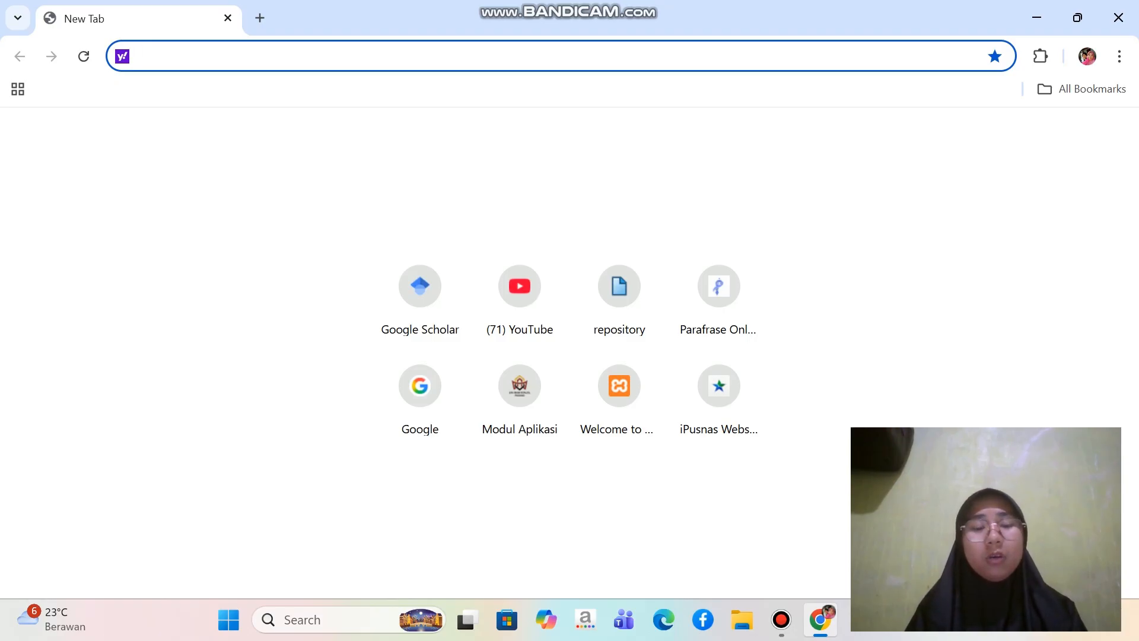
Search the web for "xampp" and open the Download XAMPP page from Apache Friends
type("x")
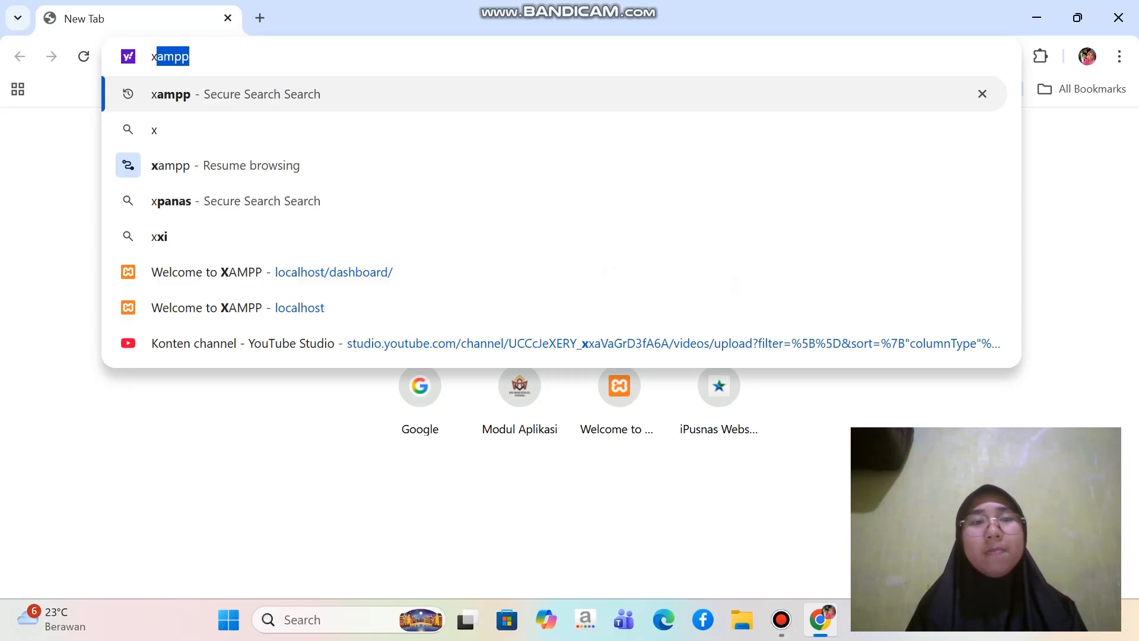
type("ampp")
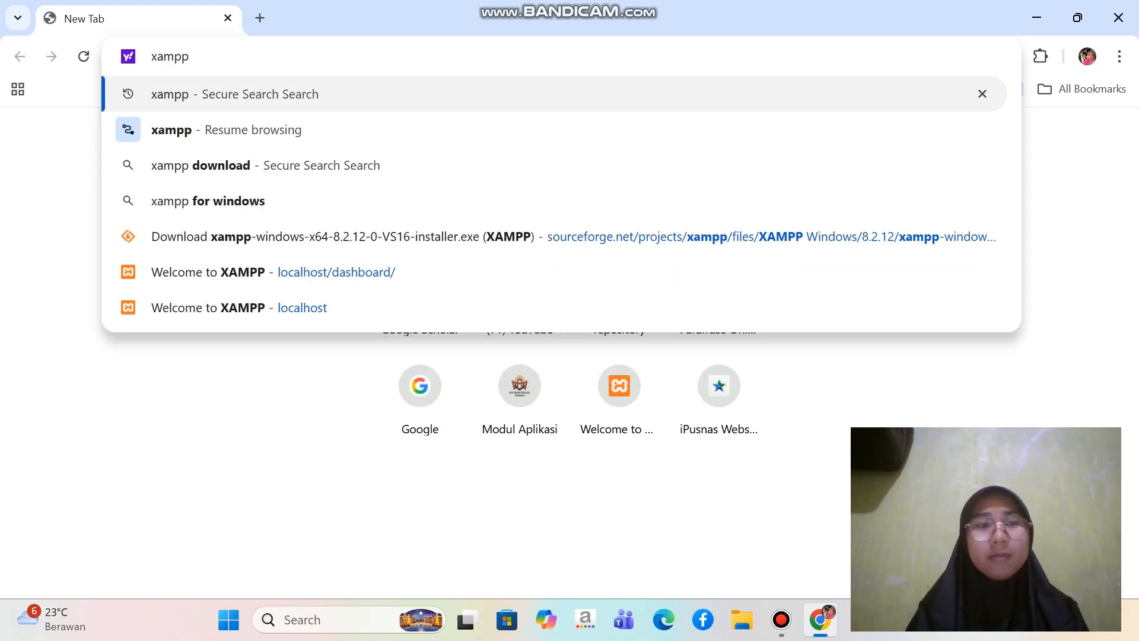
key("Return")
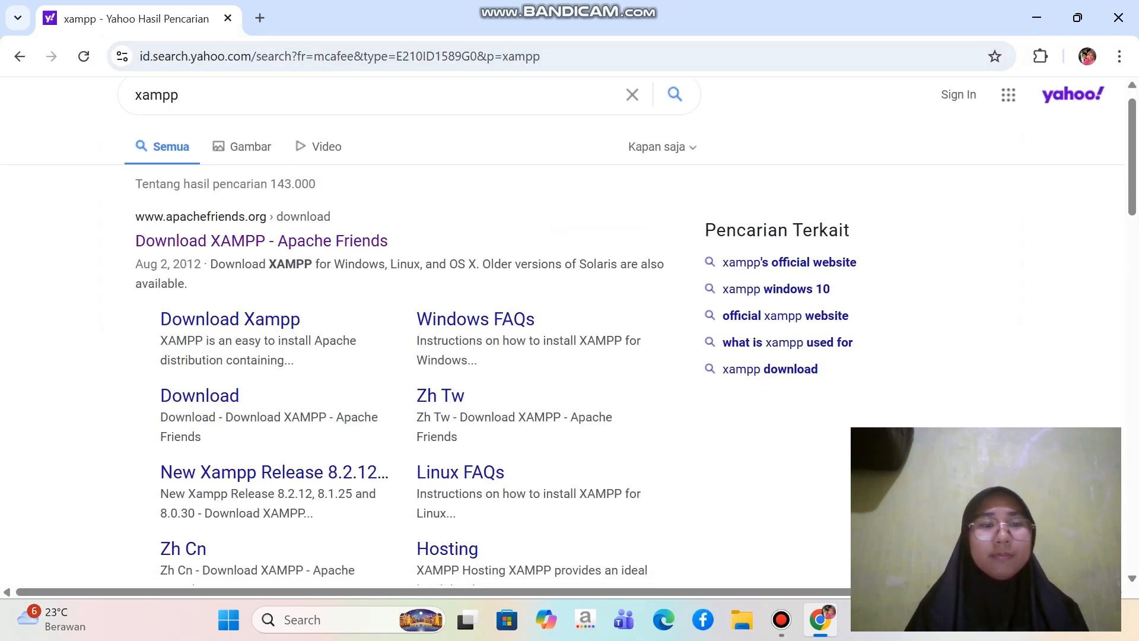
scroll(262, 191, "down", 1)
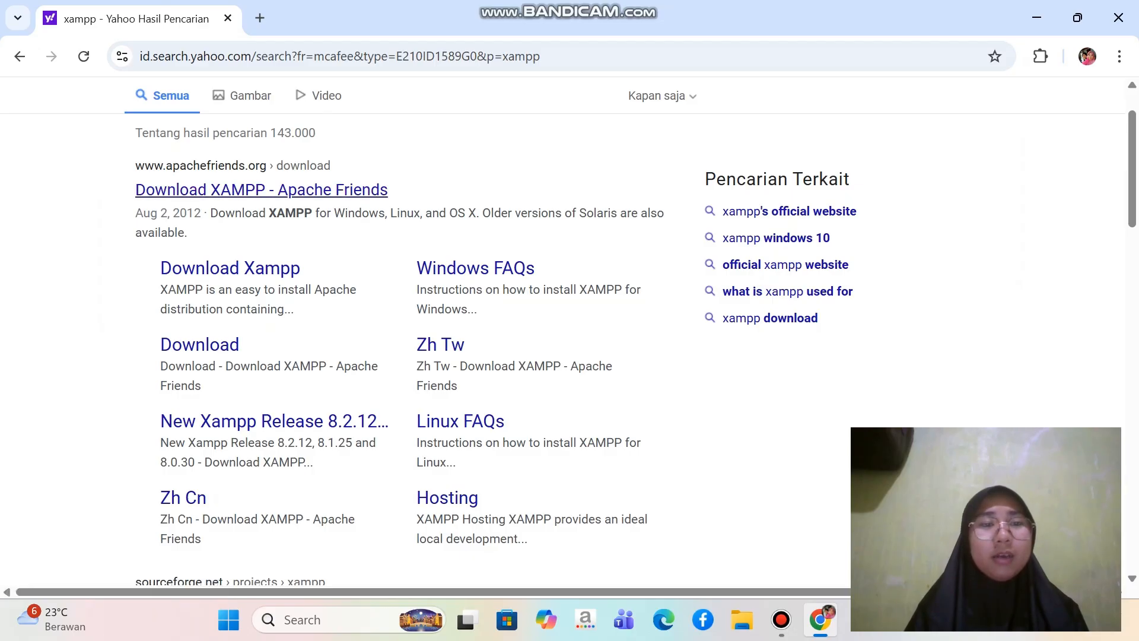
left_click(261, 190)
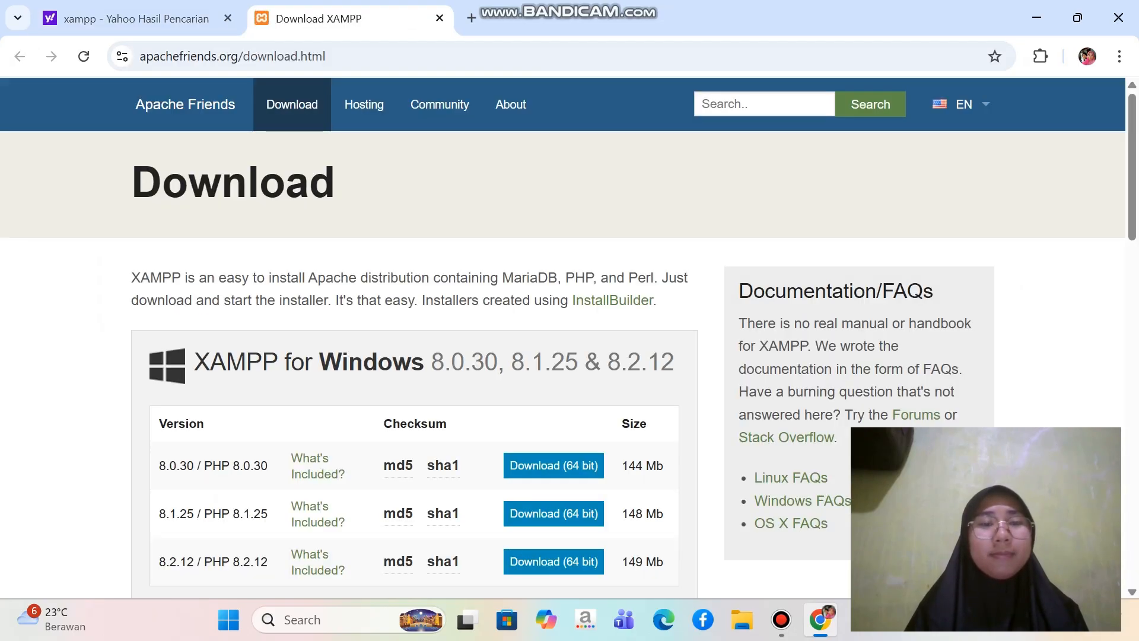
Download the 64-bit Windows installer of XAMPP 8.2.12 / PHP 8.2.12 and check it in the recent download history
scroll(261, 191, "down", 3)
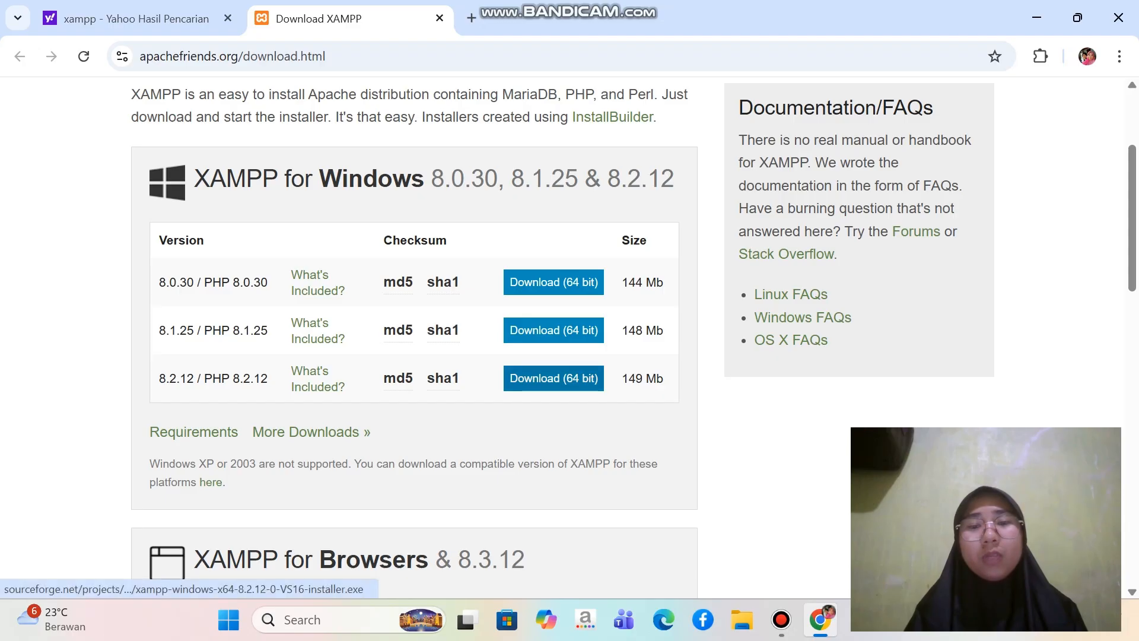
left_click(553, 378)
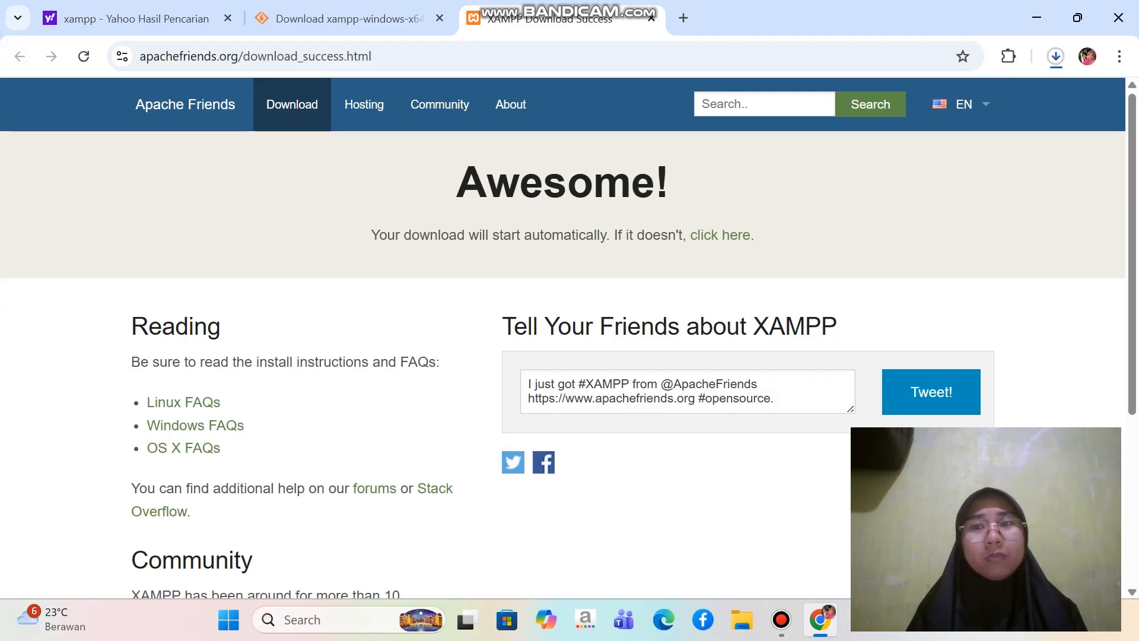
left_click(1055, 56)
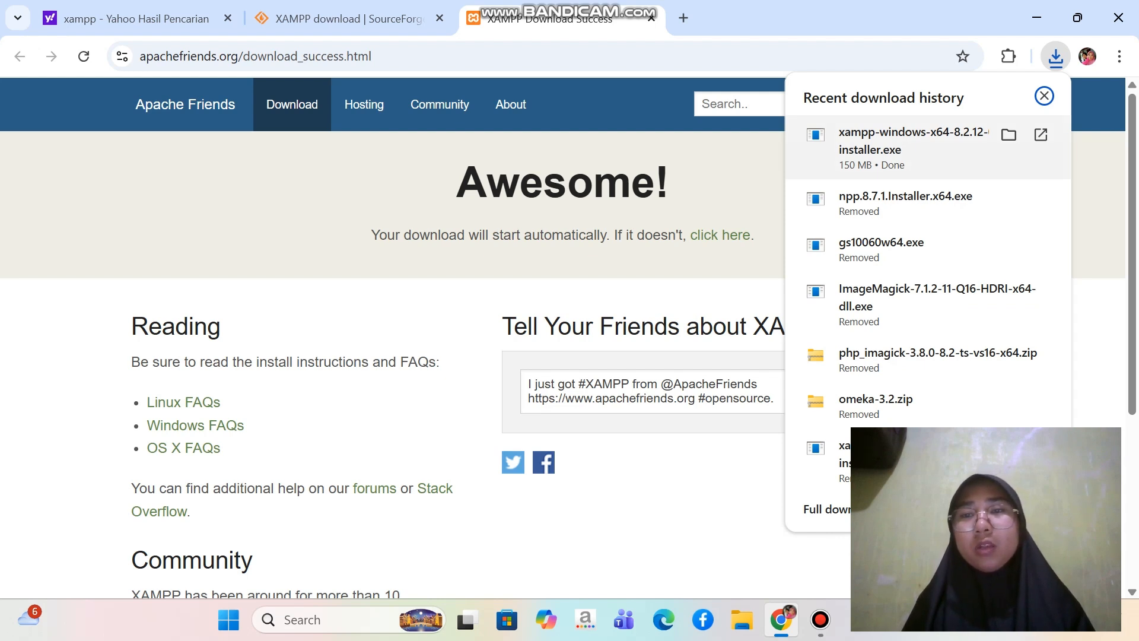
left_click(1044, 96)
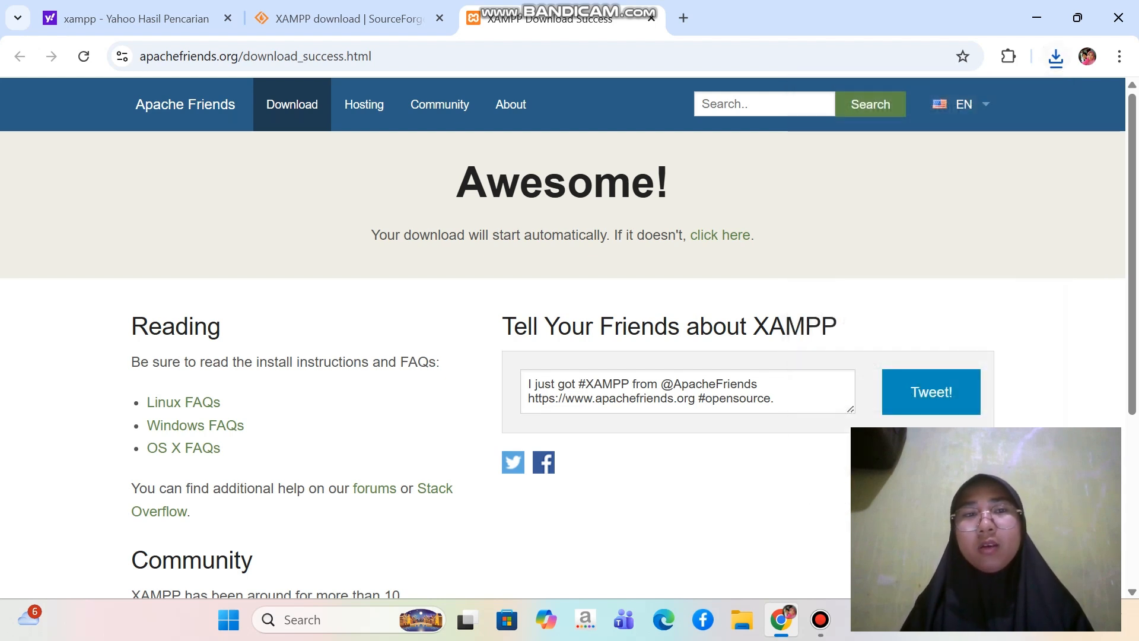
Return to the Yahoo results and search for "omeka classic" instead of the previous query
left_click(136, 19)
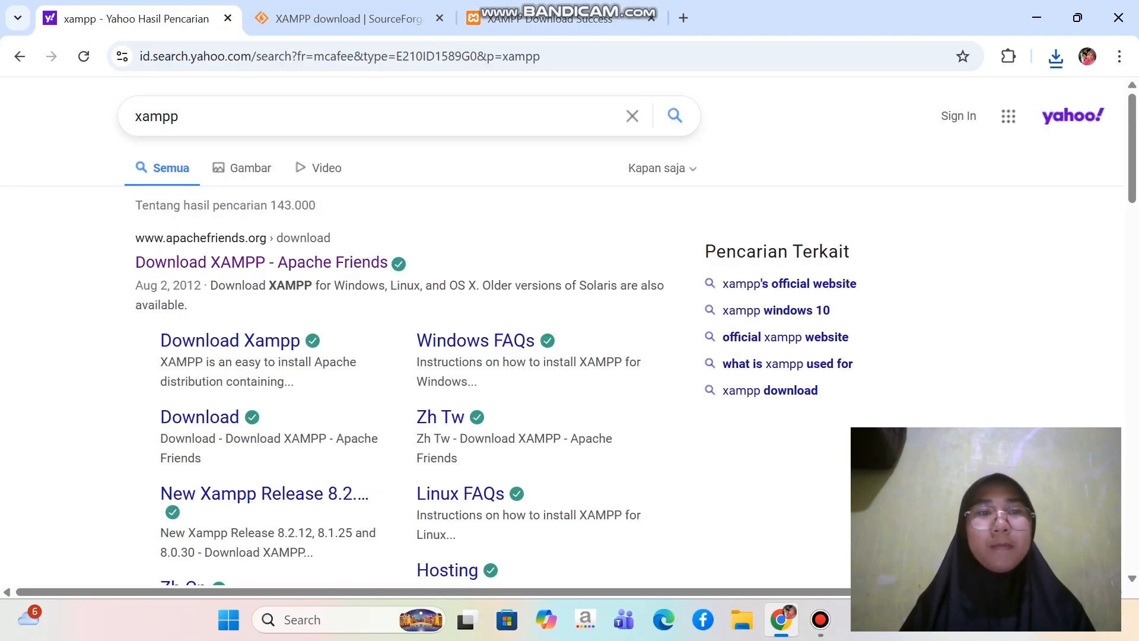
left_click(180, 116)
key("BackSpace")
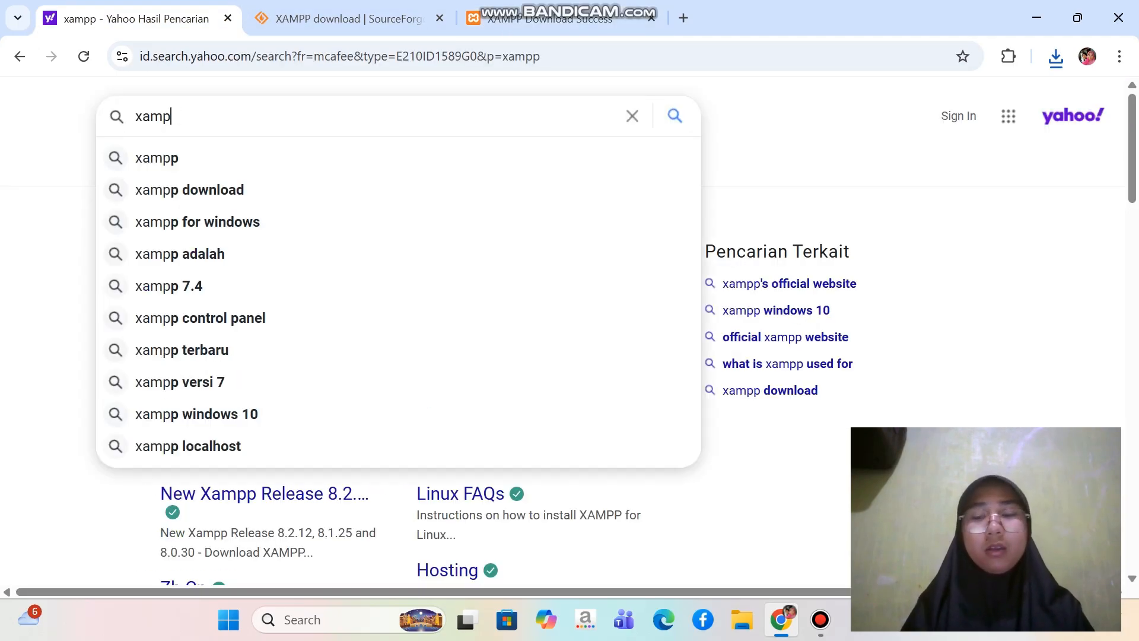
key("BackSpace")
key("BackSpace")
key("BackSpace")
key("BackSpace")
type("ome")
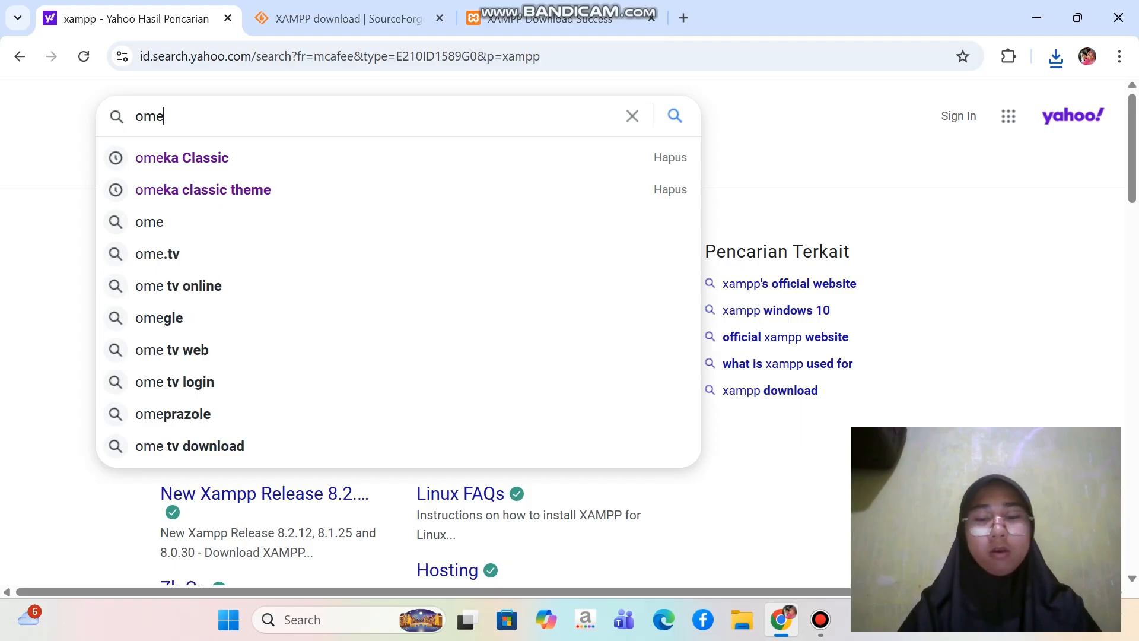
type("ka clas")
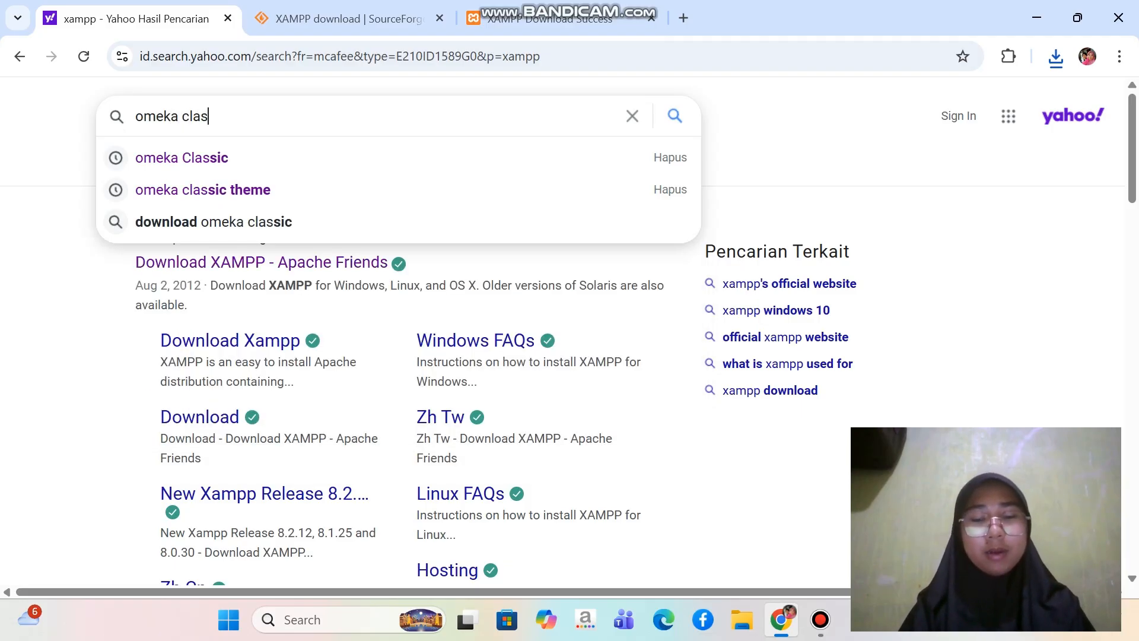
type("sic")
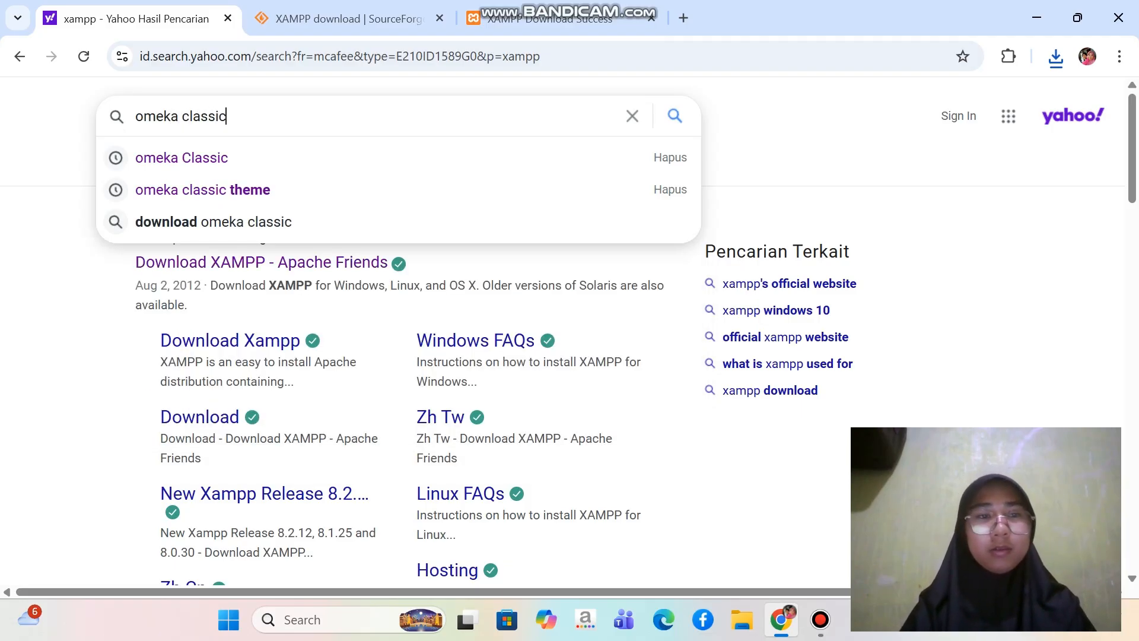
key("Return")
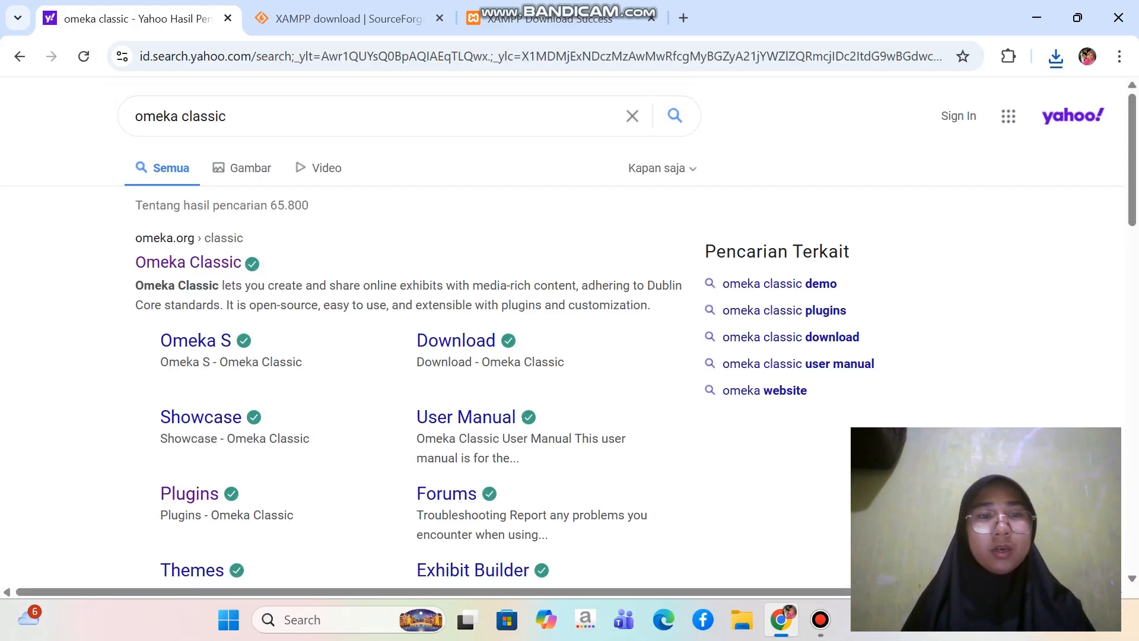
Download Omeka Classic v3.2 from the official omeka.org site and check it in the recent download history
left_click(188, 261)
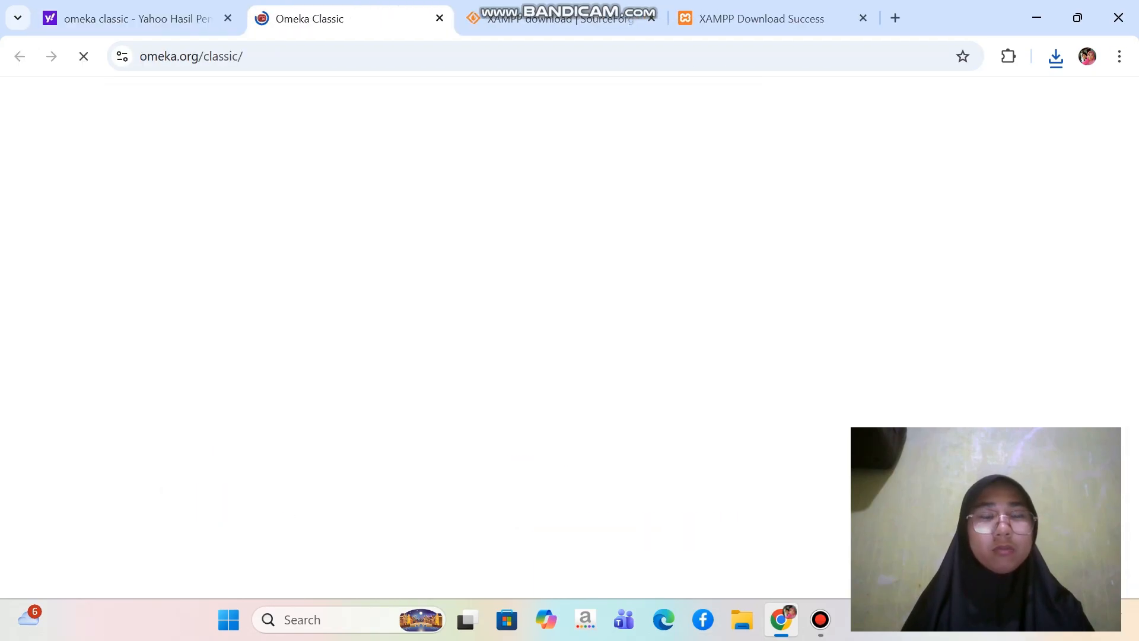
scroll(563, 337, "down", 1)
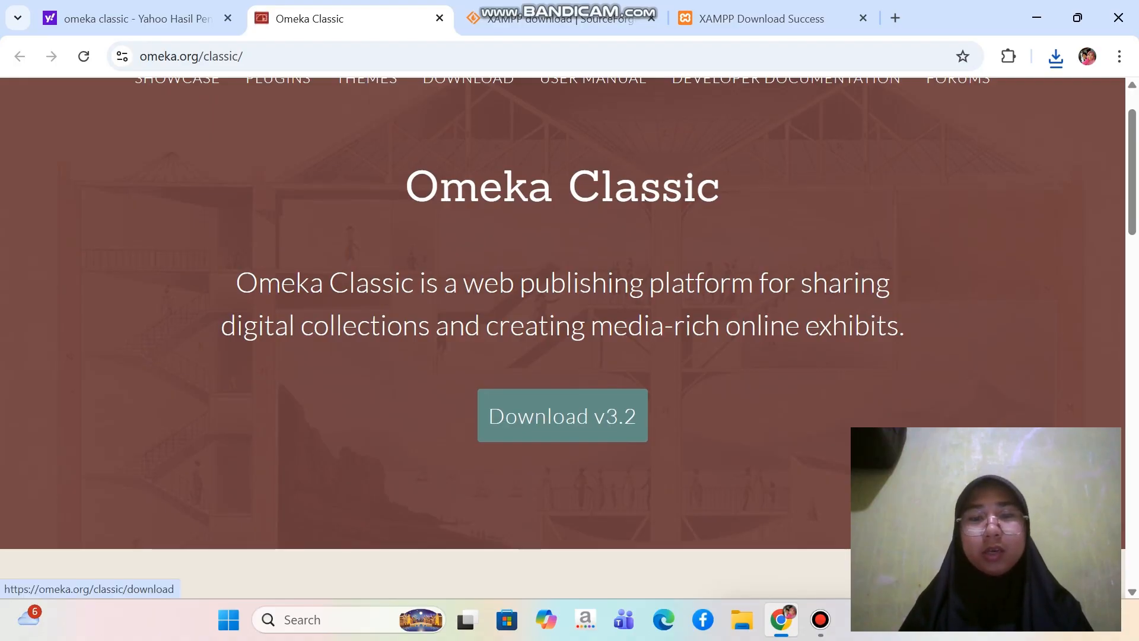
left_click(562, 416)
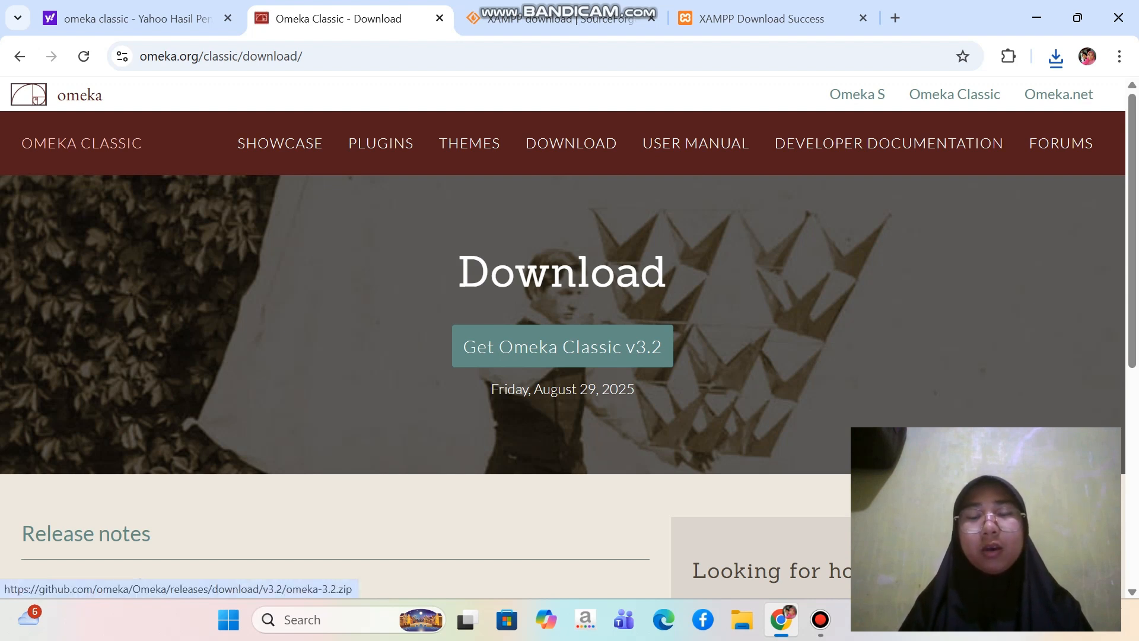
left_click(563, 346)
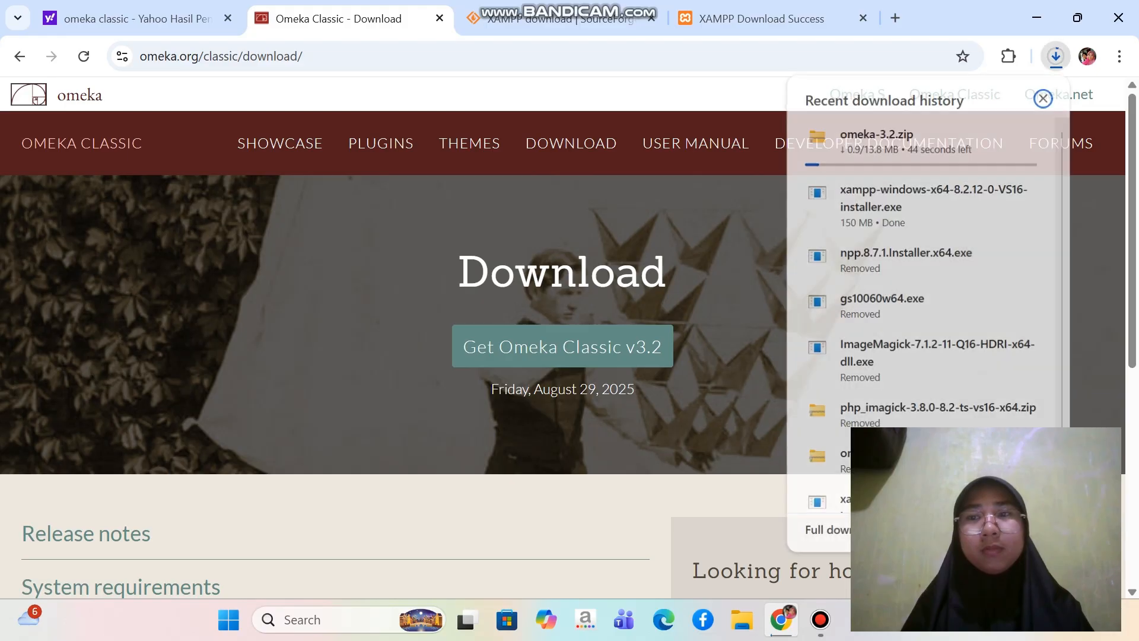
left_click(1055, 56)
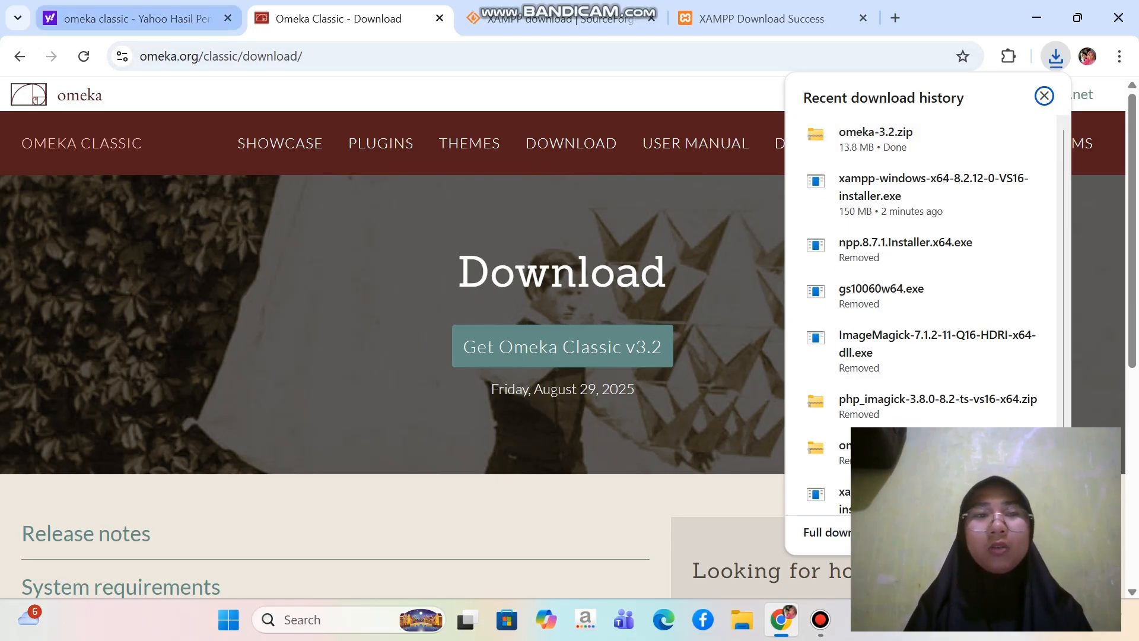
Go back to the Yahoo results and replace the query with a search for "php imagick windows"
left_click(137, 18)
left_click_drag(227, 116, 136, 116)
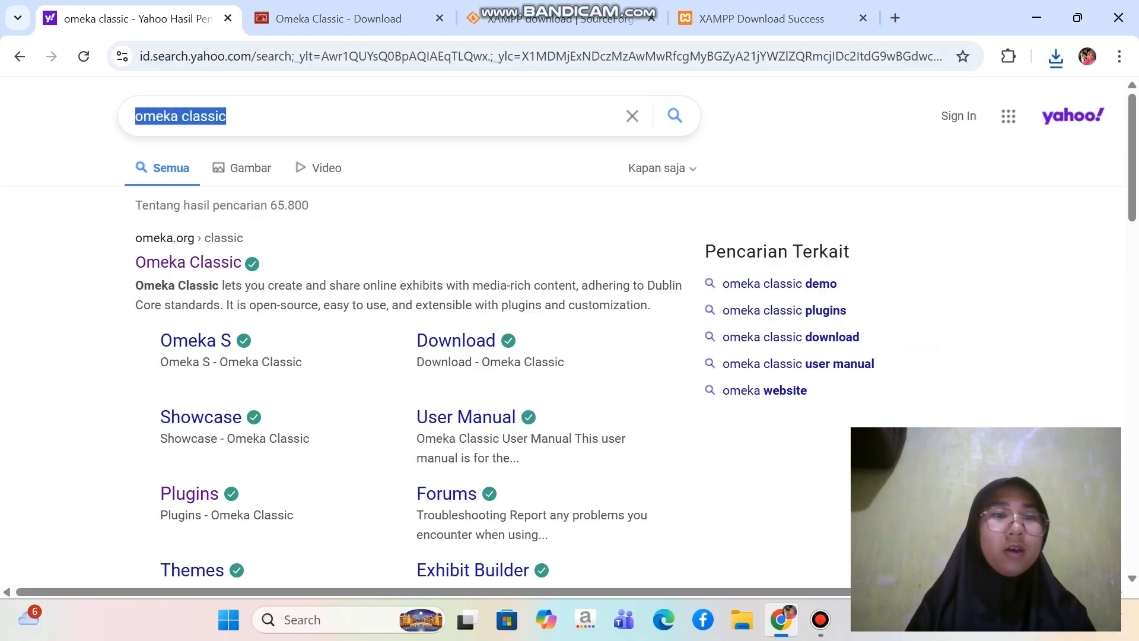
type("php")
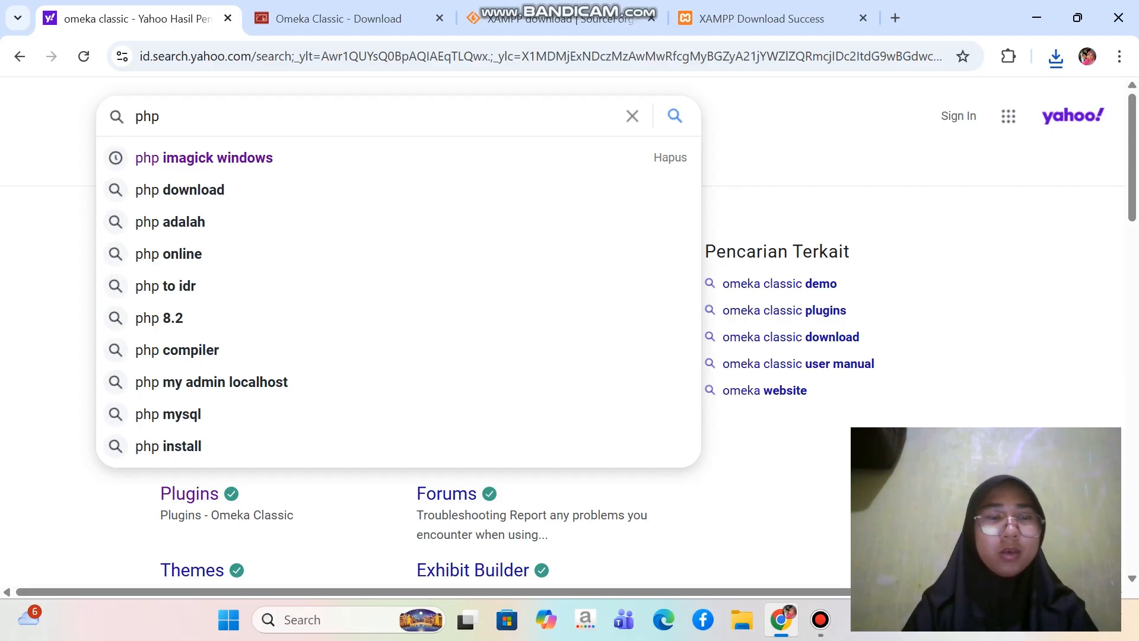
type(" ima")
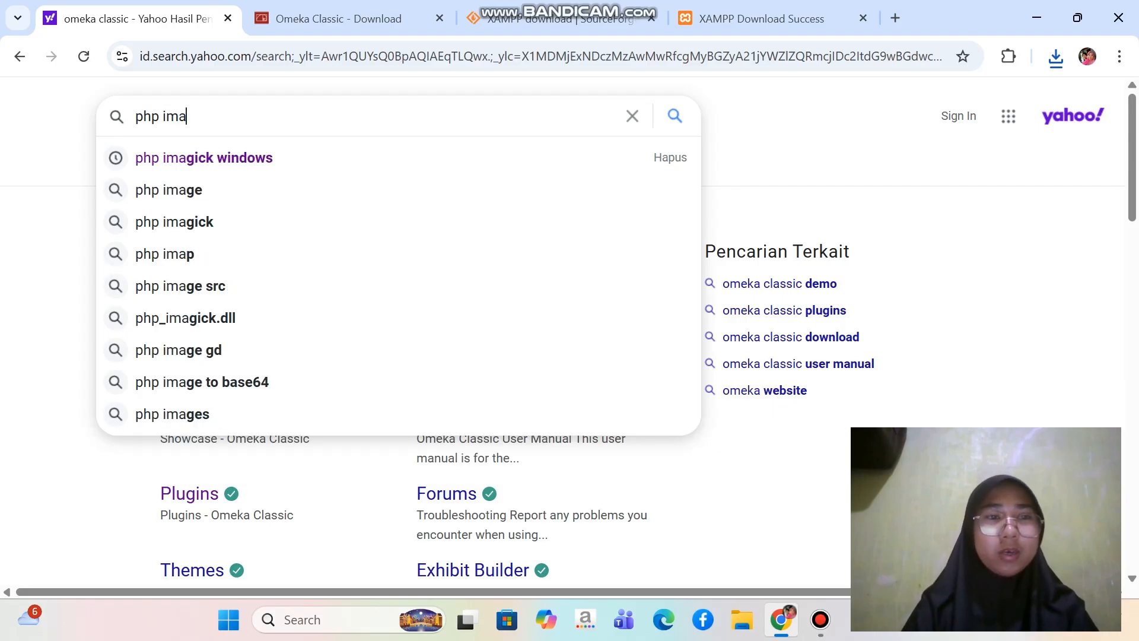
type("gick ")
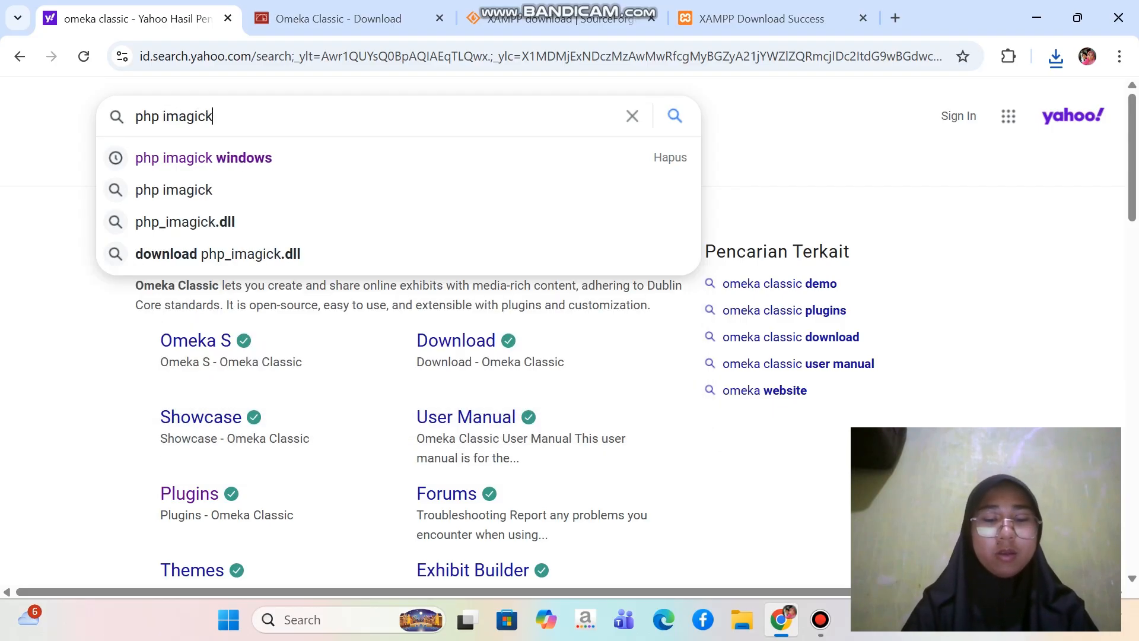
type("windo")
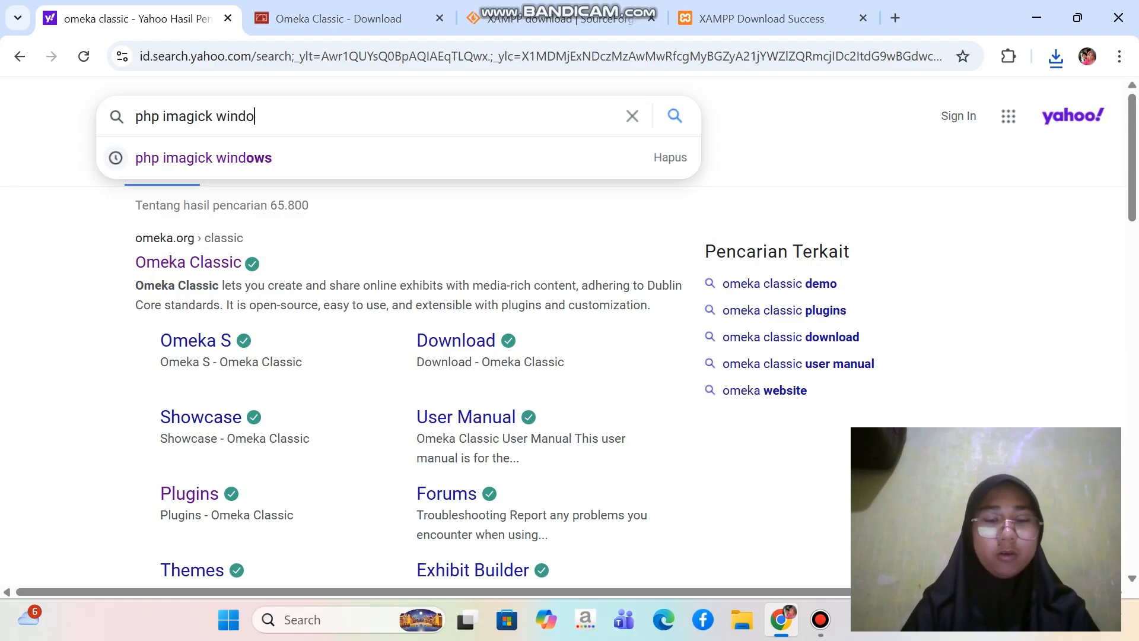
type("ws")
key("Return")
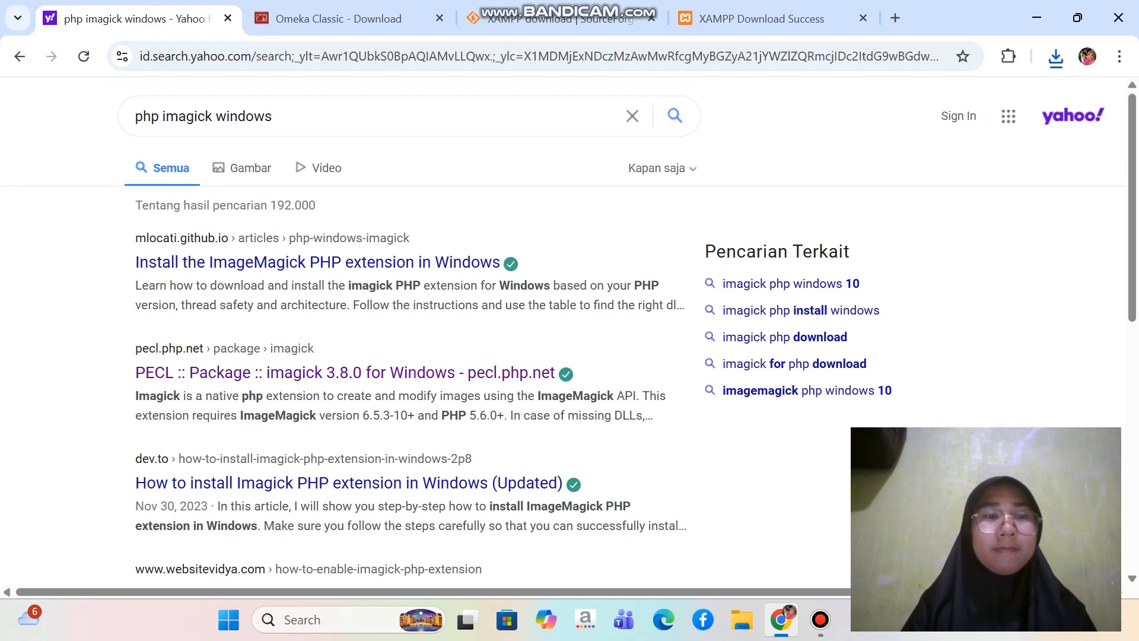
Download the 8.2 Thread Safe (TS) x64 build from the PECL imagick 3.8.0 for Windows page and check the download history
scroll(344, 246, "down", 2)
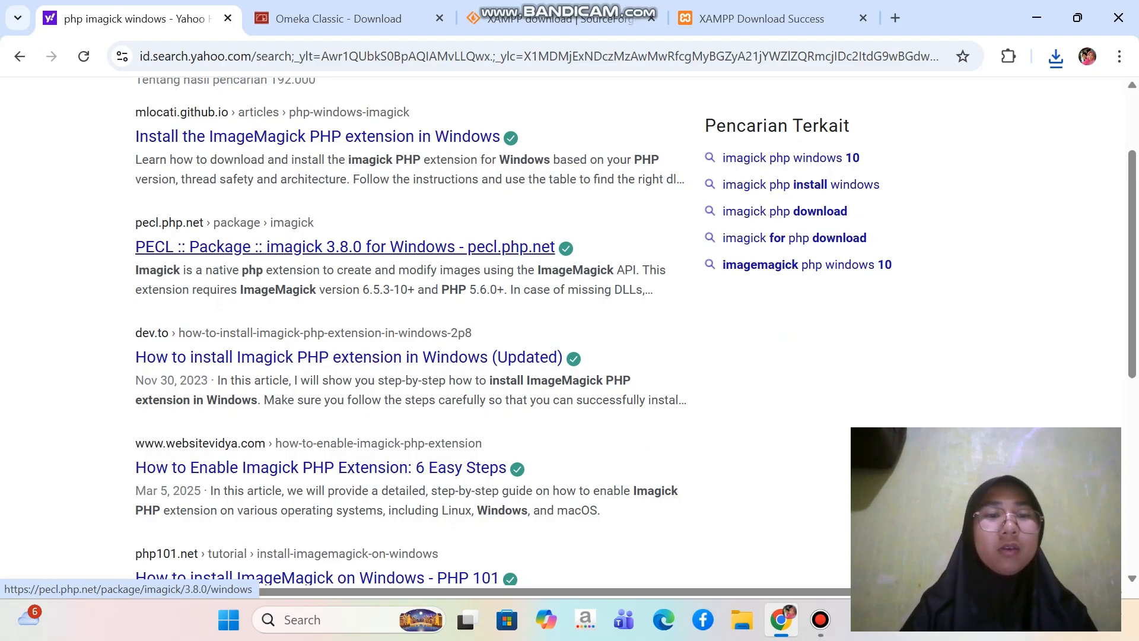
left_click(344, 246)
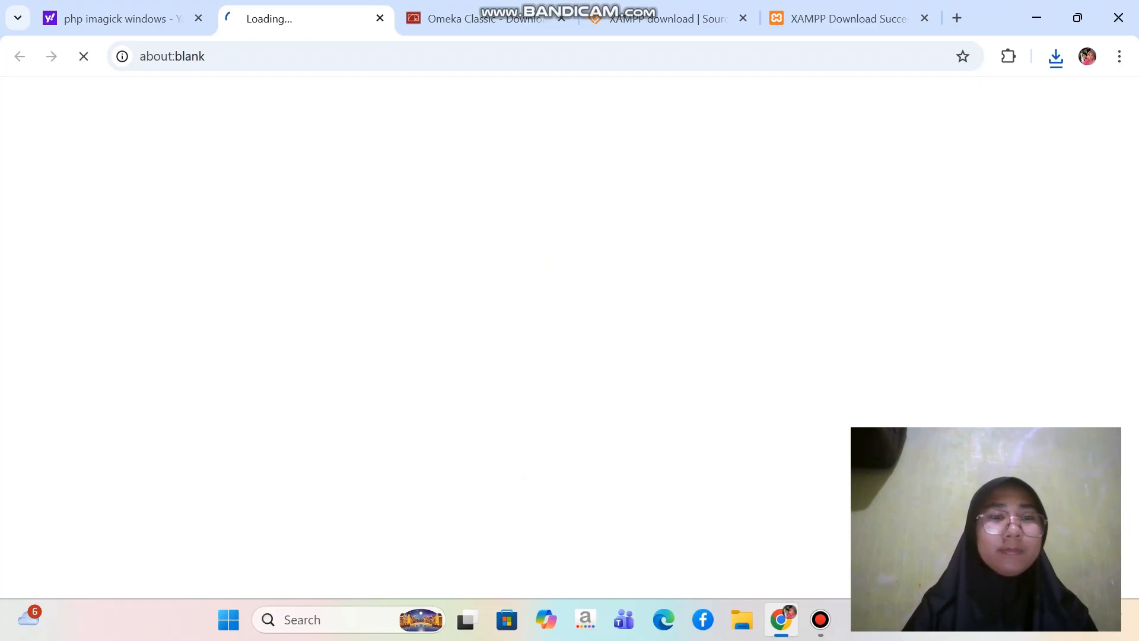
scroll(570, 338, "down", 3)
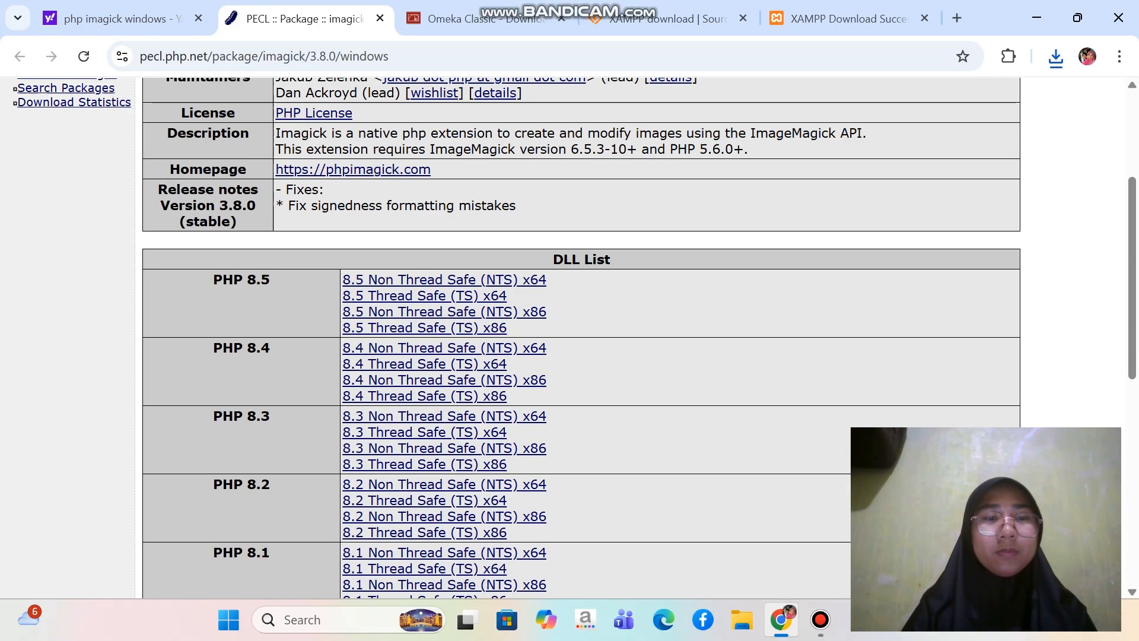
scroll(424, 249, "down", 2)
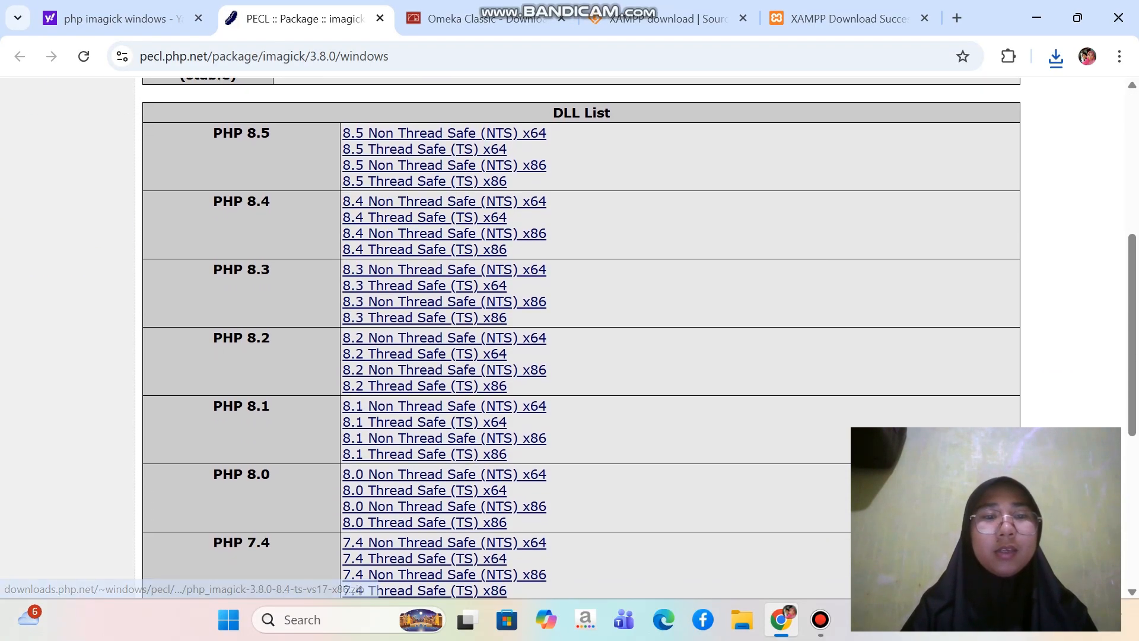
scroll(424, 249, "down", 1)
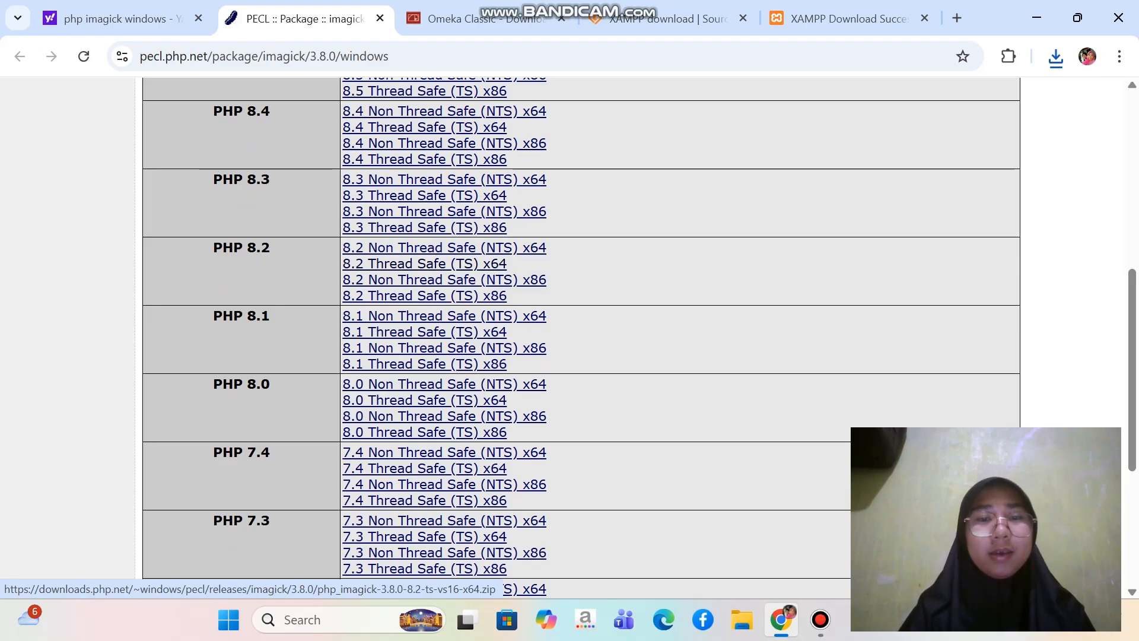
left_click(425, 263)
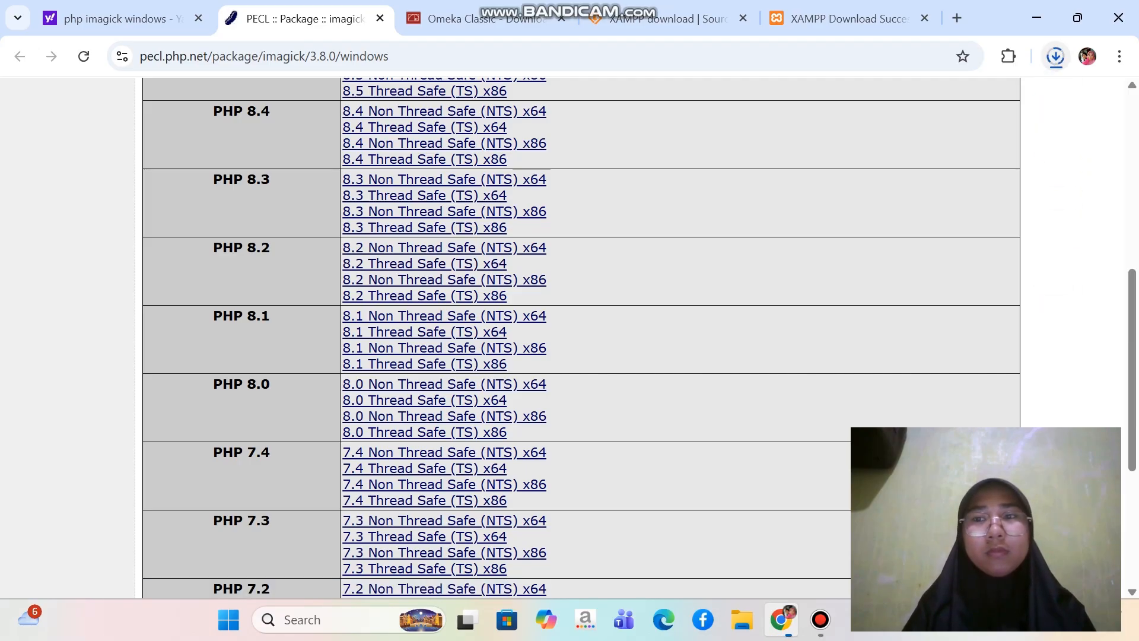
left_click(1056, 56)
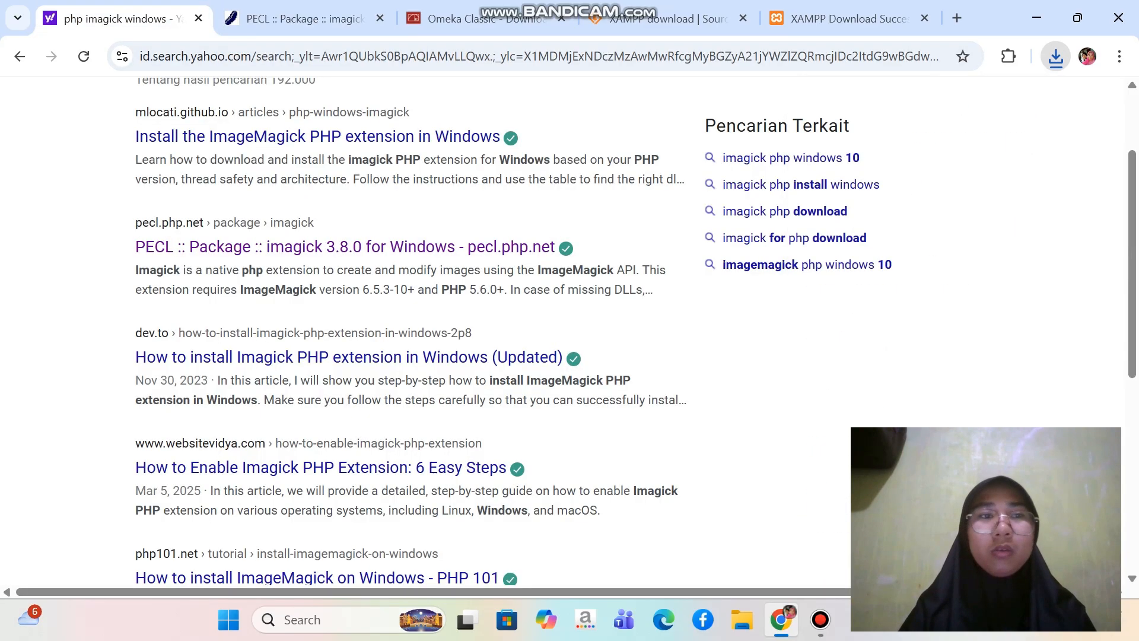
Return to the Yahoo results and replace the query with a search for "imagemagick downdload"
left_click(112, 18)
scroll(416, 332, "up", 2)
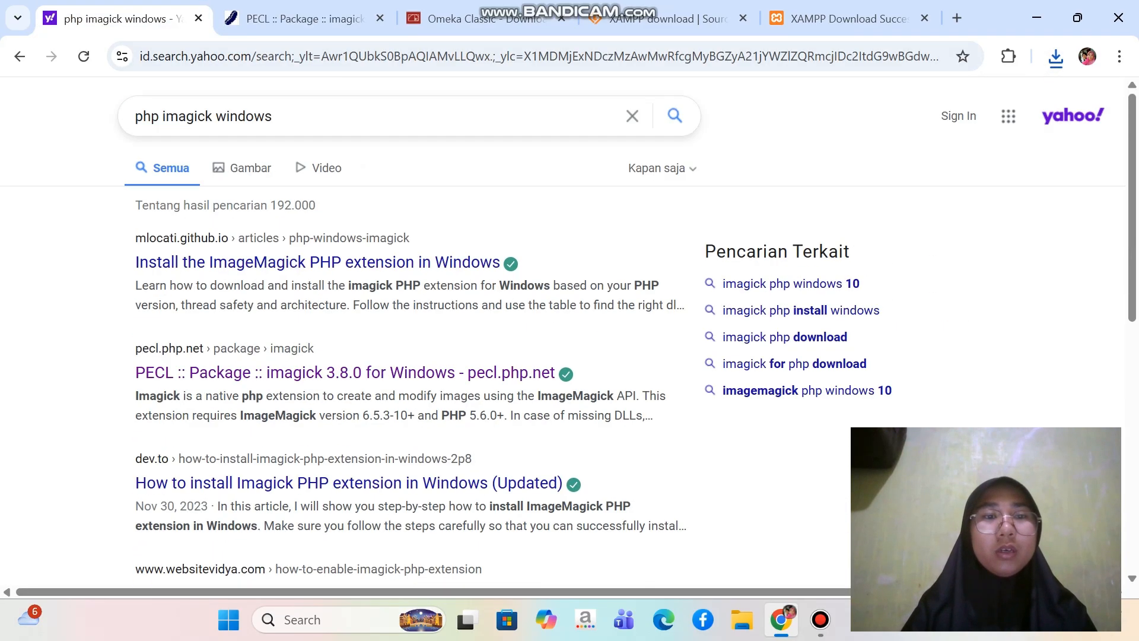
left_click_drag(272, 116, 136, 116)
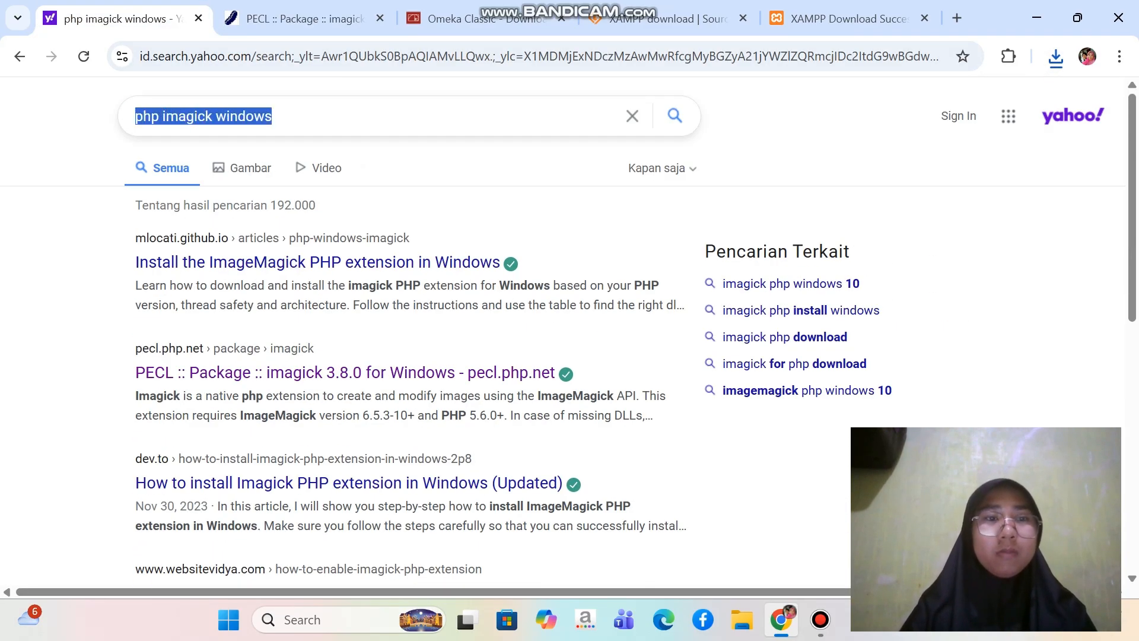
key("BackSpace")
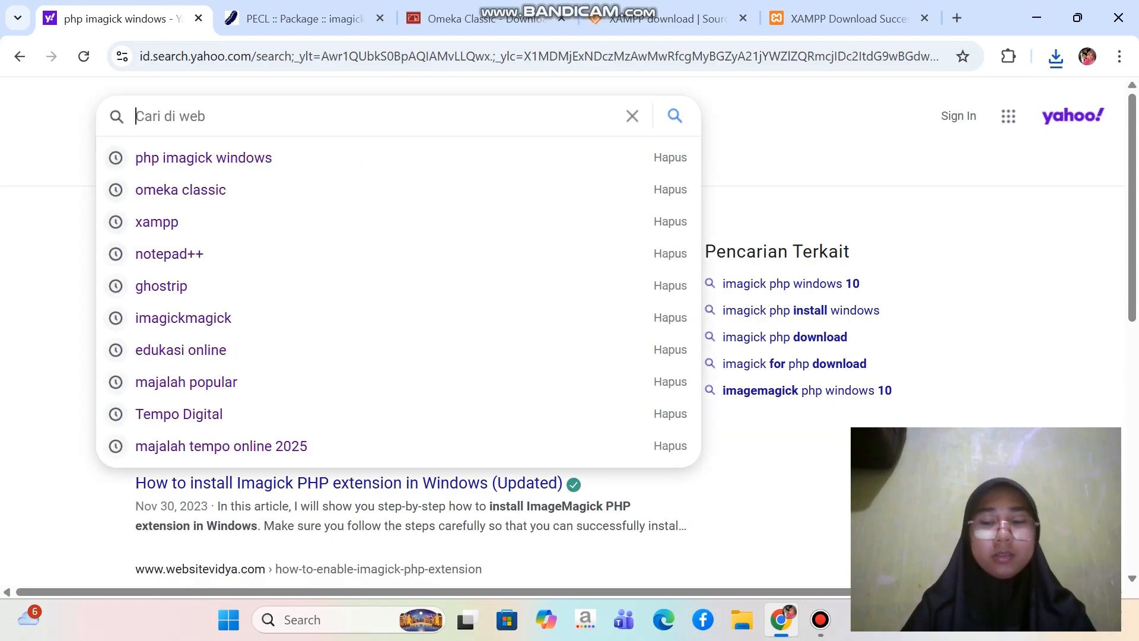
type("imag")
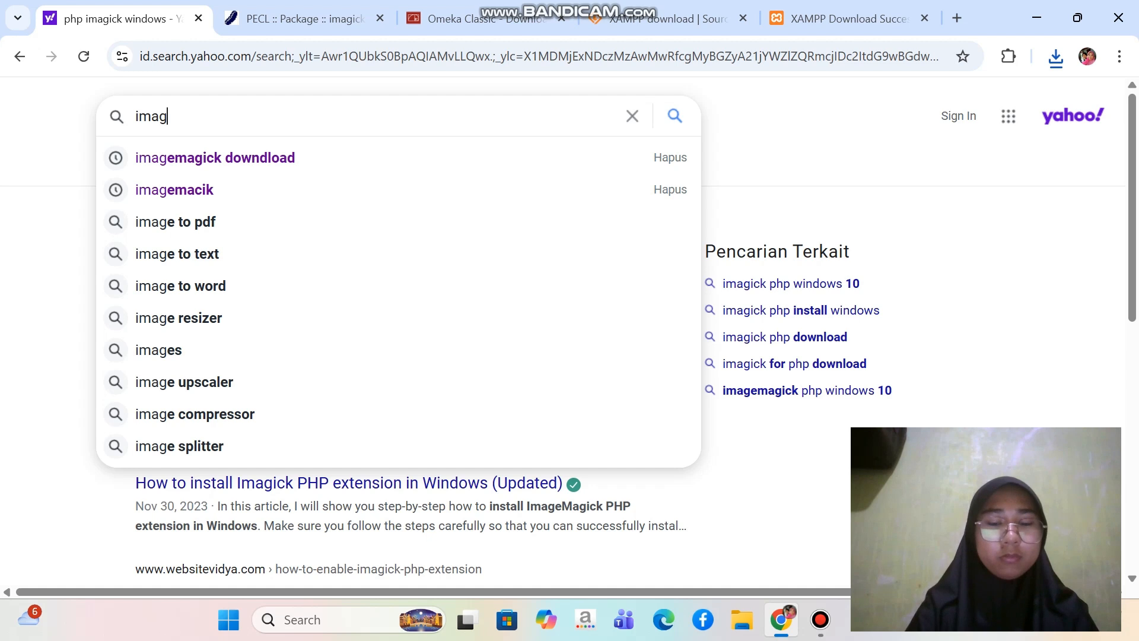
type("ema")
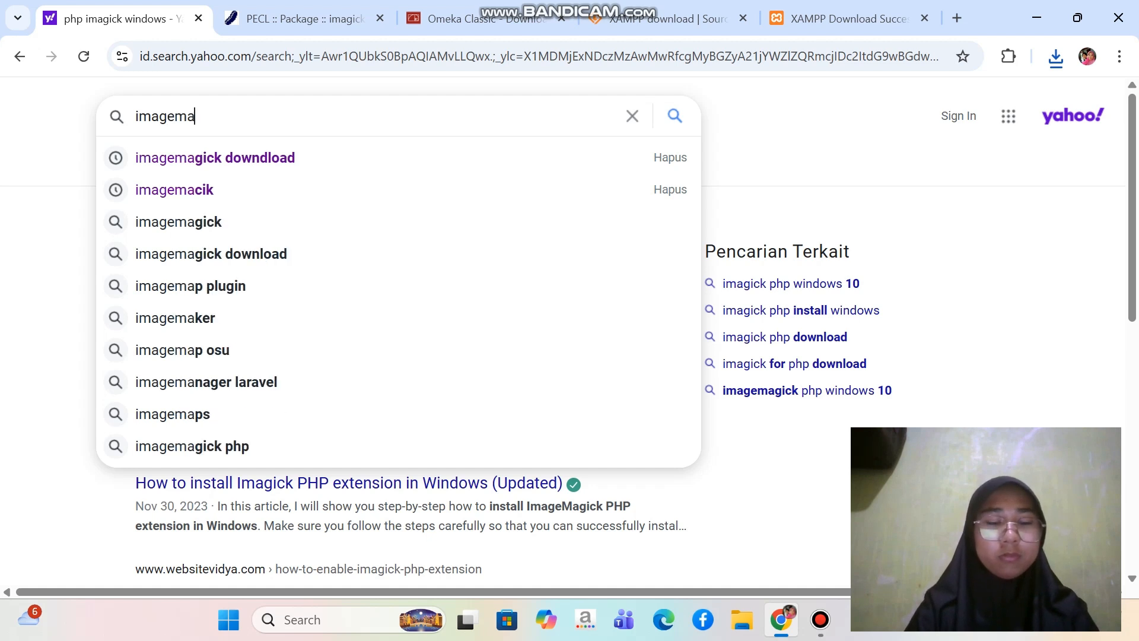
type("gick ")
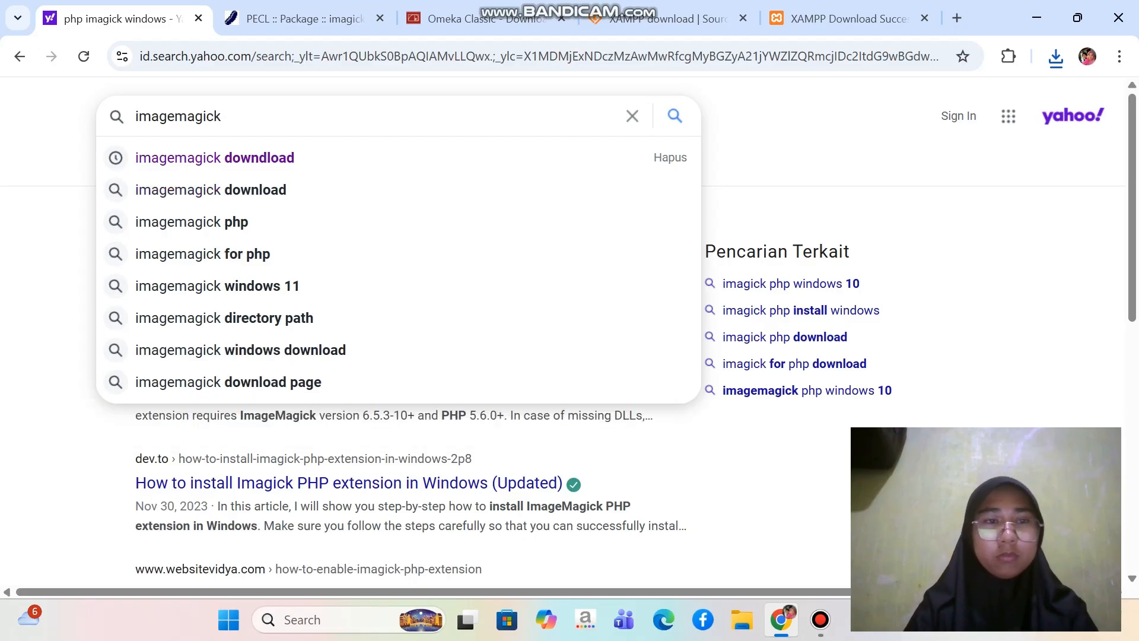
type("dondload")
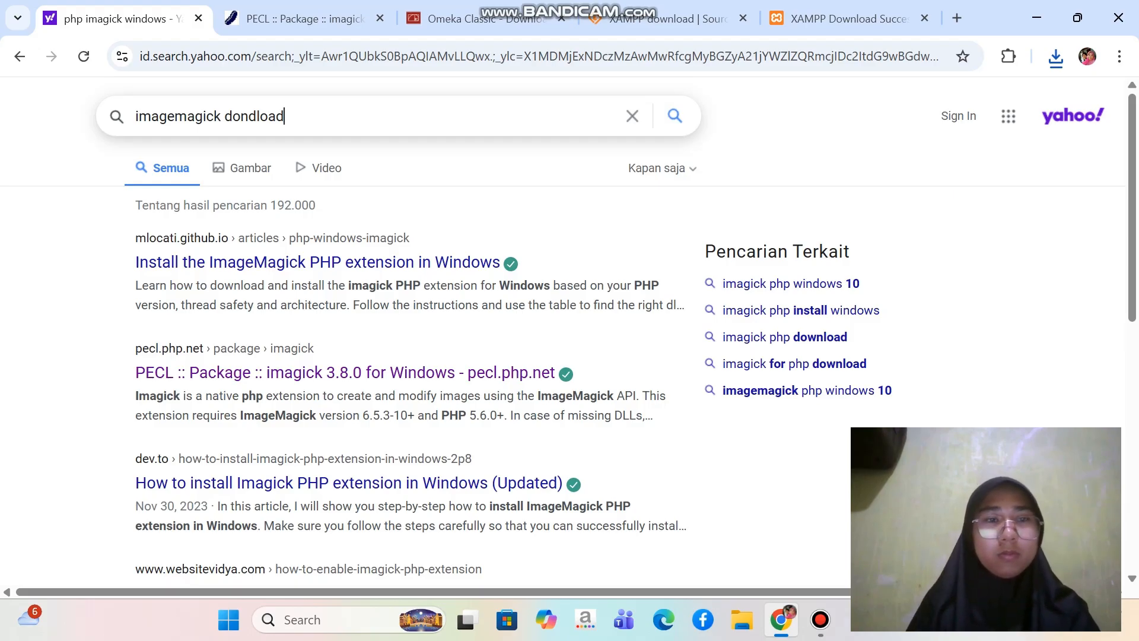
type("w")
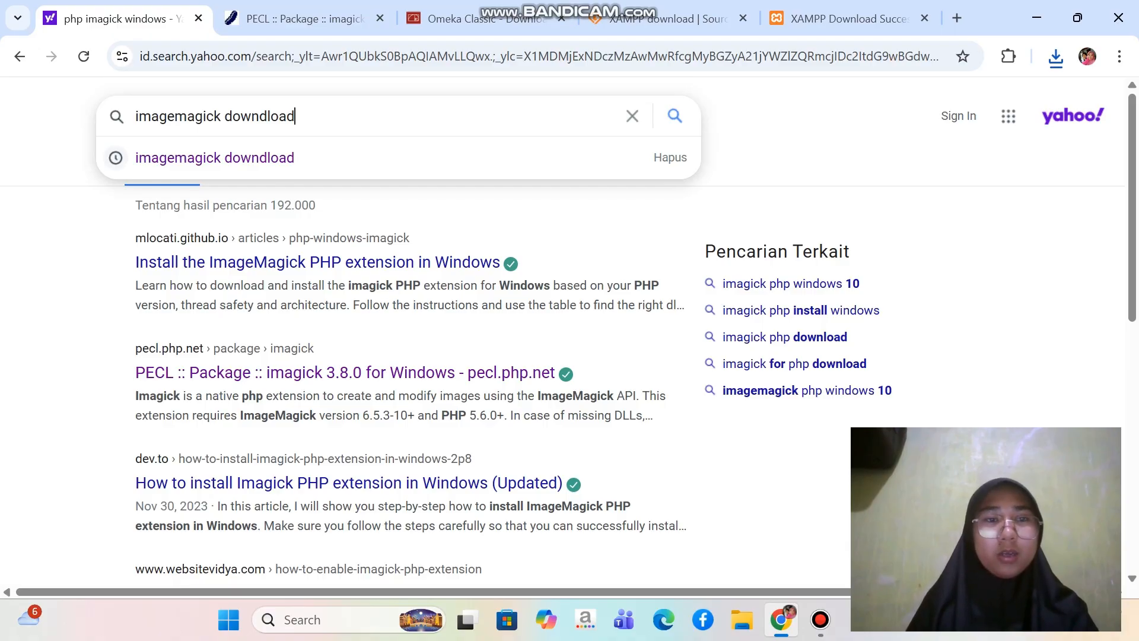
key("Return")
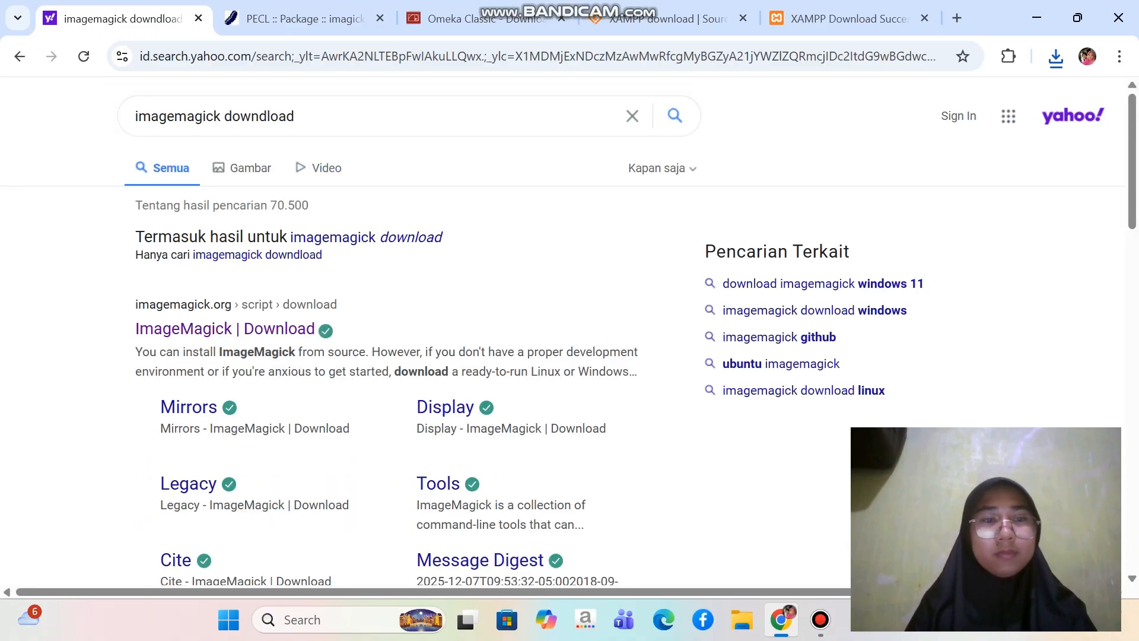
Open the official imagemagick.org download page from the results and go to its Windows Binary Release section
scroll(225, 253, "down", 1)
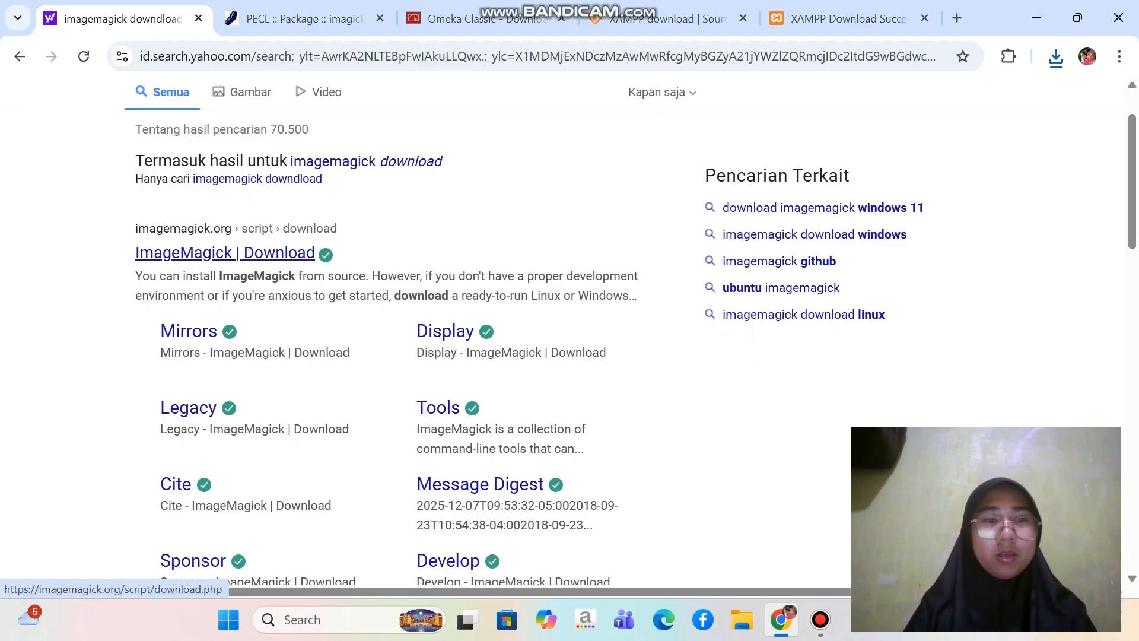
left_click(225, 252)
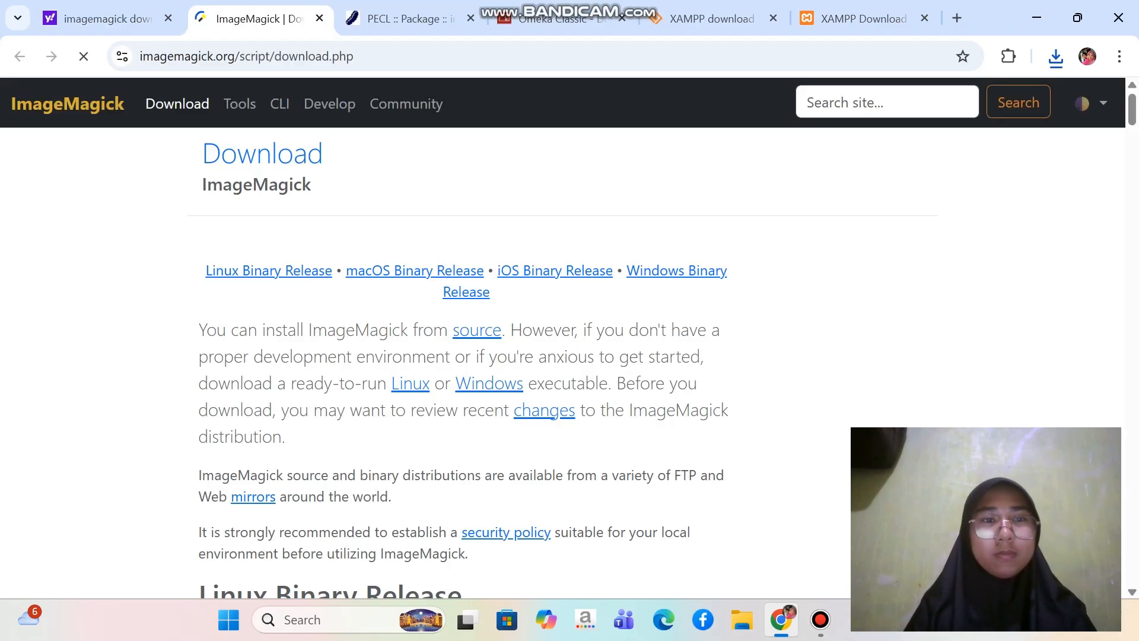
scroll(554, 180, "down", 1)
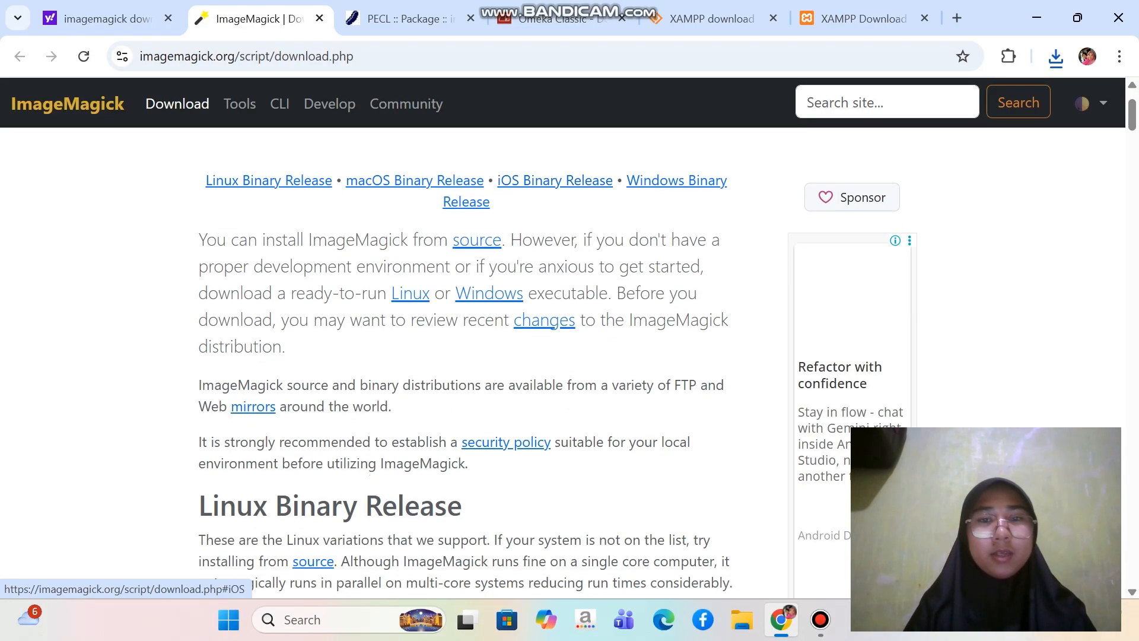
scroll(554, 213, "up", 1)
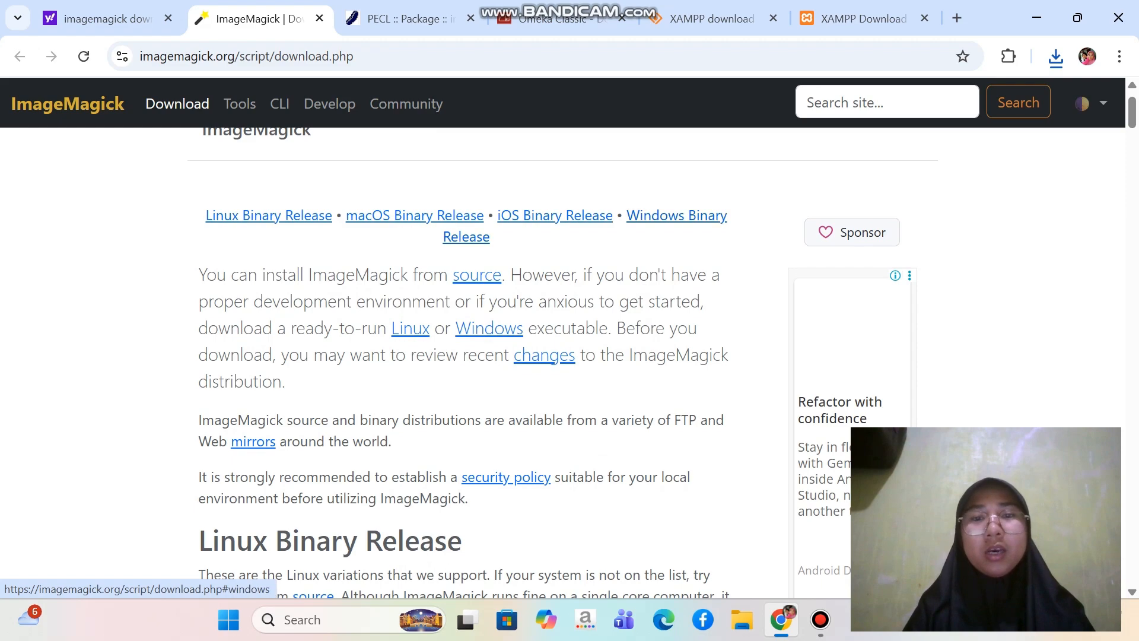
left_click(676, 216)
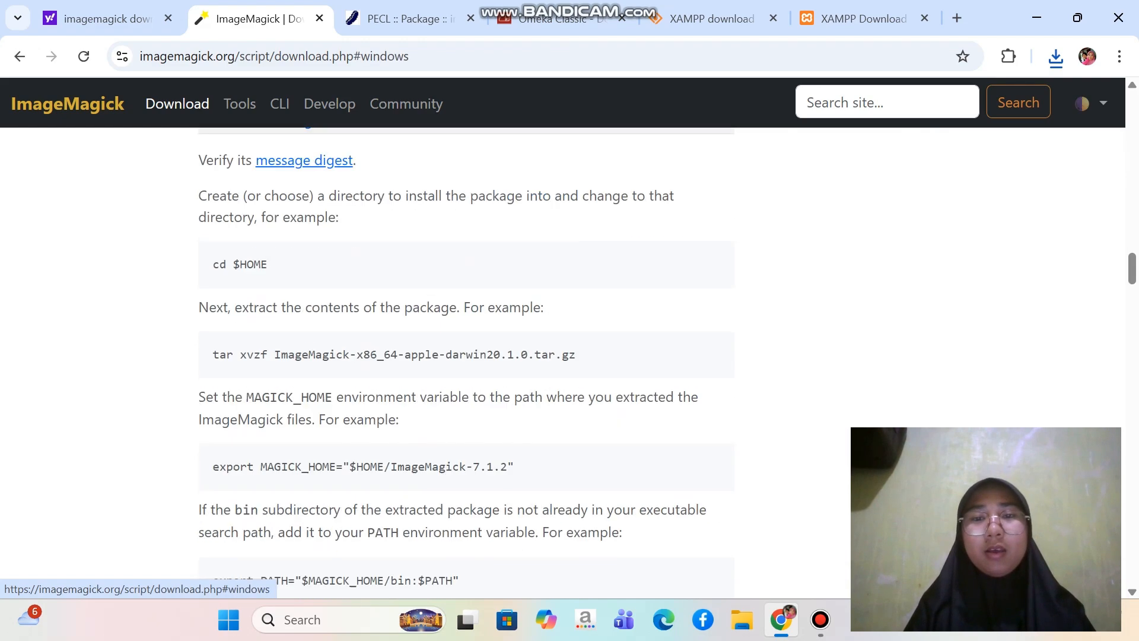
Download ImageMagick-7.1.2-11-Q16-HDRI-x64-dll.exe, resuming the interrupted transfer from the recent download history
scroll(466, 362, "down", 3)
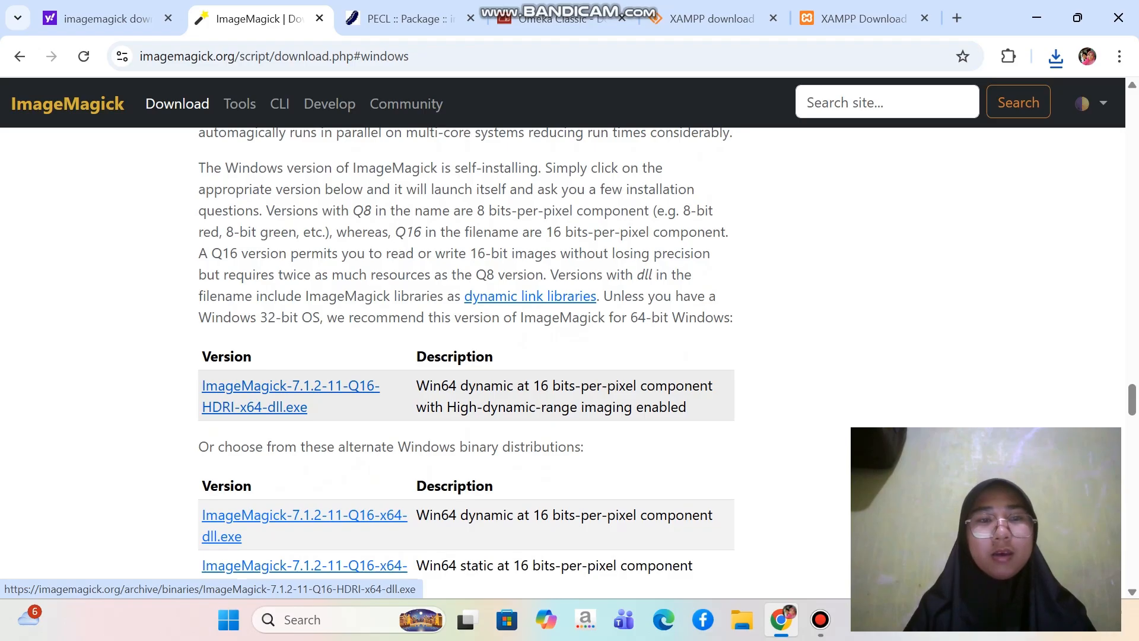
left_click(255, 396)
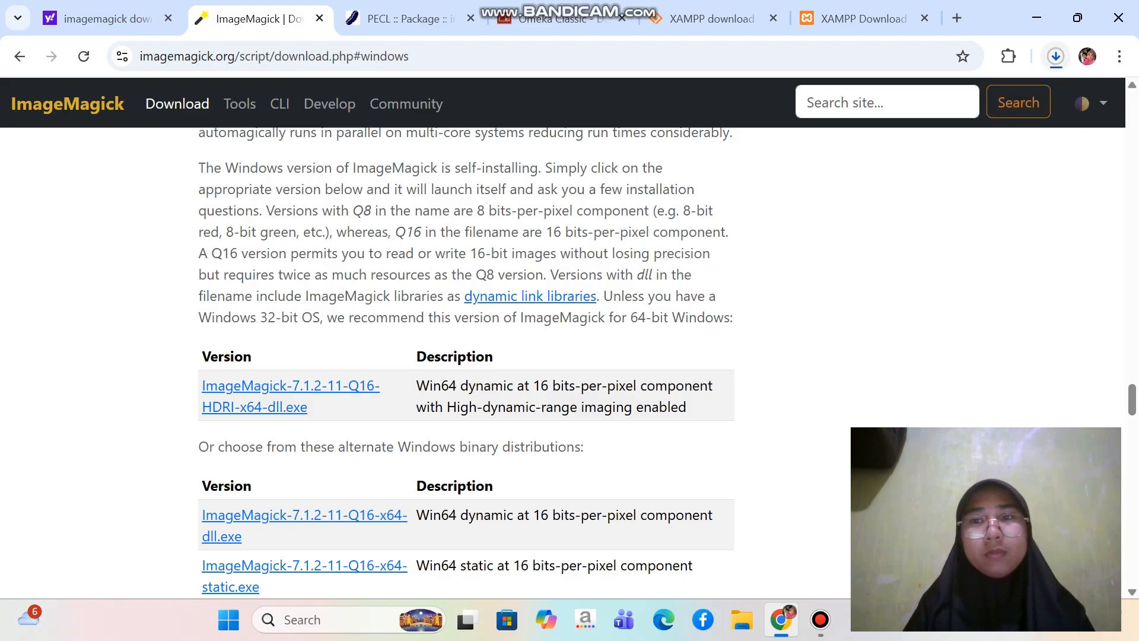
left_click(1056, 56)
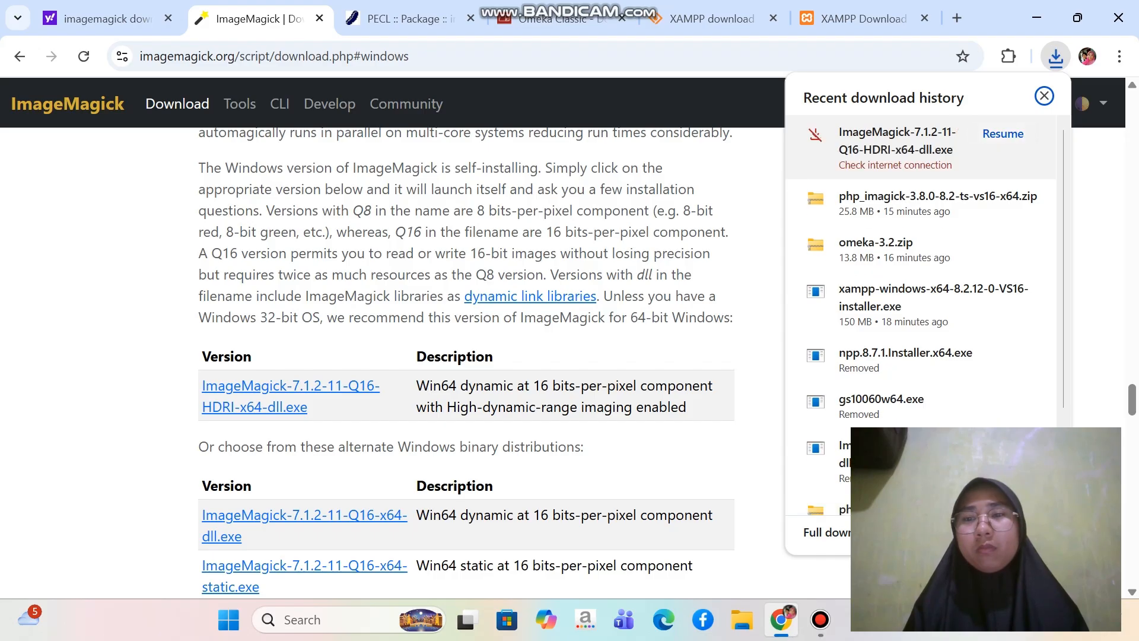
left_click(1003, 134)
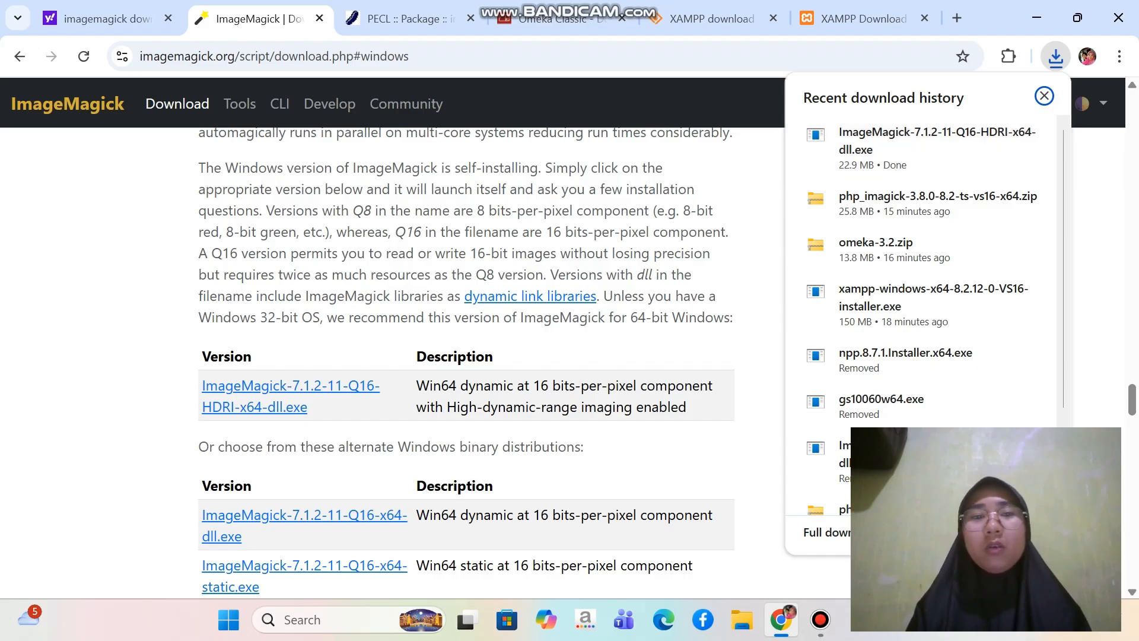
Go back to the Yahoo results and search for "ghostrip" in place of the ImageMagick query
left_click(107, 18)
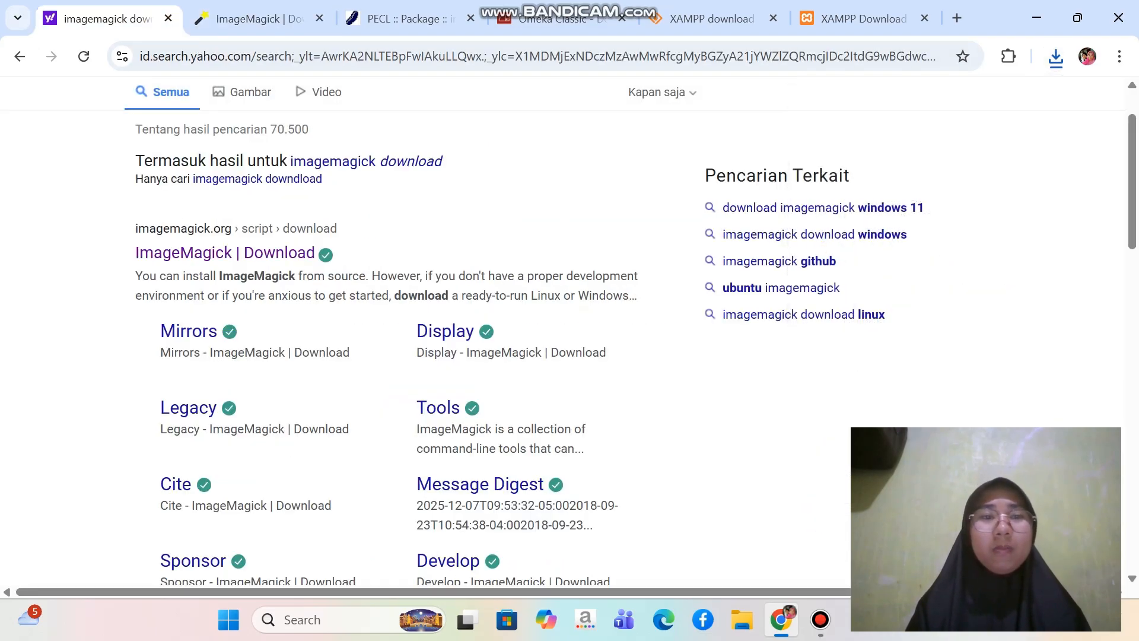
scroll(568, 335, "up", 2)
left_click_drag(295, 116, 135, 116)
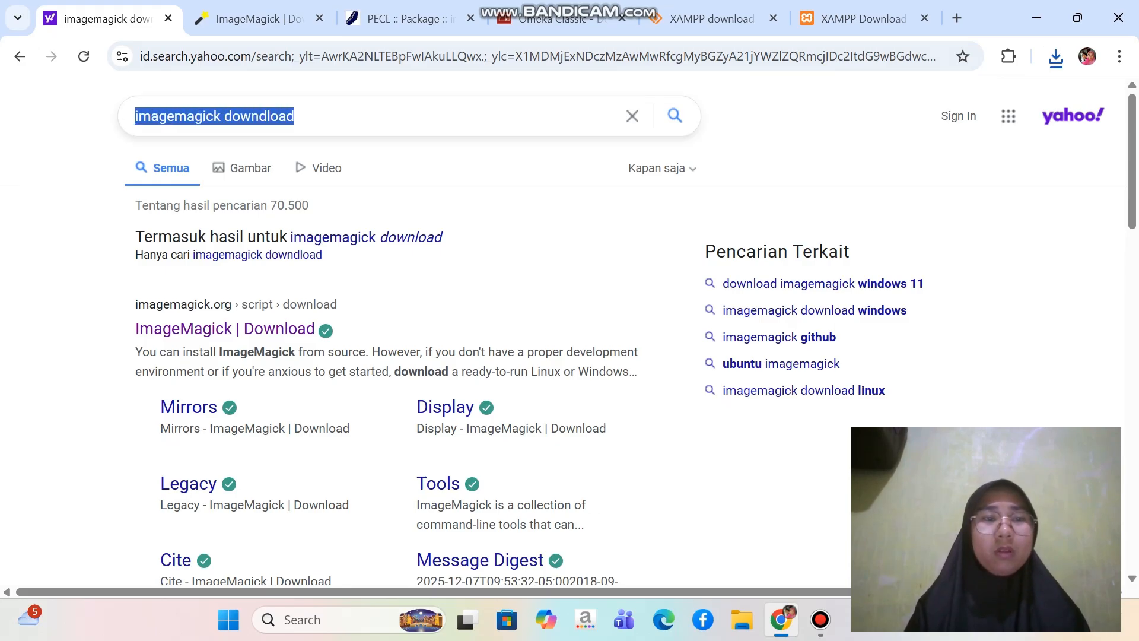
type("go")
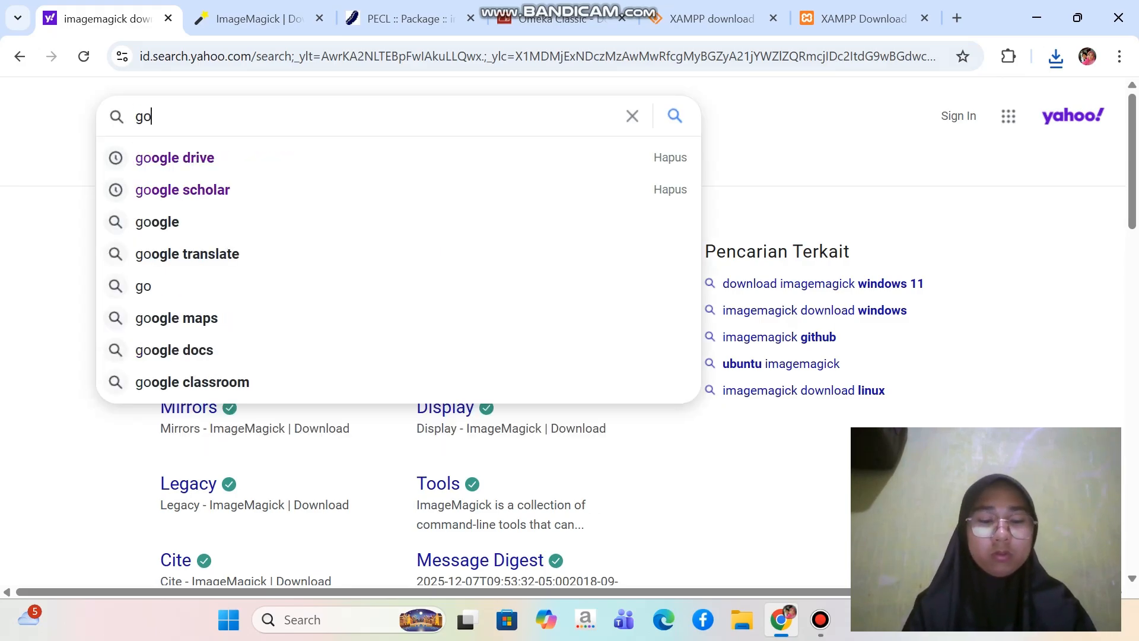
type("sc")
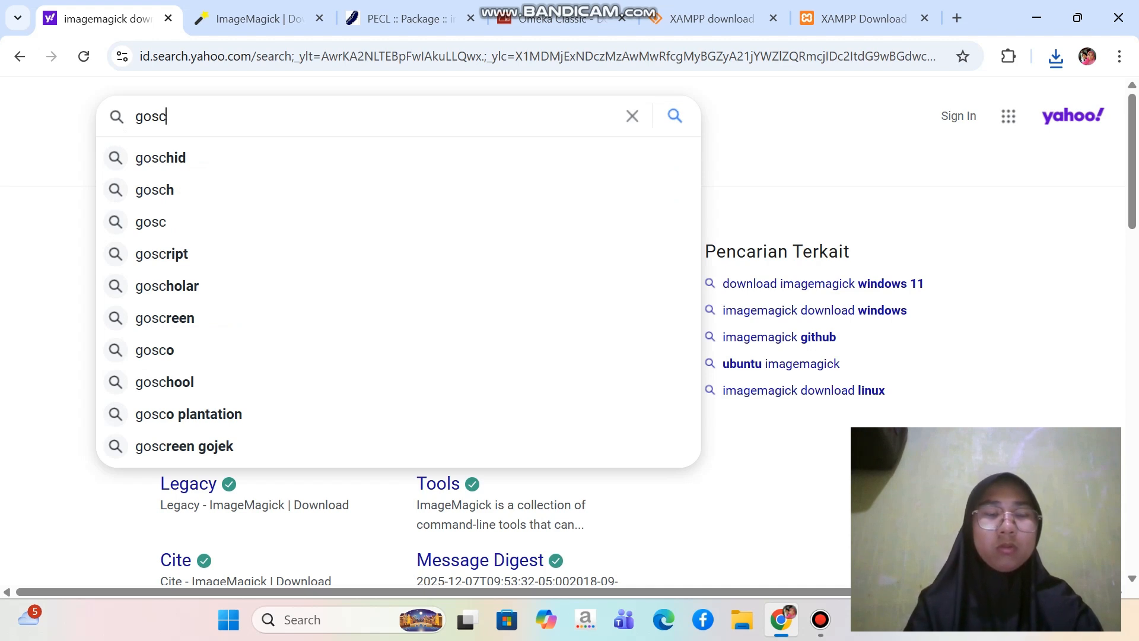
key("BackSpace")
key("BackSpace")
key("BackSpace")
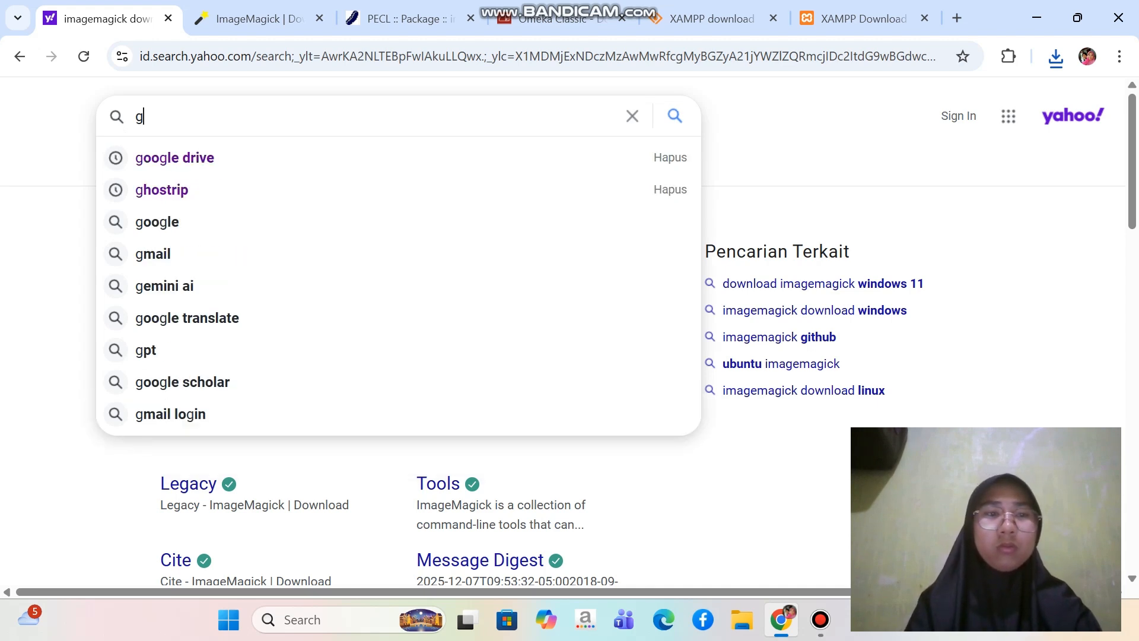
type("host")
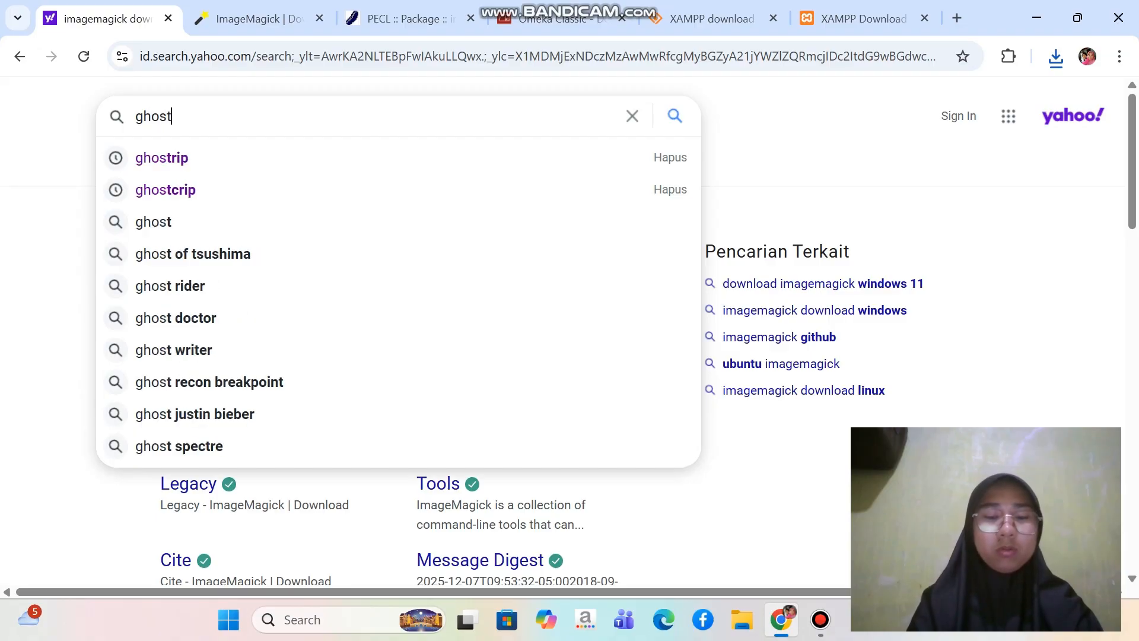
type("rip")
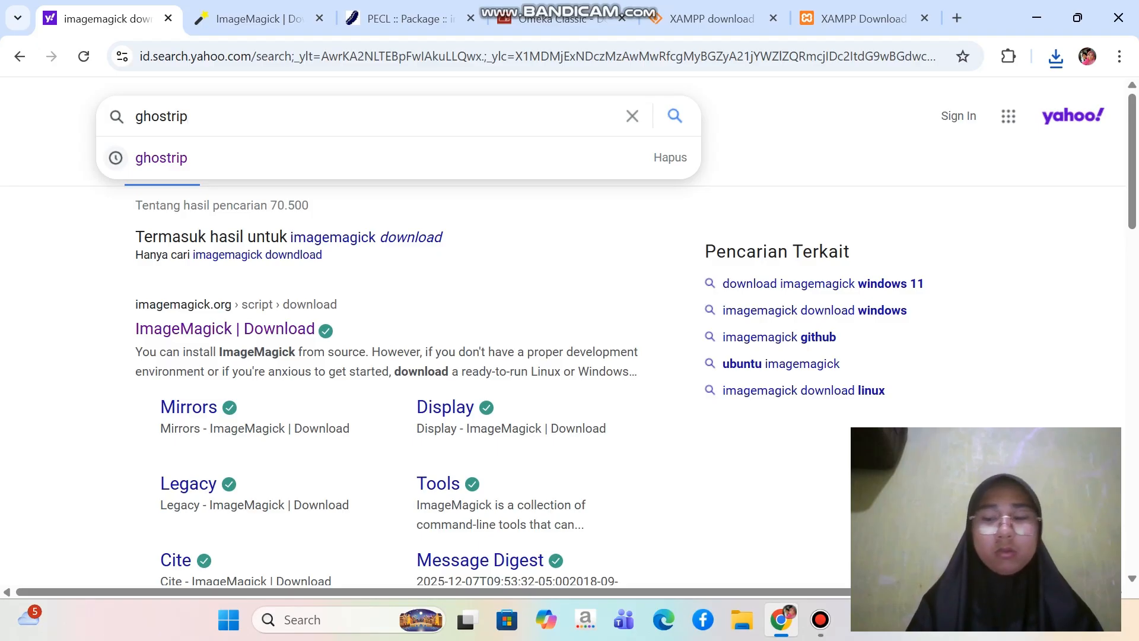
key("Return")
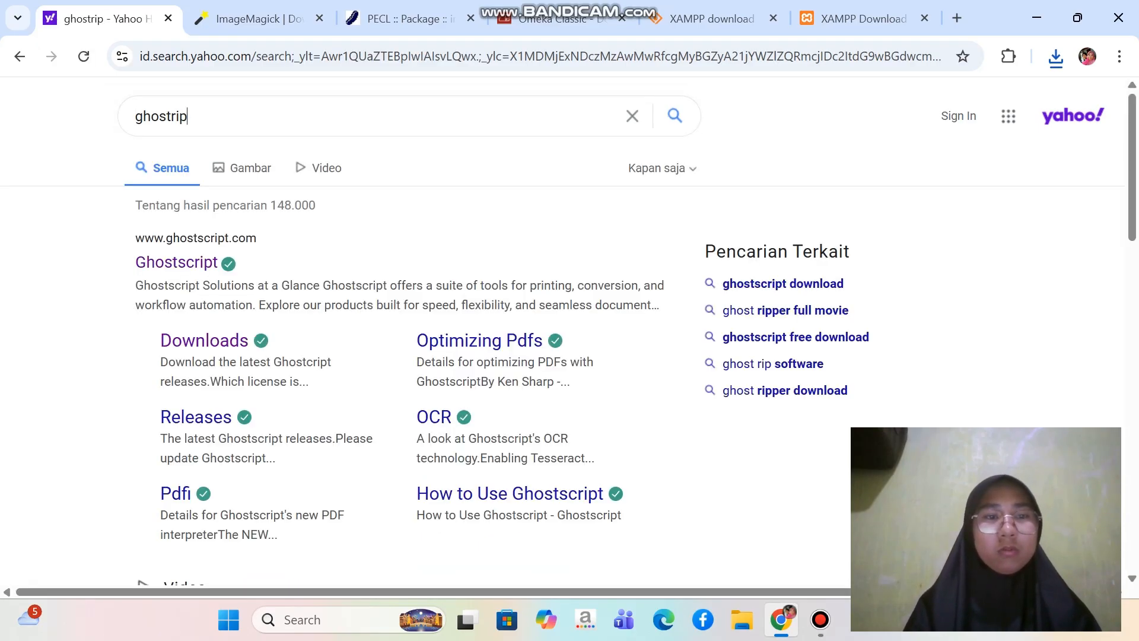
Download the Ghostscript 10.06.0 AGPL release for Windows (64 bit) from ghostscript.com and check it in the recent download history
scroll(564, 332, "down", 1)
scroll(564, 332, "up", 1)
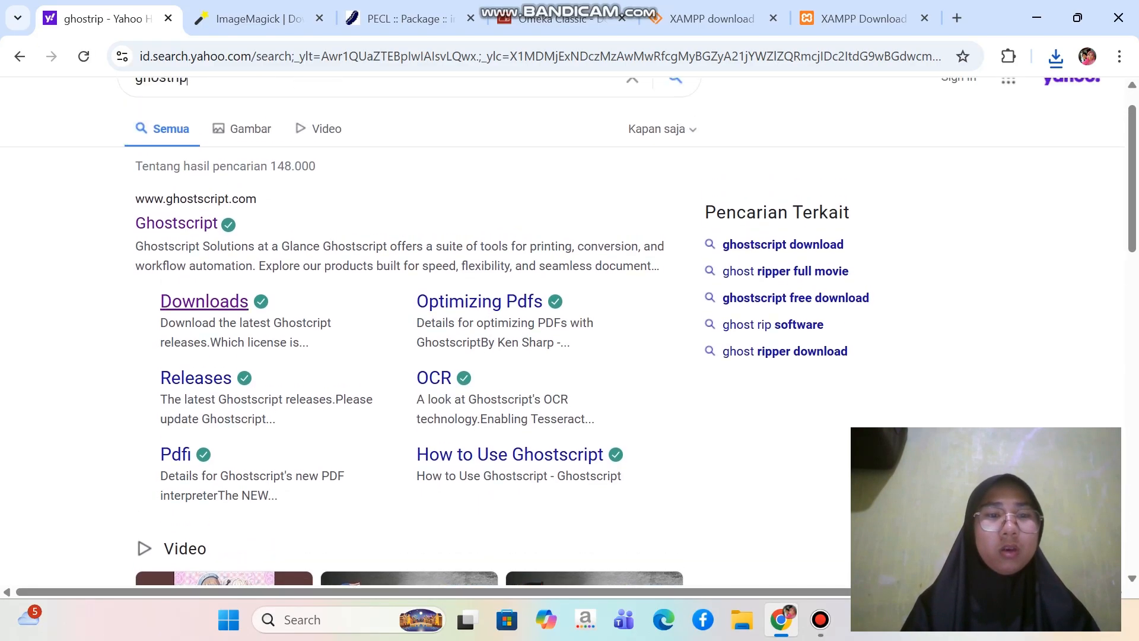
left_click(204, 301)
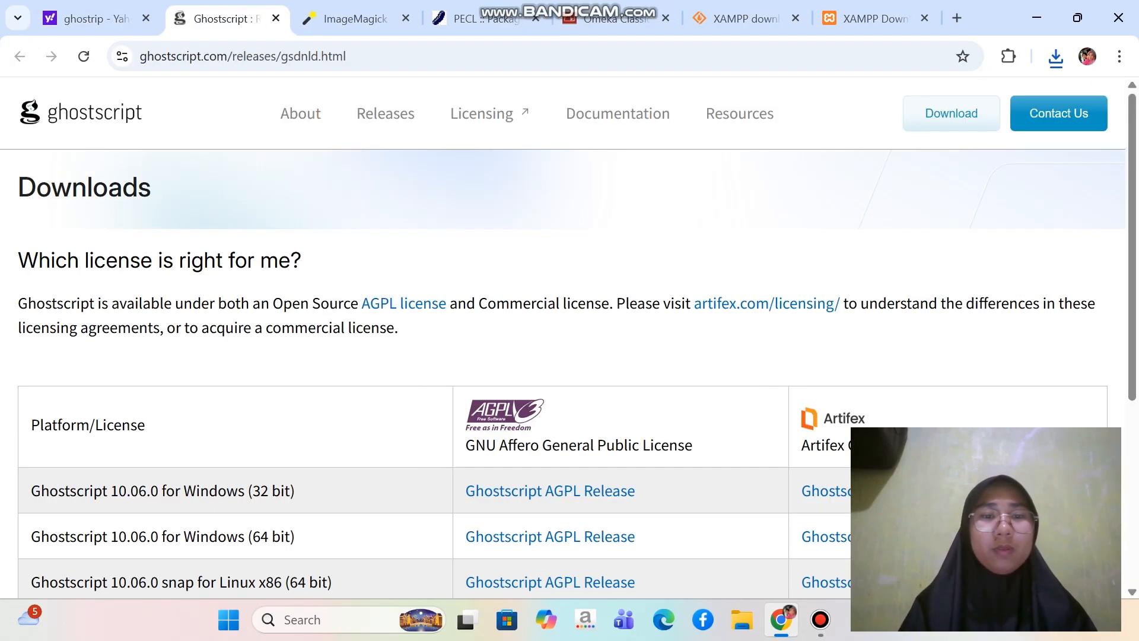
scroll(569, 374, "down", 4)
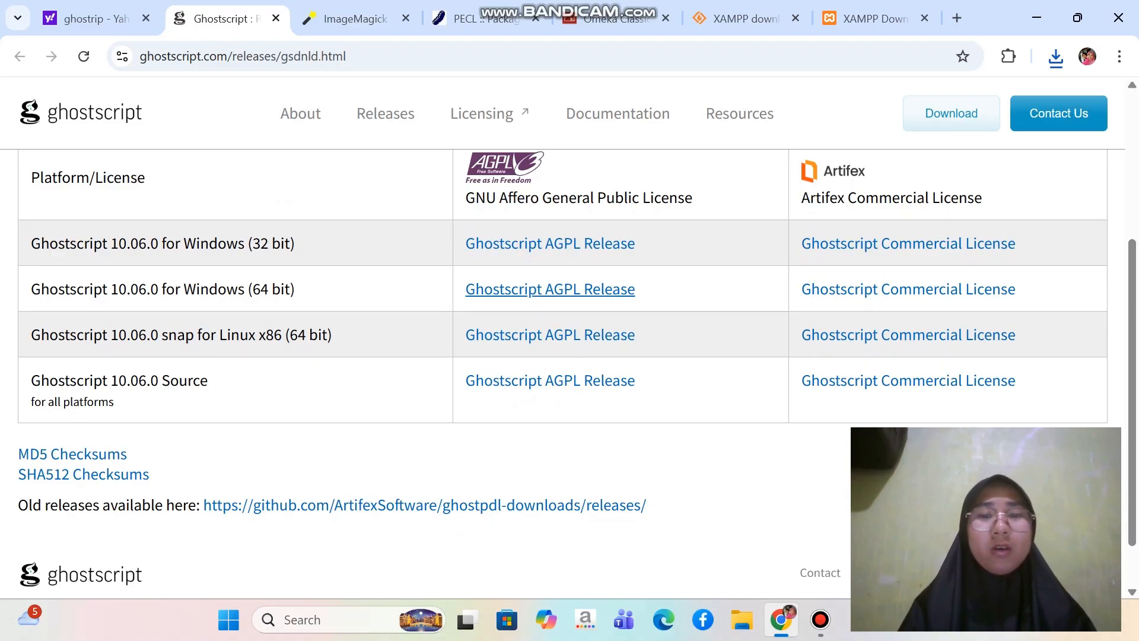
left_click(550, 289)
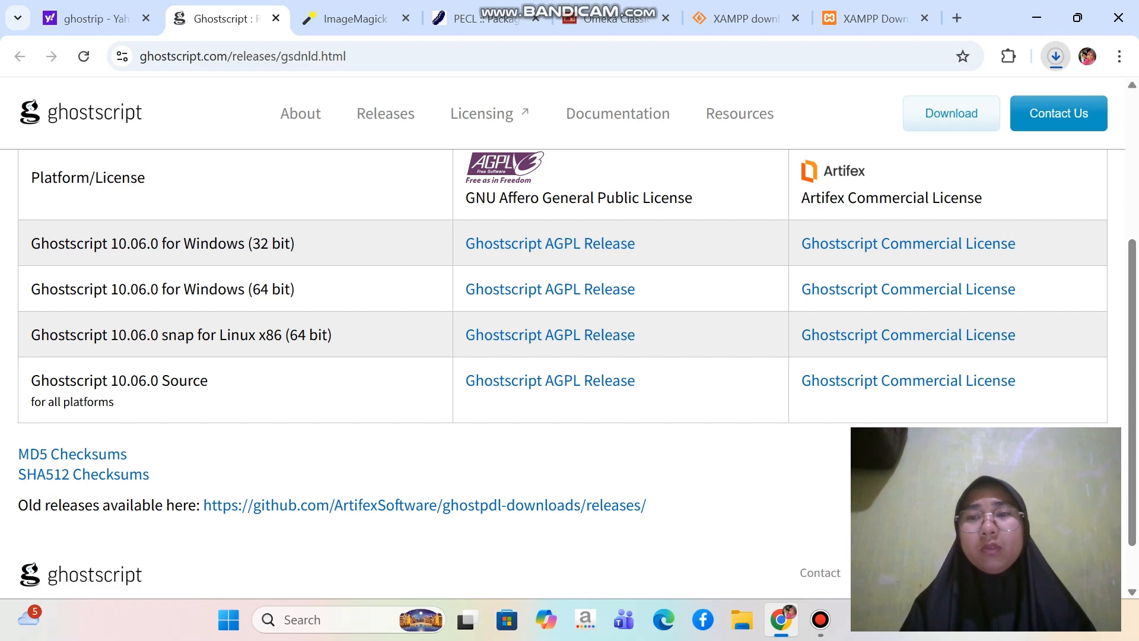
left_click(1056, 56)
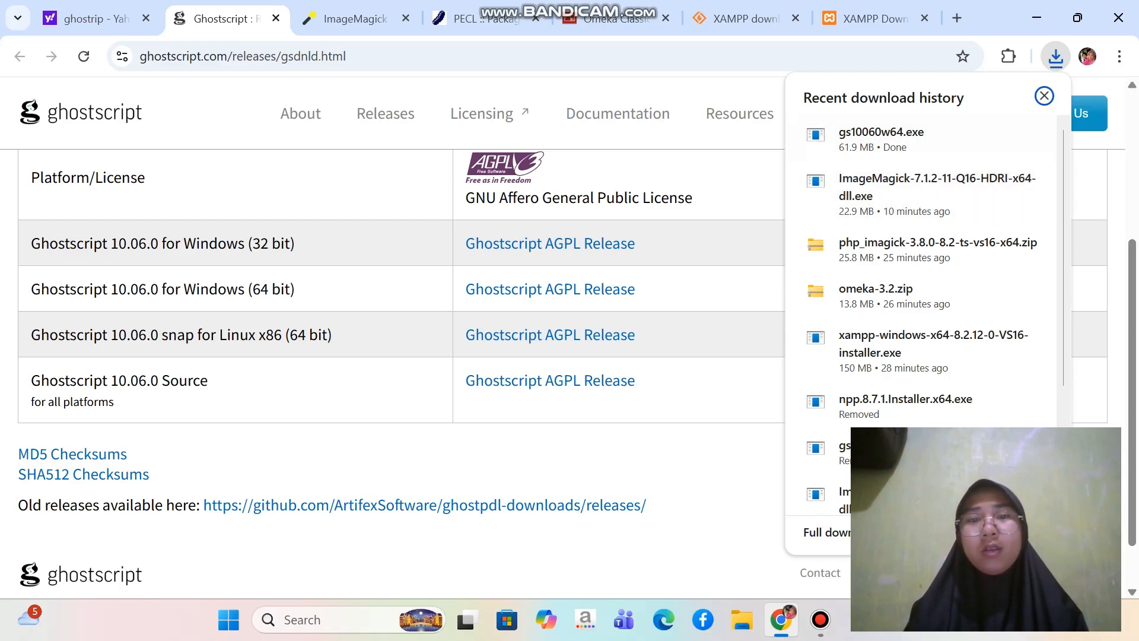
left_click(1044, 96)
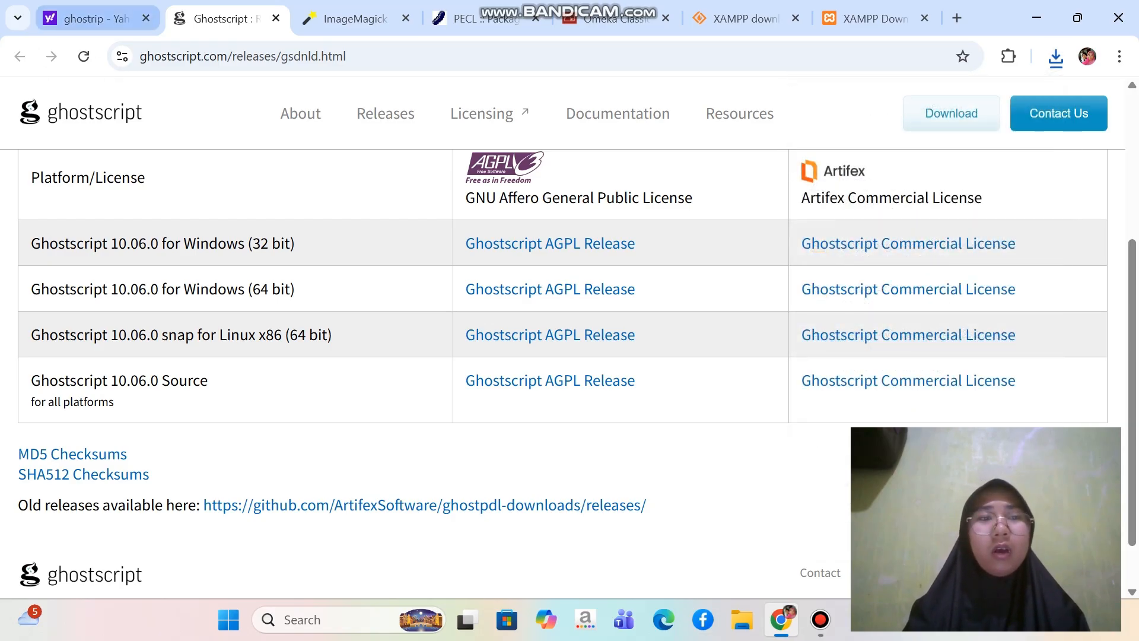
Search Yahoo for "notepad++" in place of the Ghostscript query and open the Downloads page on notepad-plus-plus.org
left_click(89, 19)
scroll(568, 331, "up", 1)
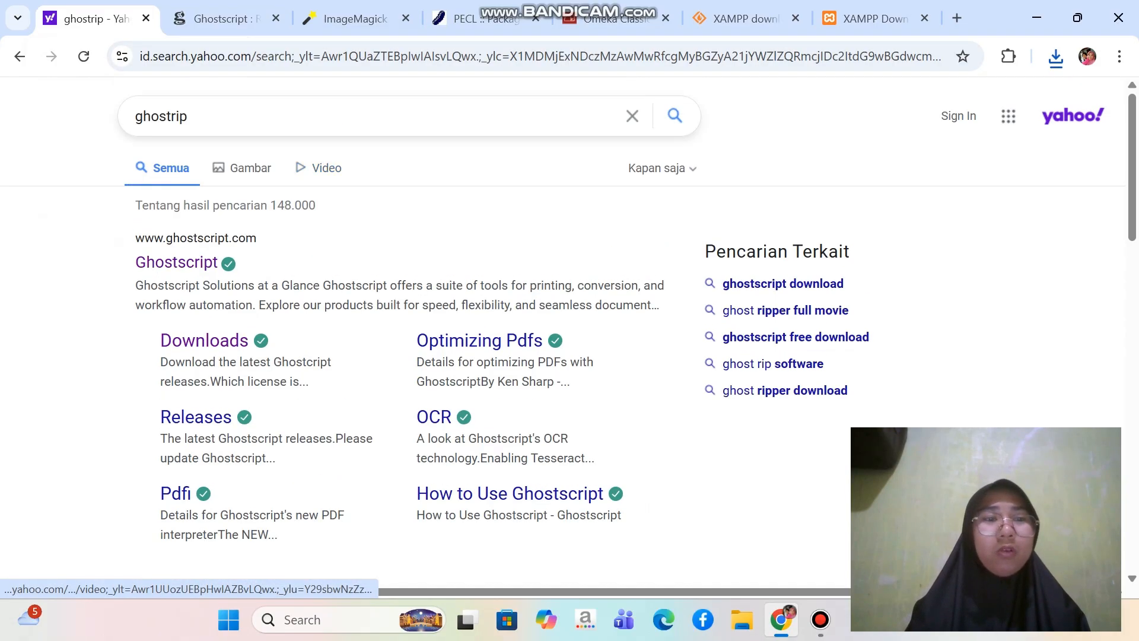
key("ctrl+a")
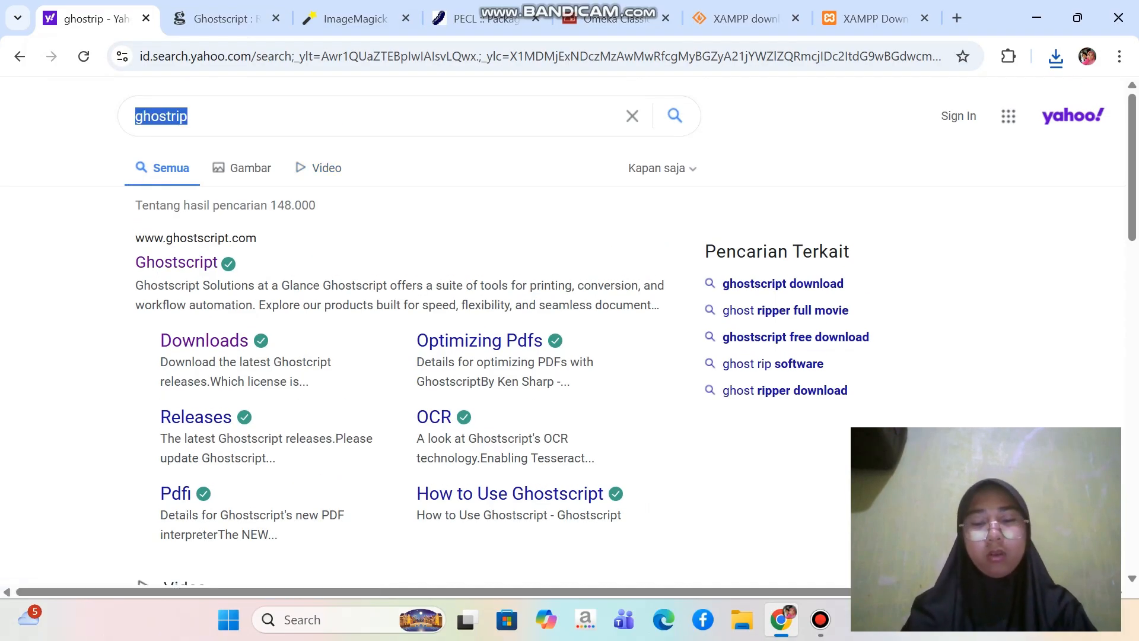
type("notepad")
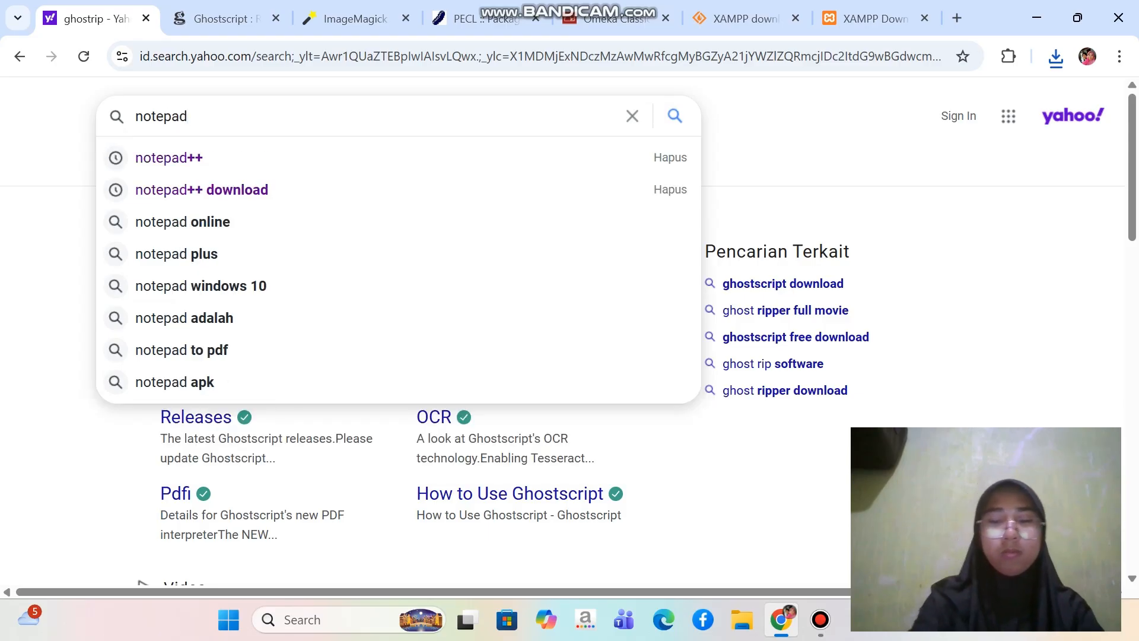
type("++")
key("Return")
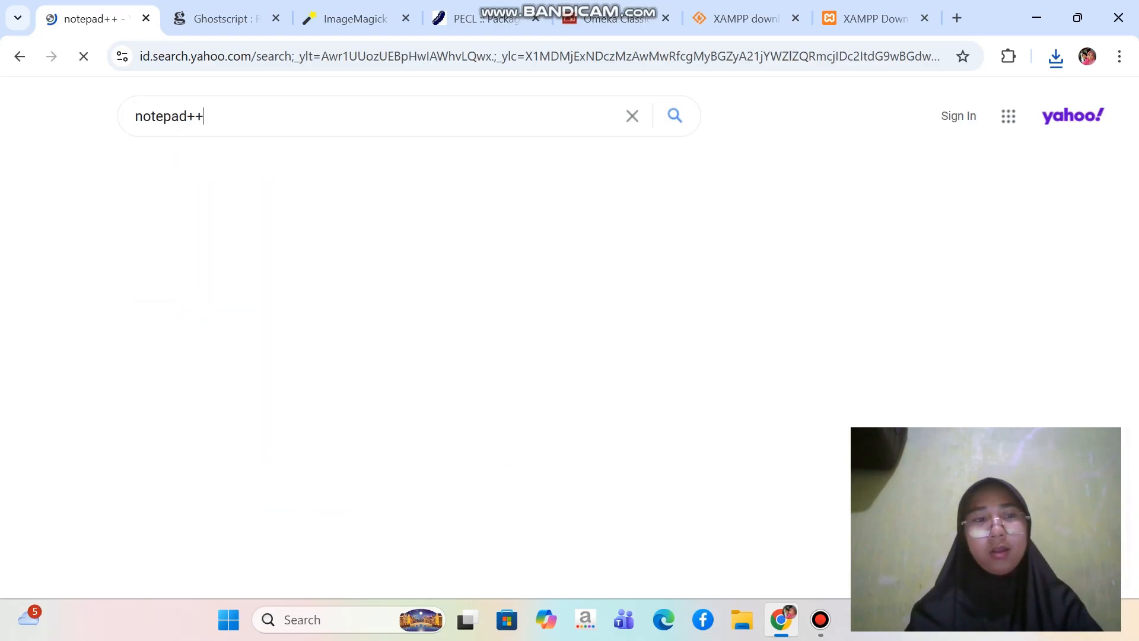
scroll(569, 332, "down", 1)
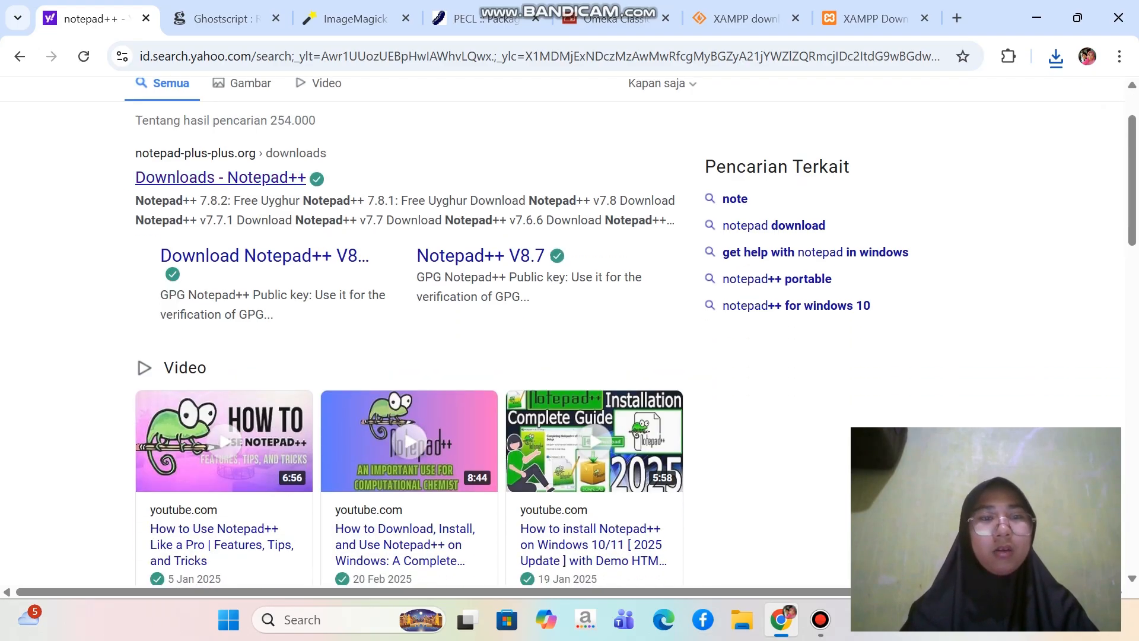
left_click(219, 177)
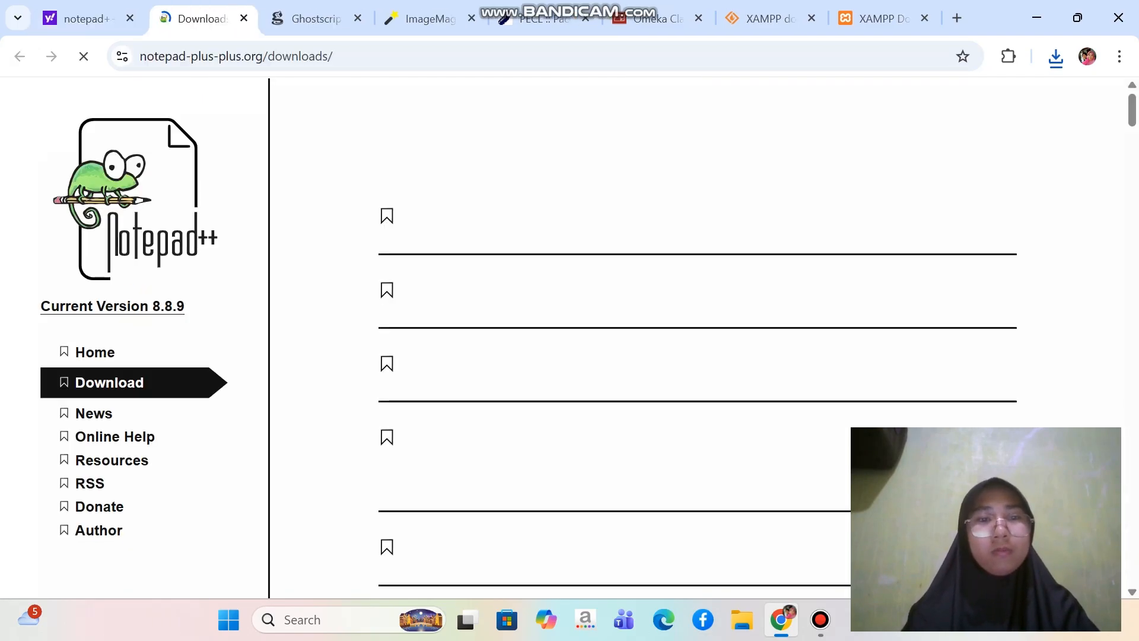
Find Notepad++ v8.7.1 in the version list and download its 64-bit installer, npp.8.7.1.Installer.x64.exe
scroll(653, 332, "down", 10)
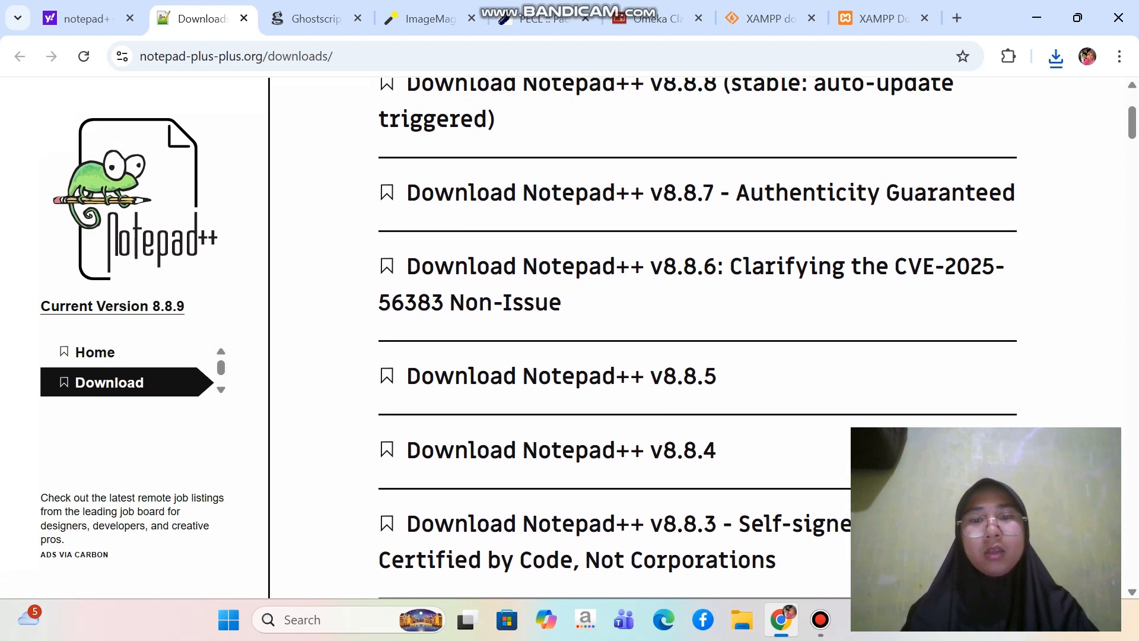
scroll(653, 332, "down", 10)
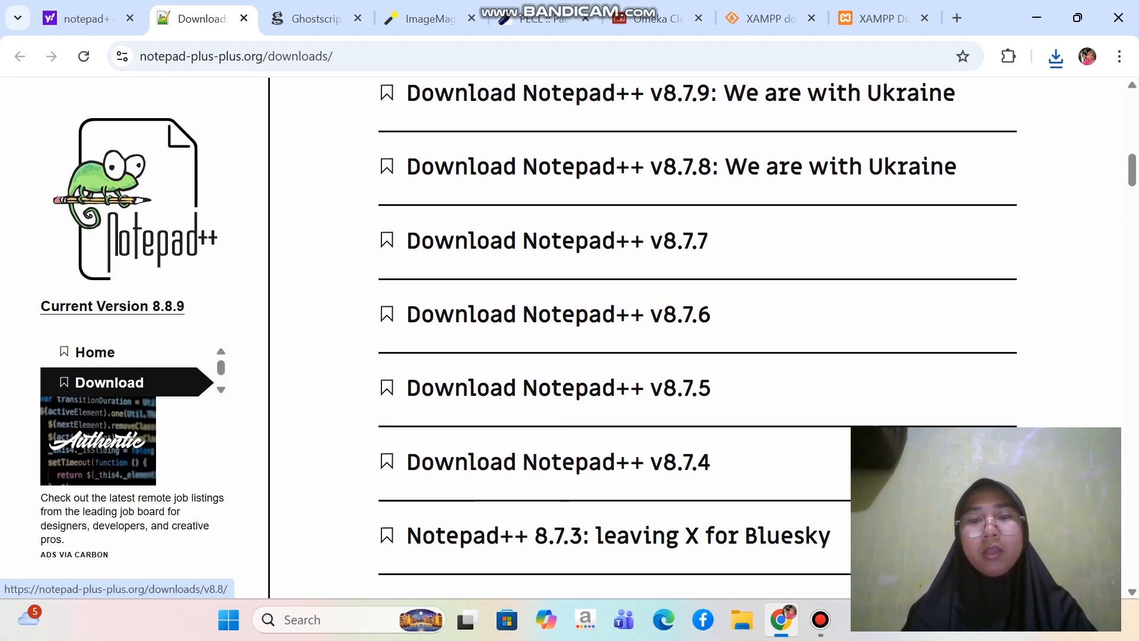
scroll(653, 332, "down", 1)
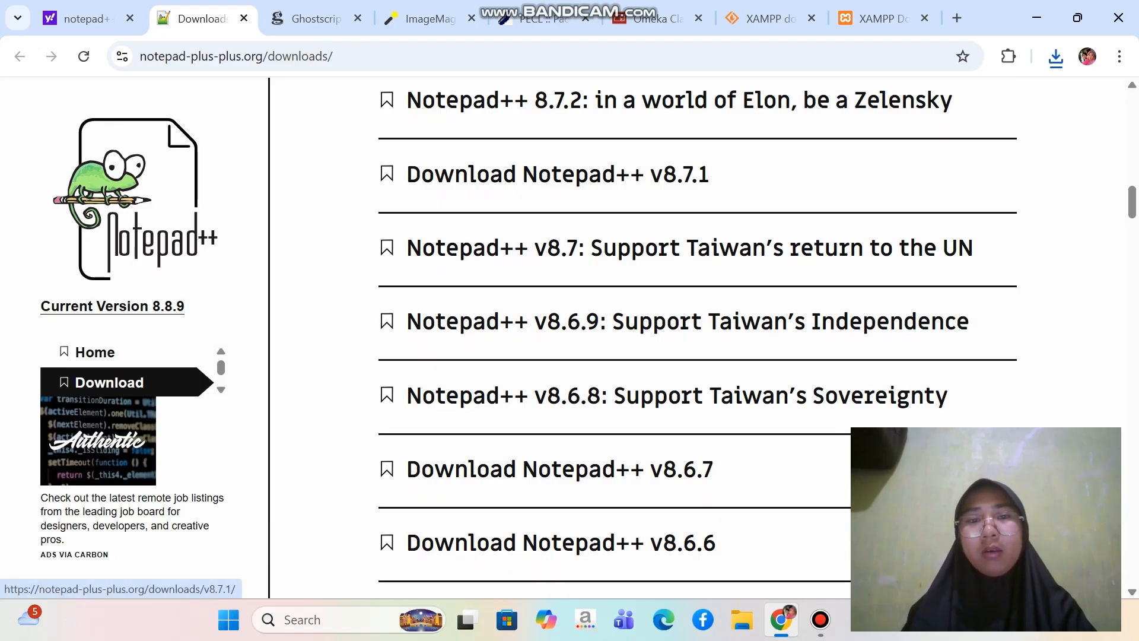
left_click(558, 174)
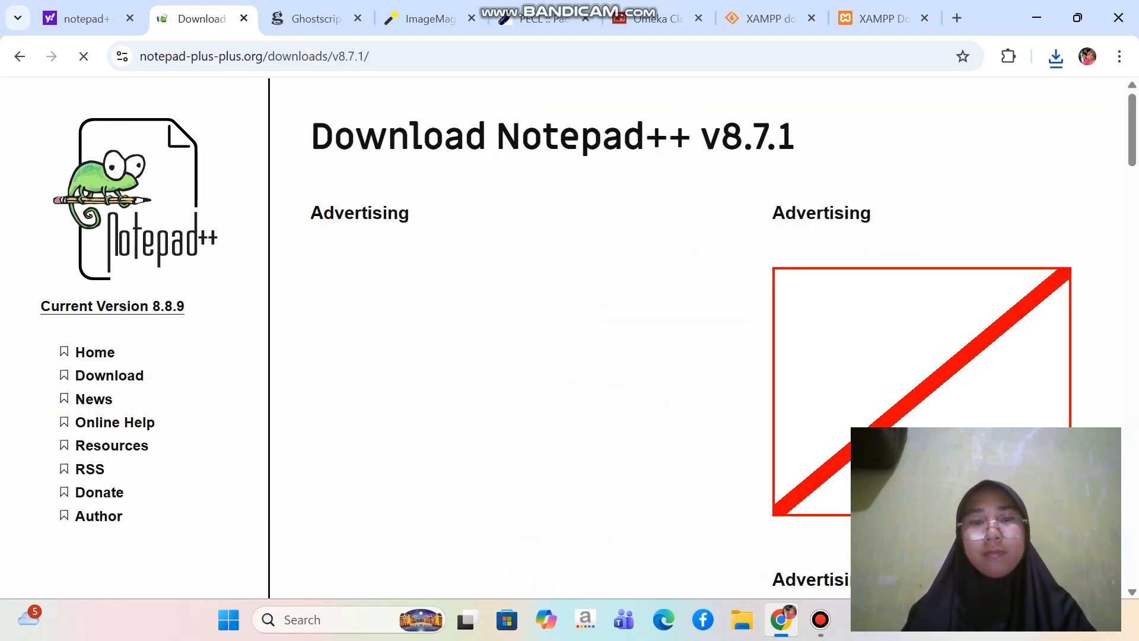
scroll(383, 293, "down", 10)
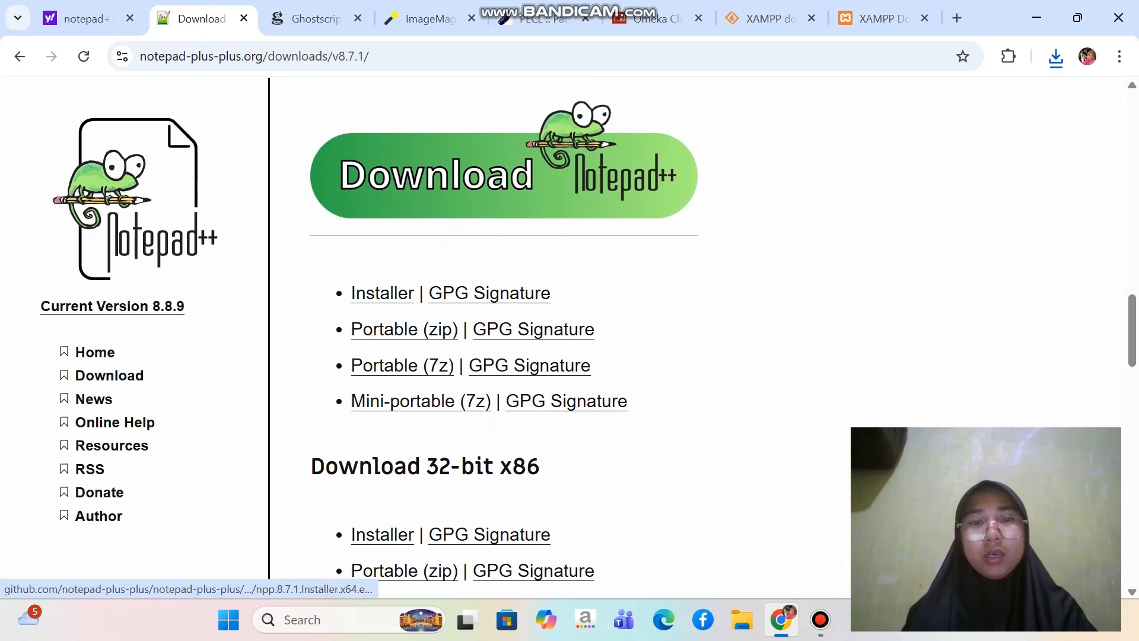
left_click(504, 176)
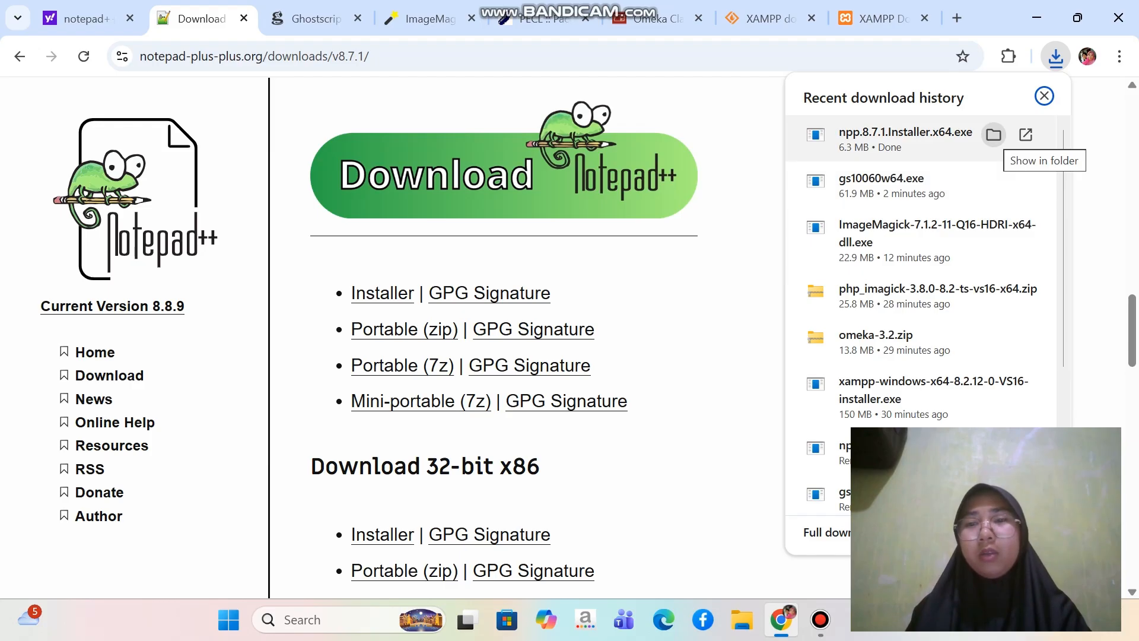
Show the Notepad++ installer in the Downloads folder and copy it with the Ghostscript, ImageMagick, php_imagick, omeka-3.2 and XAMPP files
left_click(994, 135)
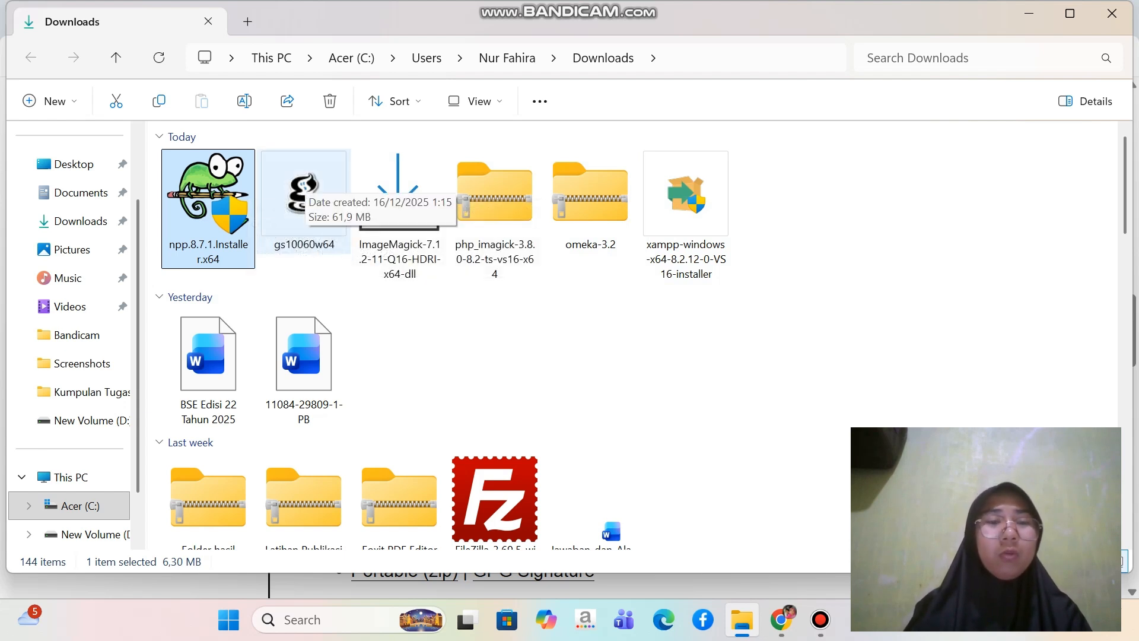
left_click(305, 184)
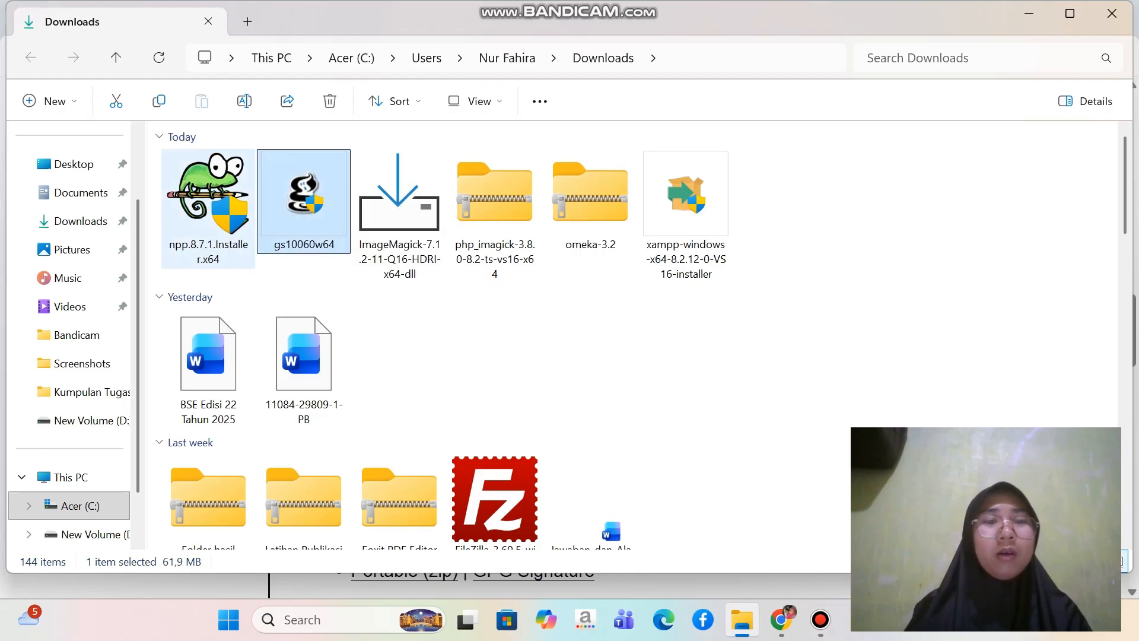
left_click(209, 204)
left_click(304, 196, "ctrl")
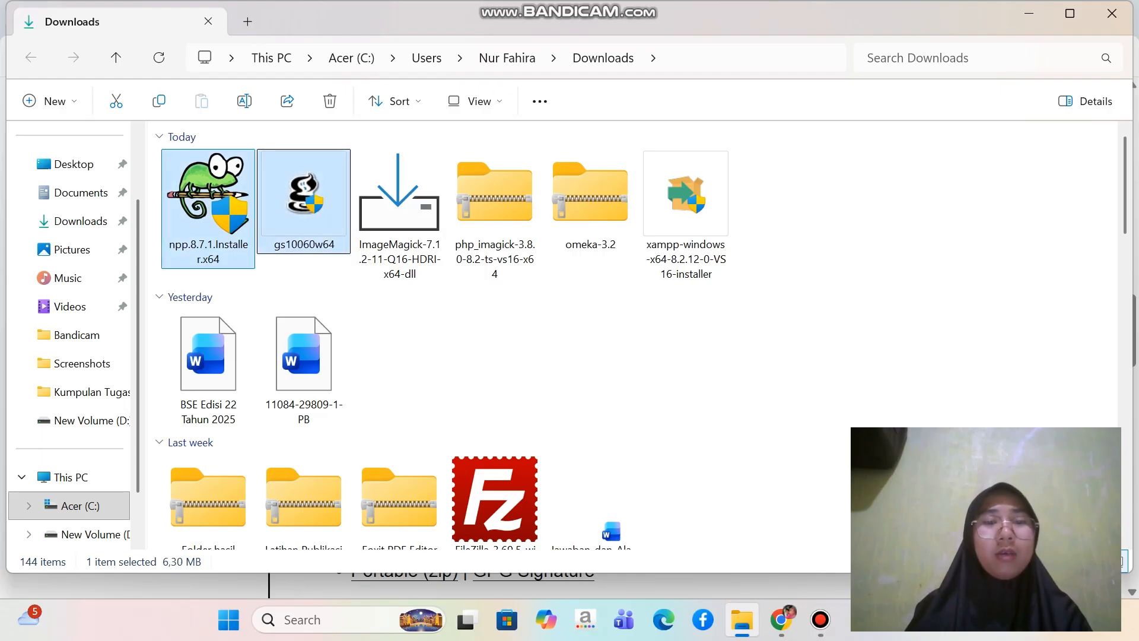
left_click(399, 201, "ctrl")
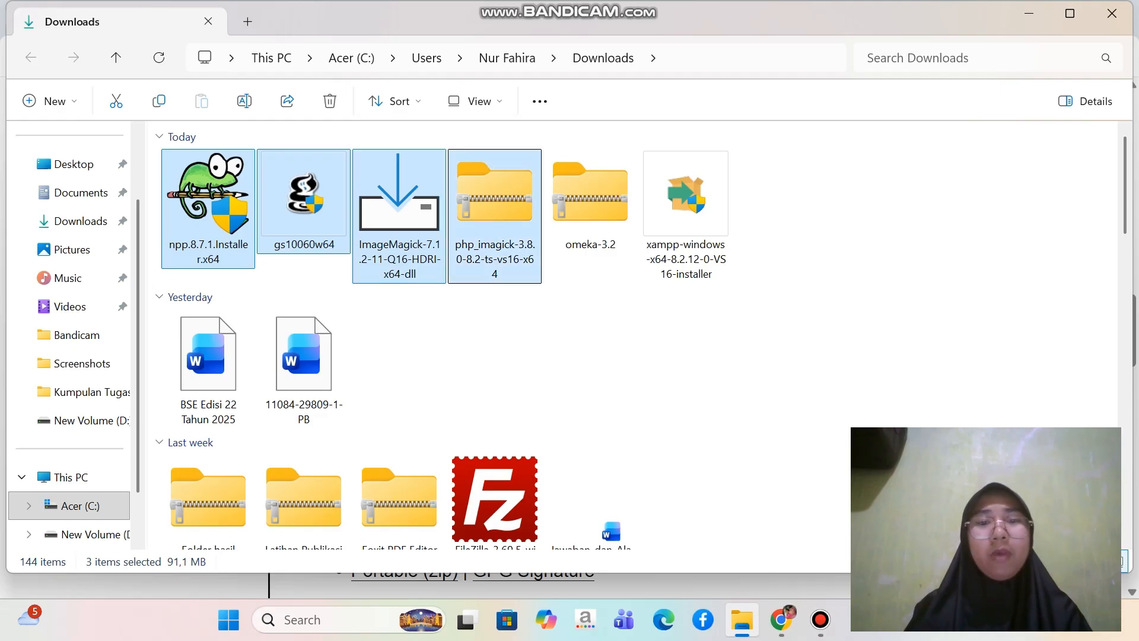
left_click(494, 202, "ctrl")
left_click(686, 202, "ctrl")
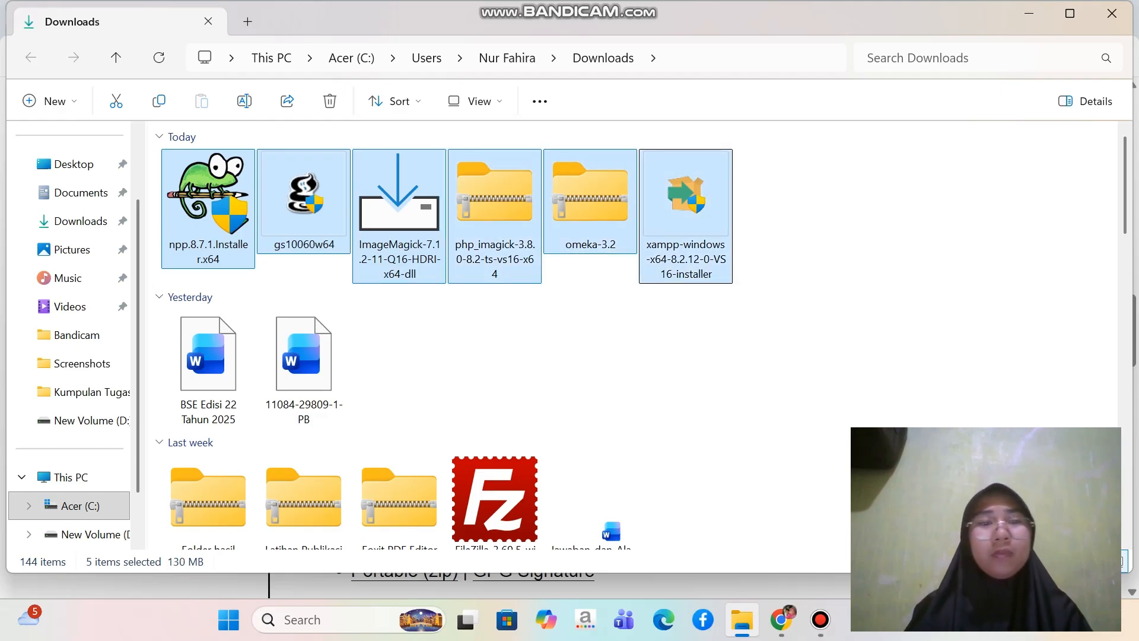
left_click(159, 100)
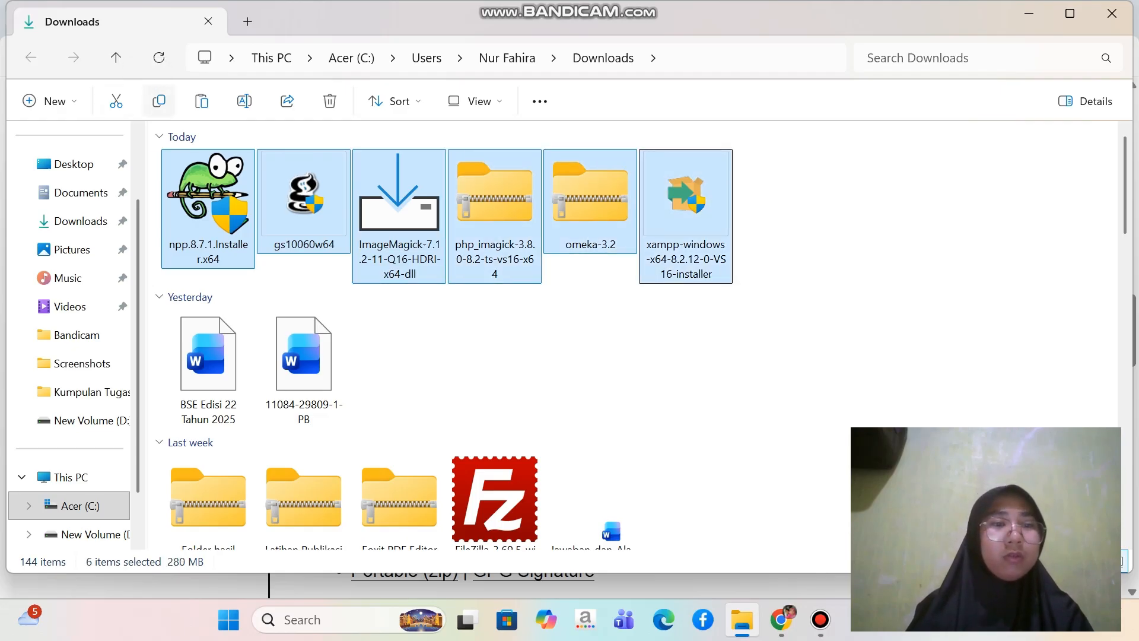
Paste the six copied files into the Omeka Uas folder on drive C and clear the selection
scroll(71, 332, "down", 2)
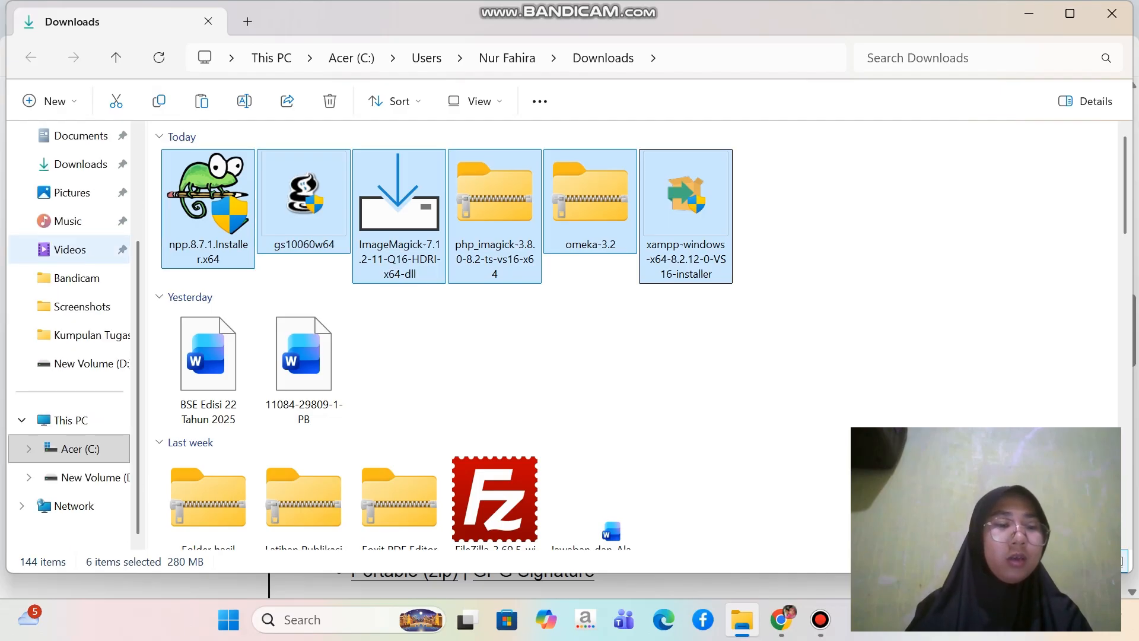
left_click(74, 448)
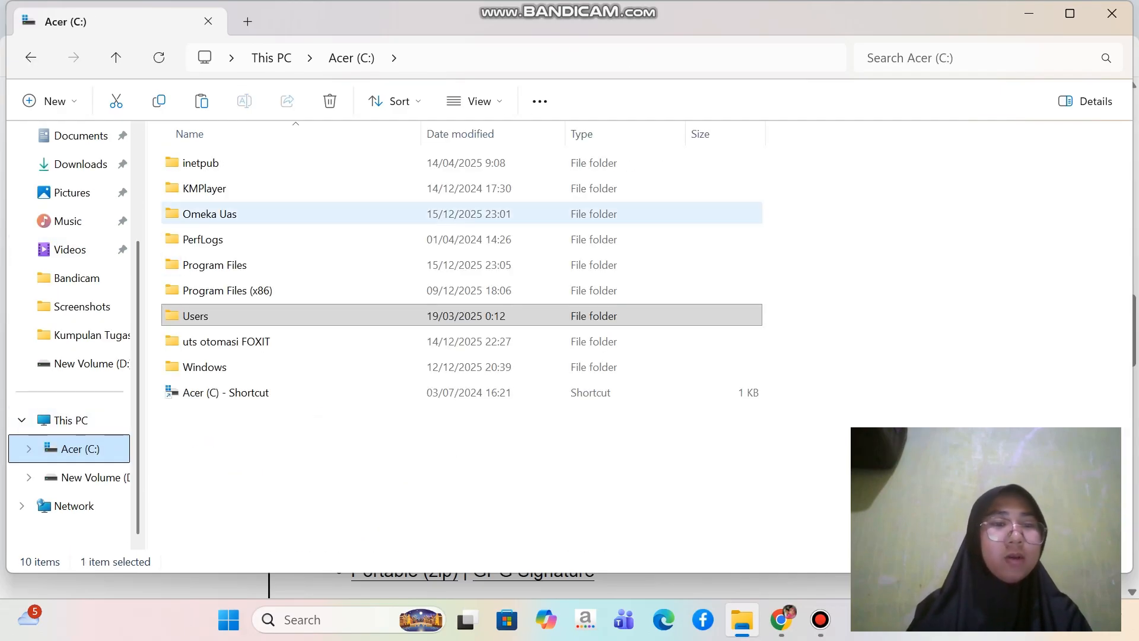
double_click(209, 213)
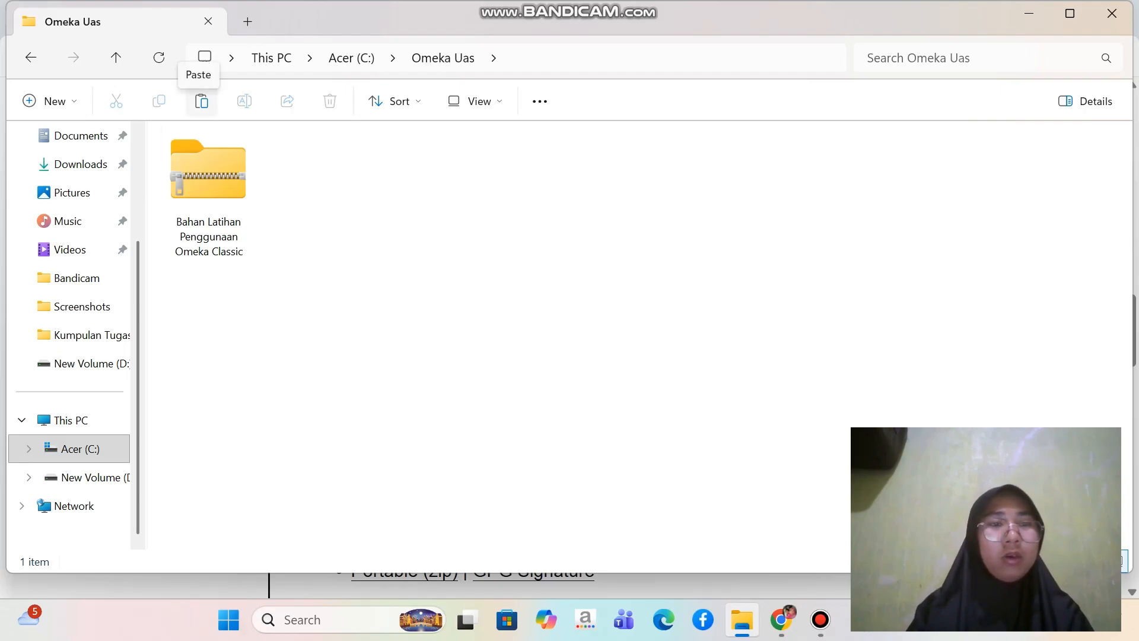
left_click(201, 101)
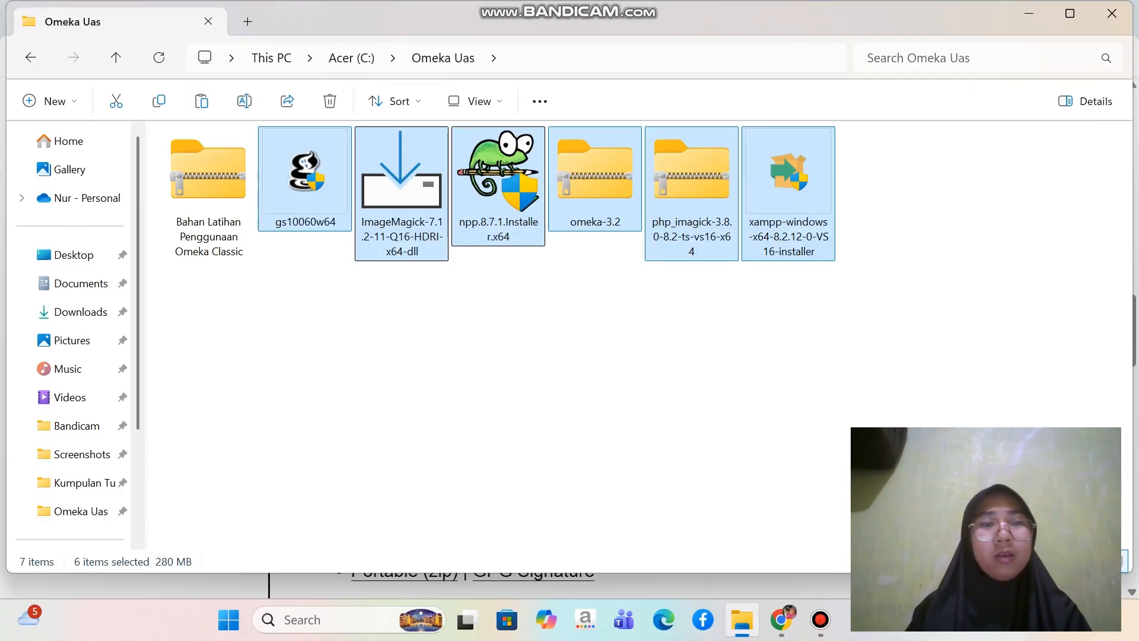
left_click(522, 368)
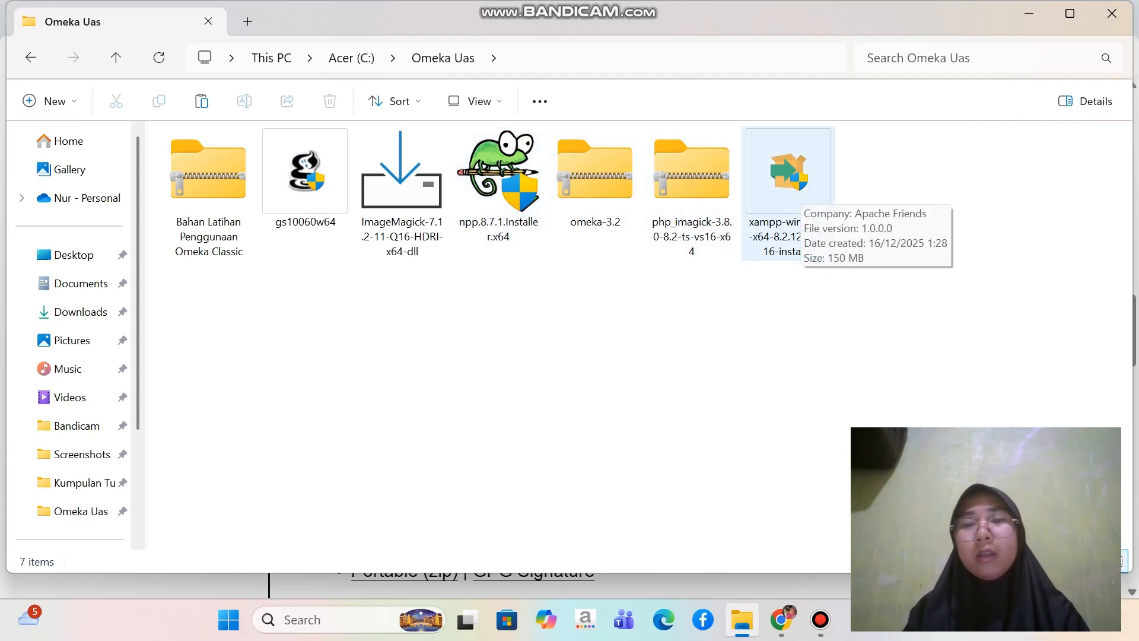
Run the xampp-windows-x64-8.2.12-0-VS16 installer, continue past the antivirus question and advance to component selection
double_click(800, 185)
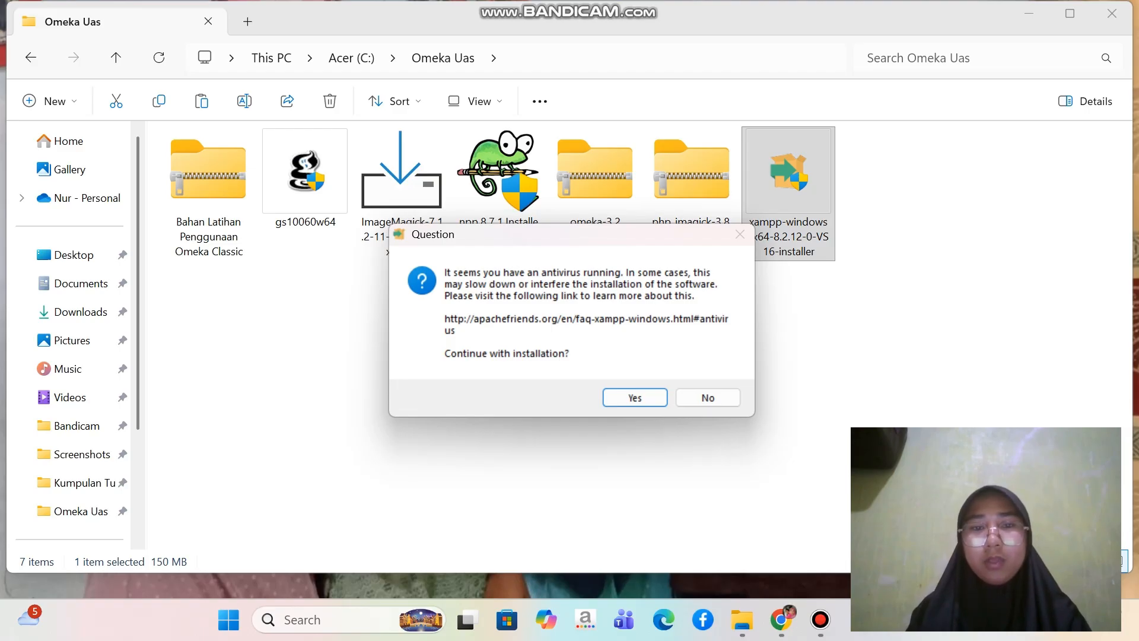
left_click_drag(557, 243, 554, 151)
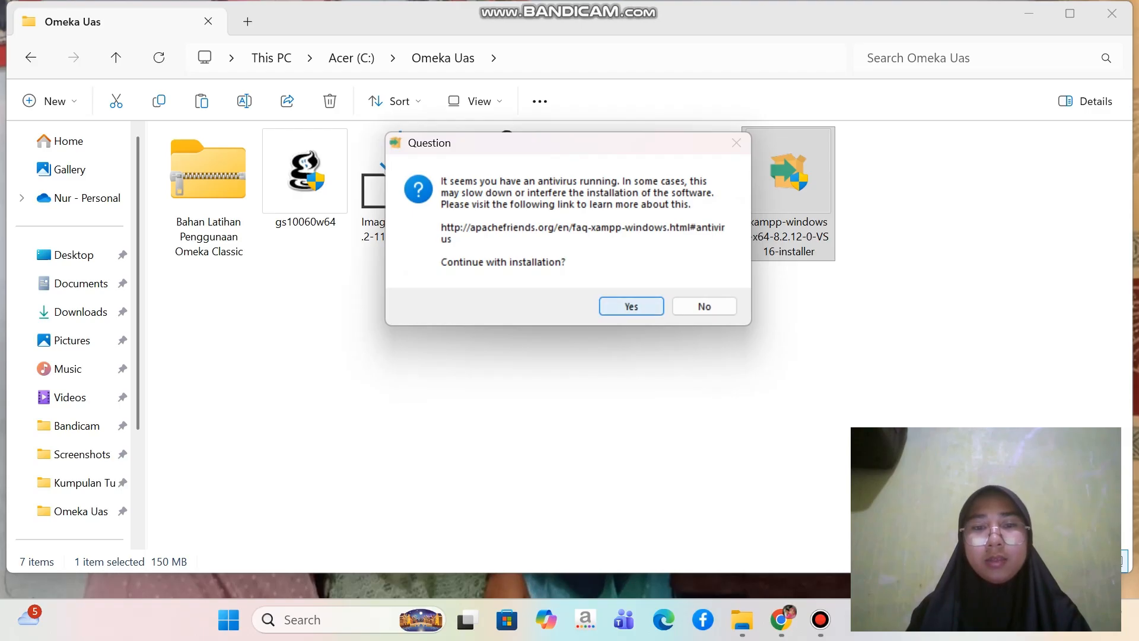
left_click(631, 306)
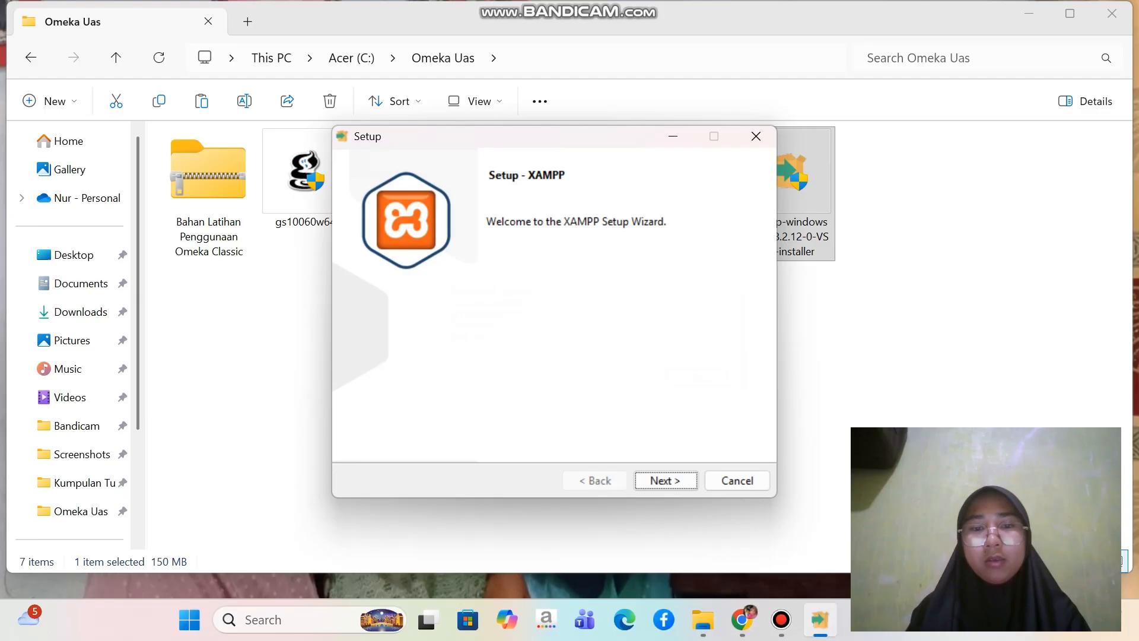
left_click(666, 480)
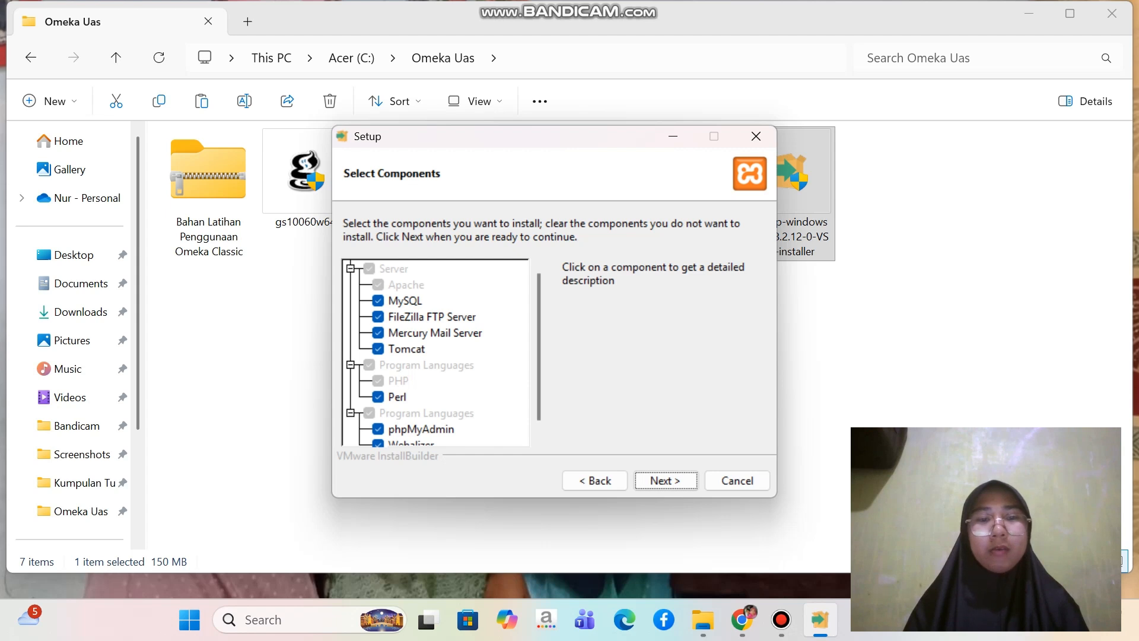
Exclude FileZilla FTP Server, Mercury Mail Server, Tomcat, Perl, Webalizer and Fake Sendmail from the XAMPP components and continue
left_click(378, 316)
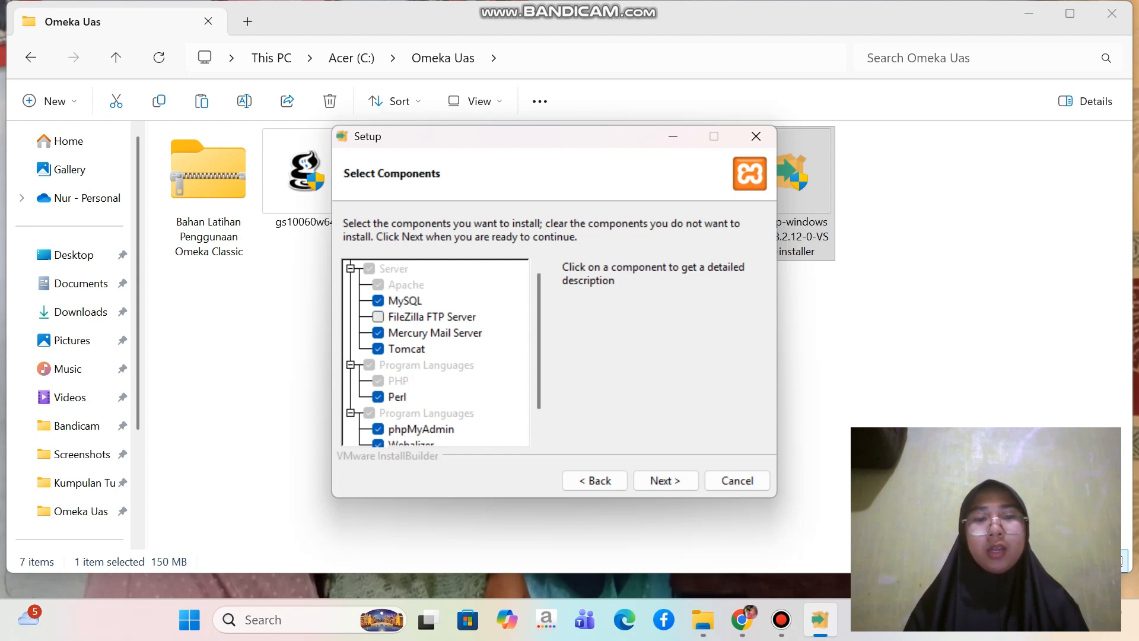
left_click(378, 333)
left_click(378, 349)
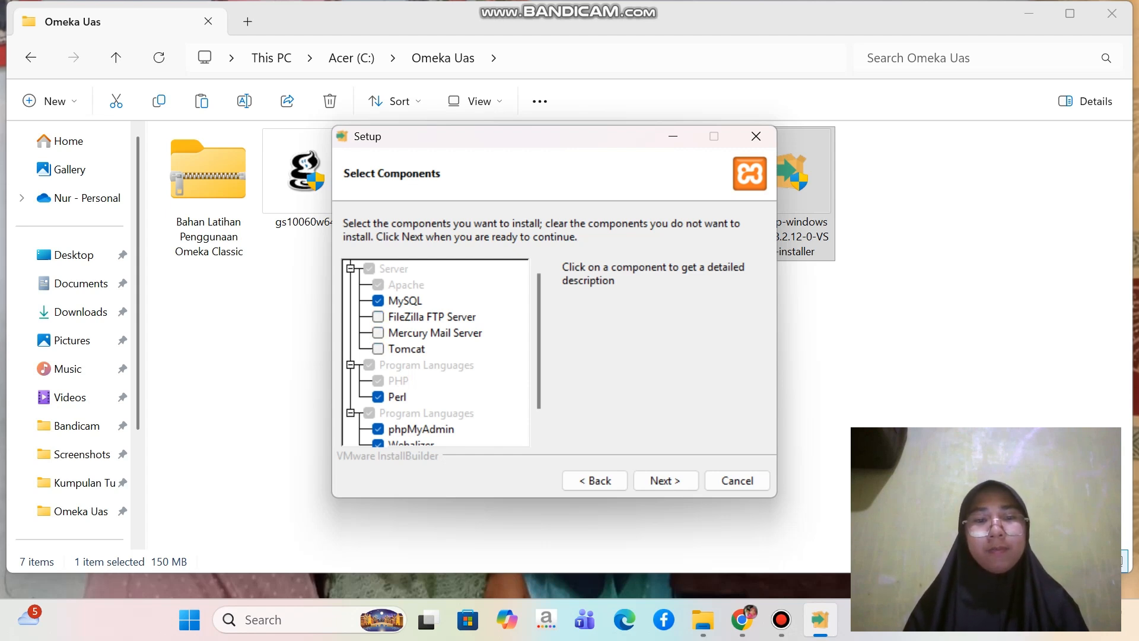
scroll(378, 356, "down", 2)
left_click(378, 365)
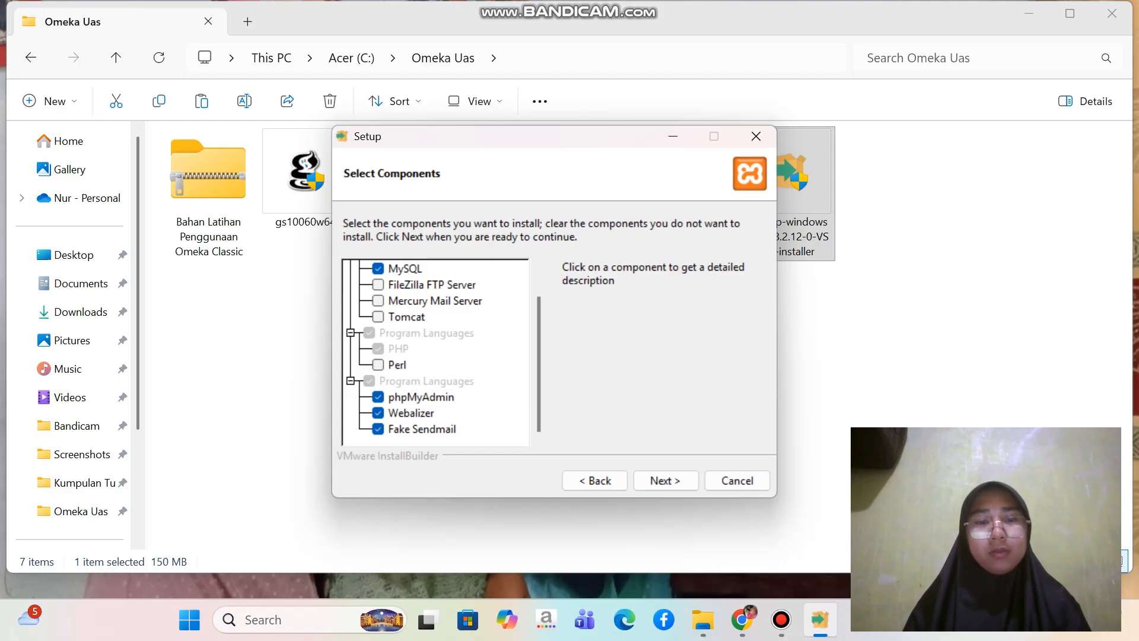
left_click(378, 413)
left_click(378, 429)
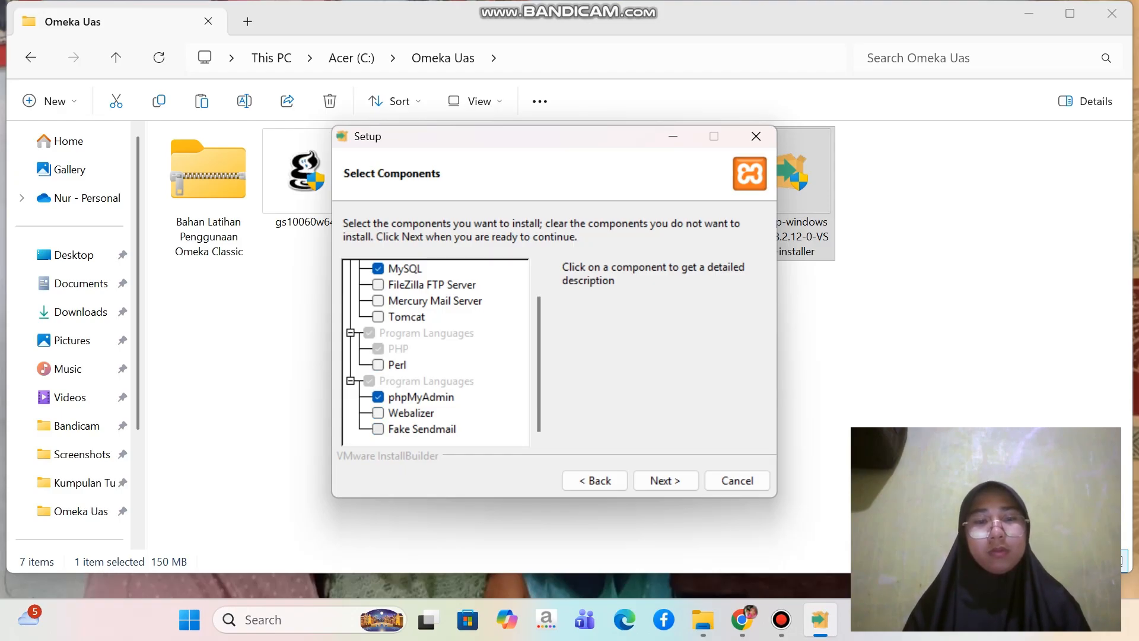
scroll(443, 354, "up", 2)
scroll(443, 354, "down", 1)
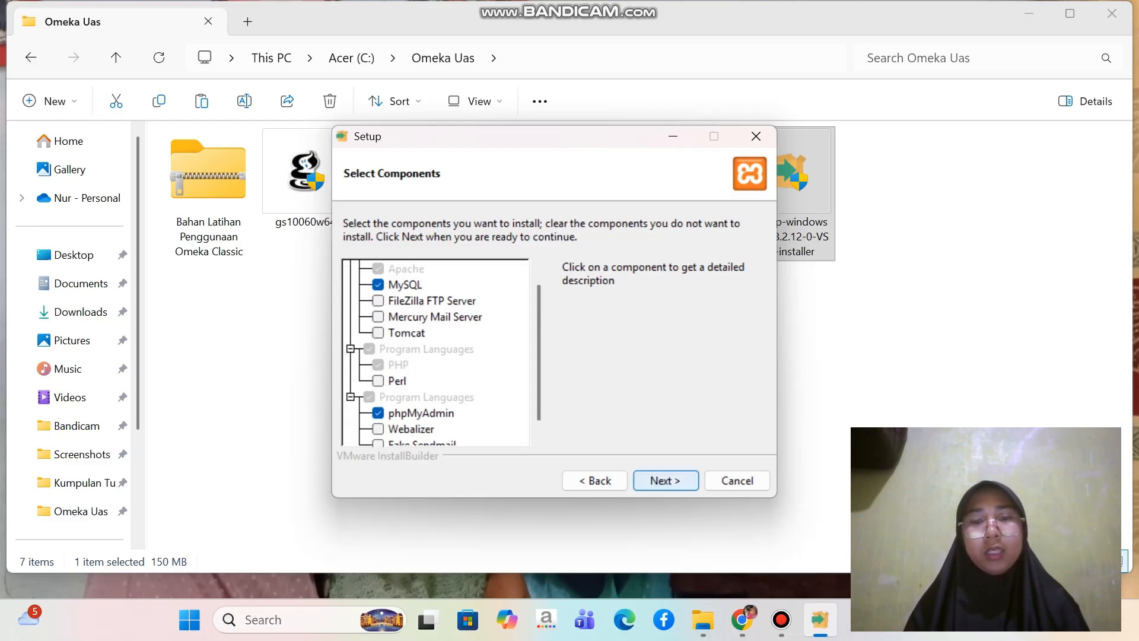
left_click(665, 480)
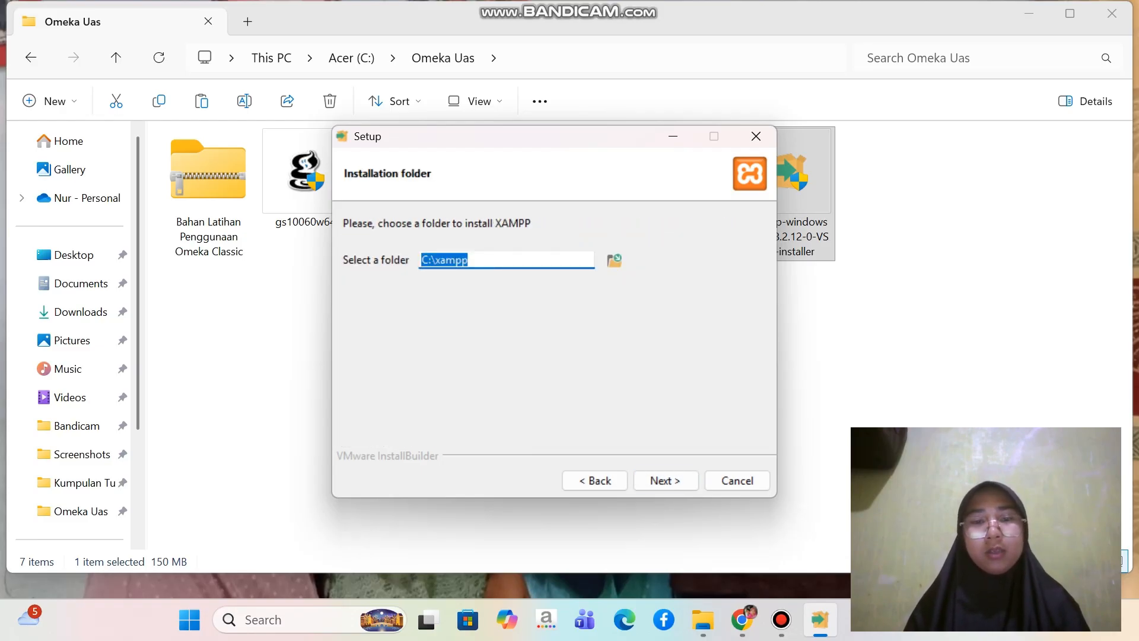
Accept C:\xampp as the installation folder, go through the remaining setup pages and start installing XAMPP
left_click(666, 480)
left_click(666, 480)
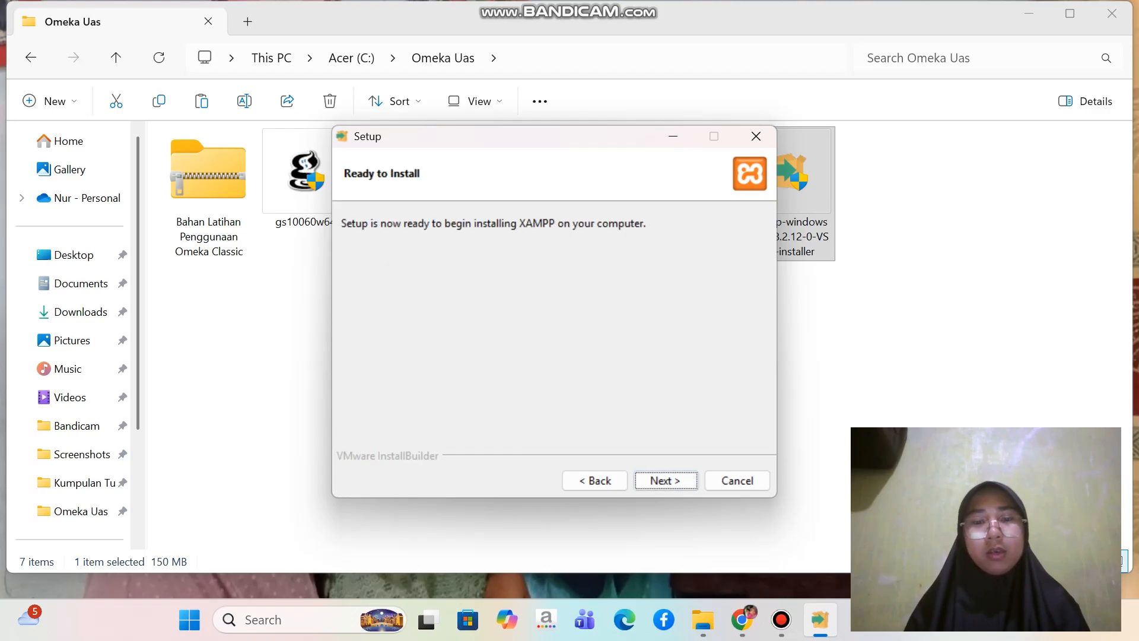
left_click(665, 480)
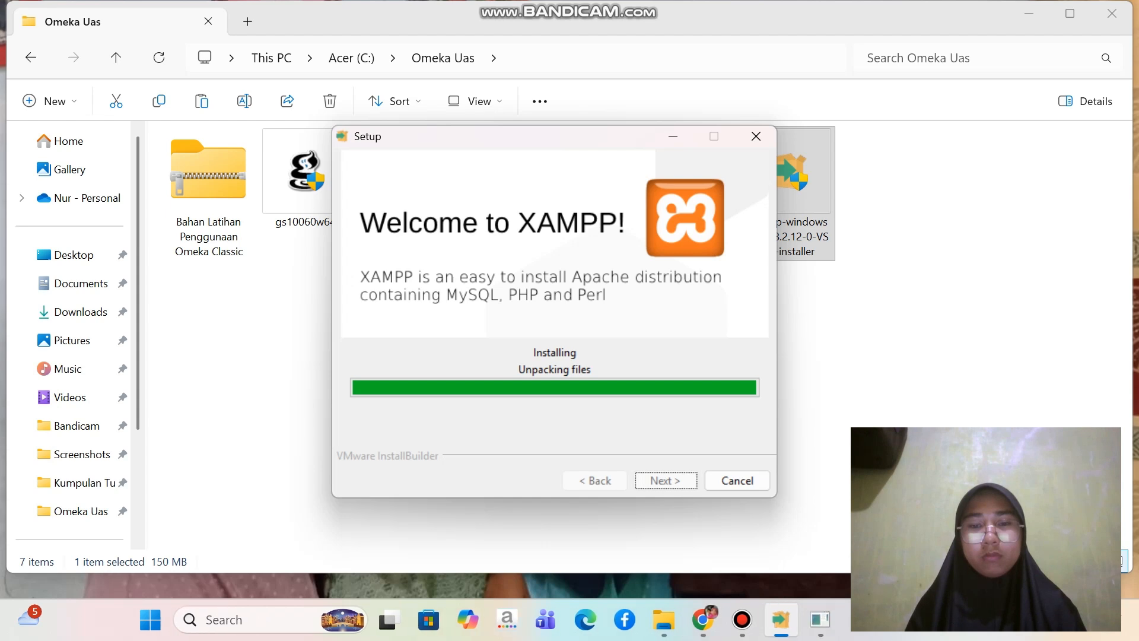
Finish the XAMPP setup with the Control Panel set to start, and minimize the XAMPP Control Panel window
mouse_move(820, 619)
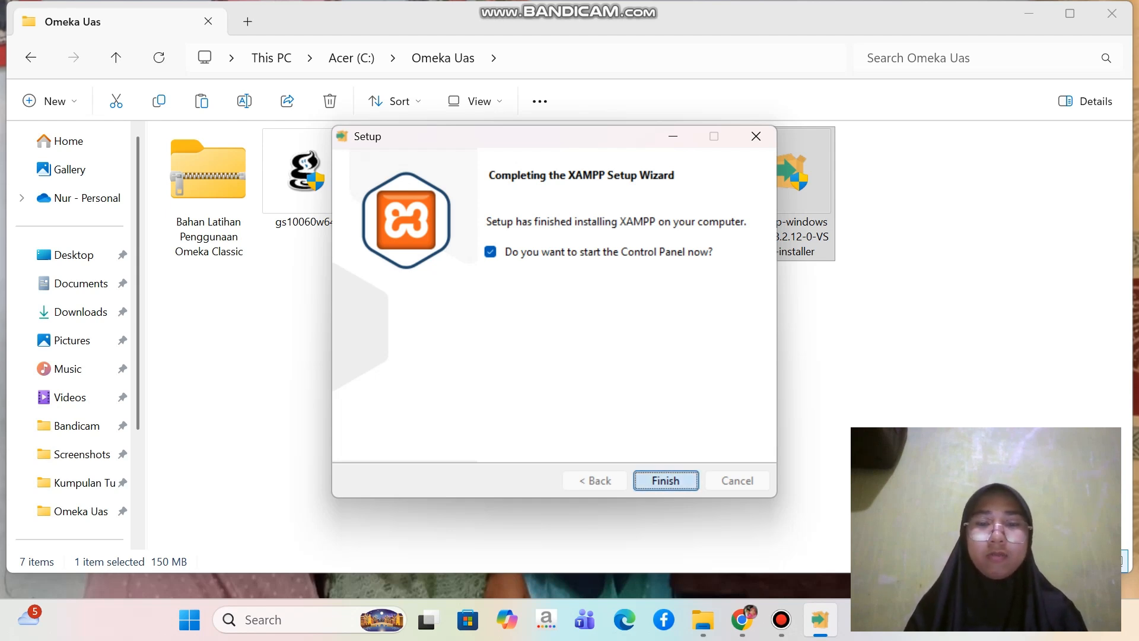
left_click(665, 481)
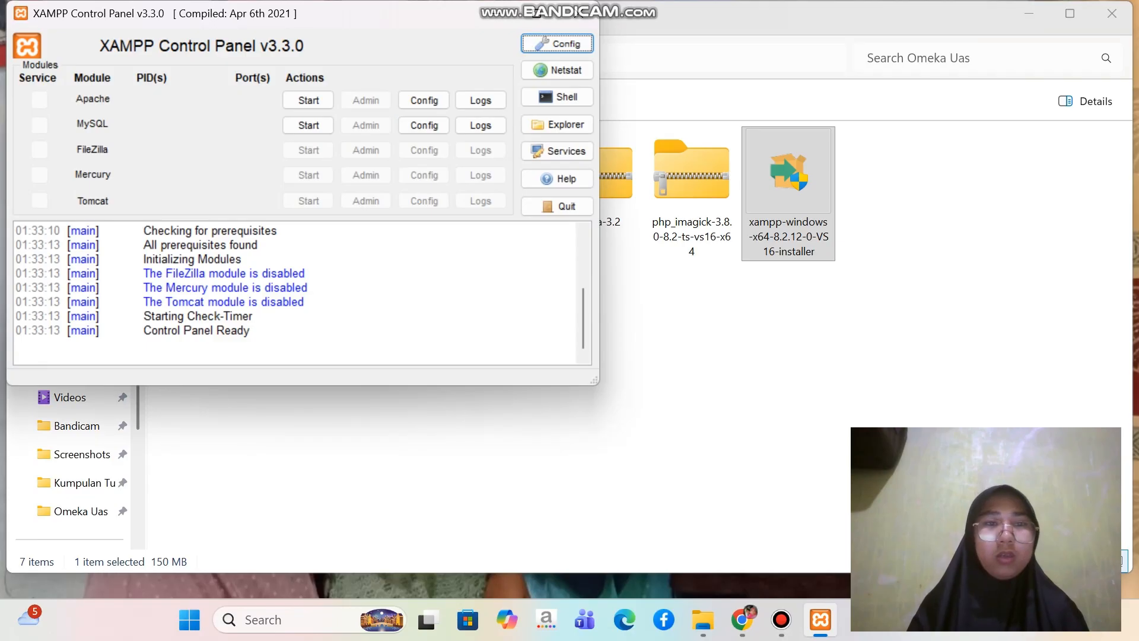
left_click_drag(356, 9, 385, 18)
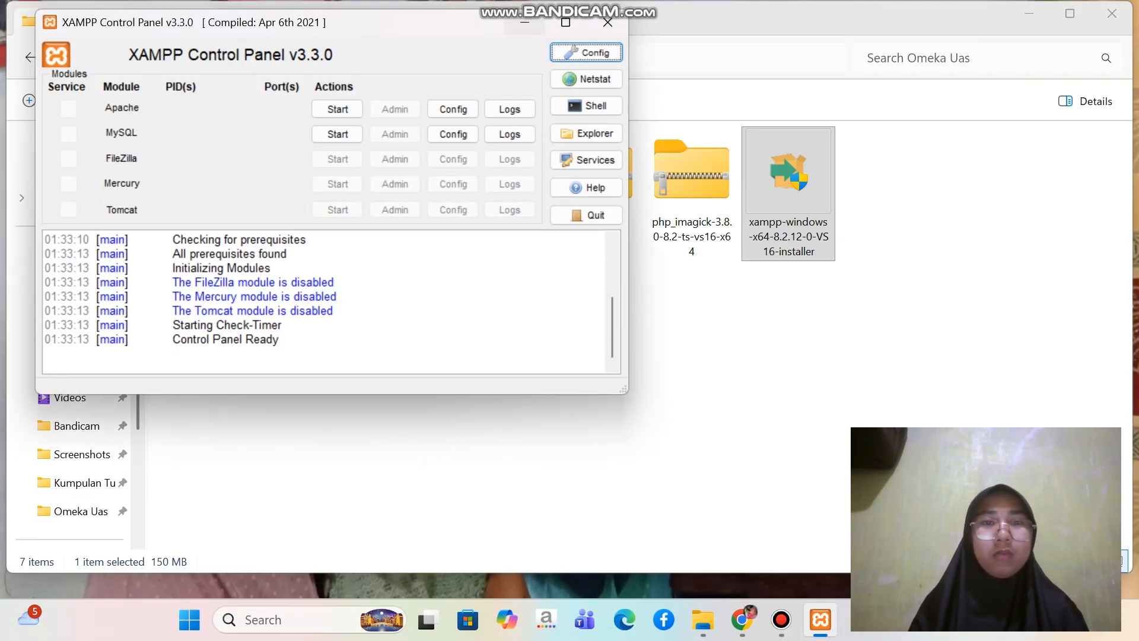
left_click(524, 22)
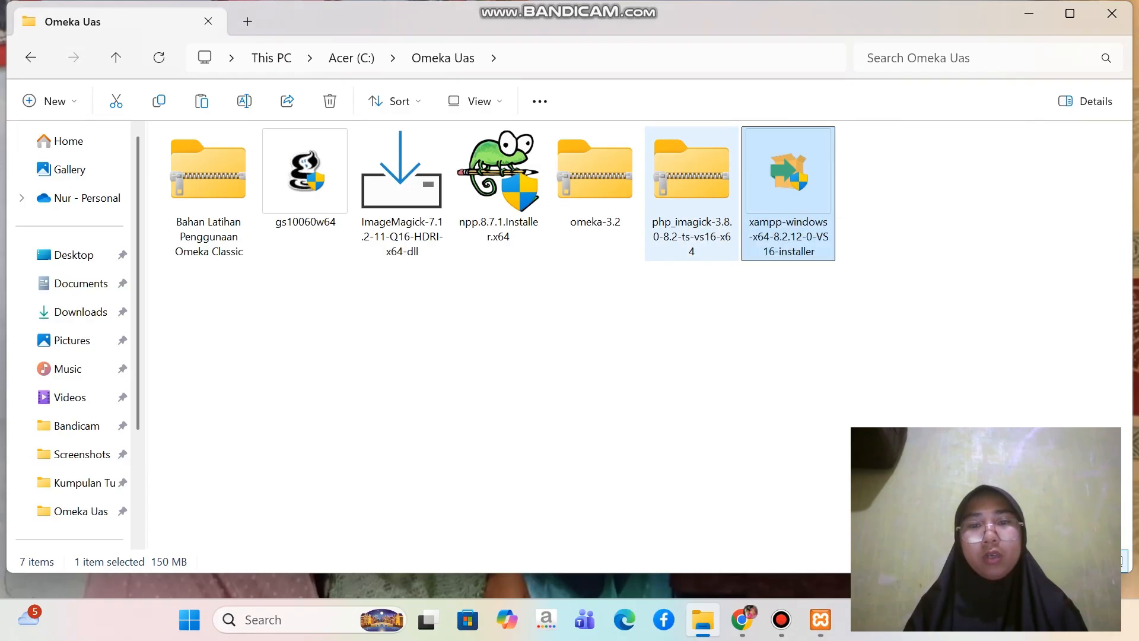
Open the php_imagick-3.8.0-8.2-ts-vs16-x64 archive from the Omeka Uas folder in WinRAR and dismiss the licence purchase notice
left_click(692, 194)
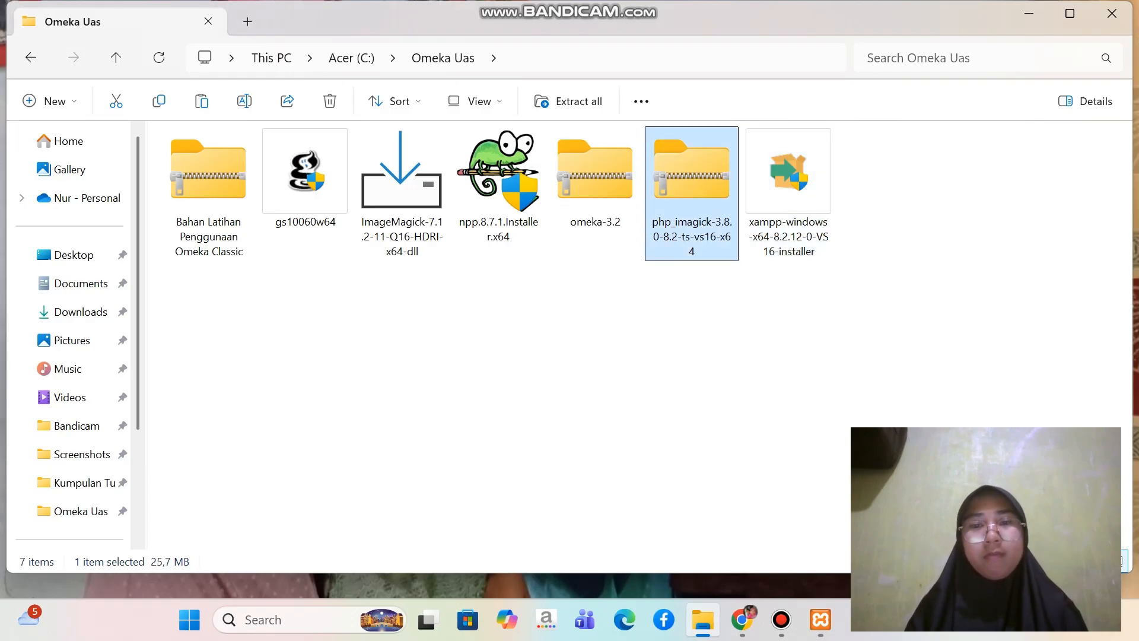
right_click(689, 196)
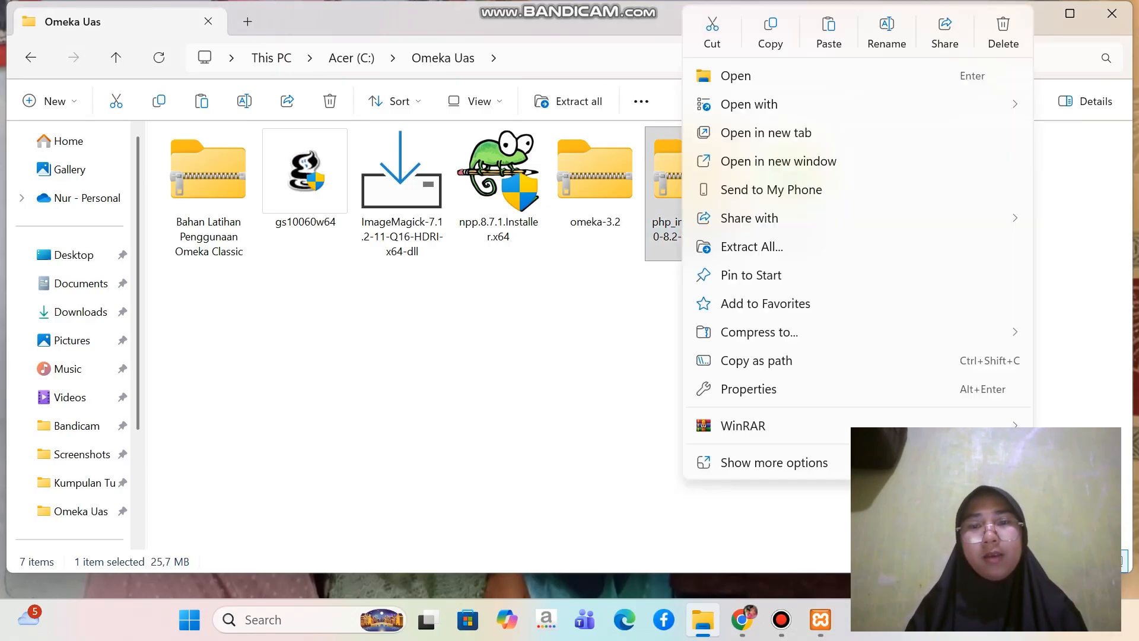
mouse_move(742, 426)
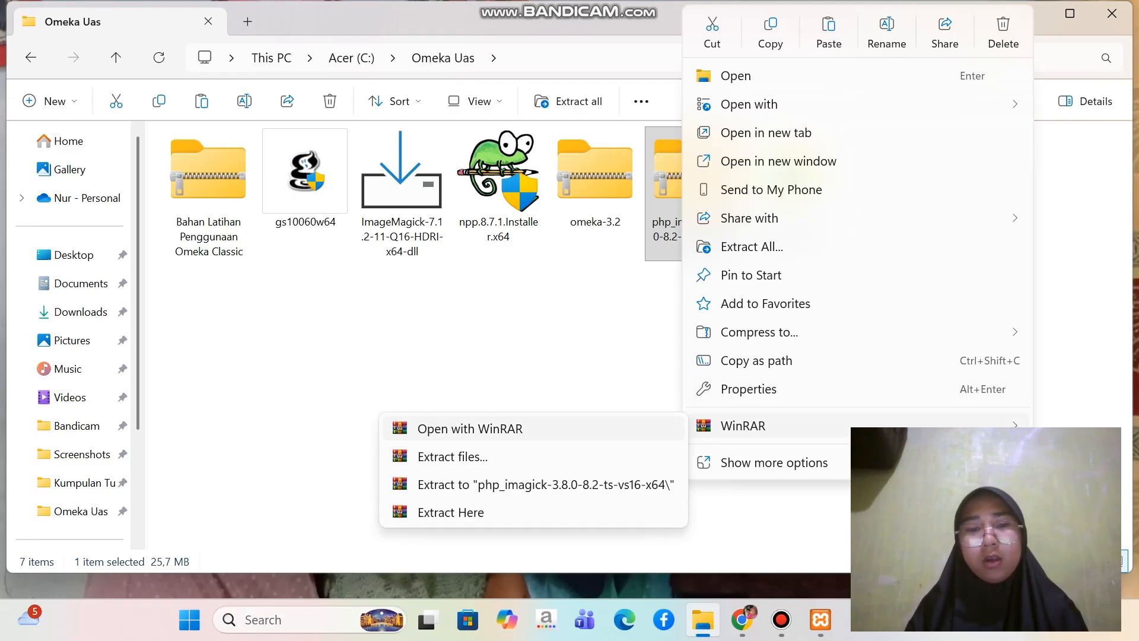
left_click(469, 428)
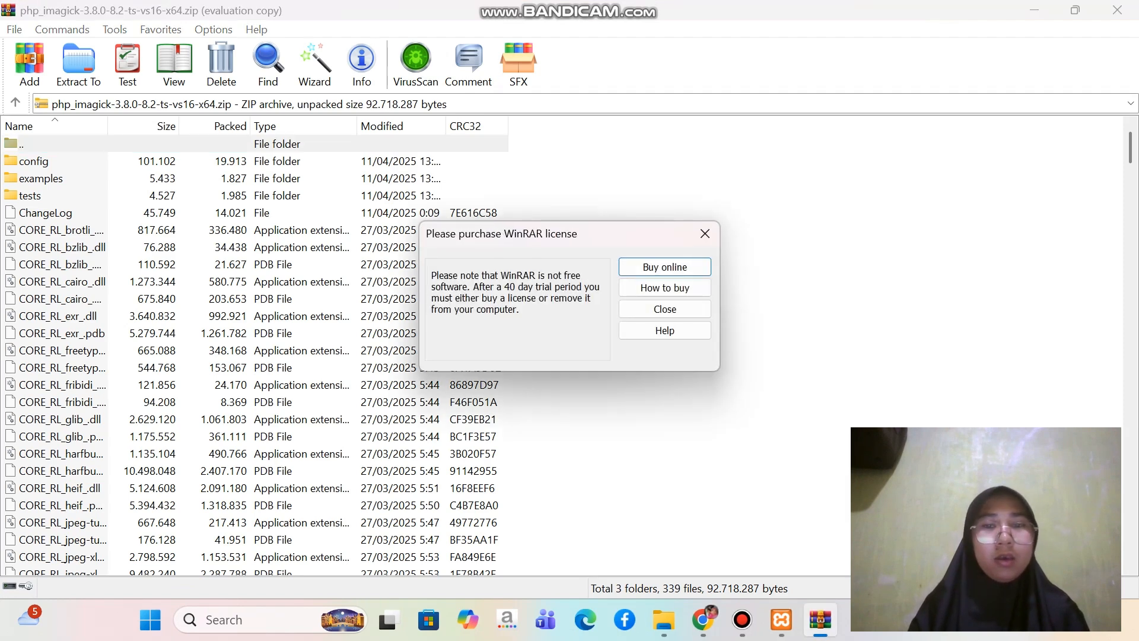
left_click(705, 234)
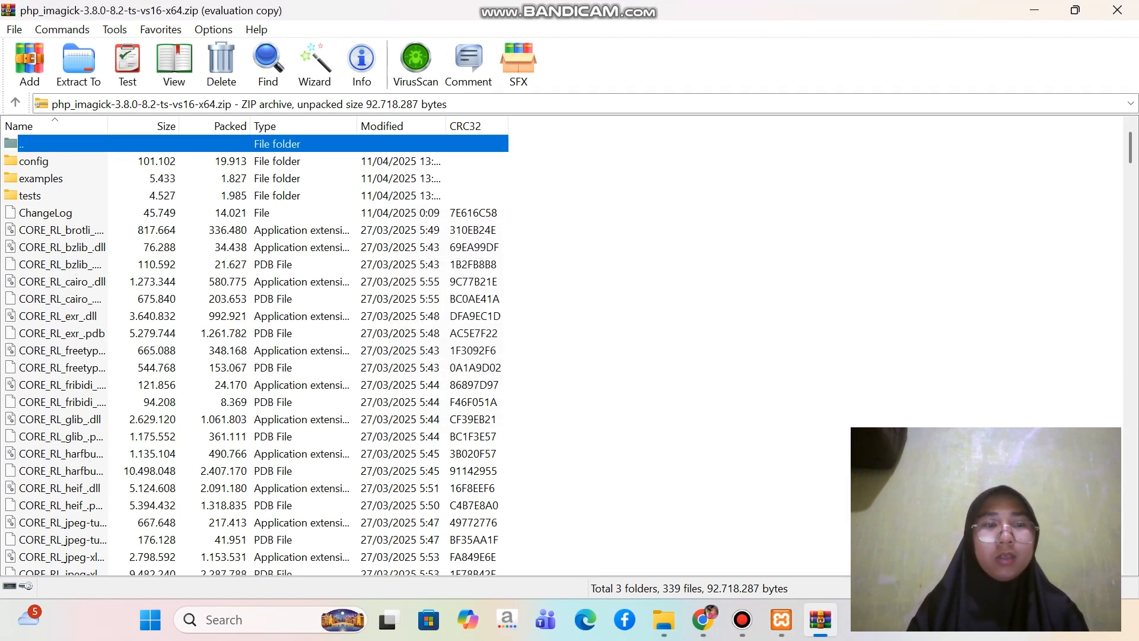
Extract only php_imagick.dll from the archive to the folder C:\xampp\php\ext
scroll(255, 356, "down", 20)
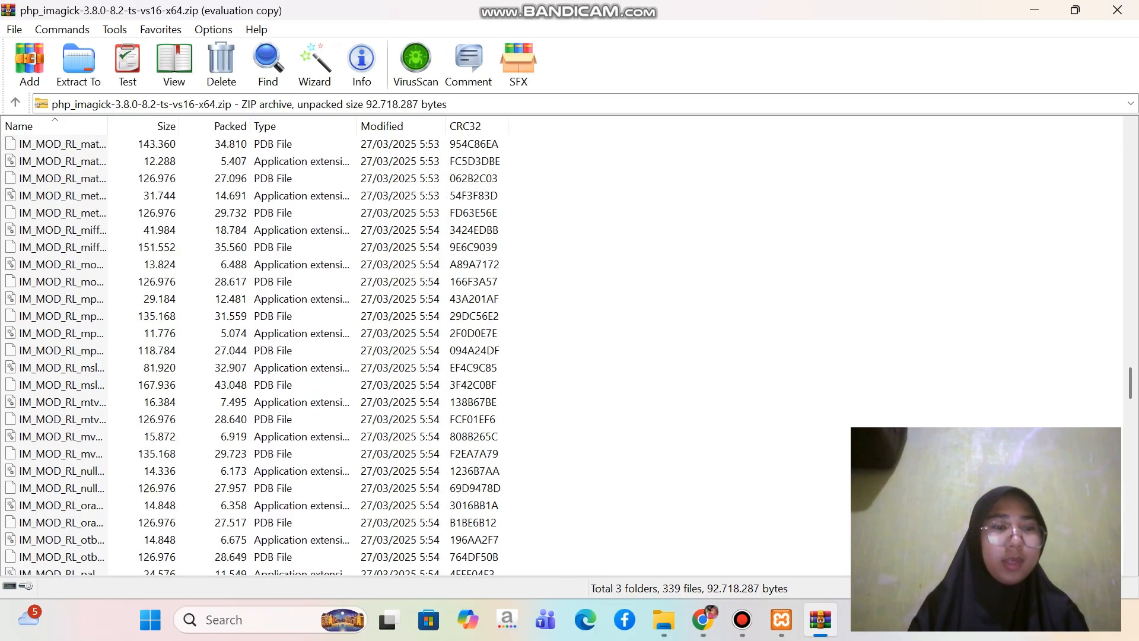
scroll(255, 350, "down", 20)
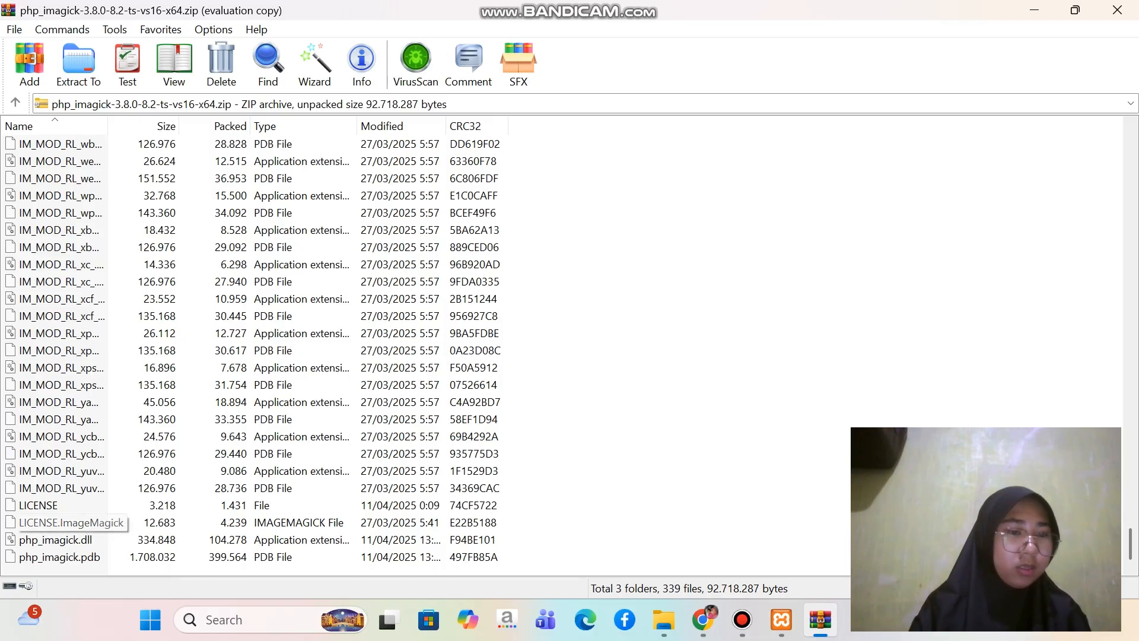
left_click(56, 540)
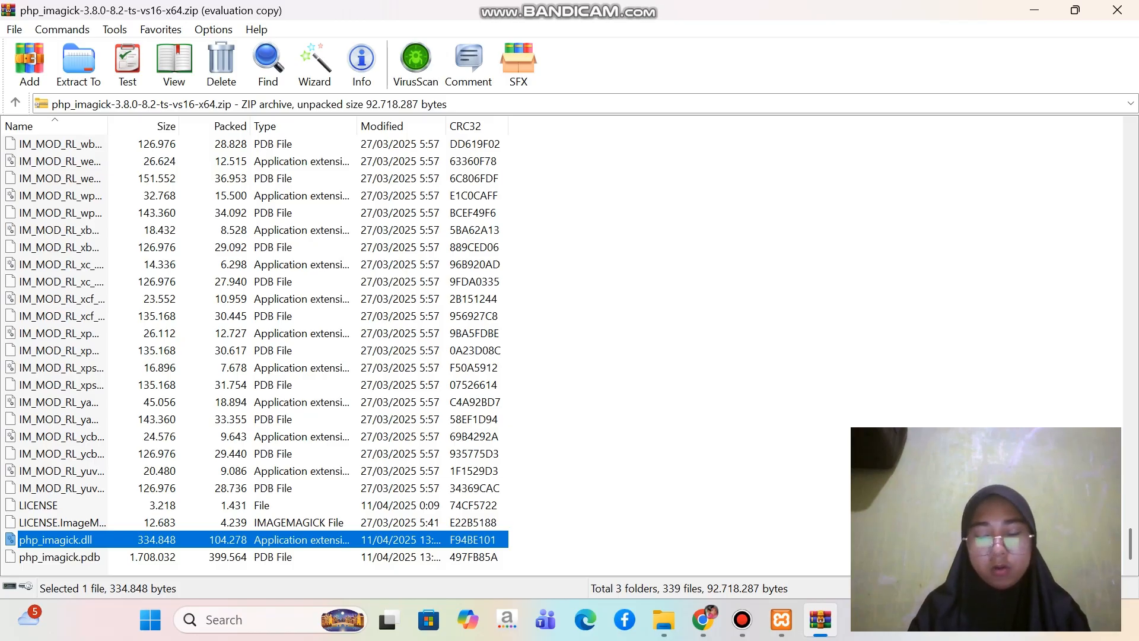
right_click(95, 537)
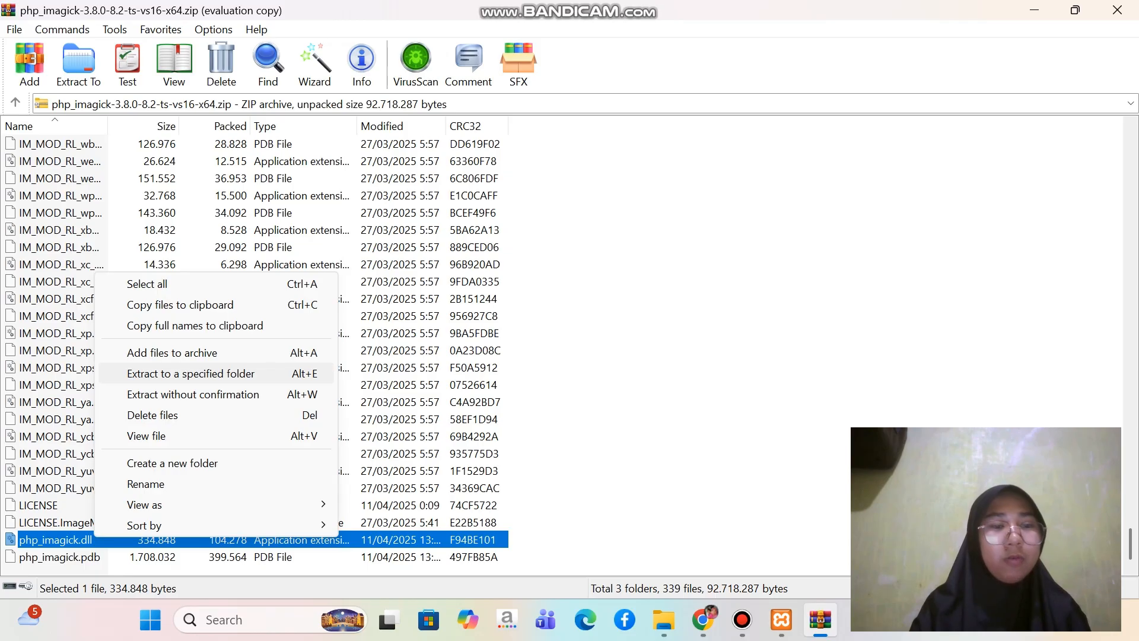
left_click(190, 373)
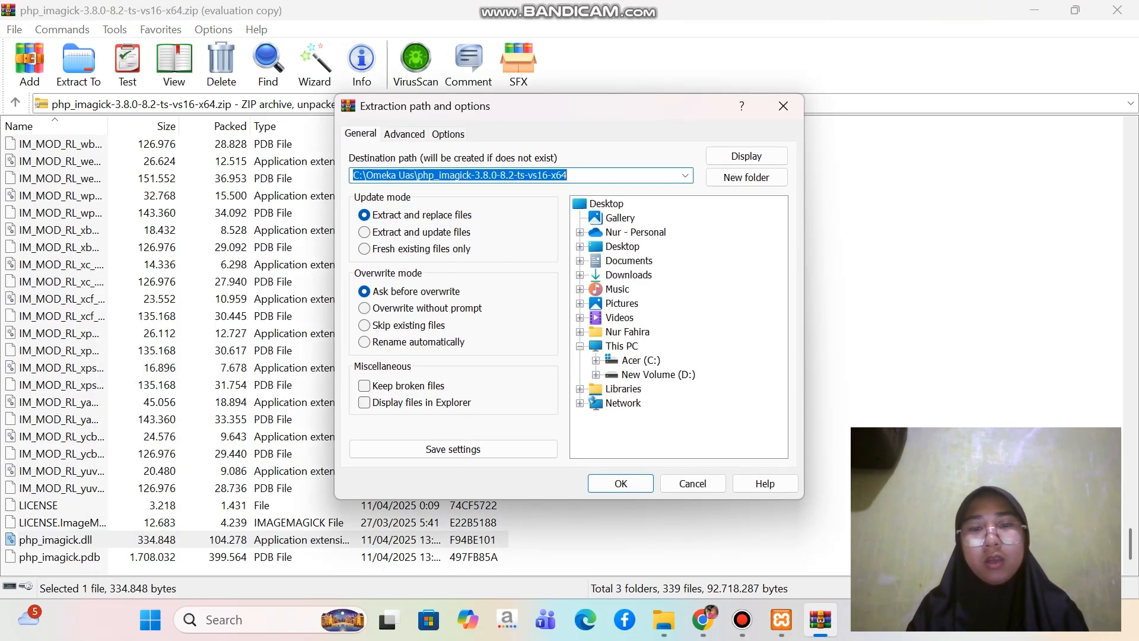
left_click(597, 360)
scroll(678, 326, "down", 1)
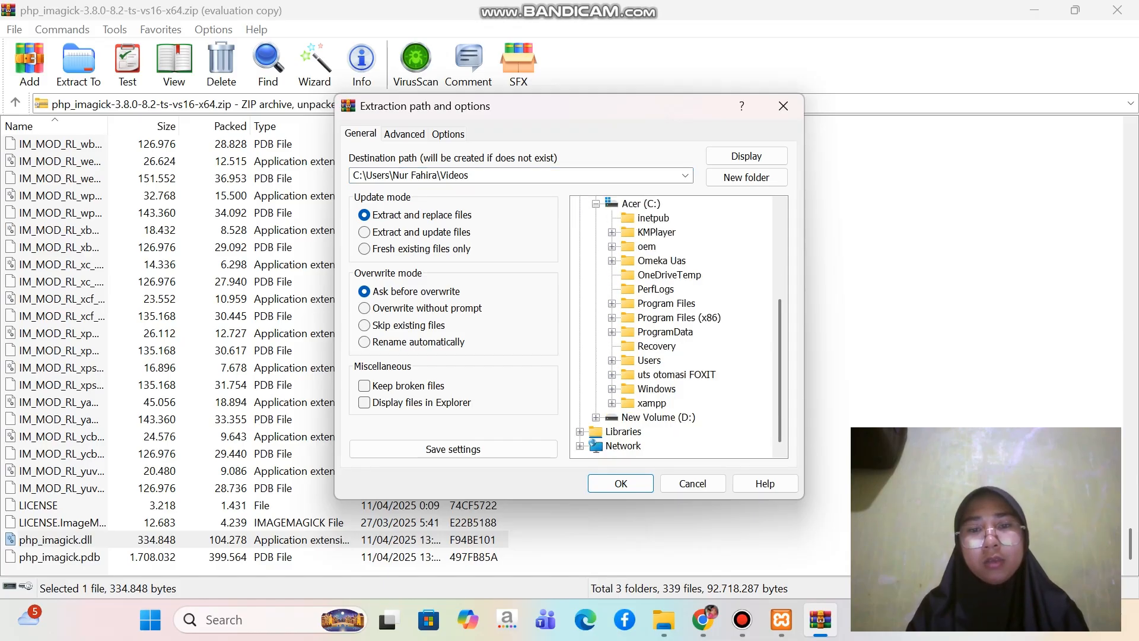
left_click(612, 403)
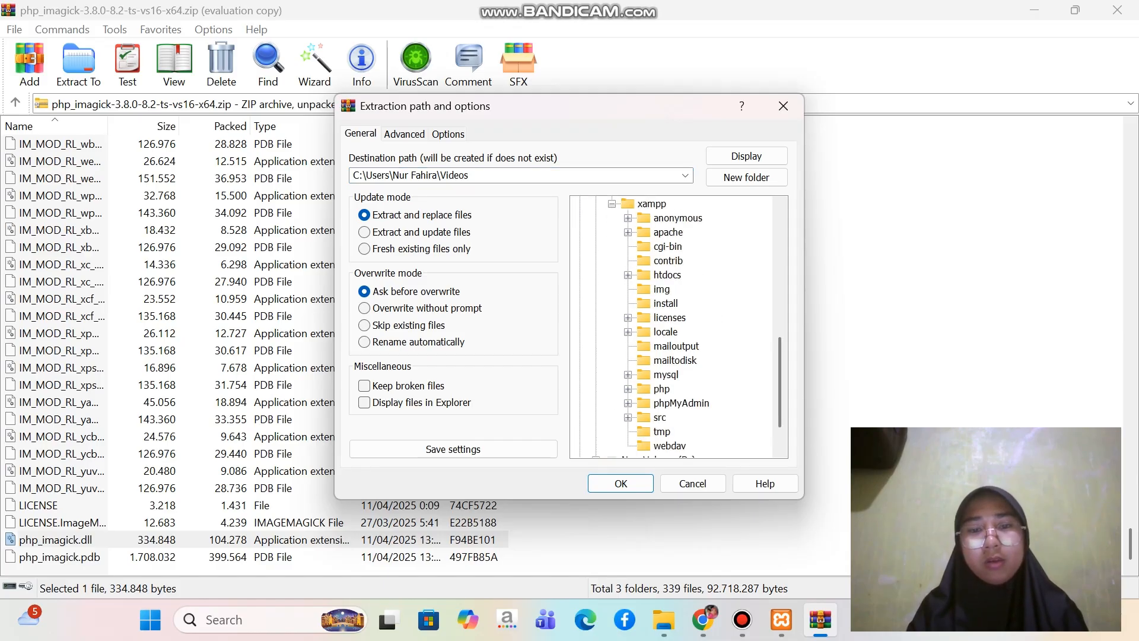
scroll(678, 327, "down", 1)
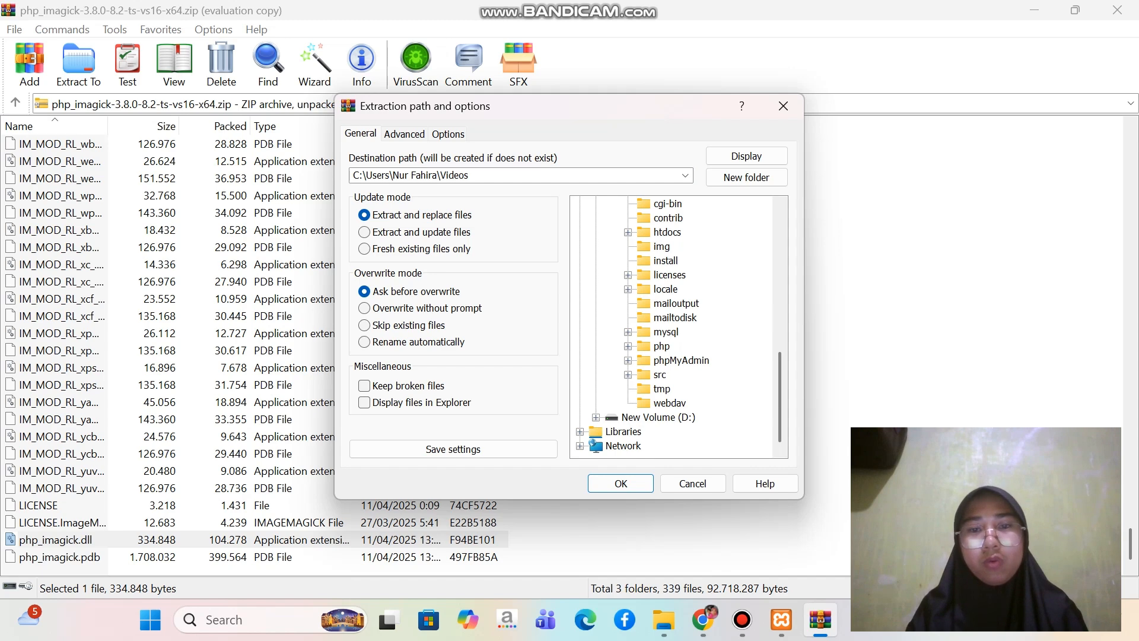
left_click(628, 346)
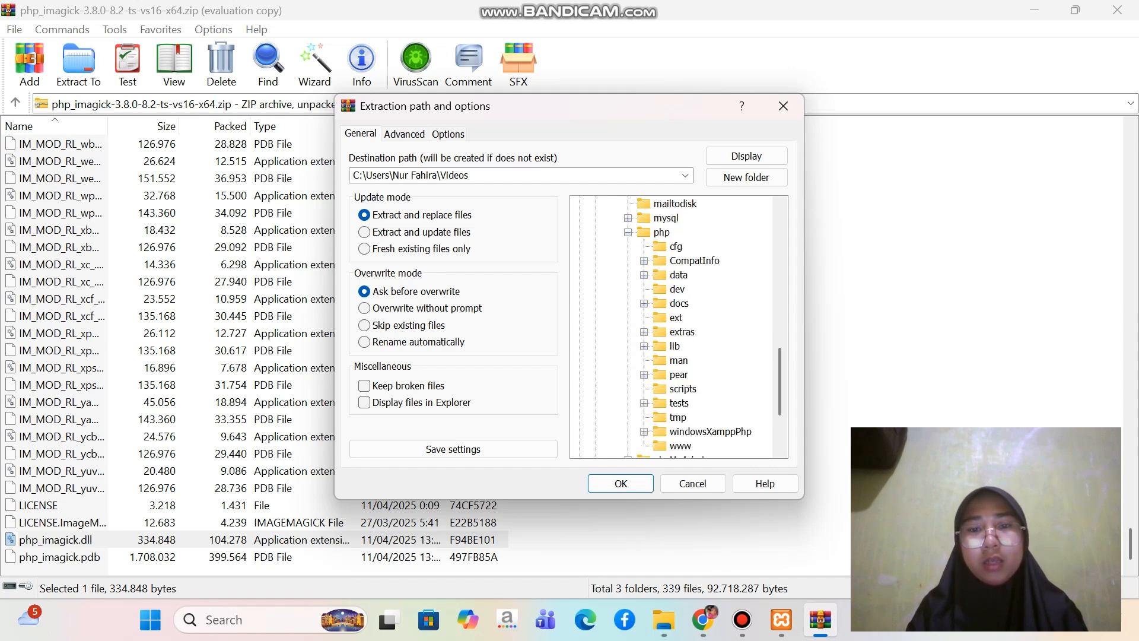
left_click(676, 317)
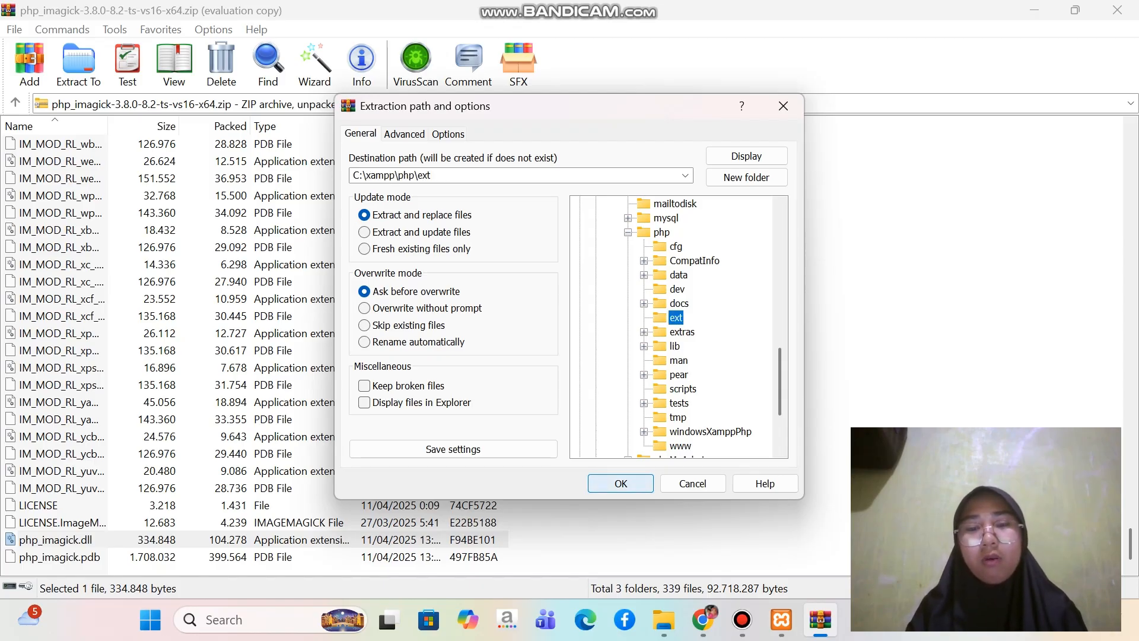
left_click(621, 483)
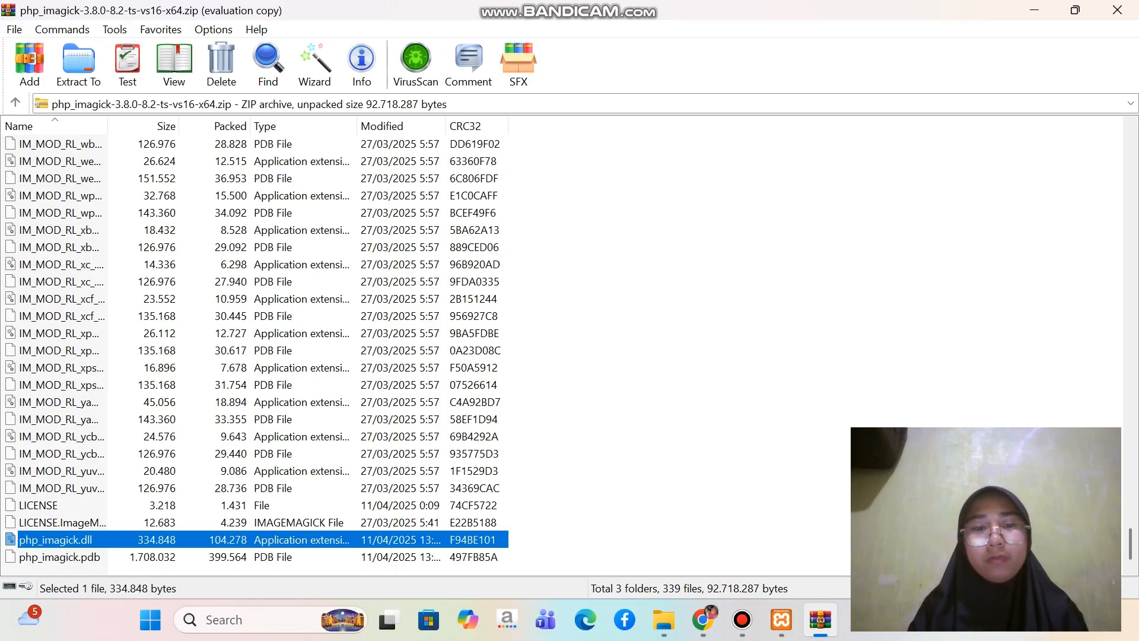
Select every file in the archive from CORE_RL_brotli_.dll through php_imagick.pdb at the end of the list
scroll(255, 350, "up", 20)
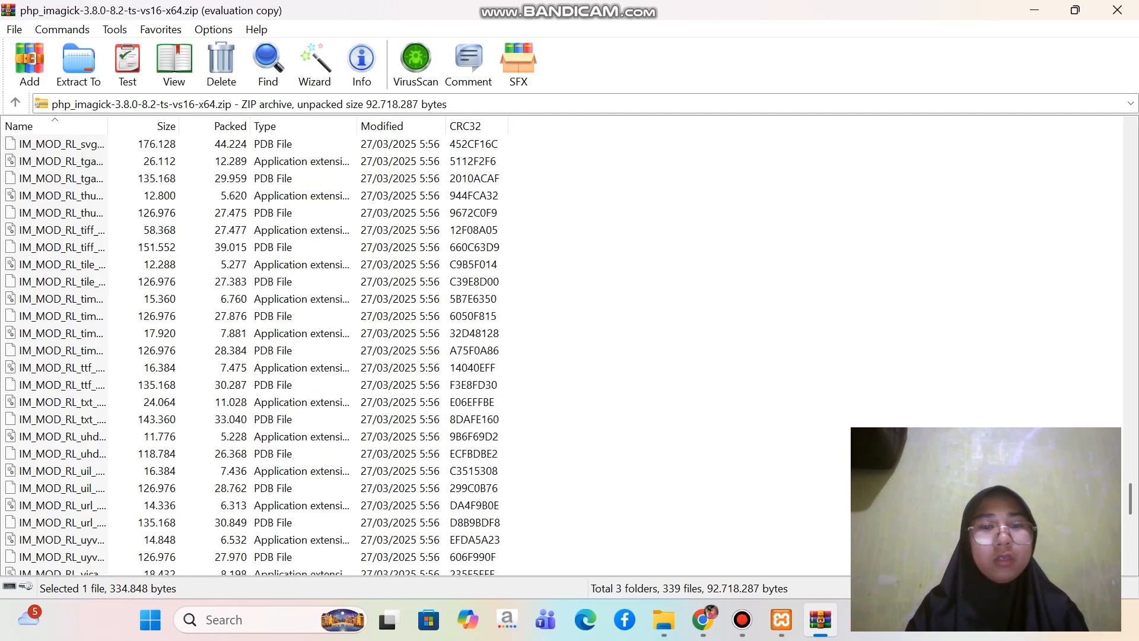
scroll(255, 350, "up", 20)
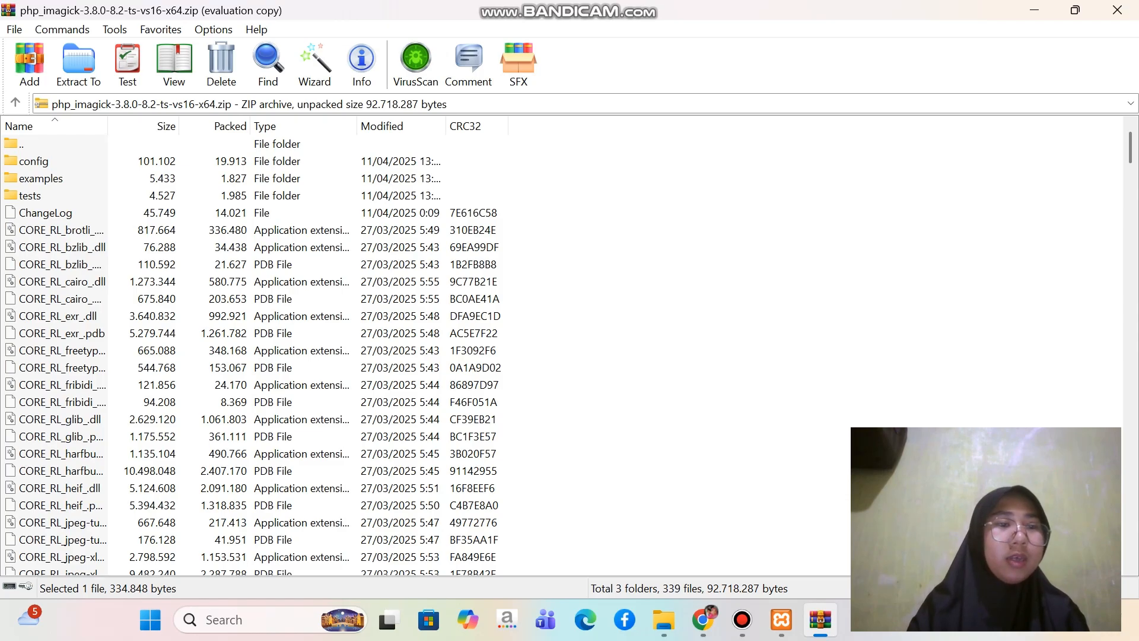
left_click(59, 230)
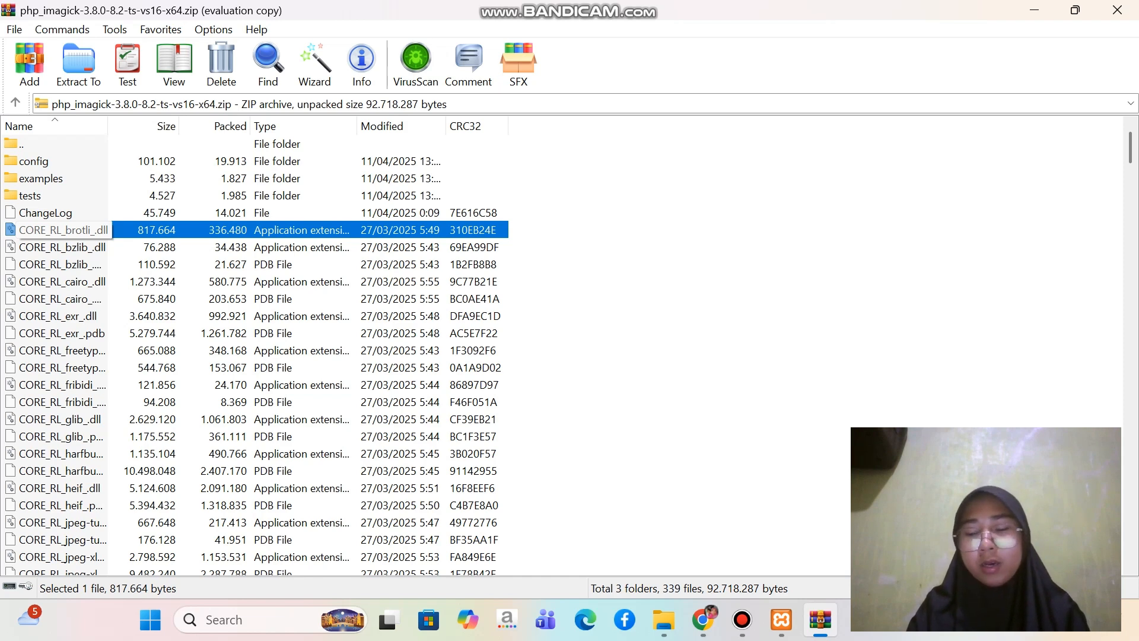
key("shift+Down")
key("shift+Down")
key("shift+Down")
key("shift+Down")
key("shift+Down")
key("shift+Down")
key("shift+Down")
key("shift+Down")
key("shift+Down")
key("shift+Down")
key("shift+Down")
key("shift+Down")
key("shift+Down")
key("shift+Down")
key("shift+Down")
key("shift+Down")
key("shift+Down")
key("shift+Down")
key("shift+Down")
key("shift+Down")
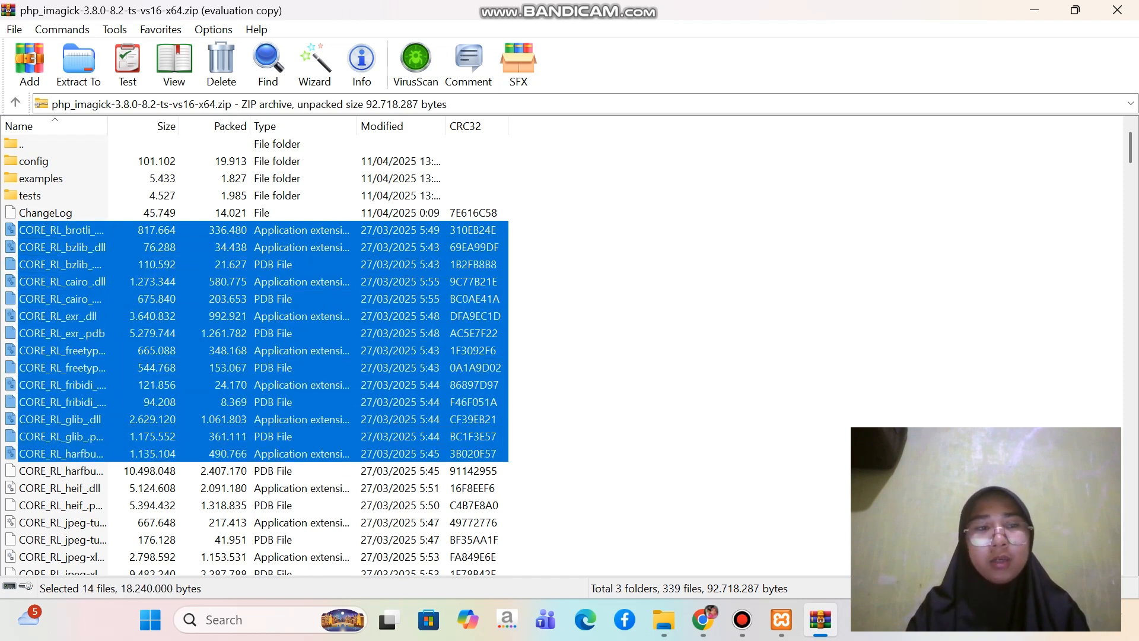
key("shift+Down")
key("shift+Down")
key("shift+Down")
key("shift+Down")
key("shift+Down")
key("shift+Down")
key("shift+Down")
key("shift+Down")
key("shift+Down")
key("shift+Down")
key("shift+Down")
key("shift+Down")
key("shift+Down")
key("shift+Down")
key("shift+Down")
key("shift+Down")
key("shift+Down")
key("shift+Down")
key("shift+Down")
key("shift+Down")
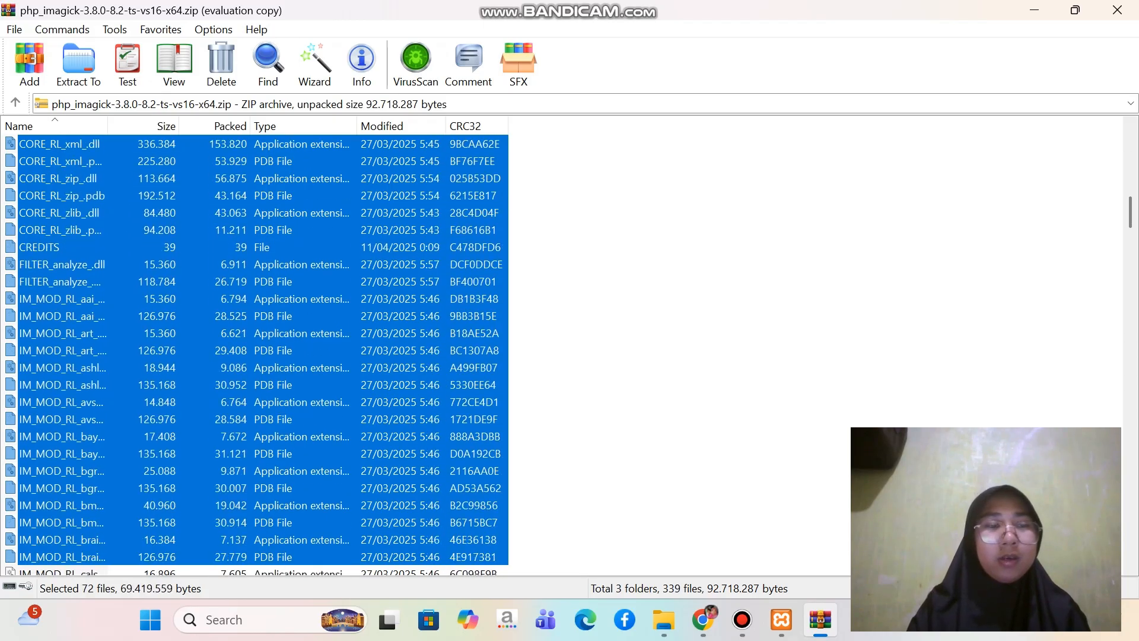
key("shift+Down")
key("shift+Down")
key("shift+Down")
key("shift+Down")
key("shift+Down")
key("shift+Down")
key("shift+Down")
key("shift+Down")
key("shift+Down")
key("shift+Down")
key("shift+Down")
key("shift+Down")
key("shift+Down")
key("shift+Down")
key("shift+Down")
key("shift+Down")
key("shift+Down")
key("shift+Down")
key("shift+Down")
key("shift+Down")
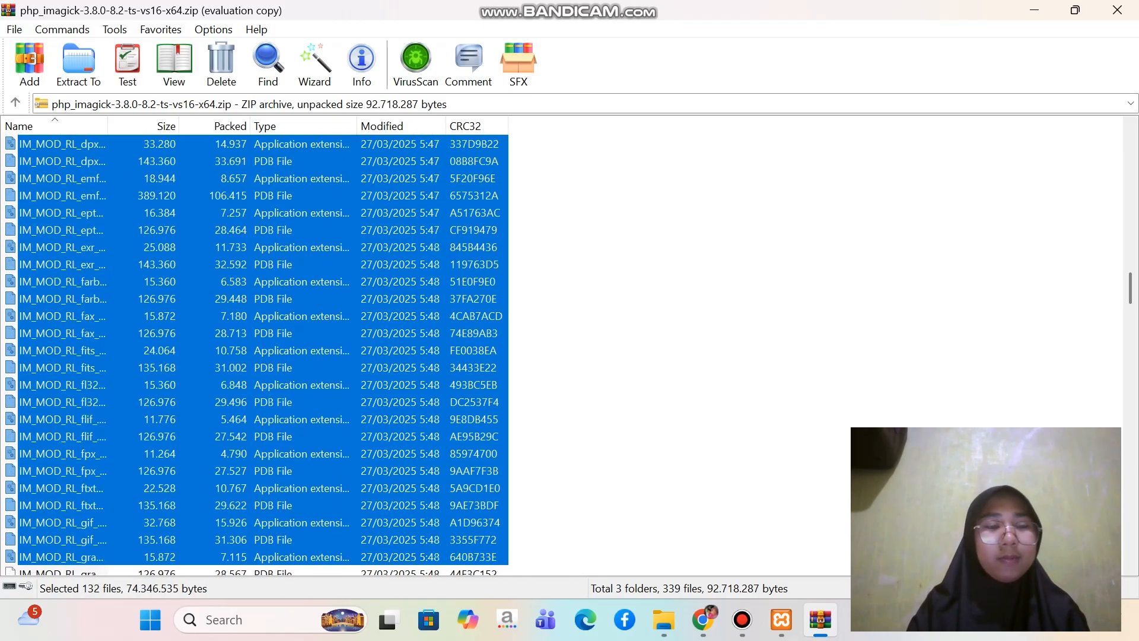
key("shift+Down")
key("shift+Down")
key("shift+Down")
key("shift+Down")
key("shift+Down")
key("shift+Down")
key("shift+Down")
key("shift+Down")
key("shift+Down")
key("shift+Down")
key("shift+Down")
key("shift+Down")
key("shift+Down")
key("shift+Down")
key("shift+Down")
key("shift+Down")
key("shift+Down")
key("shift+Down")
key("shift+Down")
key("shift+Down")
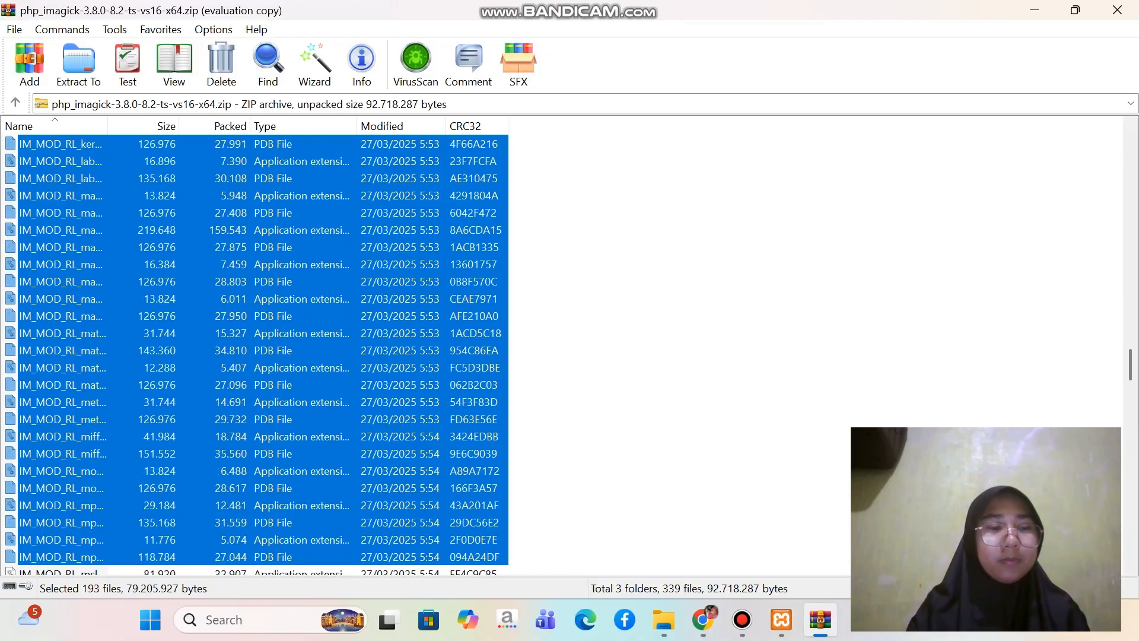
key("shift+Down")
key("shift+Down")
key("shift+Down")
key("shift+Down")
key("shift+Down")
key("shift+Down")
key("shift+Down")
key("shift+Down")
key("shift+Down")
key("shift+Down")
key("shift+Down")
key("shift+Down")
key("shift+Down")
key("shift+Down")
key("shift+Down")
key("shift+Down")
key("shift+Down")
key("shift+Down")
key("shift+Down")
key("shift+Down")
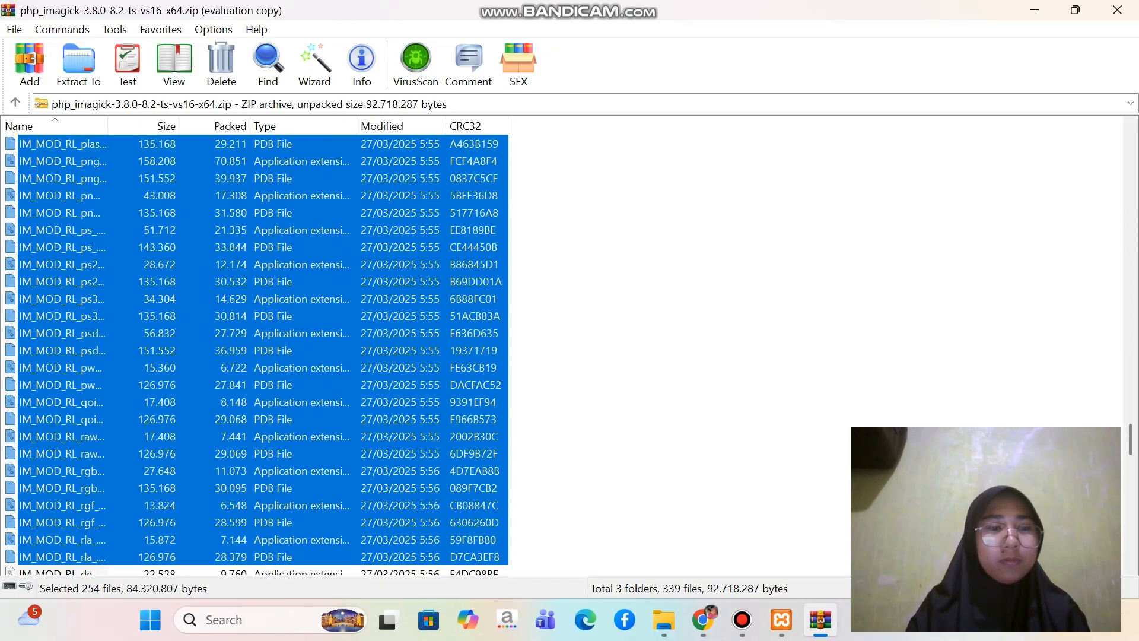
key("shift+Down")
key("shift+Down")
key("shift+Down")
key("shift+Down")
key("shift+Down")
key("shift+Down")
key("shift+Down")
key("shift+Down")
key("shift+Down")
key("shift+Down")
key("shift+Down")
key("shift+Down")
key("shift+Down")
key("shift+Down")
key("shift+Down")
key("shift+Down")
key("shift+Down")
key("shift+Down")
key("shift+Down")
key("shift+Down")
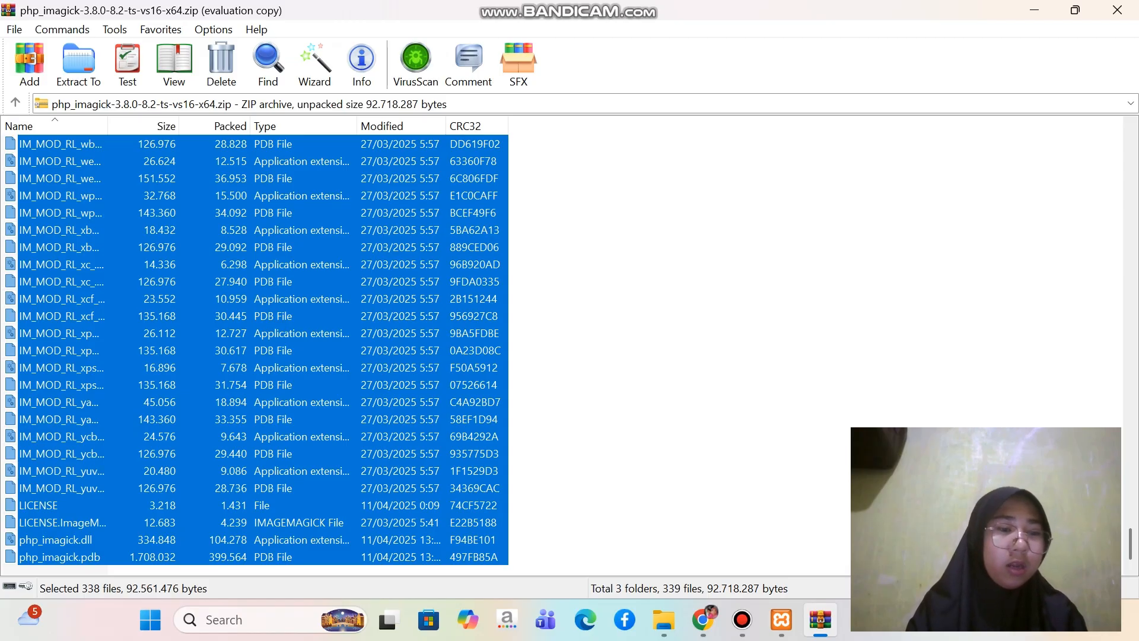
Remove LICENSE, LICENSE.ImageMagick, php_imagick.dll and php_imagick.pdb from the file selection
left_click(39, 505, "ctrl")
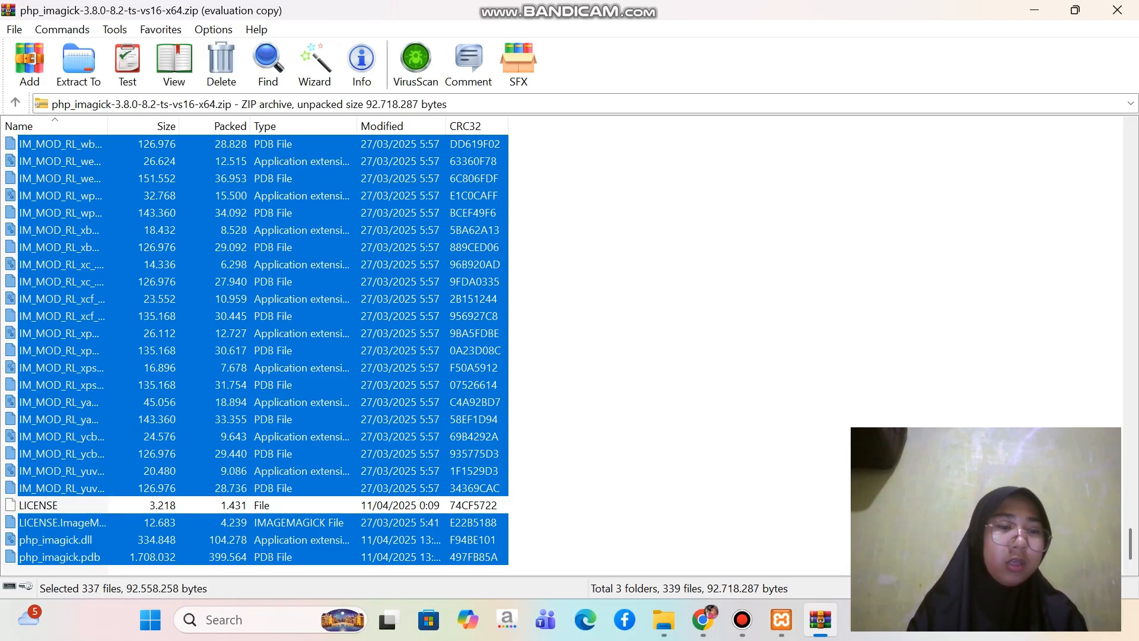
left_click(54, 523, "ctrl")
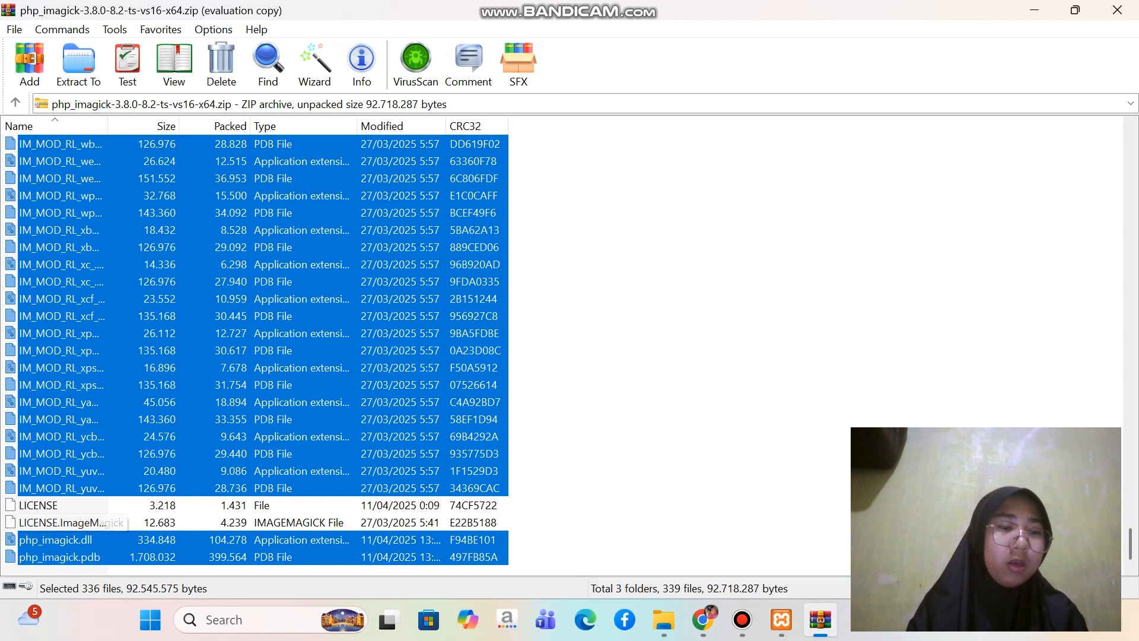
left_click(53, 540, "ctrl")
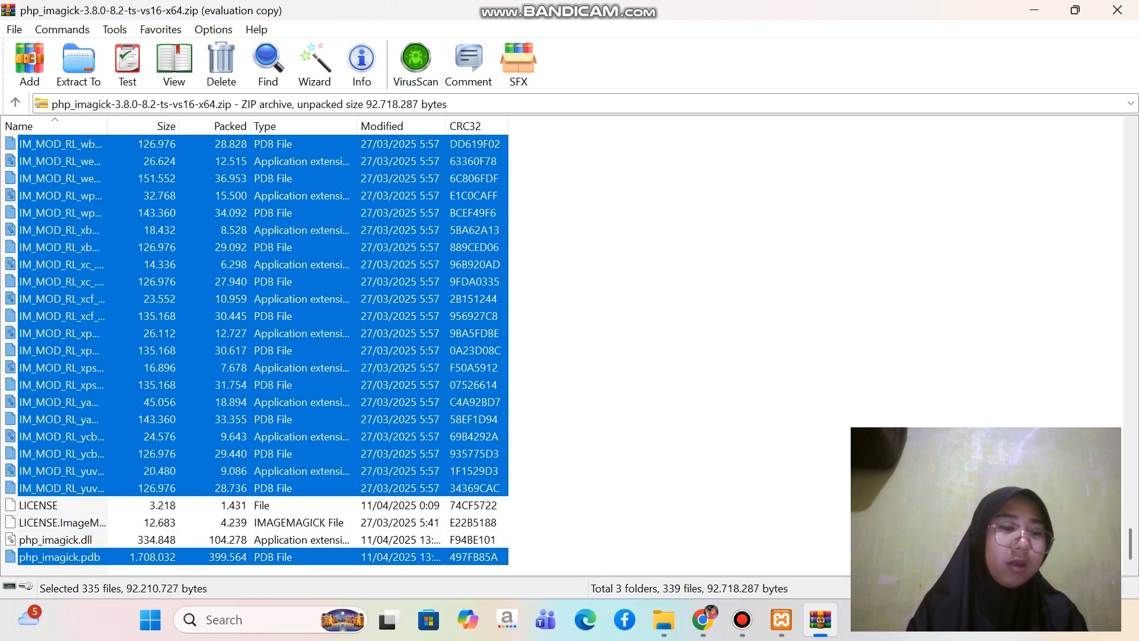
left_click(60, 557, "ctrl")
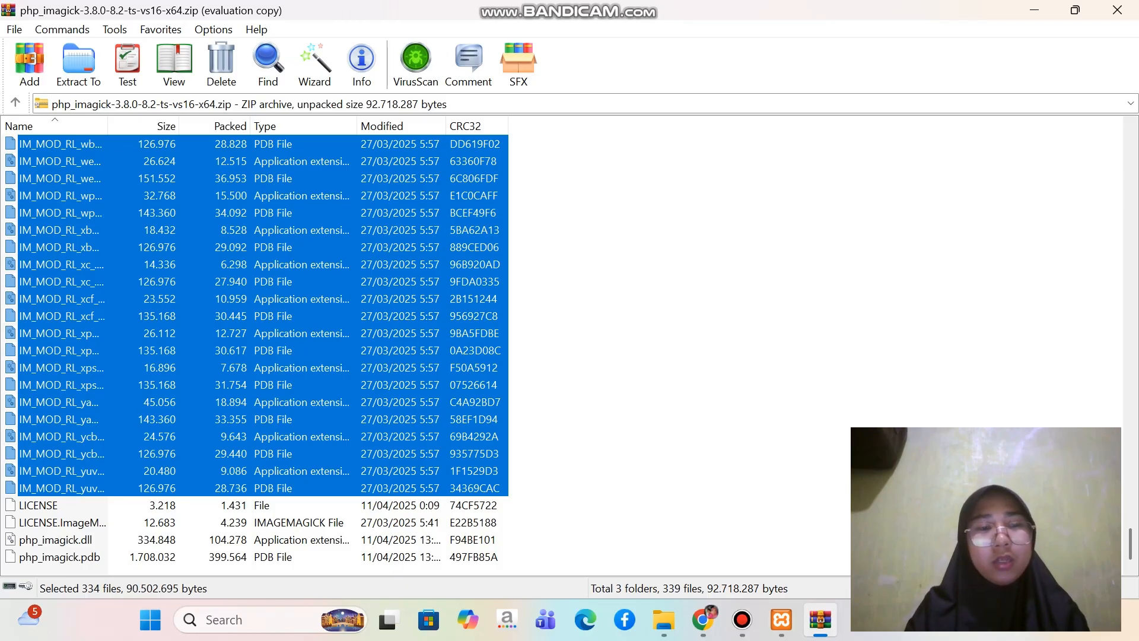
Extract the selected archive files to the folder C:\xampp\apache\bin and close the archive
right_click(122, 357)
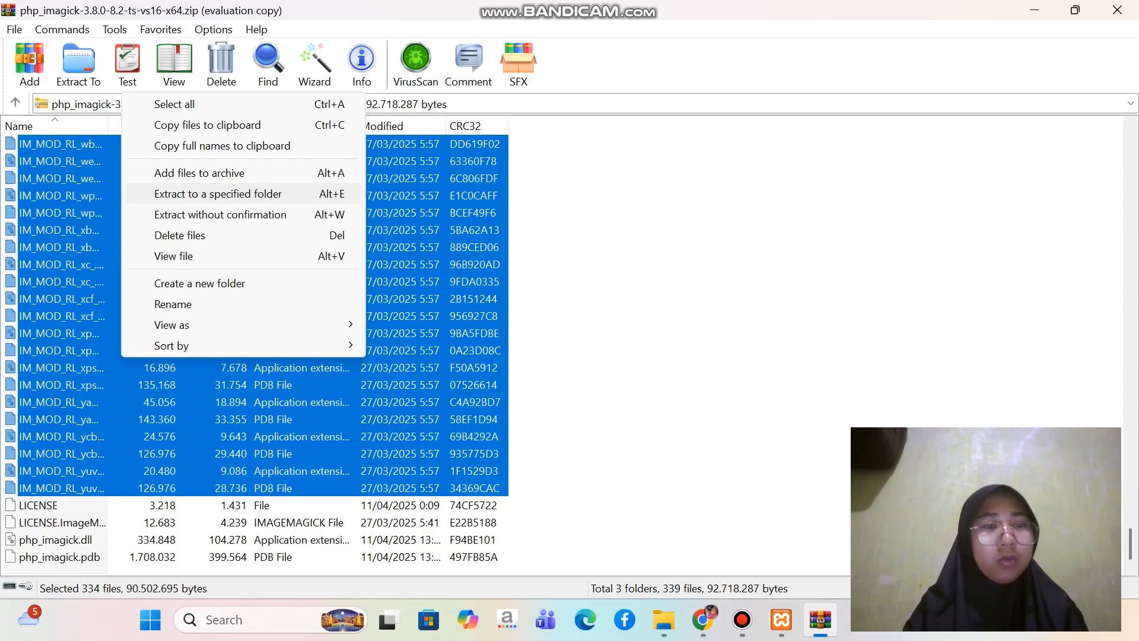
key("Return")
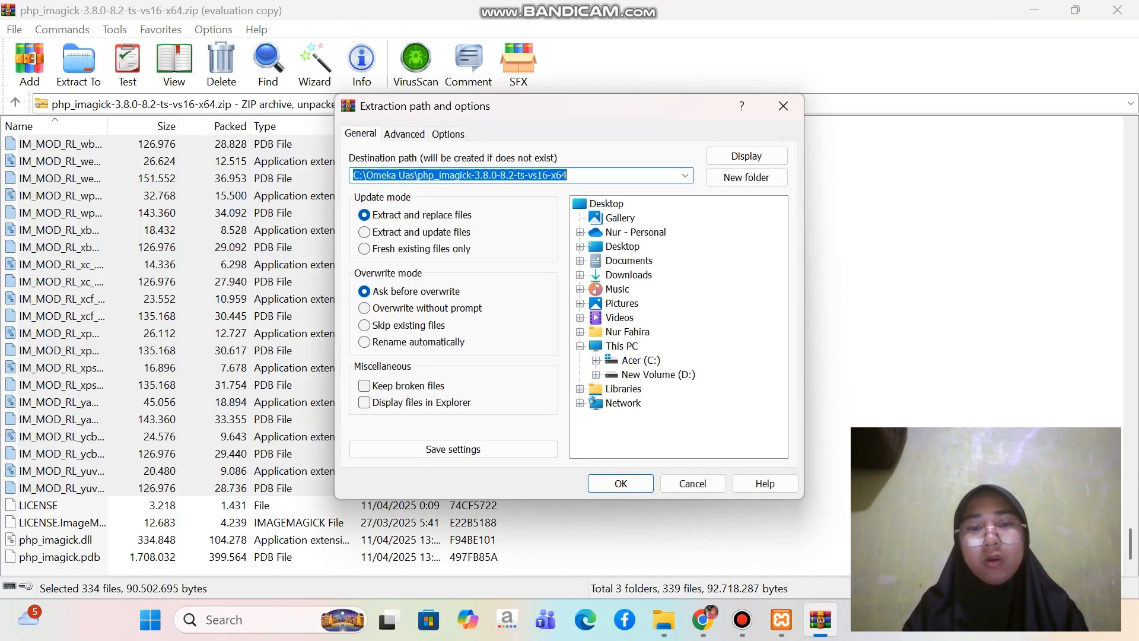
left_click(597, 361)
scroll(676, 326, "down", 1)
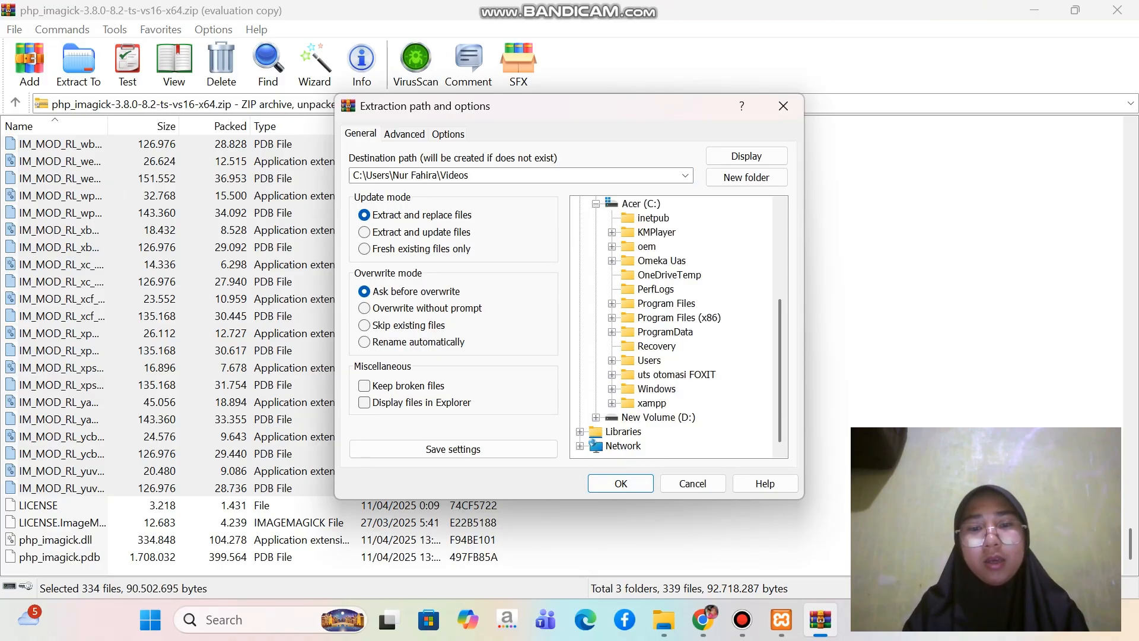
left_click(612, 403)
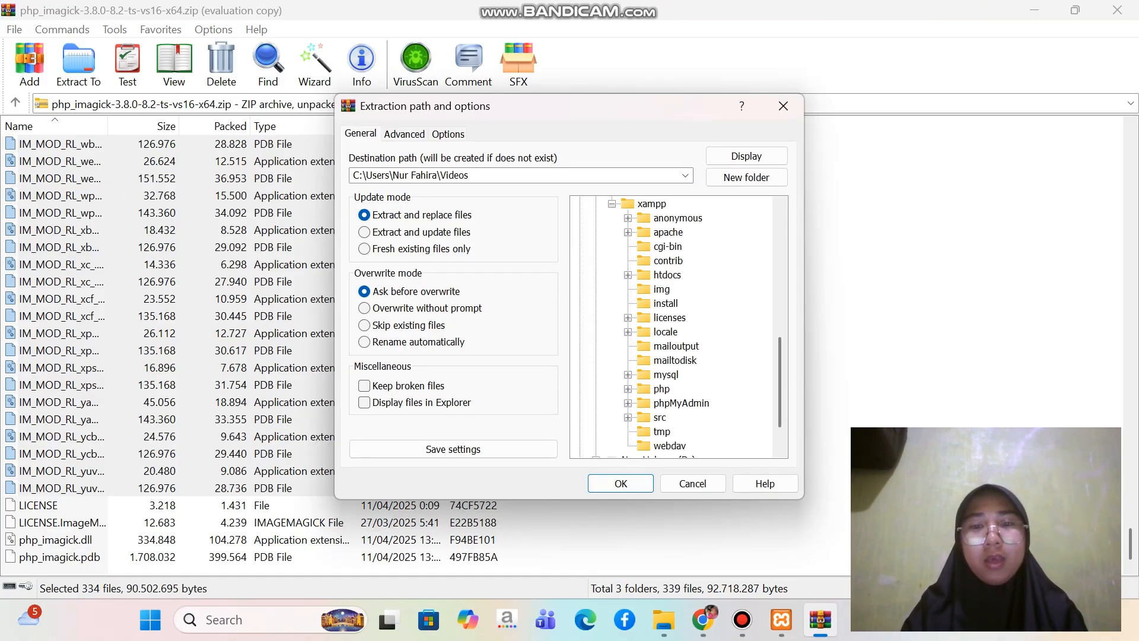
left_click(628, 232)
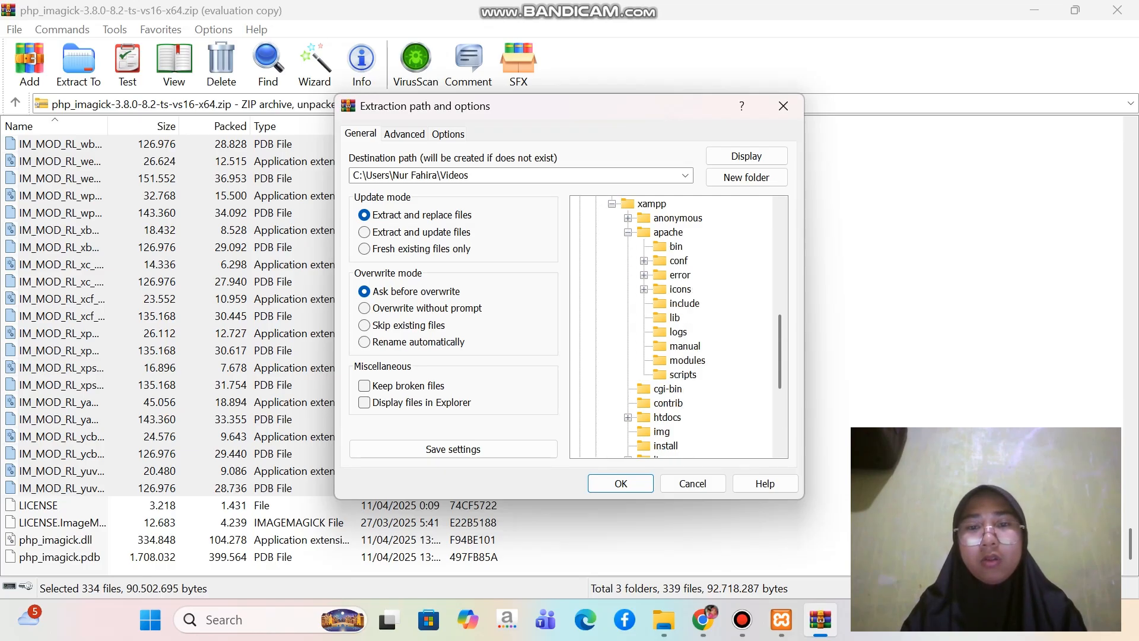
left_click(676, 246)
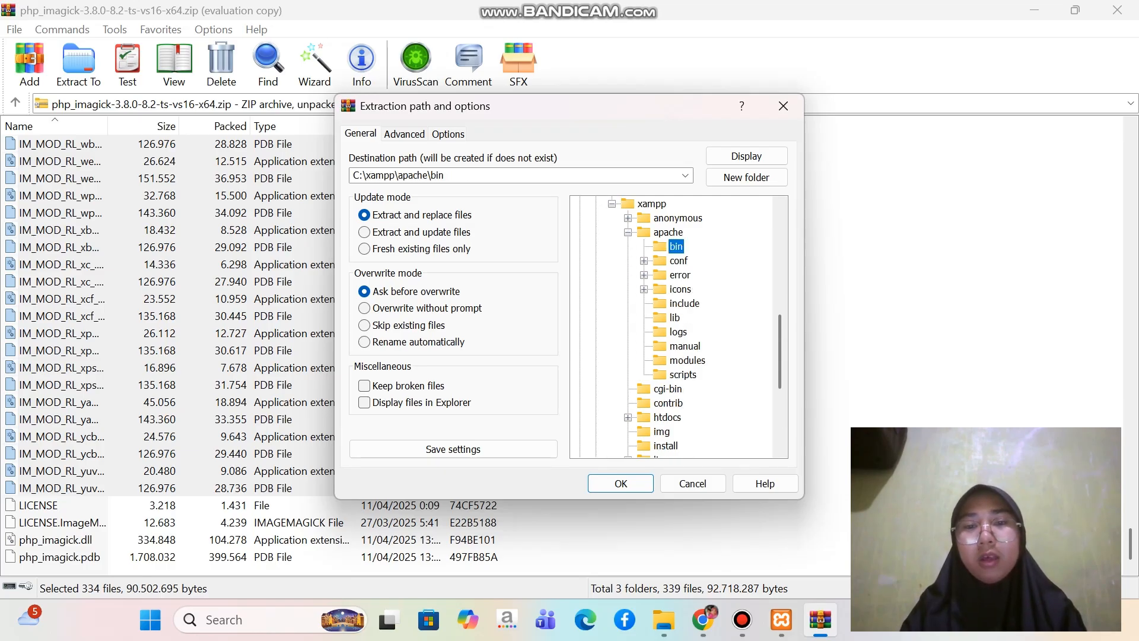
left_click(621, 483)
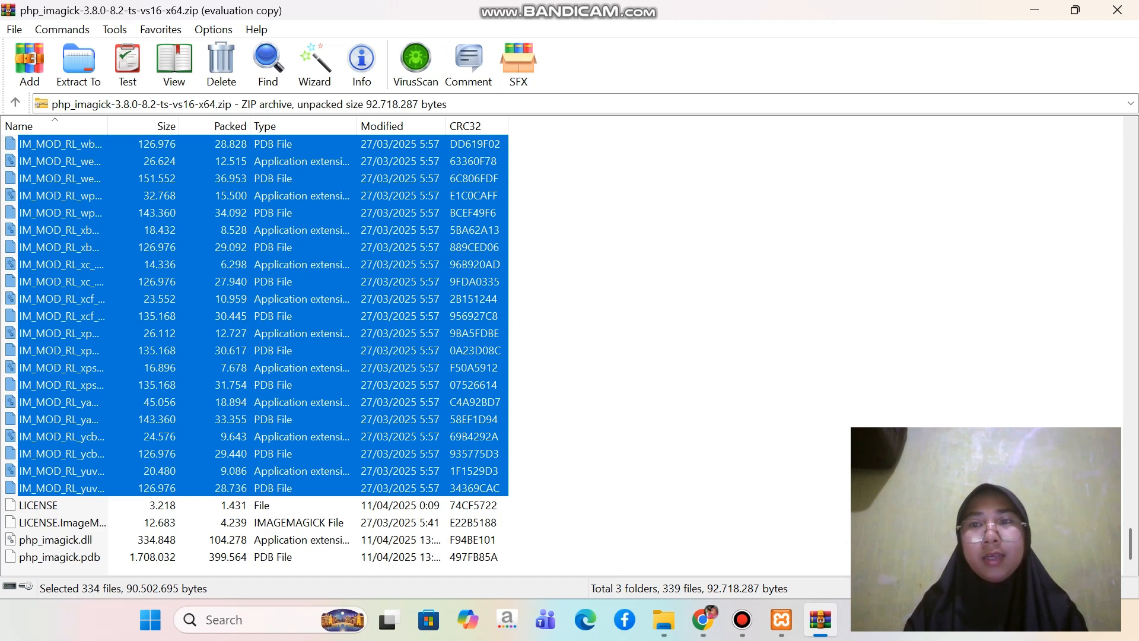
left_click(1117, 10)
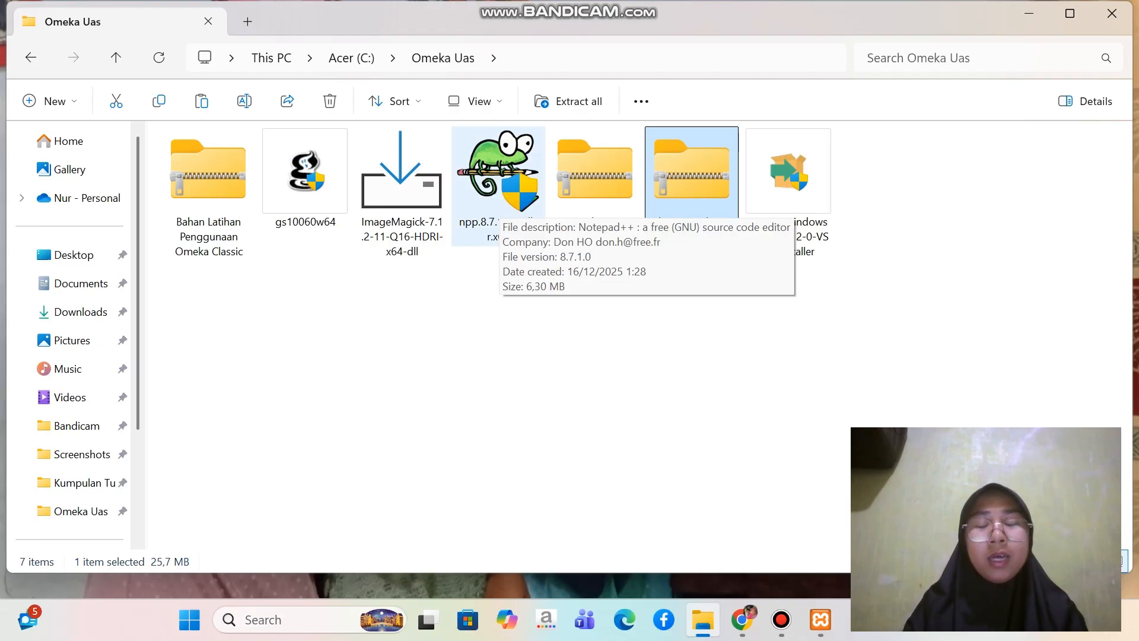
Install Notepad++ v8.7.1 from the Omeka Uas folder in English with the default options, without running it at the end
double_click(500, 203)
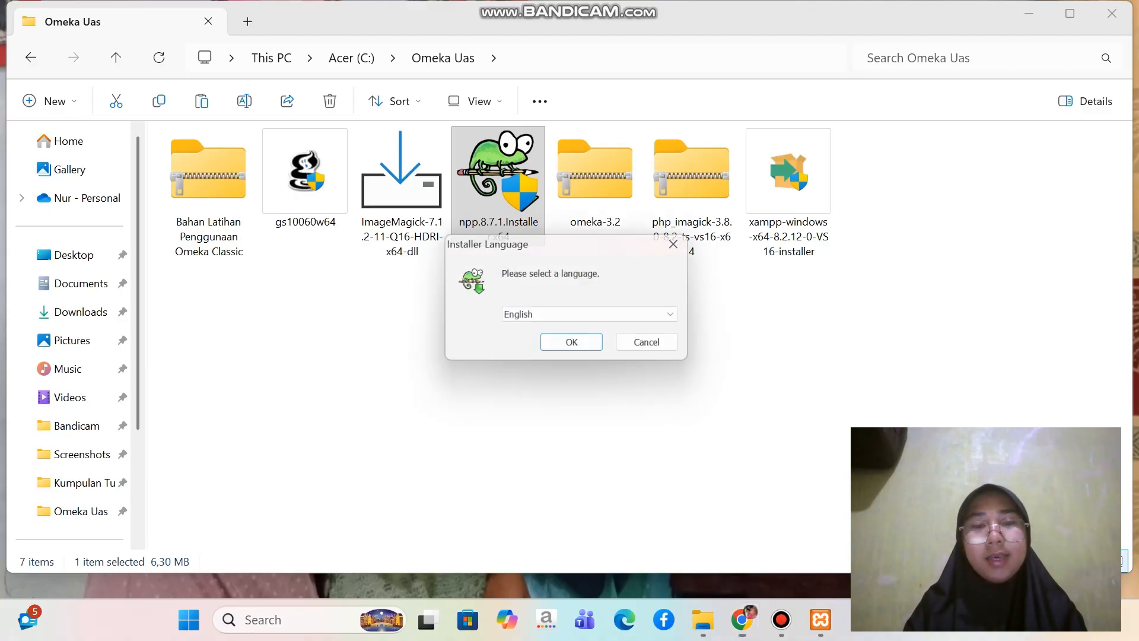
key("Return")
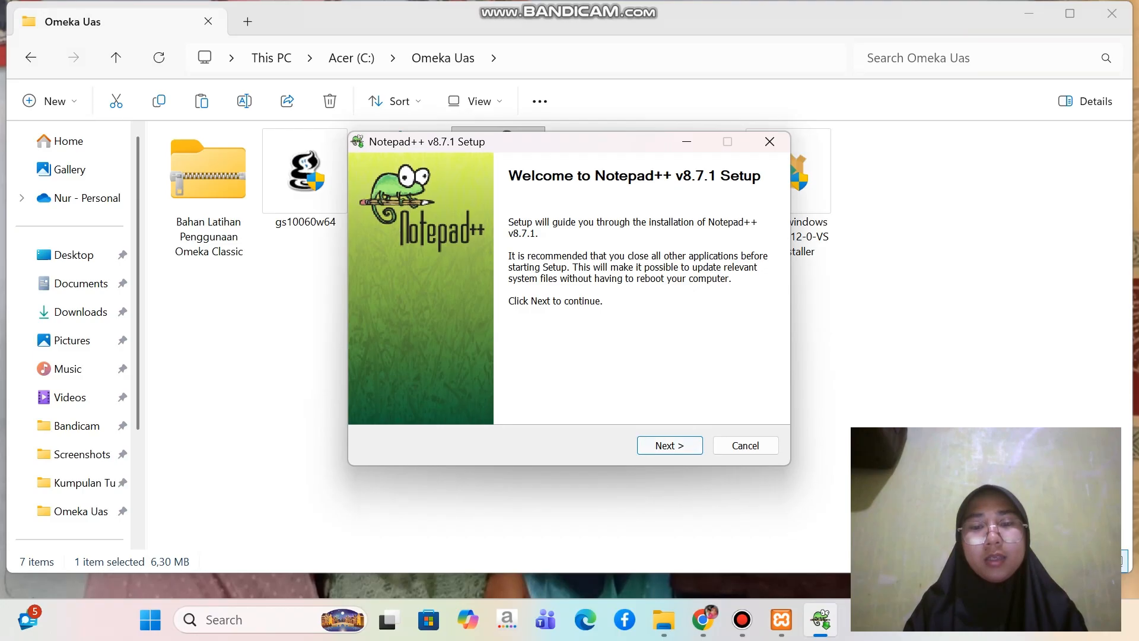
key("Return")
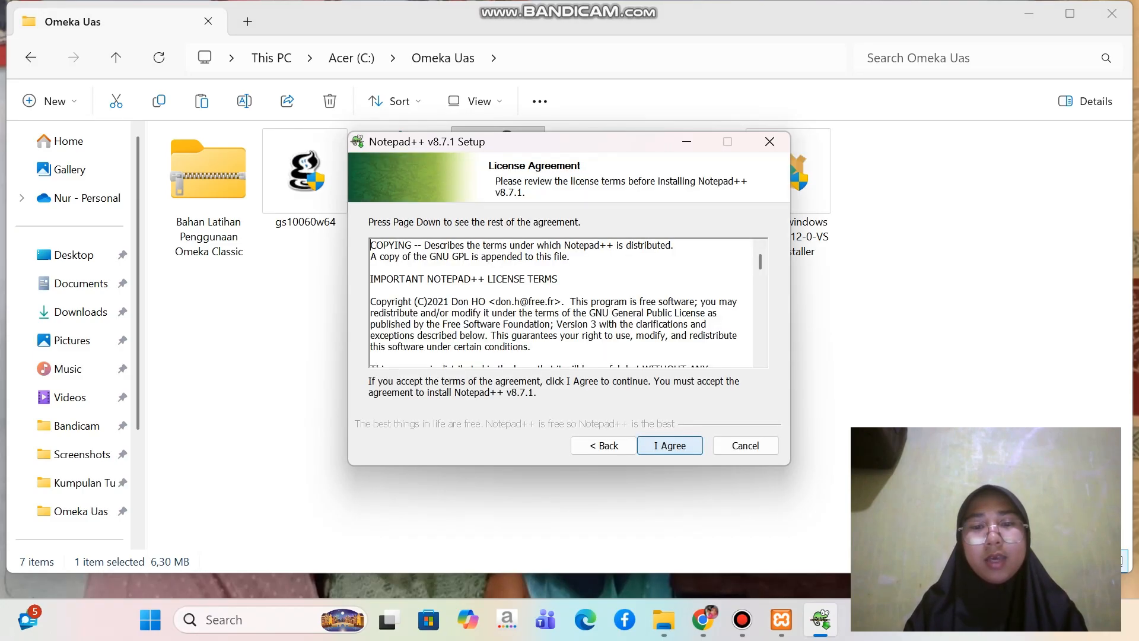
key("Return")
key("Return")
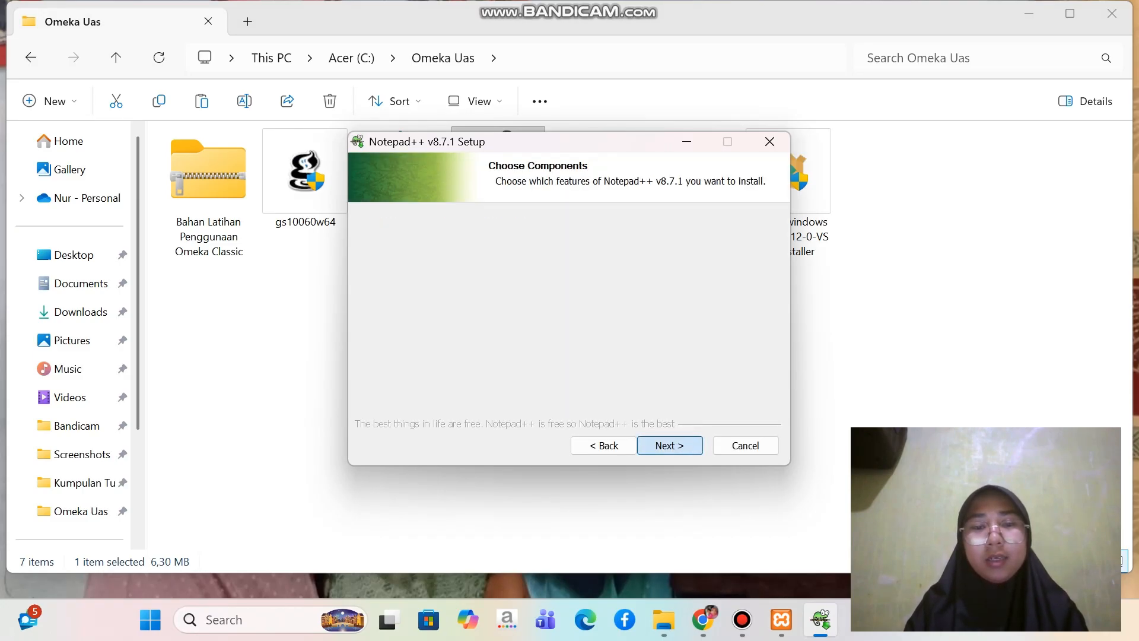
key("Return")
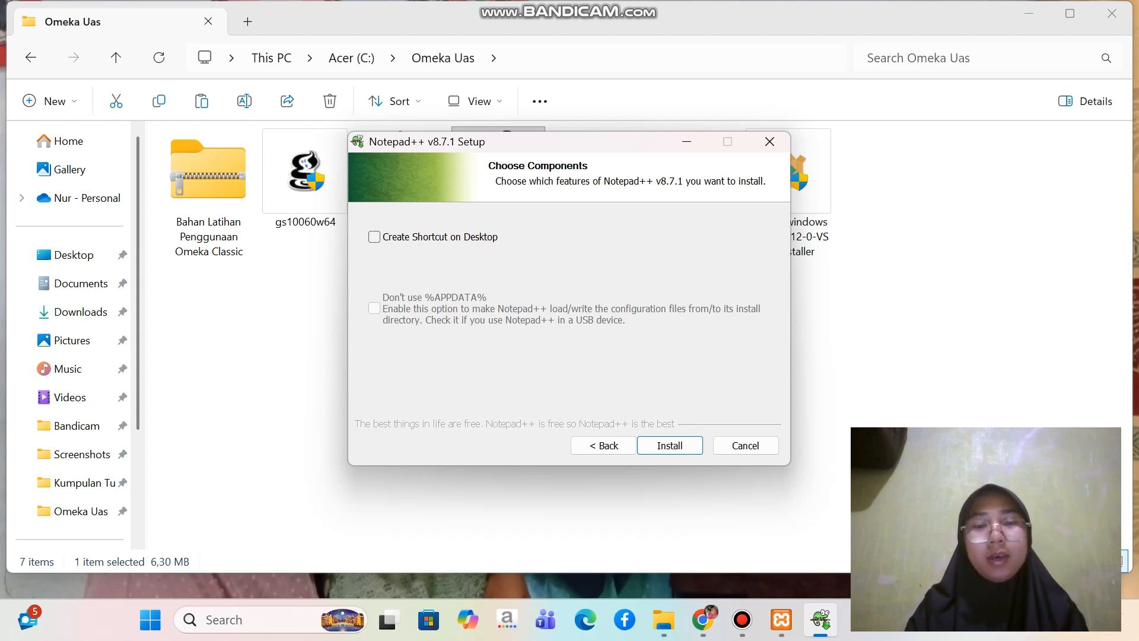
key("Return")
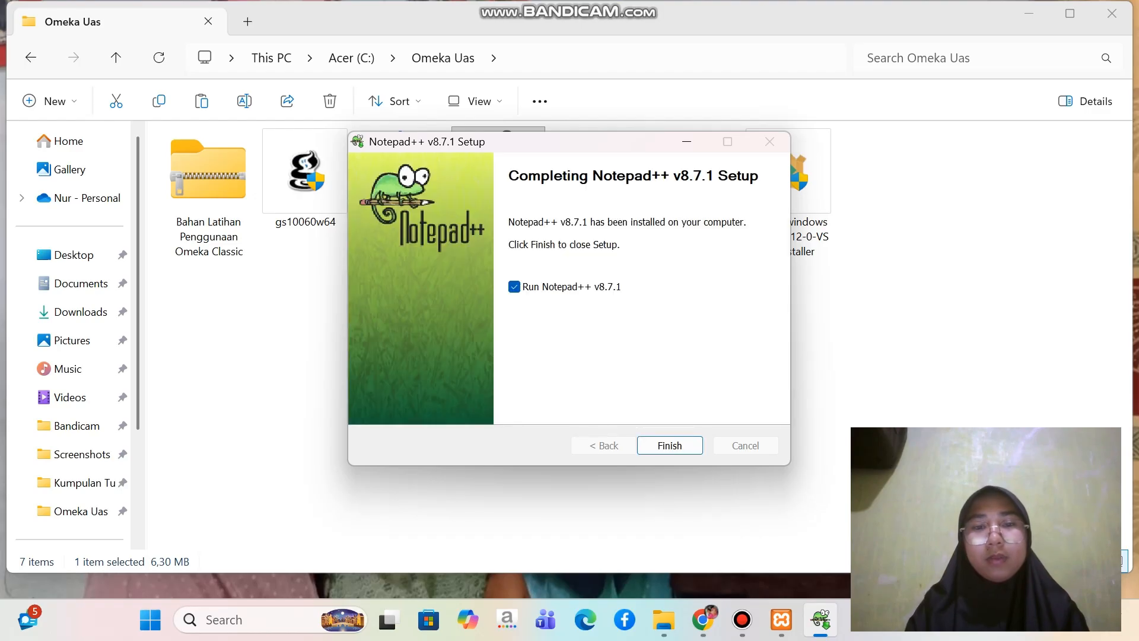
left_click(514, 286)
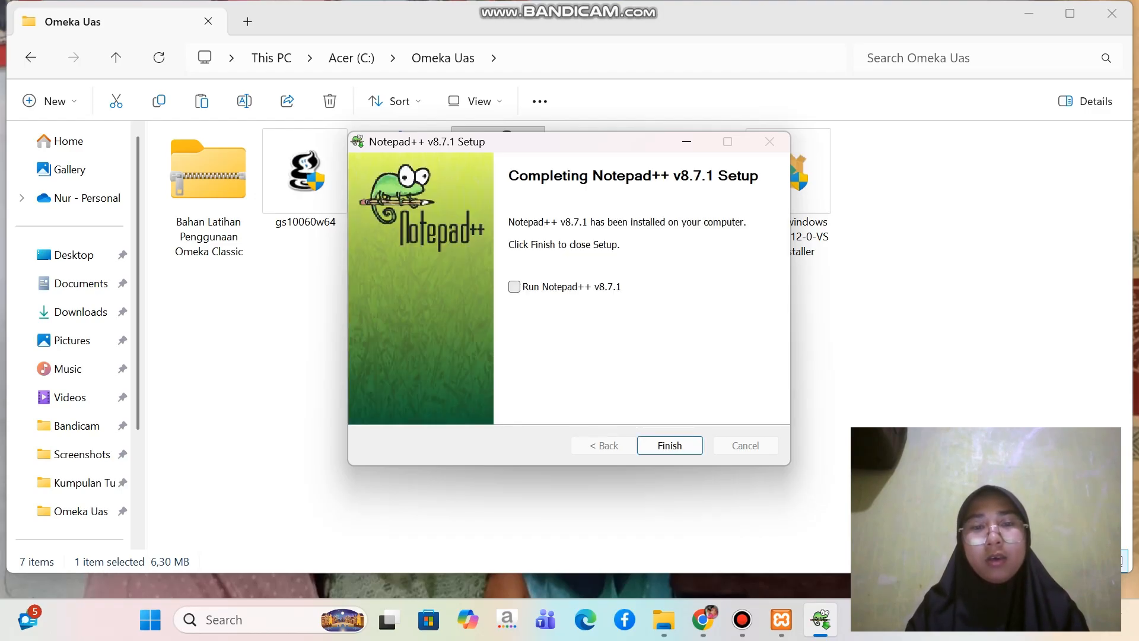
left_click(670, 444)
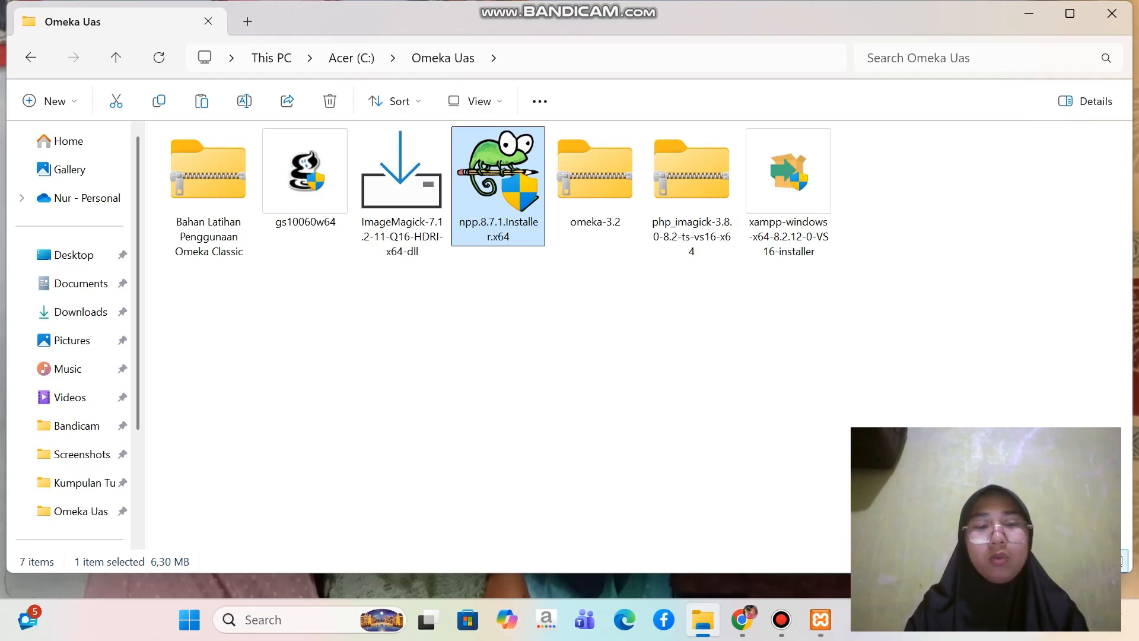
Open the php configuration settings file from C:\xampp\php in Notepad++
scroll(71, 427, "down", 3)
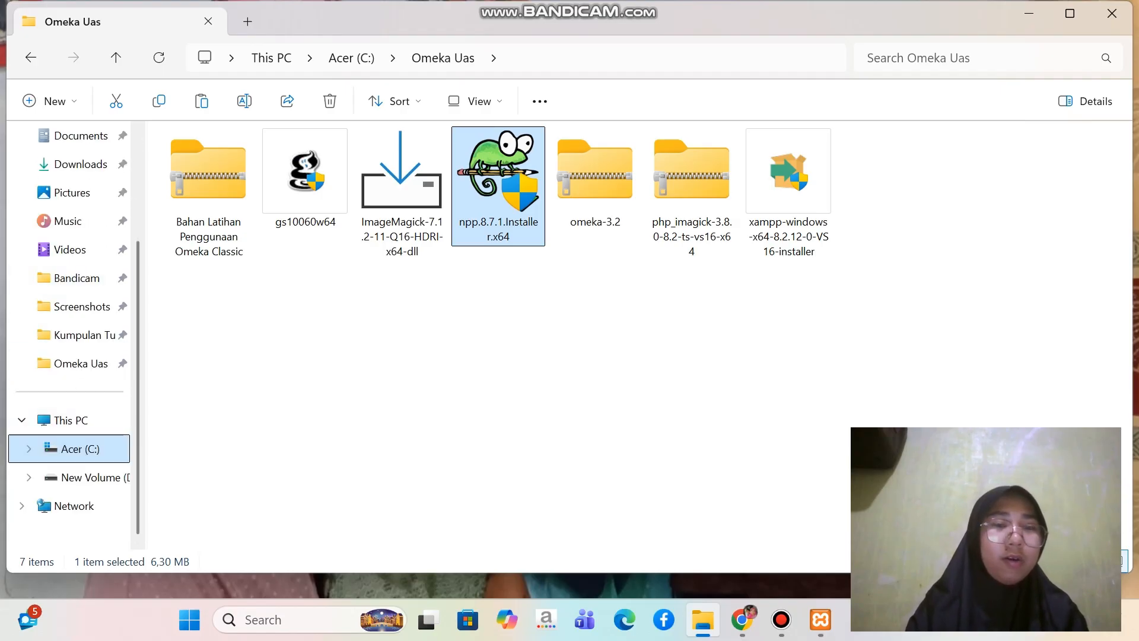
left_click(80, 449)
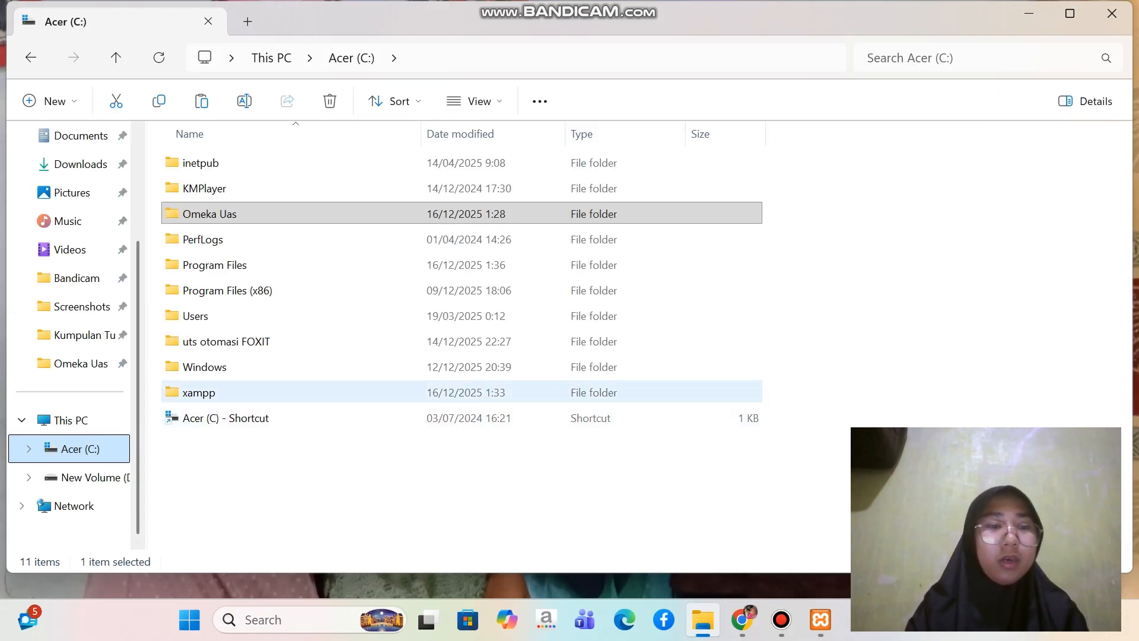
double_click(199, 392)
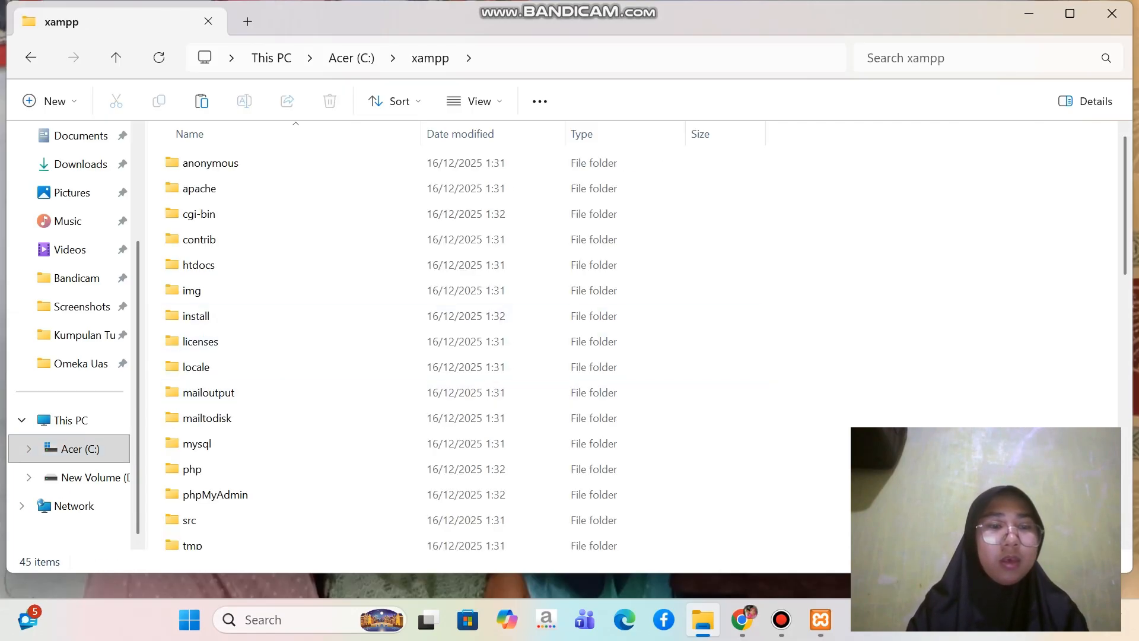
scroll(380, 296, "down", 3)
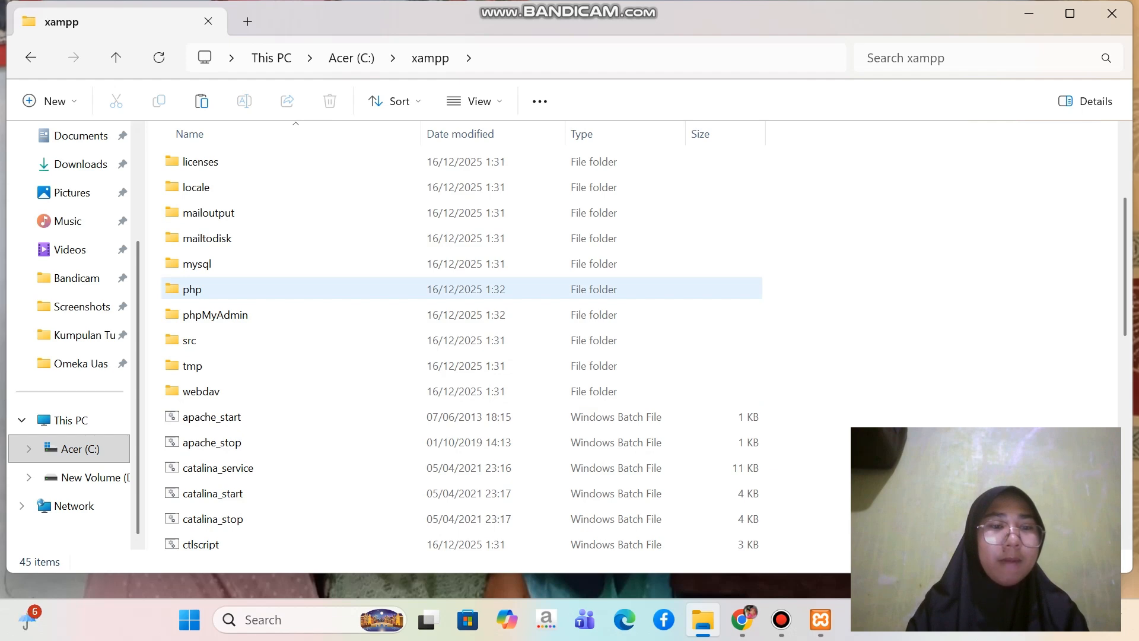
double_click(192, 289)
scroll(415, 290, "down", 11)
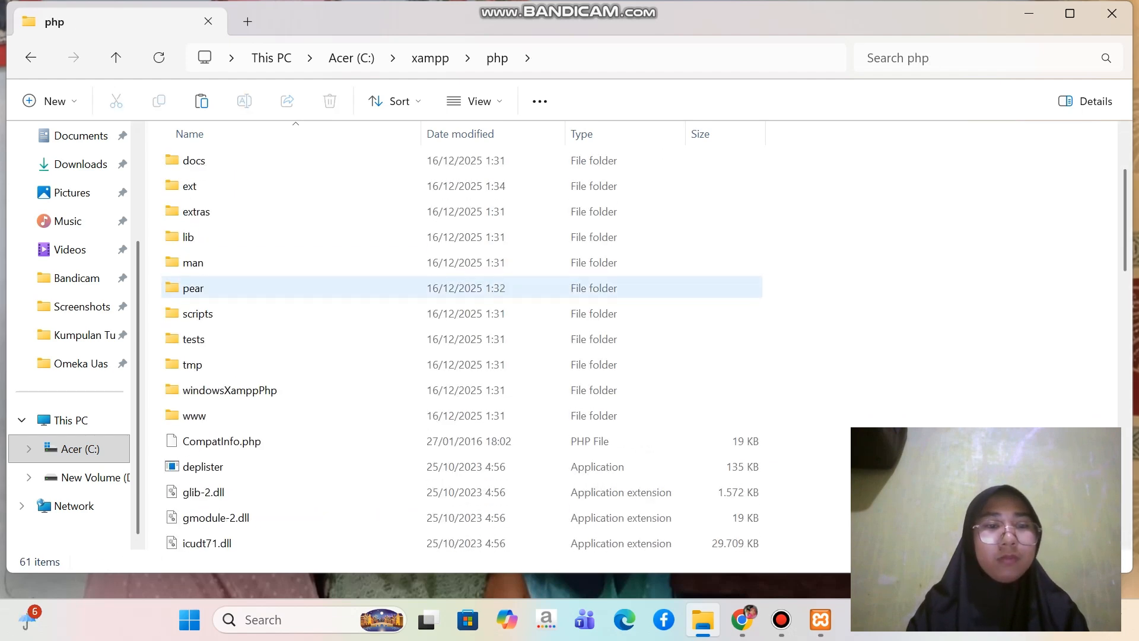
scroll(415, 285, "down", 4)
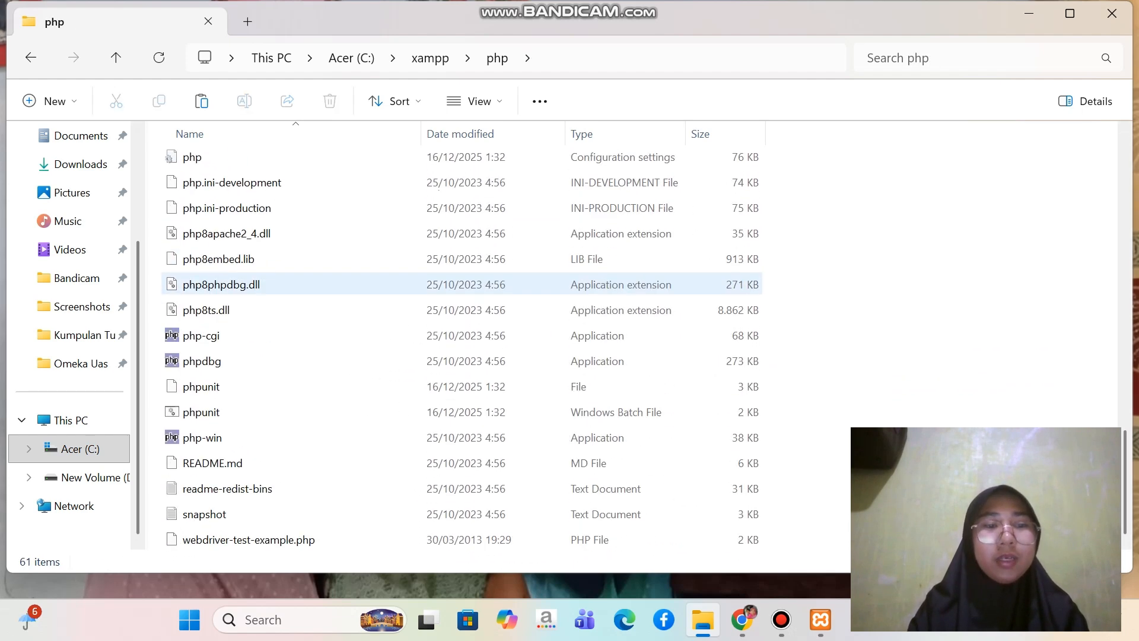
scroll(416, 285, "up", 1)
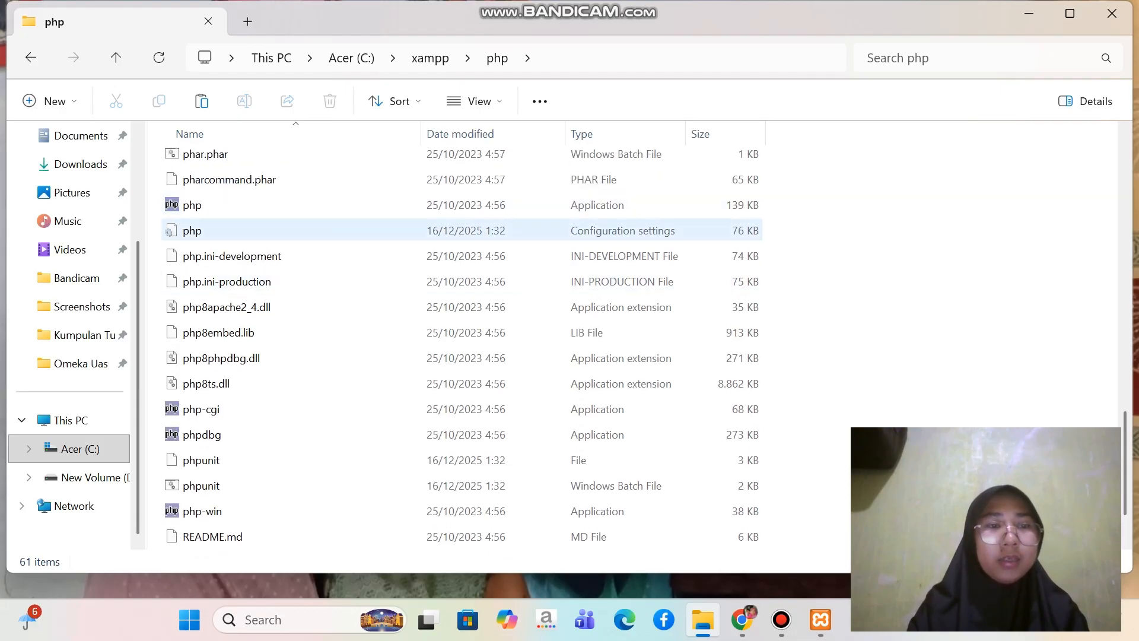
left_click(204, 231)
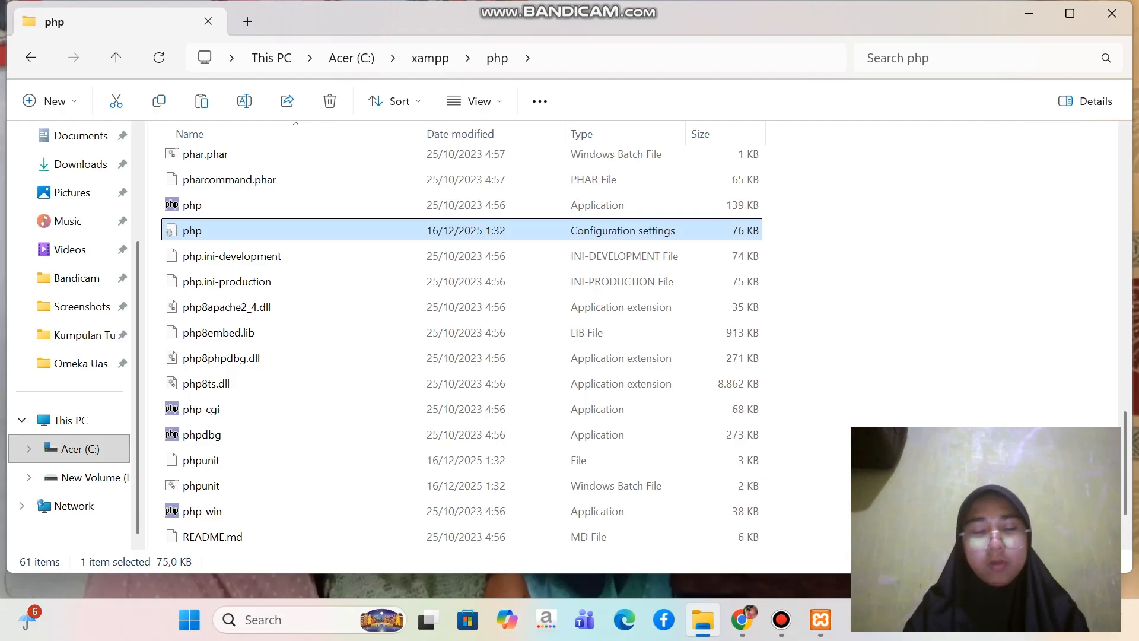
right_click(216, 232)
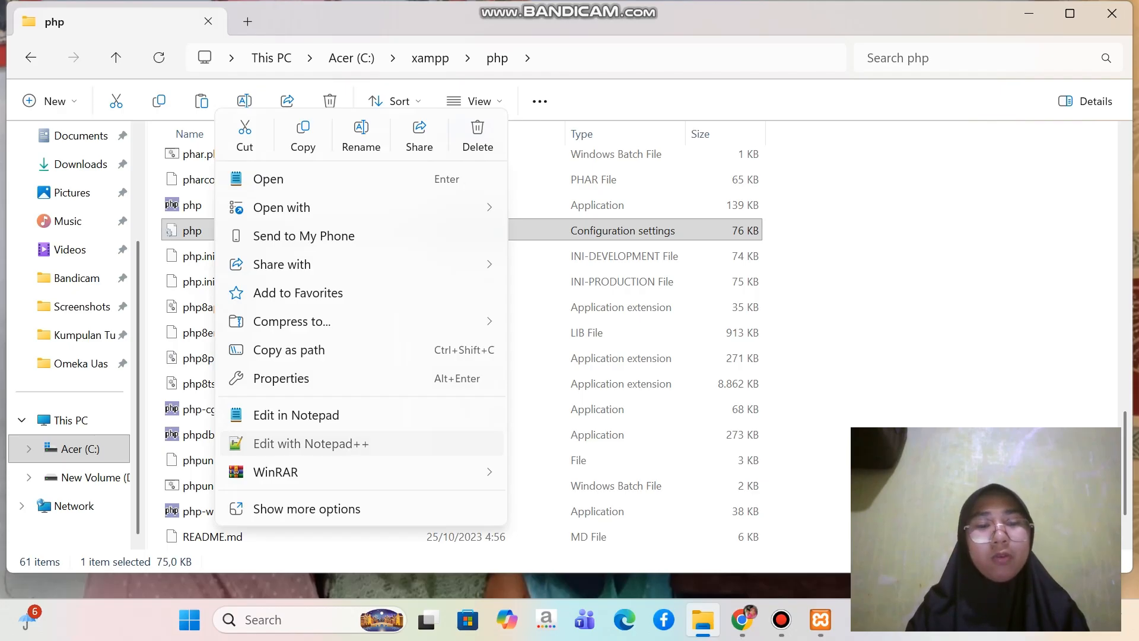
left_click(311, 443)
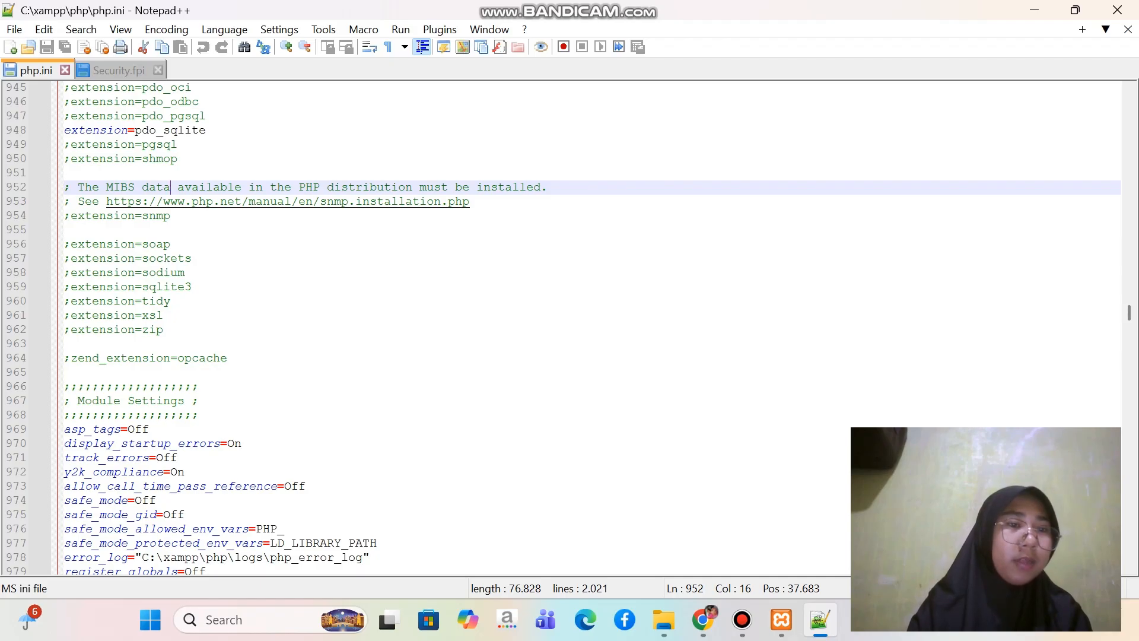
Add the line extension=imagick on empty line 951 of php.ini, save the file and close Notepad++
key("Up")
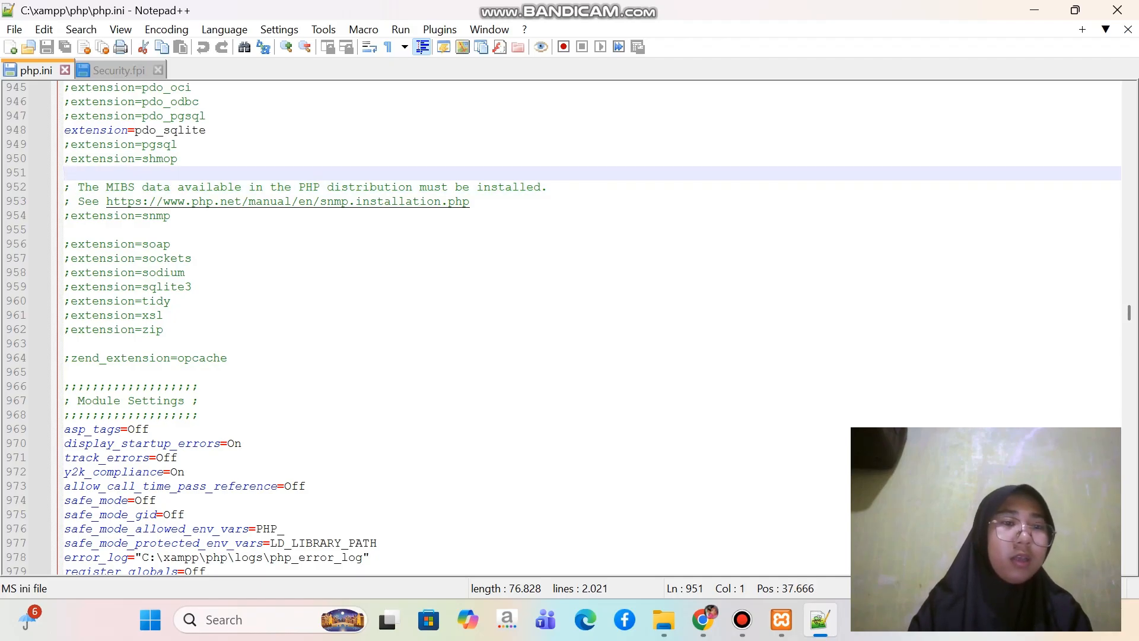
type("e")
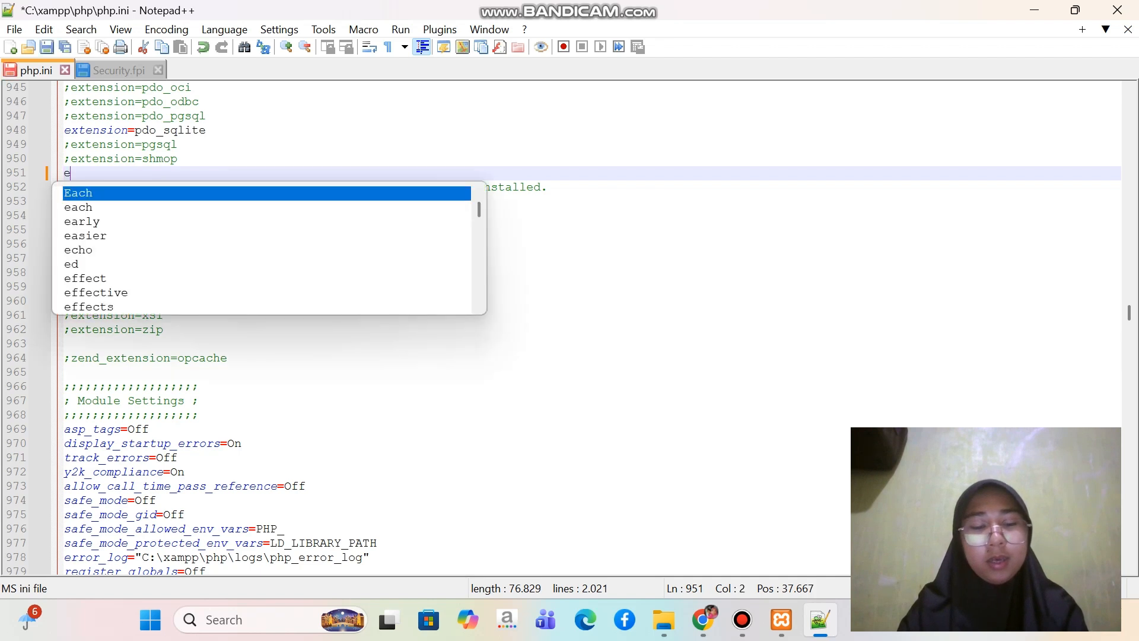
type("xten")
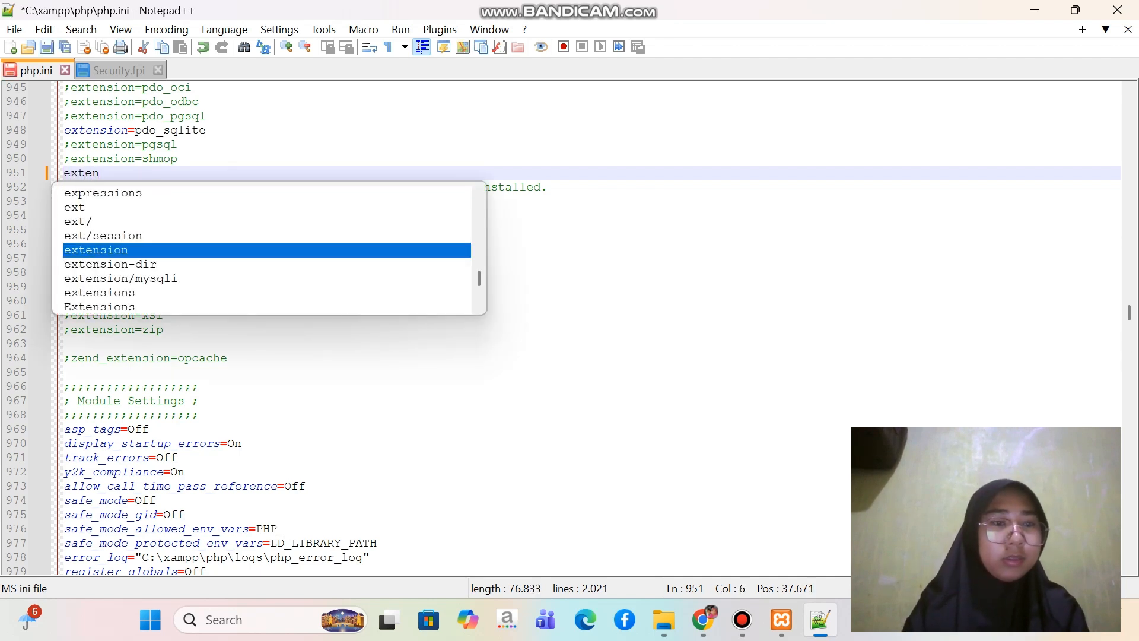
type("sion")
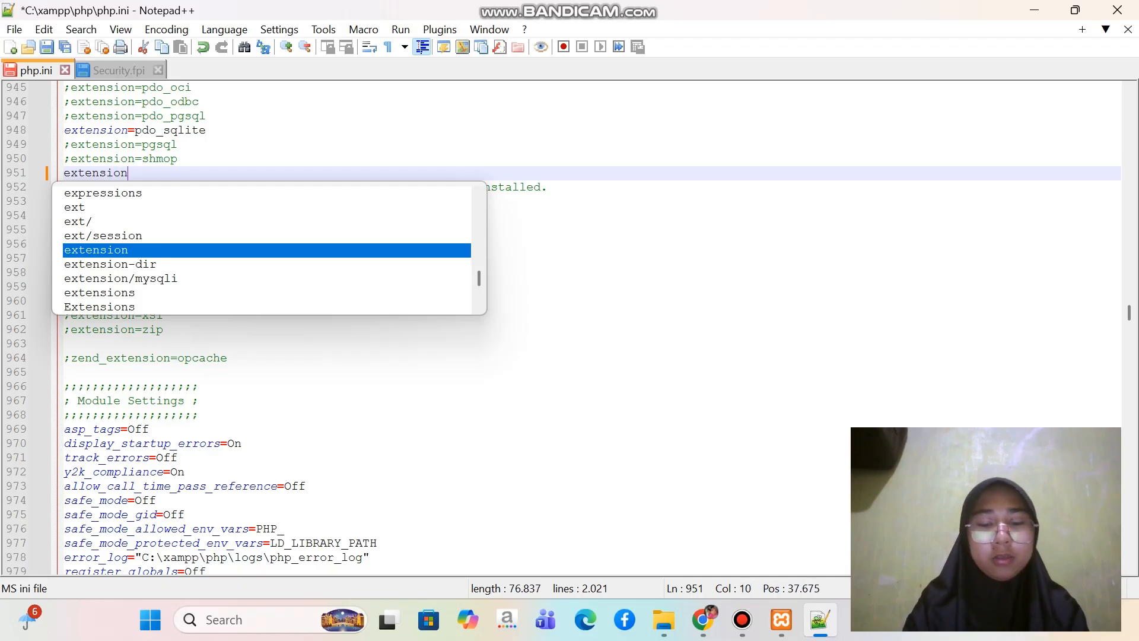
type("=")
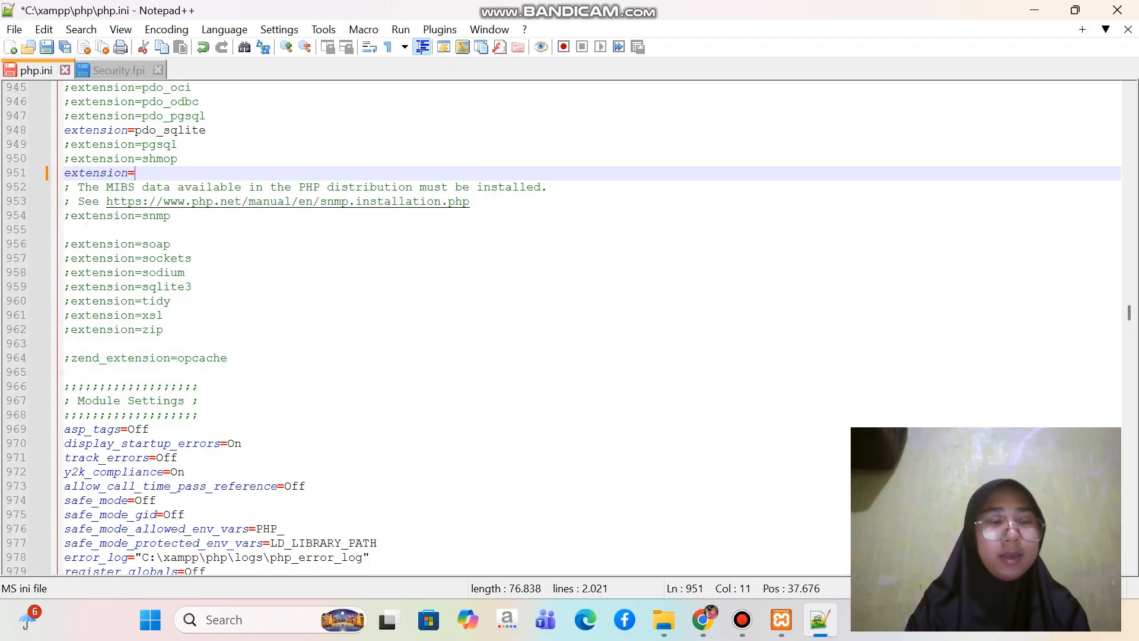
type("imag")
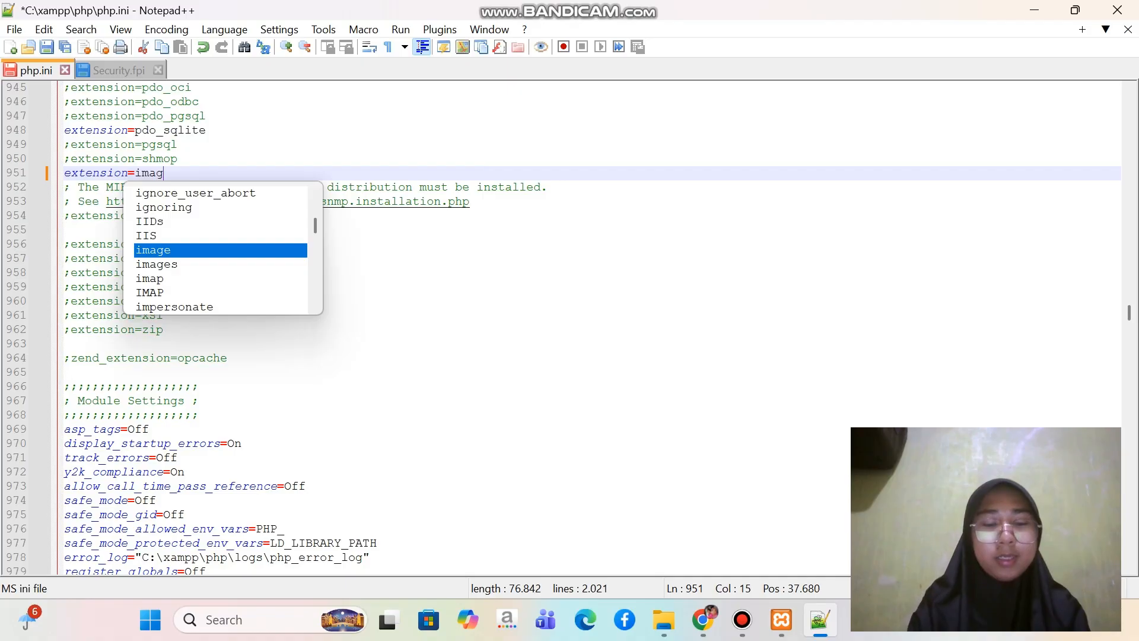
type("ick")
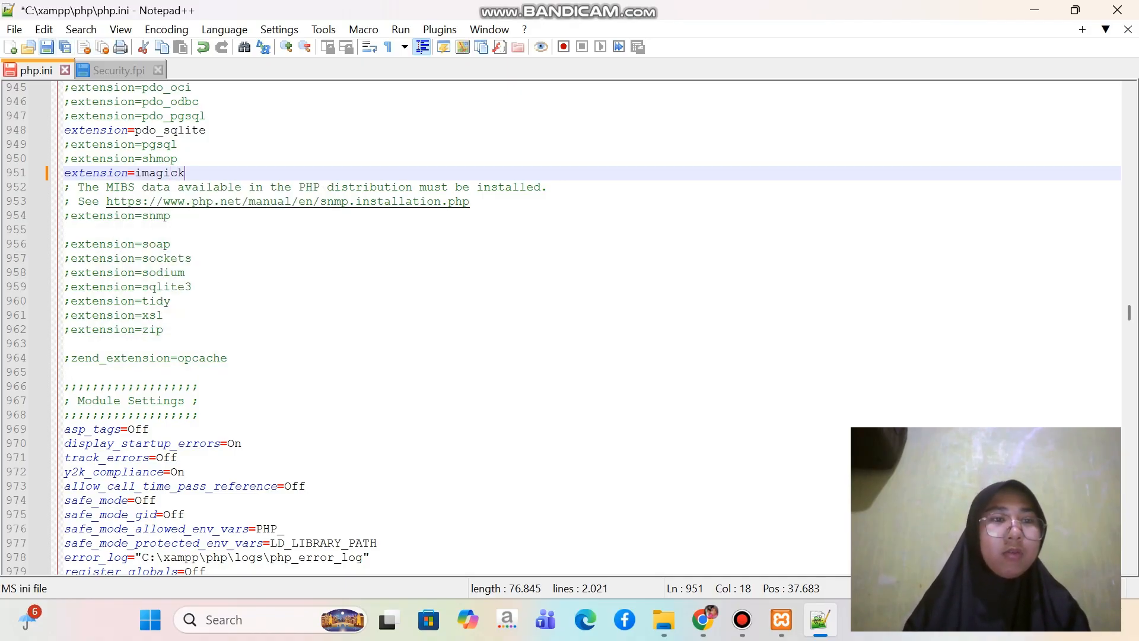
left_click(47, 46)
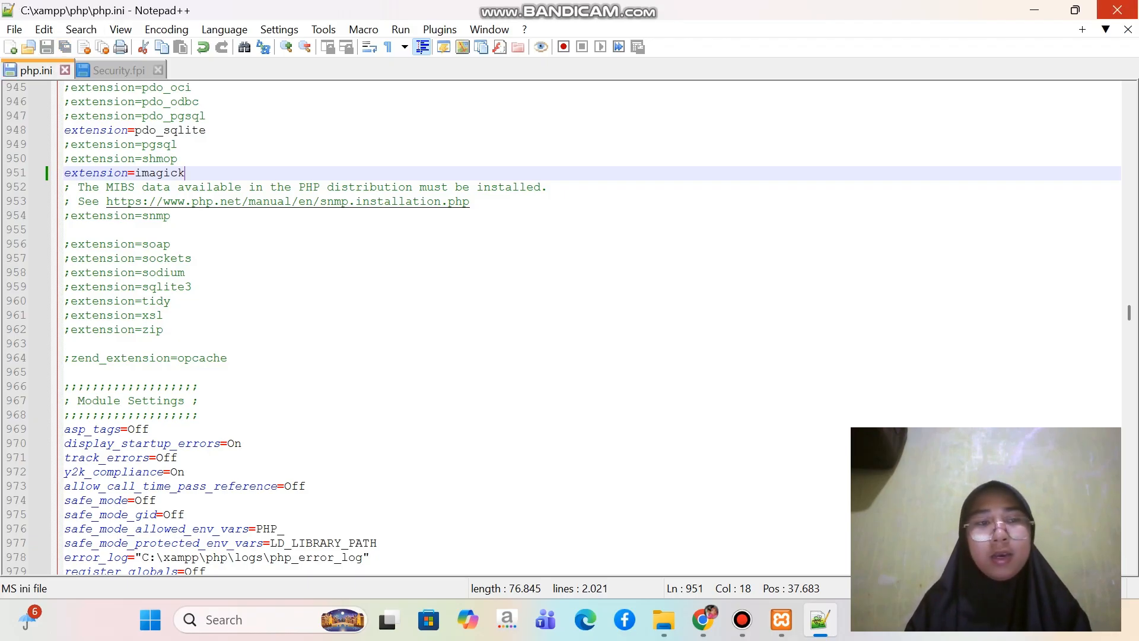
left_click(1117, 10)
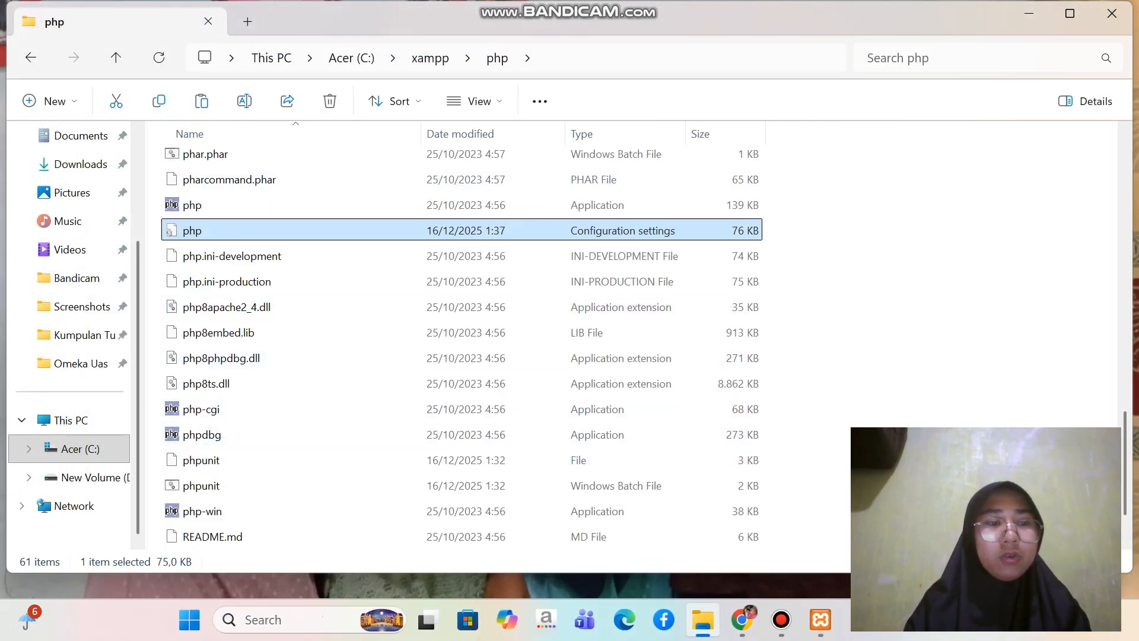
Switch to the XAMPP Control Panel, start the Apache and MySQL modules, and minimize the control panel
left_click(80, 448)
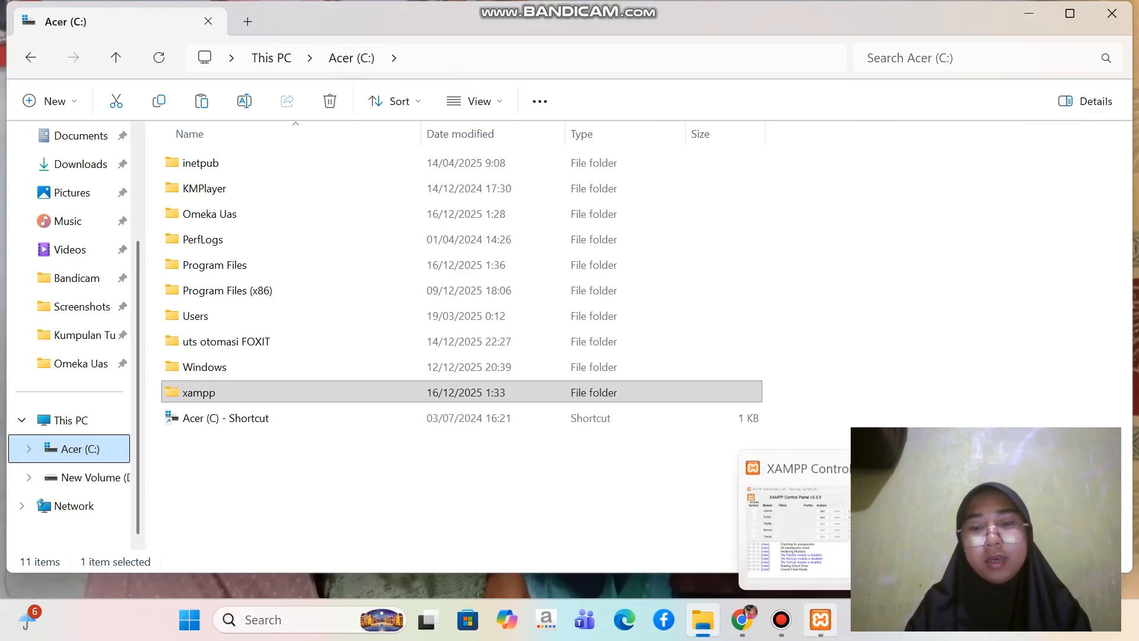
left_click(821, 619)
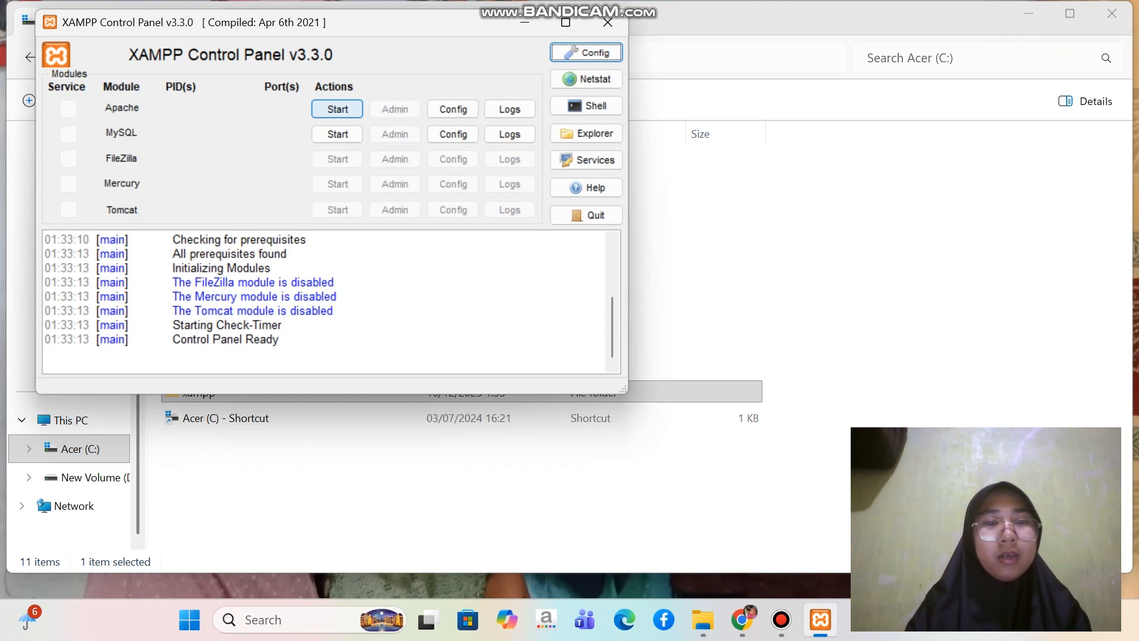
left_click(338, 110)
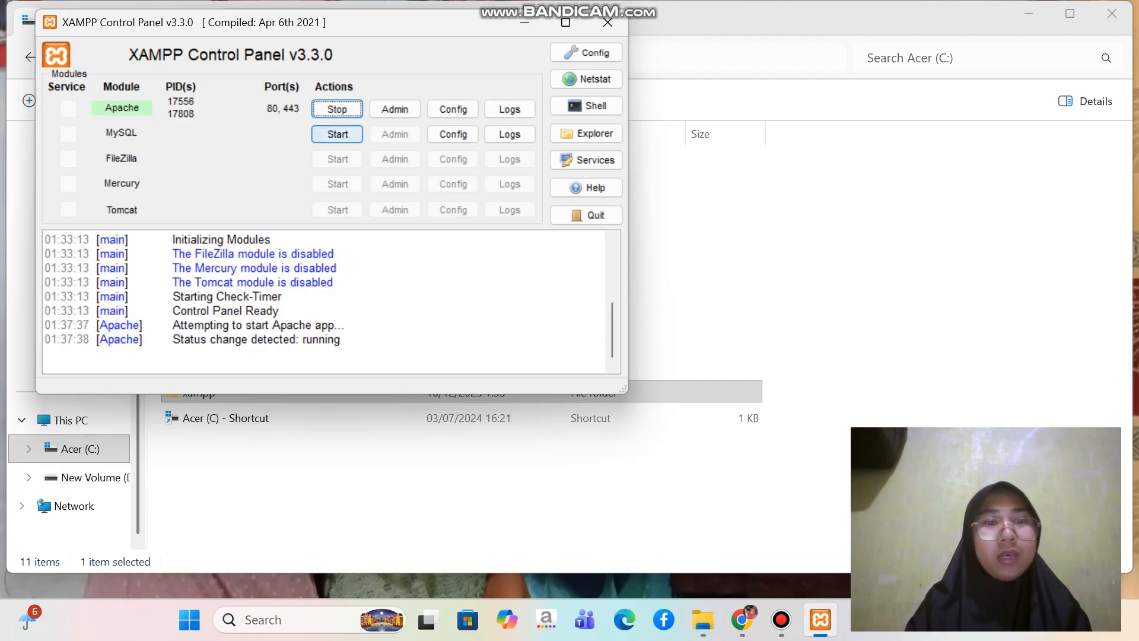
left_click(338, 134)
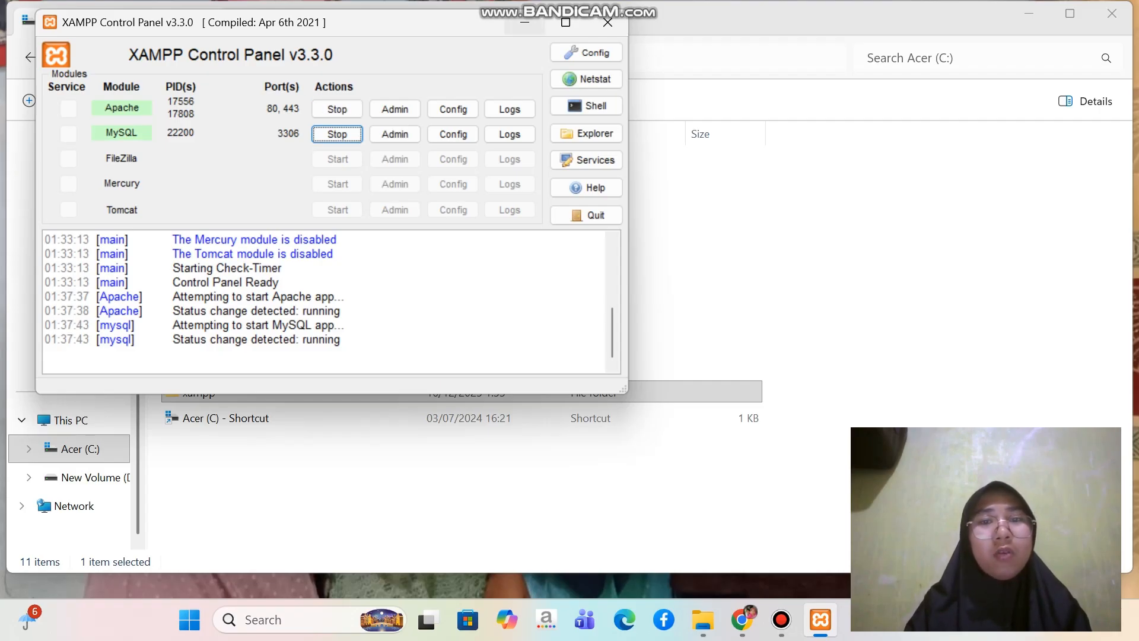
left_click(525, 22)
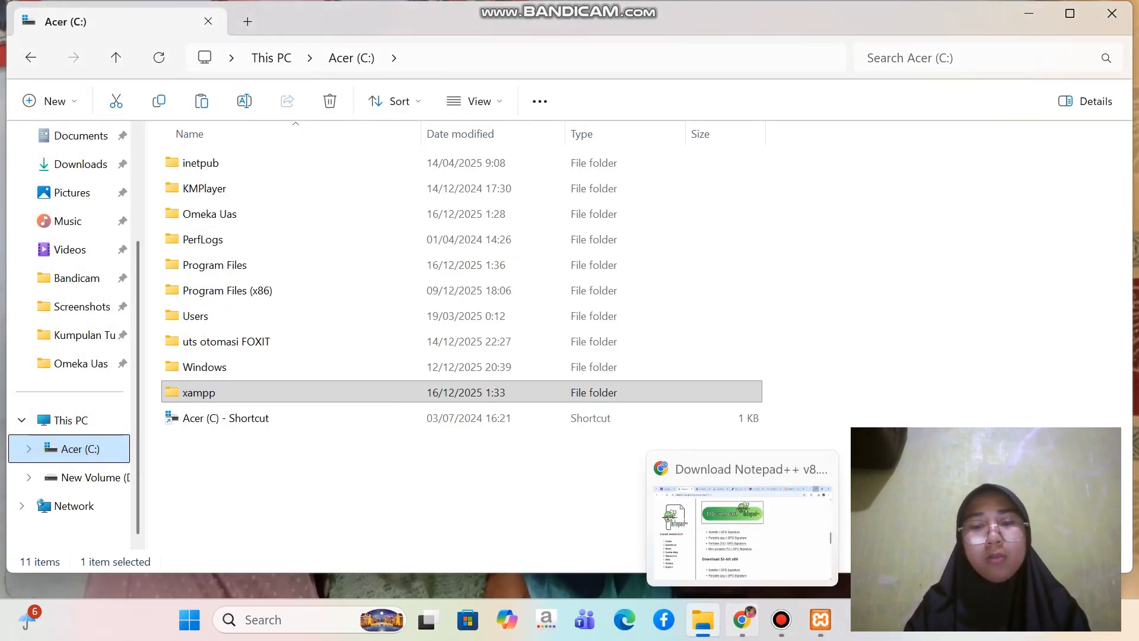
Switch to Chrome, open a new tab and close the XAMPP, Omeka, PECL, ImageMagick and Ghostscript tabs
left_click(741, 619)
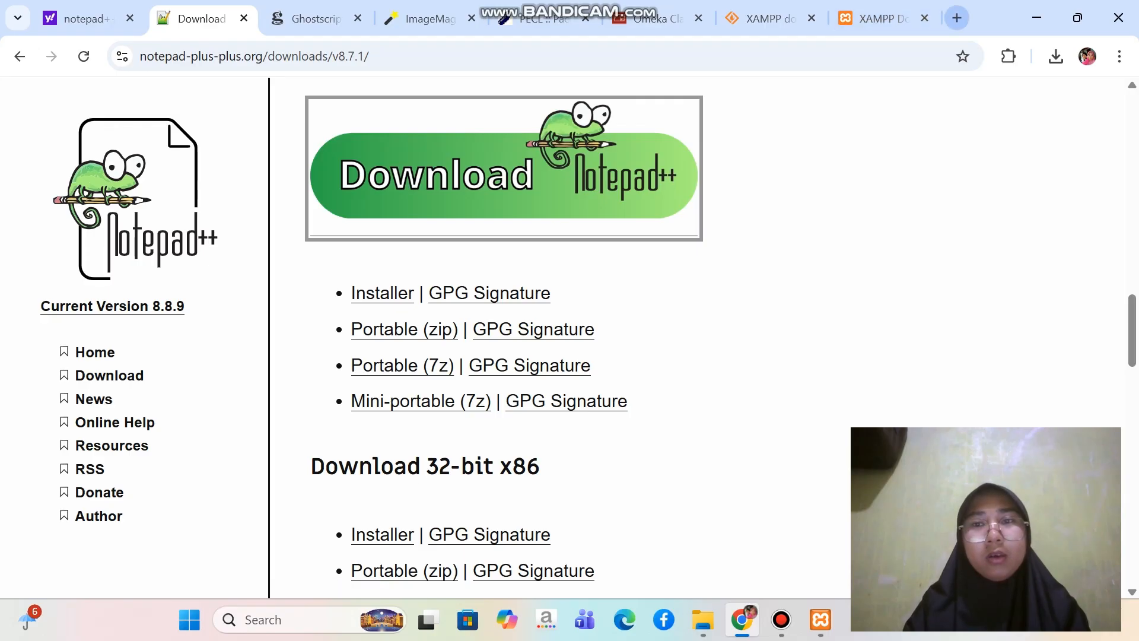
left_click(957, 18)
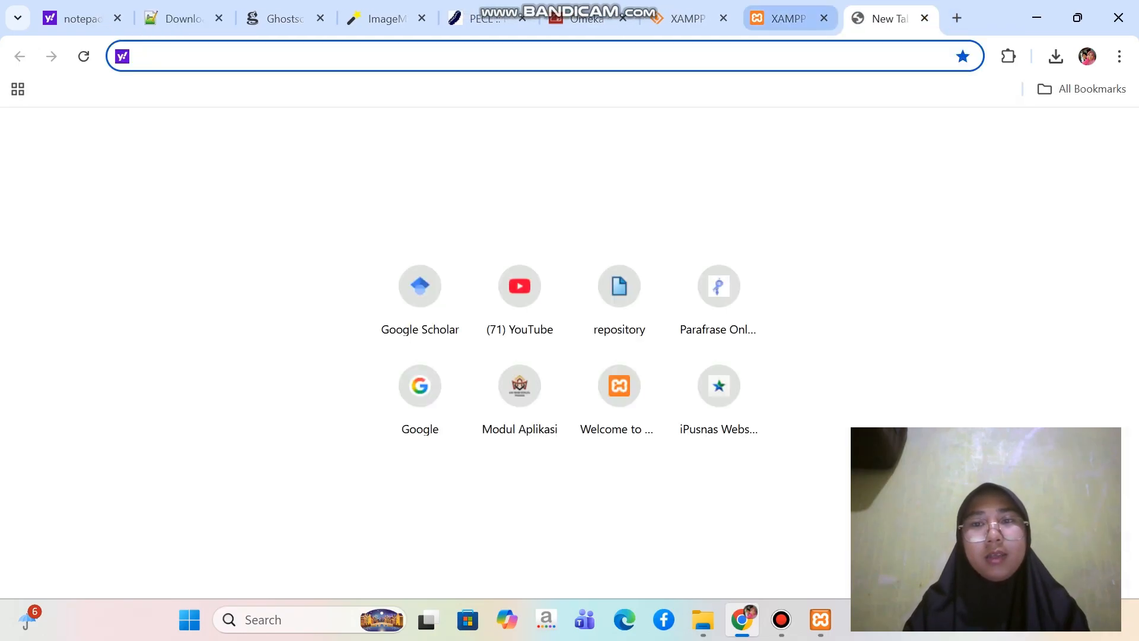
left_click(789, 19)
left_click(825, 19)
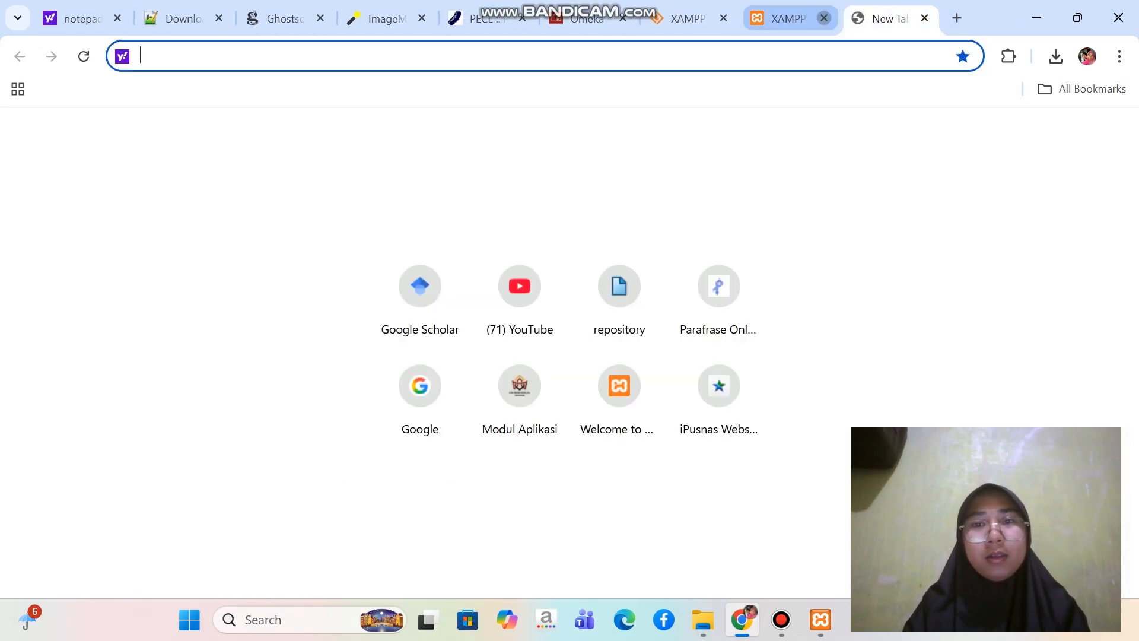
left_click(724, 19)
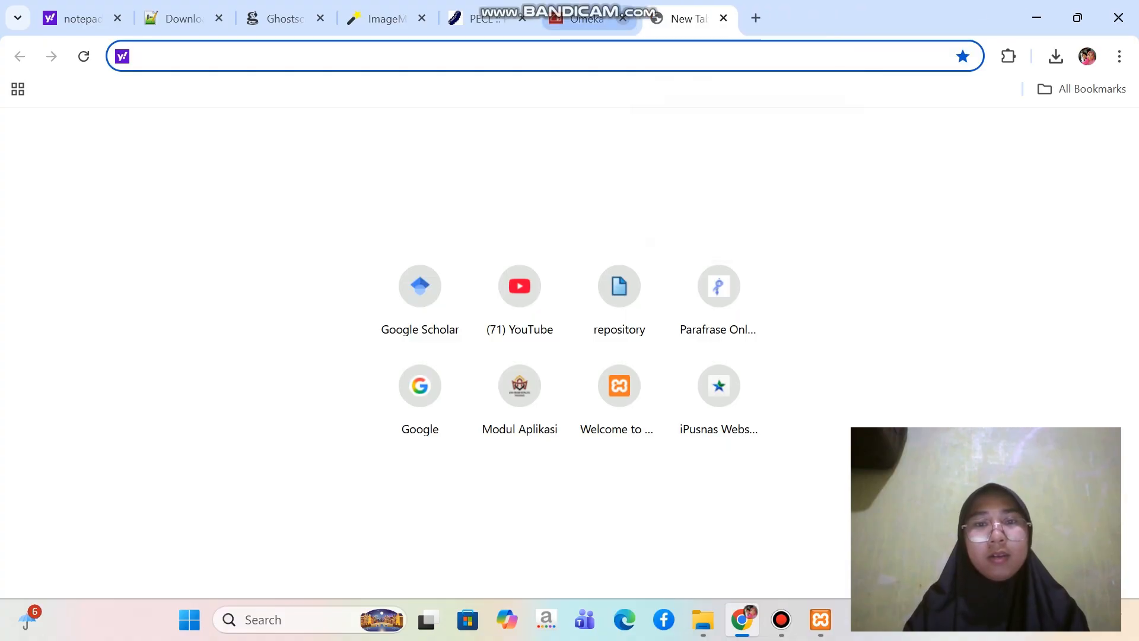
left_click(623, 19)
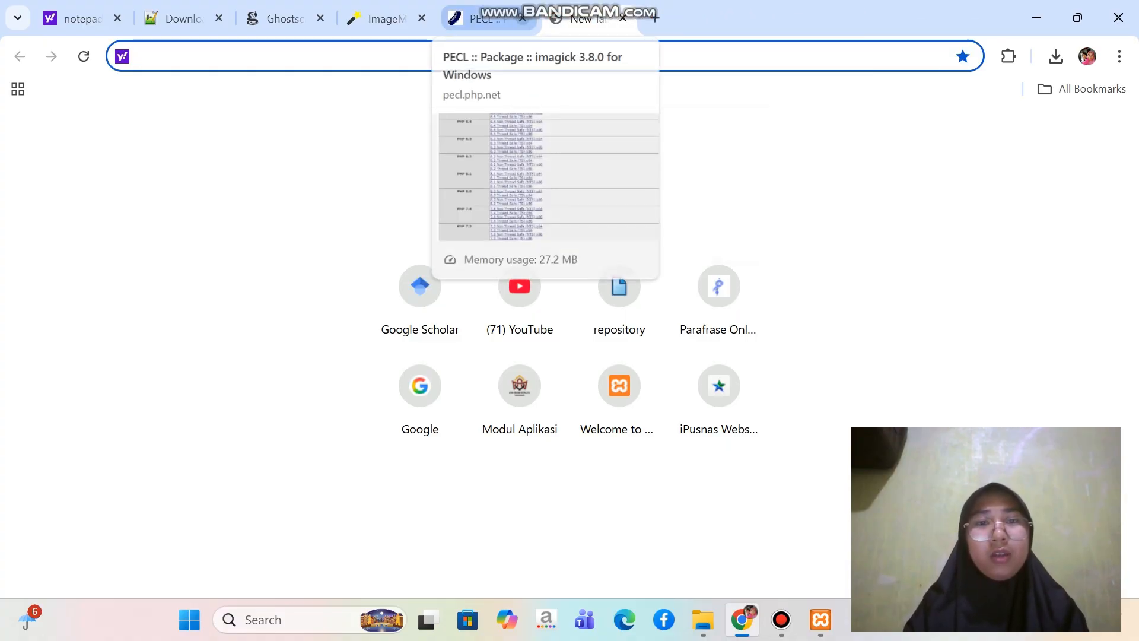
left_click(522, 19)
left_click(422, 19)
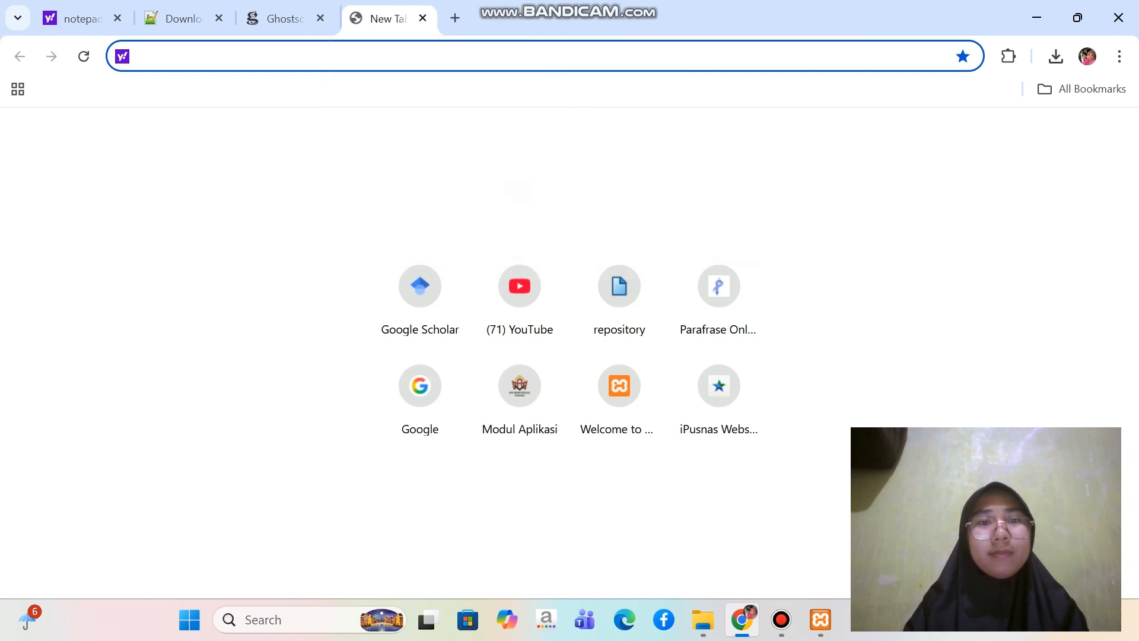
left_click(320, 18)
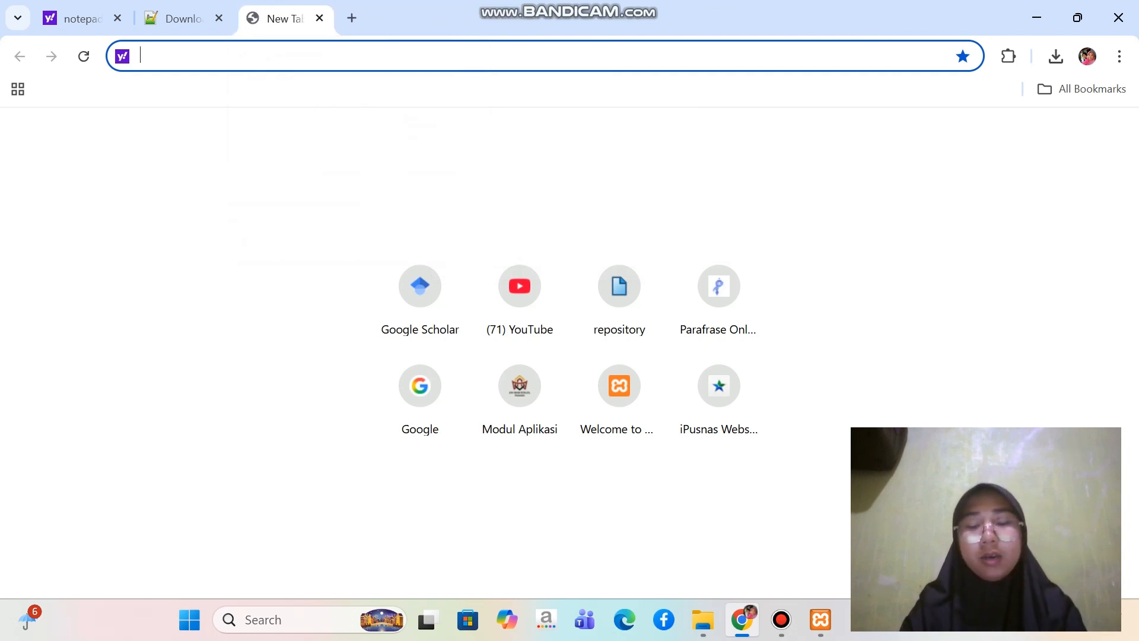
Load the local XAMPP dashboard at localhost in the new tab
type("local")
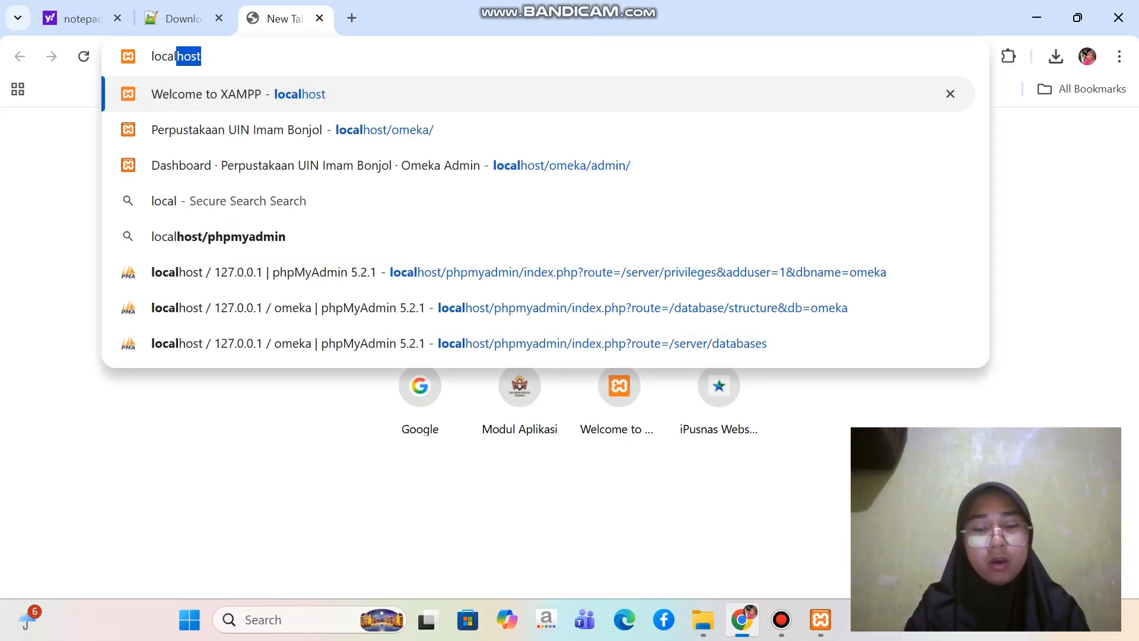
type("host")
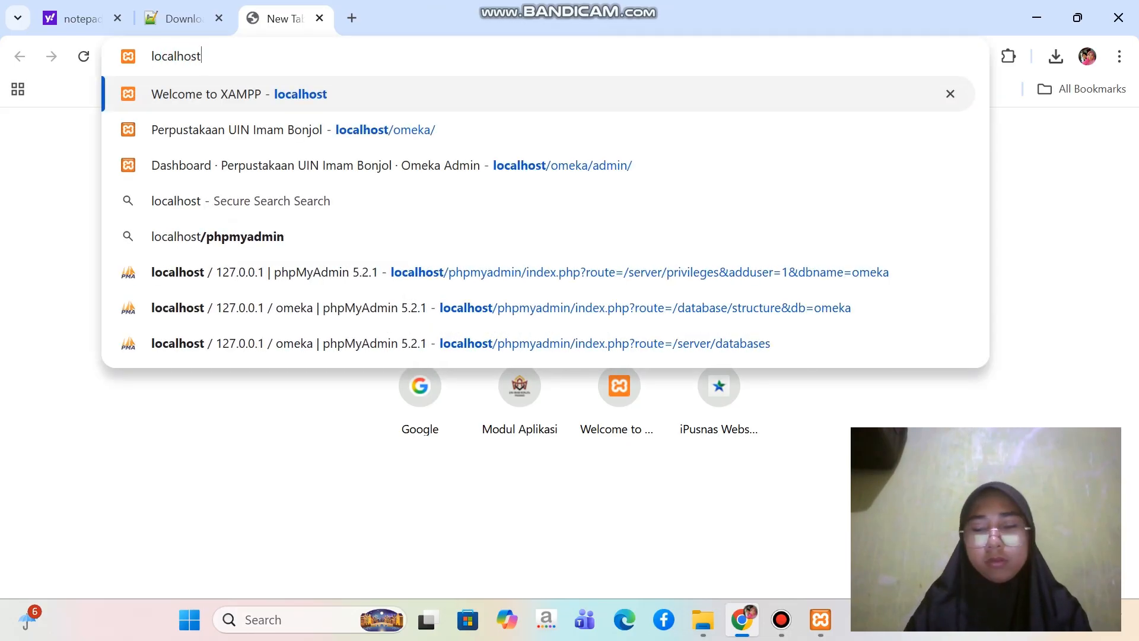
key("Return")
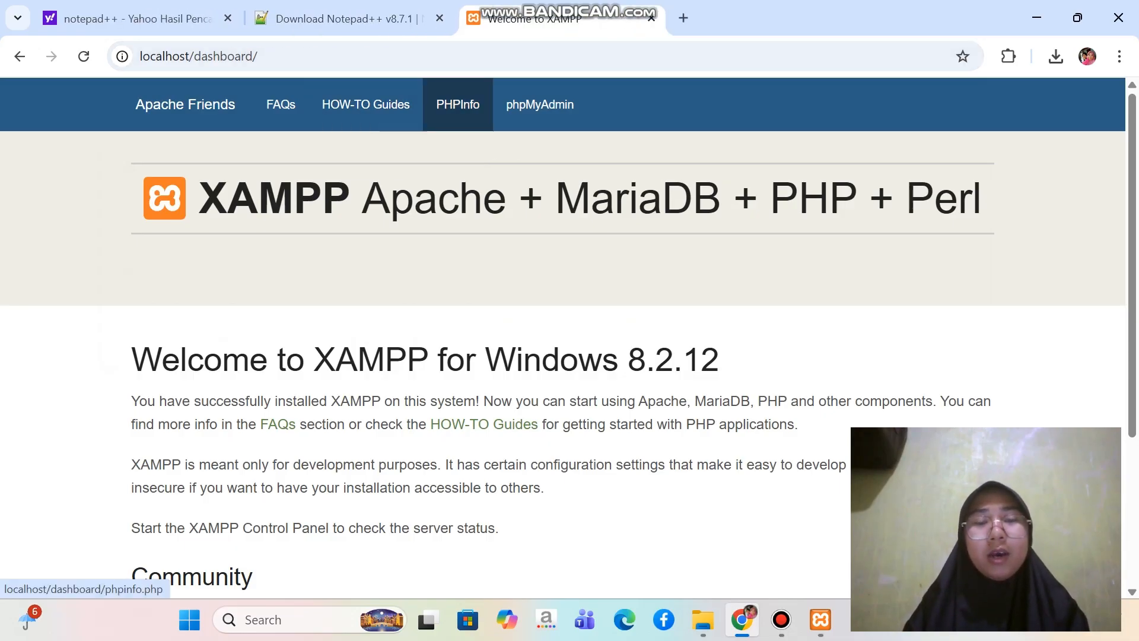
Open the server's PHPInfo page and examine the imagick section to check that the module is enabled
left_click(457, 105)
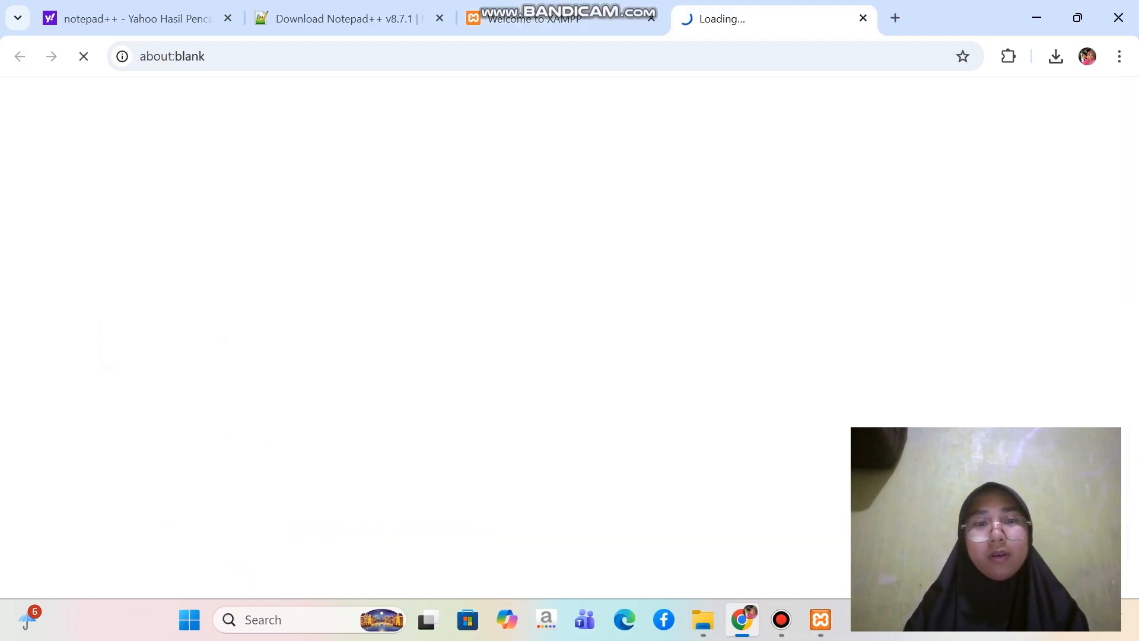
scroll(564, 339, "down", 1)
scroll(562, 338, "down", 20)
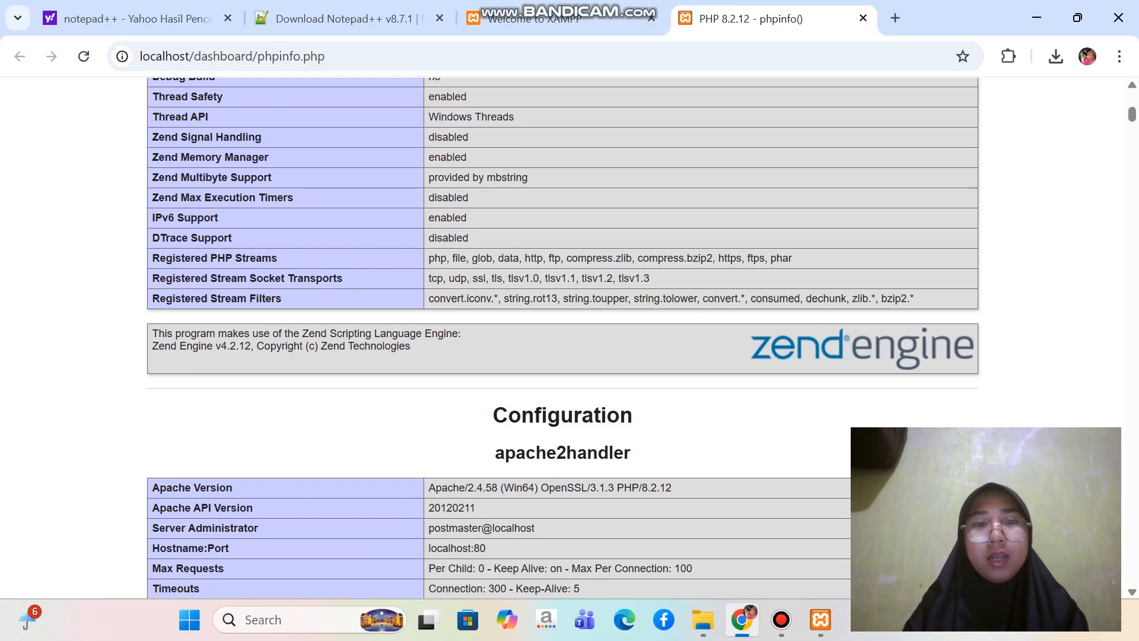
scroll(563, 338, "down", 20)
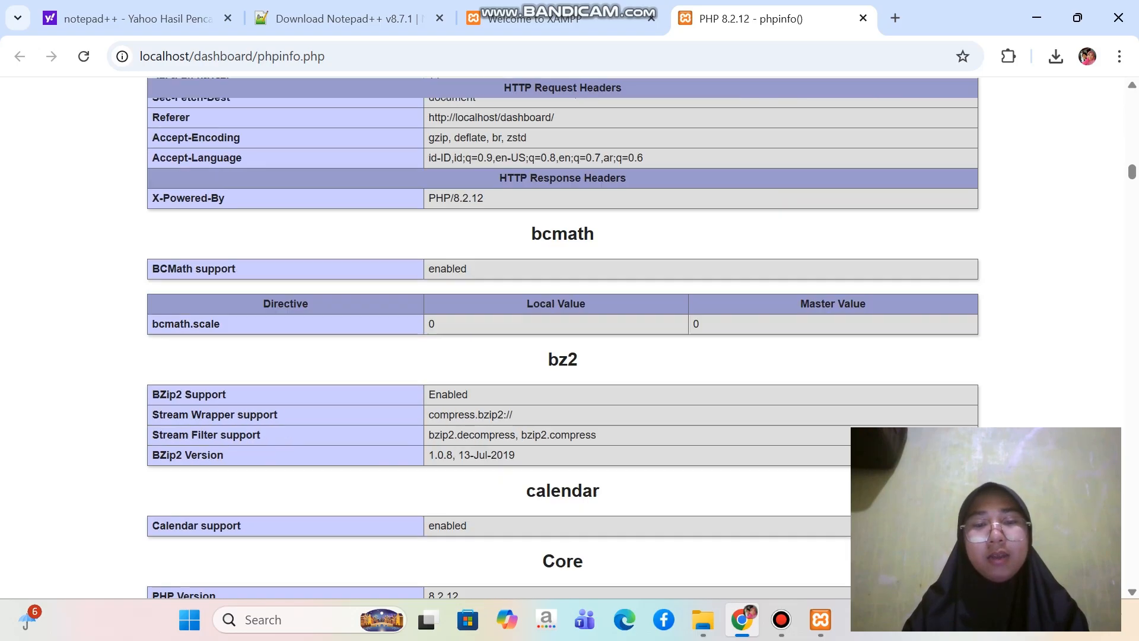
scroll(562, 339, "down", 20)
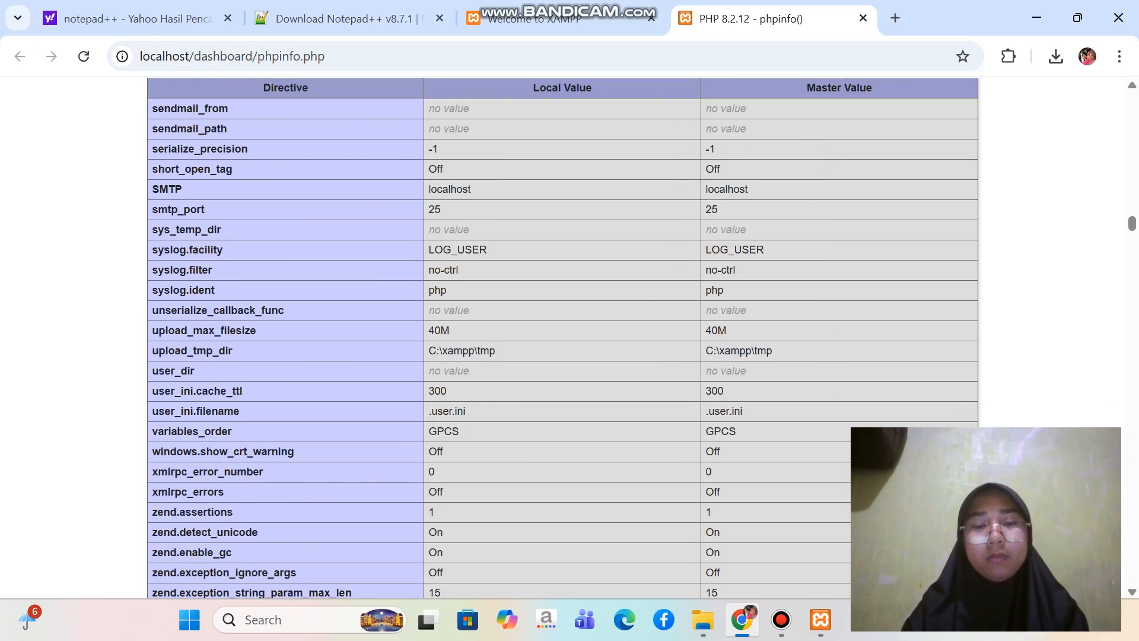
scroll(563, 338, "down", 20)
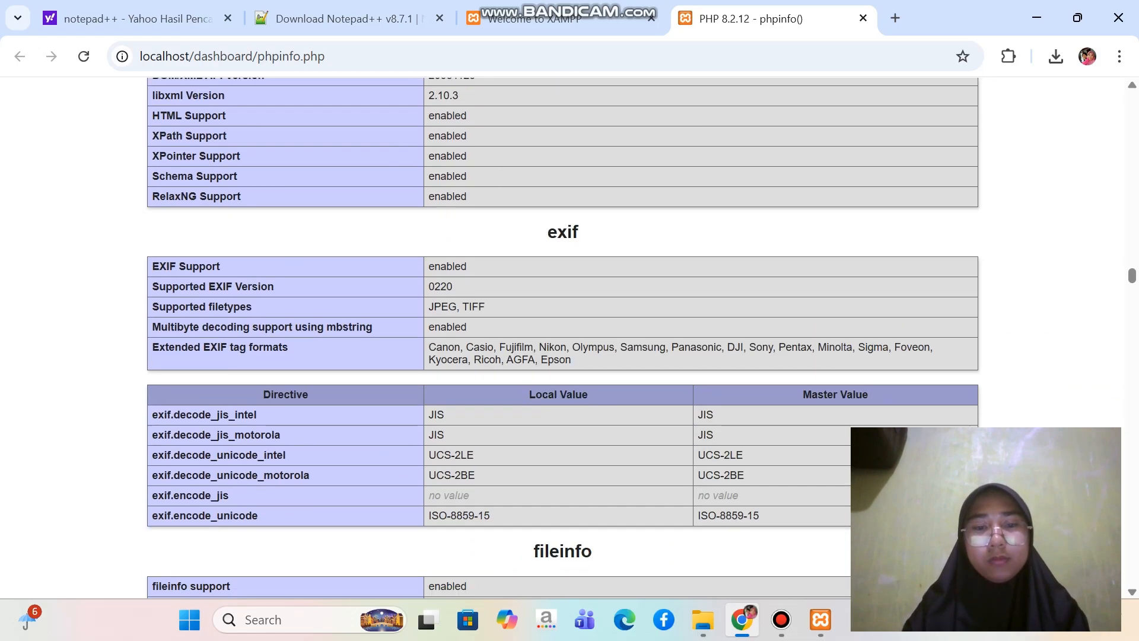
scroll(563, 338, "down", 3)
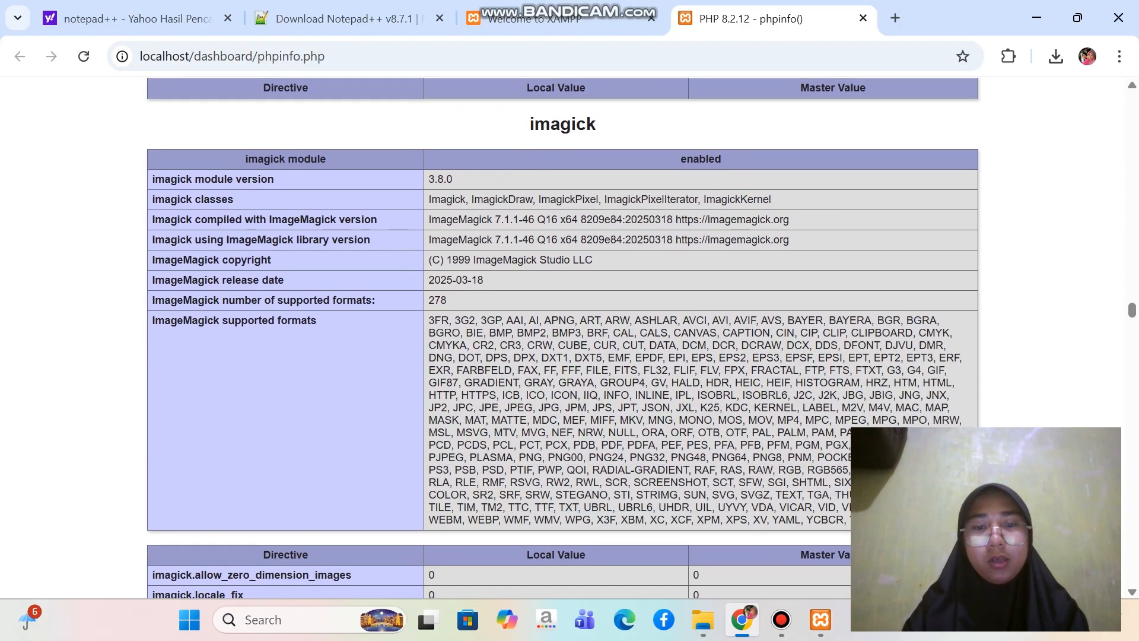
scroll(562, 338, "up", 1)
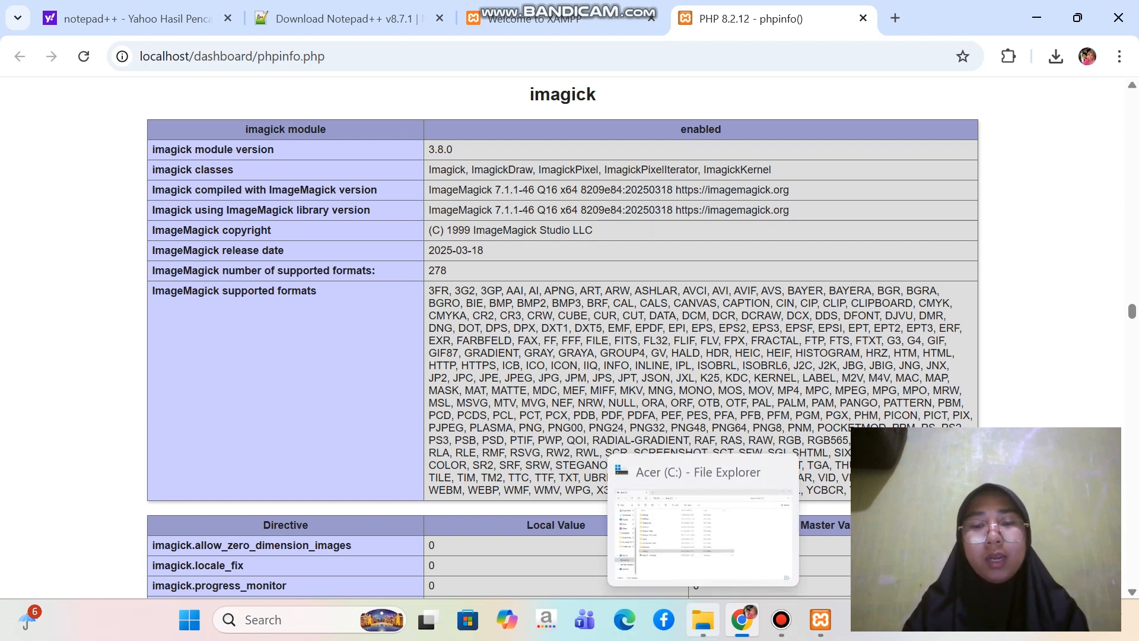
Launch the ImageMagick 7.1.2-11 installer from the Omeka Uas folder on drive C: and accept the license agreement
left_click(703, 620)
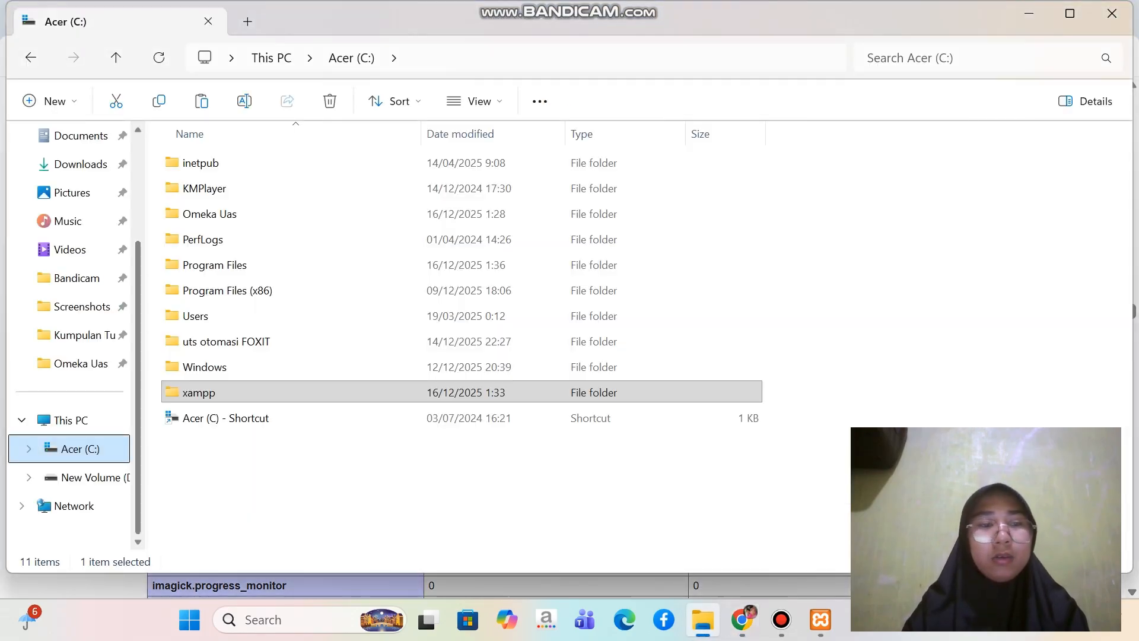
left_click(210, 214)
double_click(392, 215)
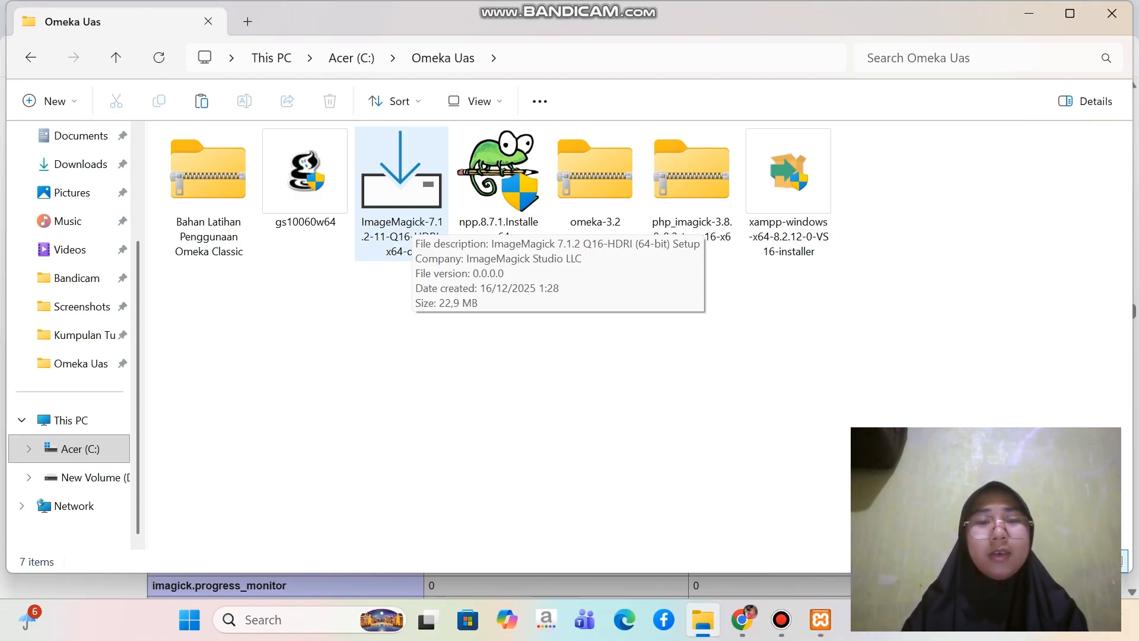
double_click(411, 207)
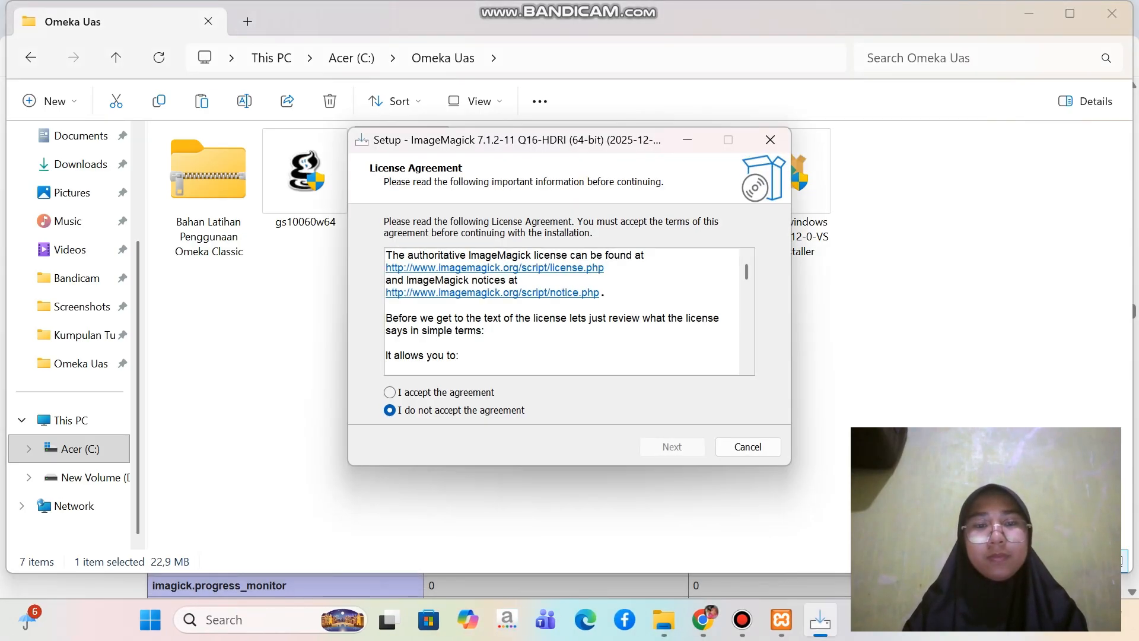
left_click(389, 392)
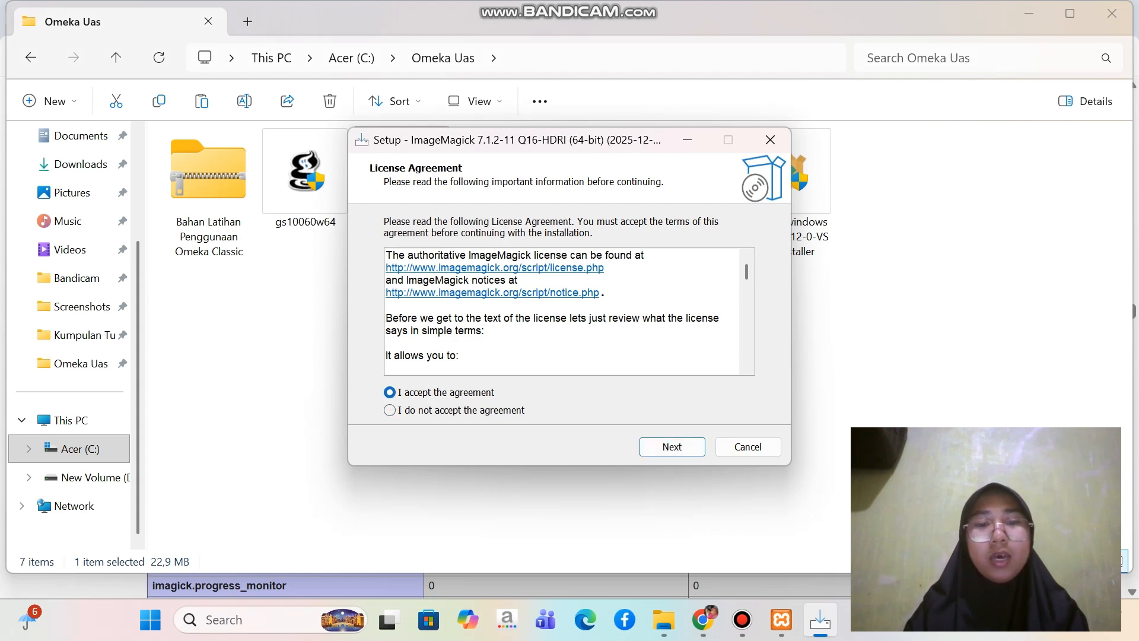
left_click(672, 447)
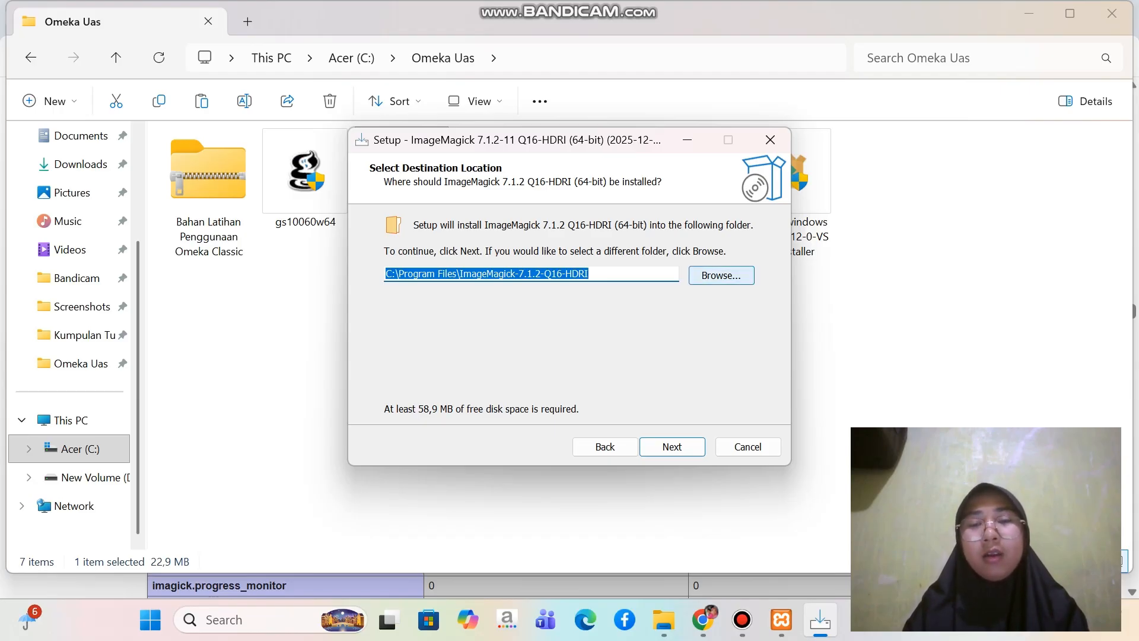
Set the ImageMagick installation folder to C:\ImageMagick-7.1.2-Q16-HDRI and accept the destination
left_click(721, 275)
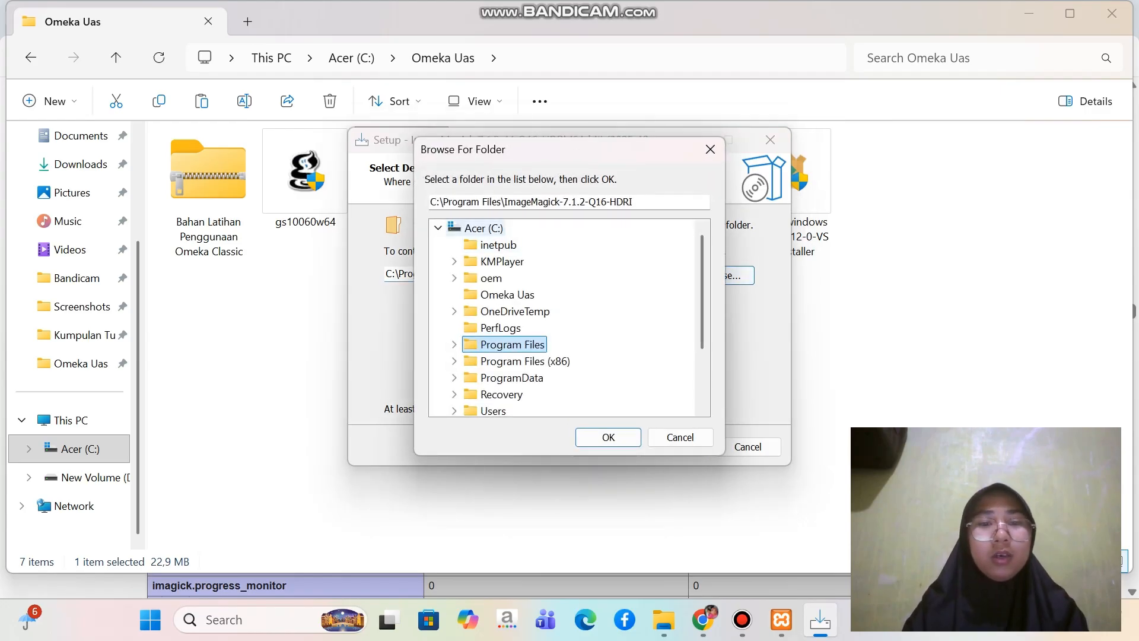
left_click(483, 229)
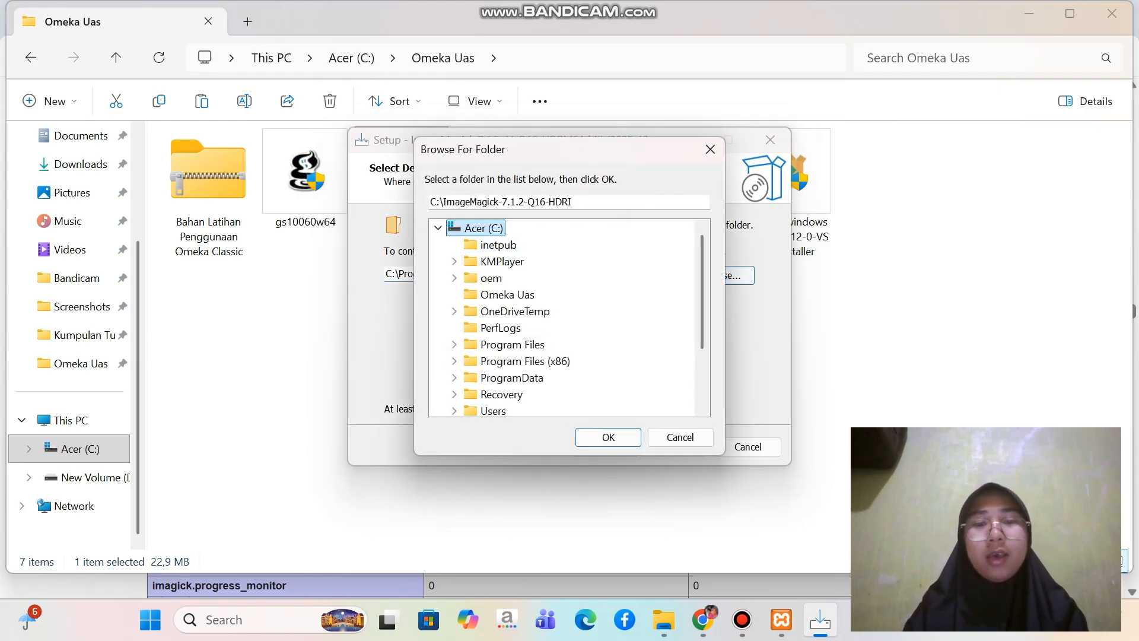
left_click(608, 437)
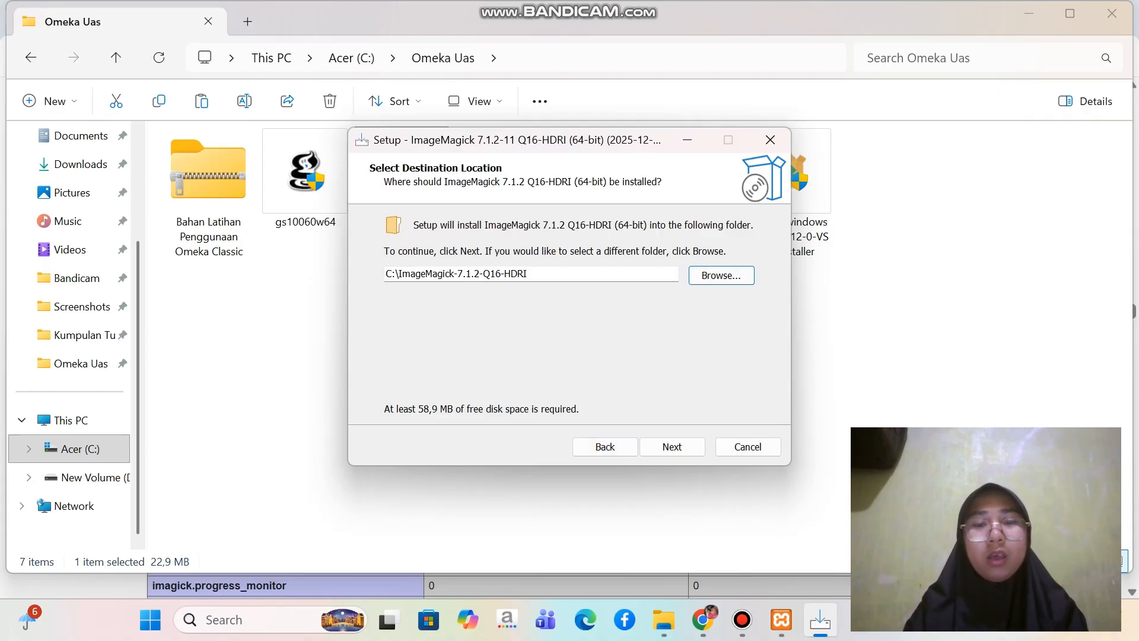
left_click(672, 446)
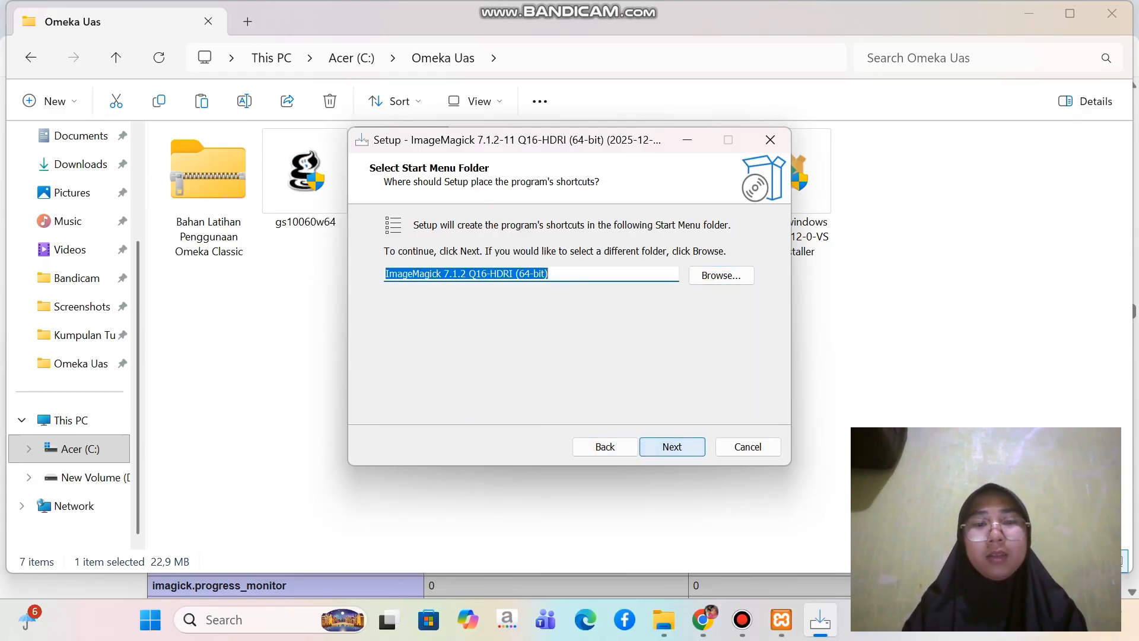
Keep the default Start Menu folder, add the legacy utilities to the additional tasks, and install ImageMagick
left_click(672, 446)
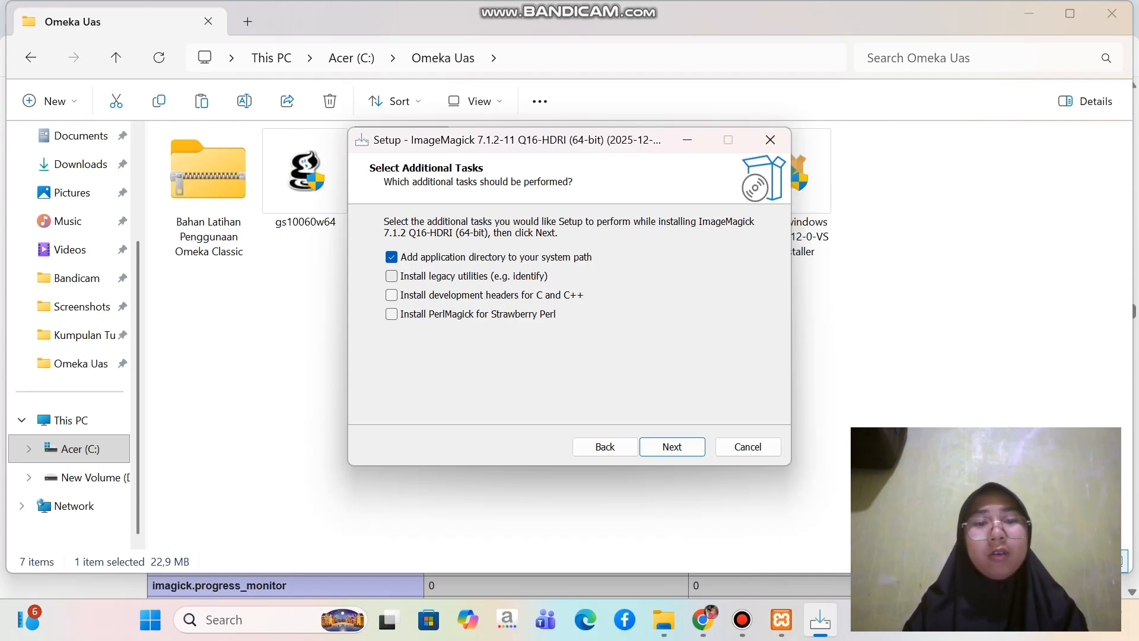
left_click(392, 276)
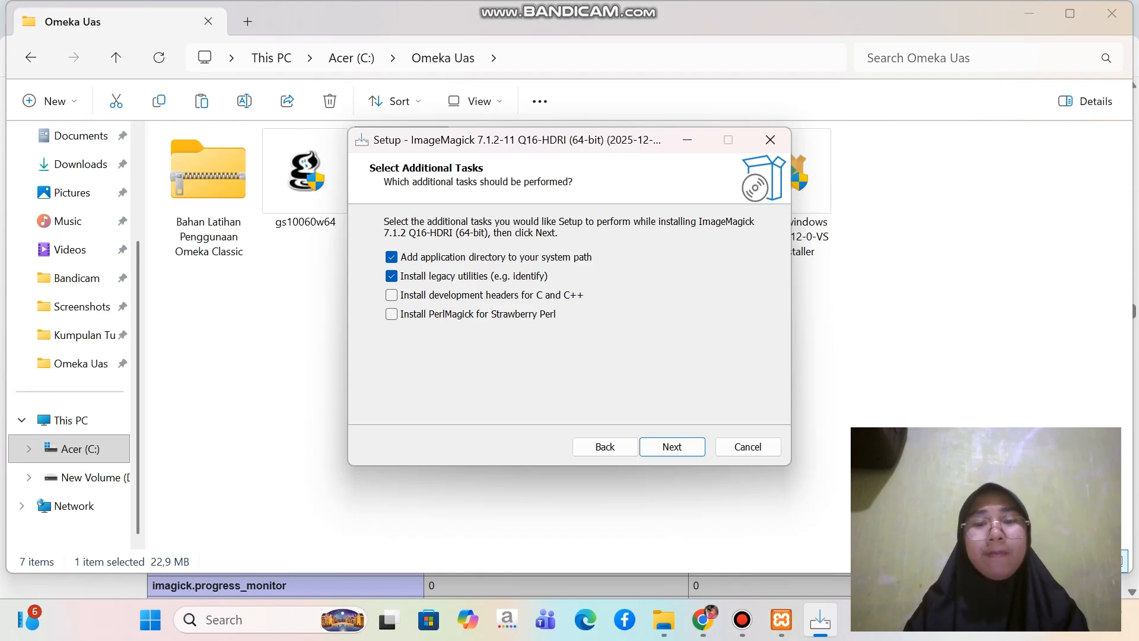
left_click(672, 446)
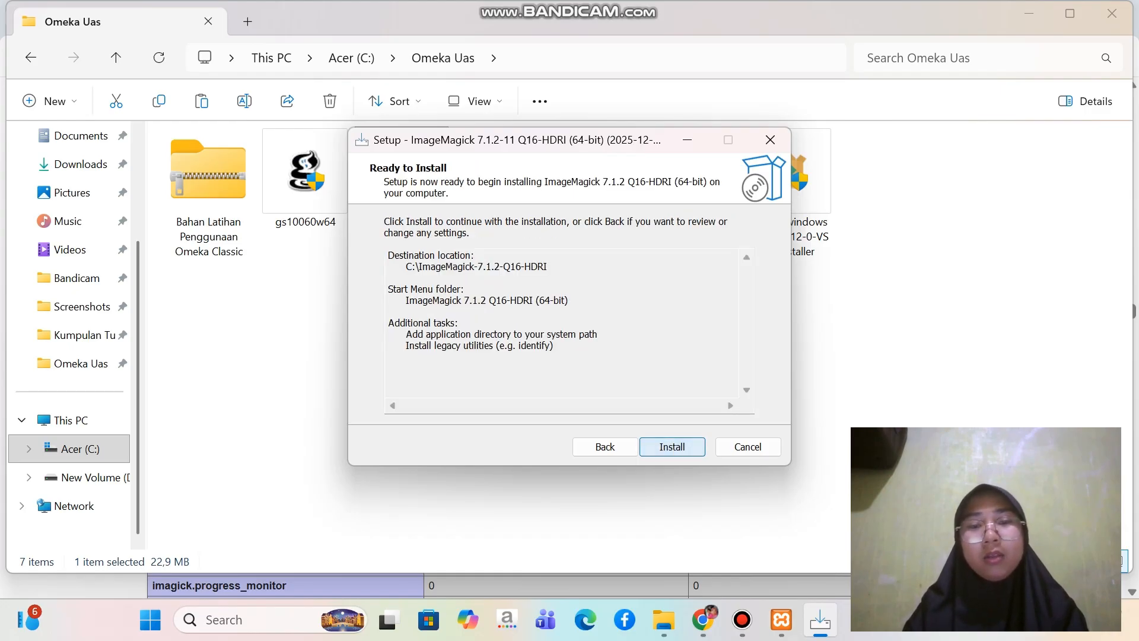
key("Return")
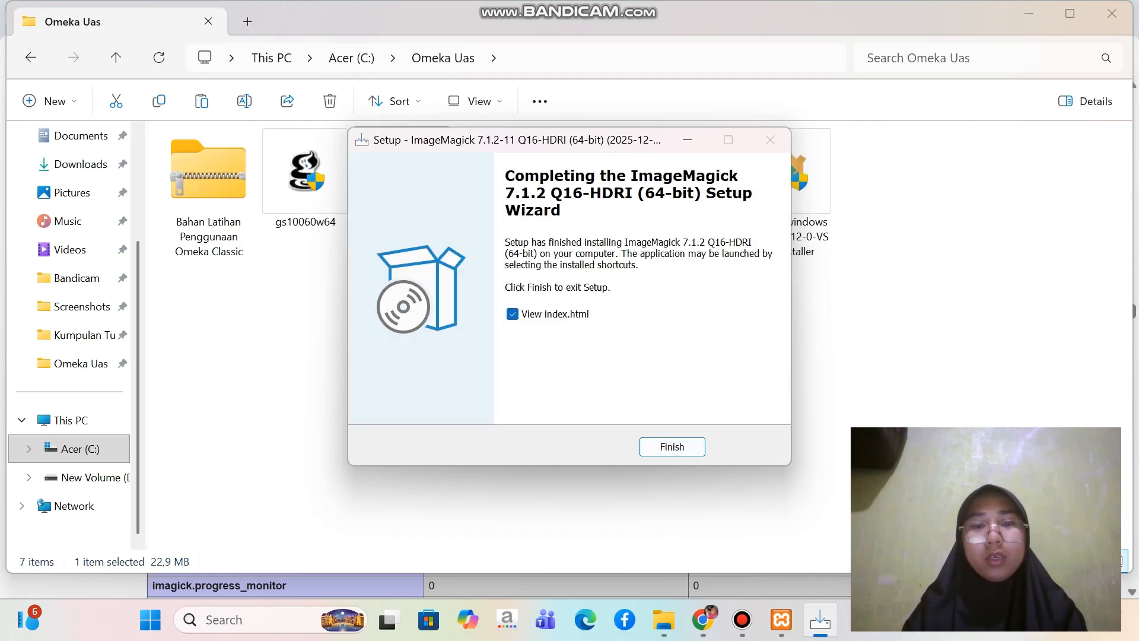
Finish the ImageMagick setup with the option to view index.html turned off
left_click(513, 314)
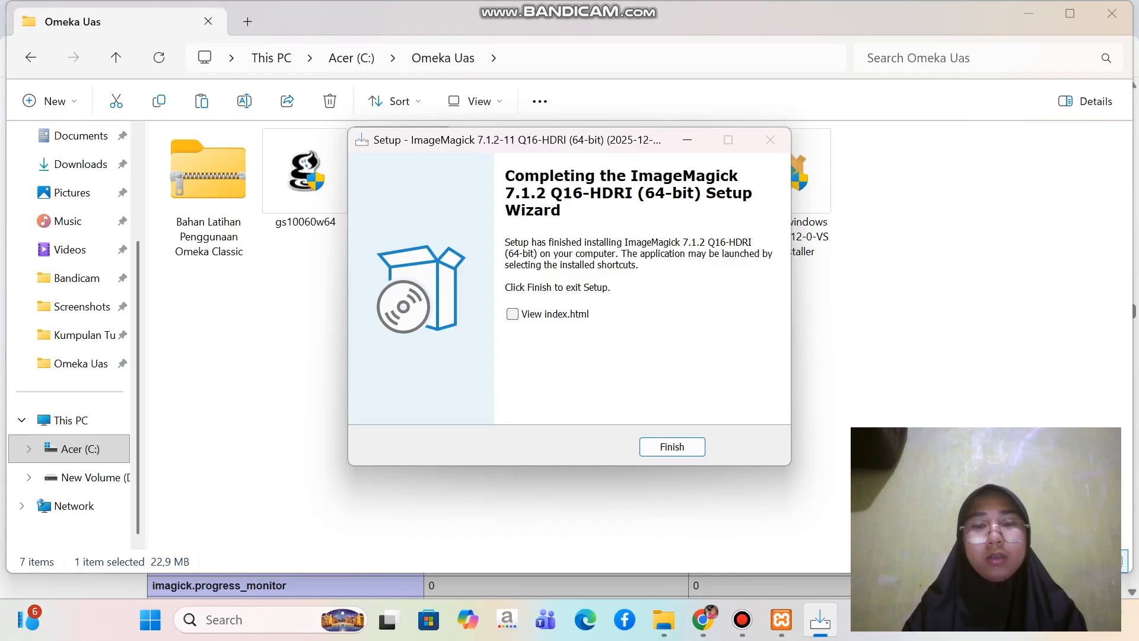
left_click(672, 447)
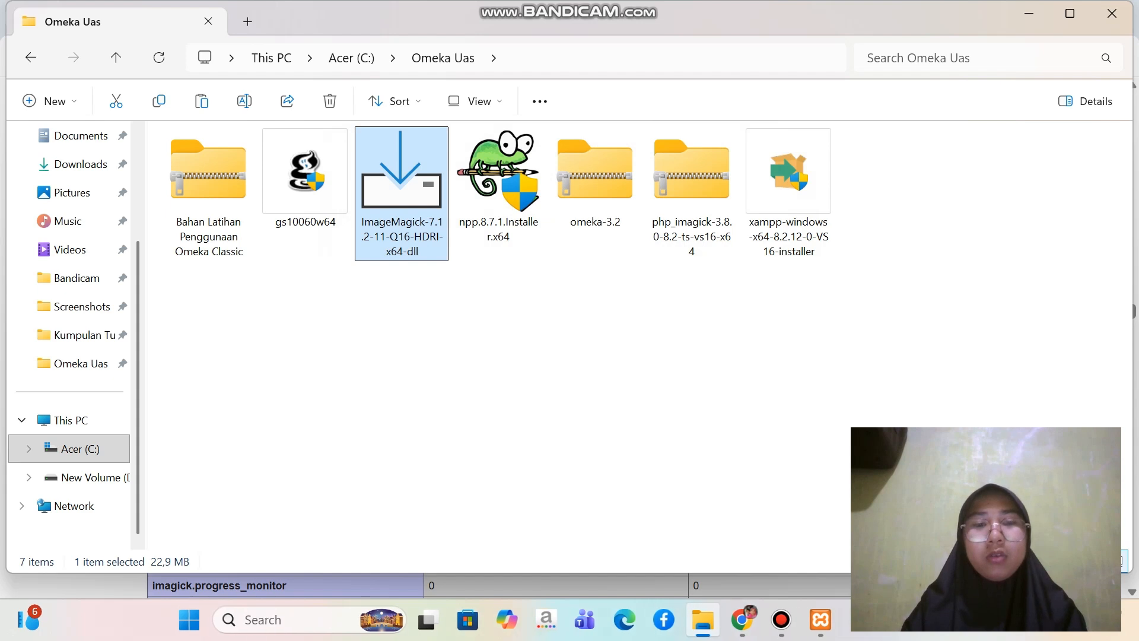
Launch the gs10060w64 installer, accept the license agreement, and install GPL Ghostscript in the default folder C:\Program Files\gs\gs10.06.0
double_click(320, 193)
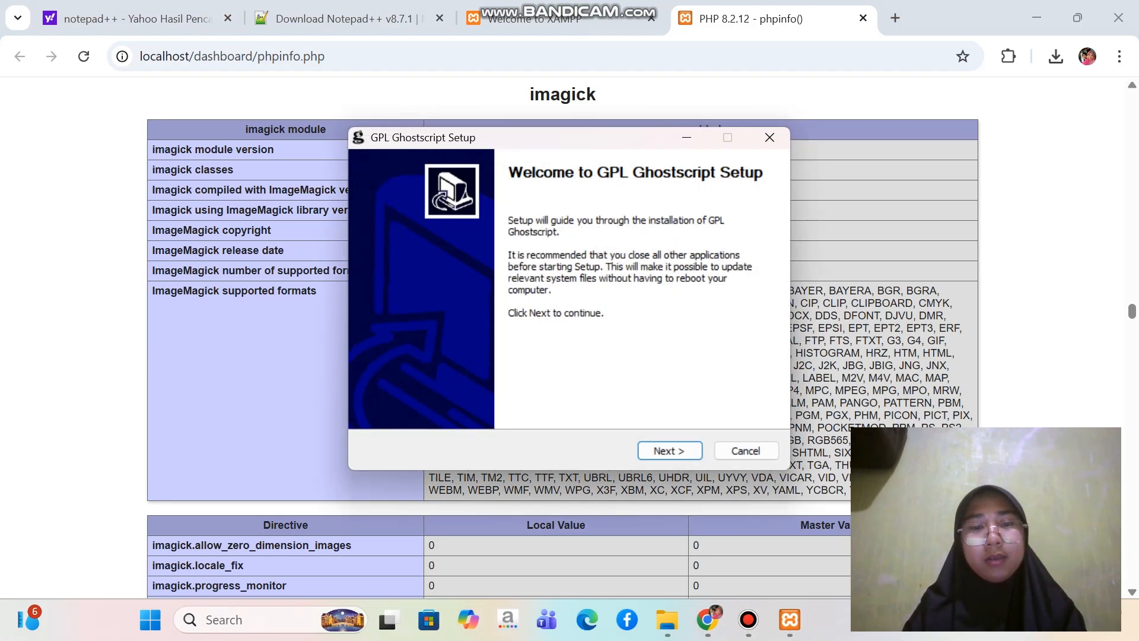
key("Return")
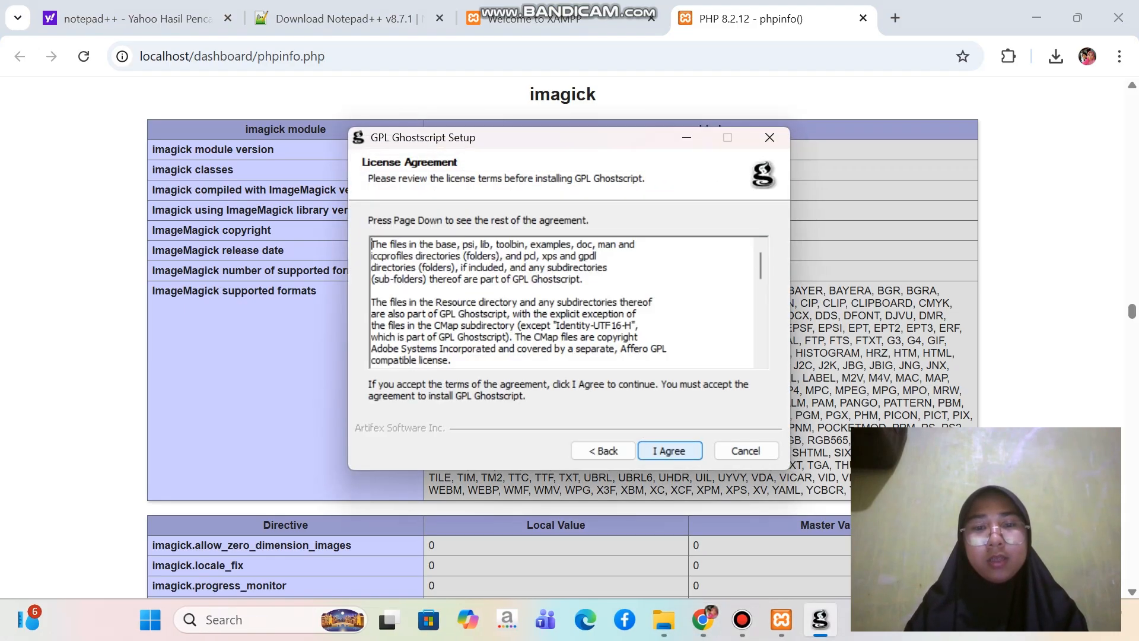
key("Return")
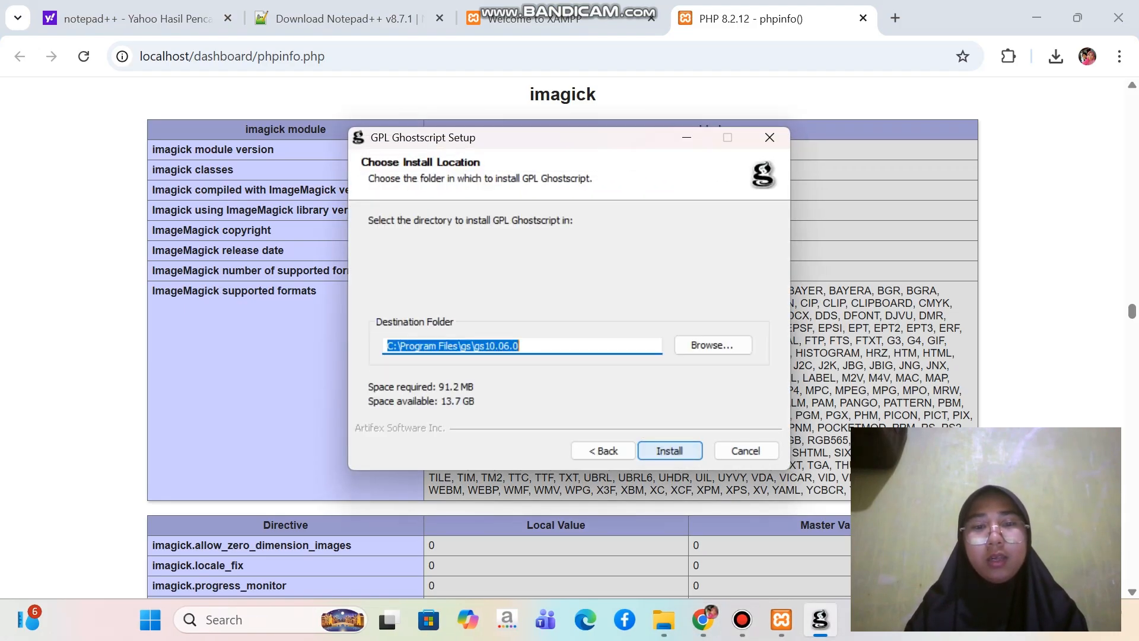
key("Return")
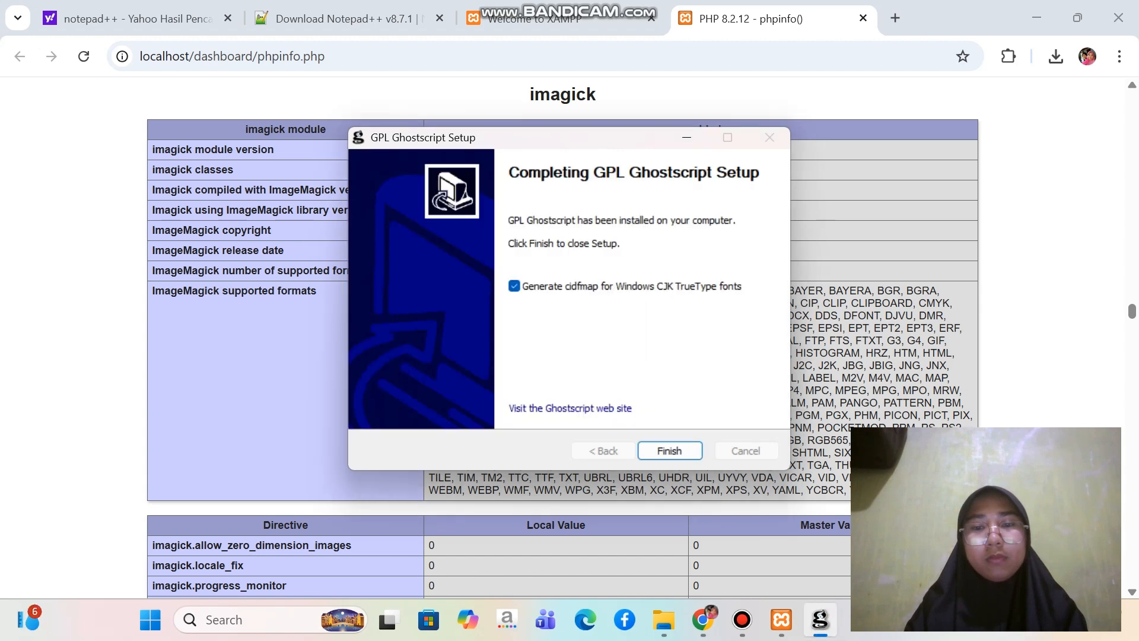
Turn off cidfmap generation for Windows CJK TrueType fonts and finish the GPL Ghostscript setup
left_click(514, 286)
left_click(669, 450)
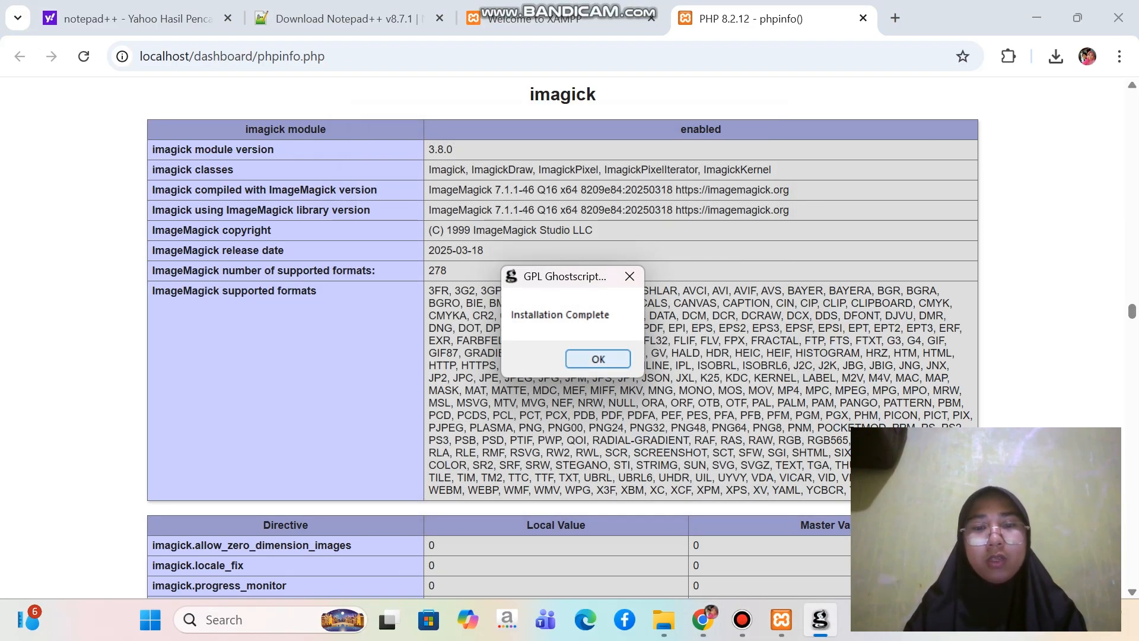
key("Return")
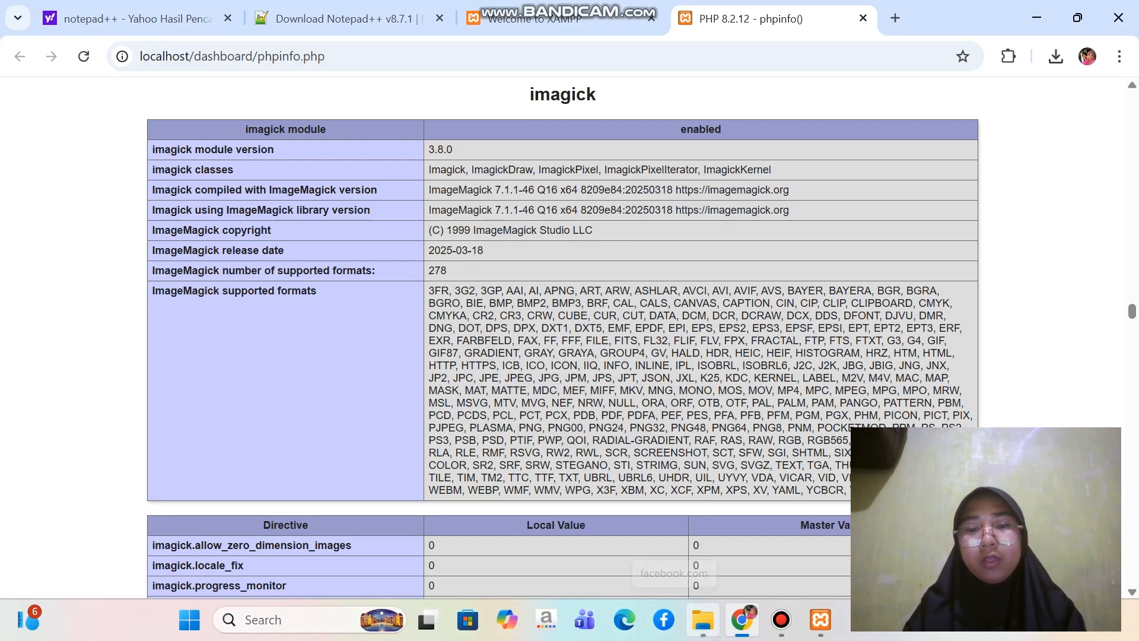
Open the omeka-3.2 archive from the Omeka Uas folder in WinRAR and dismiss the license purchase reminder
left_click(703, 620)
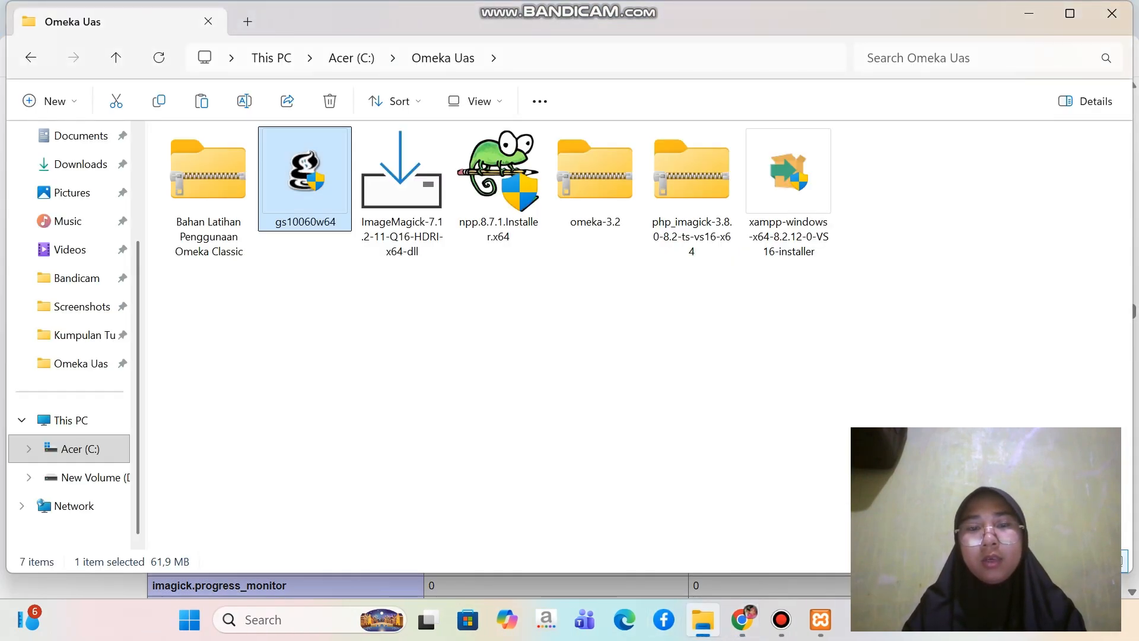
left_click(593, 380)
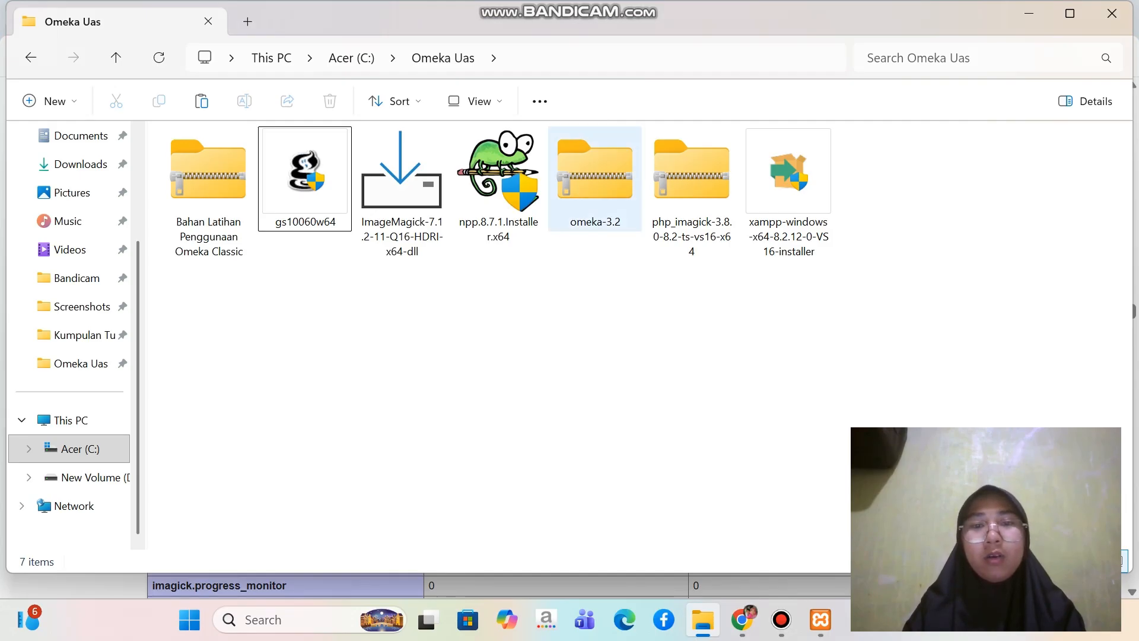
left_click(595, 178)
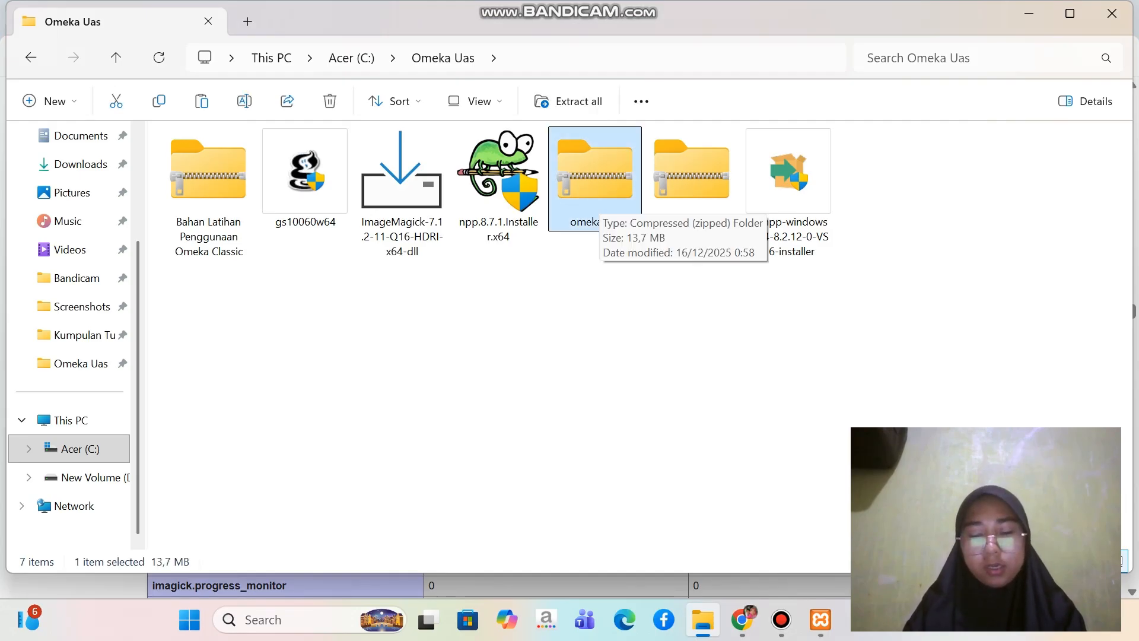
right_click(598, 205)
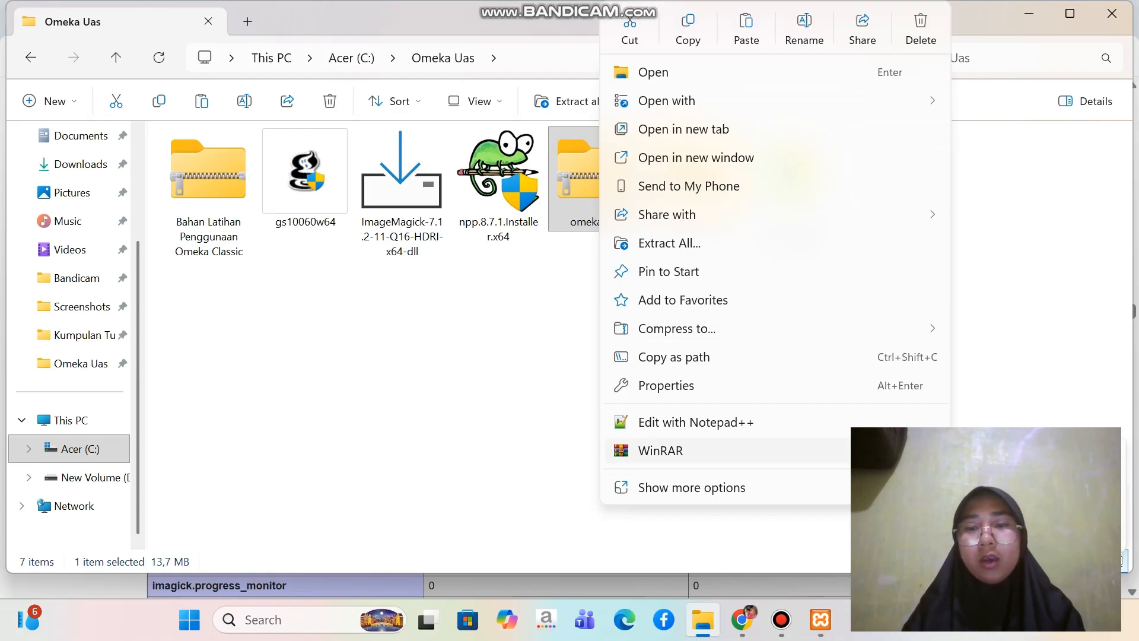
left_click(1009, 453)
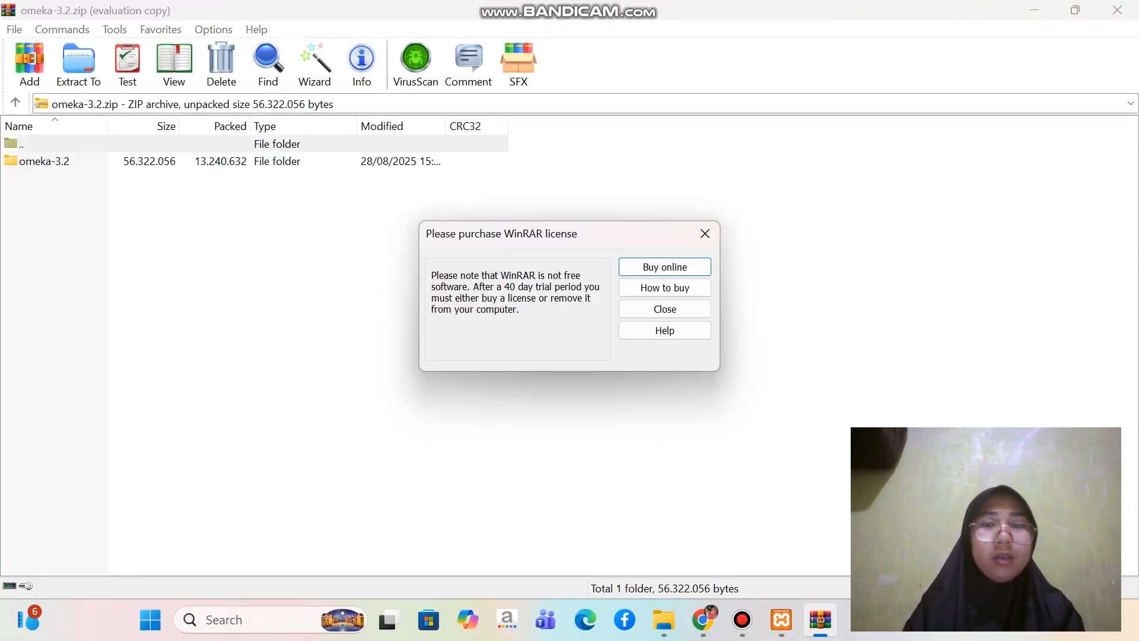
left_click(705, 234)
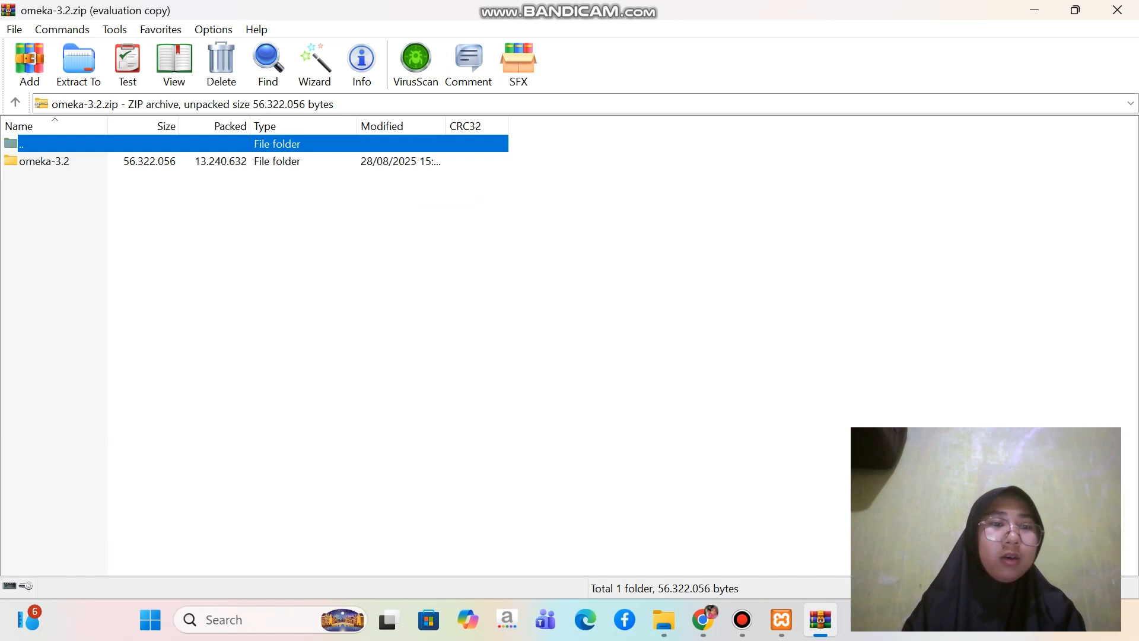
Extract the omeka-3.2 folder from the archive to C:\xampp\htdocs
left_click(44, 161)
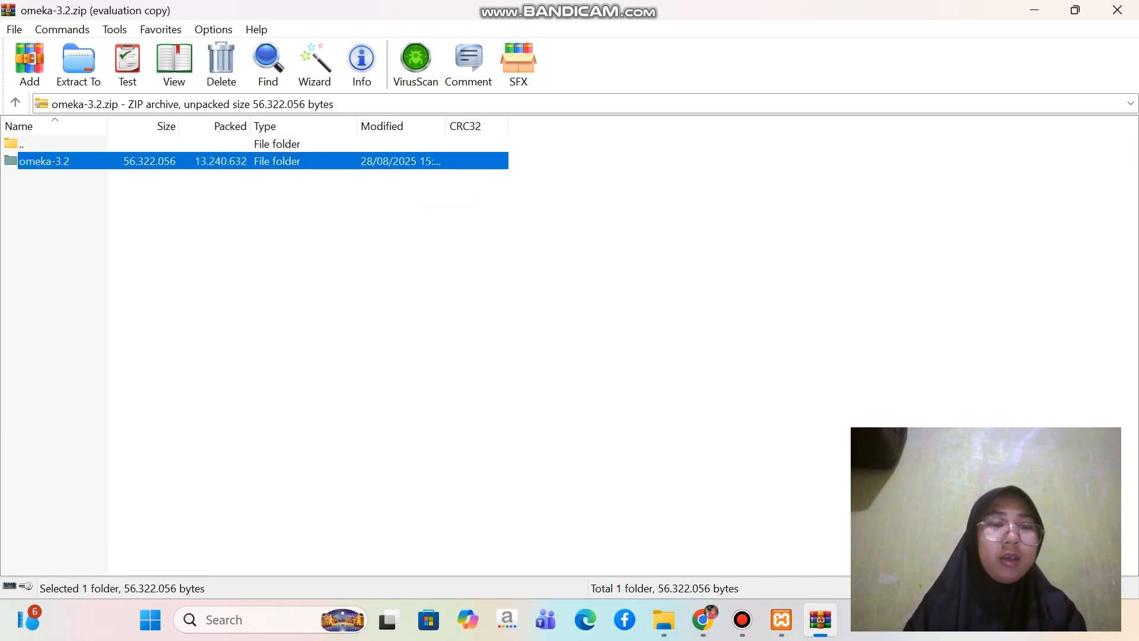
right_click(308, 161)
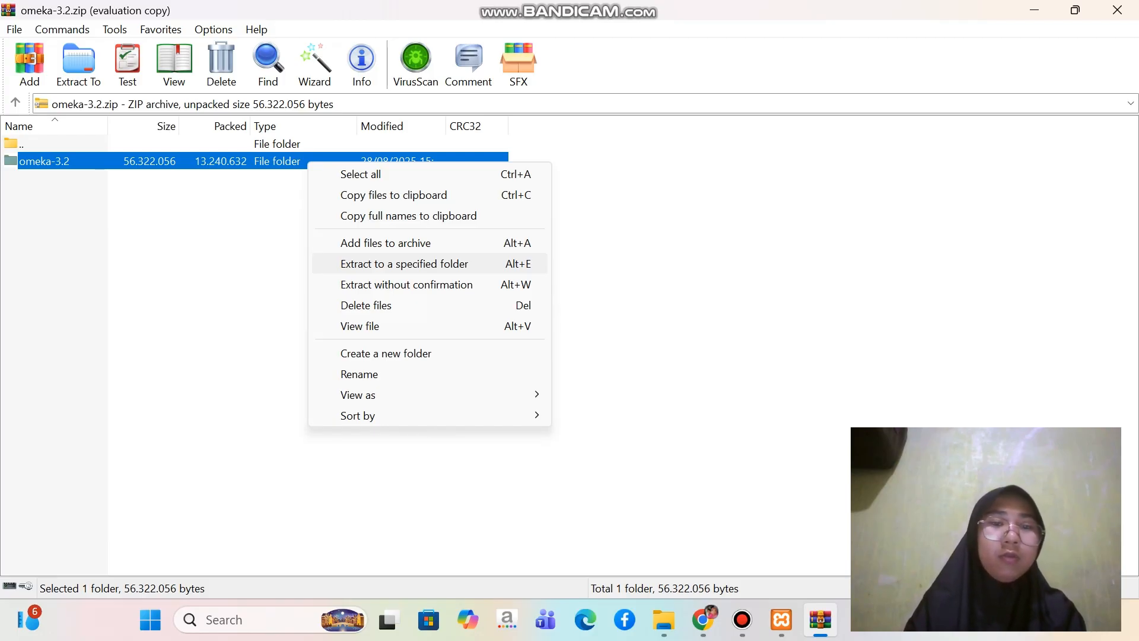
left_click(404, 264)
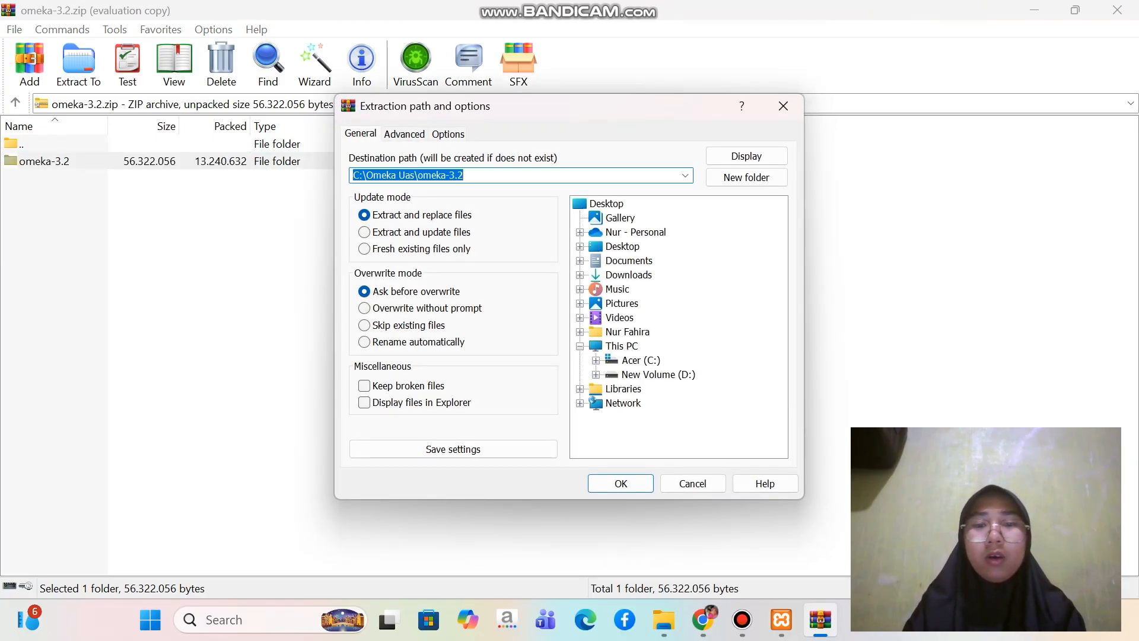
left_click(596, 360)
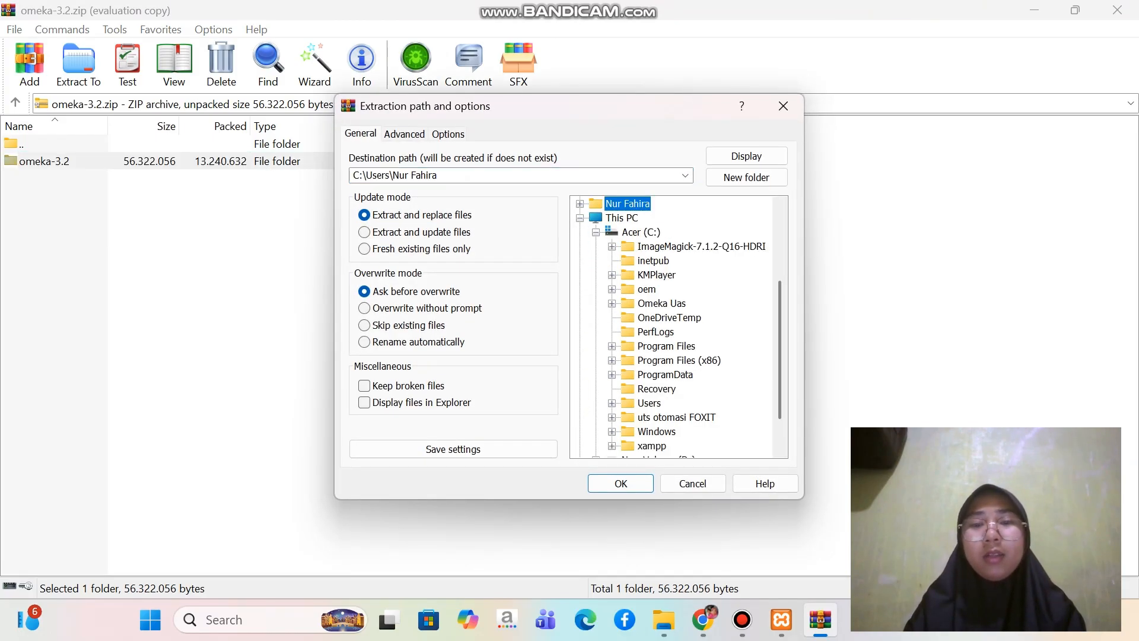
scroll(678, 326, "down", 1)
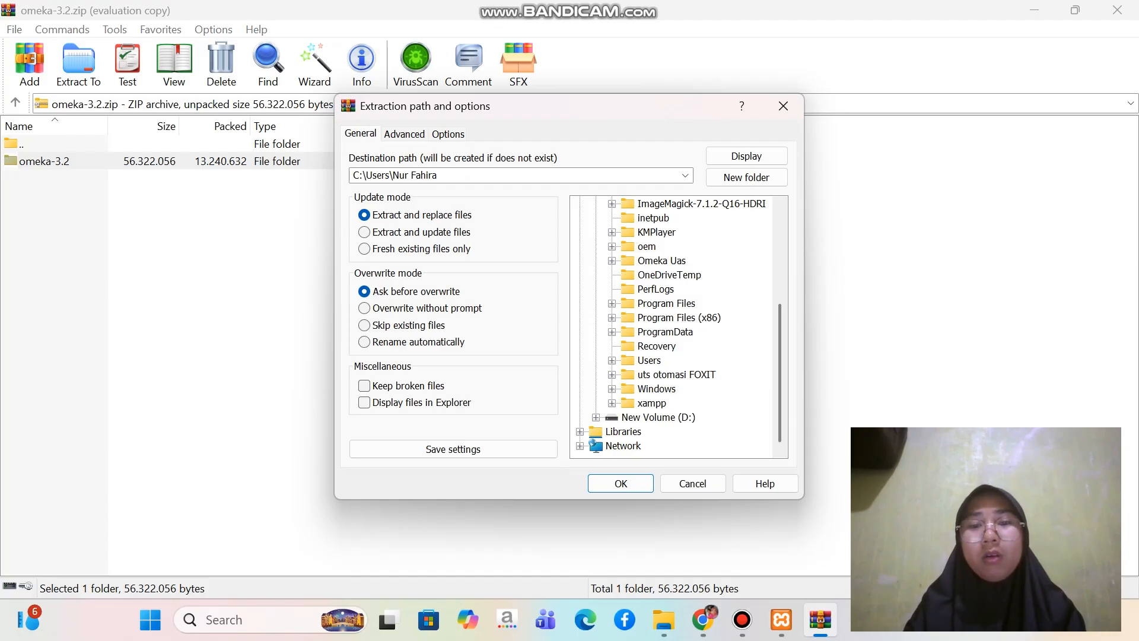
left_click(612, 404)
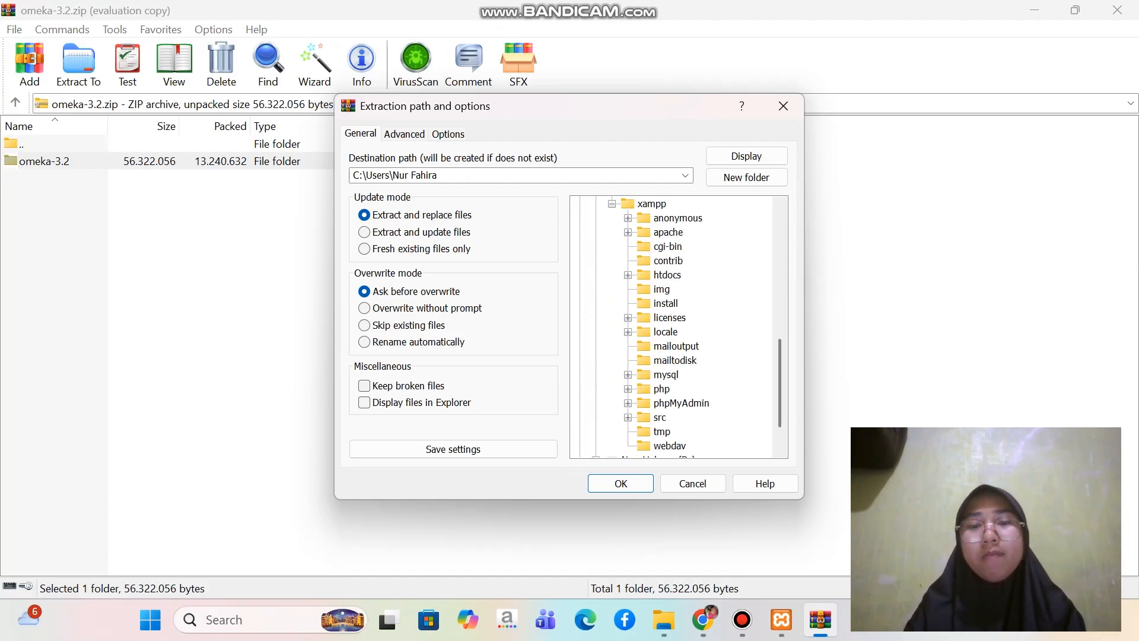
left_click(667, 274)
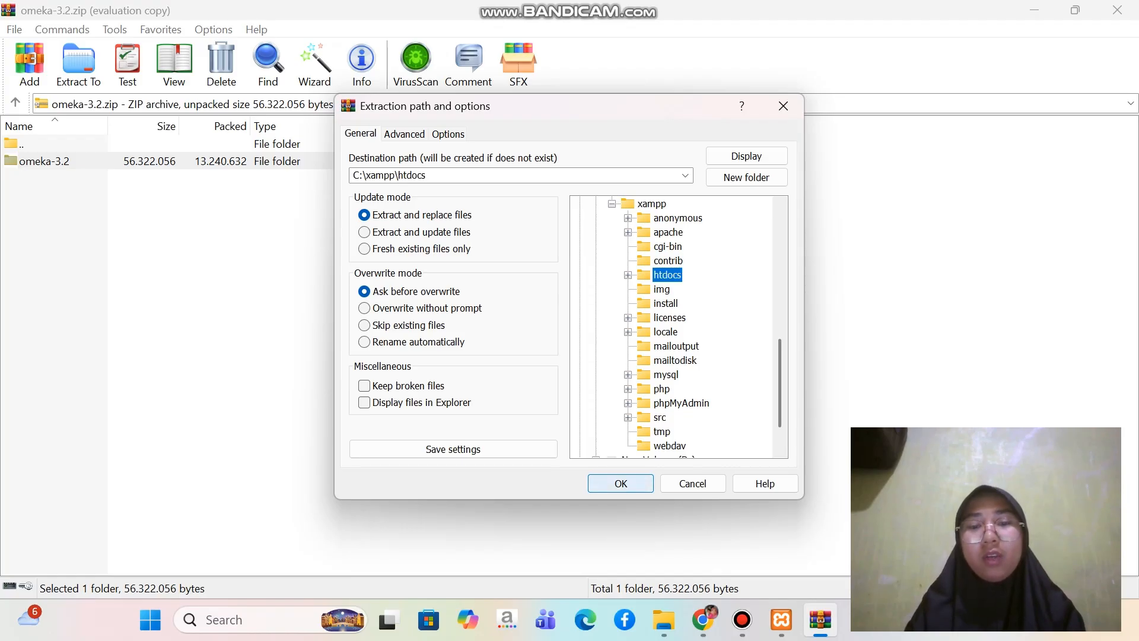
left_click(621, 483)
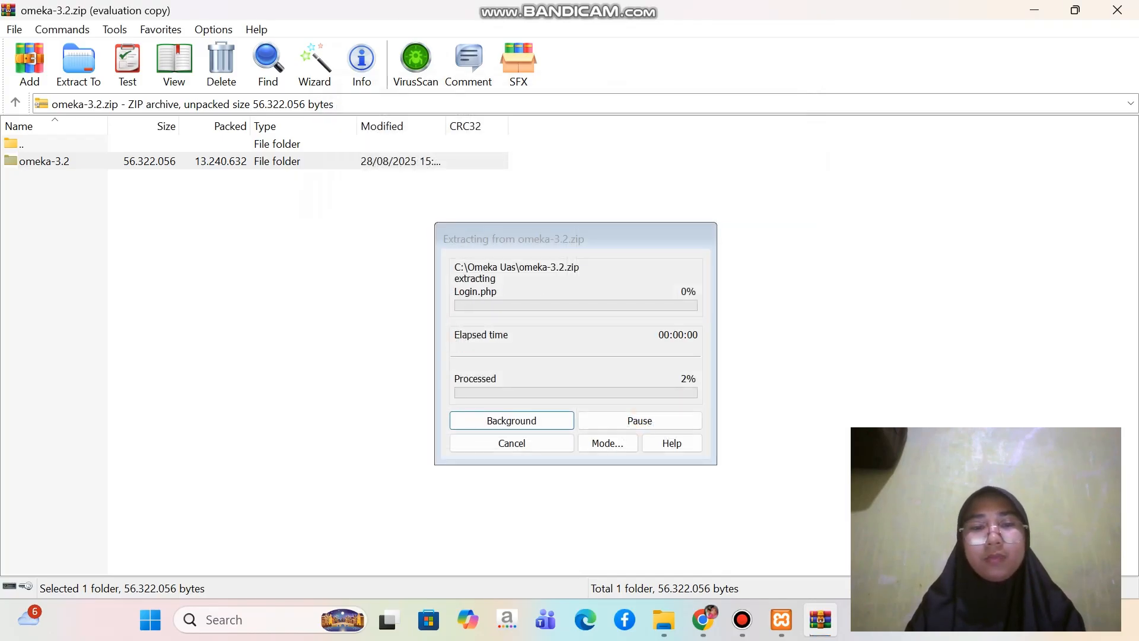
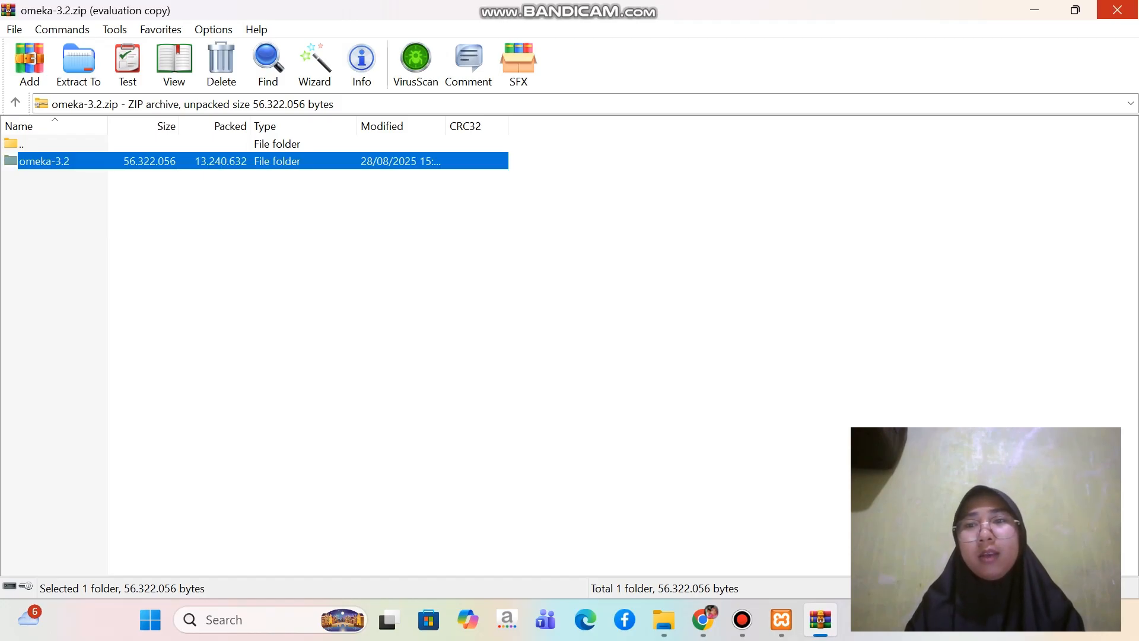
Close the omeka-3.2 archive in WinRAR and open the C:\xampp\htdocs folder in File Explorer
left_click(1116, 10)
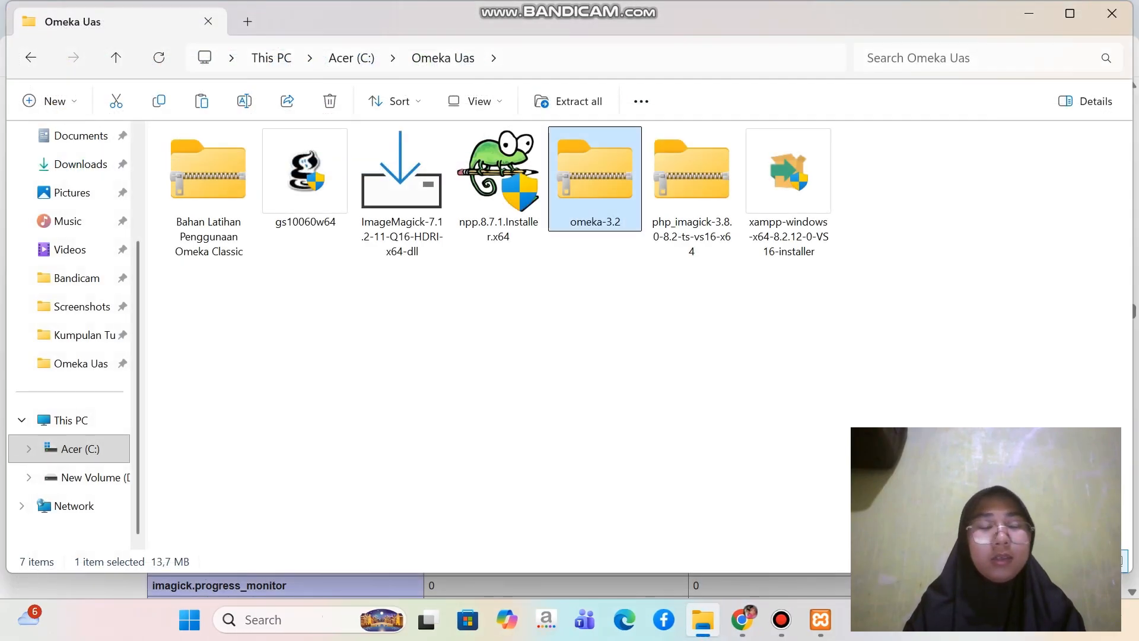
left_click(80, 449)
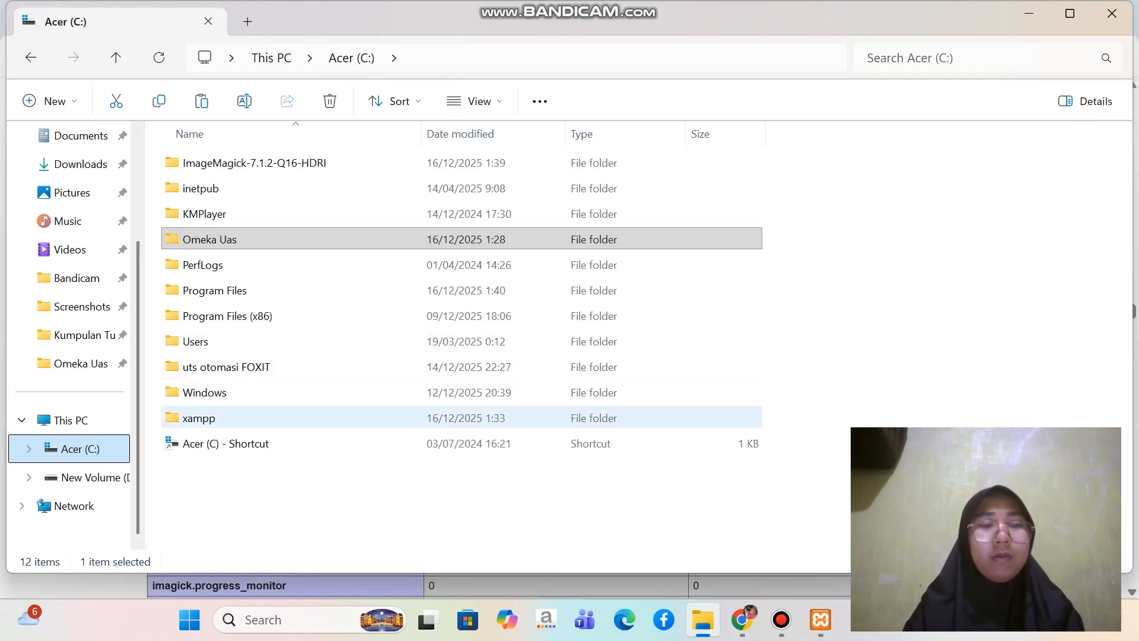
double_click(199, 418)
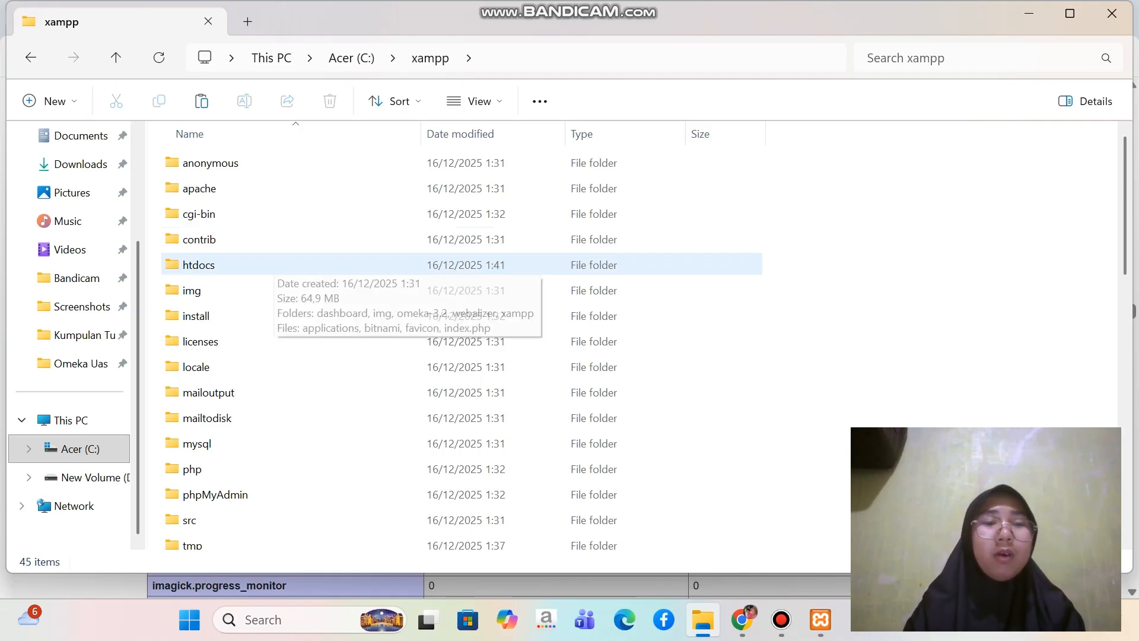
double_click(261, 265)
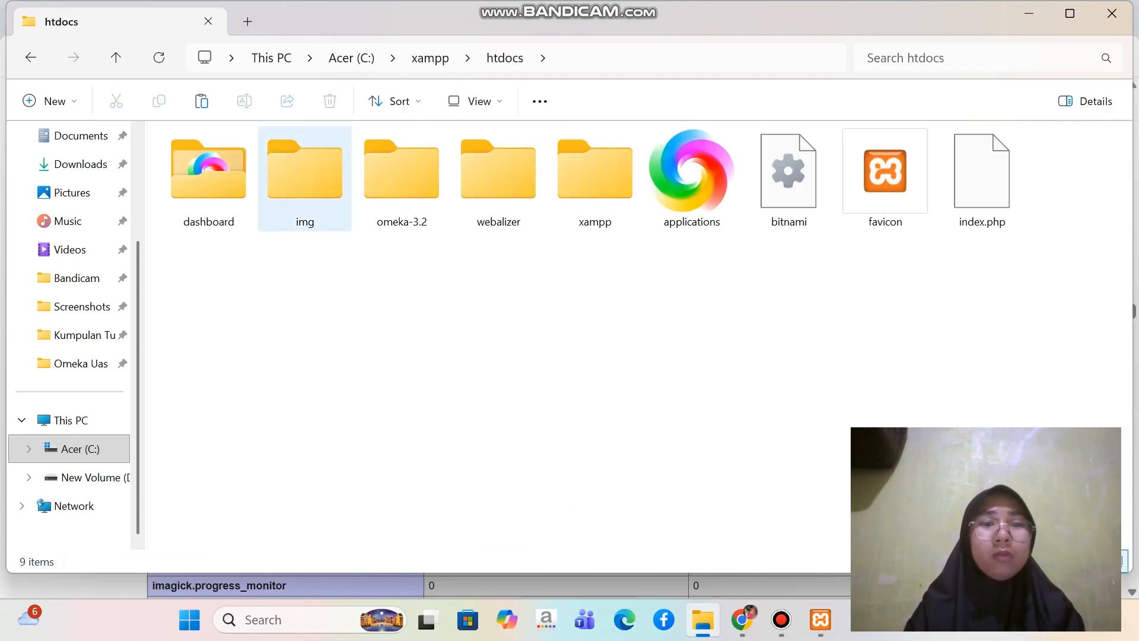
Rename the omeka-3.2 folder in htdocs as omeka
left_click(401, 179)
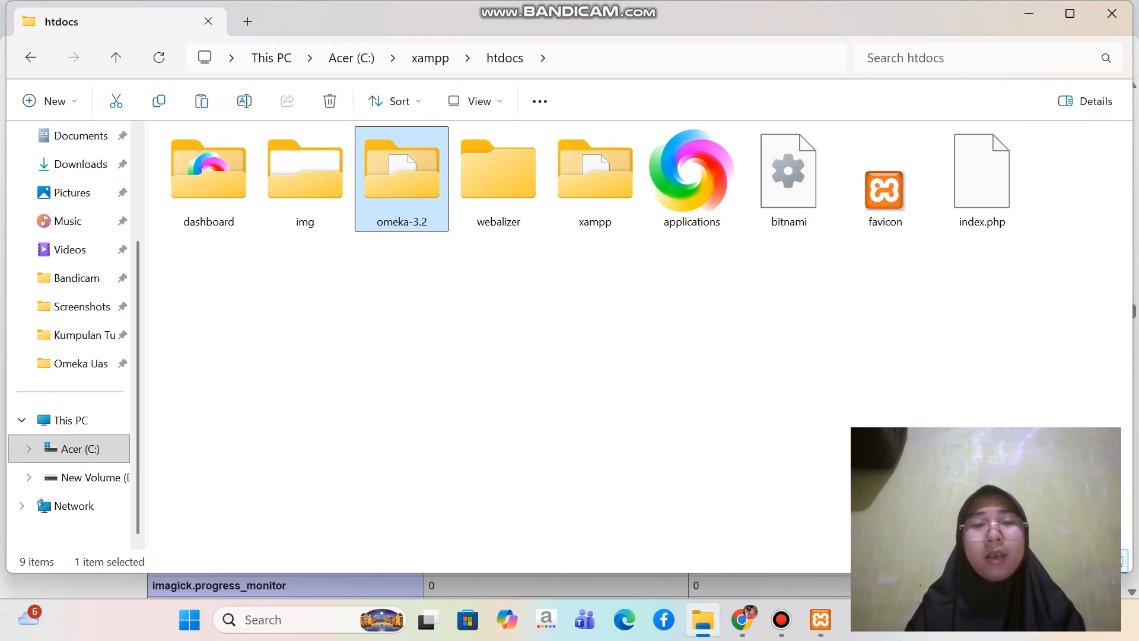
key("F2")
key("End")
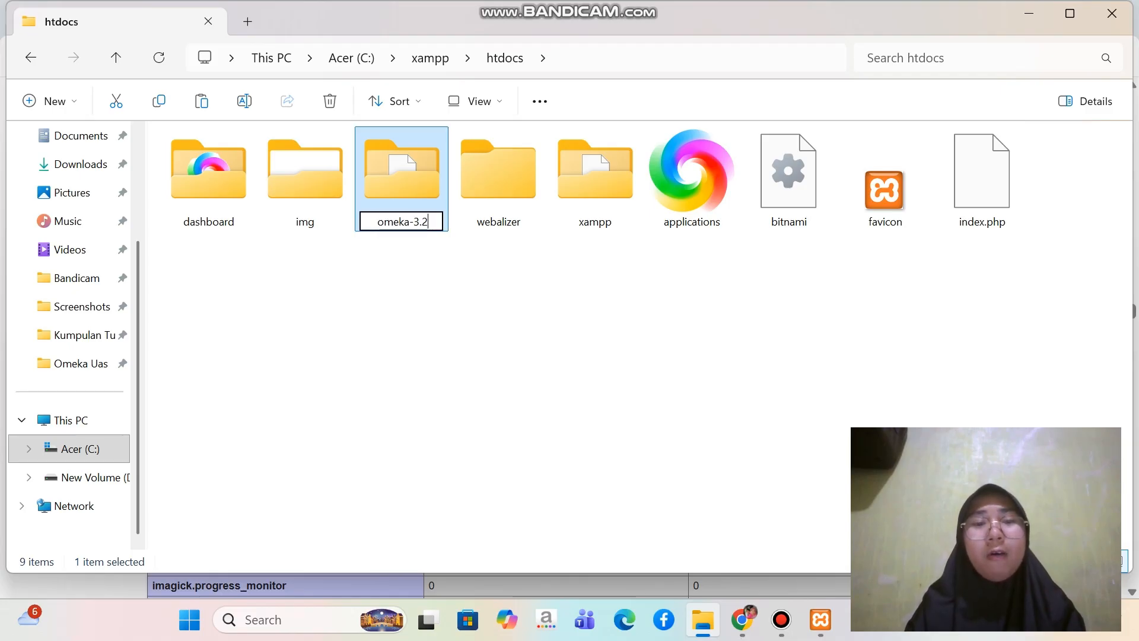
key("shift+Left")
key("shift+Left")
key("shift+Left")
key("shift+Left")
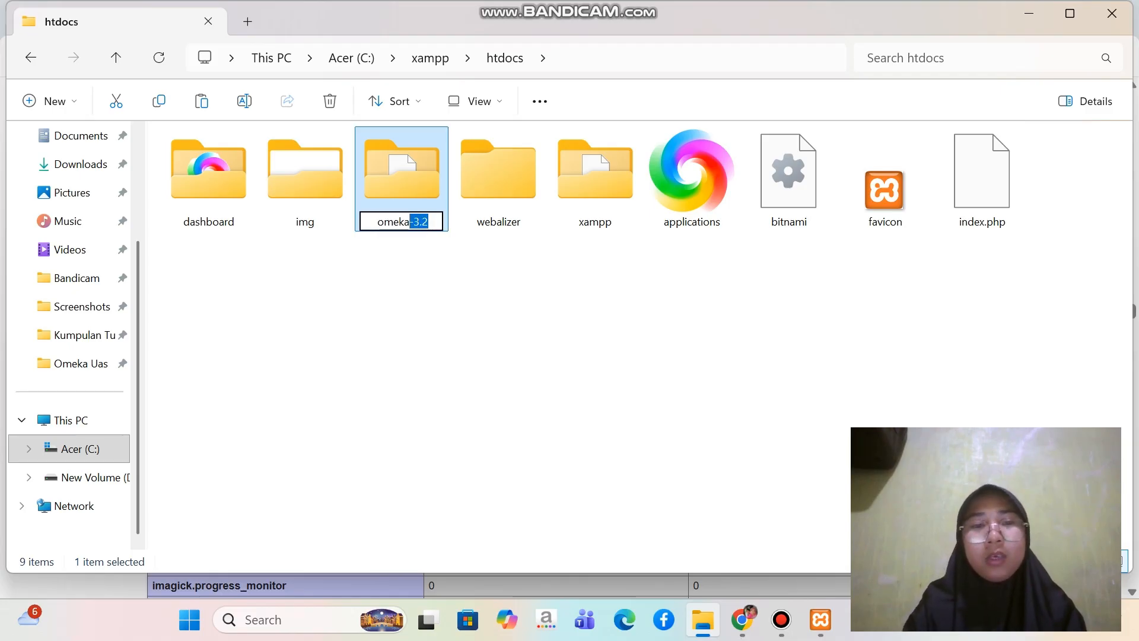
key("BackSpace")
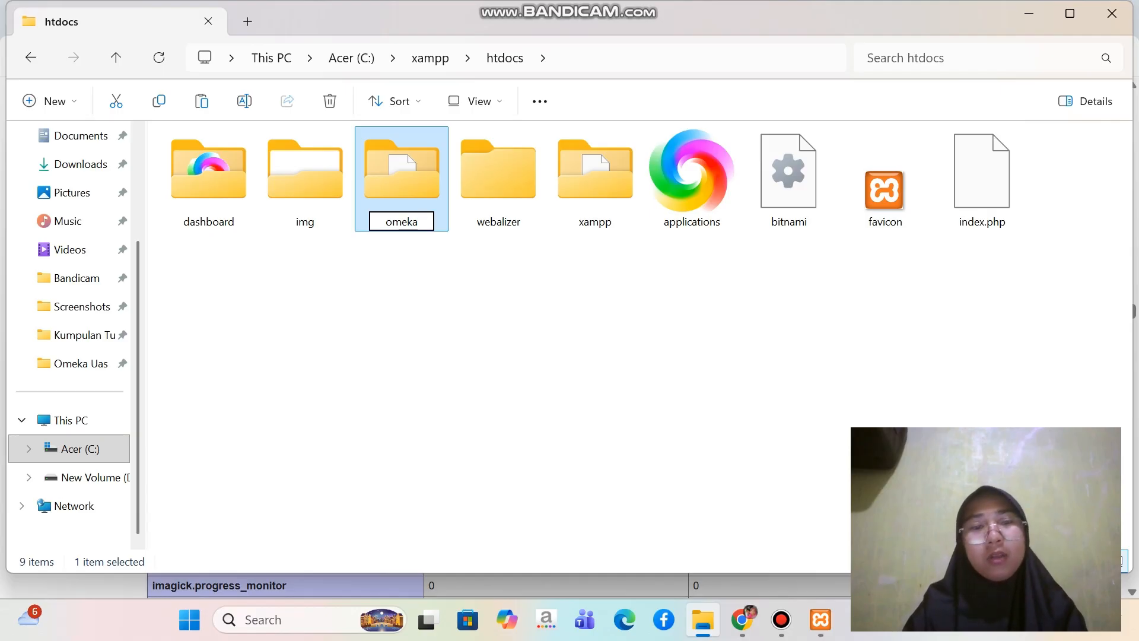
key("Return")
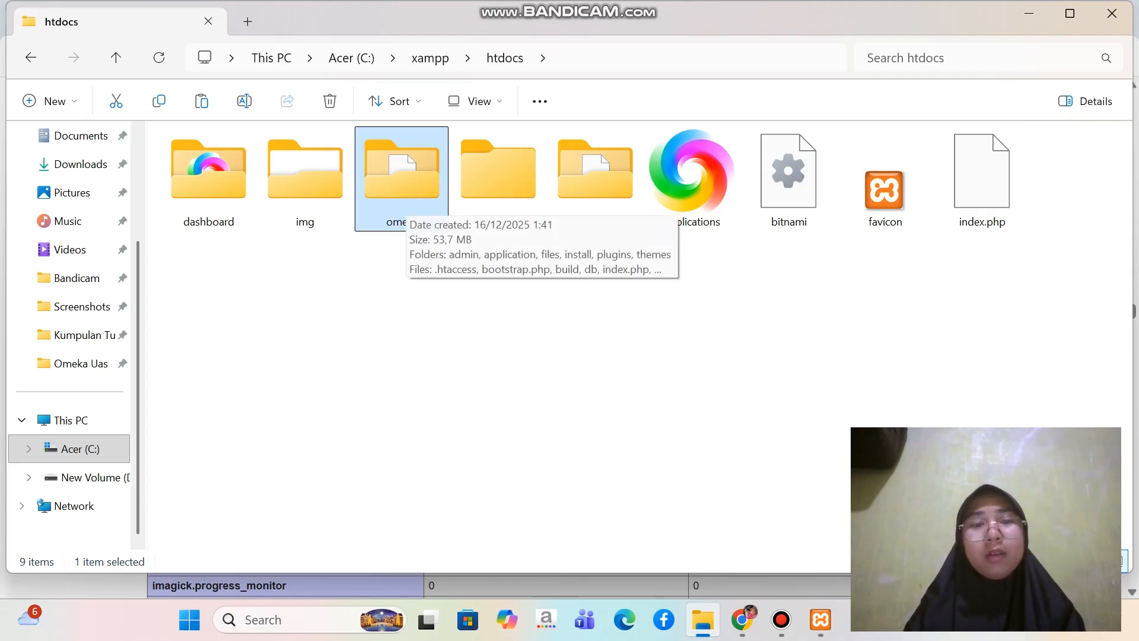
Open ExternalImageMagick.php from omeka\application\libraries\Omeka\File\Derivative\Strategy for editing in Notepad++
double_click(402, 178)
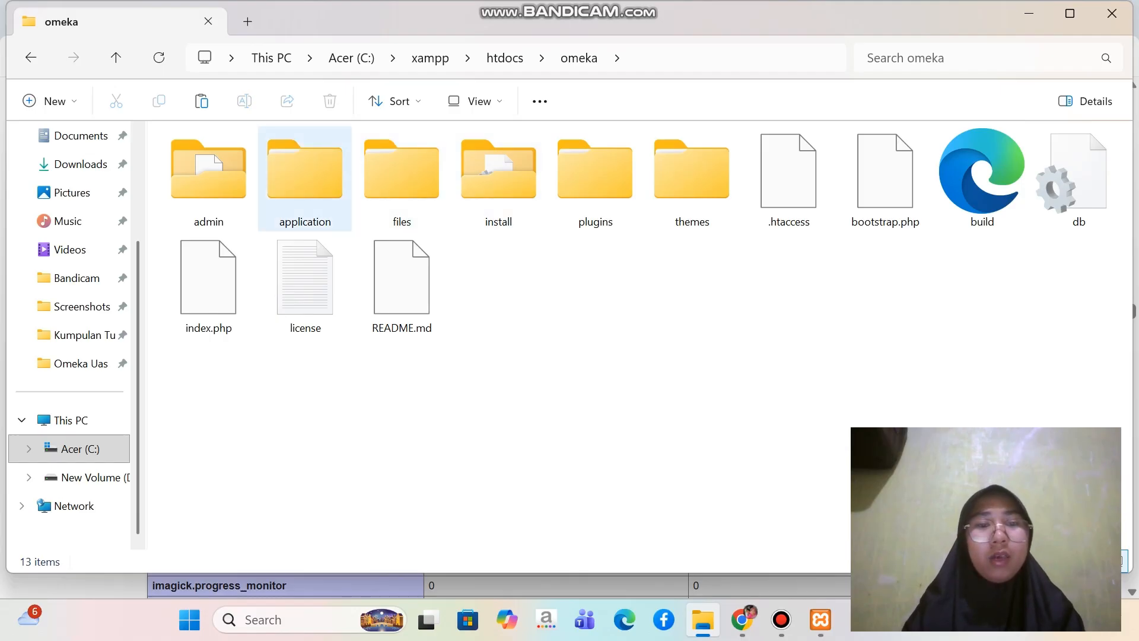
double_click(305, 178)
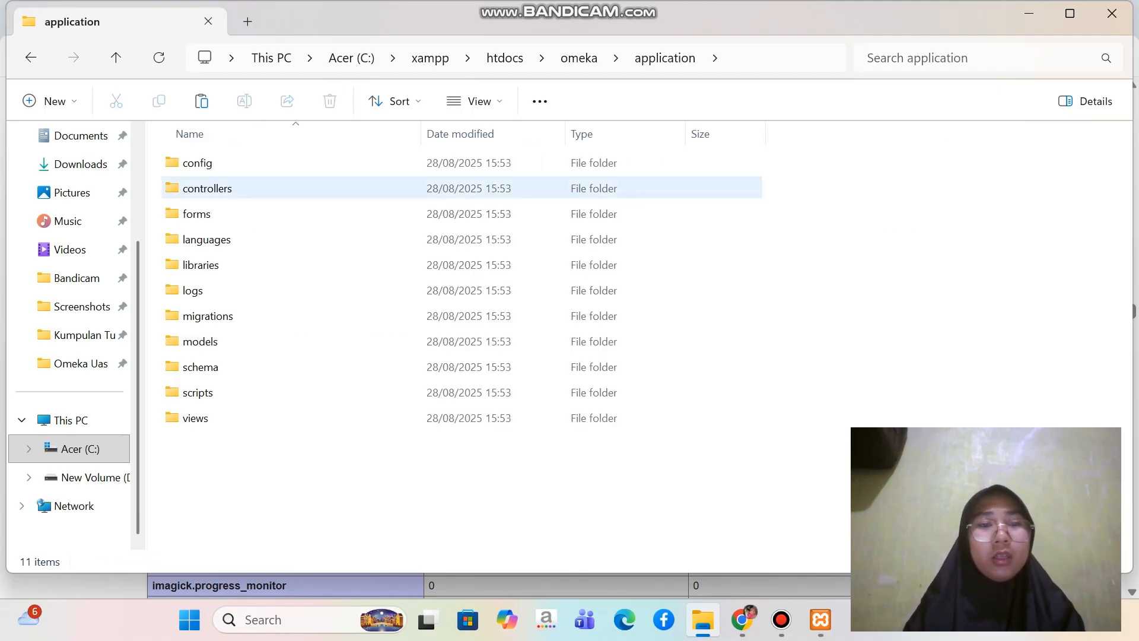
double_click(238, 264)
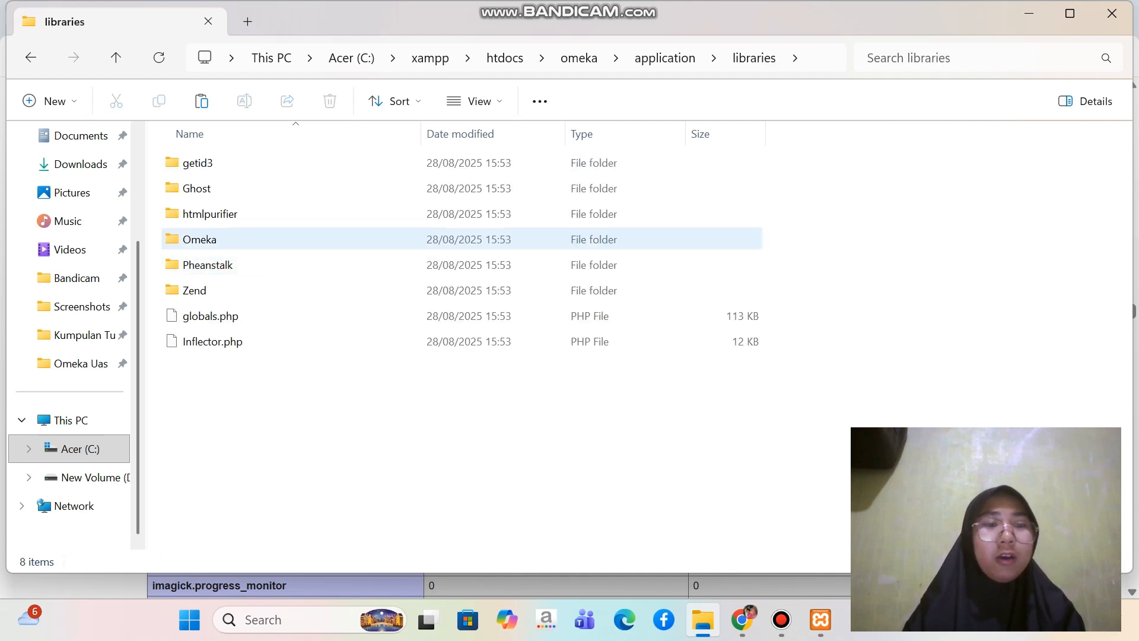
double_click(201, 239)
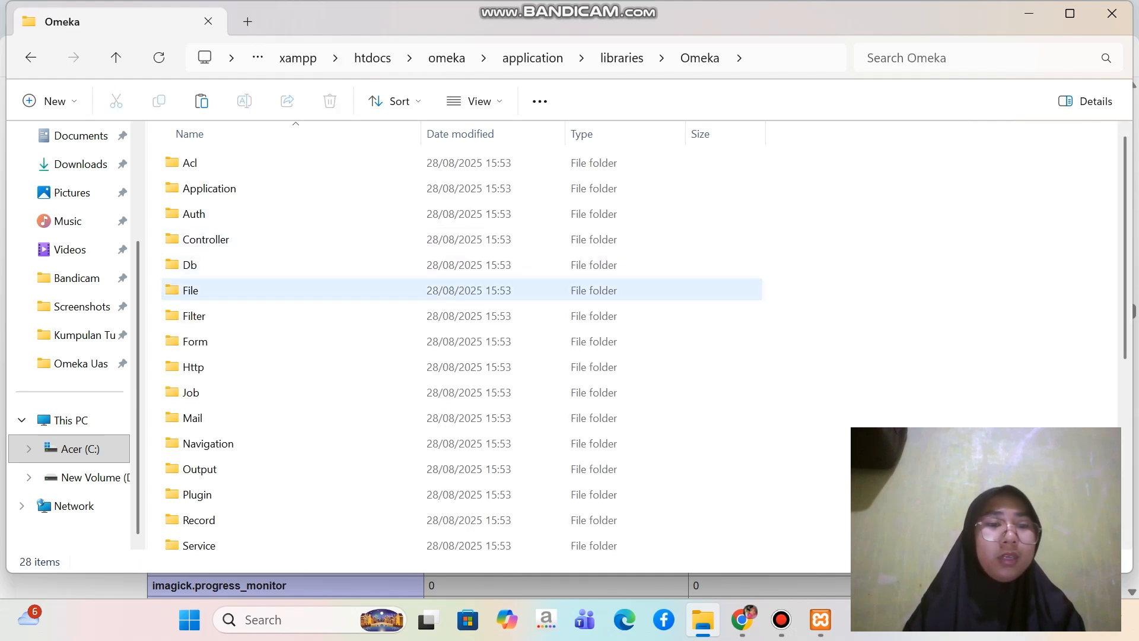
double_click(191, 290)
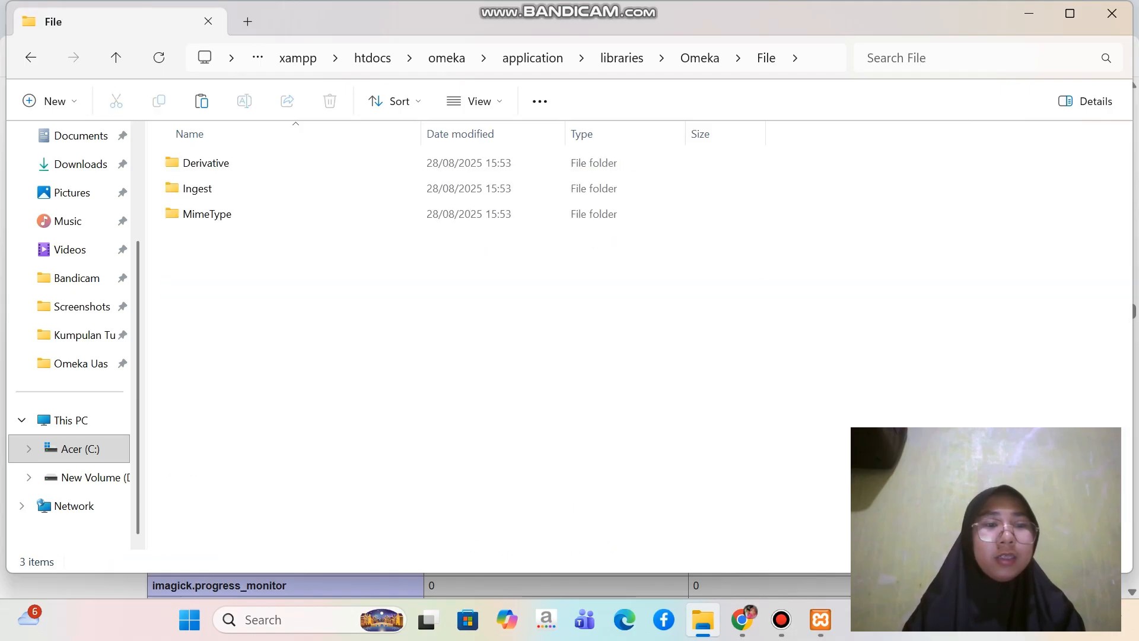
double_click(205, 162)
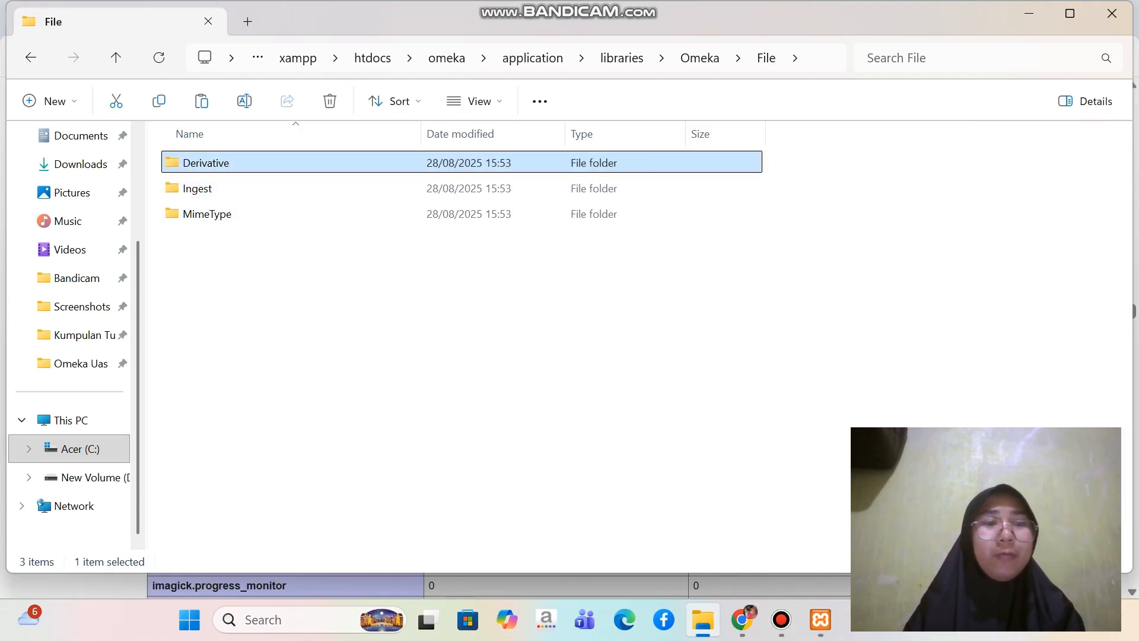
double_click(202, 162)
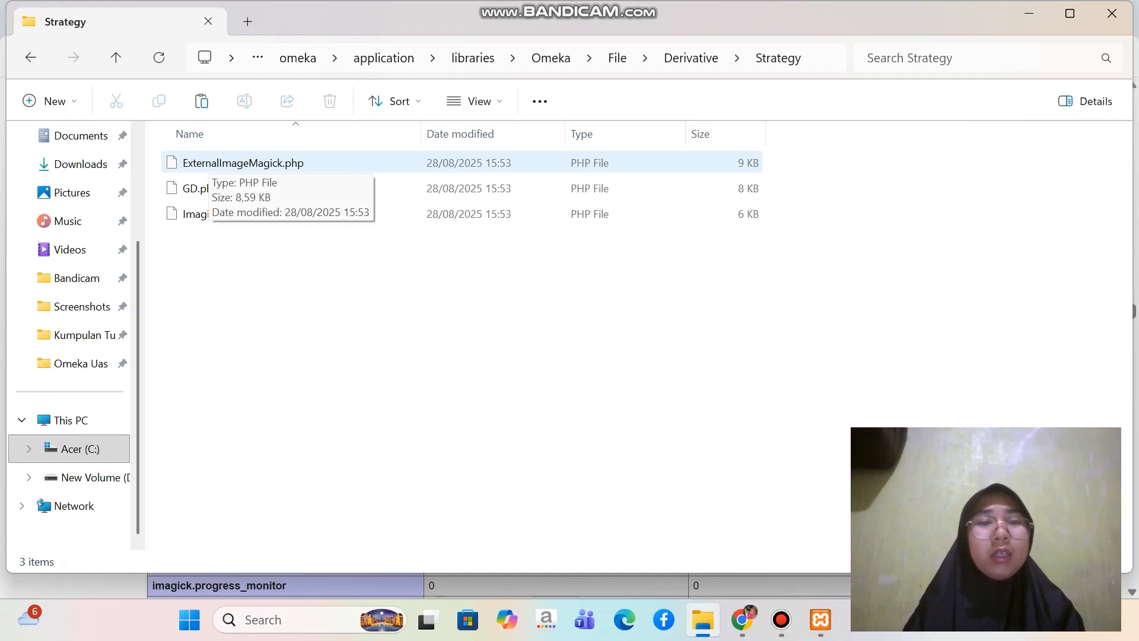
left_click(209, 162)
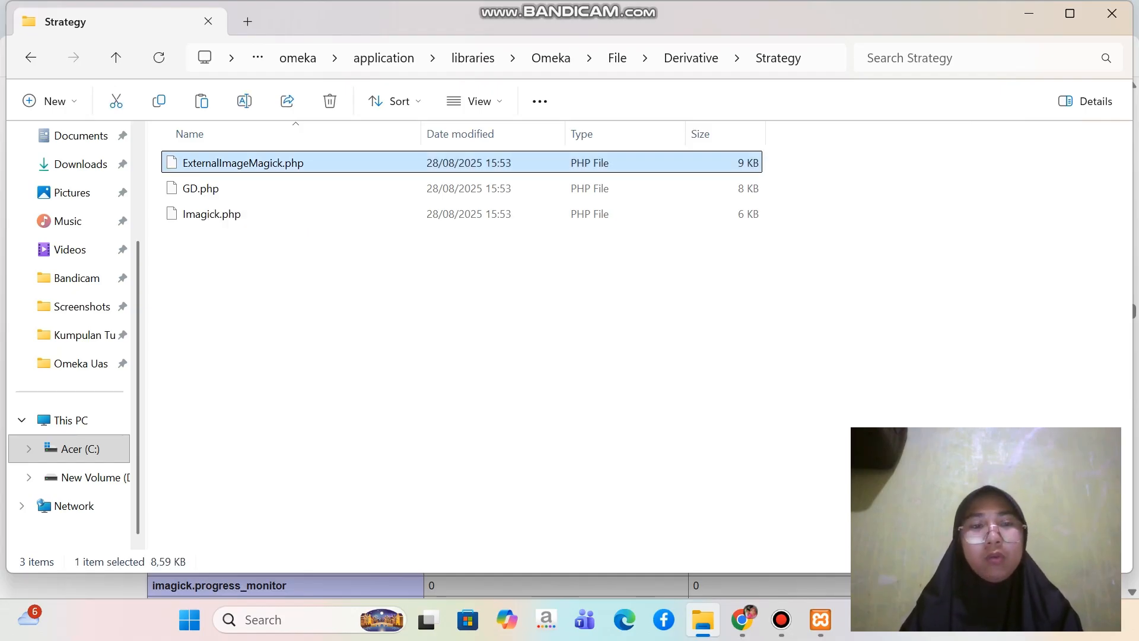
right_click(300, 162)
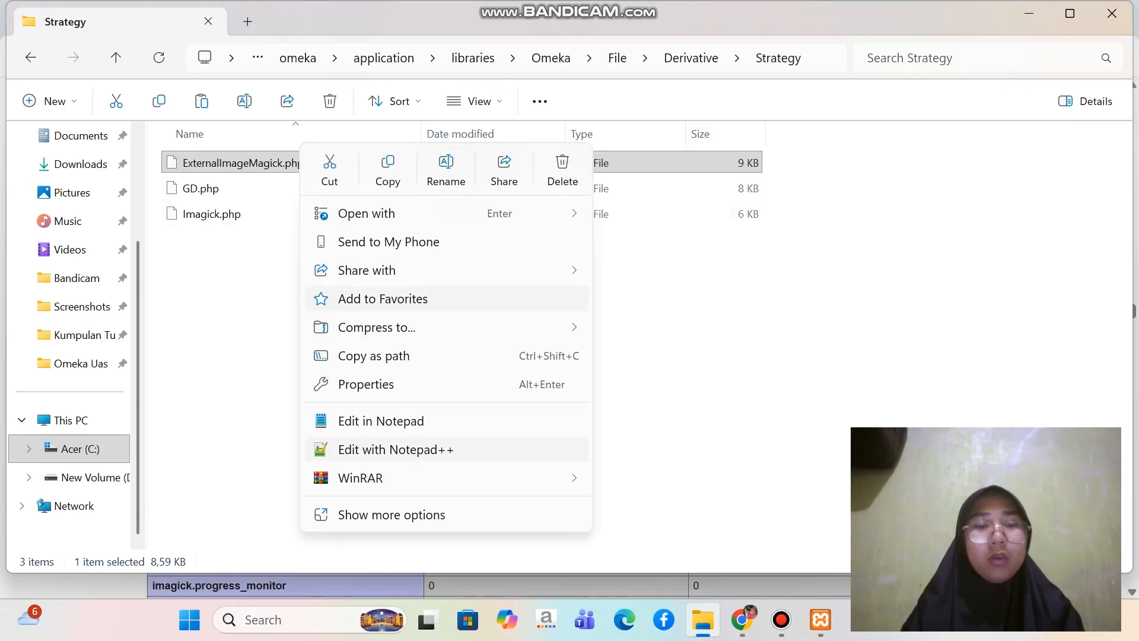
left_click(396, 450)
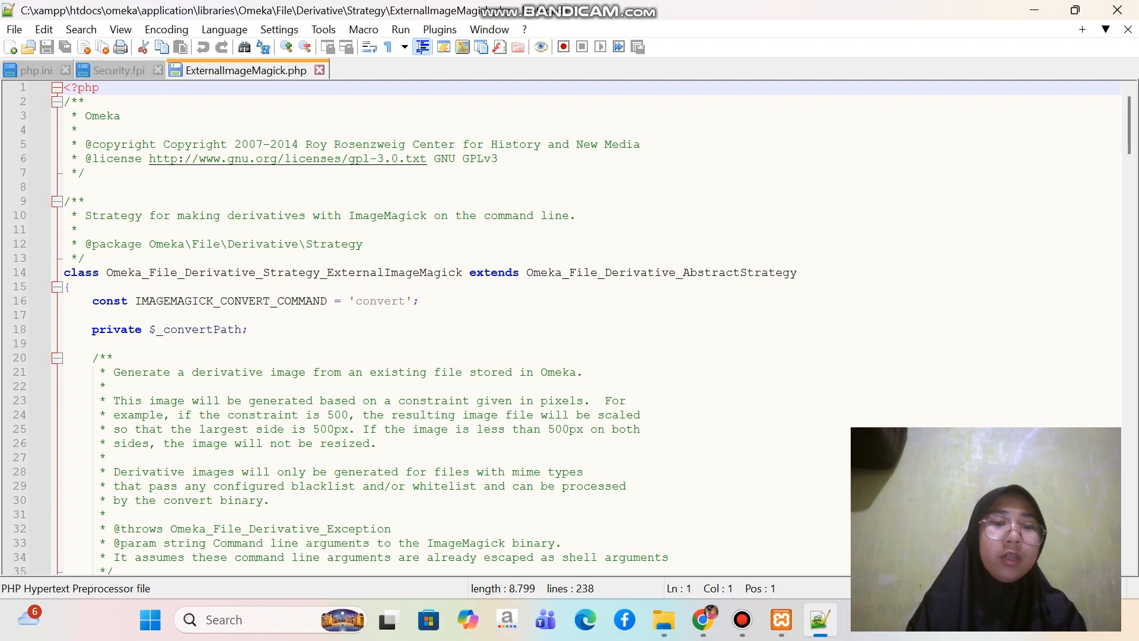
Set the IMAGEMAGICK_CONVERT_COMMAND constant on line 16 to 'magick.exe'
left_click(406, 301)
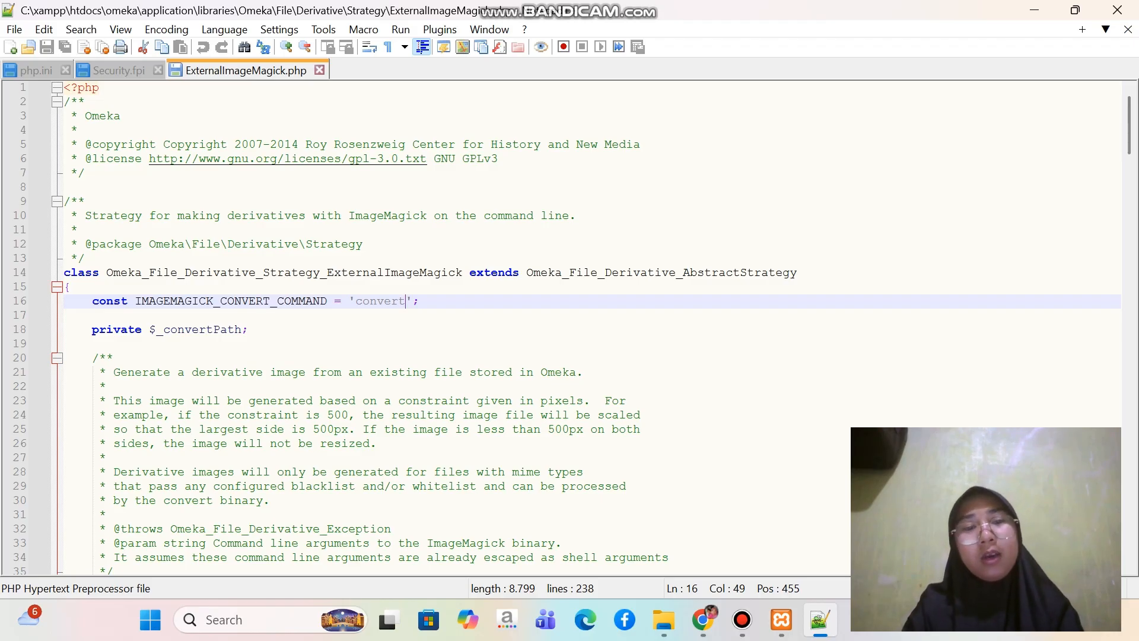
key("BackSpace")
key("BackSpace")
key("BackSpace")
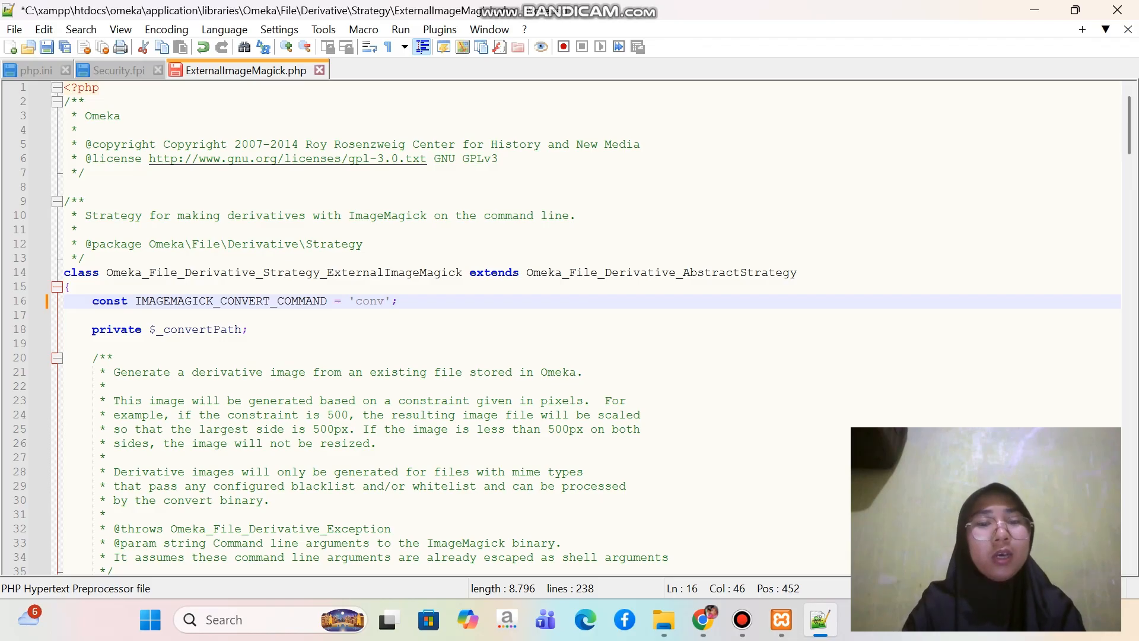
key("BackSpace")
key("BackSpace")
key("BackSpace")
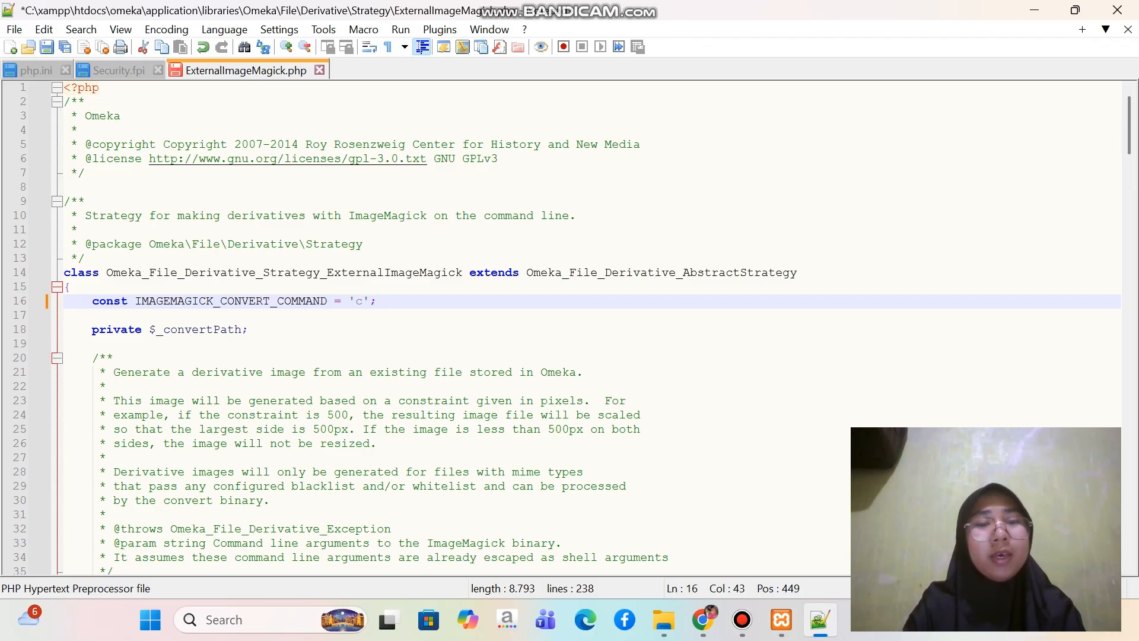
key("BackSpace")
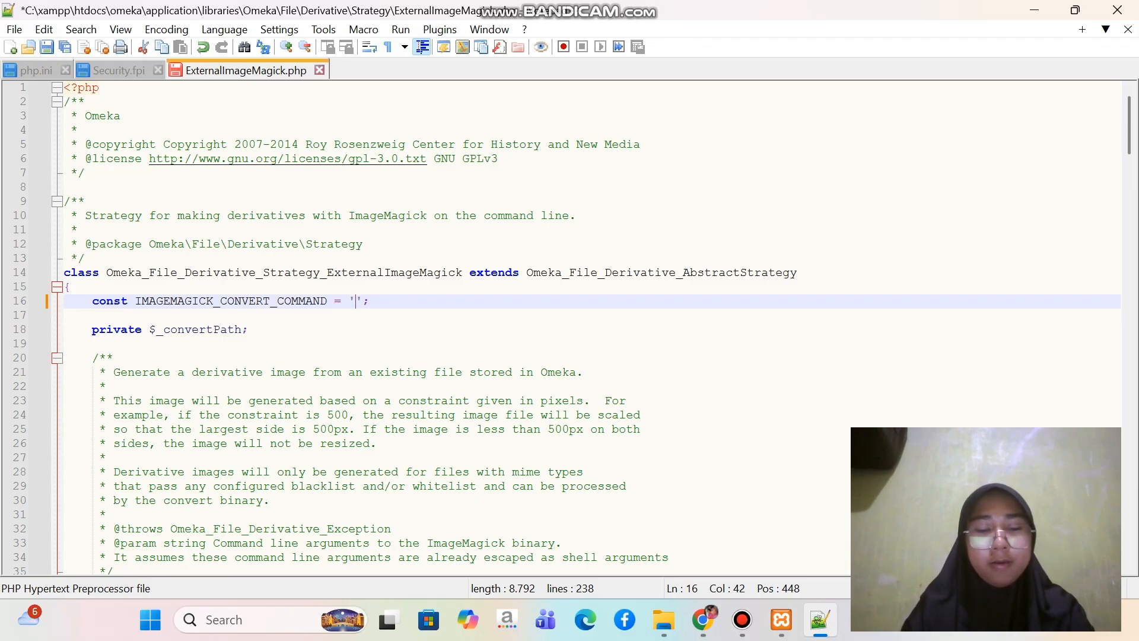
type("magick")
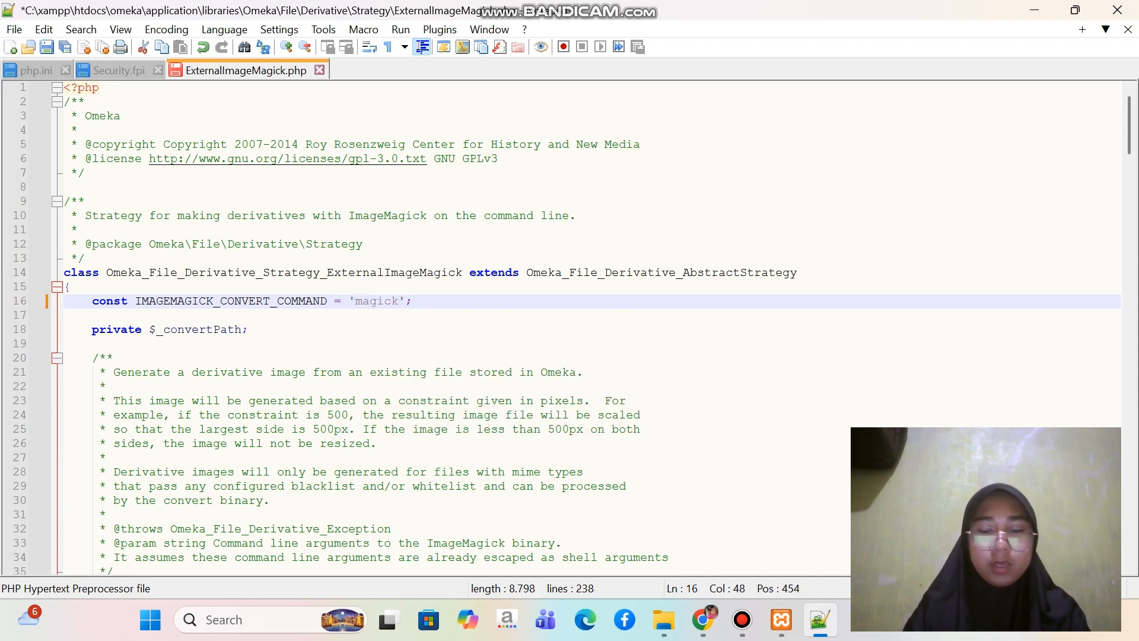
type(".exe")
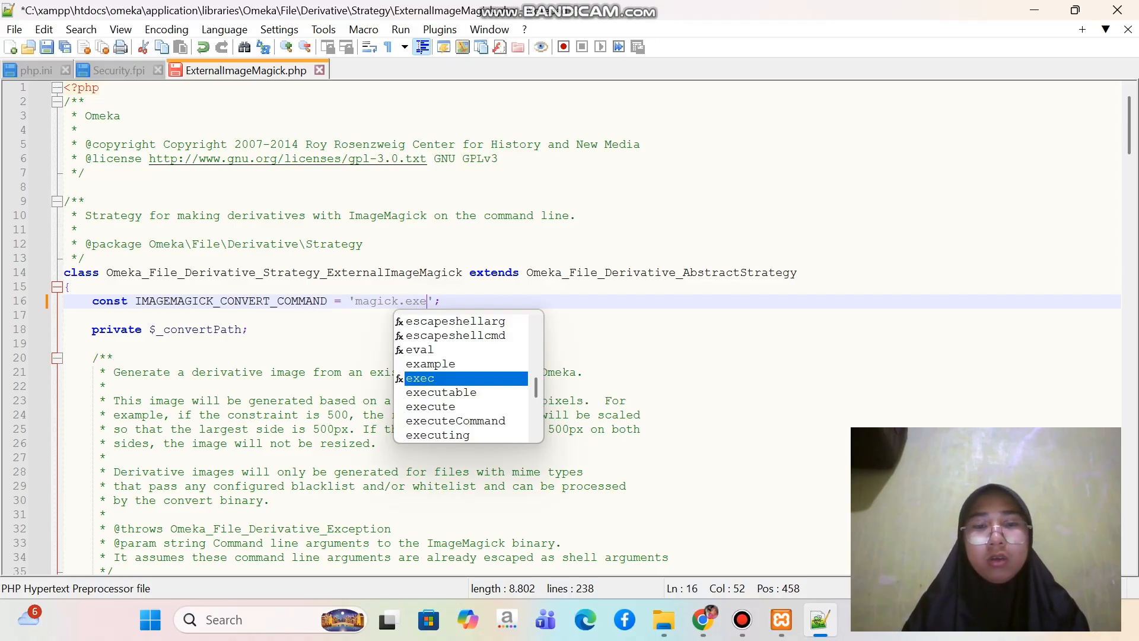
left_click(65, 344)
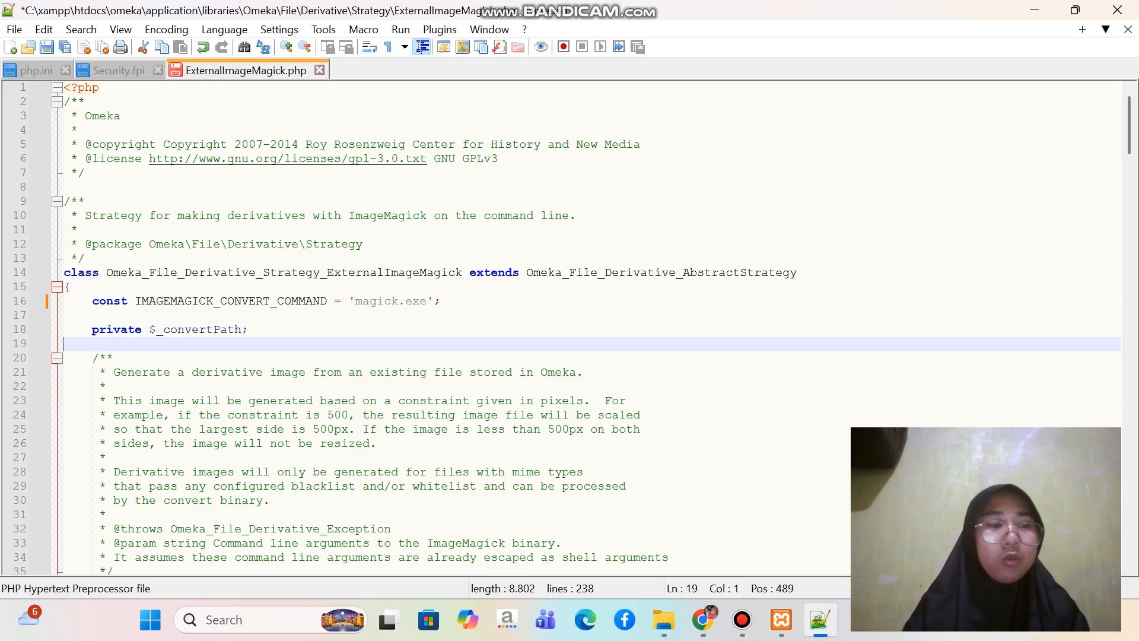
Replace escapeshellarg with escapeshellcmd around $convertPath in the createImage function, and save the file and close Notepad++
scroll(570, 326, "down", 8)
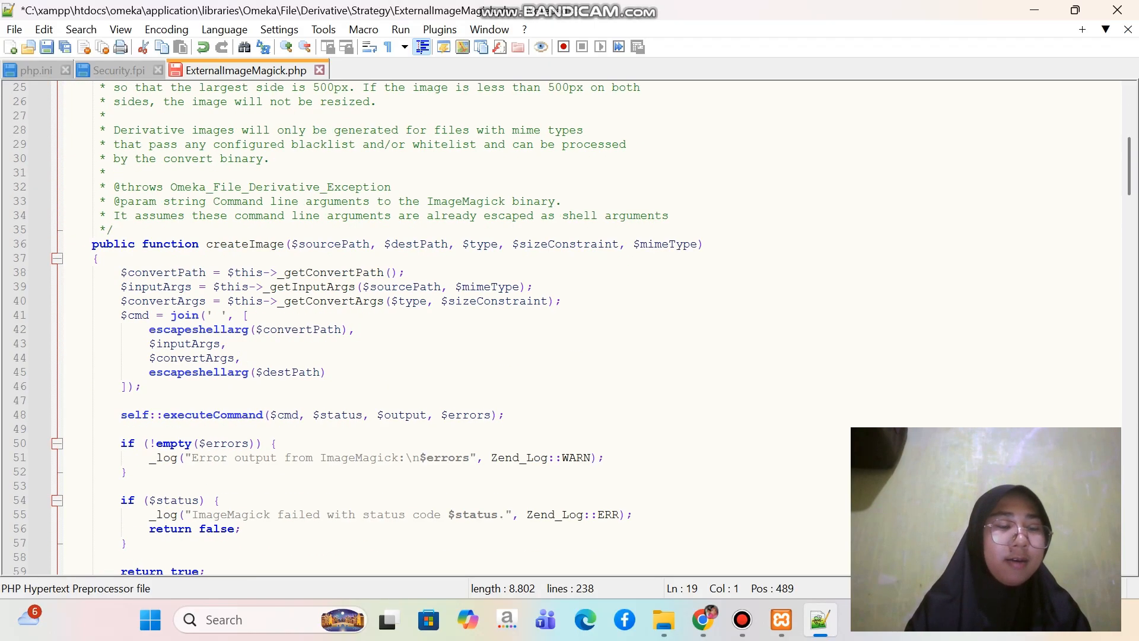
scroll(570, 327, "down", 2)
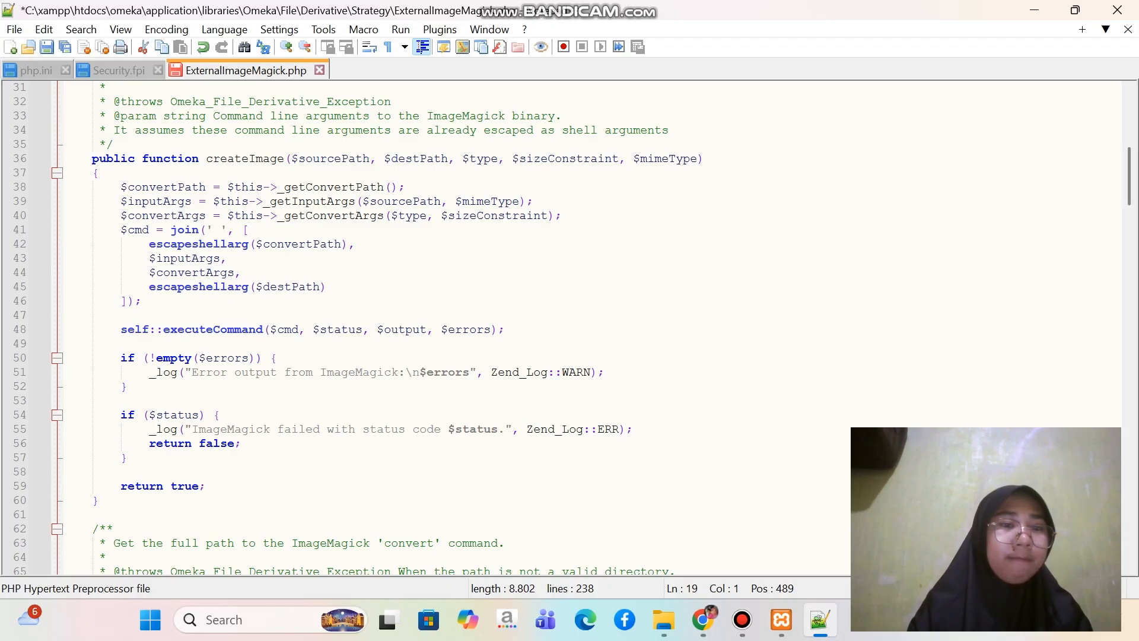
left_click(249, 244)
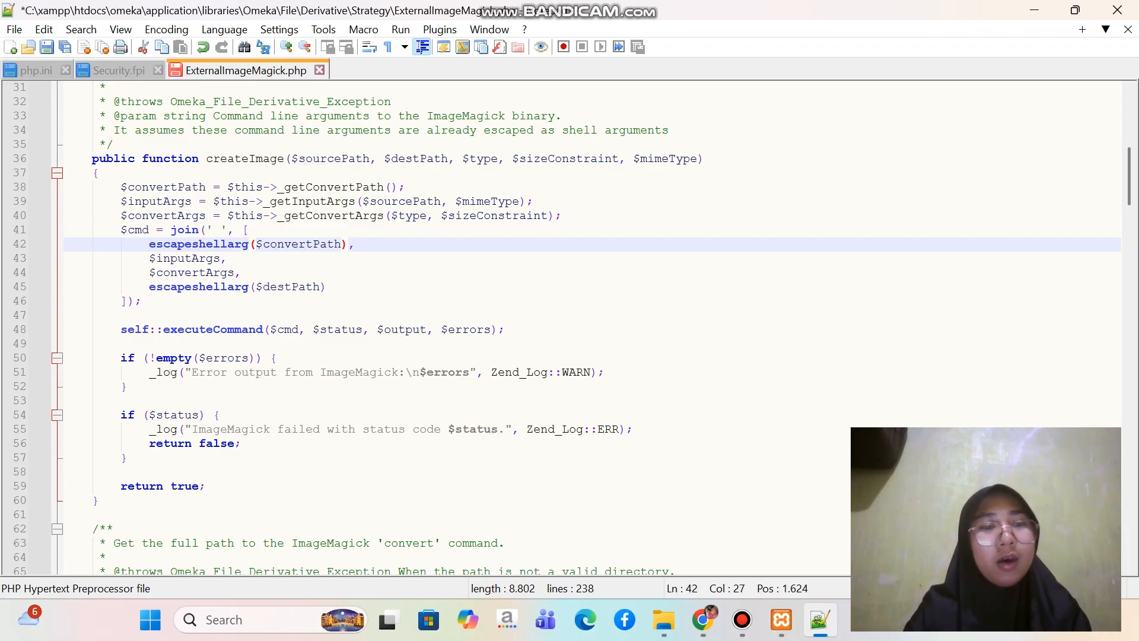
key("BackSpace")
key("BackSpace")
key("BackSpace")
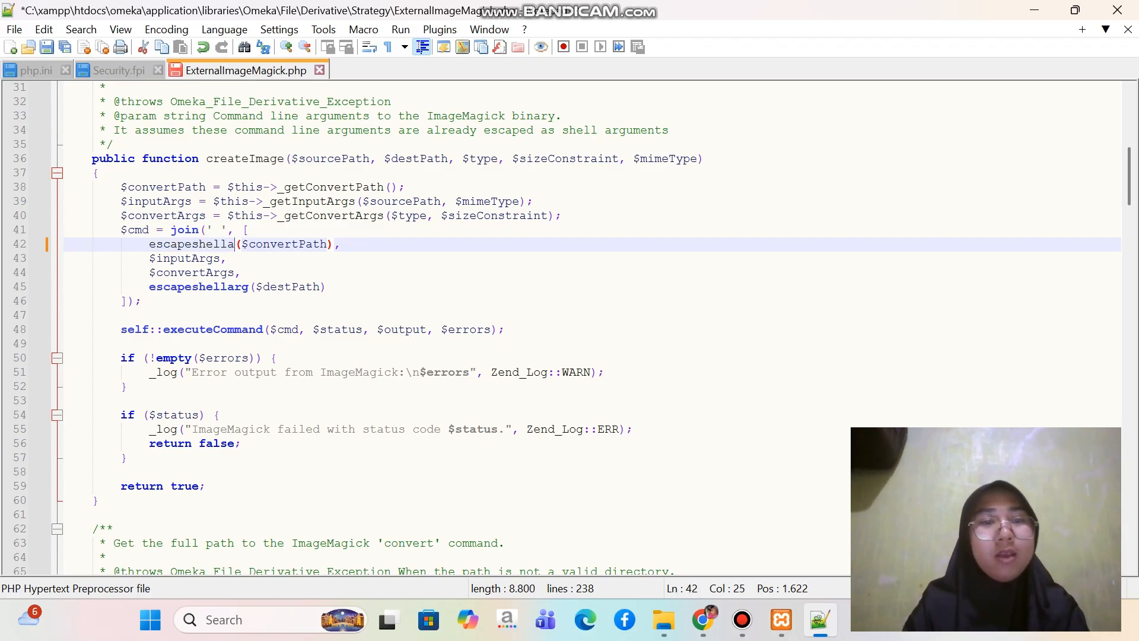
type("cmd")
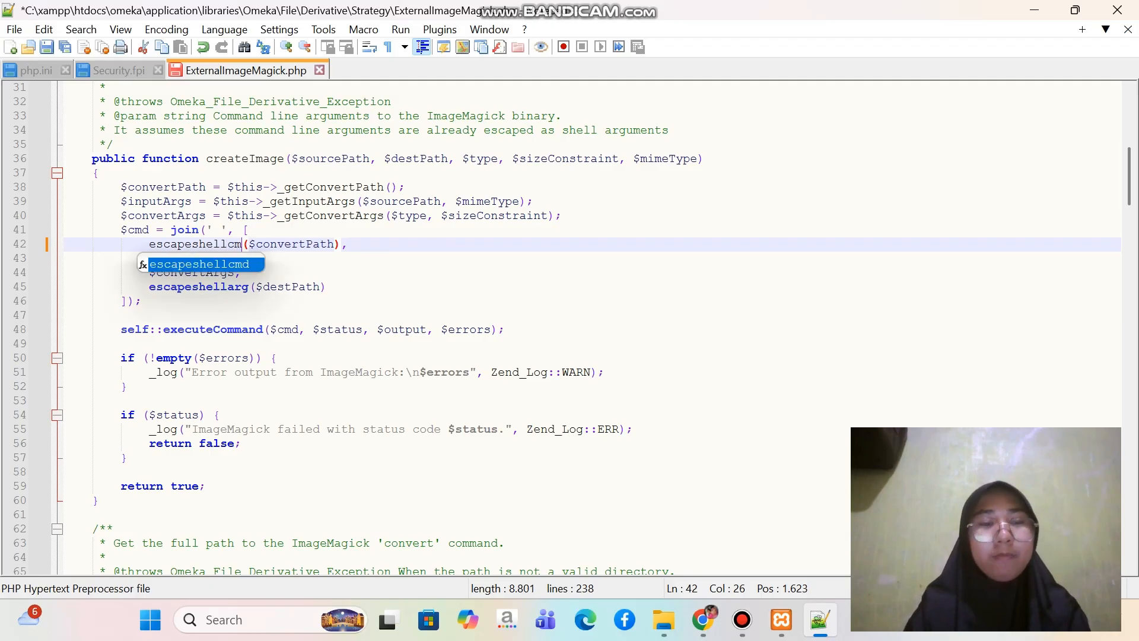
left_click(327, 287)
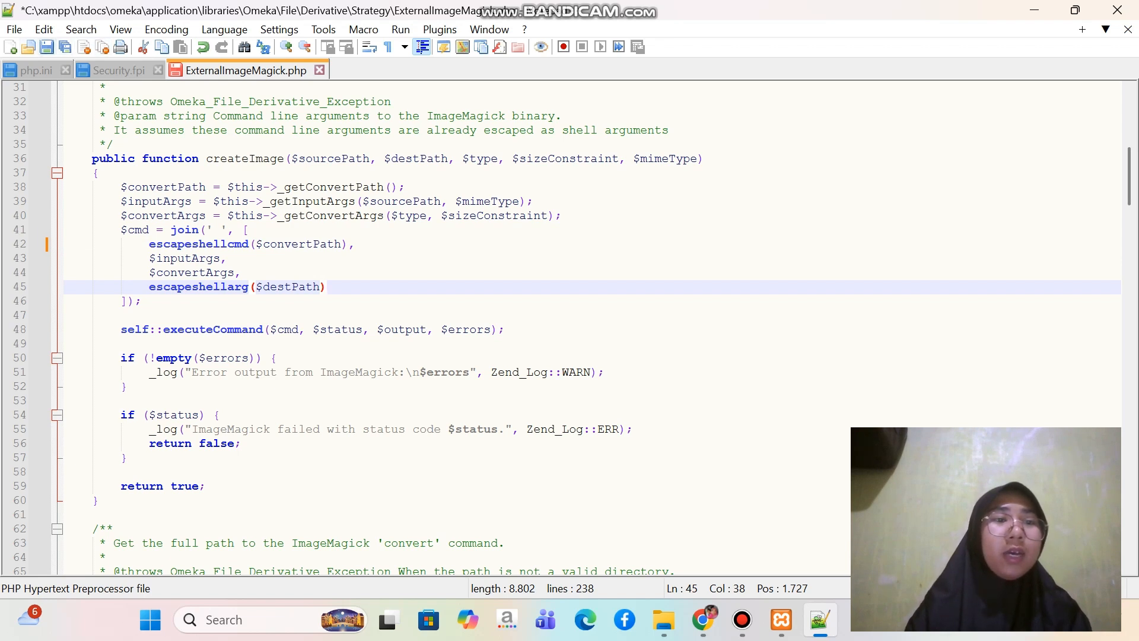
key("ctrl+s")
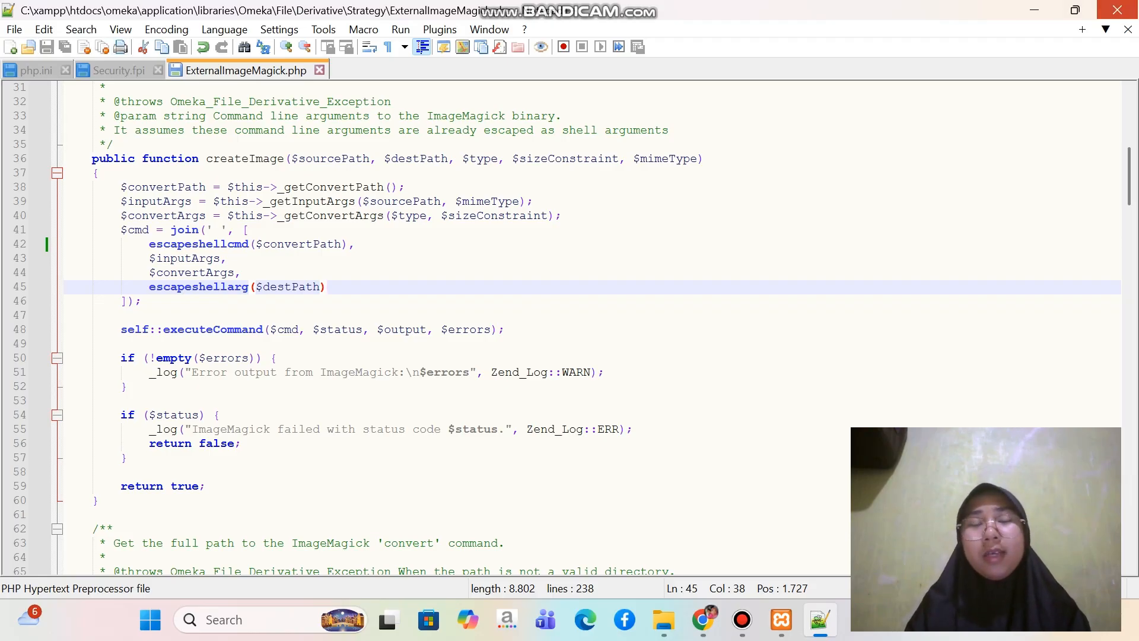
left_click(1117, 10)
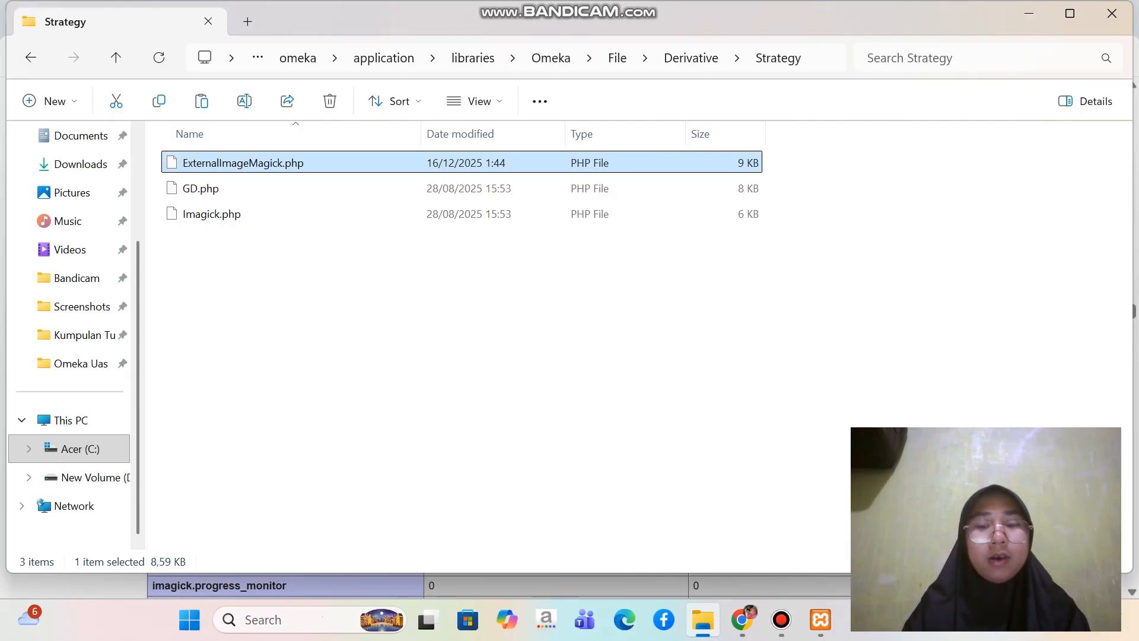
Switch to the XAMPP Control Panel, restart the Apache module, and minimize the window
mouse_move(821, 619)
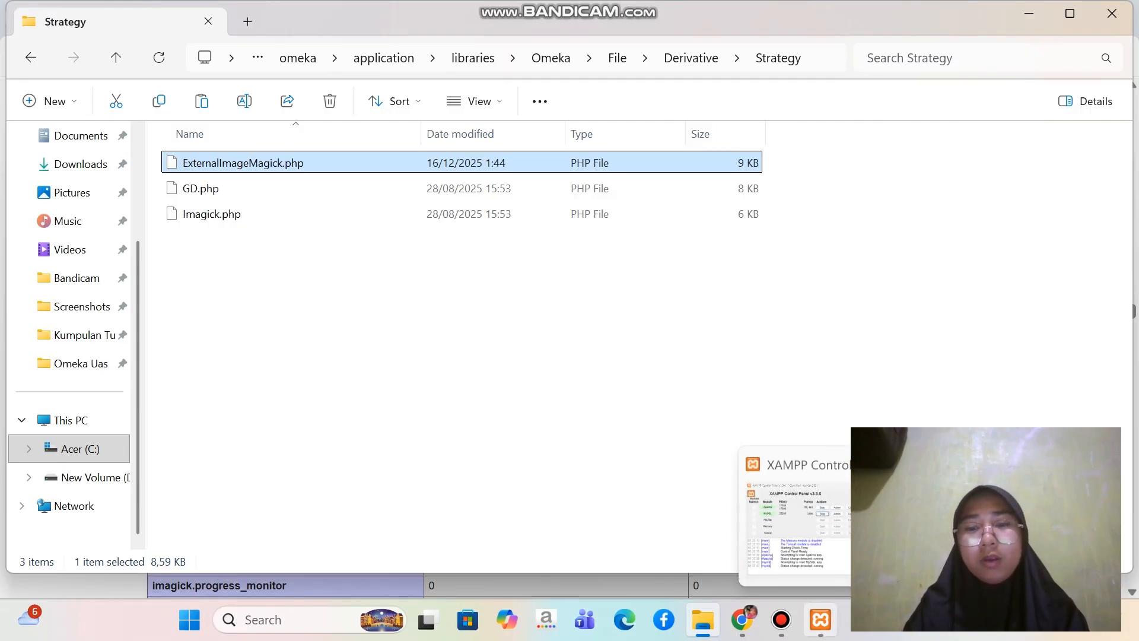
left_click(821, 619)
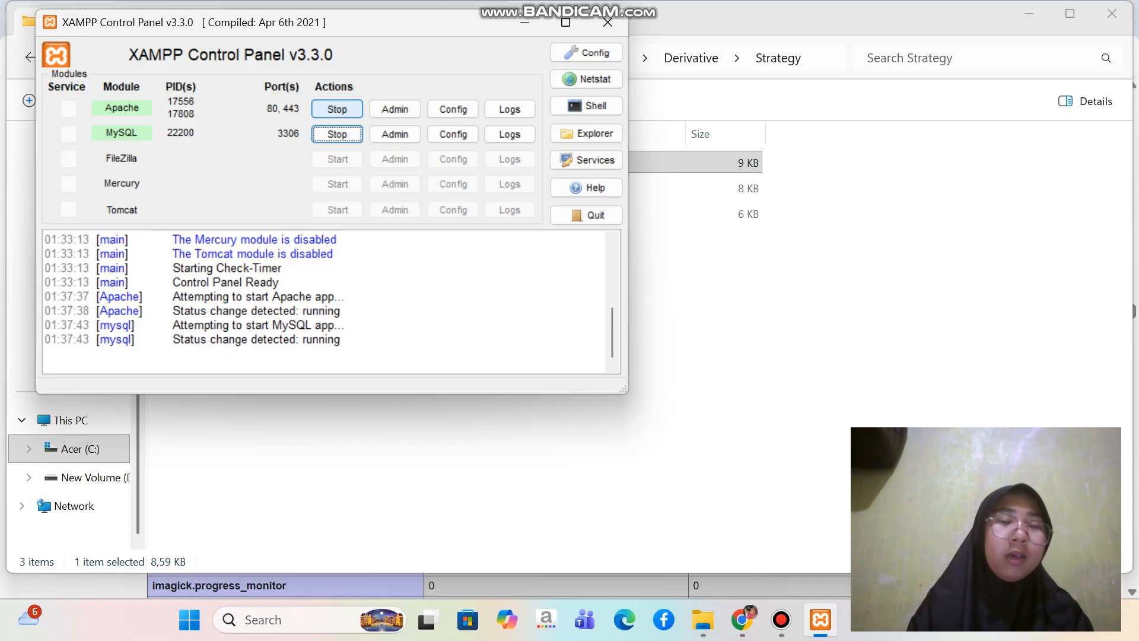
left_click(337, 109)
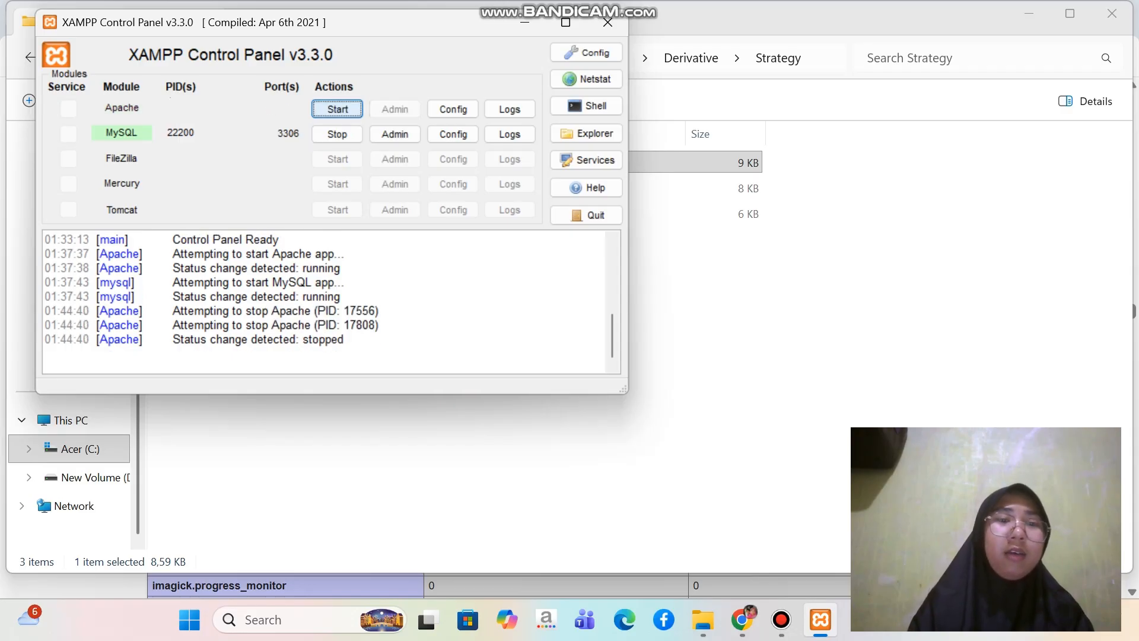
left_click(337, 109)
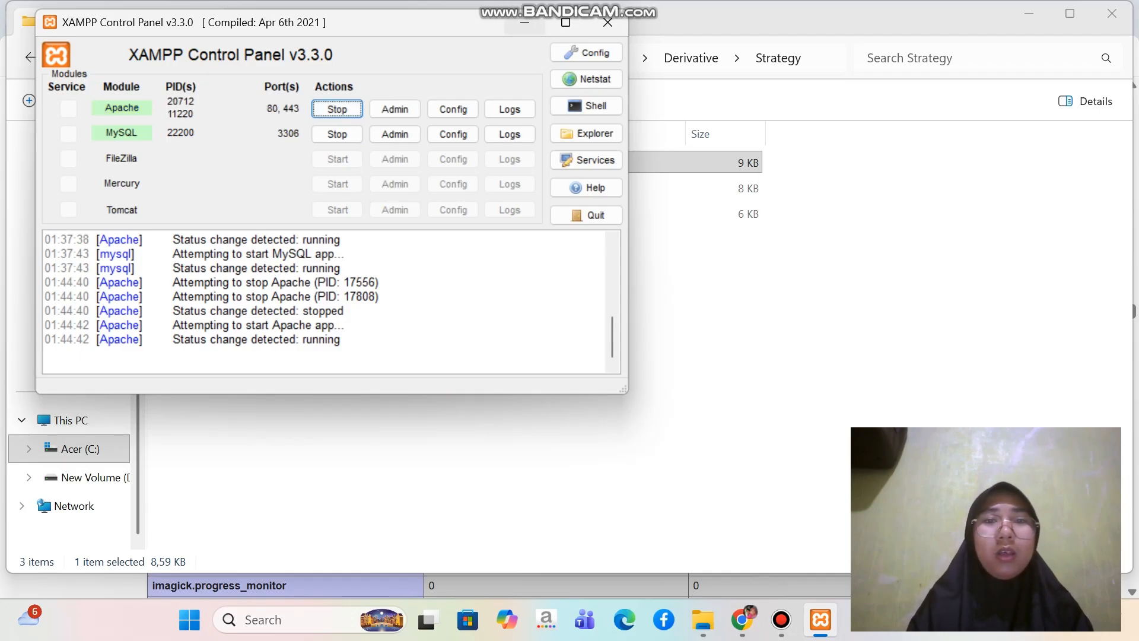
left_click(525, 22)
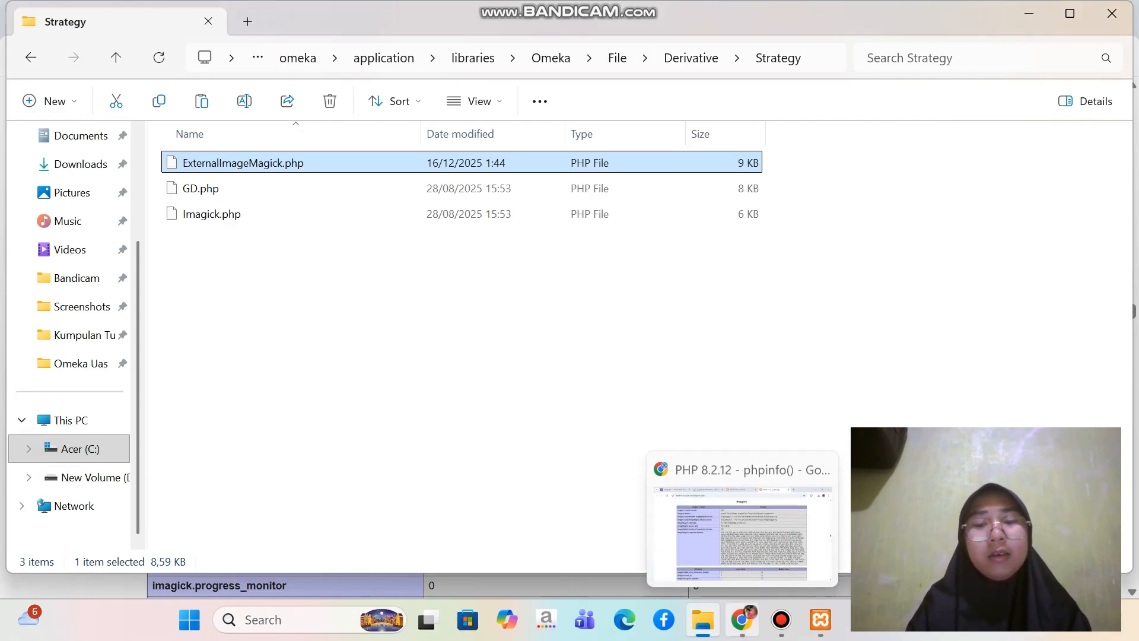
Switch to Chrome and open phpMyAdmin from the localhost dashboard in a new tab
left_click(741, 619)
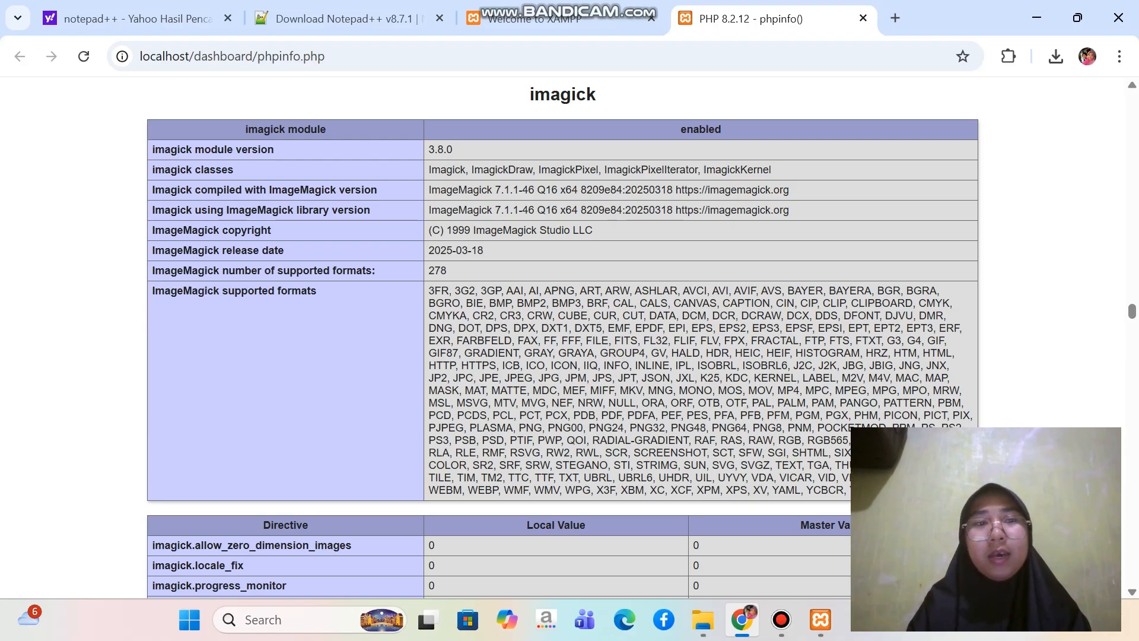
left_click(136, 19)
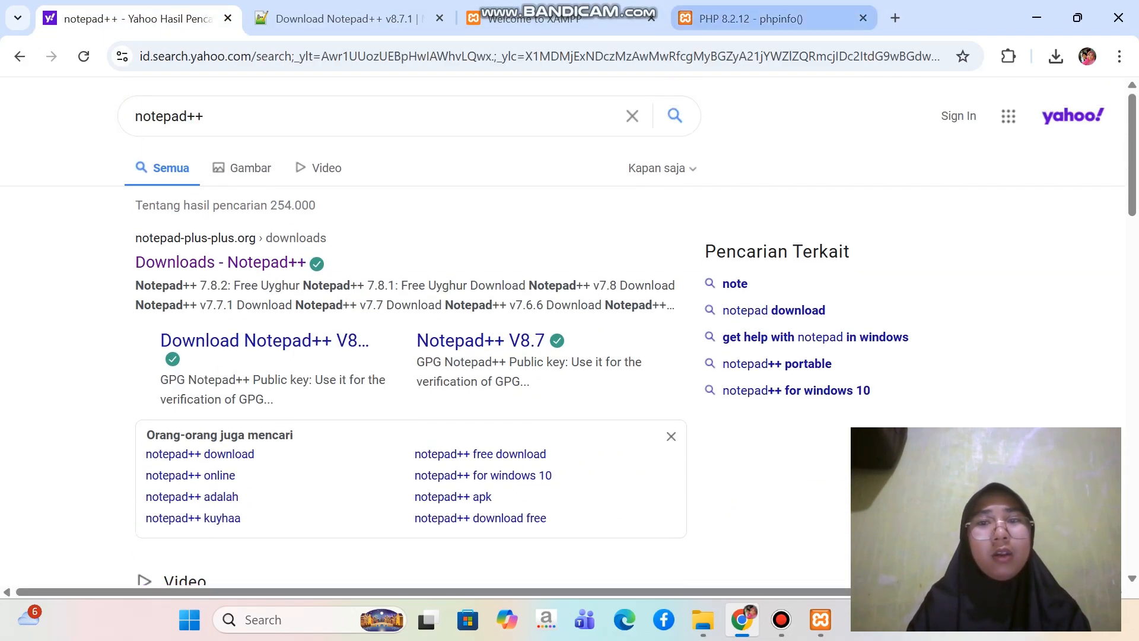
left_click(895, 18)
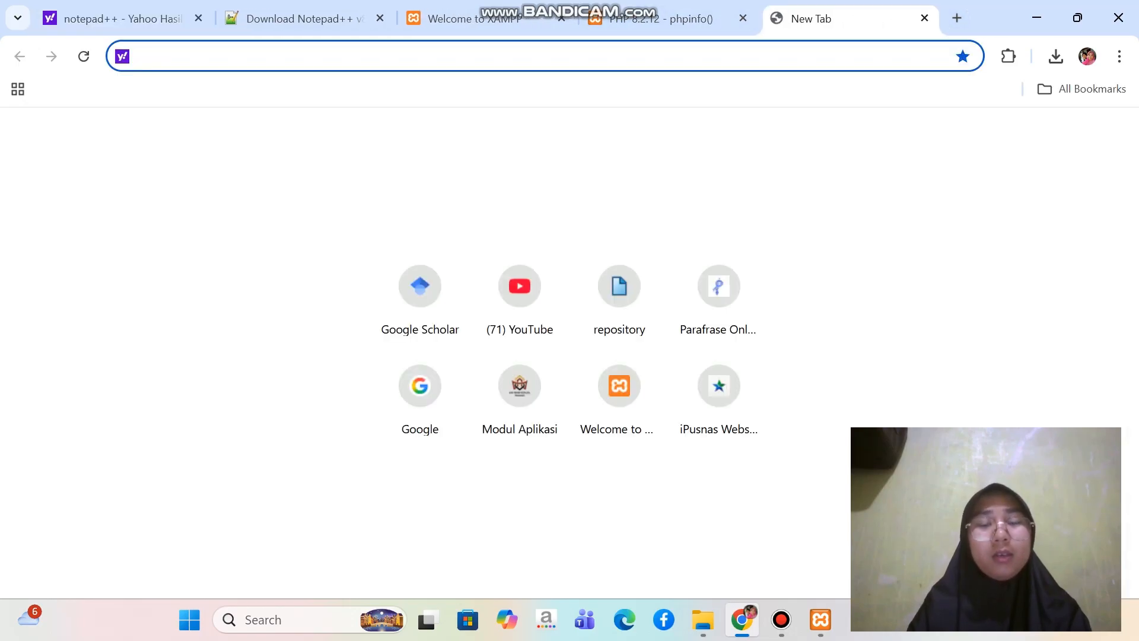
type("loc")
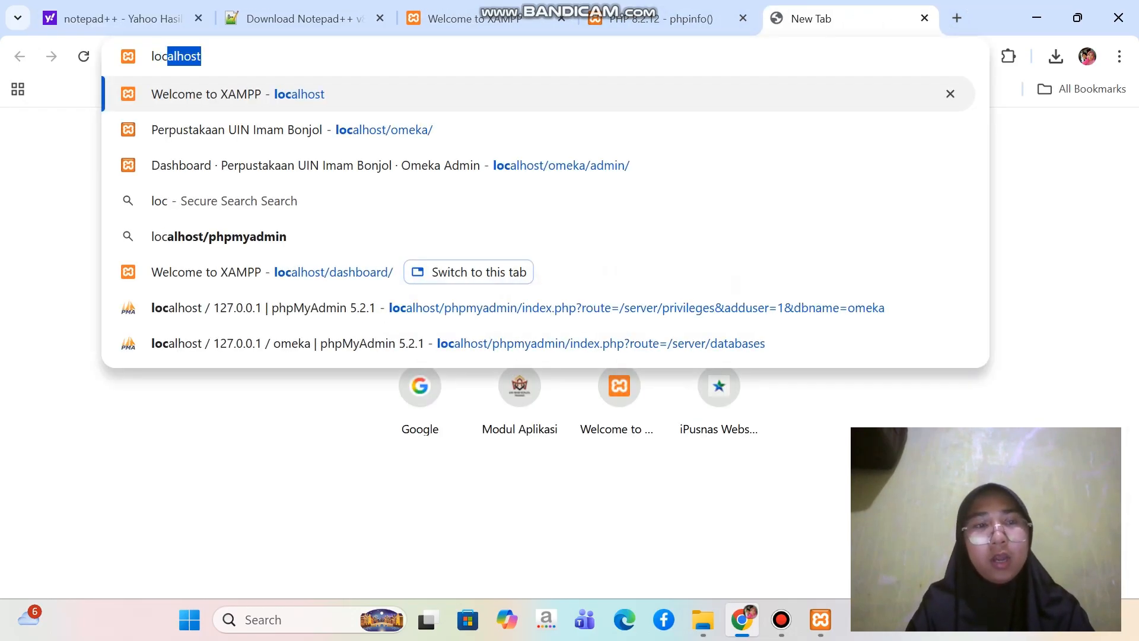
type("alhost")
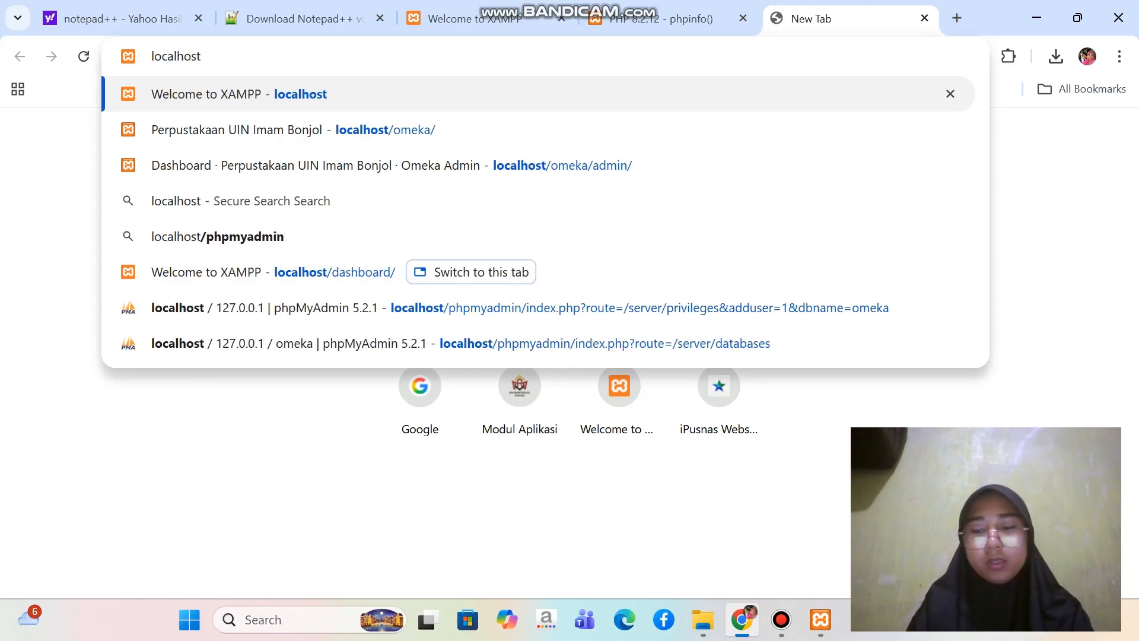
key("Return")
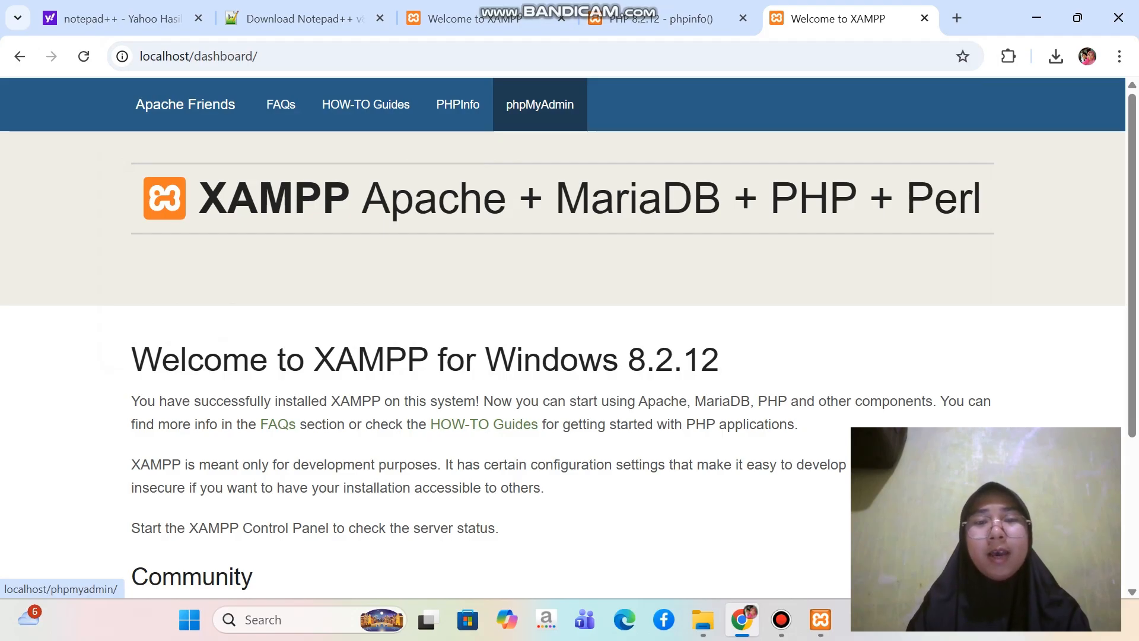
left_click(540, 105)
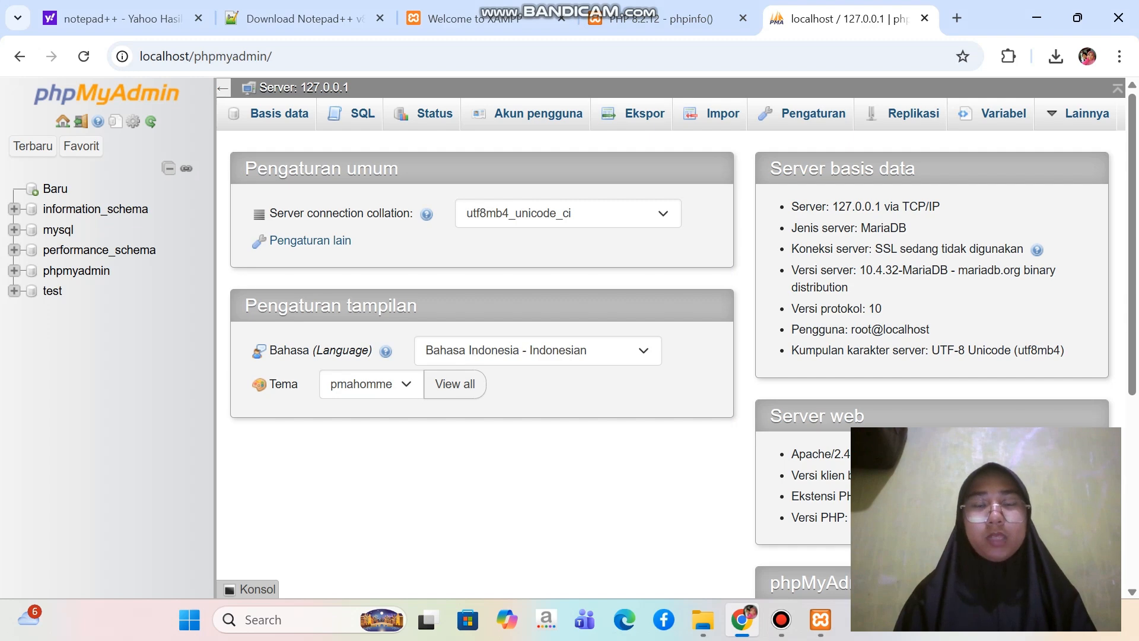
Create a new database named omeka
scroll(671, 363, "down", 5)
scroll(671, 363, "up", 5)
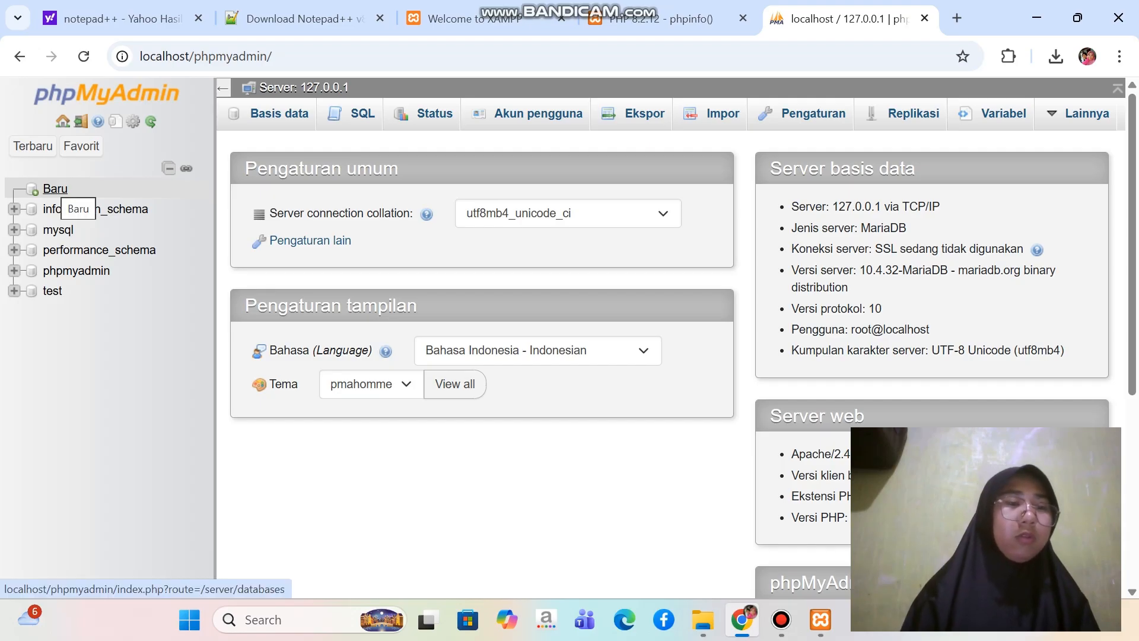
left_click(56, 189)
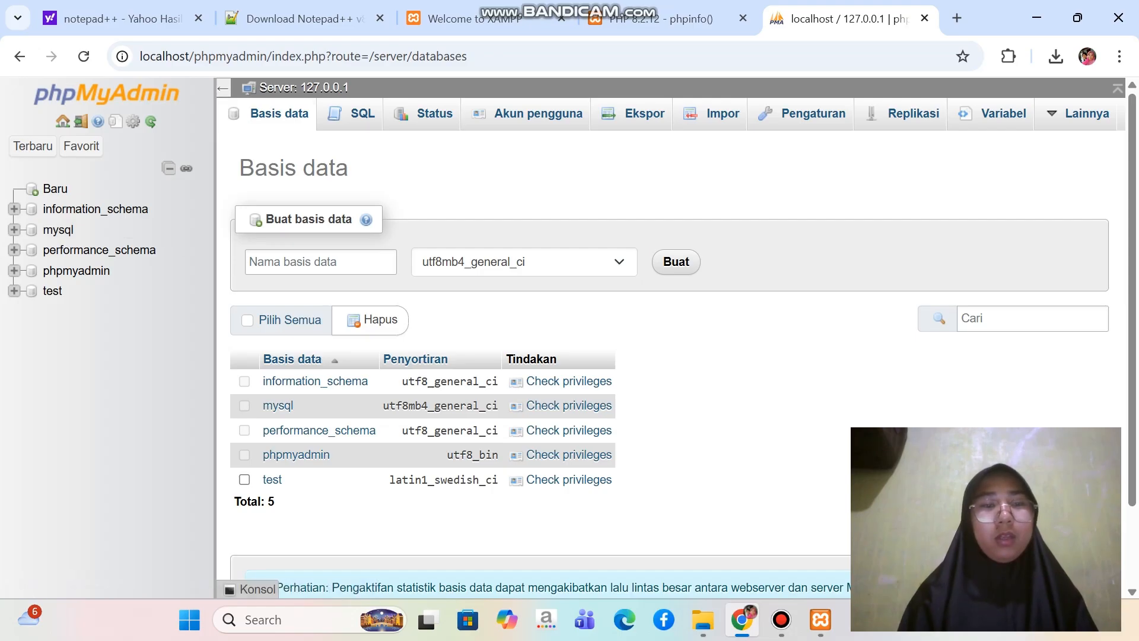
left_click(320, 261)
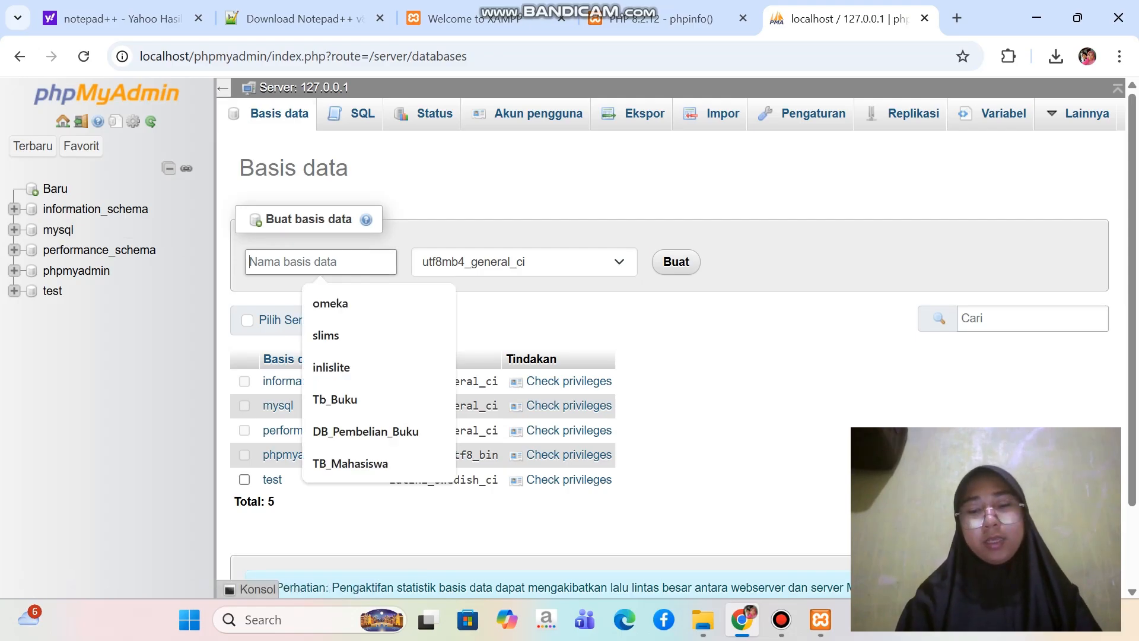
type("omeka")
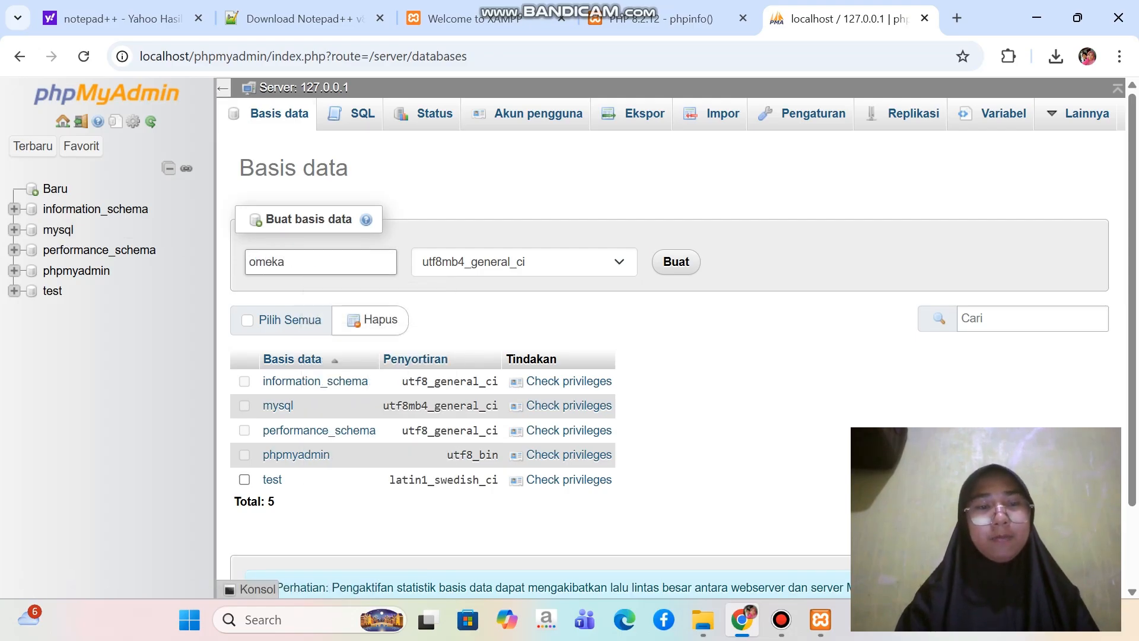
left_click(677, 261)
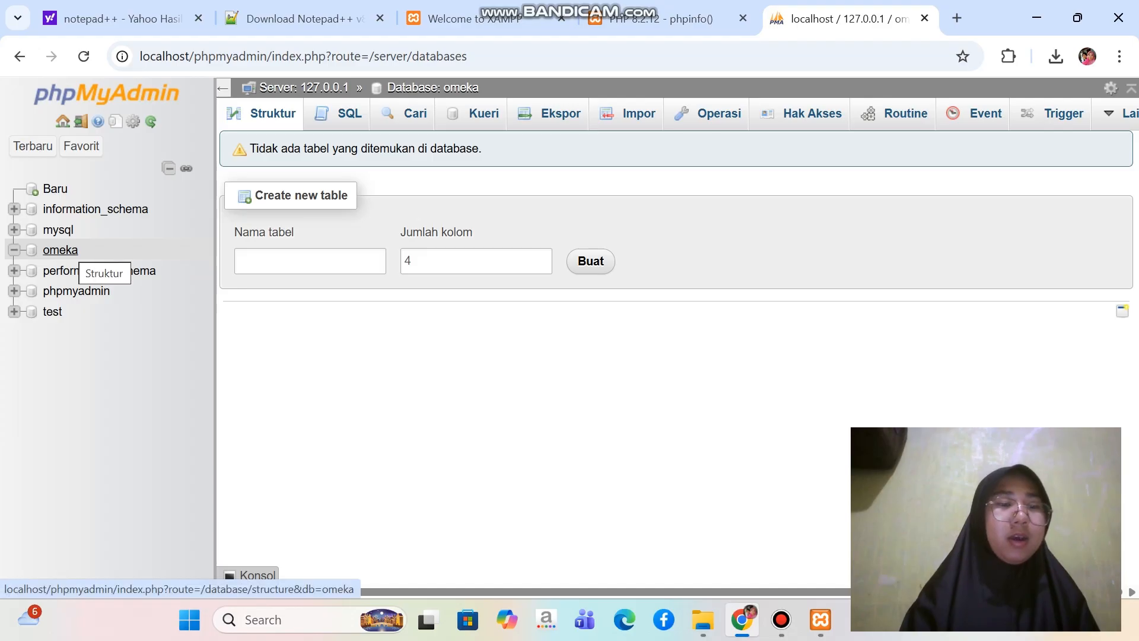
Open the form for adding a user account from the omeka database's privileges
left_click(60, 250)
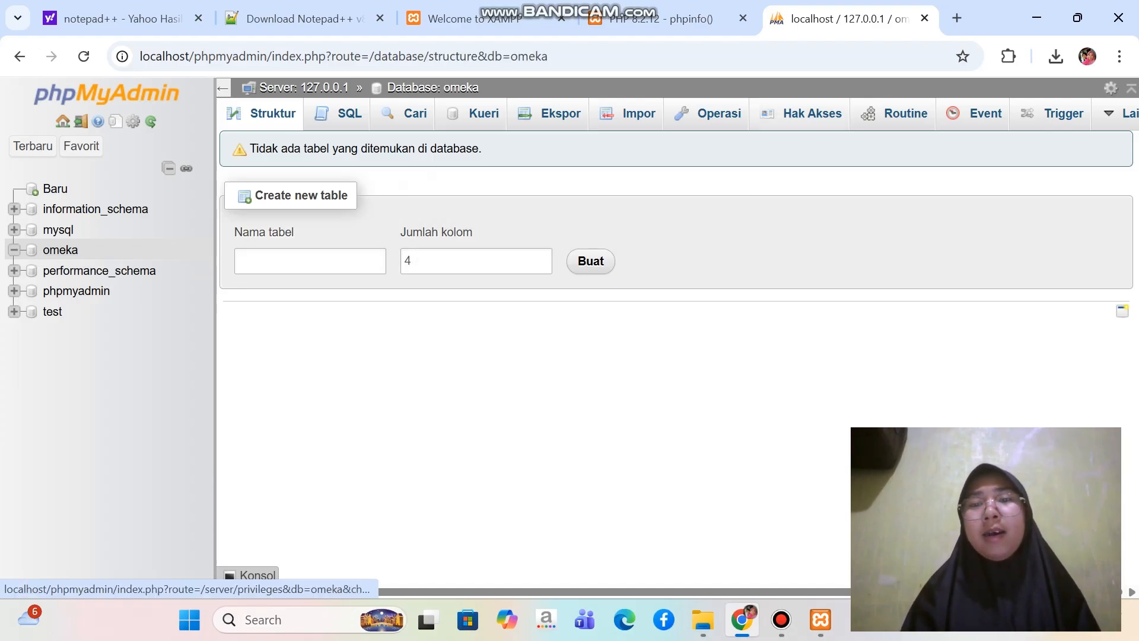
left_click(812, 114)
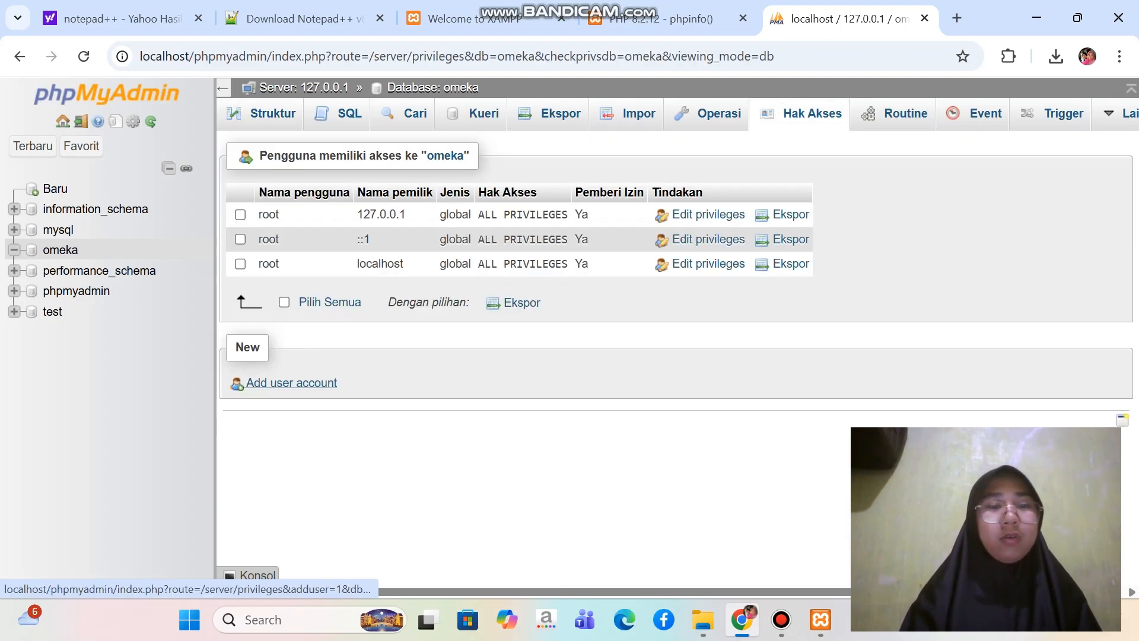
left_click(291, 383)
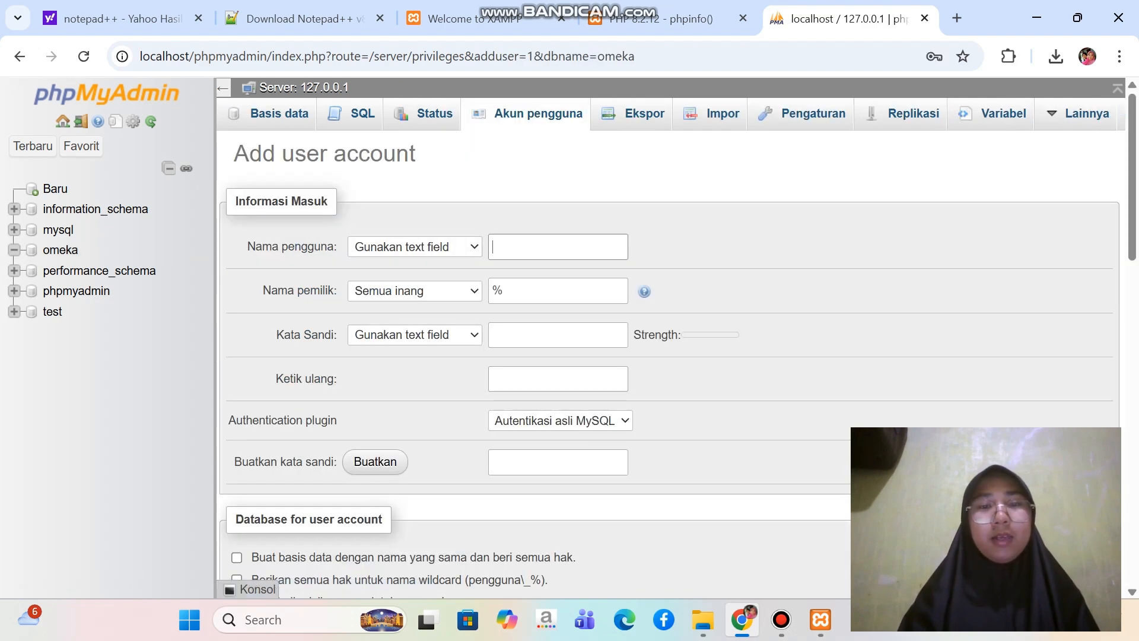
scroll(670, 356, "down", 1)
scroll(671, 356, "up", 1)
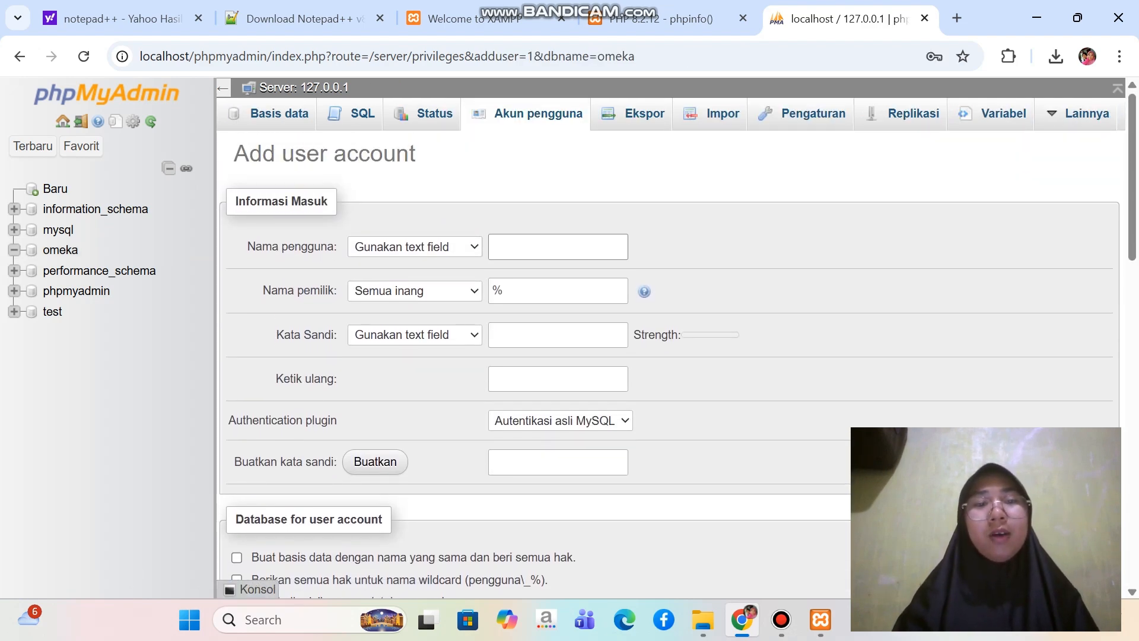
Set the new account's user name to omeka and its host to Lokal (localhost)
left_click(554, 249)
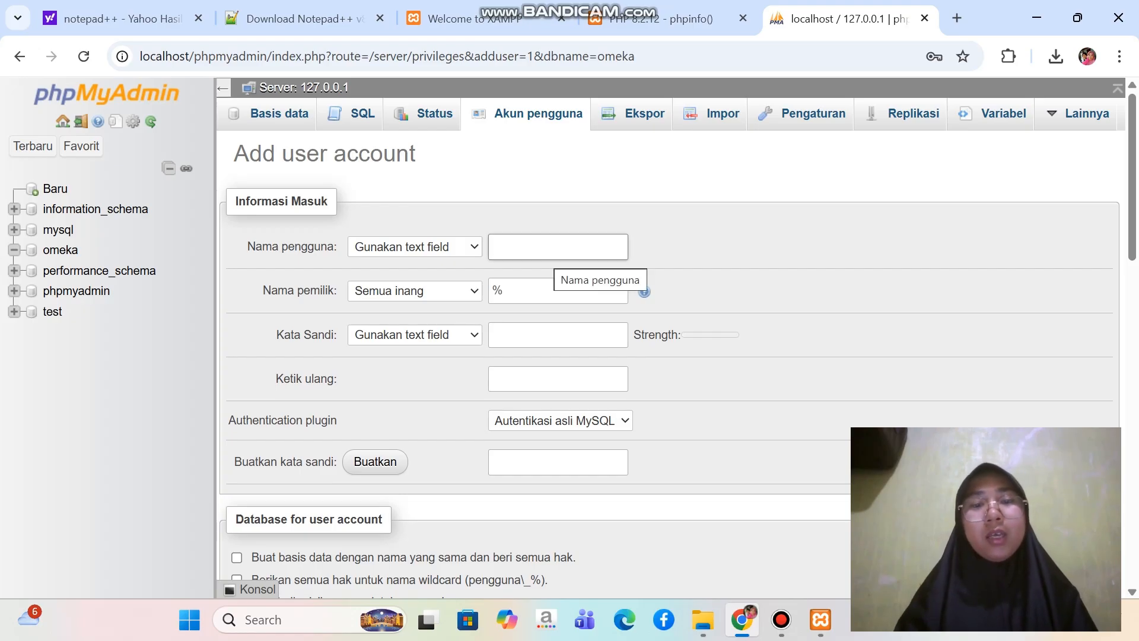
type("omeka")
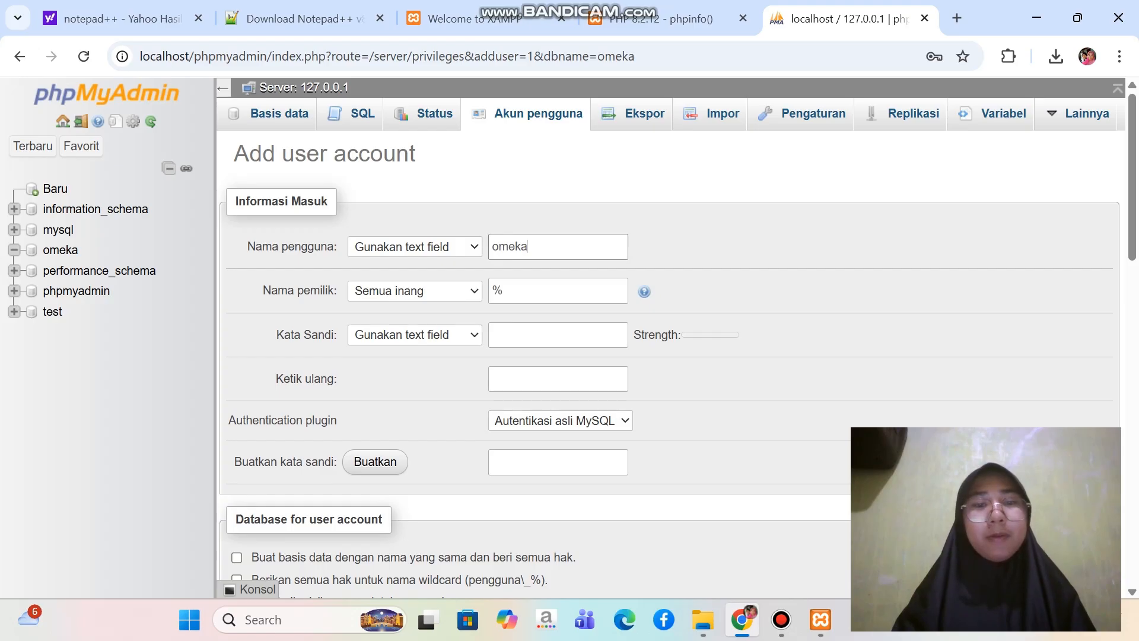
left_click(415, 291)
left_click(415, 333)
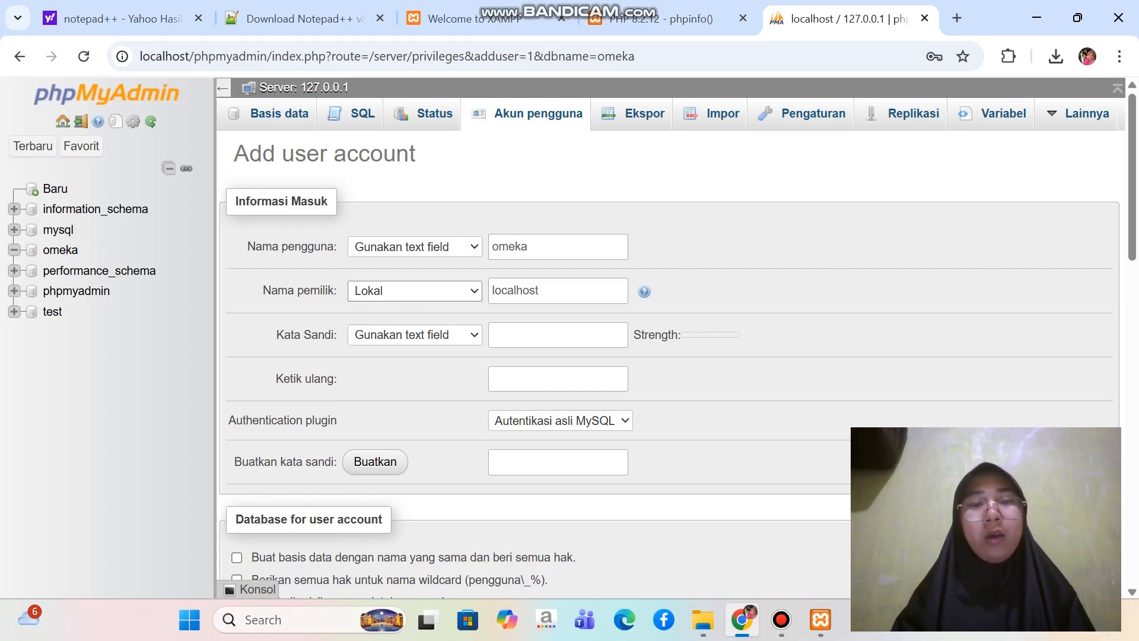
Enter the new account's password and repeat it in the confirmation field
left_click(558, 335)
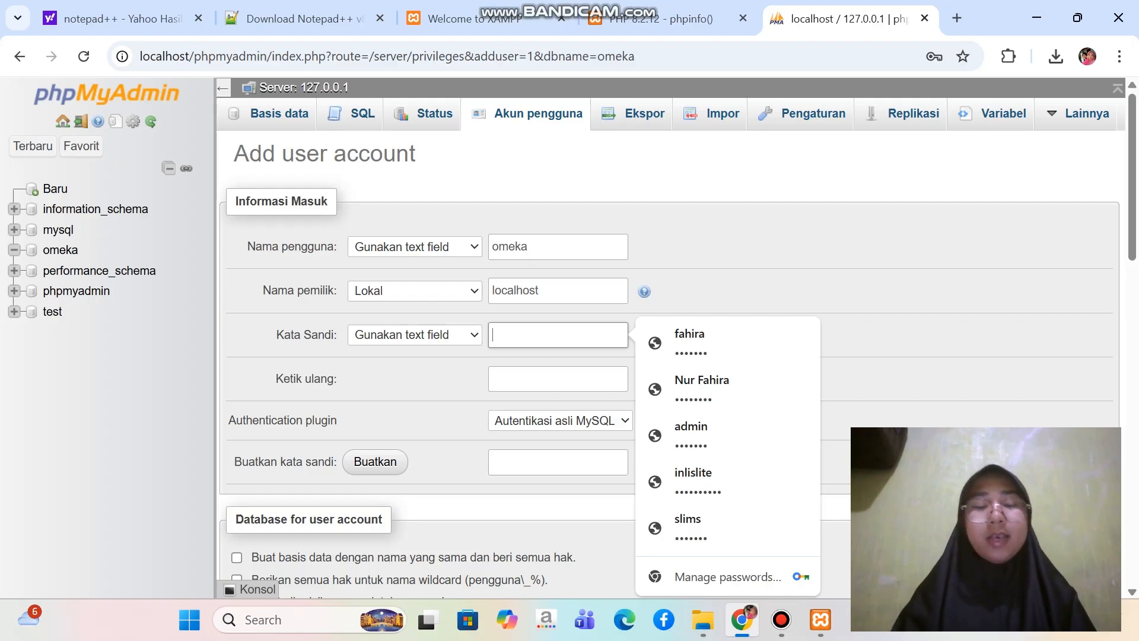
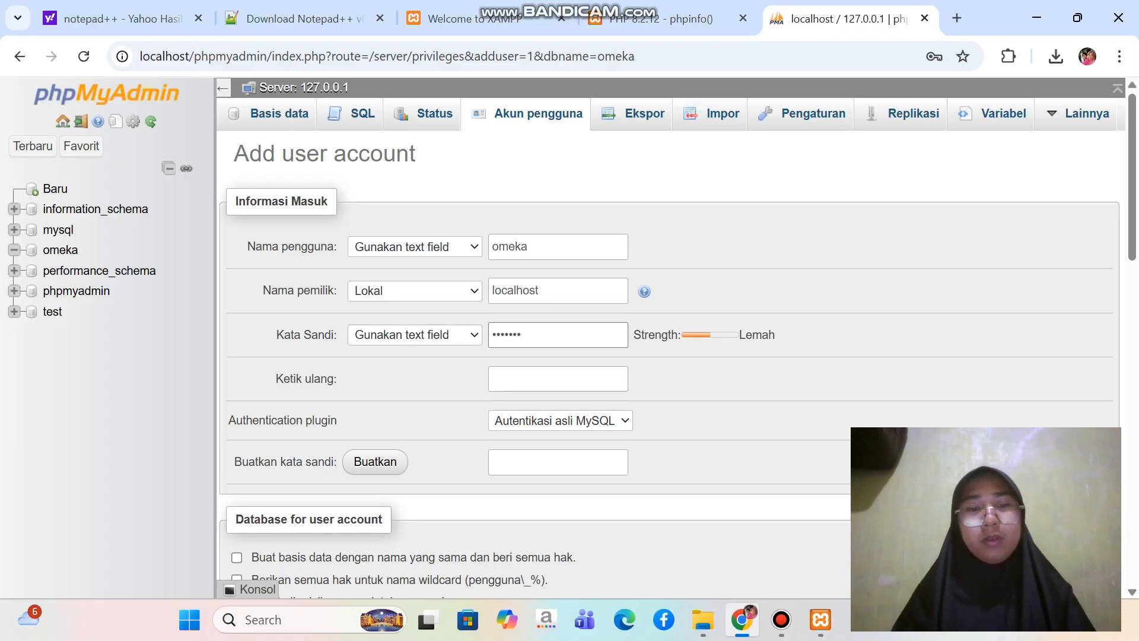
left_click(558, 379)
type("•••")
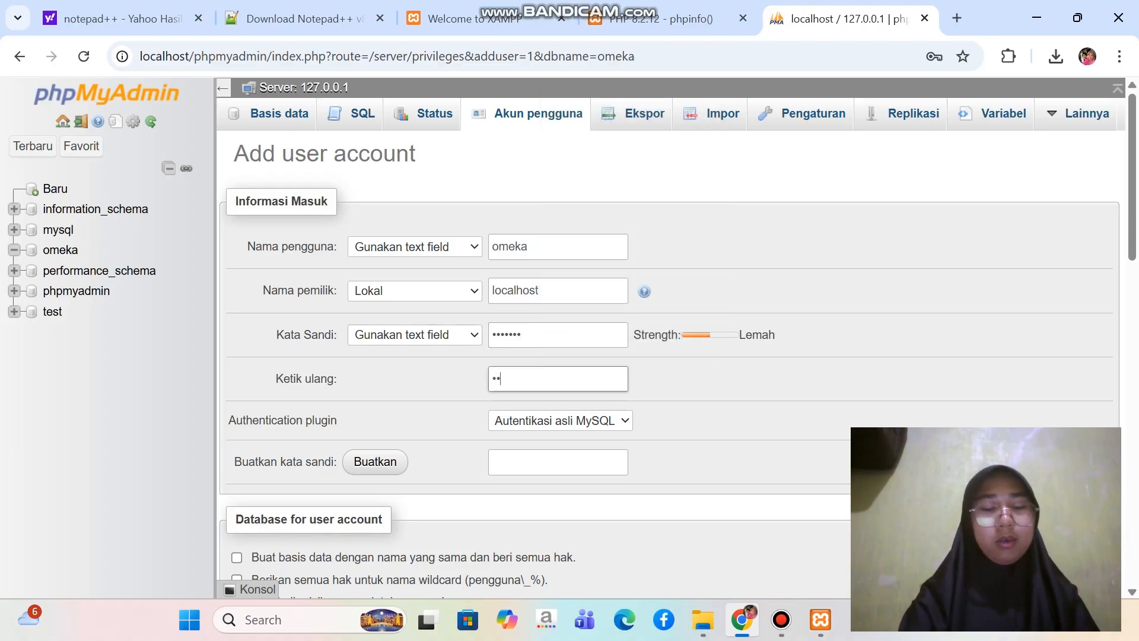
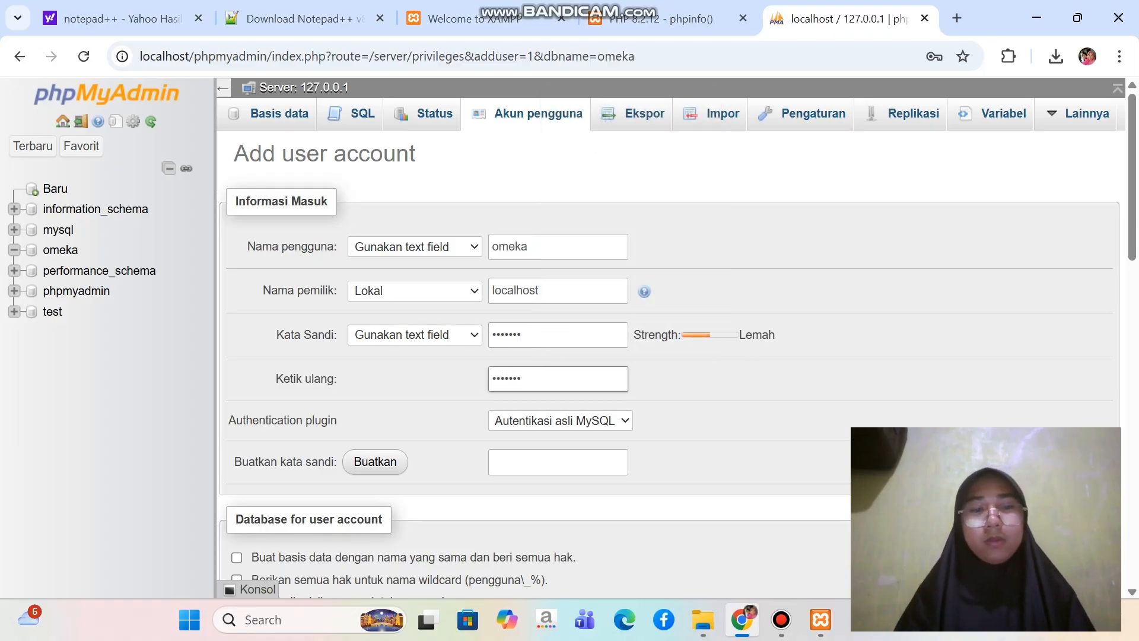
Grant the account all global privileges, submit the form to create it, and dismiss the browser's saved-password warning
scroll(676, 344, "down", 6)
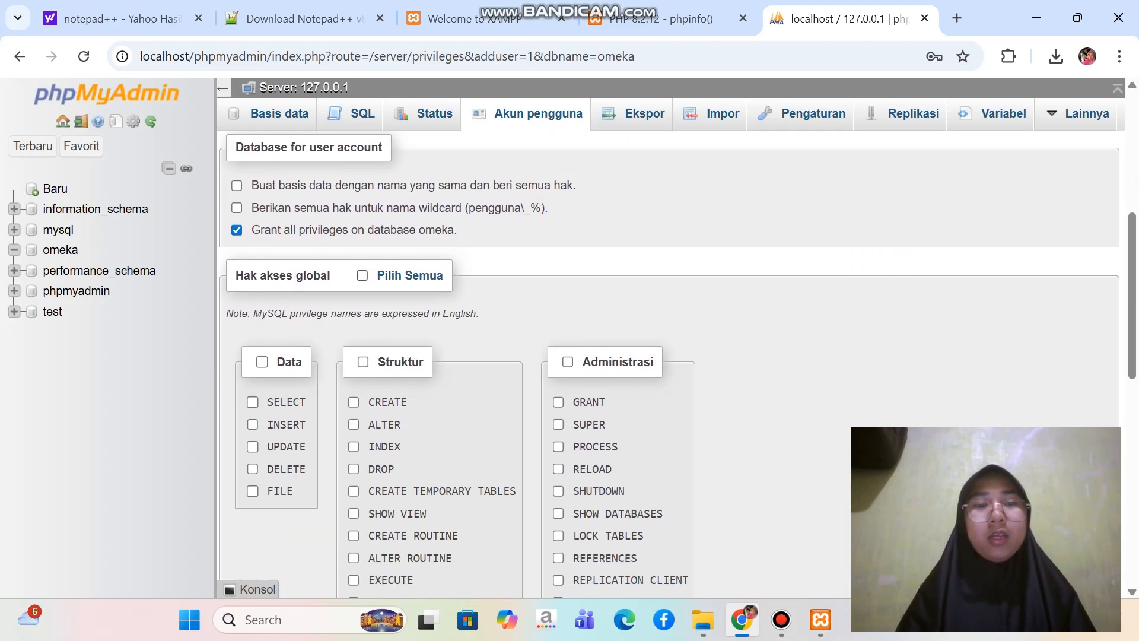
left_click(371, 276)
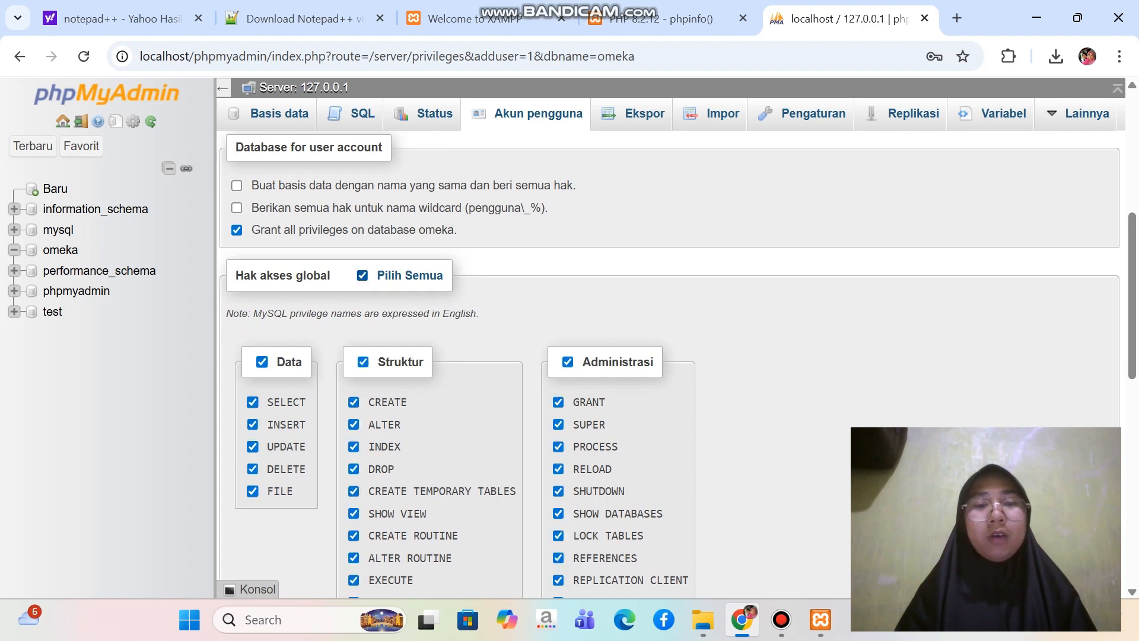
scroll(371, 275, "down", 2)
scroll(354, 244, "down", 1)
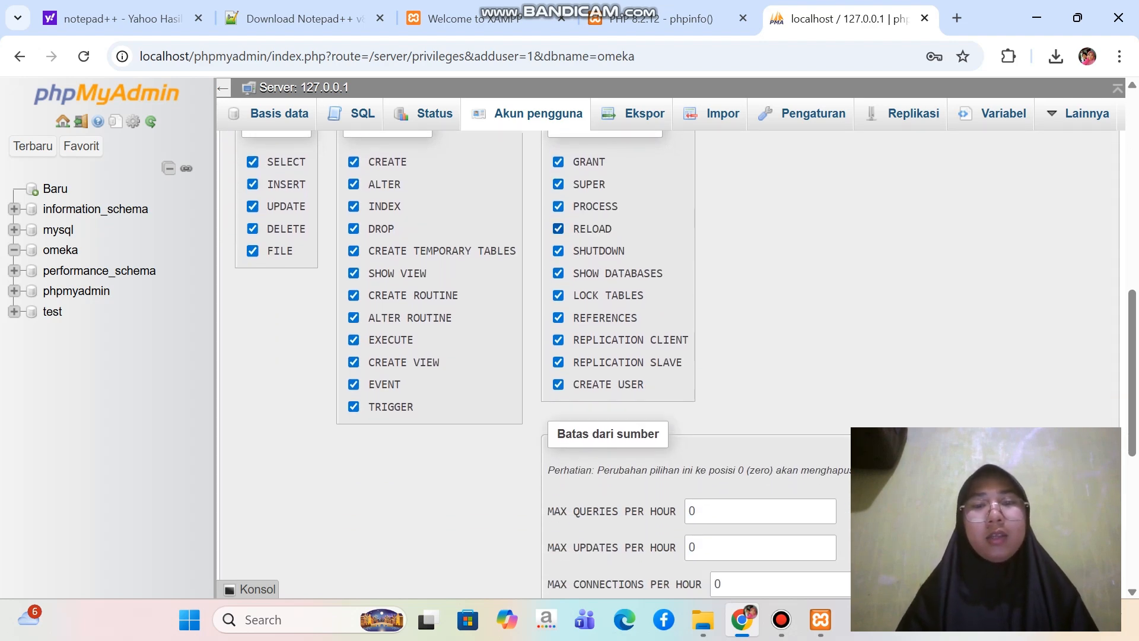
scroll(558, 243, "up", 5)
scroll(558, 243, "down", 10)
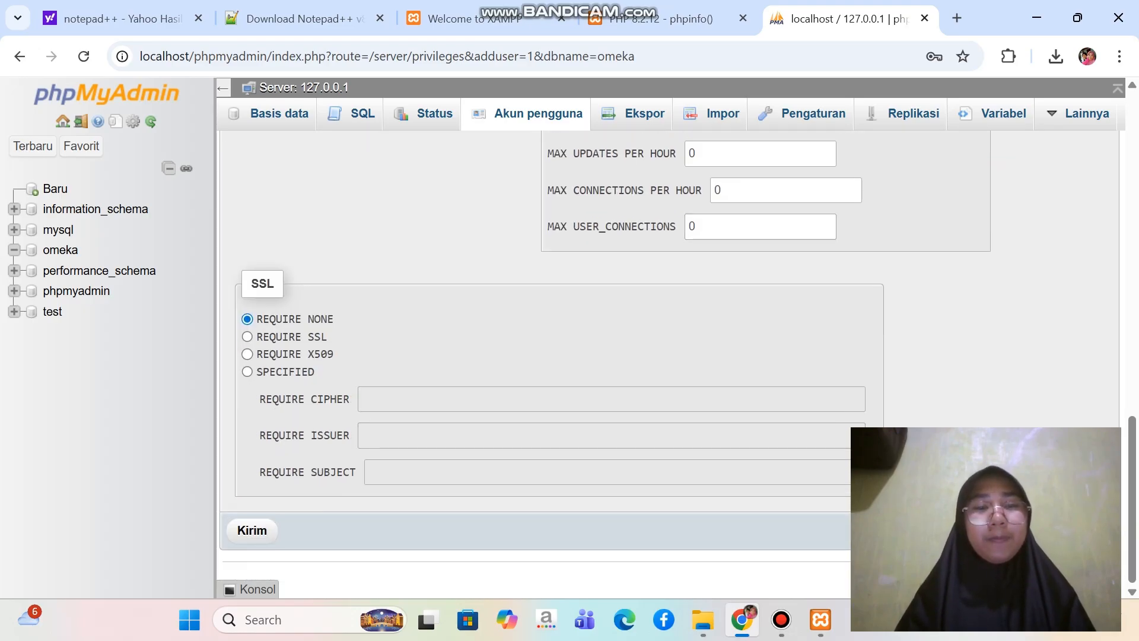
left_click(252, 530)
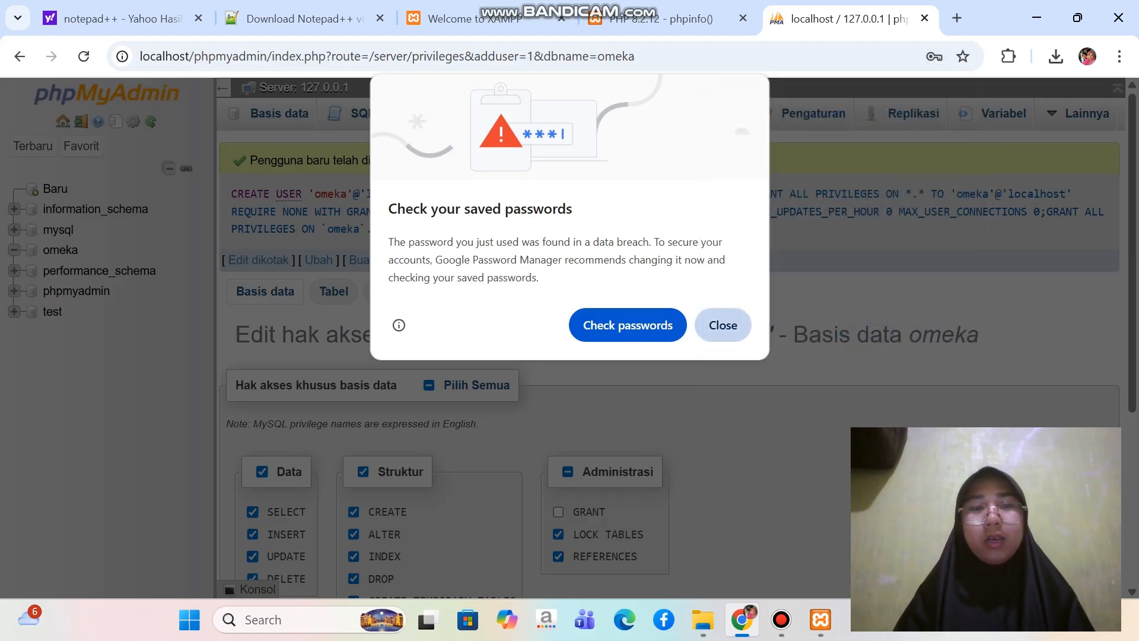
left_click(722, 325)
left_click(867, 331)
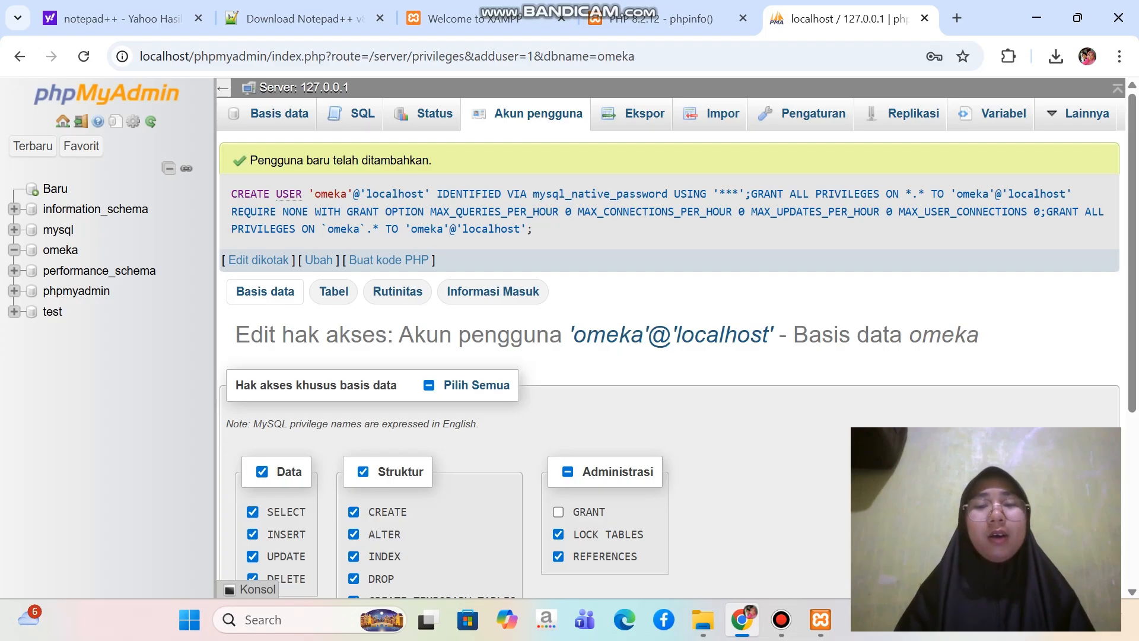
Open localhost/omeka in a new browser tab
scroll(678, 346, "down", 1)
scroll(678, 346, "up", 1)
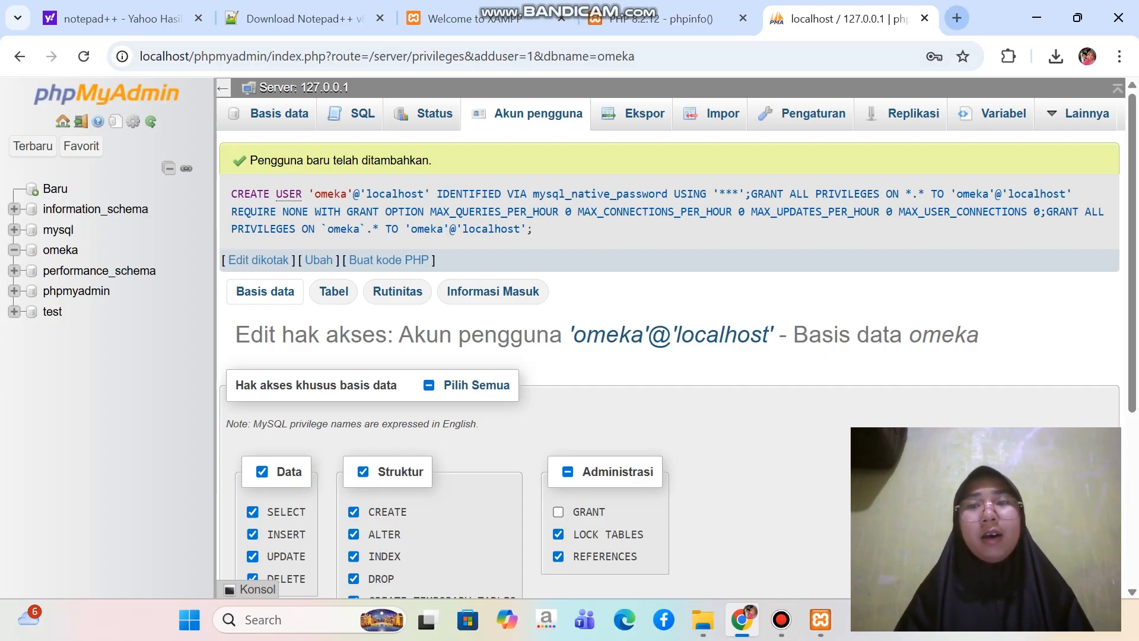
left_click(957, 18)
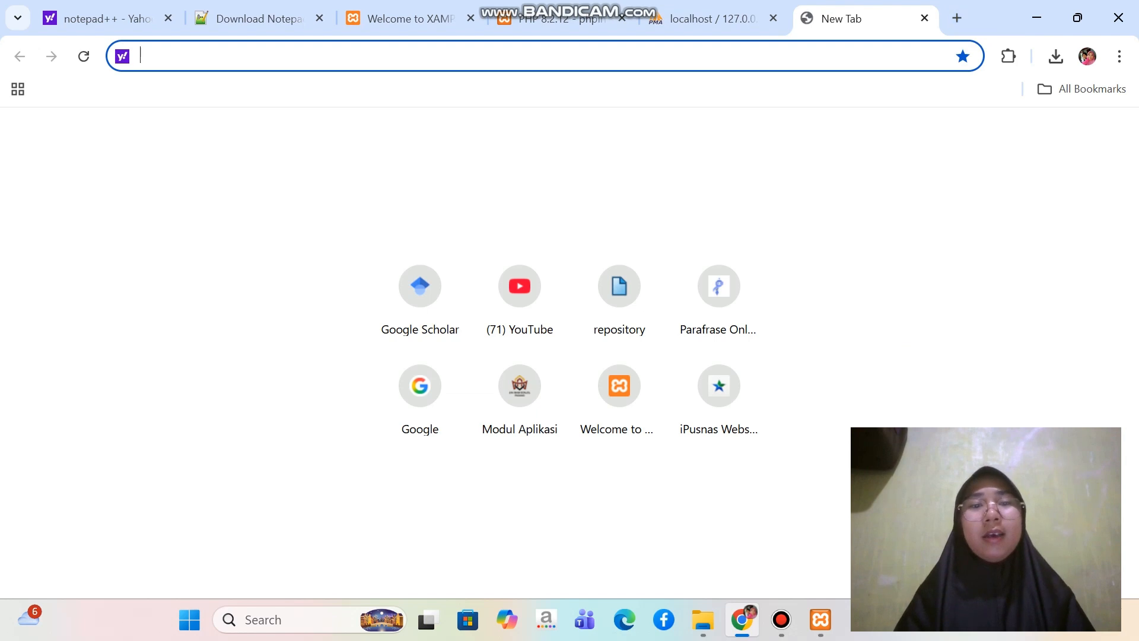
type("localh")
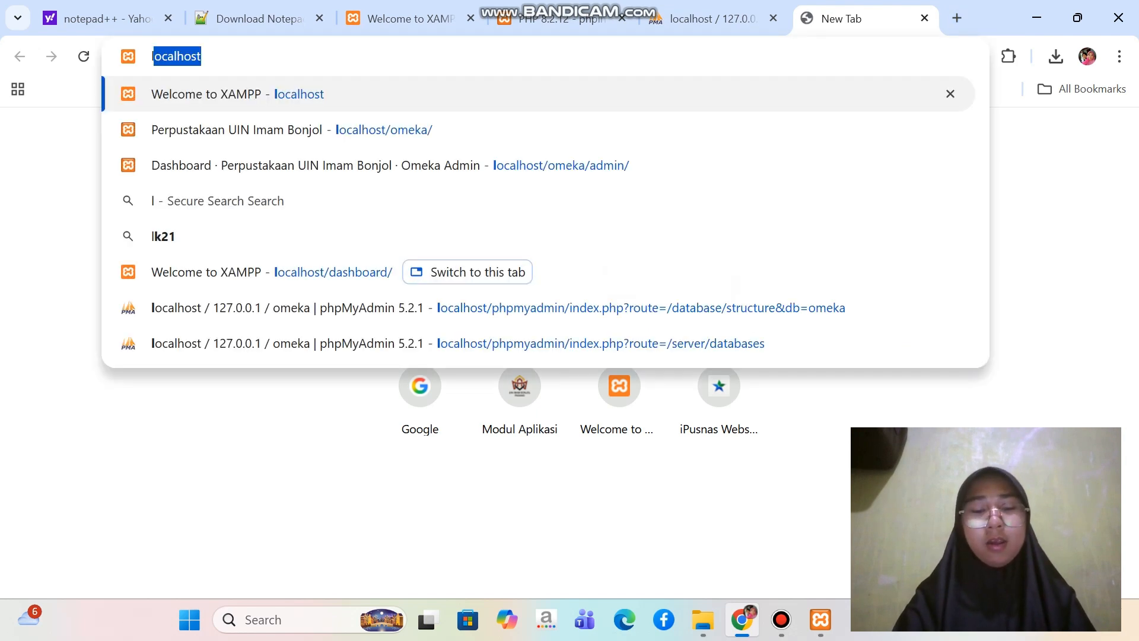
type("ost")
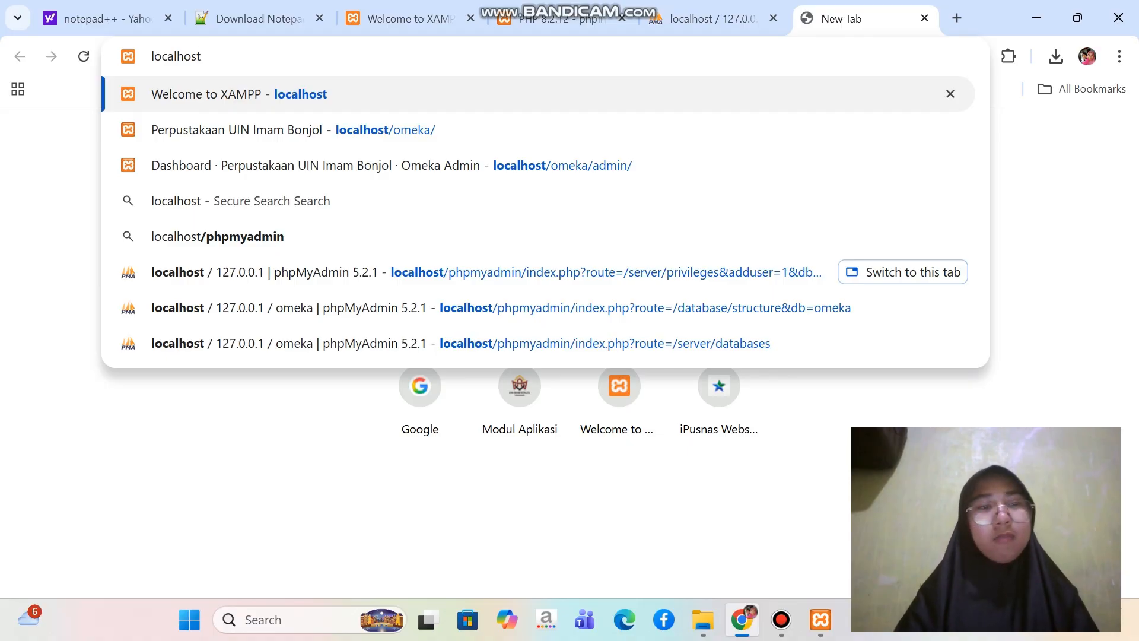
type("/omeka/")
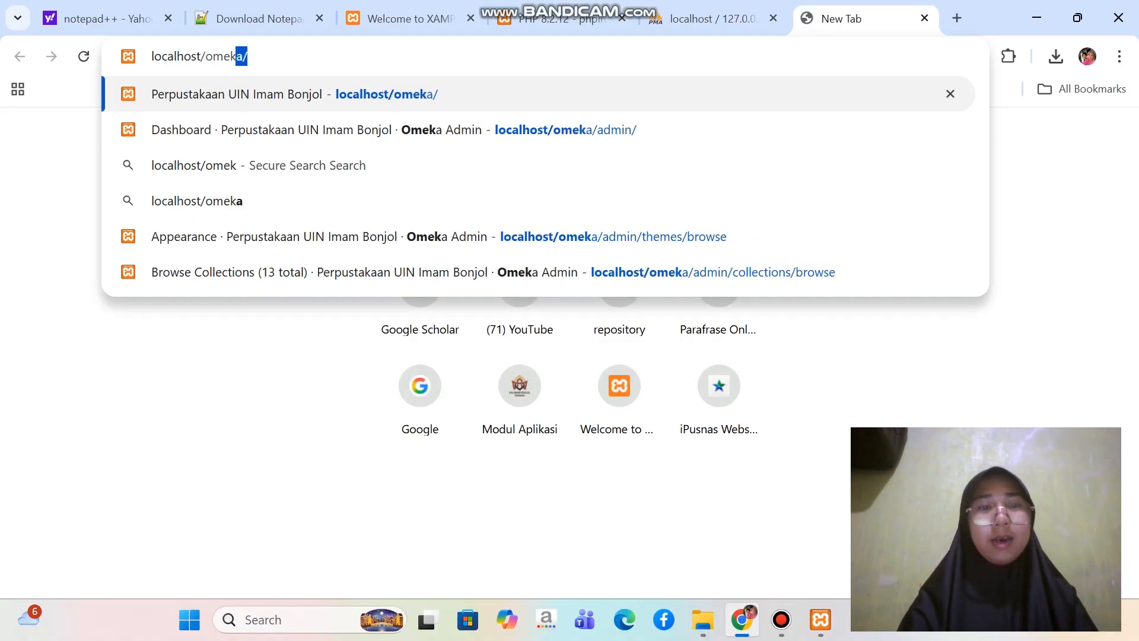
key("Return")
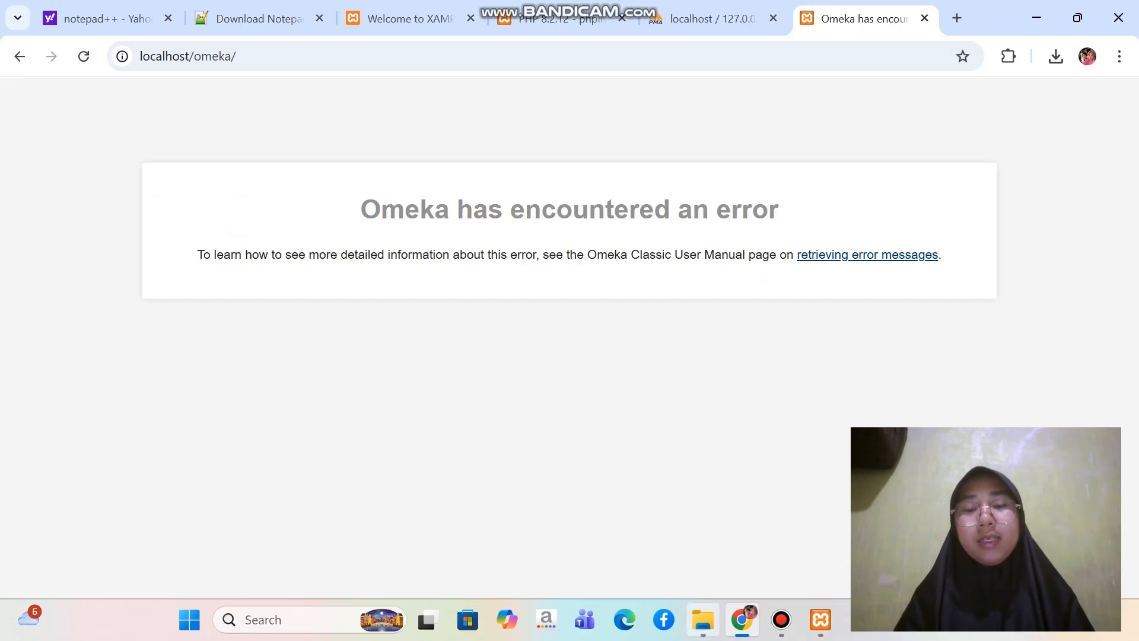
Switch to File Explorer, go to C:\xampp\htdocs\omeka and open the db configuration file in Notepad++
left_click(703, 620)
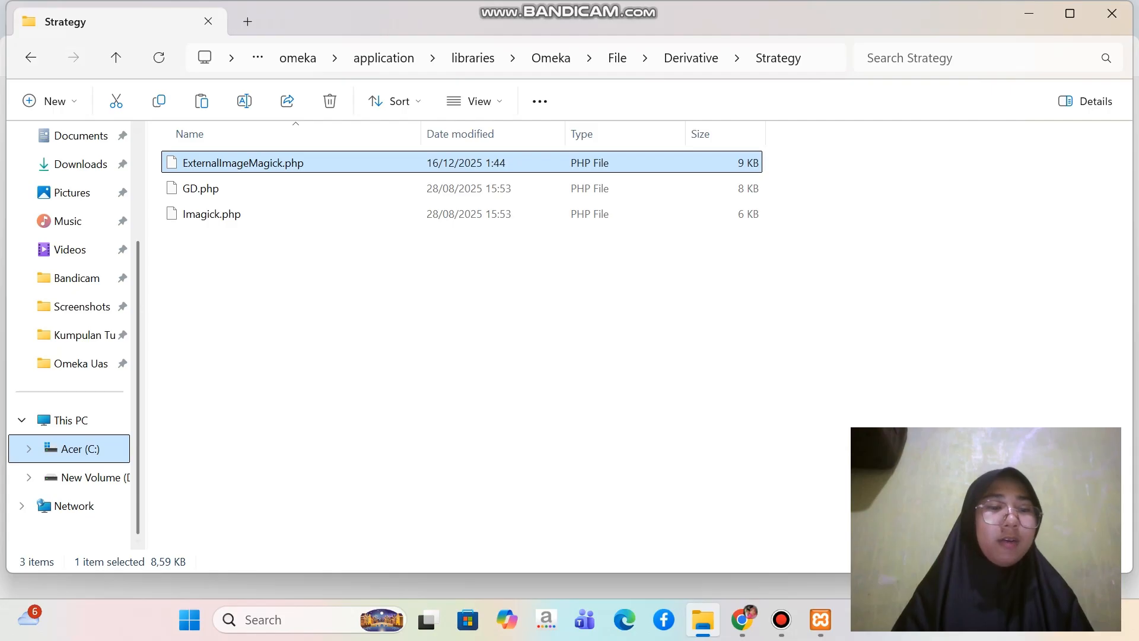
left_click(80, 449)
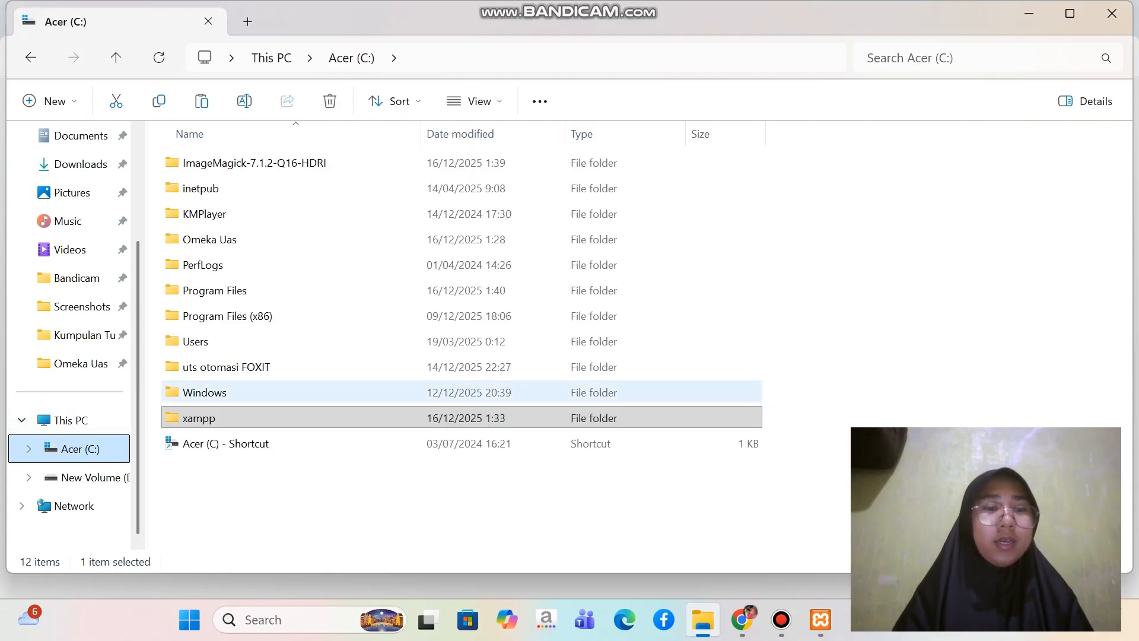
double_click(199, 418)
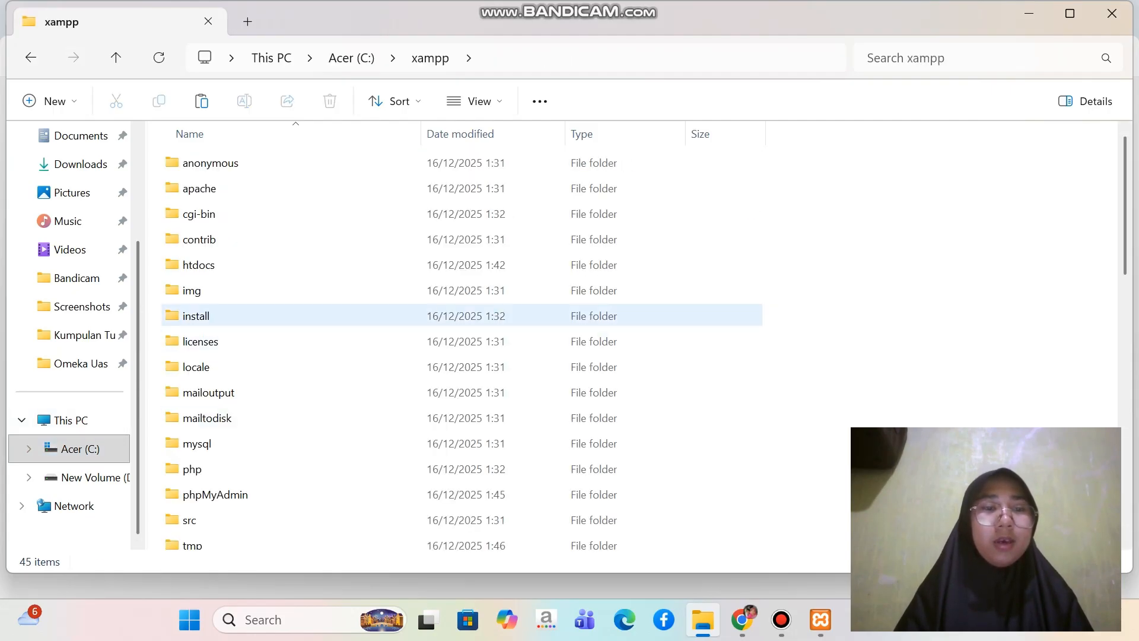
double_click(199, 264)
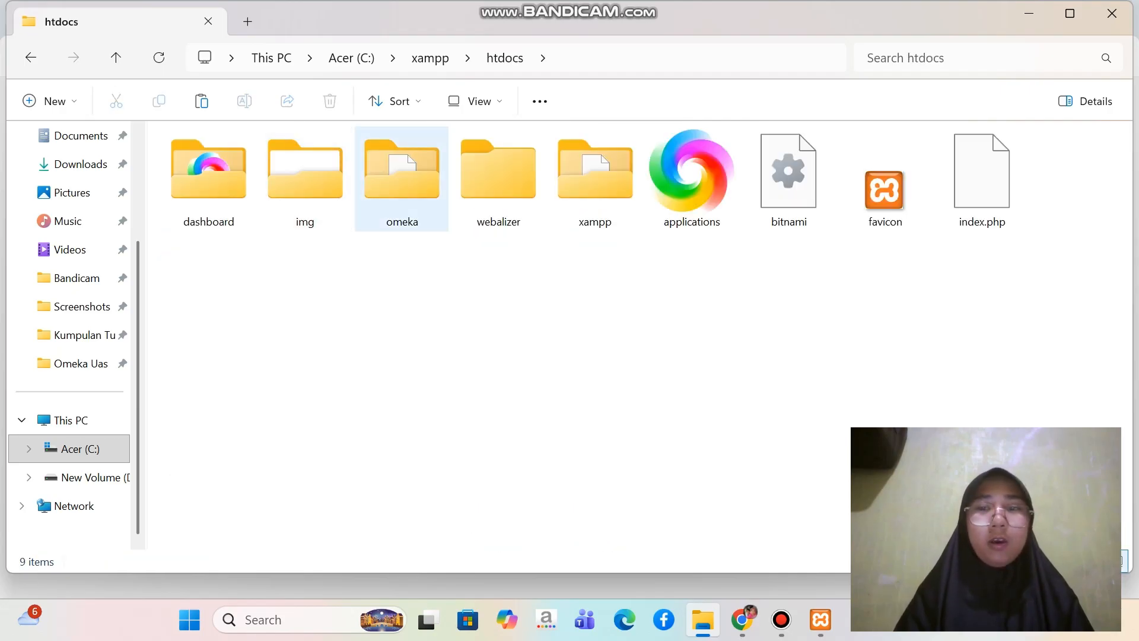
double_click(402, 178)
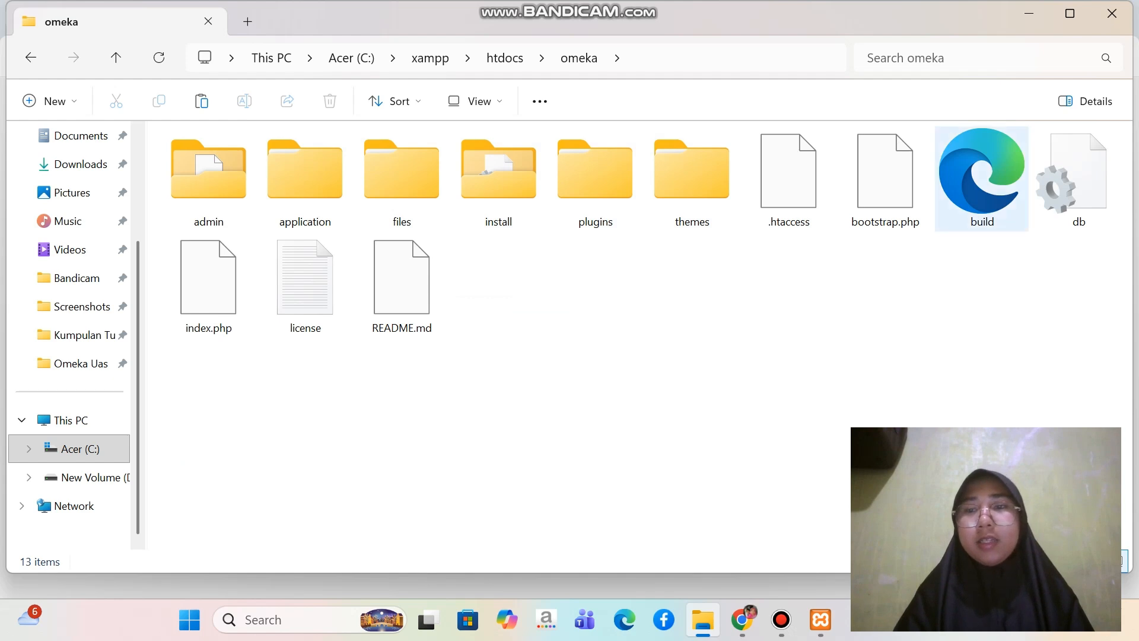
left_click(1079, 180)
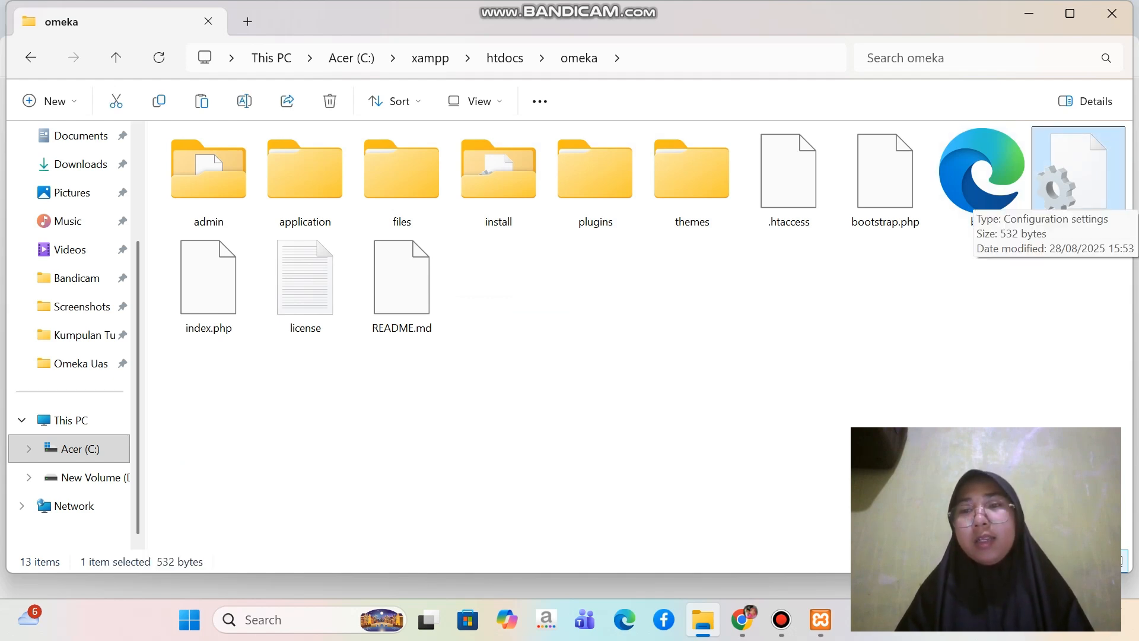
right_click(1078, 178)
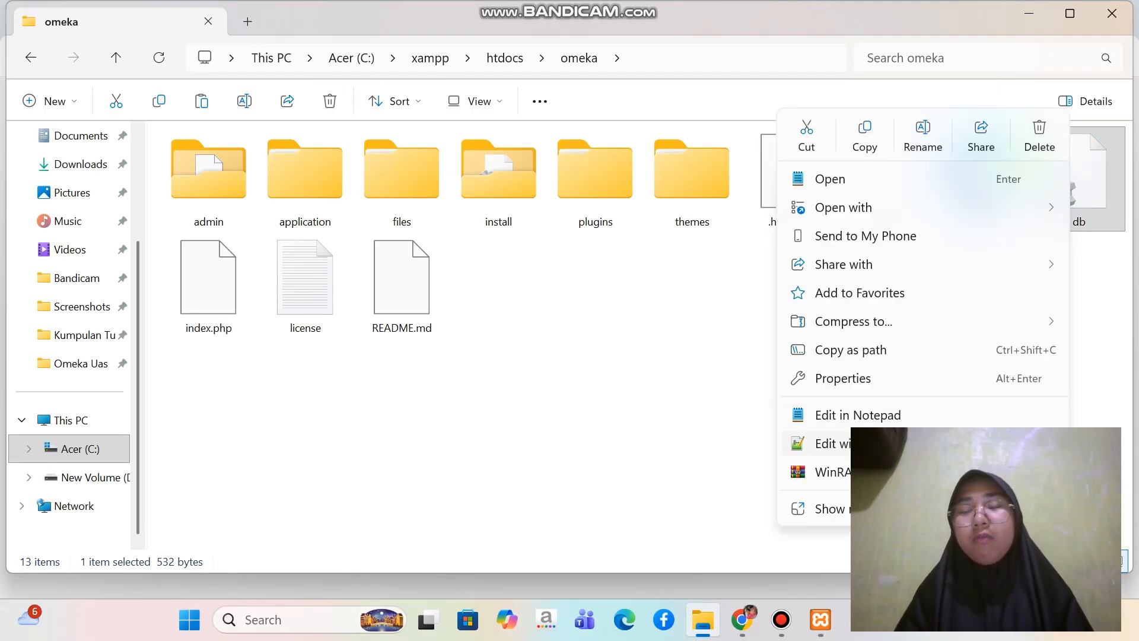
left_click(837, 444)
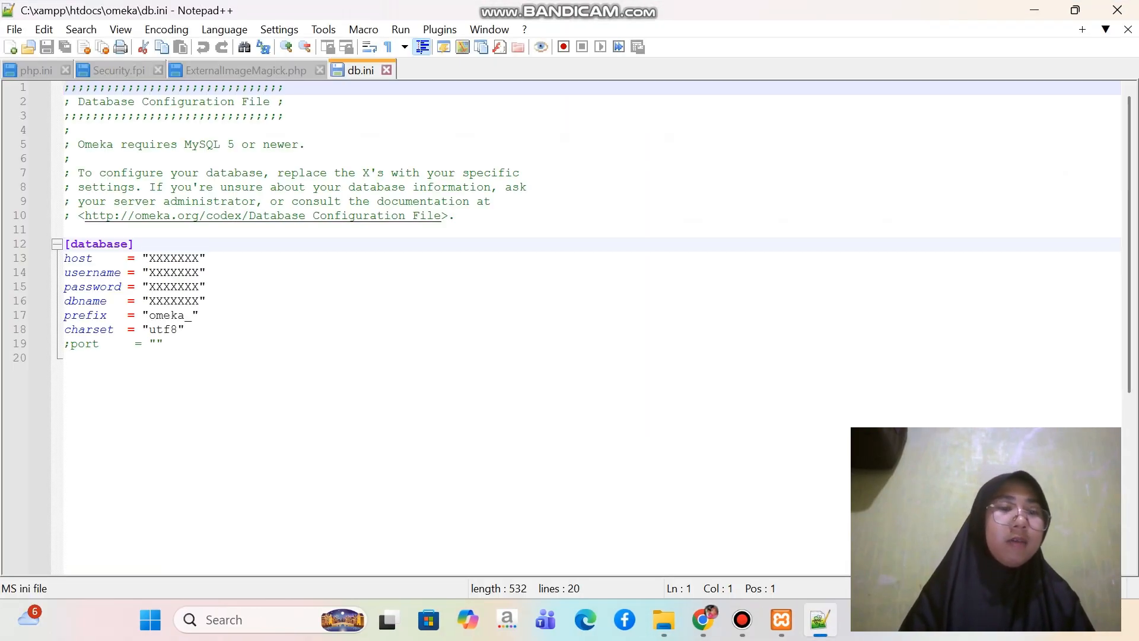
Replace the host placeholder in the [database] section of db.ini with localhost
left_click(200, 259)
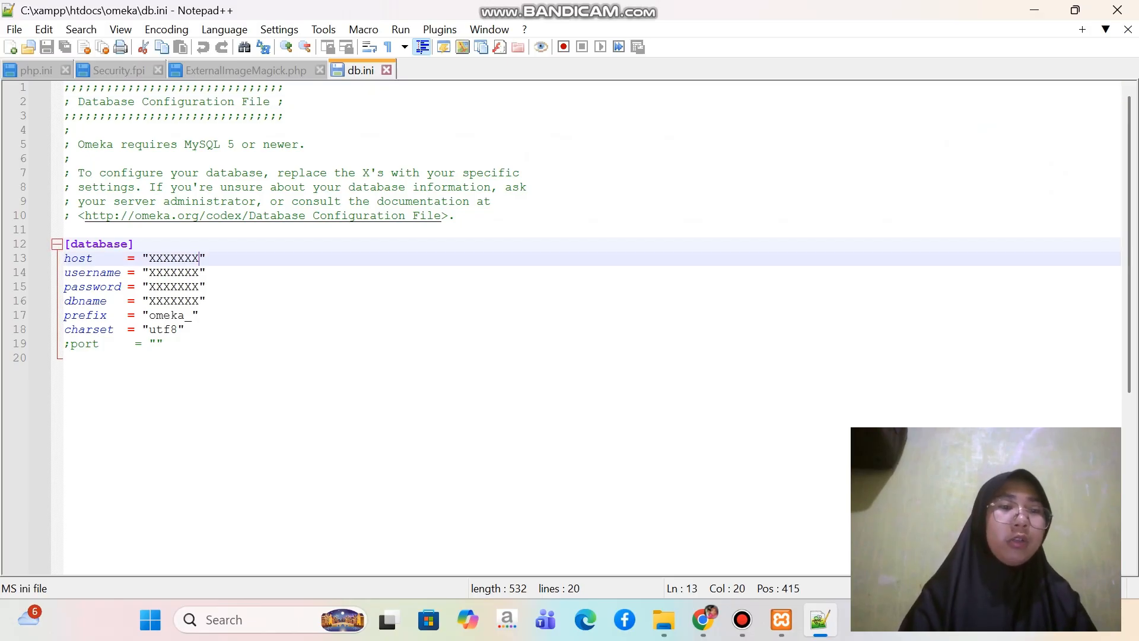
key("BackSpace")
key("BackSpace")
key("BackSpace")
key("BackSpace")
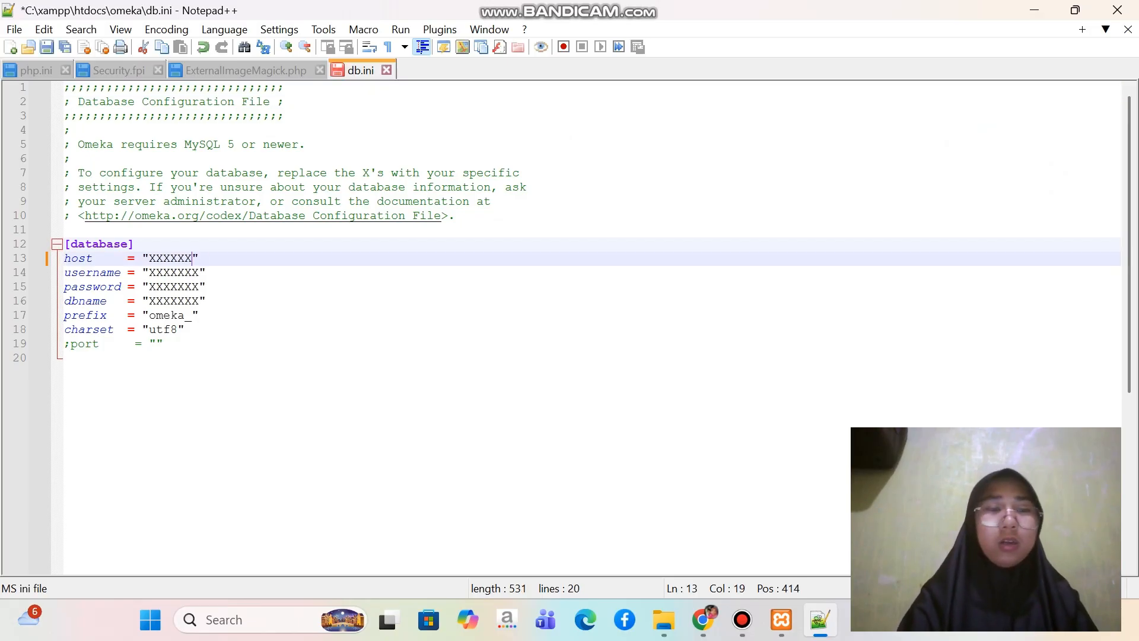
key("BackSpace")
key("BackSpace")
key("BackSpace")
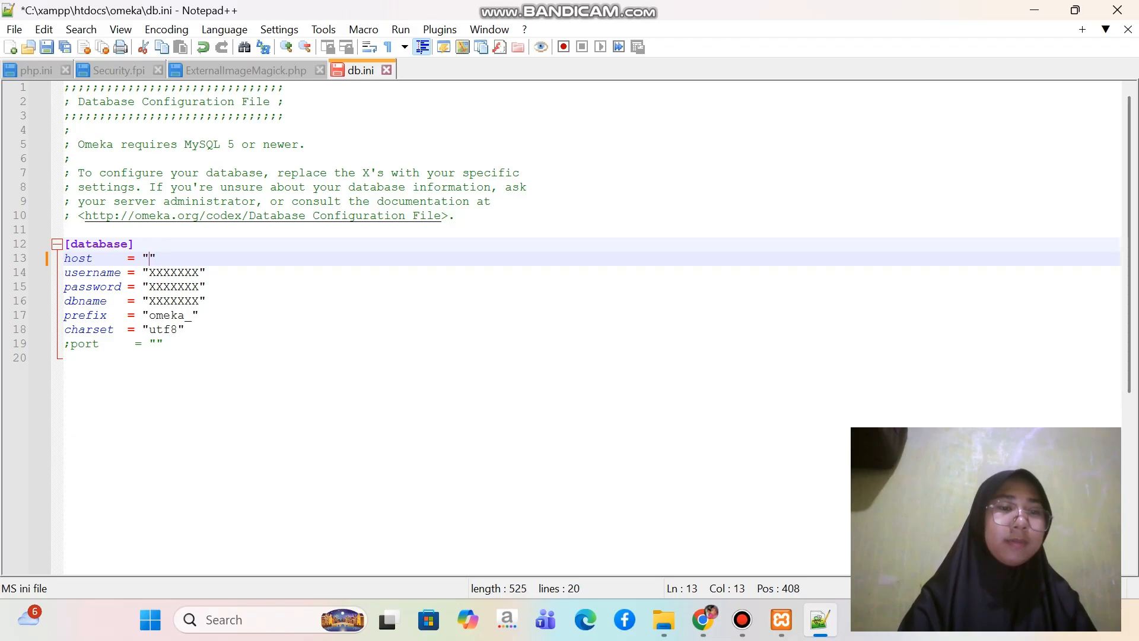
type("localho")
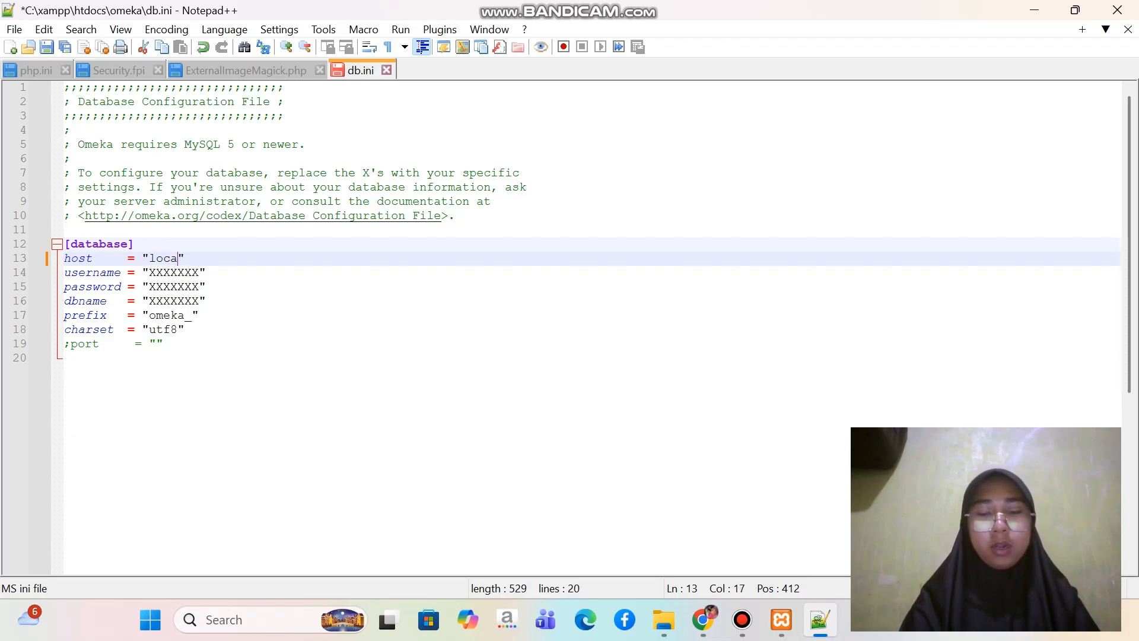
type("st")
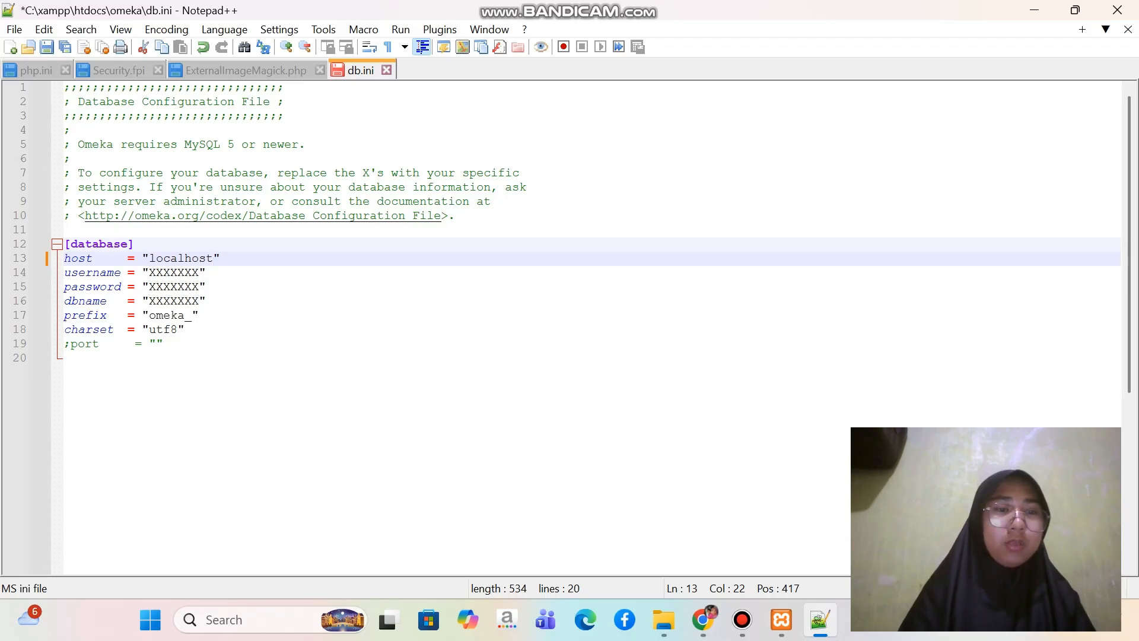
Replace the username placeholder in the [database] section with omeka
left_click(199, 273)
key("BackSpace")
key("BackSpace")
key("BackSpace")
key("BackSpace")
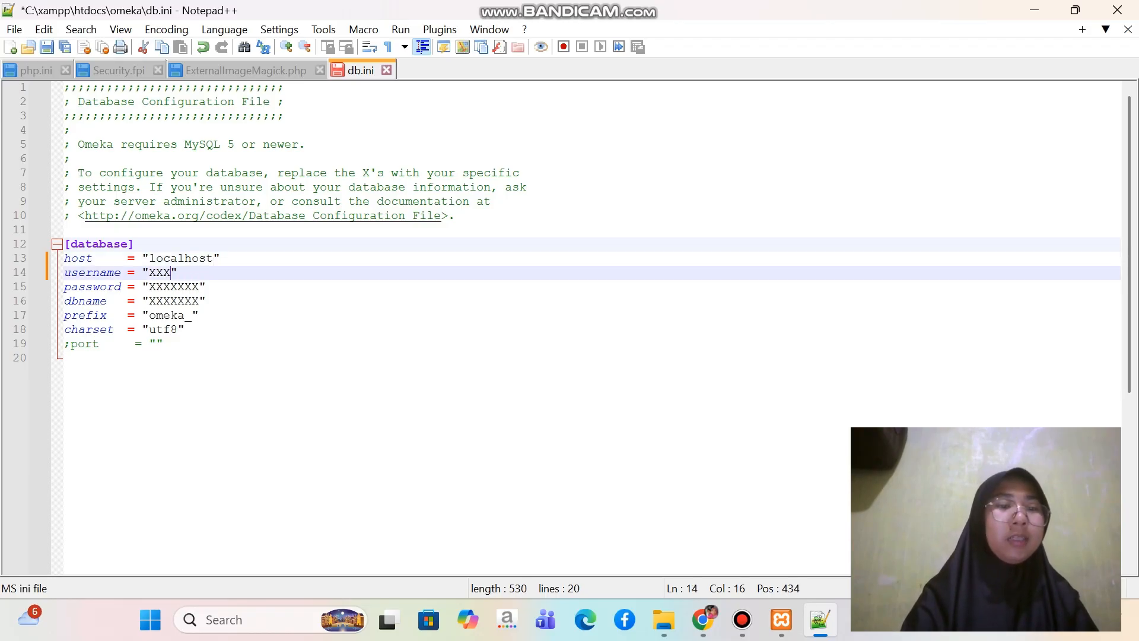
key("BackSpace")
key("BackSpace")
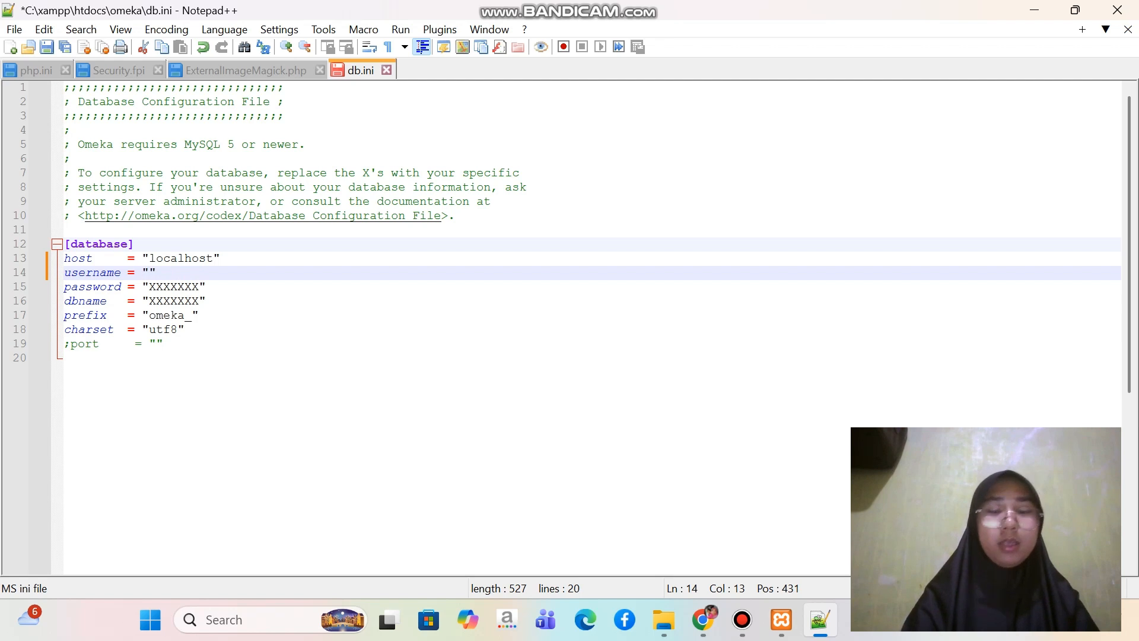
type("omek")
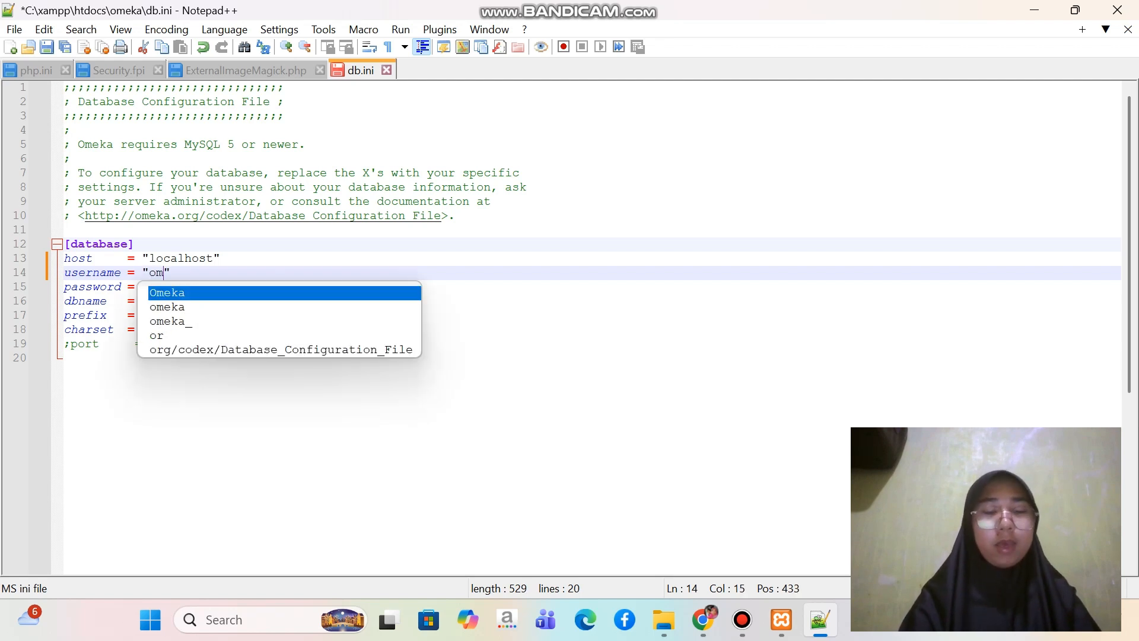
type("a")
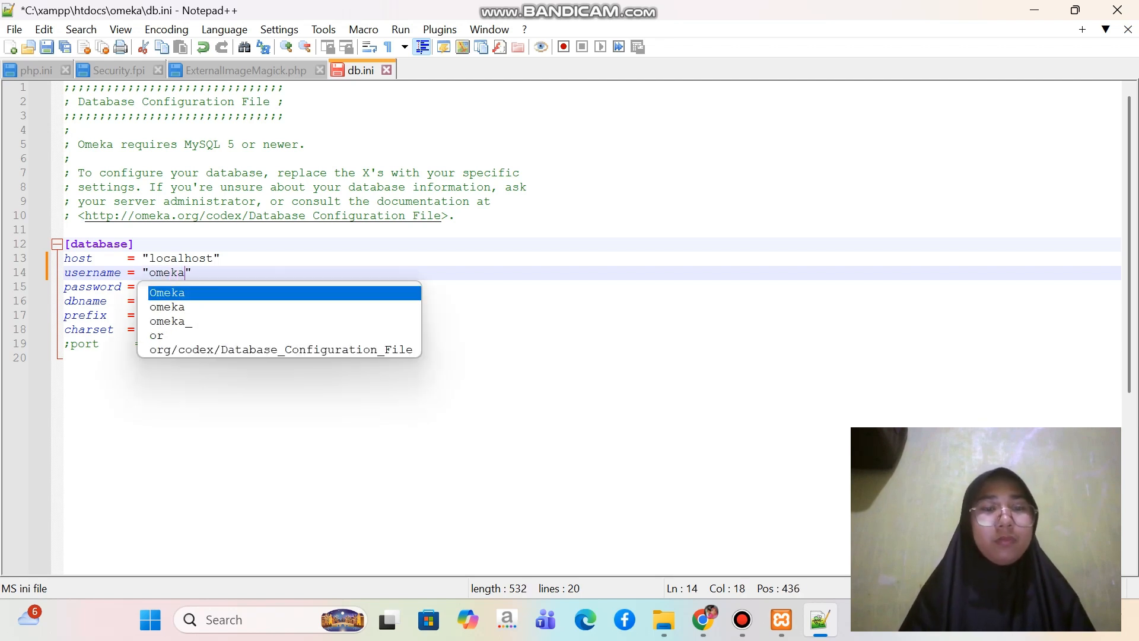
left_click(164, 344)
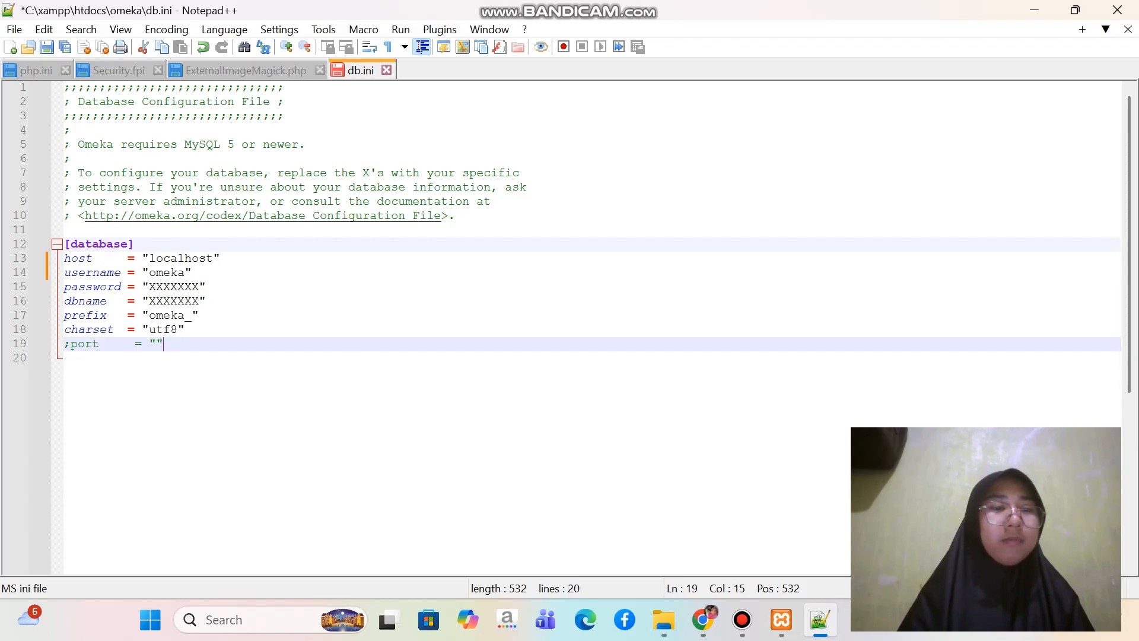
Replace the password placeholder in the [database] section with the database account's password
left_click(200, 287)
key("BackSpace")
key("BackSpace")
key("BackSpace")
key("BackSpace")
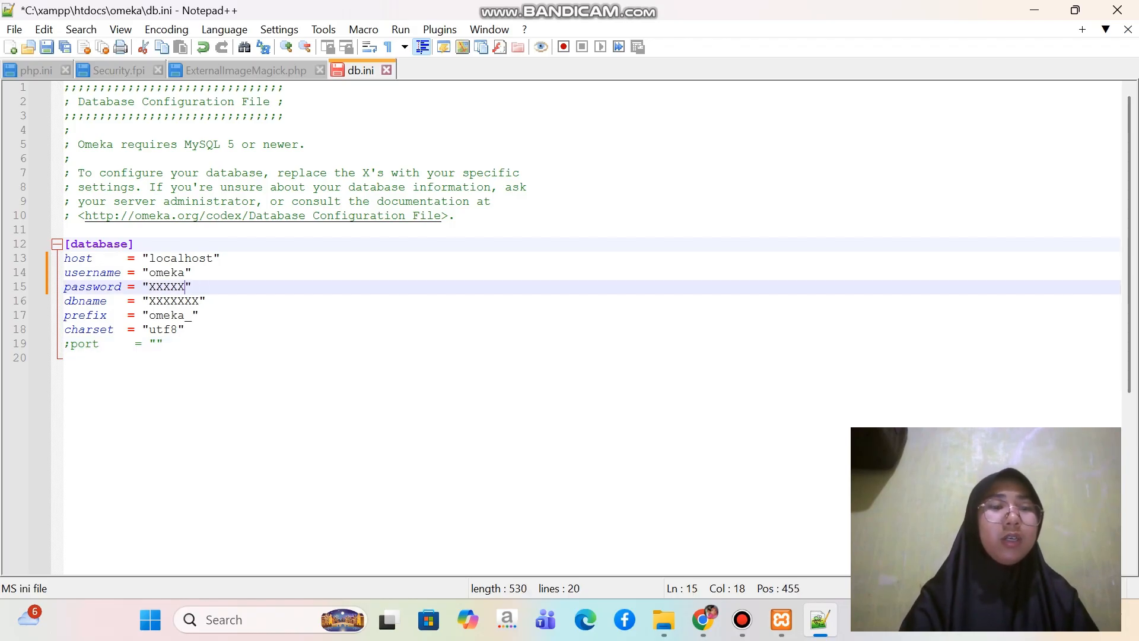
key("BackSpace")
key("BackSpace")
key("BackSpace")
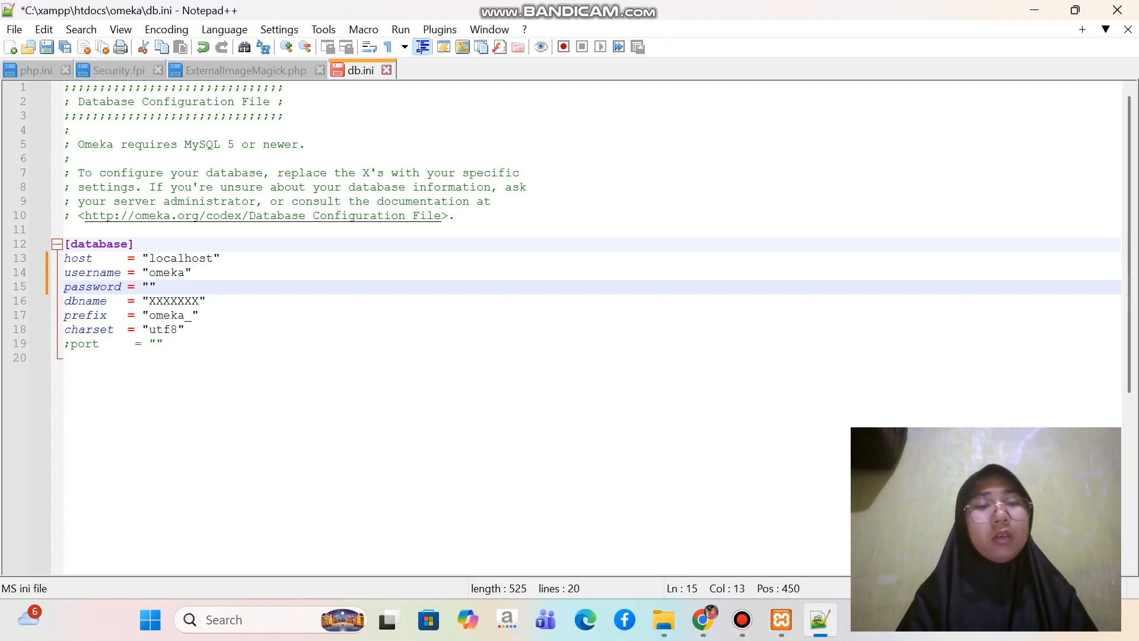
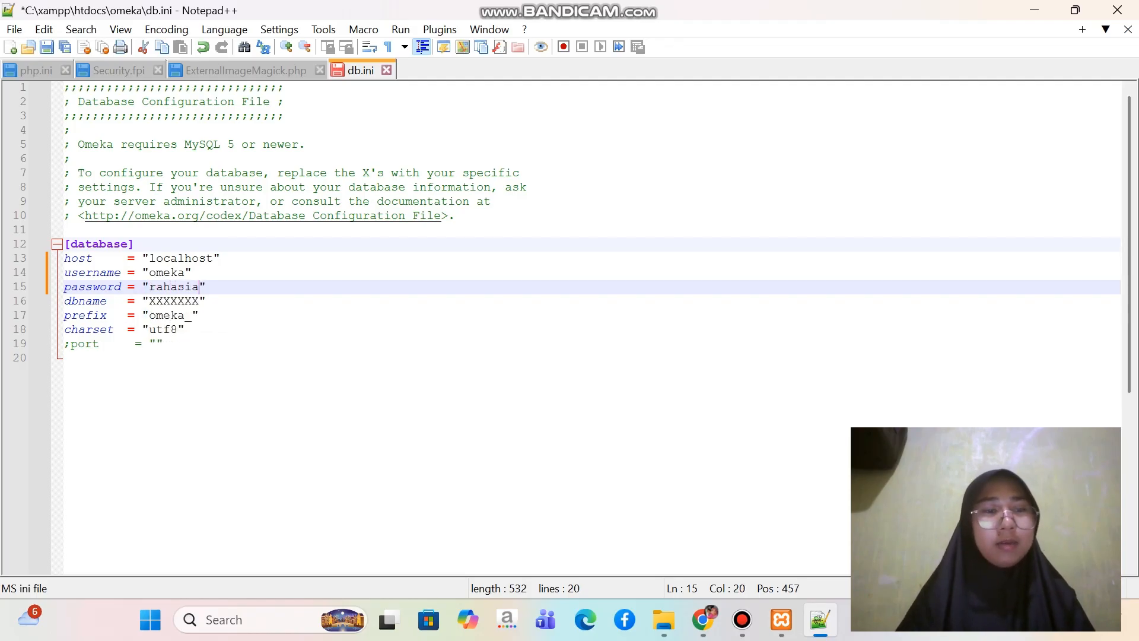
Replace the dbname placeholder with omeka, then save db.ini and close the editor
key("Down")
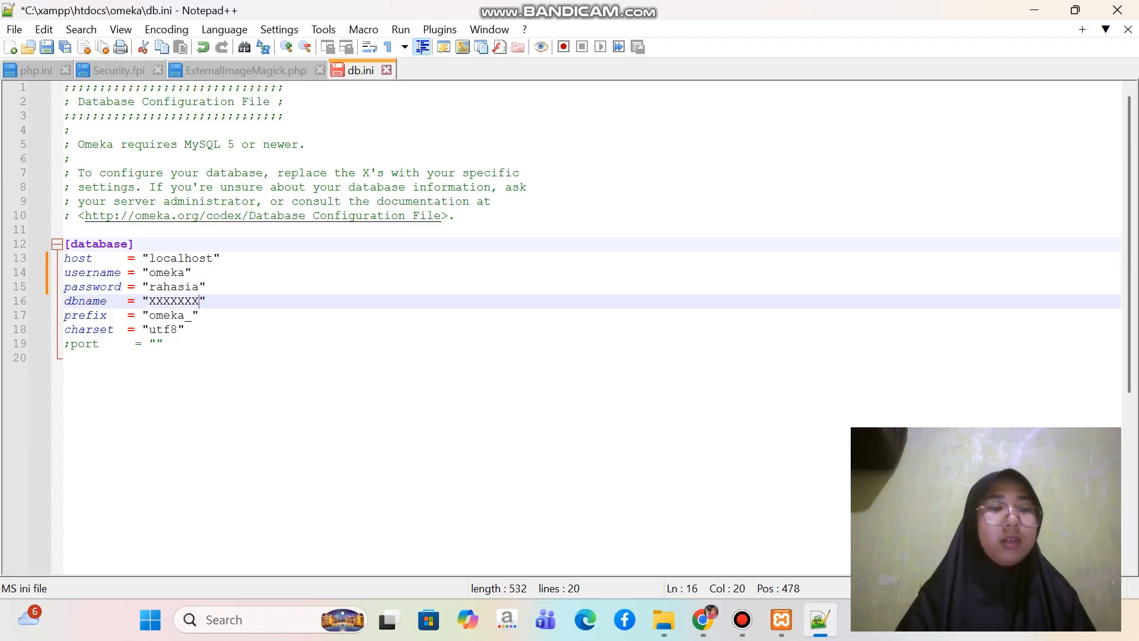
key("BackSpace")
key("BackSpace")
key("BackSpace")
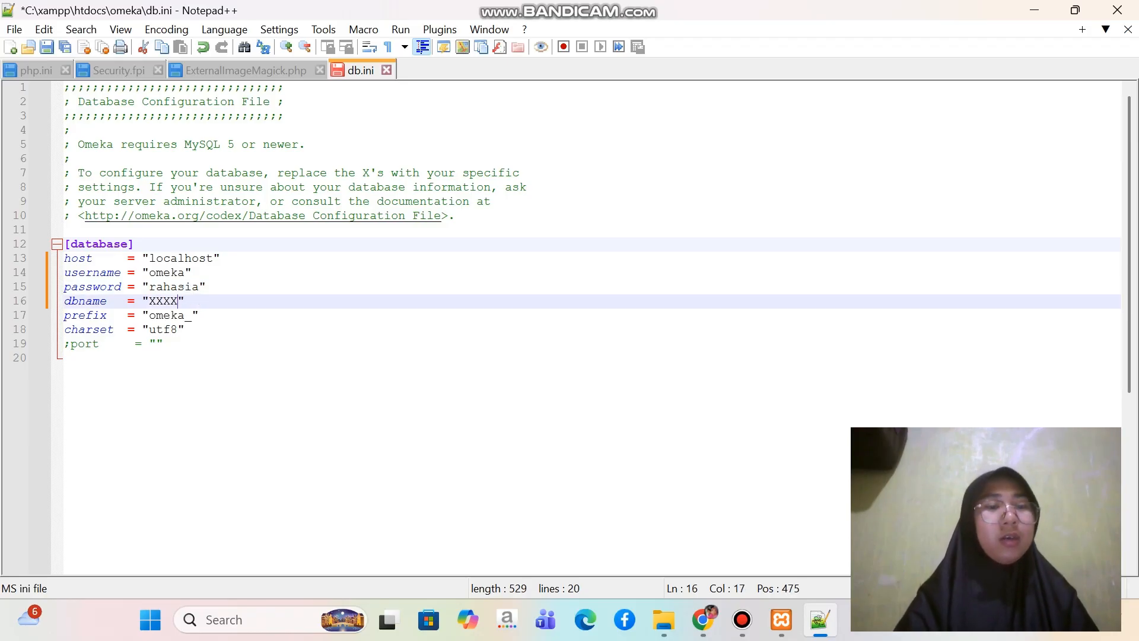
key("BackSpace")
key("BackSpace")
key("BackSpace")
key("BackSpace")
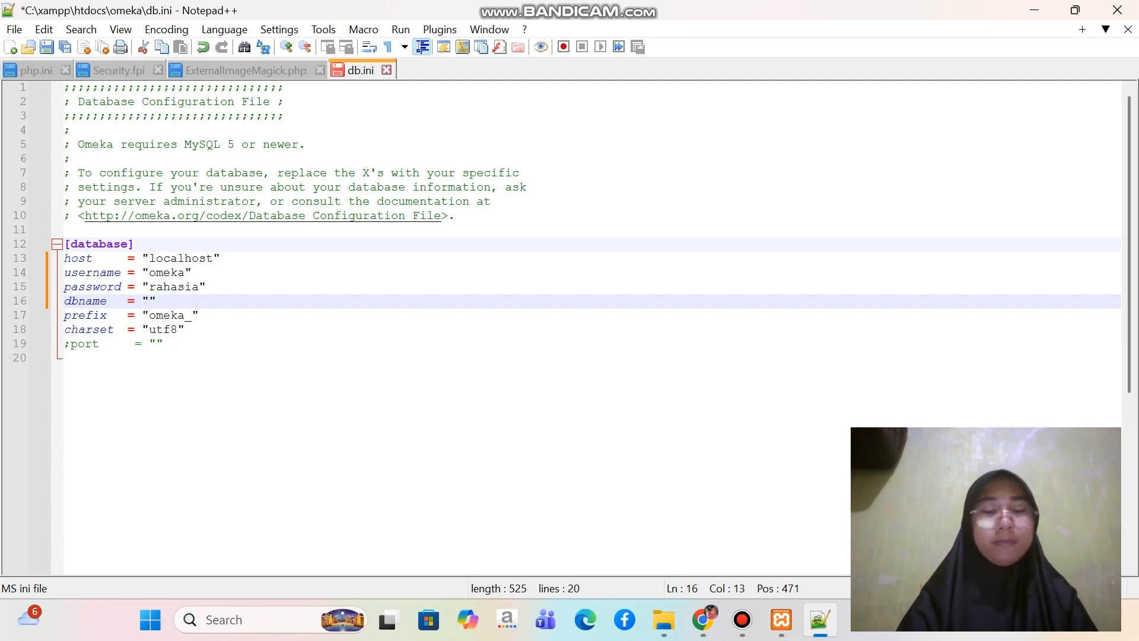
type("omeka")
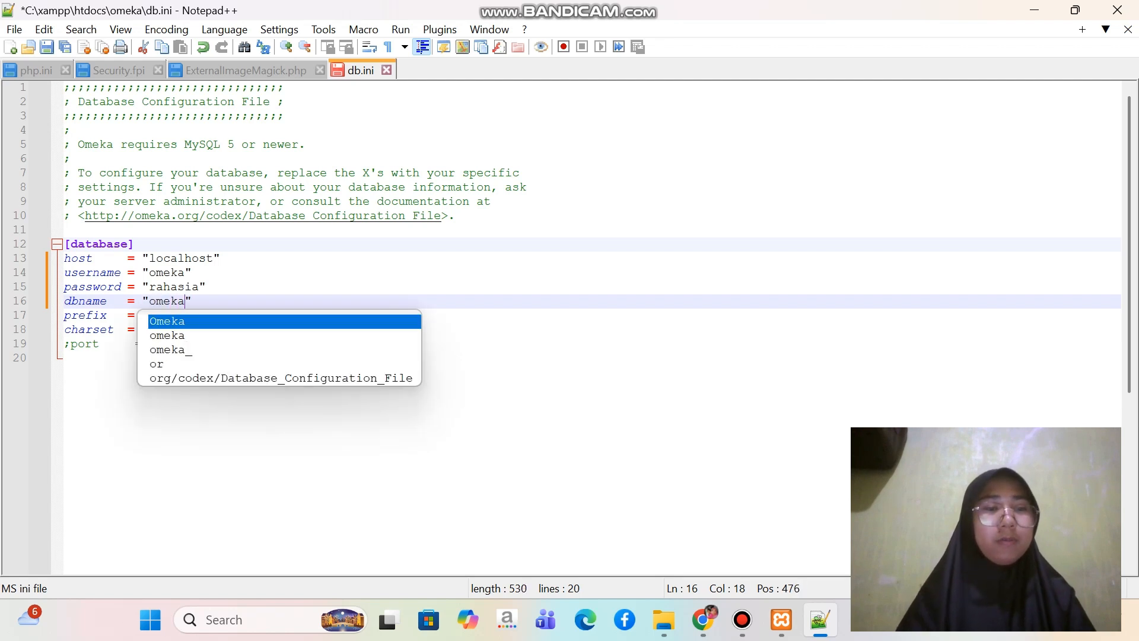
left_click(64, 358)
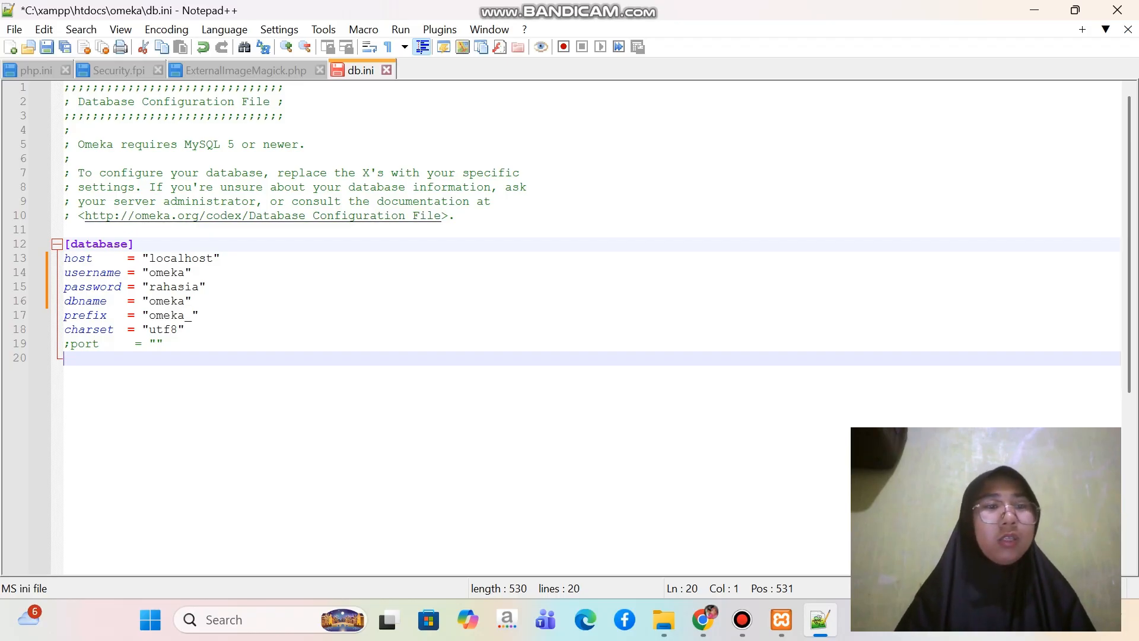
key("ctrl+s")
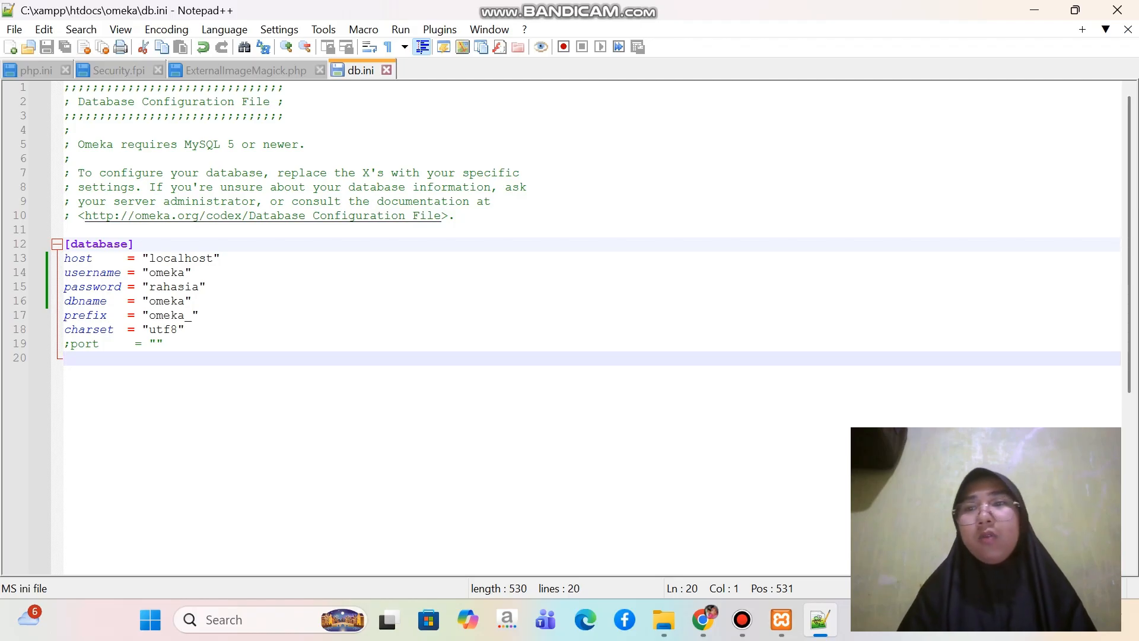
left_click(1118, 10)
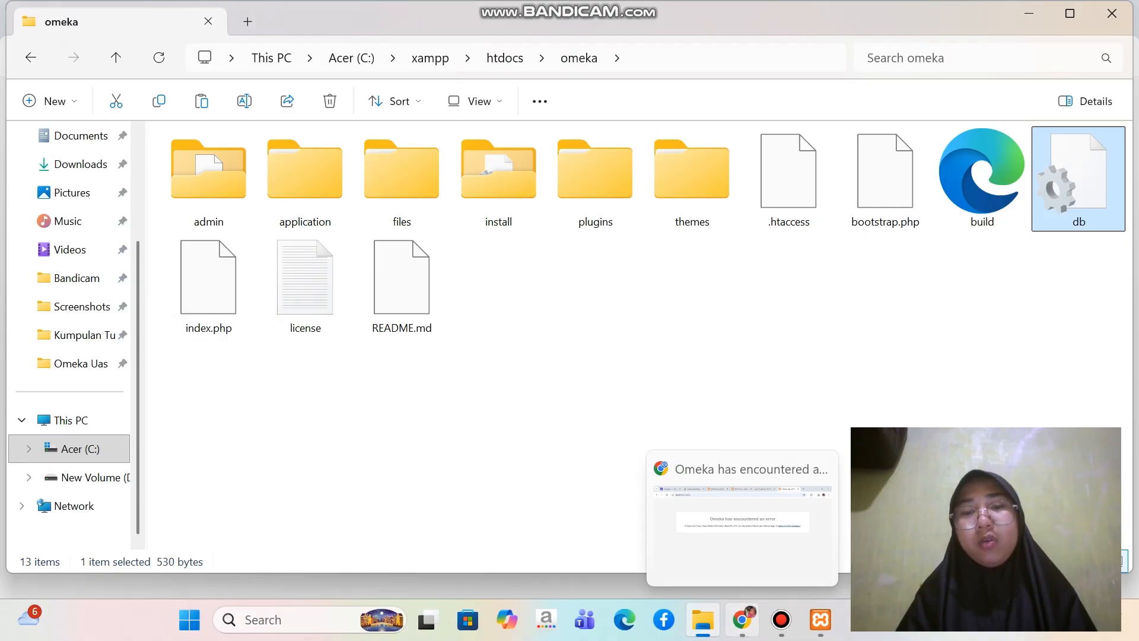
Switch to Chrome, reload the localhost/omeka page and look over the site configuration form
left_click(742, 620)
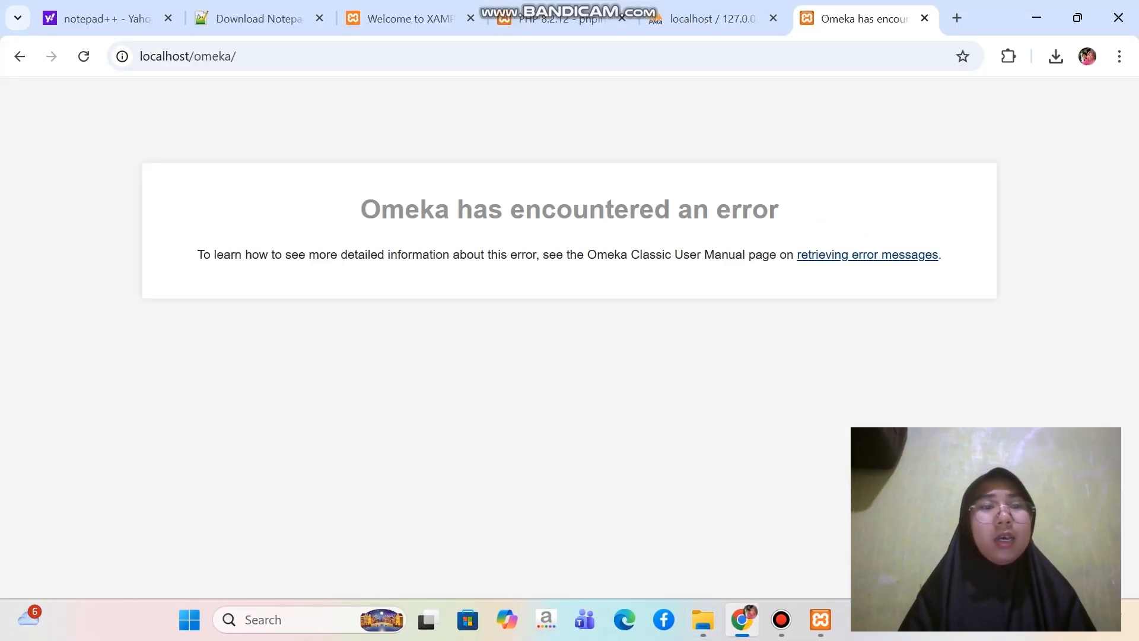
left_click(84, 56)
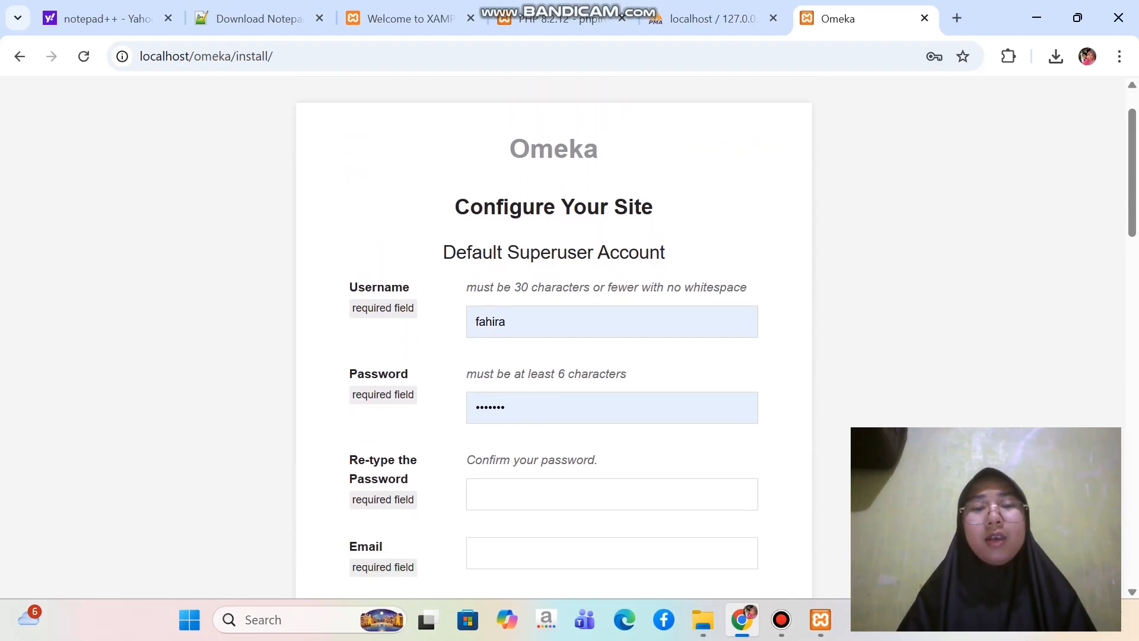
scroll(554, 338, "down", 15)
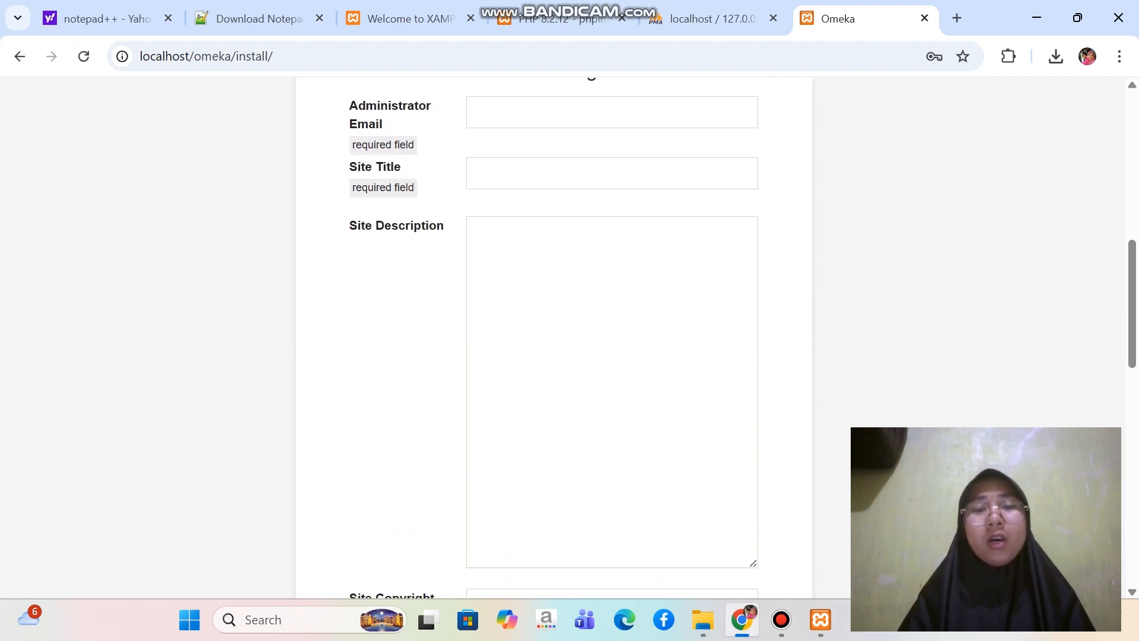
scroll(553, 338, "down", 4)
scroll(553, 338, "up", 20)
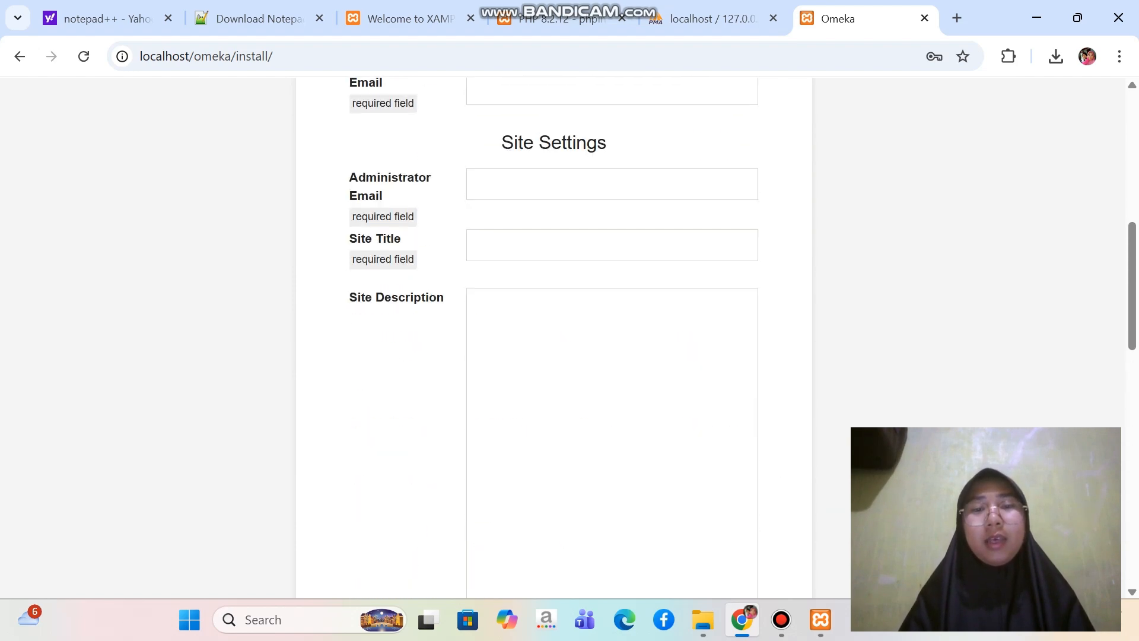
scroll(554, 338, "down", 2)
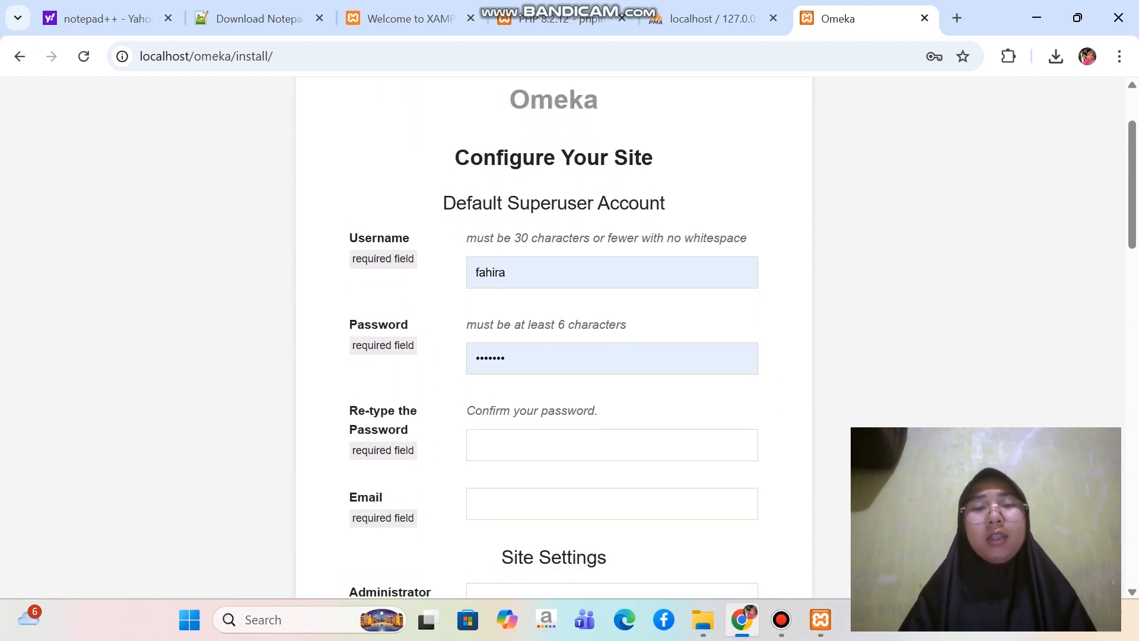
Clear the prefilled username of the default superuser account and enter the administrator's username
left_click(611, 273)
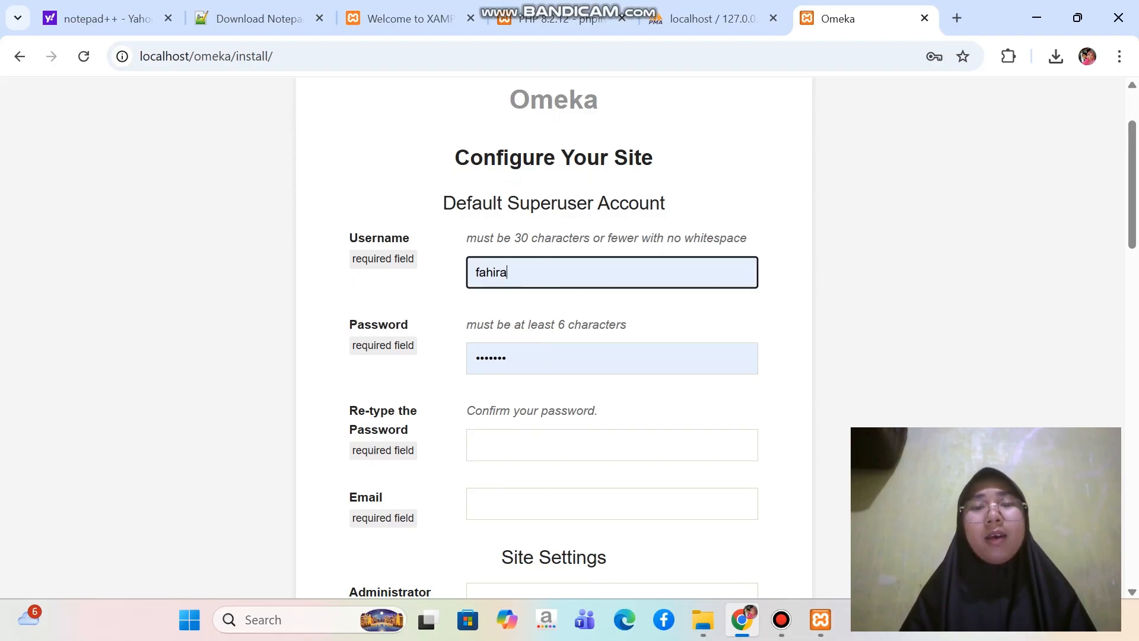
key("BackSpace")
key("BackSpace")
key("BackSpace")
key("BackSpace")
key("BackSpace")
key("BackSpace")
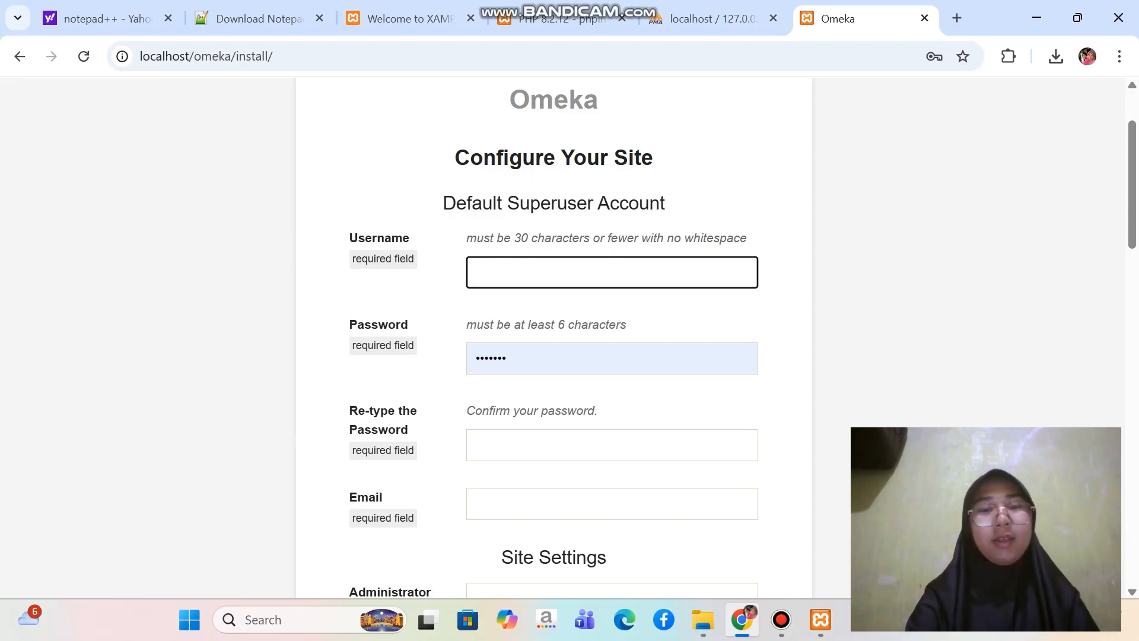
type("fahira")
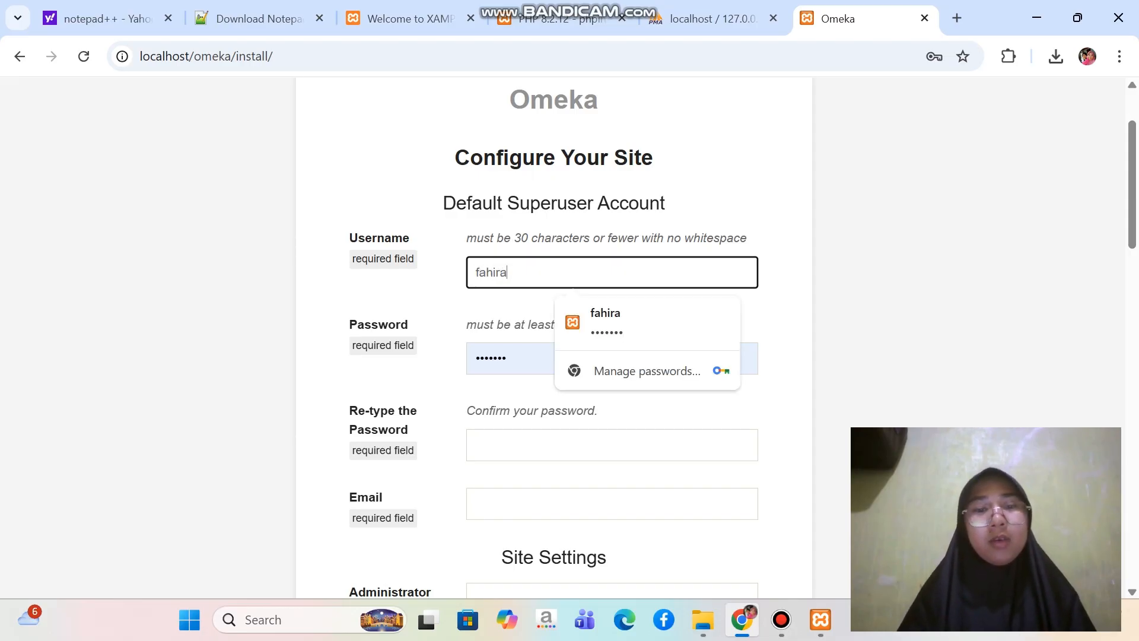
Replace the prefilled password of the default superuser account with the account password
key("Tab")
key("BackSpace")
key("BackSpace")
key("BackSpace")
key("BackSpace")
key("BackSpace")
key("BackSpace")
key("BackSpace")
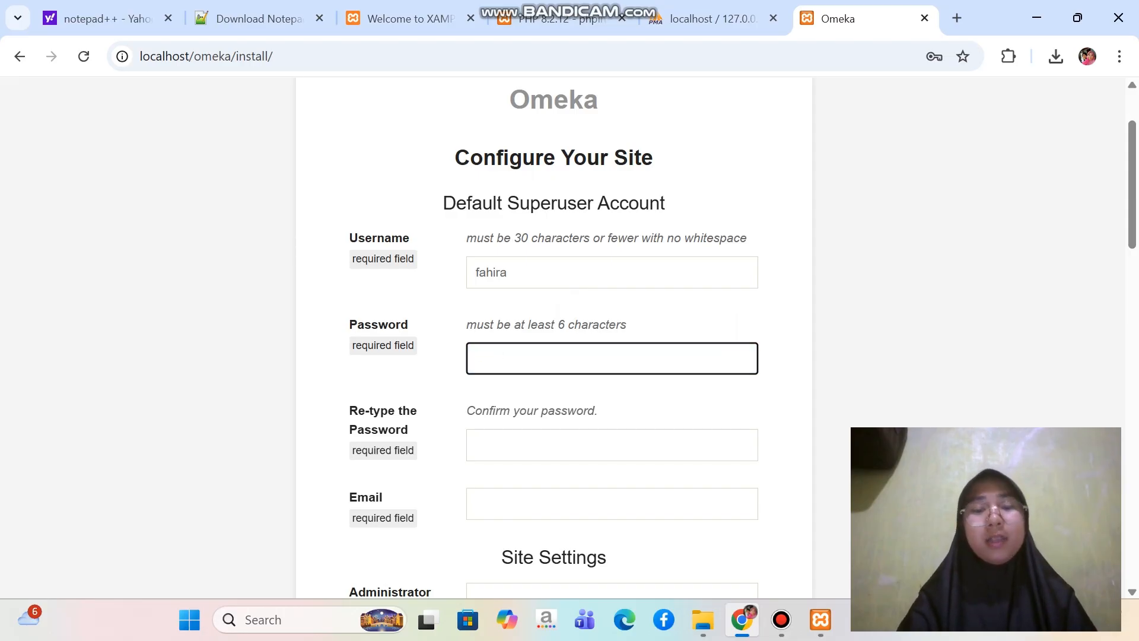
type("•••")
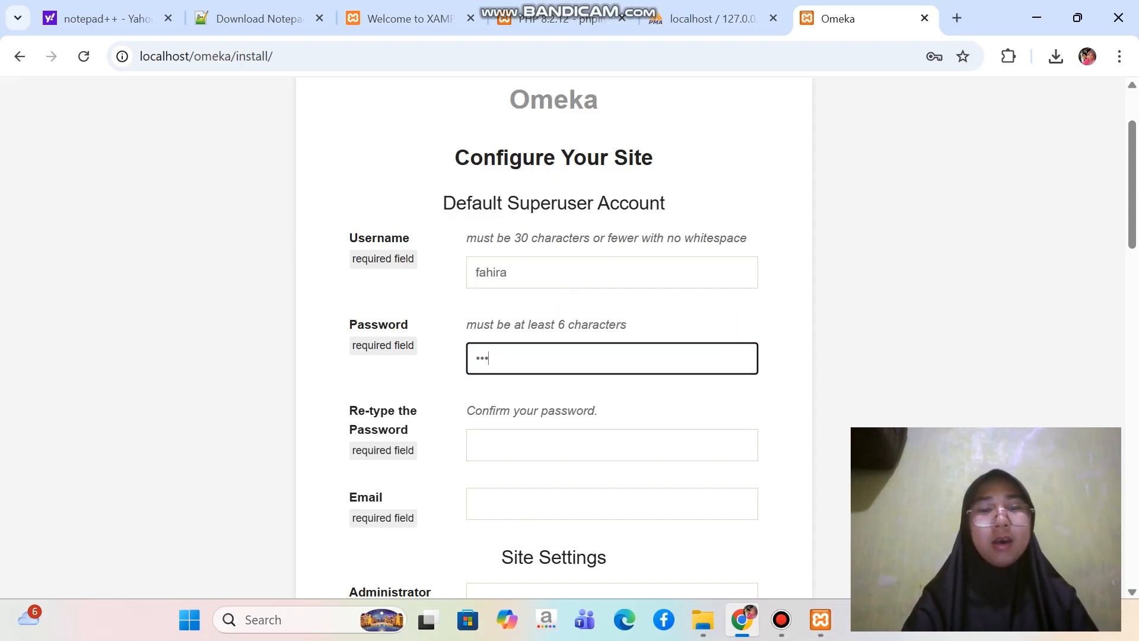
type("••••")
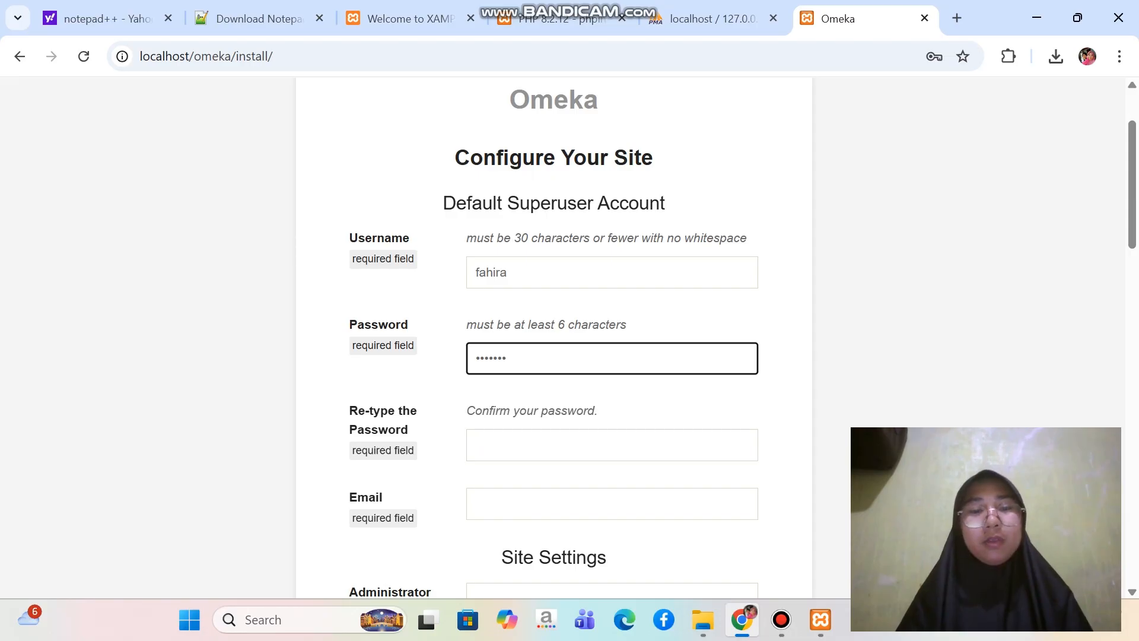
Enter the superuser account password again in the password confirmation field
key("Tab")
type("••")
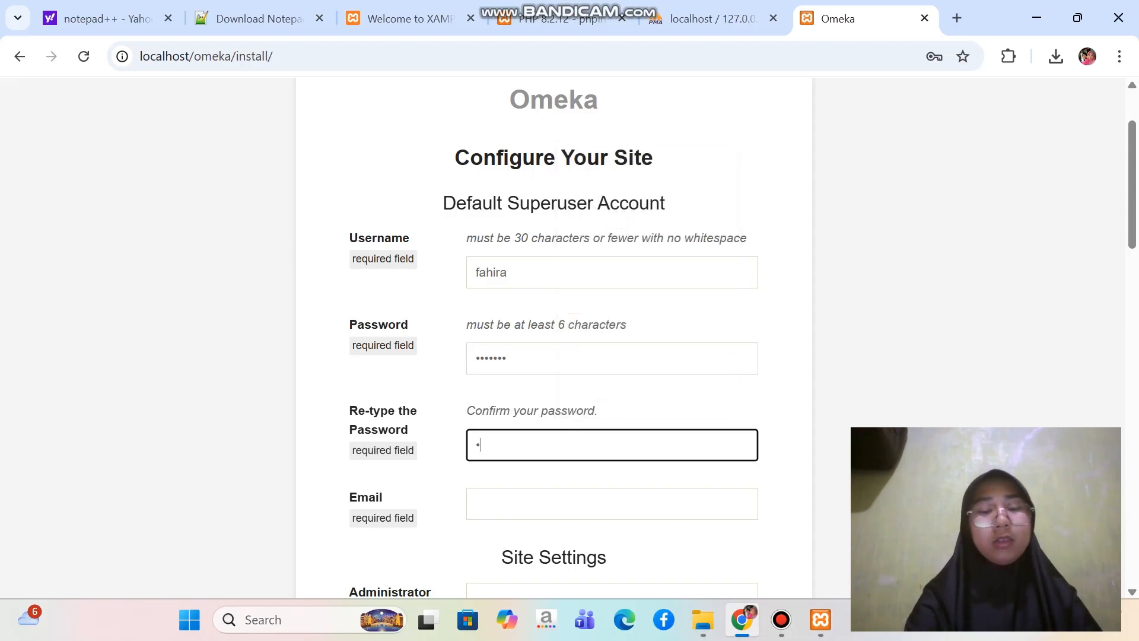
type("•••••")
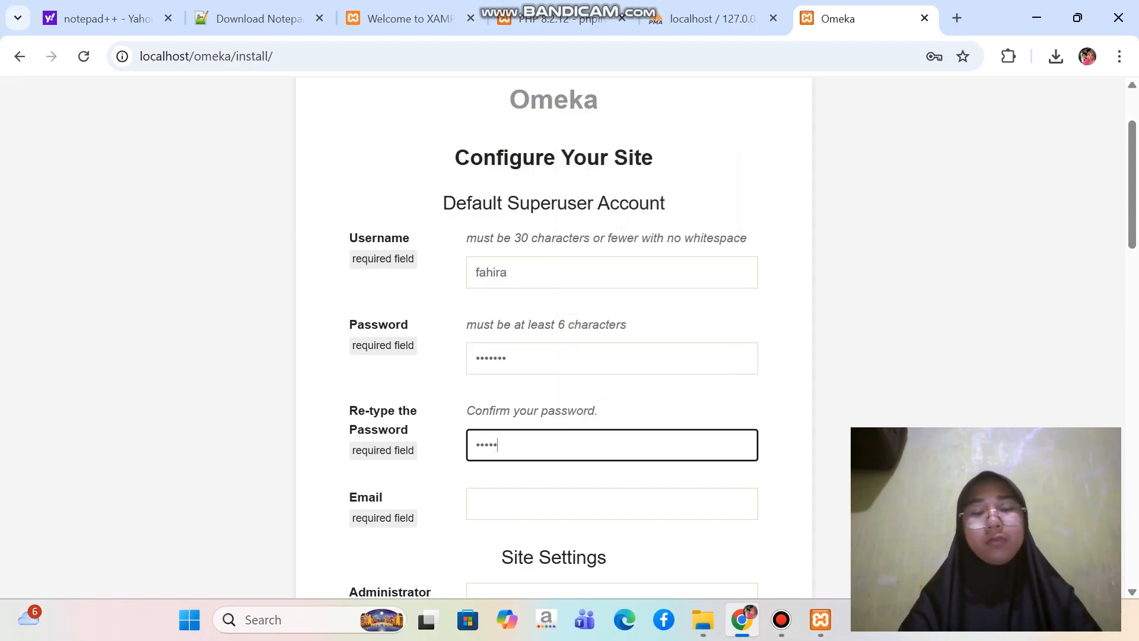
key("BackSpace")
key("BackSpace")
key("BackSpace")
key("BackSpace")
key("BackSpace")
key("BackSpace")
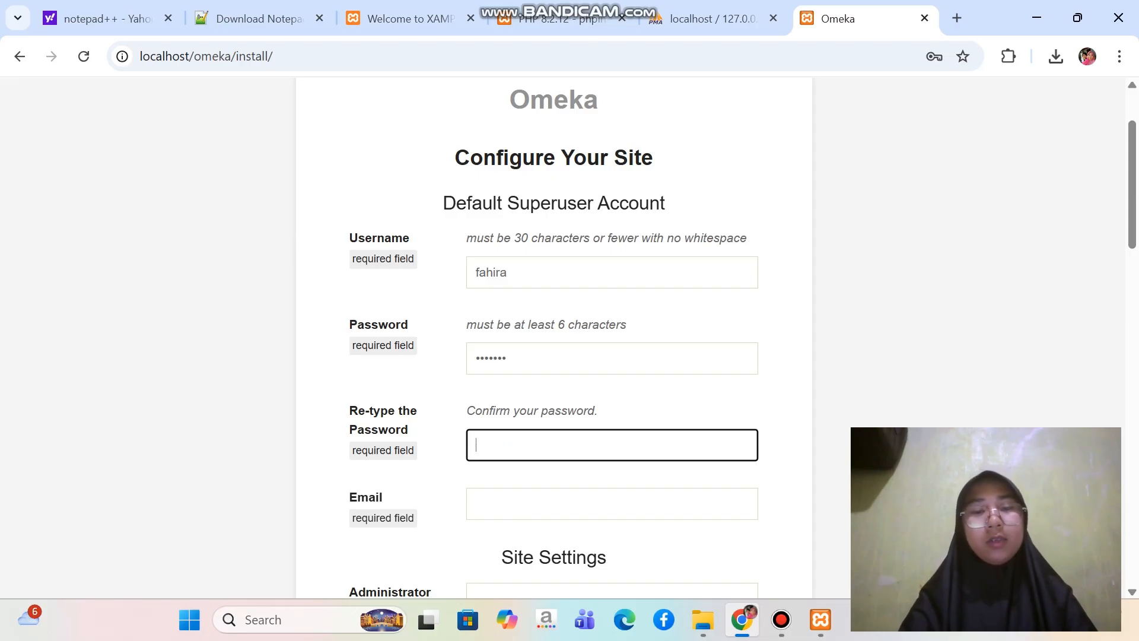
type("•••••••")
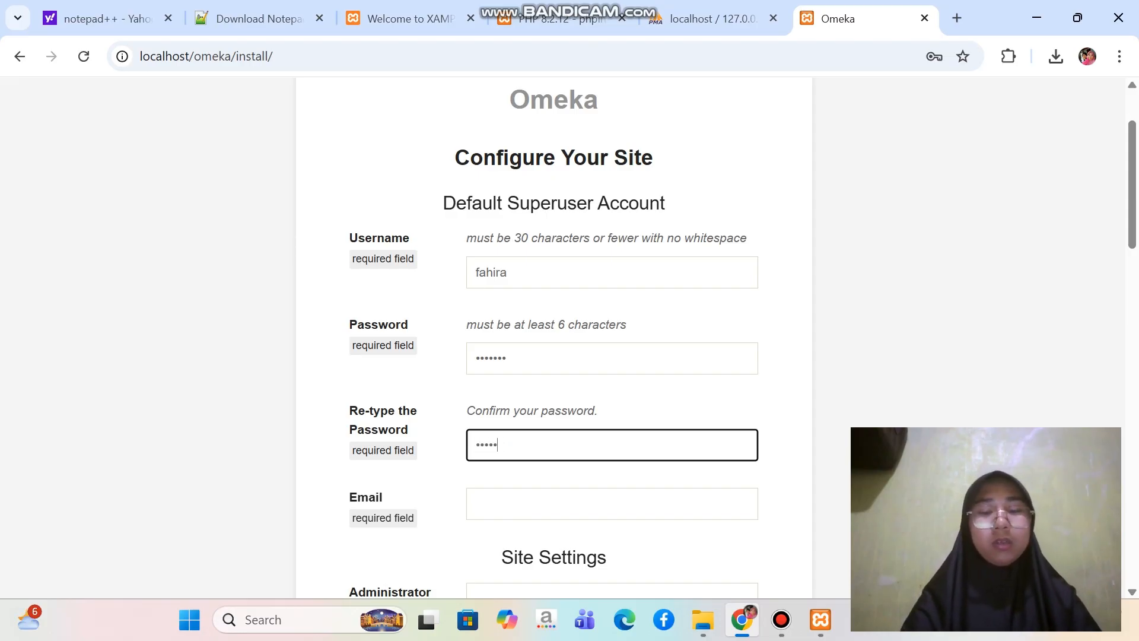
Fill in the superuser's email and the administrator email with the saved email address
scroll(570, 332, "down", 3)
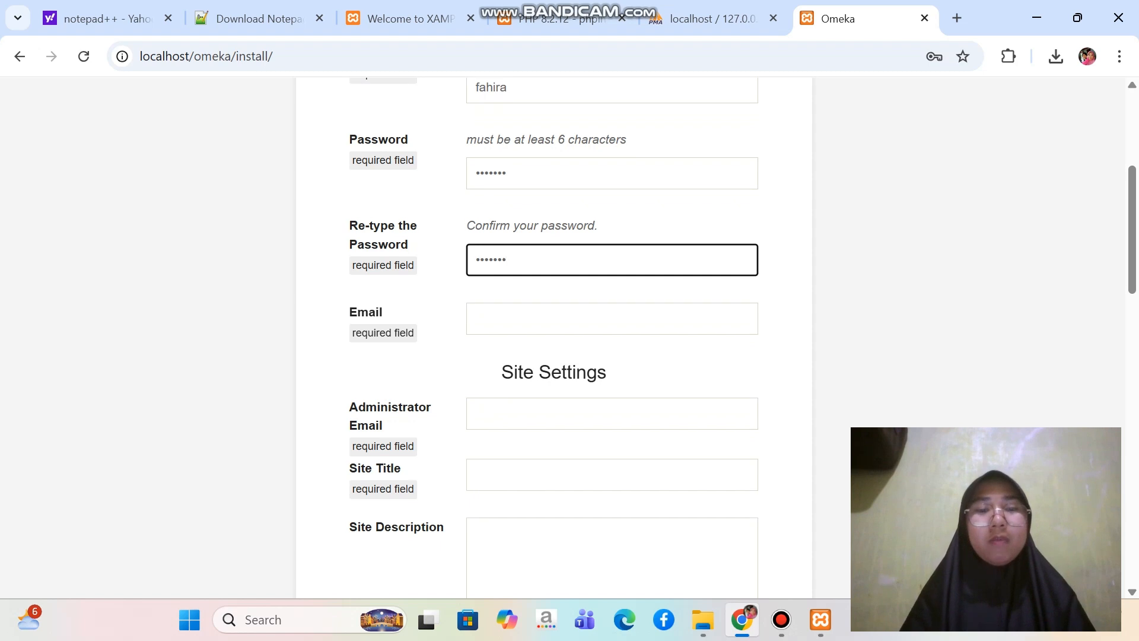
key("Tab")
key("Down")
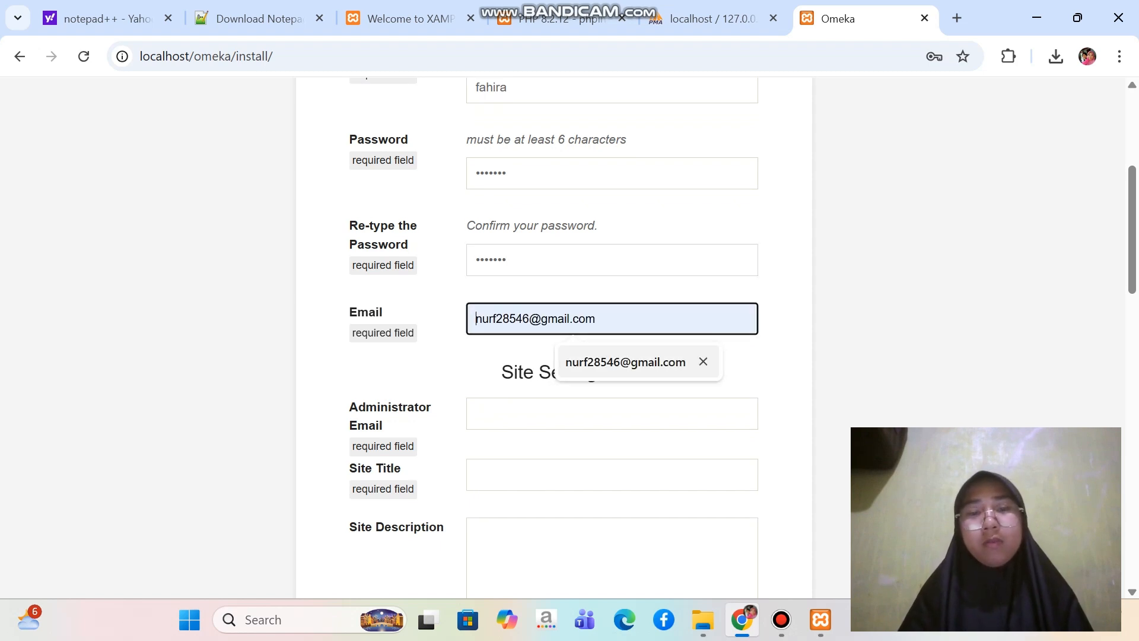
key("Return")
scroll(570, 332, "down", 2)
scroll(569, 332, "up", 2)
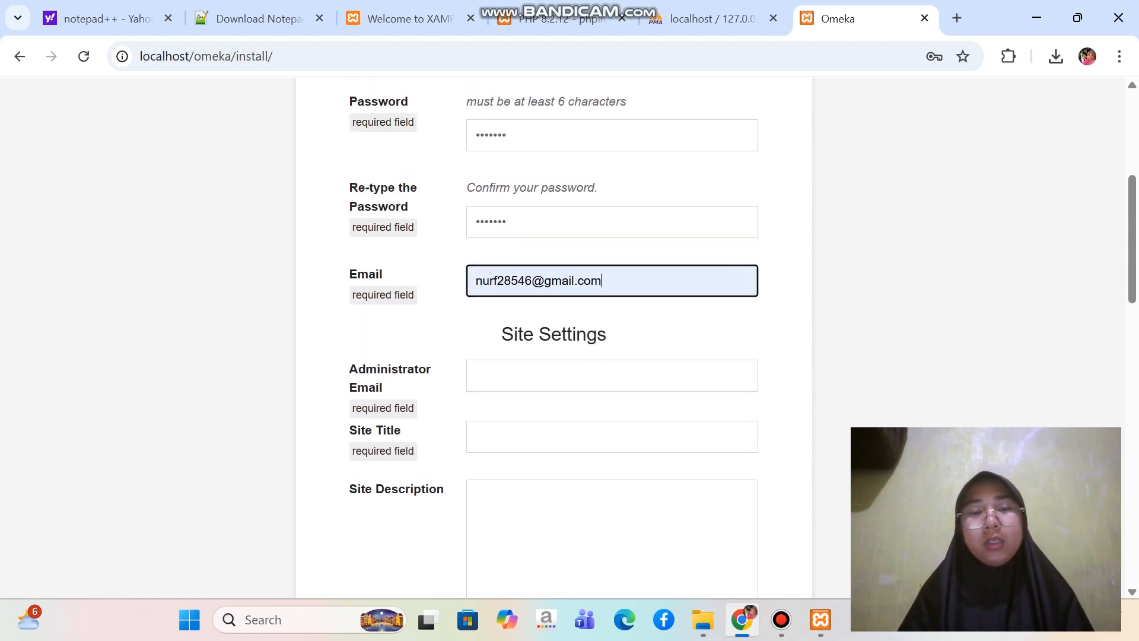
key("Tab")
key("Down")
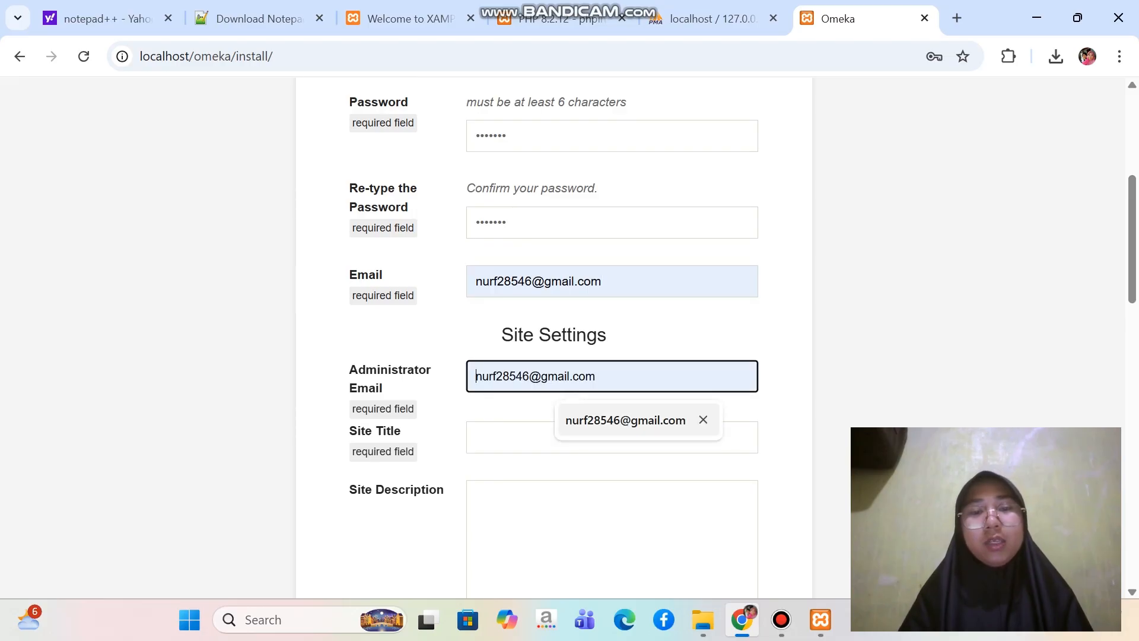
key("Return")
Set the site title to Perpustakaan UIN Imam Bonjol
scroll(570, 333, "down", 2)
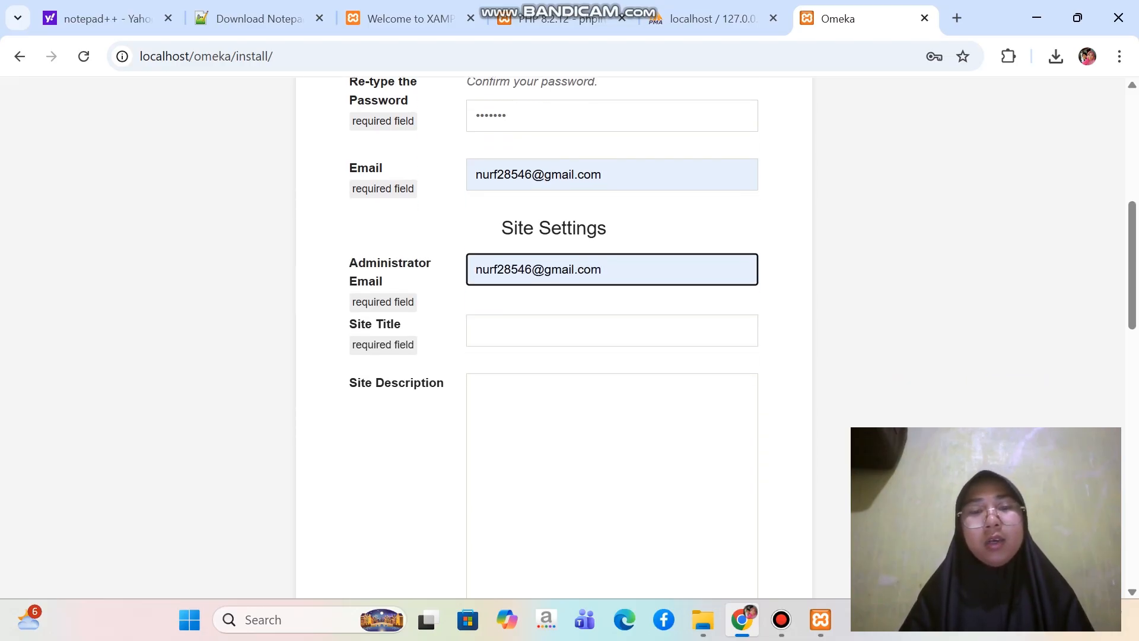
key("Tab")
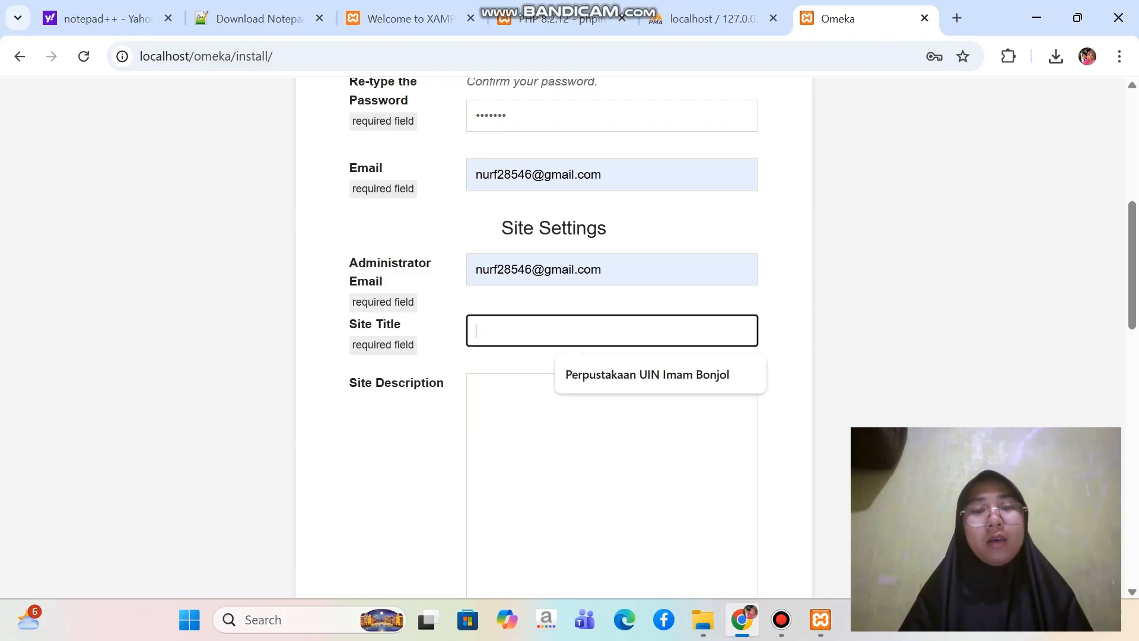
key("Caps_Lock")
type("P")
key("Caps_Lock")
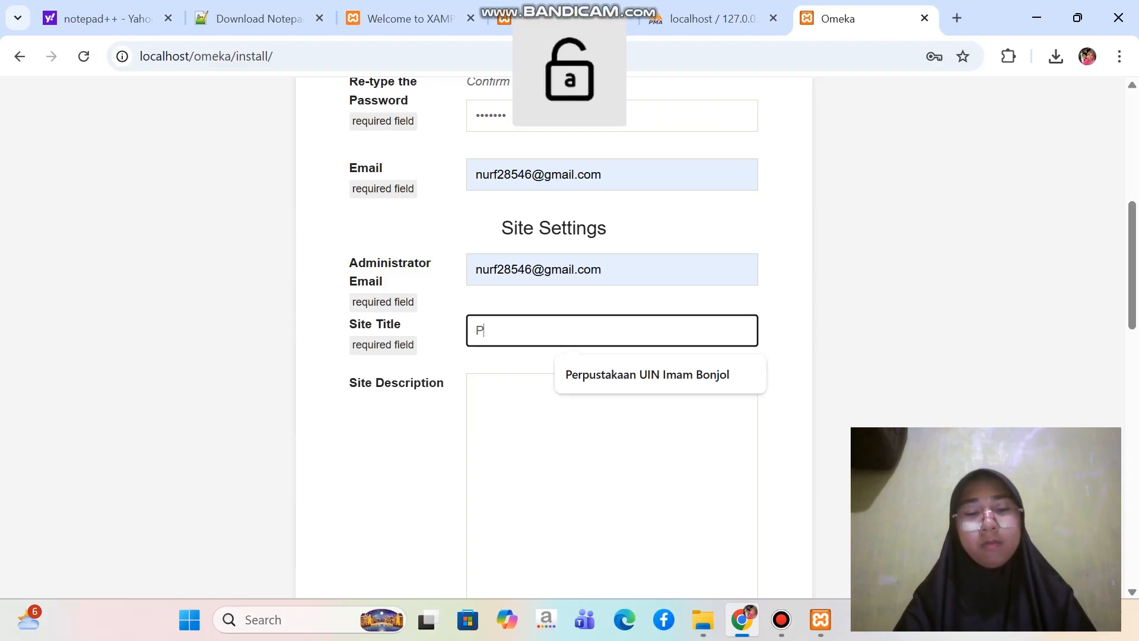
type("erpustakaan")
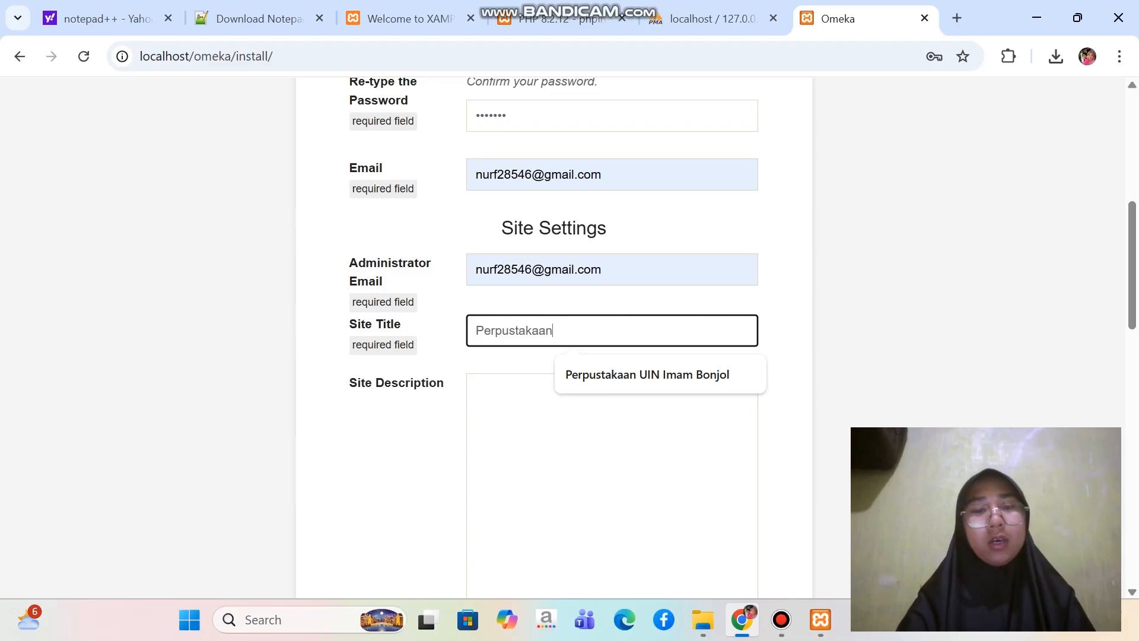
key("Caps_Lock")
type("U")
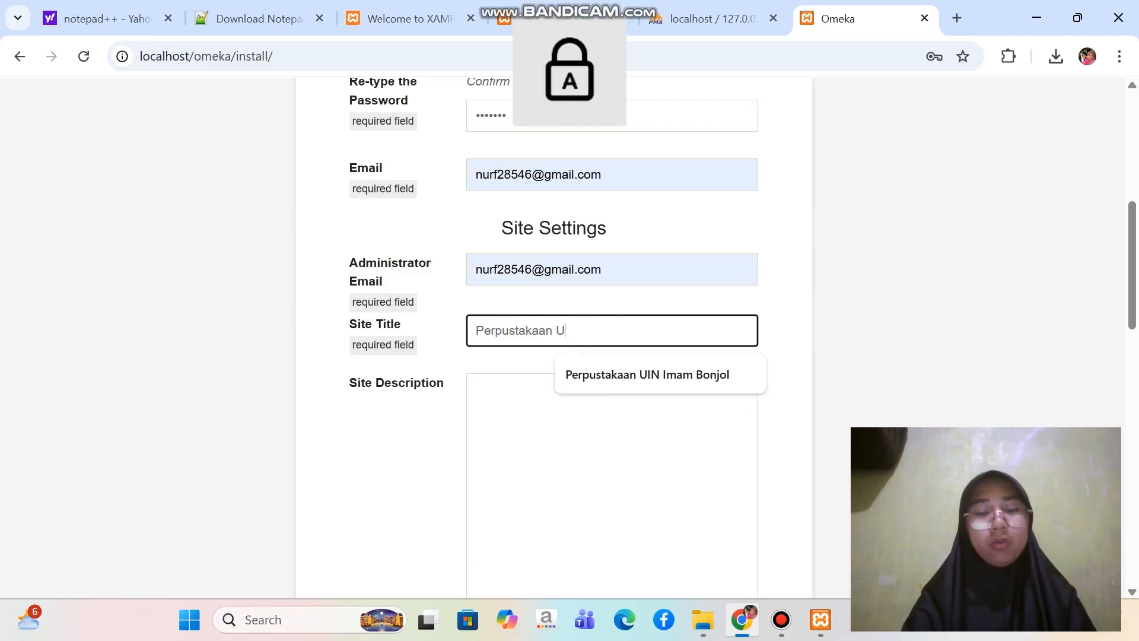
type("IN I")
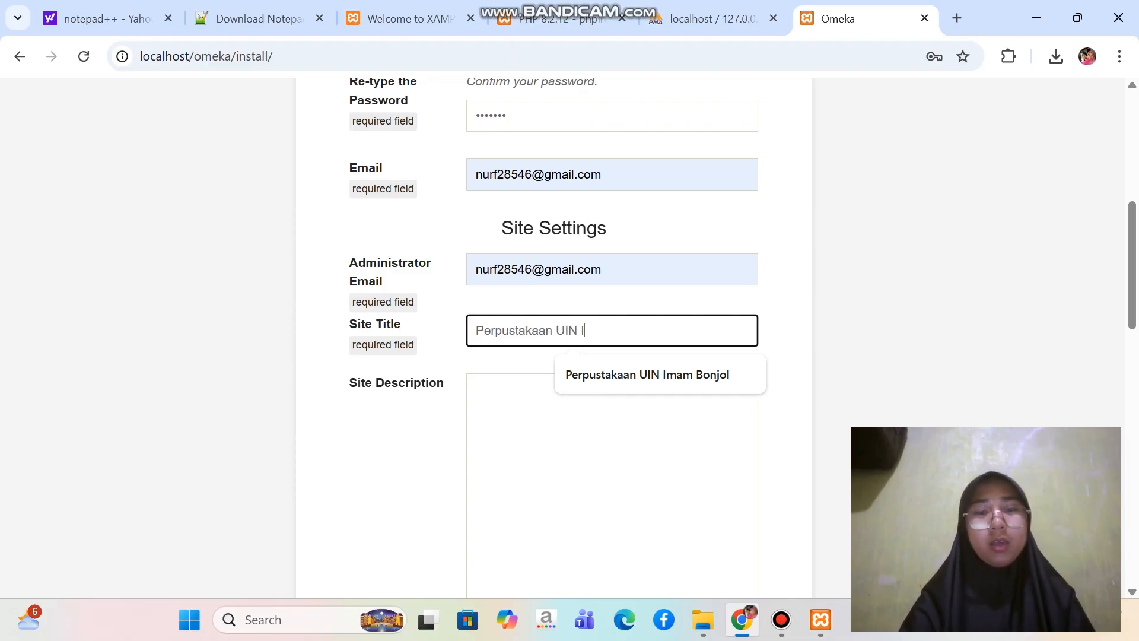
key("Caps_Lock")
type("mam")
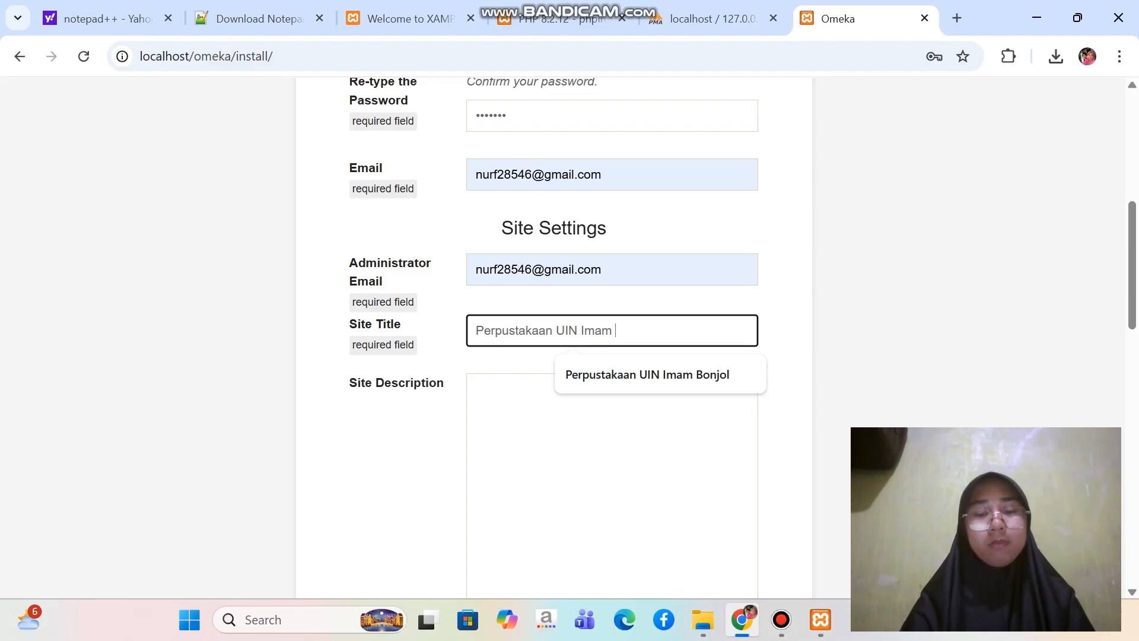
key("Caps_Lock")
type("B")
key("Caps_Lock")
type("onjol")
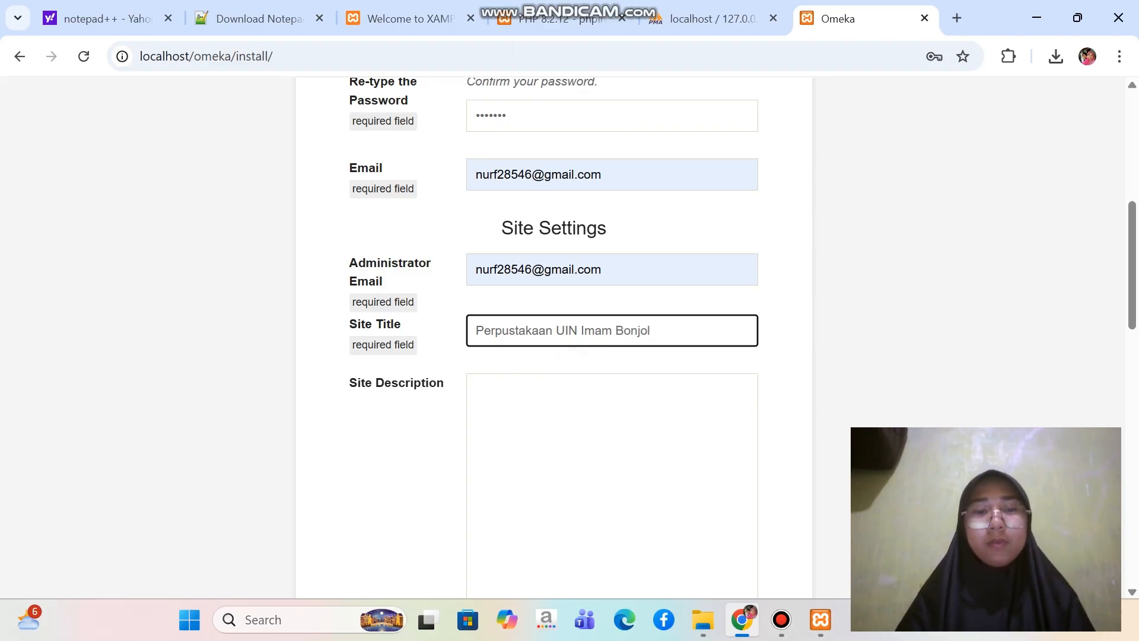
For the ImageMagick directory path, switch to File Explorer, open C:\ImageMagick-7.1.2-Q16-HDRI and copy the folder's path
scroll(570, 332, "down", 8)
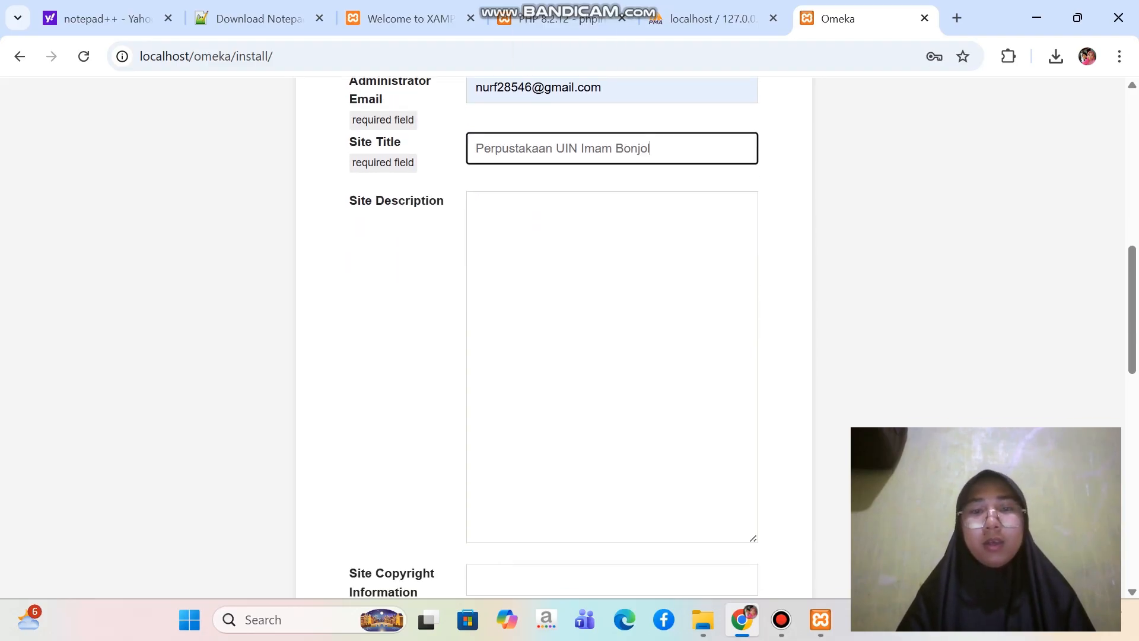
scroll(569, 333, "down", 8)
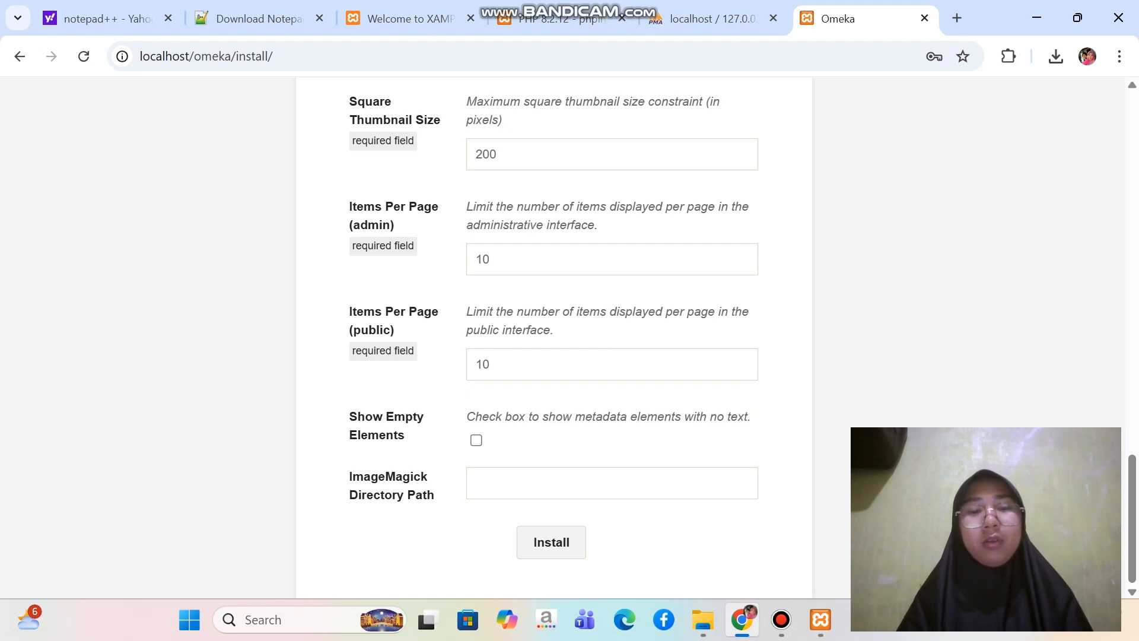
left_click(611, 483)
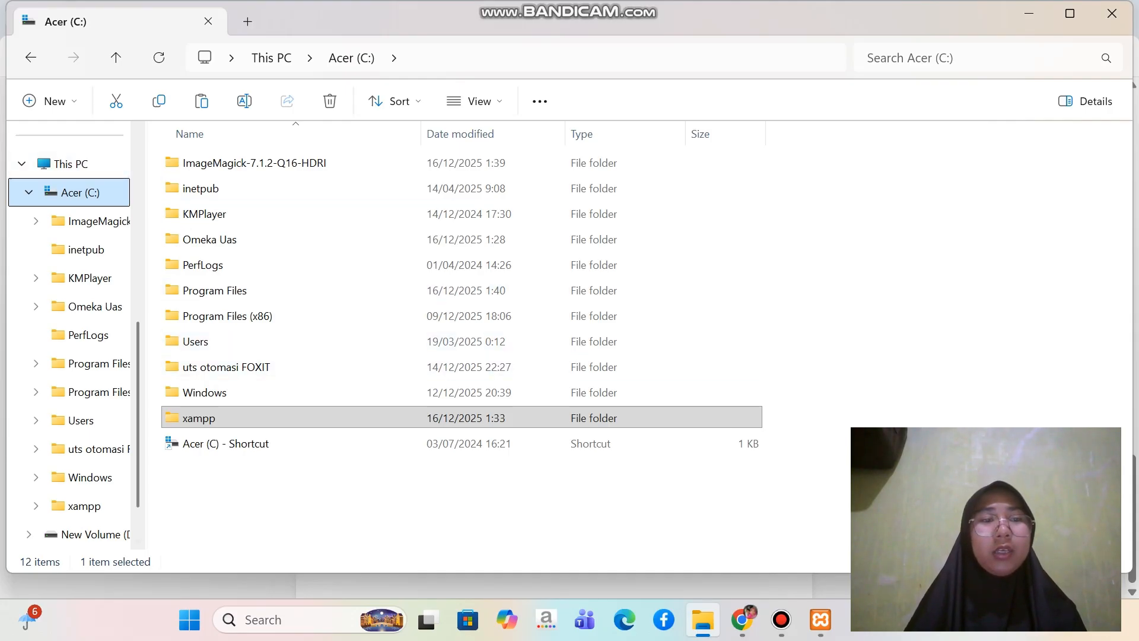
left_click(379, 505)
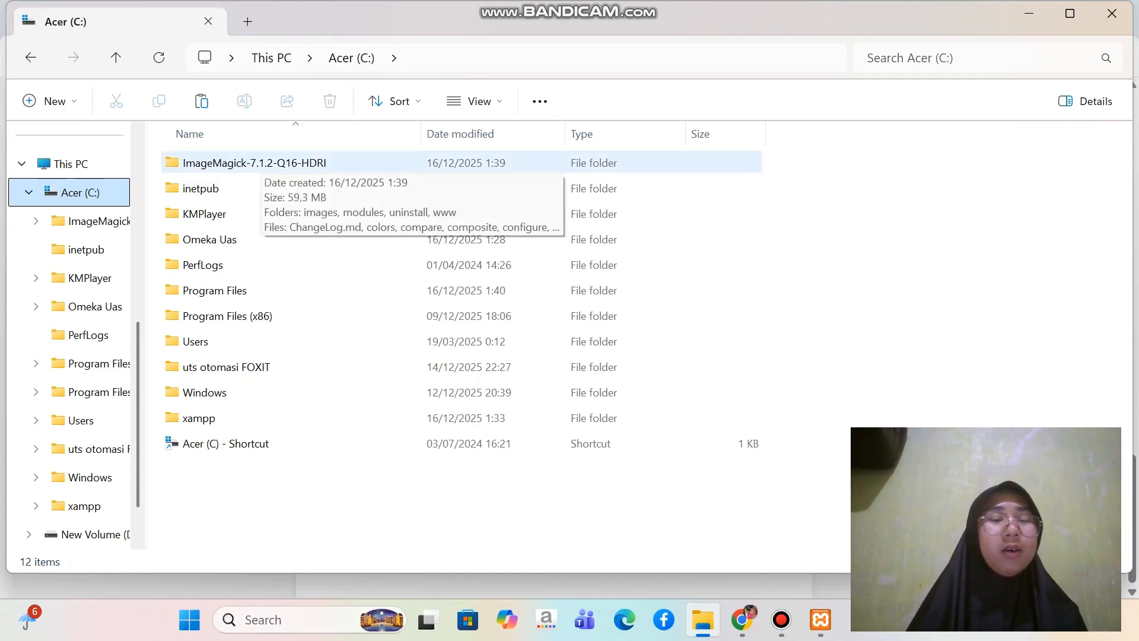
double_click(255, 163)
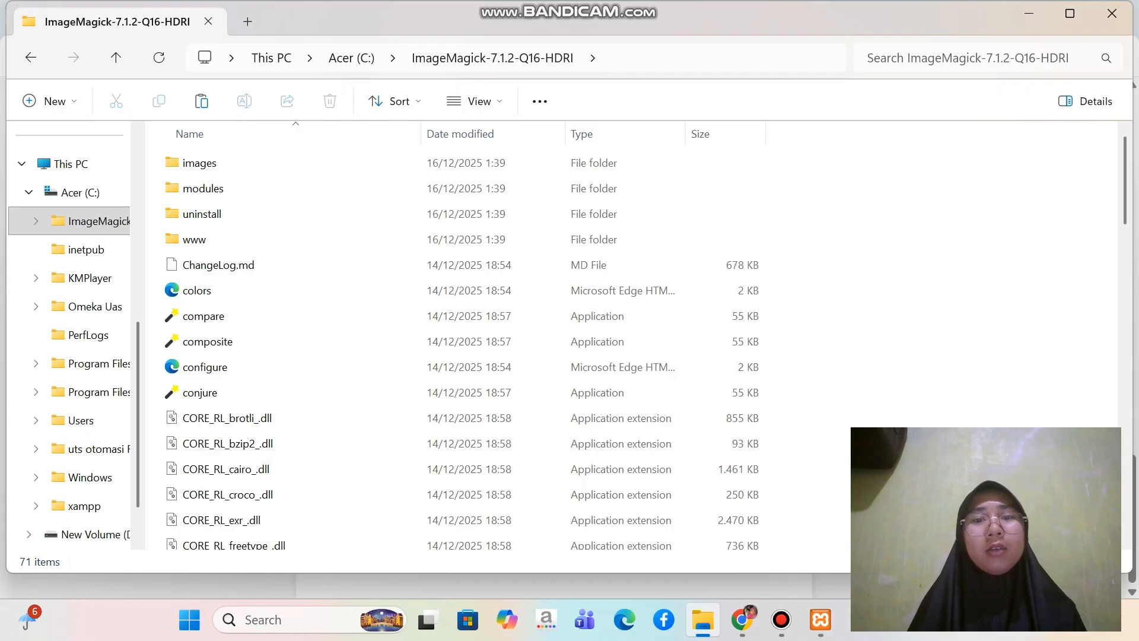
left_click(652, 58)
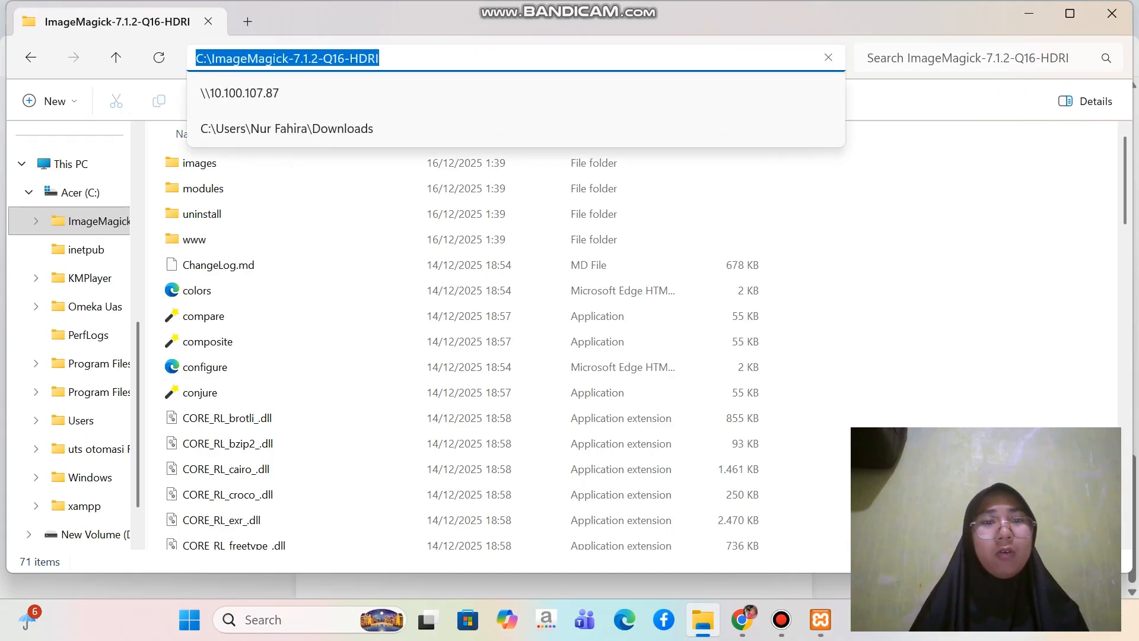
right_click(351, 62)
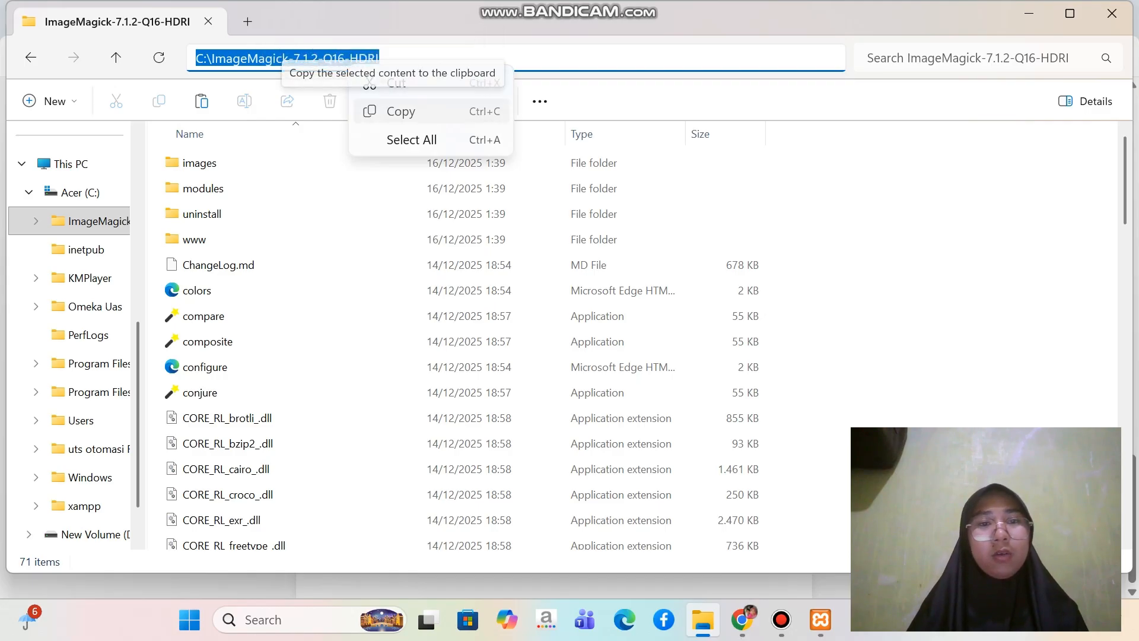
left_click(401, 112)
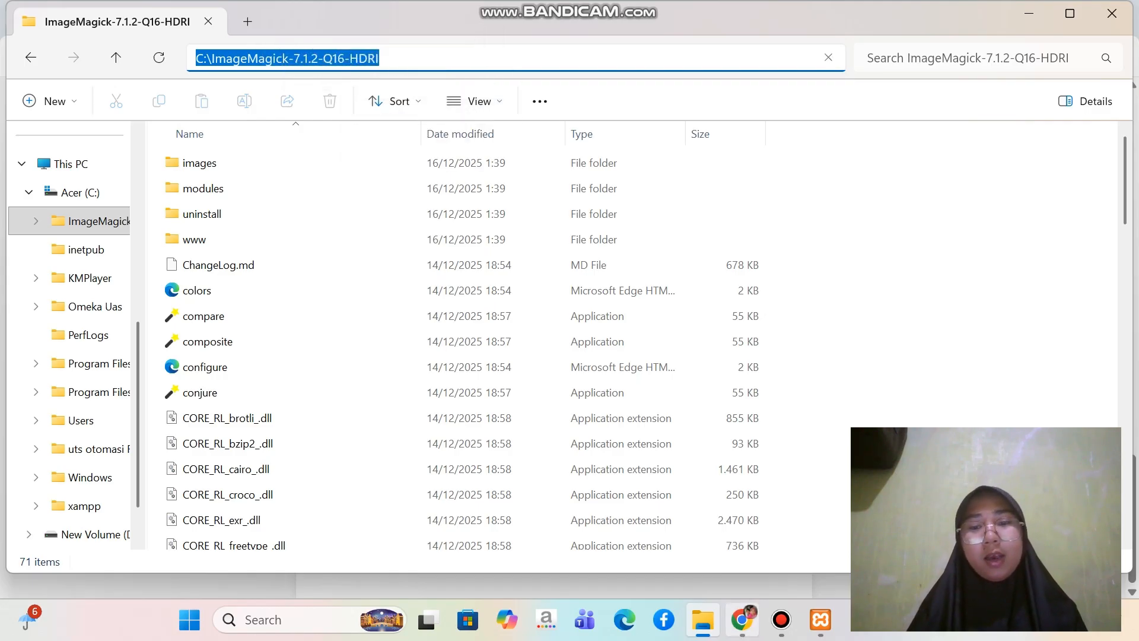
Switch back to the Omeka installer in Chrome and set the ImageMagick Directory Path to C:\ImageMagick-7.1.2-Q16-HDRI
left_click(742, 620)
left_click(612, 483)
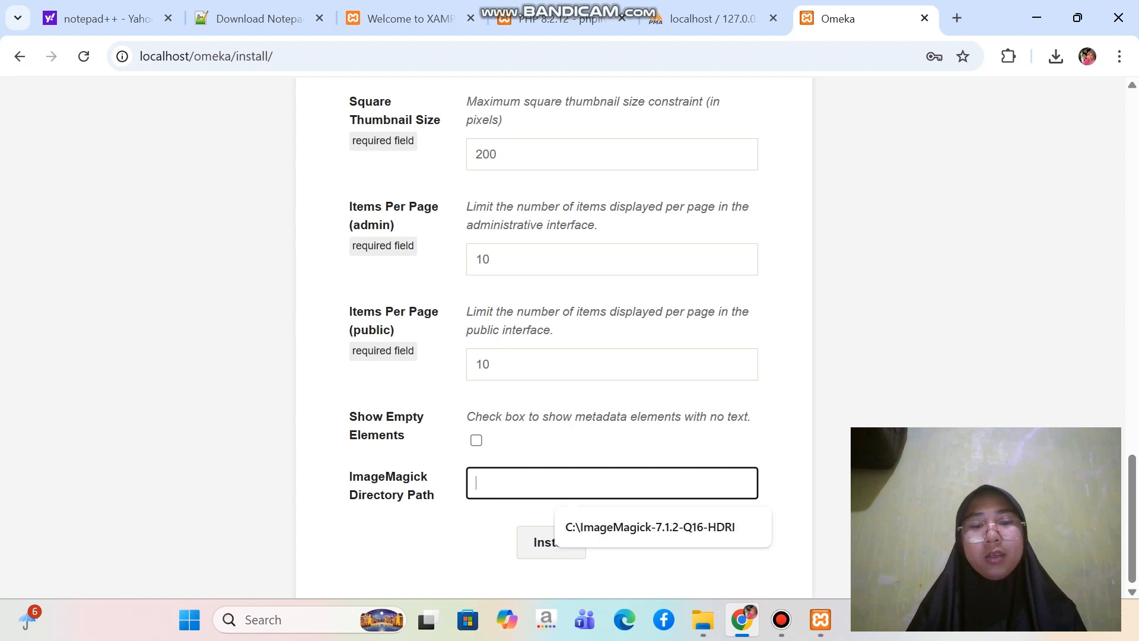
key("Down")
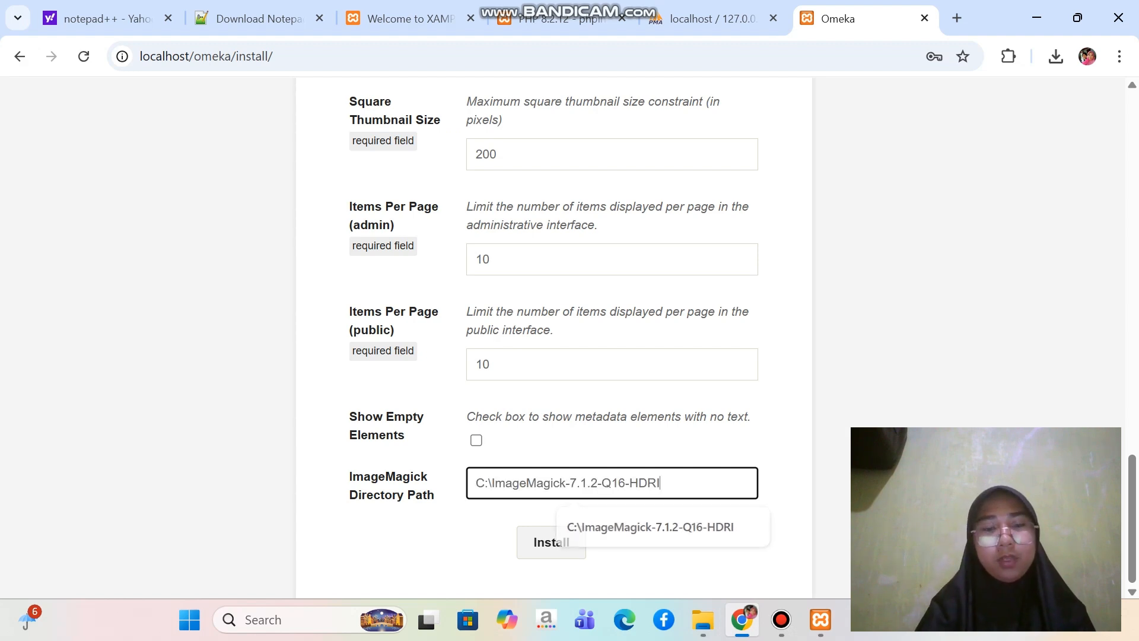
key("Return")
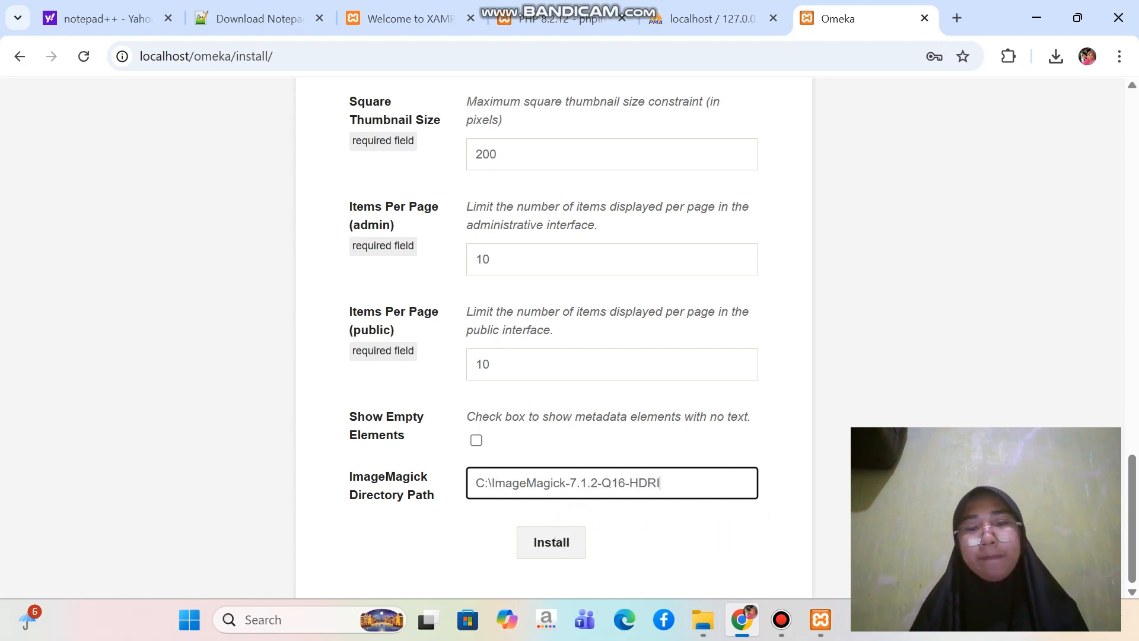
Review the completed site settings form and run the Omeka installation
scroll(554, 338, "up", 17)
scroll(554, 338, "down", 8)
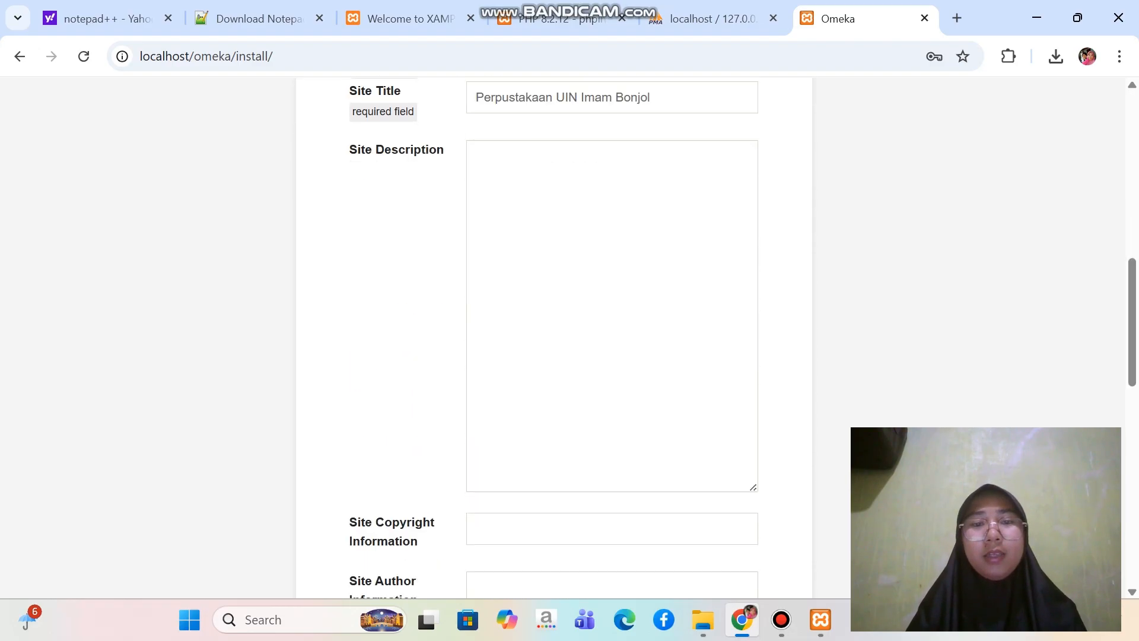
scroll(554, 338, "down", 10)
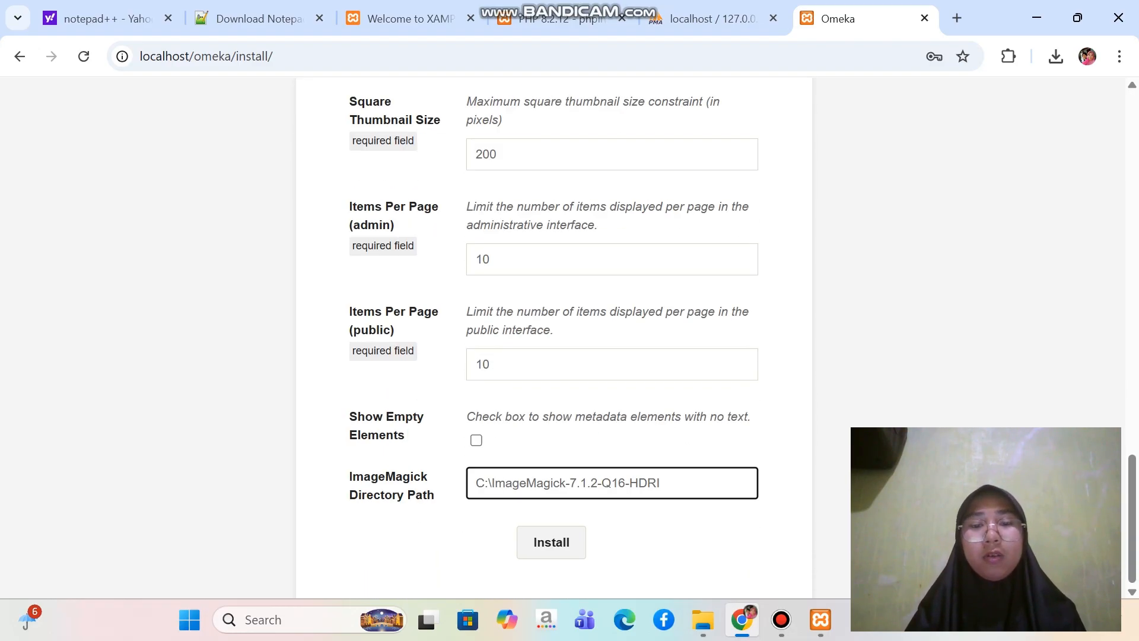
key("Return")
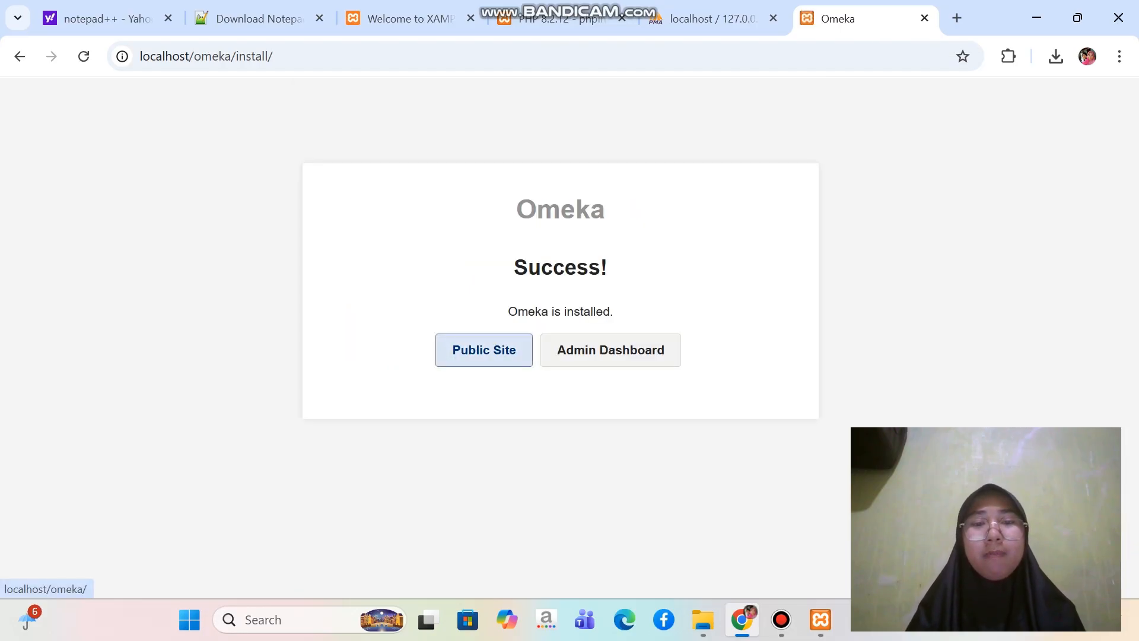
View the newly installed public site and return to the installation success page
left_click(485, 350)
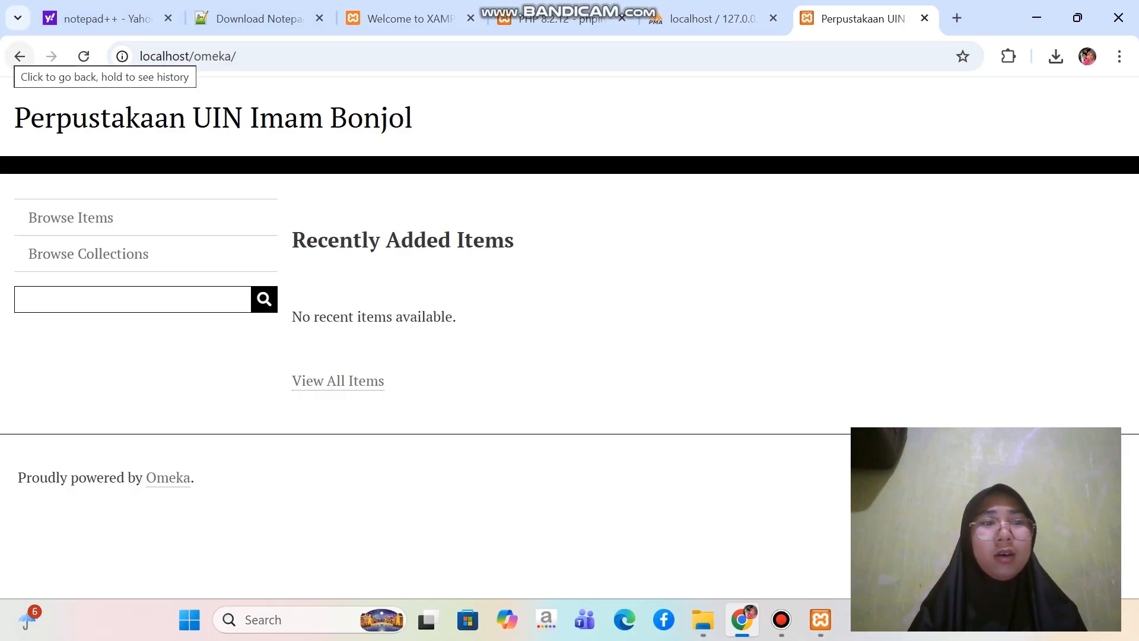
left_click(20, 57)
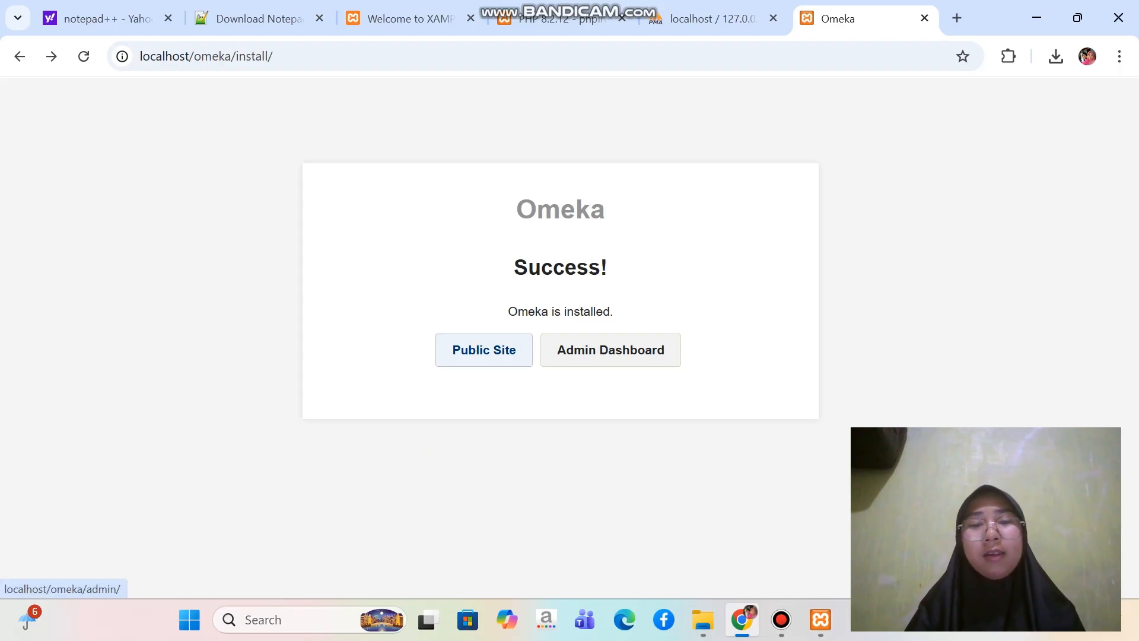
Go to the Admin Dashboard and log in with the superuser's username and account password
left_click(610, 350)
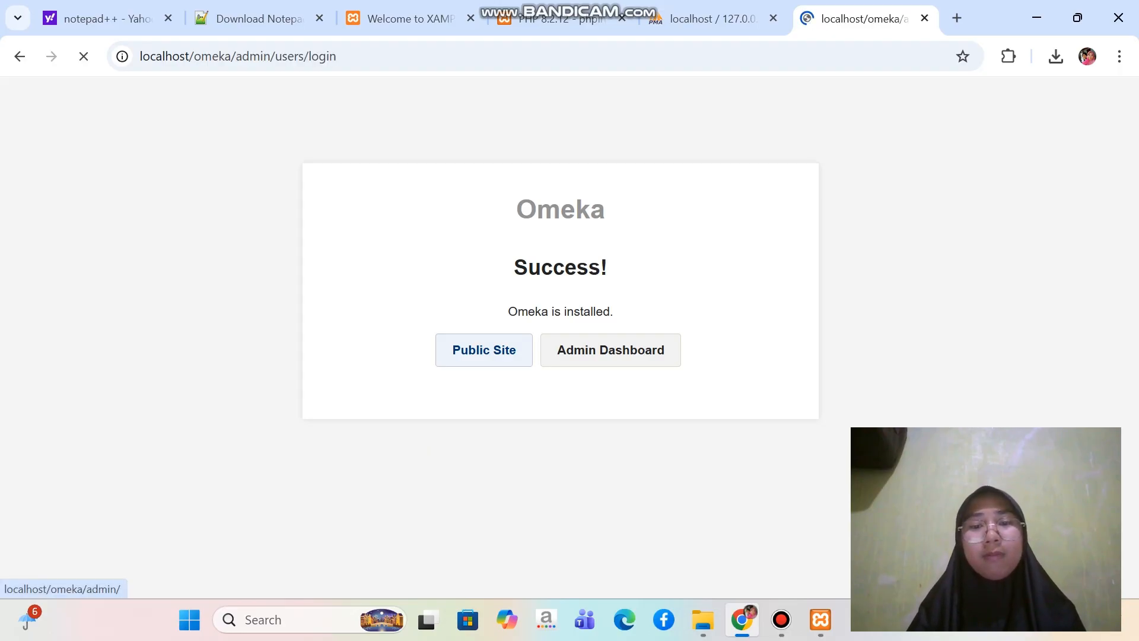
left_click_drag(494, 340, 449, 340)
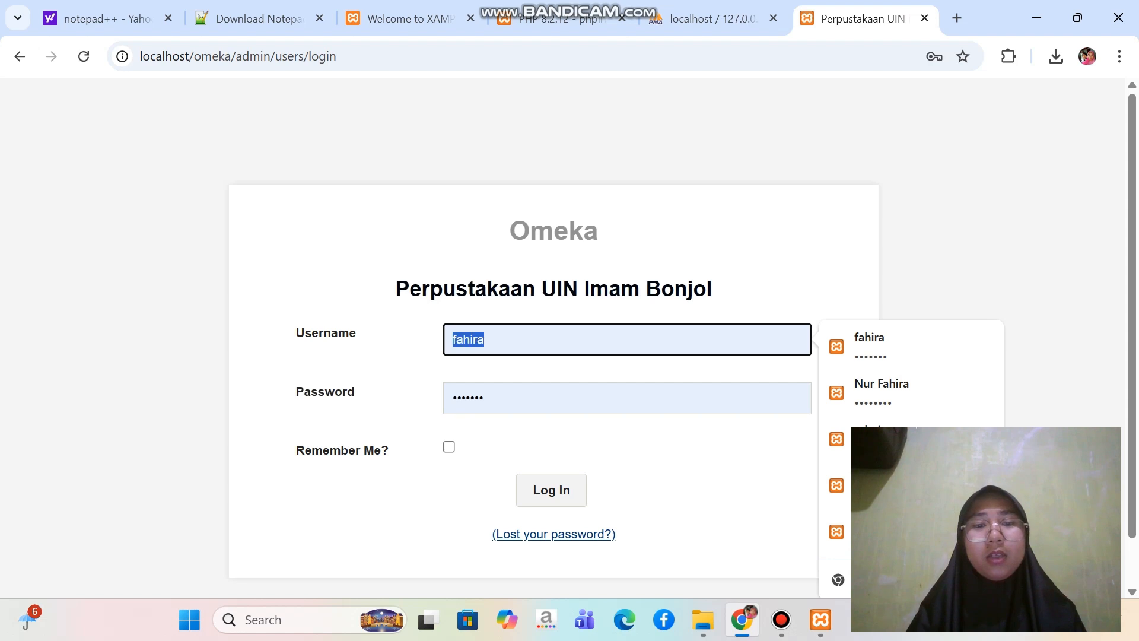
key("BackSpace")
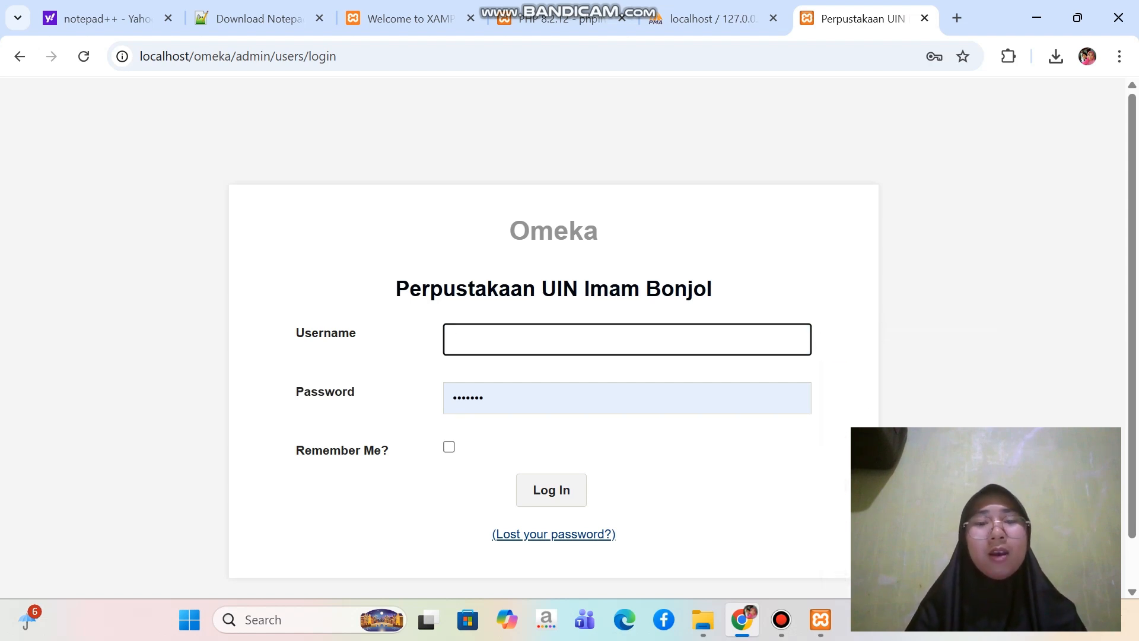
type("fahira")
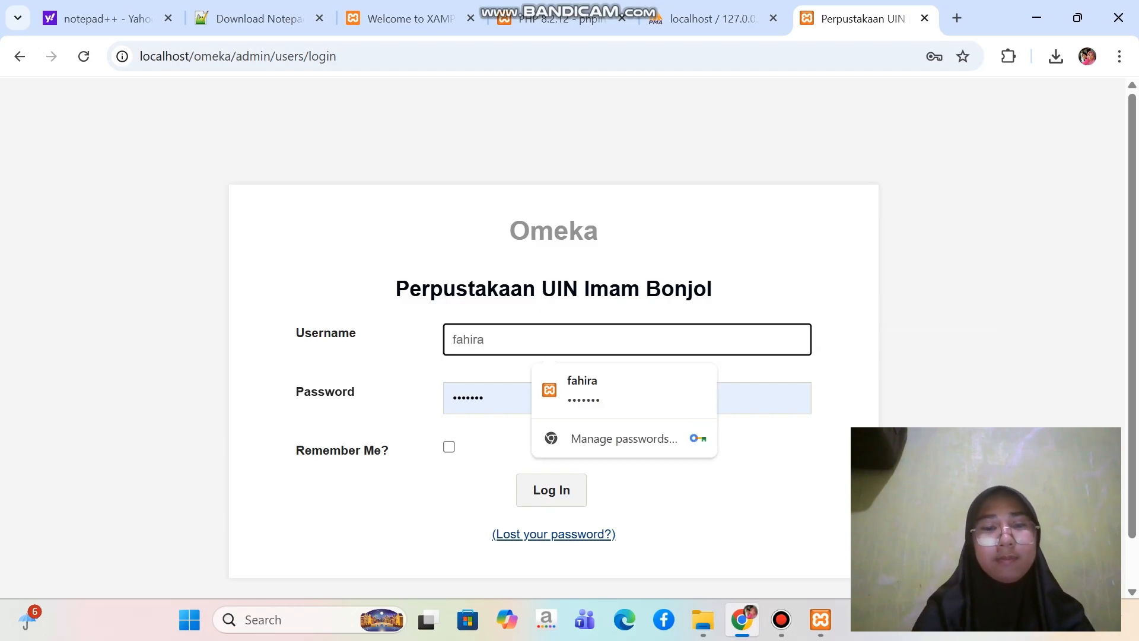
key("Tab")
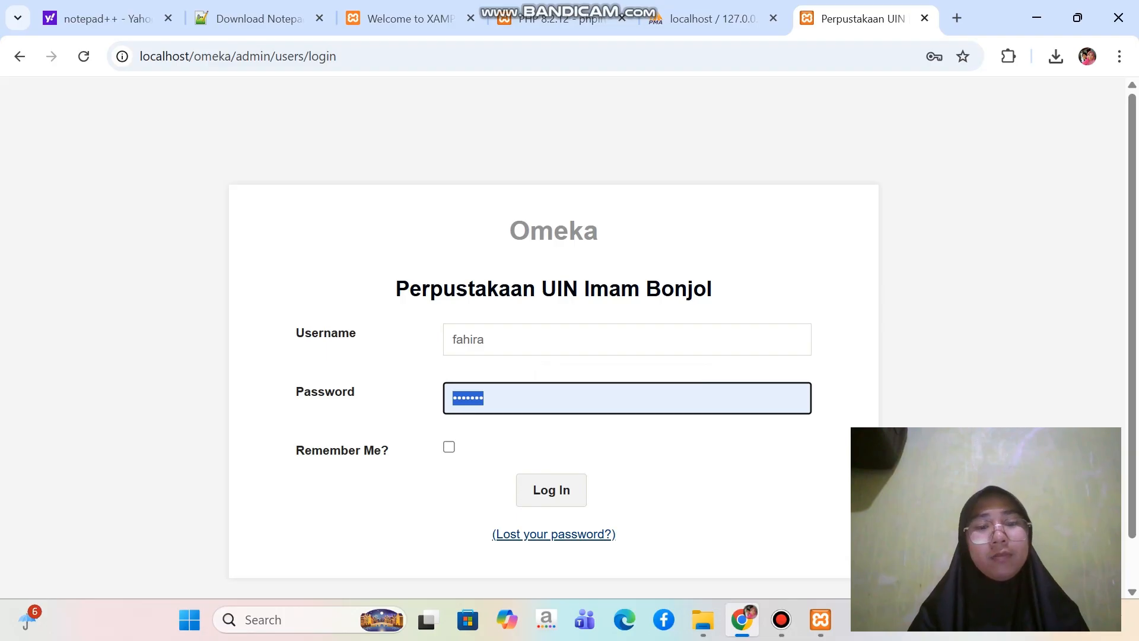
key("BackSpace")
type("••••••")
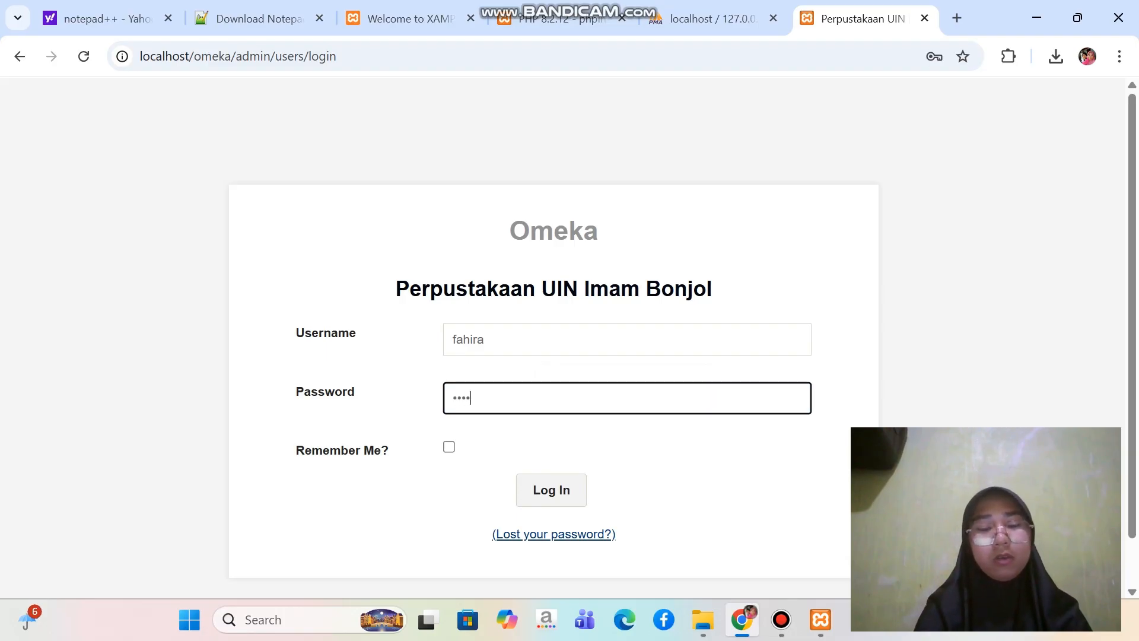
type("•")
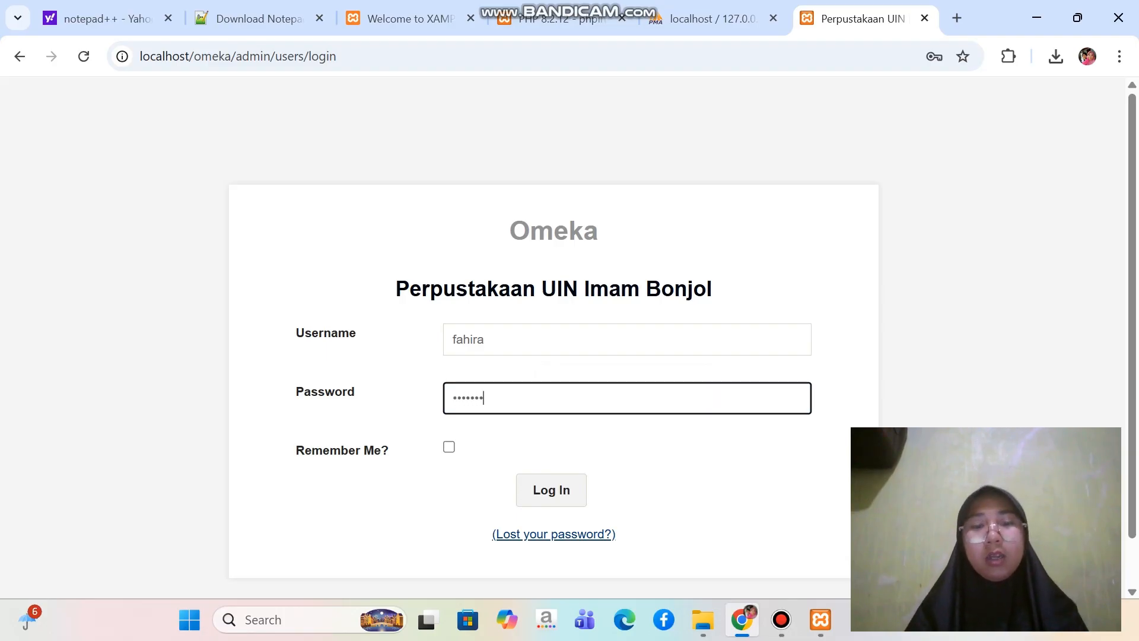
key("Return")
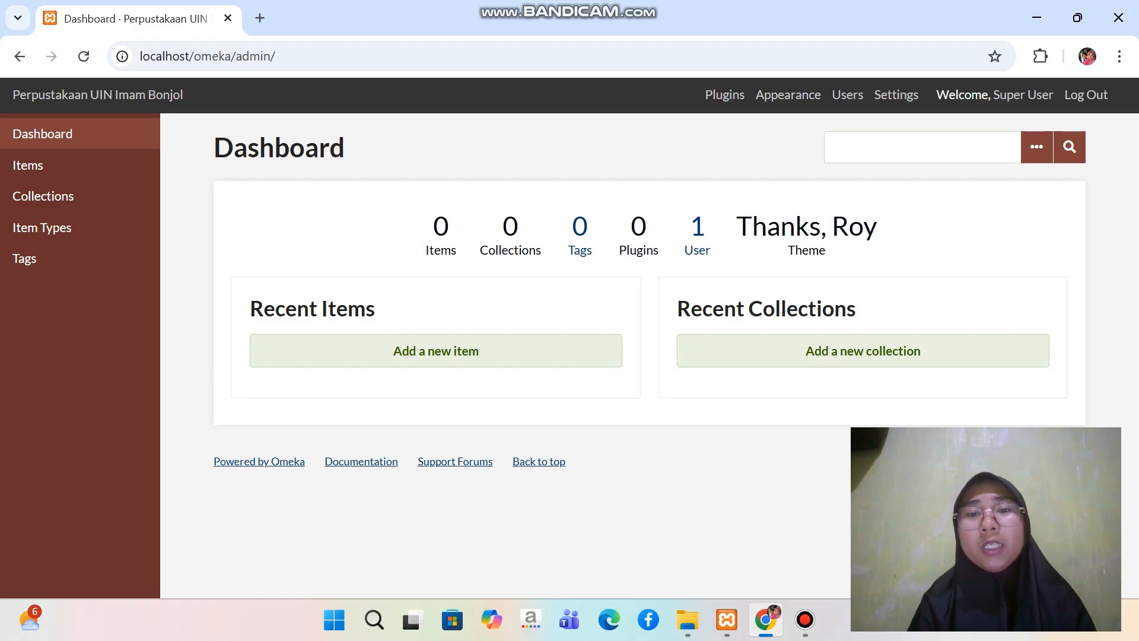
Test the ImageMagick directory path in the Omeka site settings
left_click(896, 95)
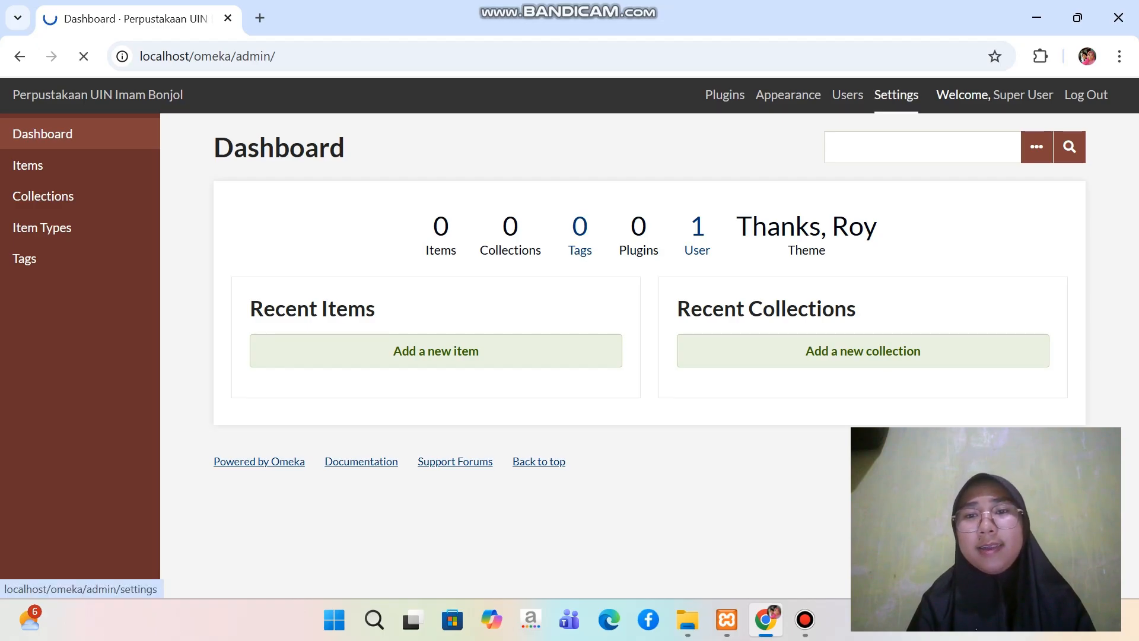
scroll(593, 356, "down", 5)
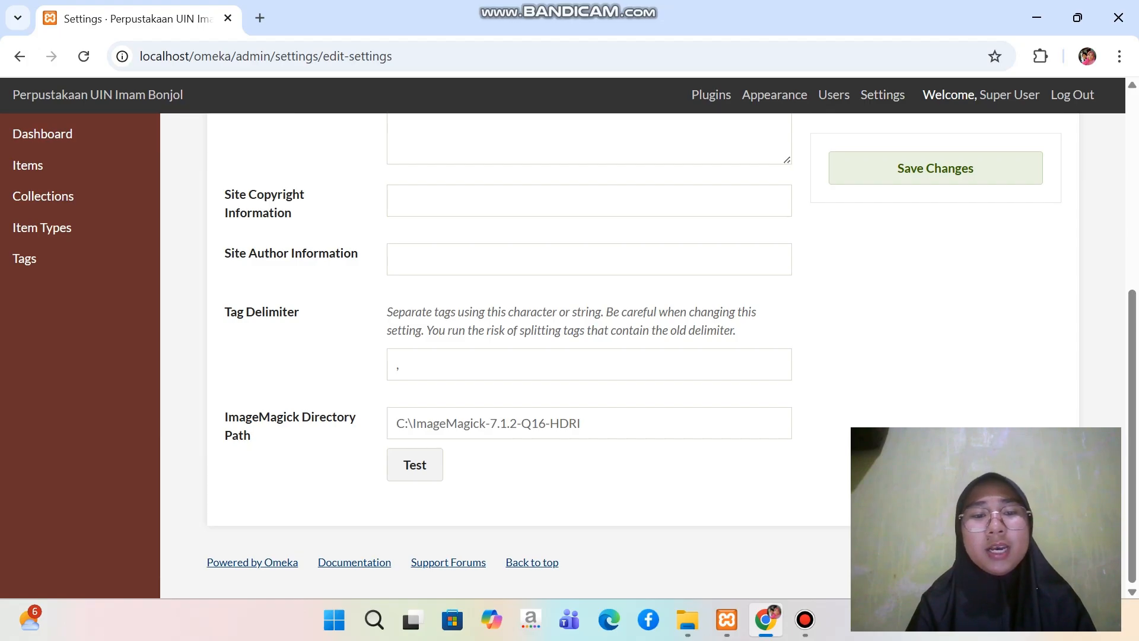
left_click(415, 465)
scroll(415, 465, "down", 1)
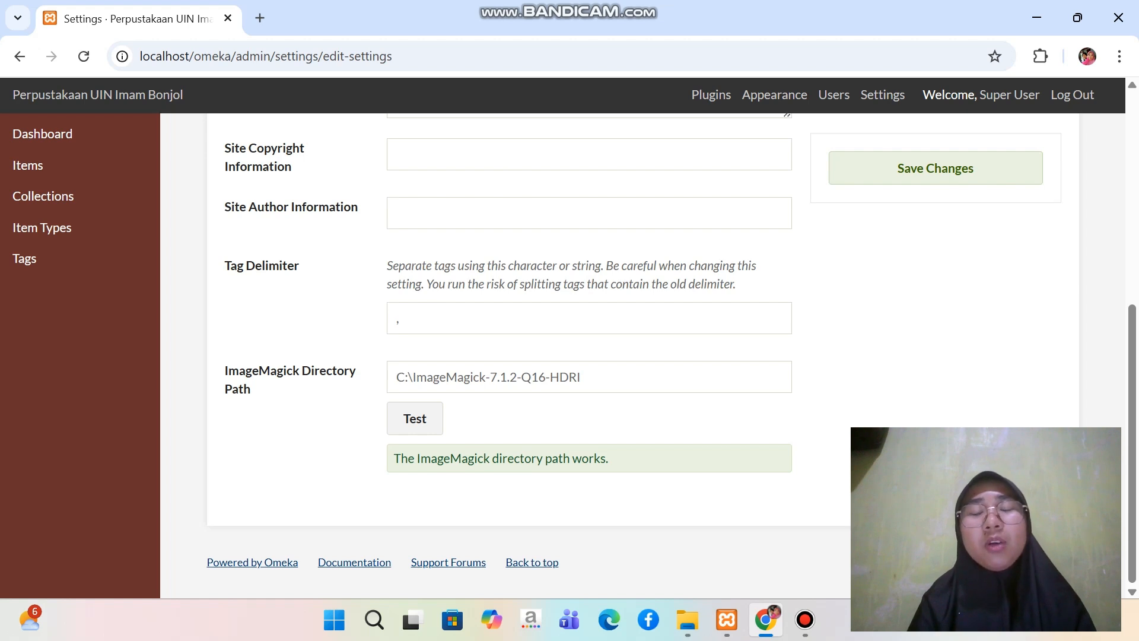
scroll(594, 356, "up", 1)
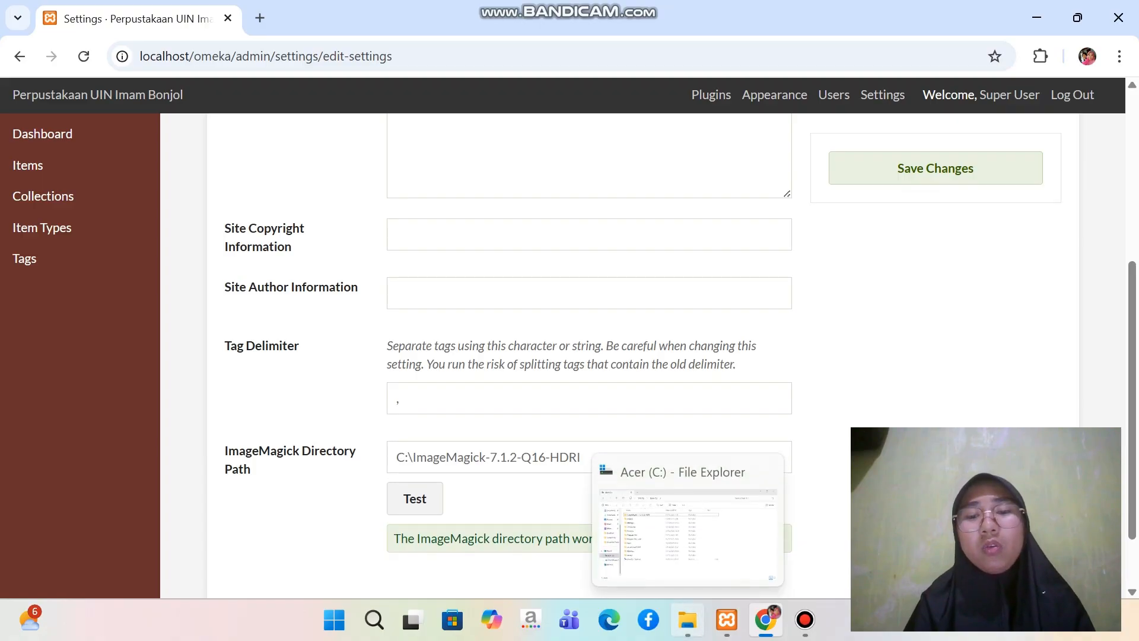
Switch to File Explorer and extract the Bahan Latihan Penggunaan Omeka Classic archive in place within C:\Omeka Uas
left_click(688, 620)
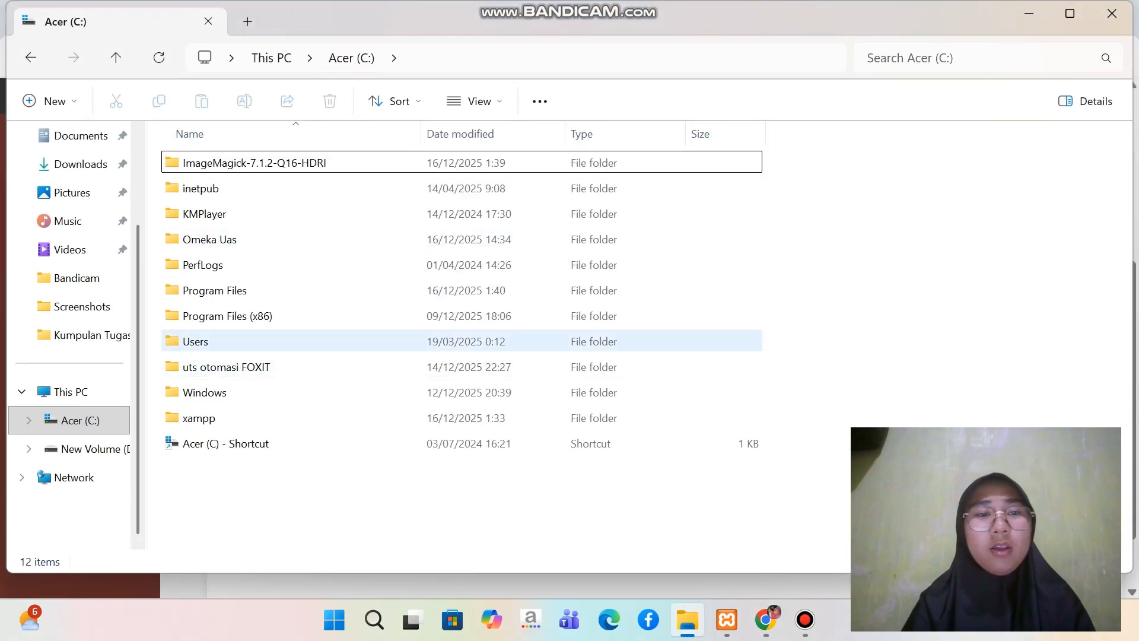
double_click(209, 239)
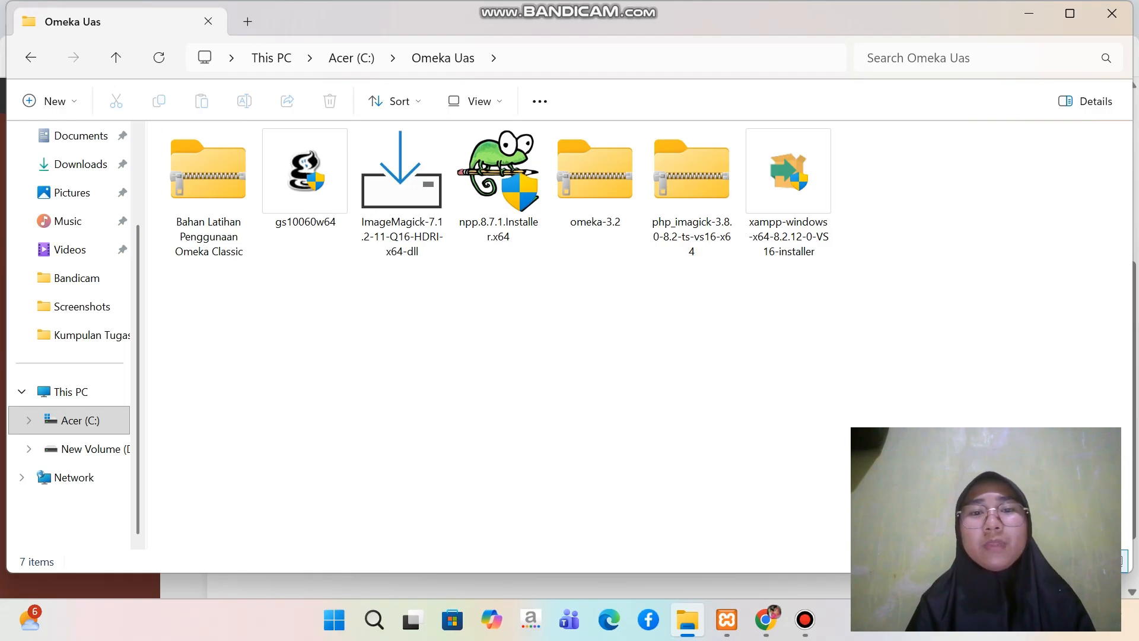
left_click(208, 193)
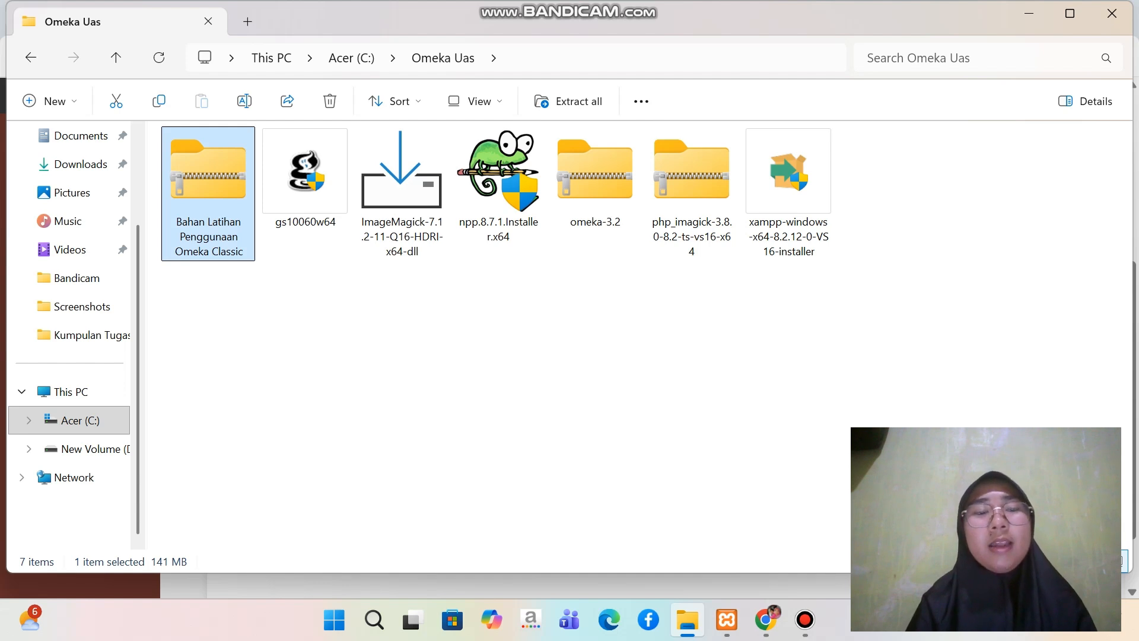
right_click(208, 194)
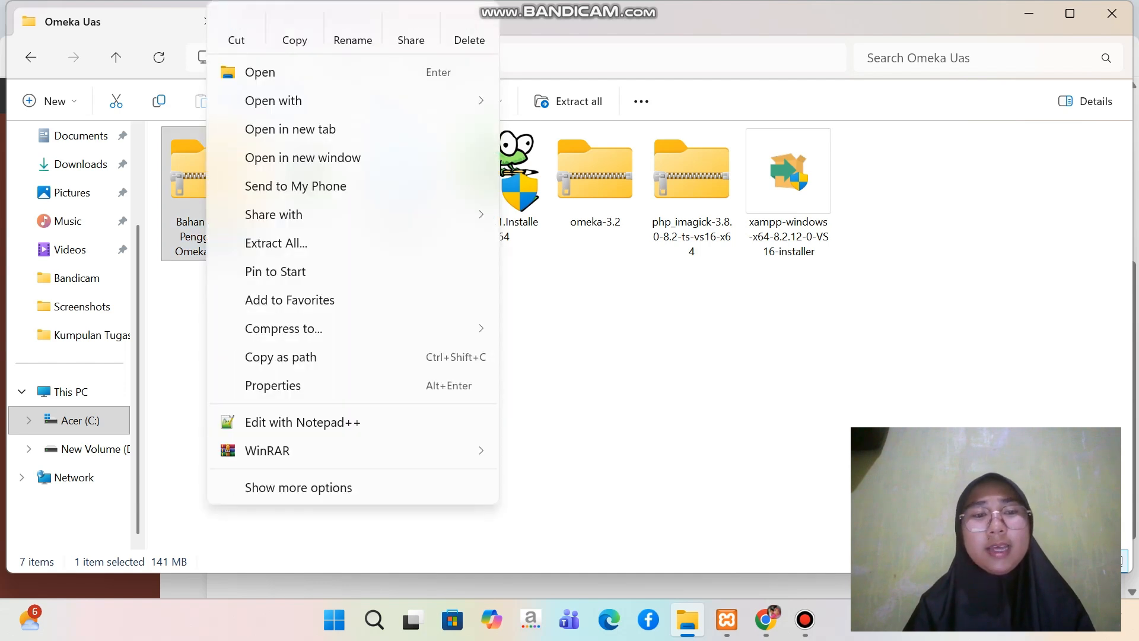
mouse_move(267, 450)
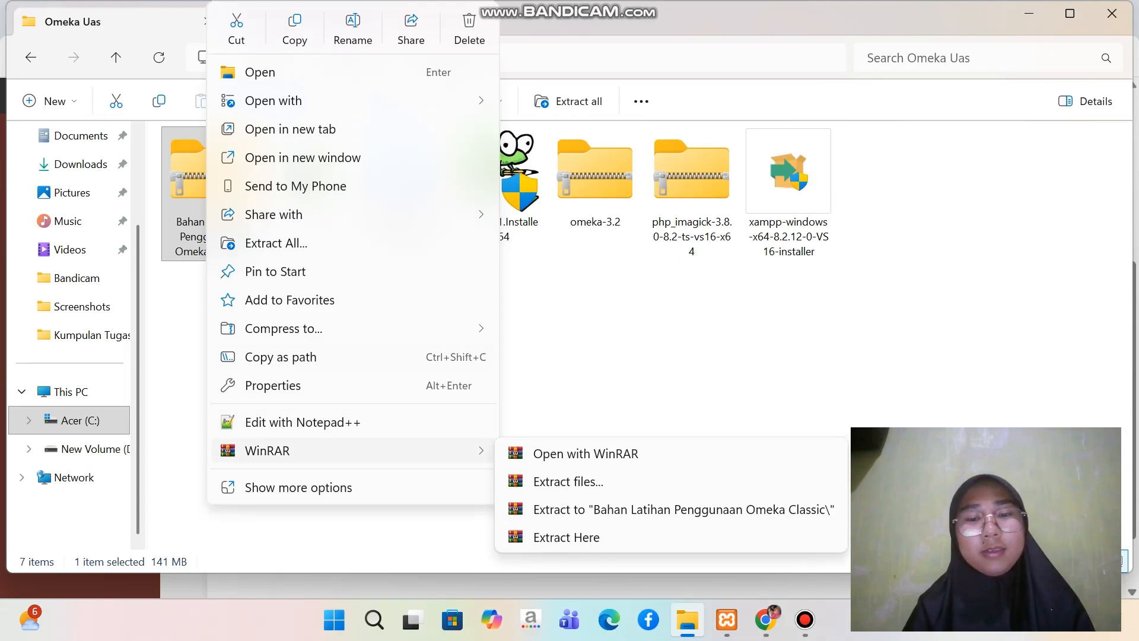
left_click(566, 536)
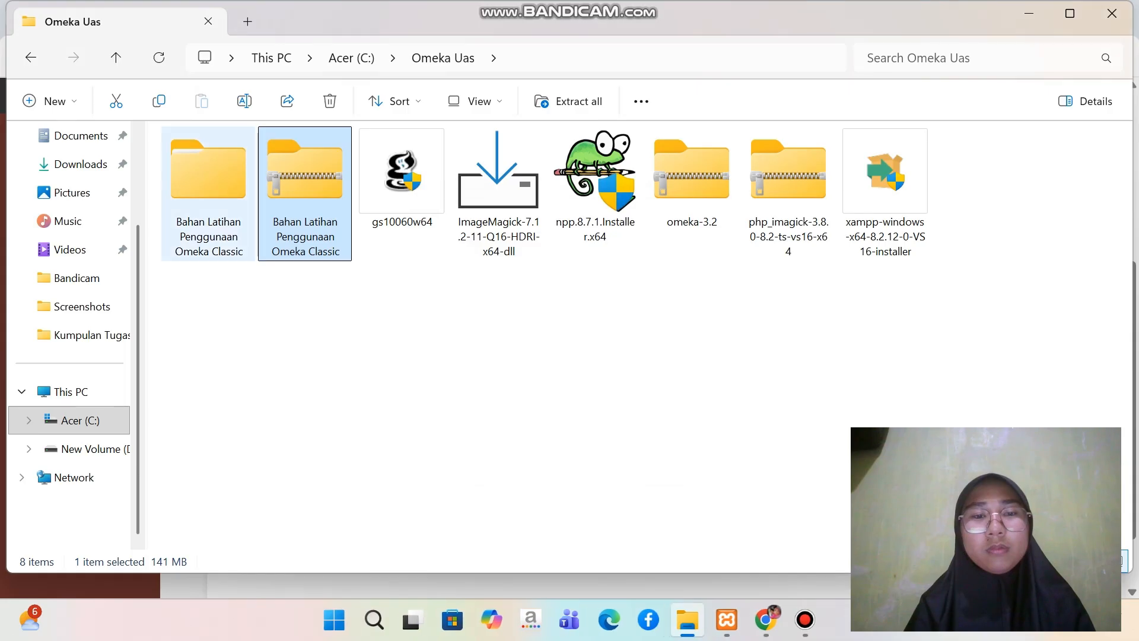
Open the extracted Bahan Latihan Penggunaan Omeka Classic folder and open its ffmpeg-7.1-essentials_build archive in WinRAR, dismissing the licence reminder
left_click(208, 193)
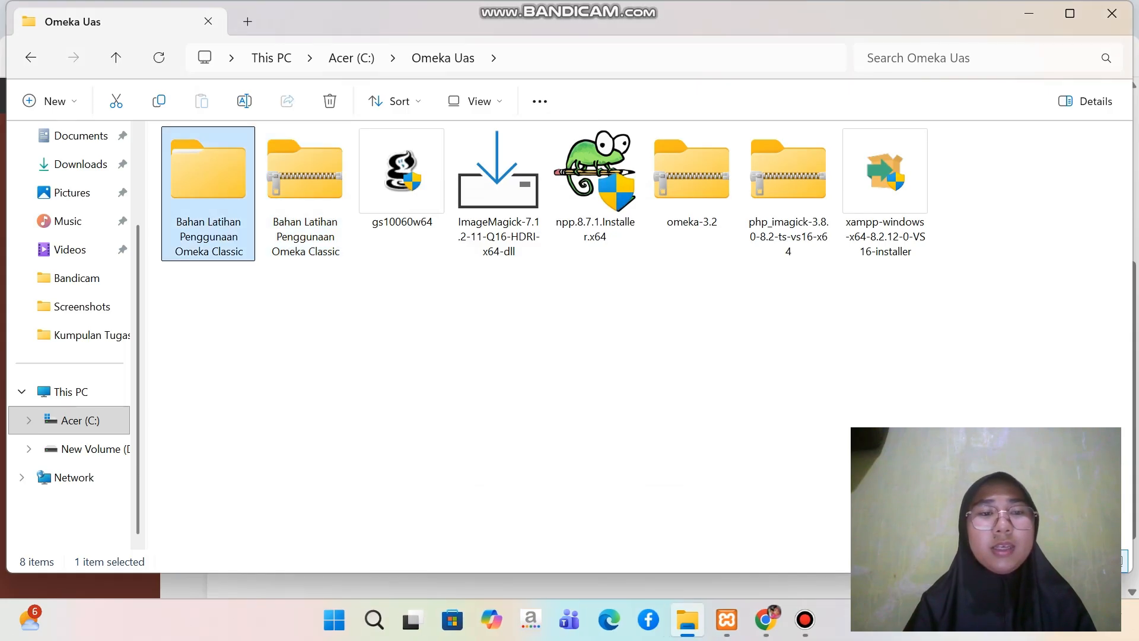
double_click(208, 193)
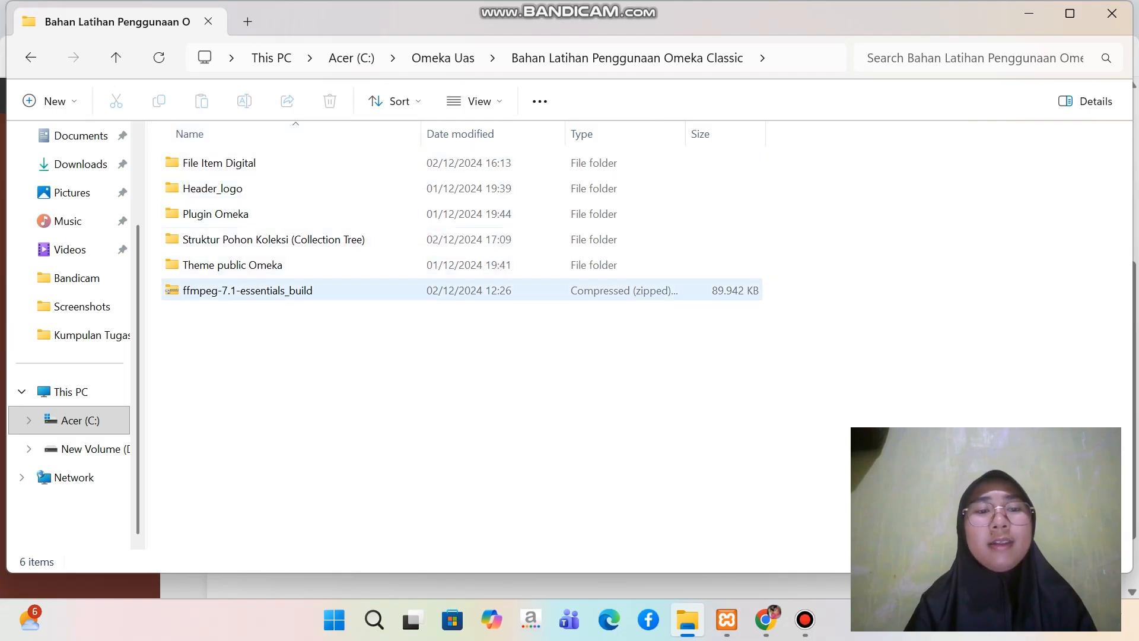
left_click(276, 291)
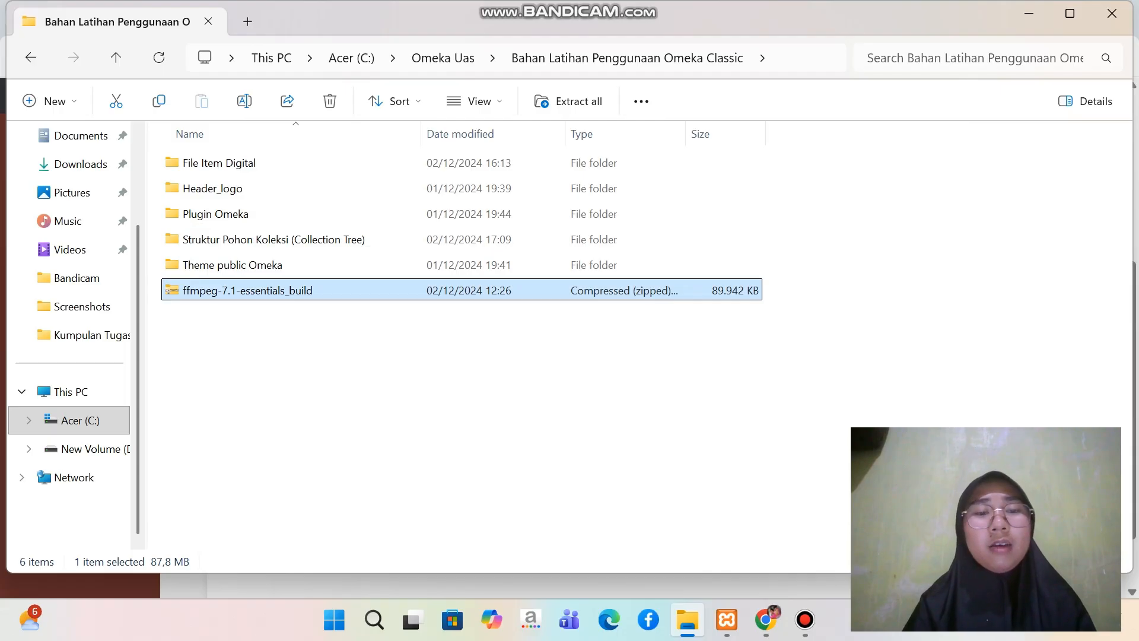
key("F2")
key("Escape")
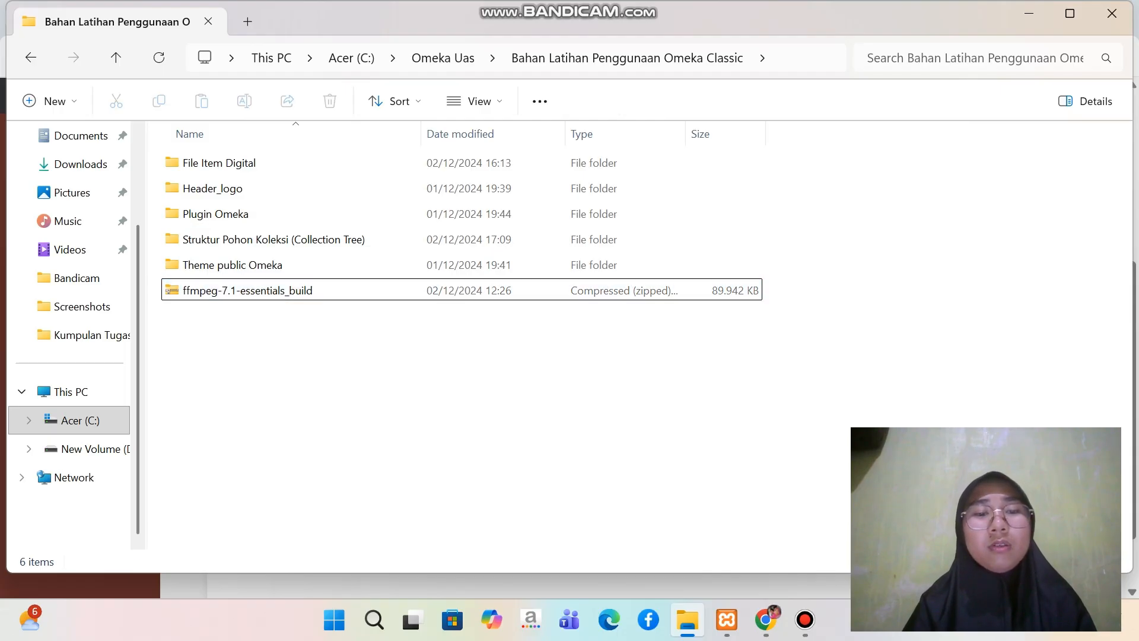
right_click(398, 290)
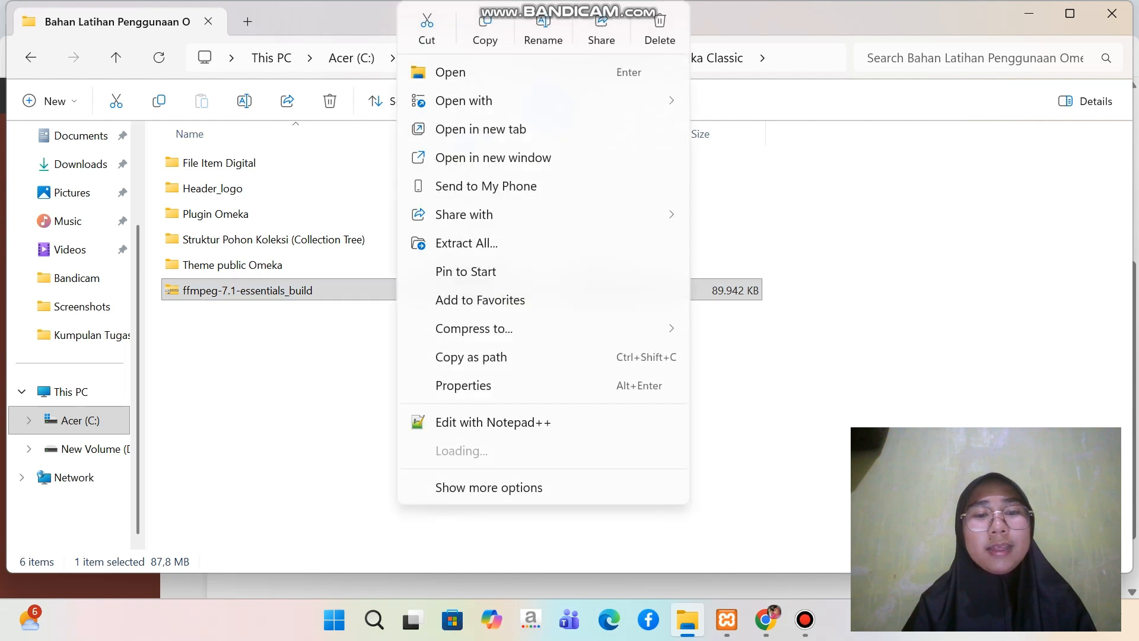
mouse_move(458, 451)
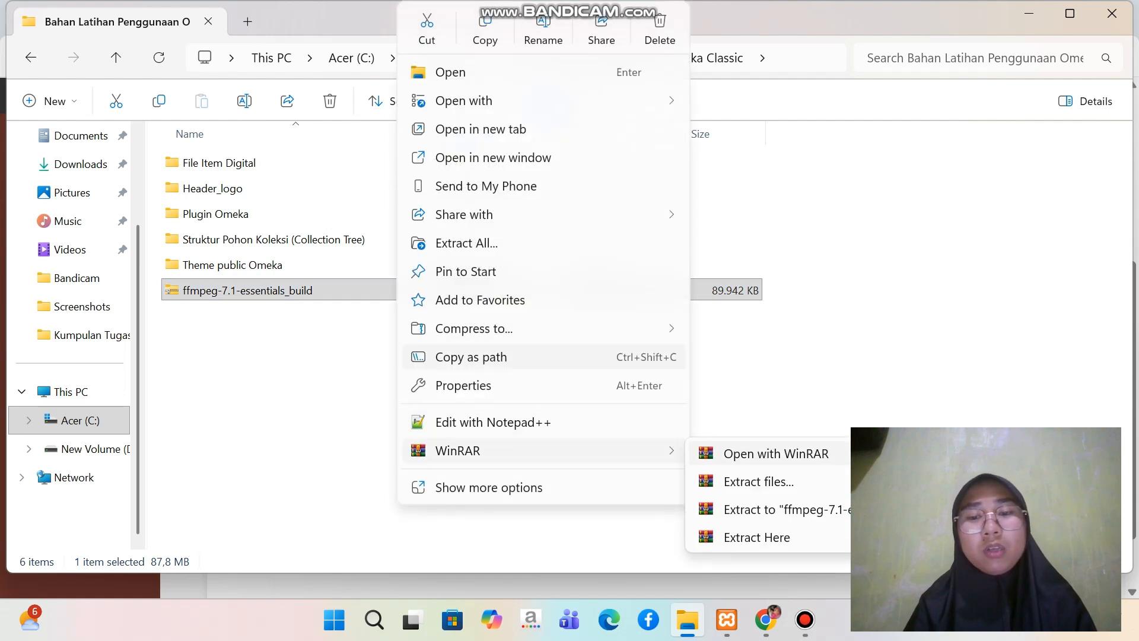
left_click(776, 453)
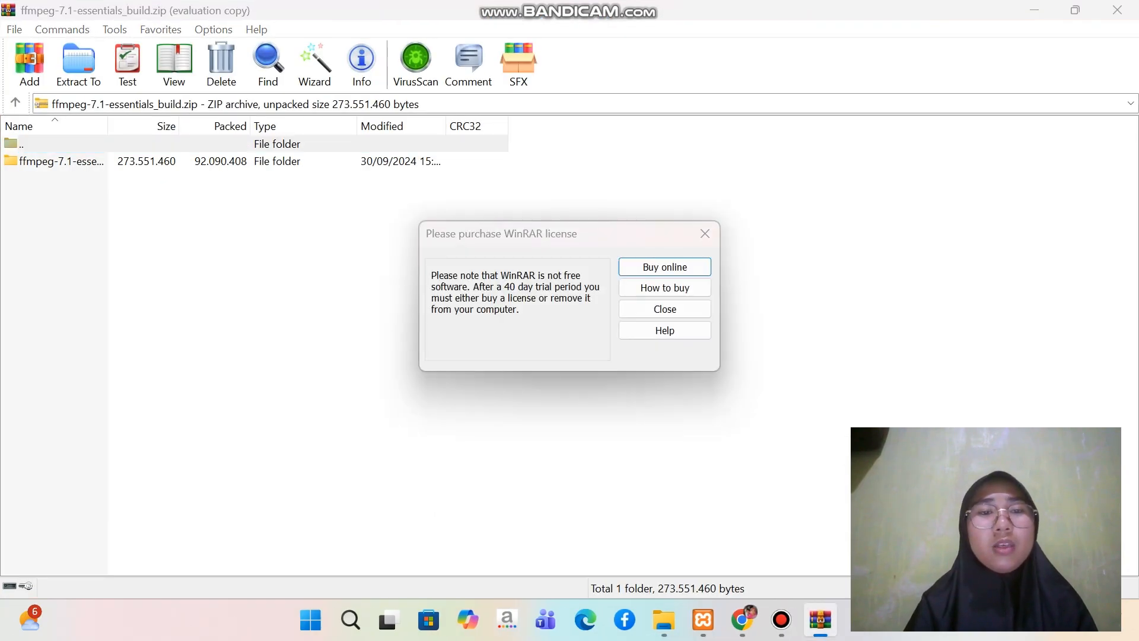
left_click(705, 233)
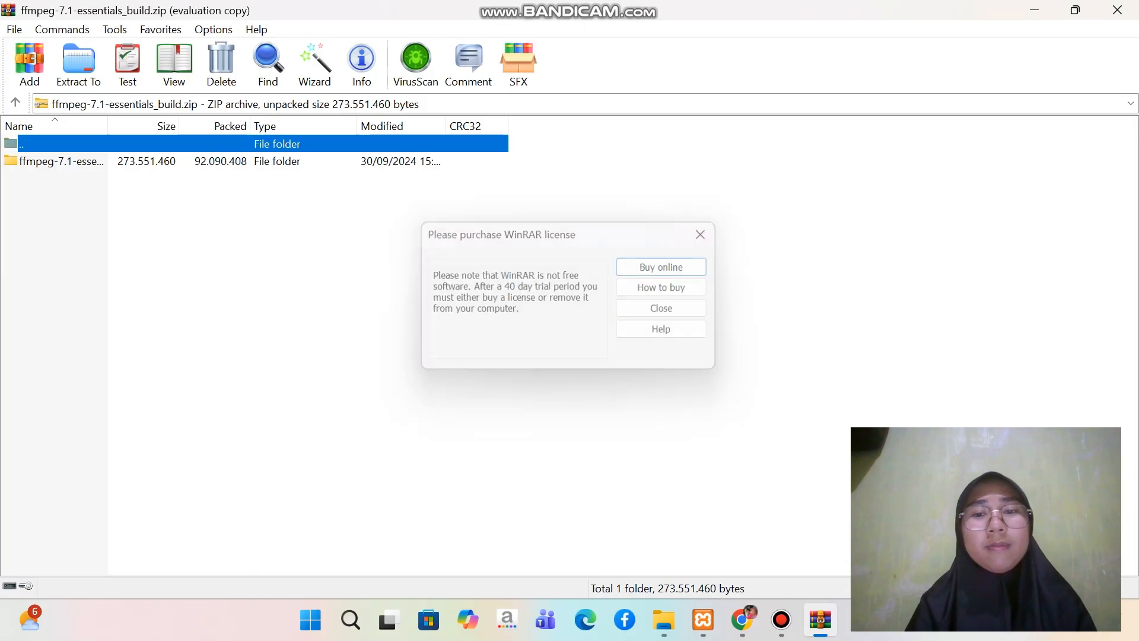
Extract the ffmpeg-7.1-essentials_build folder from the archive to C:\ and minimize WinRAR
left_click(61, 162)
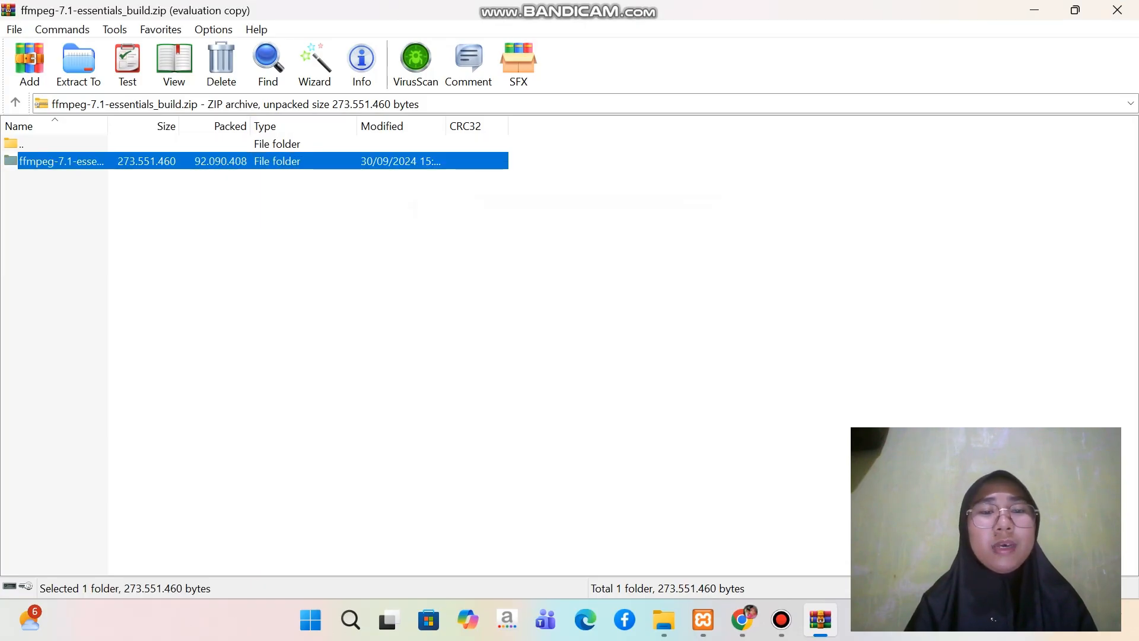
right_click(287, 158)
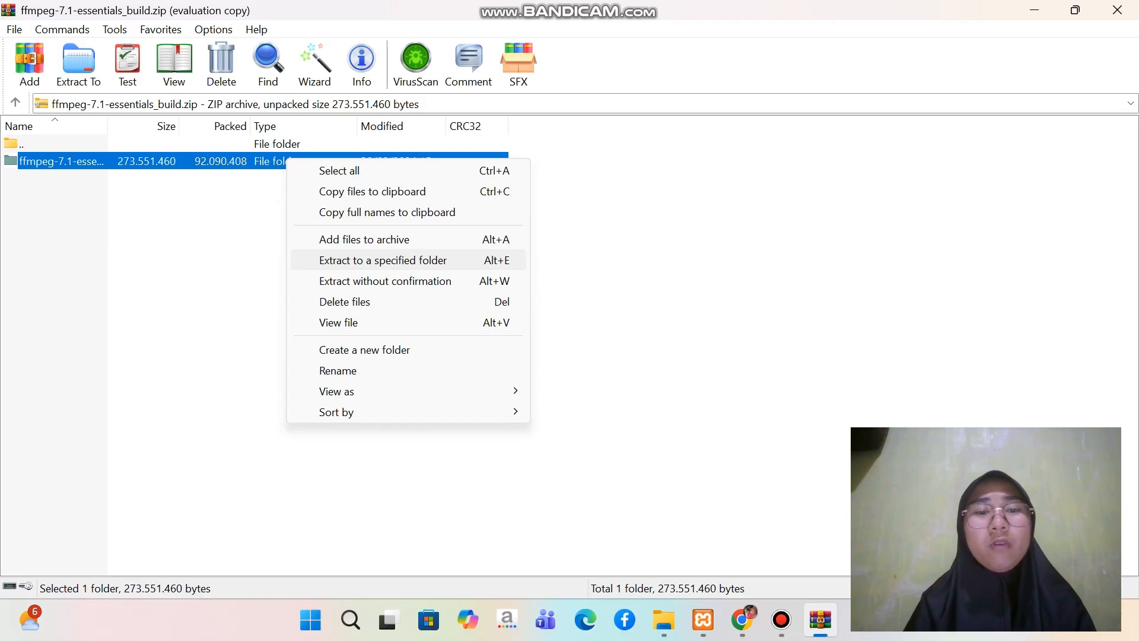
left_click(383, 260)
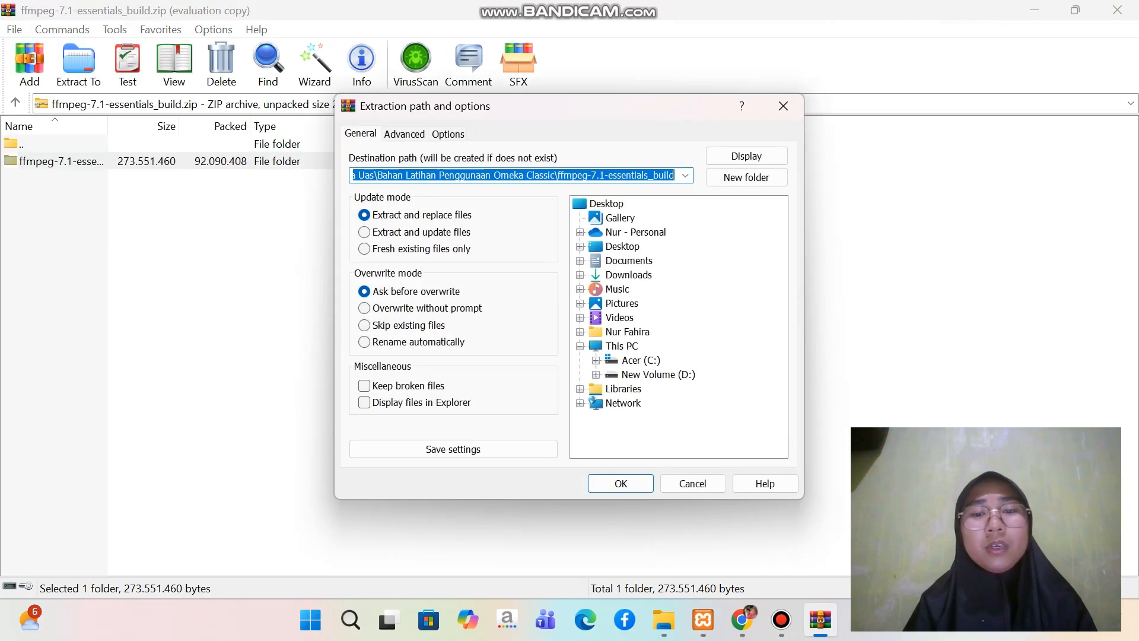
left_click(641, 360)
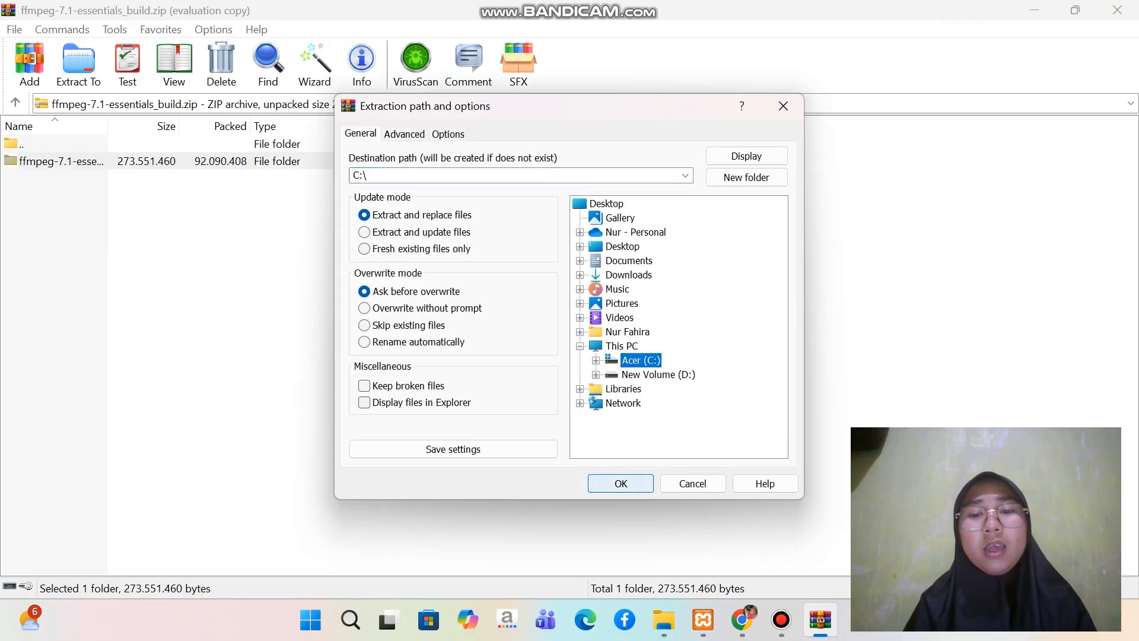
left_click(621, 483)
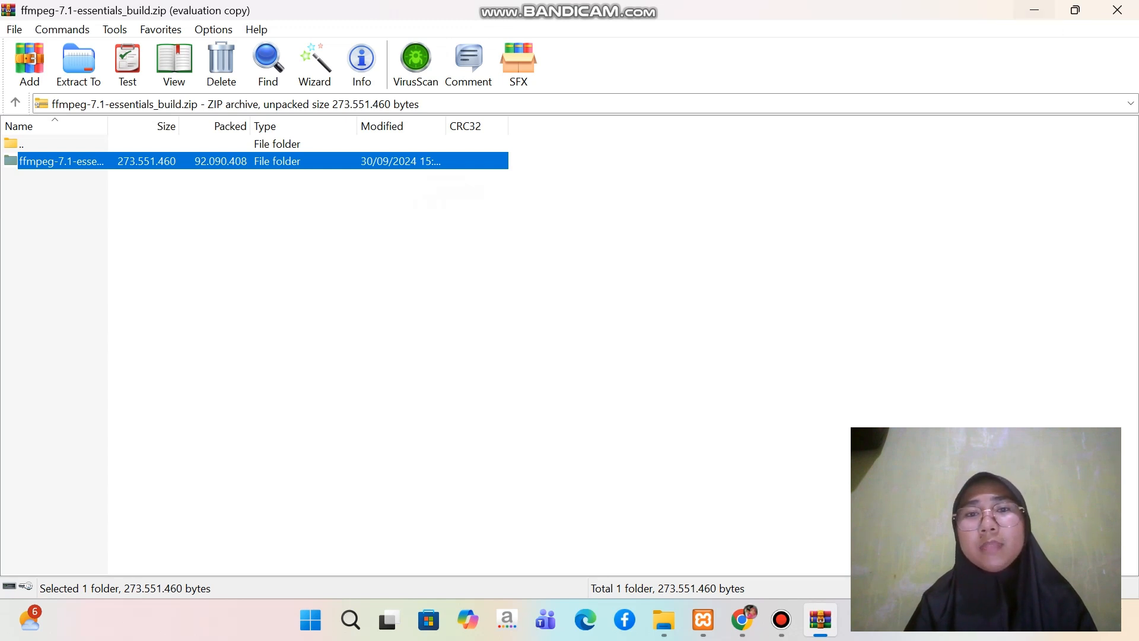
left_click(1034, 10)
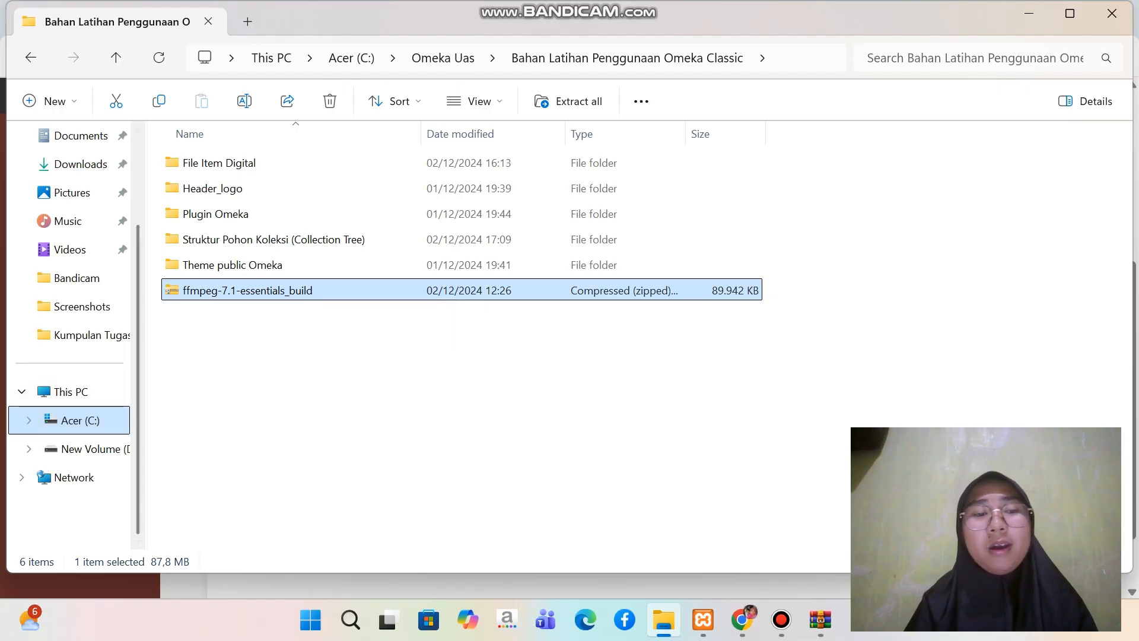
Go to the bin folder inside C:\ffmpeg-7.1-essentials_build and copy its full path
left_click(74, 420)
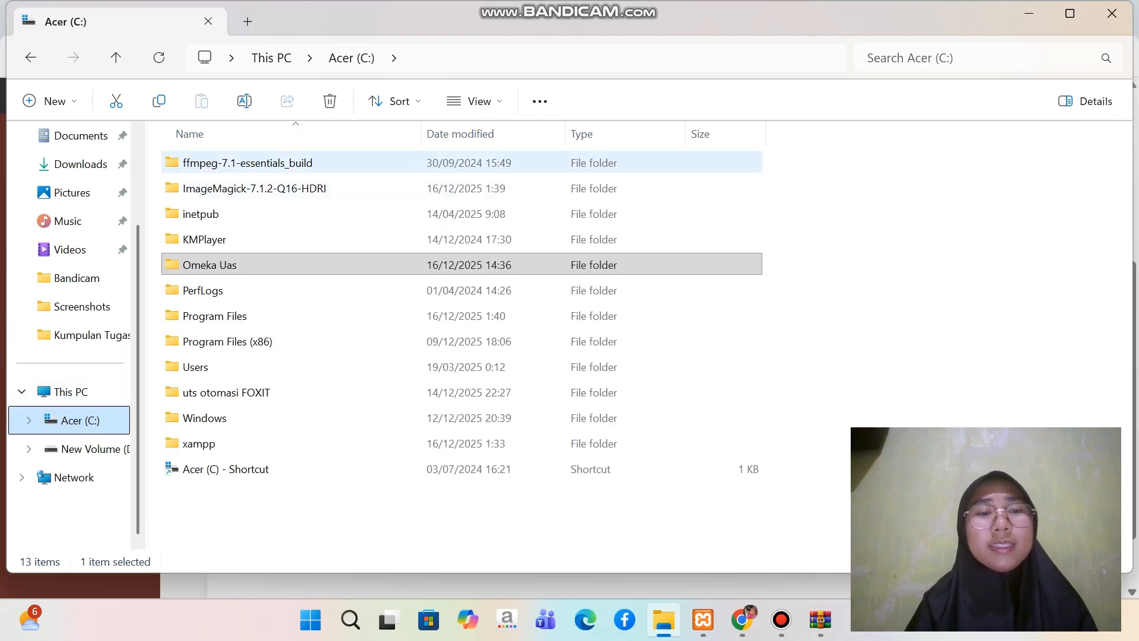
left_click(240, 165)
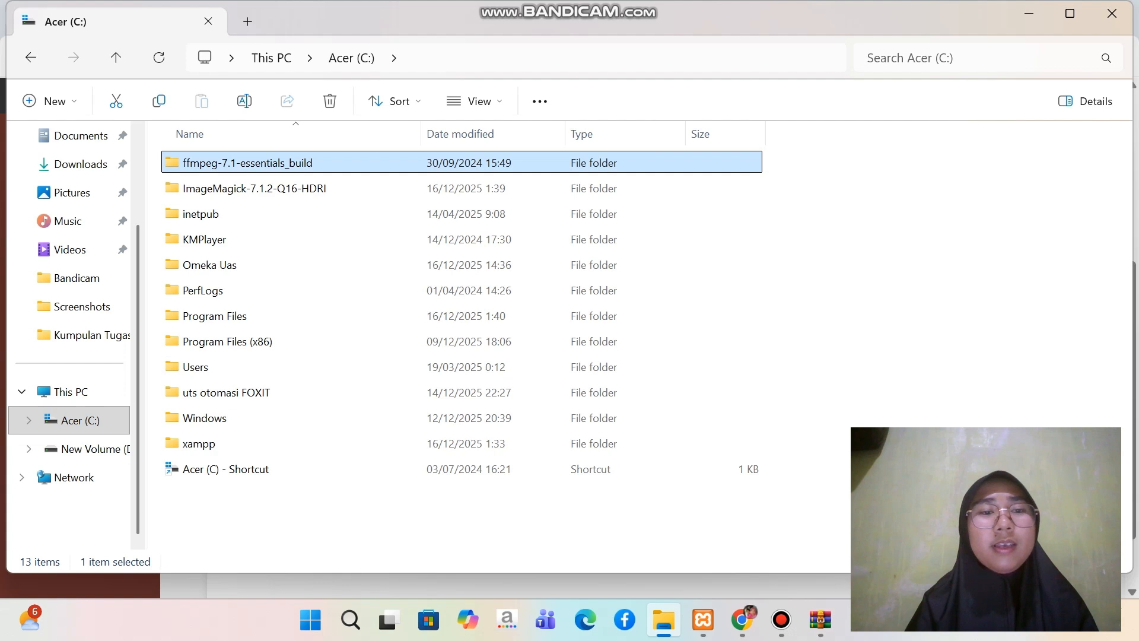
double_click(240, 164)
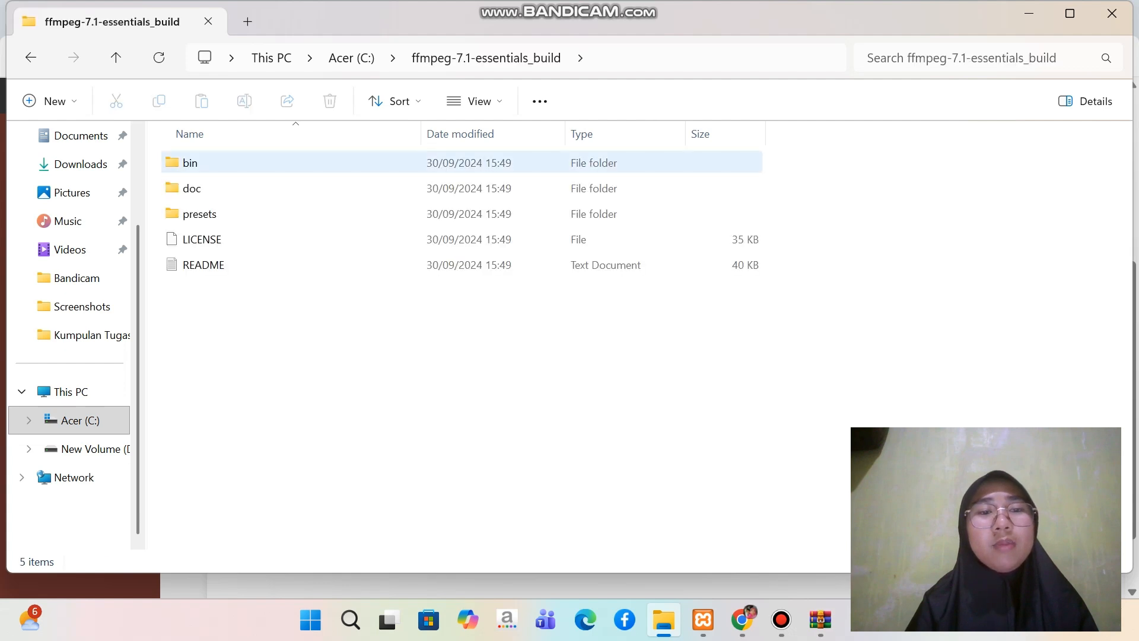
double_click(239, 163)
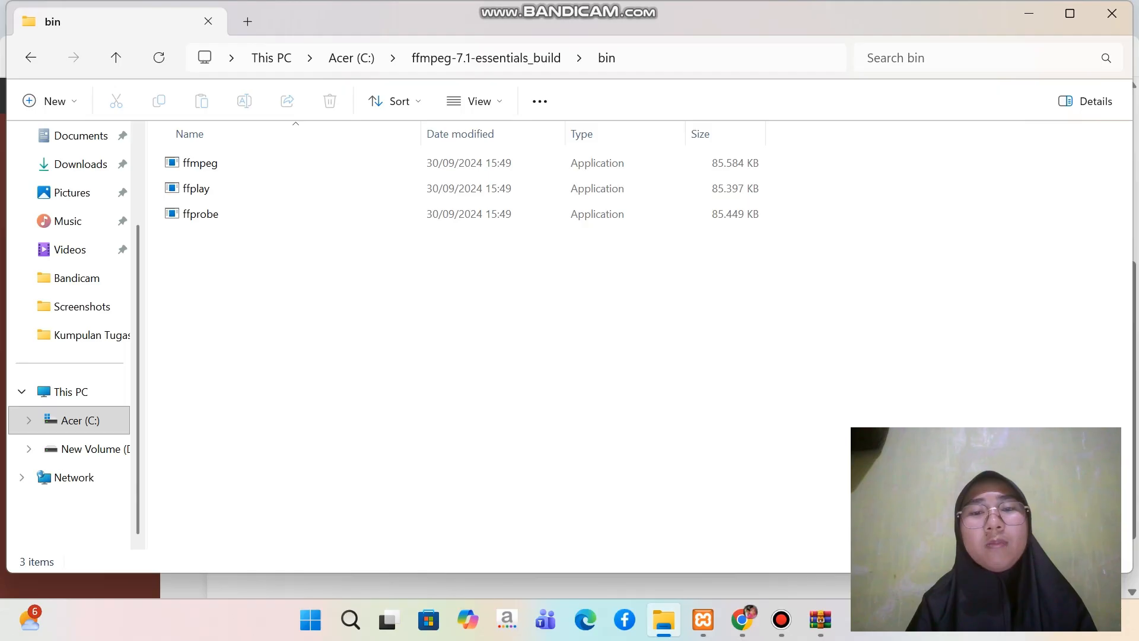
left_click(694, 59)
key("ctrl+c")
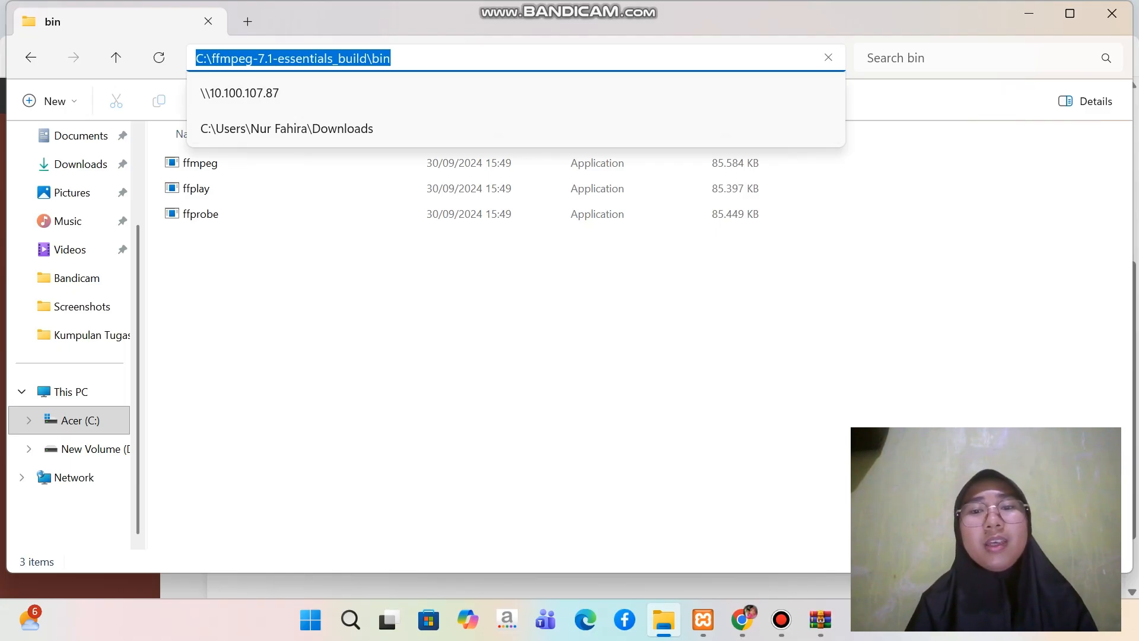
key("Escape")
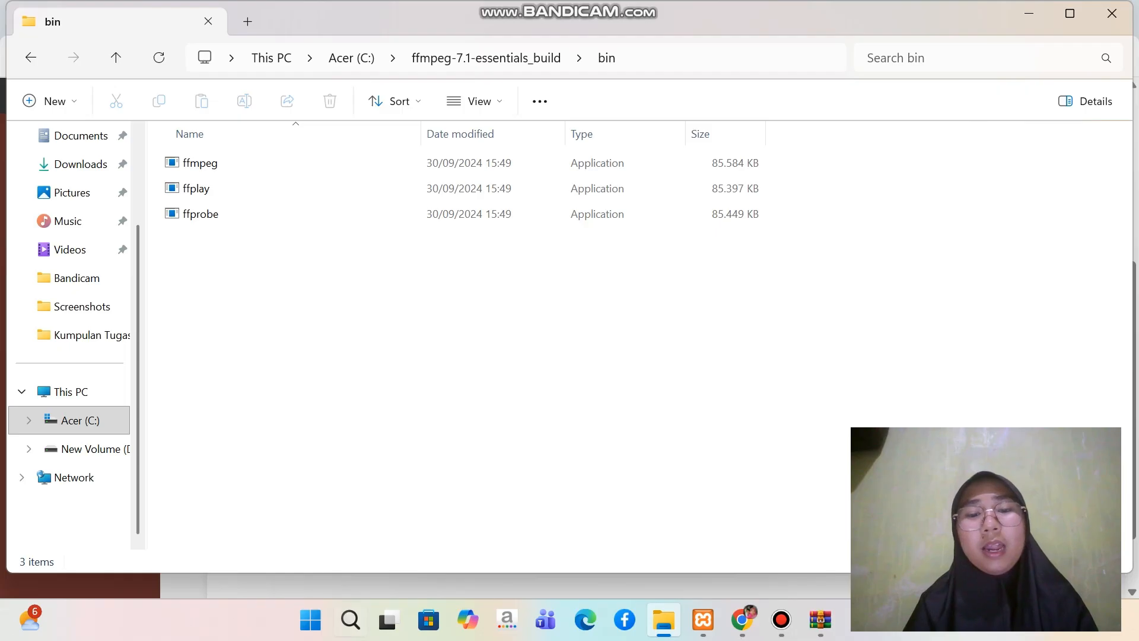
Search Windows for the system environment variables settings and open the Environment Variables dialog
left_click(350, 620)
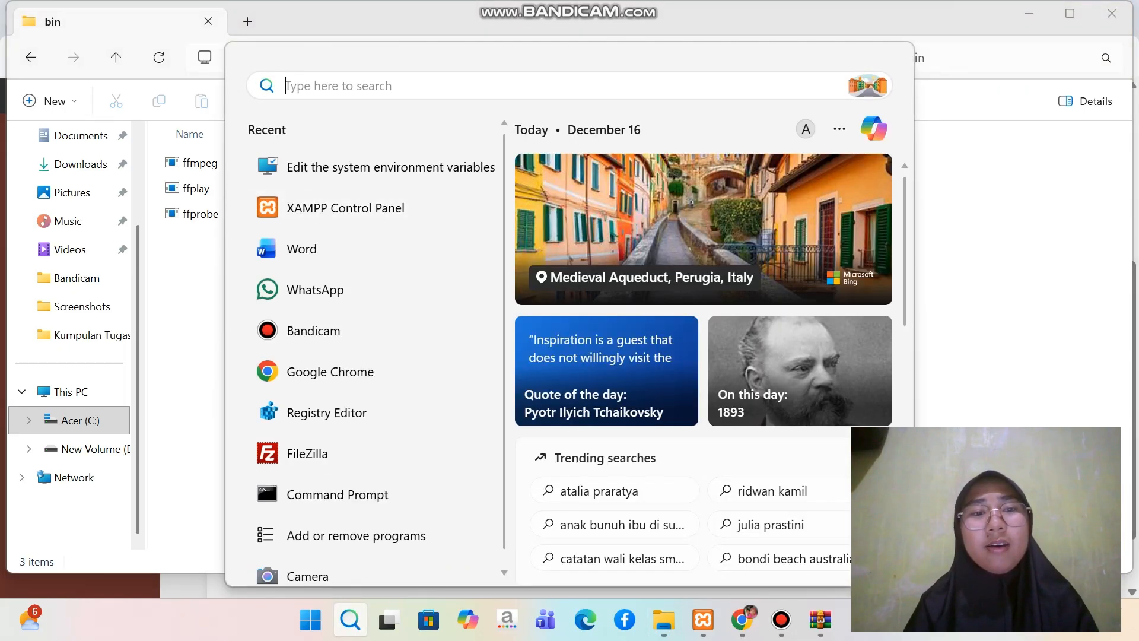
type("v")
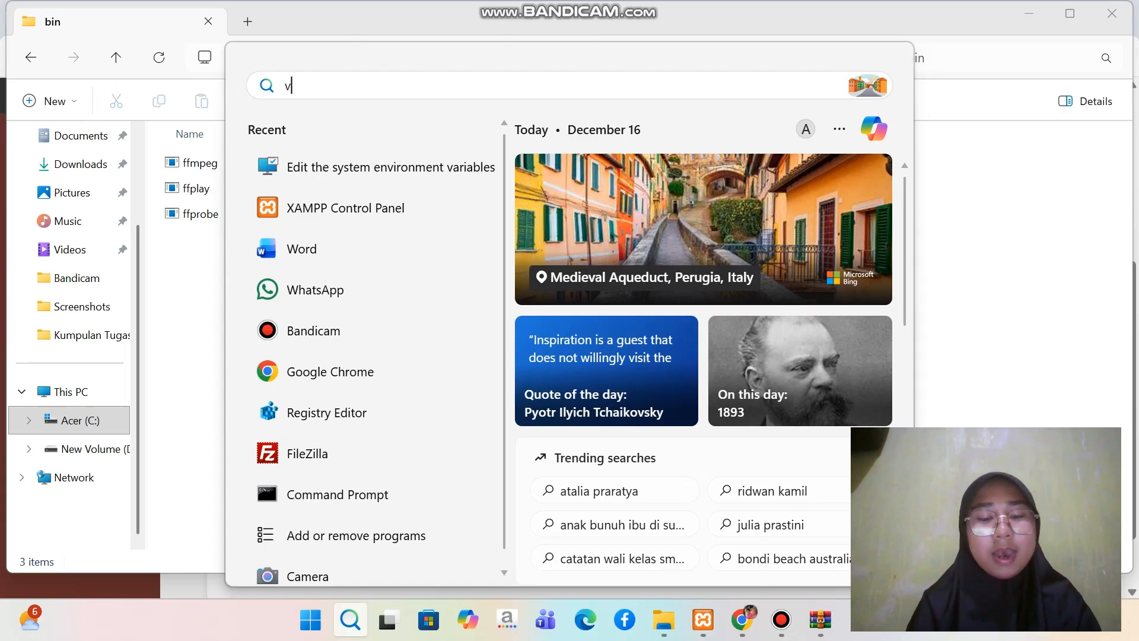
type("aria")
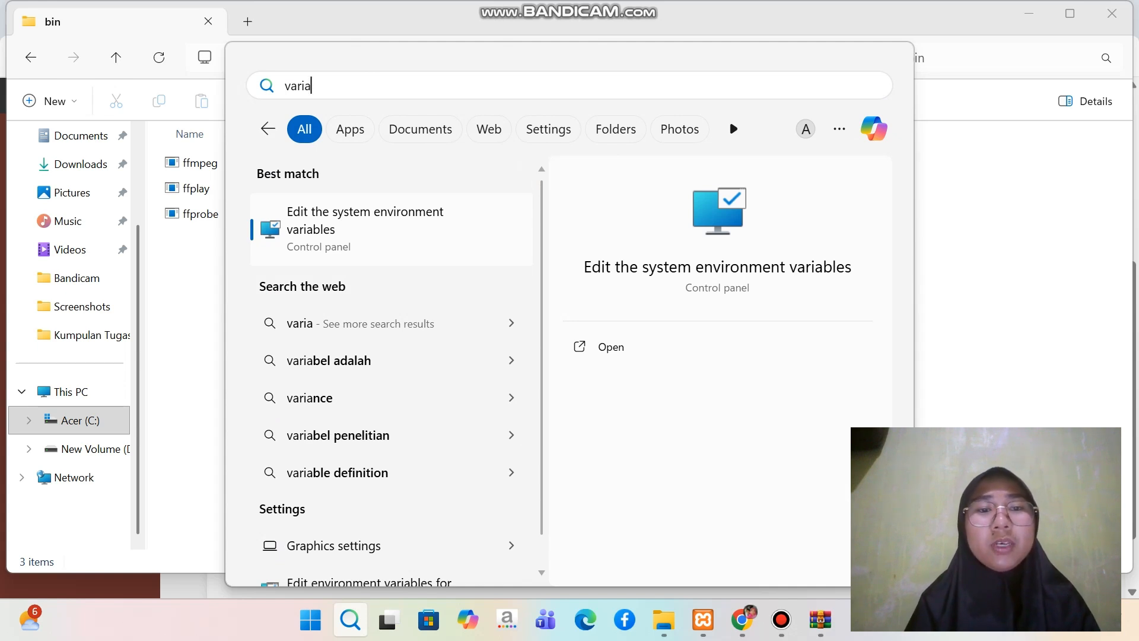
key("Return")
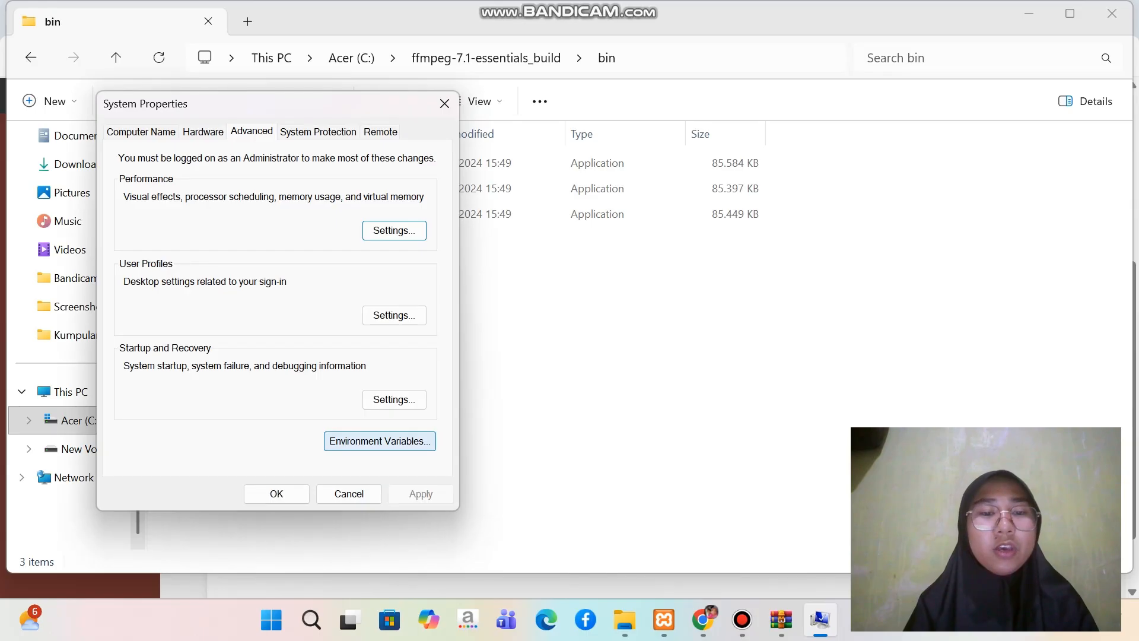
left_click(380, 441)
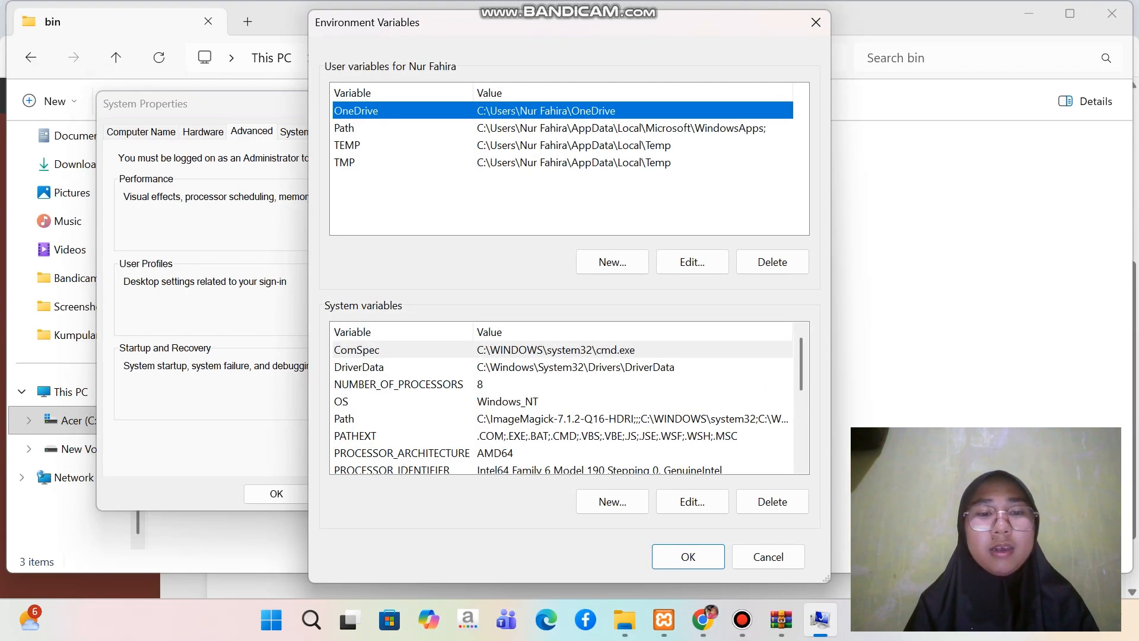
Add C:\ffmpeg-7.1-essentials_build\bin as a new entry in the system Path variable and confirm all the open system dialogs
left_click(404, 419)
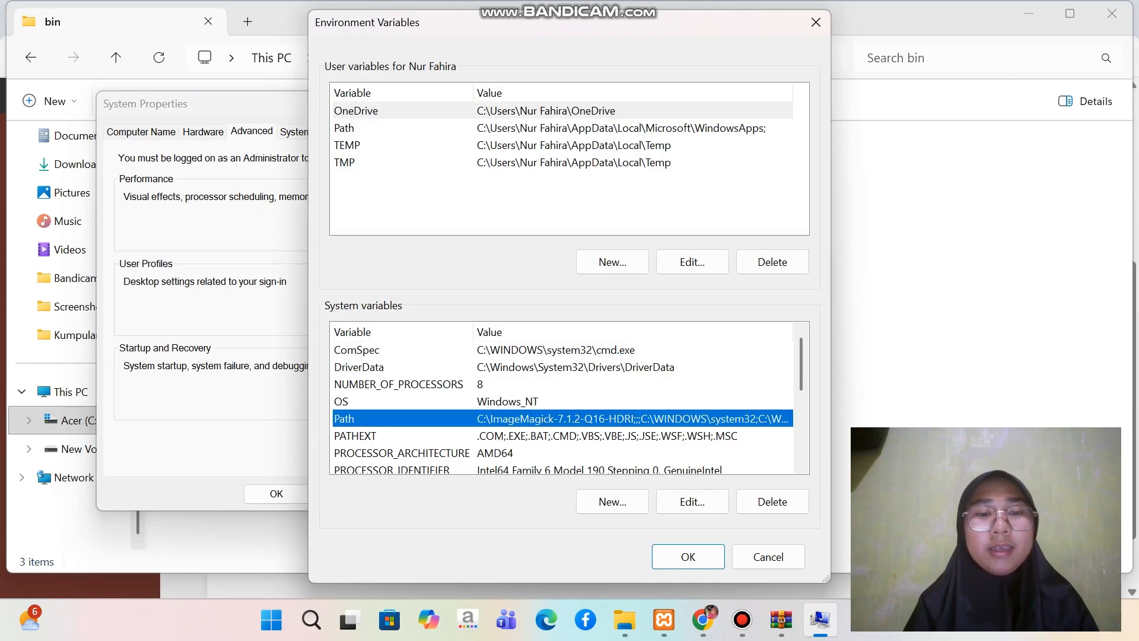
left_click(693, 501)
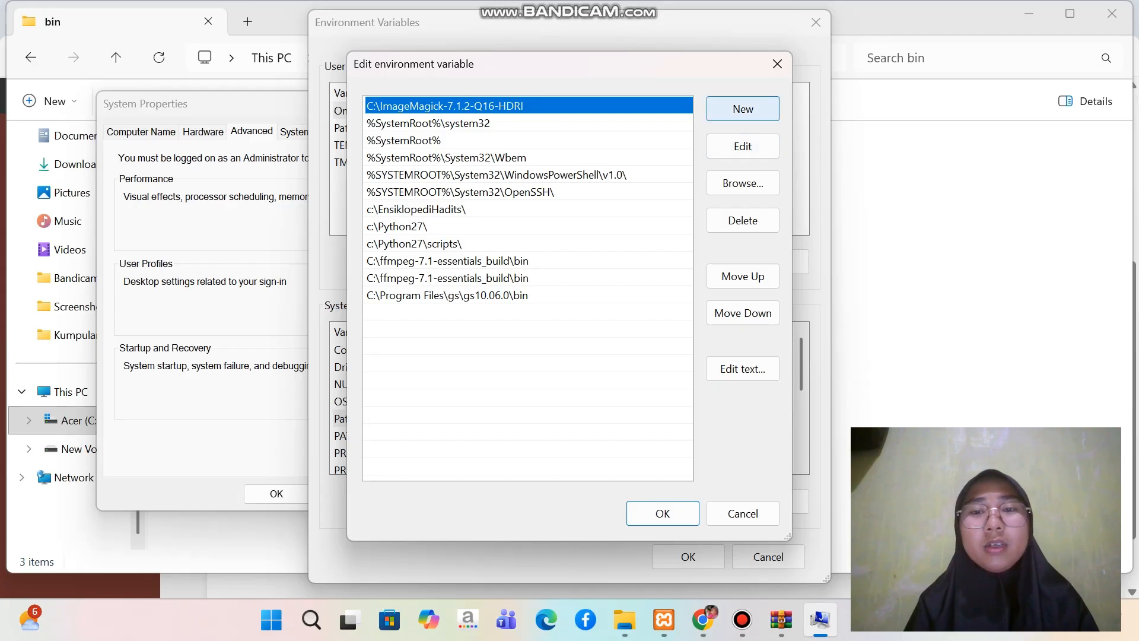
left_click(743, 109)
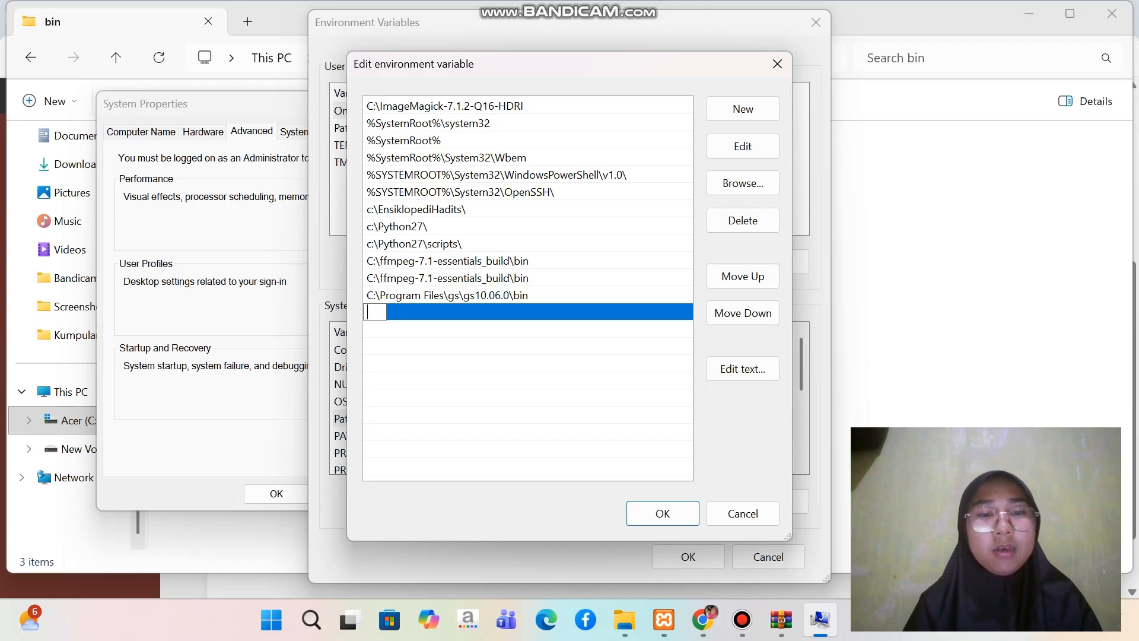
right_click(381, 312)
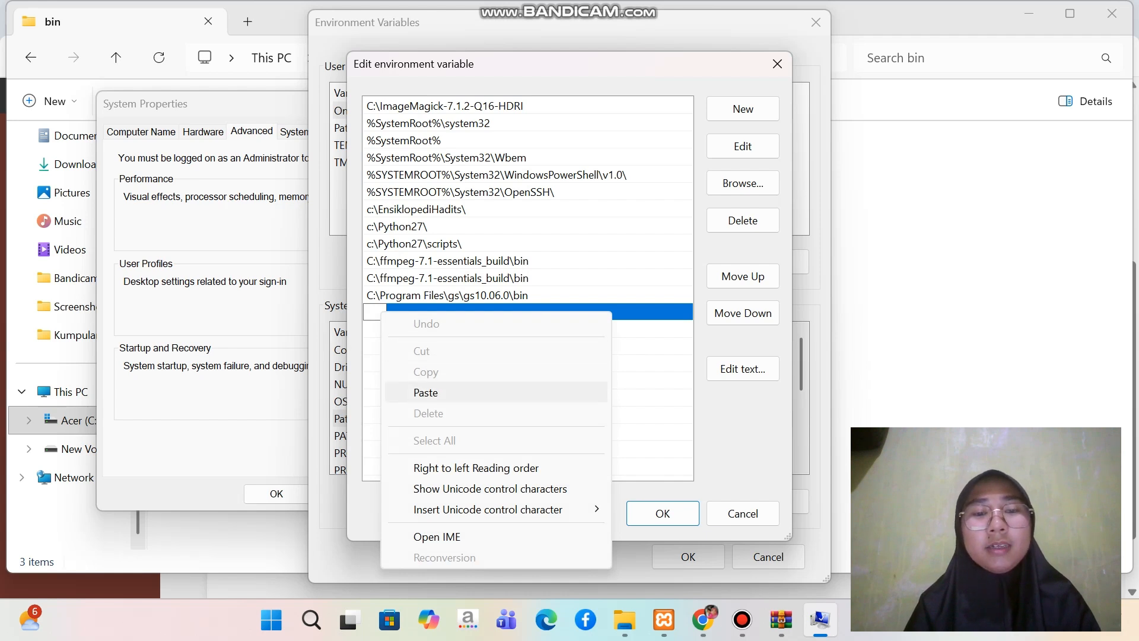
left_click(425, 393)
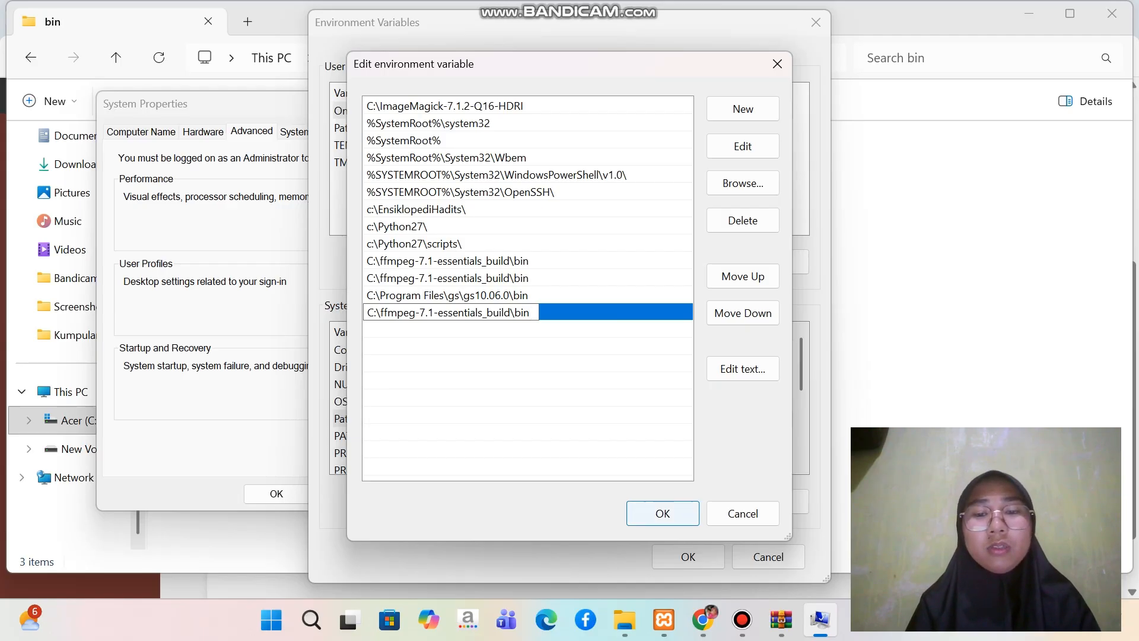
key("Return")
key("Return")
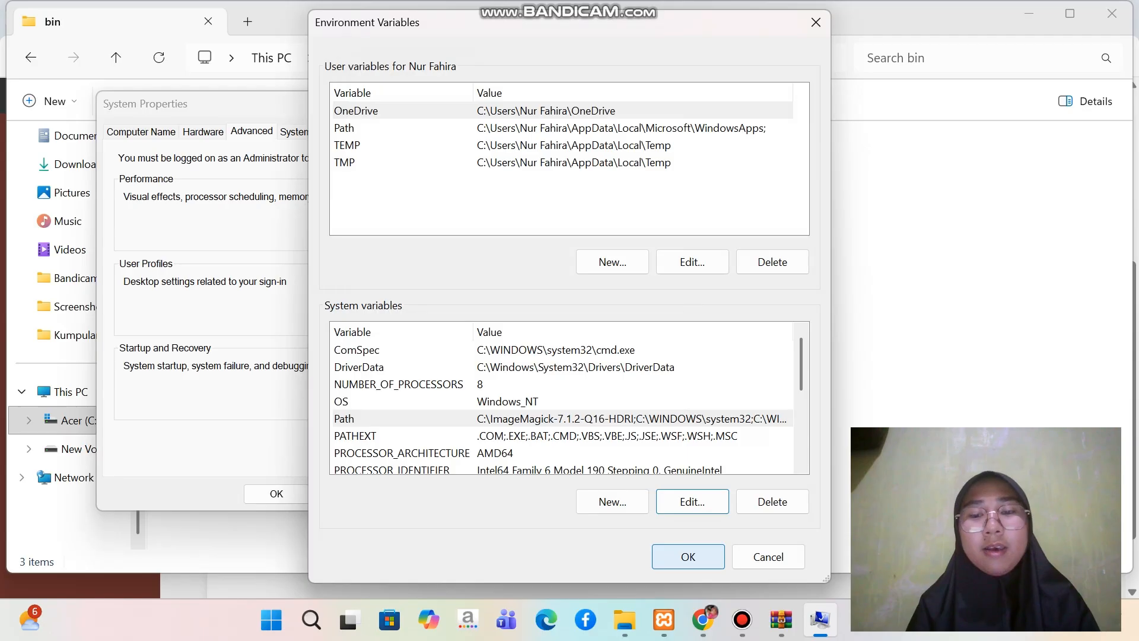
key("Return")
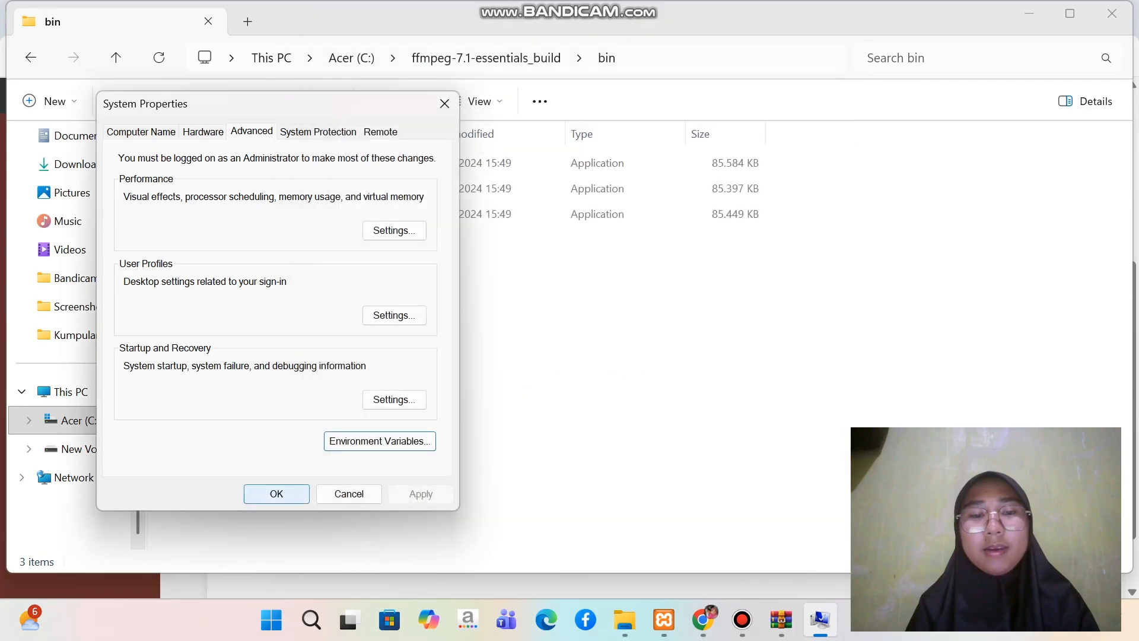
key("Return")
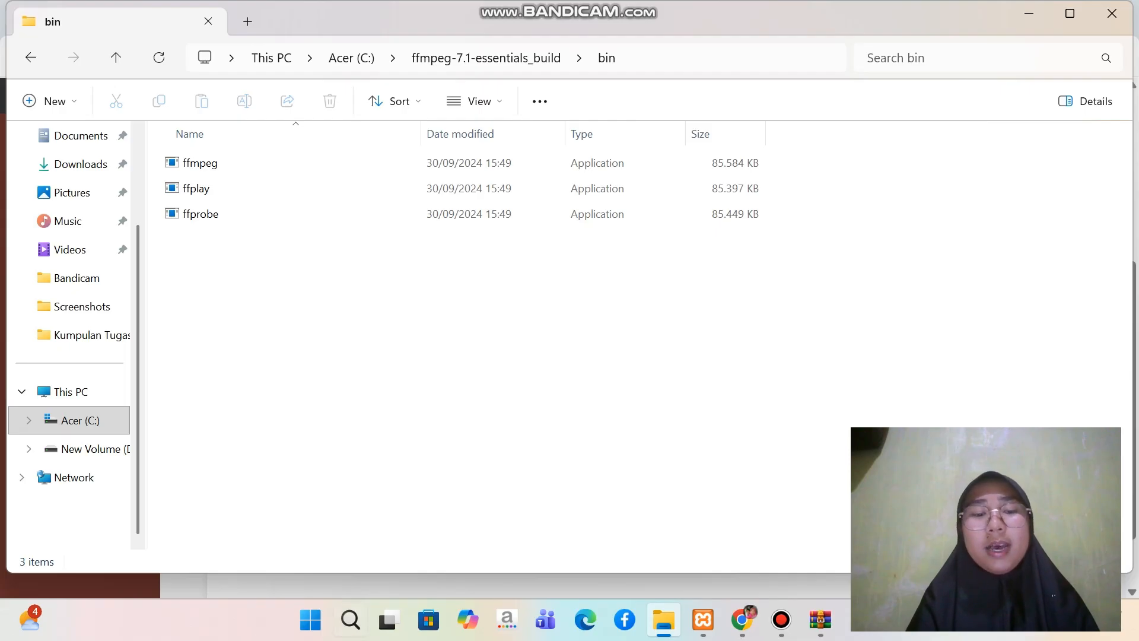
Search Windows for cmd, open Command Prompt, and close the extra Command Prompt window
left_click(350, 619)
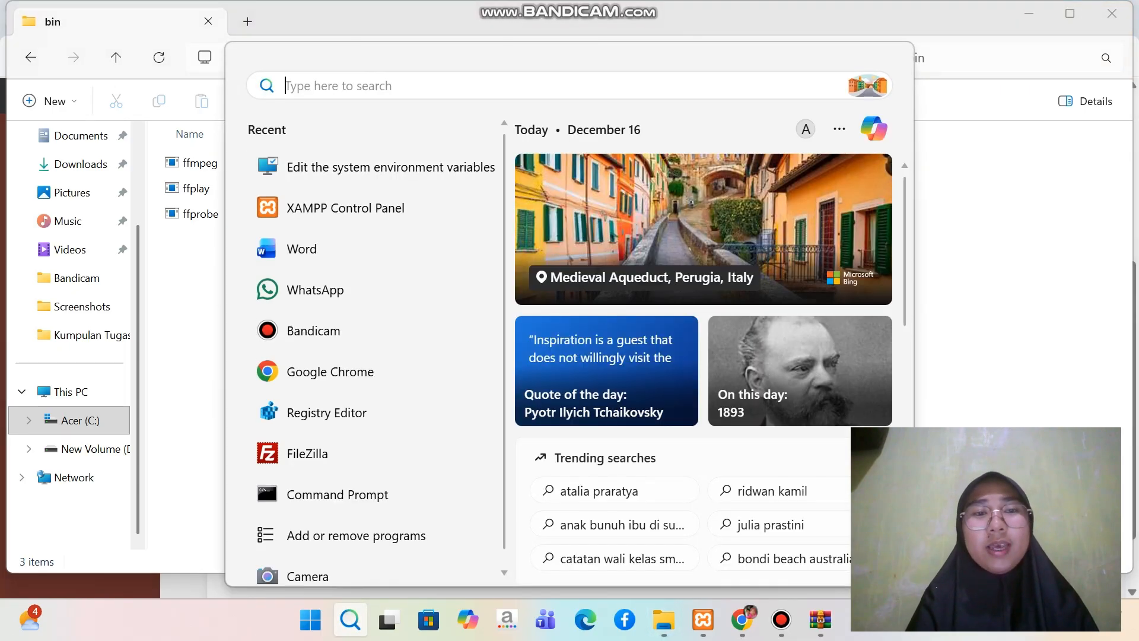
type("cmd")
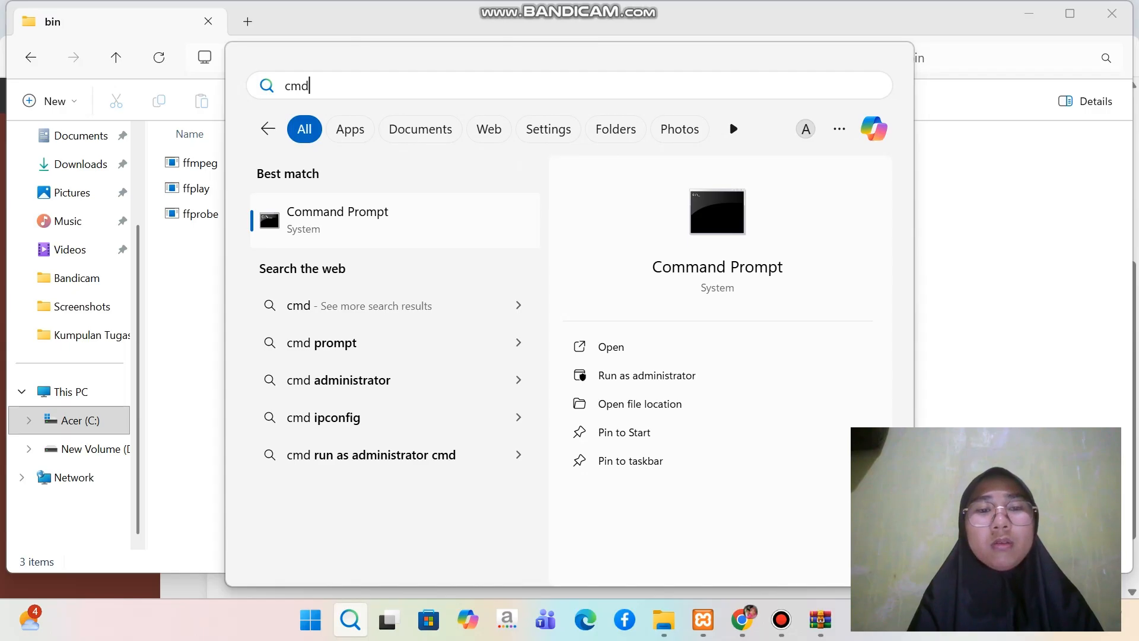
left_click(356, 215)
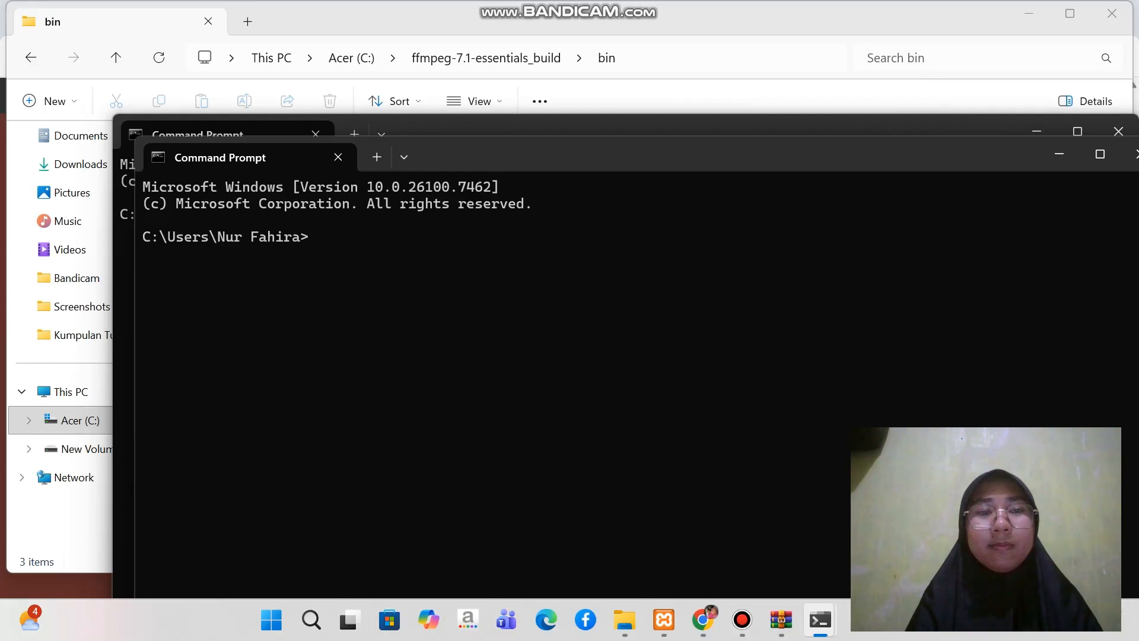
left_click(1131, 155)
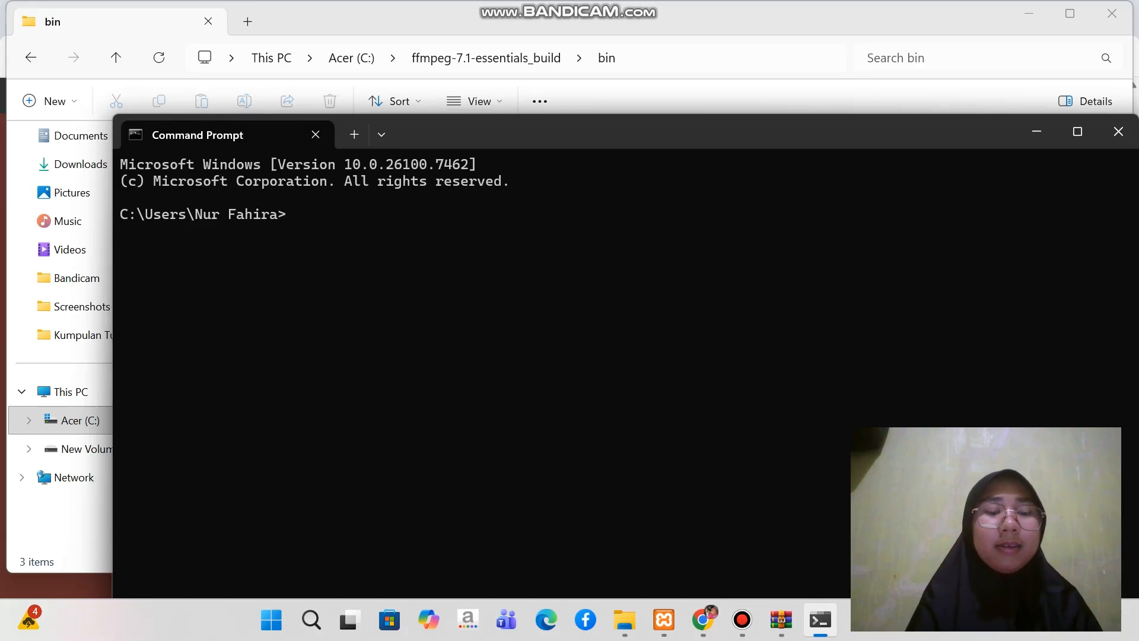
Run the ffmpeg command in Command Prompt to verify the FFmpeg installation
type("ff")
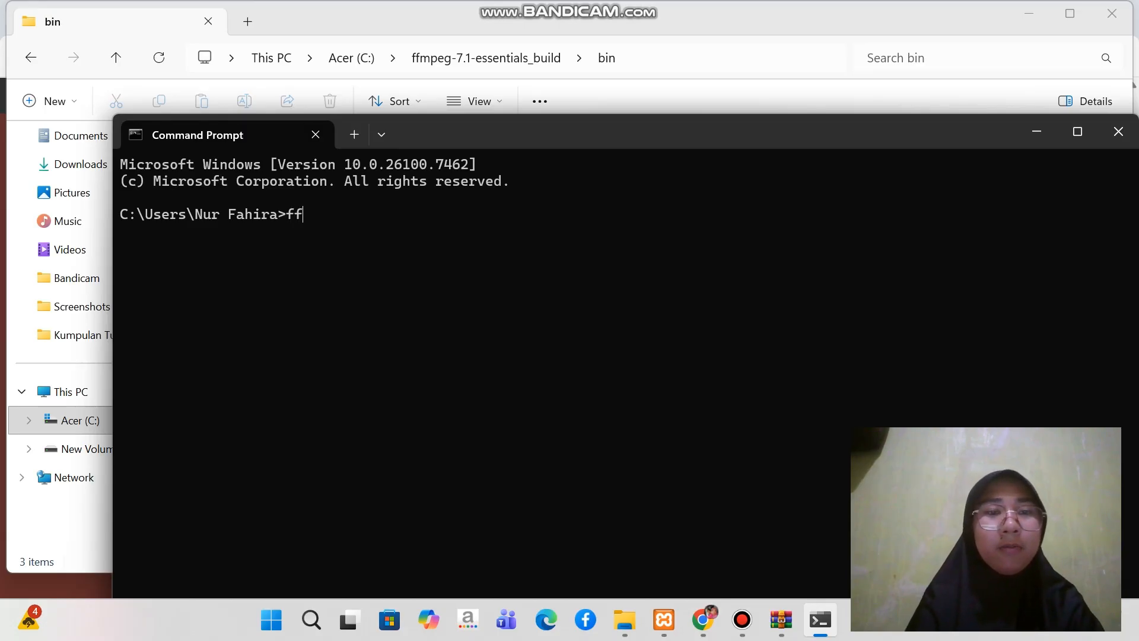
type("m")
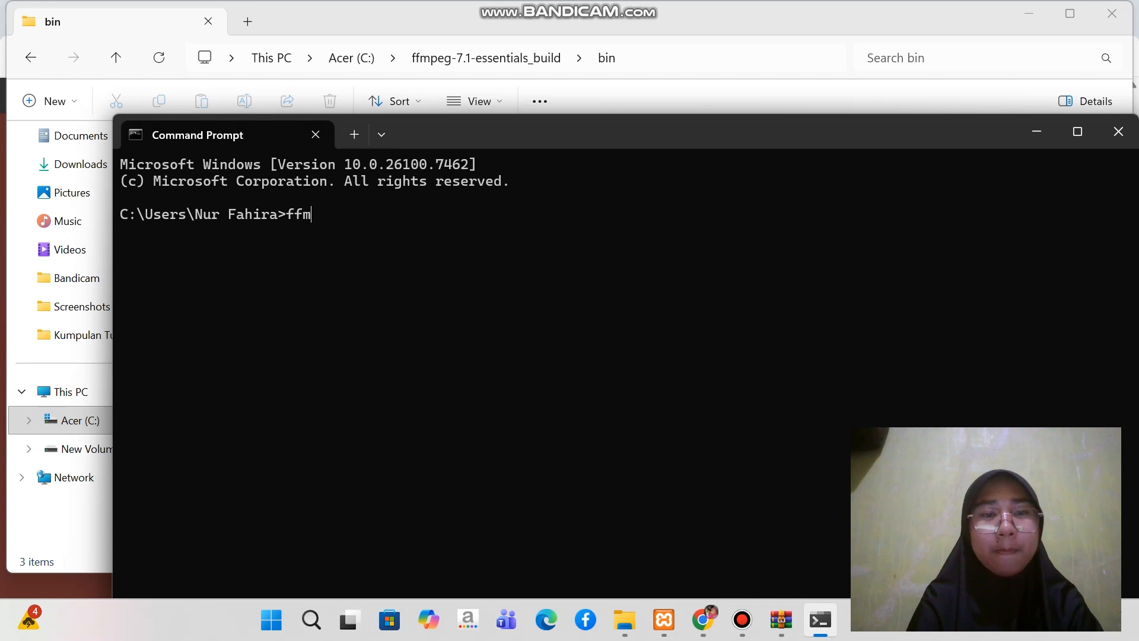
type("p")
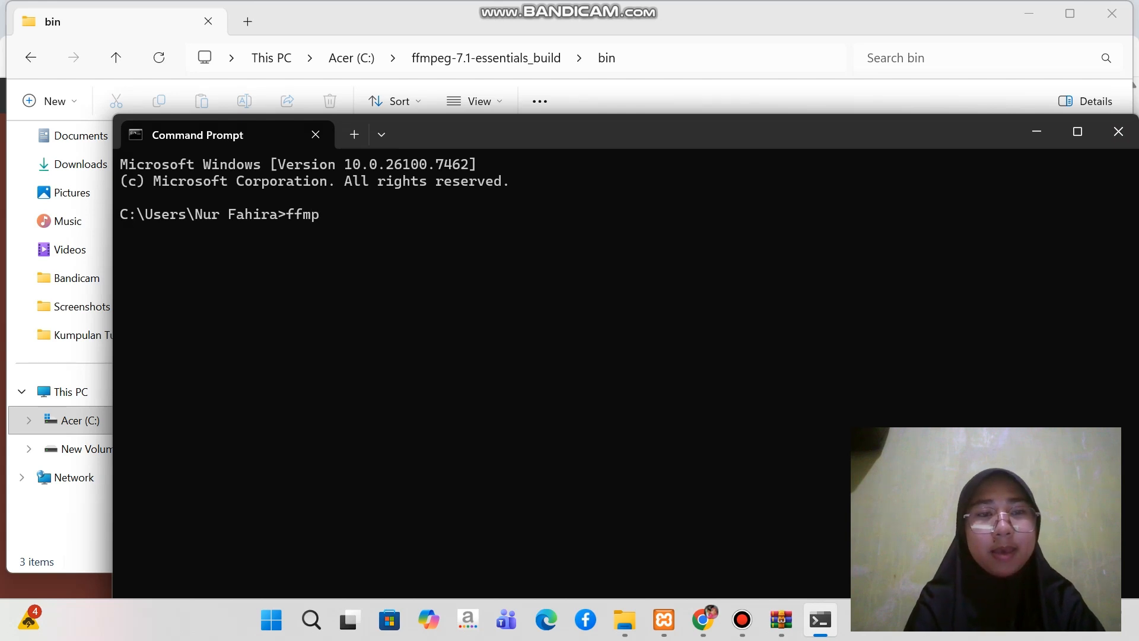
type("eg")
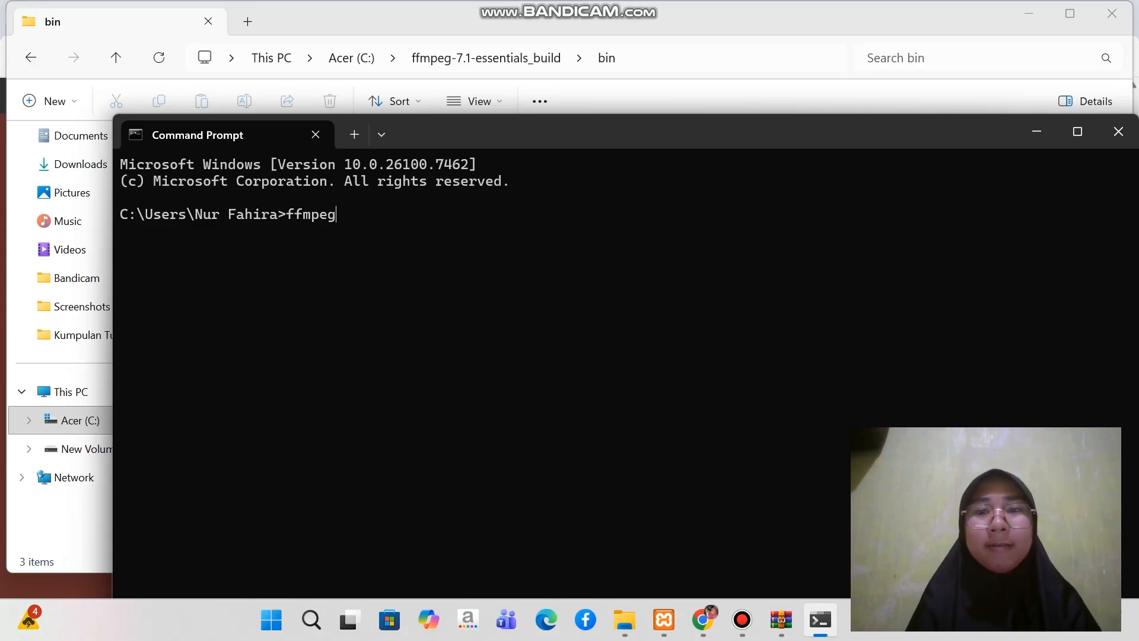
left_click_drag(710, 141, 651, 38)
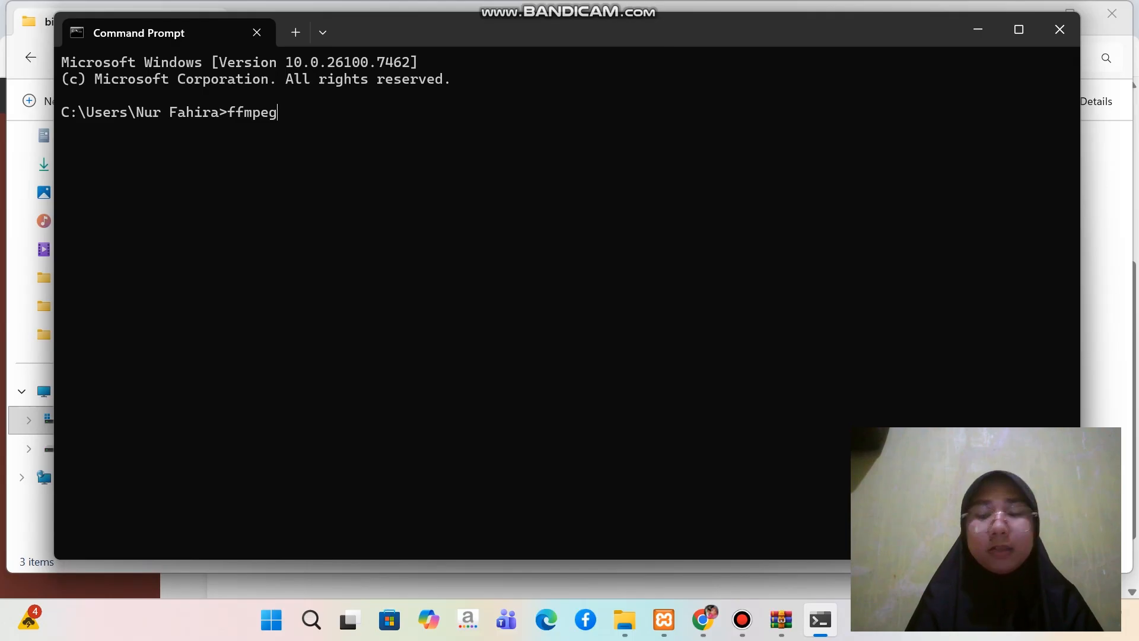
key("Return")
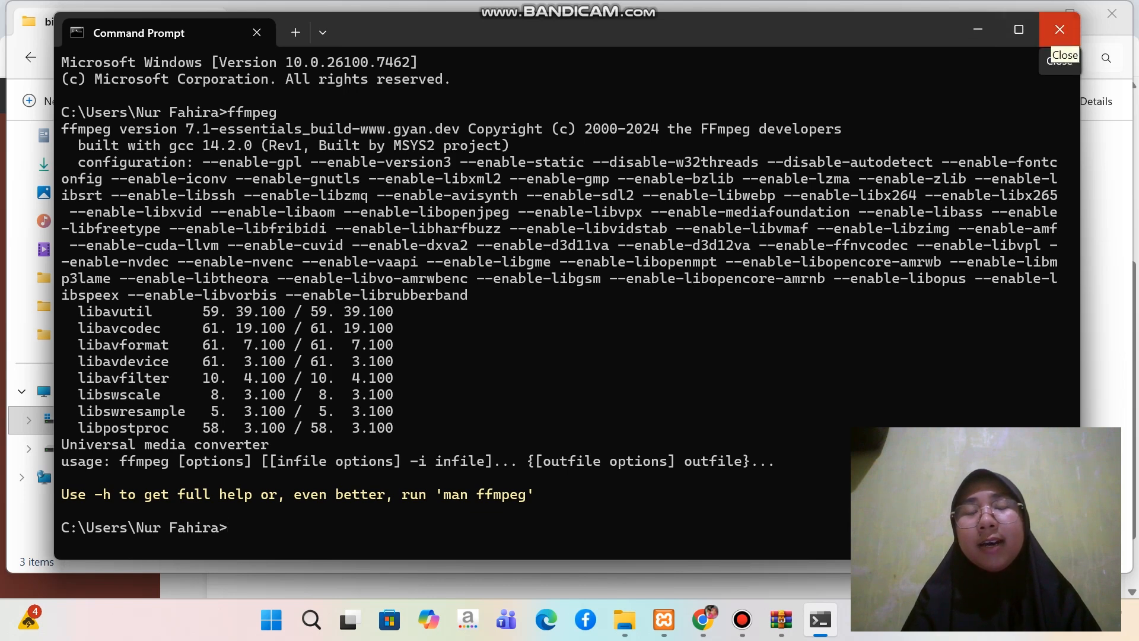
Close the Command Prompt, File Explorer and Chrome windows and restart the computer
left_click(1060, 30)
left_click(1115, 13)
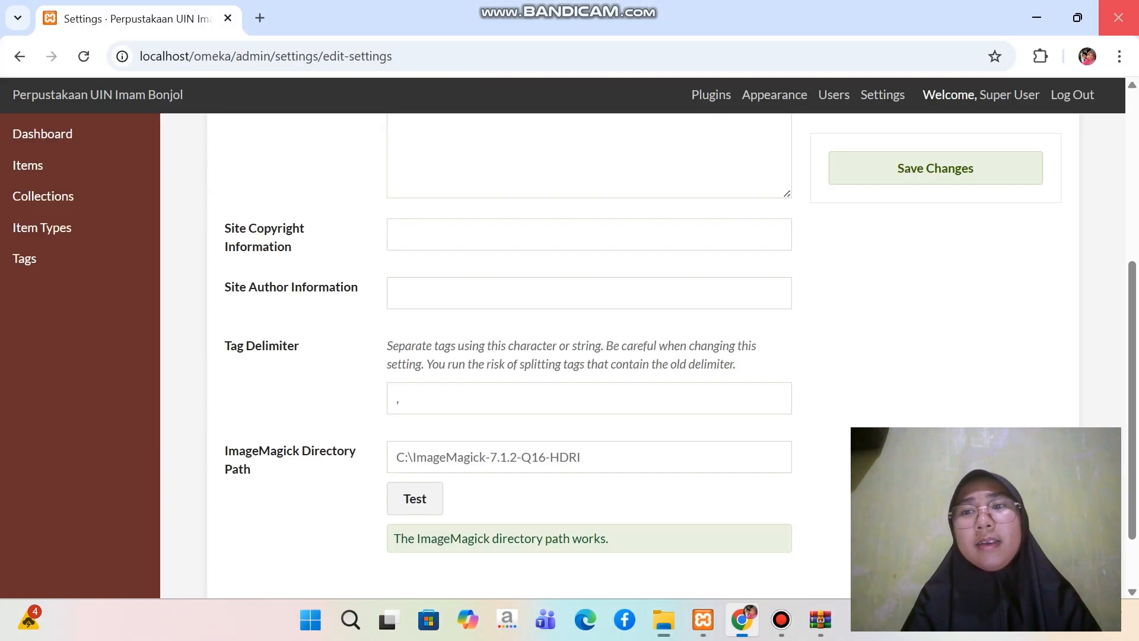
left_click(1118, 17)
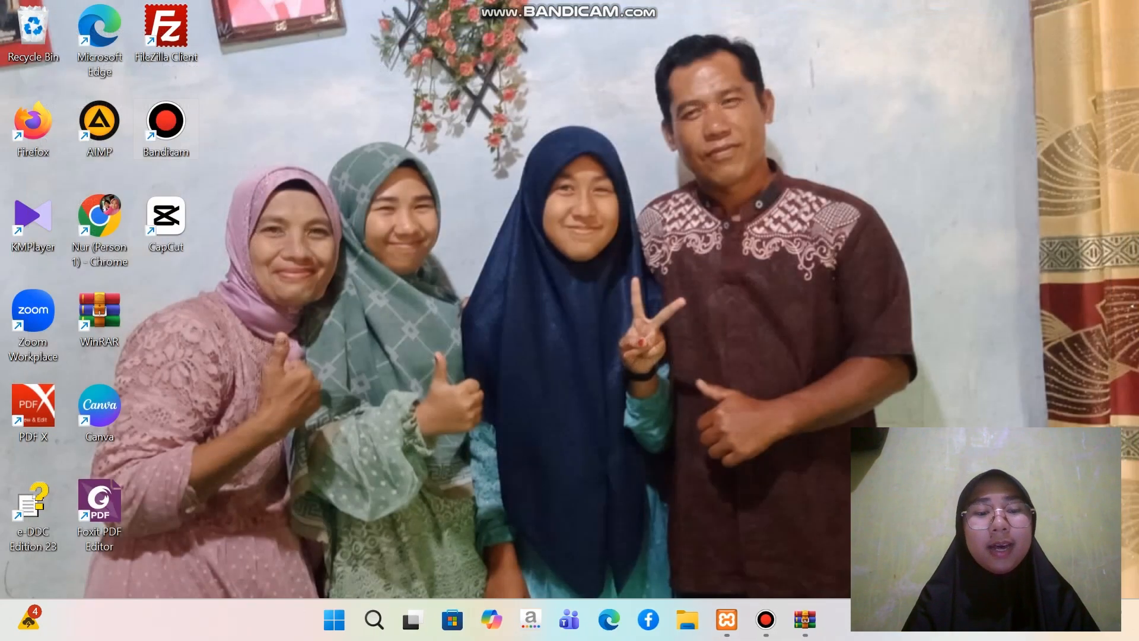
key("super")
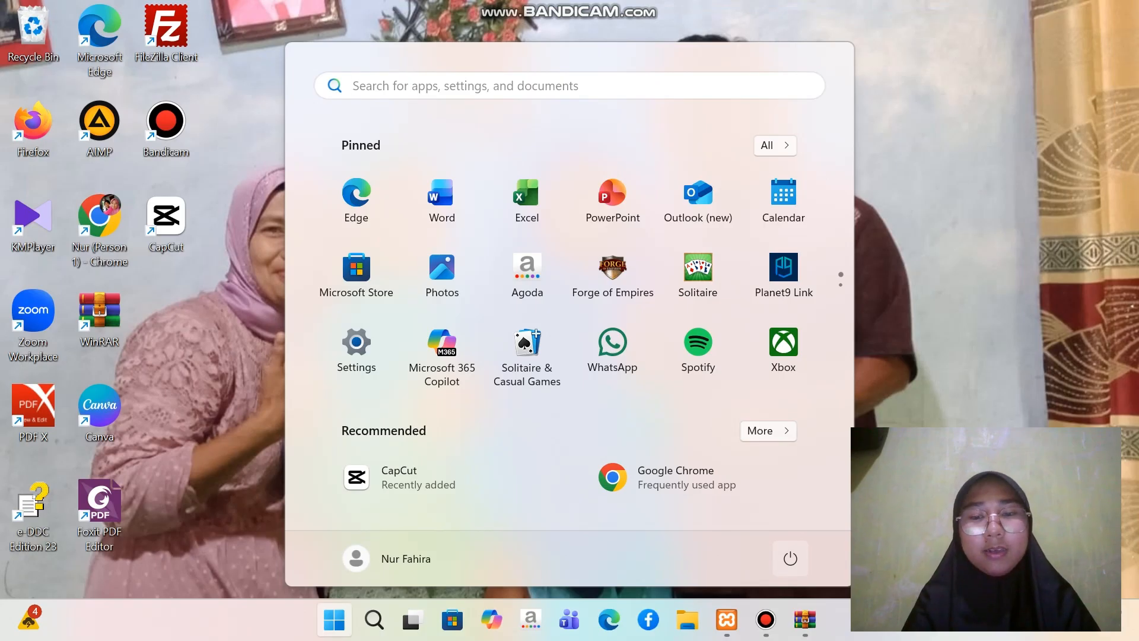
left_click(790, 559)
left_click(792, 520)
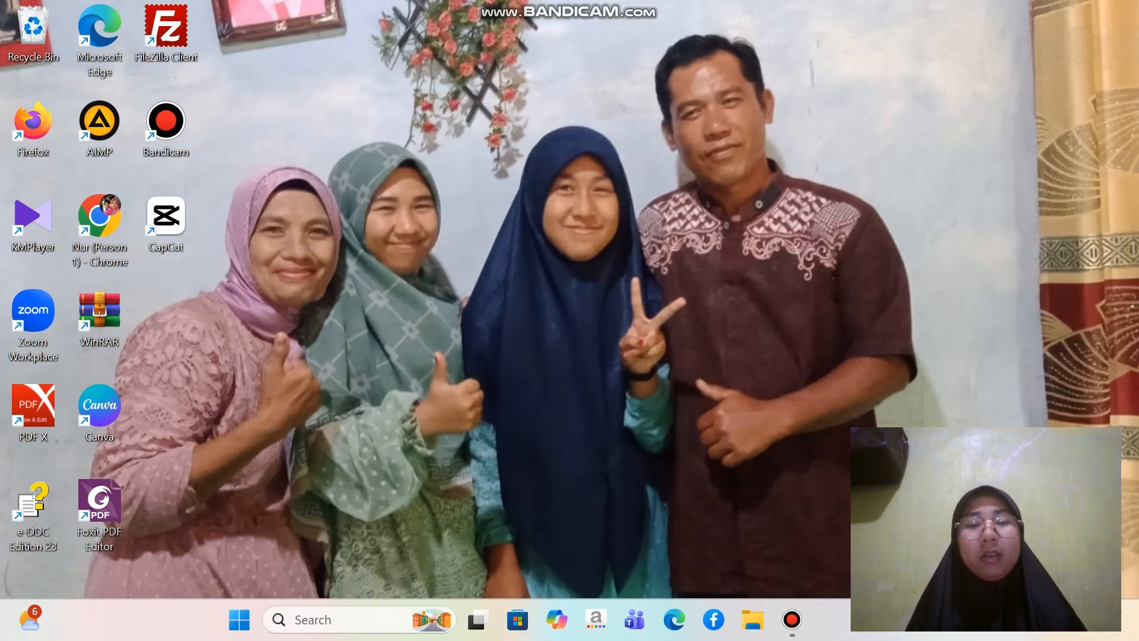
Search for xampp, open XAMPP Control Panel, start the Apache and MySQL modules, and minimize it
left_click(320, 619)
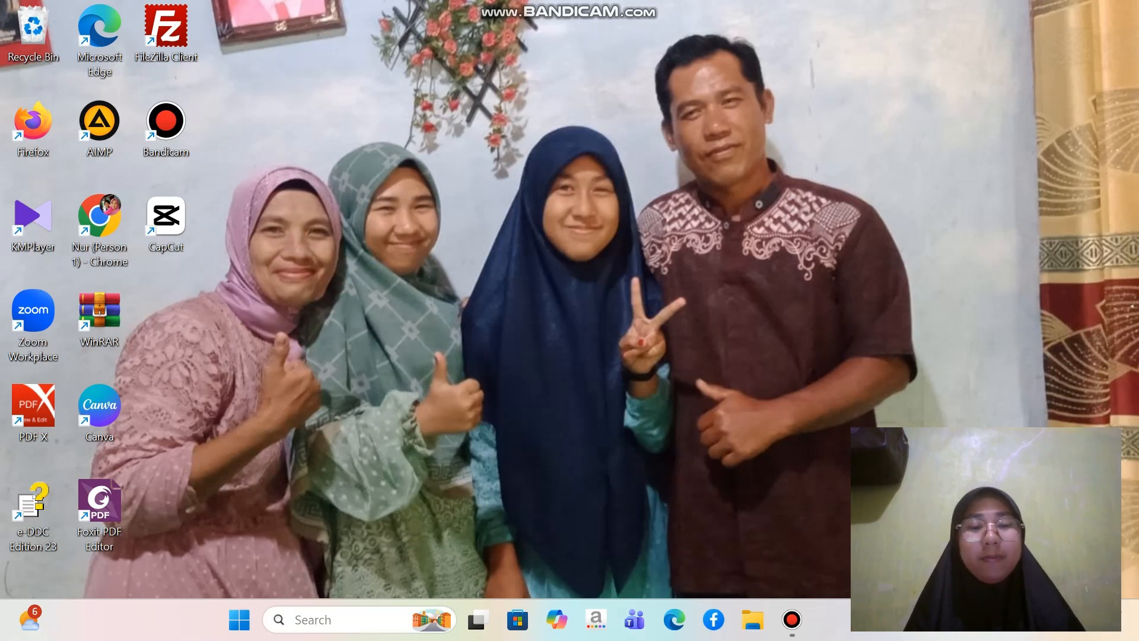
type("xampp")
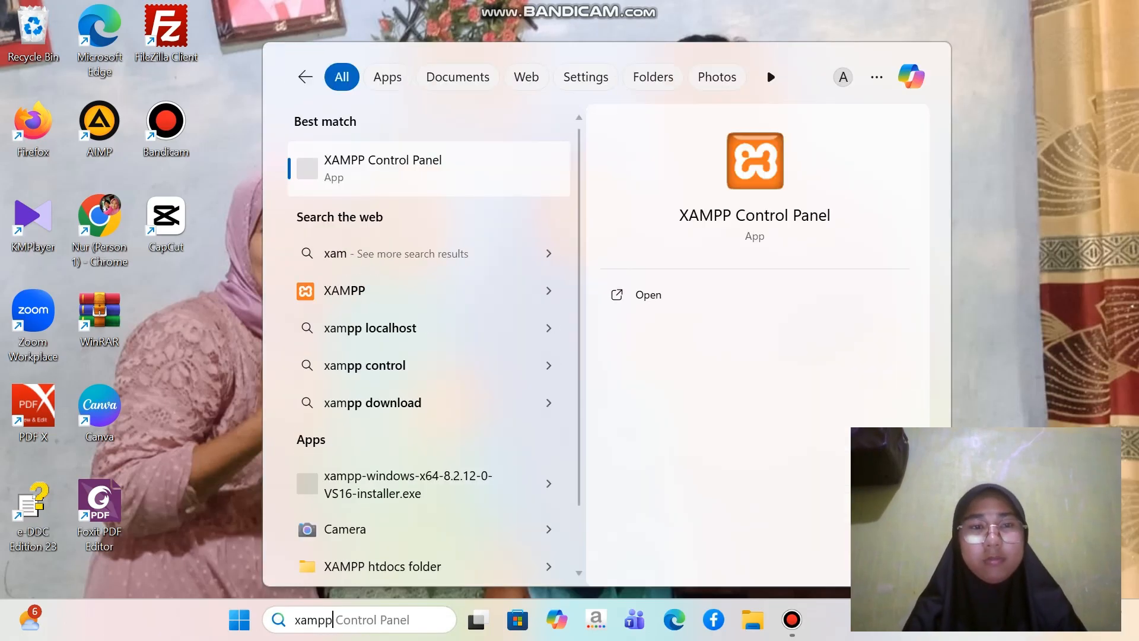
key("Return")
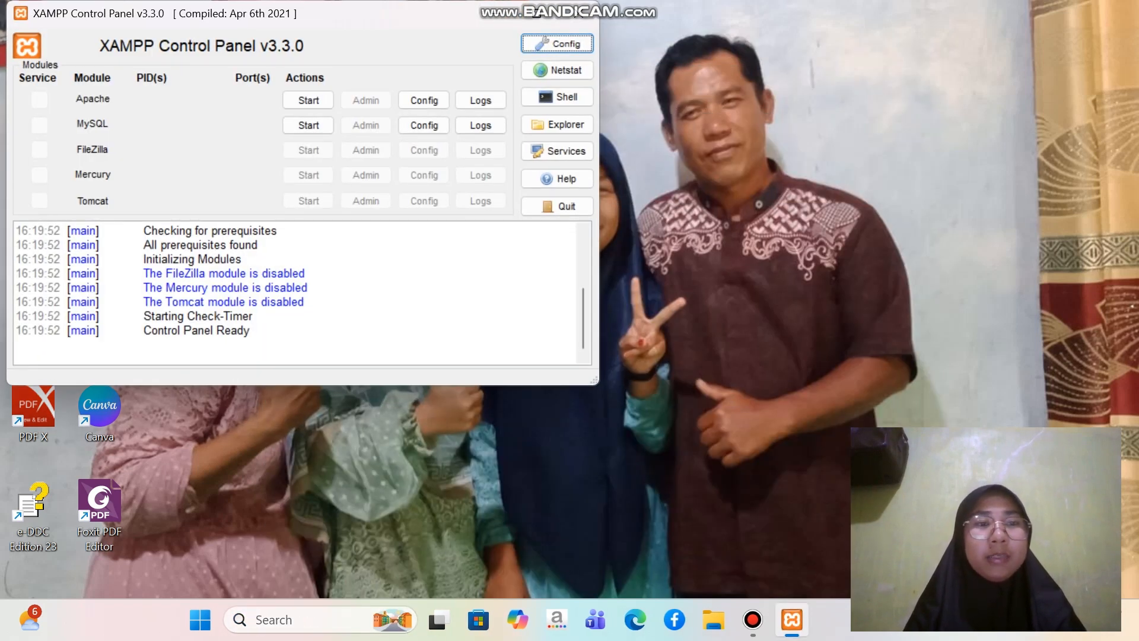
left_click(309, 100)
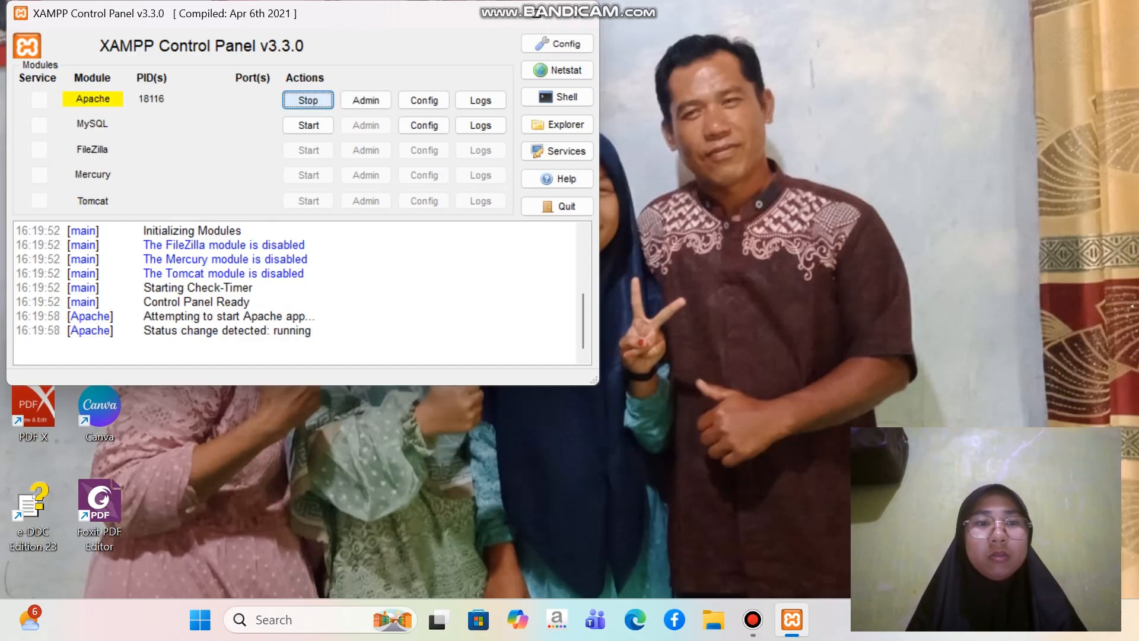
left_click(308, 125)
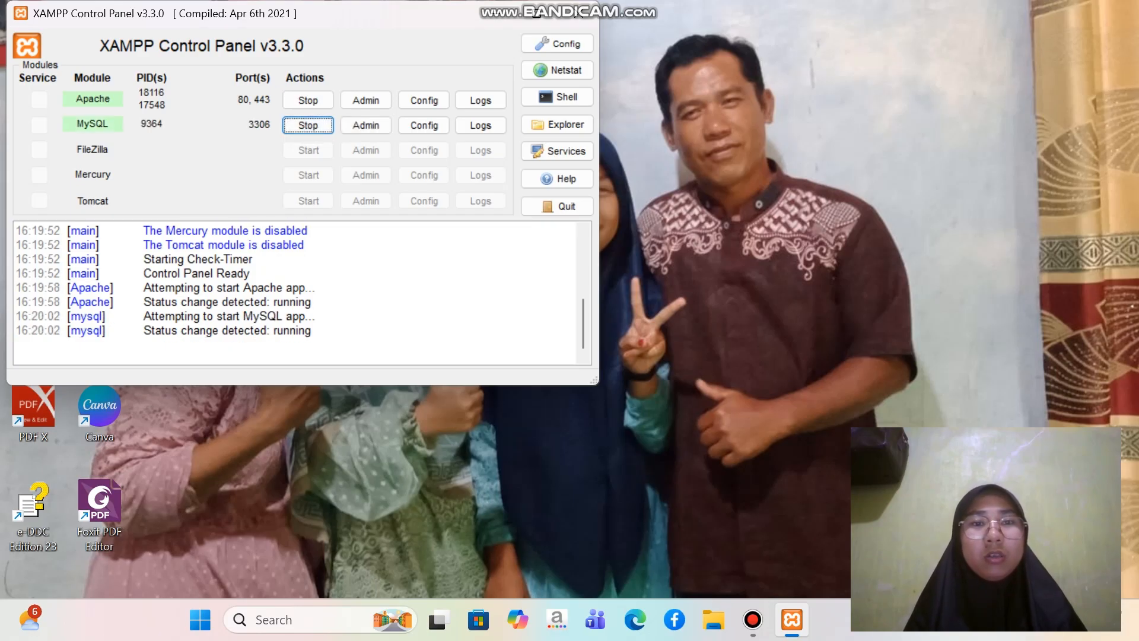
left_click(496, 13)
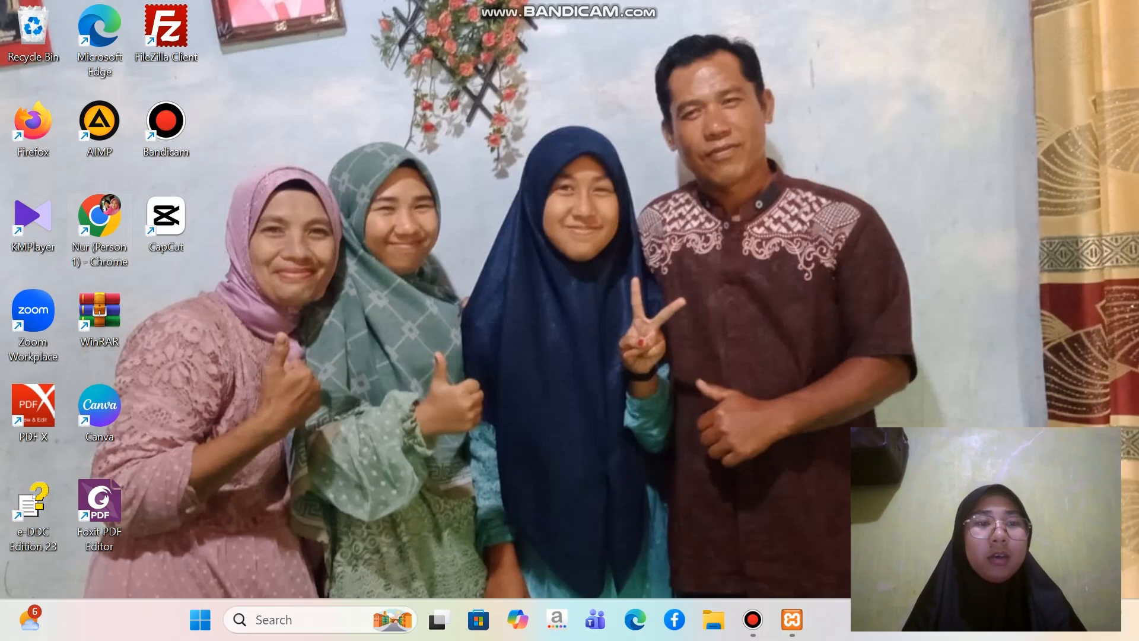
Open Chrome and go to the public Omeka site at localhost/omeka
double_click(100, 216)
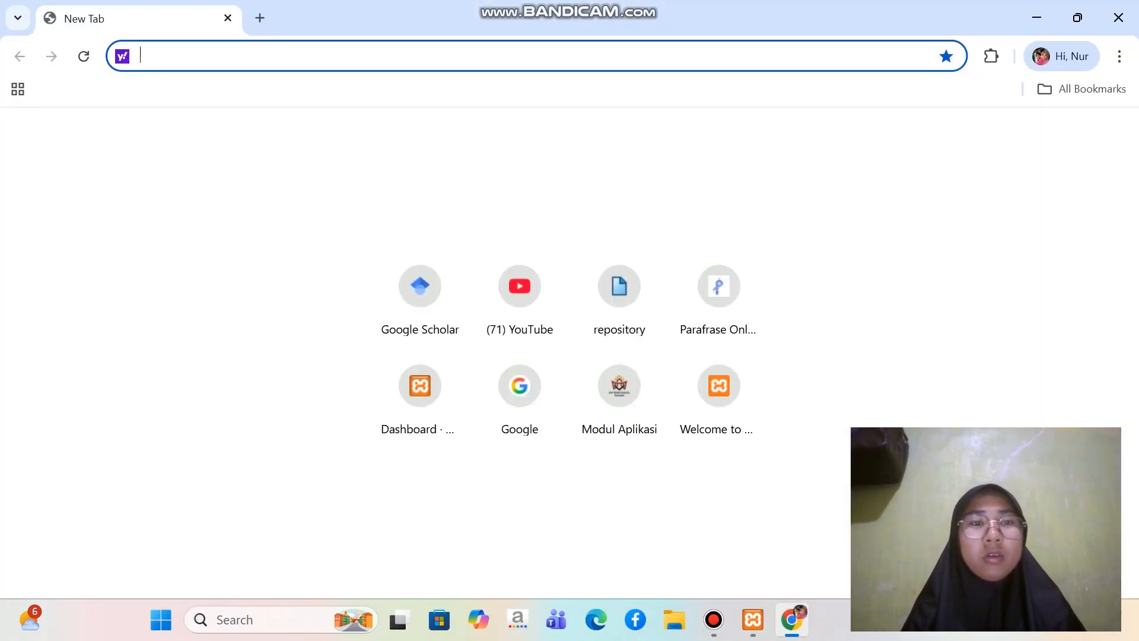
type("local")
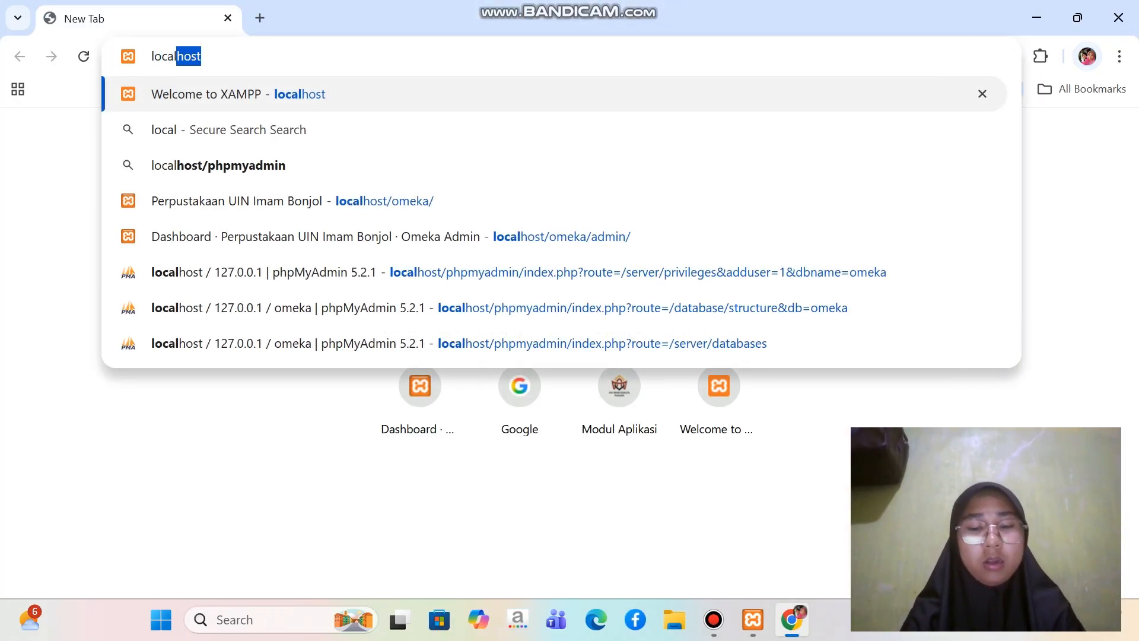
type("host")
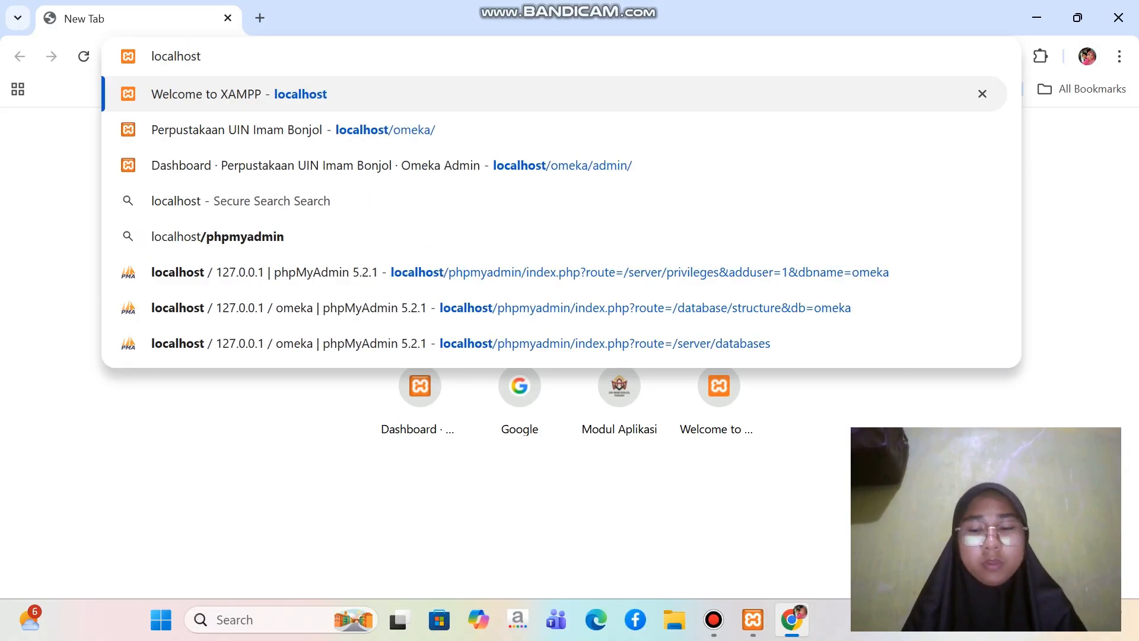
type("/omeka")
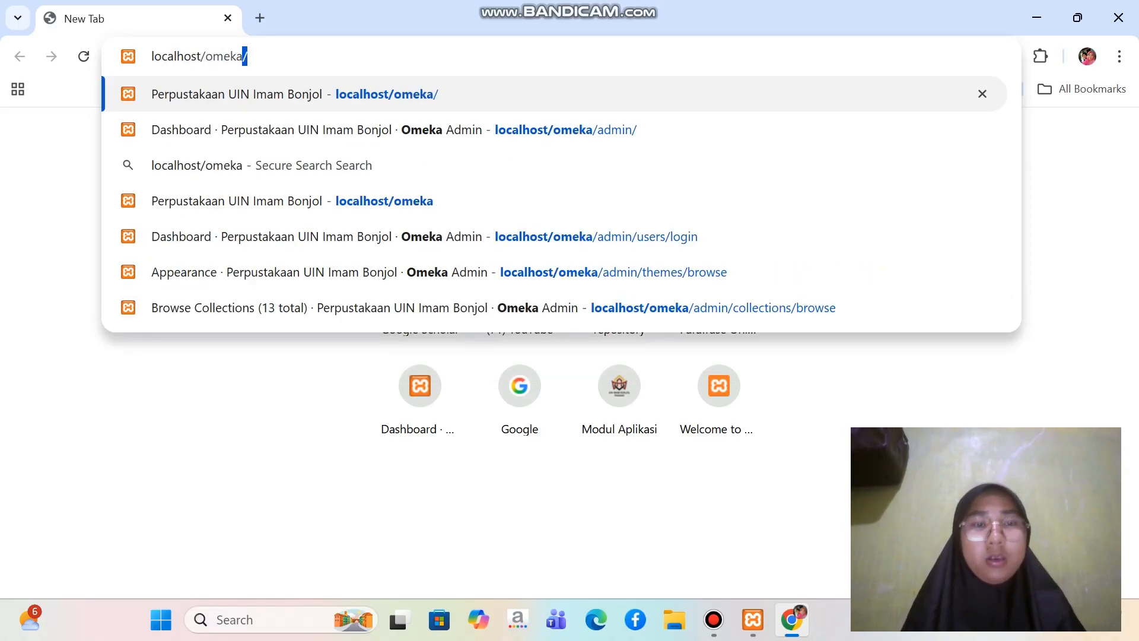
key("Return")
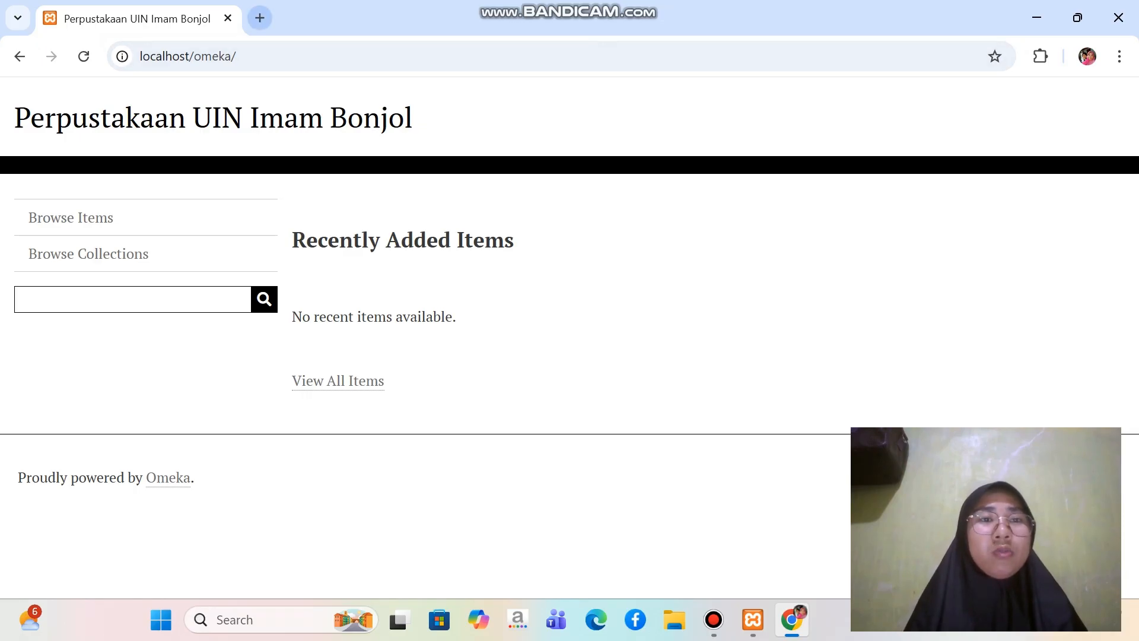
Open the Omeka admin login page at localhost/omeka/admin in a new browser tab
left_click(260, 17)
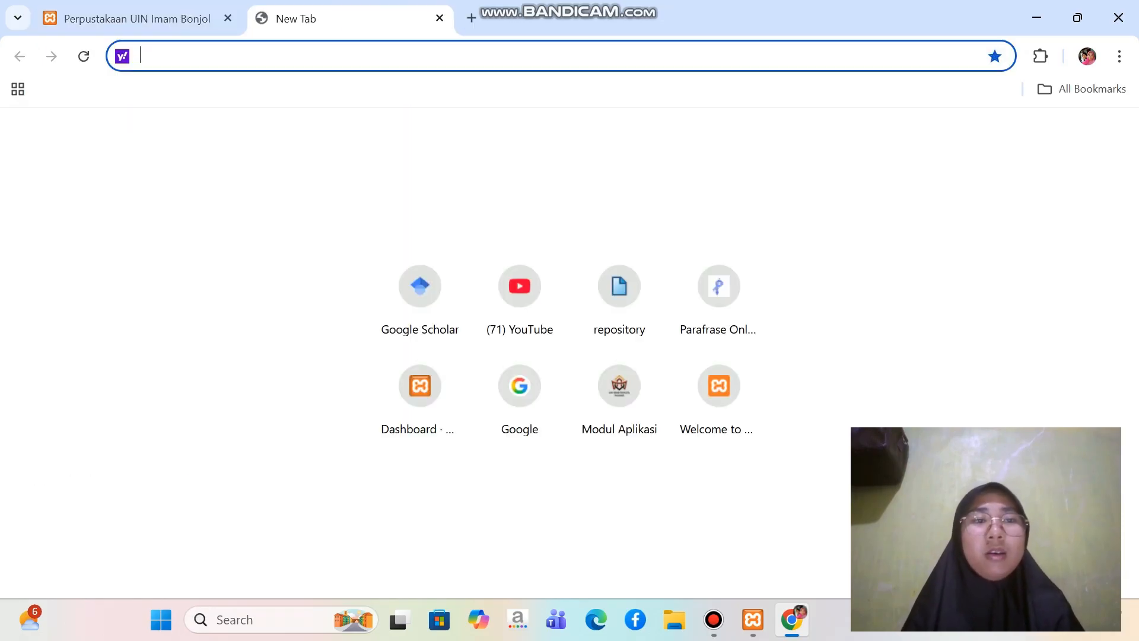
type("localhost")
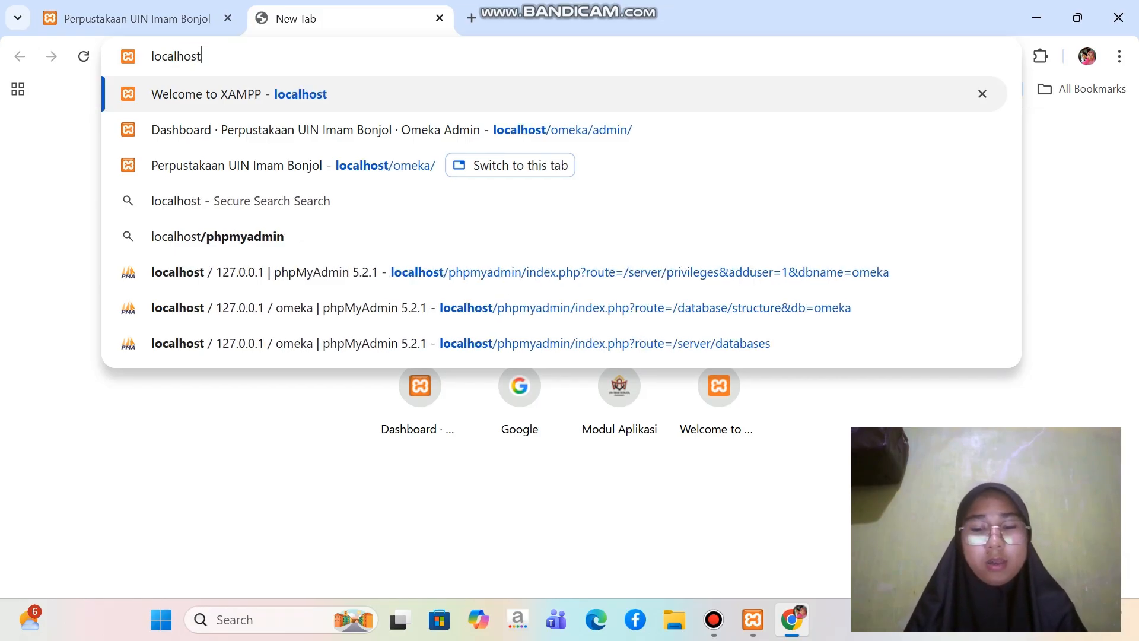
type("/omeka/")
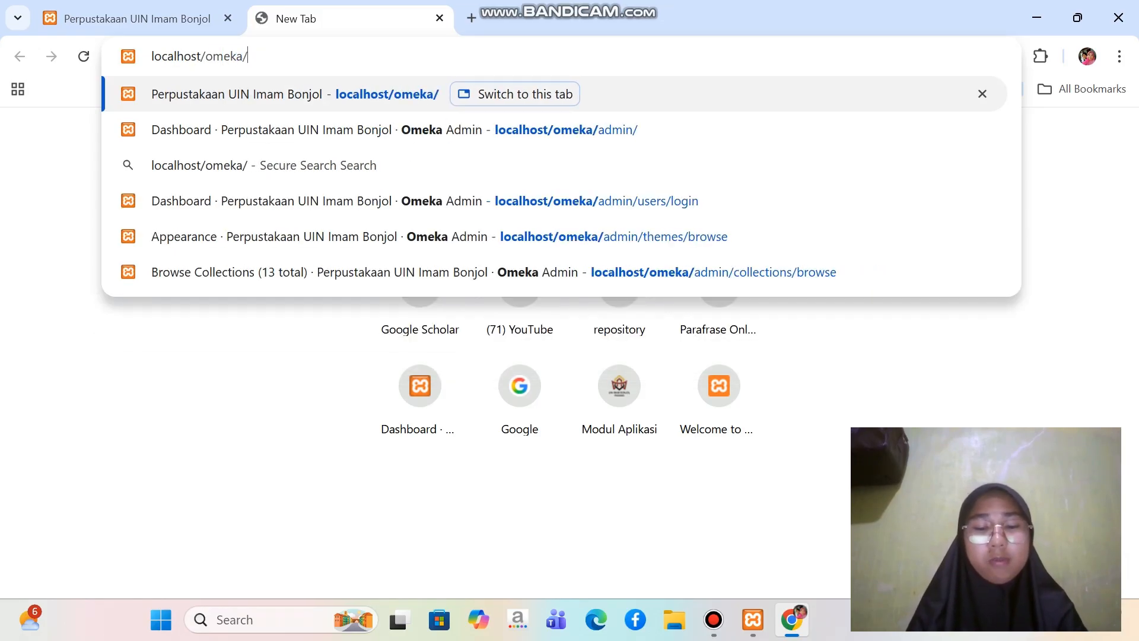
type("admin")
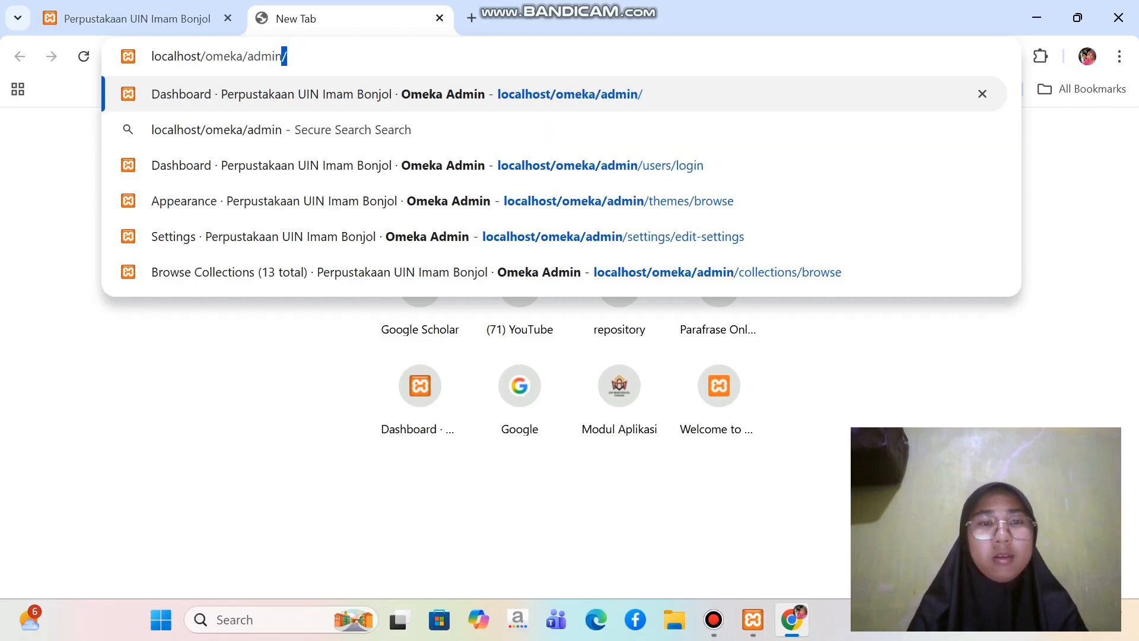
key("Return")
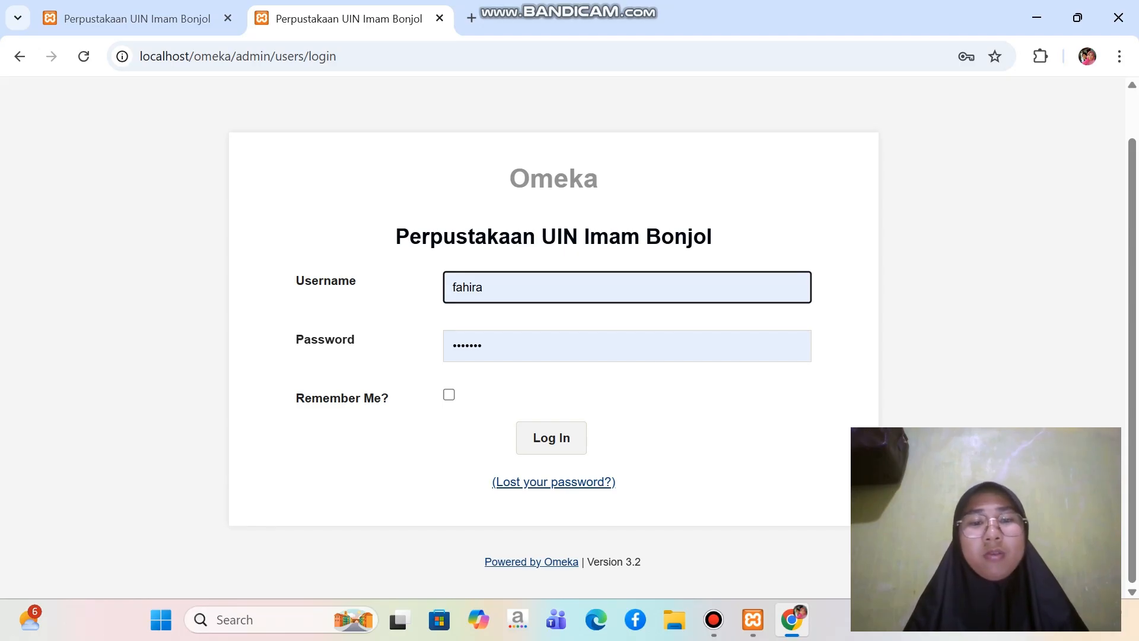
Re-enter the account password, log in to Omeka, and check the public site before returning to the admin dashboard
key("Tab")
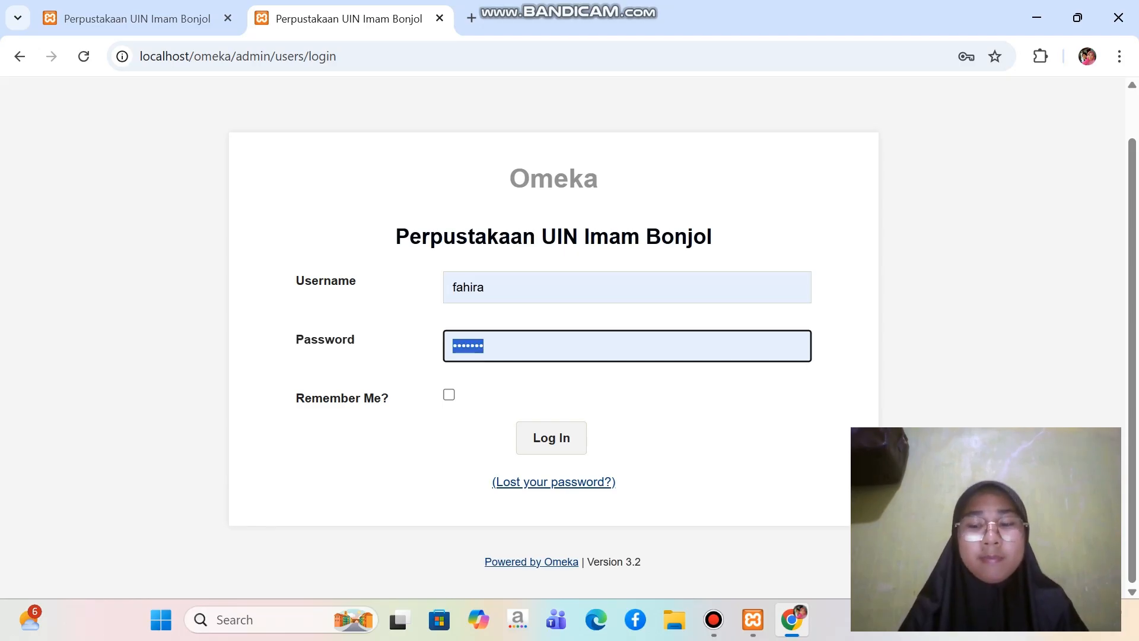
key("BackSpace")
type("fa")
type("••")
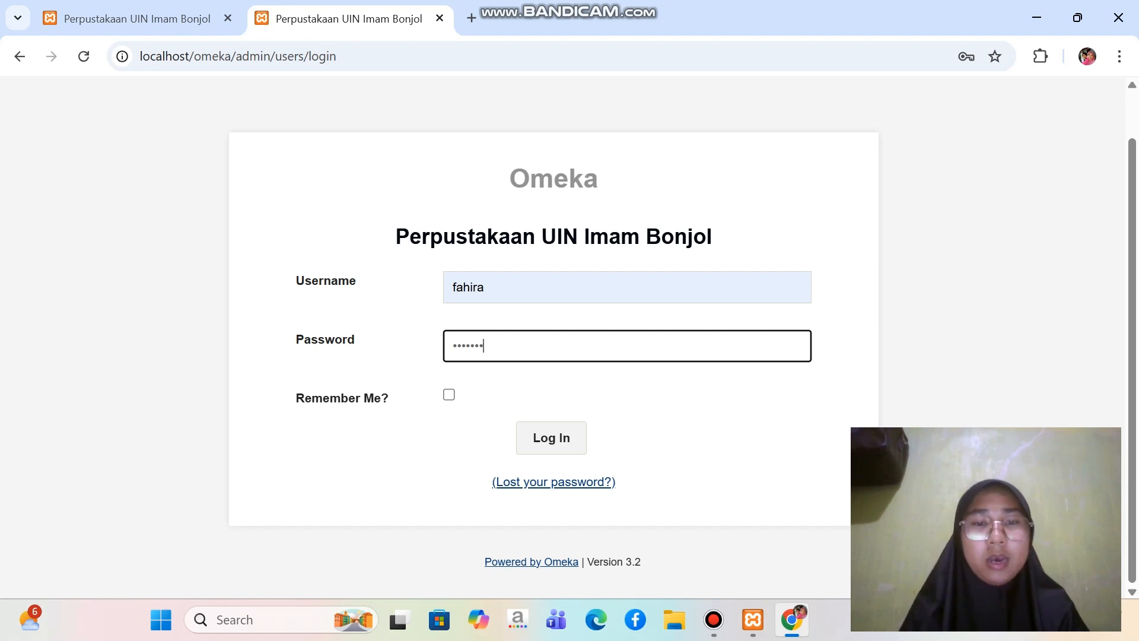
key("Return")
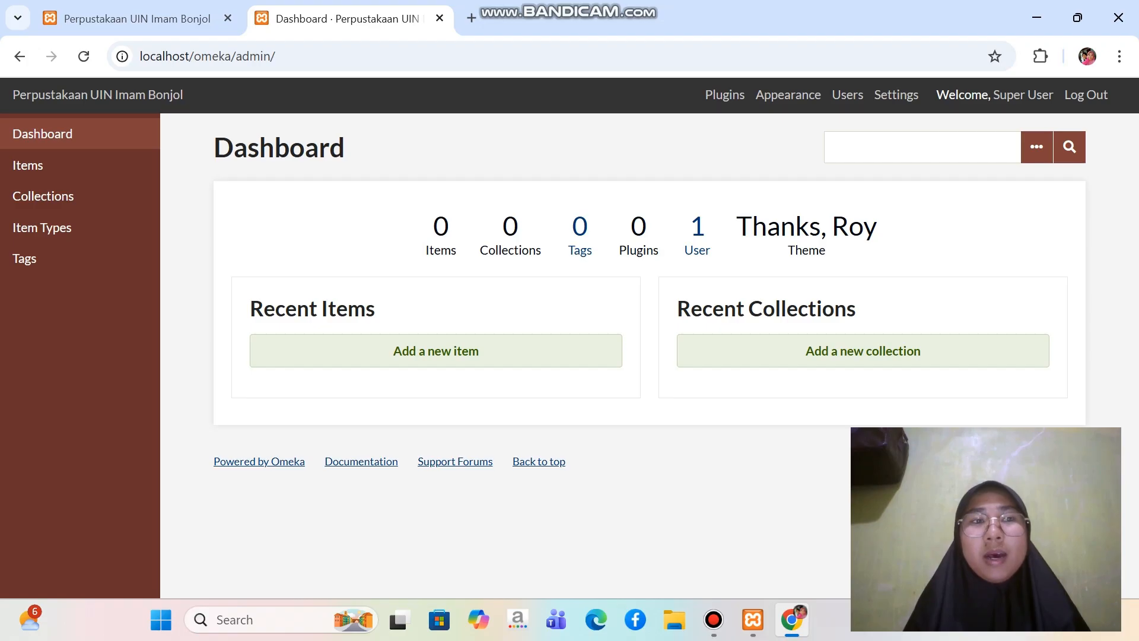
left_click(138, 18)
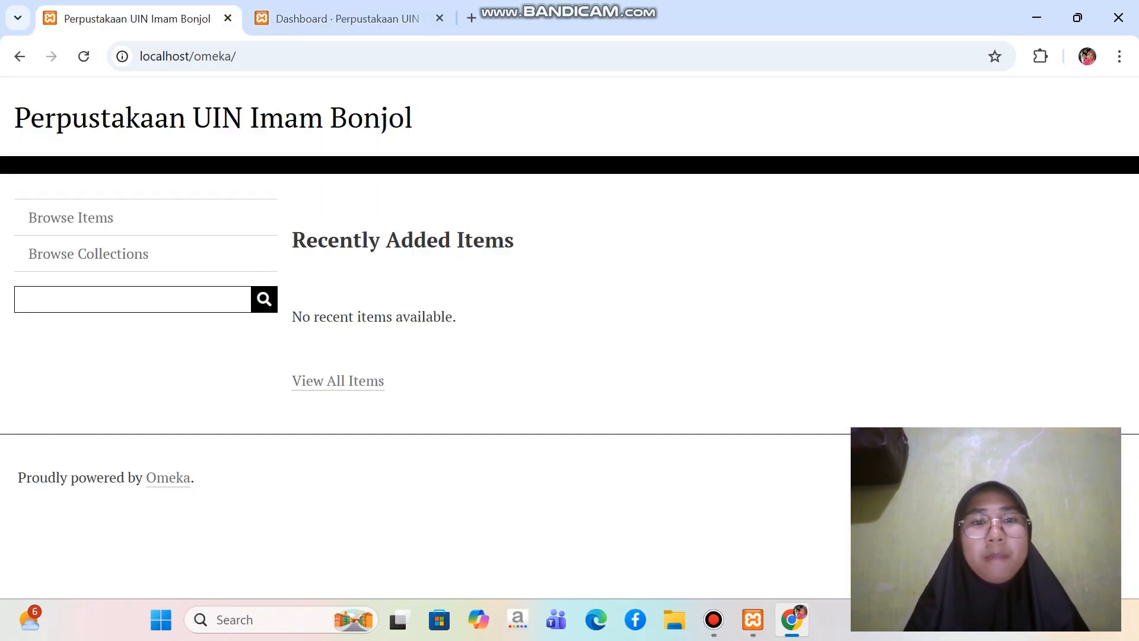
left_click(348, 18)
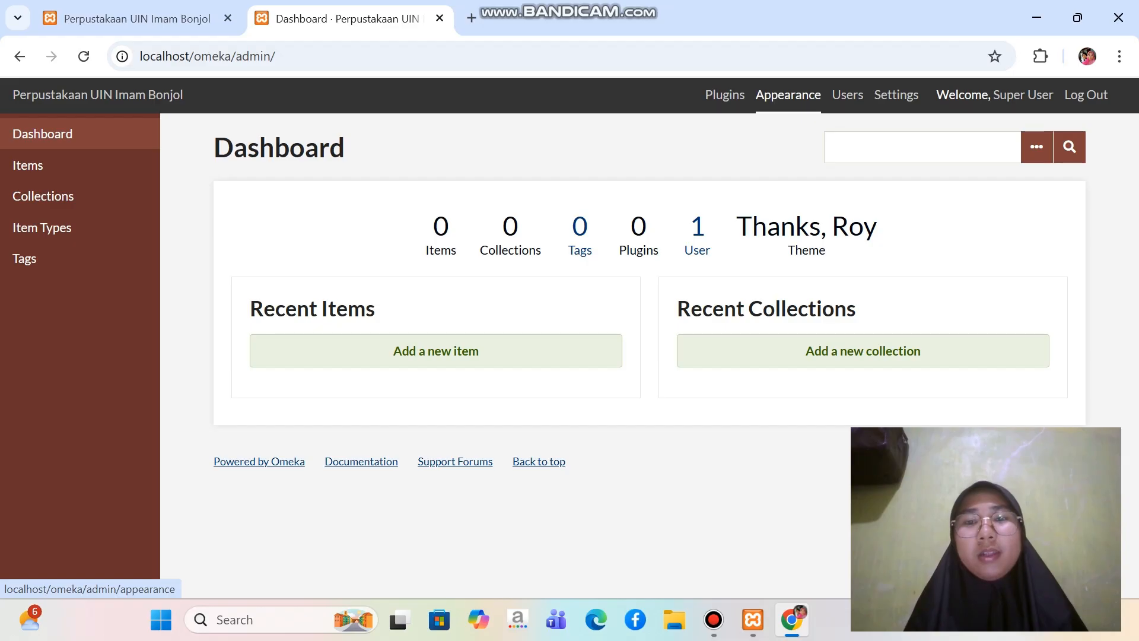
Open the Appearance page of the Omeka admin site and look through the installed themes
left_click(788, 94)
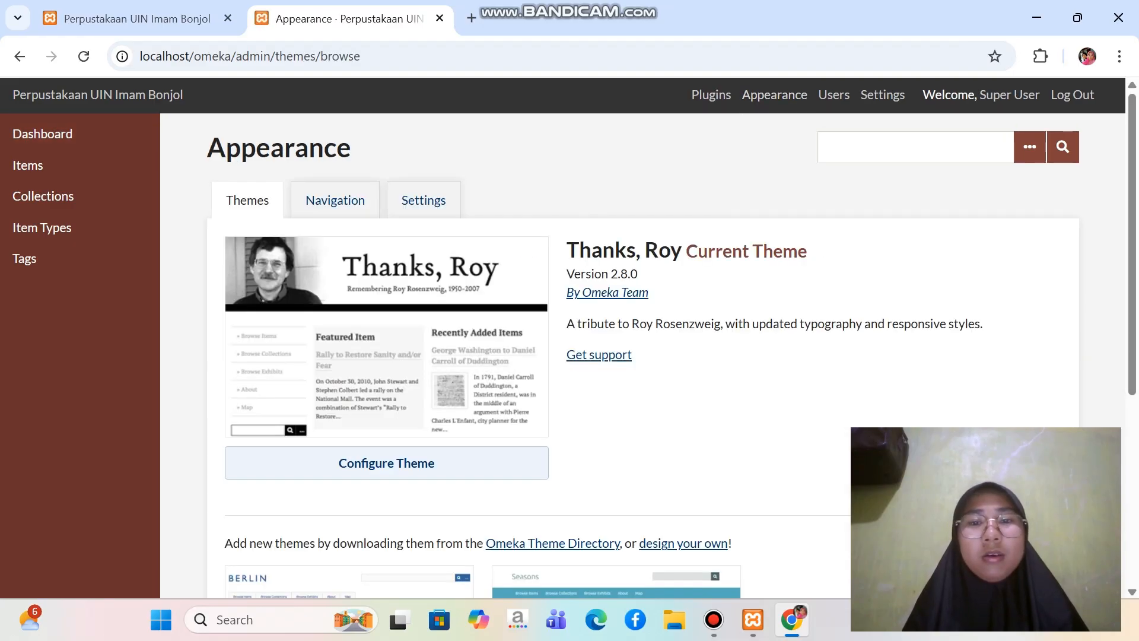
scroll(653, 356, "down", 5)
scroll(653, 356, "up", 5)
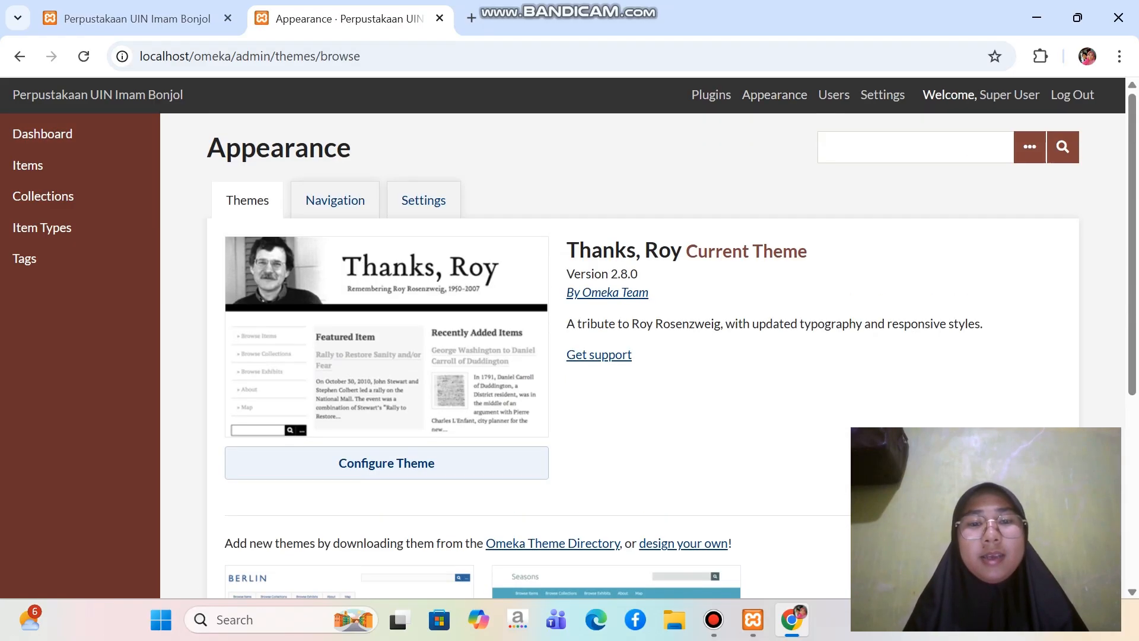
scroll(653, 356, "down", 4)
scroll(653, 356, "up", 4)
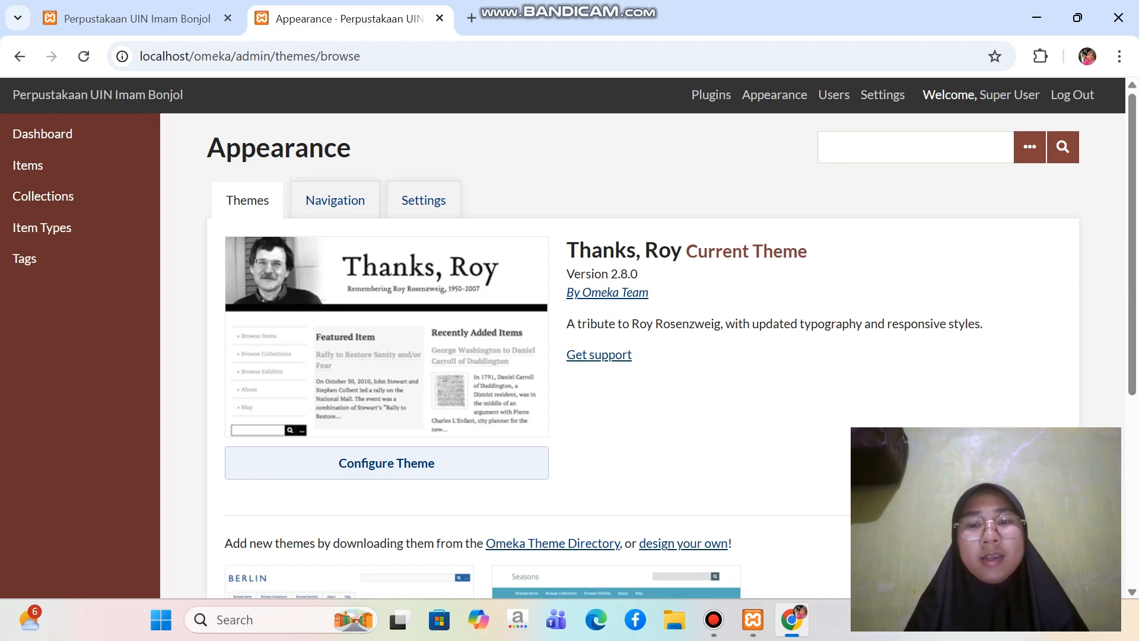
In File Explorer, open the Theme public Omeka folder inside C:\Omeka Uas\Bahan Latihan Penggunaan Omeka Classic
left_click(675, 619)
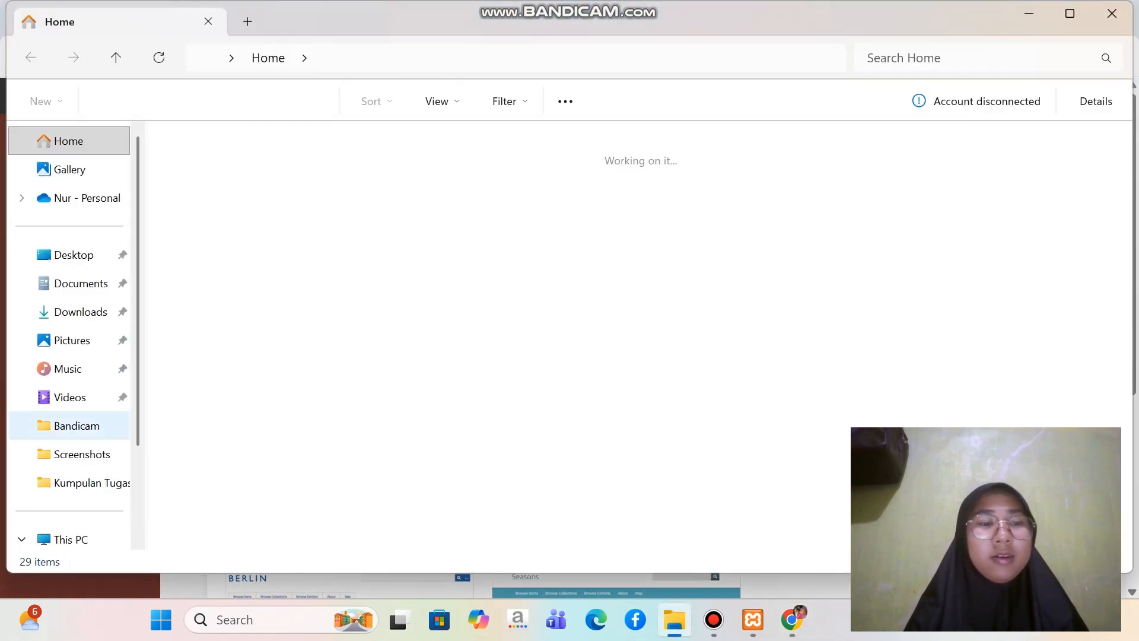
scroll(69, 537, "down", 1)
scroll(69, 522, "down", 3)
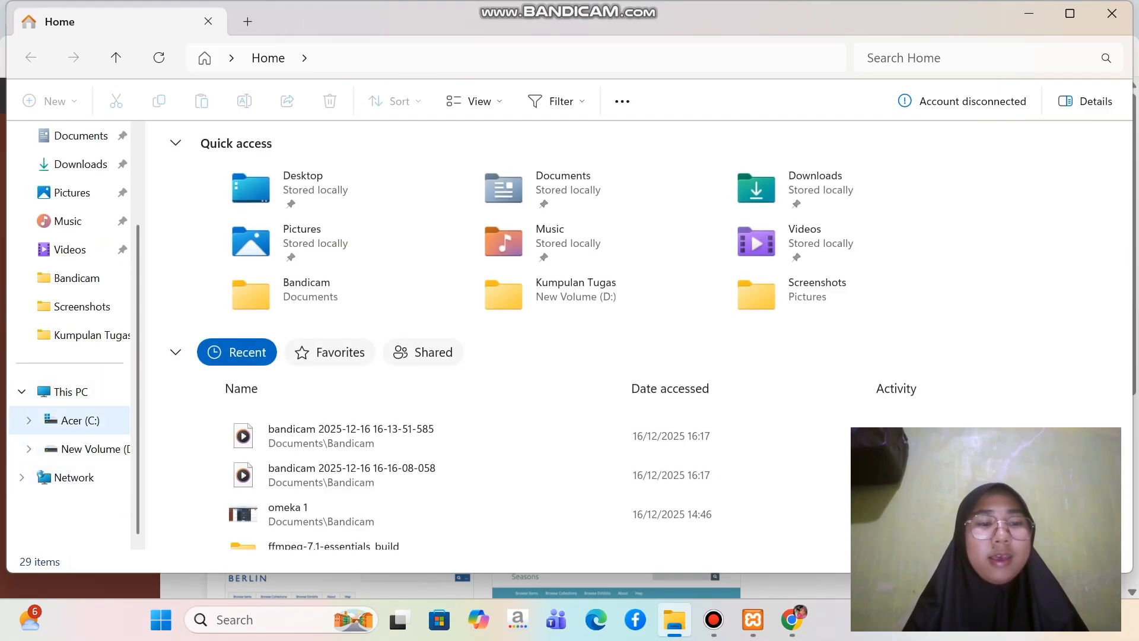
left_click(80, 420)
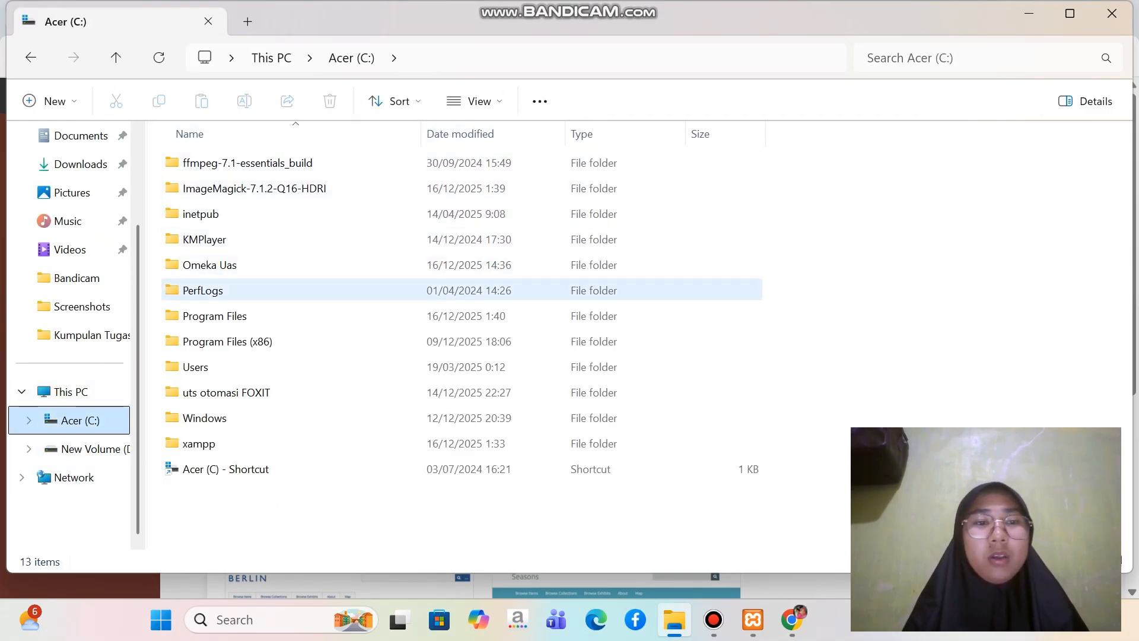
double_click(255, 265)
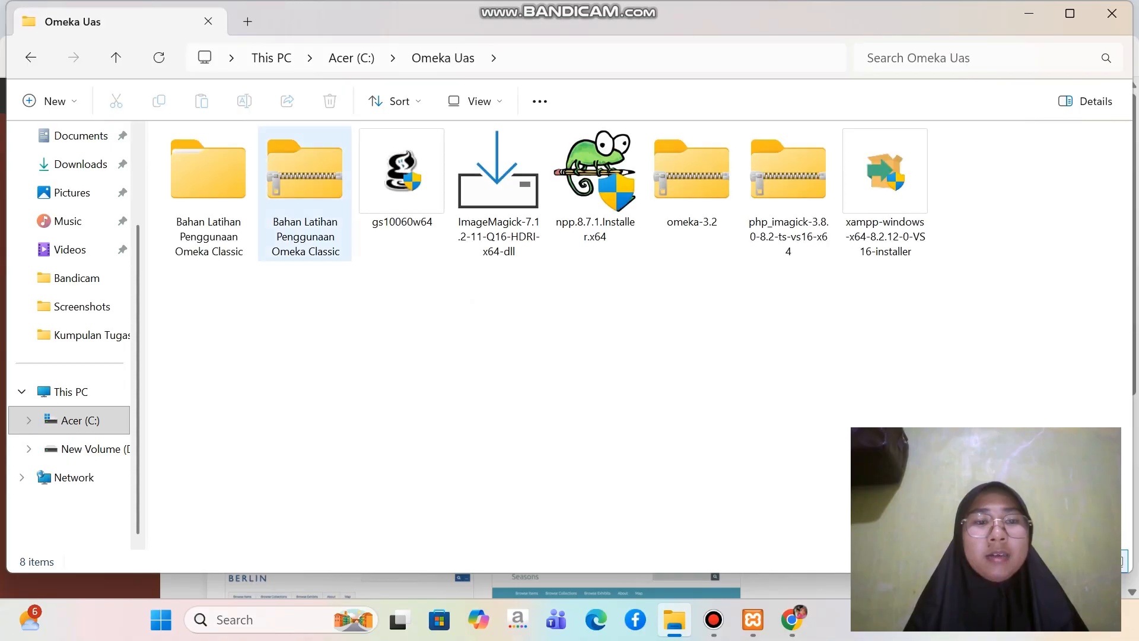
left_click(208, 195)
double_click(208, 212)
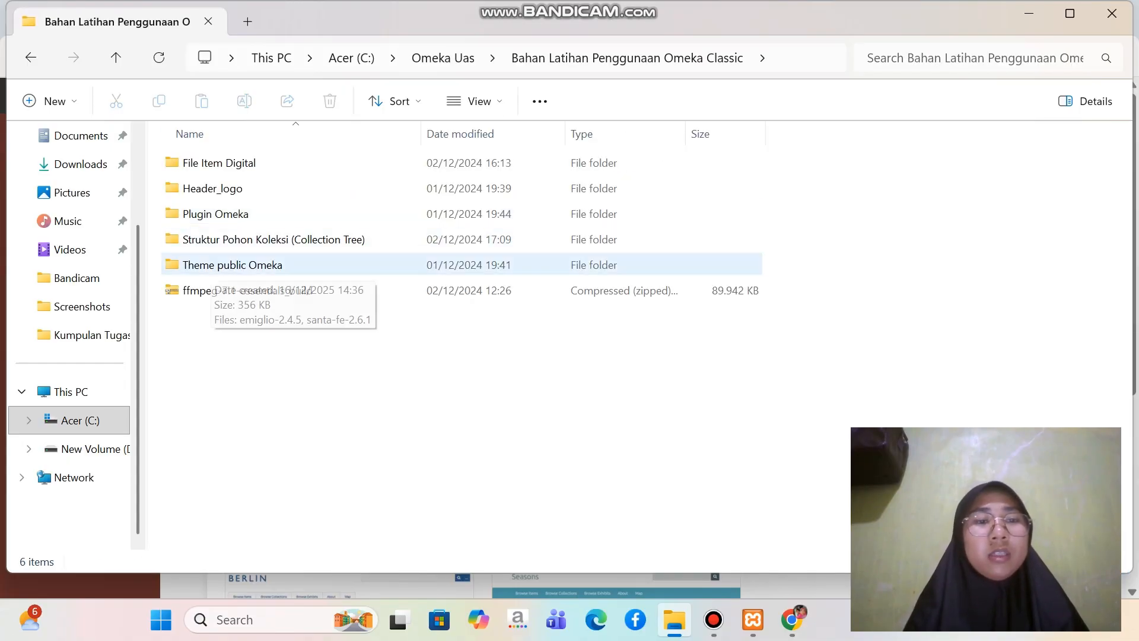
double_click(208, 265)
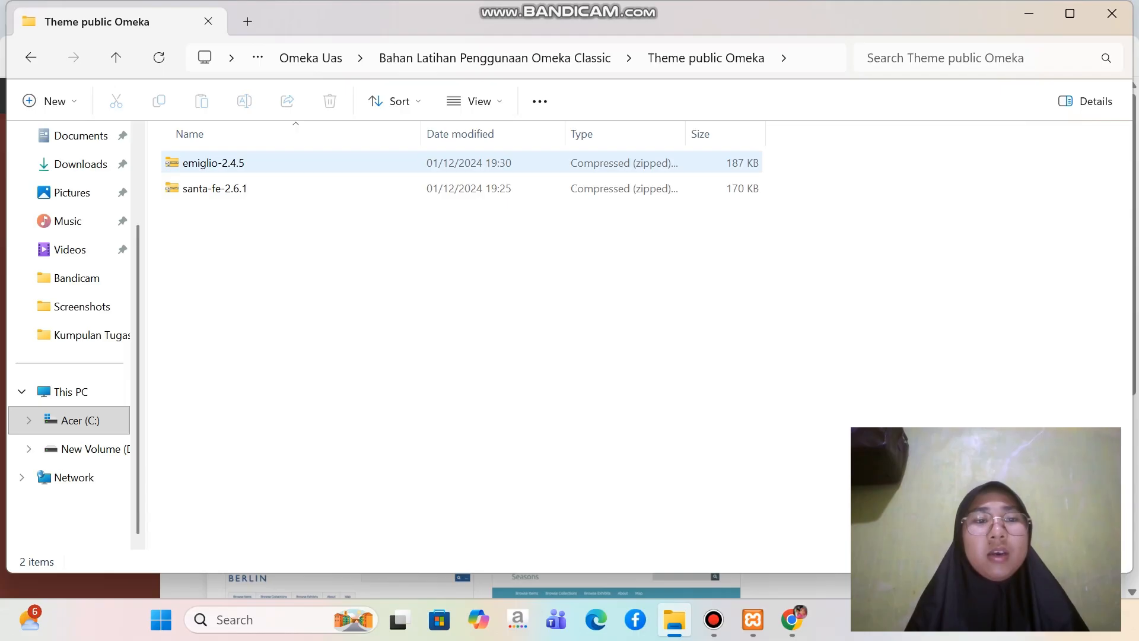
Copy the emiglio-2.4.5 and santa-fe-2.6.1 archives into C:\xampp\htdocs\omeka\themes
left_click(212, 164)
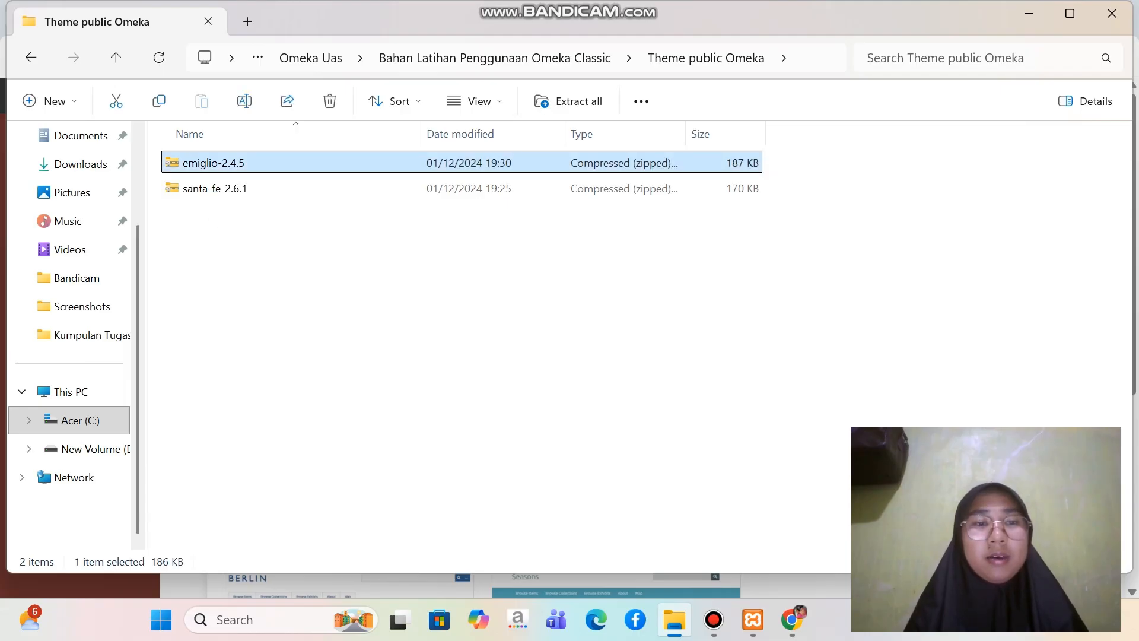
left_click(214, 189, "ctrl")
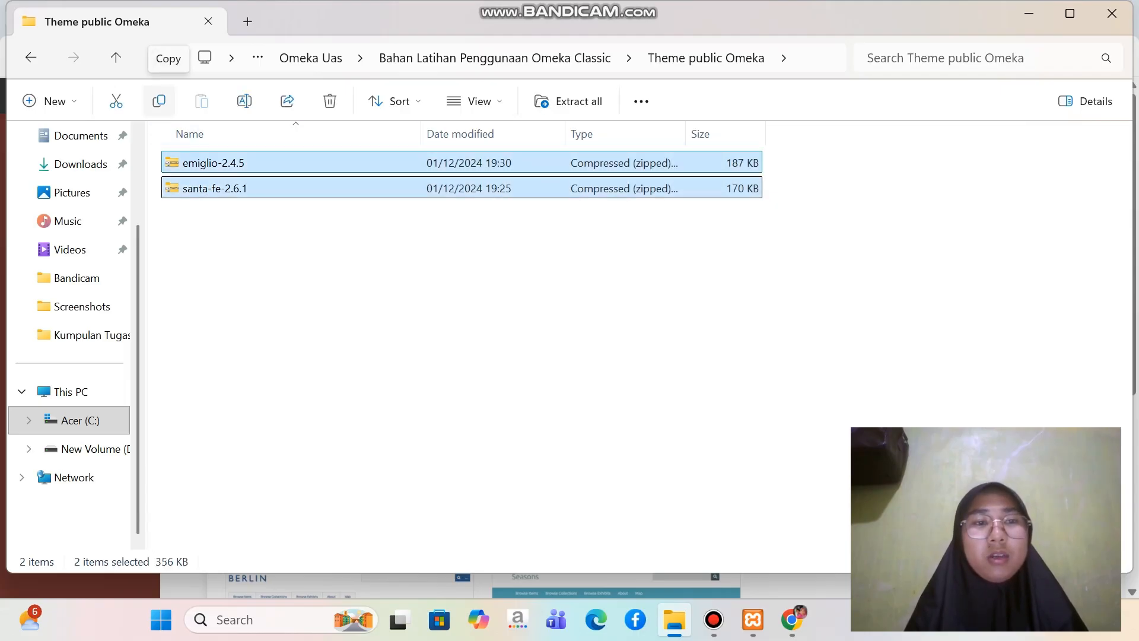
left_click(159, 101)
left_click(77, 420)
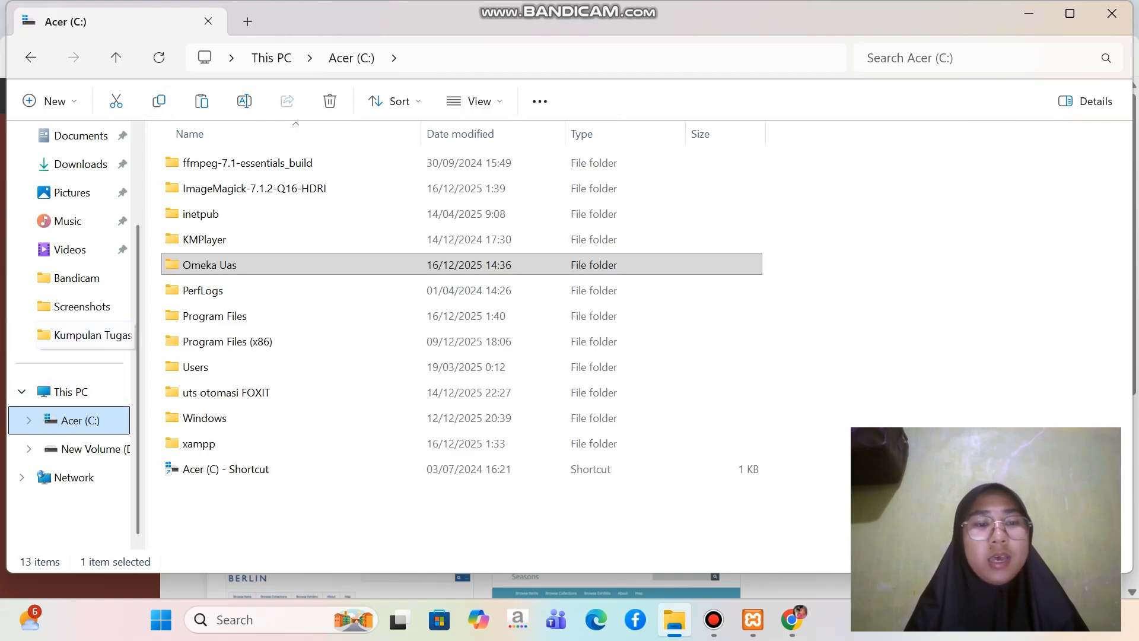
double_click(198, 443)
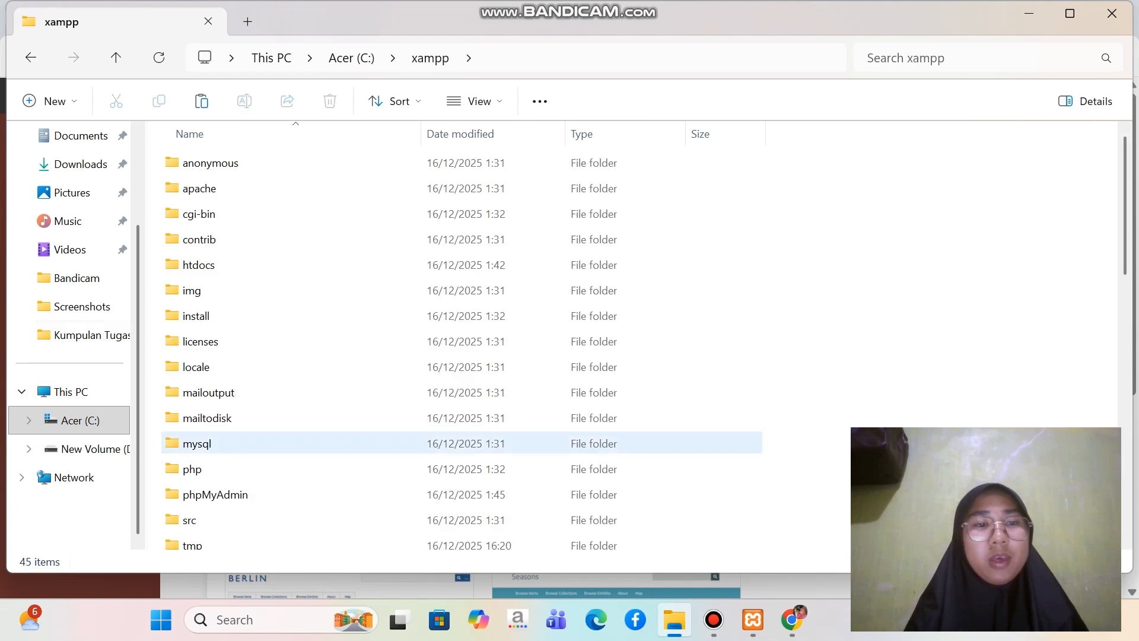
double_click(199, 265)
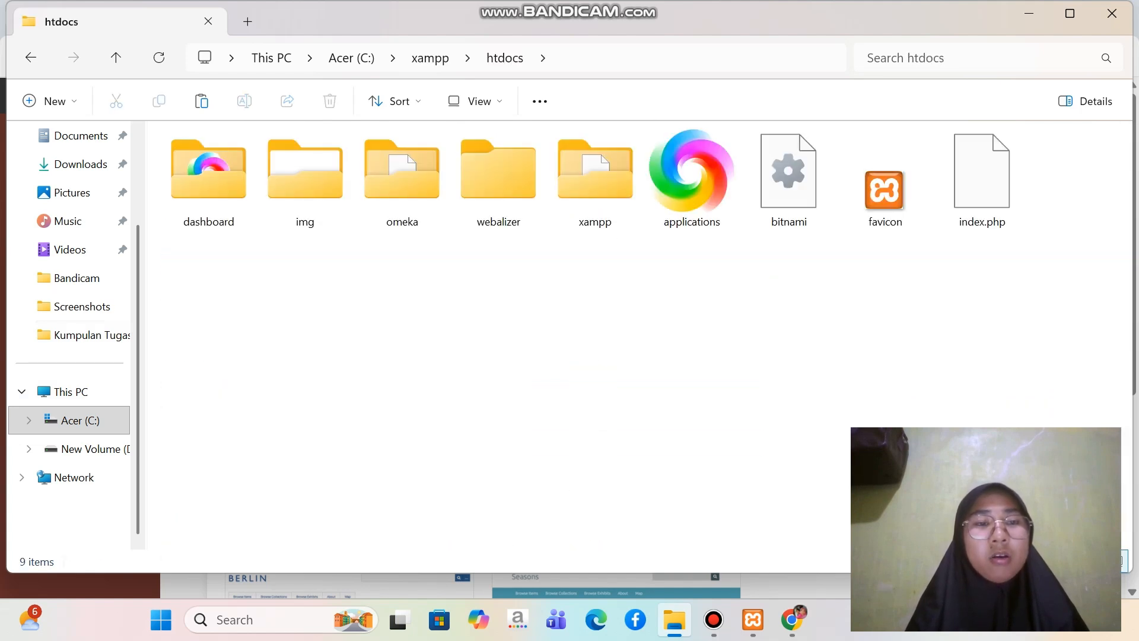
double_click(402, 178)
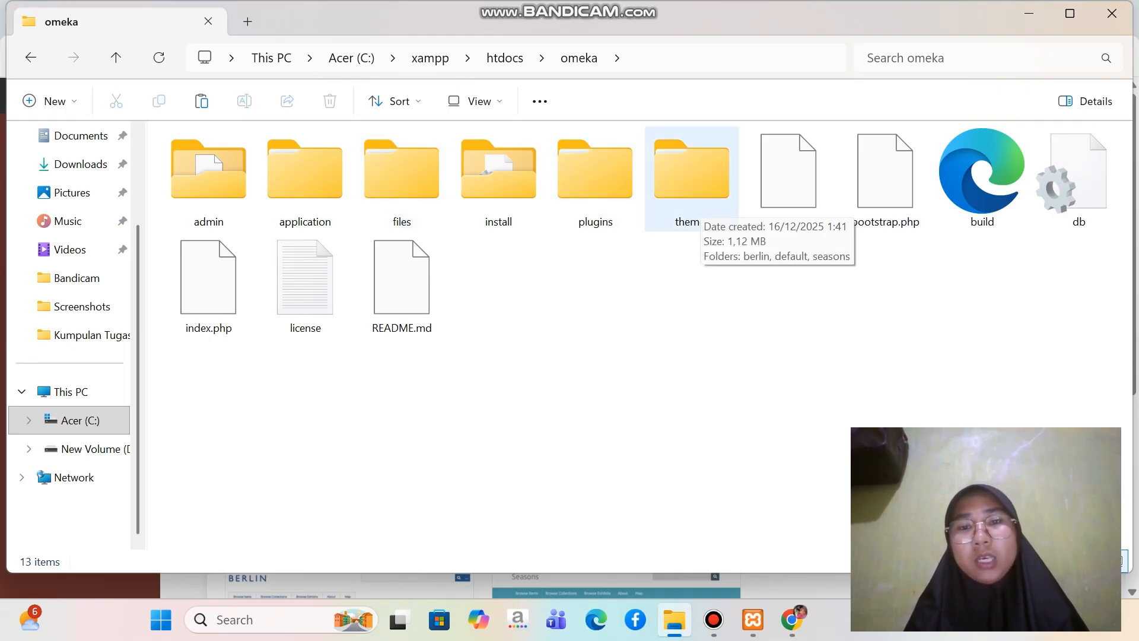
double_click(691, 172)
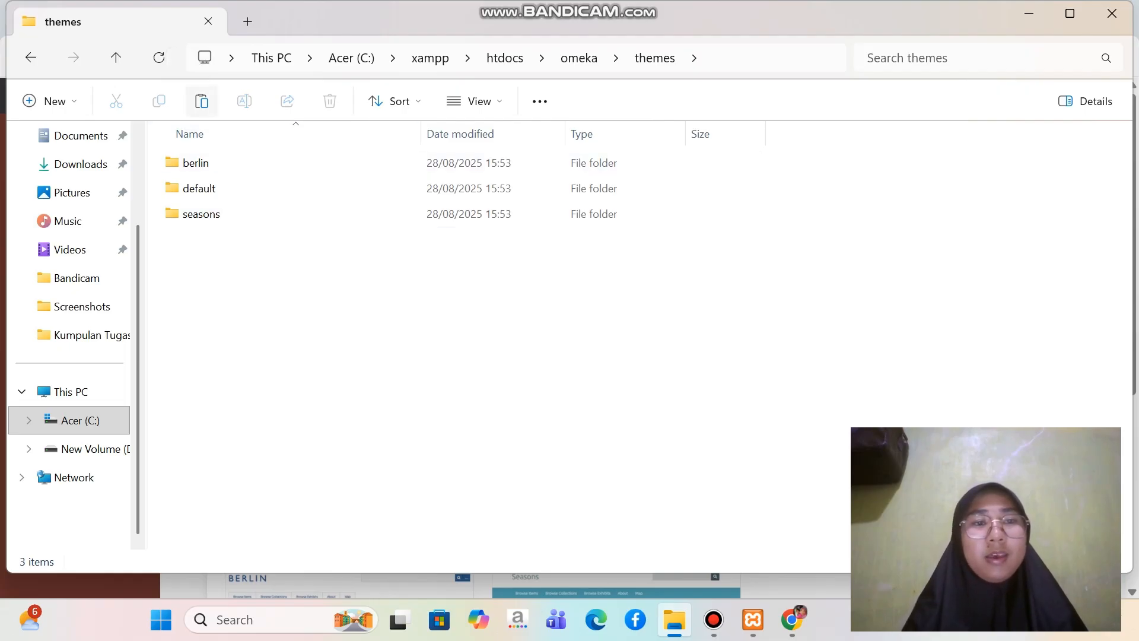
left_click(202, 101)
left_click(439, 344)
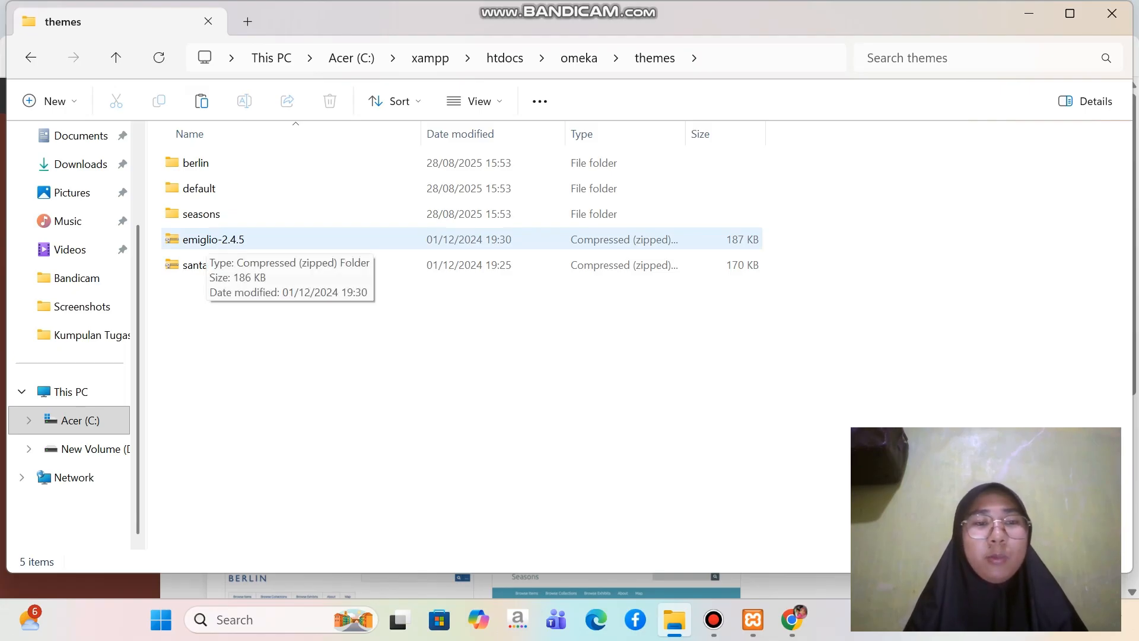
Extract both the emiglio-2.4.5 and santa-fe-2.6.1 archives directly into the themes folder with WinRAR
left_click(207, 240)
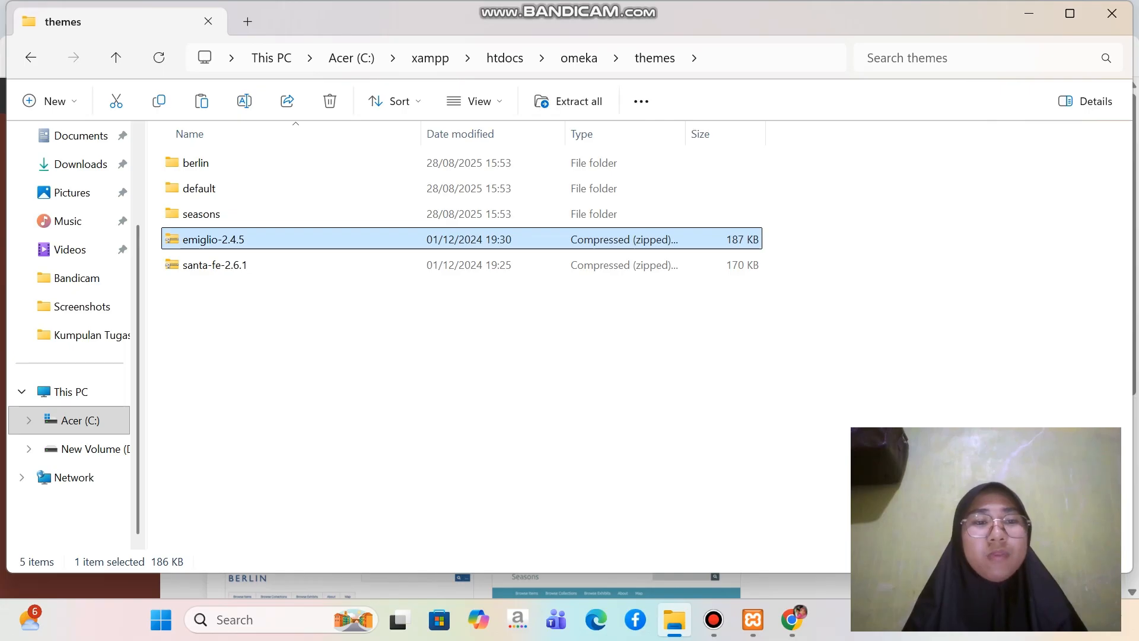
left_click(208, 265, "ctrl")
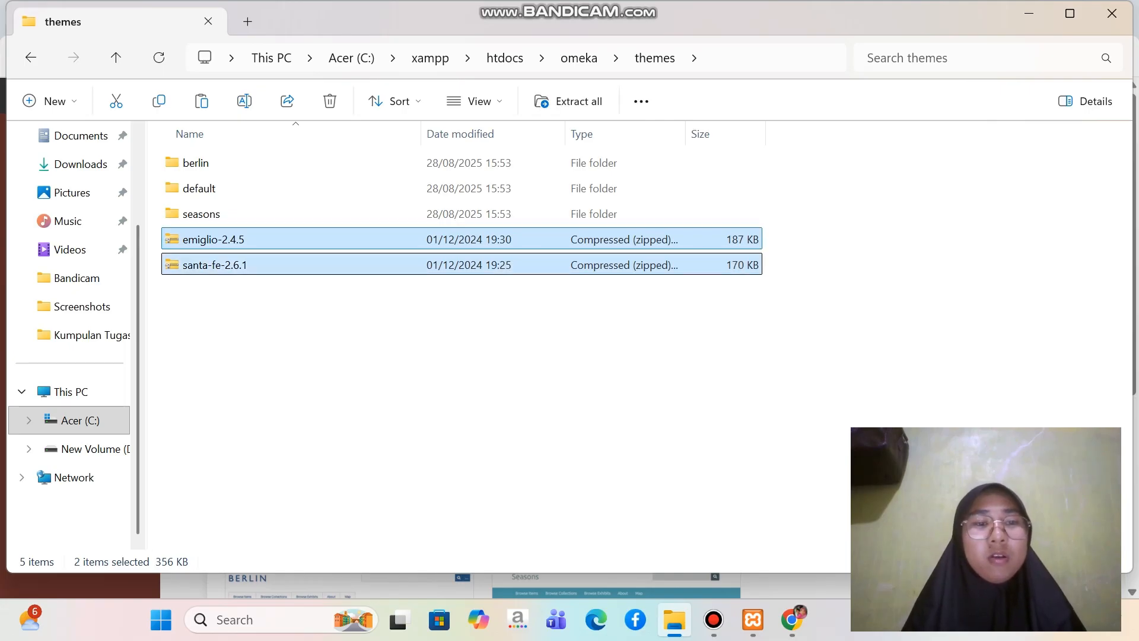
right_click(211, 265)
mouse_move(279, 438)
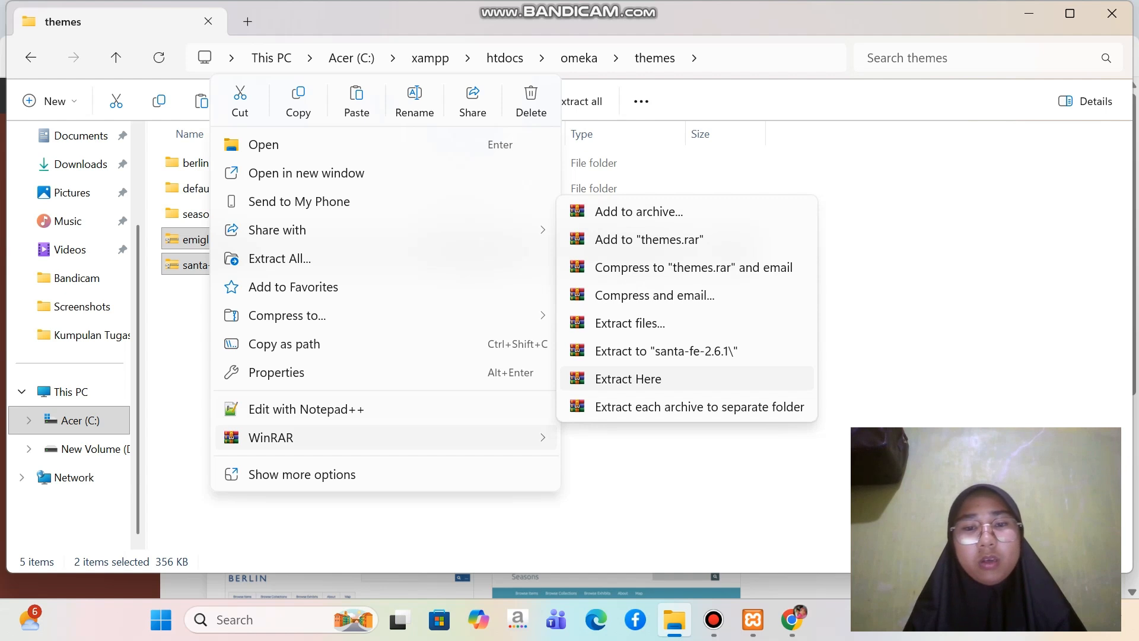
left_click(628, 379)
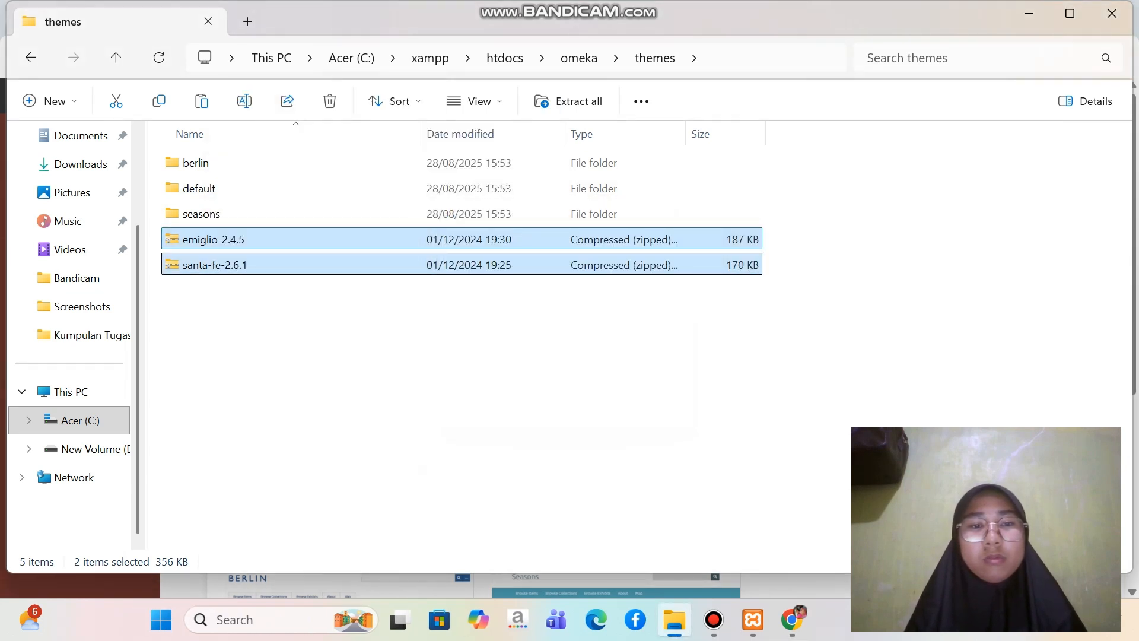
left_click(605, 389)
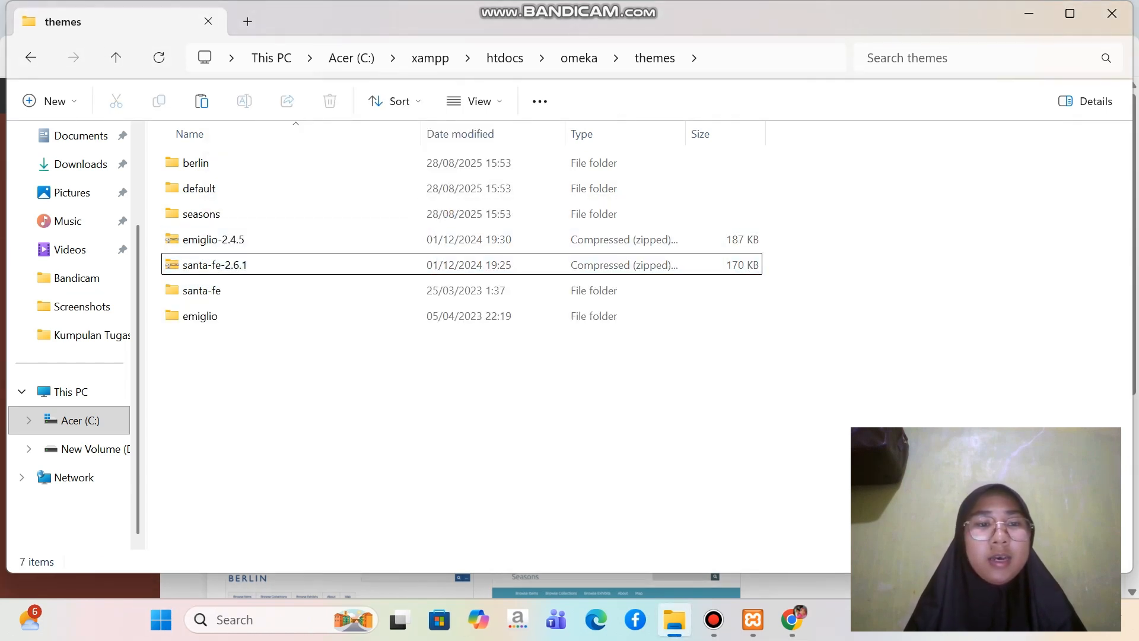
Delete the emiglio-2.4.5 and santa-fe-2.6.1 zip archives from the themes folder, keeping the extracted folders
left_click(593, 239)
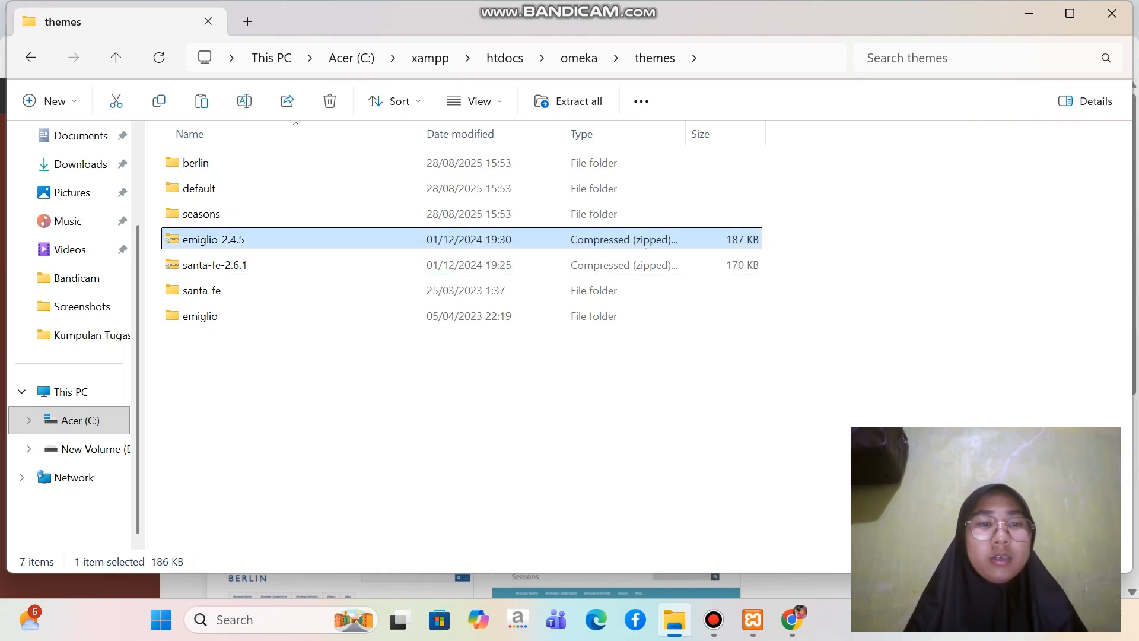
left_click(195, 264, "ctrl")
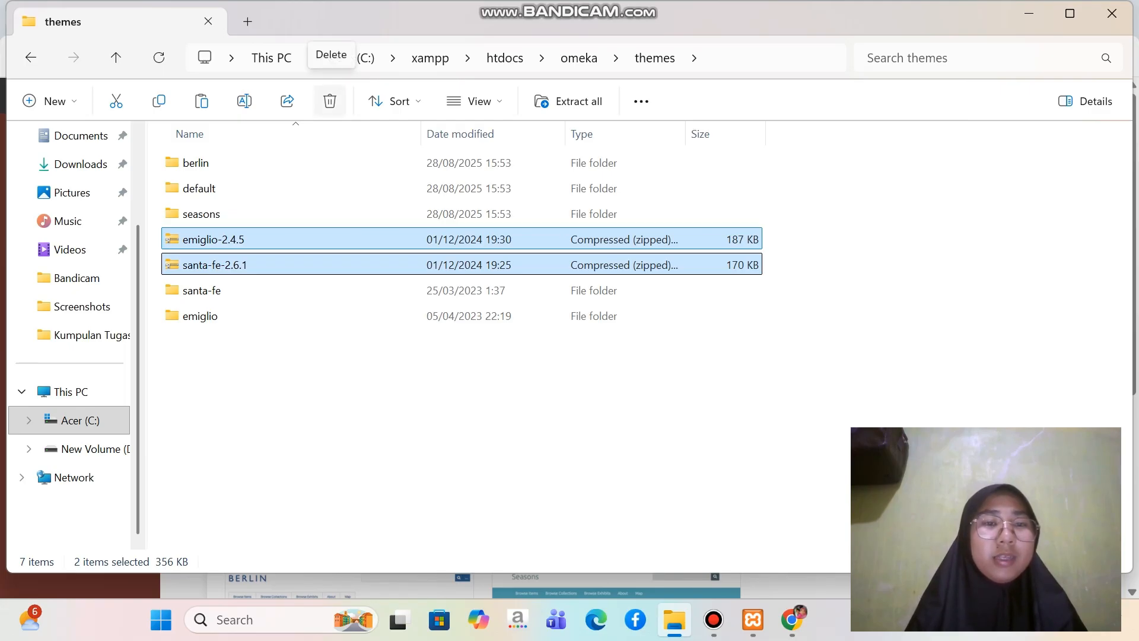
left_click(330, 101)
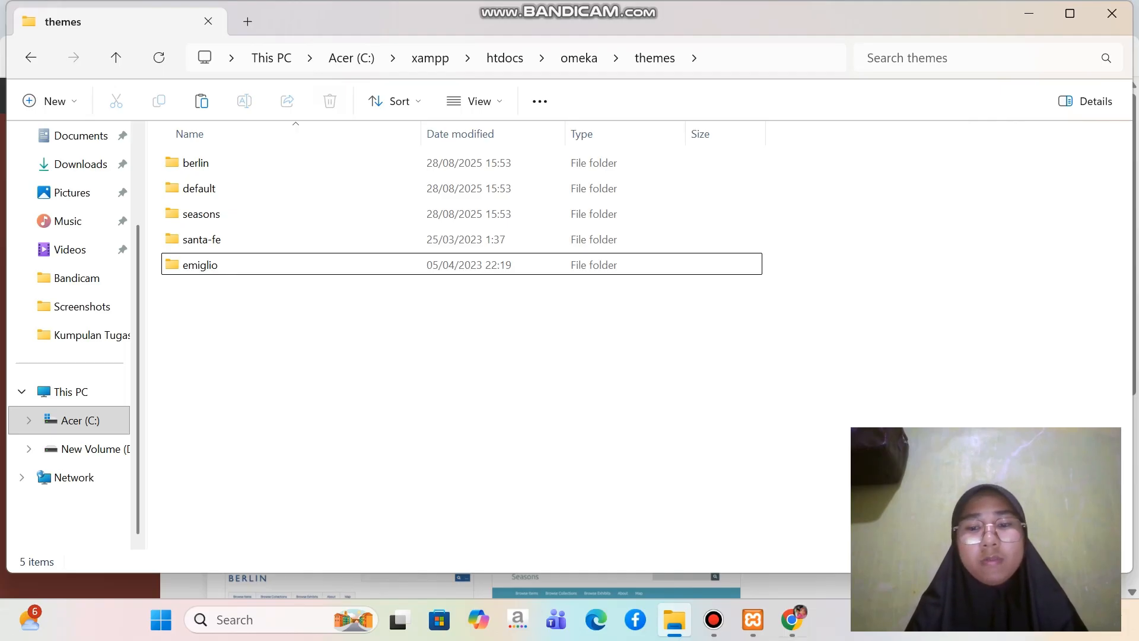
Switch back to Chrome and reload the Omeka Appearance page
mouse_move(792, 620)
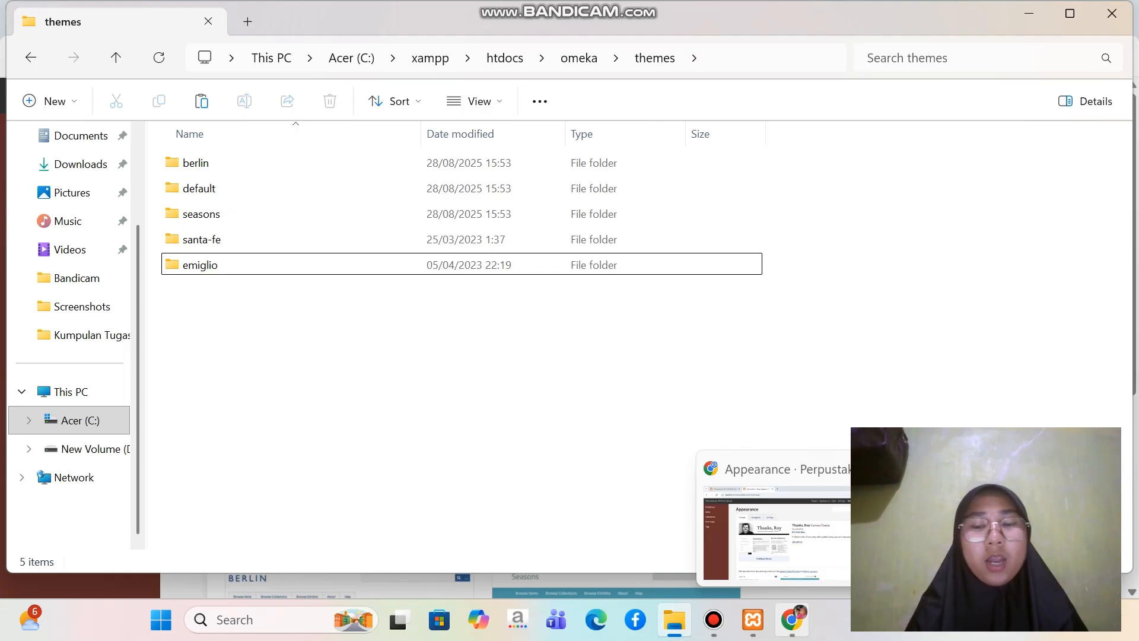
left_click(792, 620)
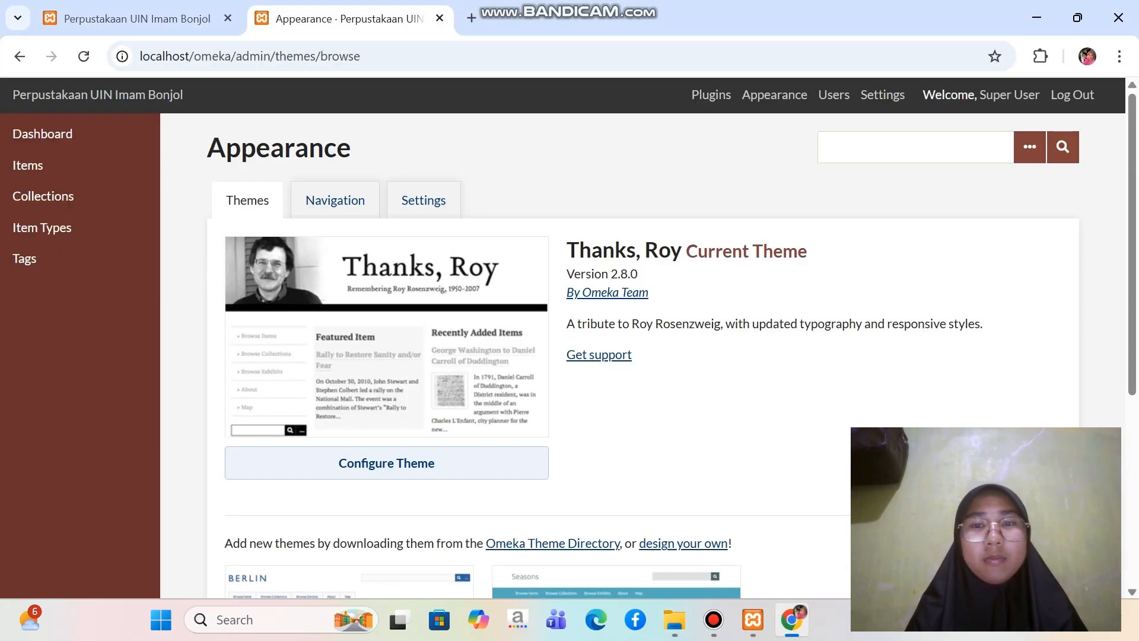
left_click(83, 56)
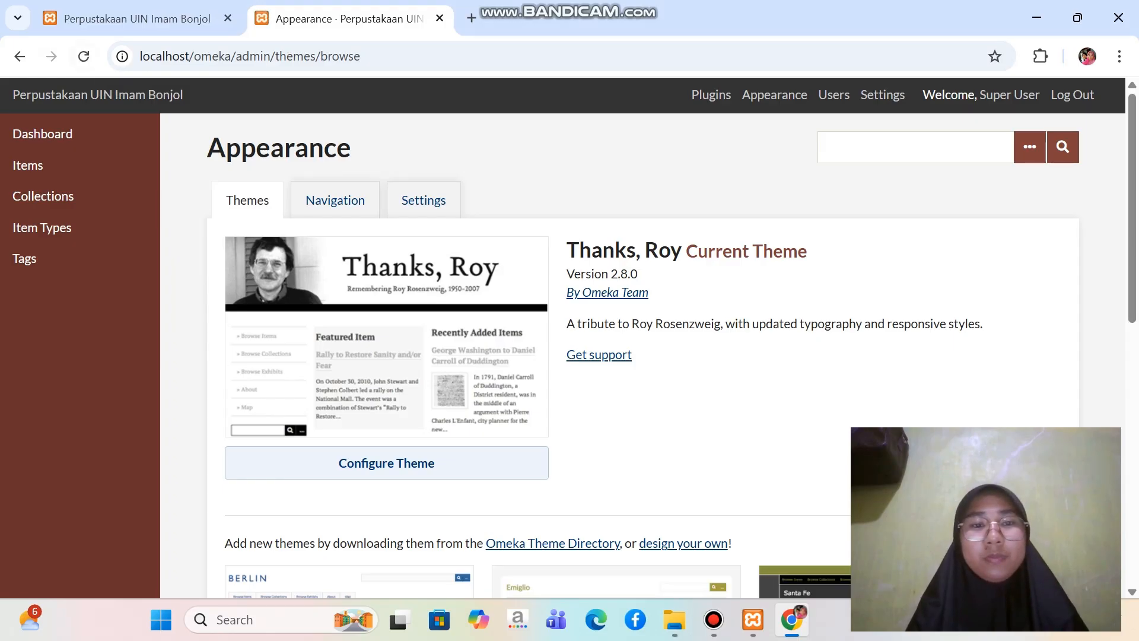
Review the available themes and make Emiglio the current theme of the public site
scroll(652, 356, "down", 7)
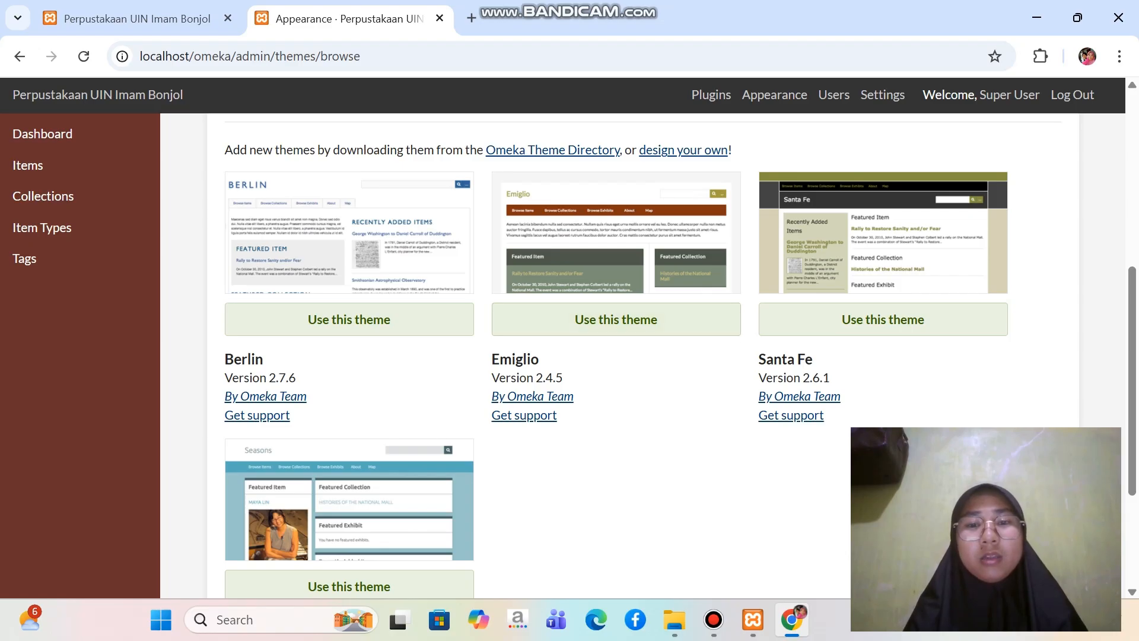
scroll(652, 356, "down", 2)
scroll(653, 356, "up", 1)
scroll(652, 356, "up", 2)
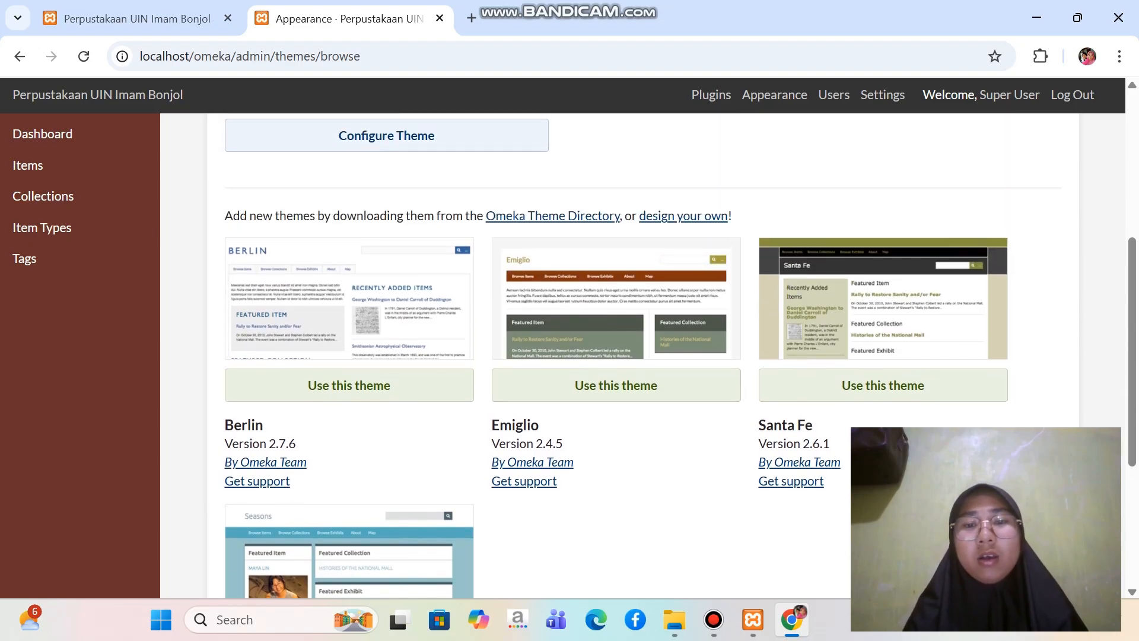
scroll(652, 356, "down", 2)
scroll(653, 356, "up", 3)
scroll(652, 356, "down", 2)
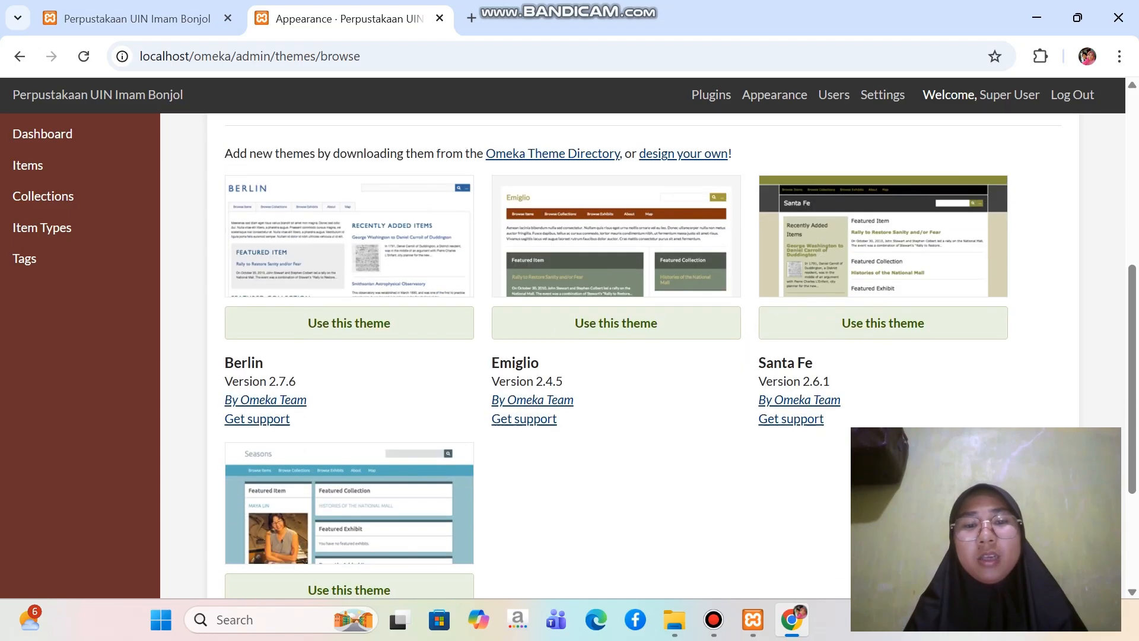
scroll(652, 356, "down", 1)
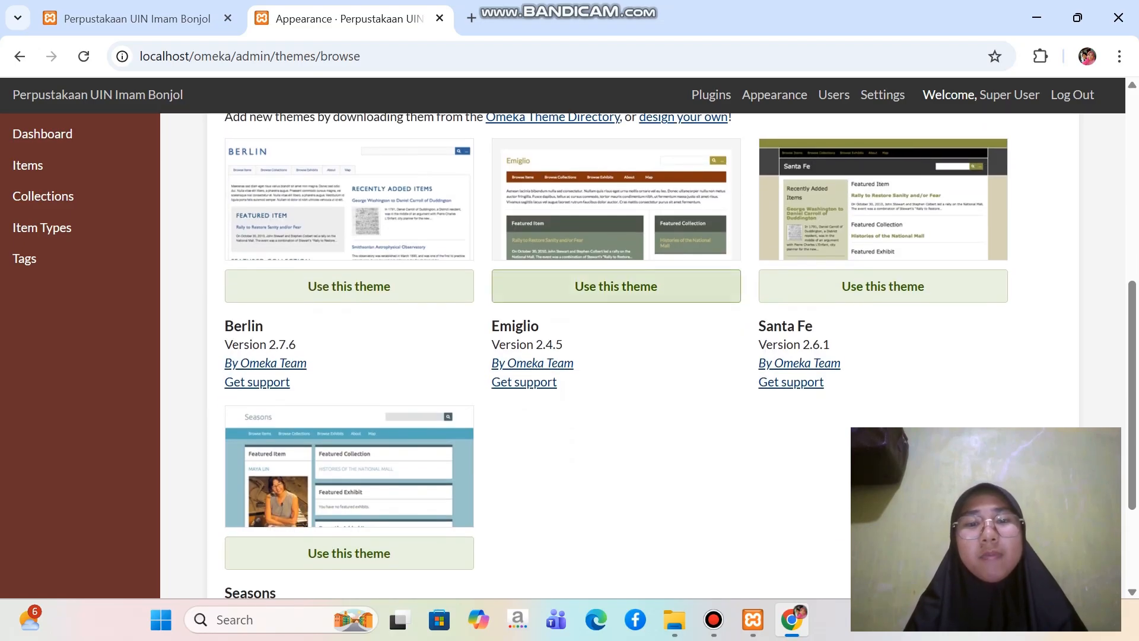
left_click(616, 286)
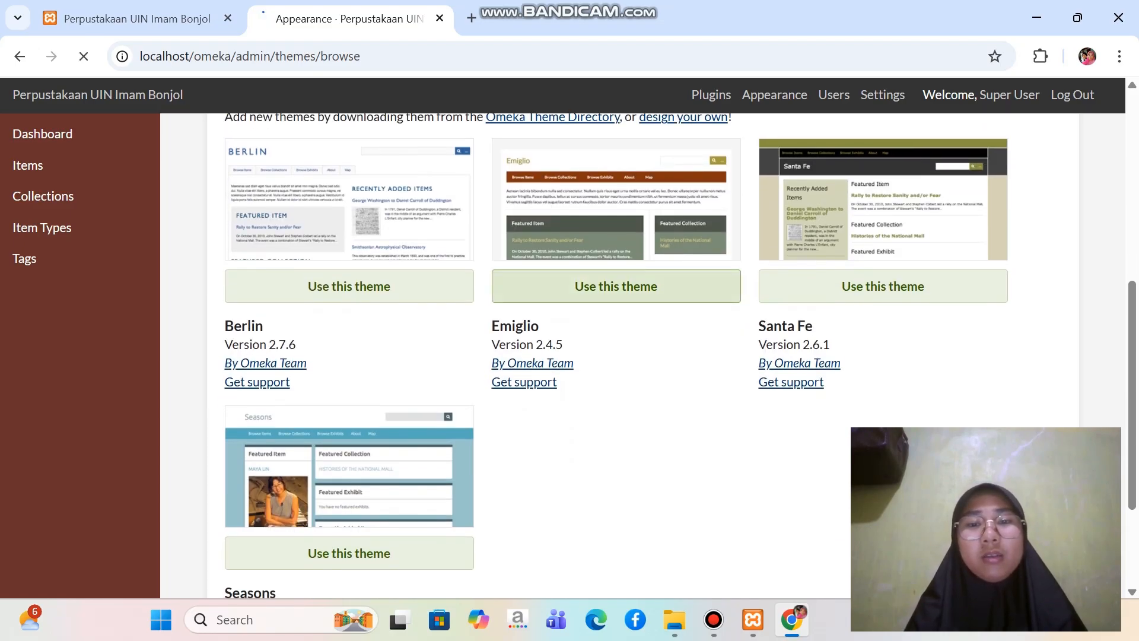
scroll(643, 356, "down", 1)
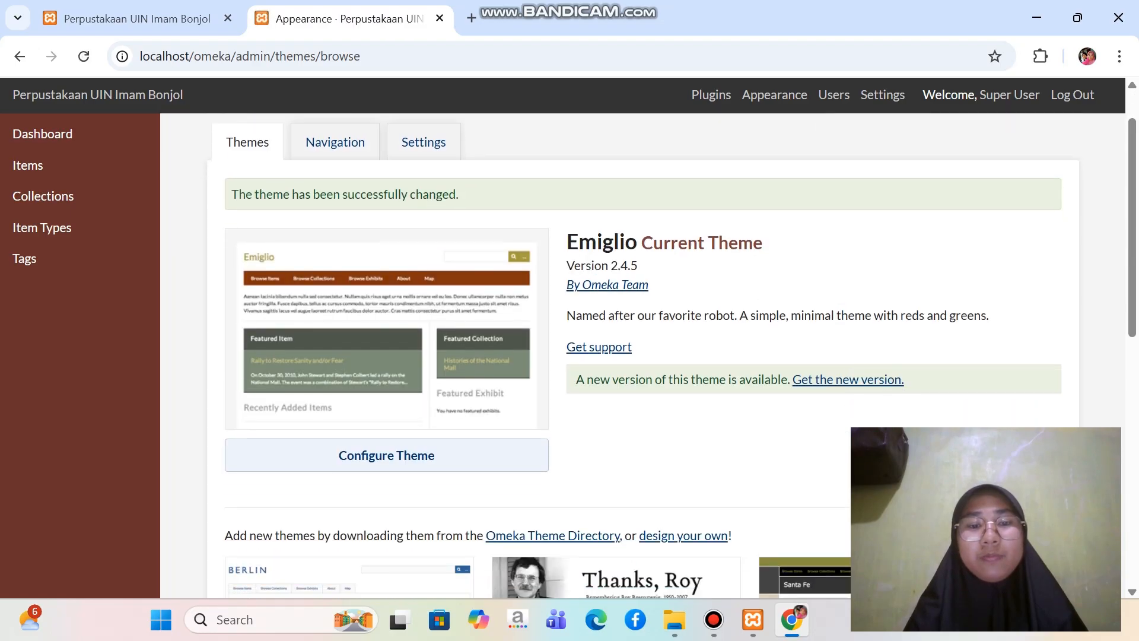
scroll(643, 356, "up", 1)
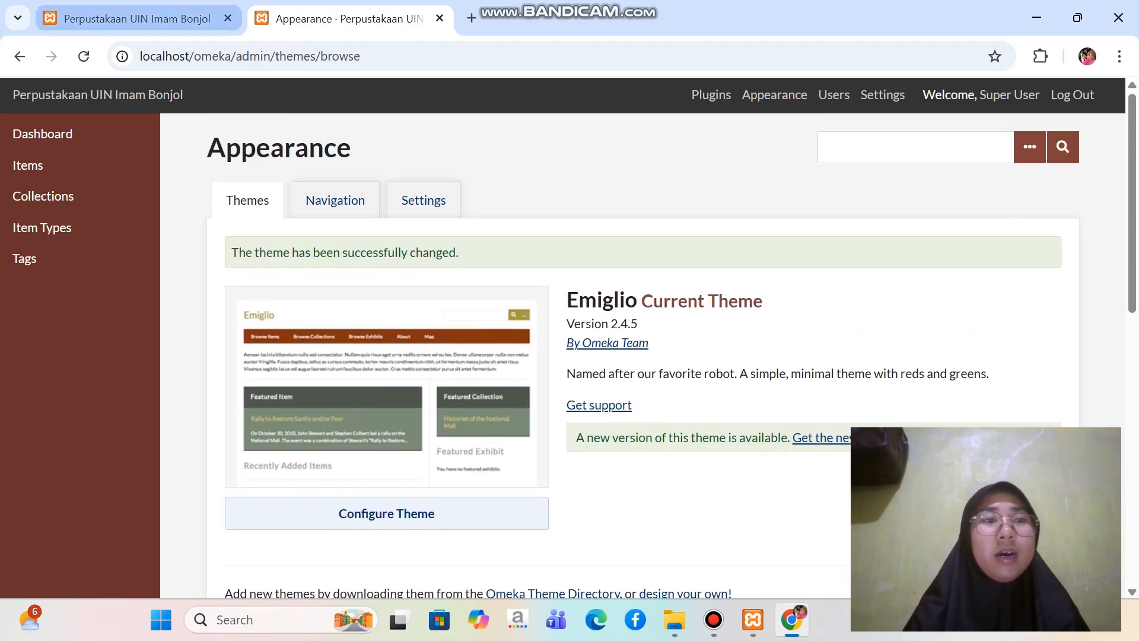
Reload the public site's homepage and check how it looks with the Emiglio theme
left_click(137, 19)
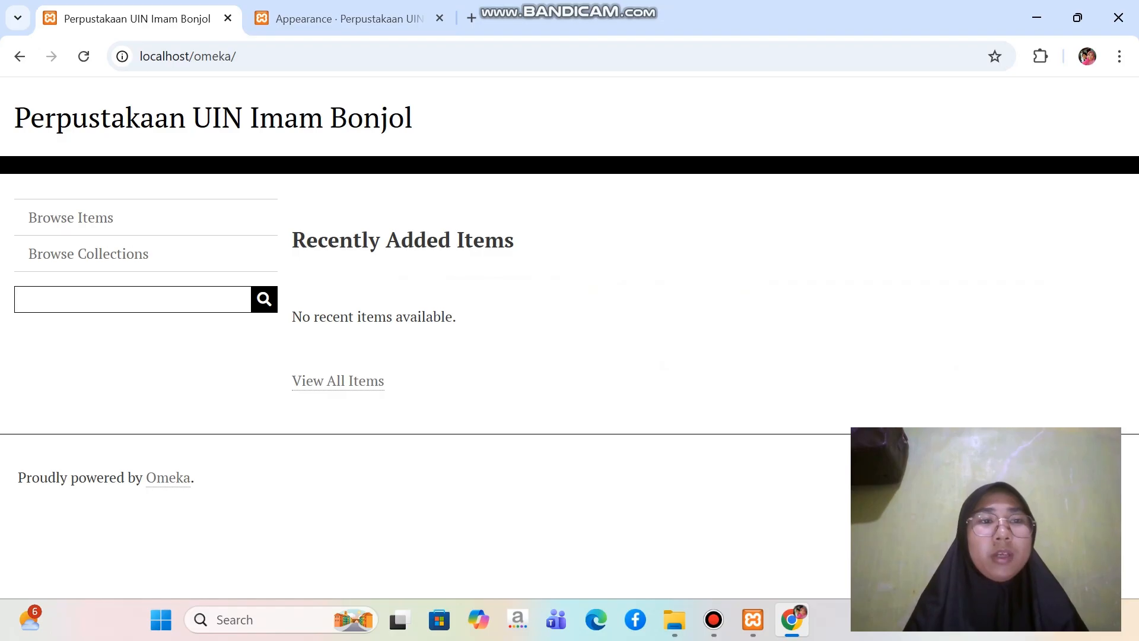
key("F5")
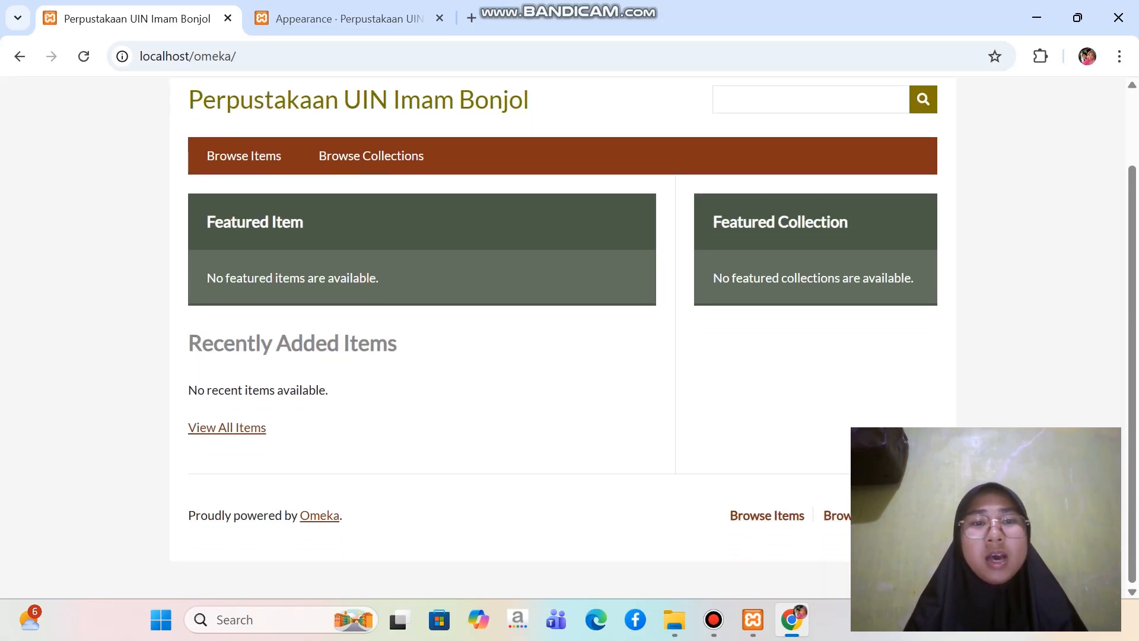
scroll(653, 332, "down", 2)
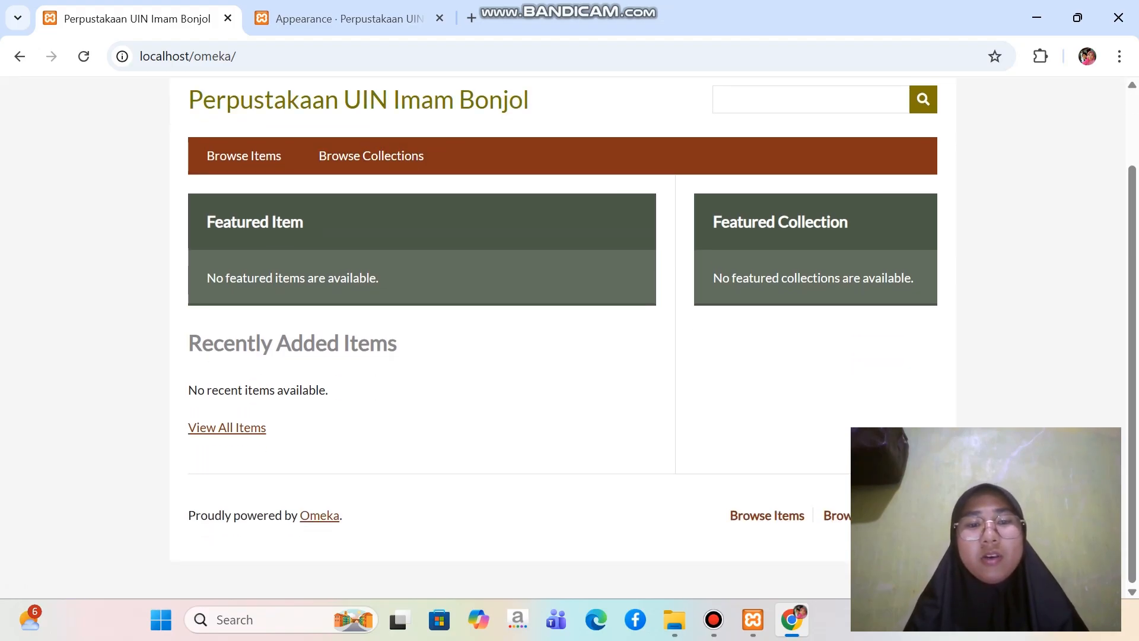
scroll(569, 332, "up", 2)
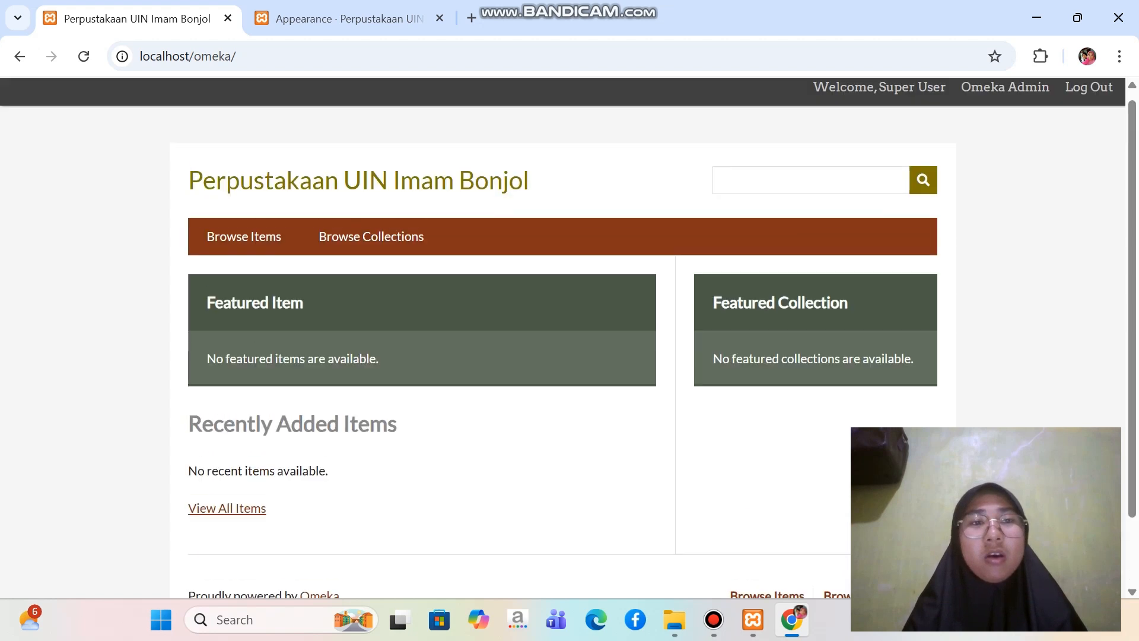
Return to the admin Appearance page and make Santa Fe the current theme of the public site
left_click(350, 19)
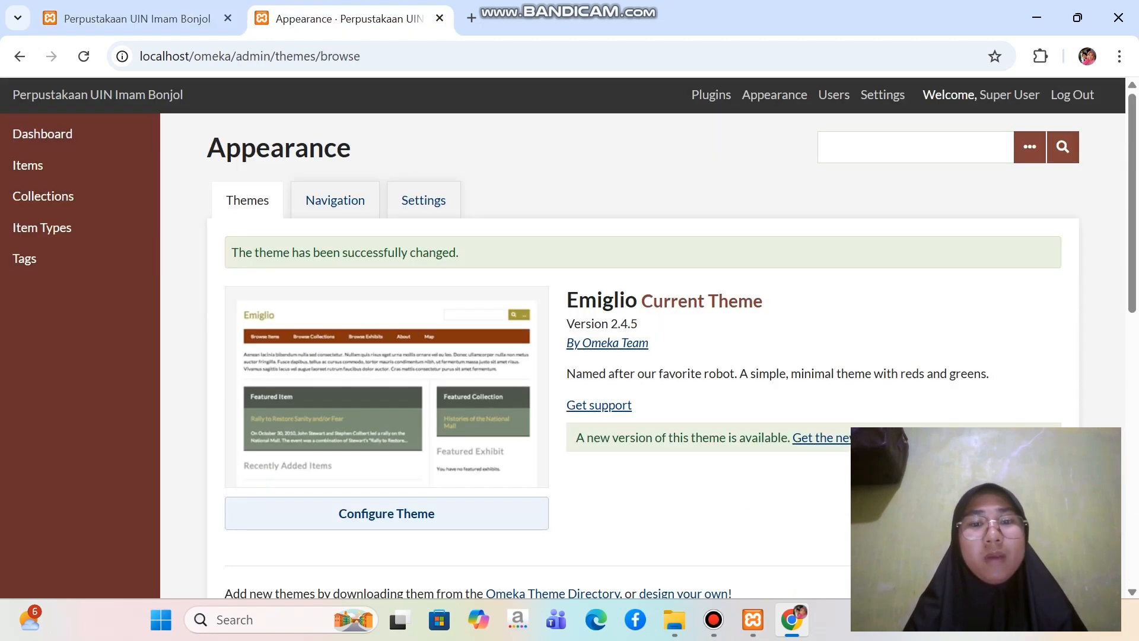
scroll(570, 356, "down", 7)
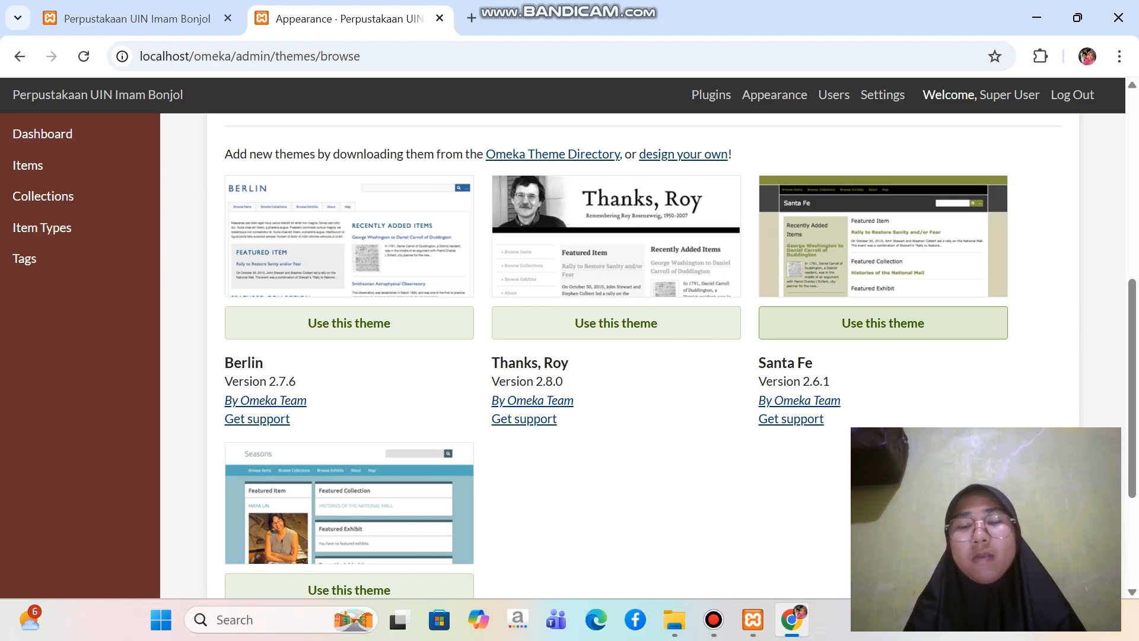
left_click(883, 323)
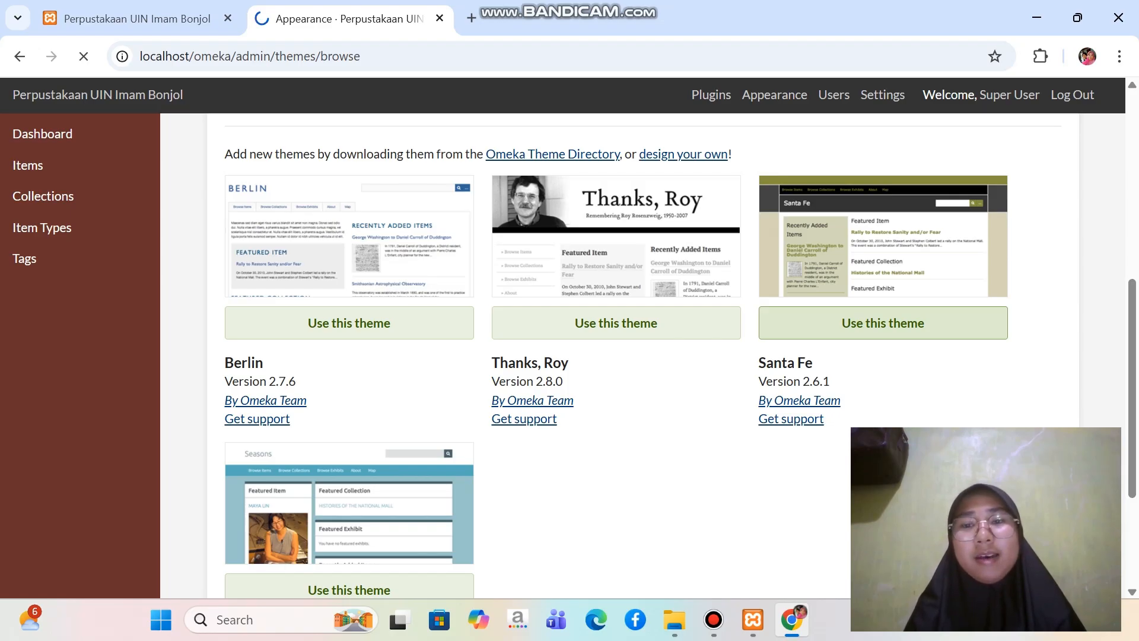
scroll(882, 322, "down", 1)
scroll(643, 356, "down", 1)
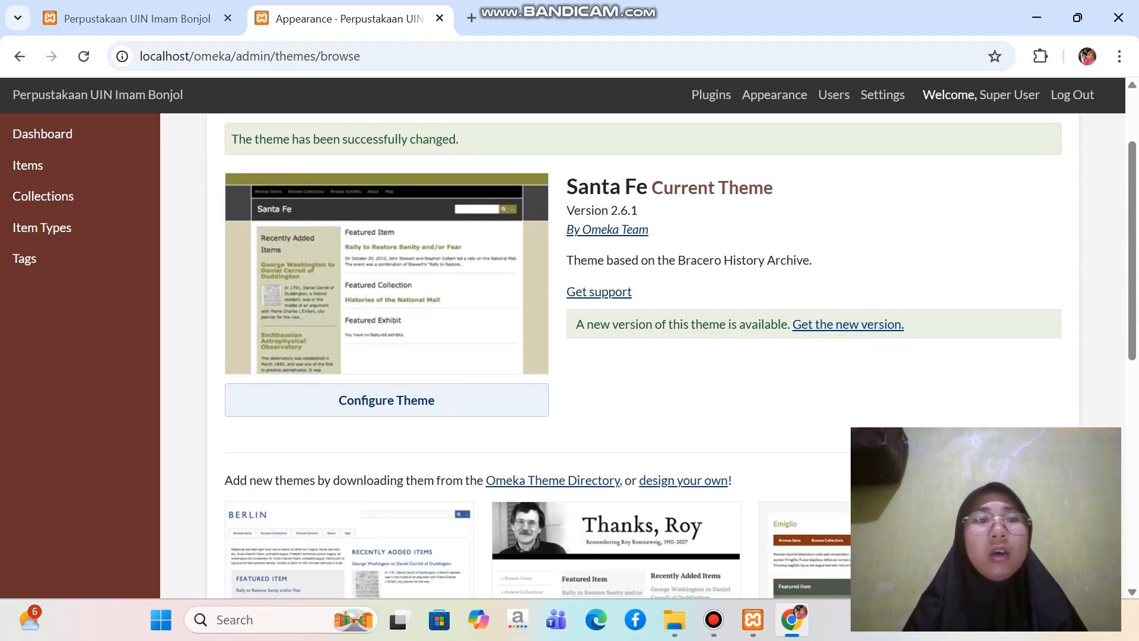
Reload the public homepage and examine its header, featured sections and footer in the Santa Fe theme
left_click(137, 18)
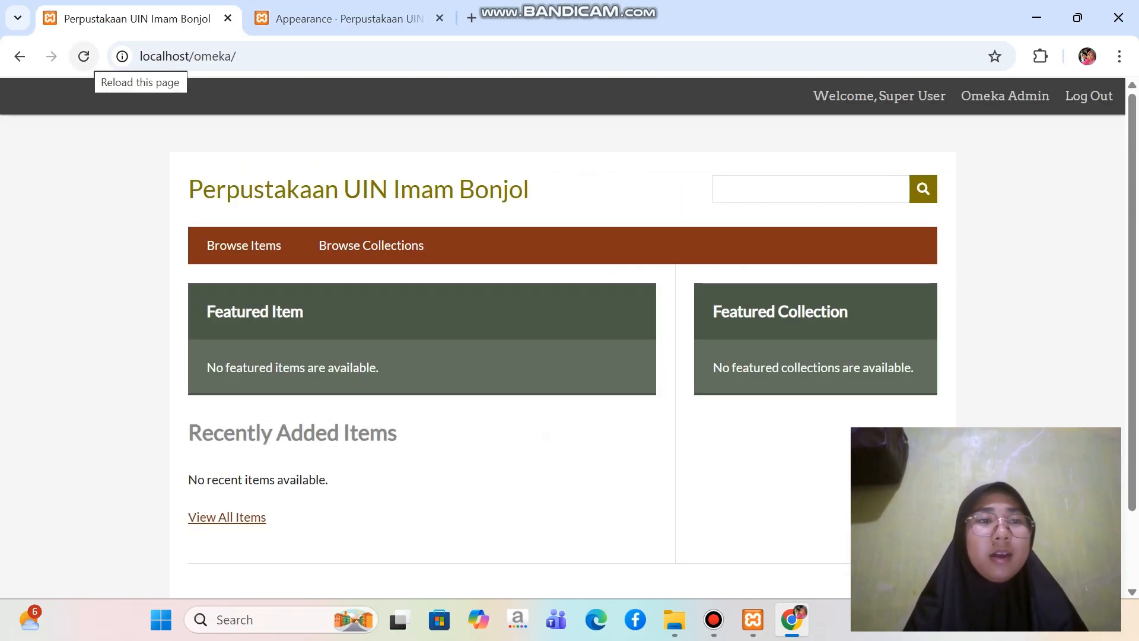
left_click(83, 57)
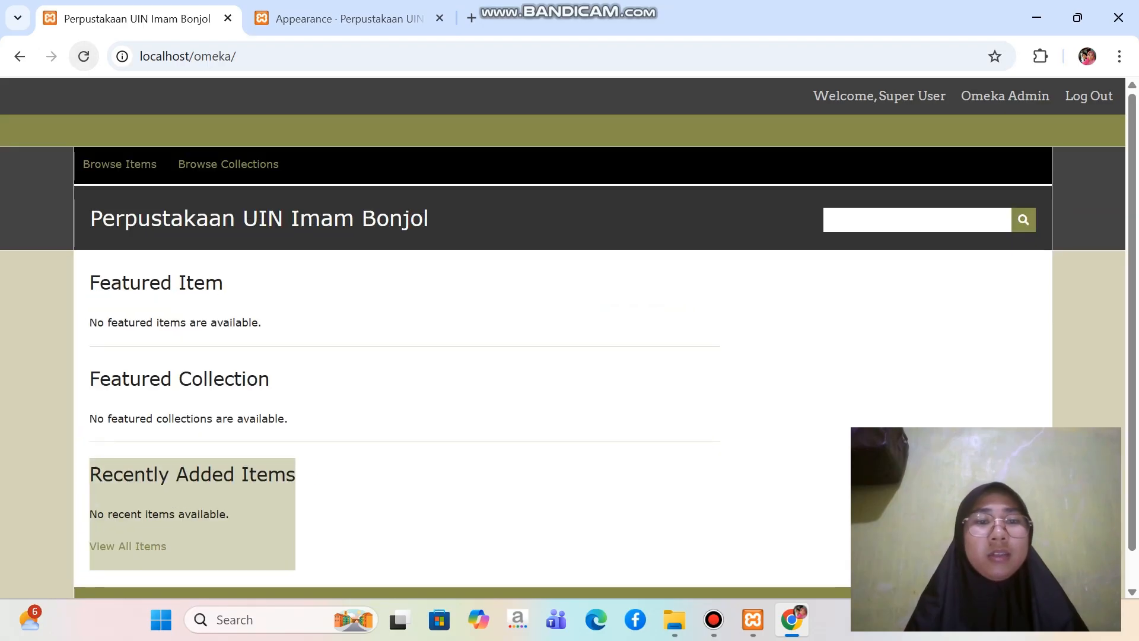
scroll(562, 337, "down", 1)
scroll(562, 337, "up", 1)
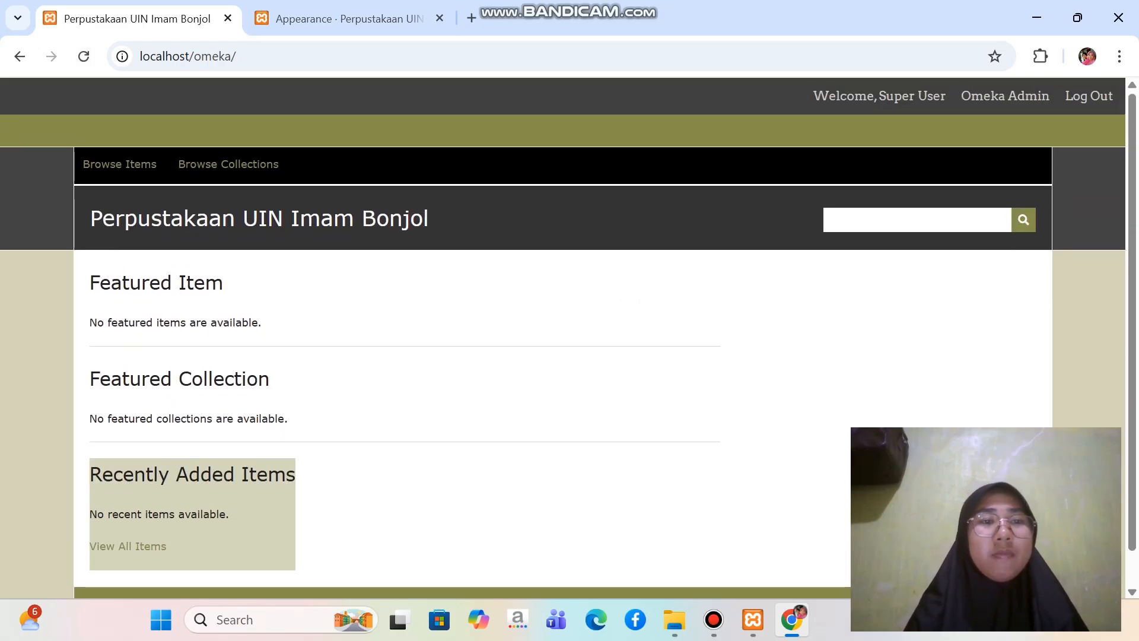
scroll(562, 337, "down", 1)
scroll(563, 337, "up", 1)
scroll(562, 337, "down", 1)
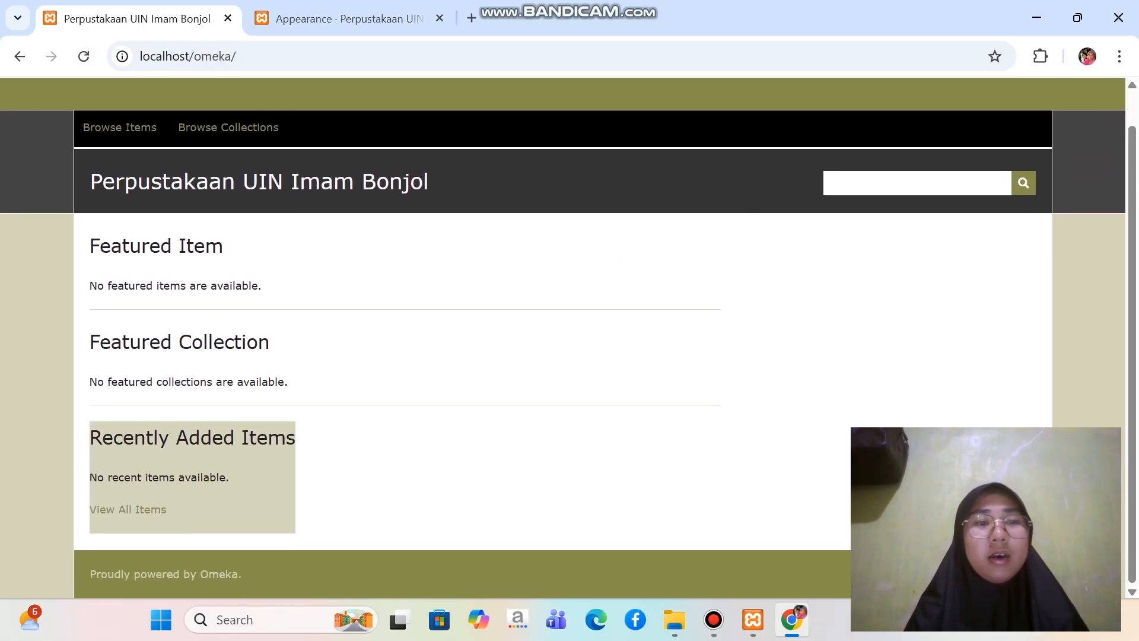
scroll(562, 337, "up", 1)
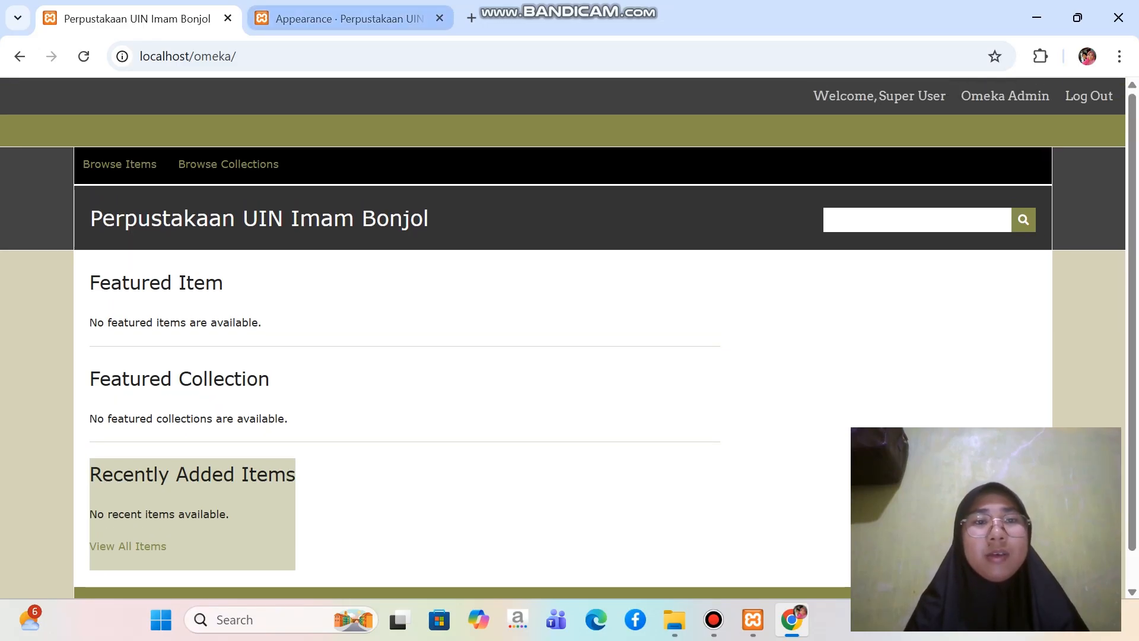
Go back to the admin Appearance page, browse the installed themes and make Berlin the current theme
left_click(350, 18)
scroll(643, 356, "up", 2)
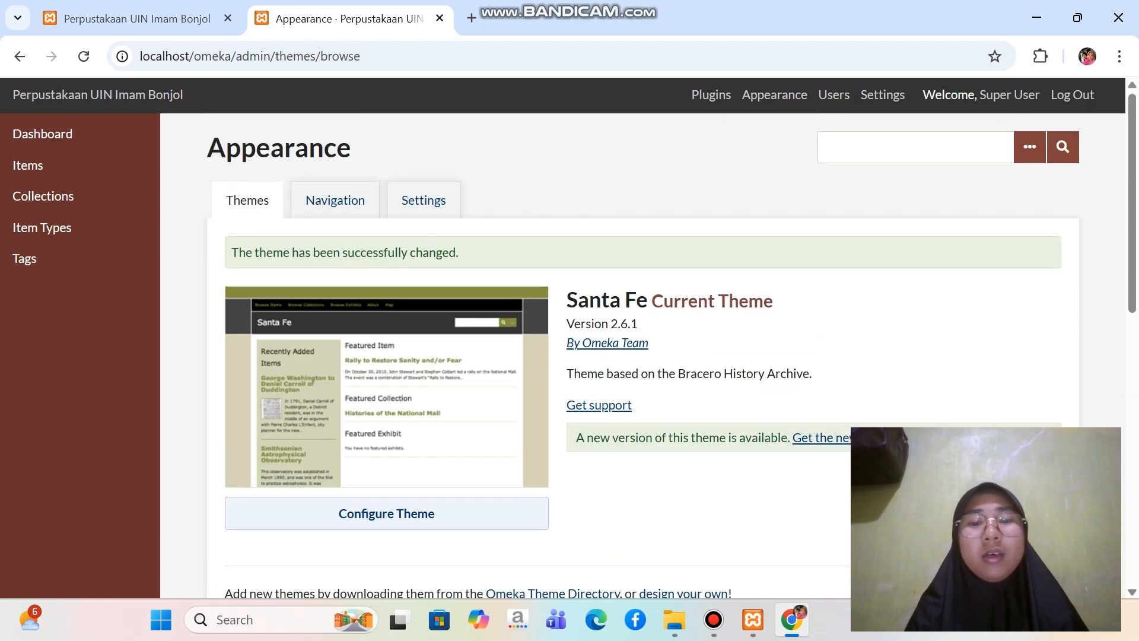
scroll(644, 356, "down", 5)
scroll(643, 356, "down", 1)
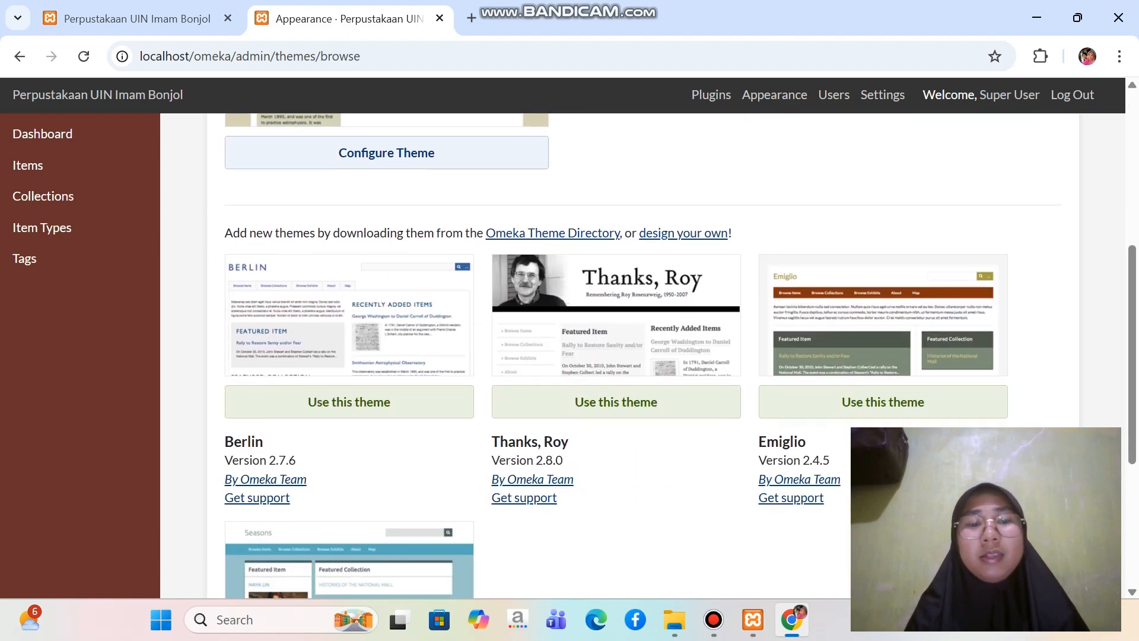
scroll(643, 356, "up", 3)
scroll(643, 356, "down", 4)
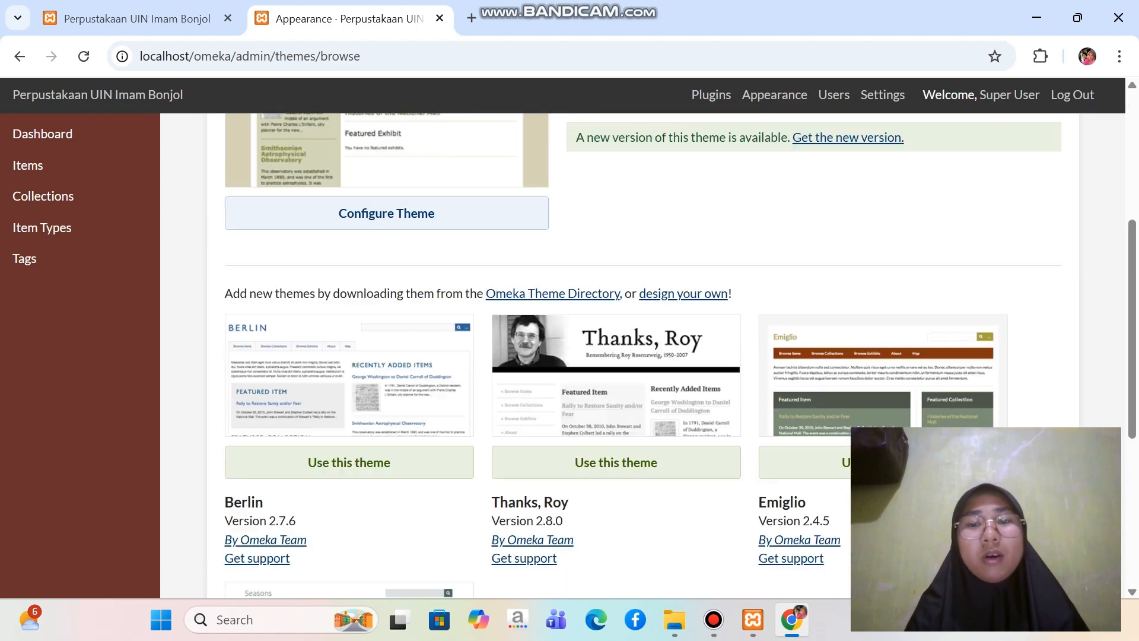
scroll(643, 356, "down", 1)
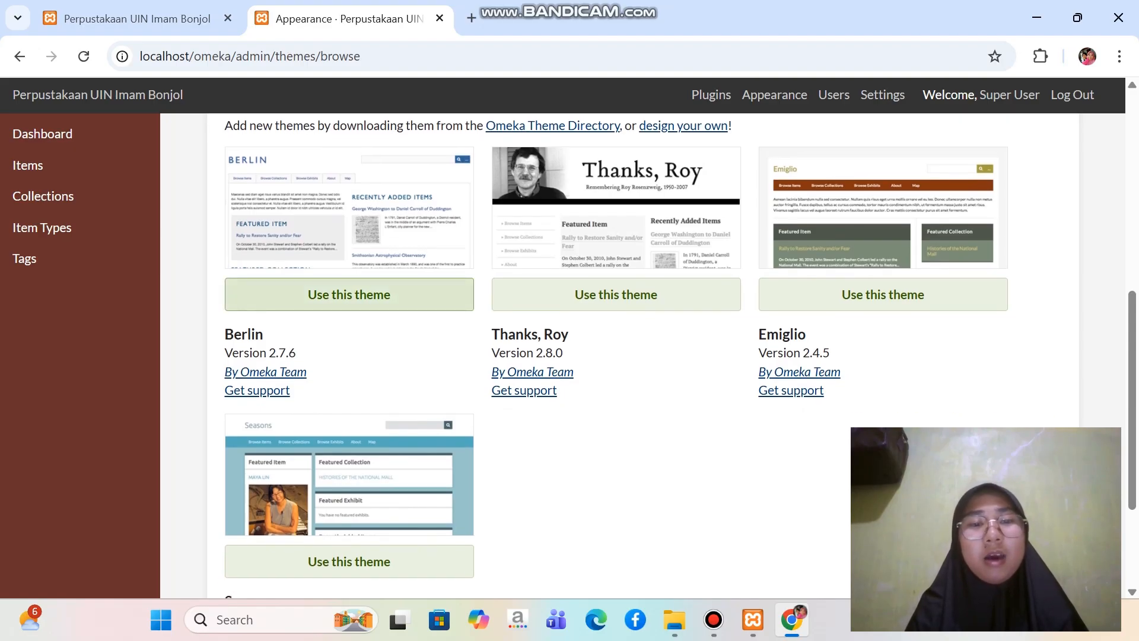
scroll(349, 294, "up", 1)
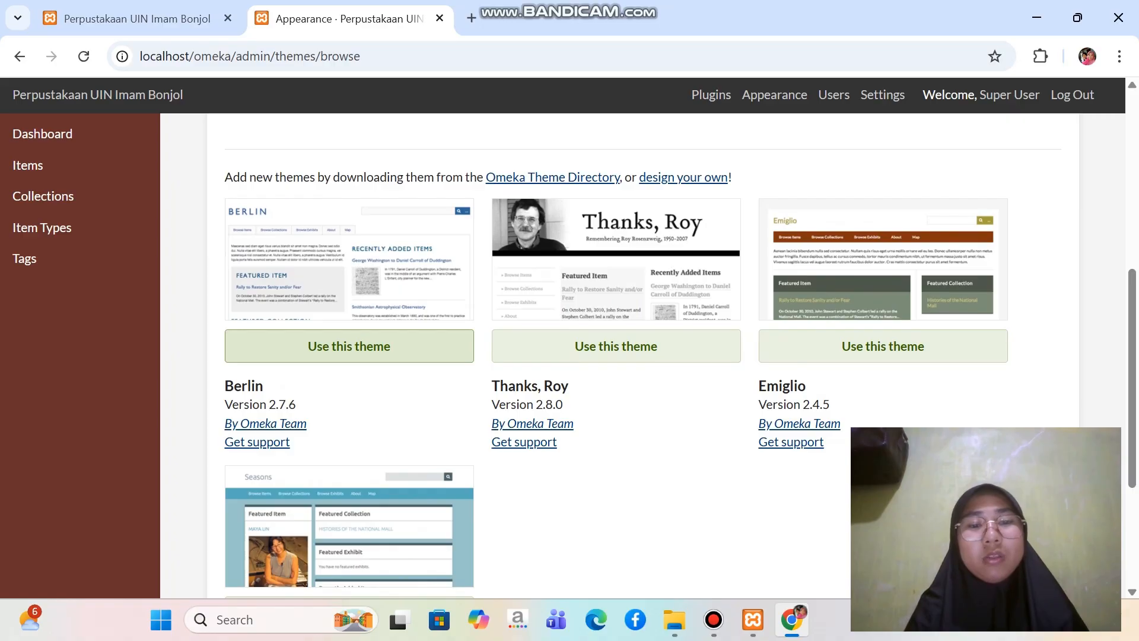
left_click(349, 346)
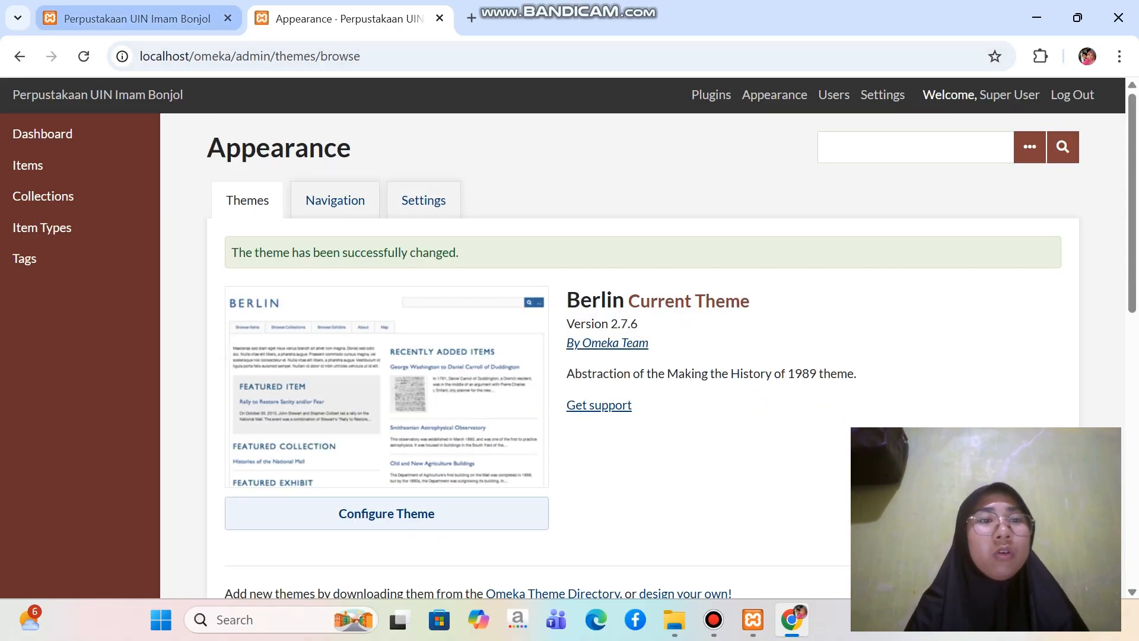
Reload the public homepage and check its layout with the Berlin theme
left_click(136, 18)
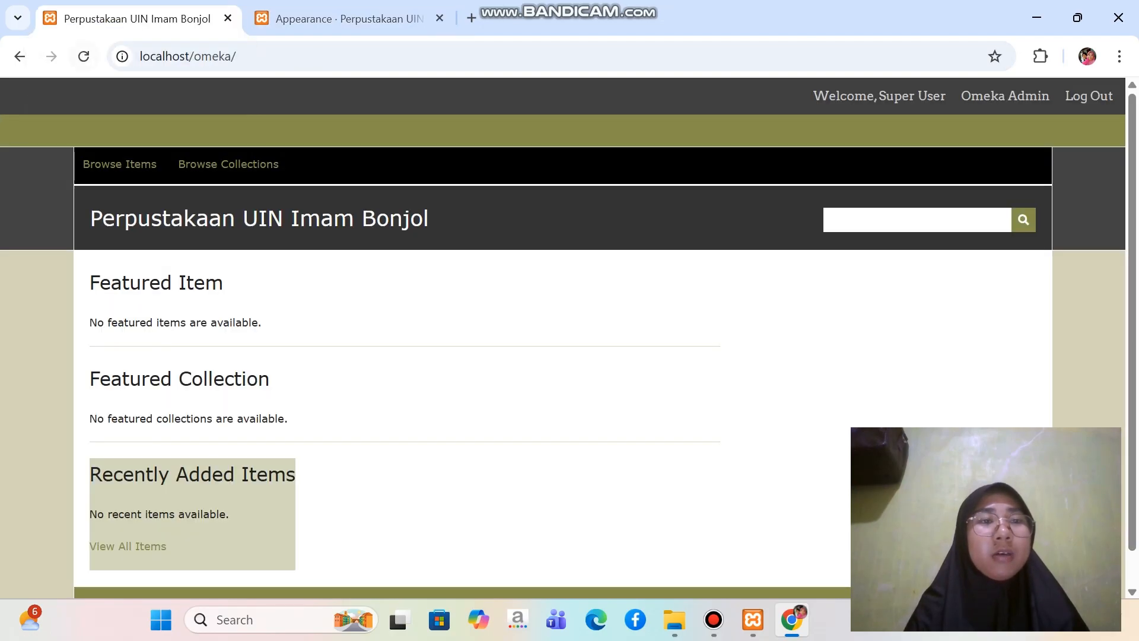
left_click(83, 56)
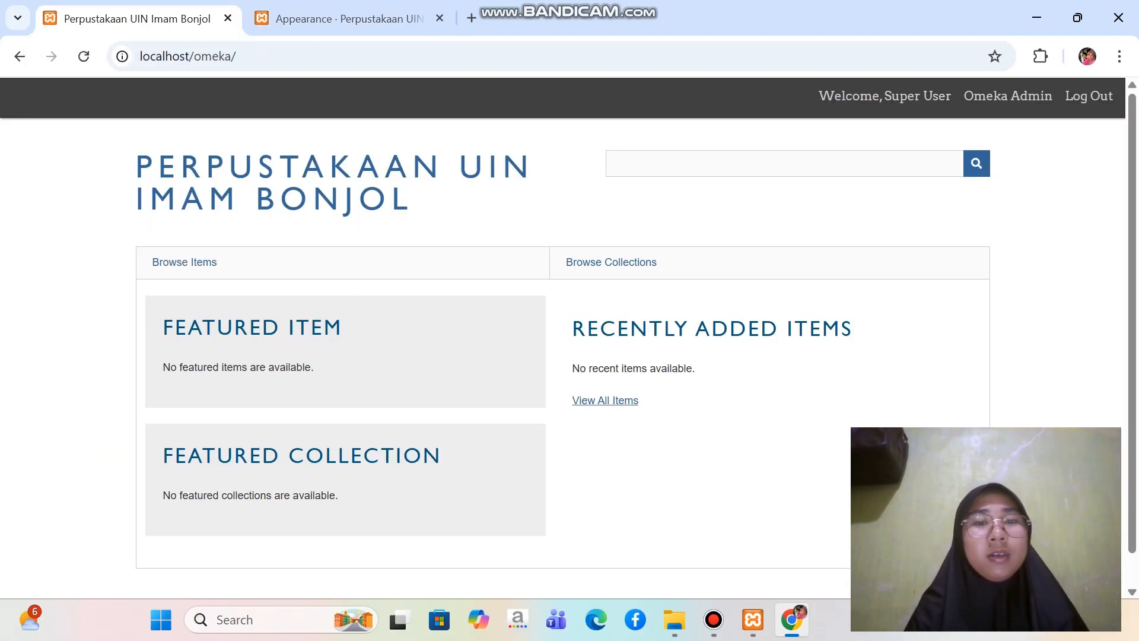
scroll(562, 338, "up", 1)
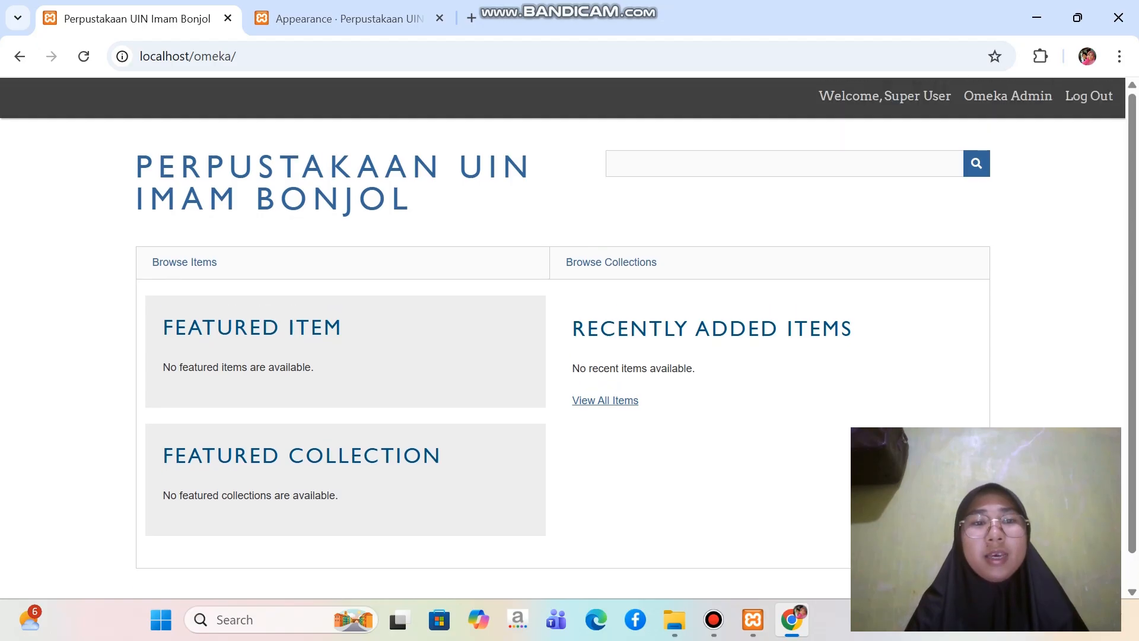
Return to the admin Appearance page and review the Berlin theme's entry and the other installed themes
left_click(350, 18)
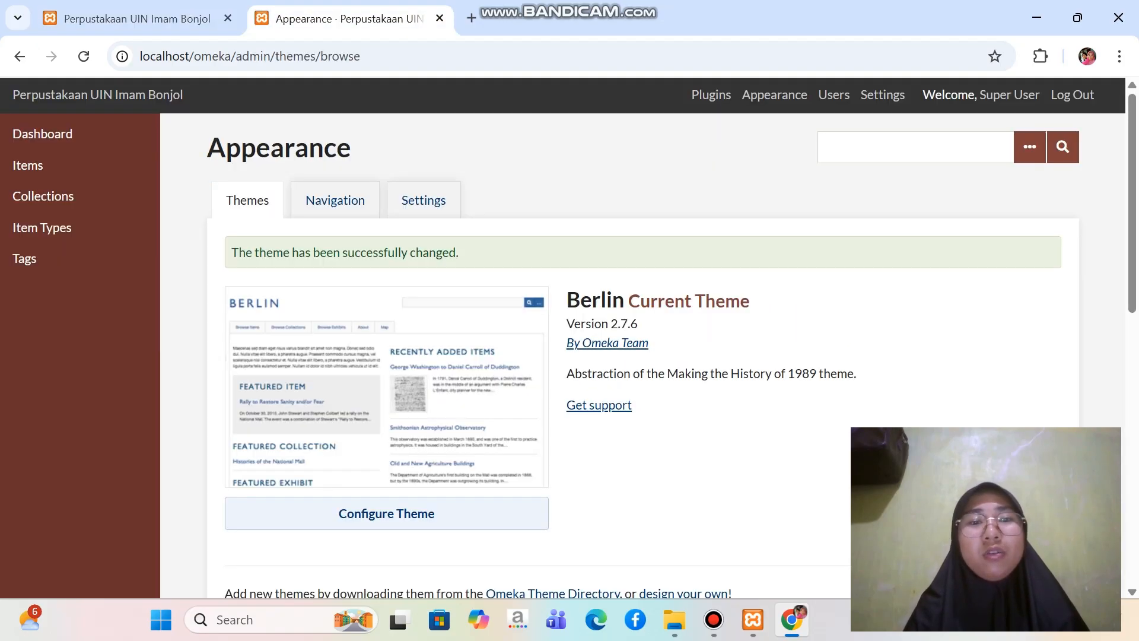
scroll(593, 356, "down", 2)
scroll(386, 356, "down", 2)
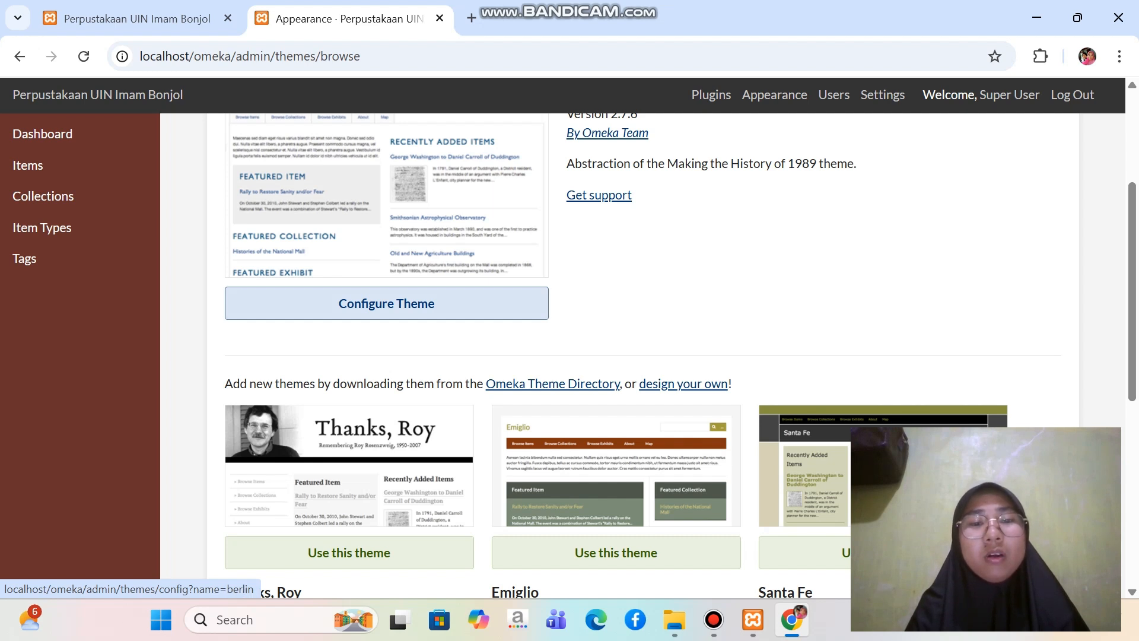
scroll(386, 303, "up", 3)
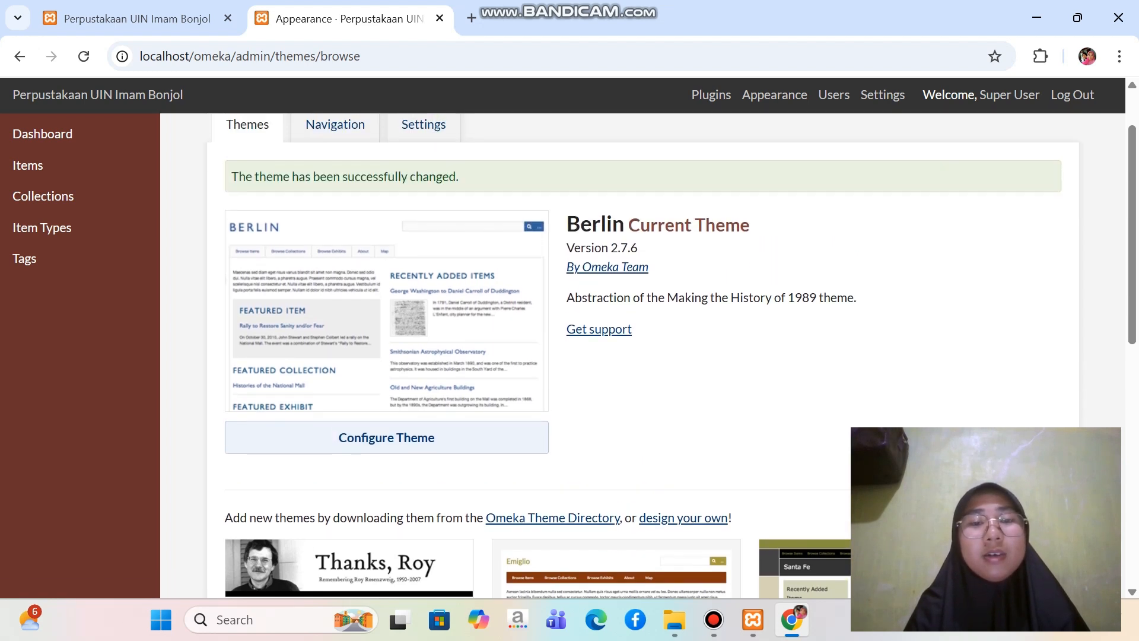
scroll(673, 358, "down", 1)
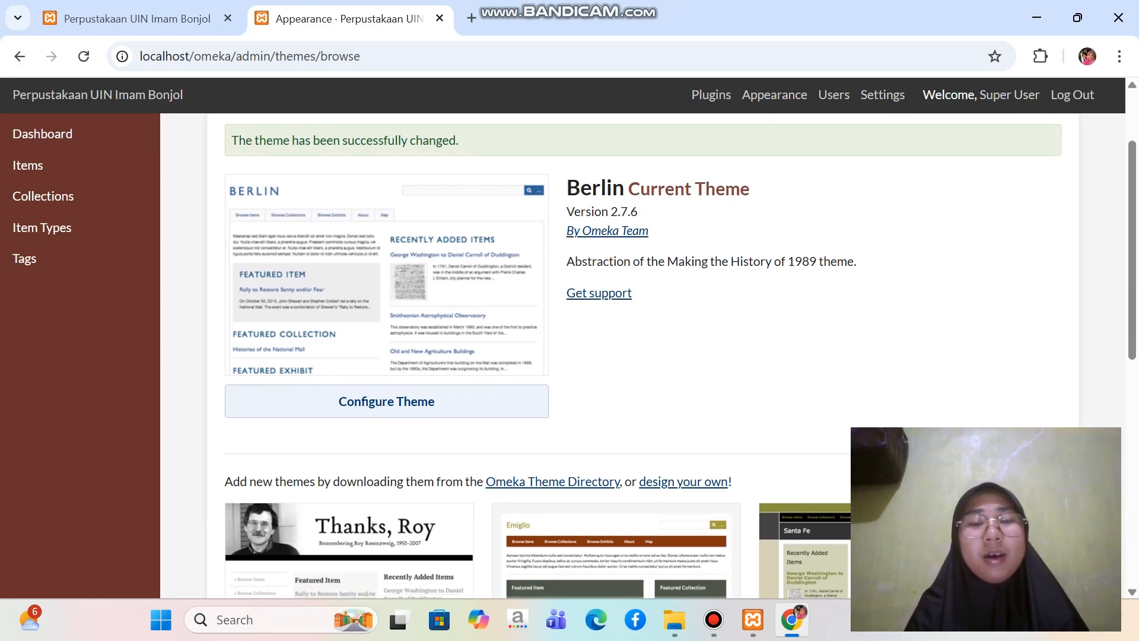
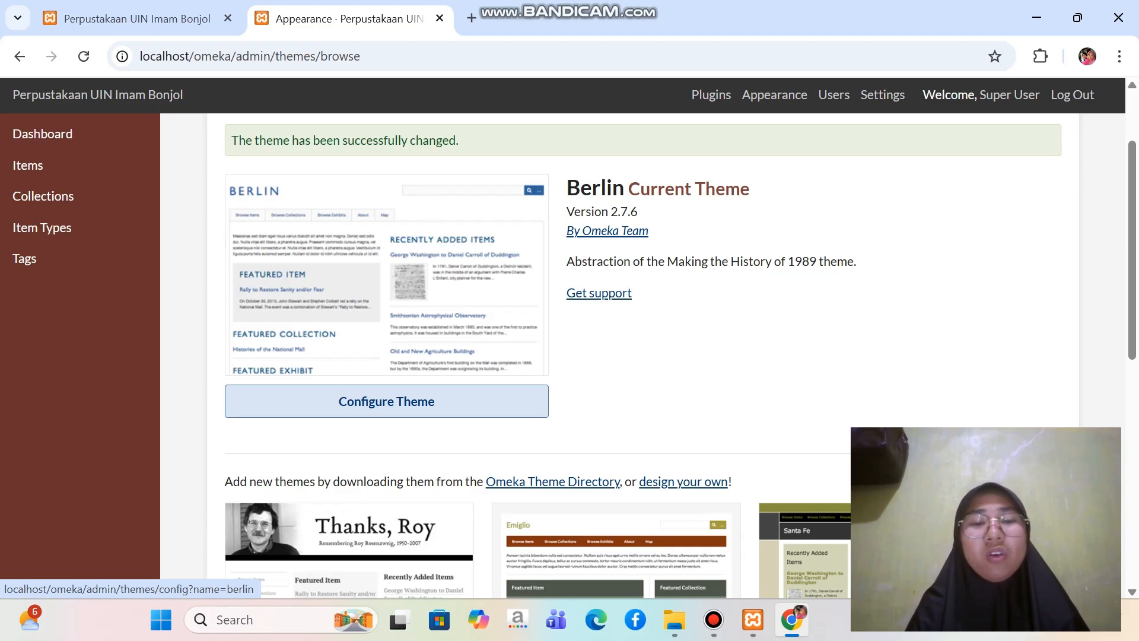
Open the Berlin theme's configuration and compare its header and footer options with the public homepage
left_click(386, 401)
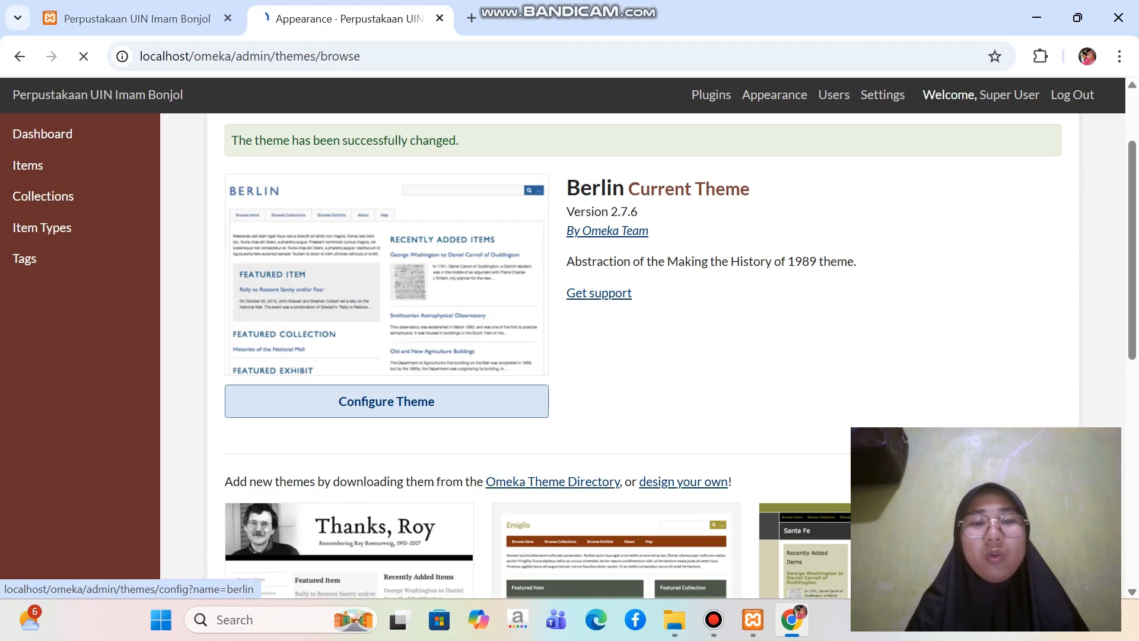
scroll(593, 356, "down", 2)
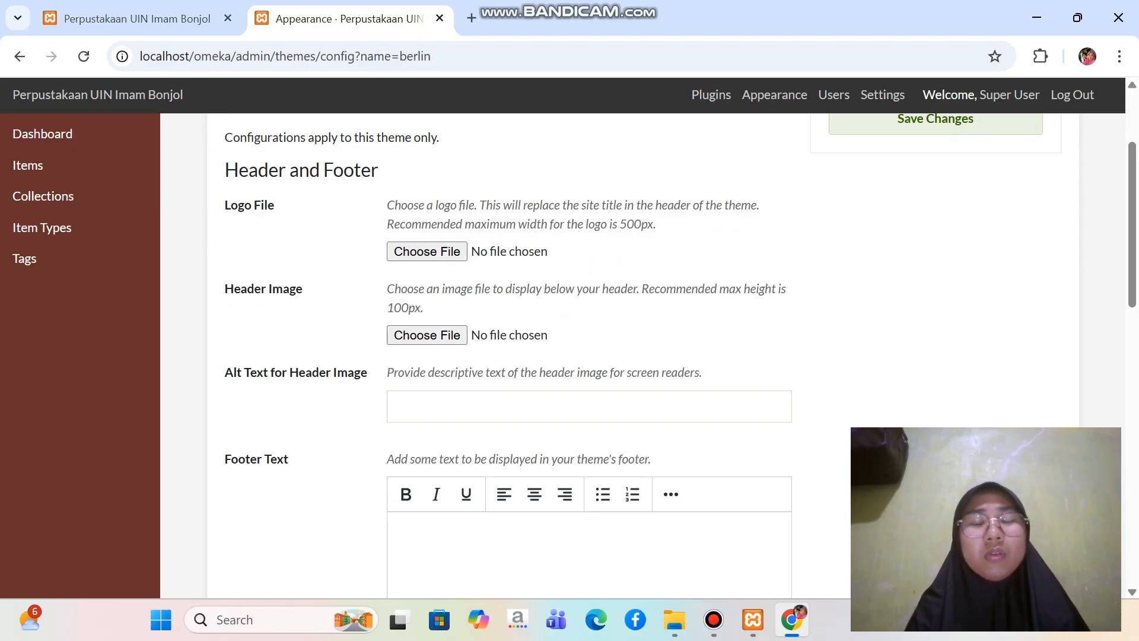
left_click(137, 18)
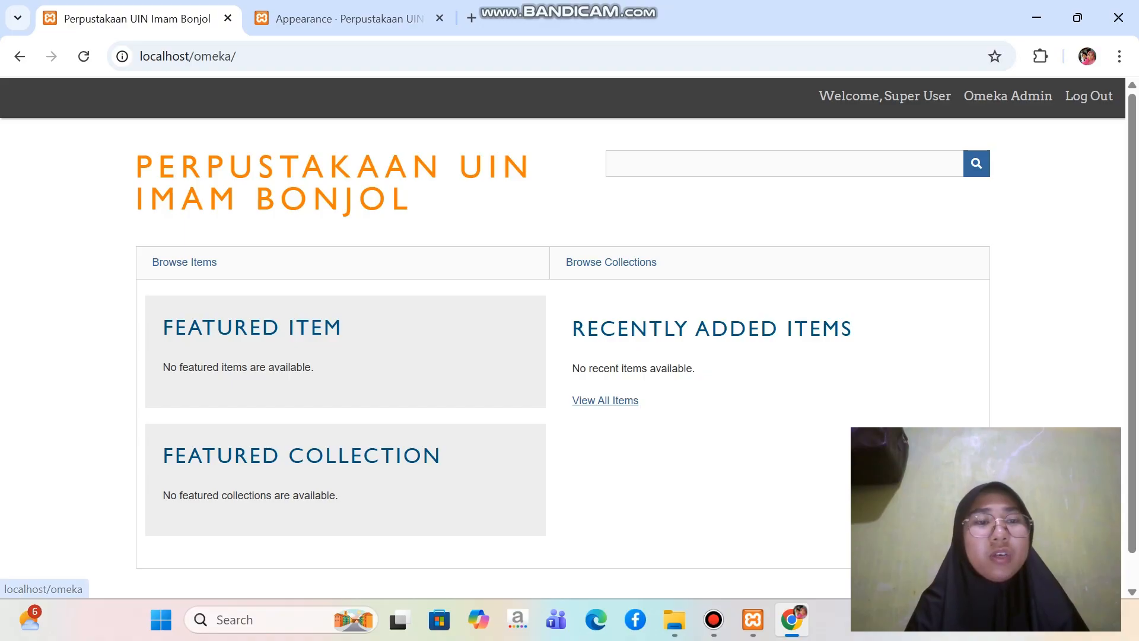
left_click(344, 19)
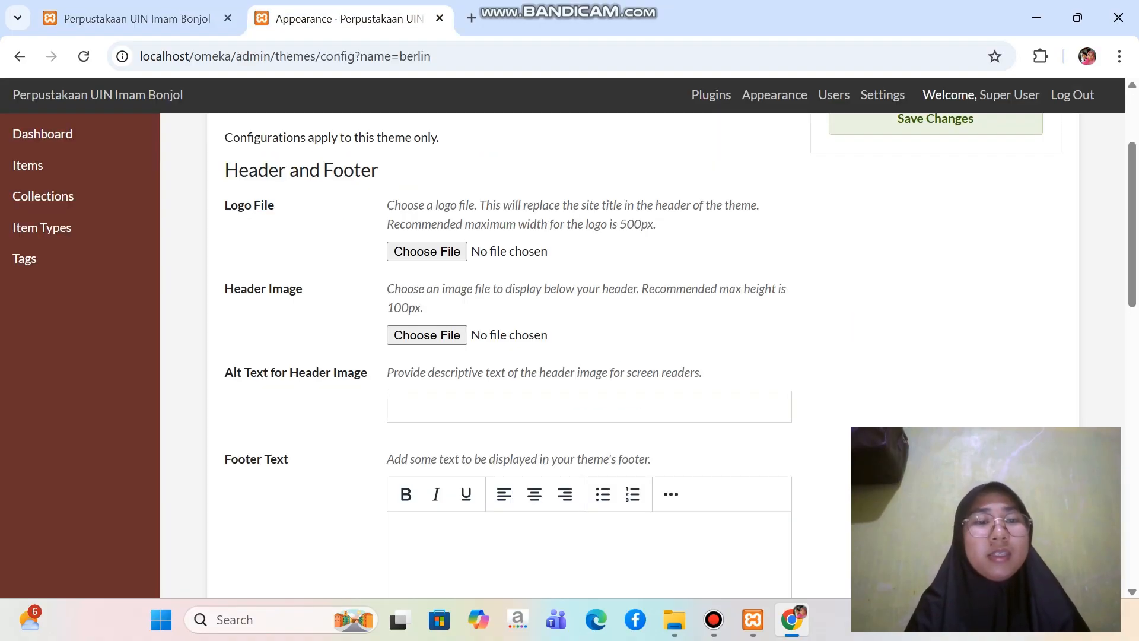
left_click(136, 18)
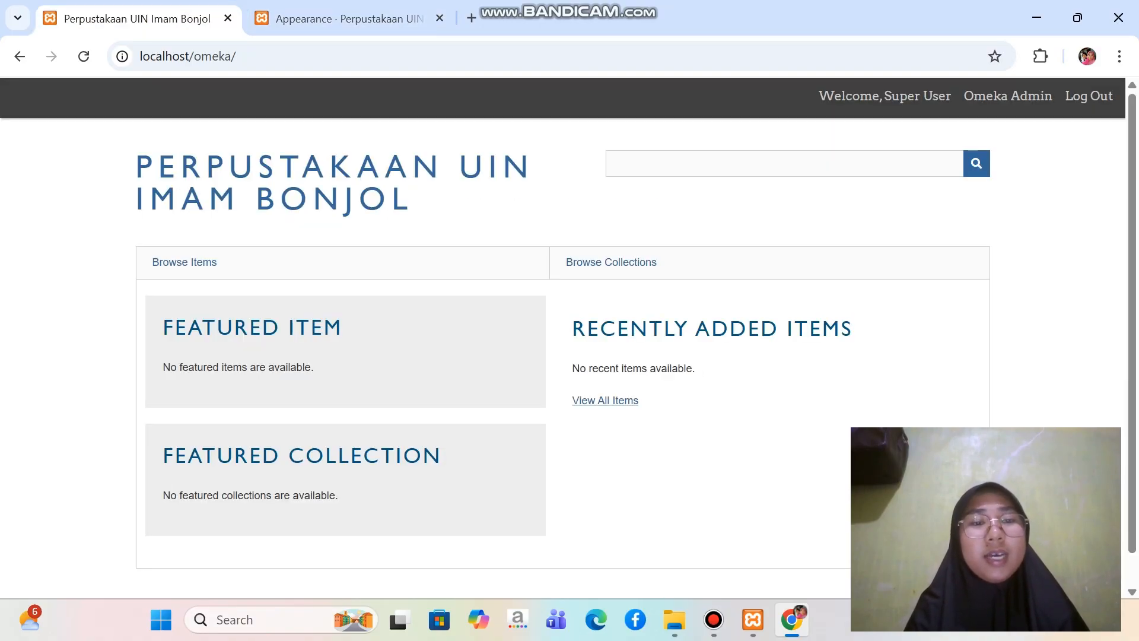
scroll(569, 333, "down", 1)
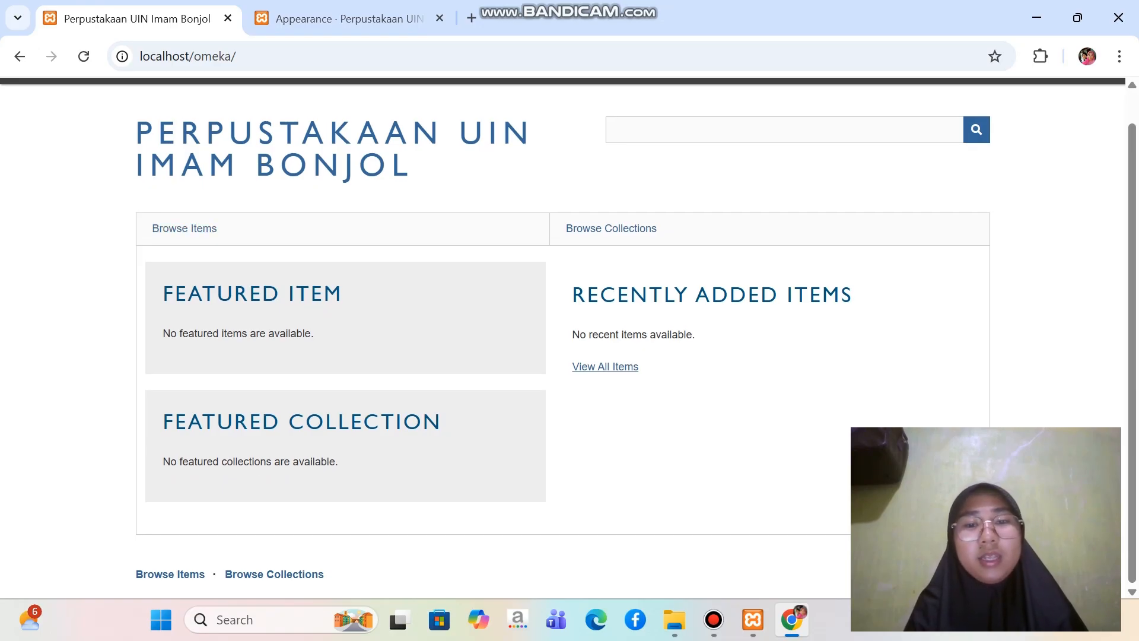
In the Berlin configuration, choose Header_logo_black_text.png as the logo file from Omeka Uas > Bahan Latihan Penggunaan Omeka Classic > Header_logo on drive C
left_click(350, 19)
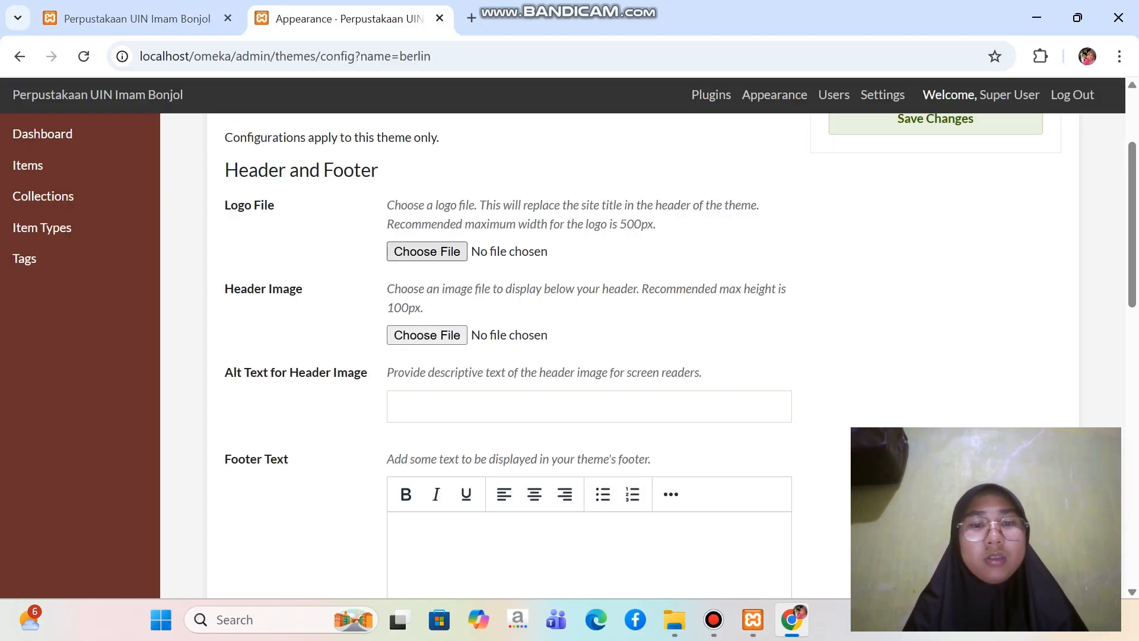
left_click(420, 252)
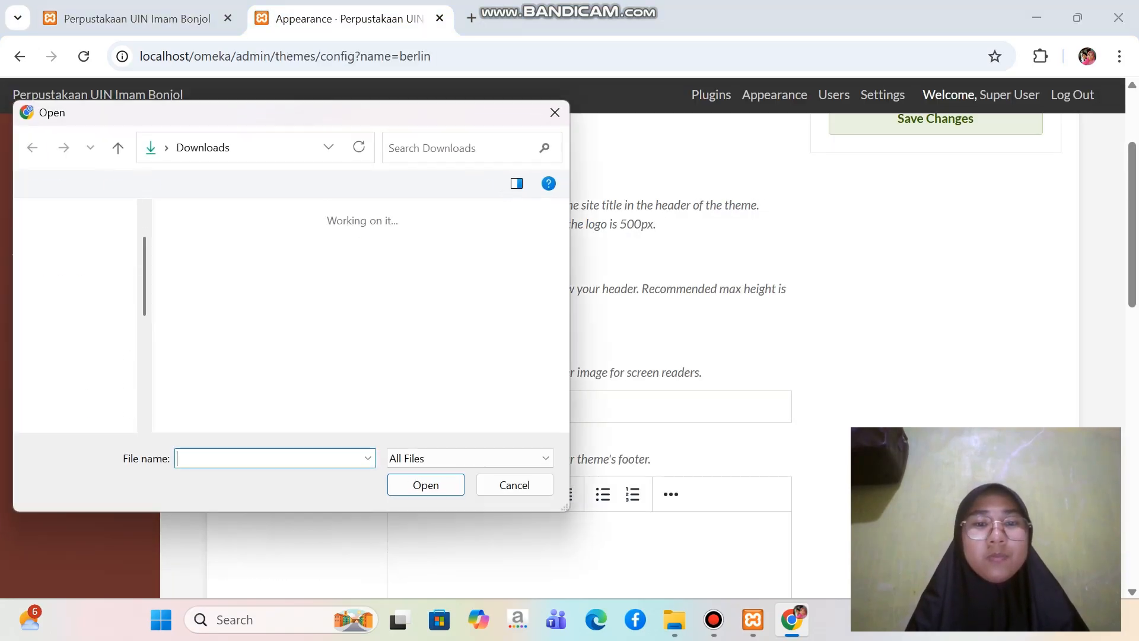
scroll(77, 303, "down", 3)
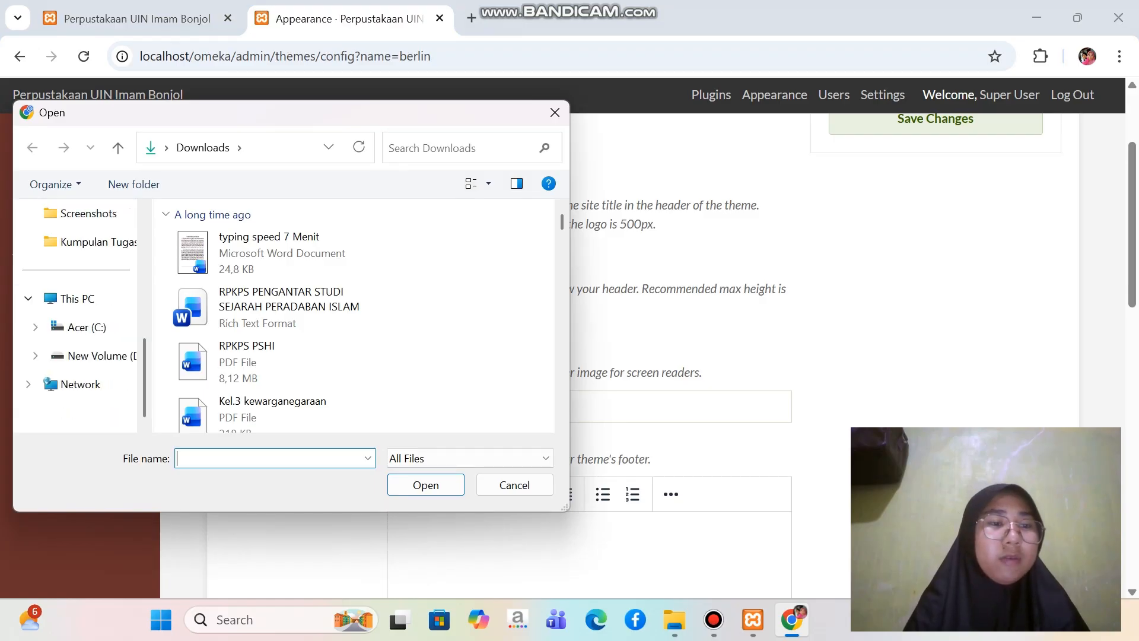
left_click(87, 327)
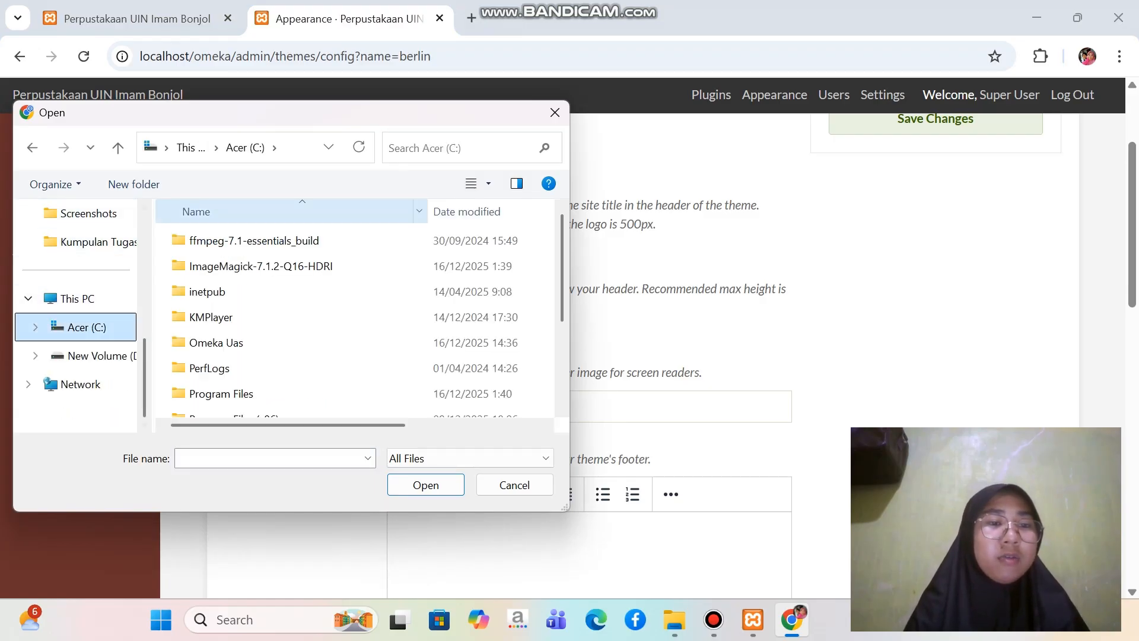
scroll(267, 265, "down", 2)
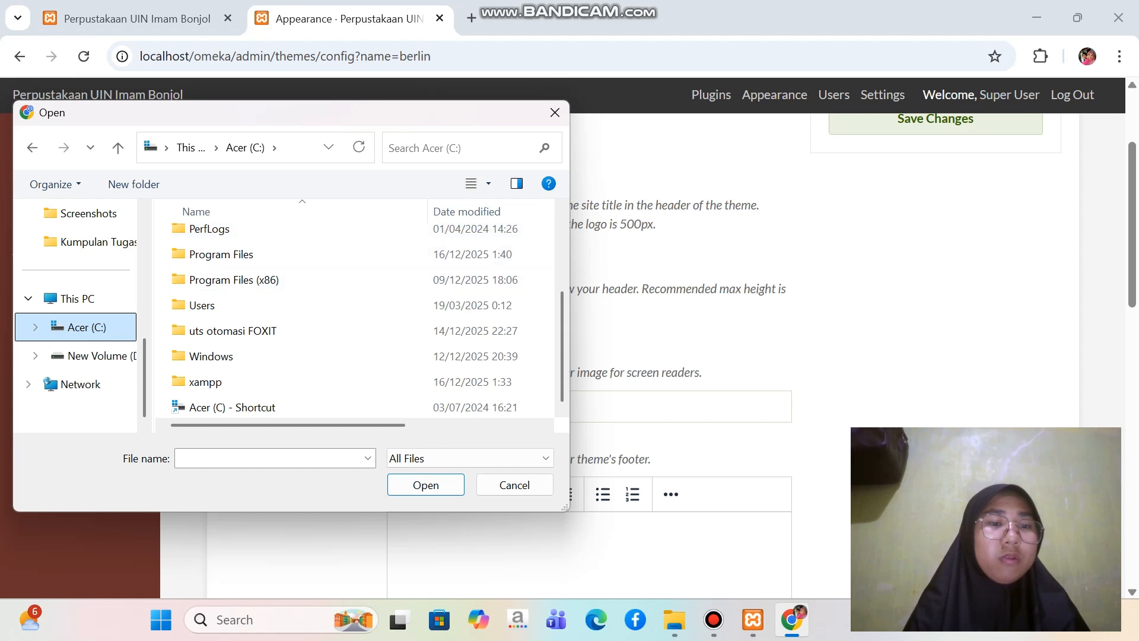
scroll(249, 299, "up", 2)
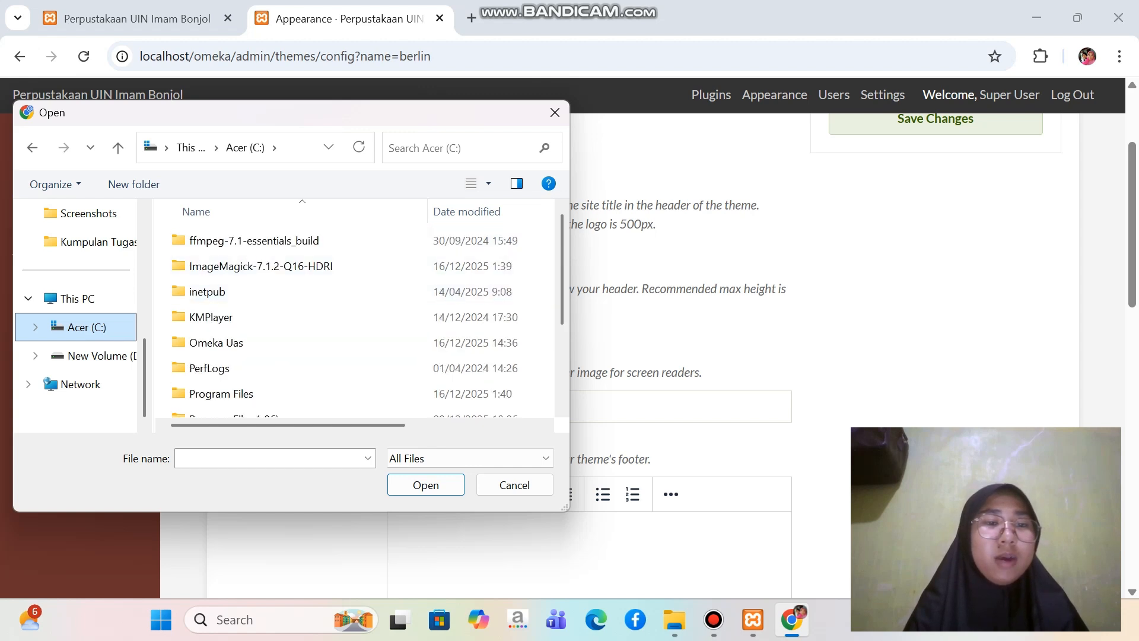
double_click(216, 343)
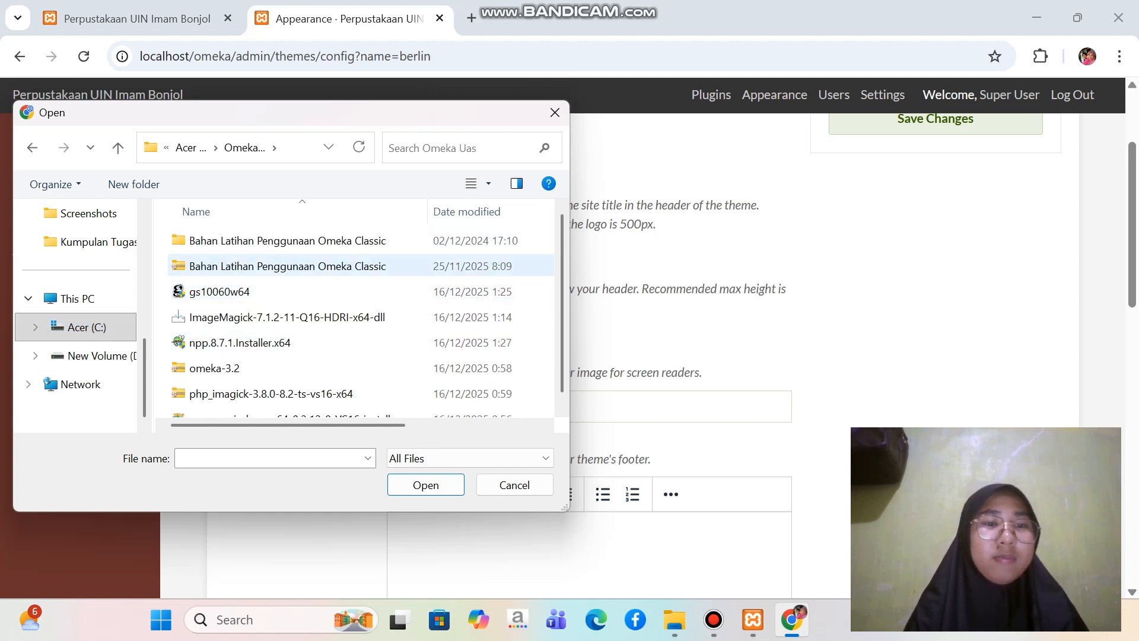
double_click(267, 240)
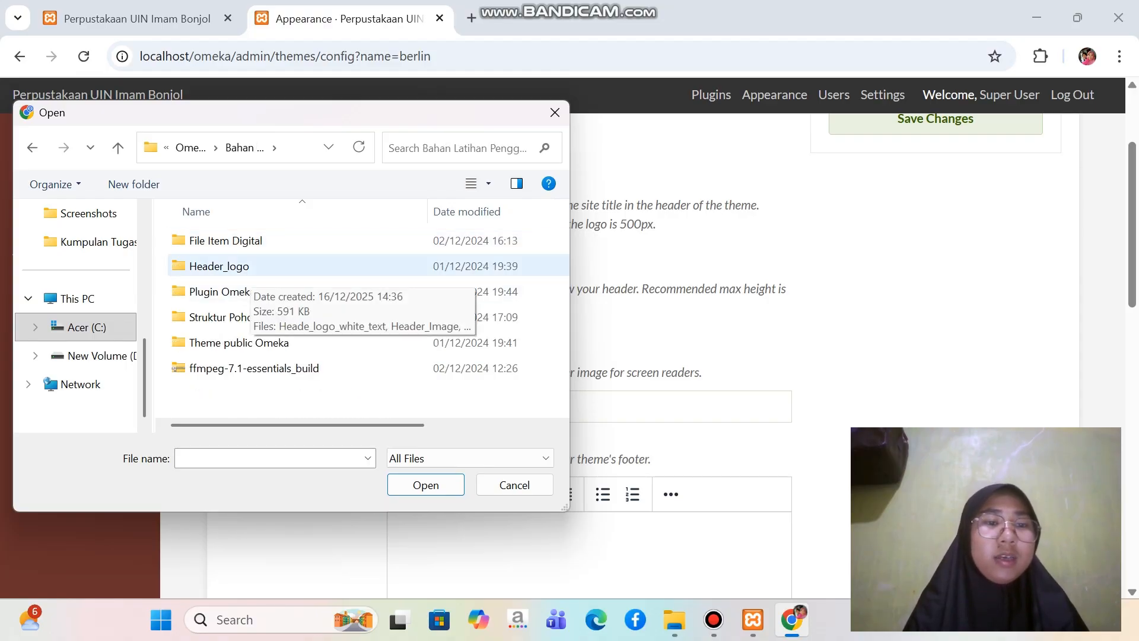
double_click(240, 268)
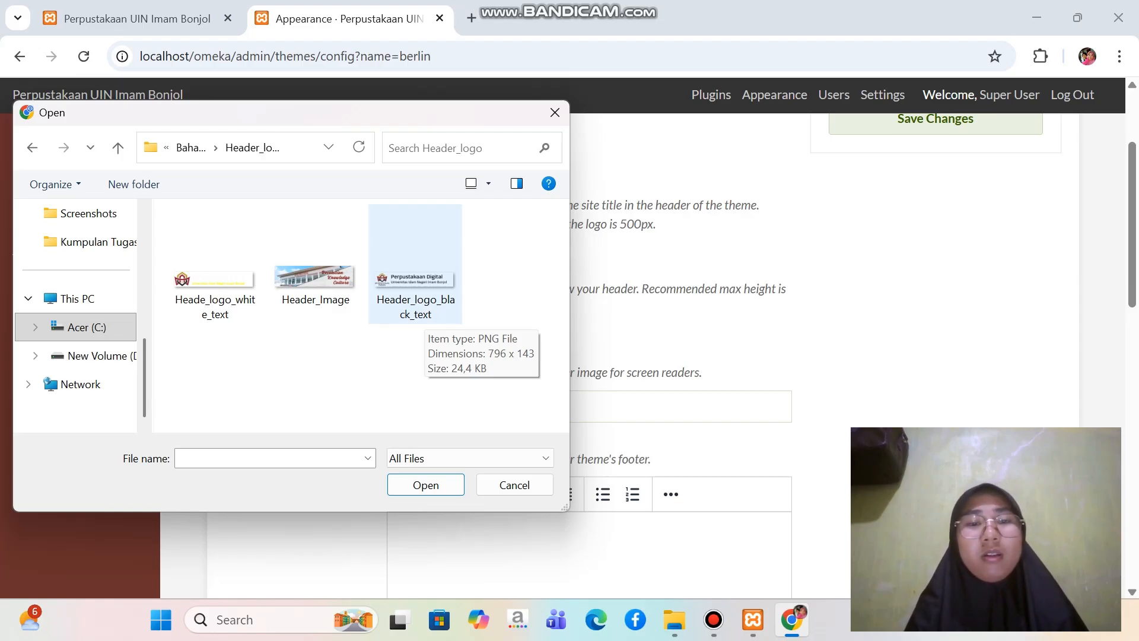
double_click(415, 284)
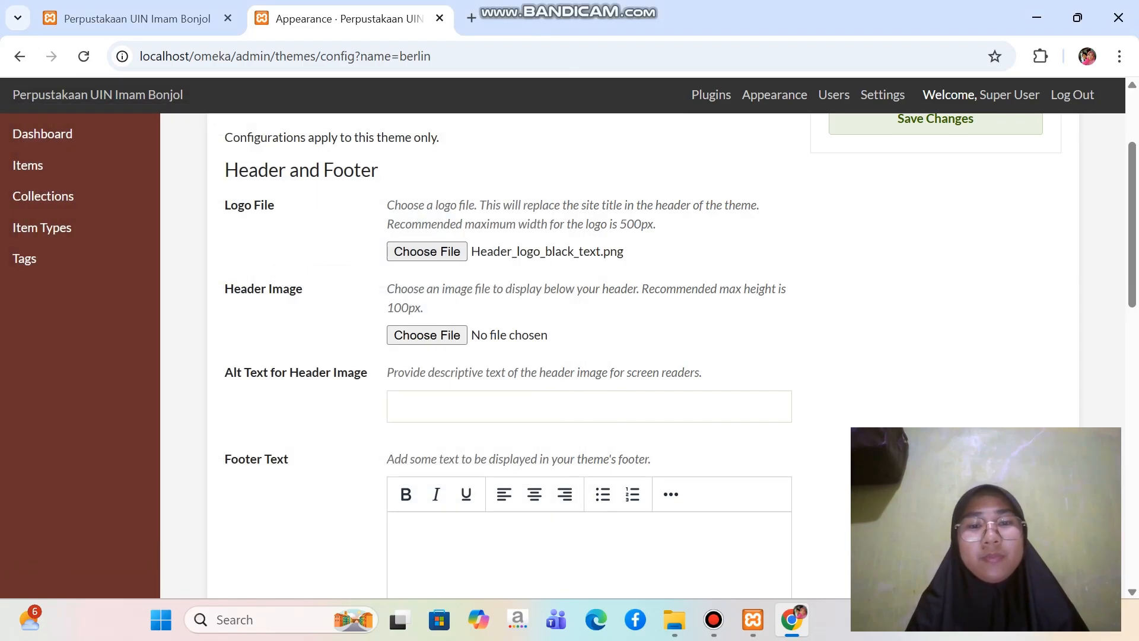
Choose Header_Image.png as the header image, save the Berlin theme settings and check both image previews
scroll(588, 356, "down", 1)
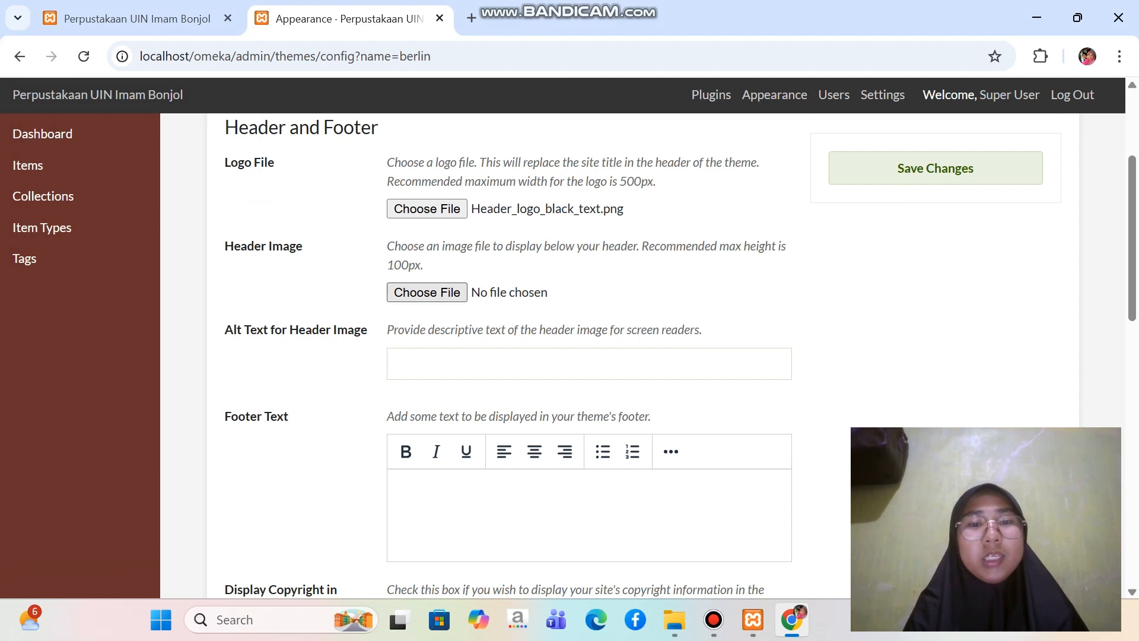
left_click(442, 297)
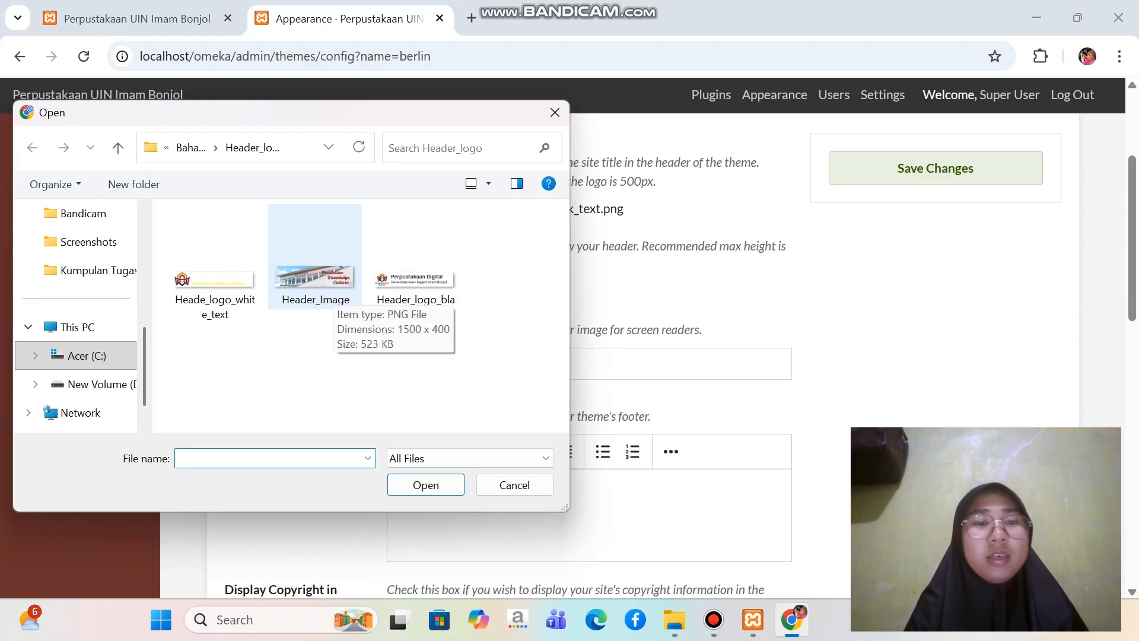
double_click(330, 294)
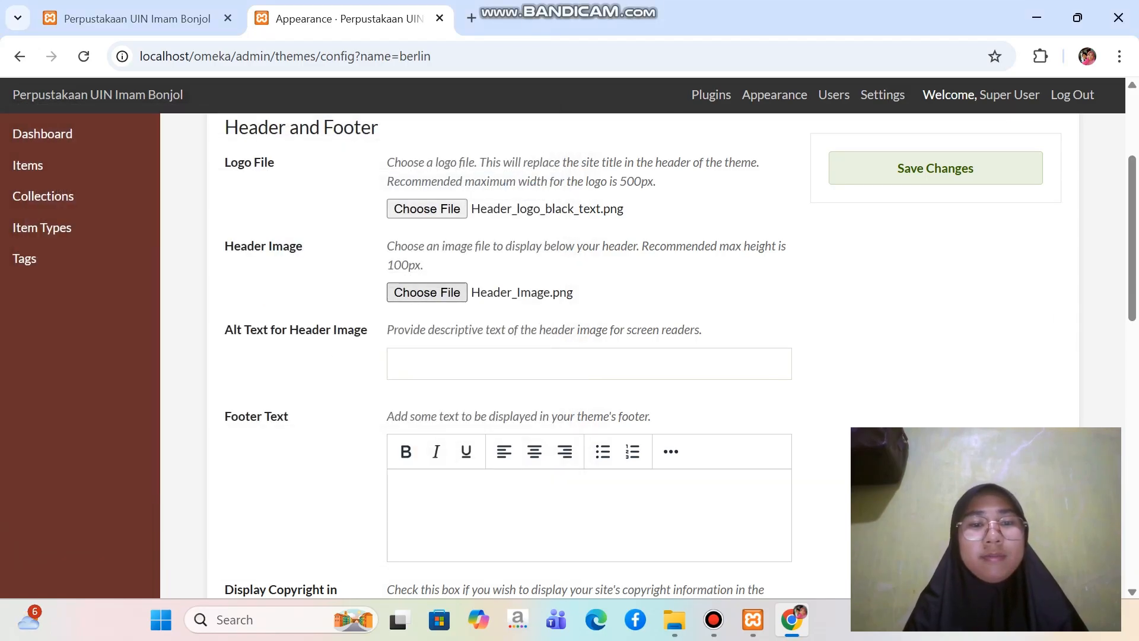
scroll(643, 356, "up", 3)
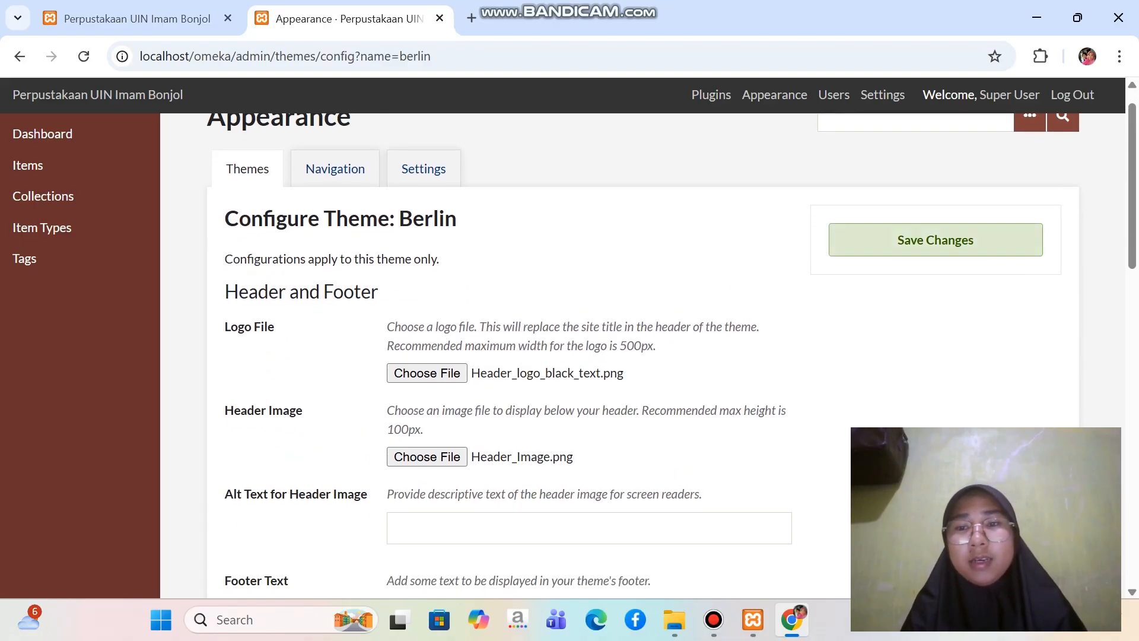
left_click(936, 240)
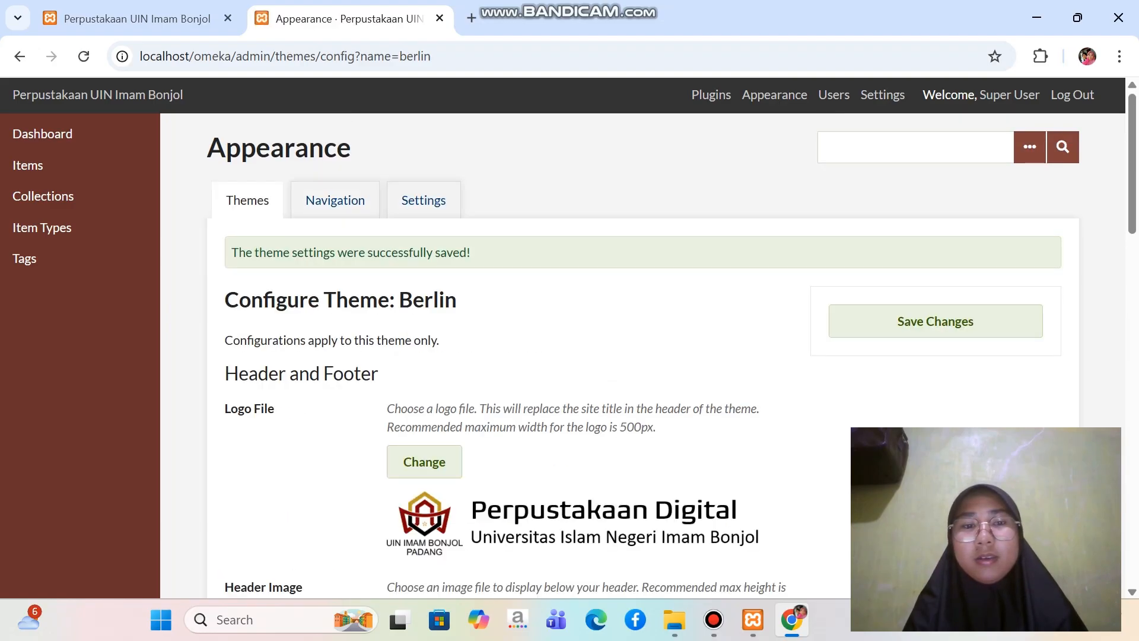
scroll(593, 356, "down", 5)
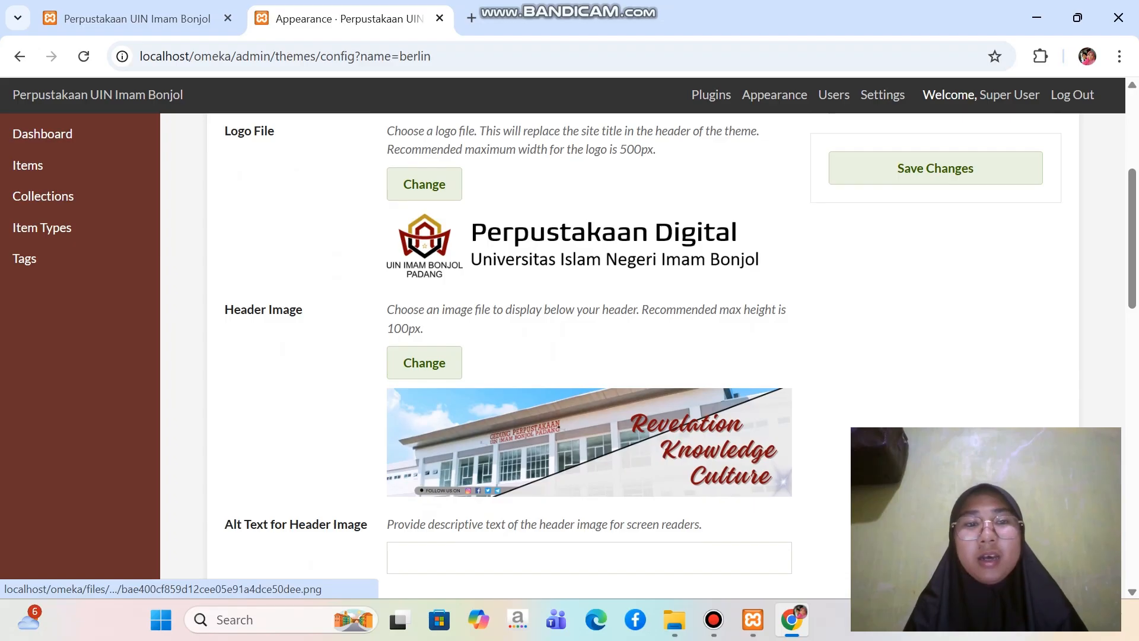
scroll(587, 442, "up", 2)
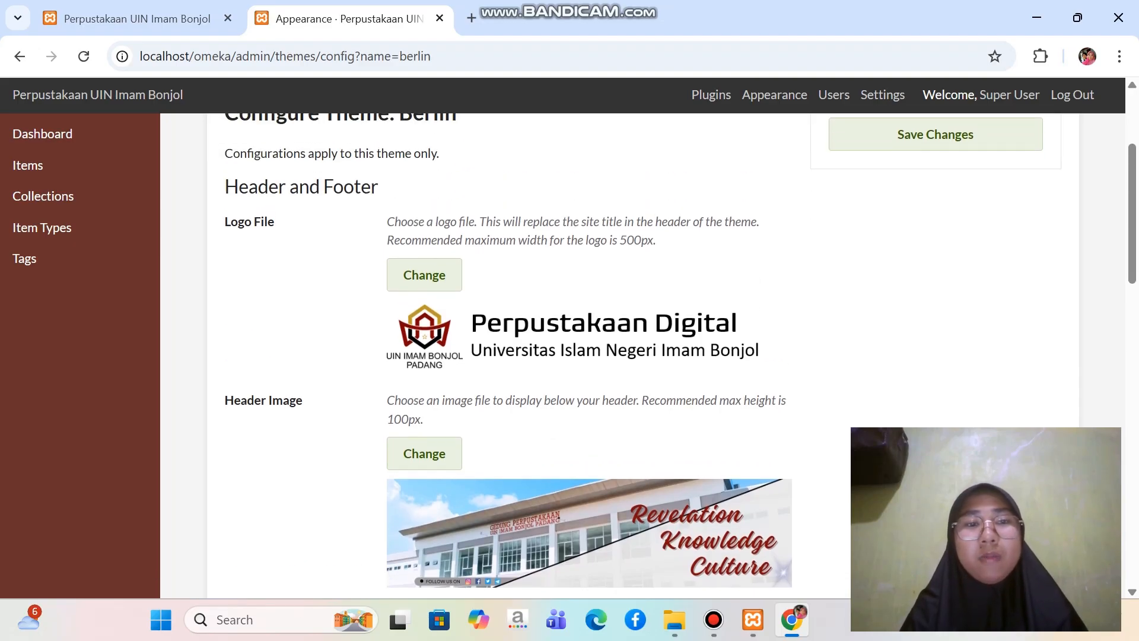
Reload the public homepage and examine the new logo and header image in the Berlin theme
left_click(137, 18)
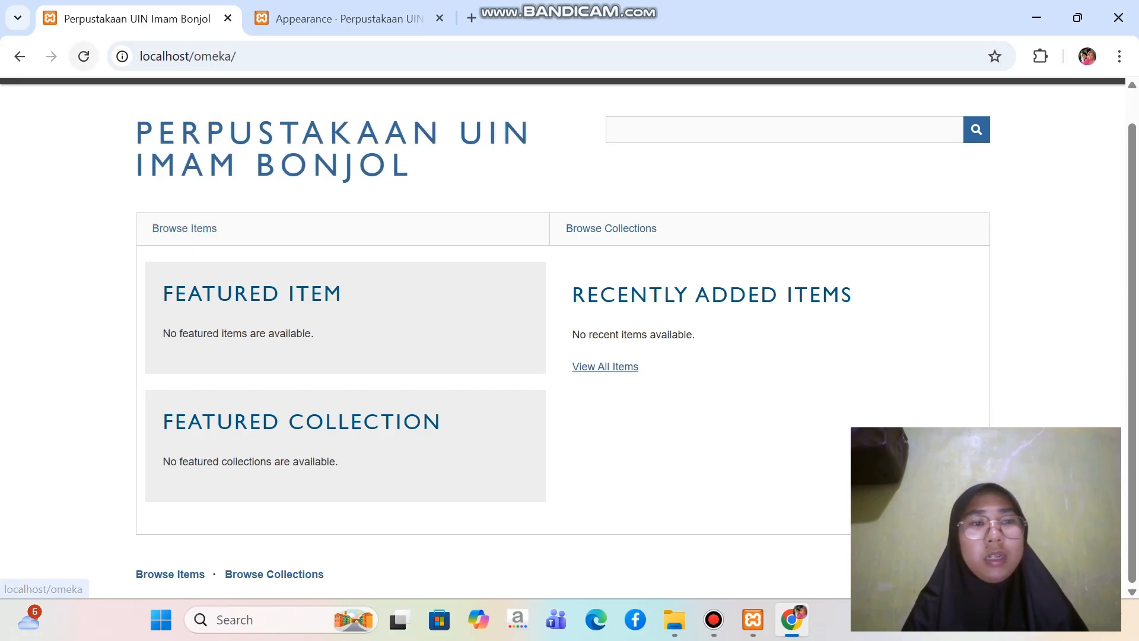
left_click(83, 56)
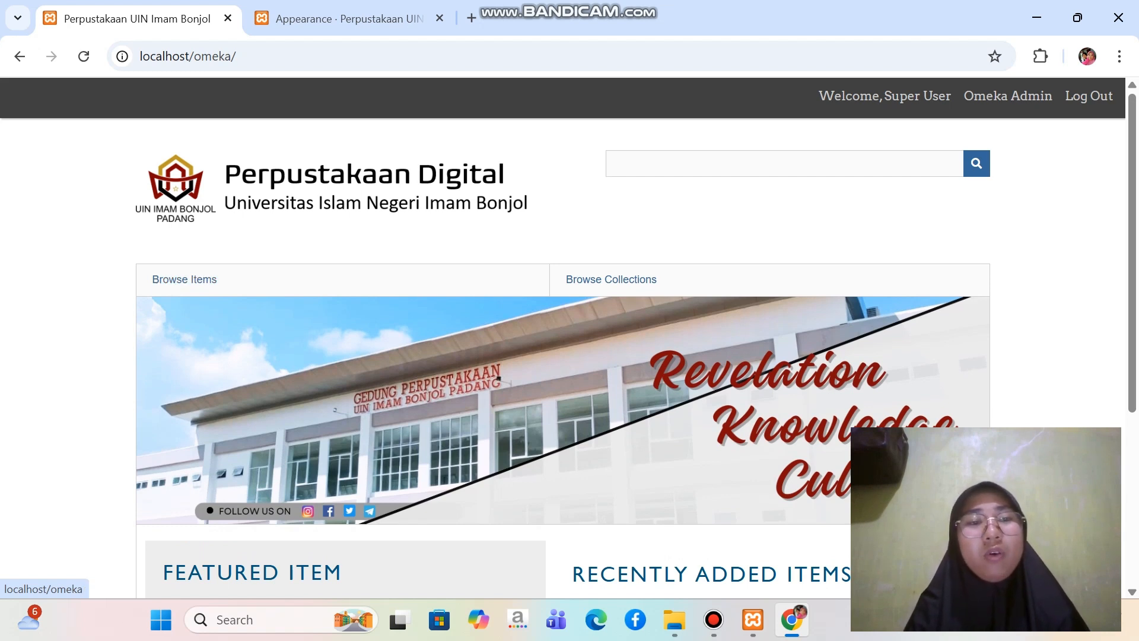
scroll(562, 332, "down", 2)
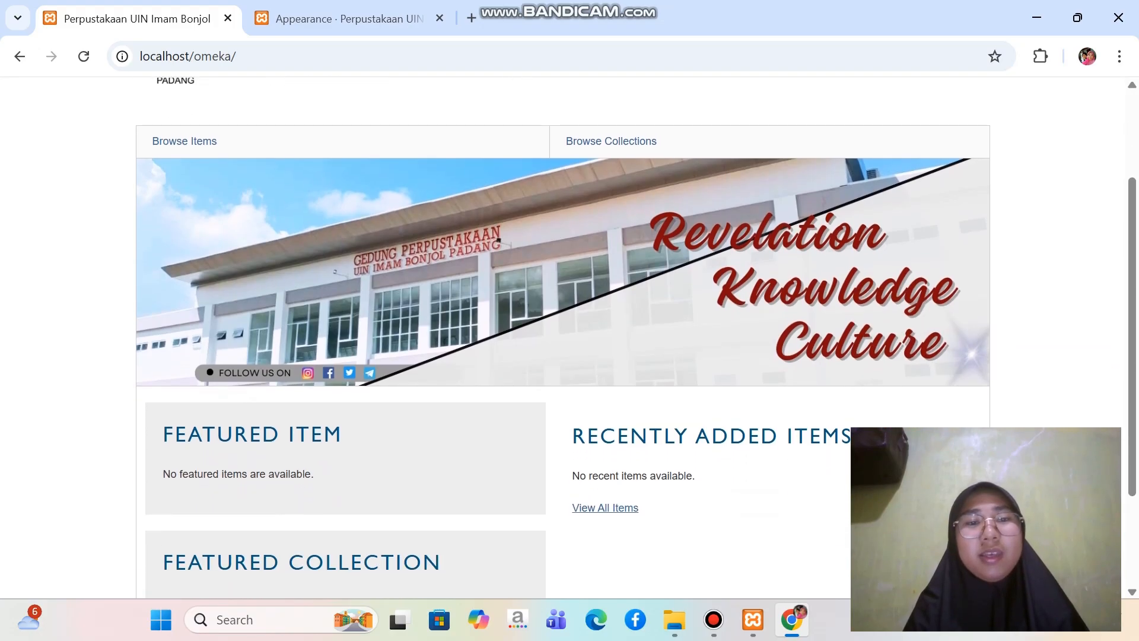
scroll(563, 333, "up", 1)
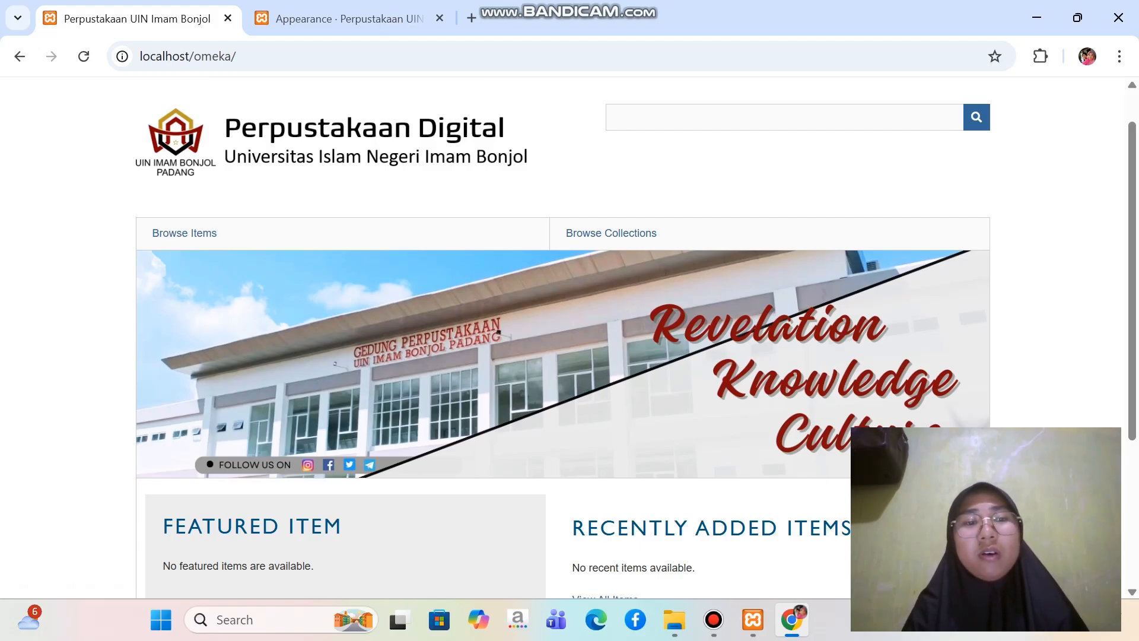
scroll(563, 337, "down", 2)
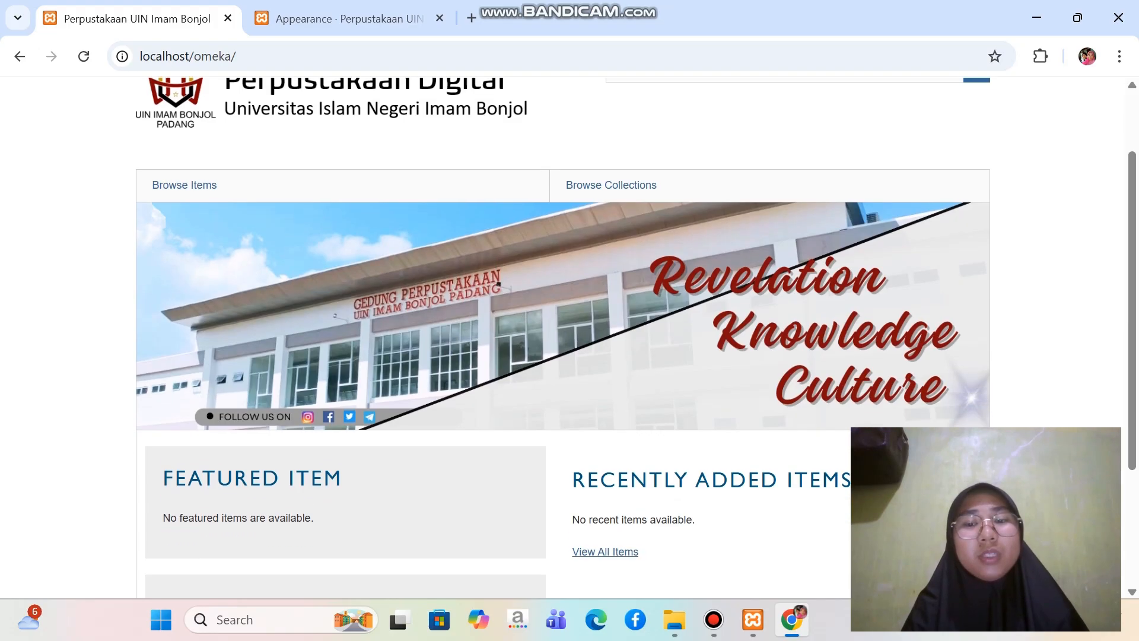
scroll(563, 337, "up", 3)
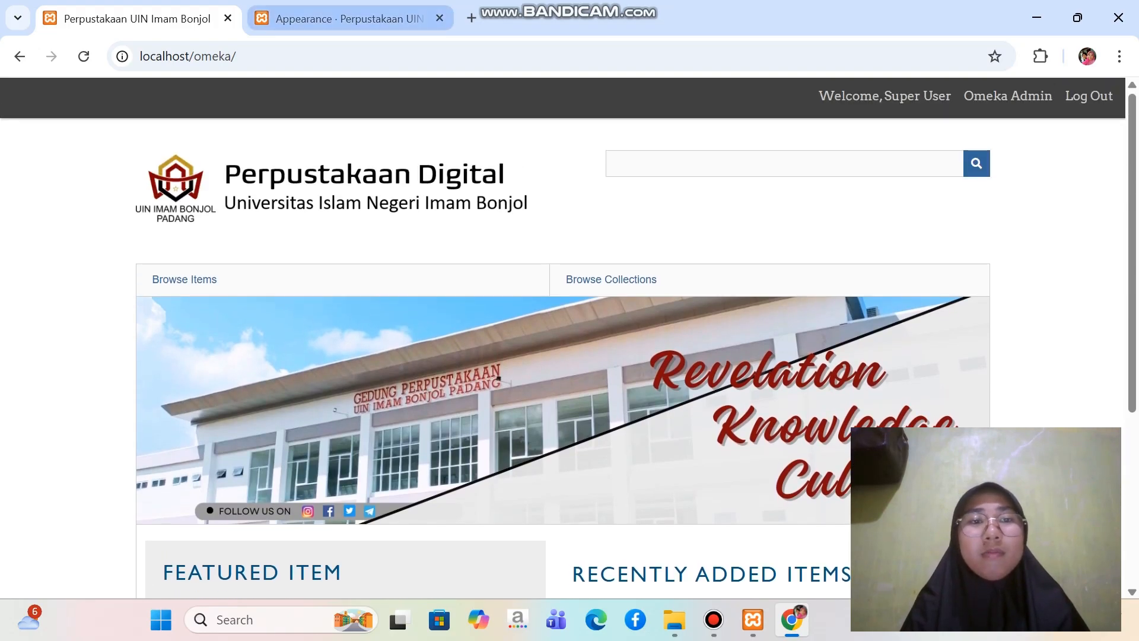
Return to the Berlin theme configuration and review its logo, header image and other header and footer options
left_click(350, 19)
scroll(653, 356, "up", 2)
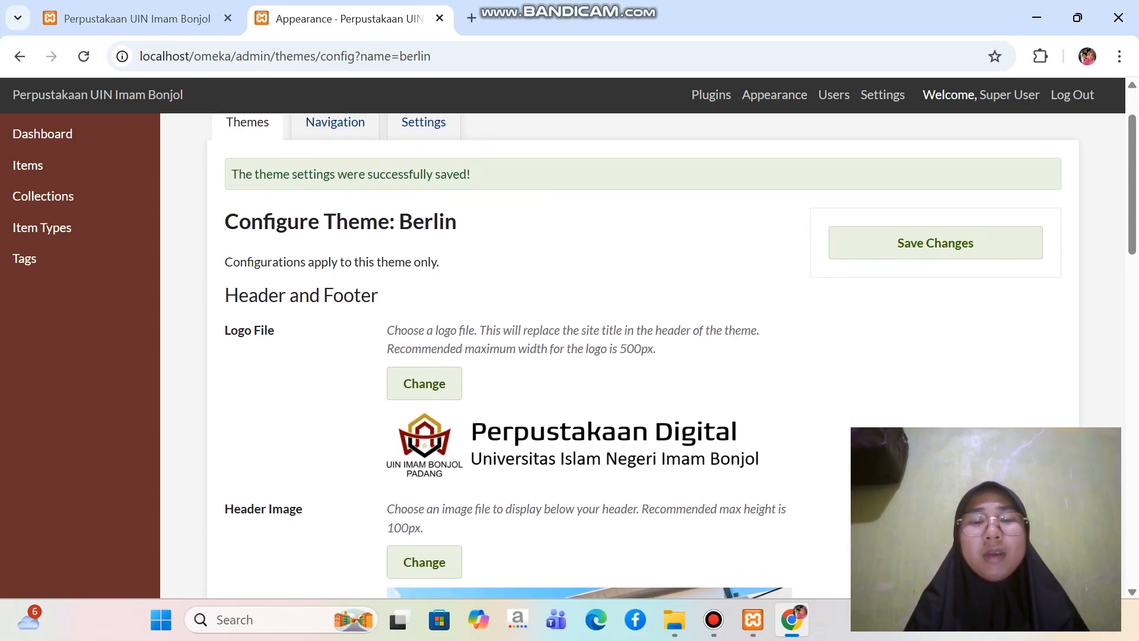
scroll(652, 356, "down", 2)
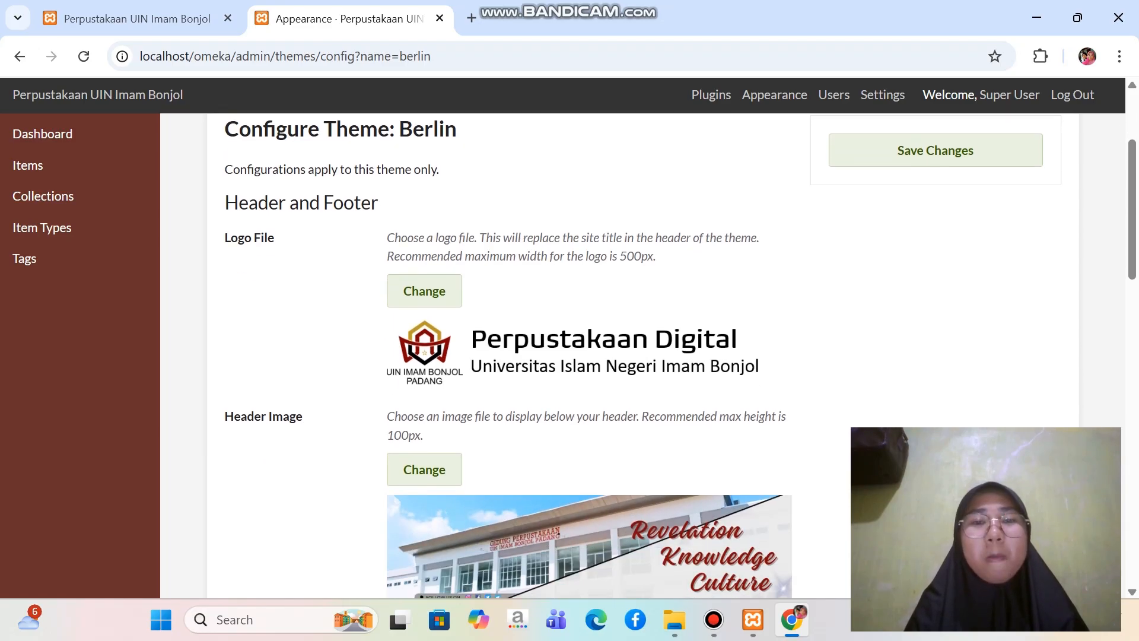
scroll(653, 356, "down", 1)
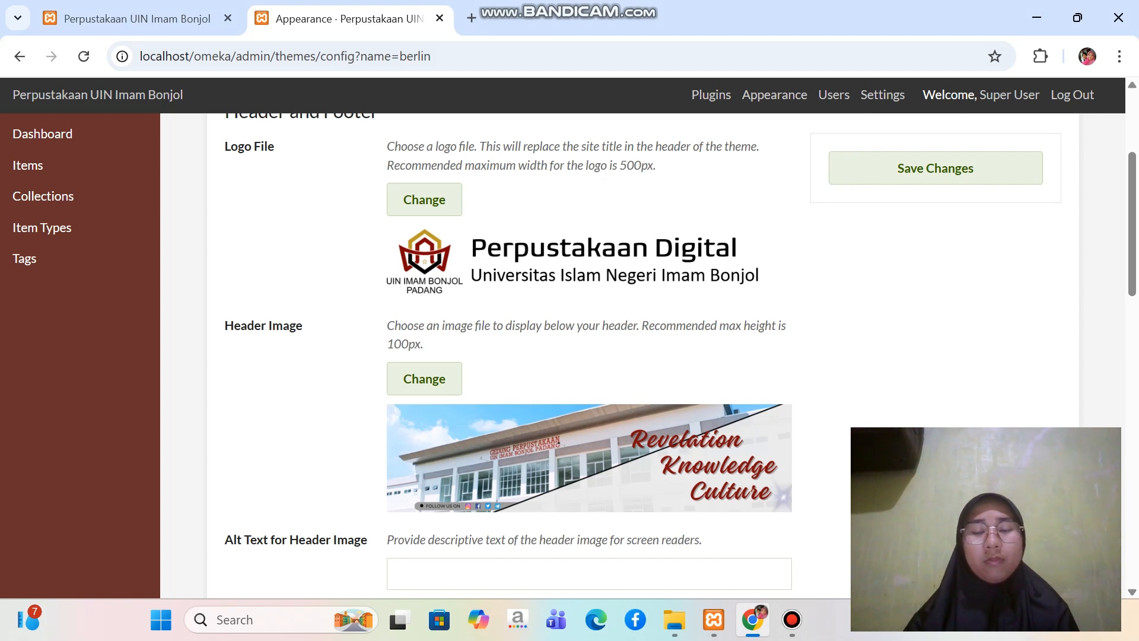
scroll(652, 356, "down", 1)
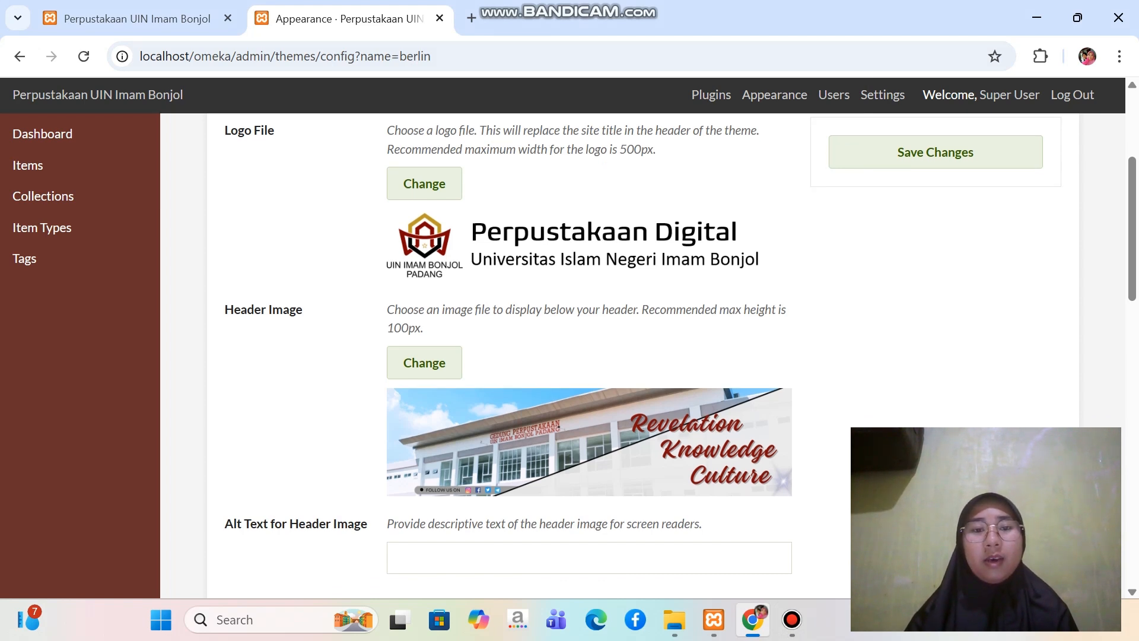
scroll(652, 356, "down", 1)
scroll(652, 356, "up", 3)
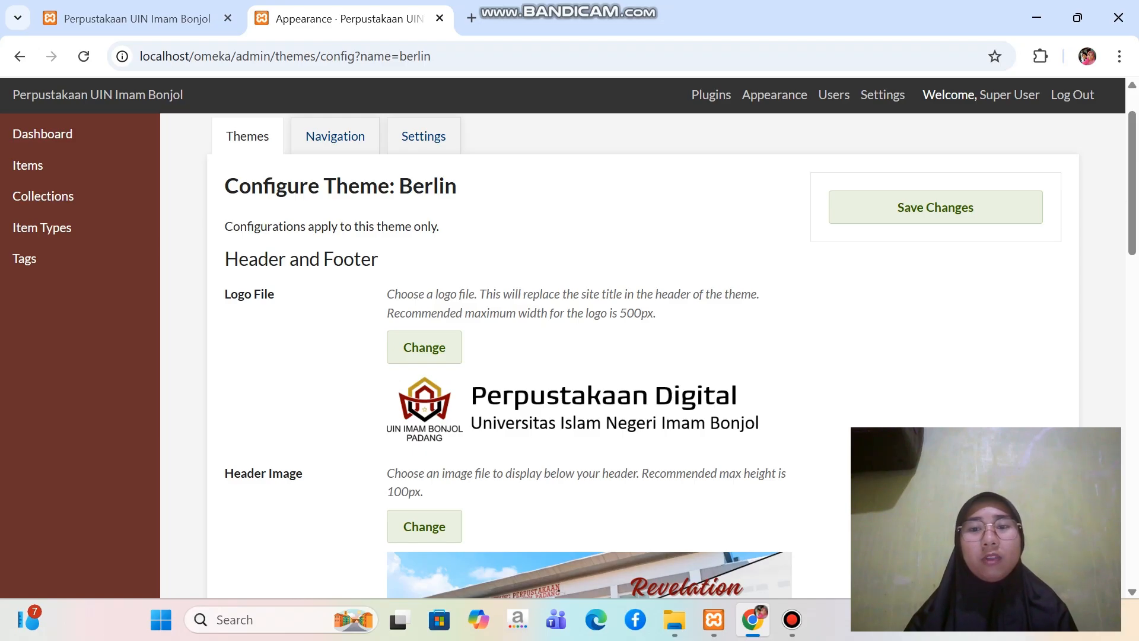
scroll(673, 354, "down", 1)
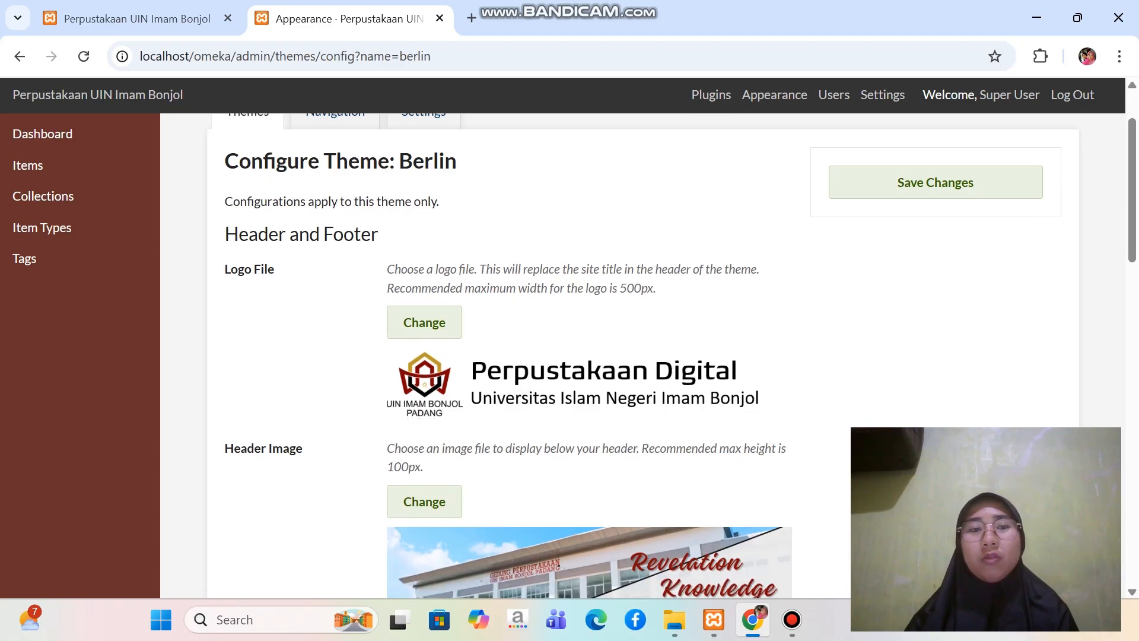
Open Omeka's plugin management page and review the plugins available for installation
left_click(711, 95)
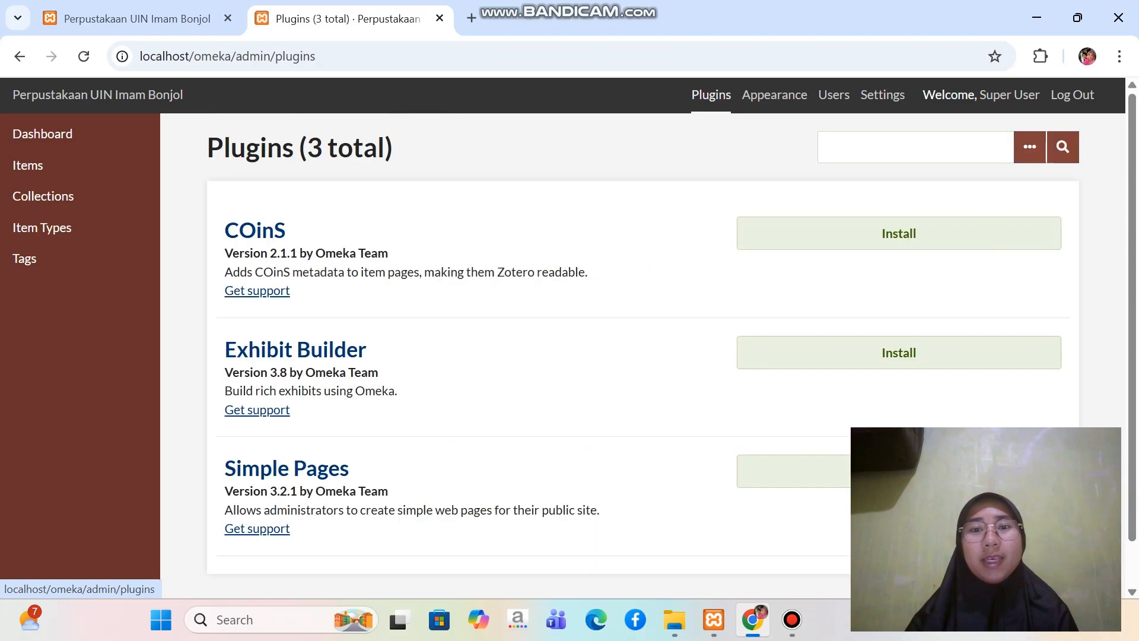
scroll(711, 95, "down", 1)
scroll(568, 362, "down", 2)
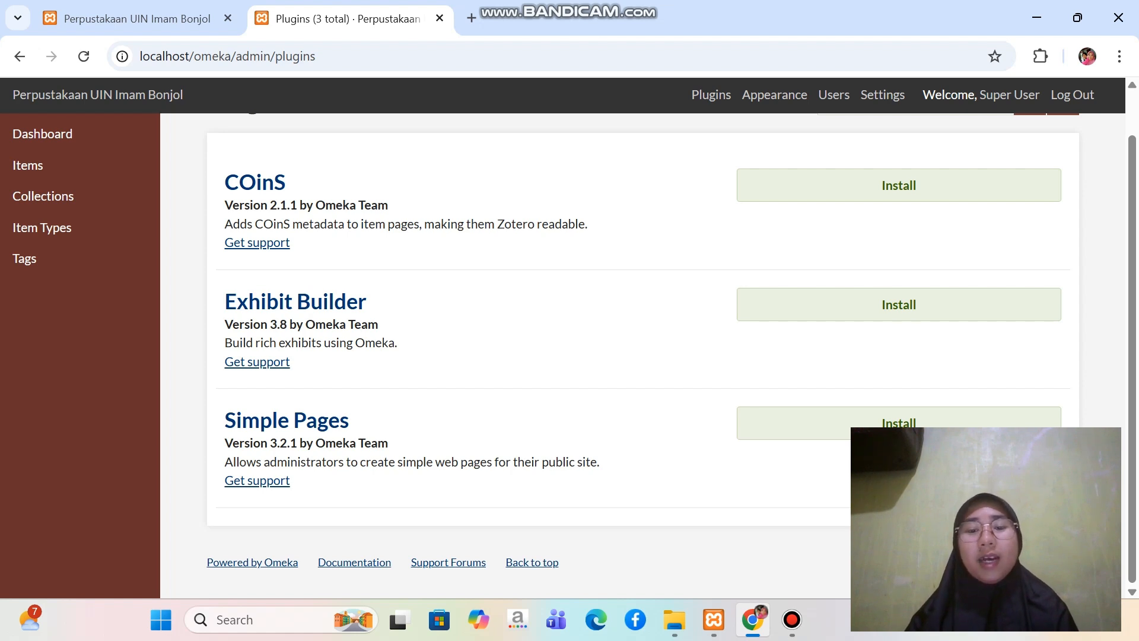
In File Explorer, copy all four plugin archives from Omeka Uas > Bahan Latihan Penggunaan Omeka Classic > Plugin Omeka on drive C
mouse_move(675, 619)
left_click(675, 522)
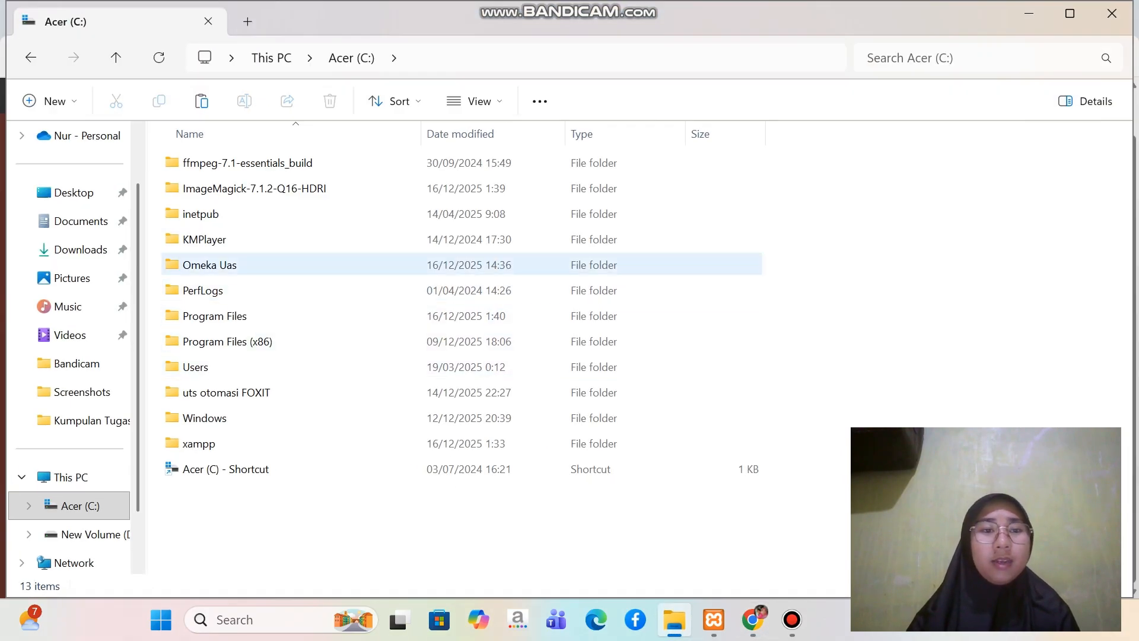
double_click(210, 264)
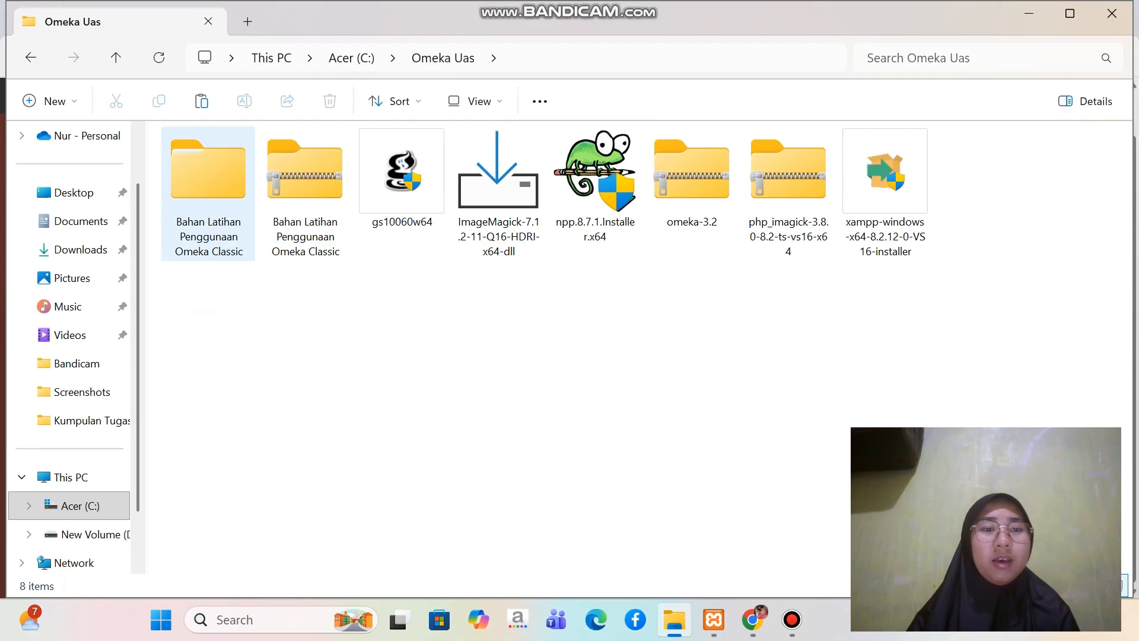
double_click(211, 193)
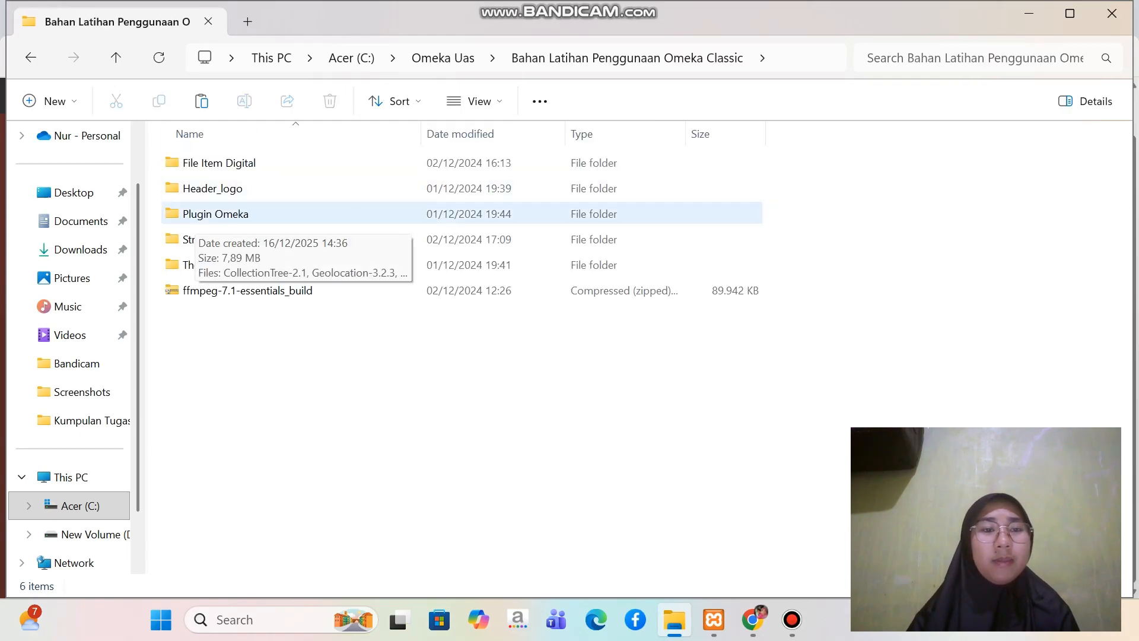
double_click(205, 215)
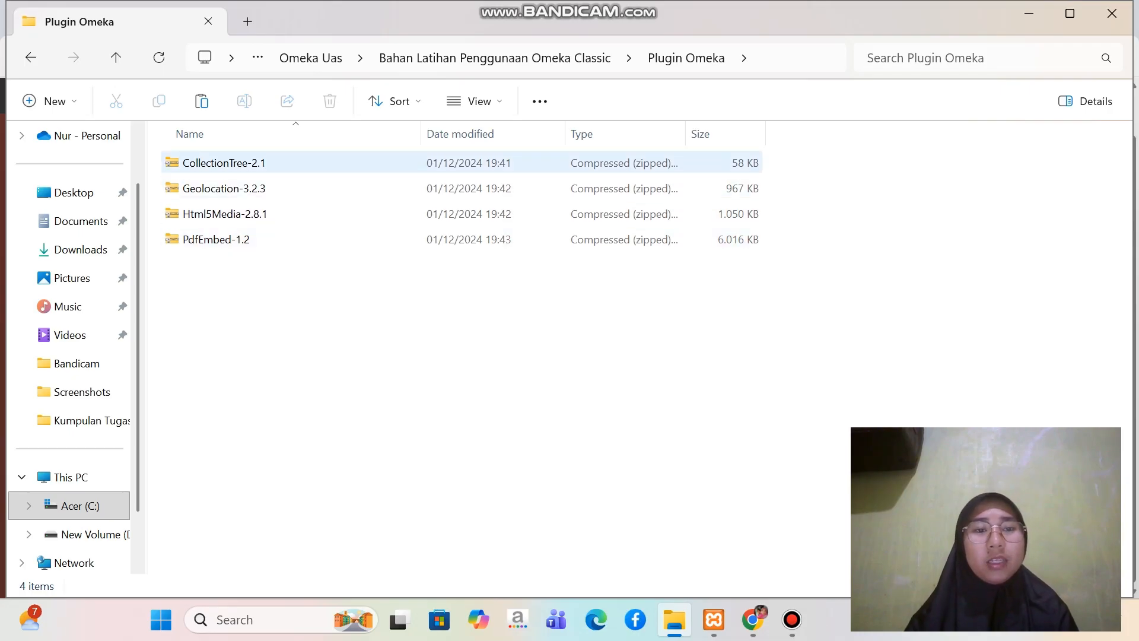
left_click(273, 165)
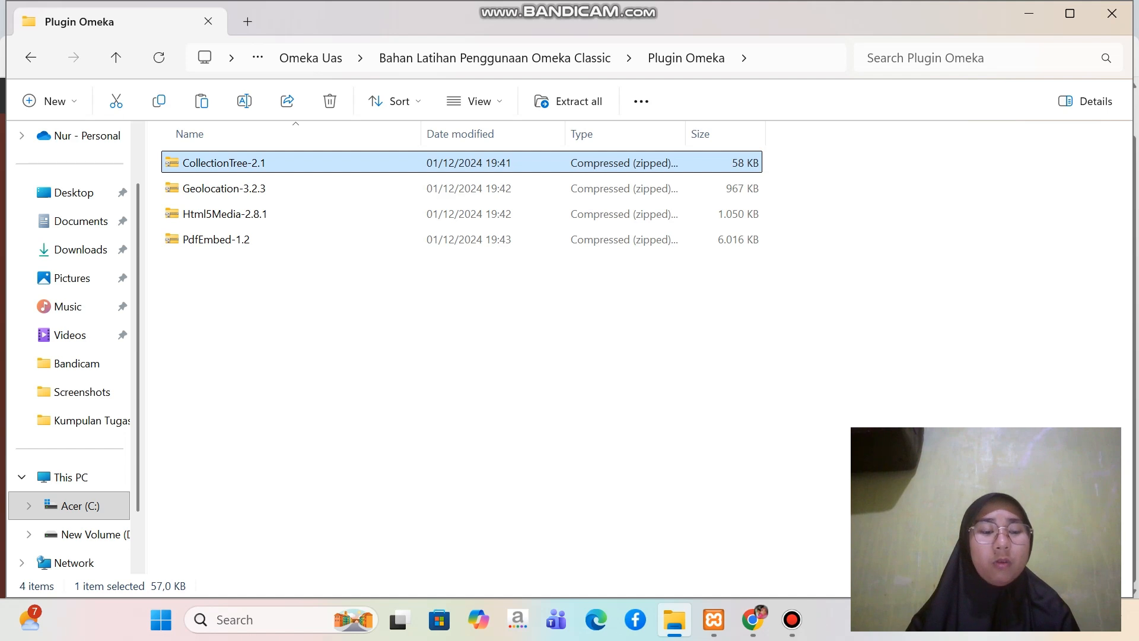
key("ctrl+a")
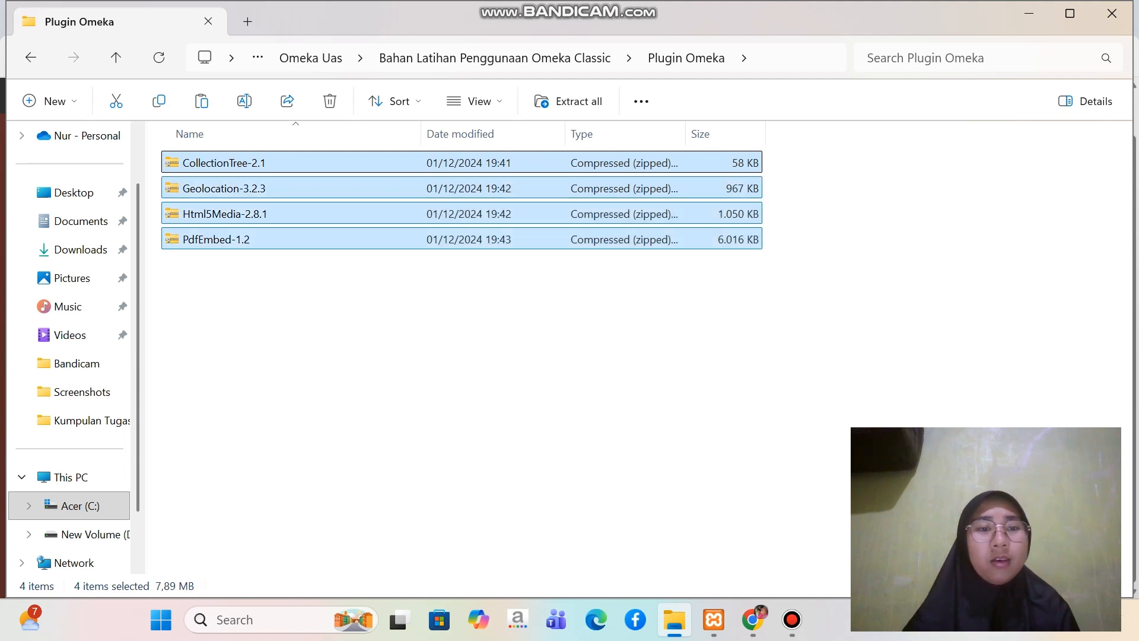
left_click(159, 101)
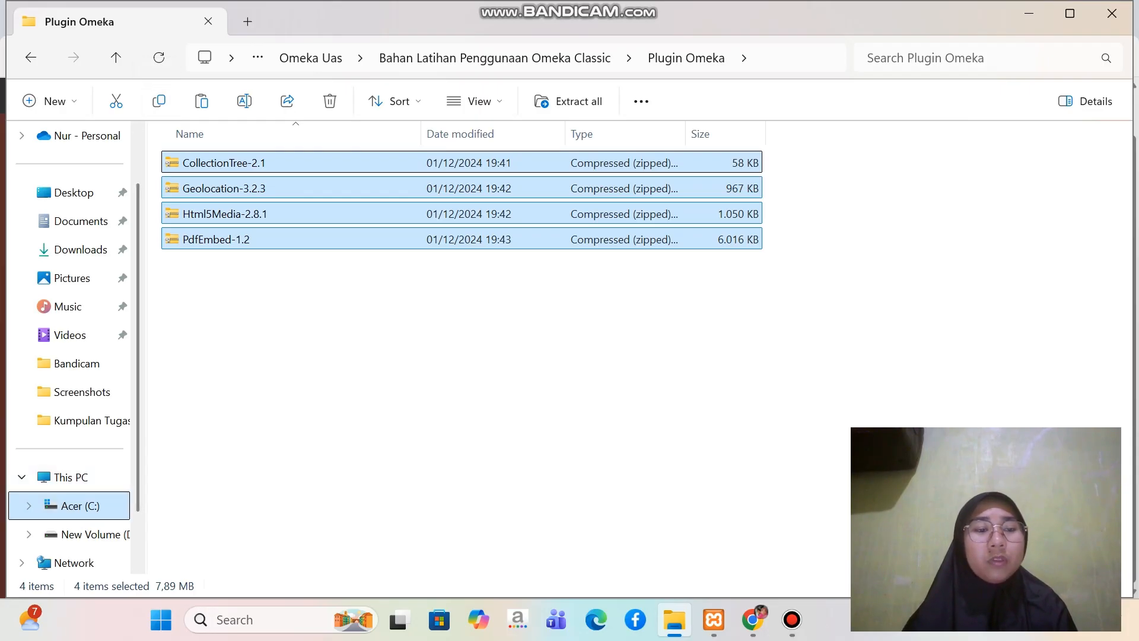
Paste the copied plugin archives into the xampp > htdocs > omeka > plugins folder on drive C
left_click(72, 506)
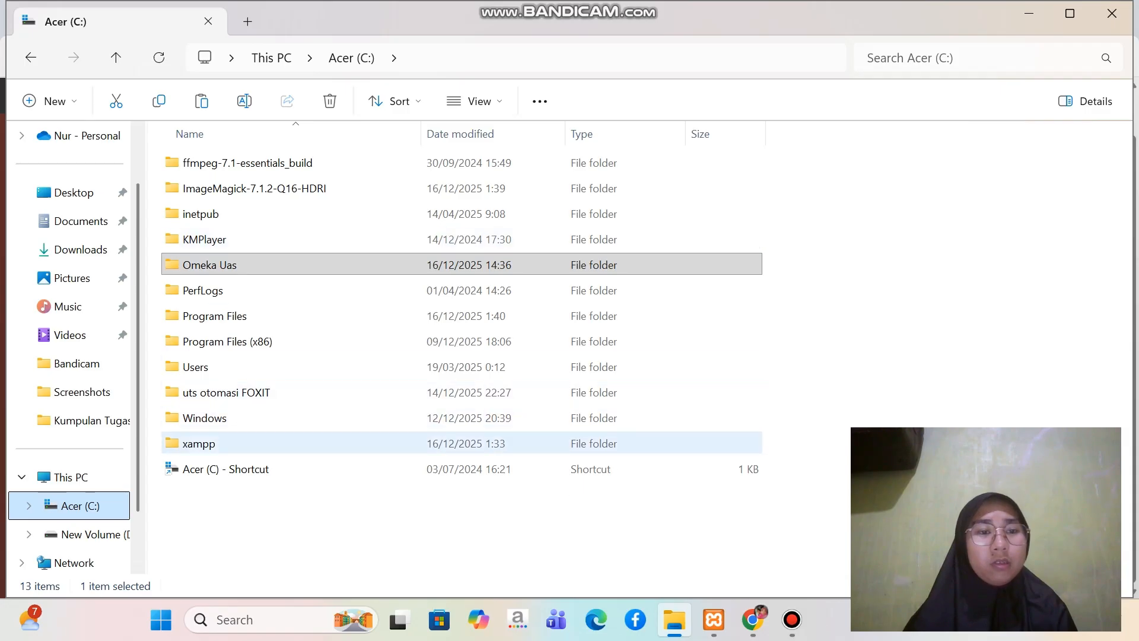
double_click(199, 443)
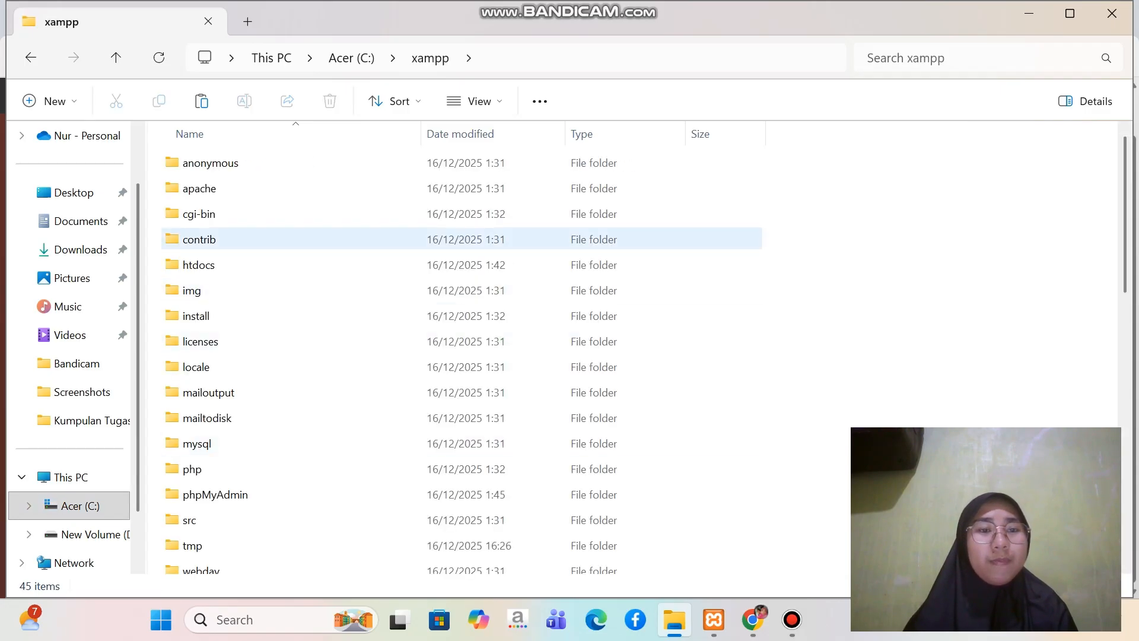
double_click(302, 264)
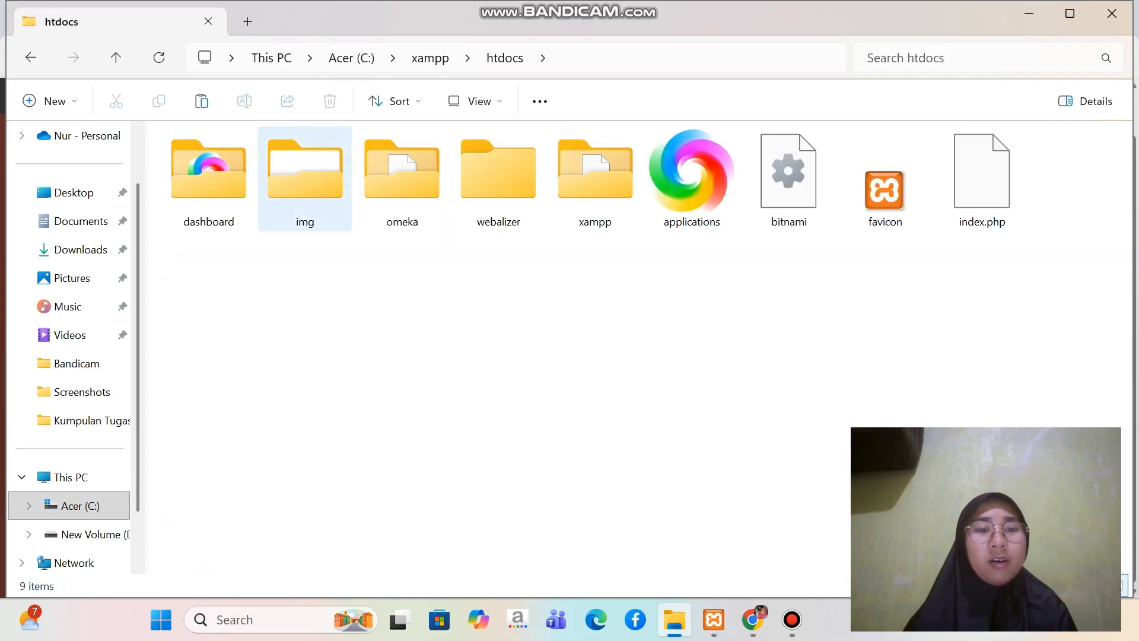
double_click(402, 178)
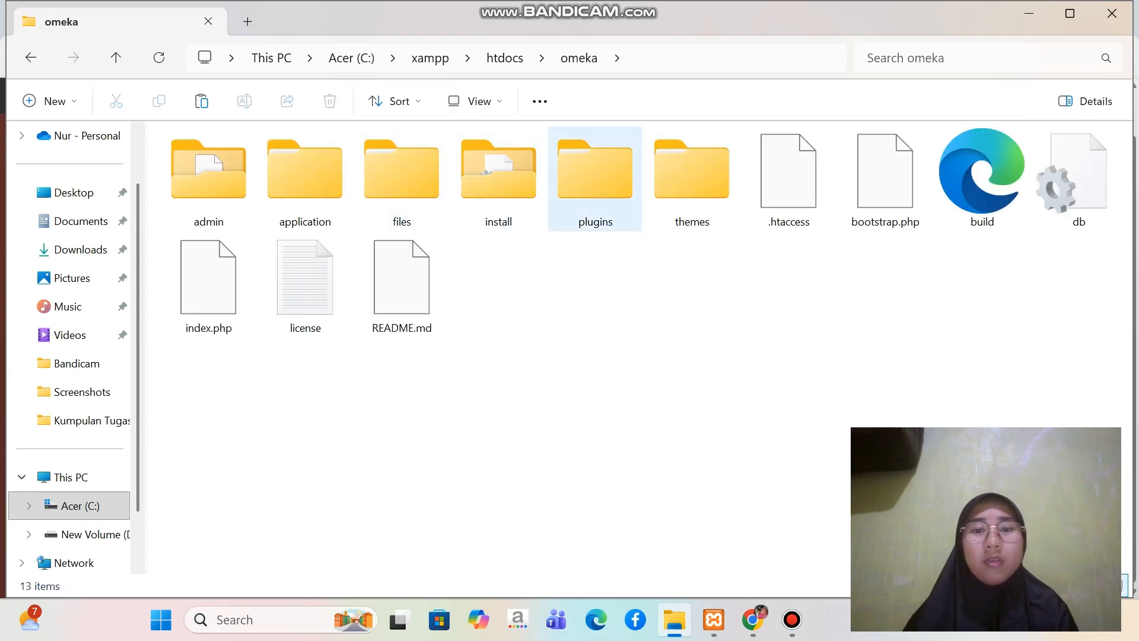
double_click(595, 178)
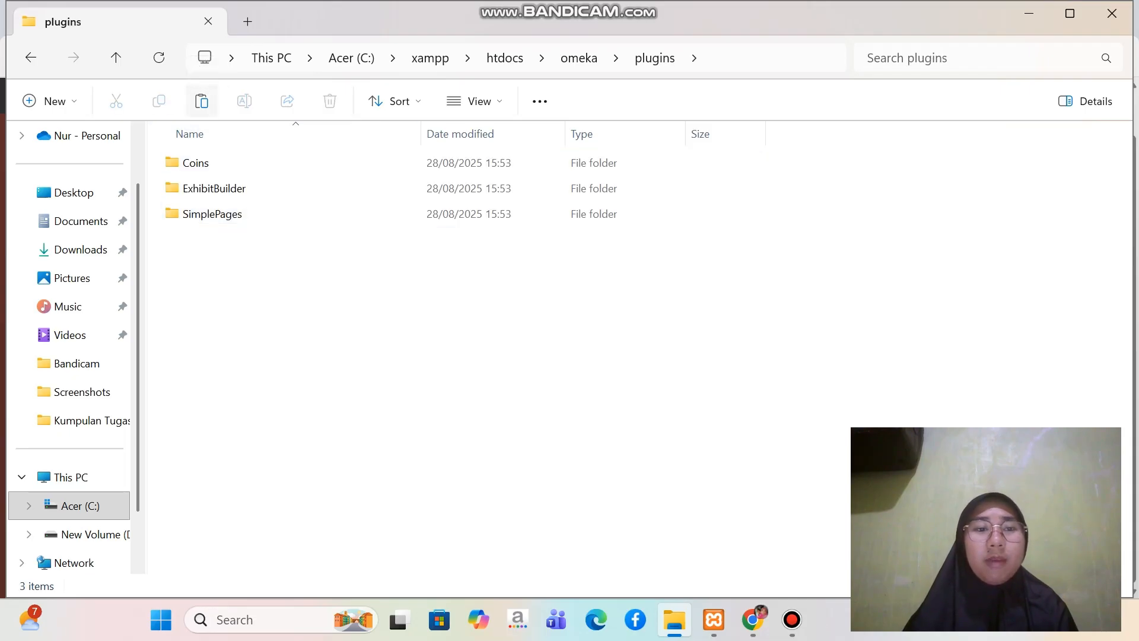
left_click(201, 101)
left_click(534, 380)
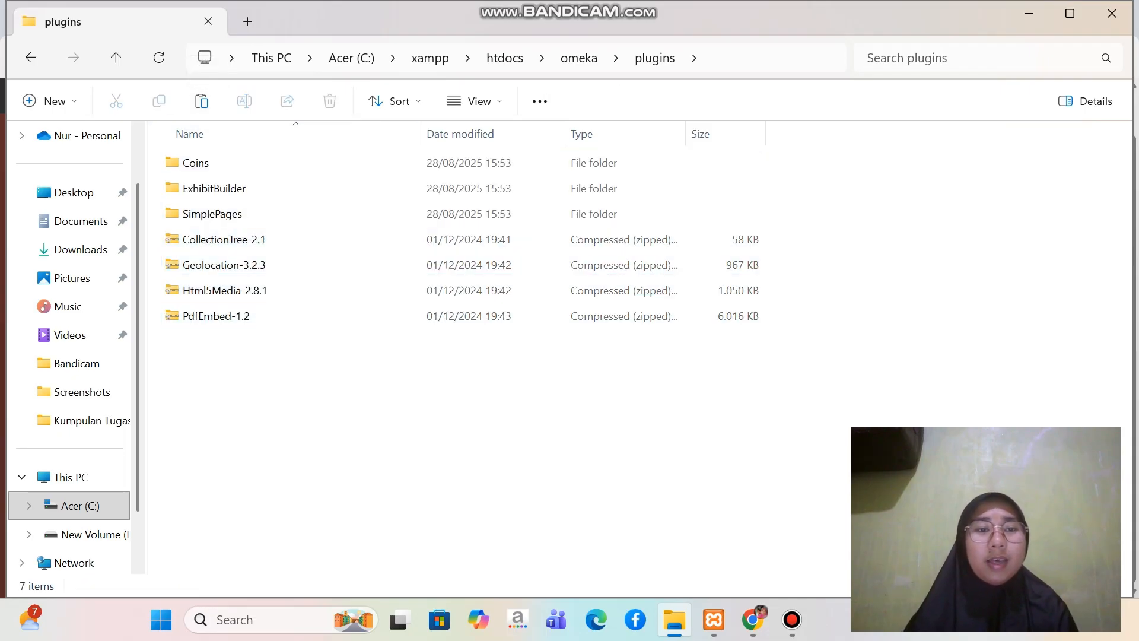
Extract the CollectionTree-2.1, Geolocation-3.2.3, Html5Media-2.8.1 and PdfEmbed-1.2 archives directly into the plugins folder with WinRAR, and delete the four archives
left_click(265, 240)
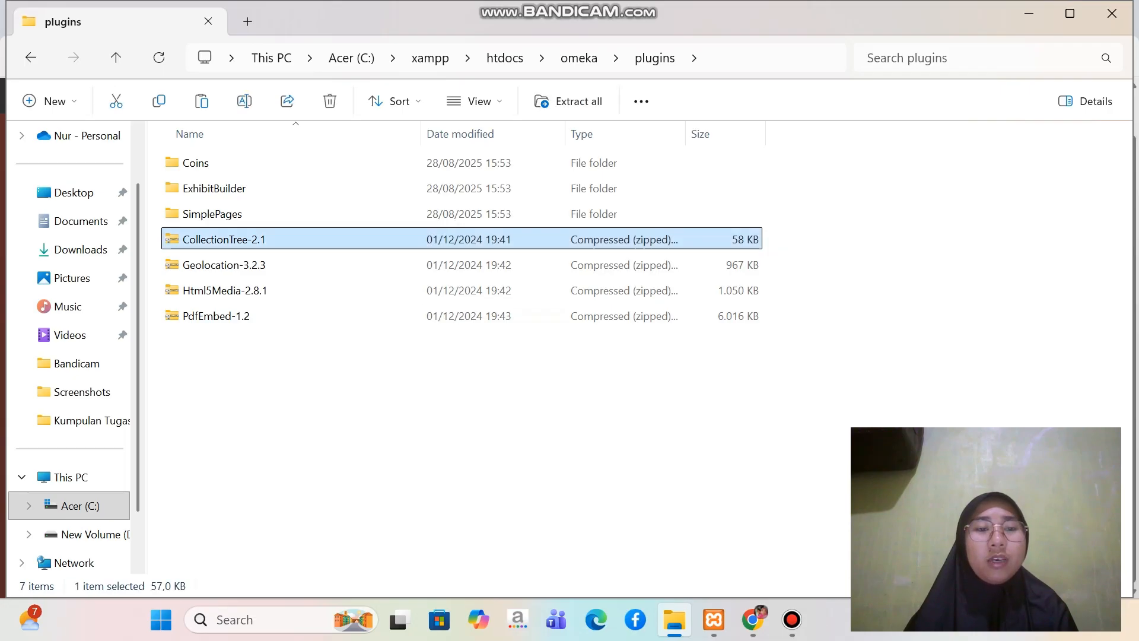
left_click(264, 266, "ctrl")
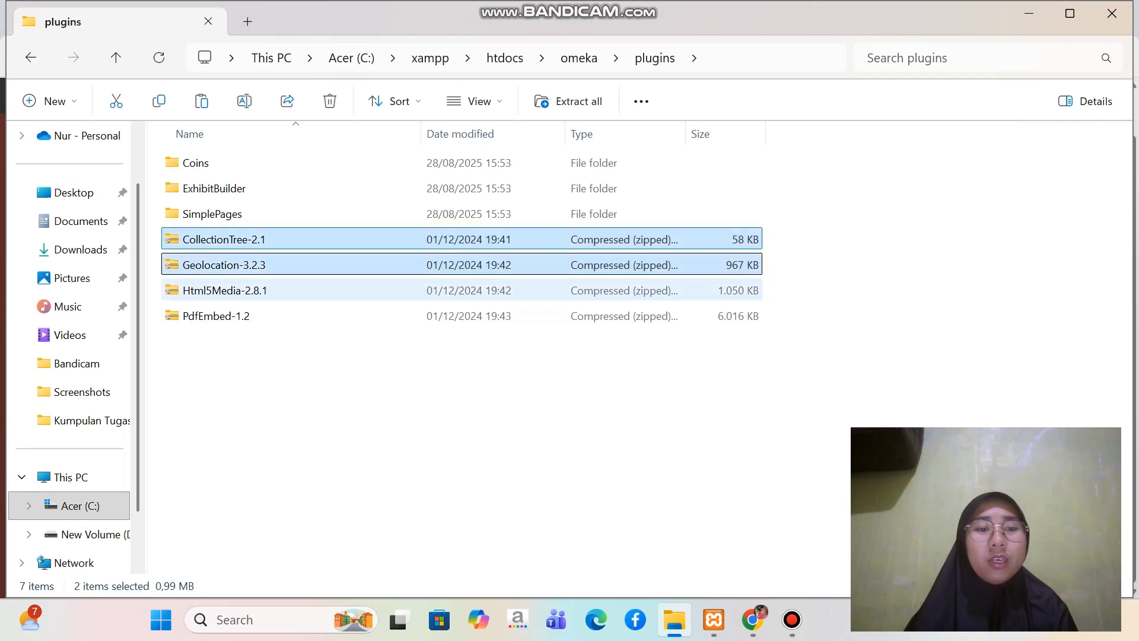
left_click(264, 291, "ctrl")
left_click(264, 316, "ctrl")
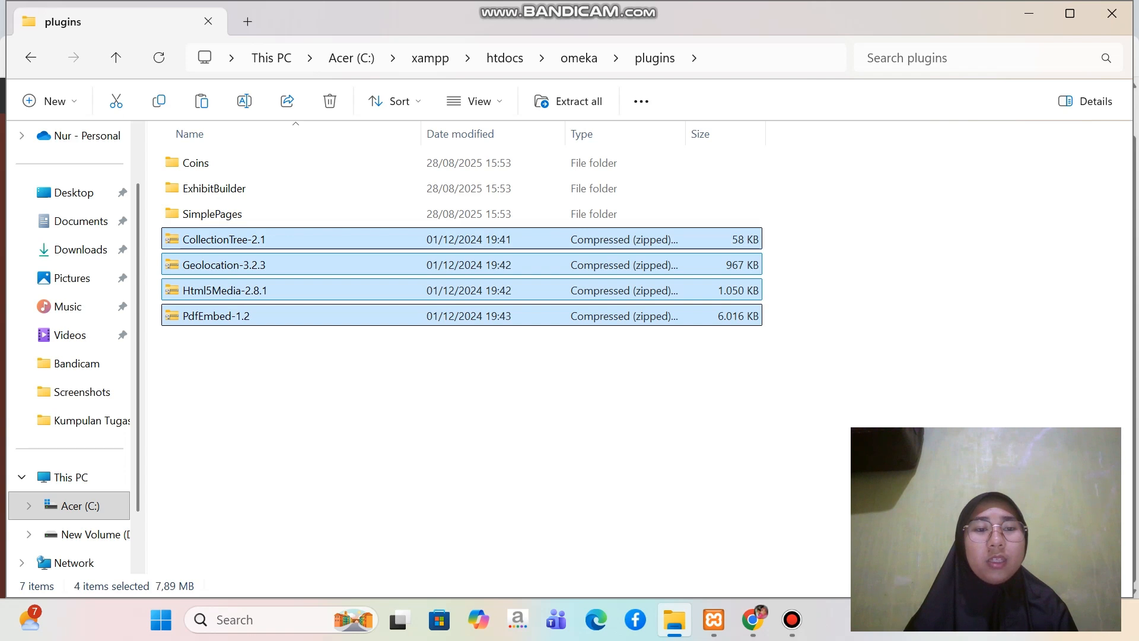
right_click(237, 240)
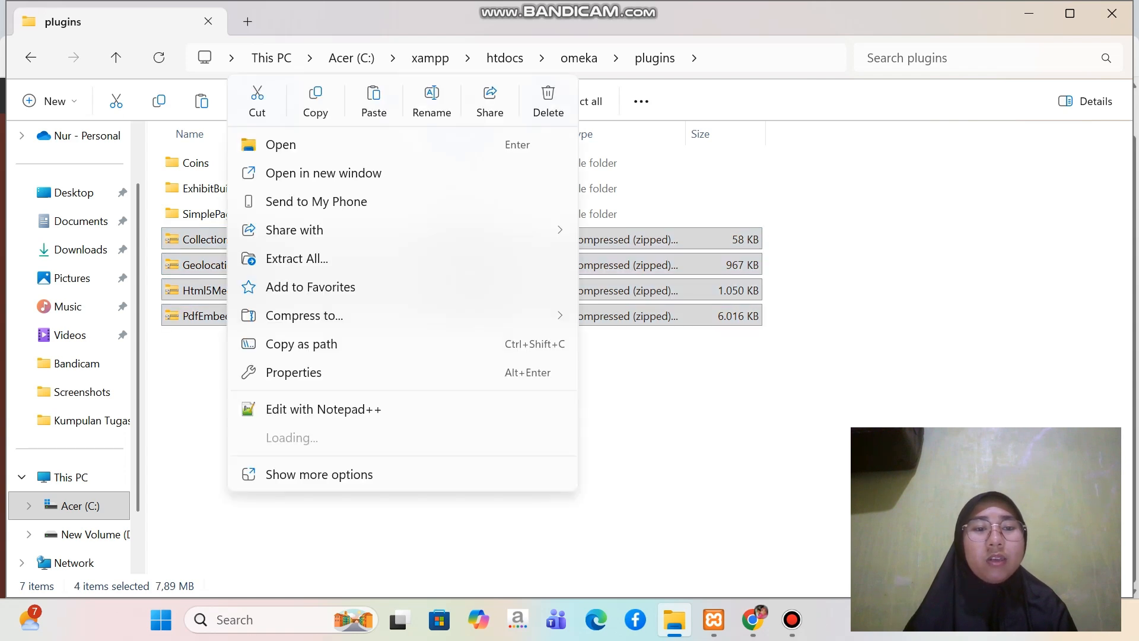
mouse_move(289, 438)
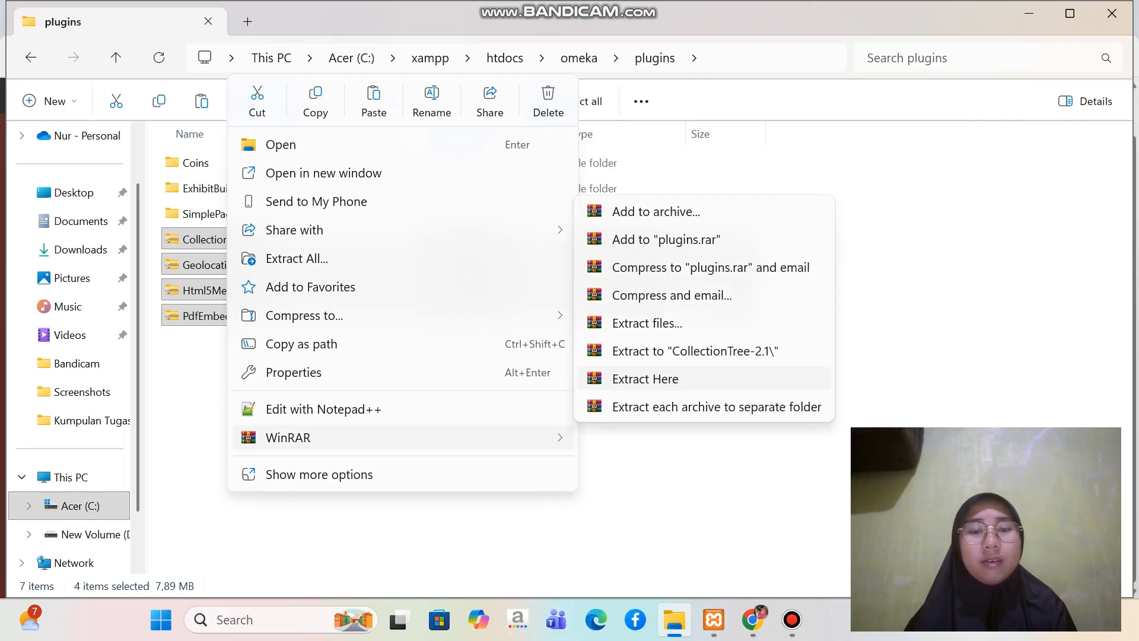
left_click(646, 378)
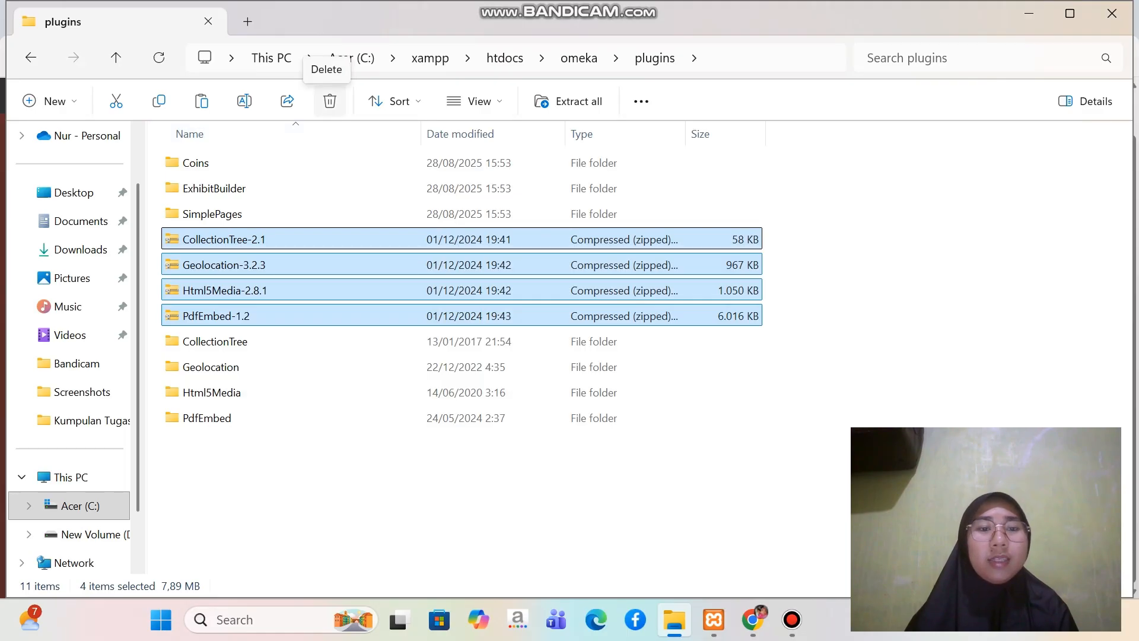
left_click(330, 101)
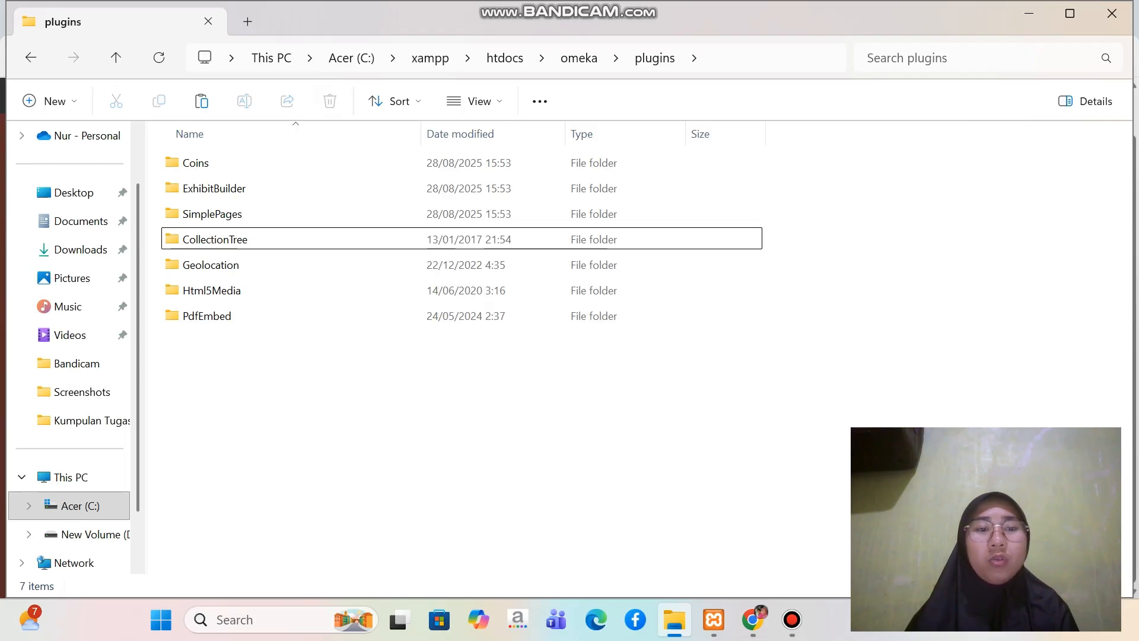
Switch back to Chrome and reload the Omeka admin plugins page to pick up the extracted plugins
mouse_move(753, 619)
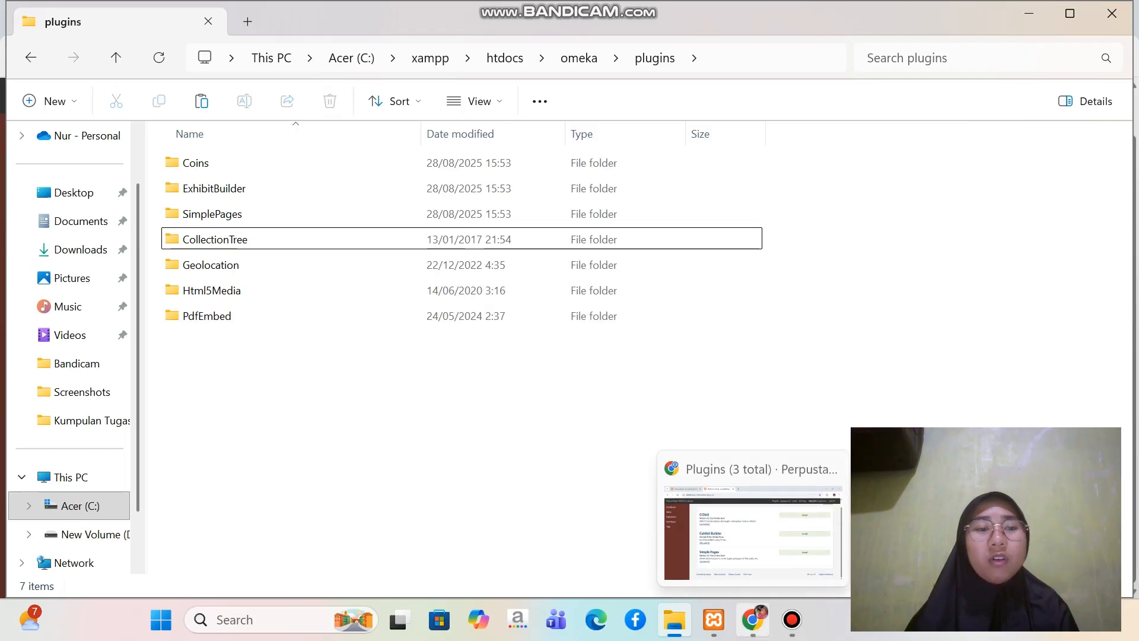
left_click(752, 620)
scroll(643, 344, "up", 1)
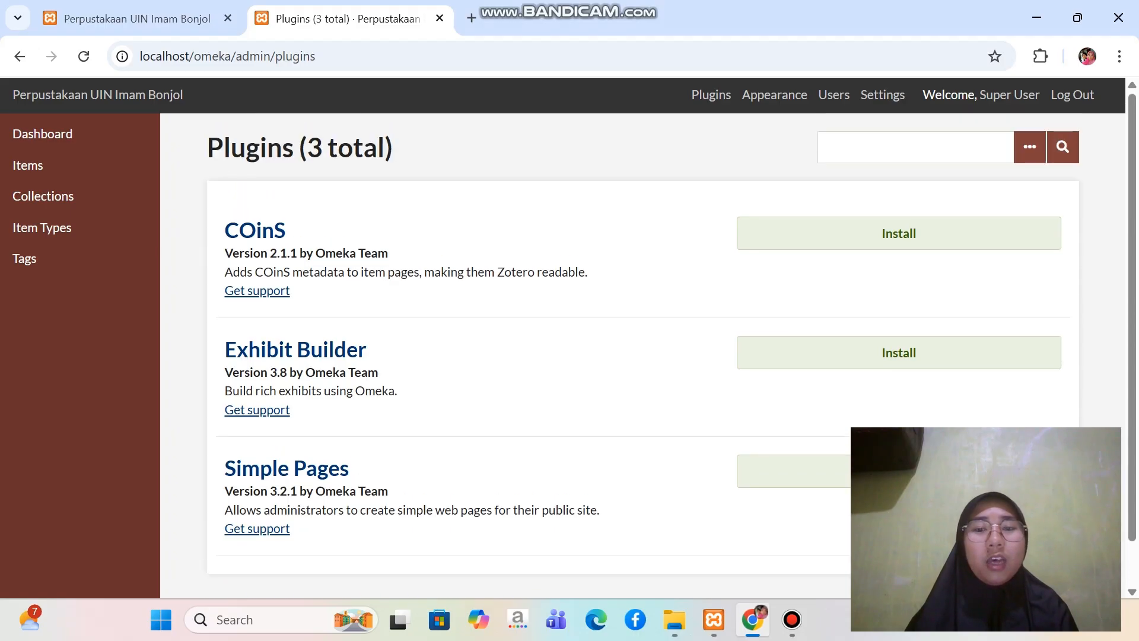
left_click(84, 56)
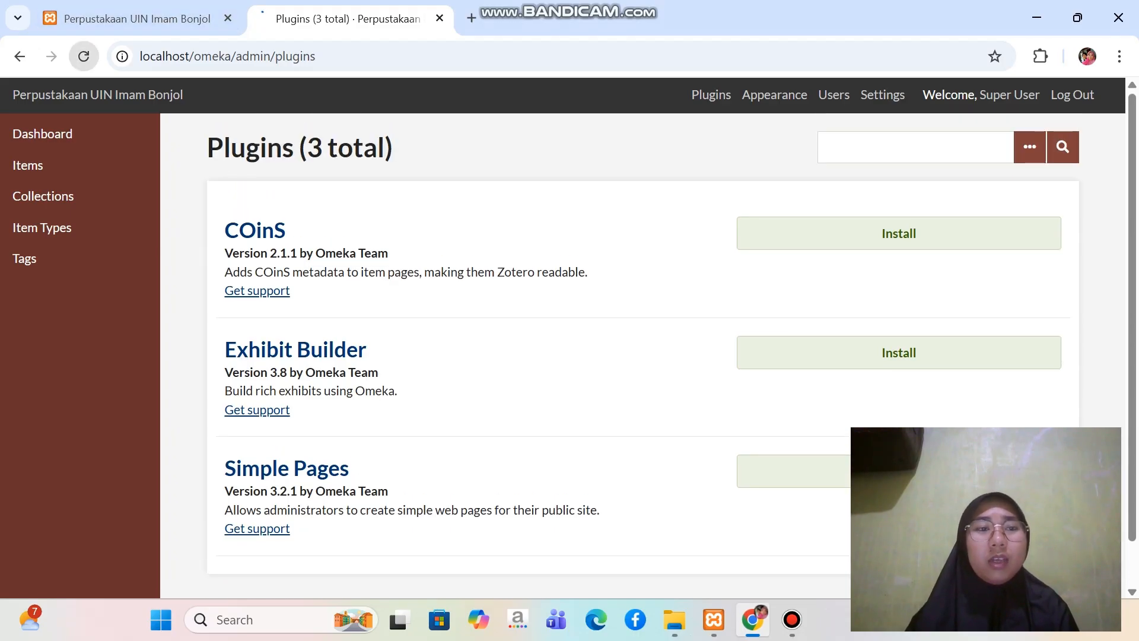
Examine the full plugin list, checking the entries for Collection Tree, Geolocation, HTML5 Media and PDF Embed
scroll(643, 344, "down", 3)
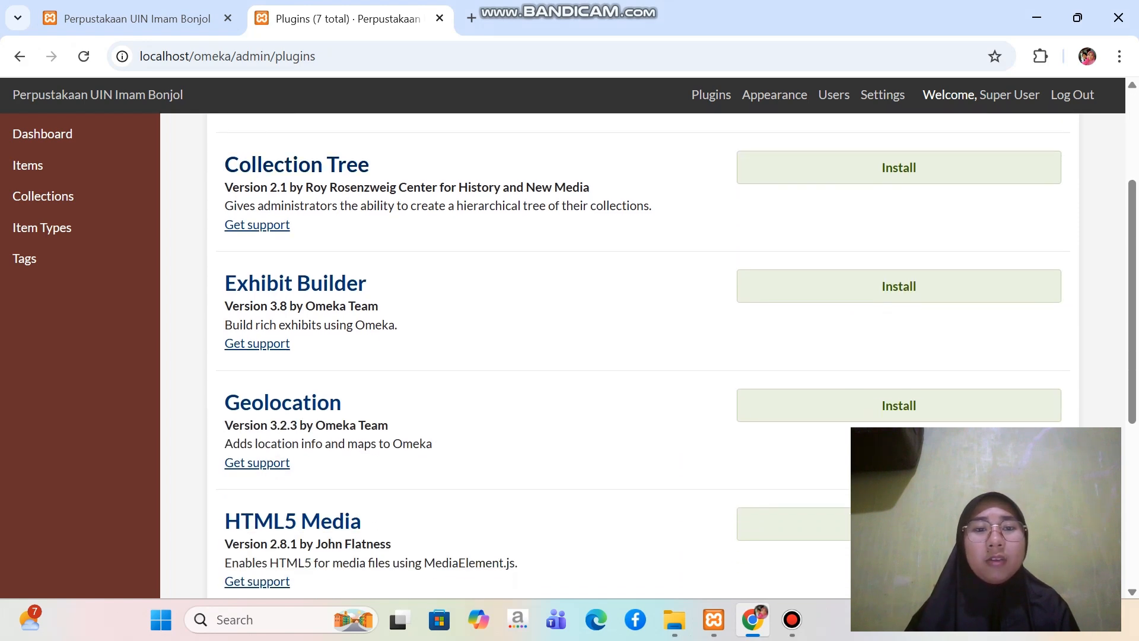
scroll(642, 356, "down", 1)
scroll(642, 356, "up", 1)
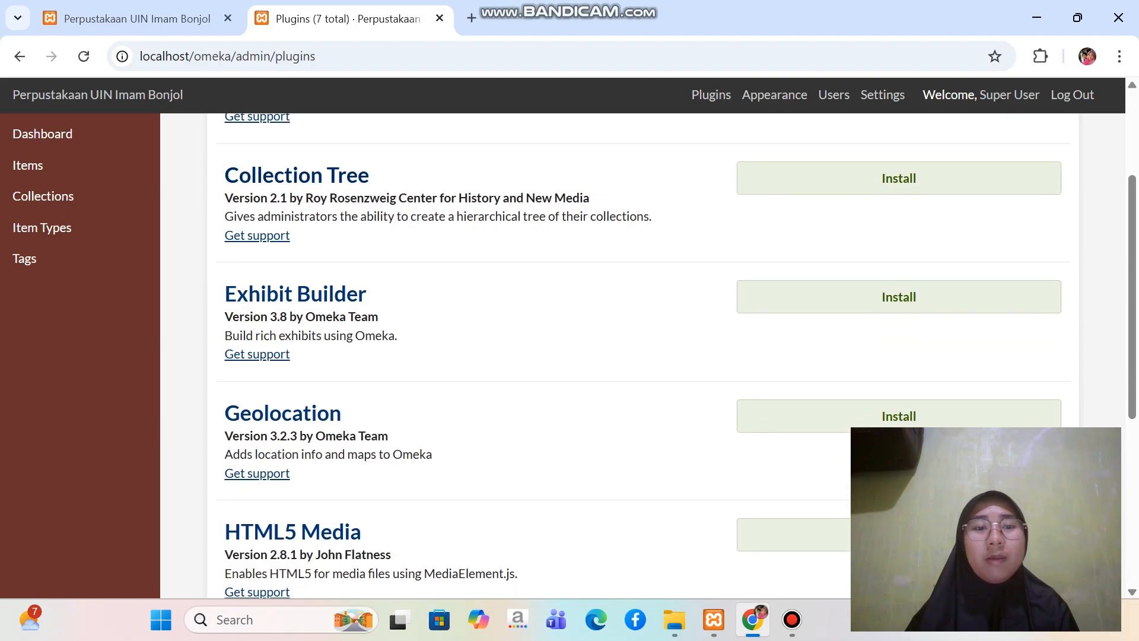
scroll(285, 176, "down", 1)
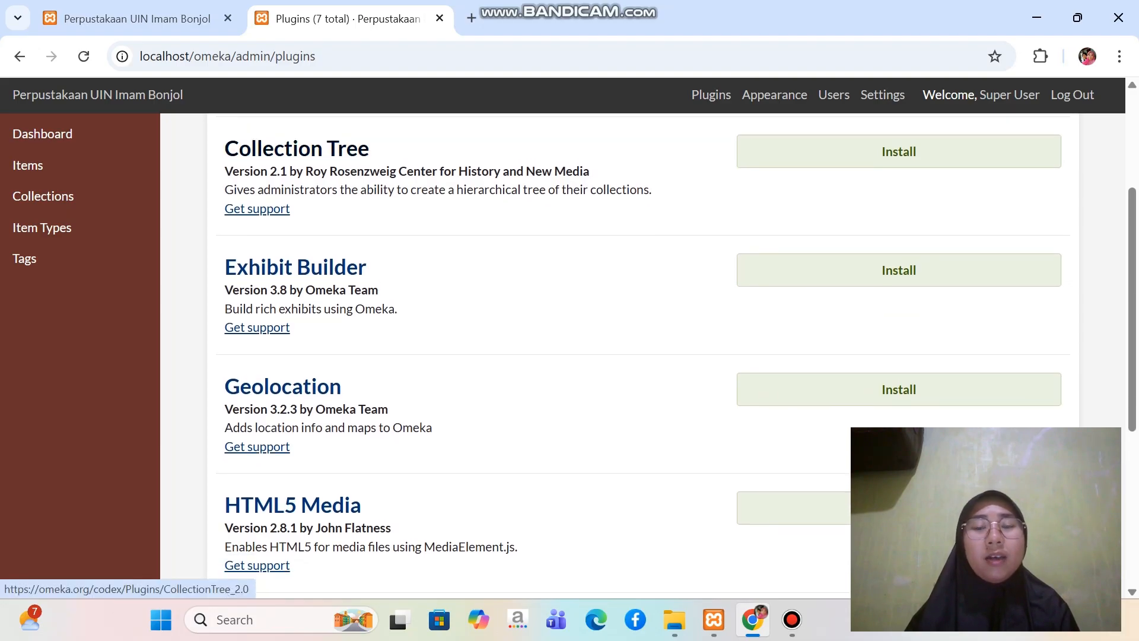
scroll(285, 177, "up", 2)
scroll(285, 212, "up", 2)
scroll(285, 211, "down", 3)
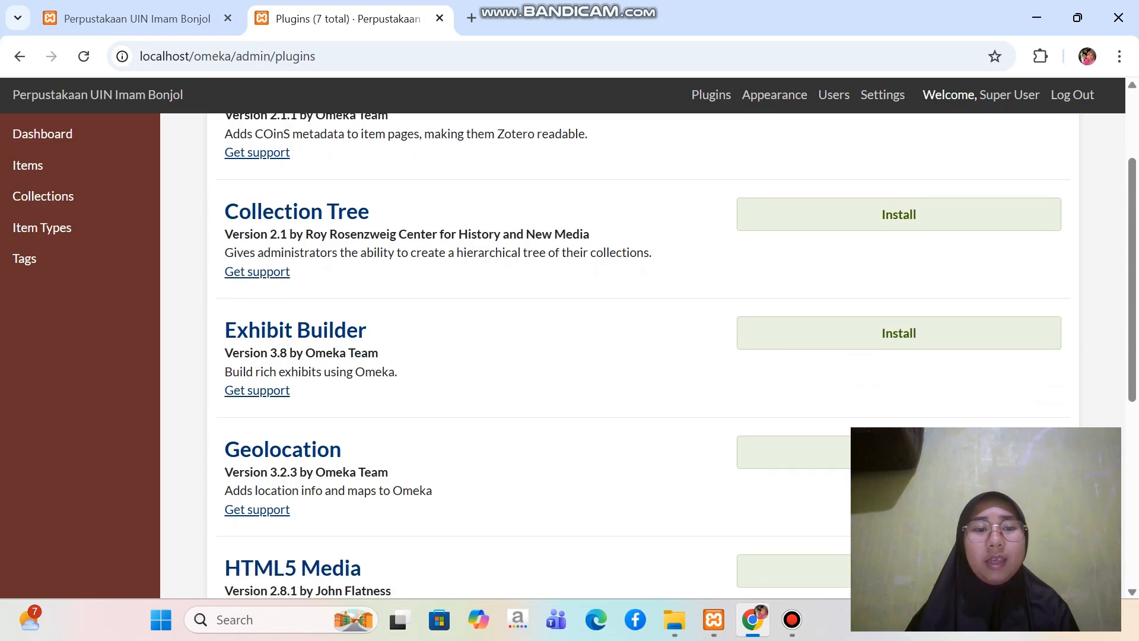
scroll(642, 356, "down", 4)
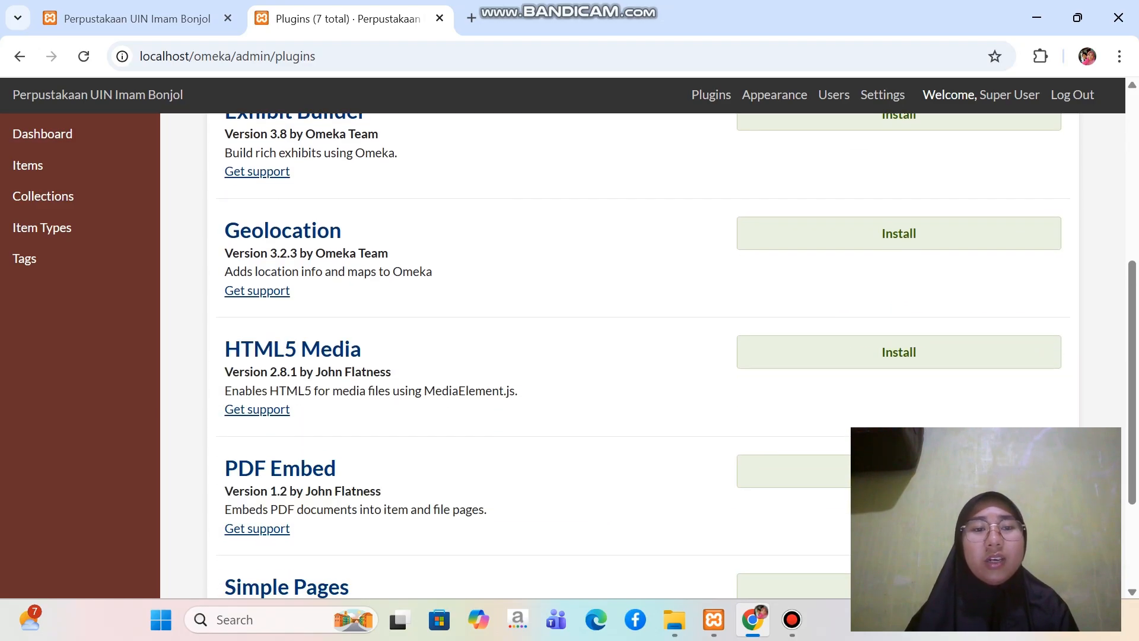
scroll(643, 356, "down", 2)
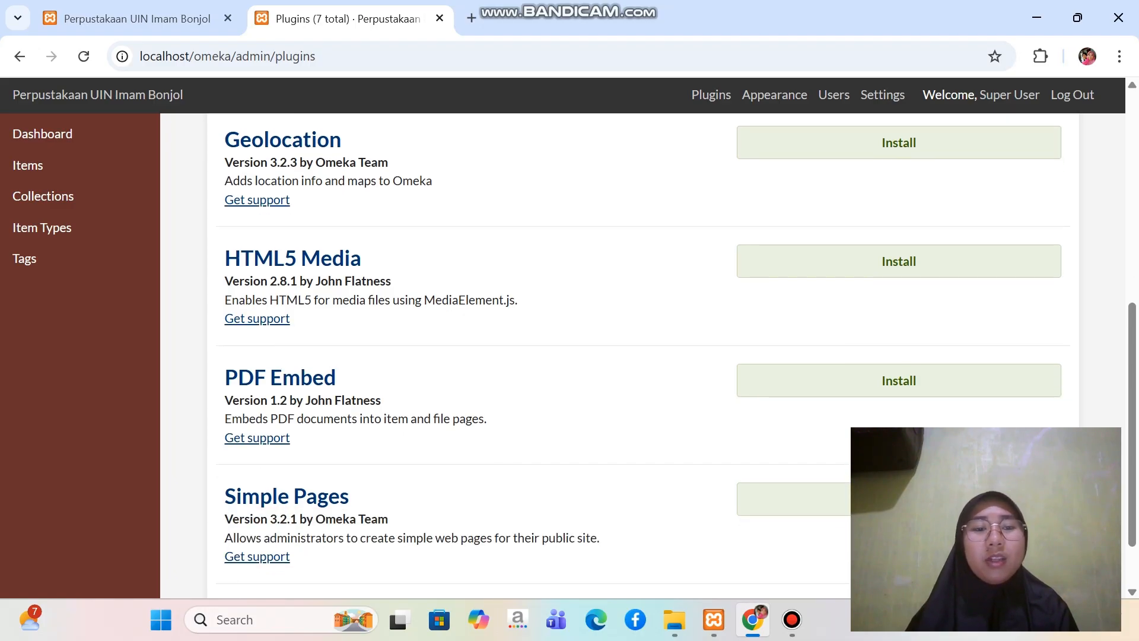
scroll(642, 355, "down", 2)
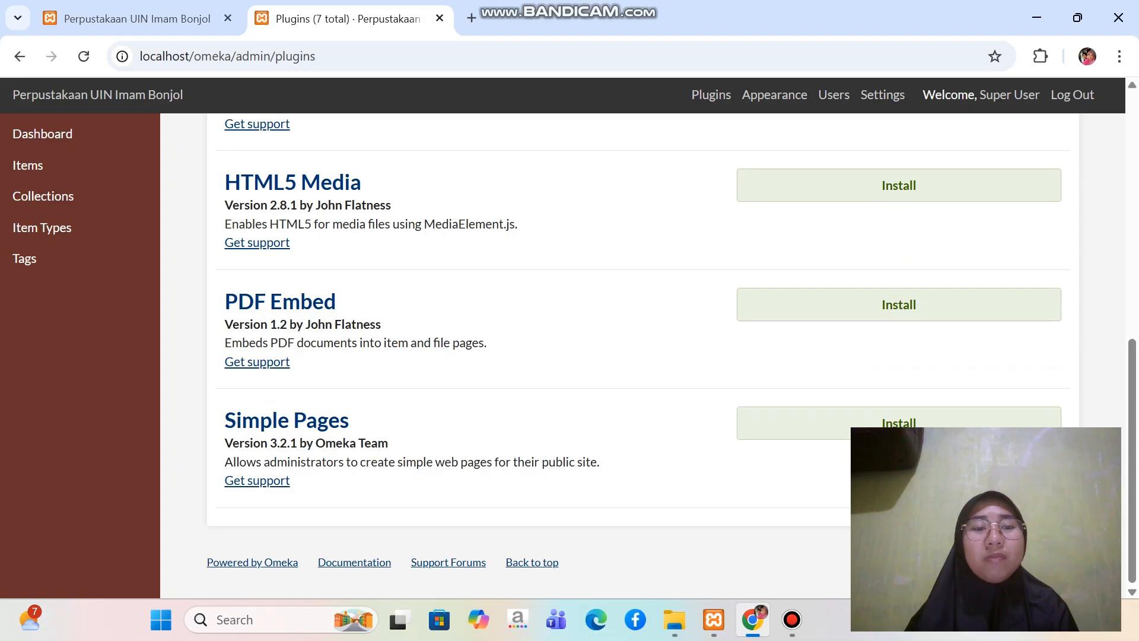
Install the Collection Tree plugin from the plugin list
scroll(257, 515, "up", 8)
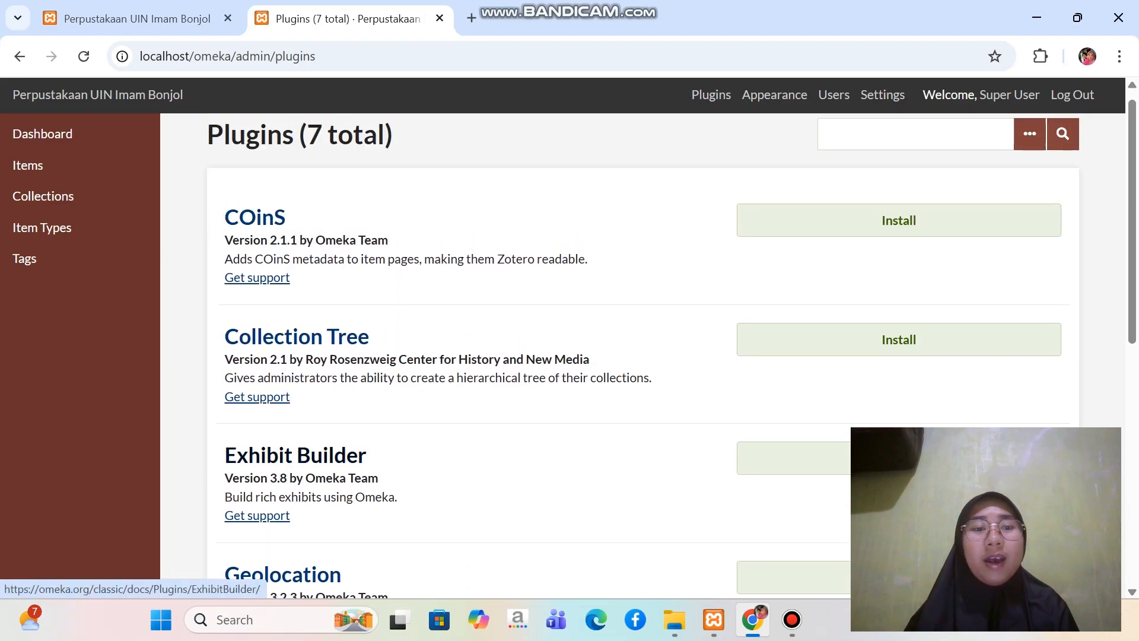
scroll(257, 515, "down", 2)
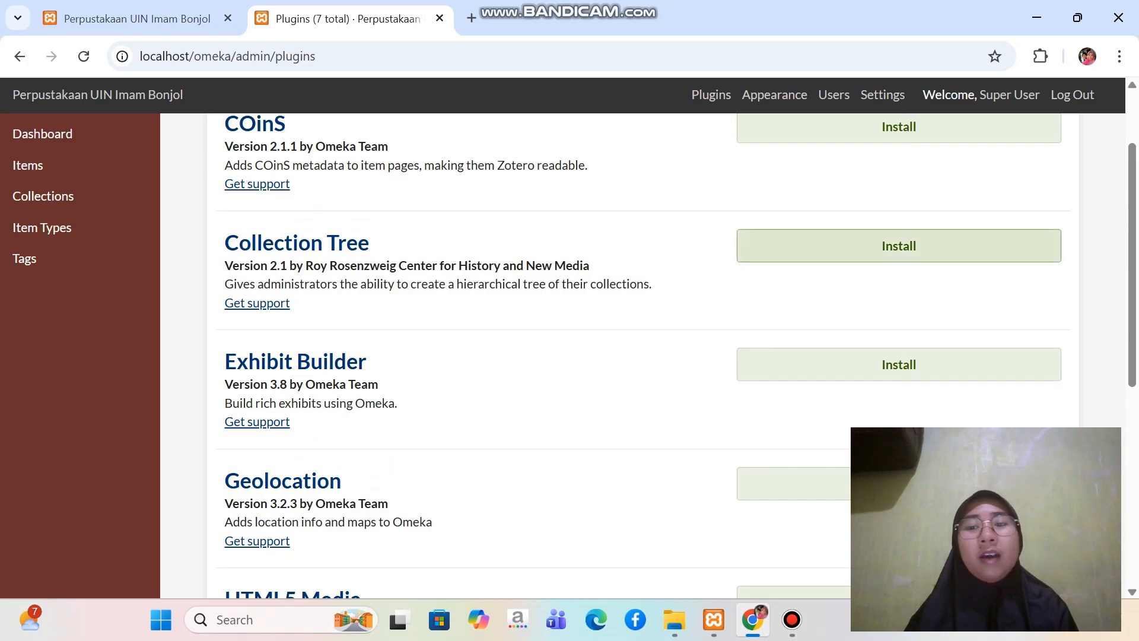
left_click(899, 246)
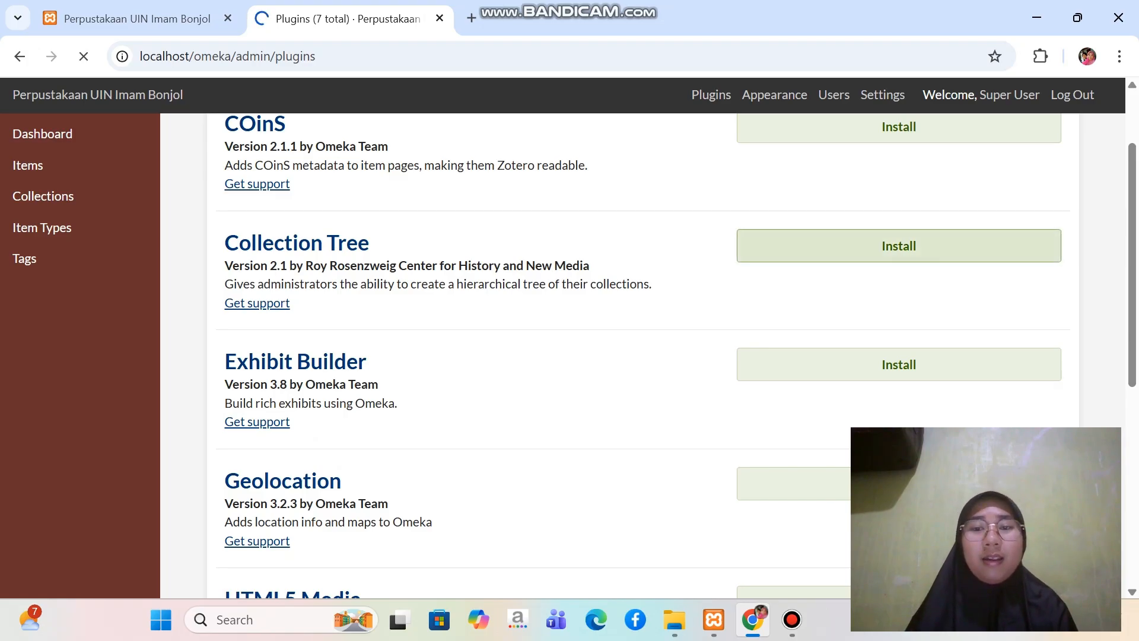
Enable alphabetical ordering in the Collection Tree plugin's configuration and save the changes
scroll(396, 263, "down", 1)
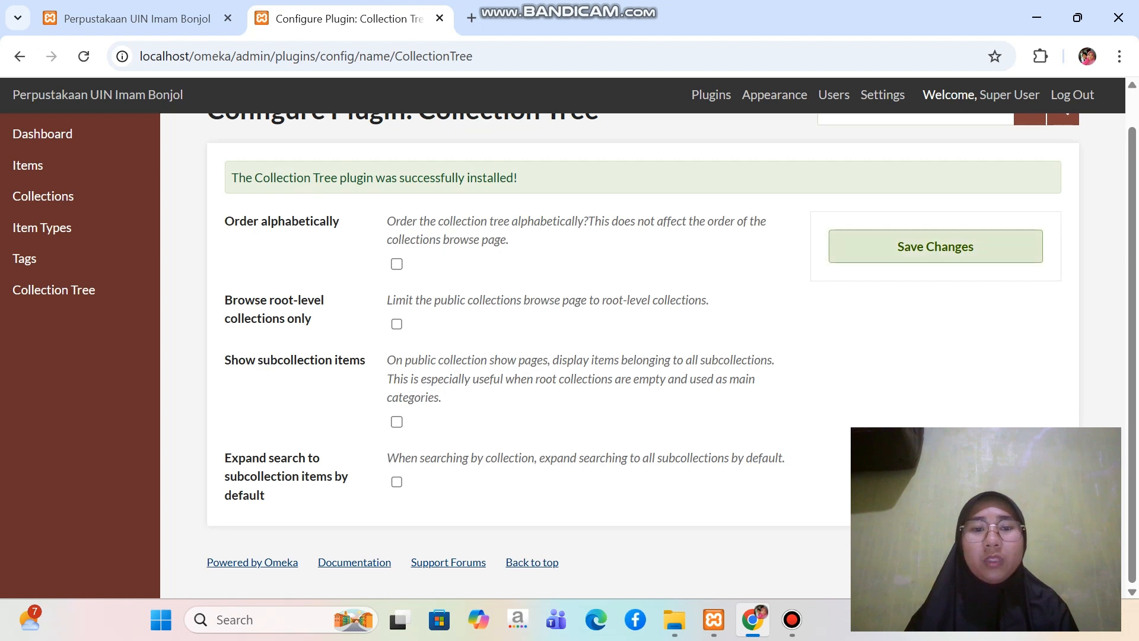
left_click(397, 263)
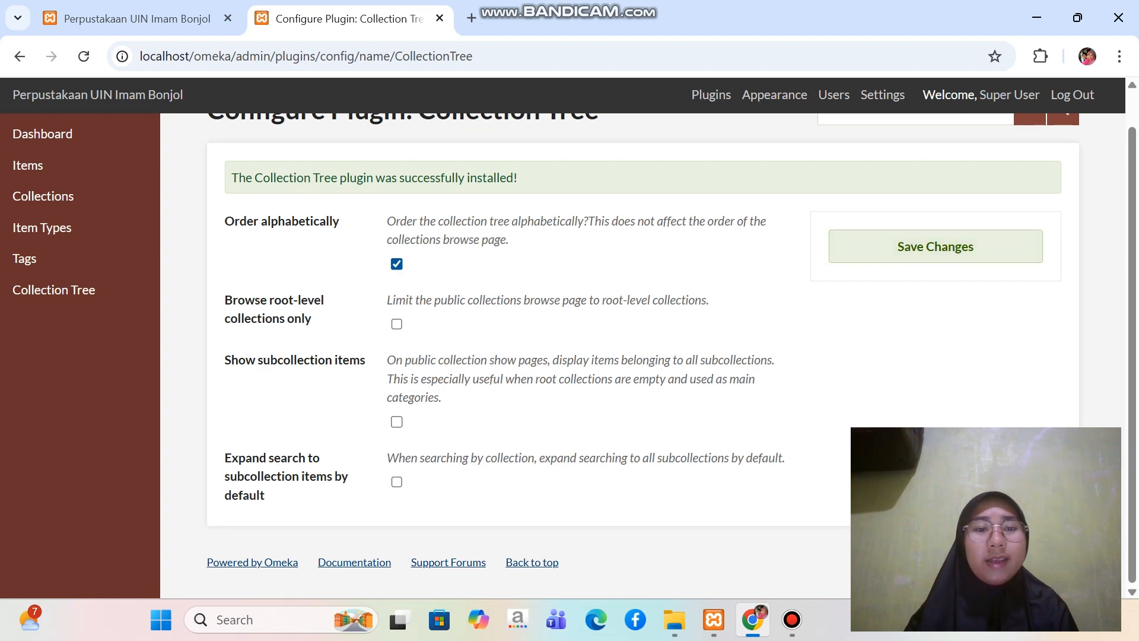
left_click(936, 246)
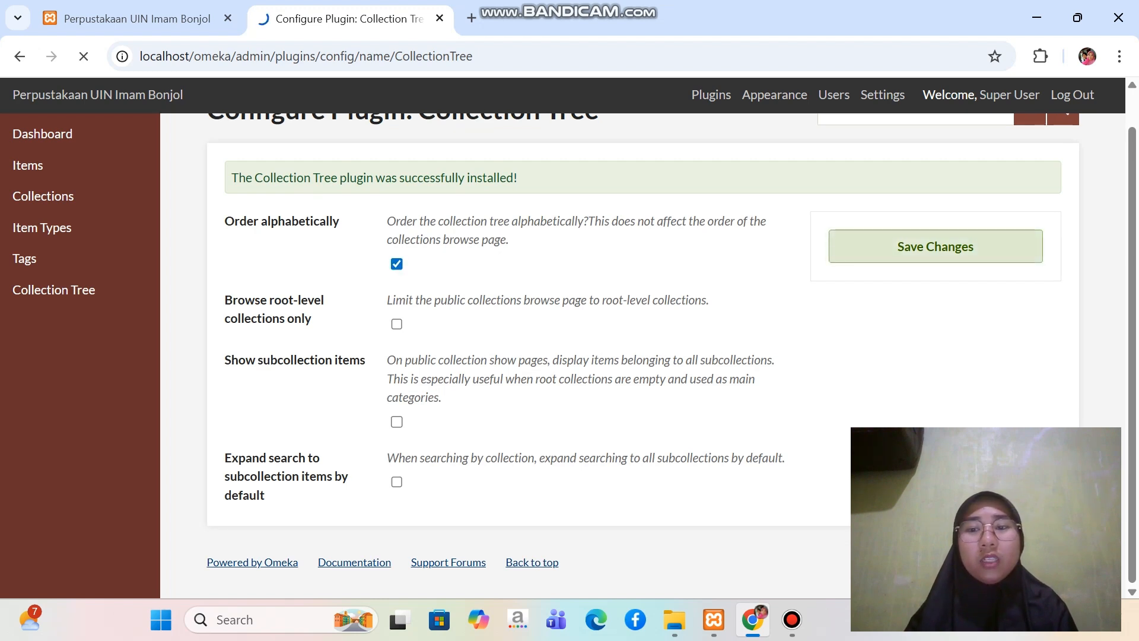
Install the Geolocation plugin from the plugin list and save its default configuration
scroll(647, 356, "down", 3)
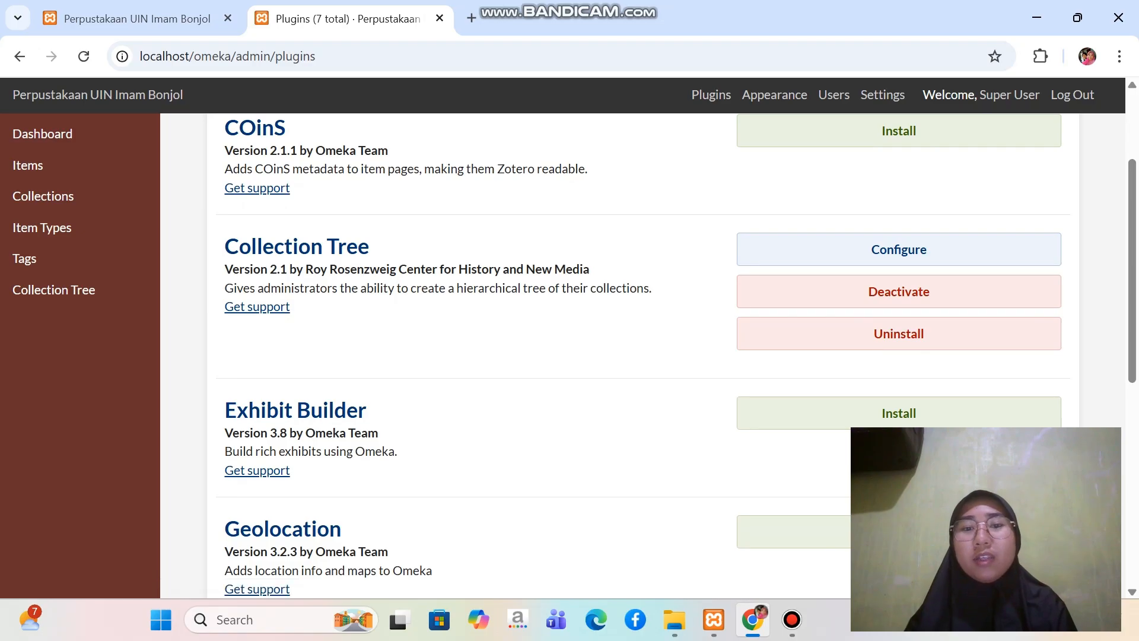
scroll(647, 356, "down", 3)
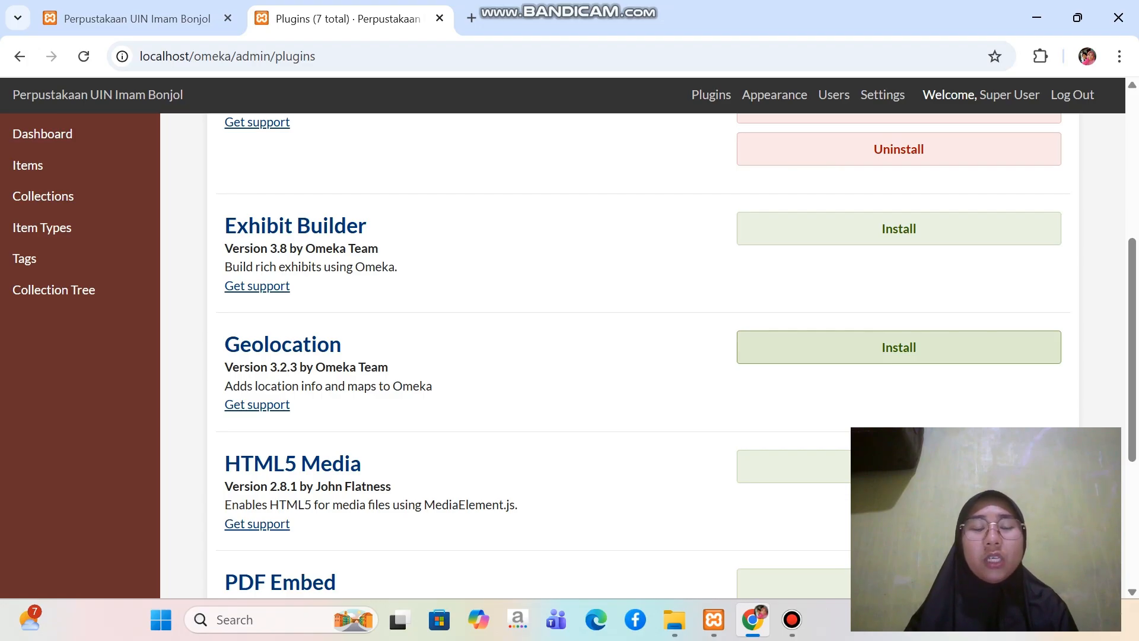
left_click(899, 347)
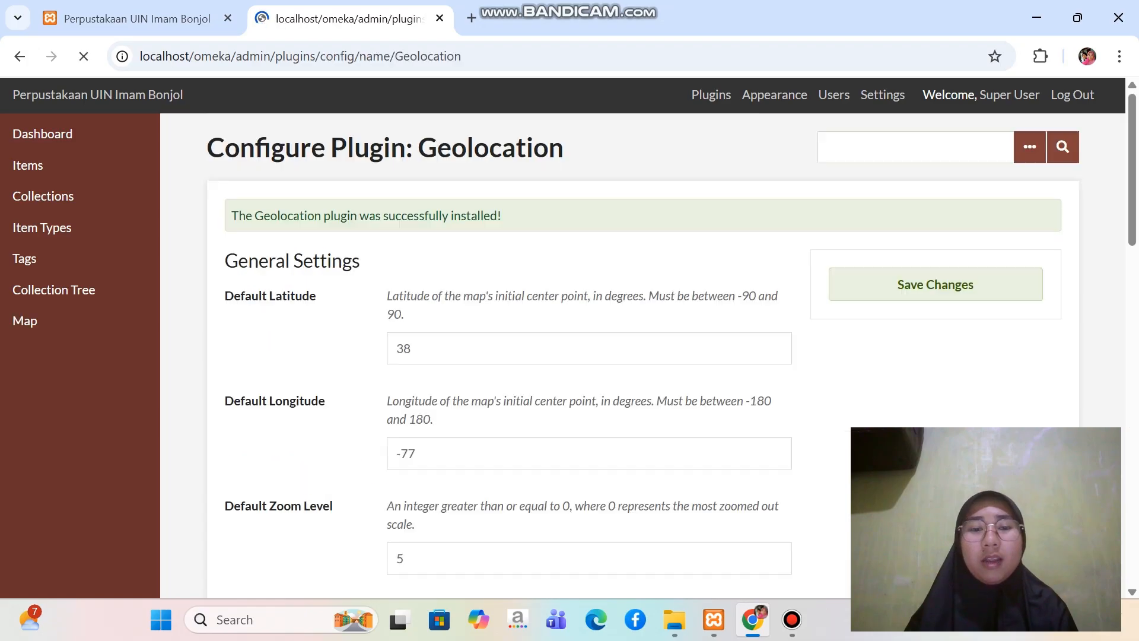
scroll(899, 347, "down", 1)
scroll(643, 356, "down", 1)
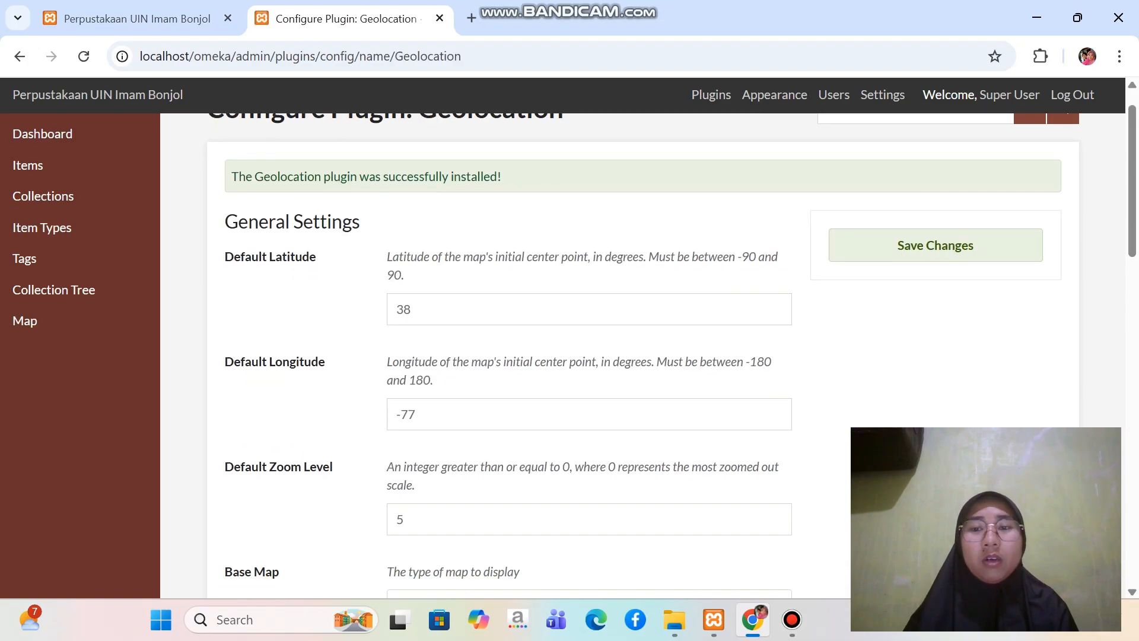
left_click(936, 245)
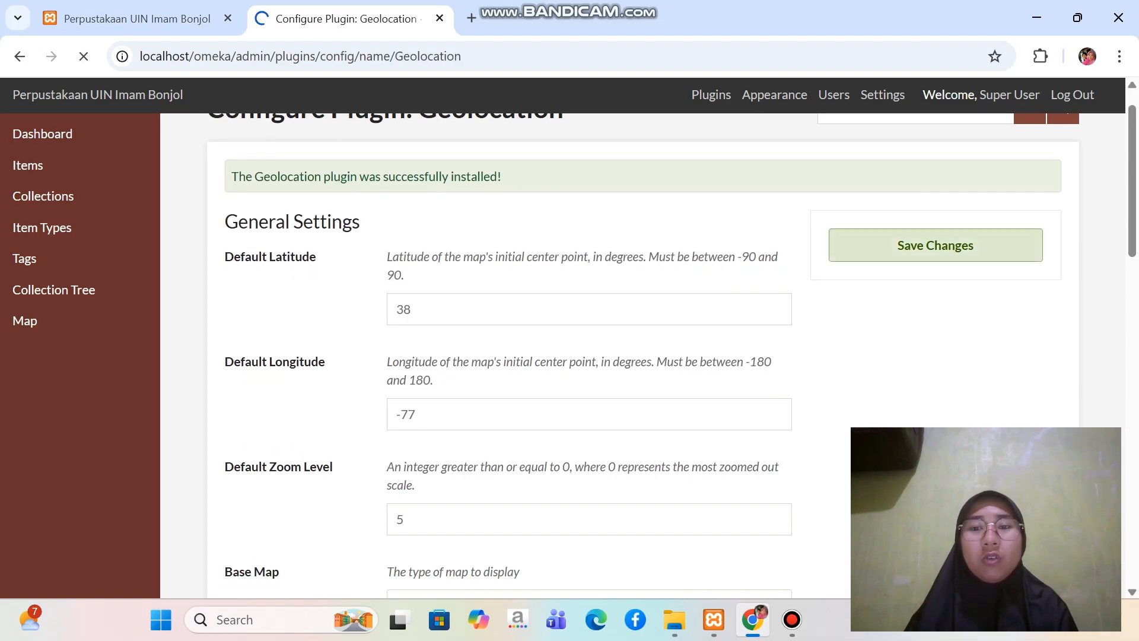
Install the HTML5 Media plugin and save its default video settings
scroll(643, 356, "down", 7)
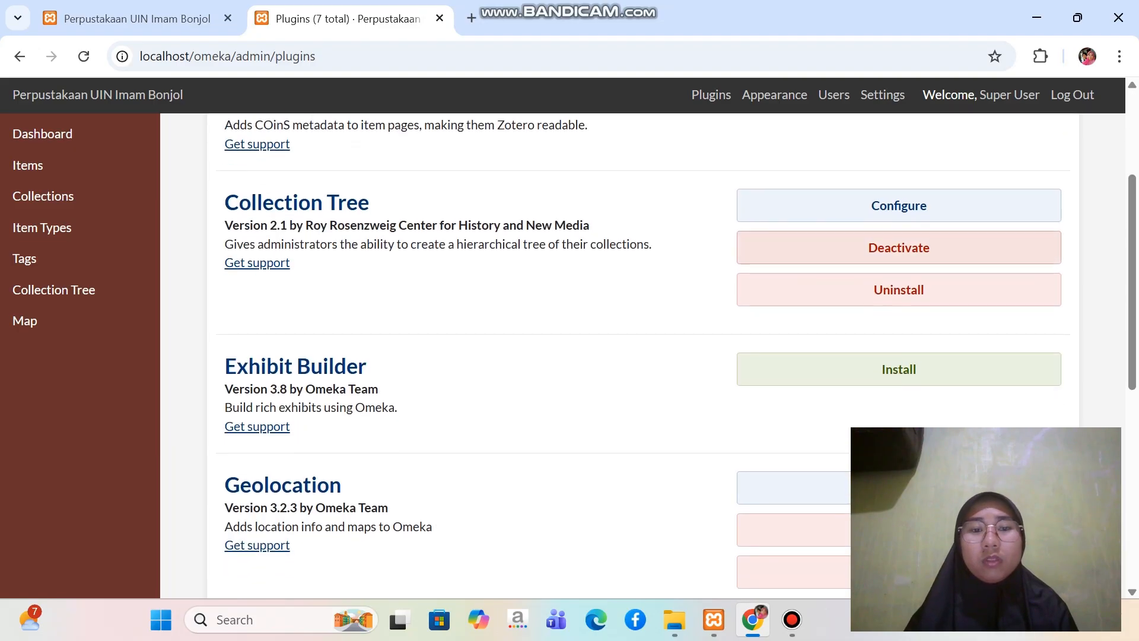
scroll(643, 356, "down", 3)
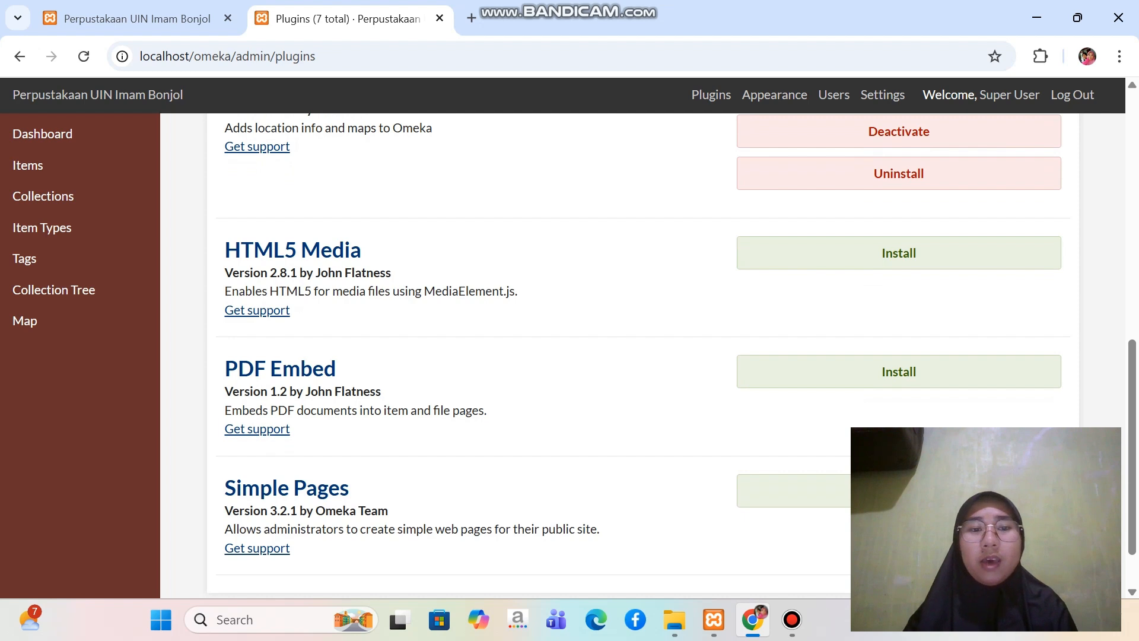
left_click(899, 252)
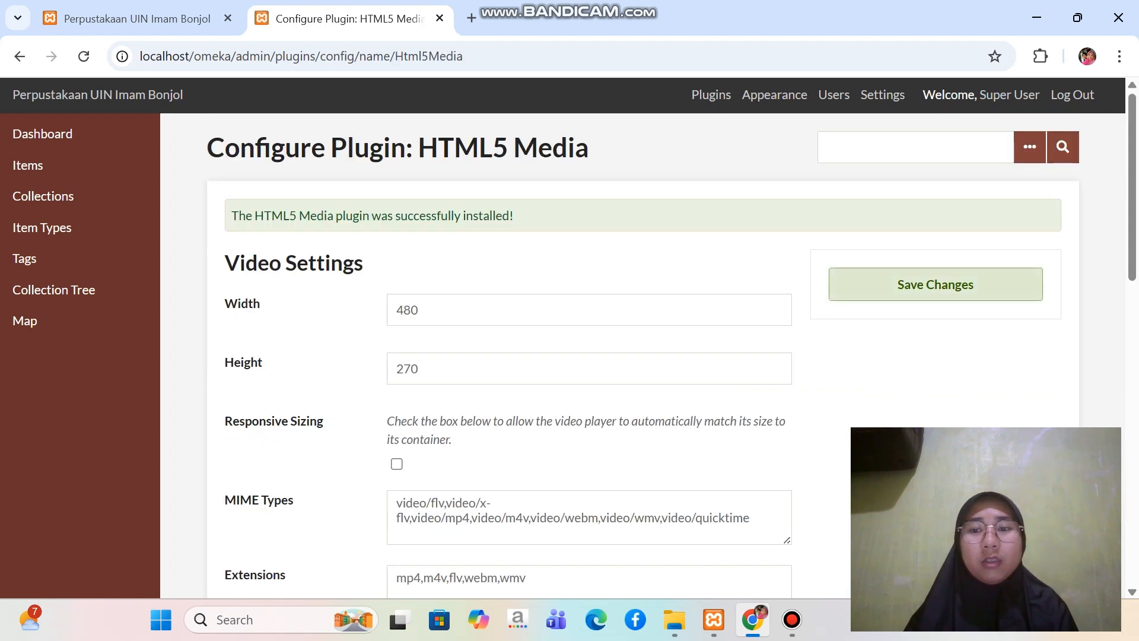
left_click(936, 285)
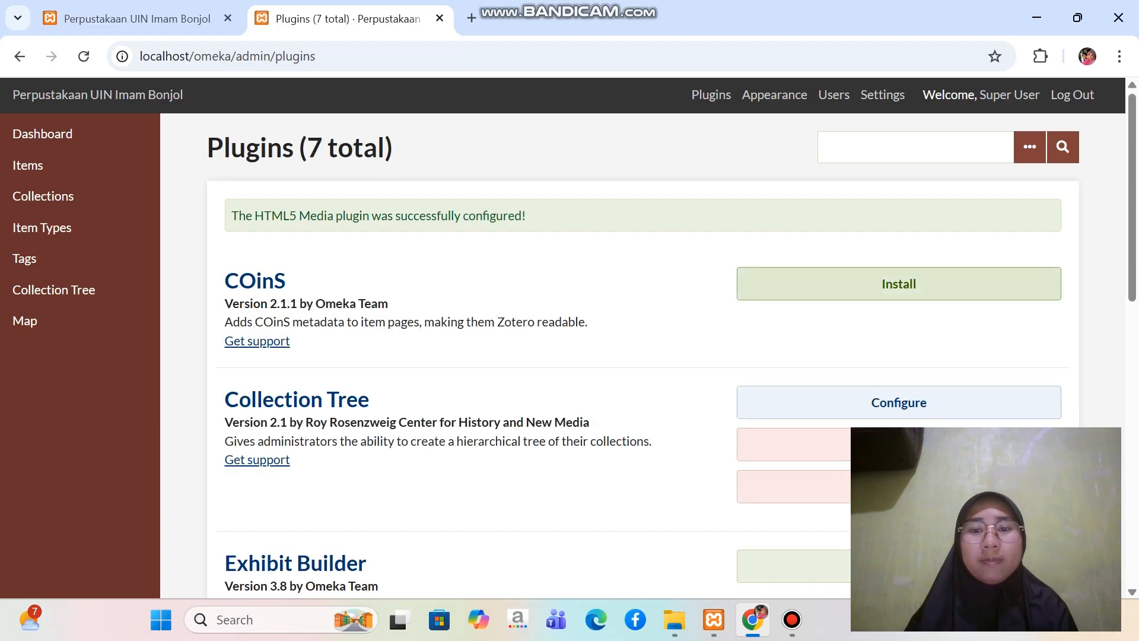
Install the PDF Embed plugin and save its configuration with the default height and embed type
scroll(676, 350, "down", 8)
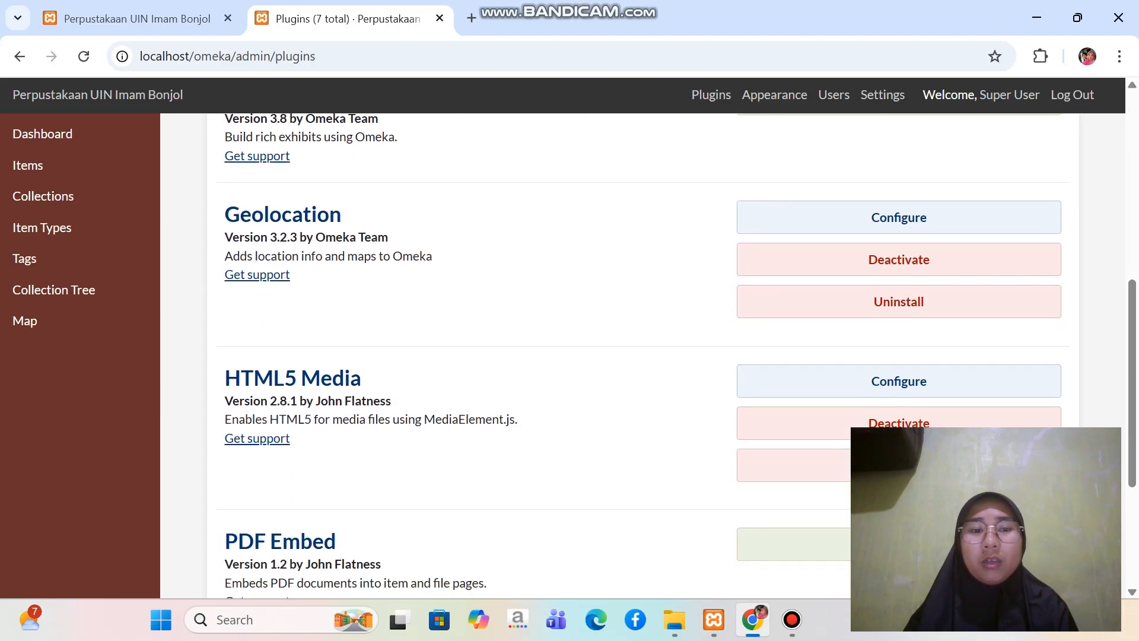
scroll(898, 178, "down", 4)
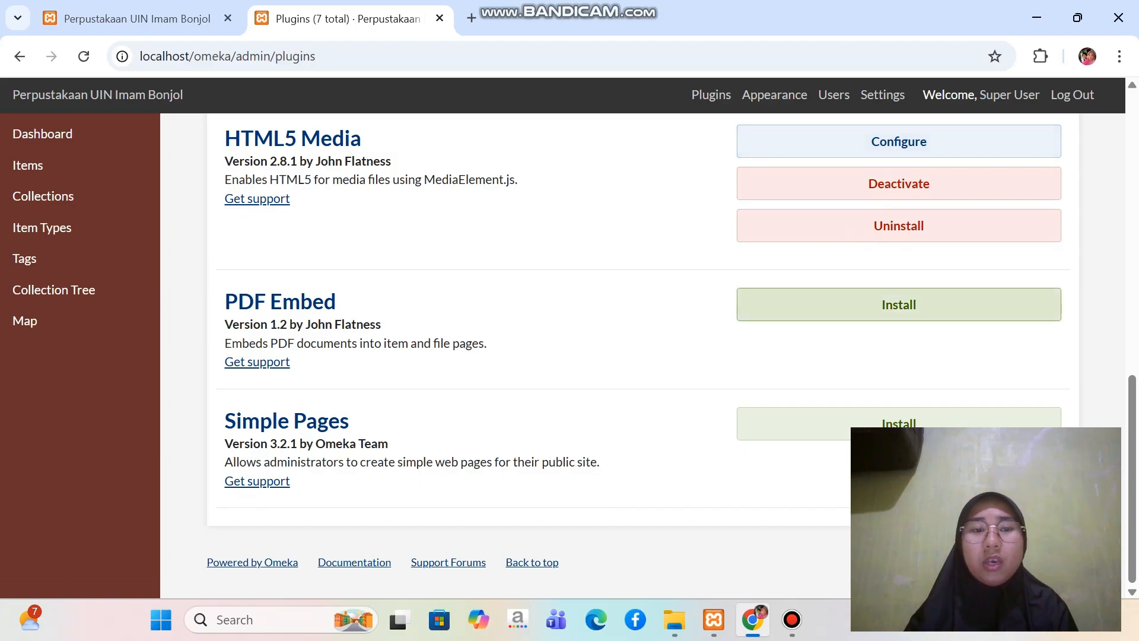
left_click(899, 305)
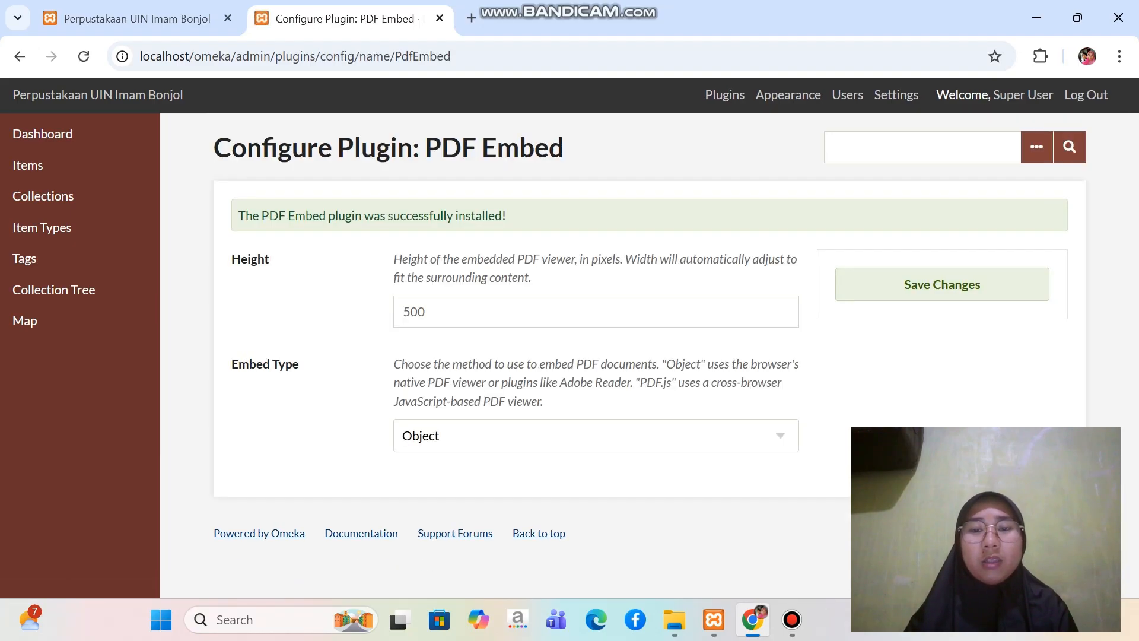
left_click(942, 284)
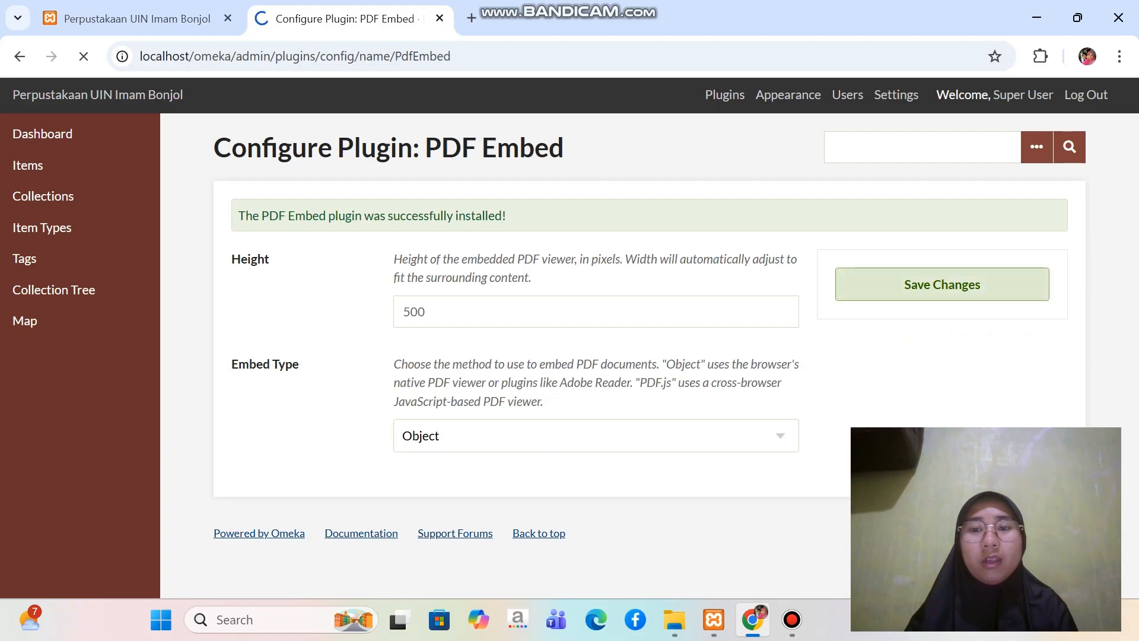
Examine the plugin list to check the installation status of Collection Tree, Geolocation, HTML5 Media and PDF Embed
scroll(672, 355, "down", 10)
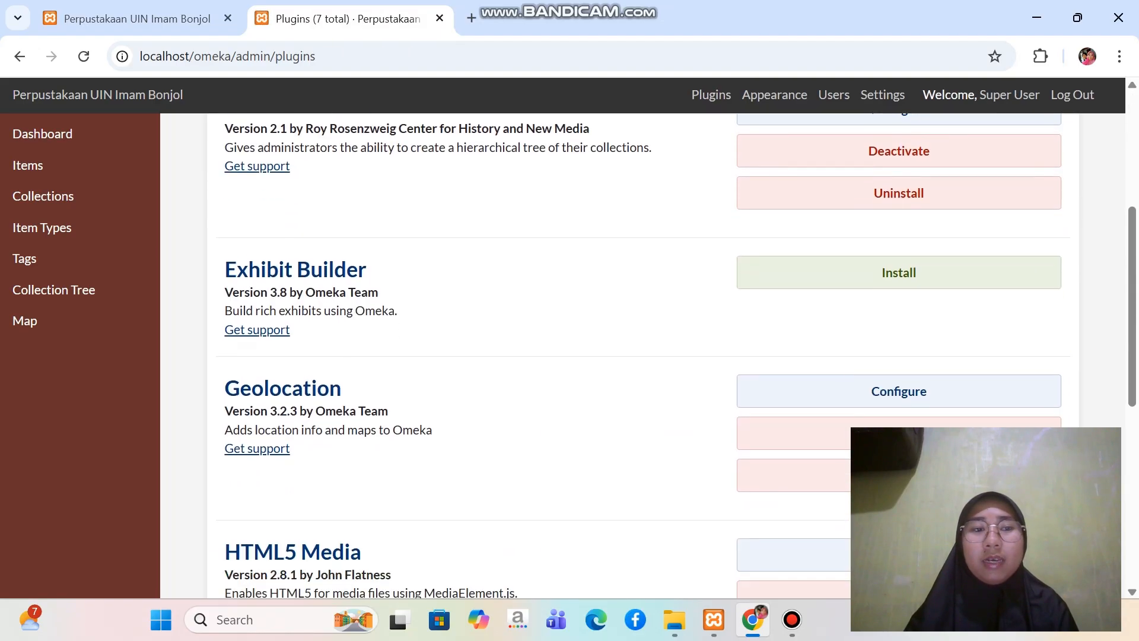
scroll(672, 354, "up", 10)
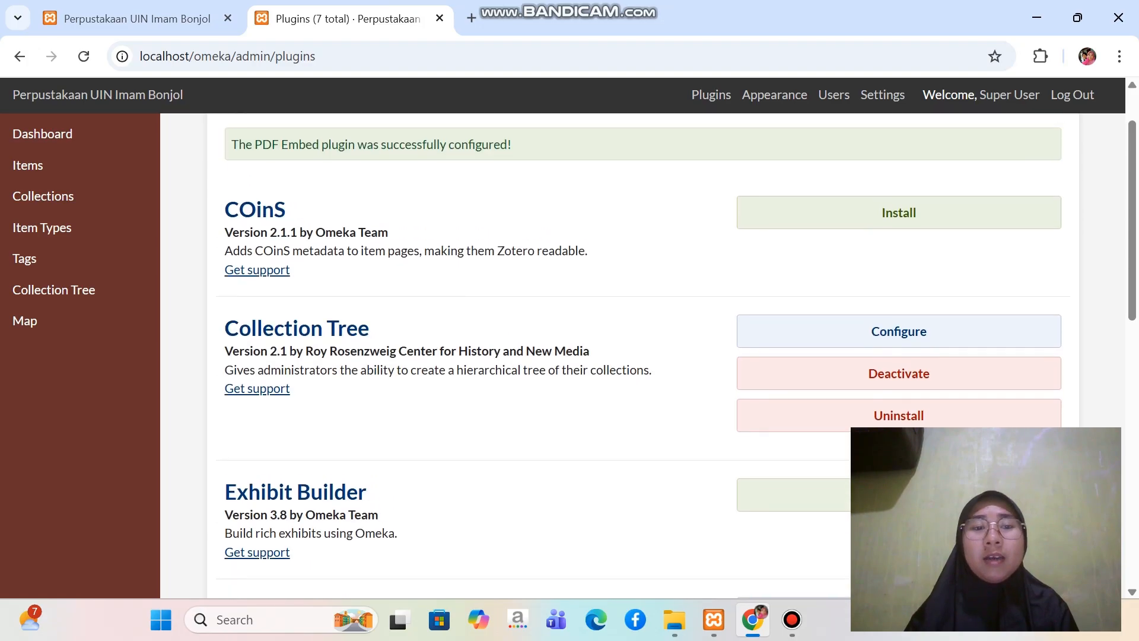
scroll(672, 354, "down", 2)
scroll(672, 355, "down", 1)
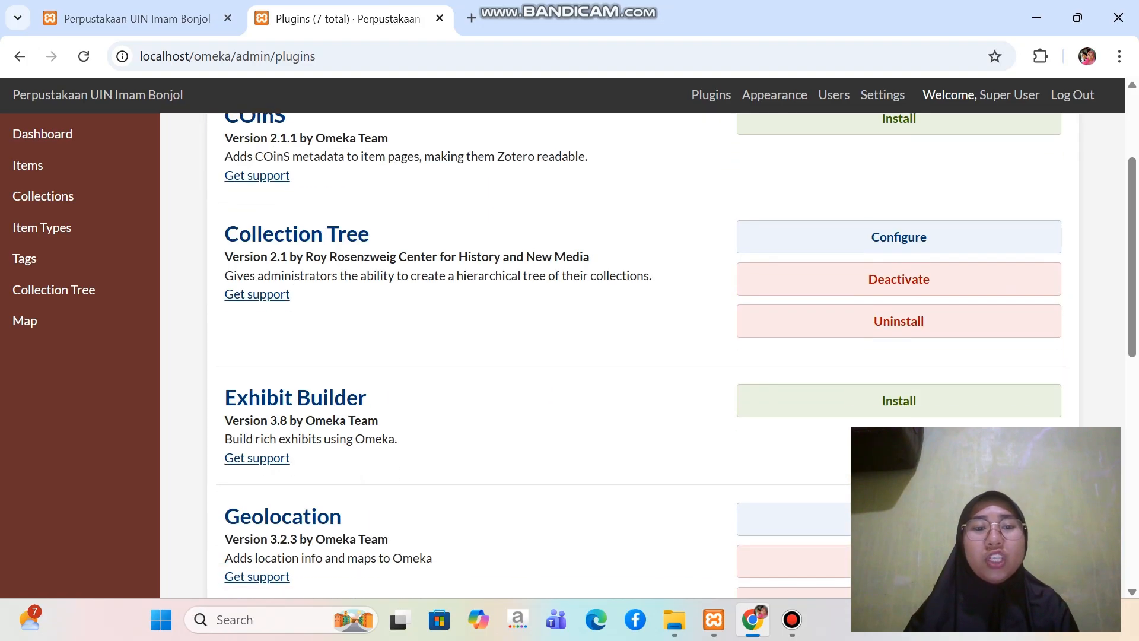
scroll(673, 354, "down", 5)
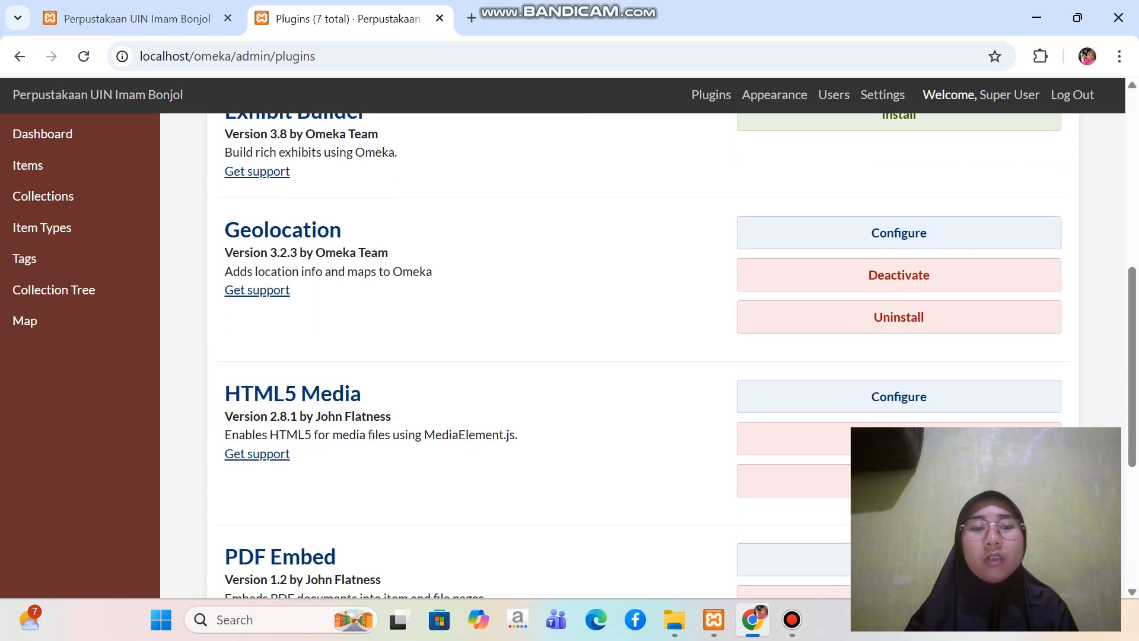
scroll(672, 355, "down", 5)
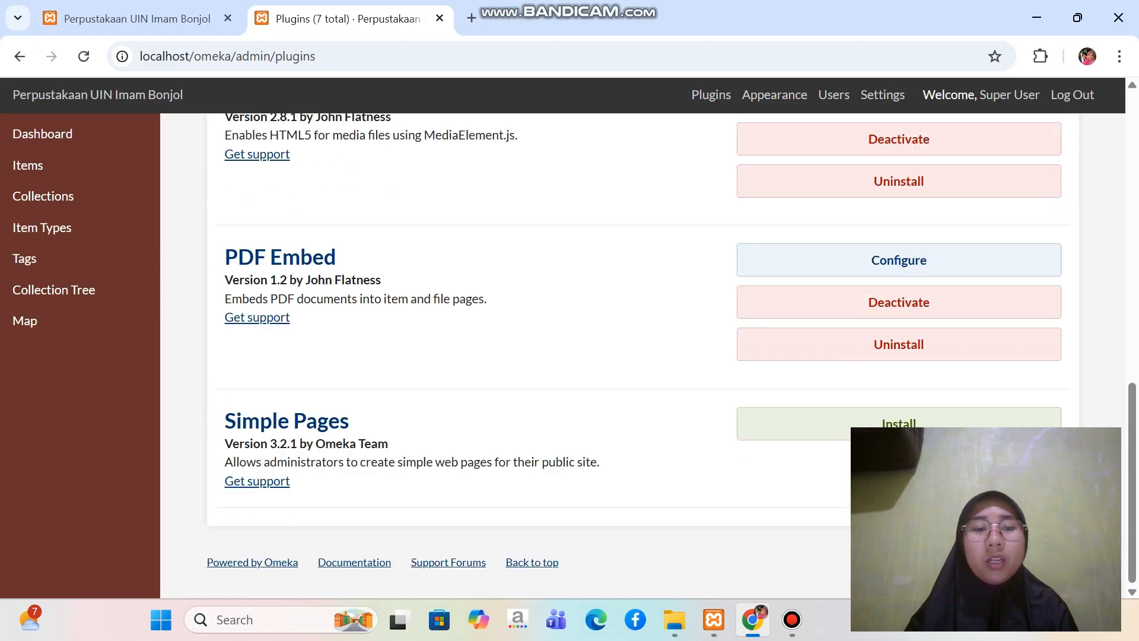
scroll(642, 355, "up", 1)
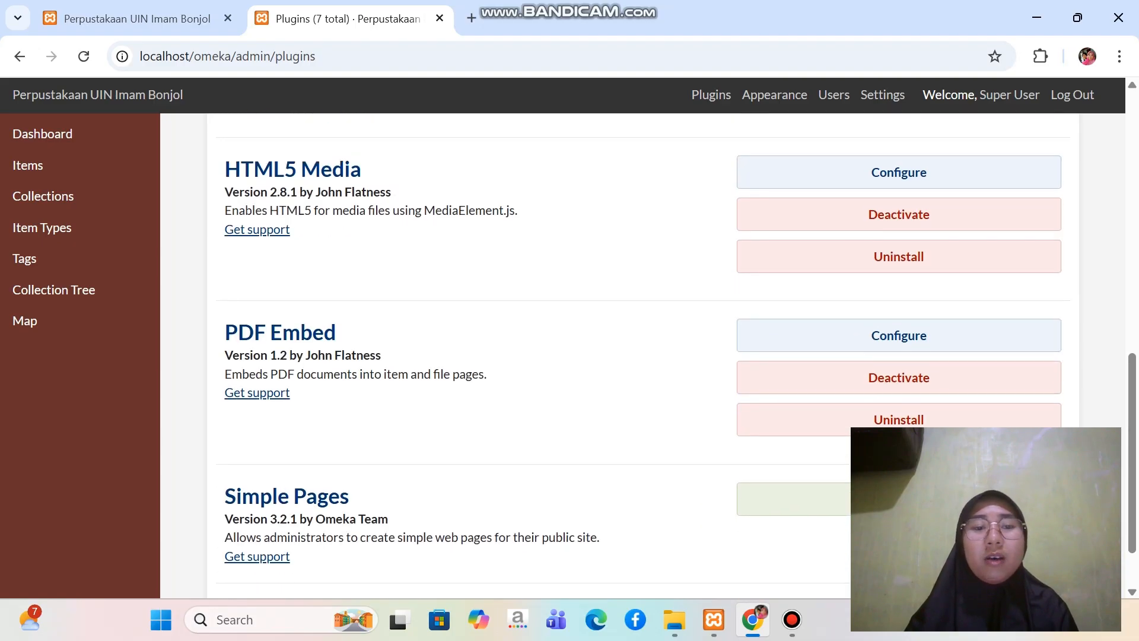
scroll(673, 355, "up", 5)
scroll(641, 356, "up", 1)
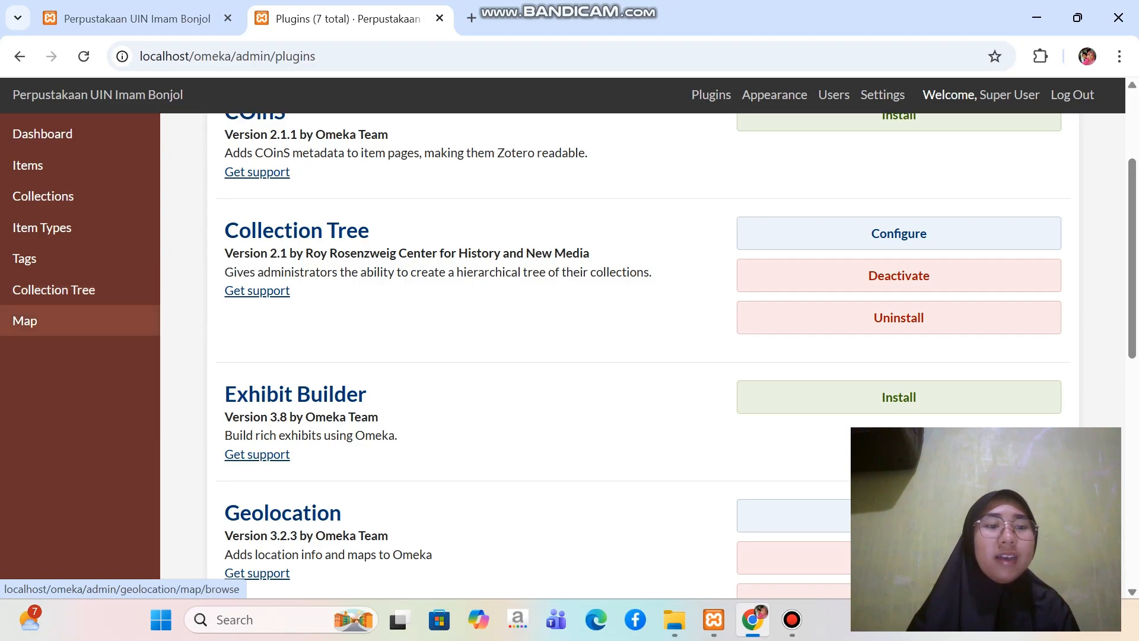
scroll(644, 356, "down", 2)
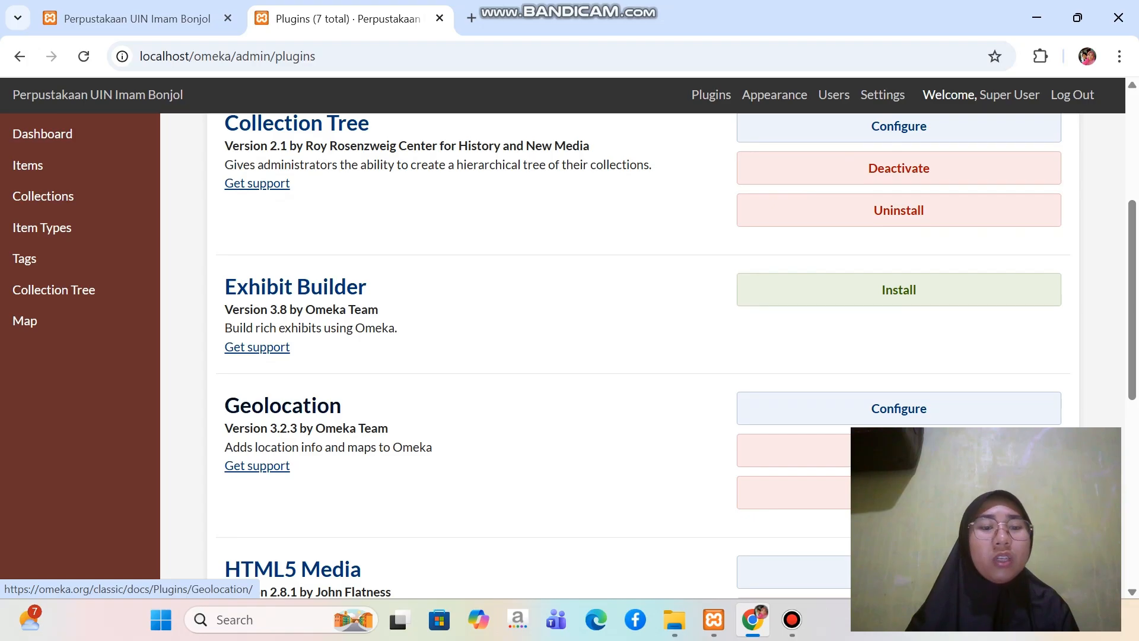
scroll(643, 356, "up", 4)
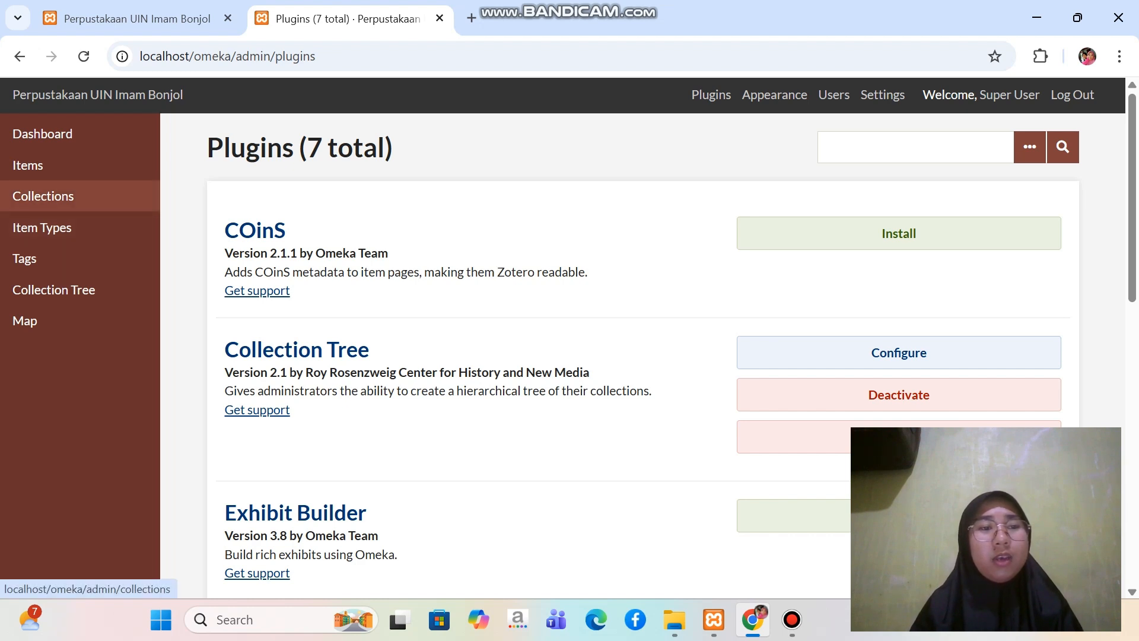
Open Omeka's Collections page, and in File Explorer open C:\Omeka Uas\Bahan Latihan Penggunaan Omeka Classic\Struktur Pohon Koleksi (Collection Tree)
left_click(43, 196)
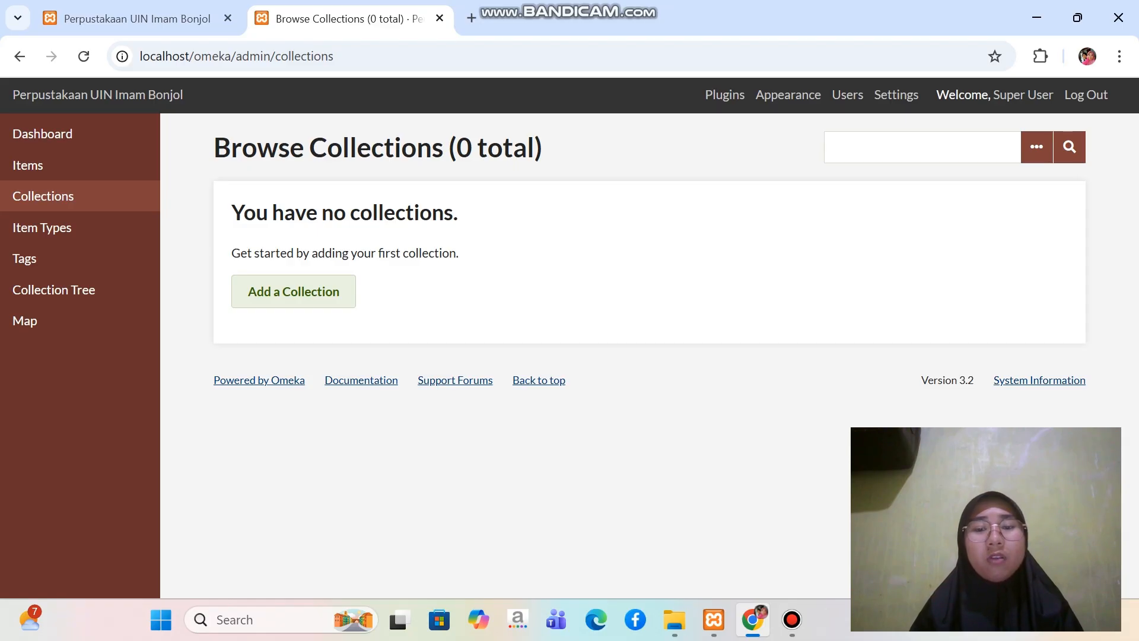
left_click(675, 620)
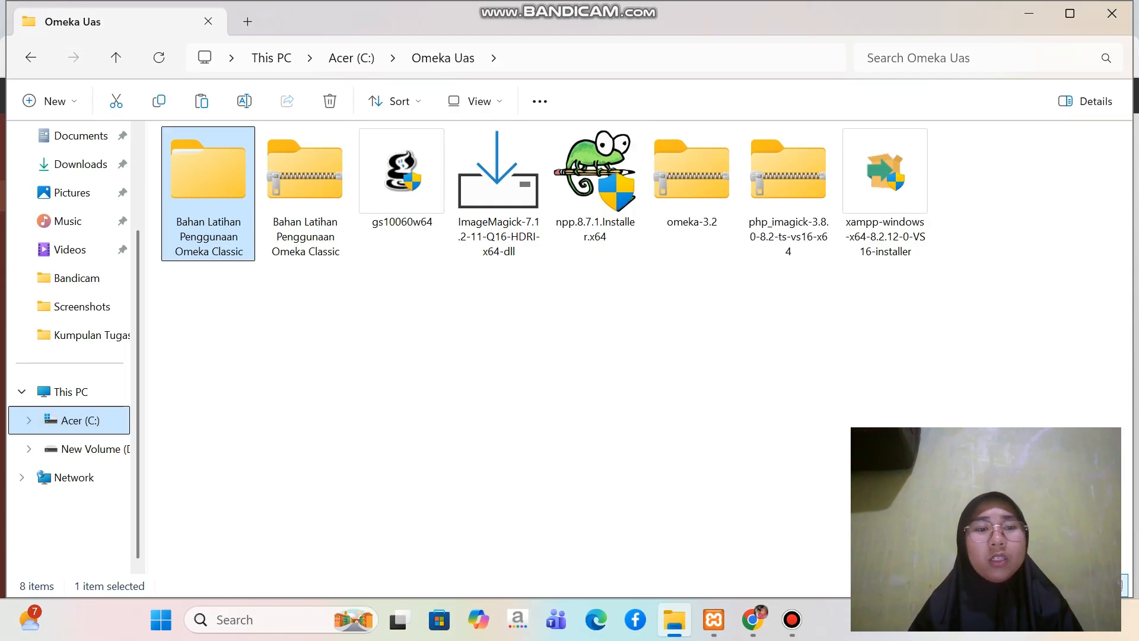
left_click(80, 420)
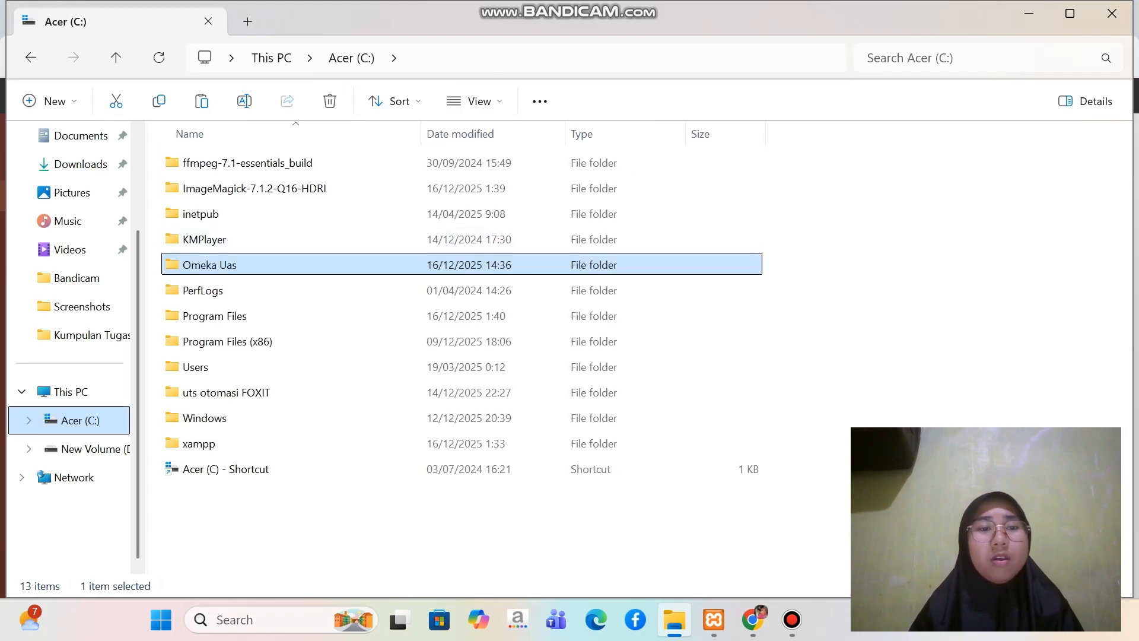
double_click(209, 265)
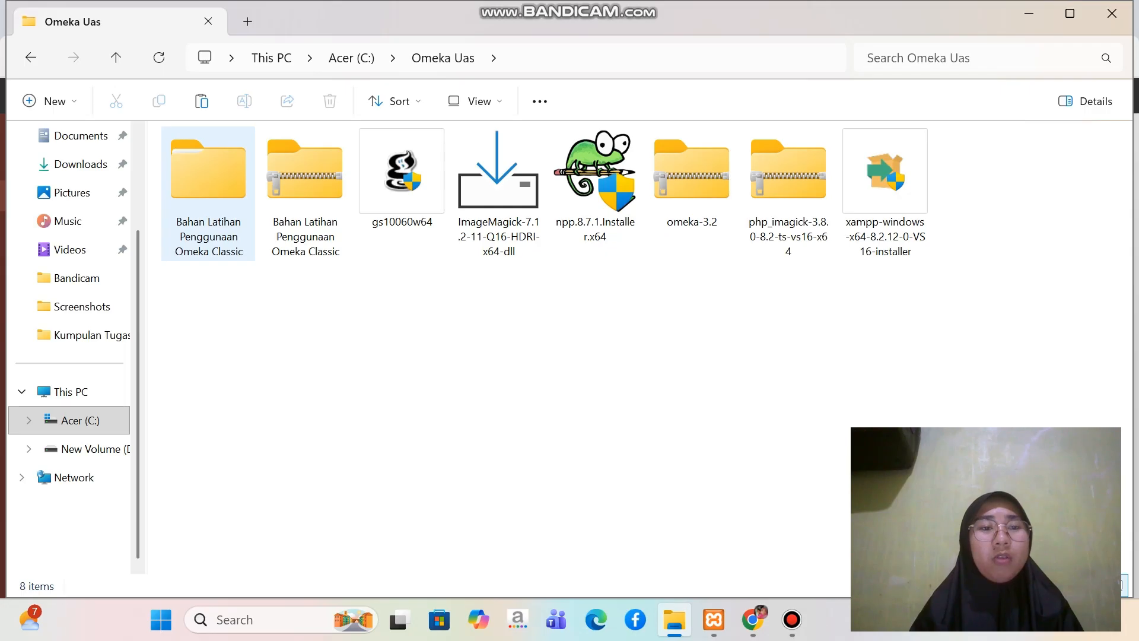
double_click(209, 214)
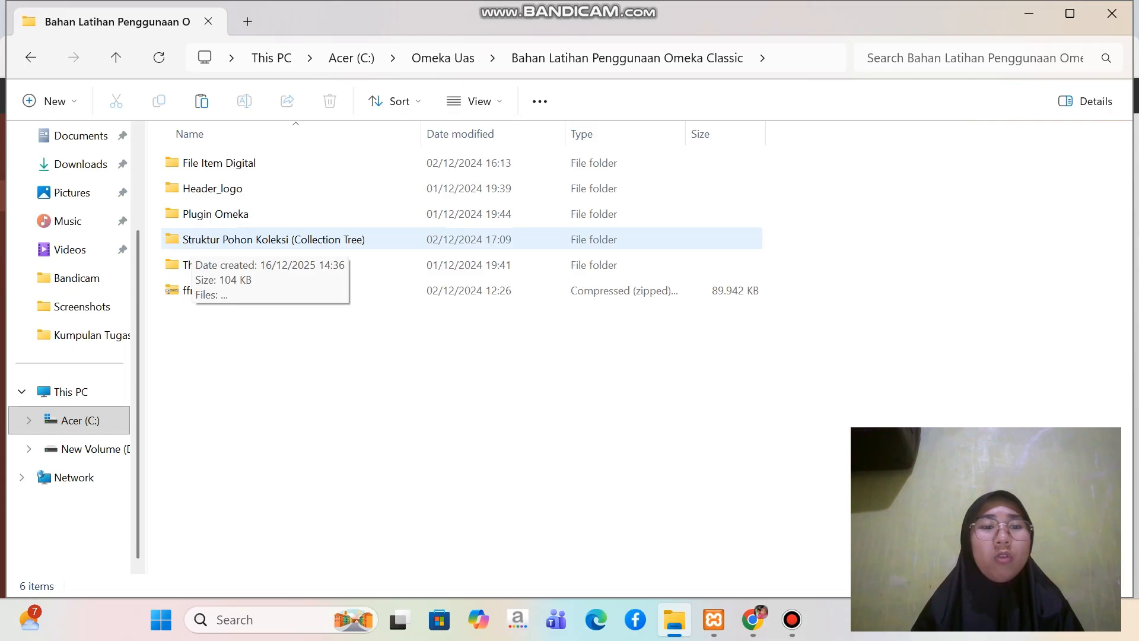
double_click(193, 240)
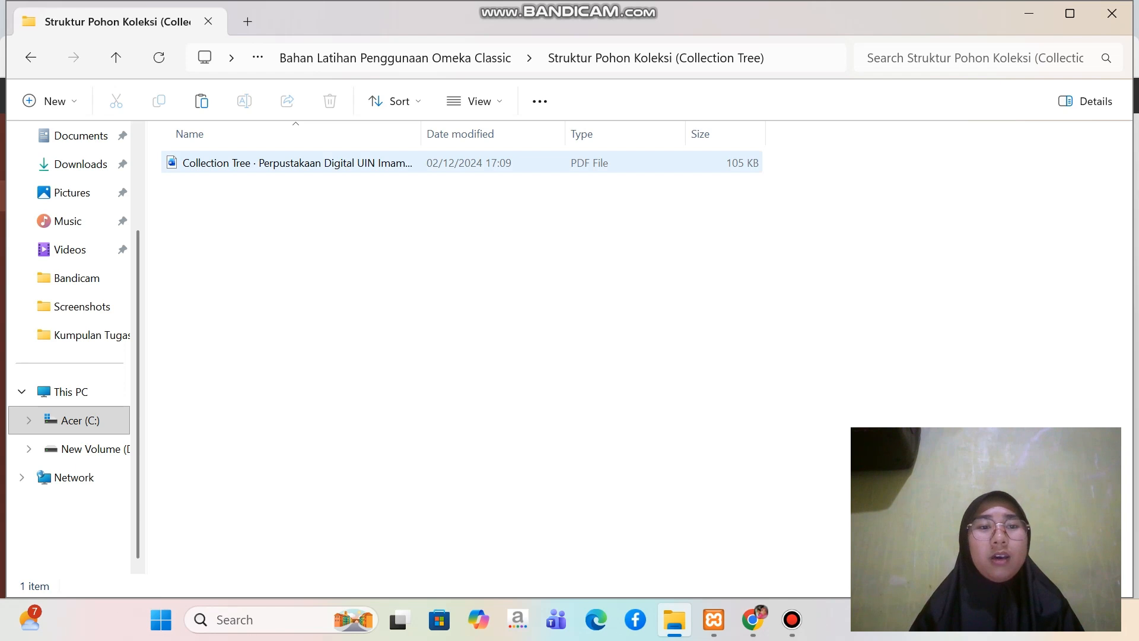
left_click(296, 163)
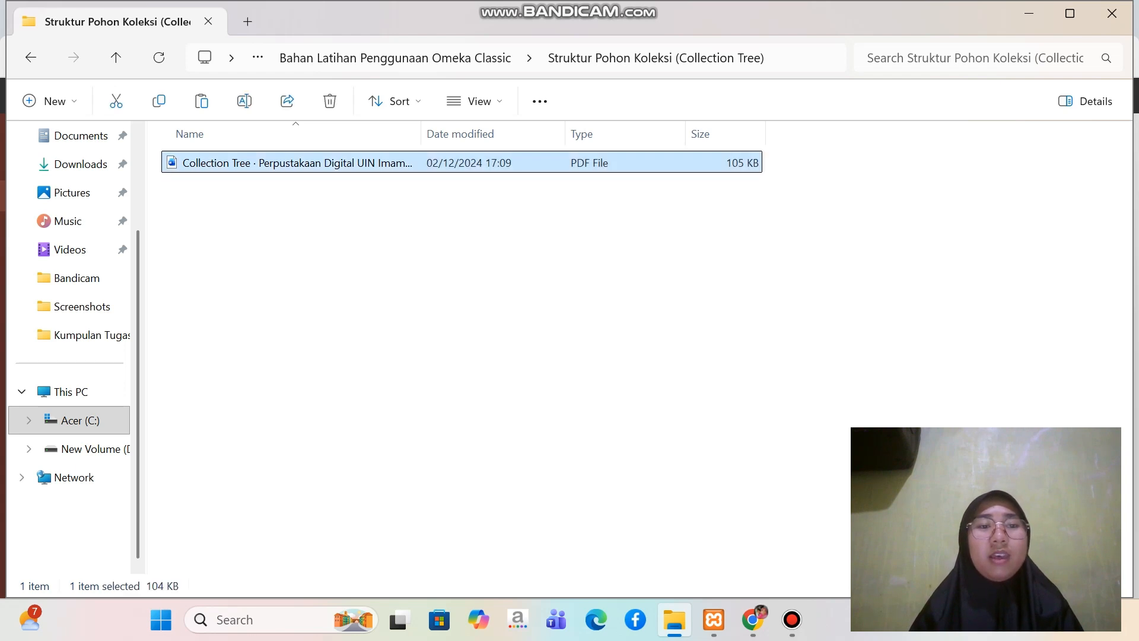
left_click(209, 161)
right_click(208, 159)
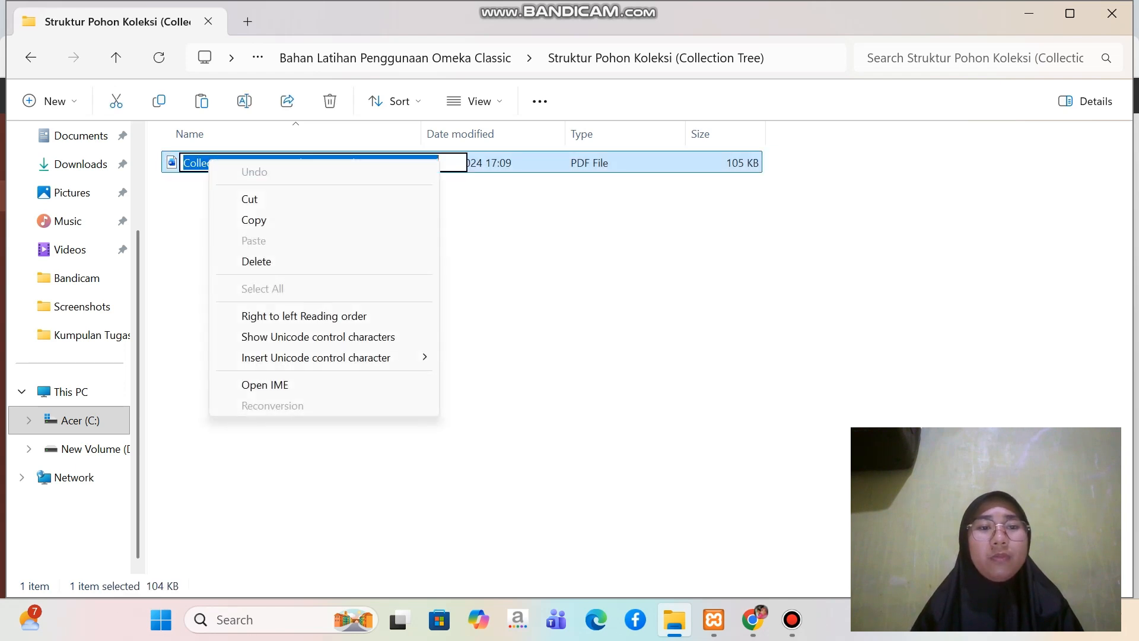
left_click(475, 285)
left_click(451, 267)
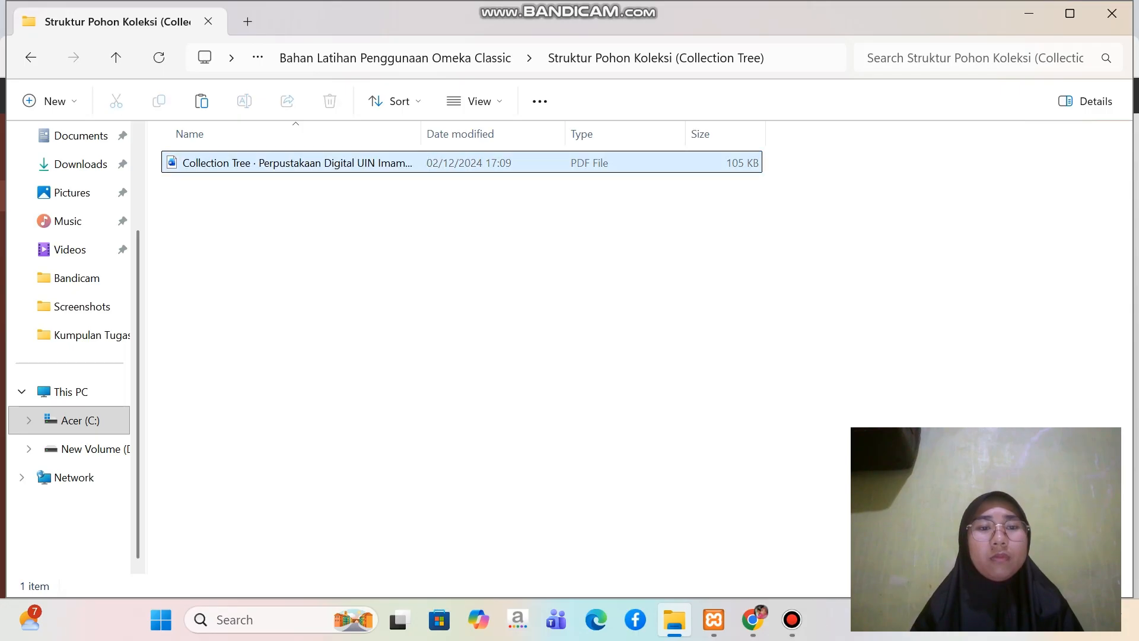
Open the Collection Tree PDF in Foxit PDF Editor and examine the hierarchy of collections it lists
right_click(260, 163)
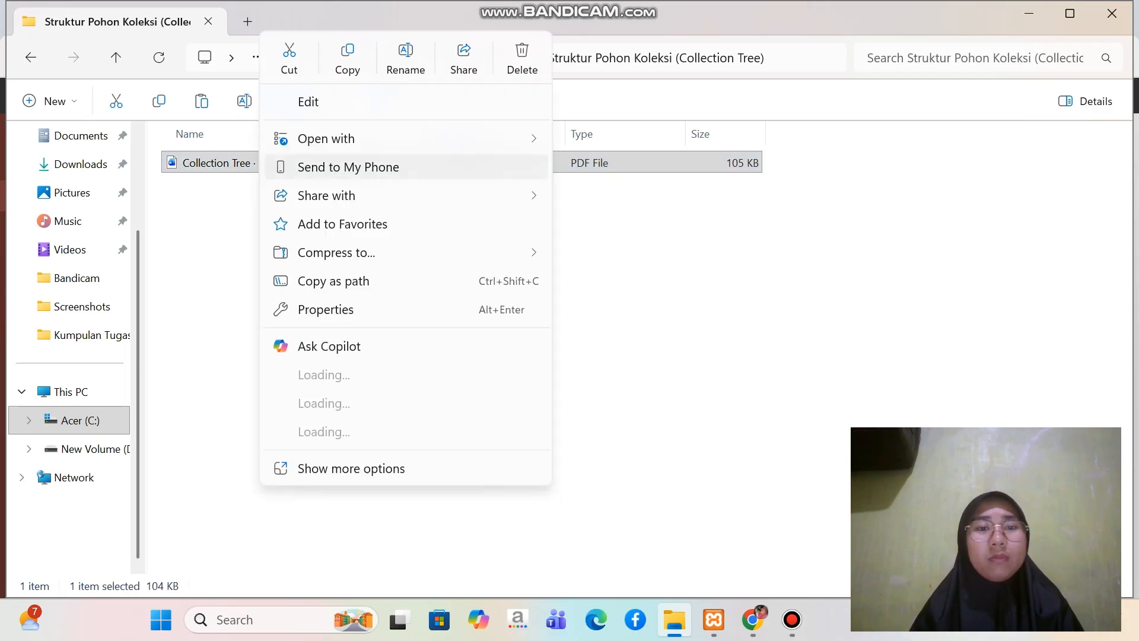
mouse_move(332, 138)
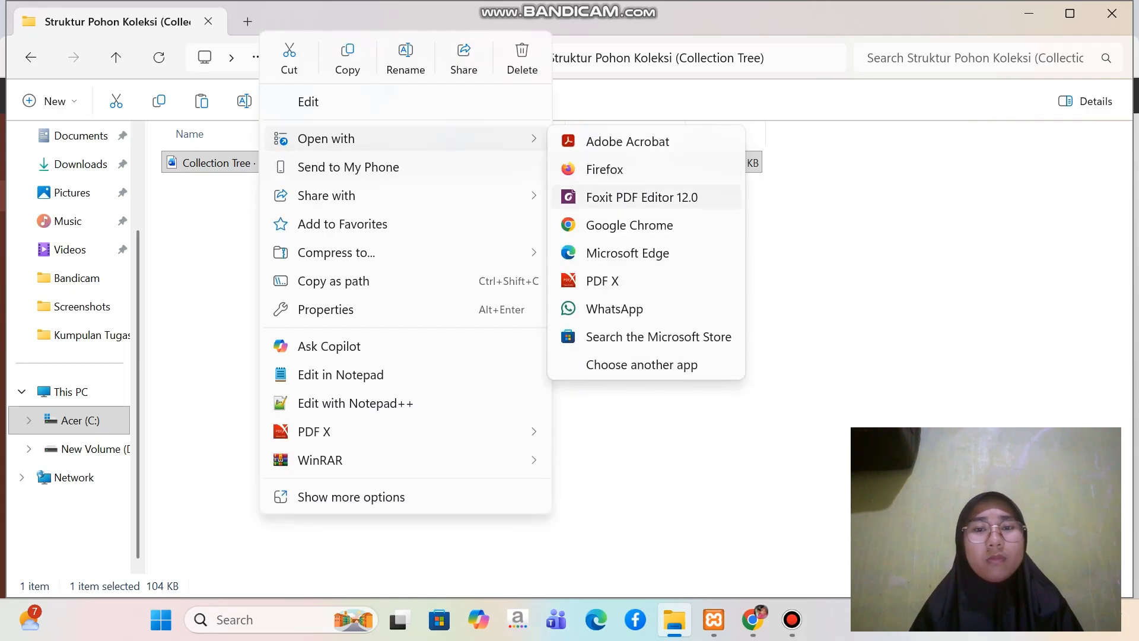
left_click(642, 197)
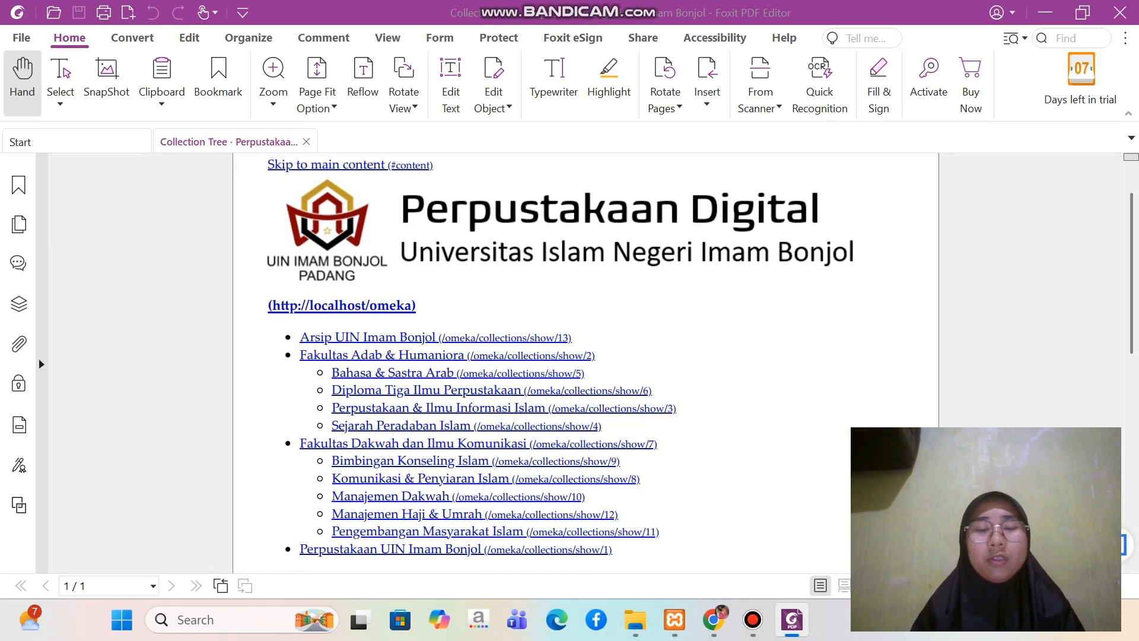
scroll(585, 356, "down", 1)
scroll(585, 356, "up", 1)
scroll(586, 356, "down", 1)
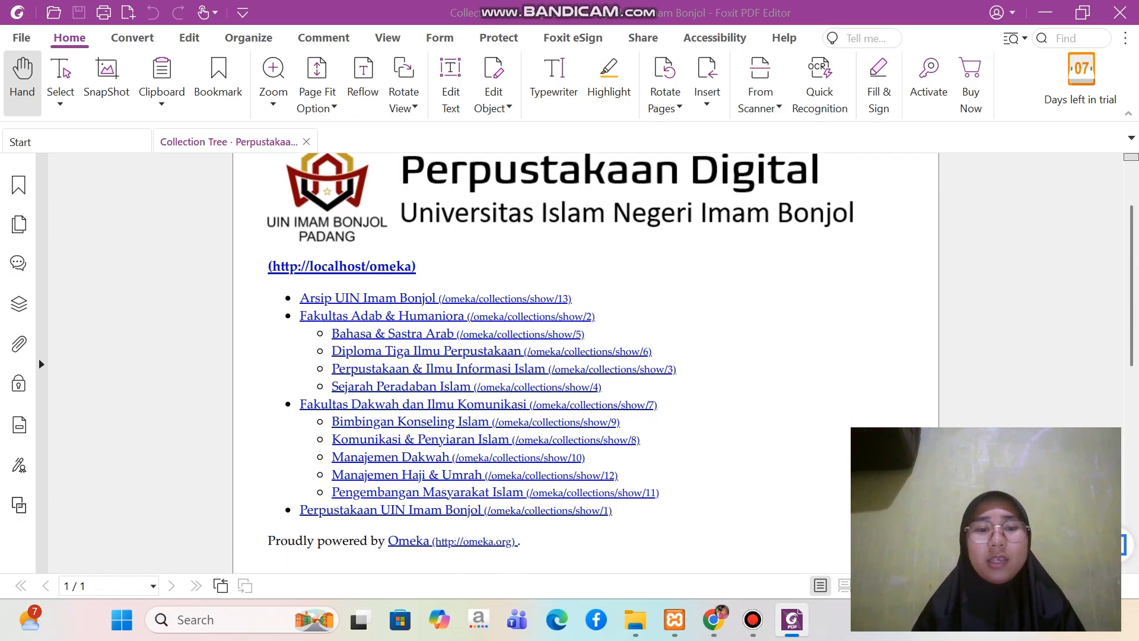
scroll(585, 356, "down", 1)
scroll(586, 356, "up", 1)
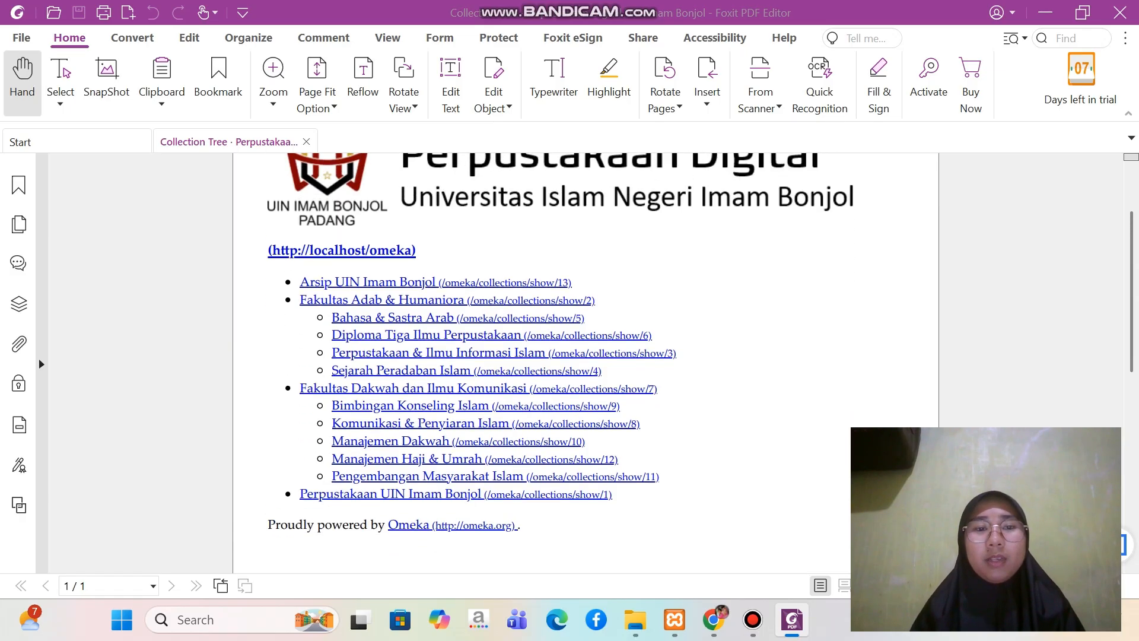
Switch to Omeka in Chrome, start a new collection, and consult the structure PDF for the first collection's name
mouse_move(714, 619)
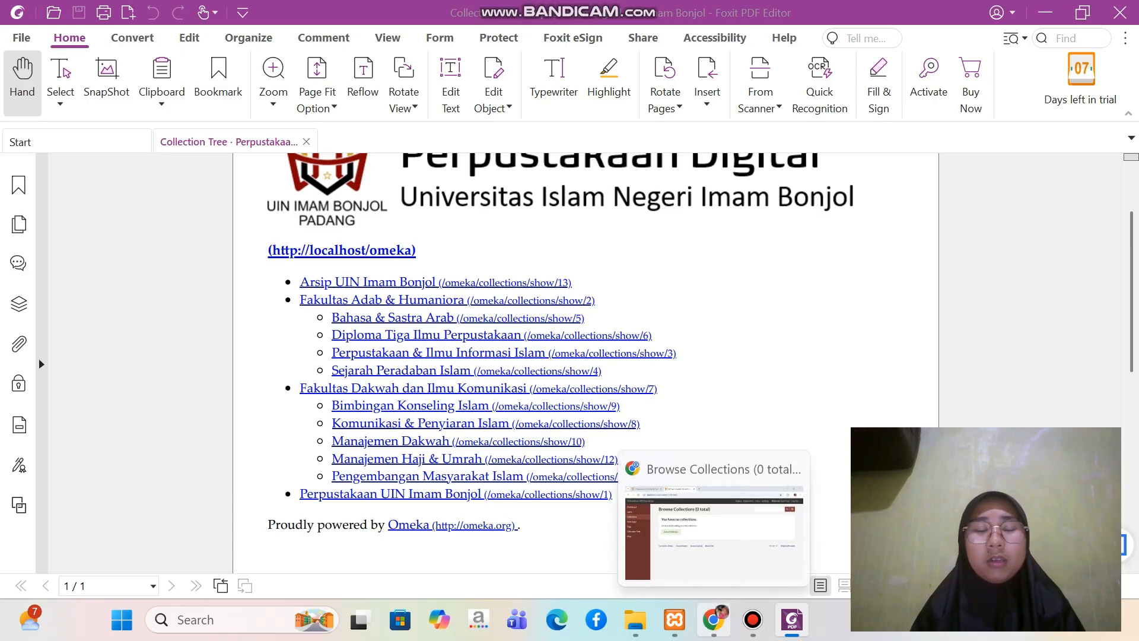
left_click(714, 619)
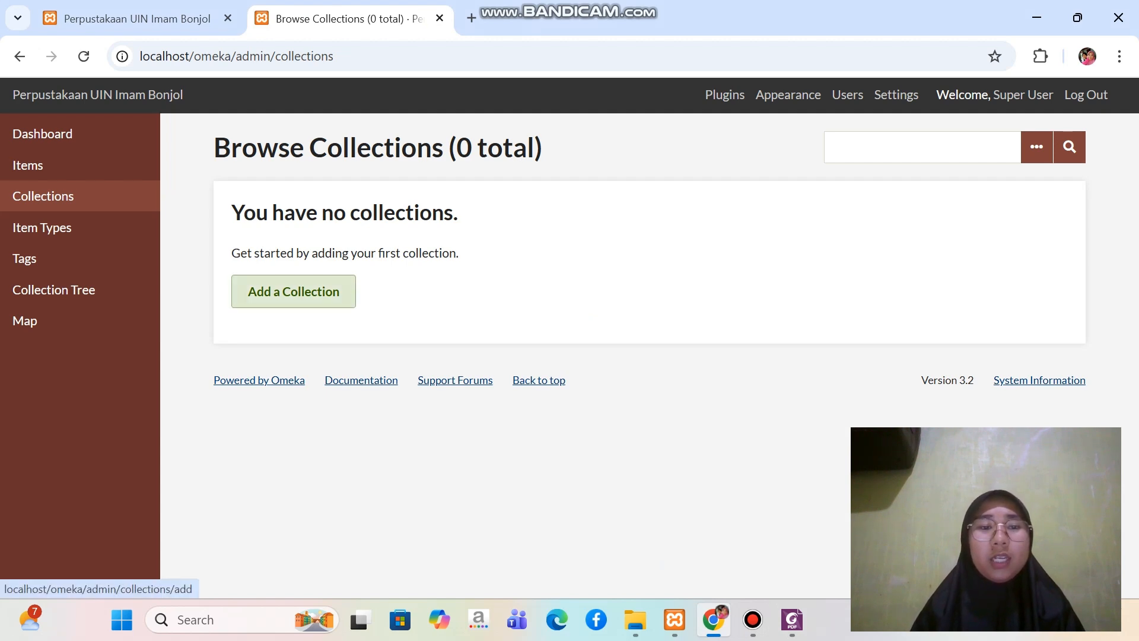
left_click(294, 291)
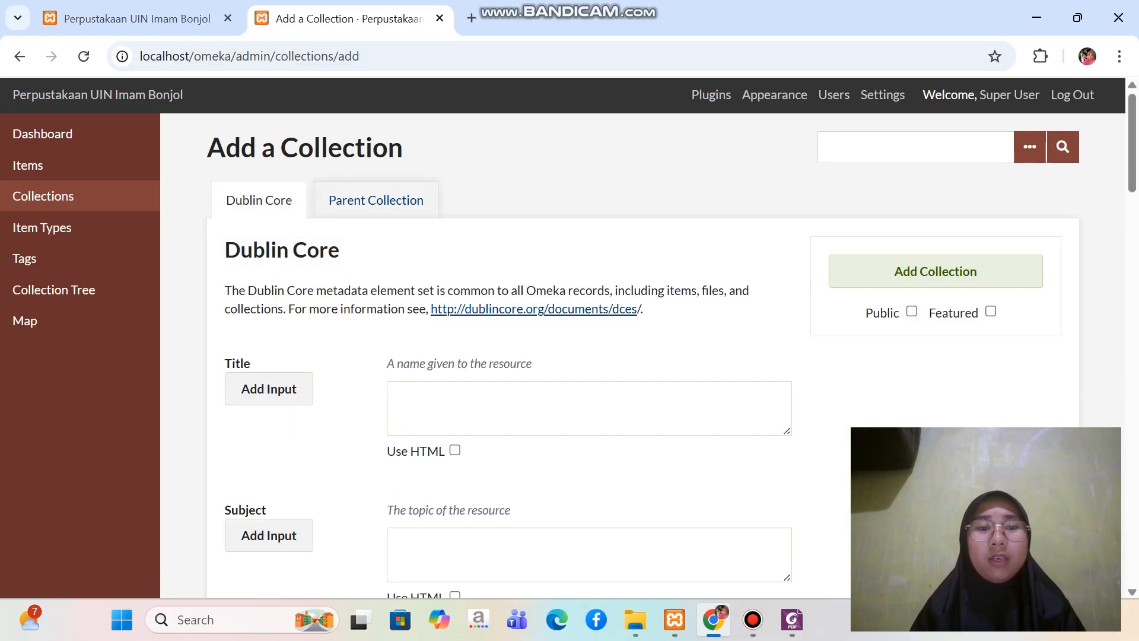
scroll(673, 353, "down", 3)
scroll(673, 353, "up", 1)
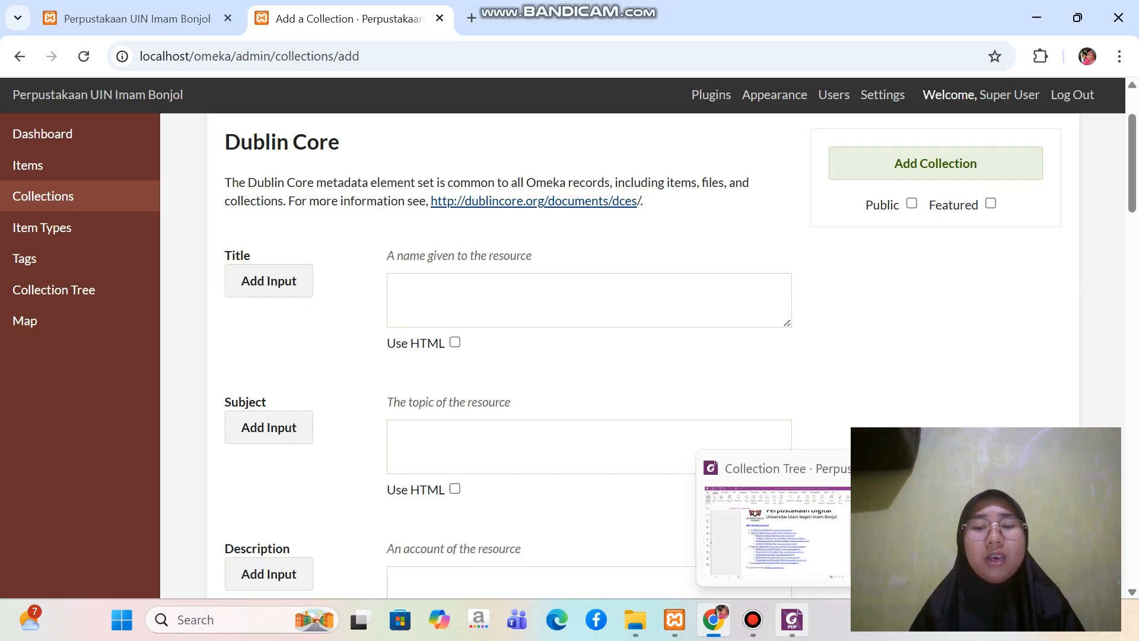
left_click(792, 619)
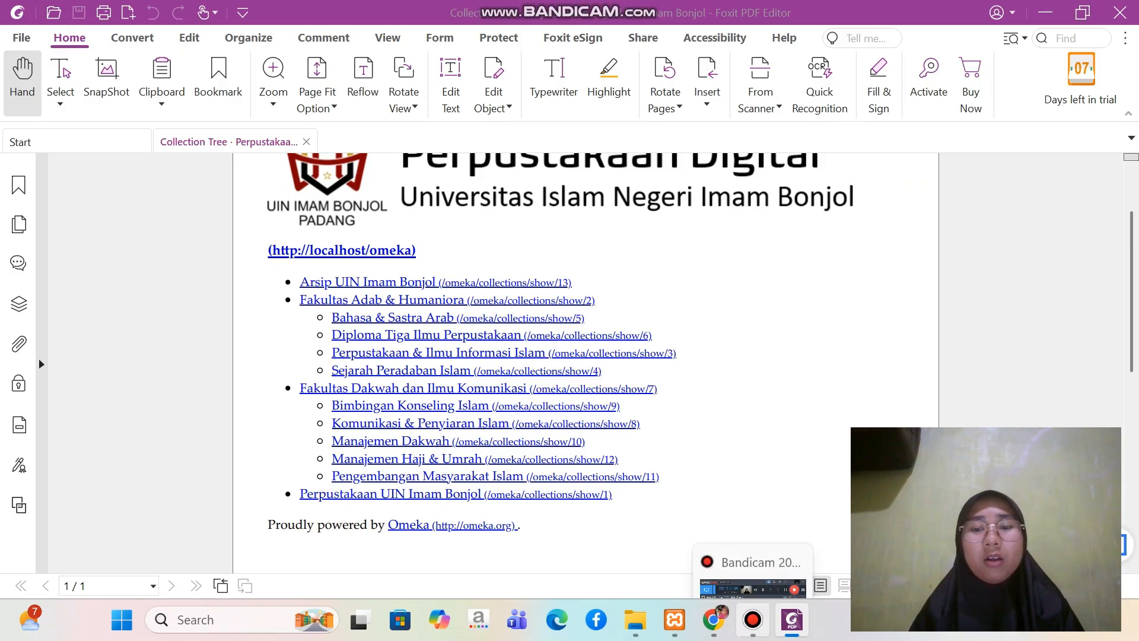
left_click(713, 620)
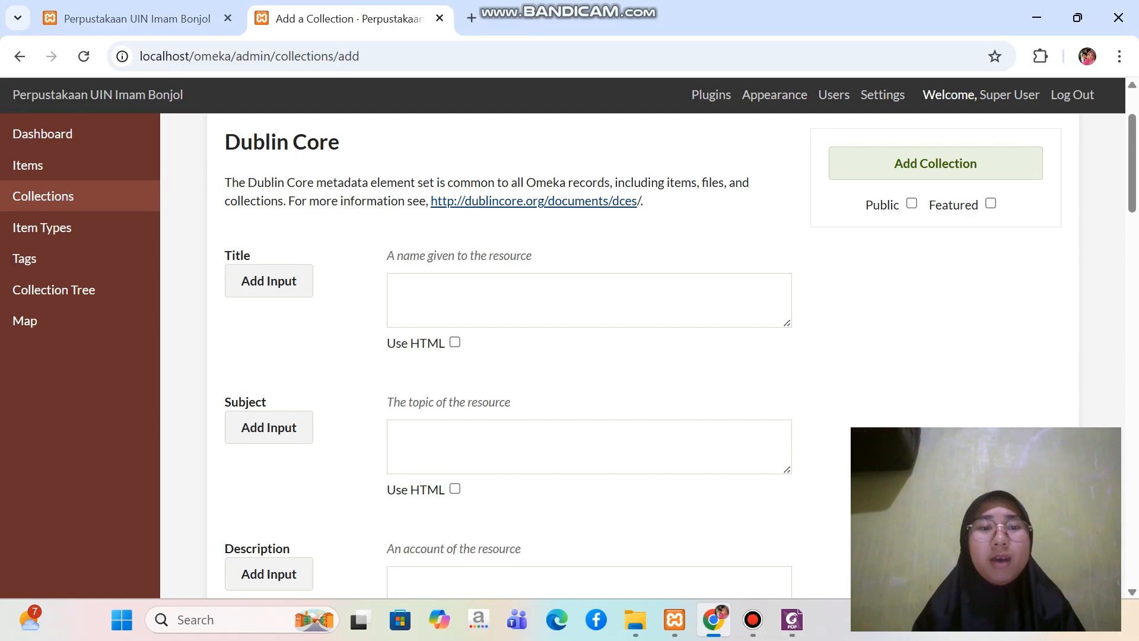
Enter "Arsip UIN Imam Bonjol" as the new collection's Dublin Core title
left_click(589, 300)
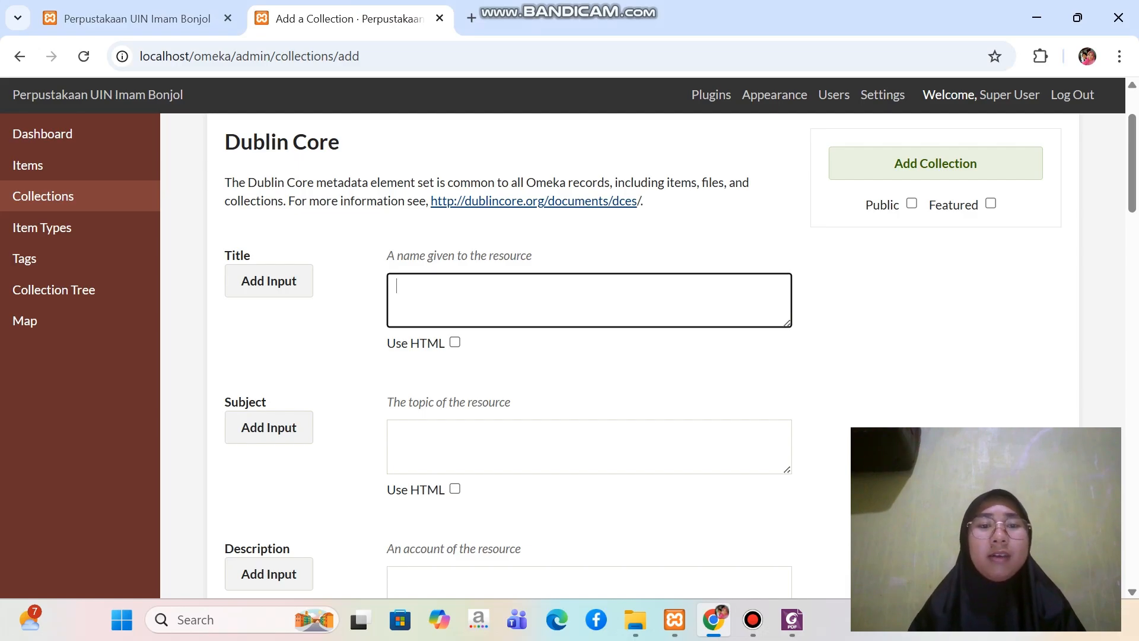
key("Caps_Lock")
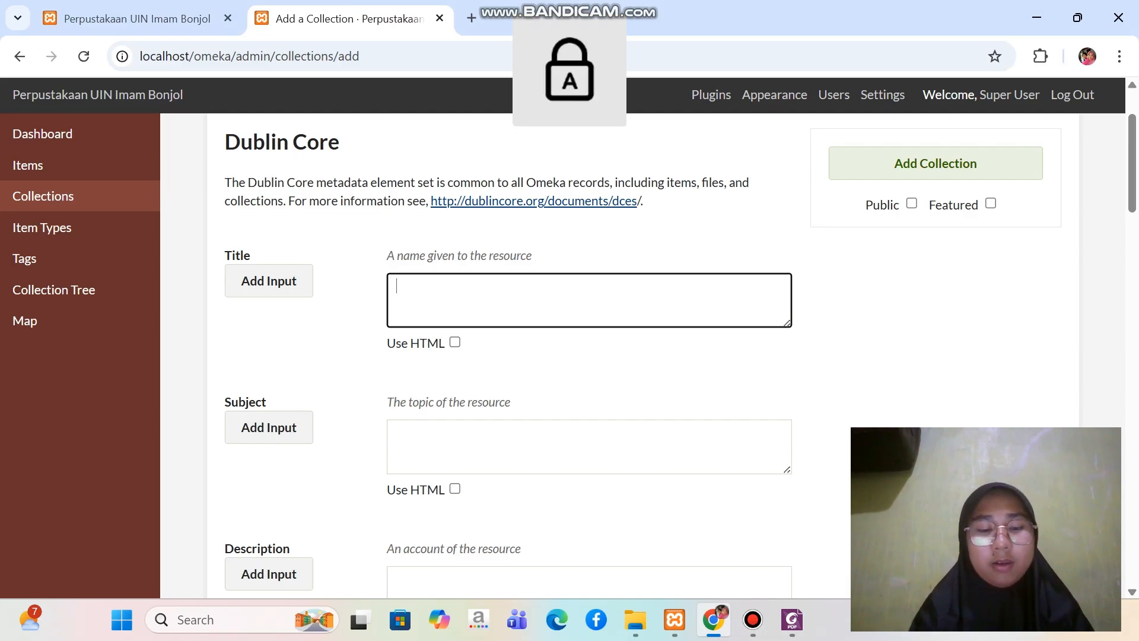
type("A")
key("Caps_Lock")
type("rsip")
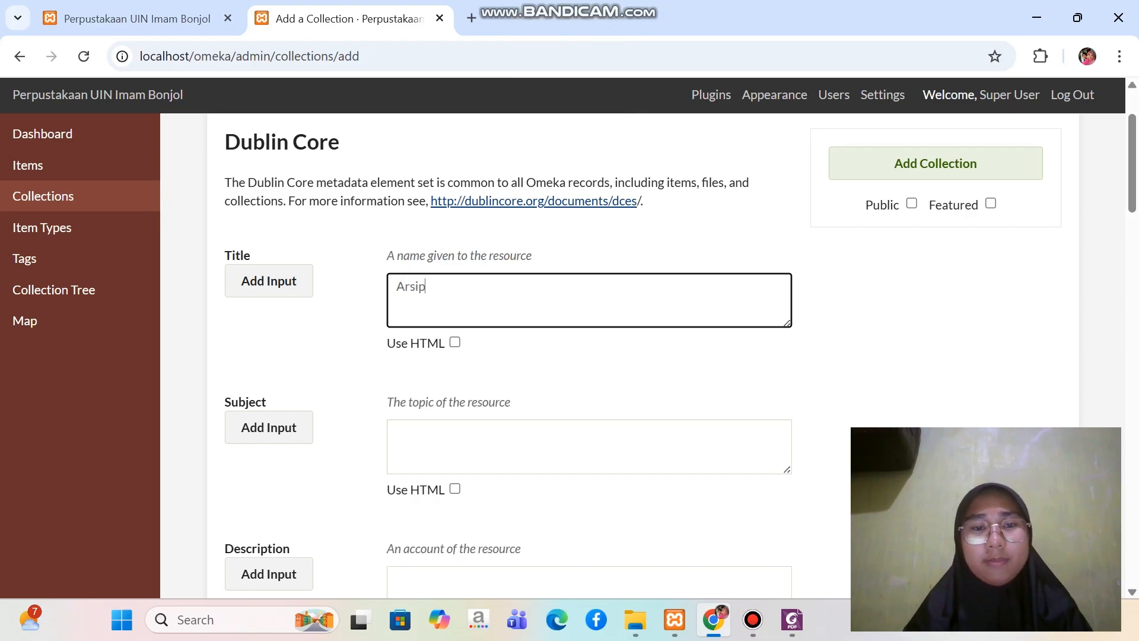
key("Caps_Lock")
type("UIN")
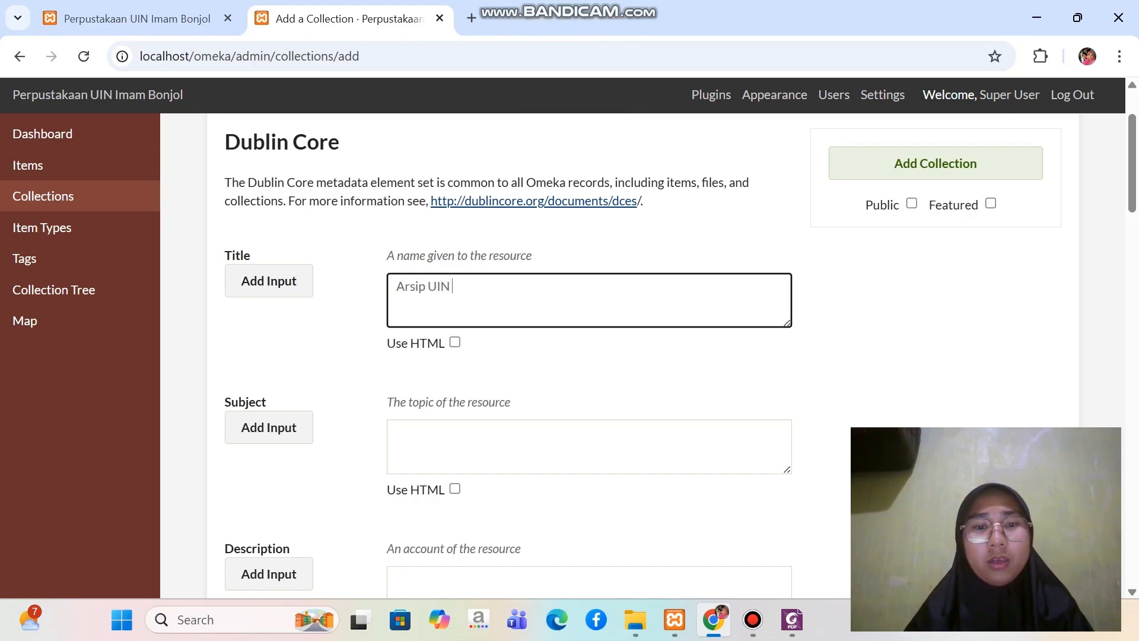
key("Caps_Lock")
type("imam")
key("Caps_Lock")
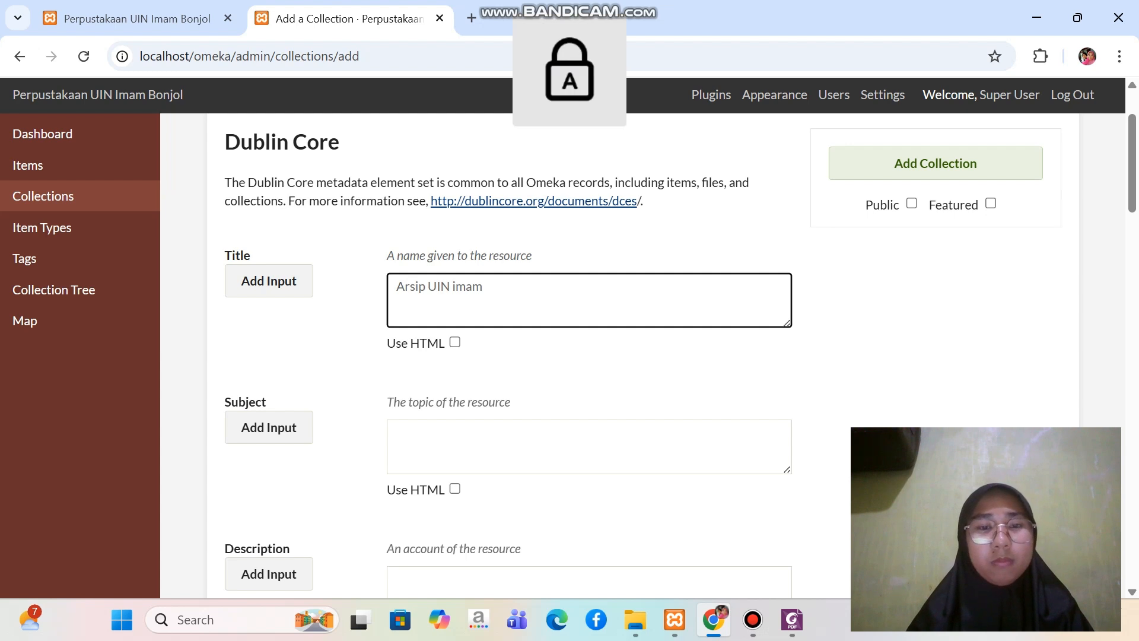
key("BackSpace")
key("BackSpace")
key("BackSpace")
key("BackSpace")
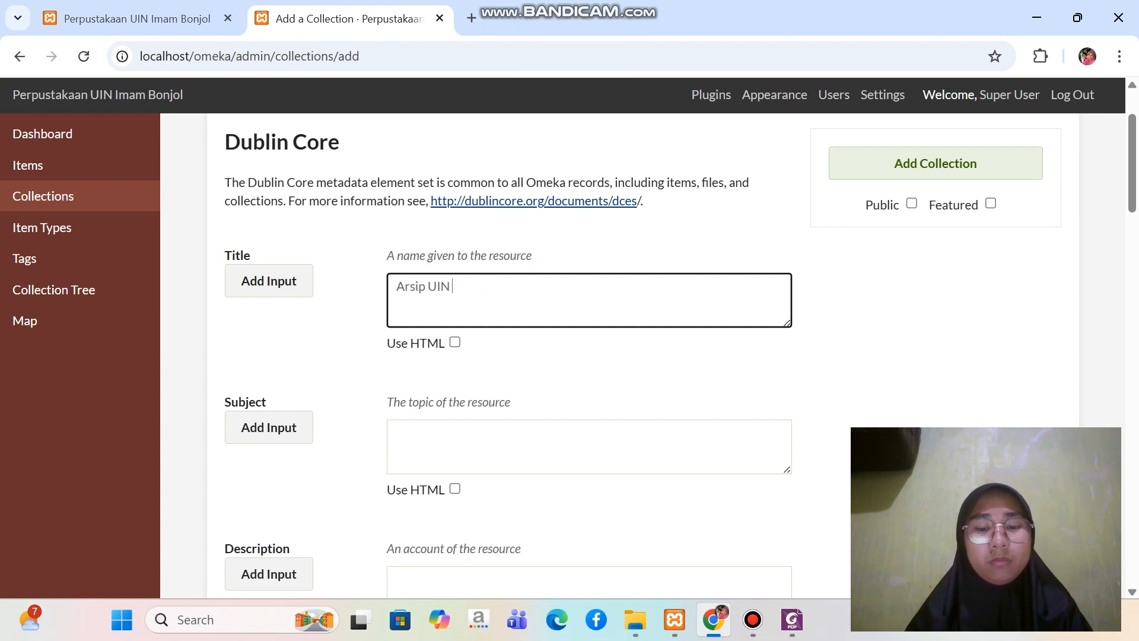
key("Caps_Lock")
type("i")
key("Caps_Lock")
type("MAM")
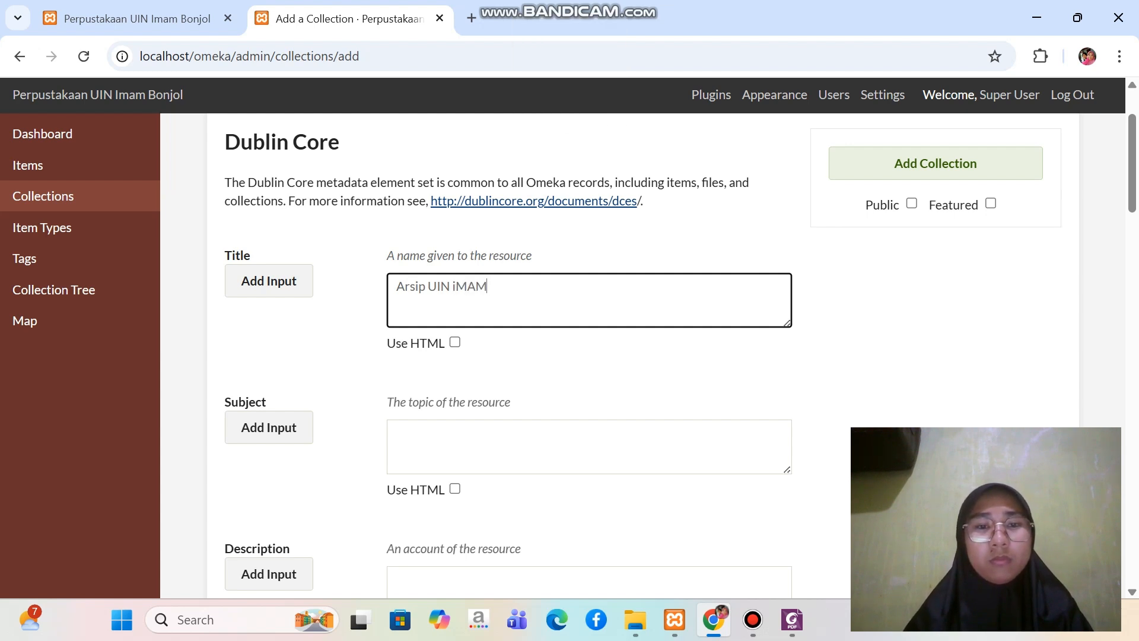
key("BackSpace")
key("BackSpace")
key("BackSpace")
key("BackSpace")
type("I")
key("Caps_Lock")
type("mam")
key("Caps_Lock")
type("B")
key("Caps_Lock")
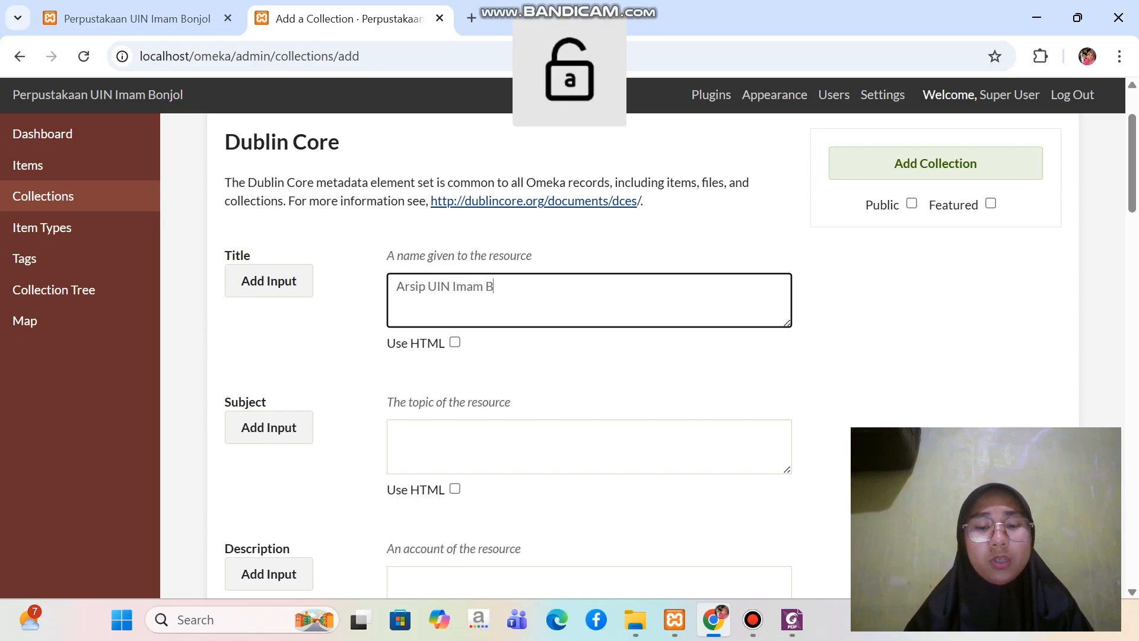
type("onjol")
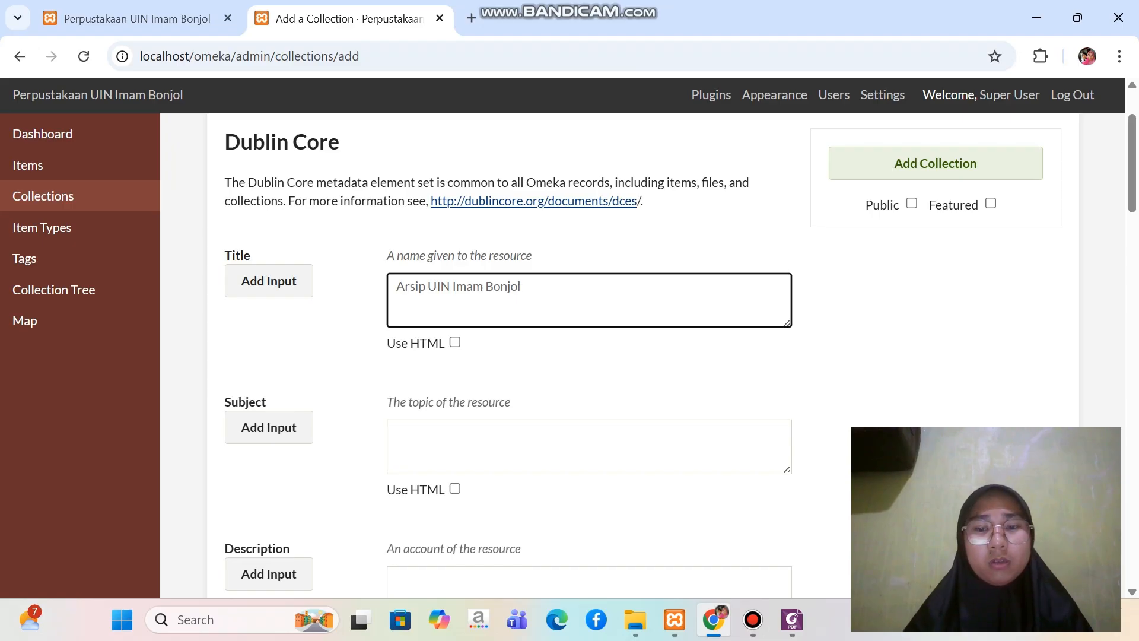
Check the title against the structure PDF in Foxit, make the collection public in Omeka, and add it
left_click(792, 620)
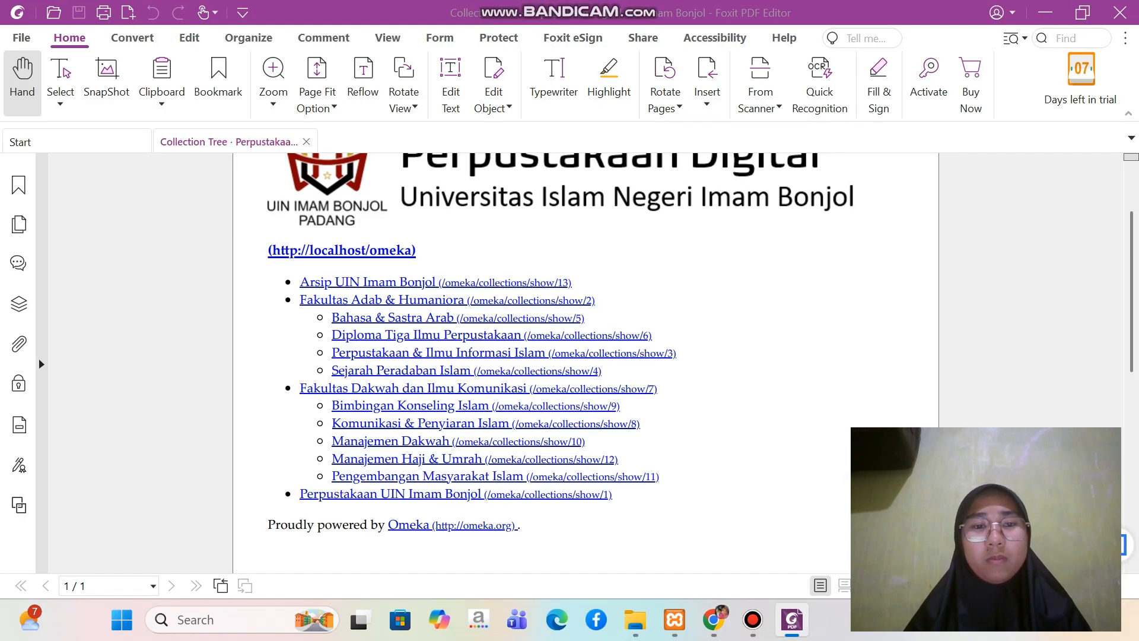
mouse_move(674, 619)
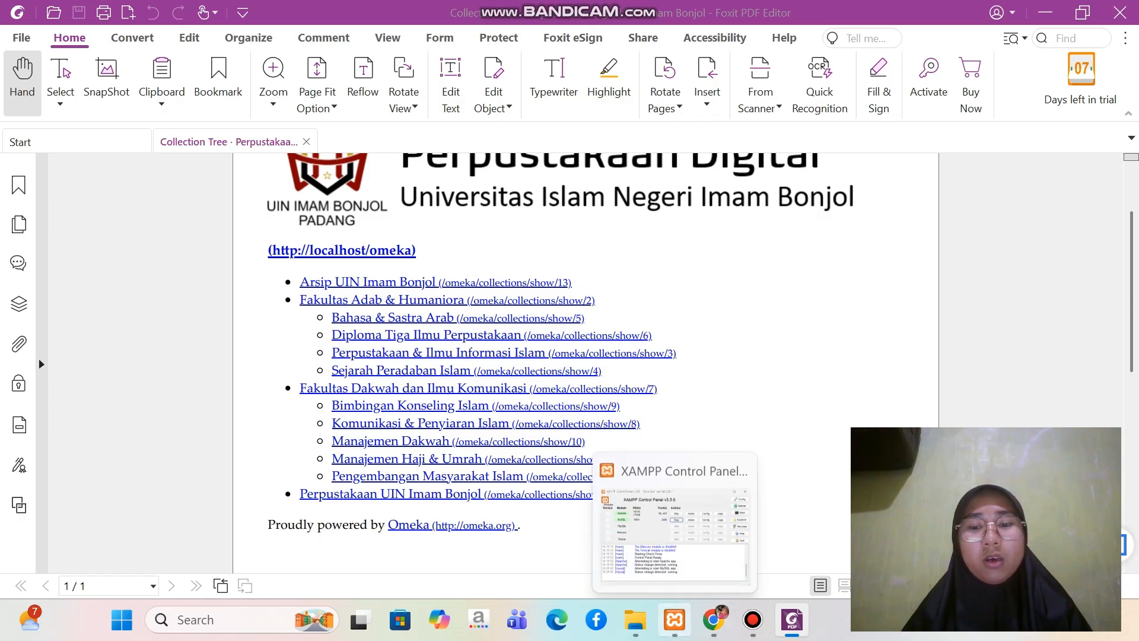
left_click(714, 620)
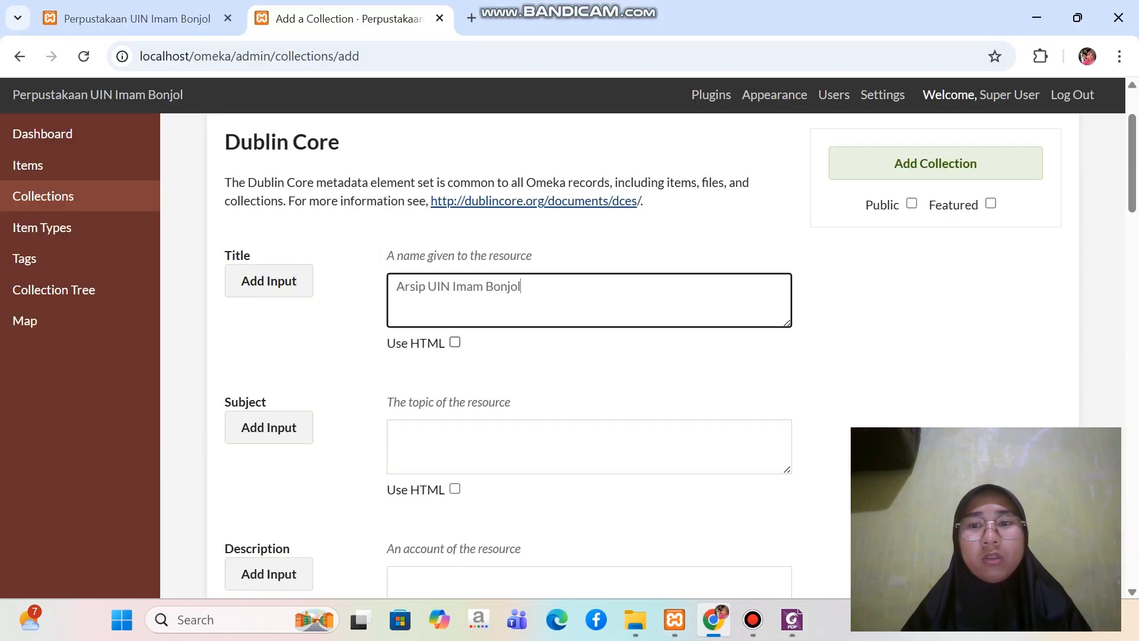
left_click(912, 203)
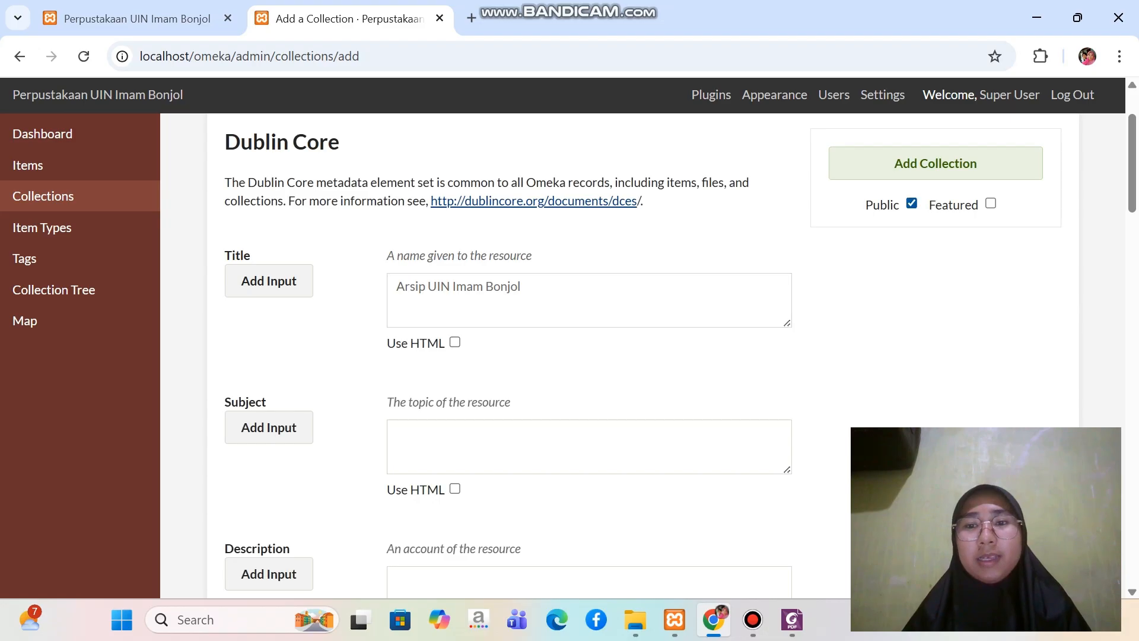
scroll(912, 203, "up", 2)
scroll(911, 203, "down", 1)
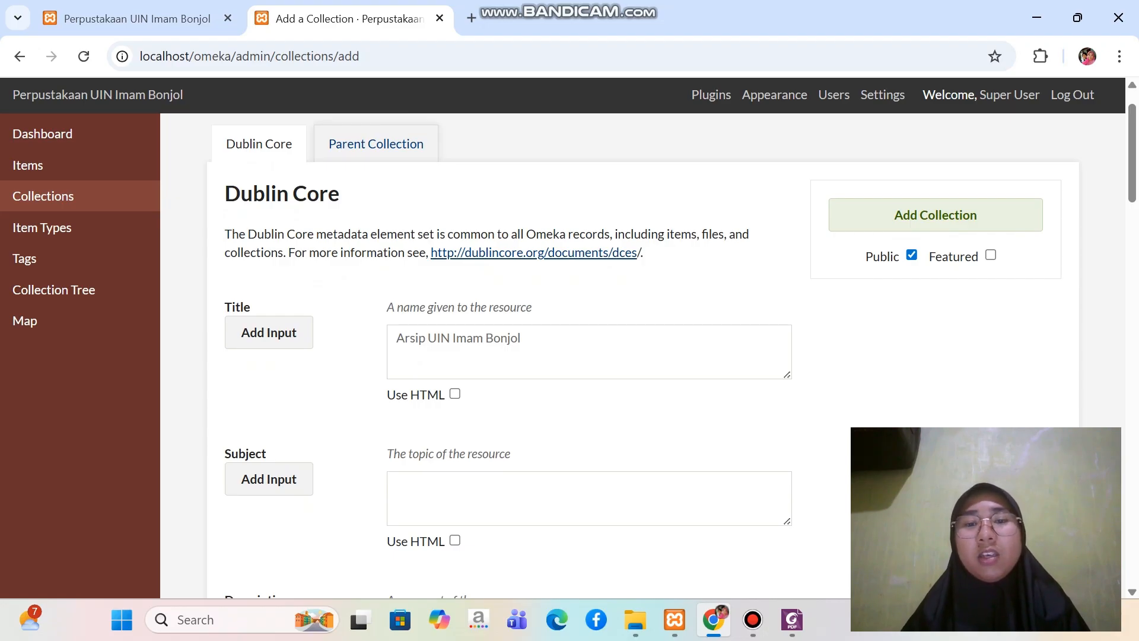
scroll(589, 356, "down", 2)
scroll(589, 356, "up", 1)
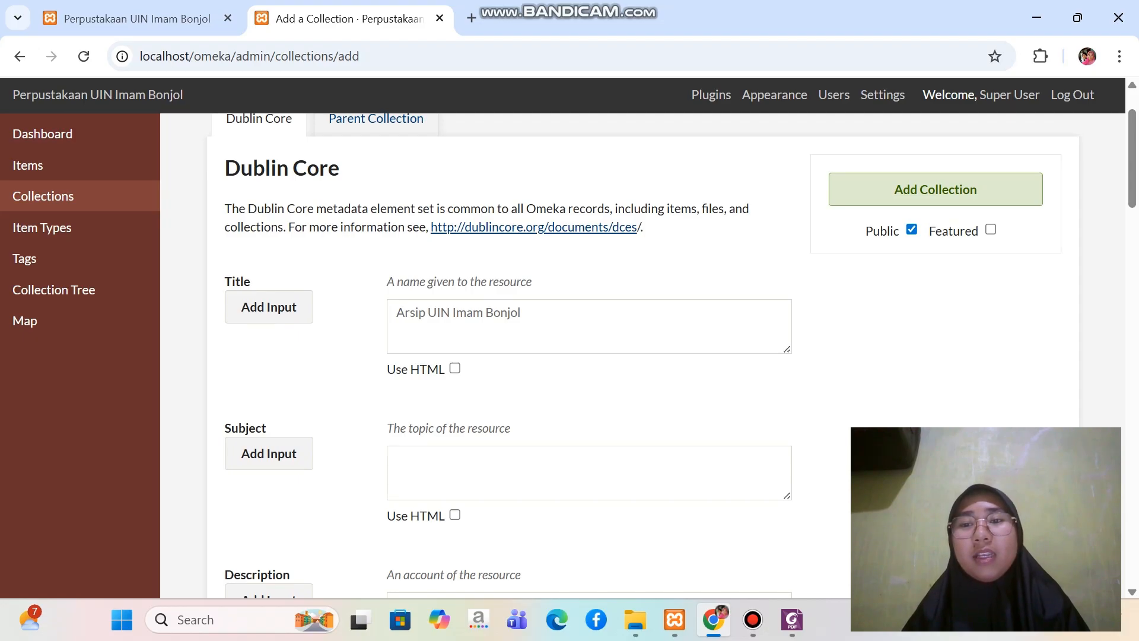
left_click(935, 189)
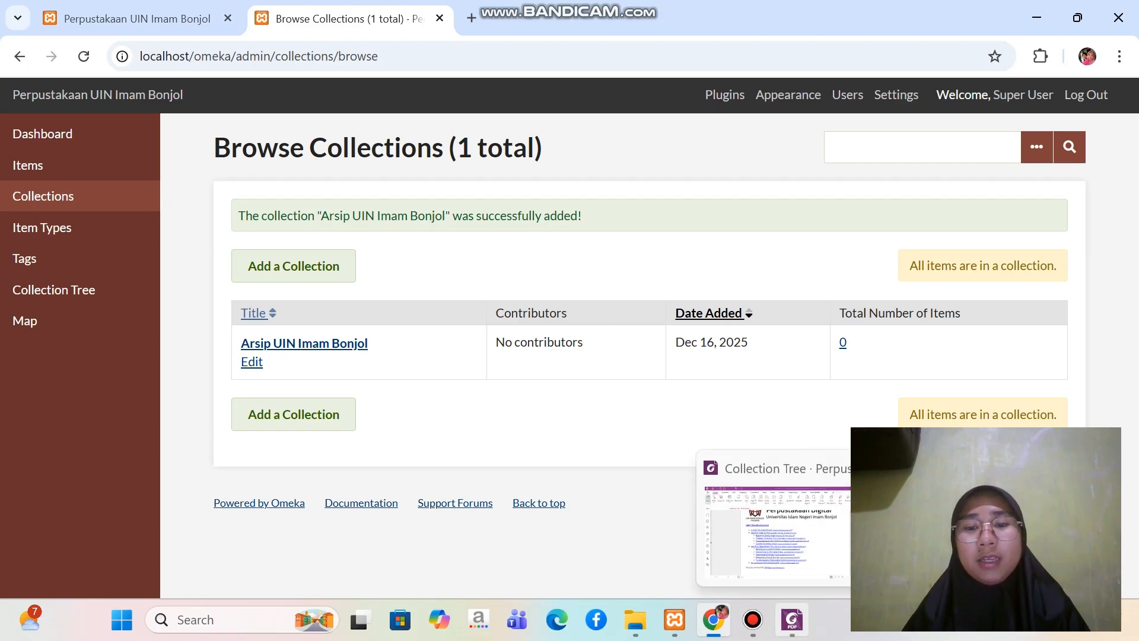
Consult the structure PDF in Foxit for the next top-level collection and start another new collection in Omeka
left_click(792, 619)
scroll(588, 344, "down", 1)
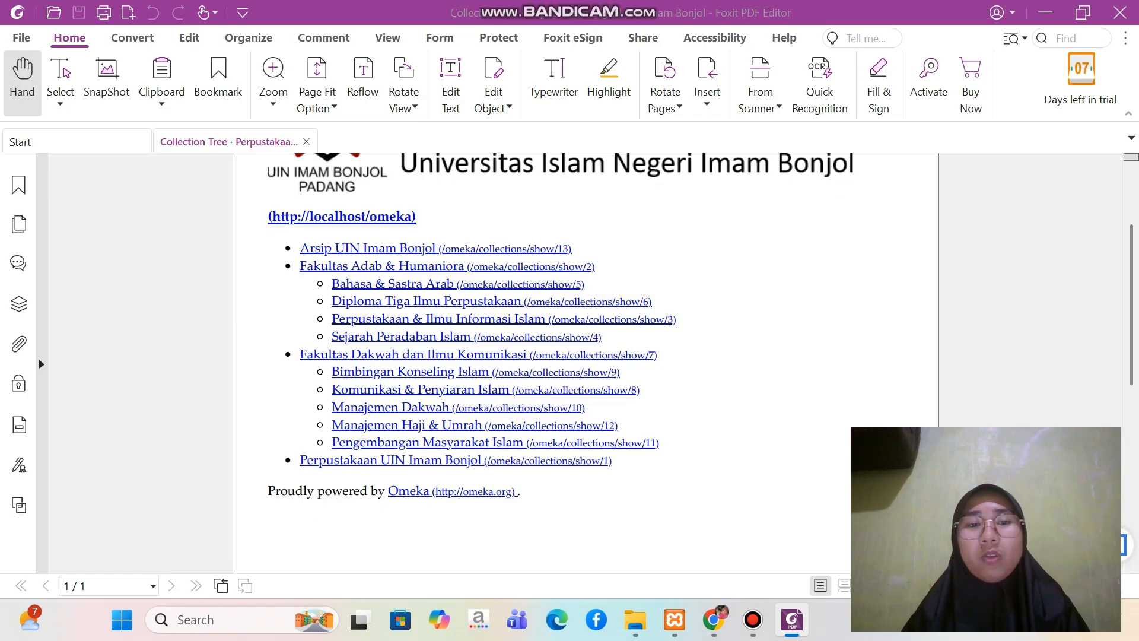
mouse_move(714, 620)
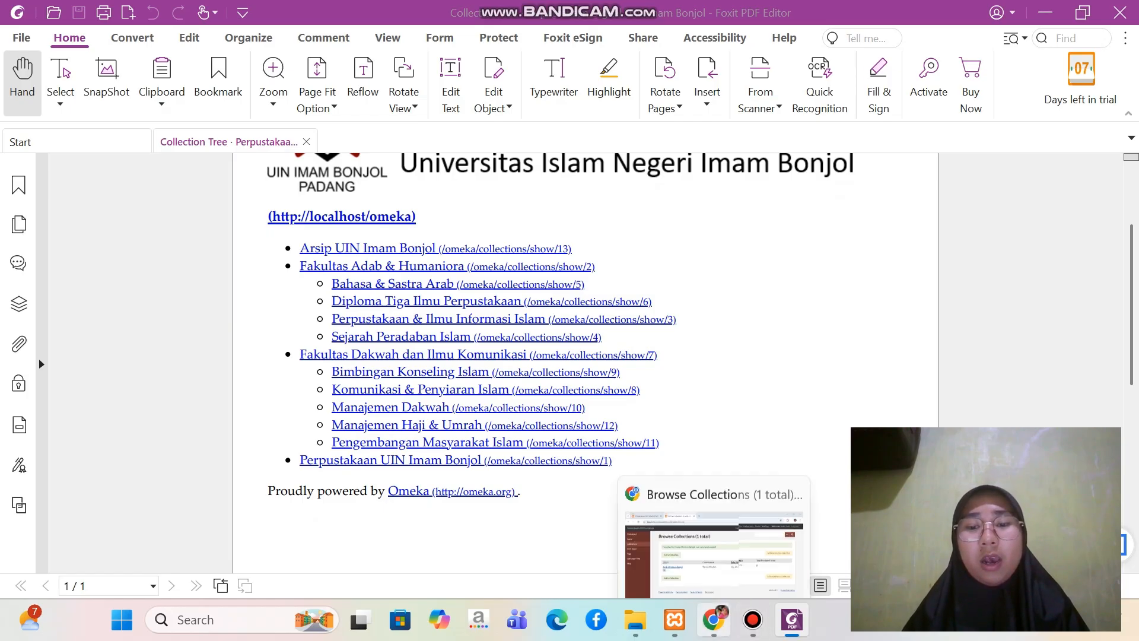
left_click(712, 528)
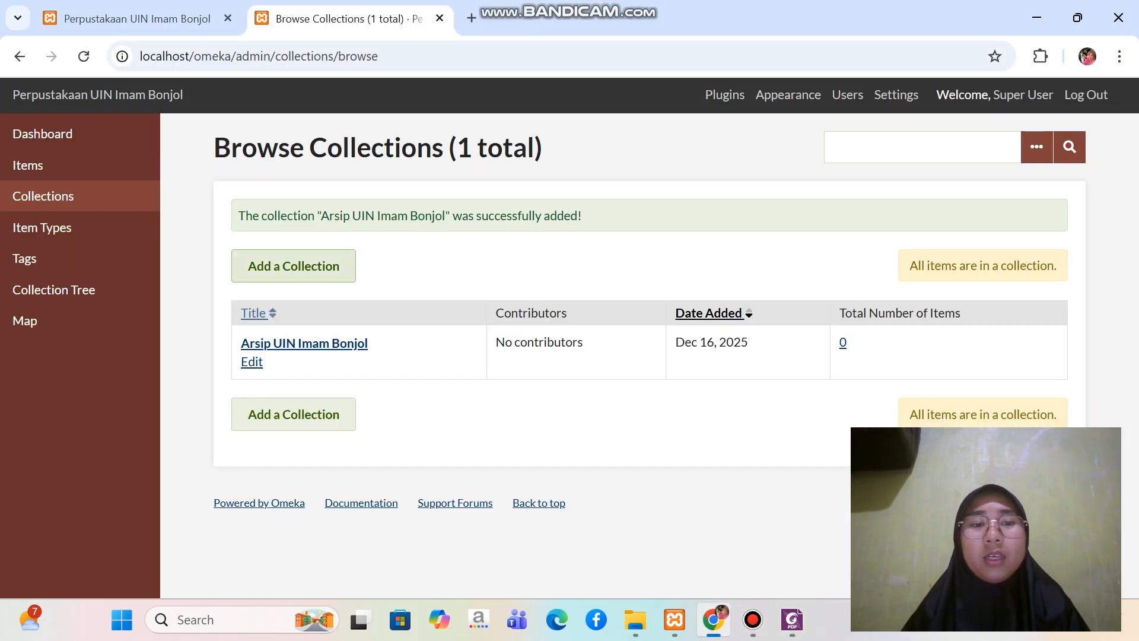
left_click(293, 266)
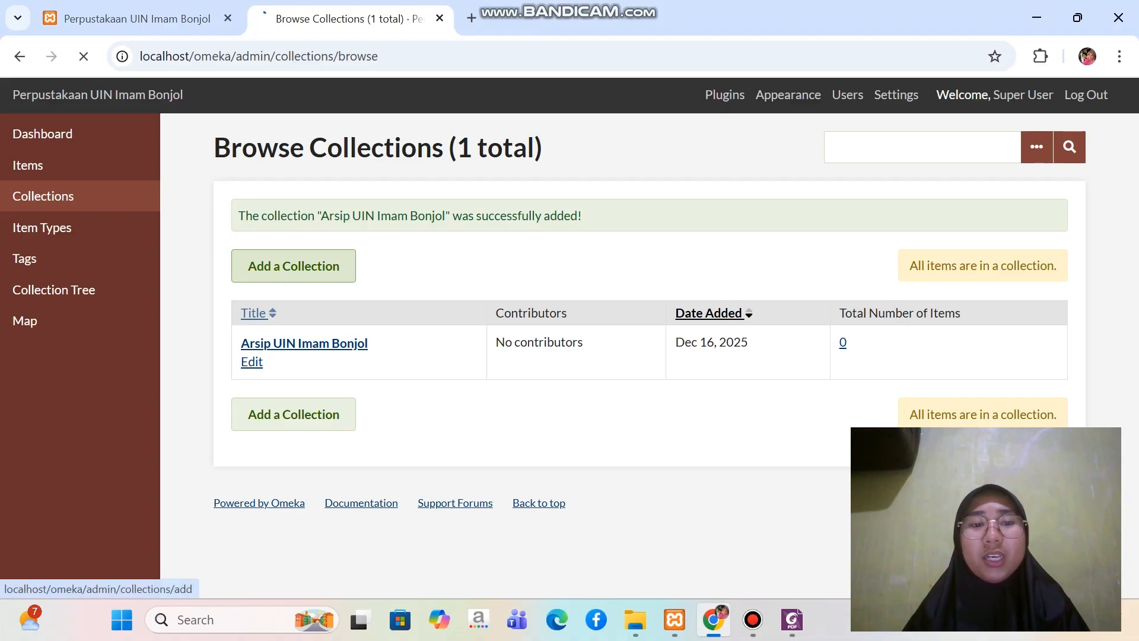
Enter "Fakultas Adab dan Humaniora" as the new collection's Dublin Core title
key("Caps_Lock")
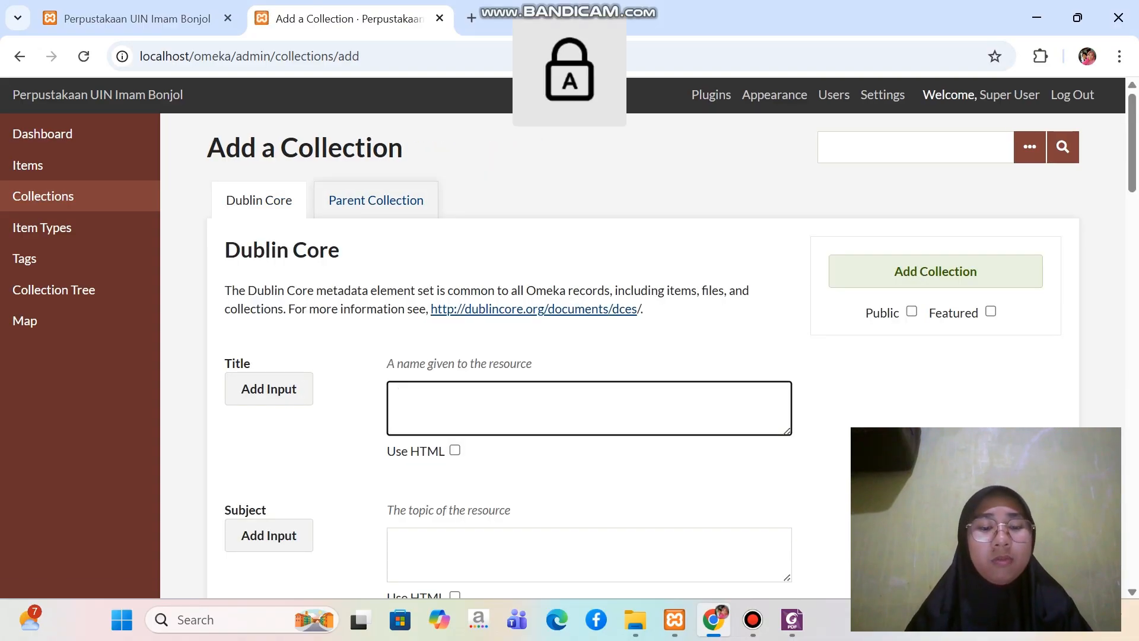
type("F")
key("Caps_Lock")
type("akultas")
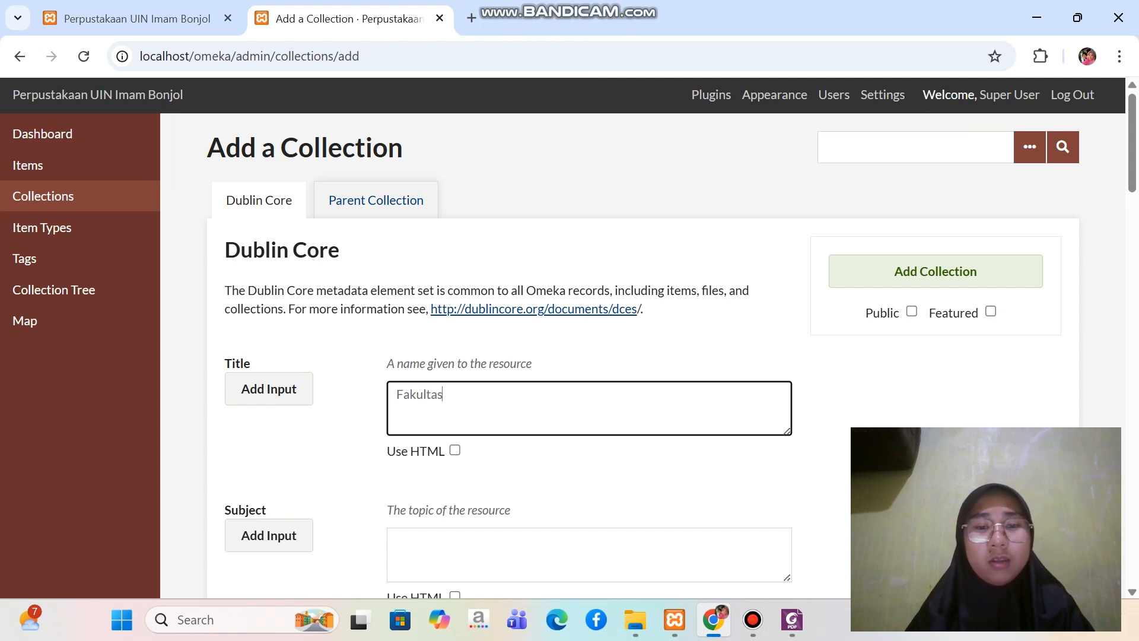
key("Caps_Lock")
type("A")
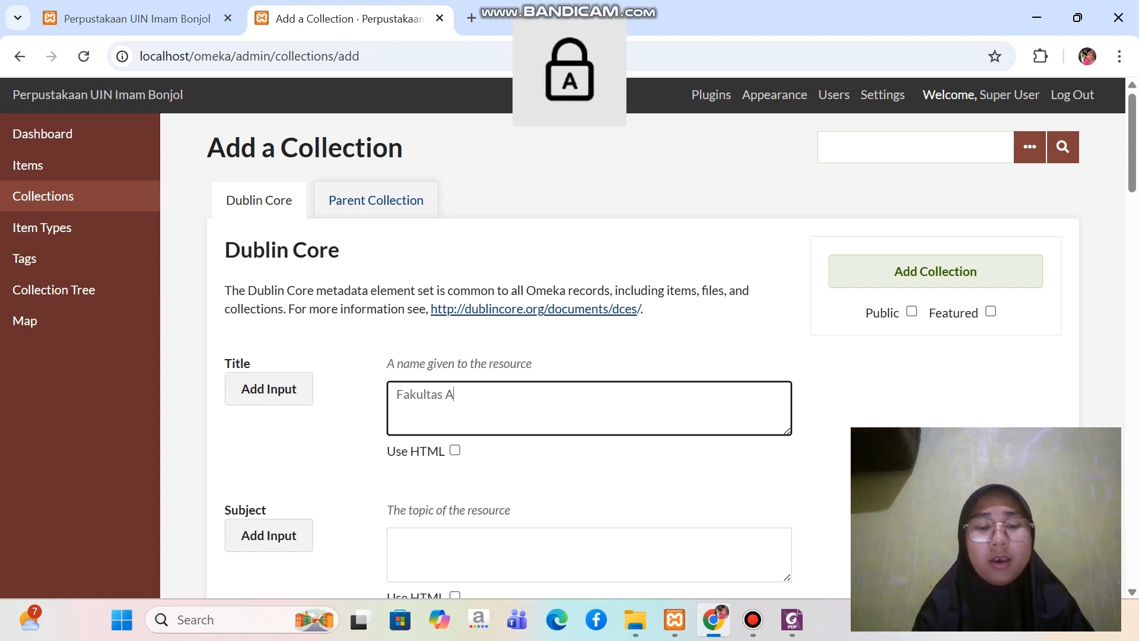
key("Caps_Lock")
type("dab dan")
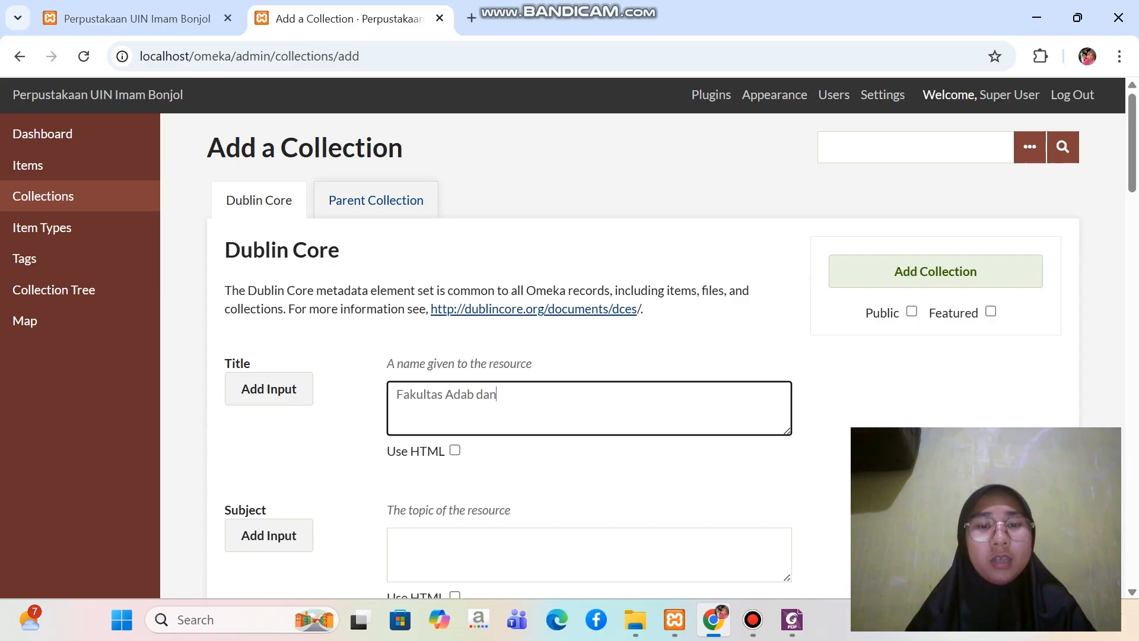
key("Caps_Lock")
type("H")
key("Caps_Lock")
type("u")
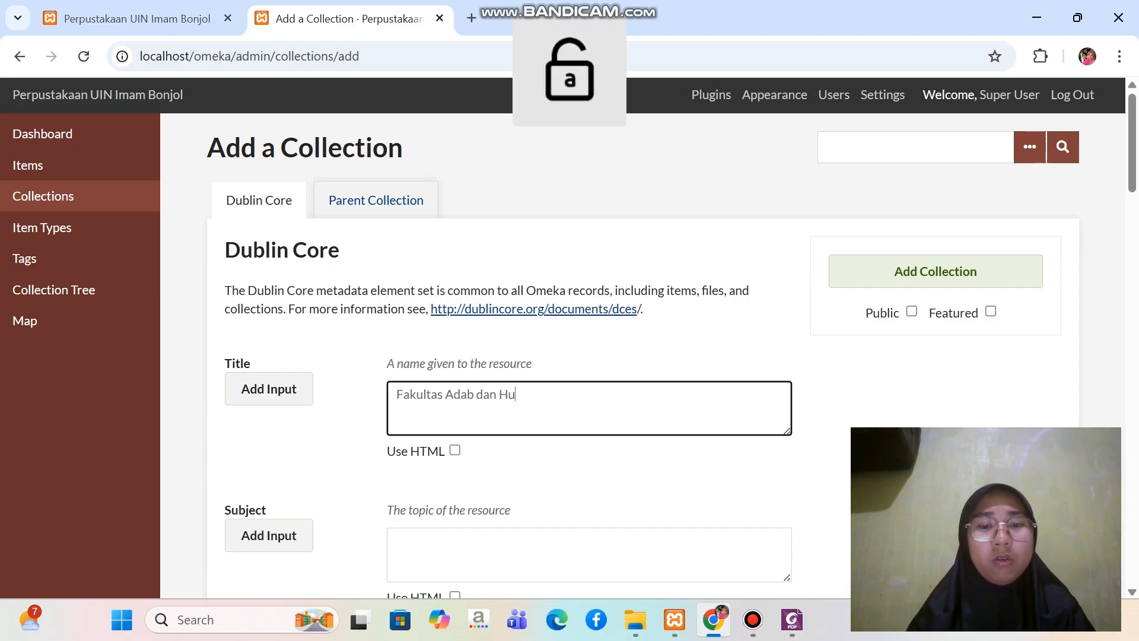
type("maniora")
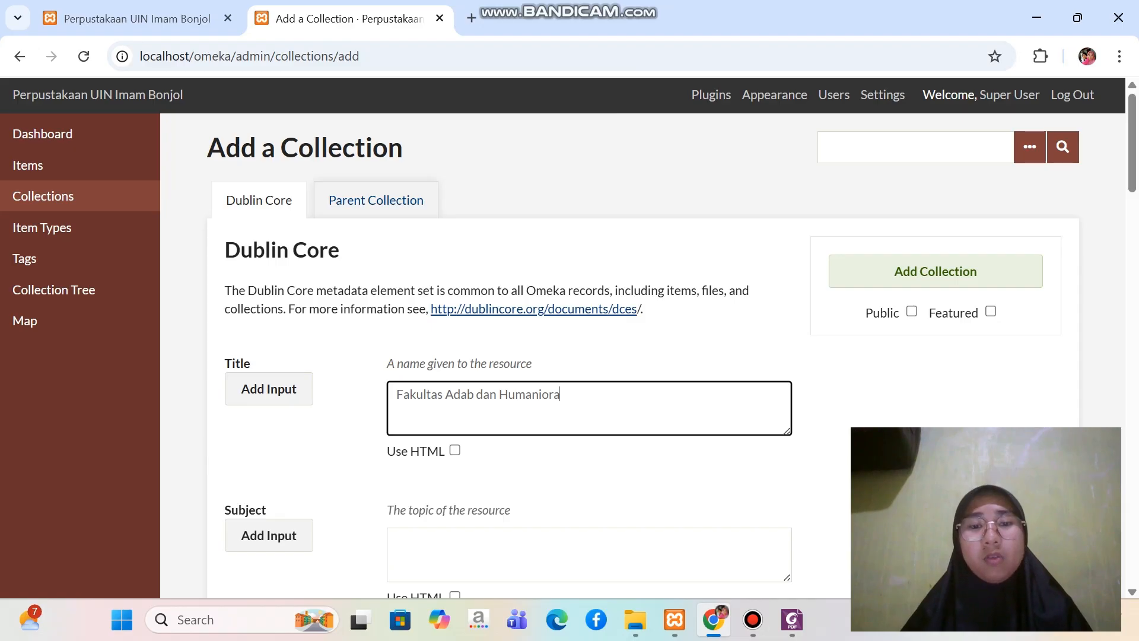
Make the Fakultas Adab dan Humaniora collection public and add it
scroll(671, 346, "down", 1)
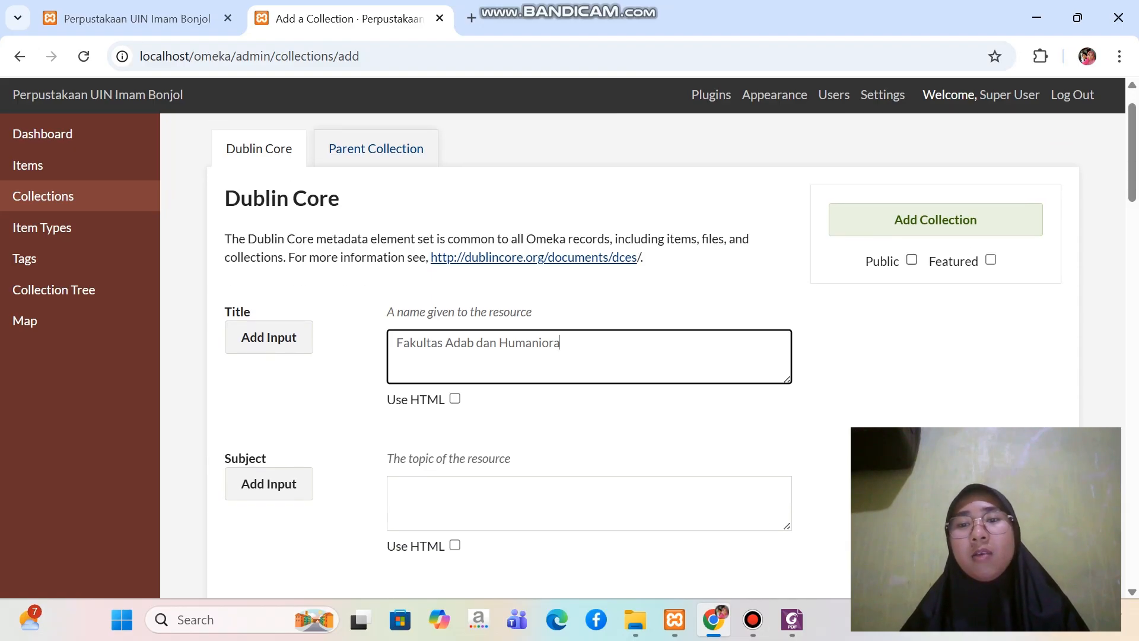
left_click(912, 260)
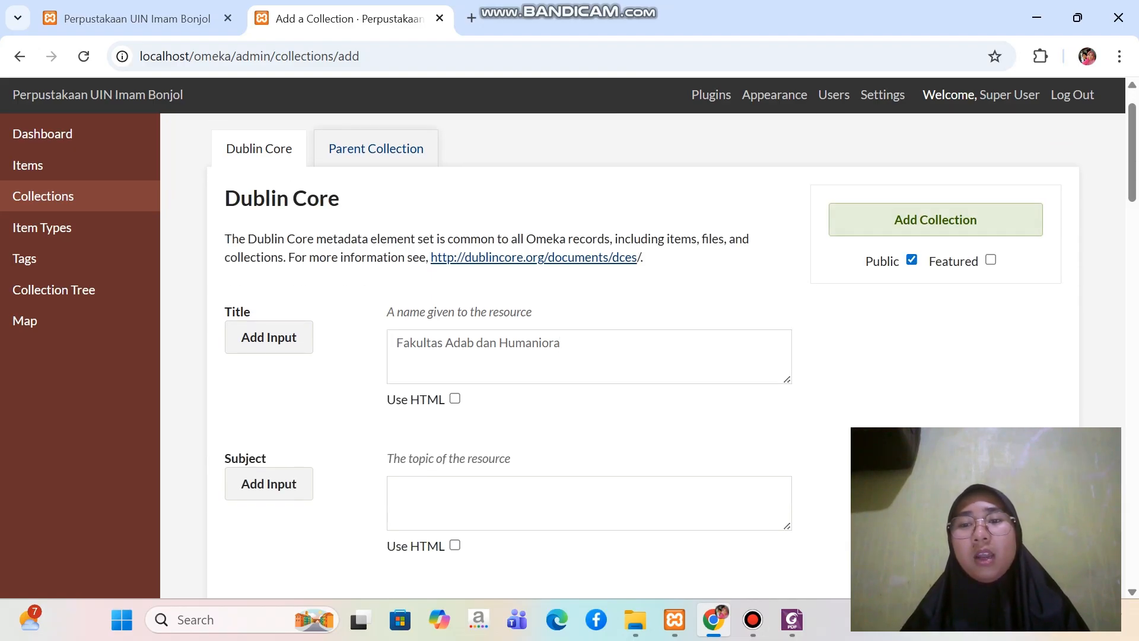
left_click(935, 220)
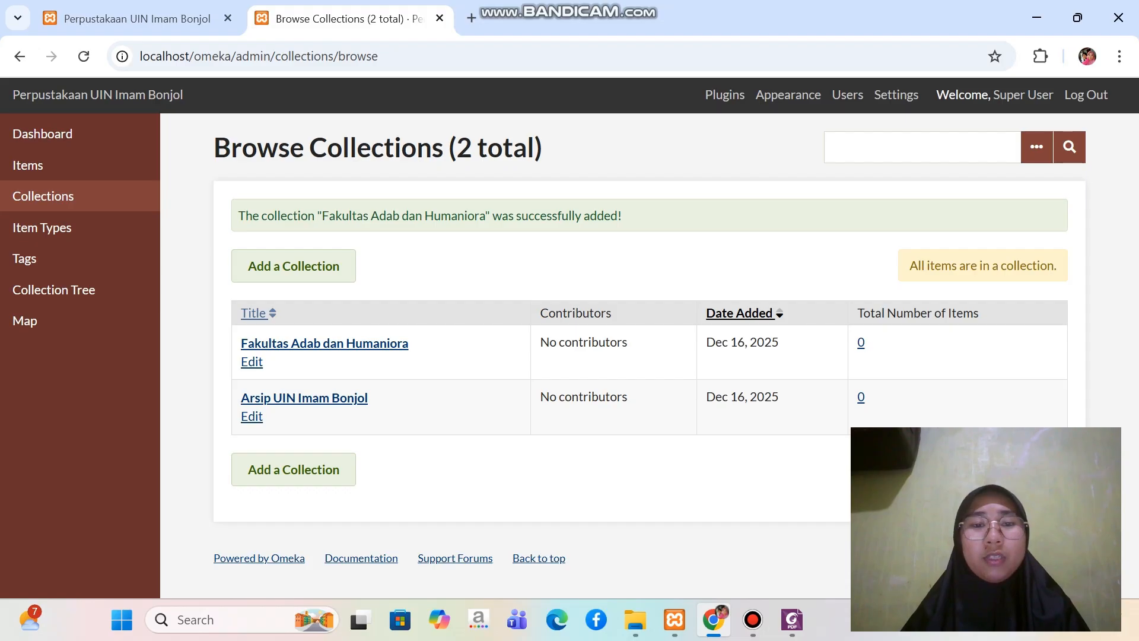
Consult the structure PDF in Foxit for the faculty's first subcollection and start a new collection in Omeka in Chrome
left_click(792, 619)
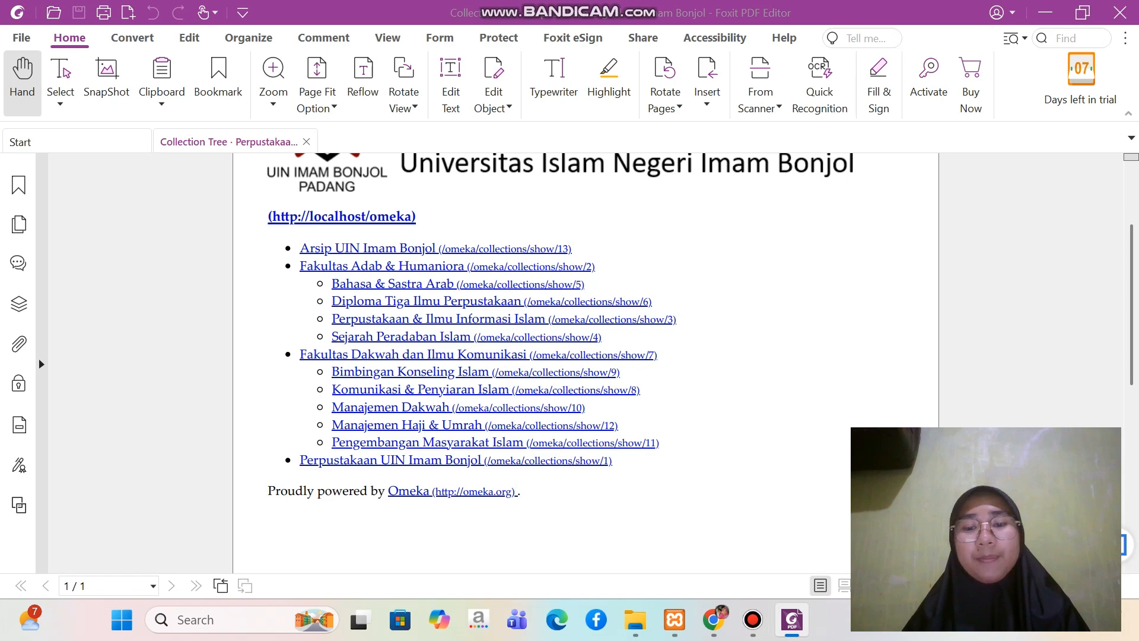
left_click(714, 620)
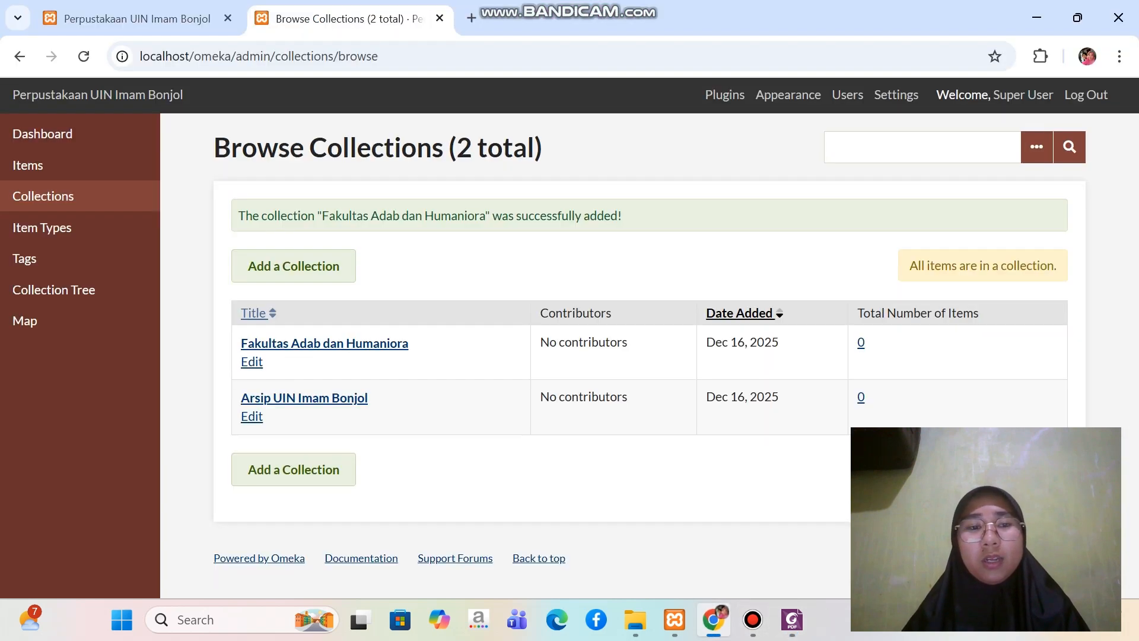
left_click(293, 266)
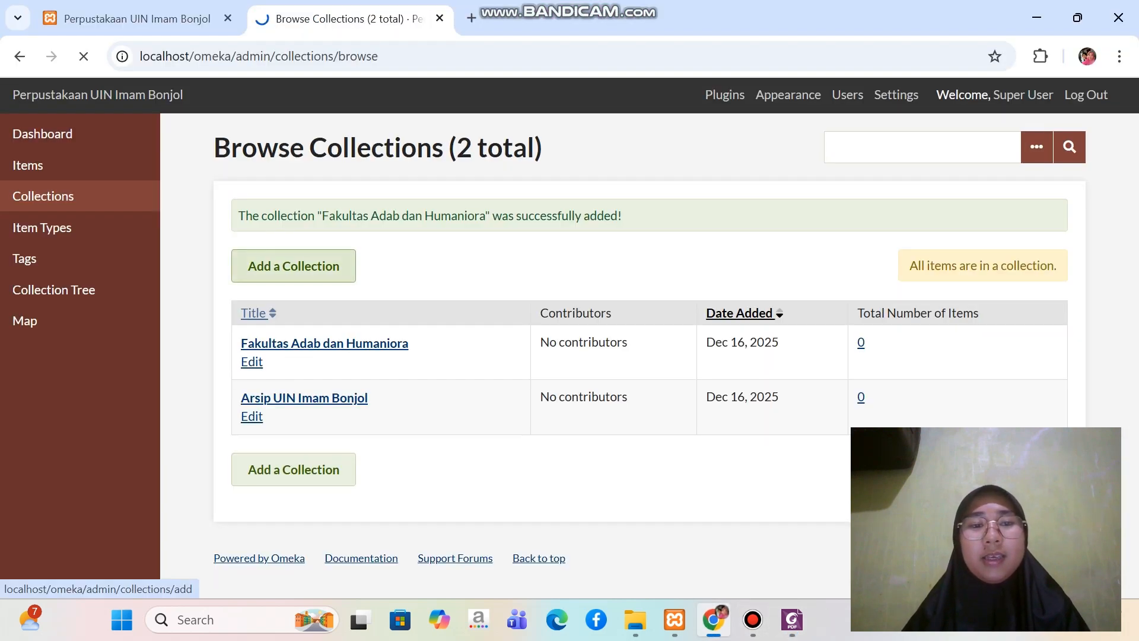
left_click(463, 406)
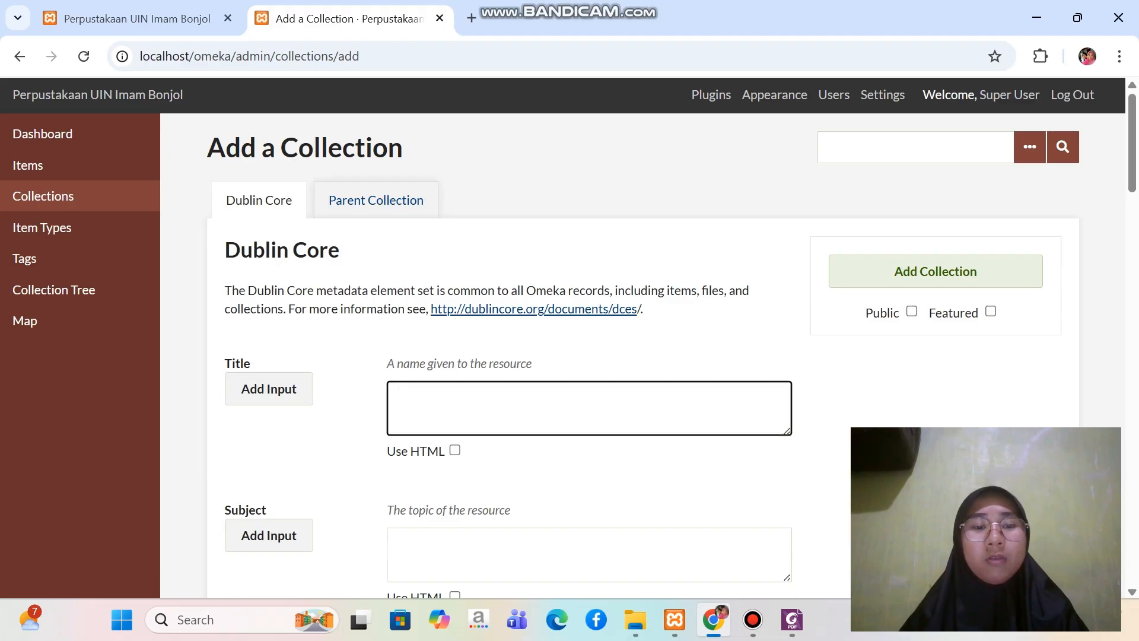
key("Caps_Lock")
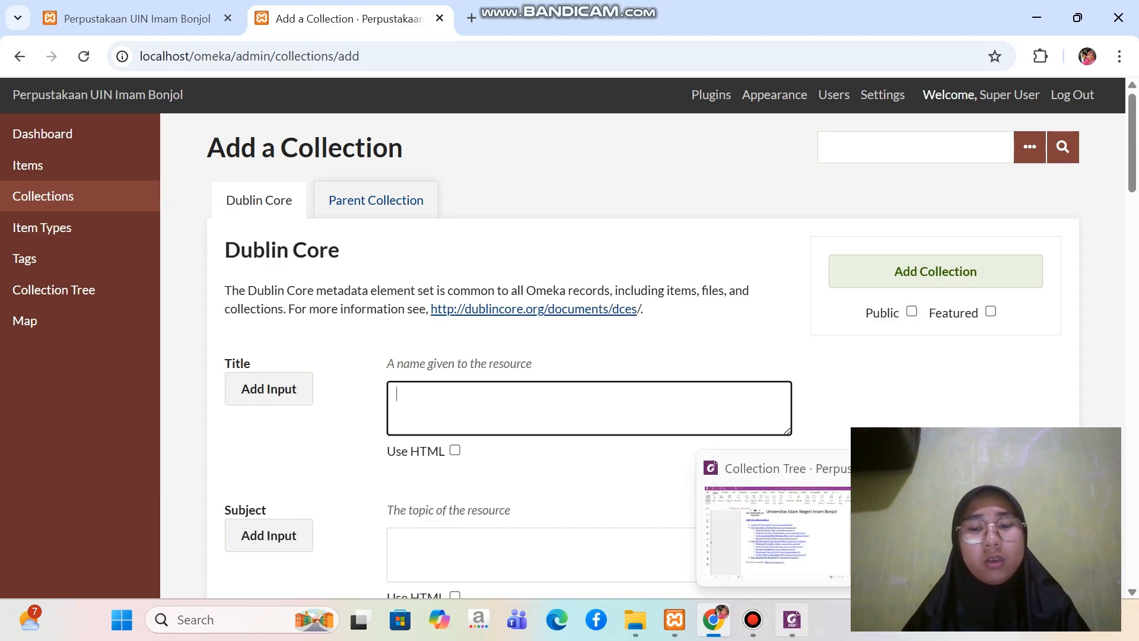
left_click(792, 619)
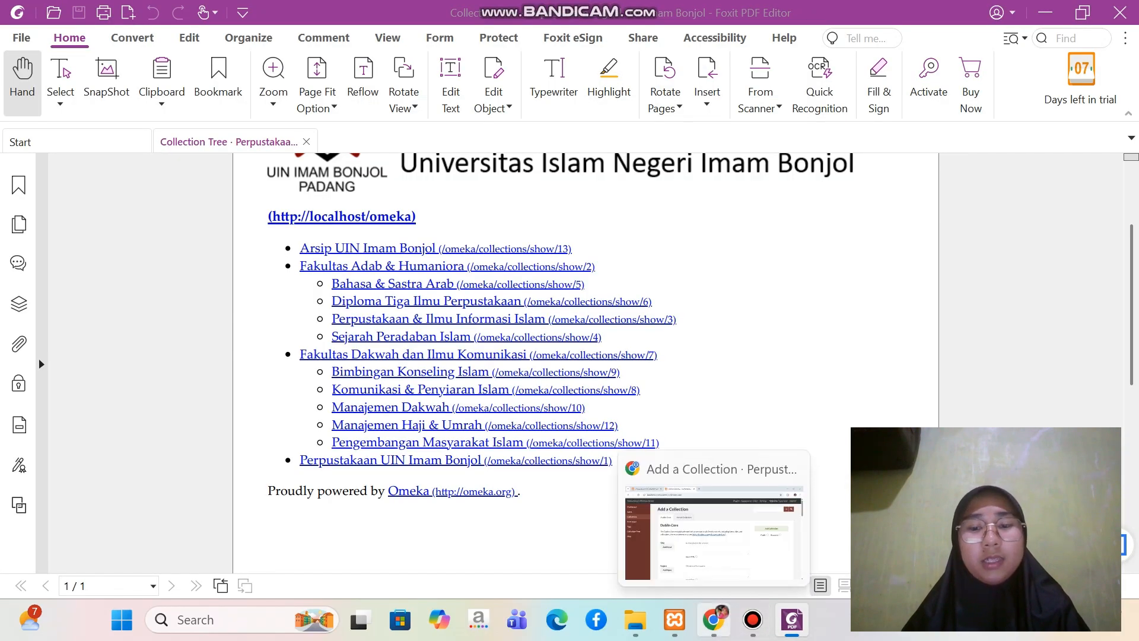
left_click(714, 619)
key("Caps_Lock")
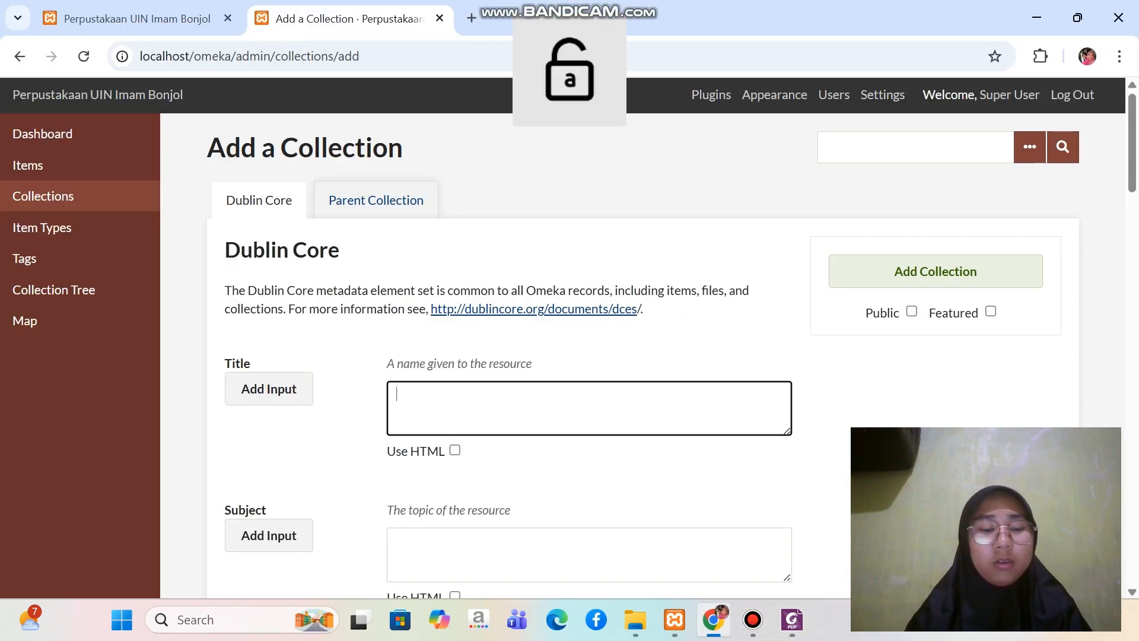
Enter "Bahasa & Sastra Arab" as the new collection's Dublin Core title
type("B")
key("Caps_Lock")
type("ahx")
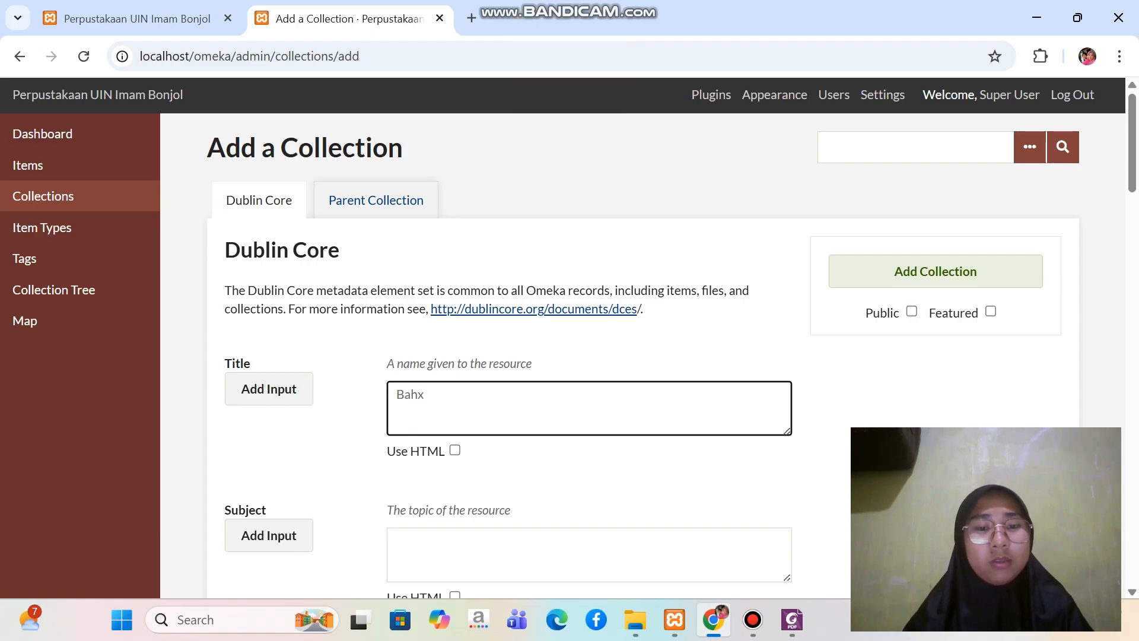
key("BackSpace")
type("asa ")
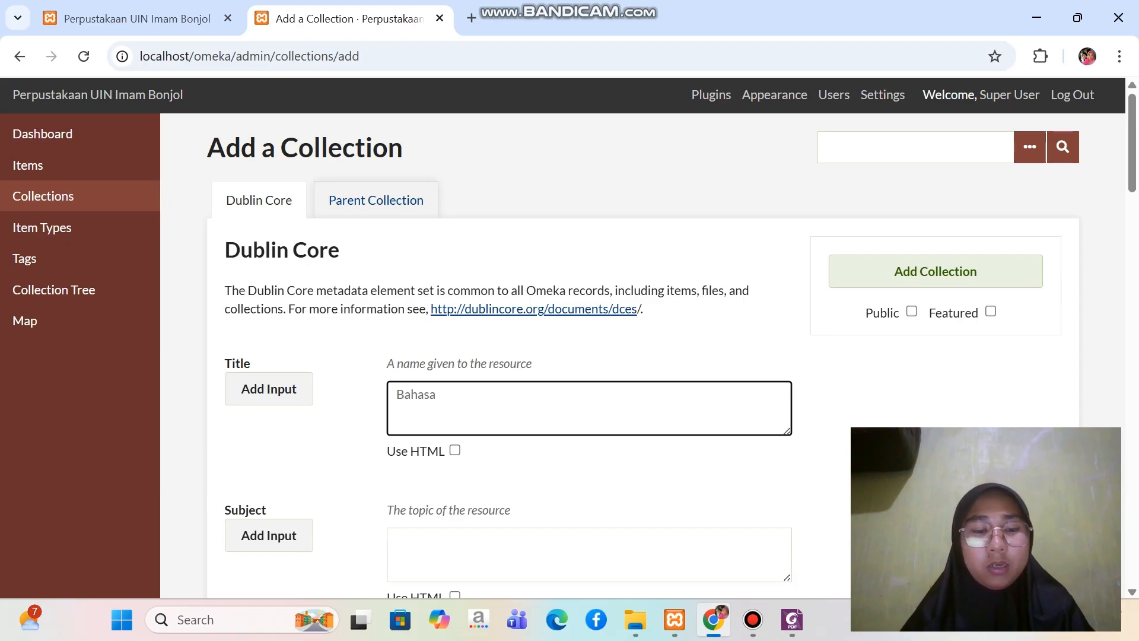
type("&")
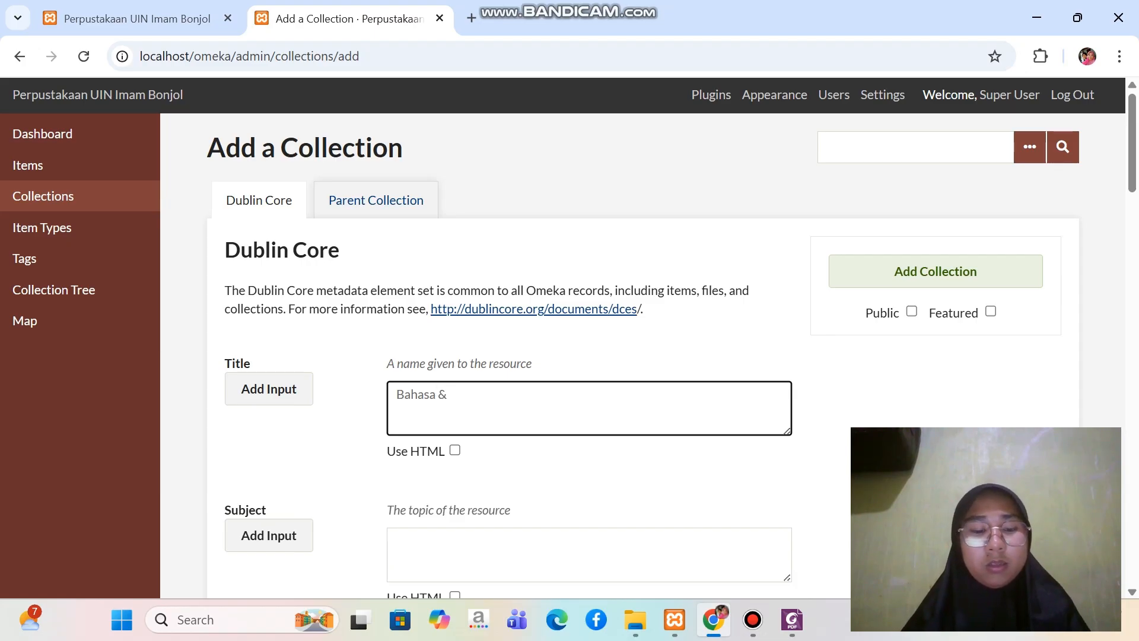
key("Caps_Lock")
type("S")
key("Caps_Lock")
type("as")
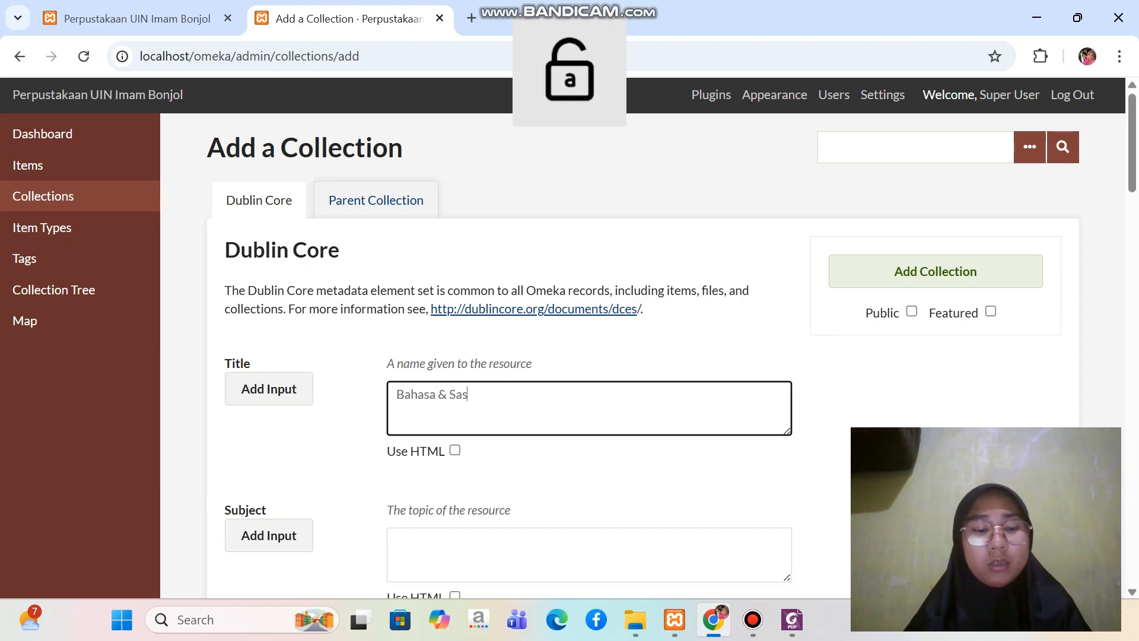
type("tra")
key("Caps_Lock")
type("A")
key("Caps_Lock")
type("r")
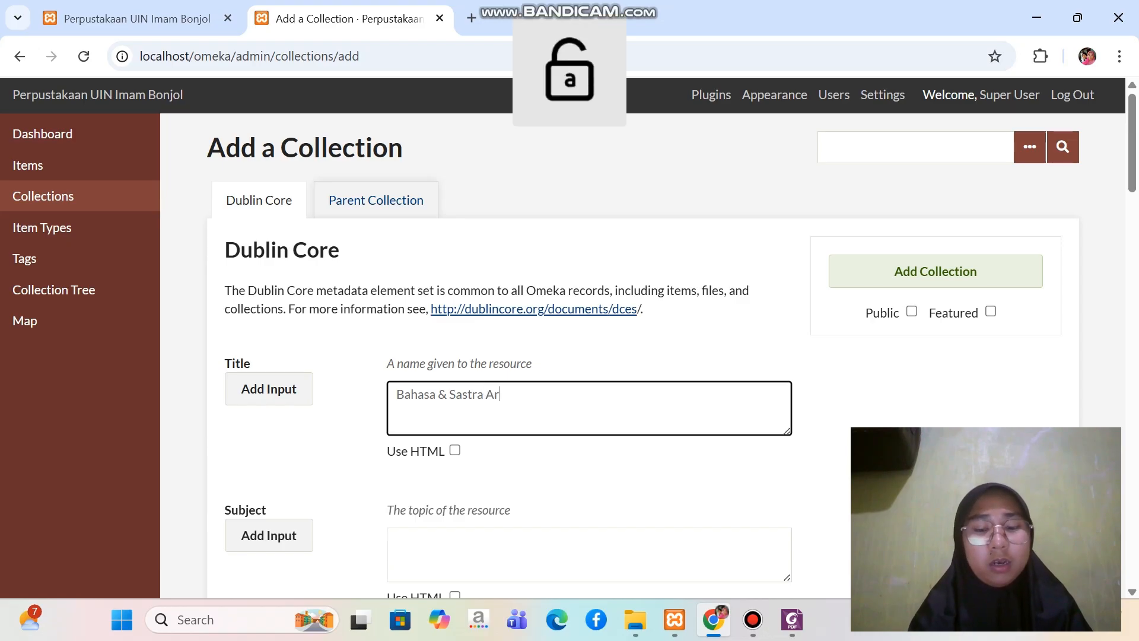
type("ab")
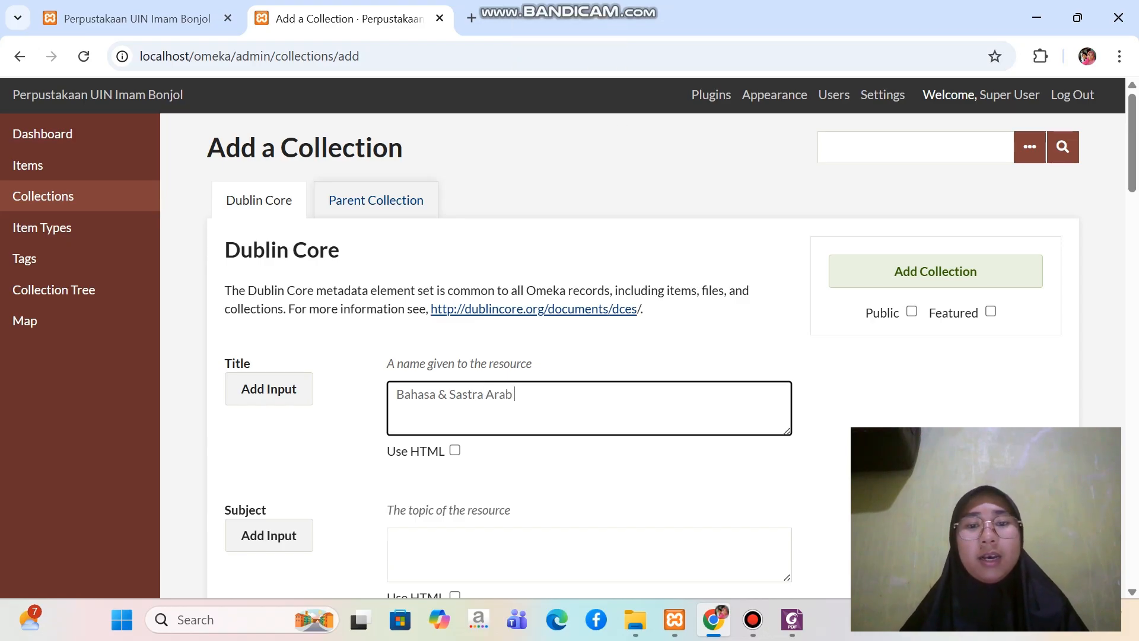
Assign Fakultas Adab dan Humaniora as the parent collection of Bahasa & Sastra Arab
scroll(593, 356, "down", 2)
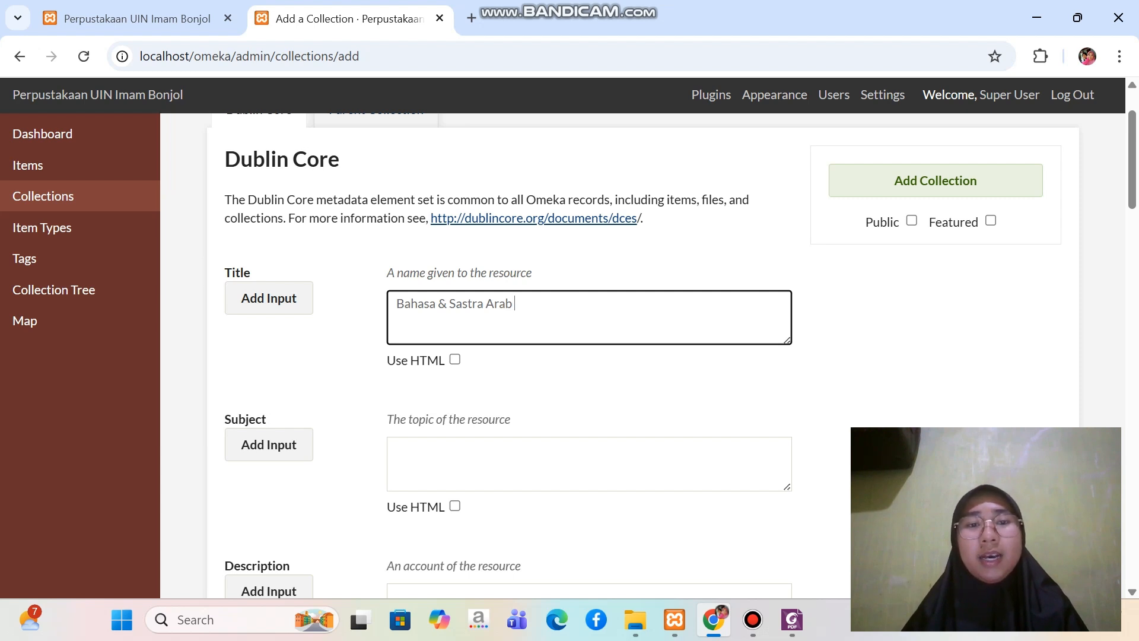
scroll(593, 356, "up", 2)
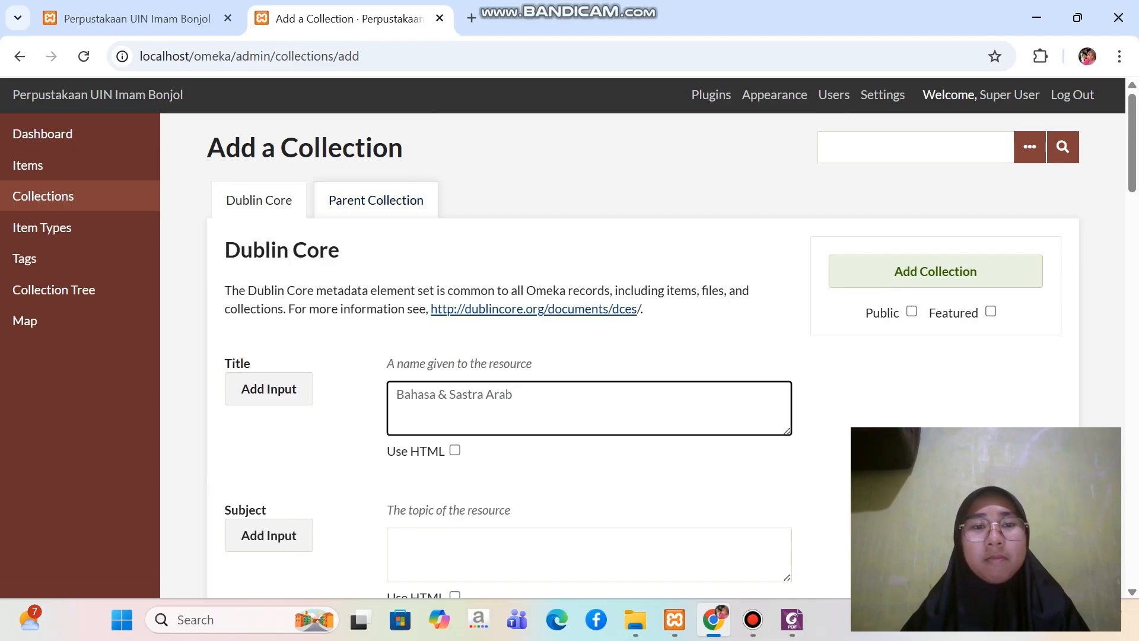
left_click(376, 200)
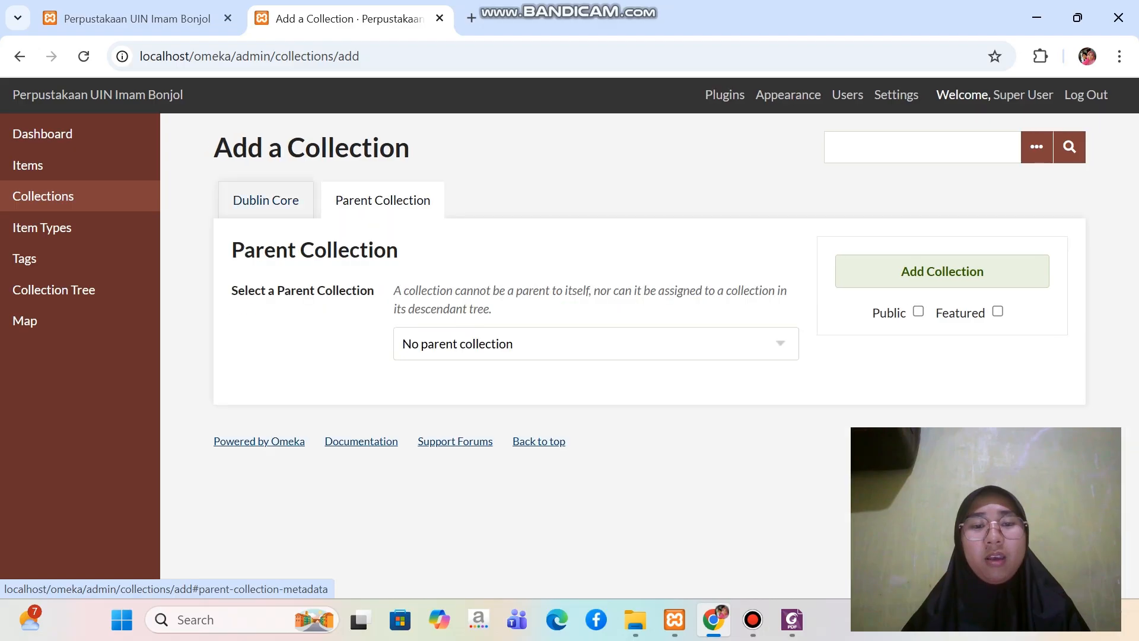
left_click(596, 343)
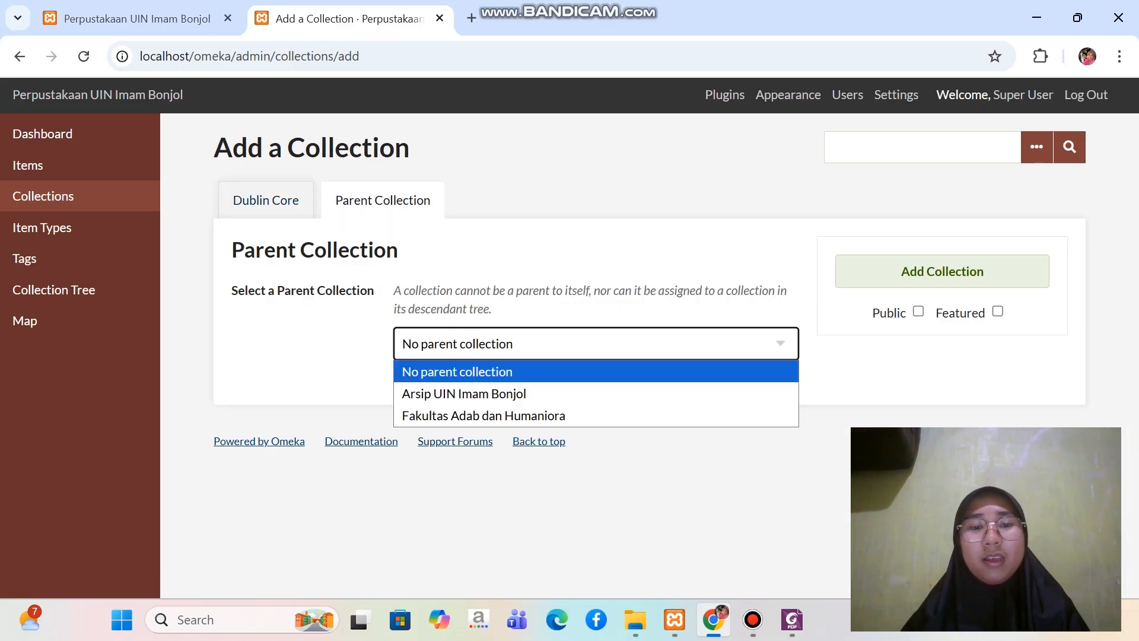
key("Down")
key("Down")
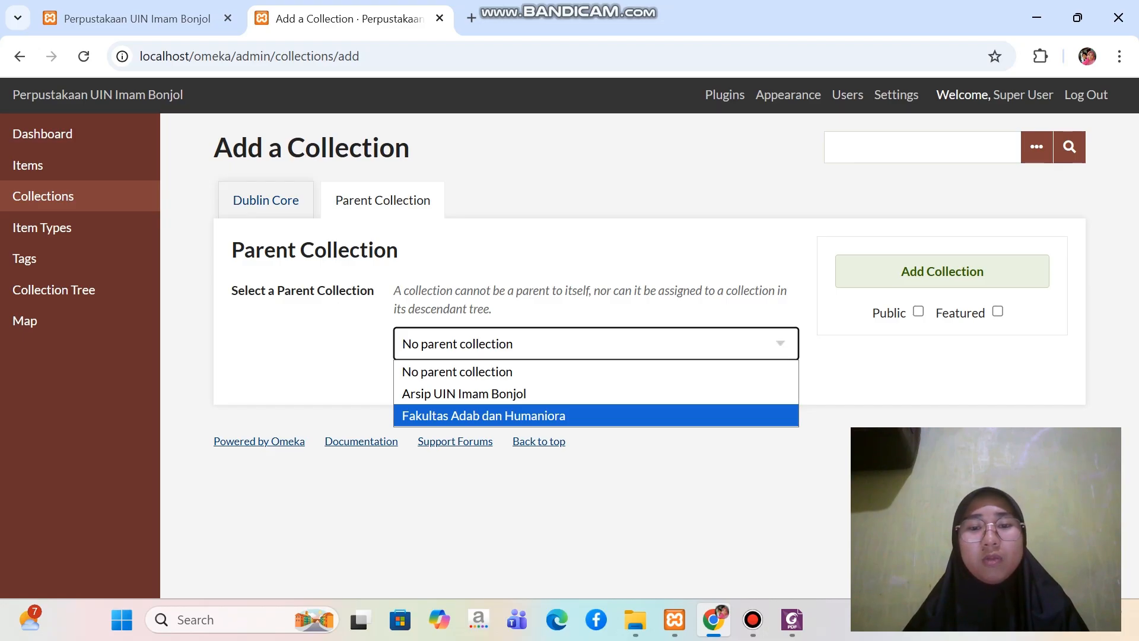
key("Return")
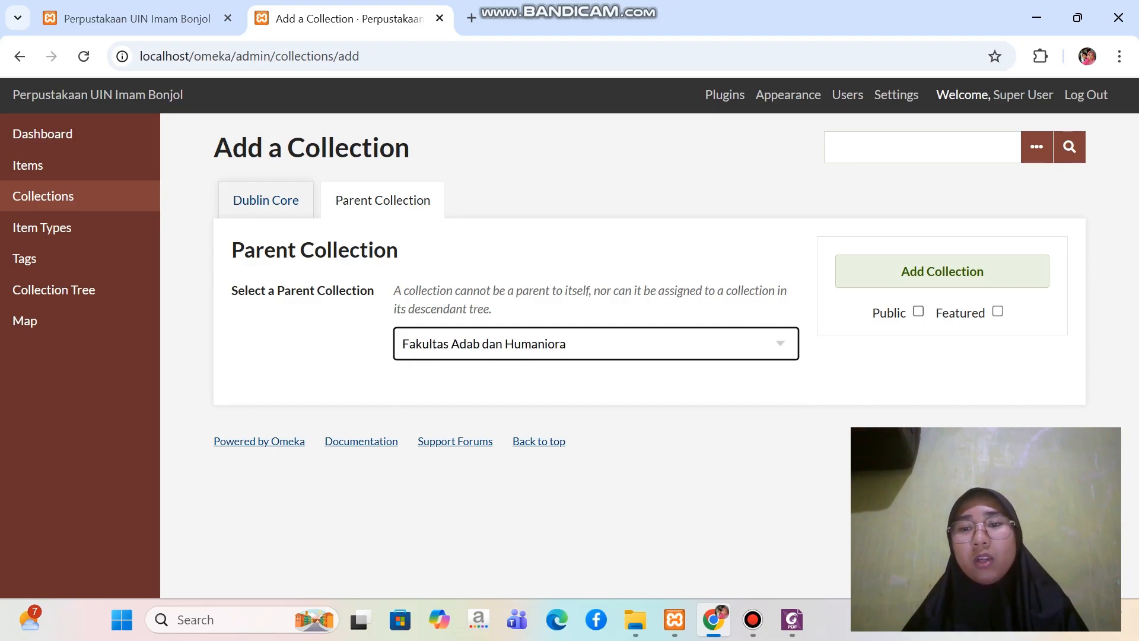
Make the Bahasa & Sastra Arab collection public, add it, and look over the collection list
left_click(919, 310)
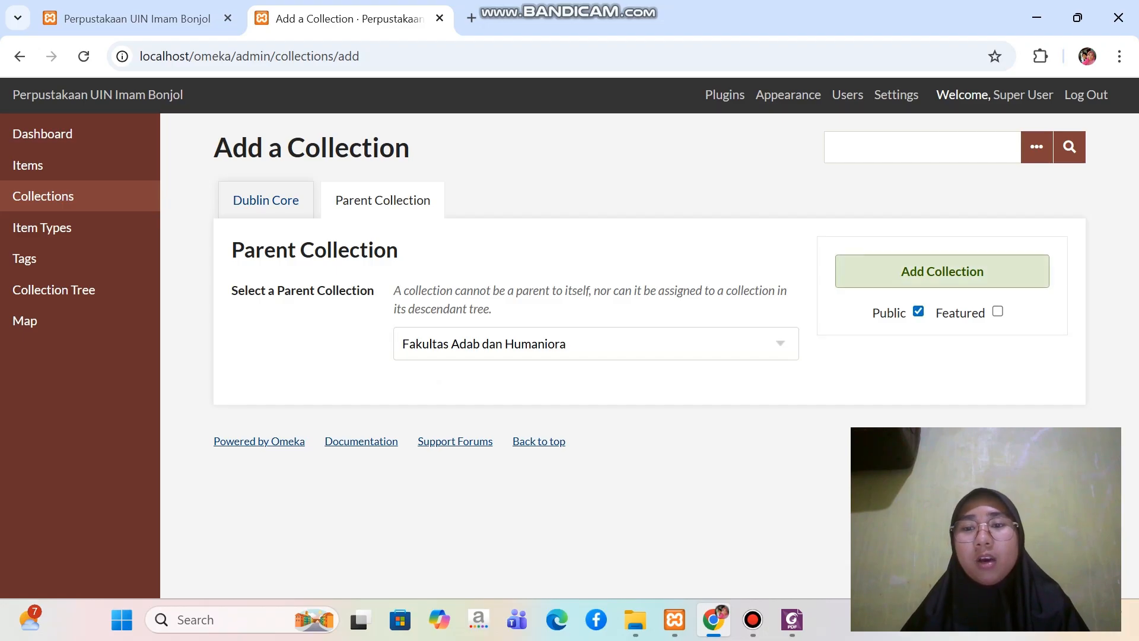
left_click(942, 271)
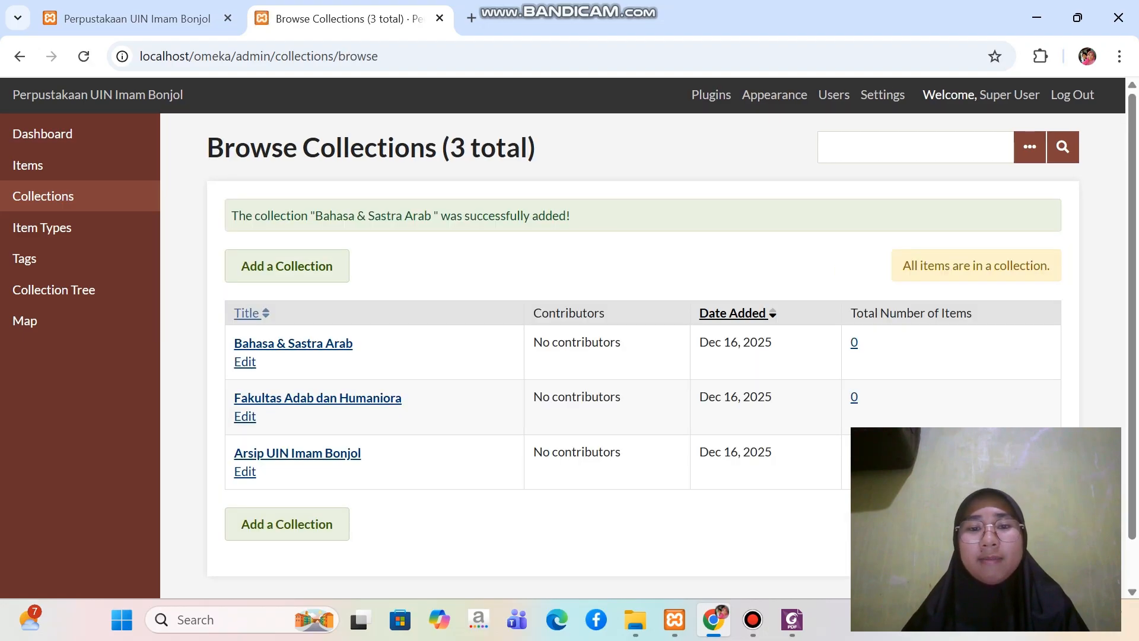
scroll(642, 356, "down", 1)
scroll(643, 356, "up", 1)
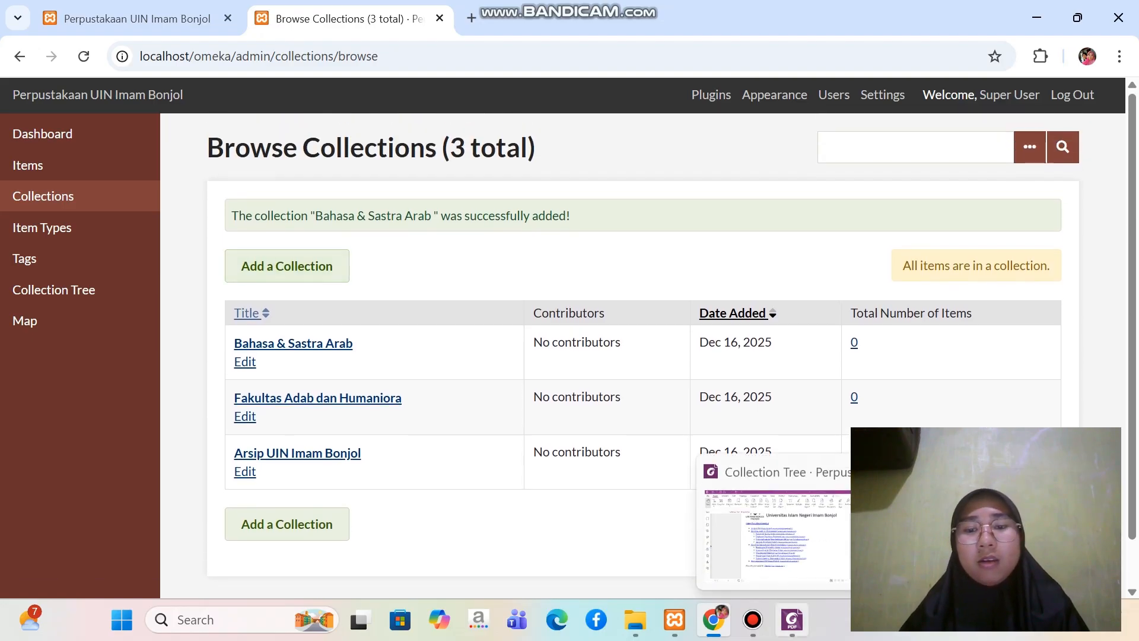
Consult the structure PDF in Foxit for the faculty's second subcollection and start another new collection in Omeka in Chrome
left_click(792, 620)
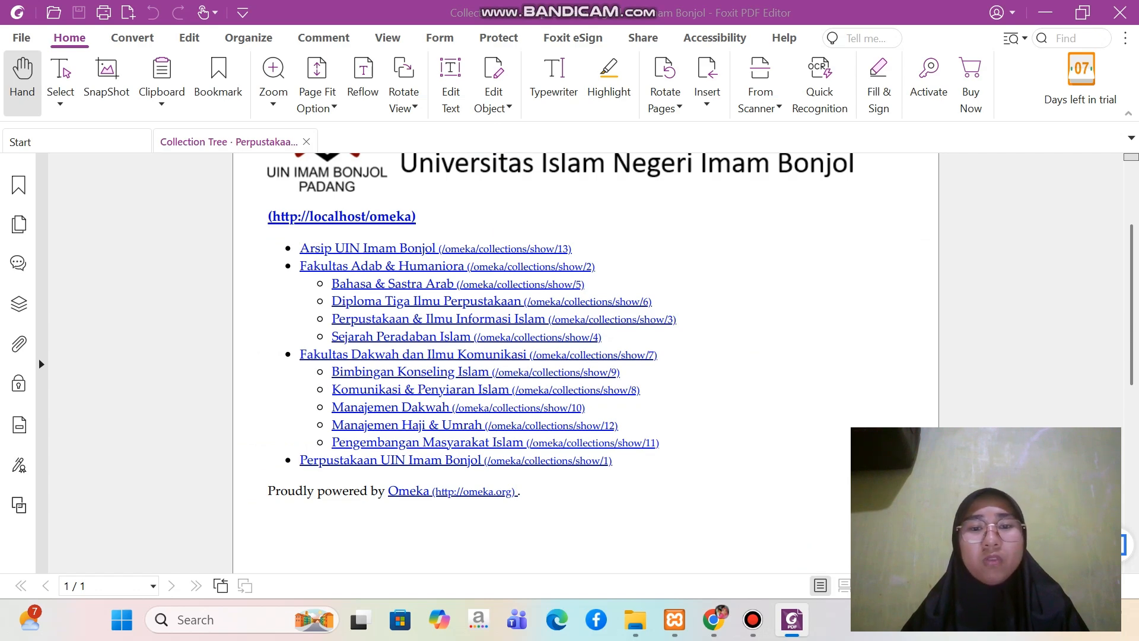
left_click(713, 619)
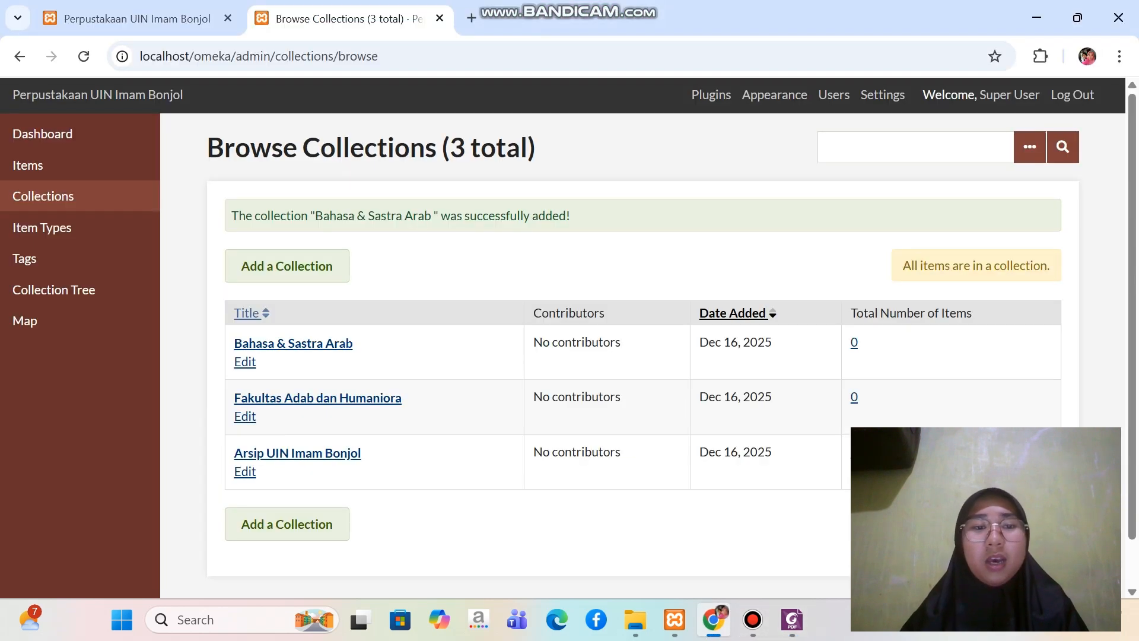
left_click(287, 266)
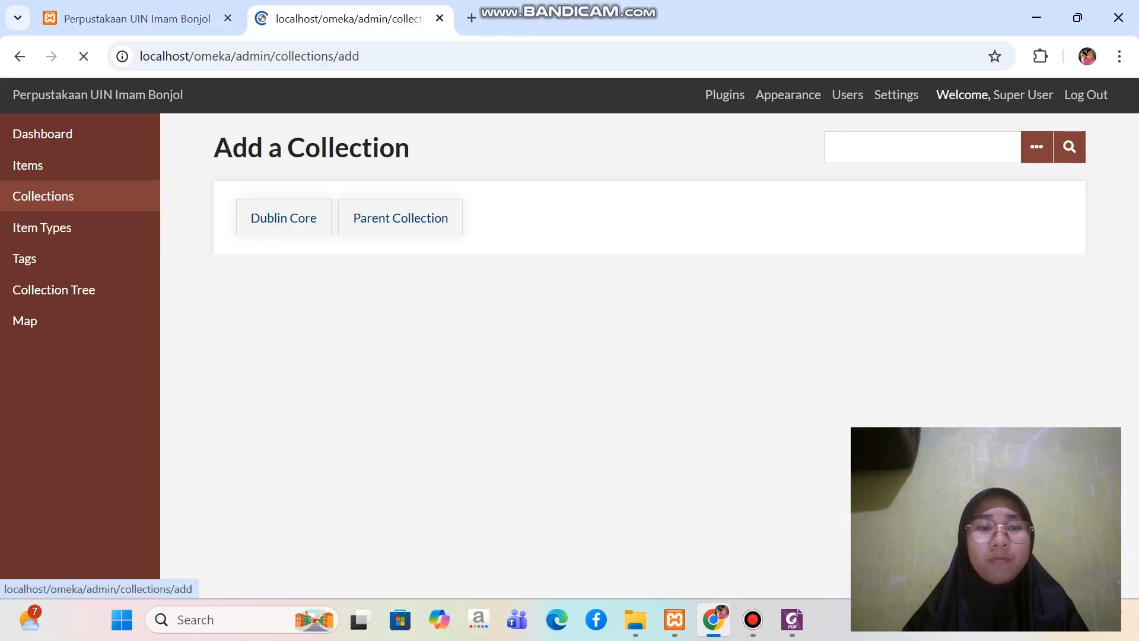
key("Caps_Lock")
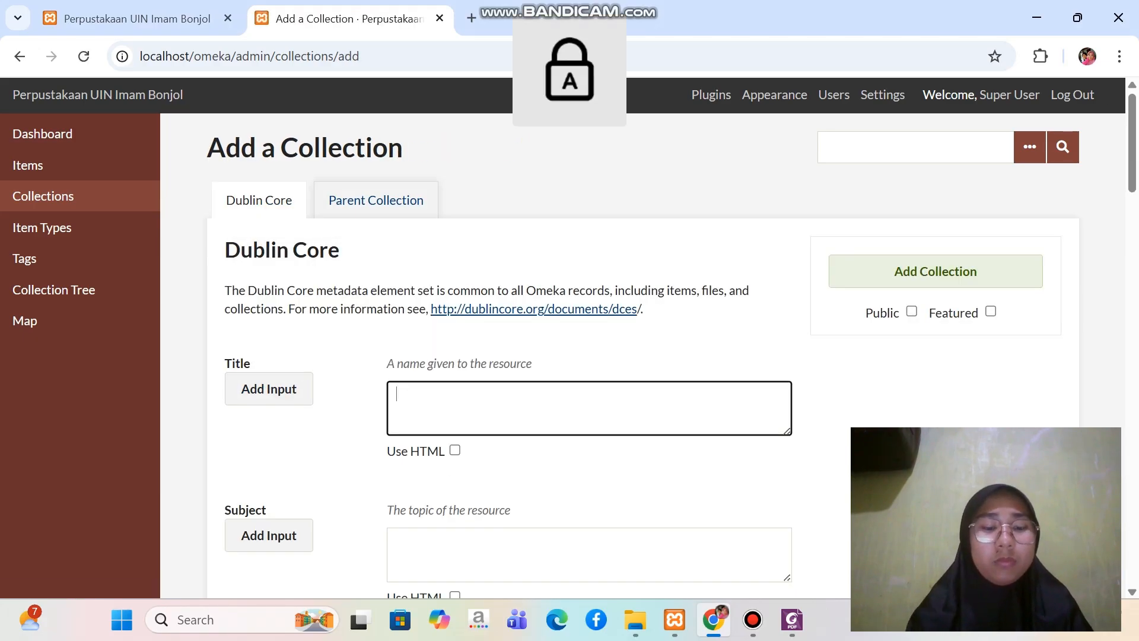
Enter "Diploma Tiga Ilmu Perpustakaan" as the new collection's Dublin Core title and check it against the structure PDF in Foxit
type("D")
key("Caps_Lock")
type("iploma")
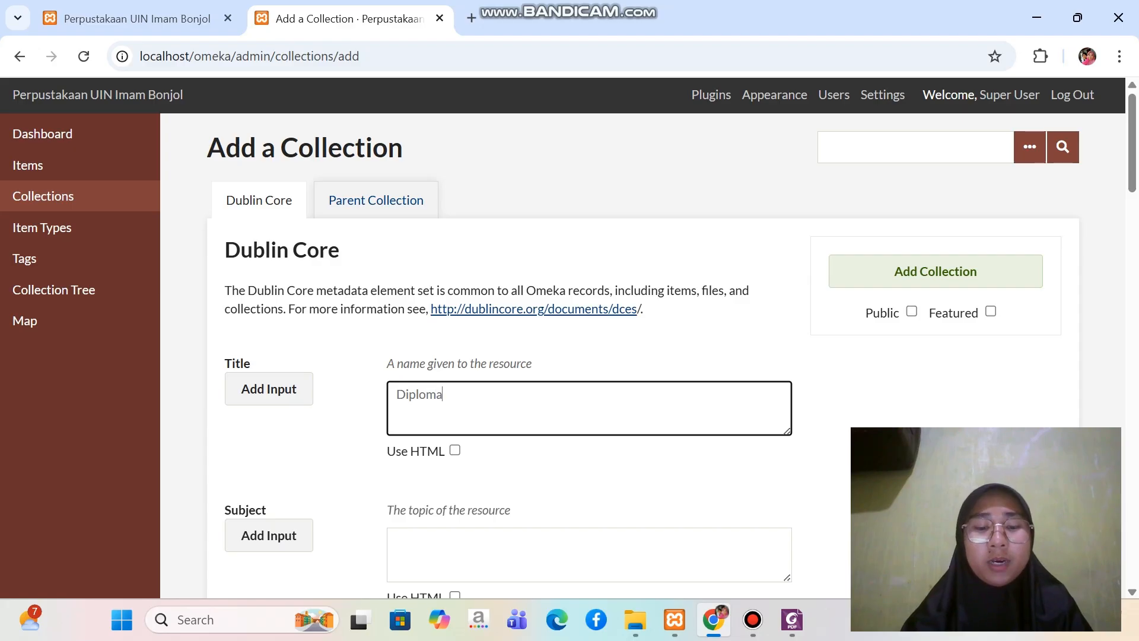
key("Caps_Lock")
type("I")
key("Caps_Lock")
type("lmu")
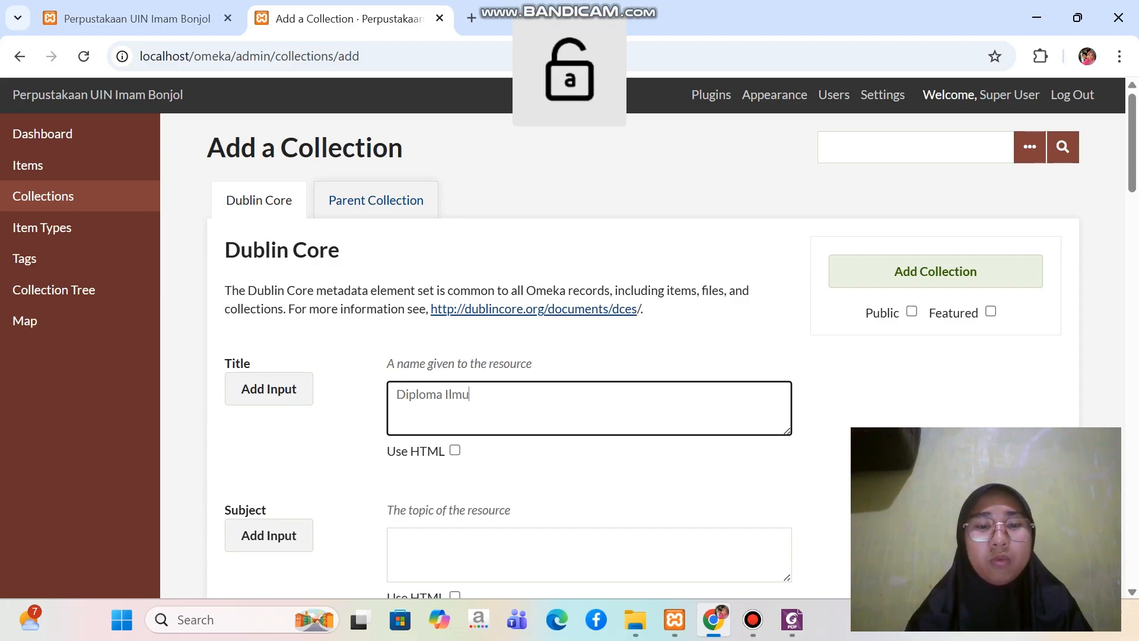
key("BackSpace")
key("BackSpace")
key("BackSpace")
key("BackSpace")
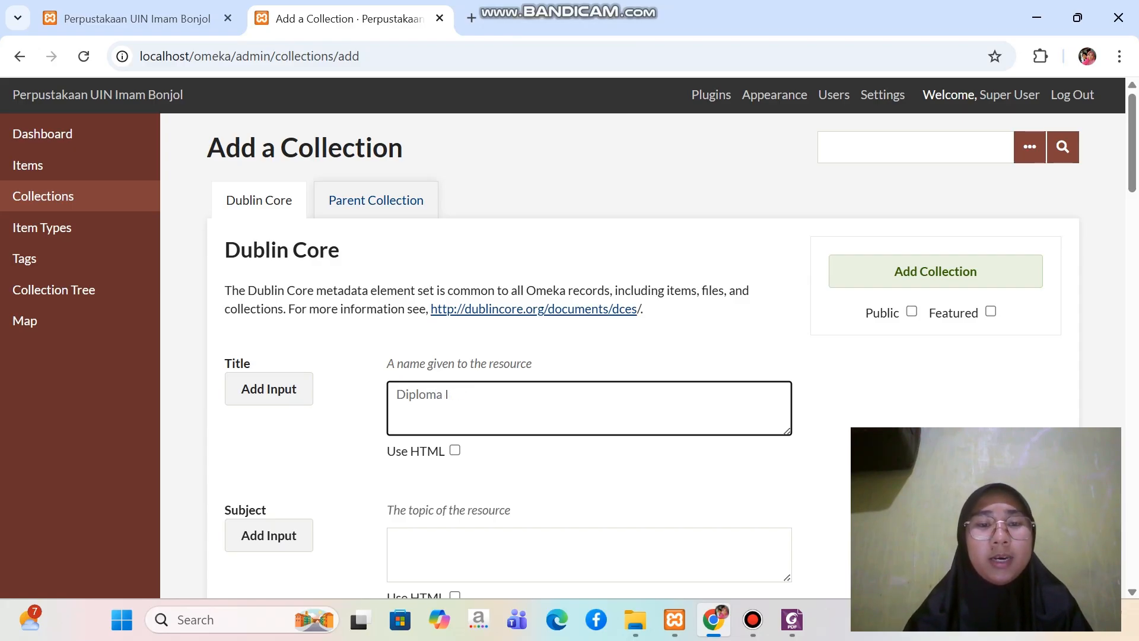
key("Caps_Lock")
type("T")
key("Caps_Lock")
type("iga")
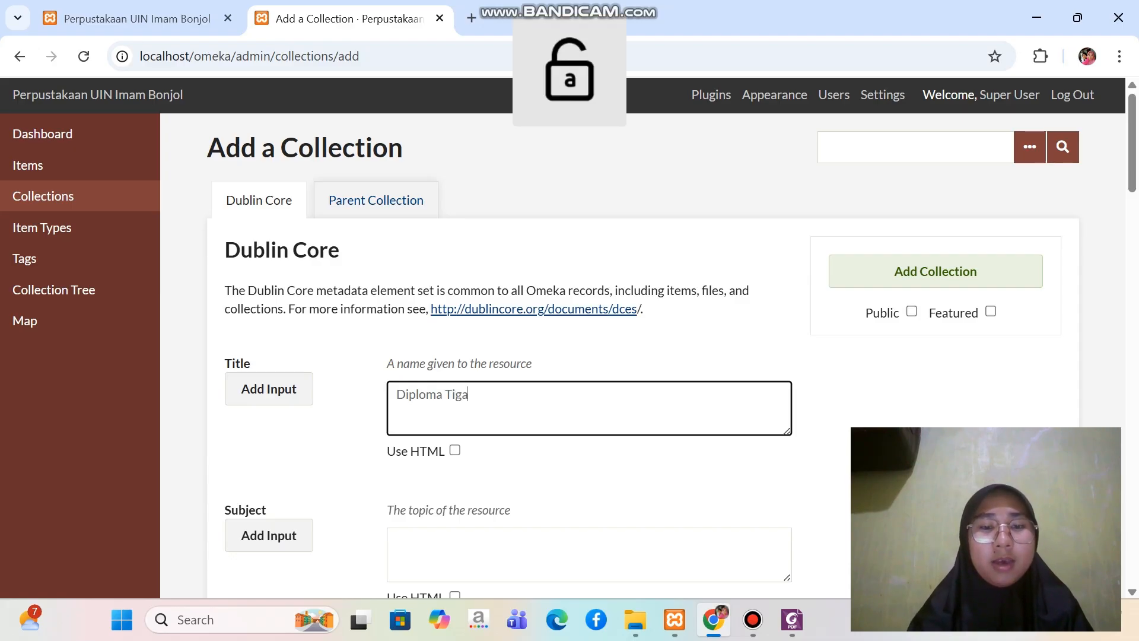
key("Caps_Lock")
type("I")
key("Caps_Lock")
type("lmu")
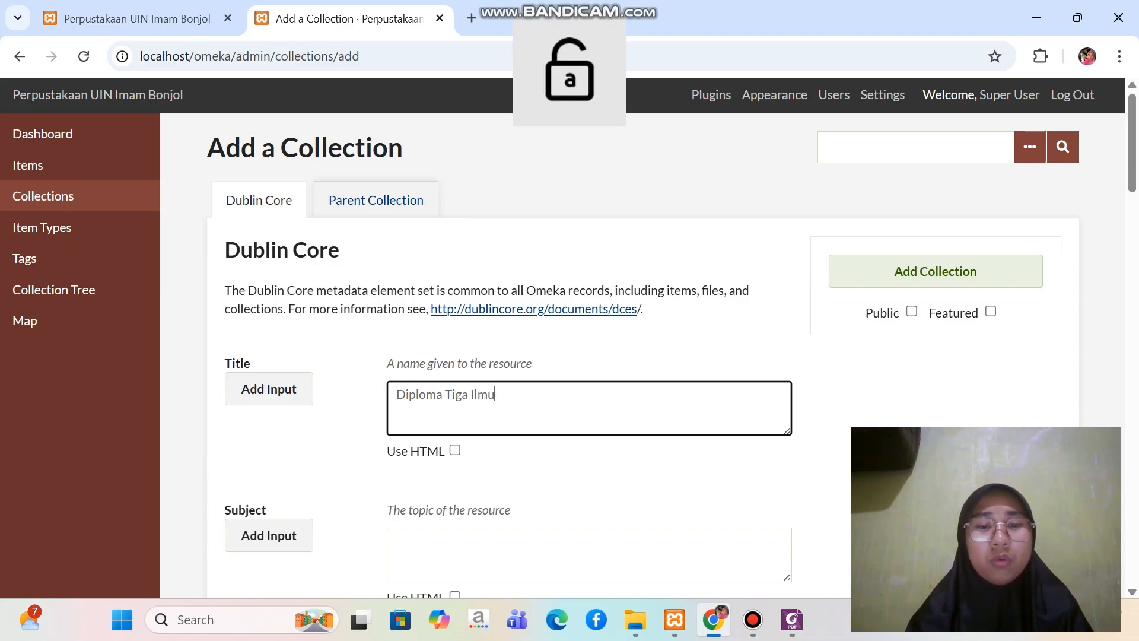
key("Caps_Lock")
type("P")
key("Caps_Lock")
type("erp")
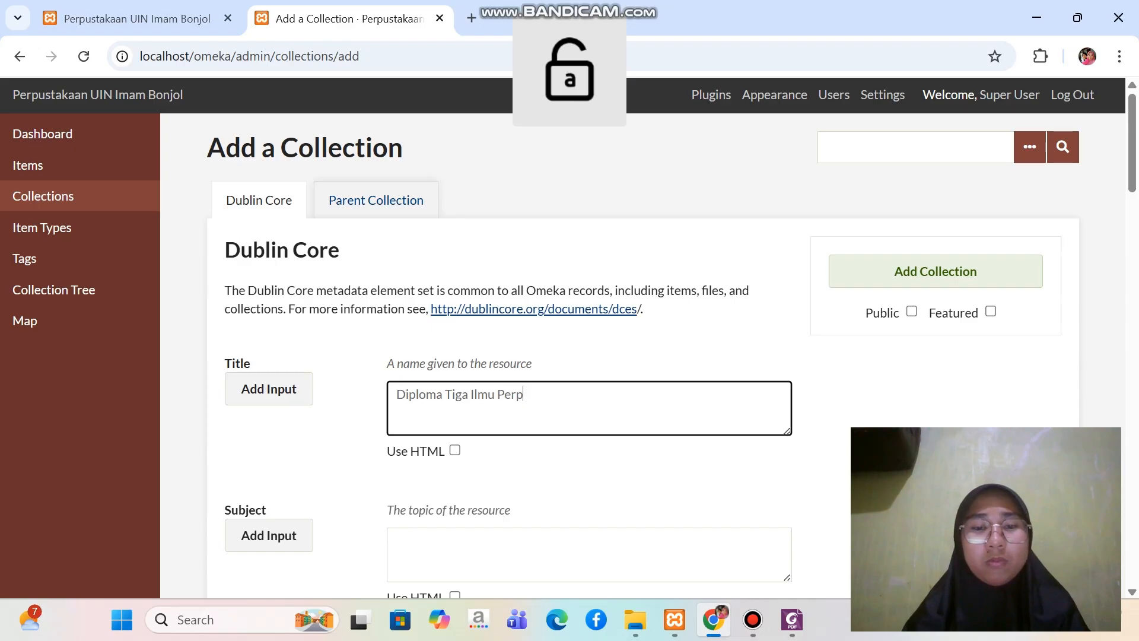
type("ustakaan")
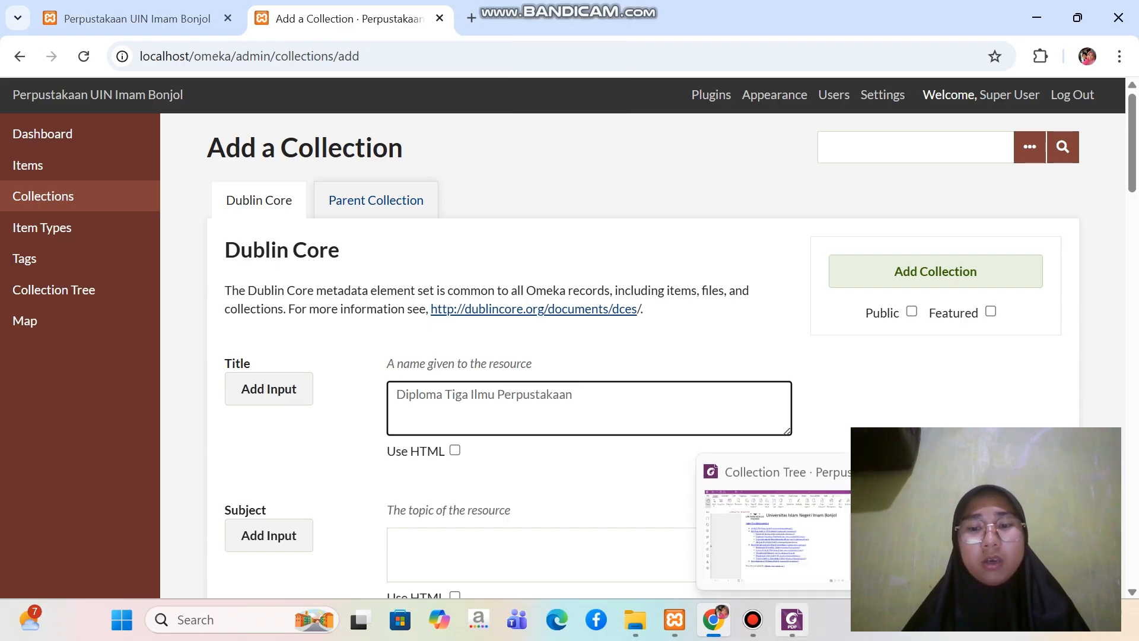
left_click(792, 620)
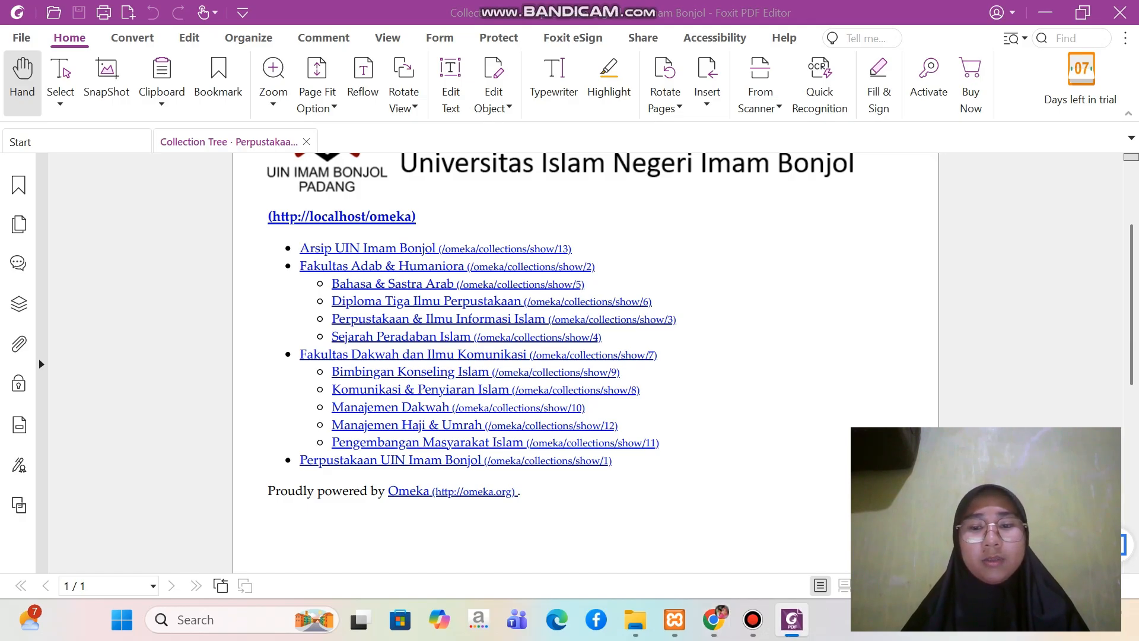
left_click(714, 620)
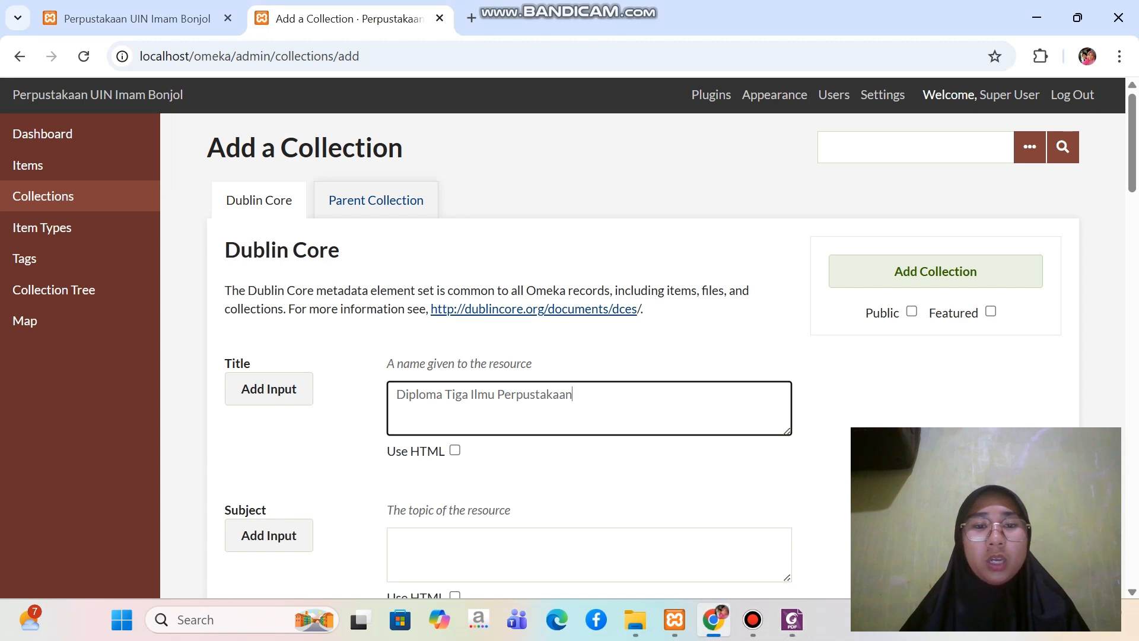
Assign Fakultas Adab dan Humaniora as the parent of Diploma Tiga Ilmu Perpustakaan and add it as a public collection
left_click(376, 200)
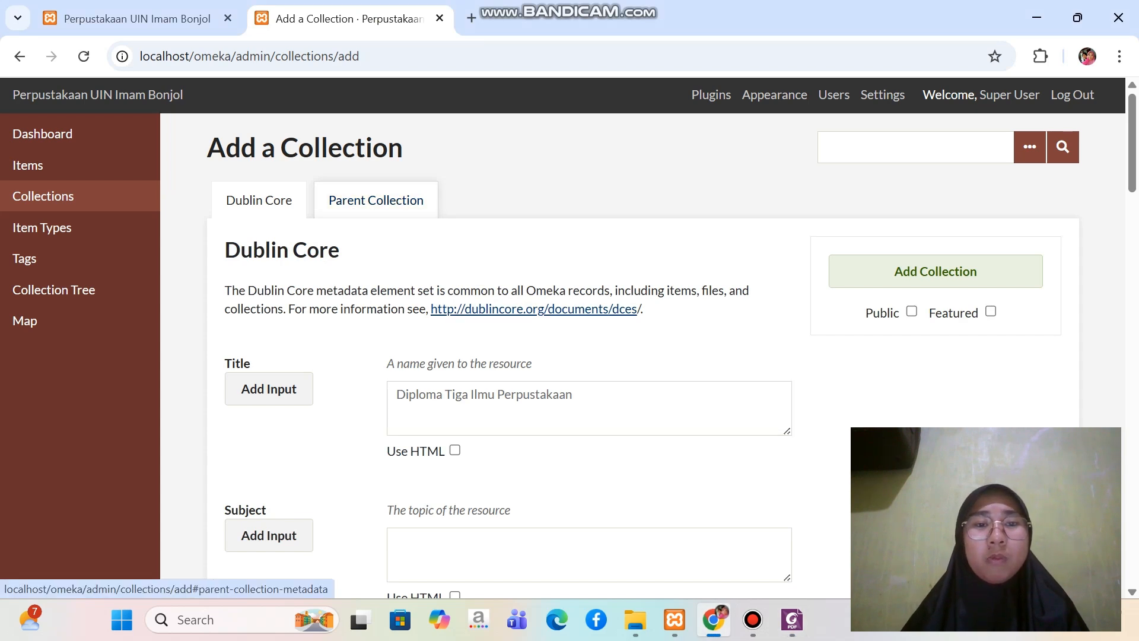
left_click(534, 345)
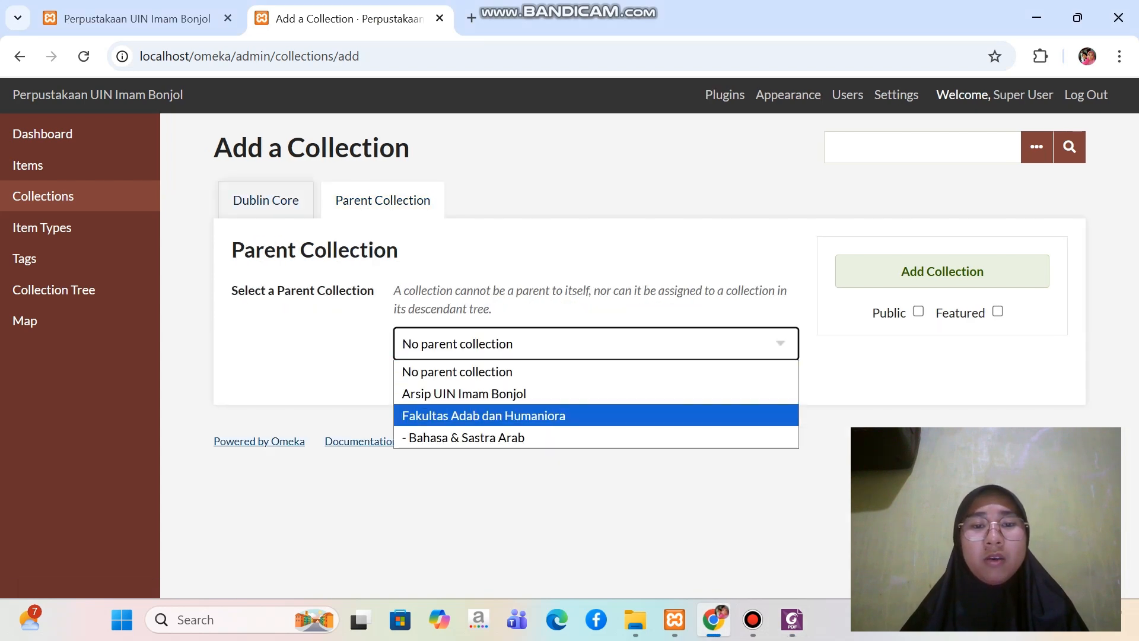
left_click(534, 416)
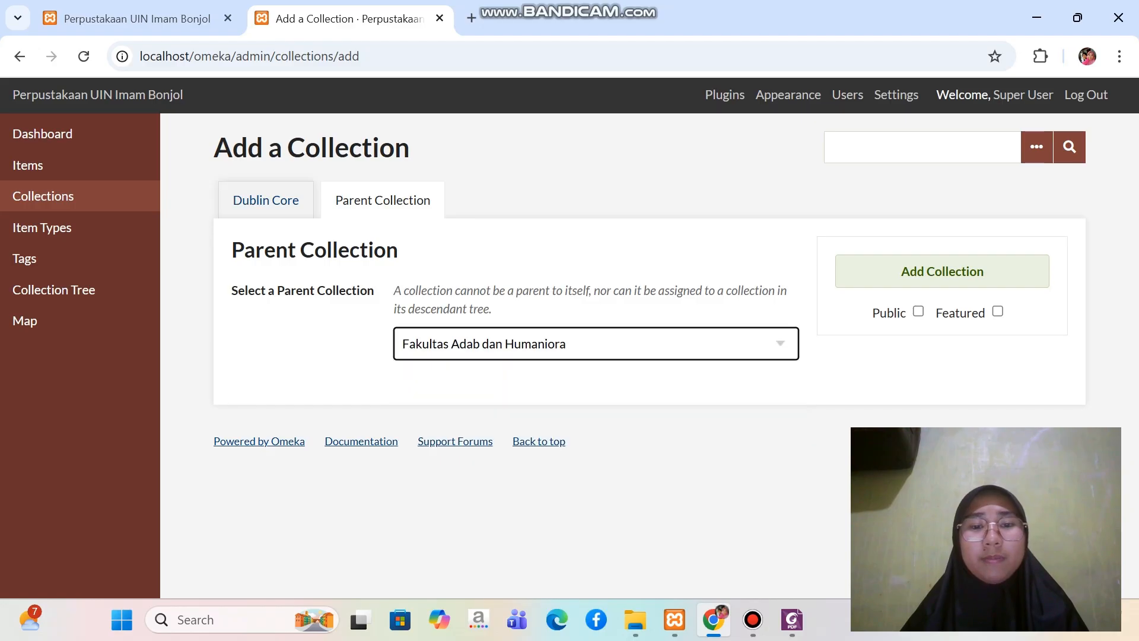
left_click(918, 311)
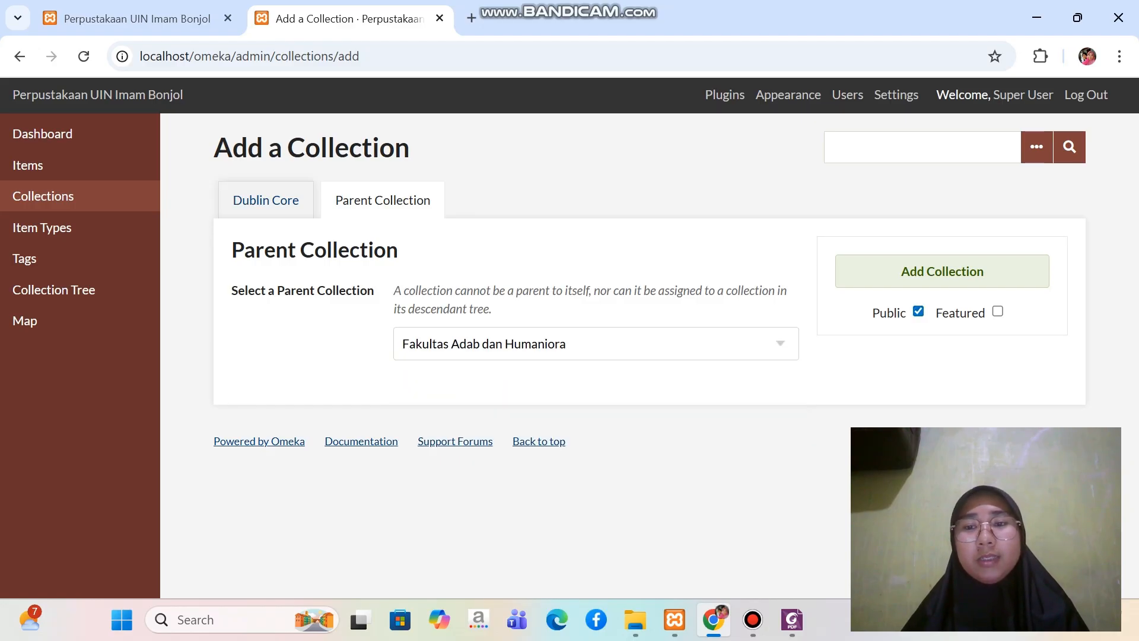
left_click(942, 271)
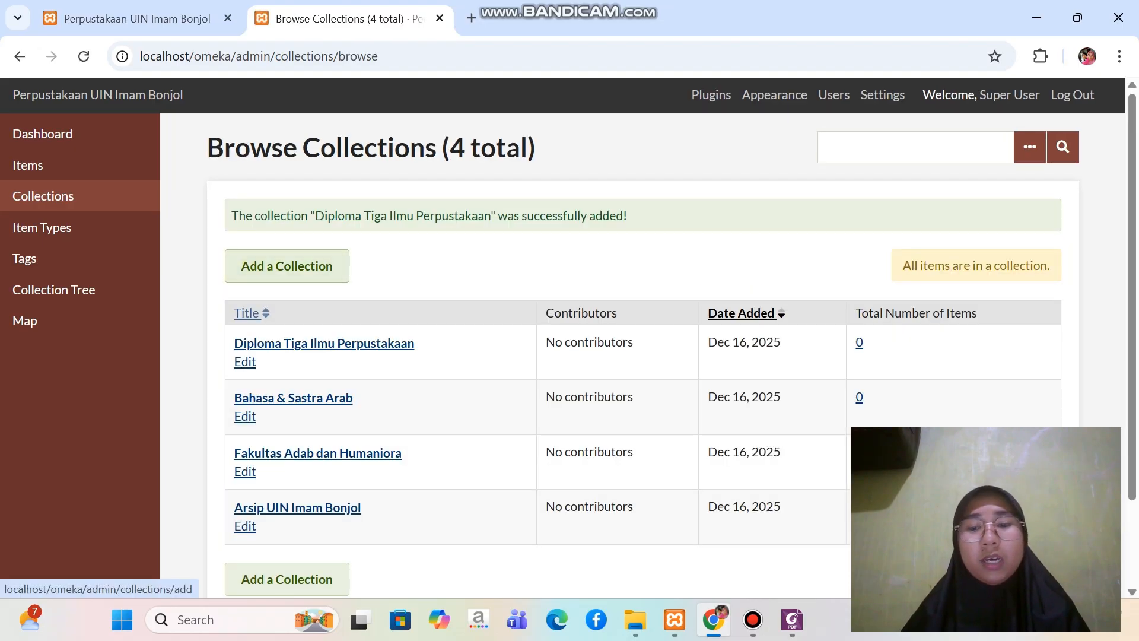
Consult the structure PDF in Foxit for the faculty's third subcollection and start another new collection in Omeka in Chrome
left_click(792, 619)
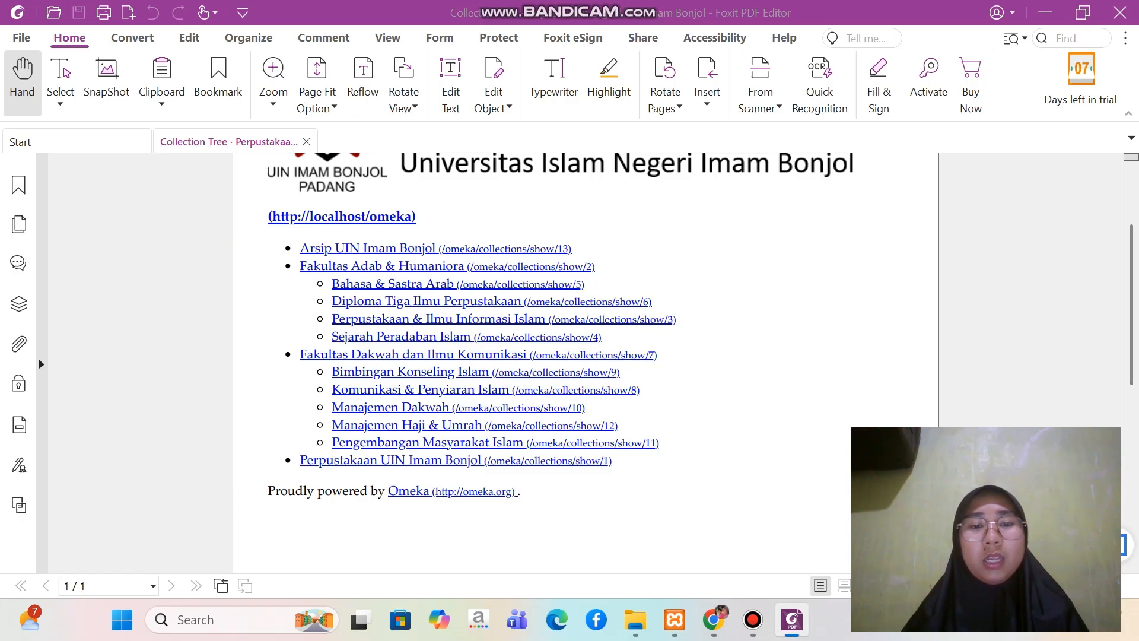
left_click(714, 620)
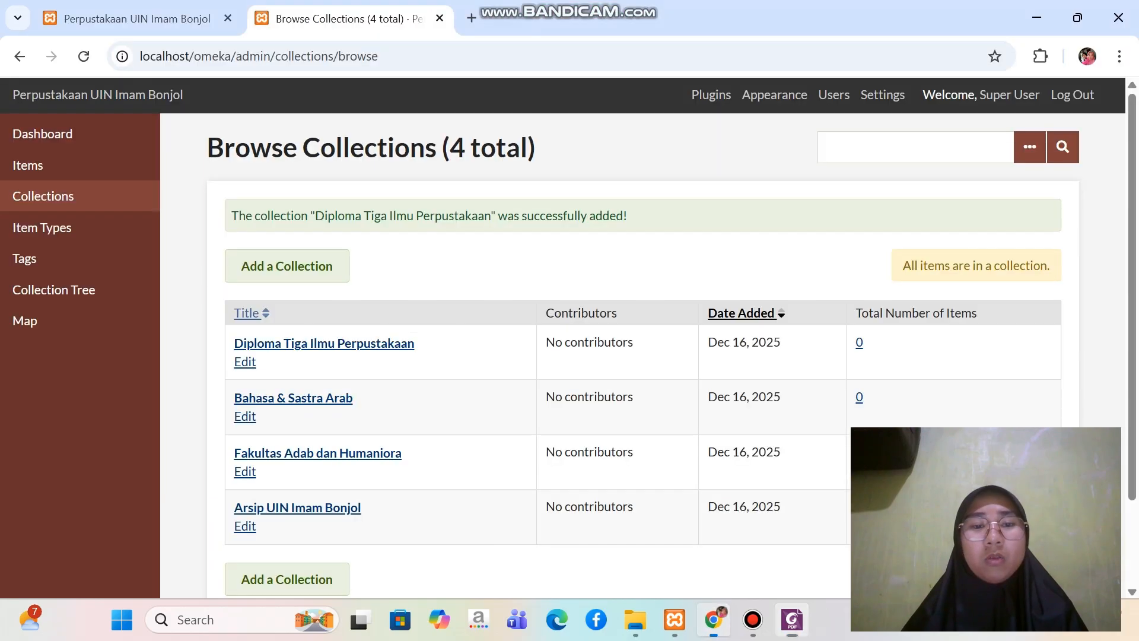
left_click(287, 266)
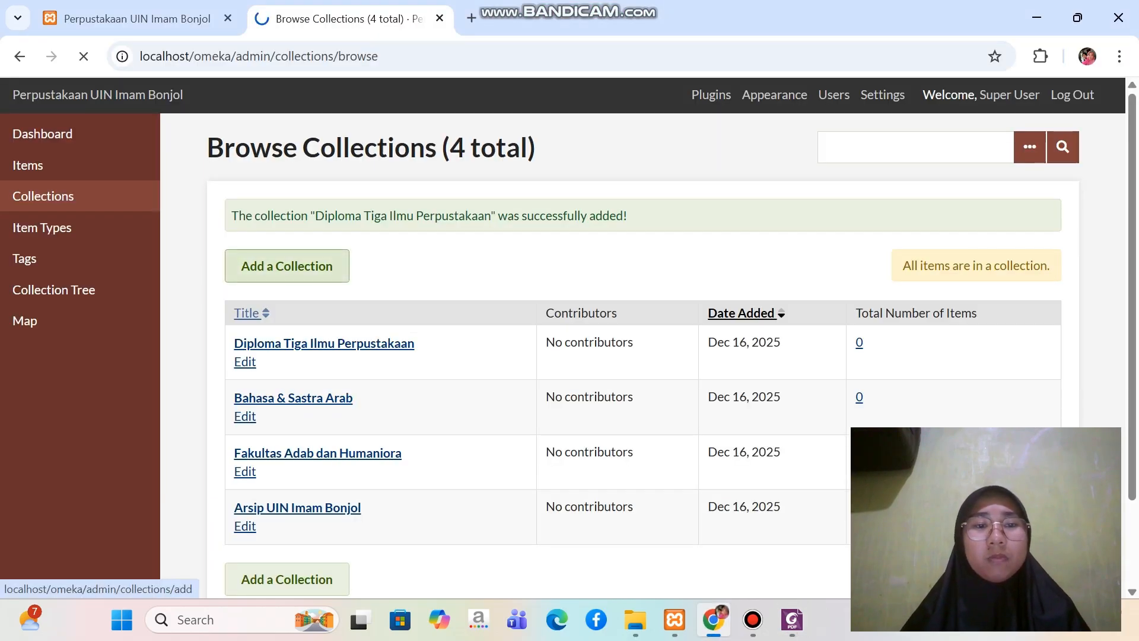
left_click(590, 409)
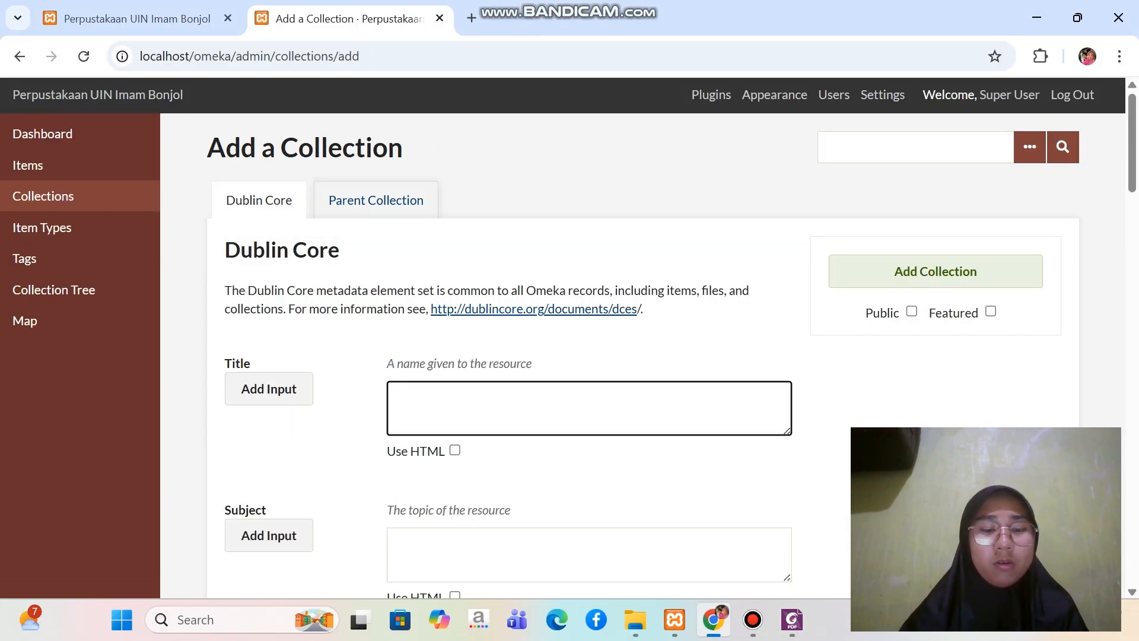
Enter "Perpustakaan & Ilmu Informasi Islam" as the new collection's Dublin Core title
key("Caps_Lock")
type("P")
key("Caps_Lock")
type("erp")
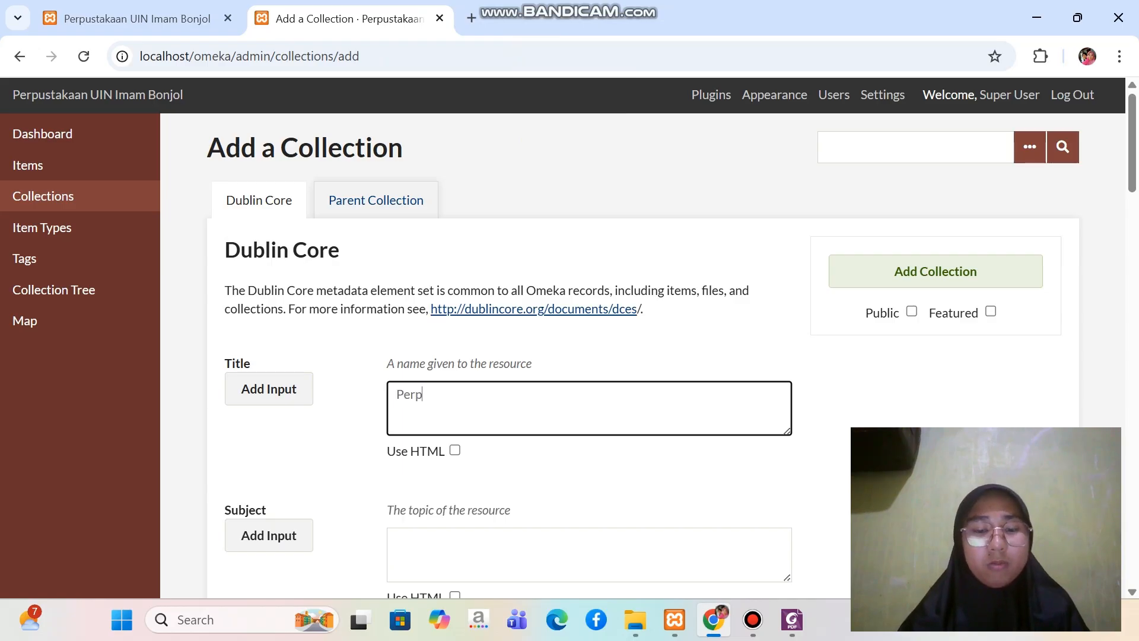
type("ustakaan")
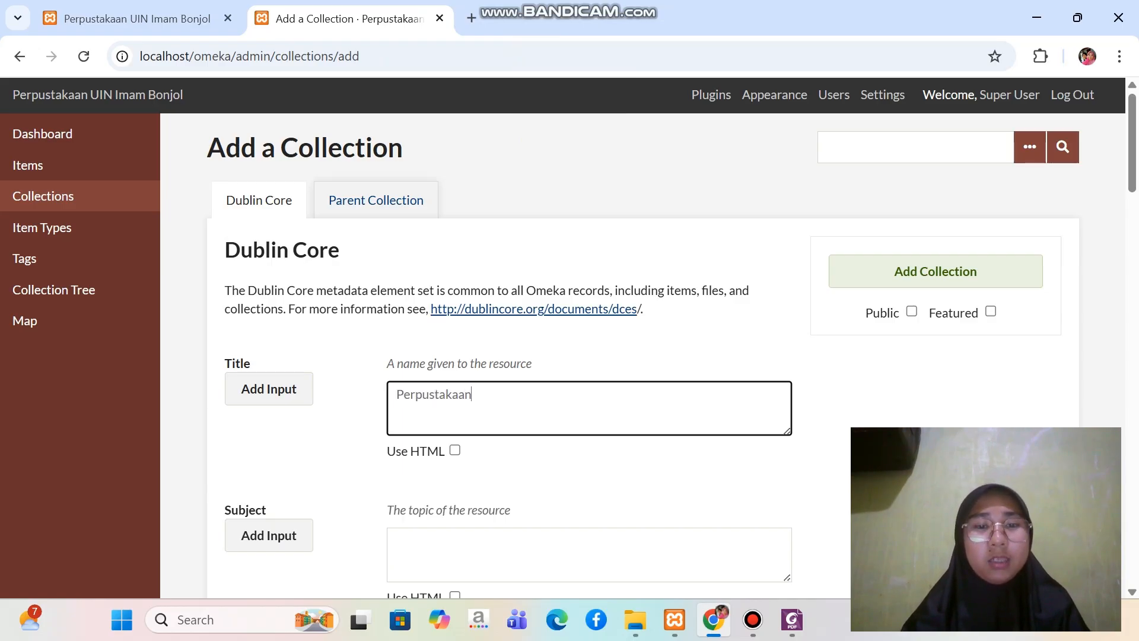
type(" &")
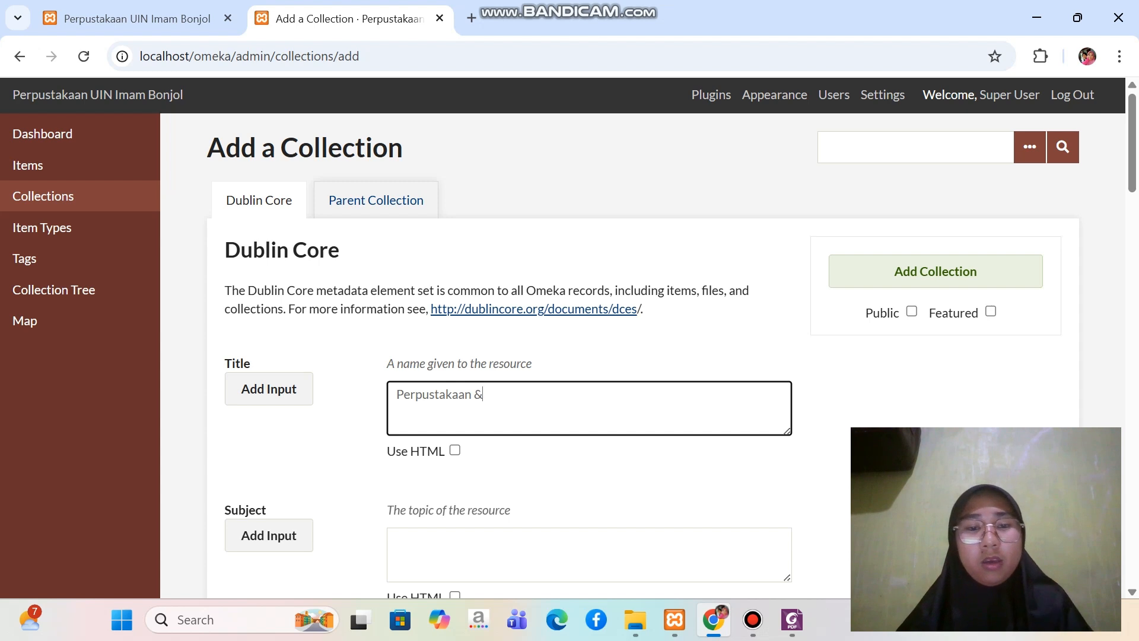
key("Caps_Lock")
type("I")
key("Caps_Lock")
type("lmu")
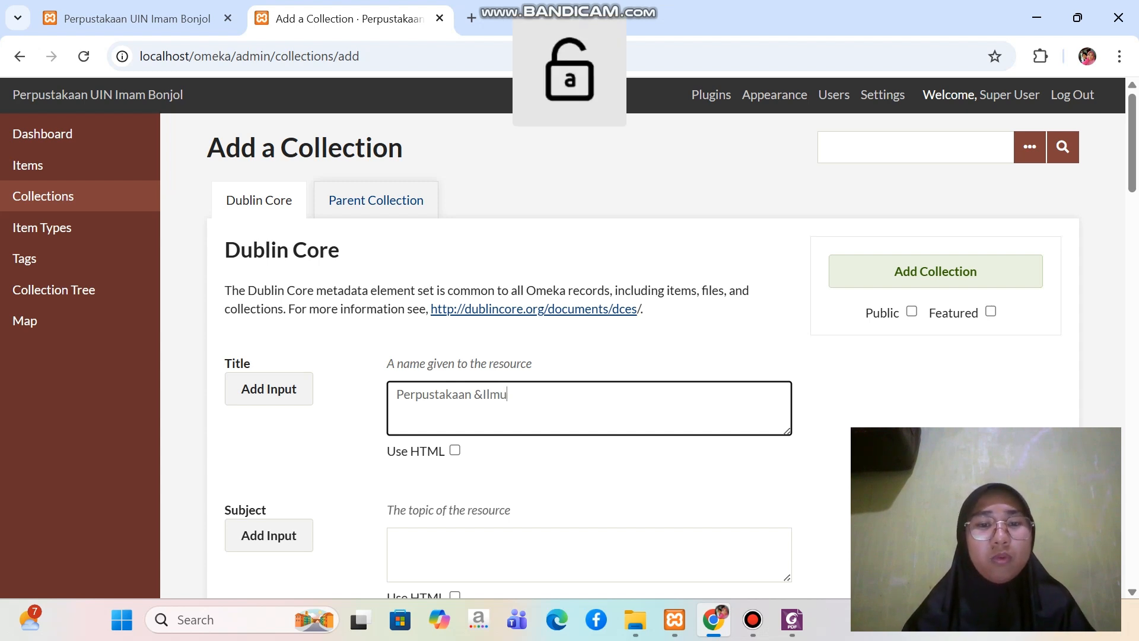
key("BackSpace")
key("BackSpace")
key("BackSpace")
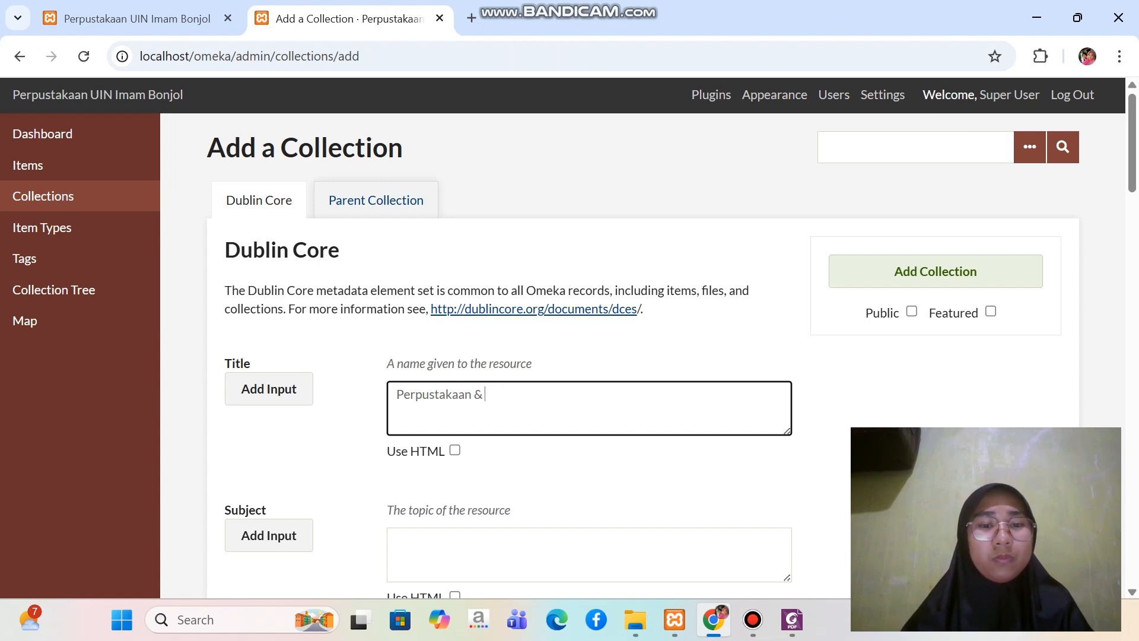
key("Caps_Lock")
type("I")
key("Caps_Lock")
type("lmu")
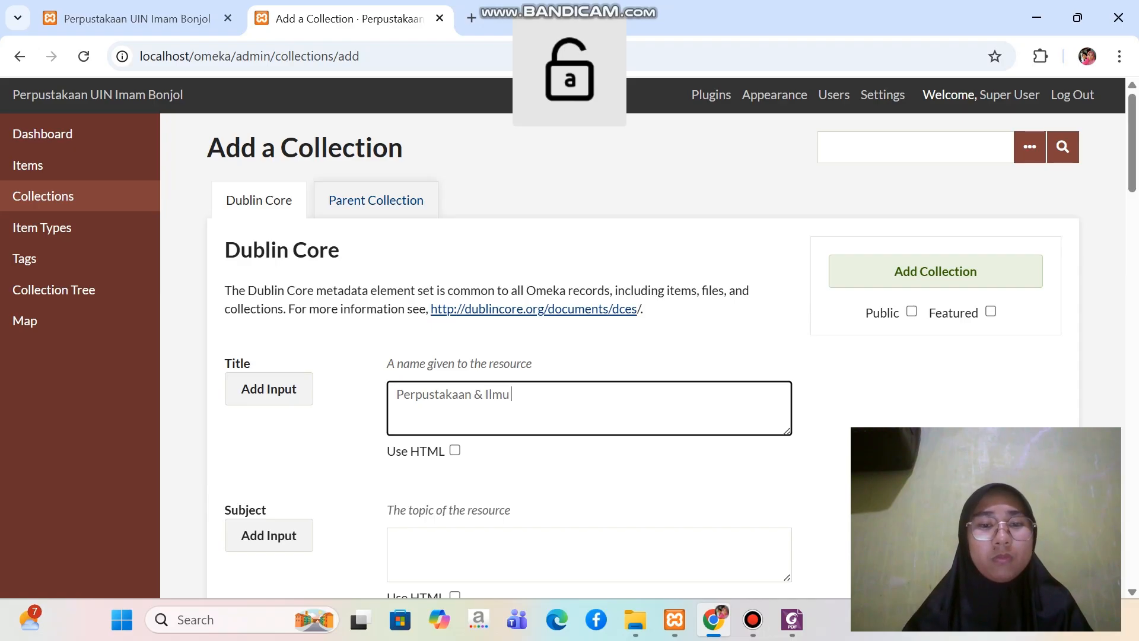
key("Caps_Lock")
type("I")
key("Caps_Lock")
type("nfor")
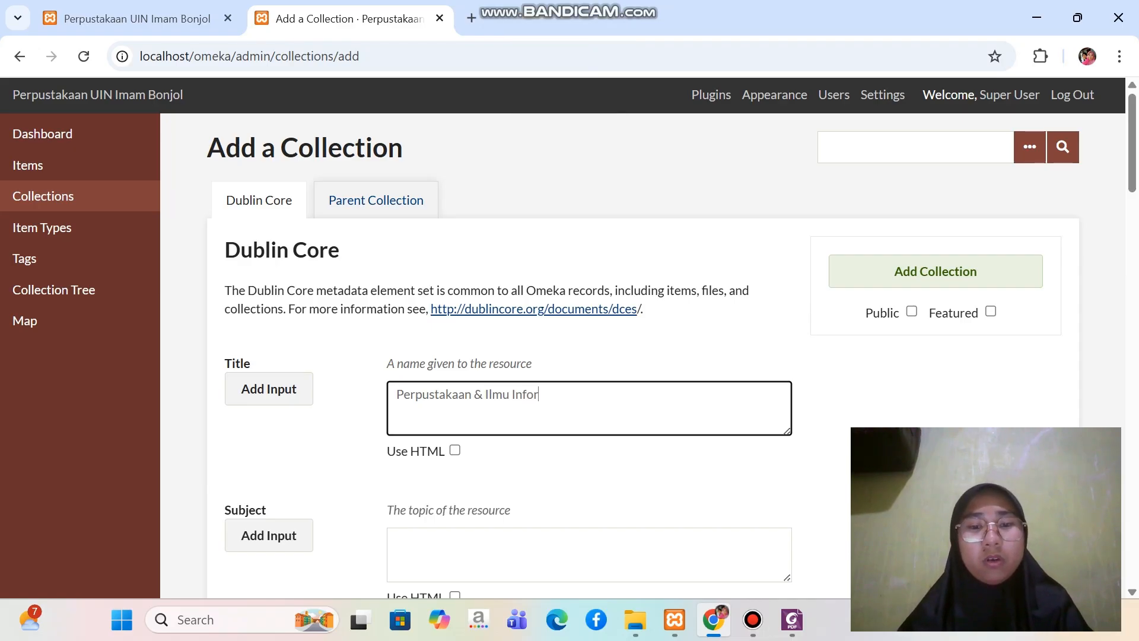
type("masi")
key("Caps_Lock")
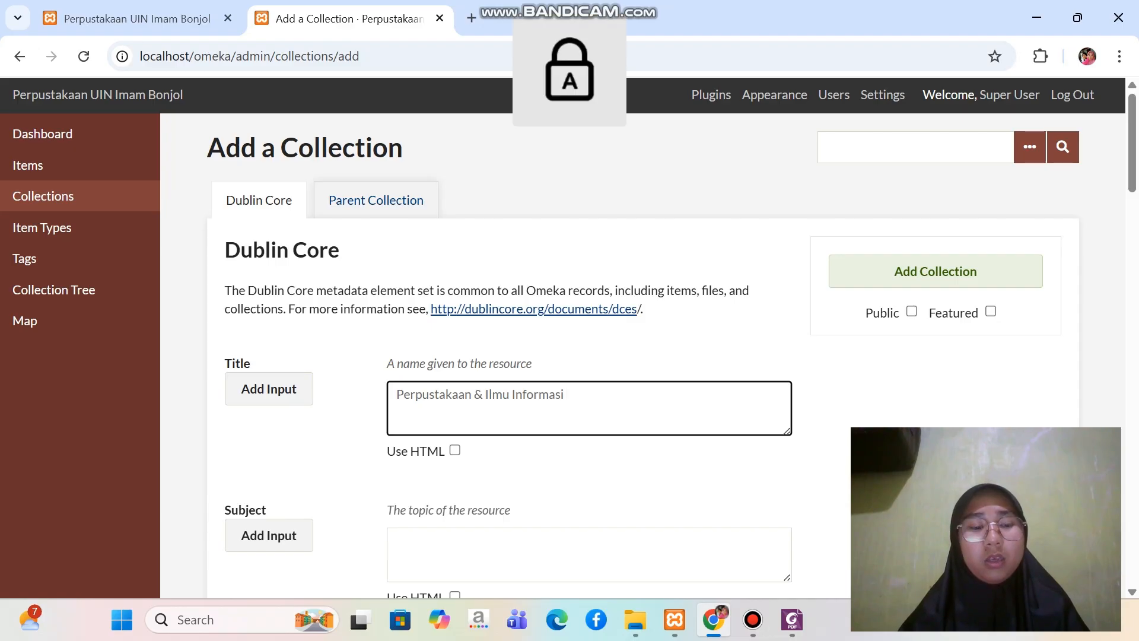
type("I")
key("Caps_Lock")
type("slam")
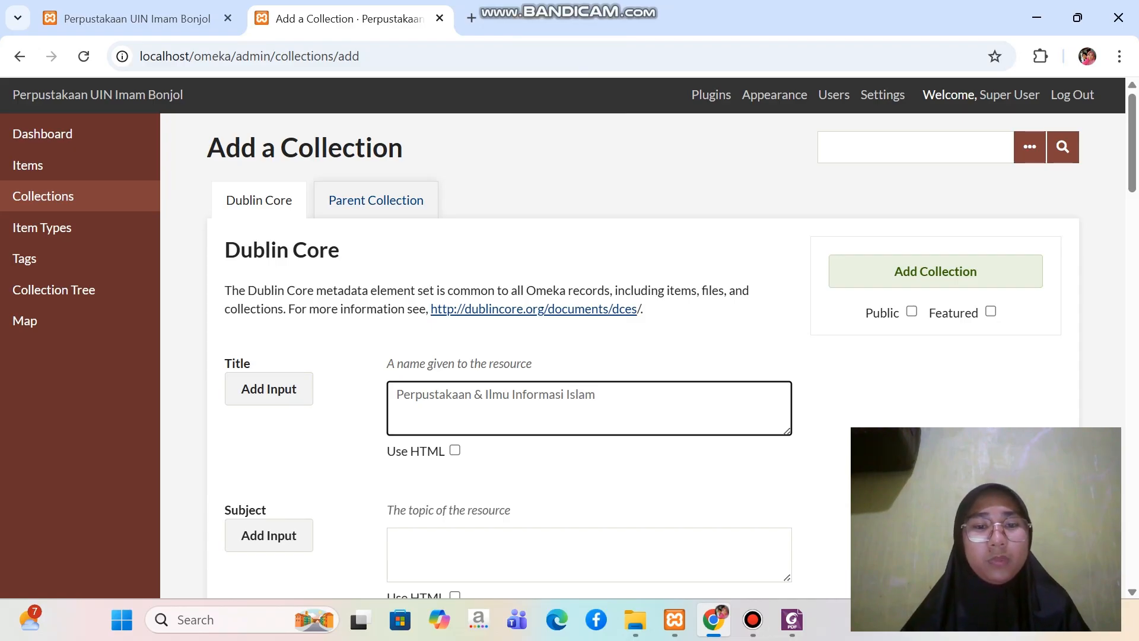
Assign Fakultas Adab dan Humaniora as the parent of Perpustakaan & Ilmu Informasi Islam and add it as a public collection
left_click(376, 200)
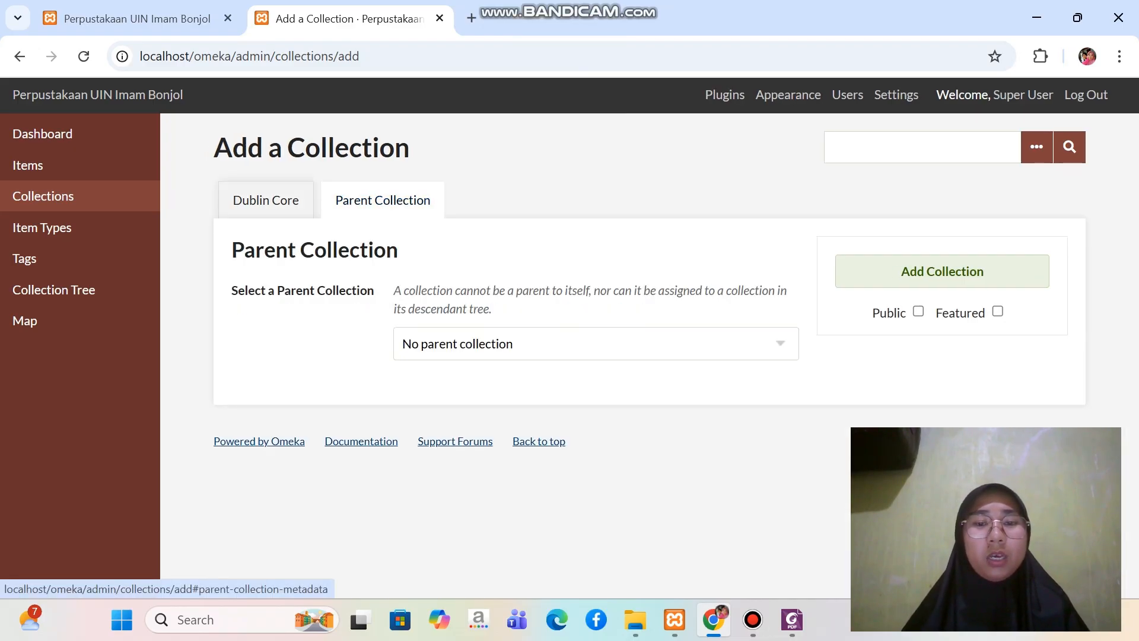
left_click(596, 343)
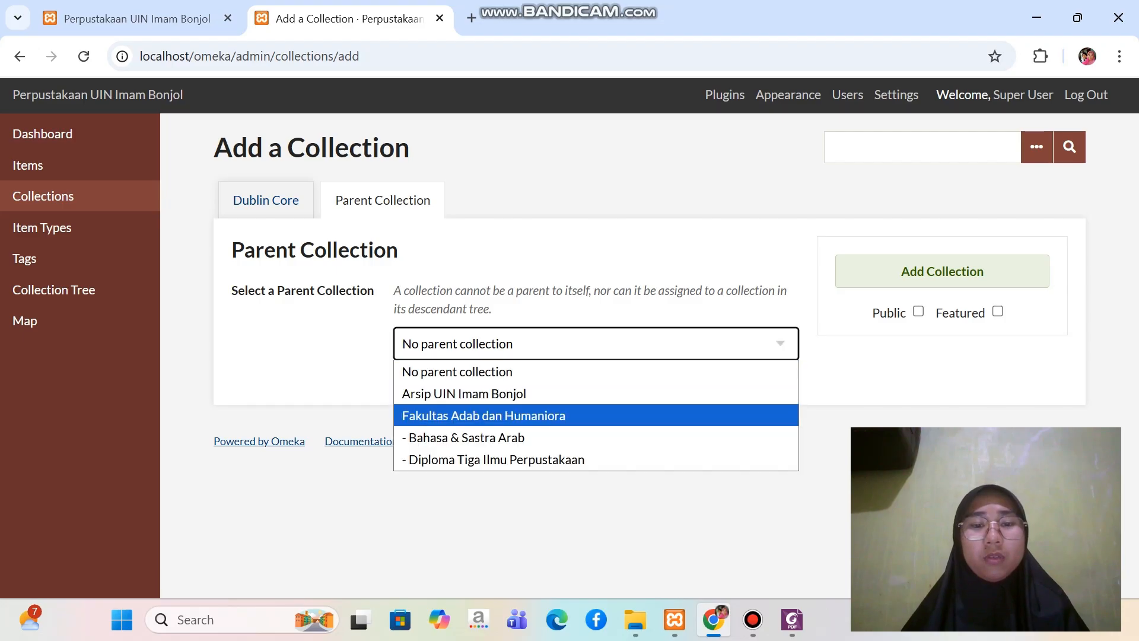
key("Return")
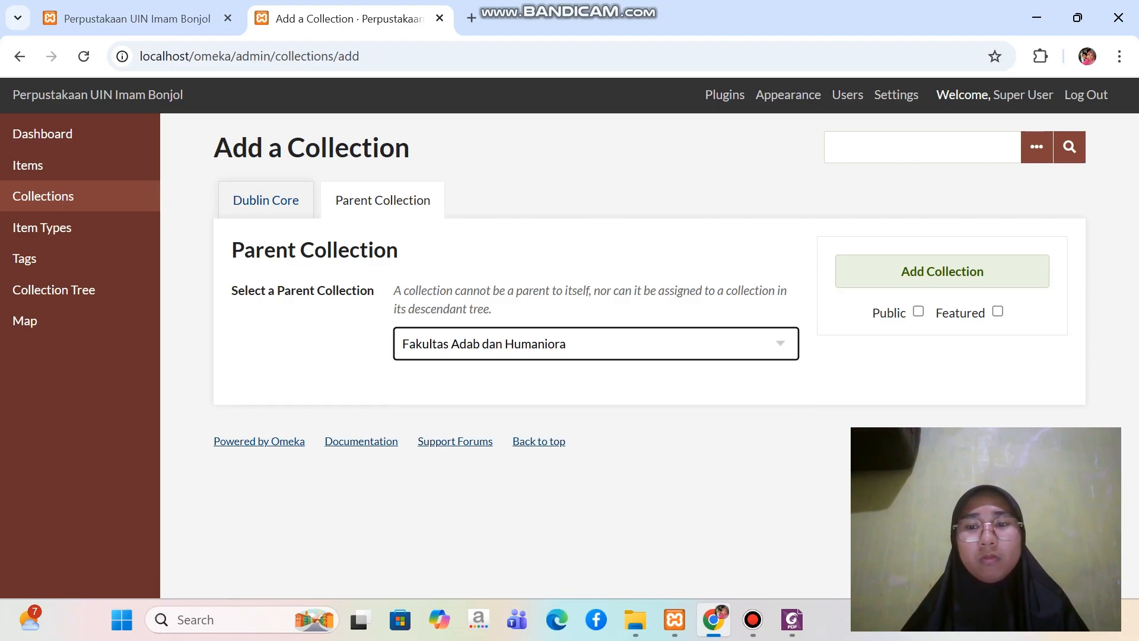
left_click(918, 310)
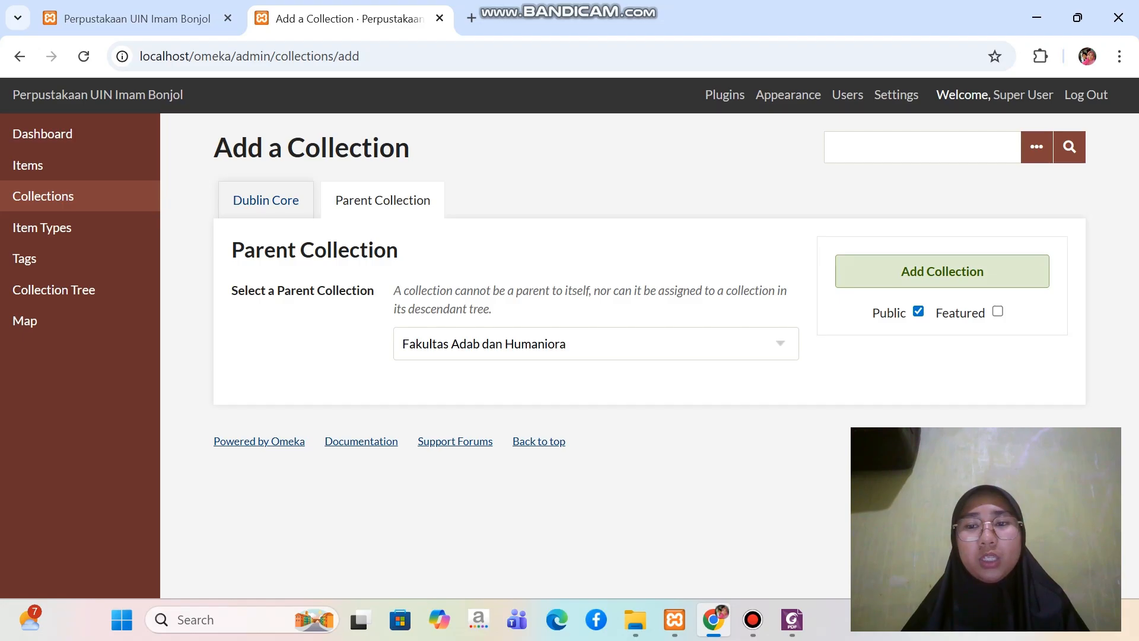
left_click(942, 271)
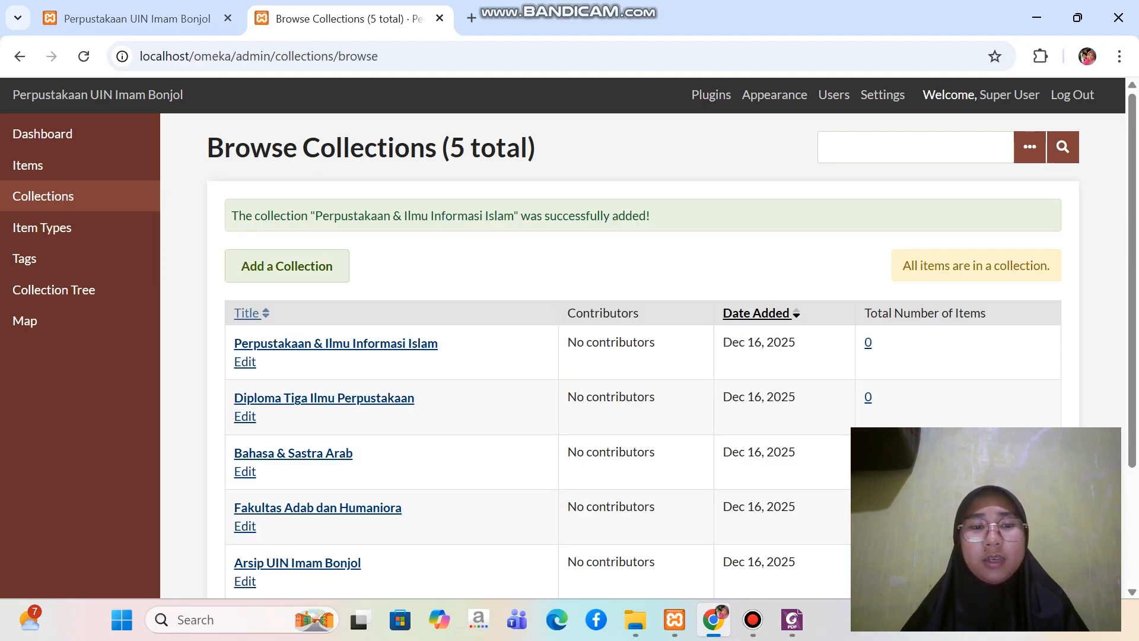
Consult the structure PDF in Foxit for the faculty's fourth subcollection and return to the Omeka collection list in Chrome
left_click(792, 619)
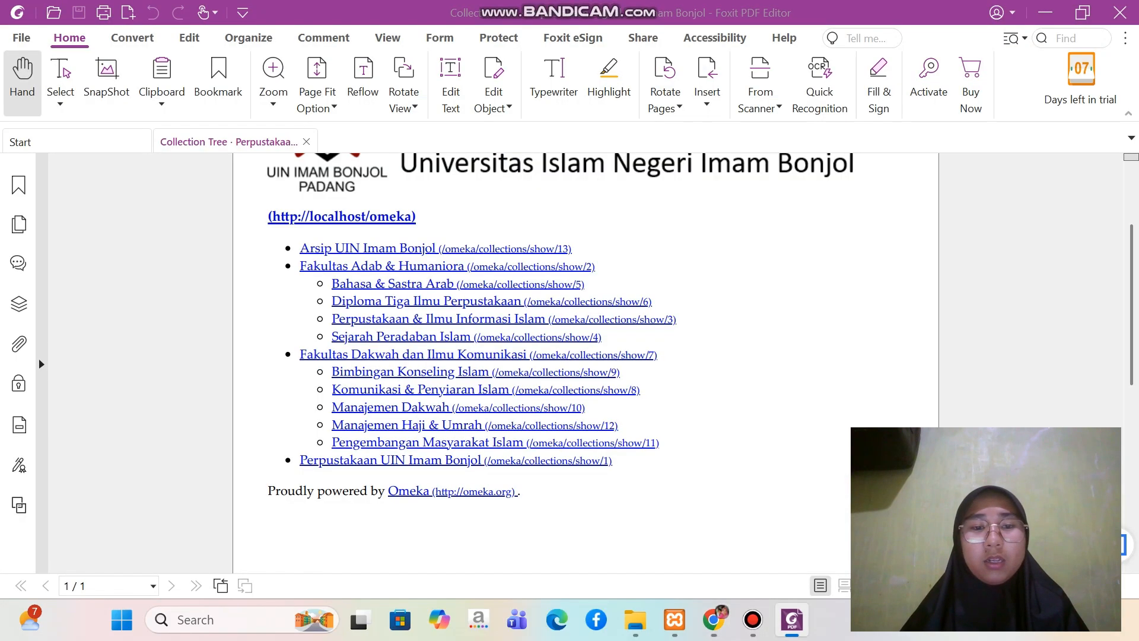
scroll(588, 356, "down", 1)
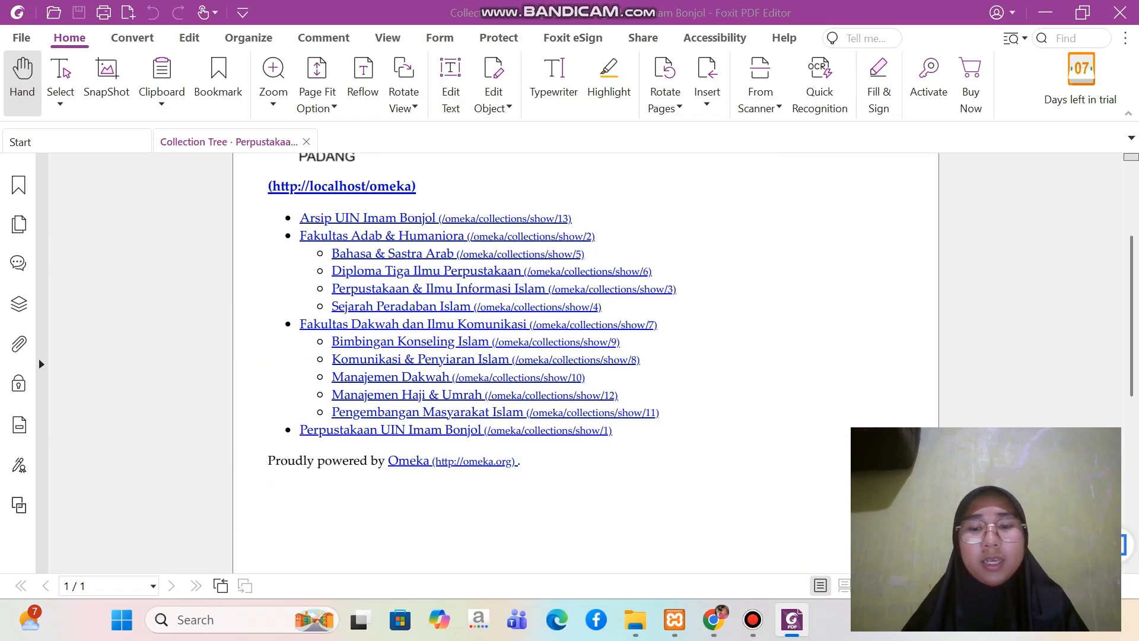
left_click(714, 619)
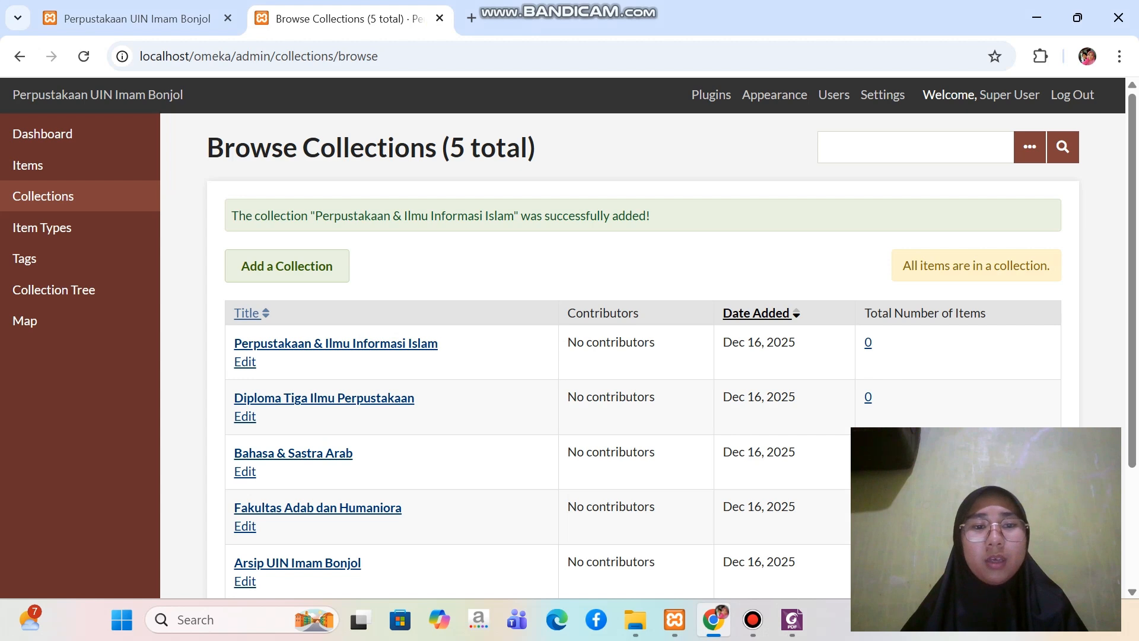
Start a new collection and enter "Sejarah Peradaban Islam" as its Dublin Core title
left_click(287, 265)
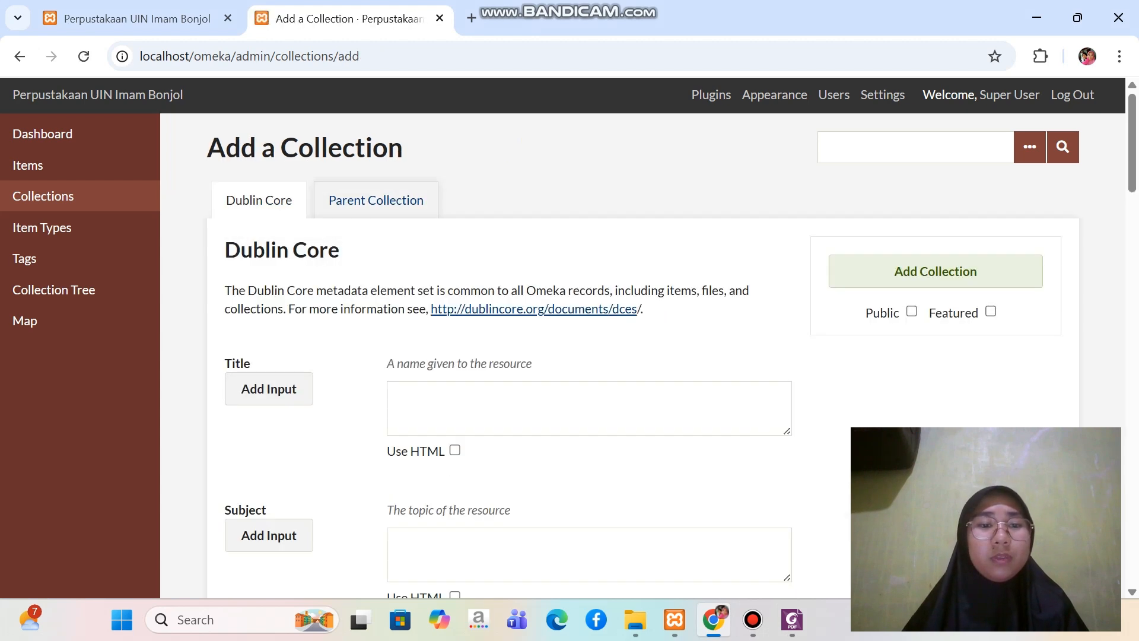
left_click(397, 394)
key("Caps_Lock")
type("S")
key("Caps_Lock")
type("eaj")
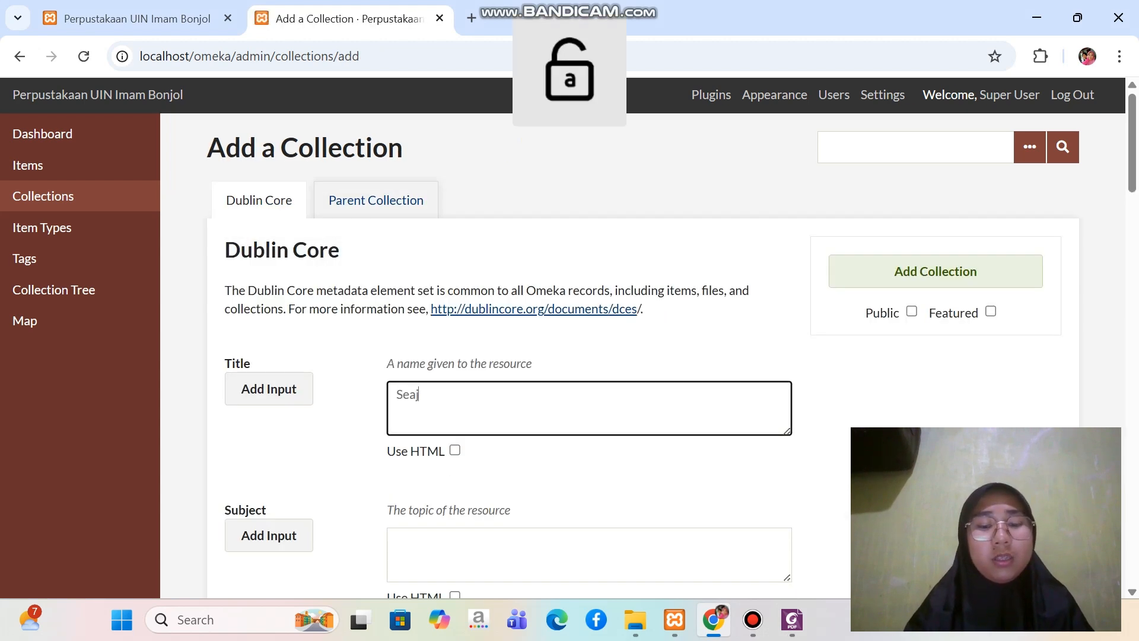
type("arah")
key("Caps_Lock")
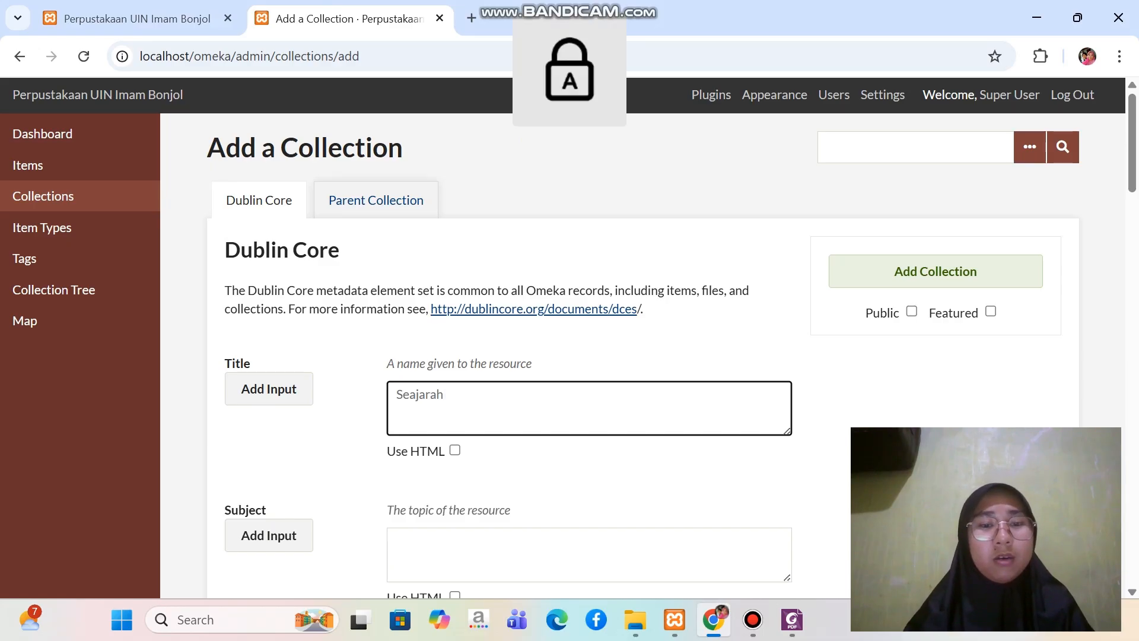
key("BackSpace")
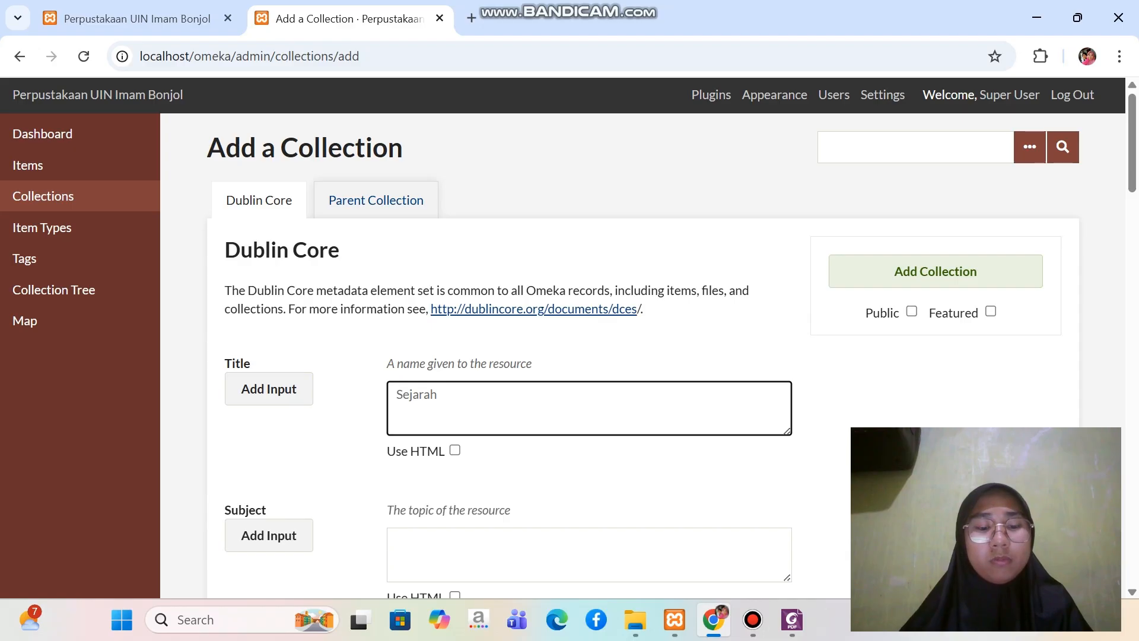
type("P")
key("Caps_Lock")
type("era")
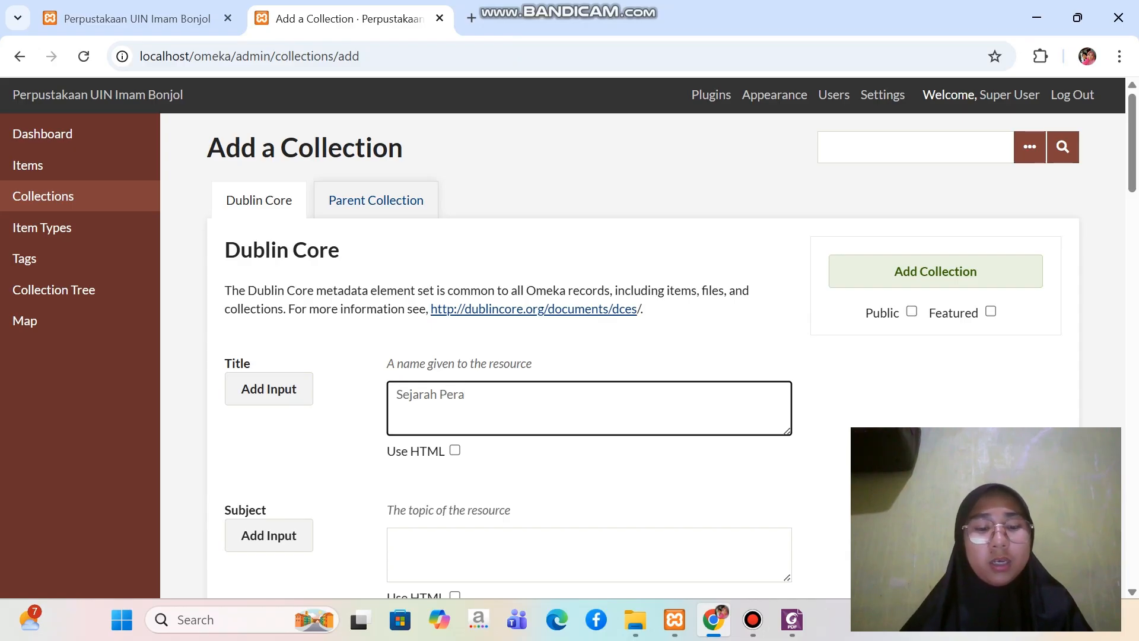
type("daban")
key("Caps_Lock")
type("I")
key("Caps_Lock")
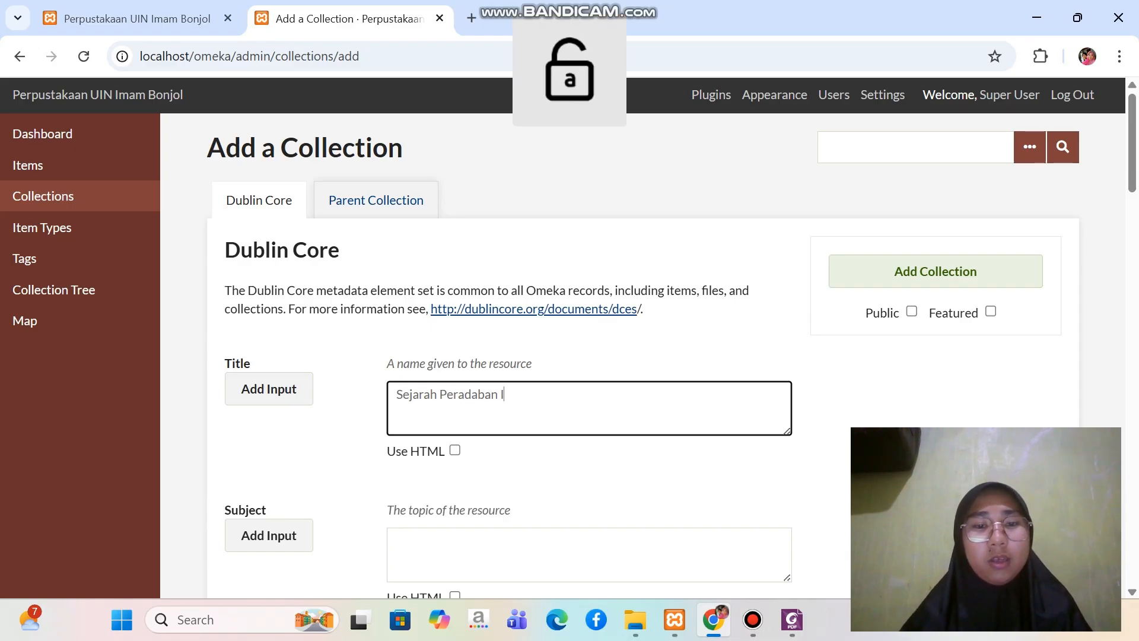
type("slam")
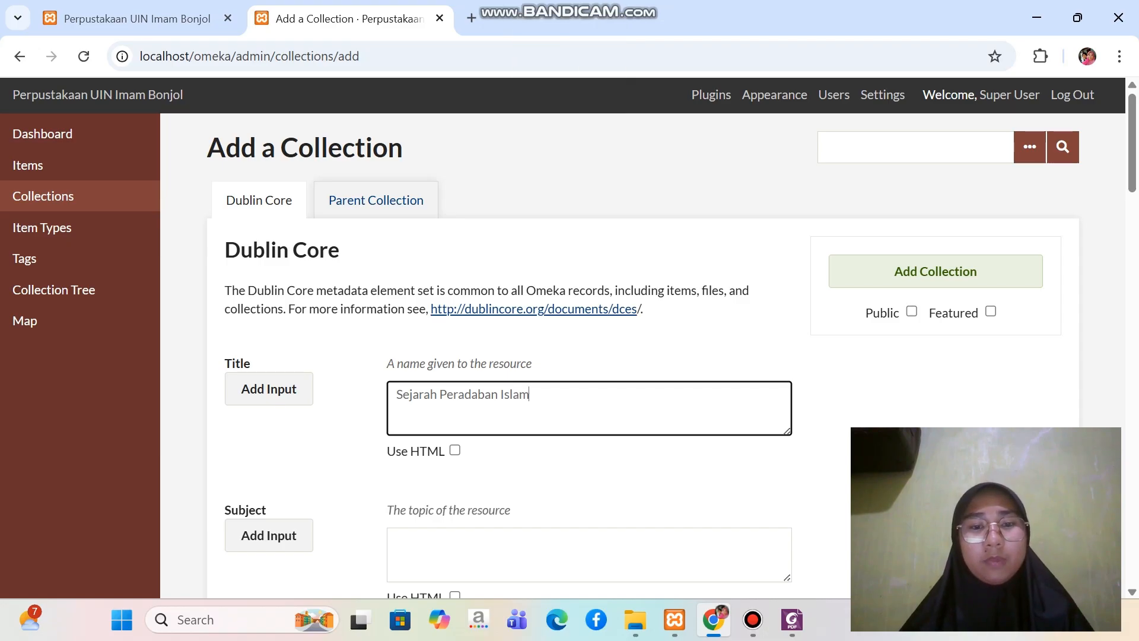
Assign Fakultas Adab dan Humaniora as the parent of Sejarah Peradaban Islam and add it as a public collection
left_click(376, 200)
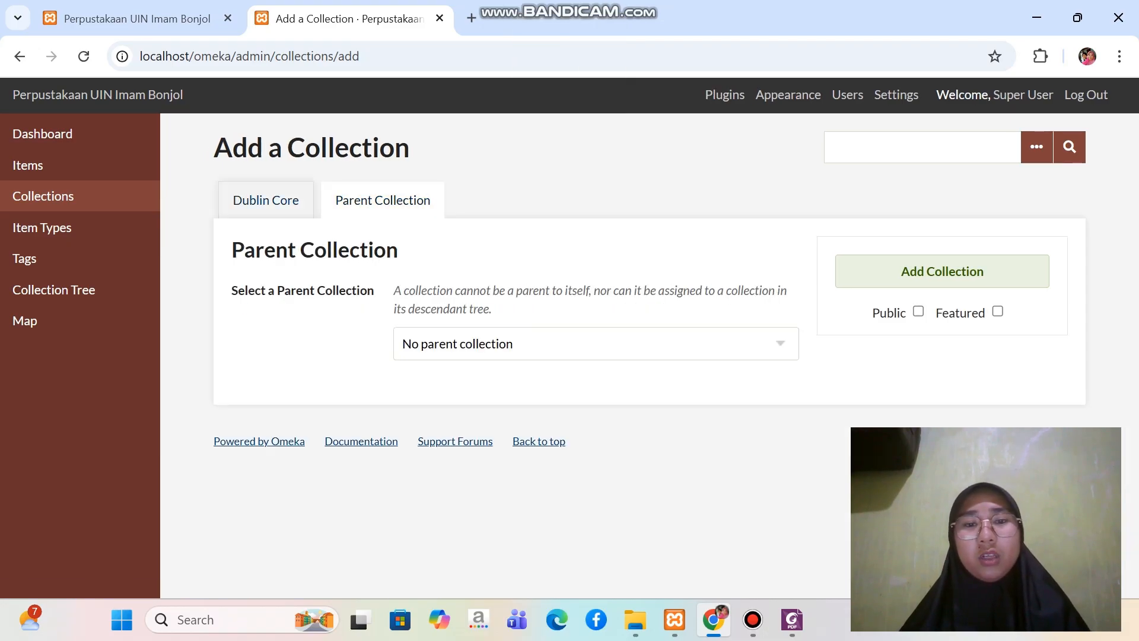
left_click(596, 343)
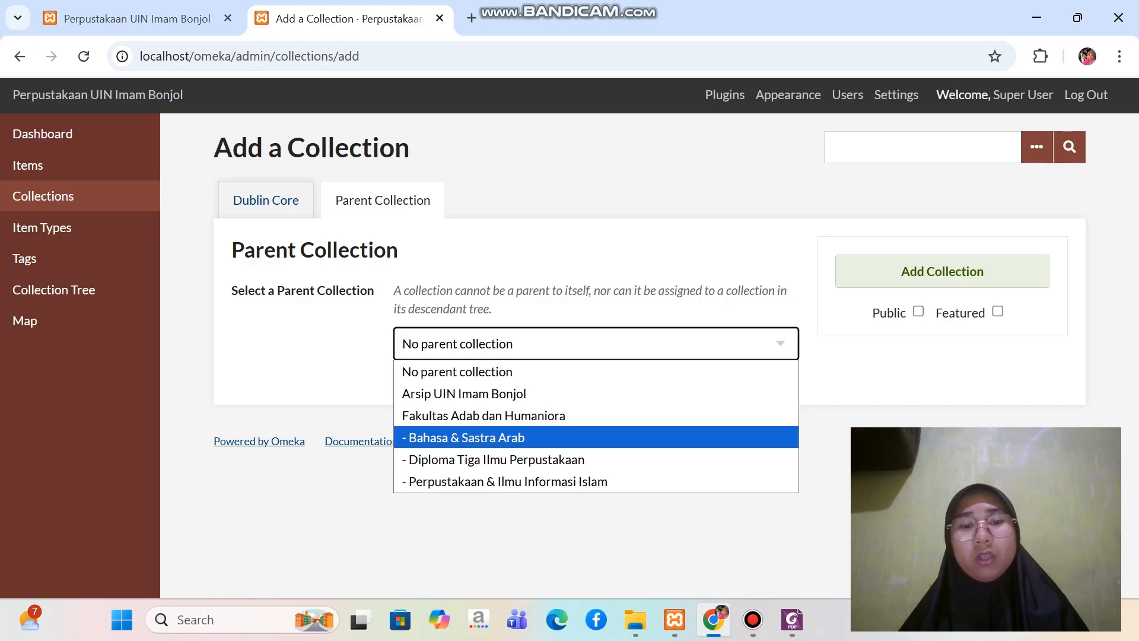
left_click(534, 415)
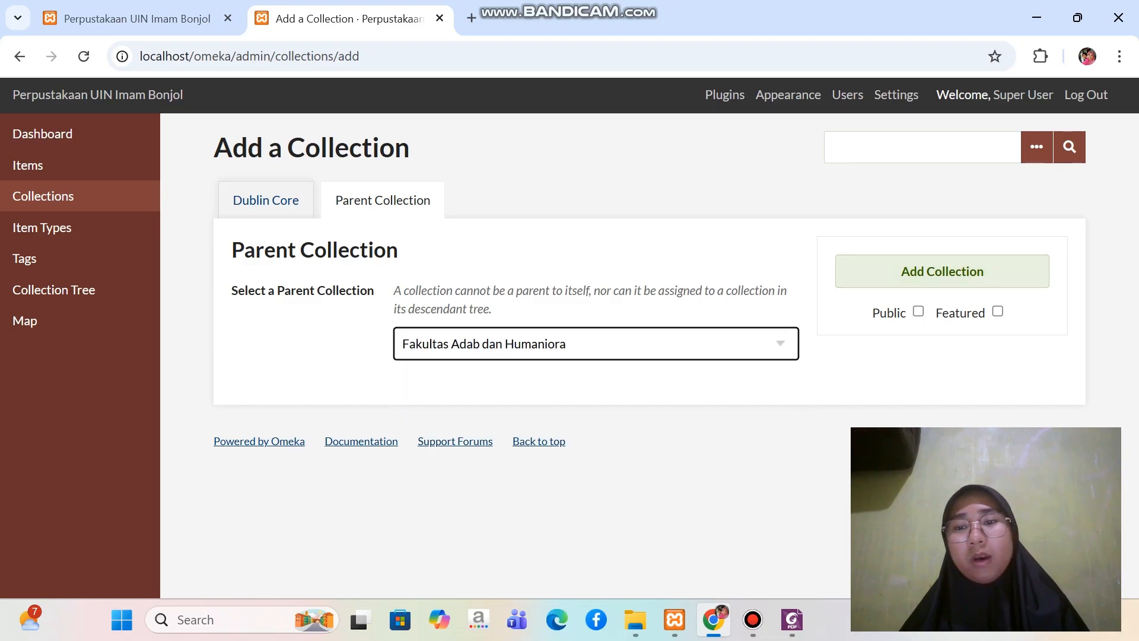
left_click(918, 311)
left_click(942, 271)
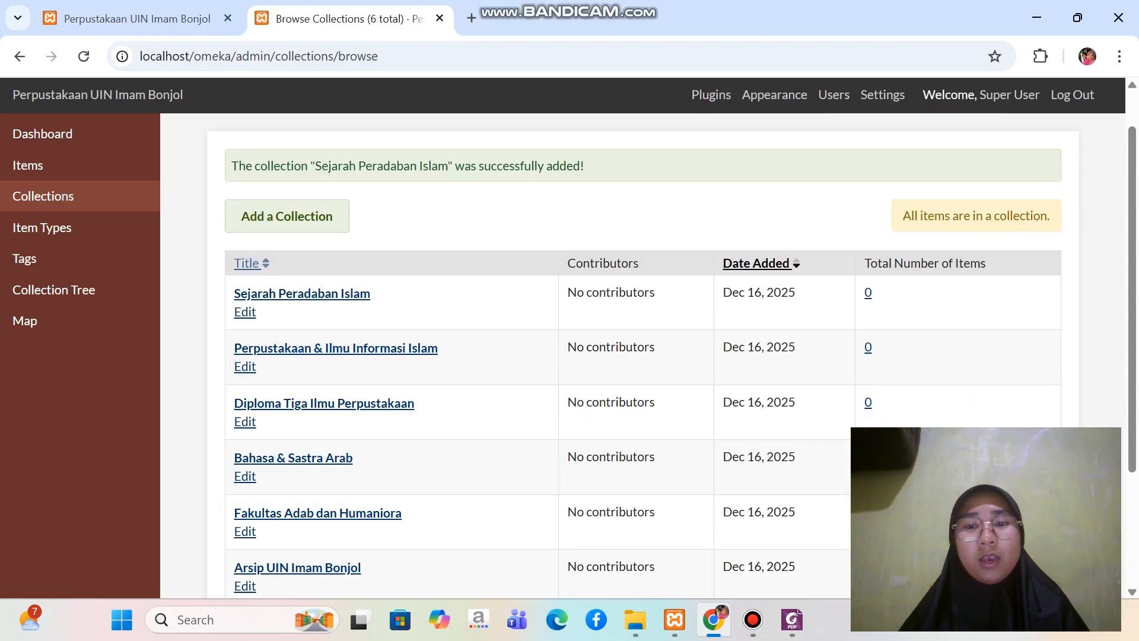
Consult the structure PDF in Foxit for the next top-level faculty and start another new collection in Omeka in Chrome
scroll(653, 356, "down", 2)
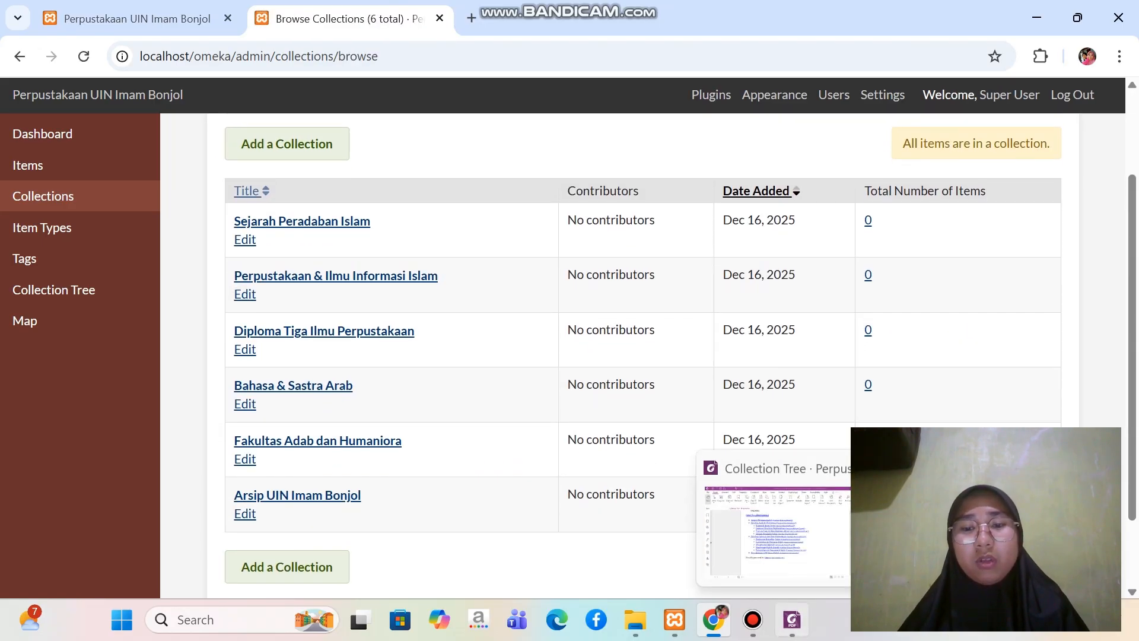
left_click(792, 620)
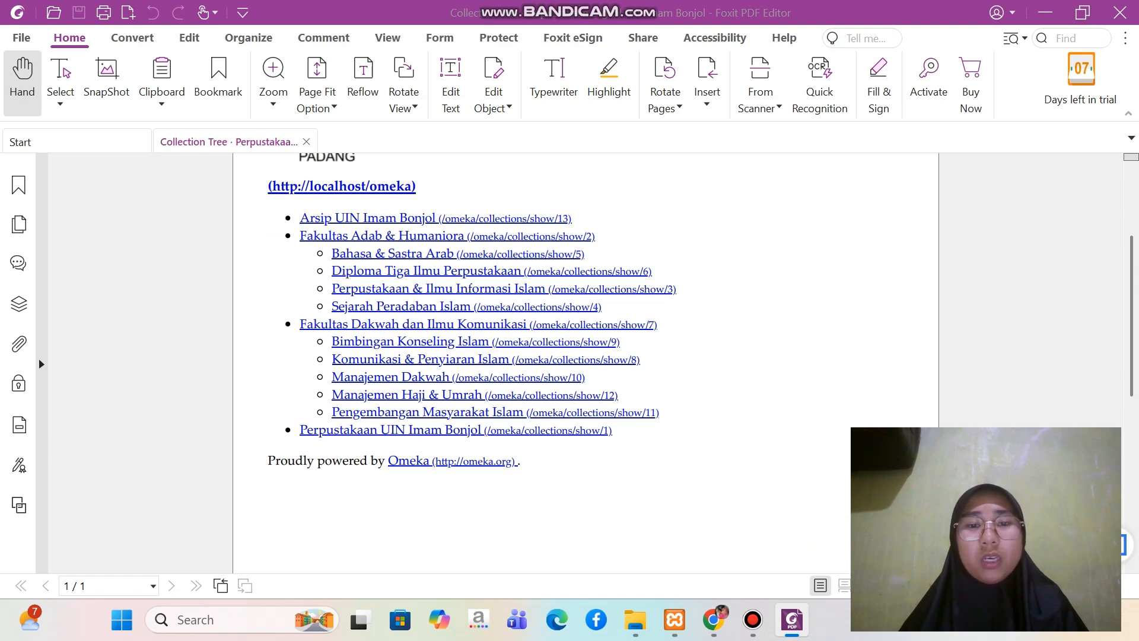
left_click(713, 619)
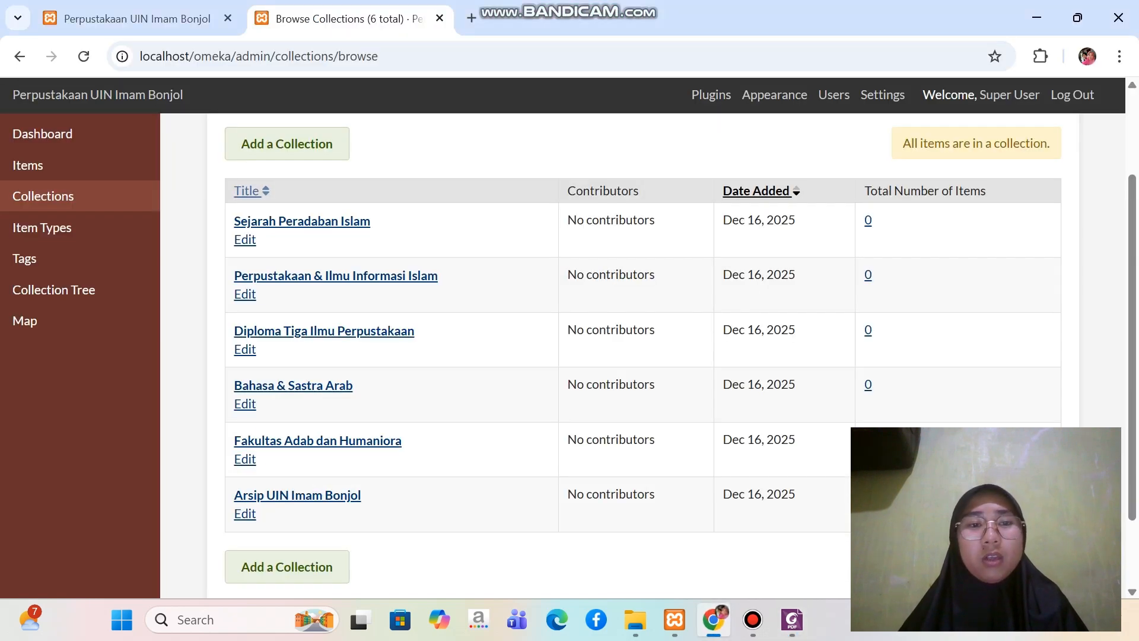
left_click(288, 567)
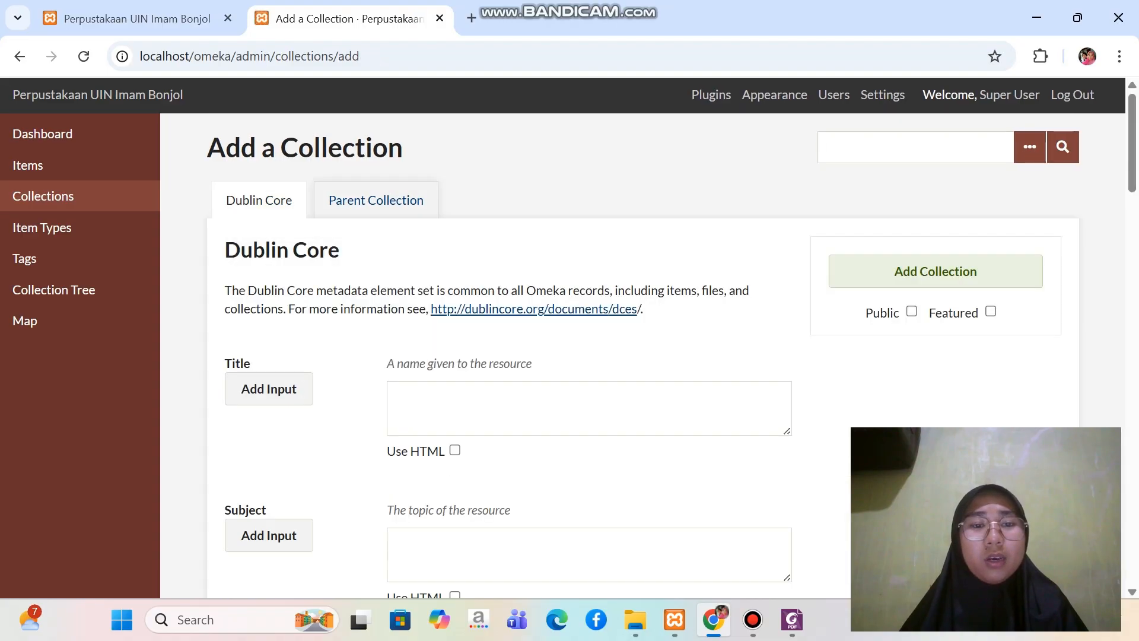
Title the new collection "Fakultas Dakwah & Ilmu Komunikasi" and add it as a public collection without a parent
key("Caps_Lock")
type("F")
key("Caps_Lock")
type("a")
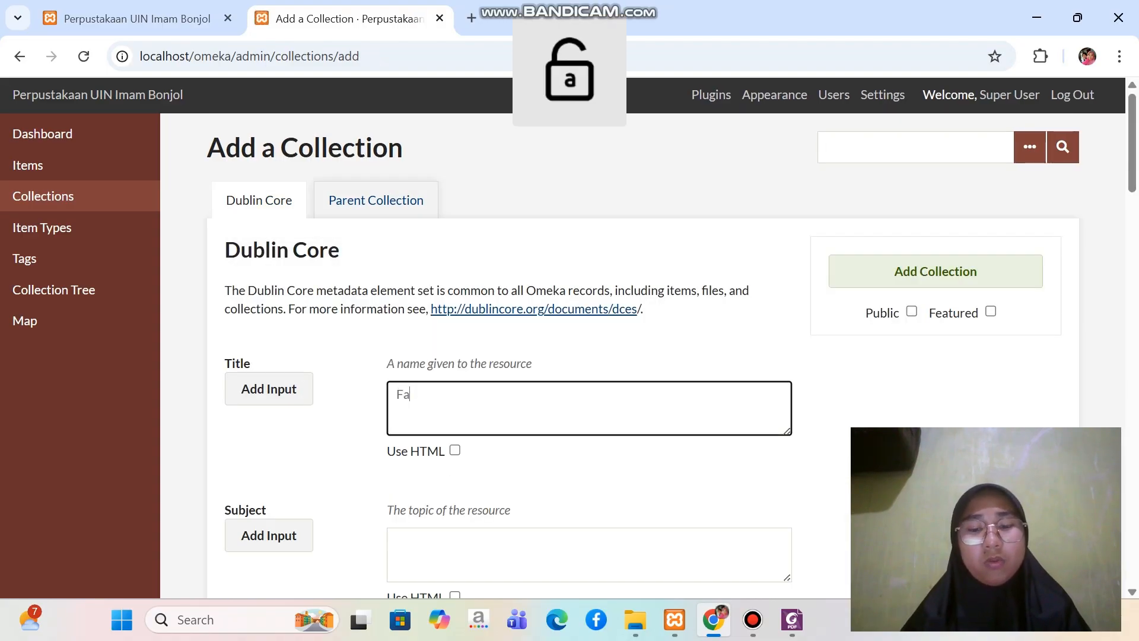
type("kultas")
key("Caps_Lock")
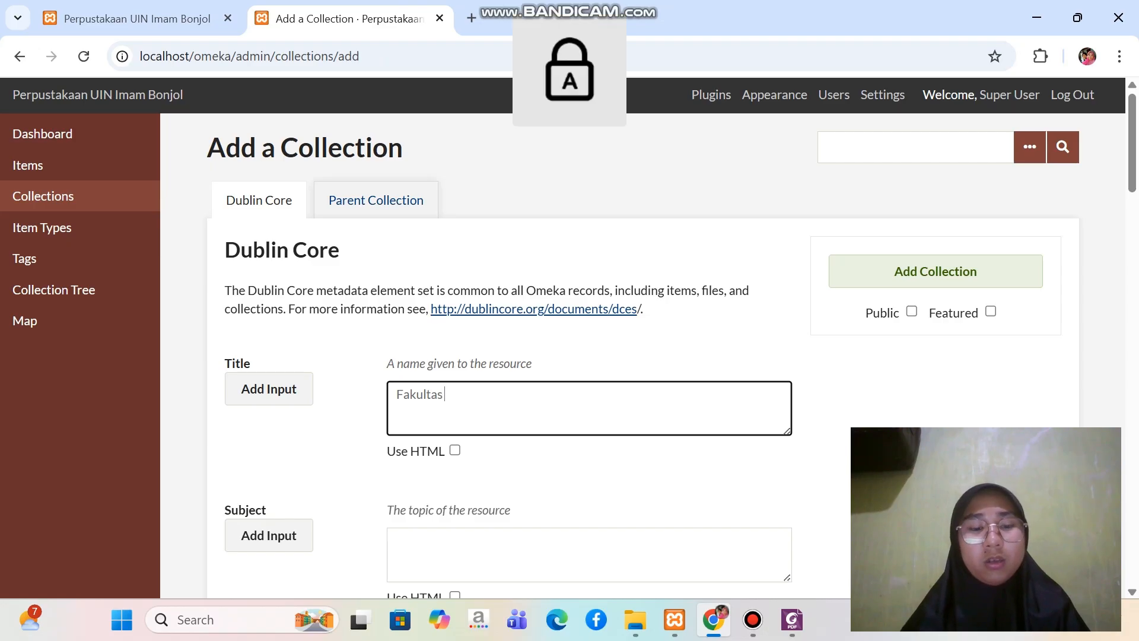
key("Caps_Lock")
type("Dake")
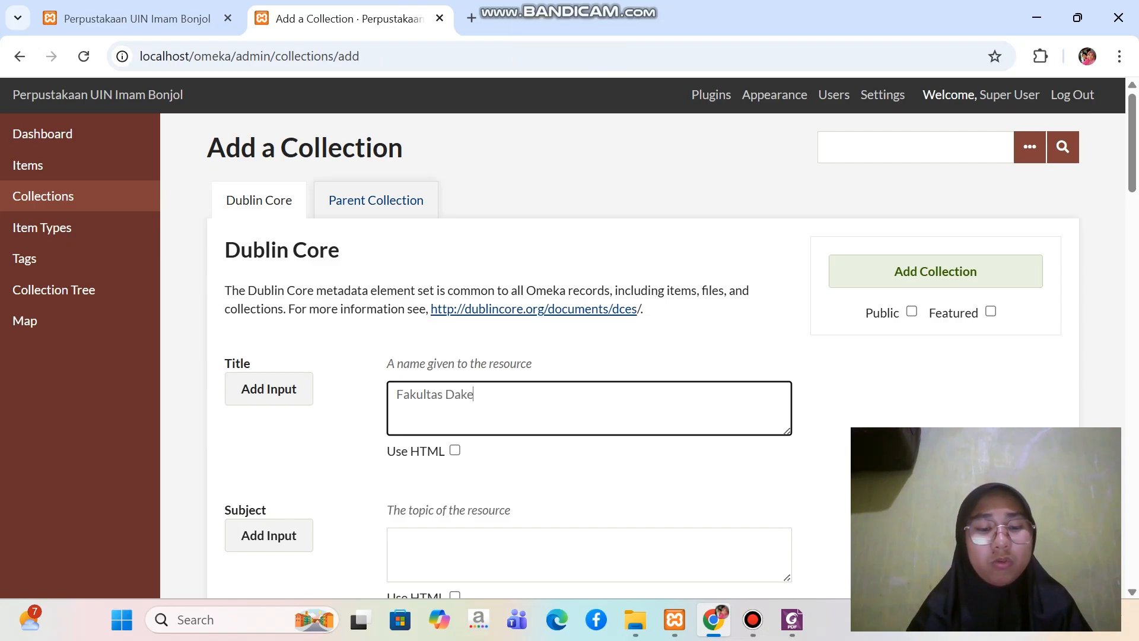
key("BackSpace")
type("w")
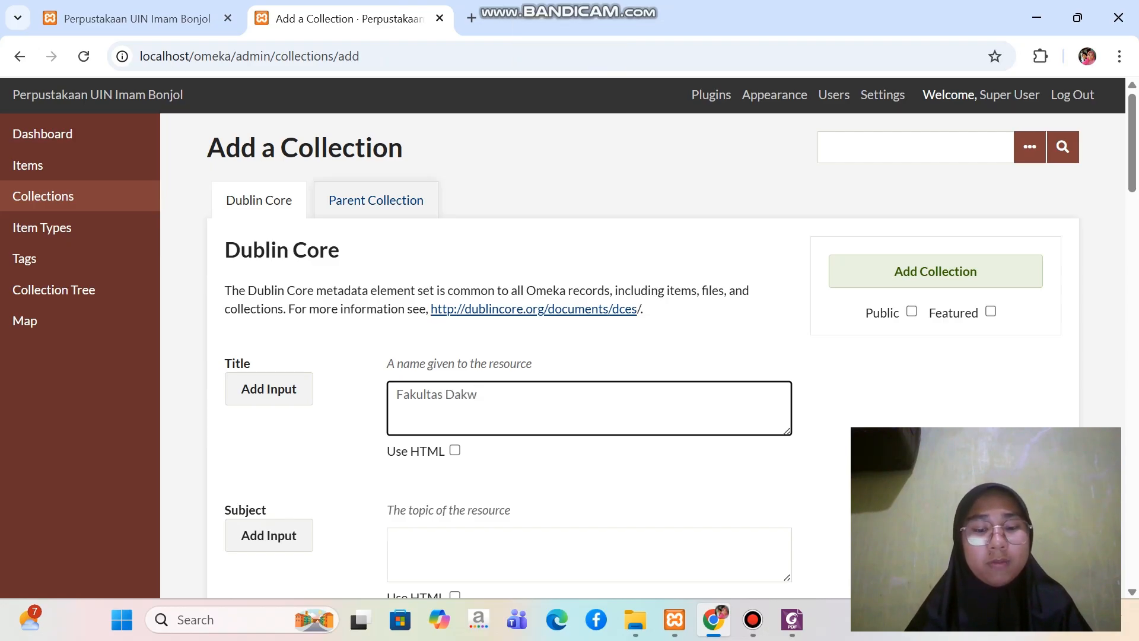
type("ah")
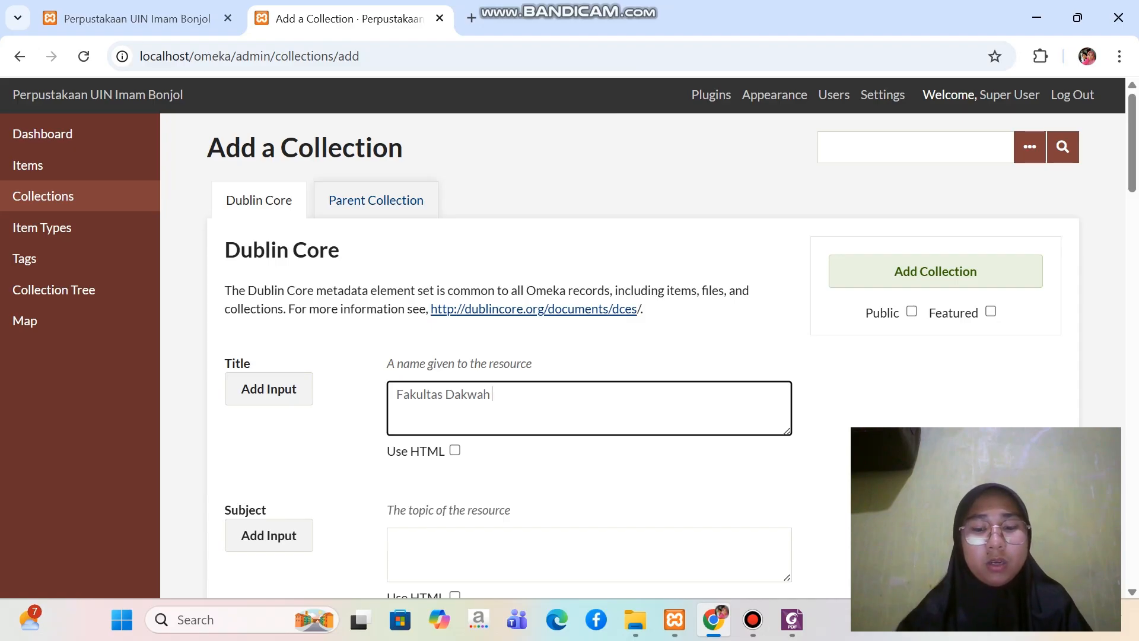
type(" &")
key("Caps_Lock")
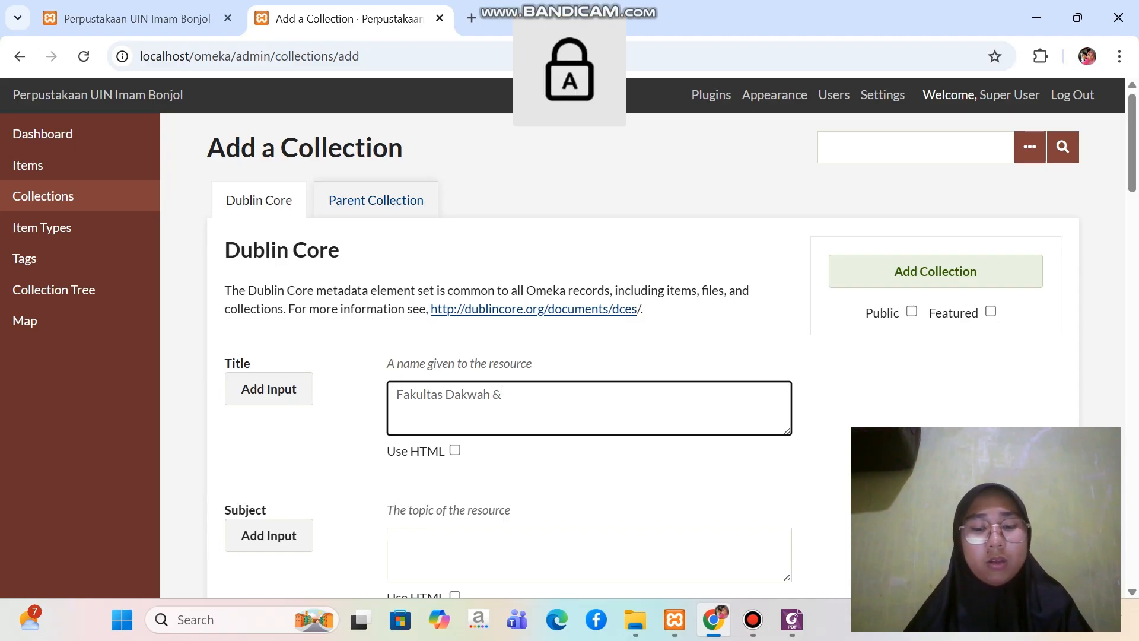
type("I")
key("Caps_Lock")
type("lmu")
key("Caps_Lock")
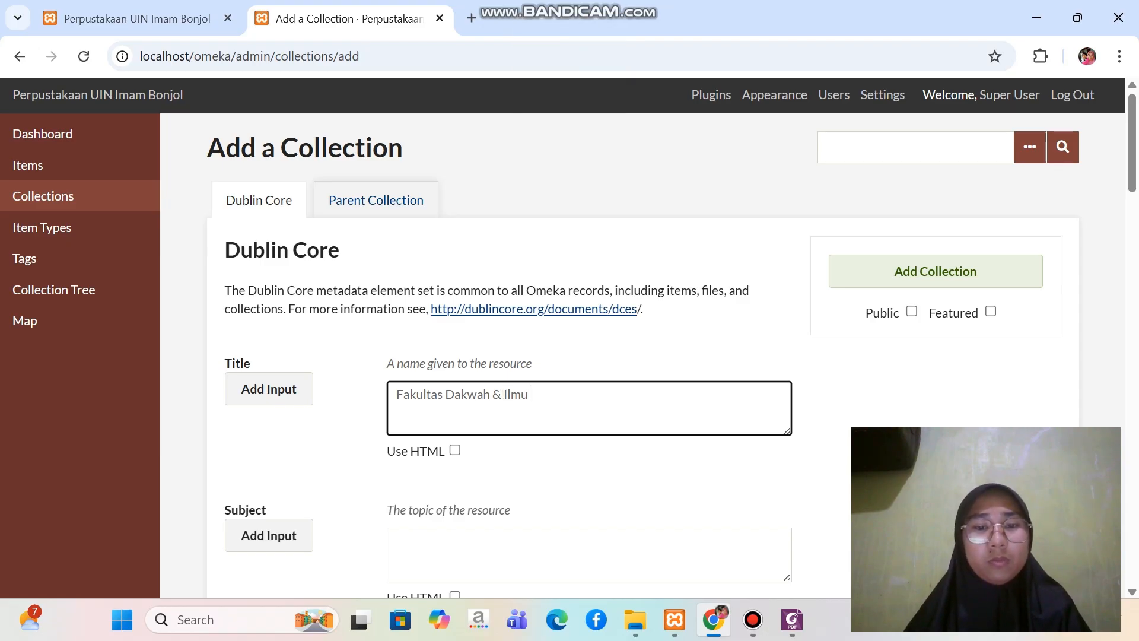
type("K")
key("Caps_Lock")
type("o")
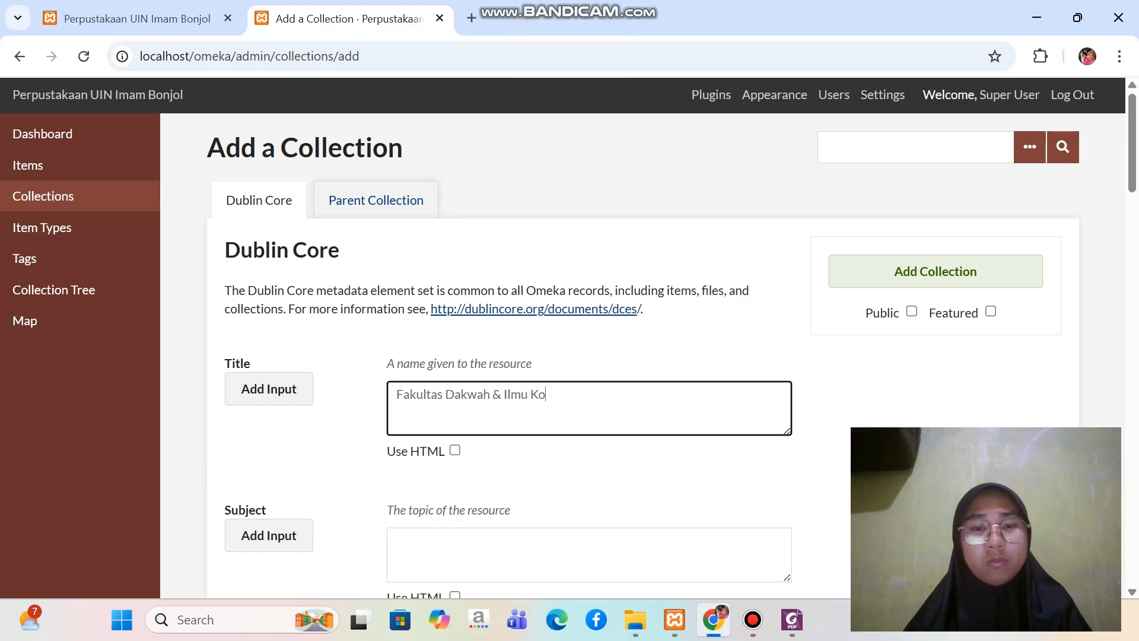
type("munikasi")
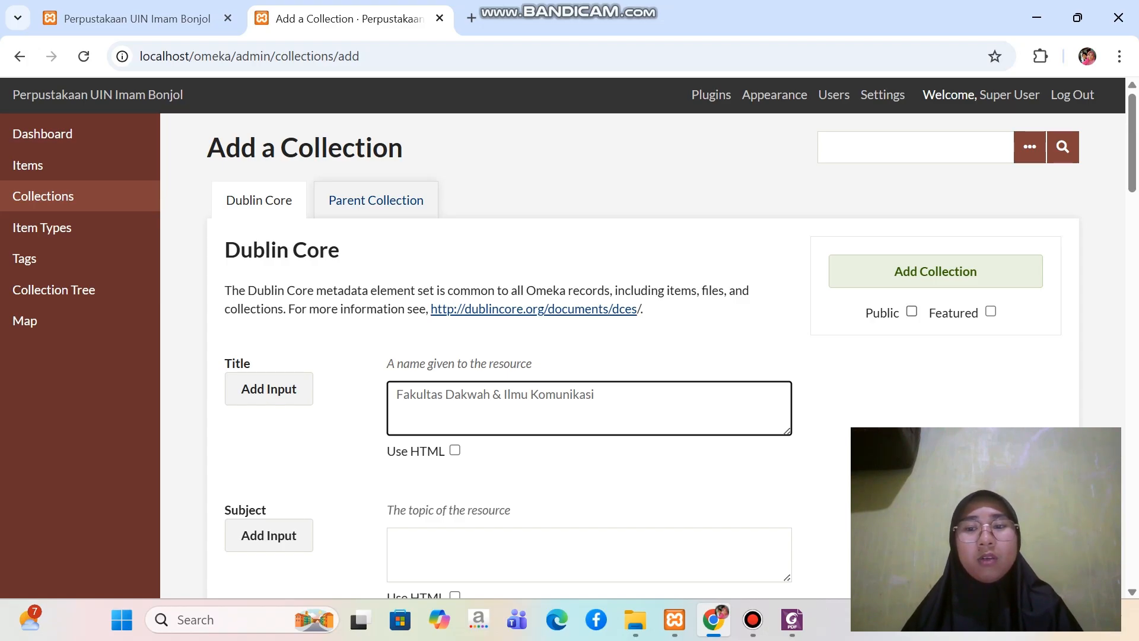
left_click(912, 311)
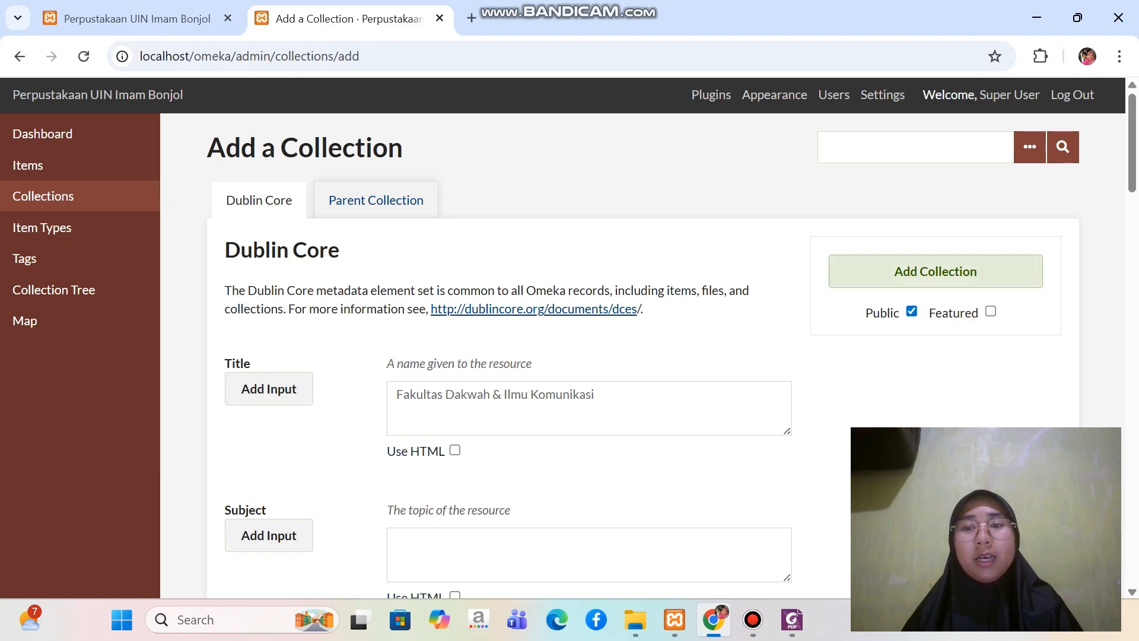
left_click(936, 272)
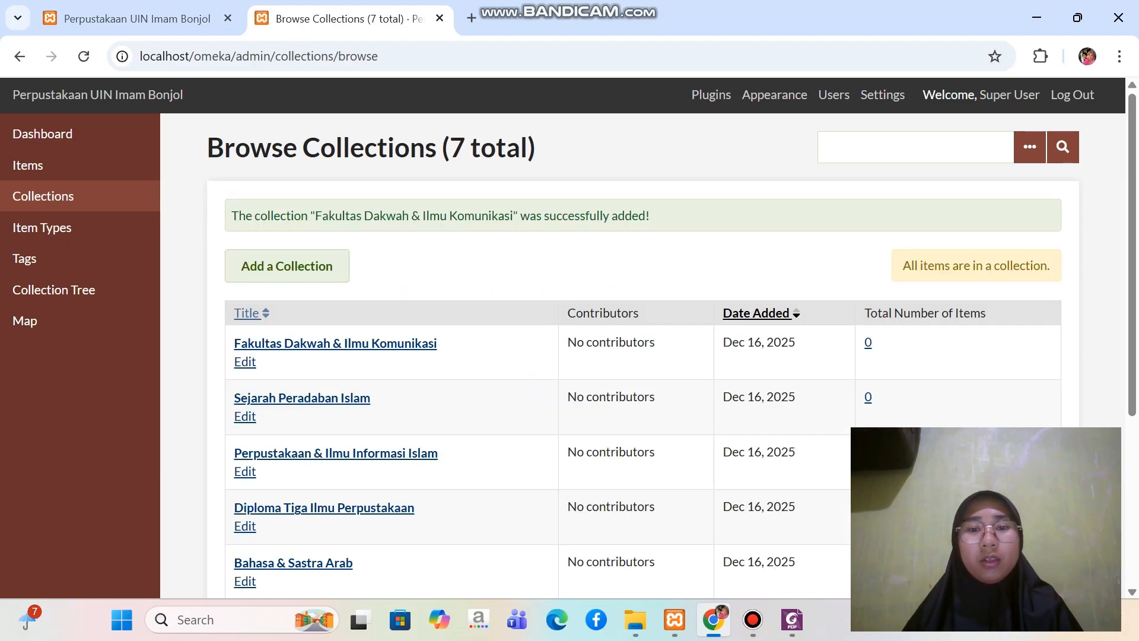
Consult the structure PDF in Foxit for the first subcollection of the Dakwah faculty
scroll(673, 370, "down", 1)
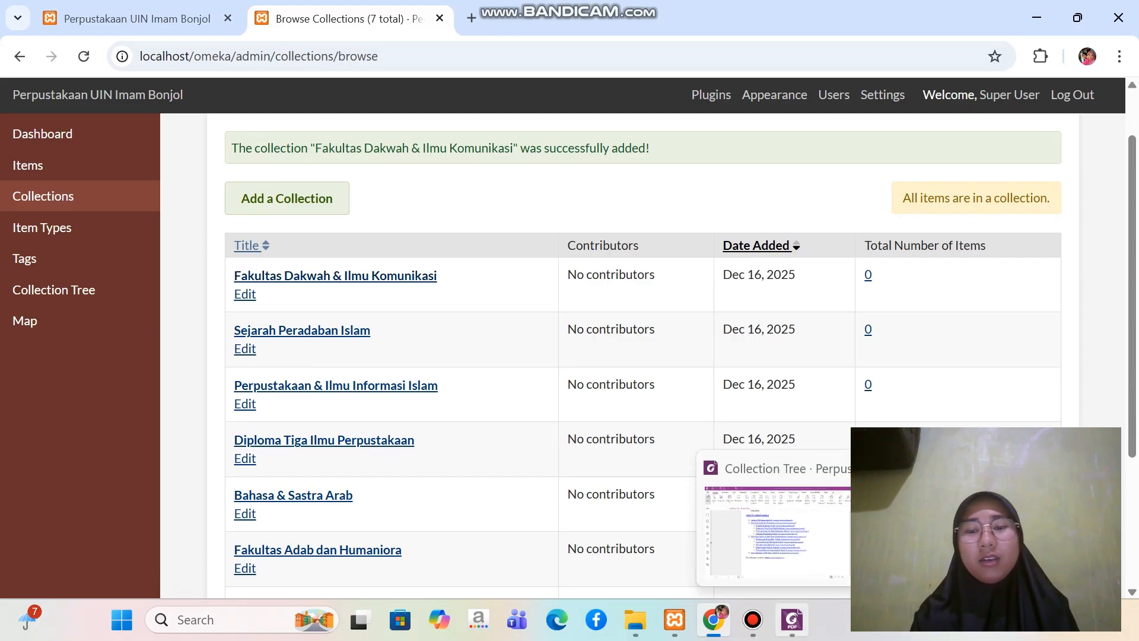
left_click(793, 620)
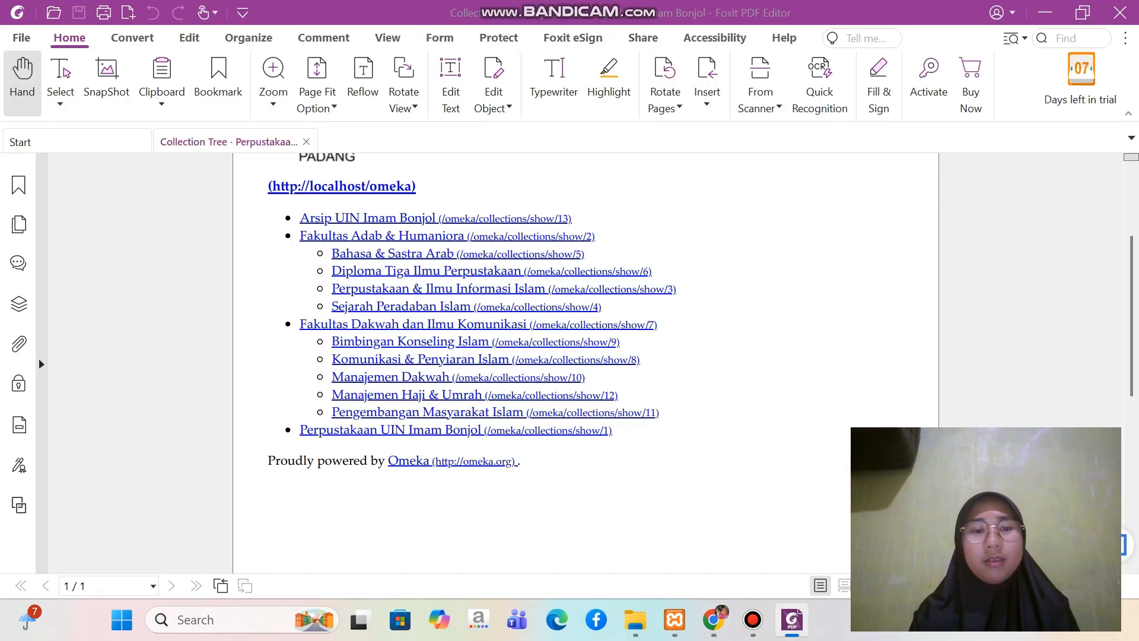
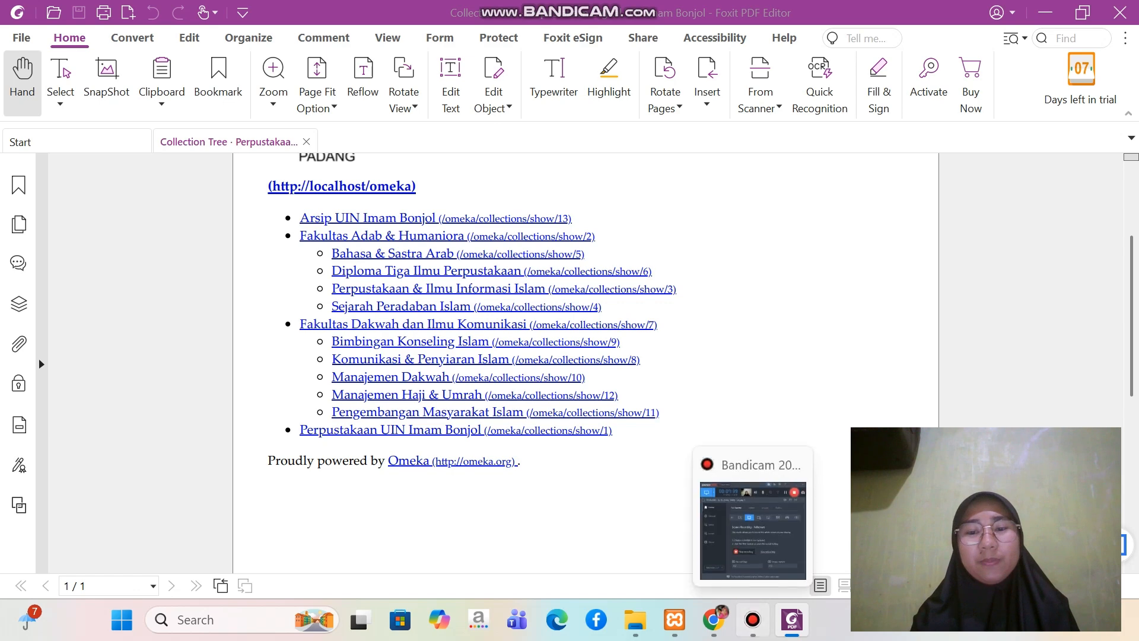
Start a new collection in Omeka in Chrome and recheck the first Dakwah subcollection's name in the structure PDF in Foxit
left_click(752, 619)
left_click(737, 45)
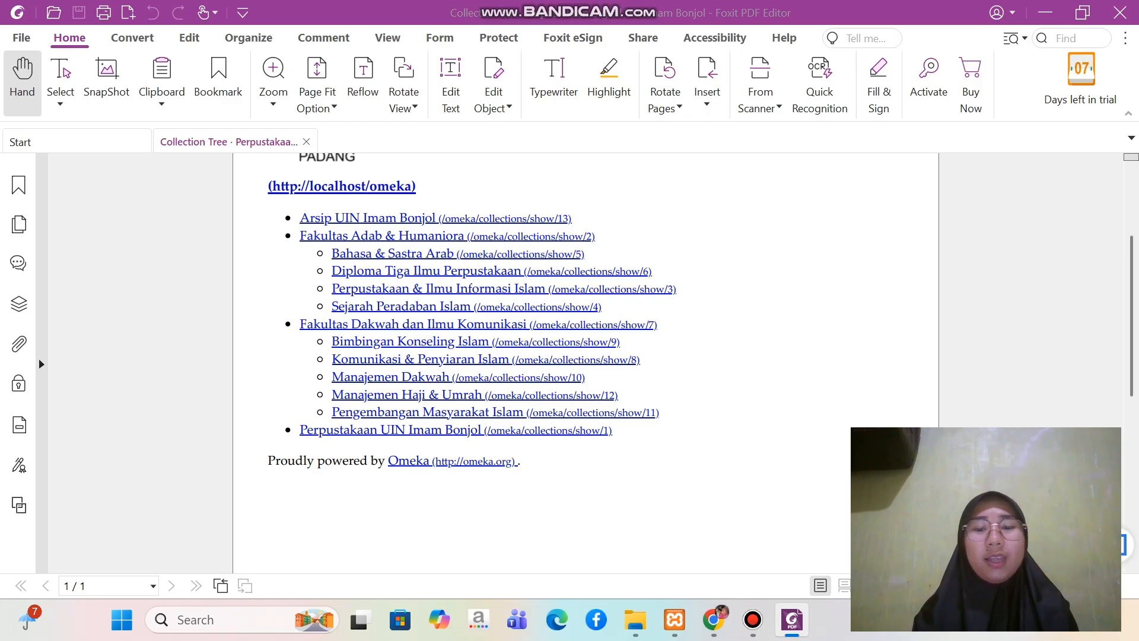
left_click(714, 619)
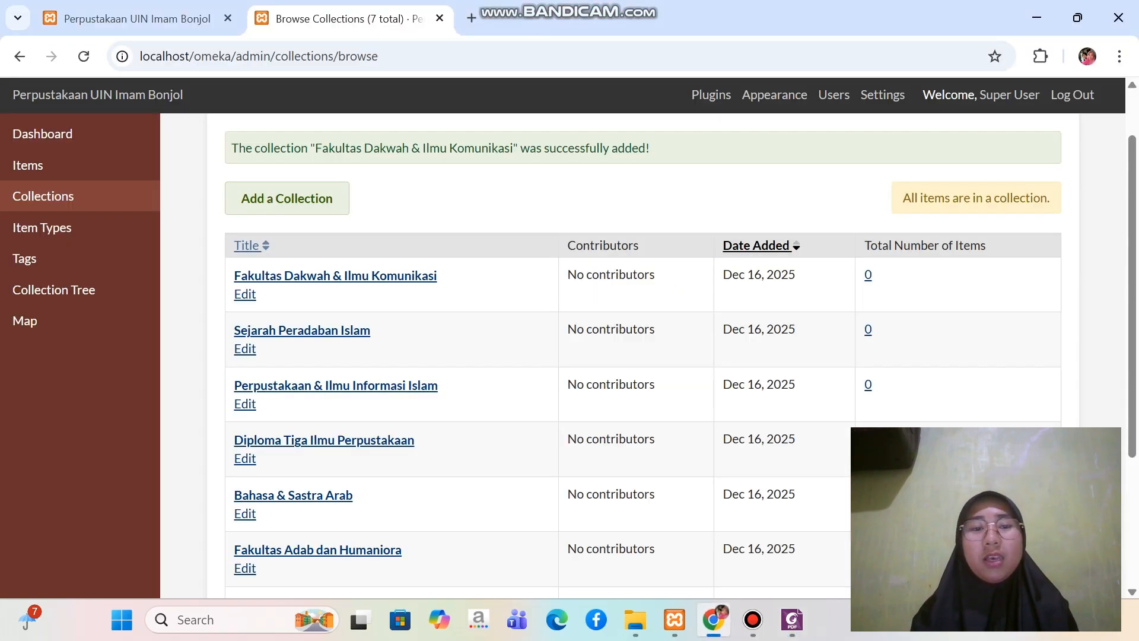
left_click(287, 198)
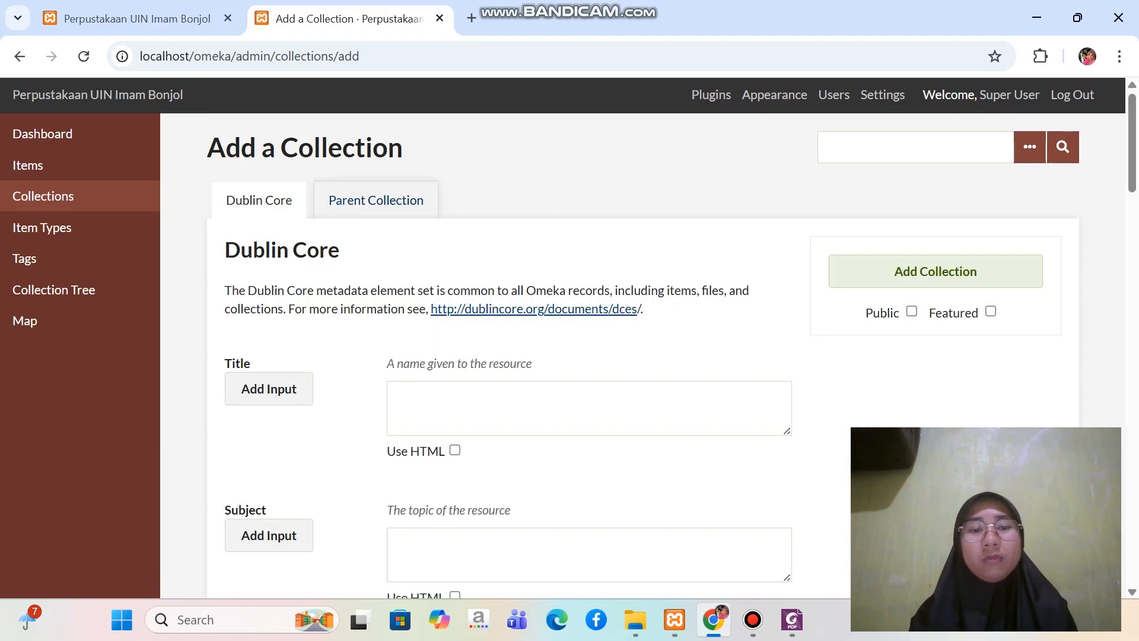
left_click(475, 404)
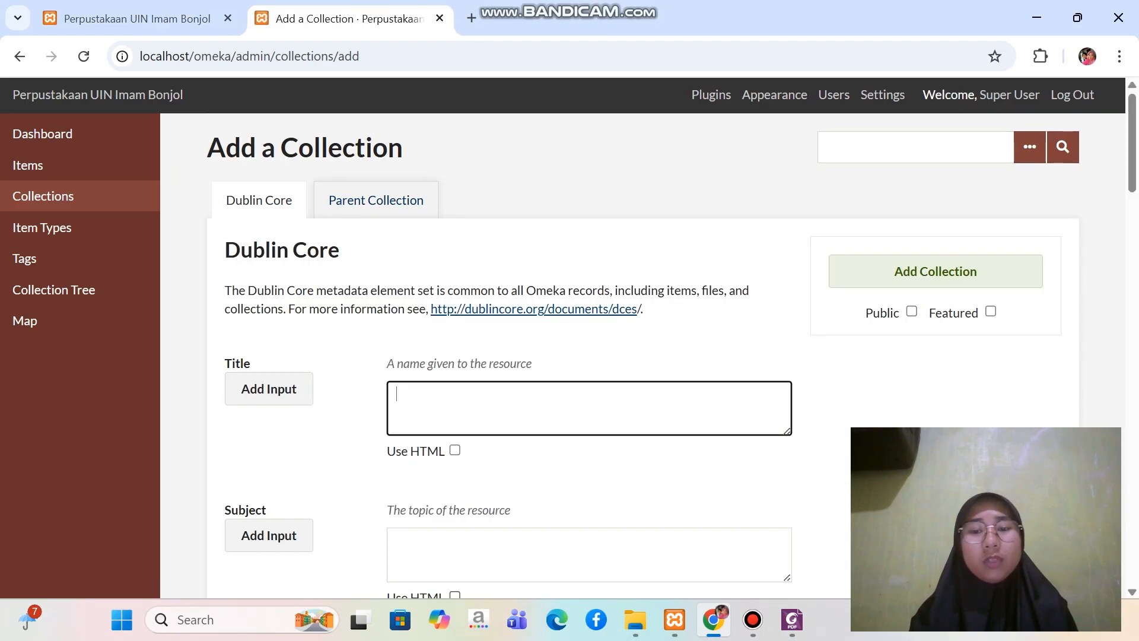
left_click(792, 620)
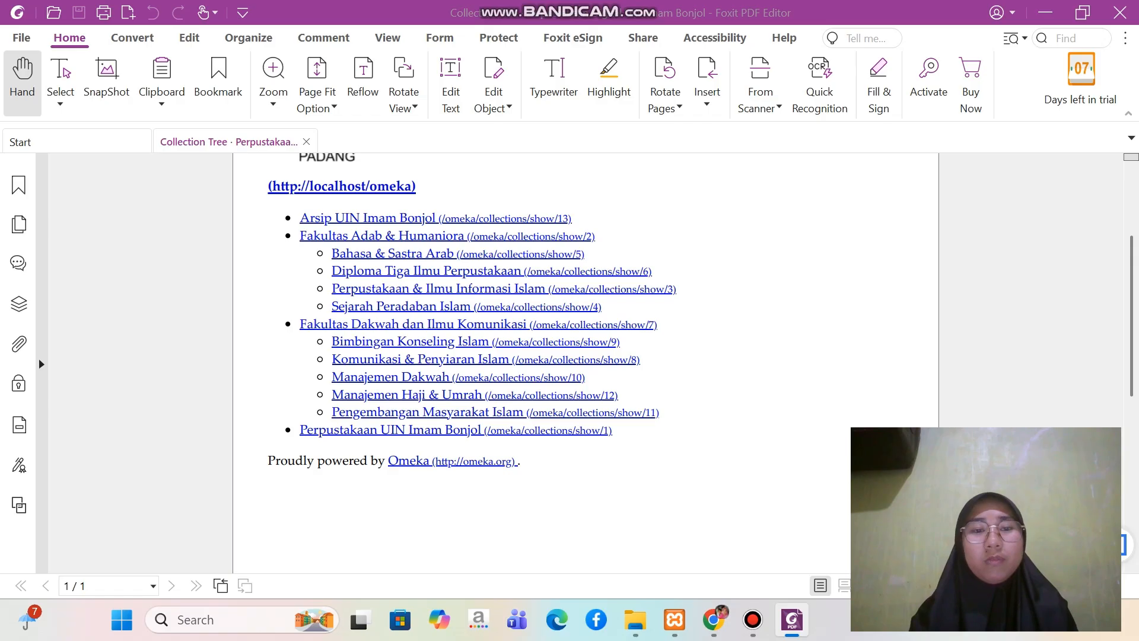
left_click(714, 620)
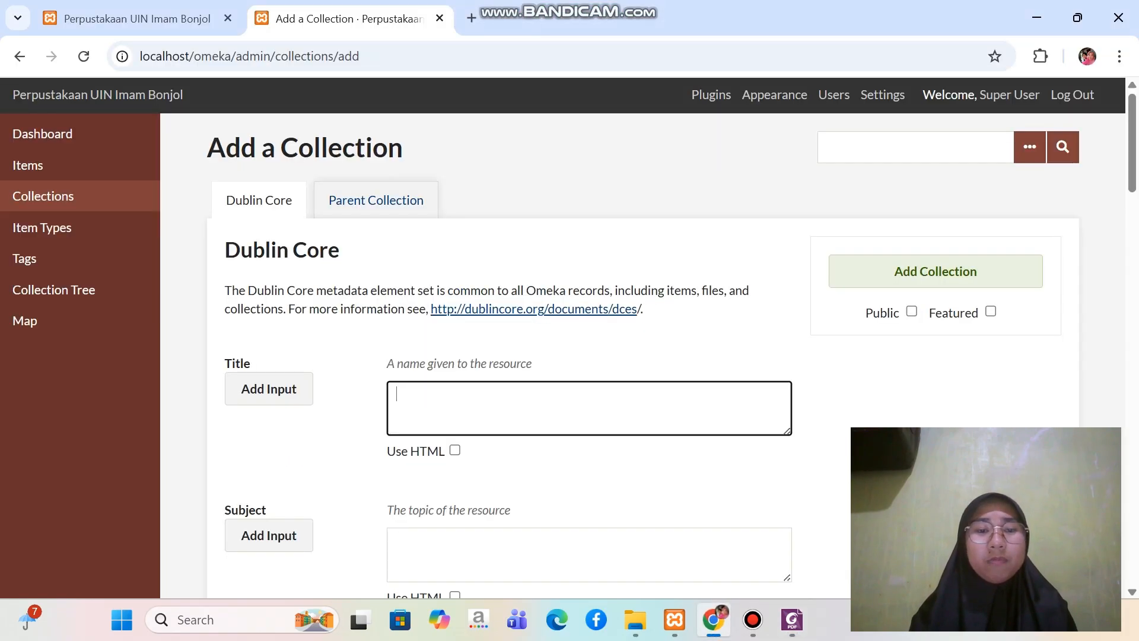
Title the new collection "Bimbingan Konseling Islam"
key("Caps_Lock")
type("B")
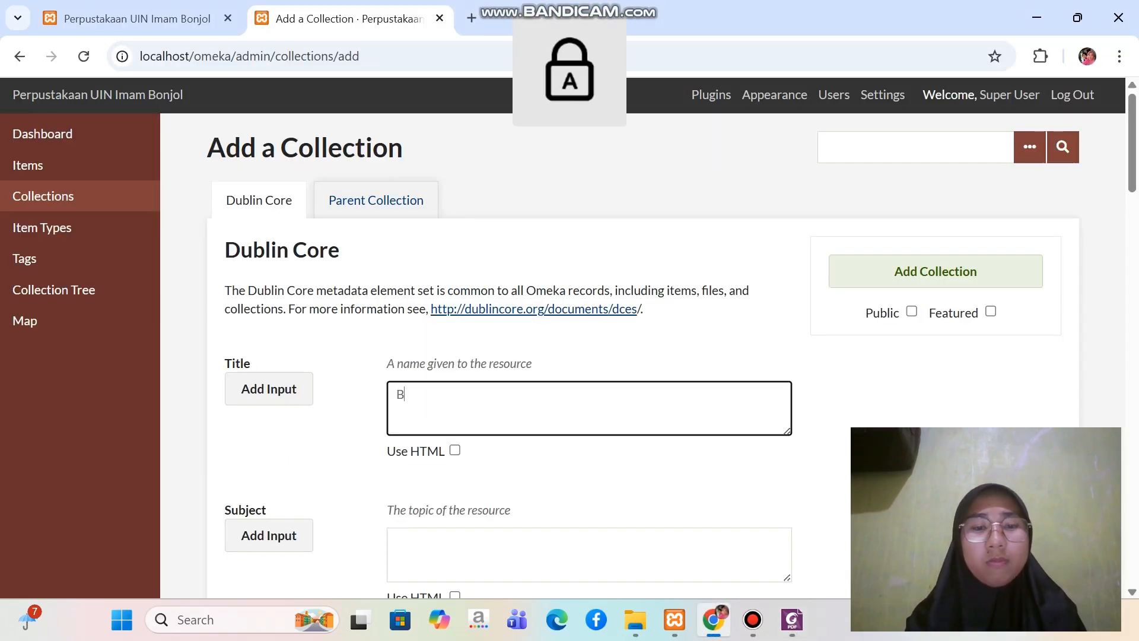
key("Caps_Lock")
type("imbingan")
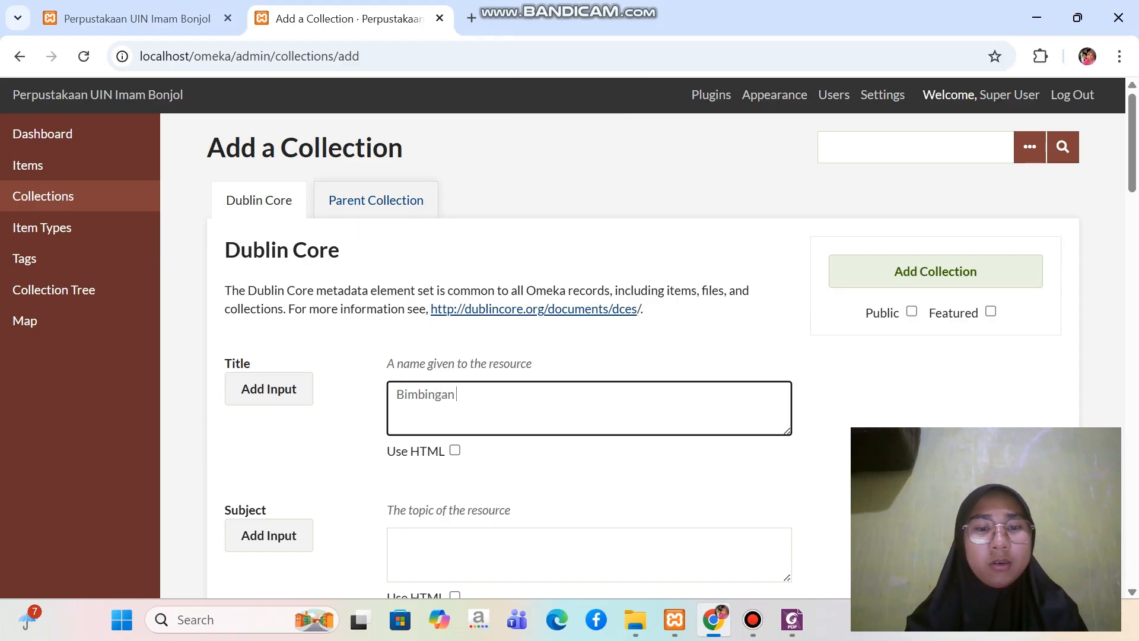
key("Caps_Lock")
type("K")
key("Caps_Lock")
type("onseling")
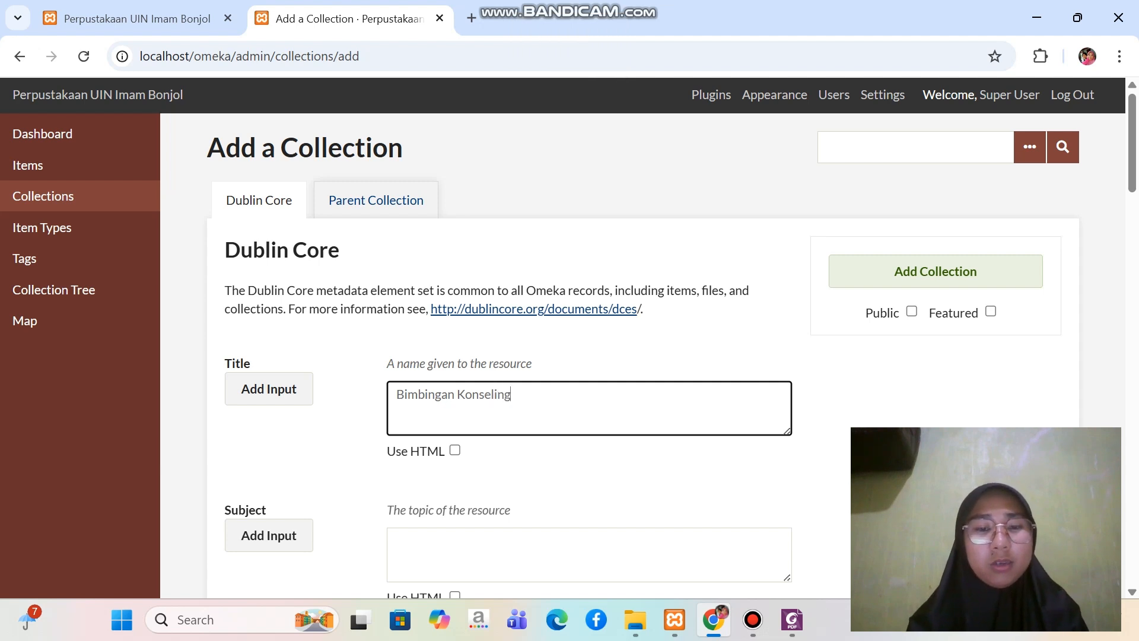
key("Caps_Lock")
type("I")
key("Caps_Lock")
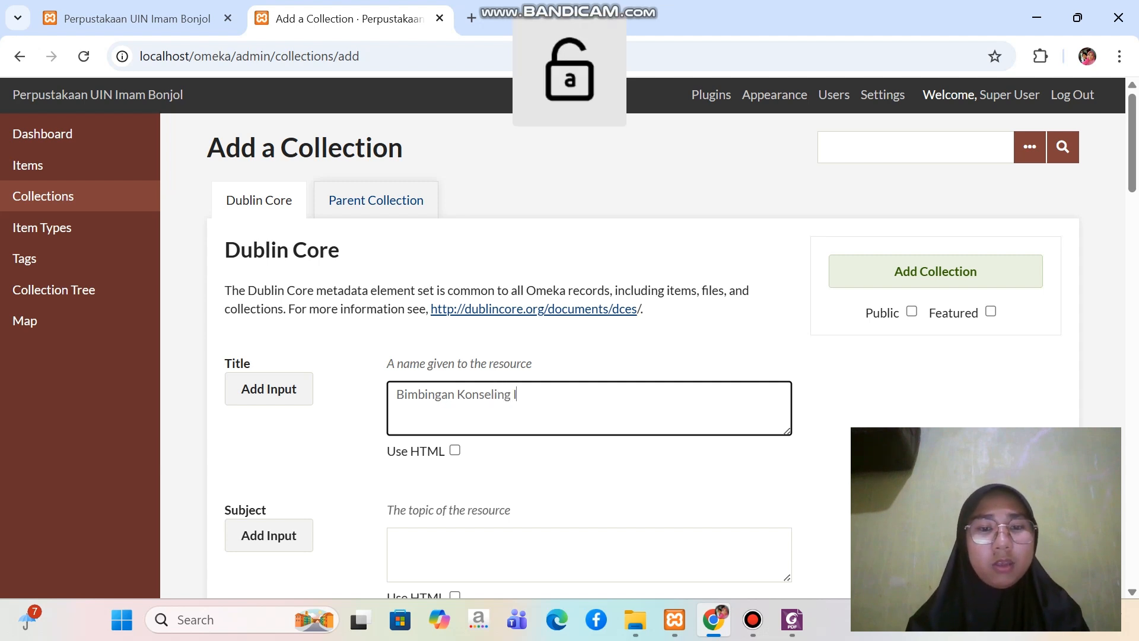
type("slam")
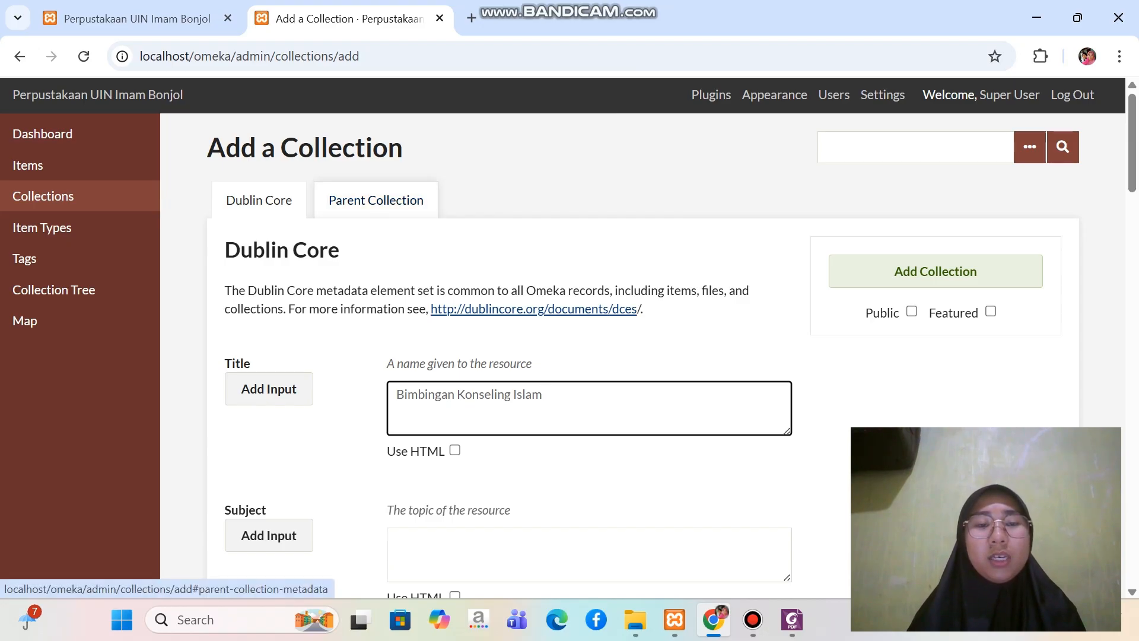
Assign Fakultas Dakwah & Ilmu Komunikasi as the parent of Bimbingan Konseling Islam and add it as a public collection
left_click(376, 200)
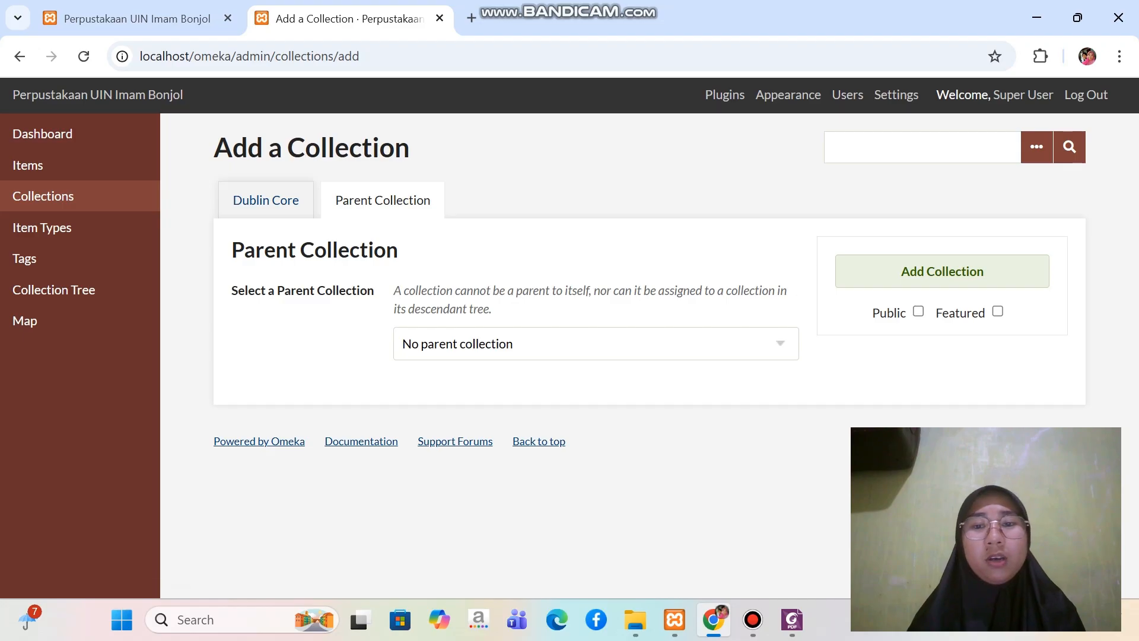
left_click(475, 344)
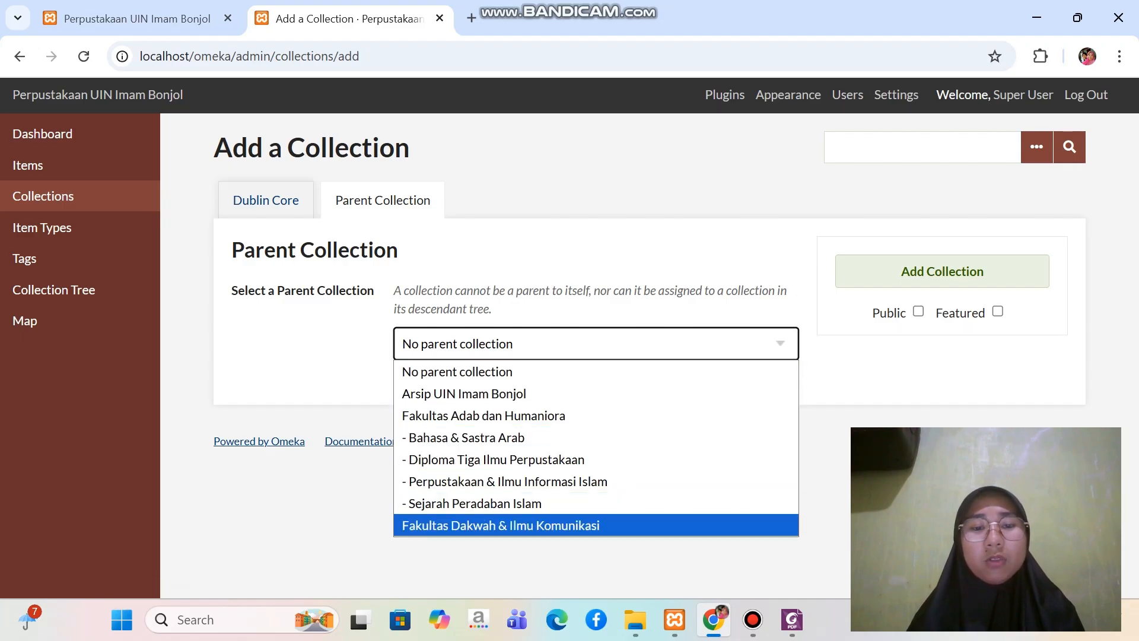
left_click(500, 526)
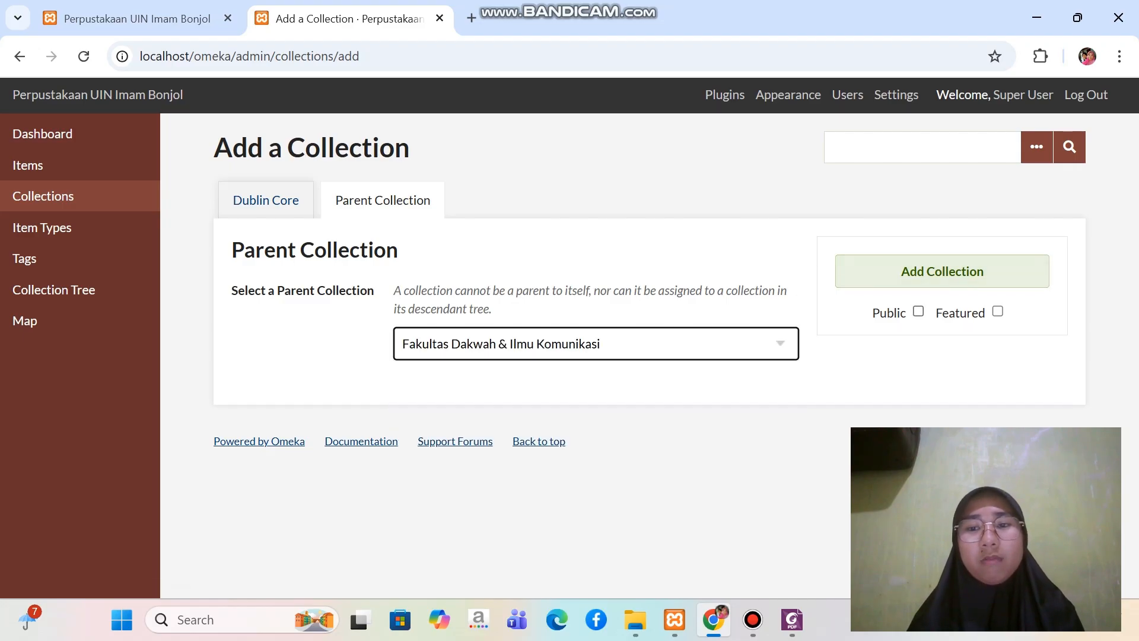
left_click(919, 311)
left_click(942, 271)
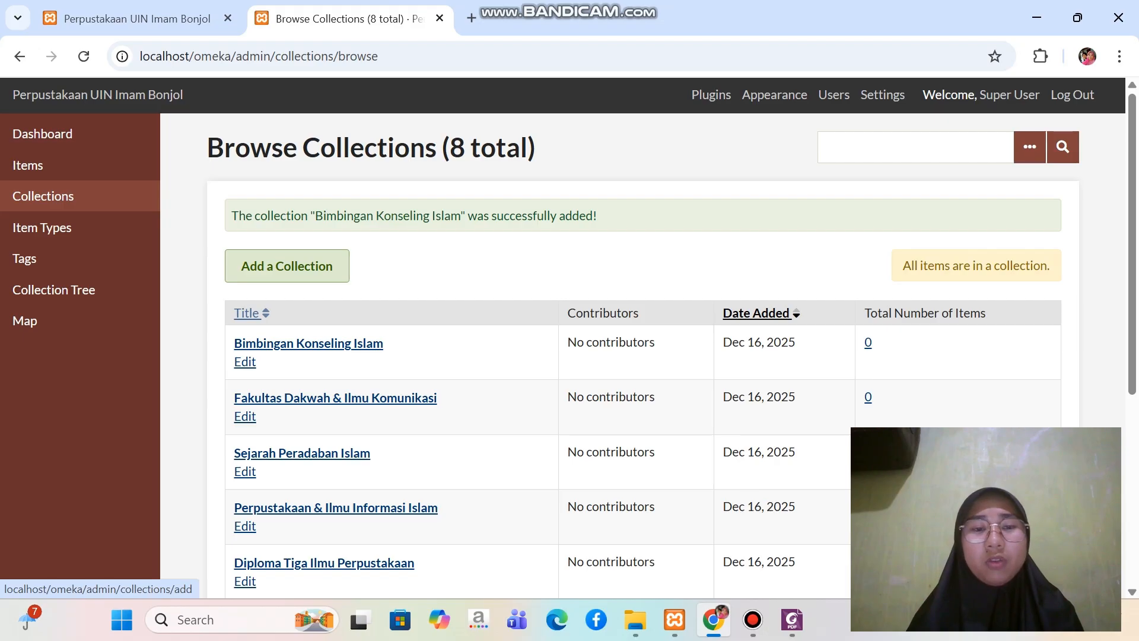
Consult the structure PDF in Foxit for the second Dakwah subcollection and start another new collection in Omeka in Chrome
left_click(792, 619)
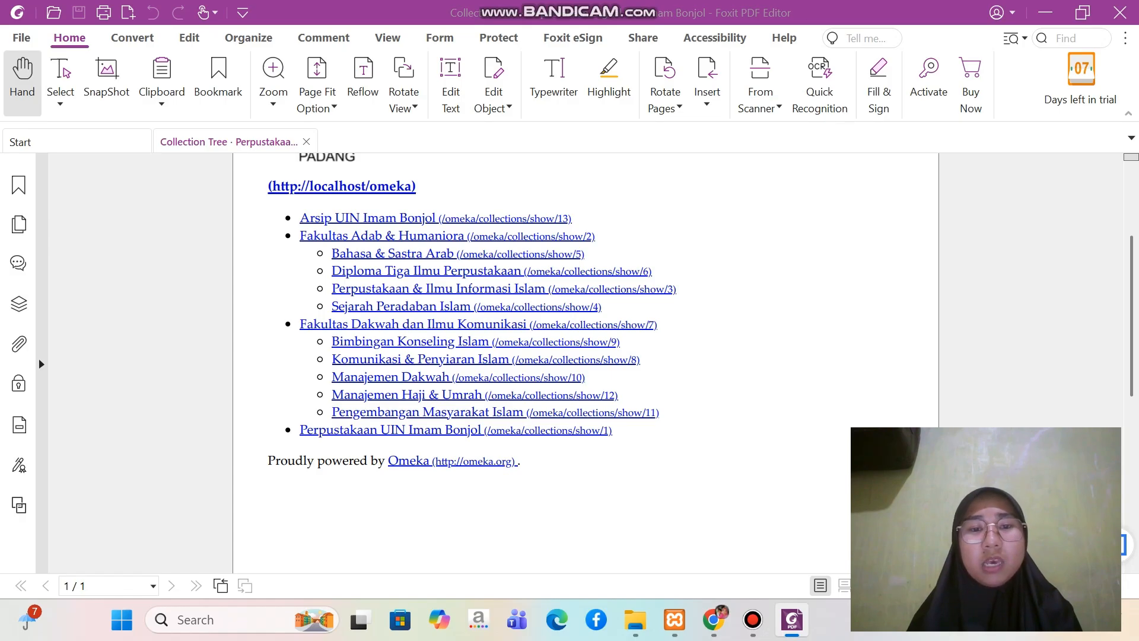
left_click(714, 620)
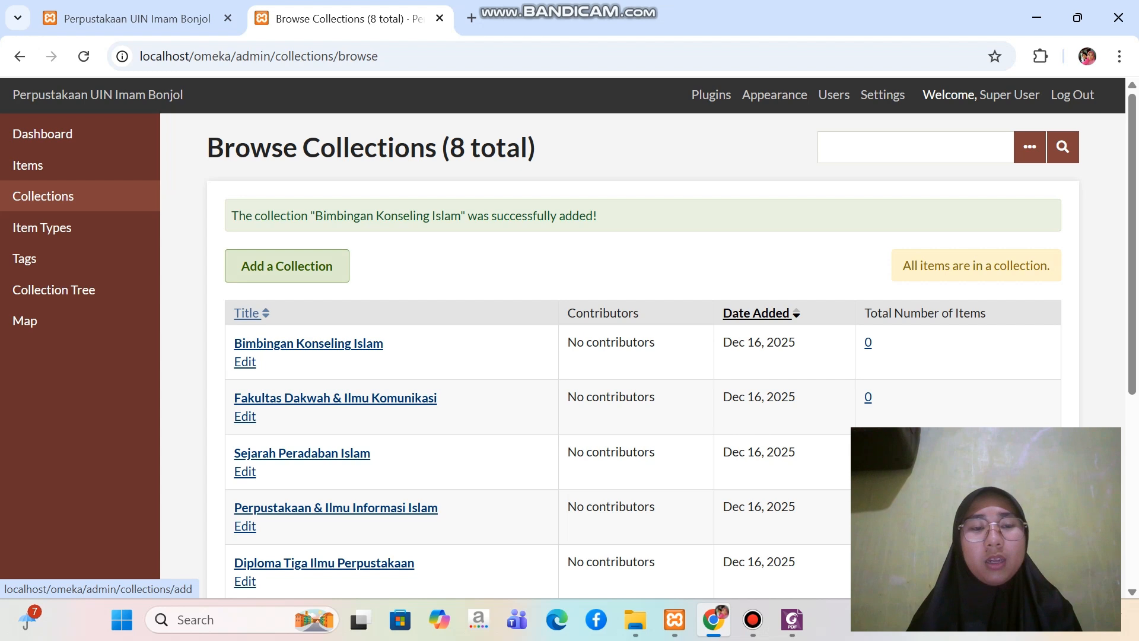
left_click(286, 266)
left_click(522, 408)
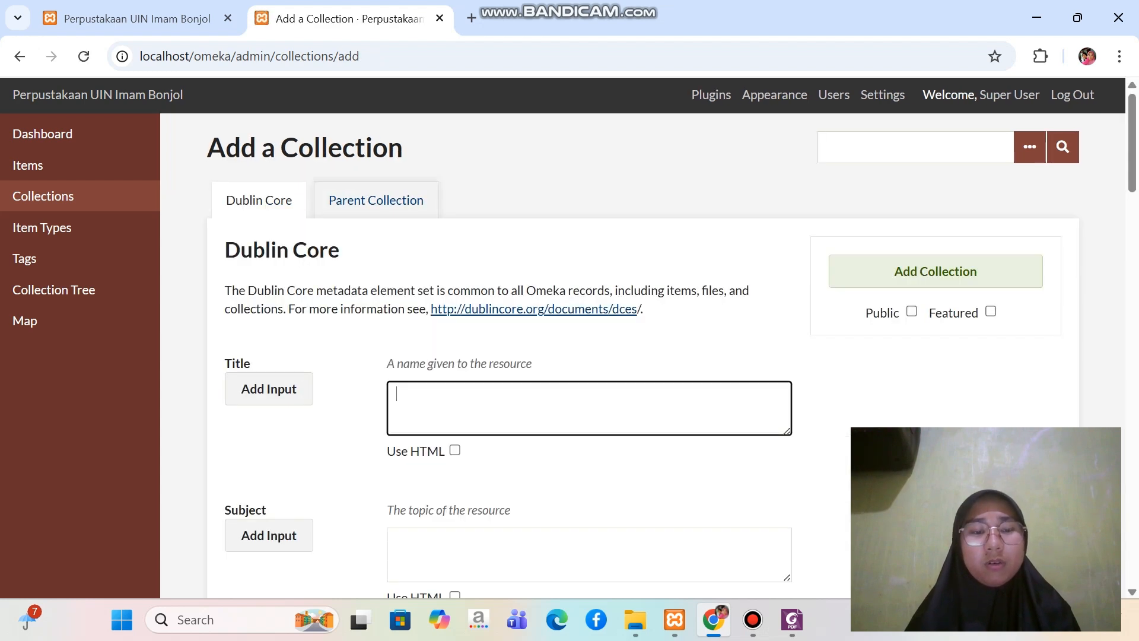
Title the new collection "Komunikasi & Penyiaran Islam"
key("Caps_Lock")
type("K")
key("Caps_Lock")
type("omy")
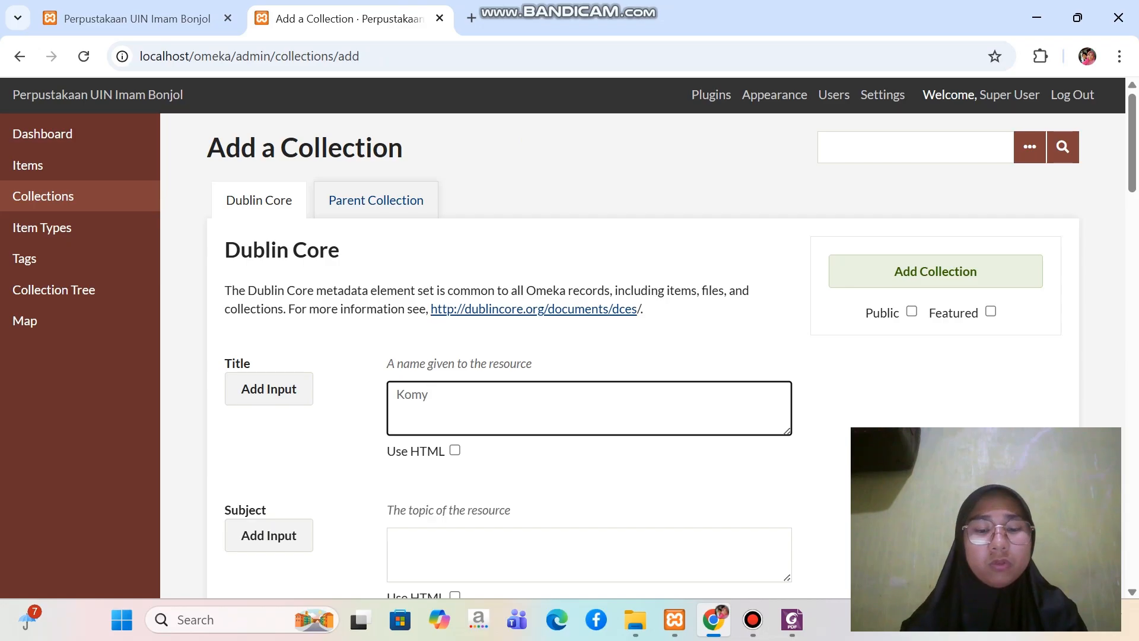
key("BackSpace")
type("unikasi")
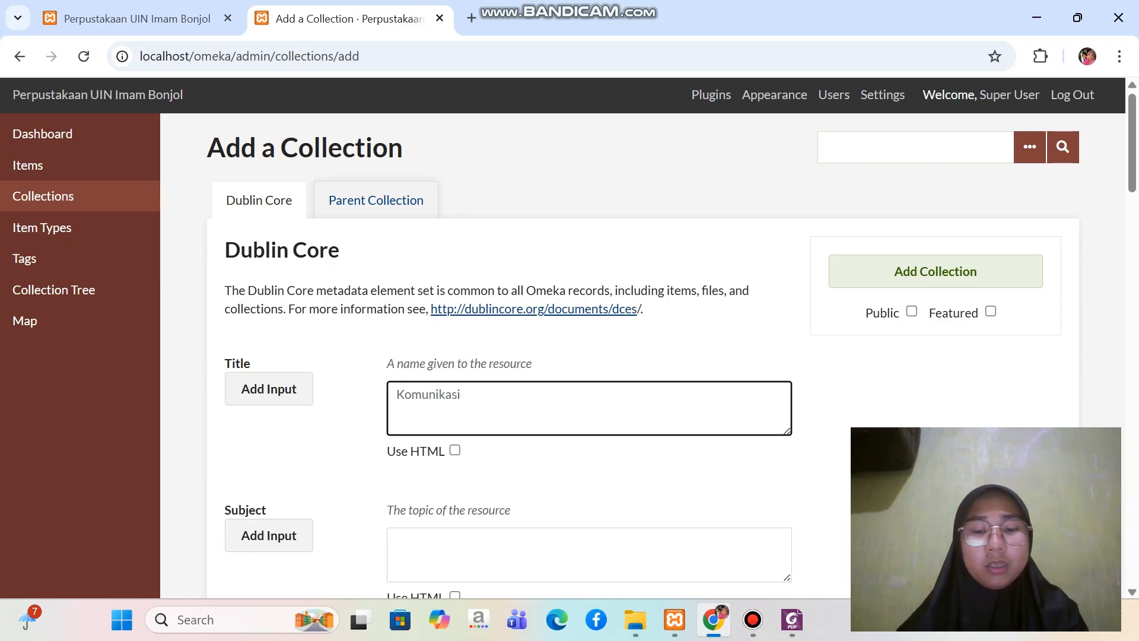
type(" &")
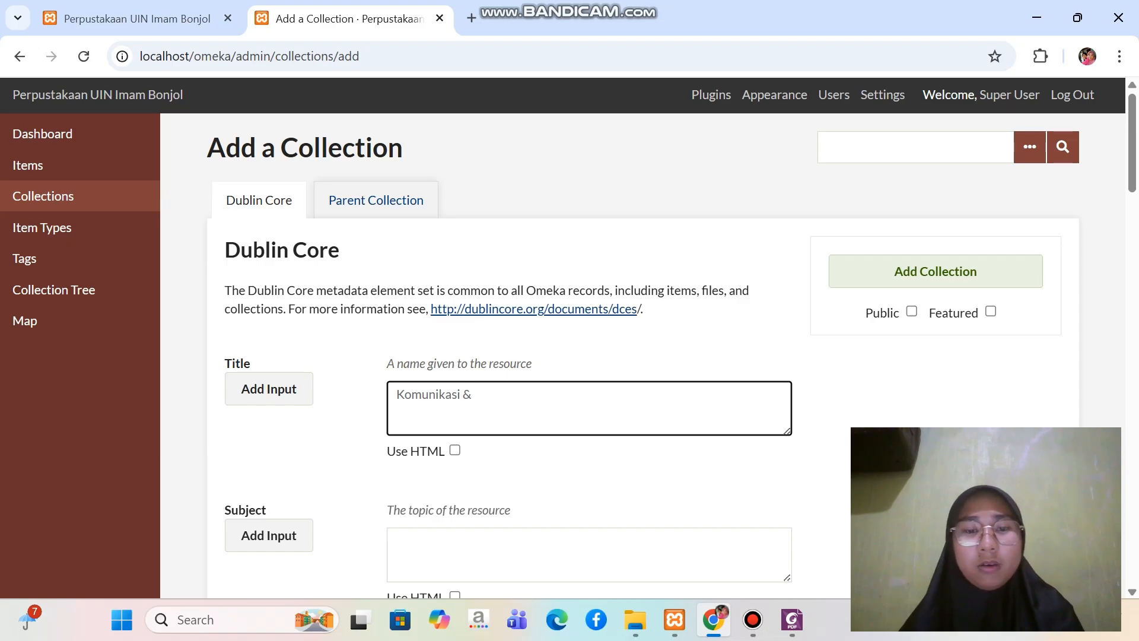
key("Caps_Lock")
type("P")
key("Caps_Lock")
type("enti")
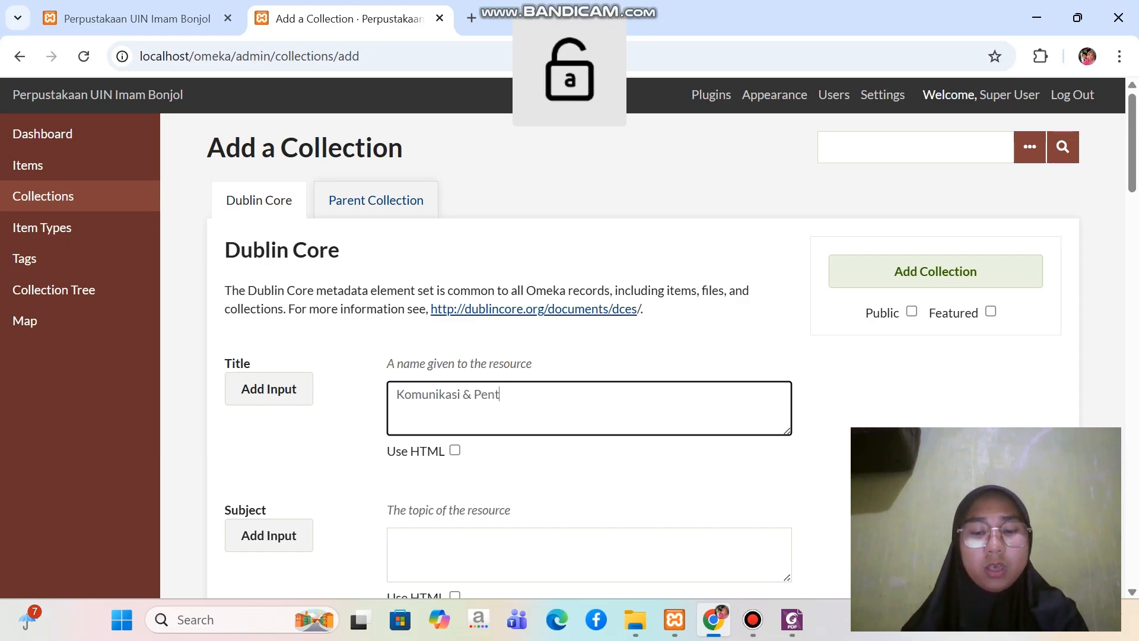
key("BackSpace")
key("BackSpace")
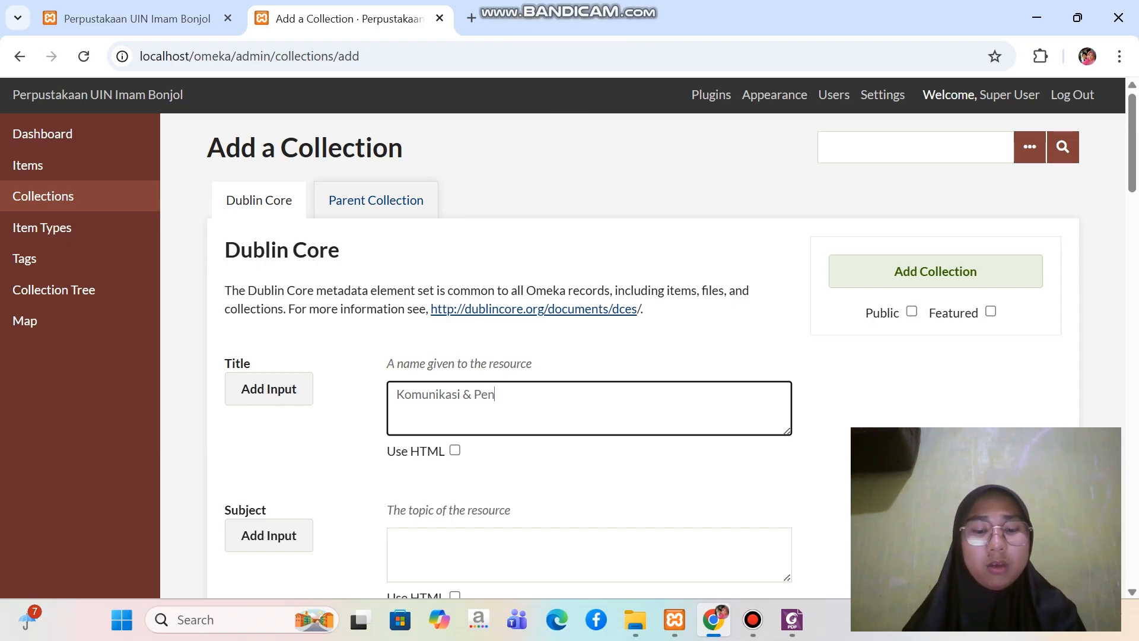
type("yiar")
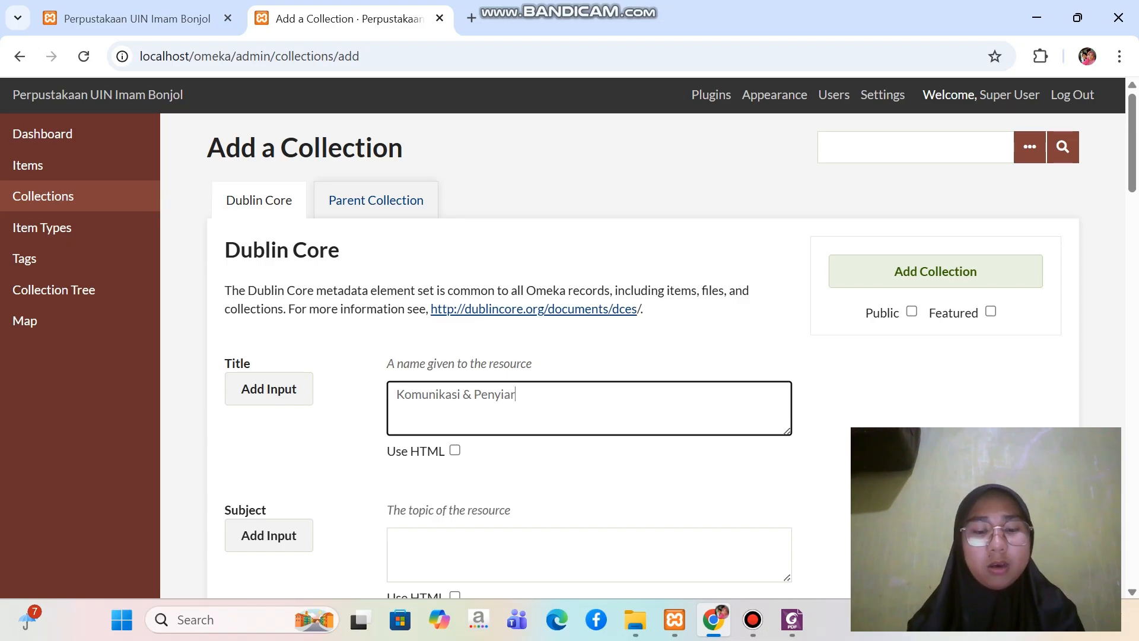
type("an")
key("Caps_Lock")
type("I")
key("Caps_Lock")
type("sl")
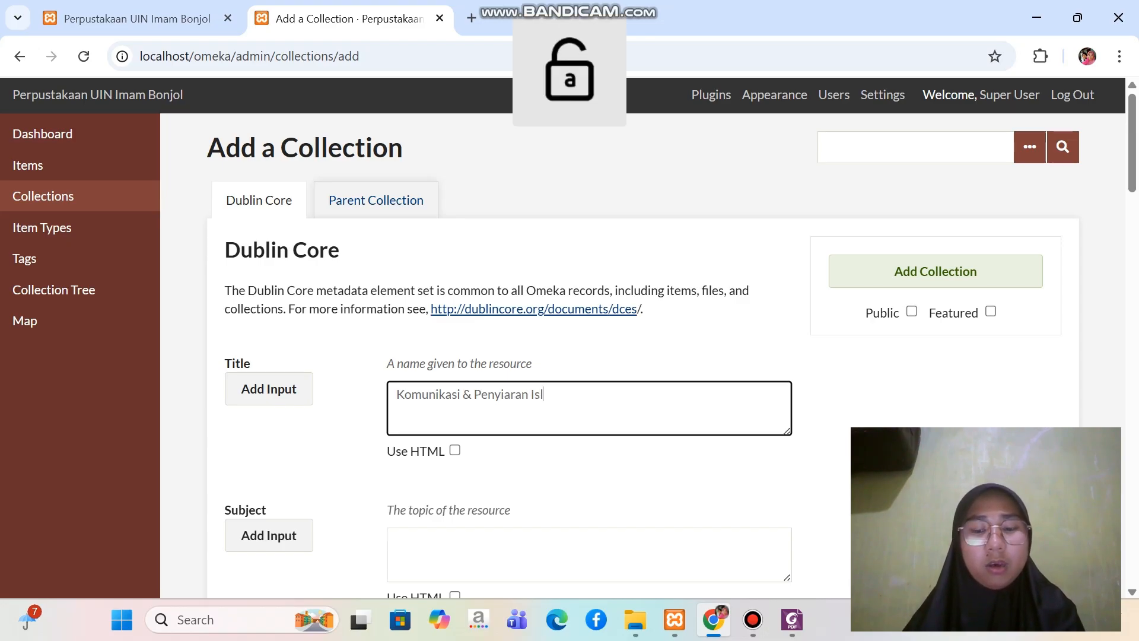
type("am")
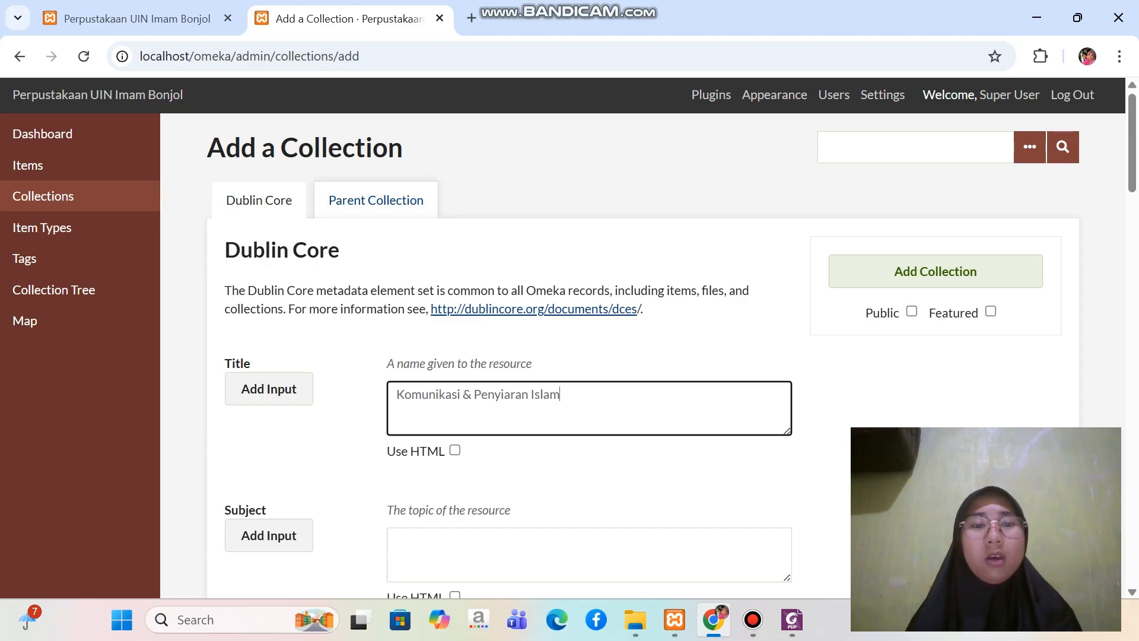
Assign Fakultas Dakwah & Ilmu Komunikasi as the parent of Komunikasi & Penyiaran Islam and add it as a public collection
left_click(376, 200)
left_click(596, 343)
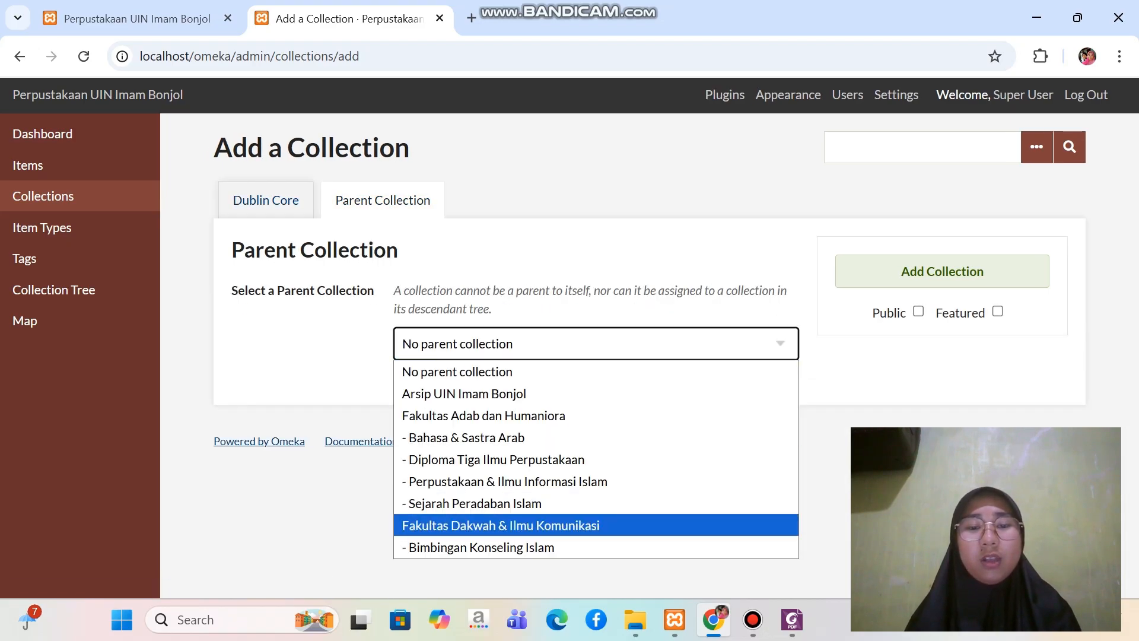
key("Return")
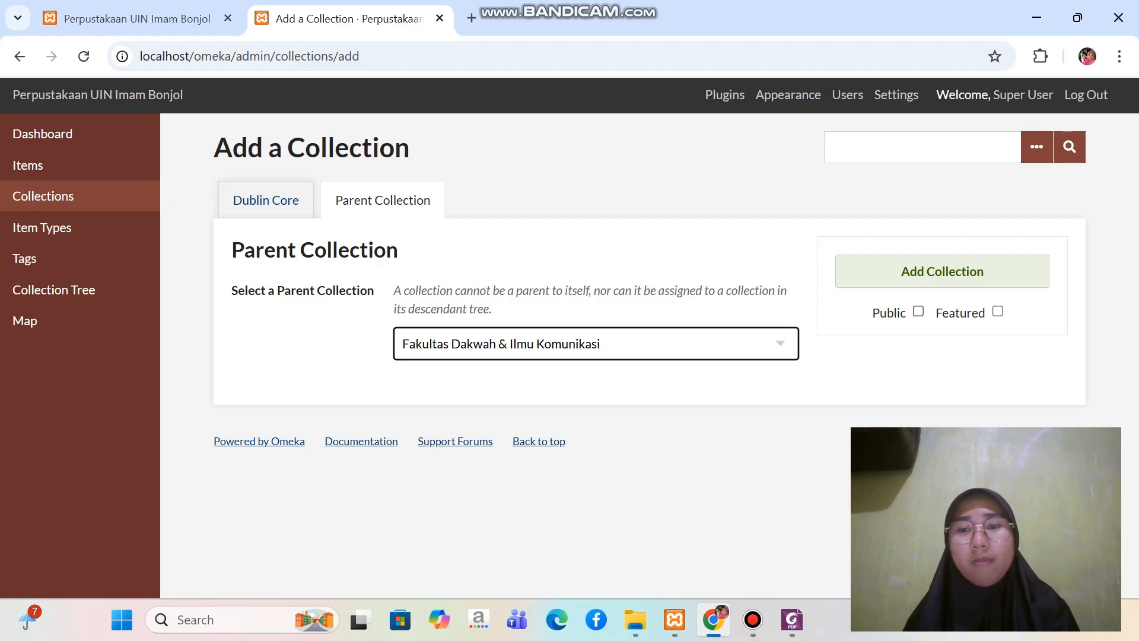
left_click(918, 312)
left_click(942, 272)
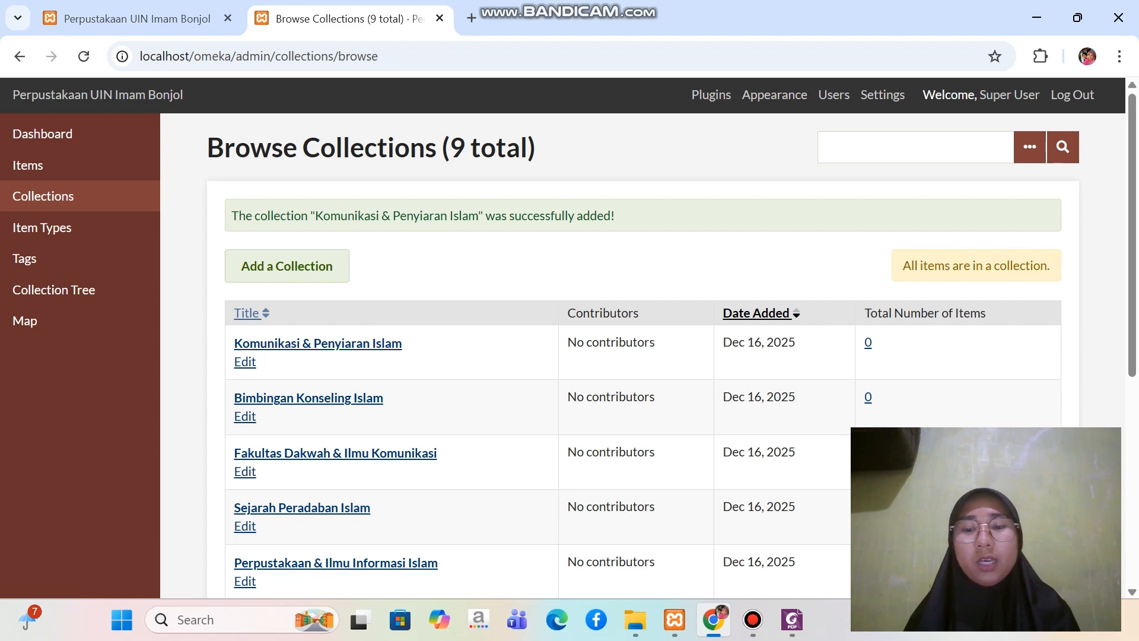
Consult the structure PDF in Foxit for the third Dakwah subcollection and start its new collection in Omeka in Chrome
left_click(792, 619)
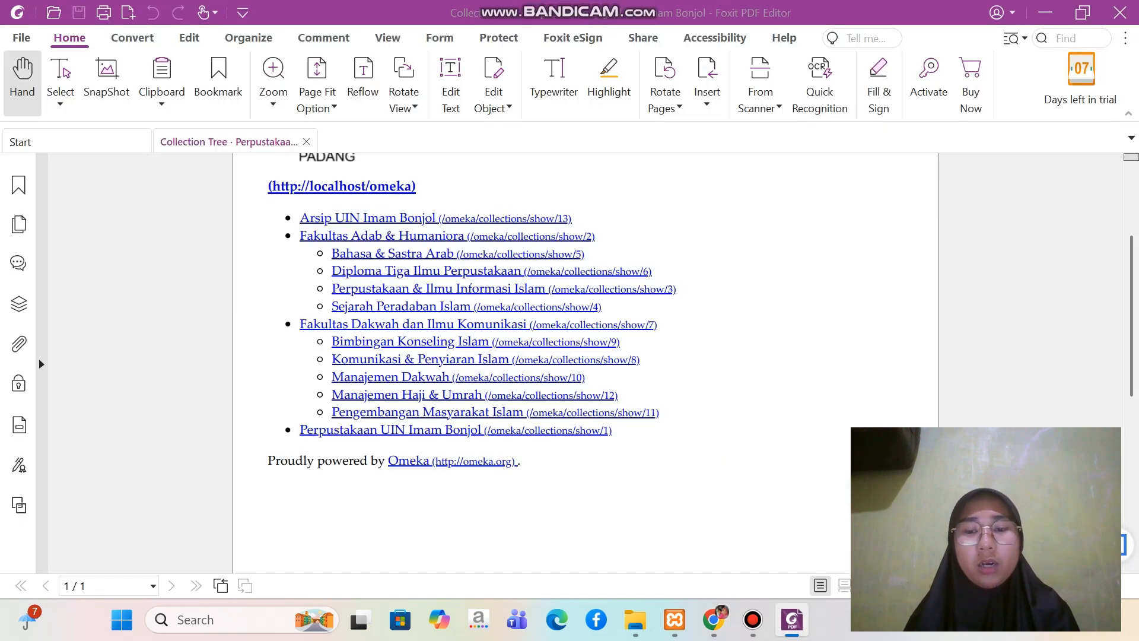
left_click(713, 619)
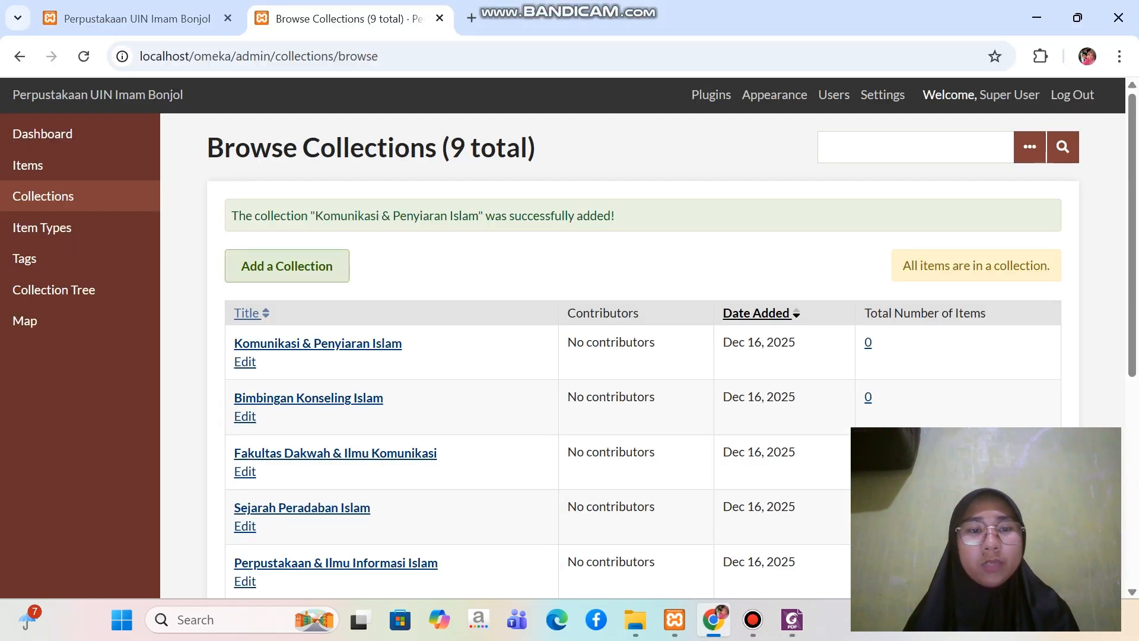
left_click(286, 266)
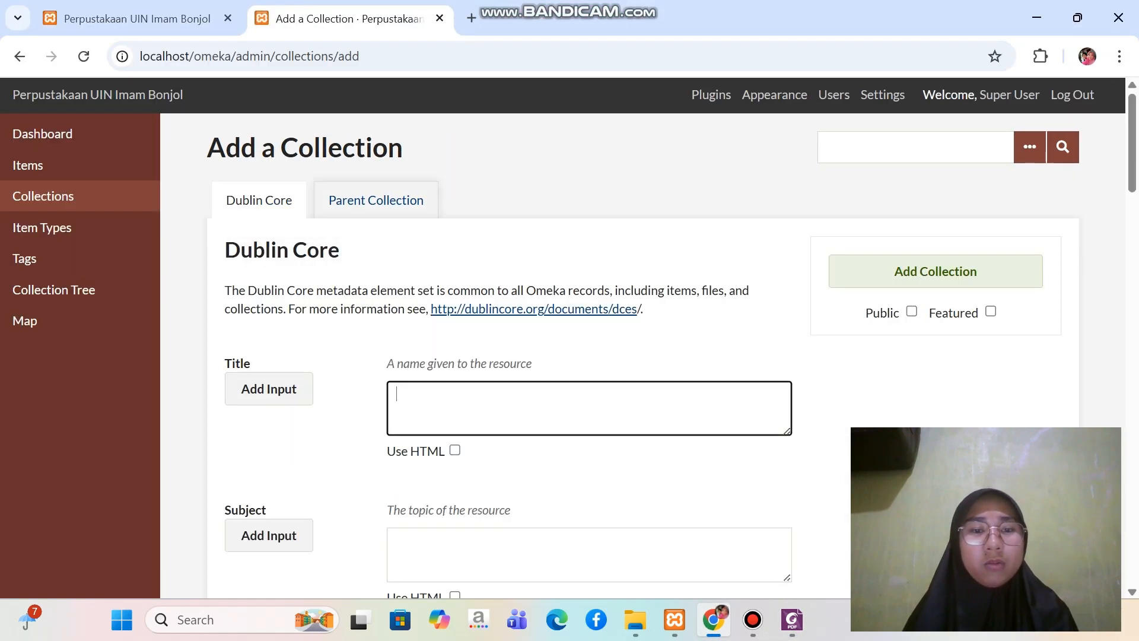
Title the new collection "Manajemen Dakwah"
key("Caps_Lock")
type("M")
key("Caps_Lock")
type("anaj")
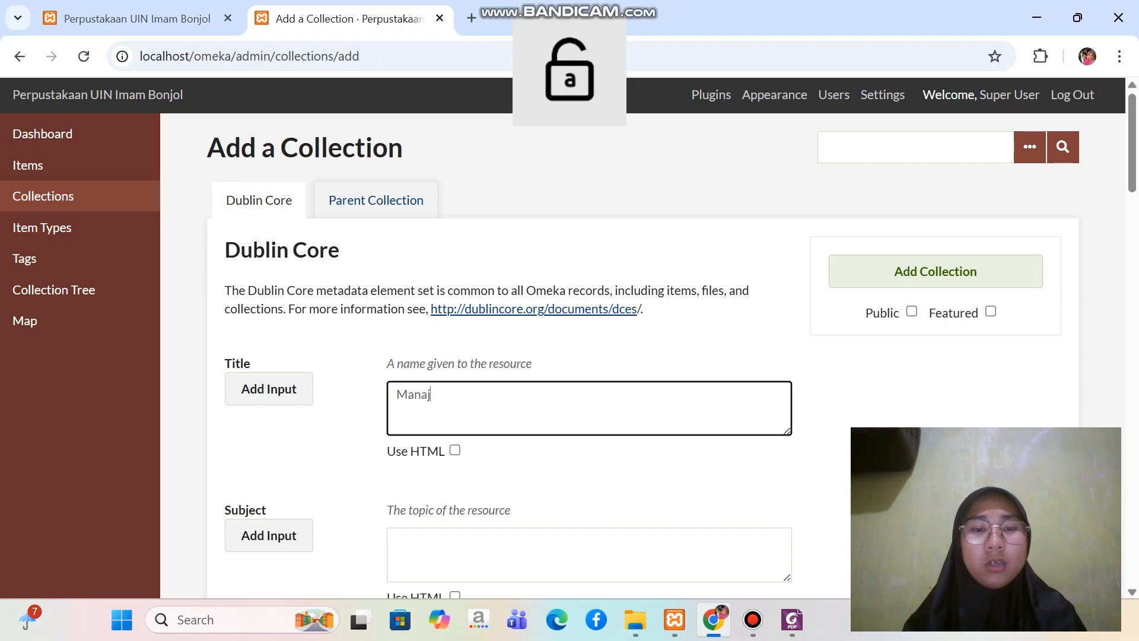
type("emen")
key("Caps_Lock")
type("D")
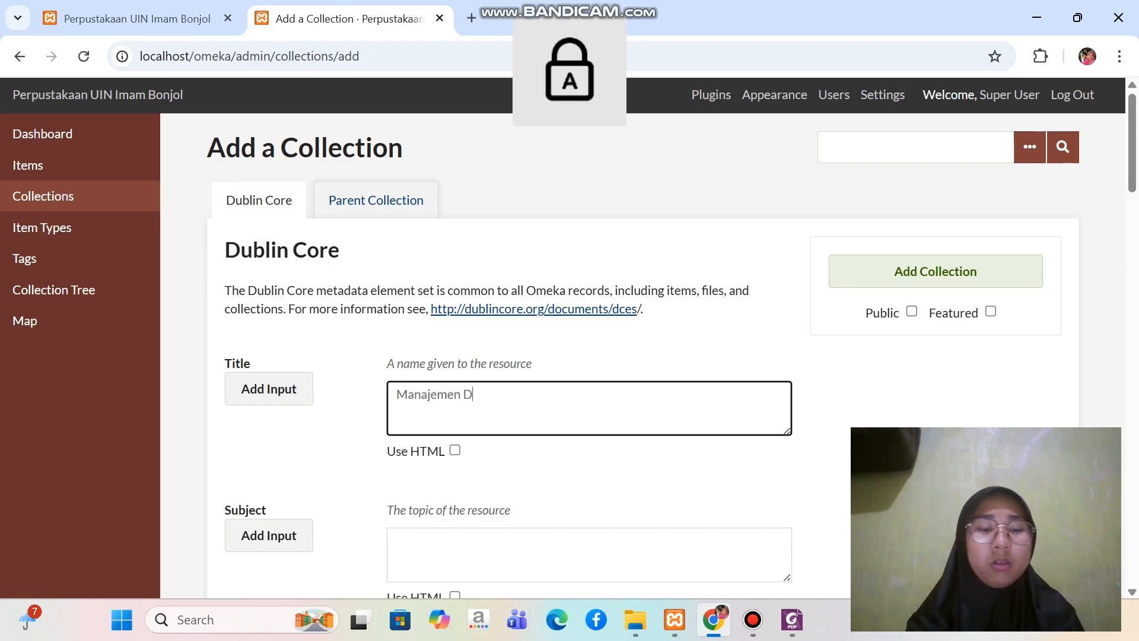
key("Caps_Lock")
type("akwah")
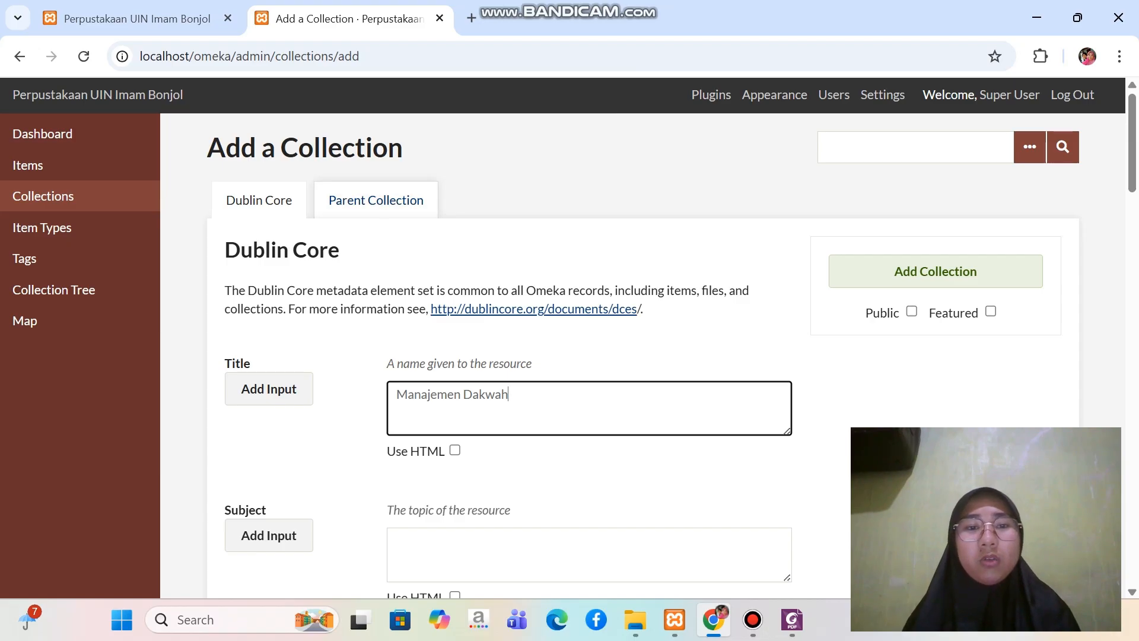
Assign Fakultas Dakwah & Ilmu Komunikasi as the parent of Manajemen Dakwah and add it as a public collection
left_click(376, 200)
left_click(514, 344)
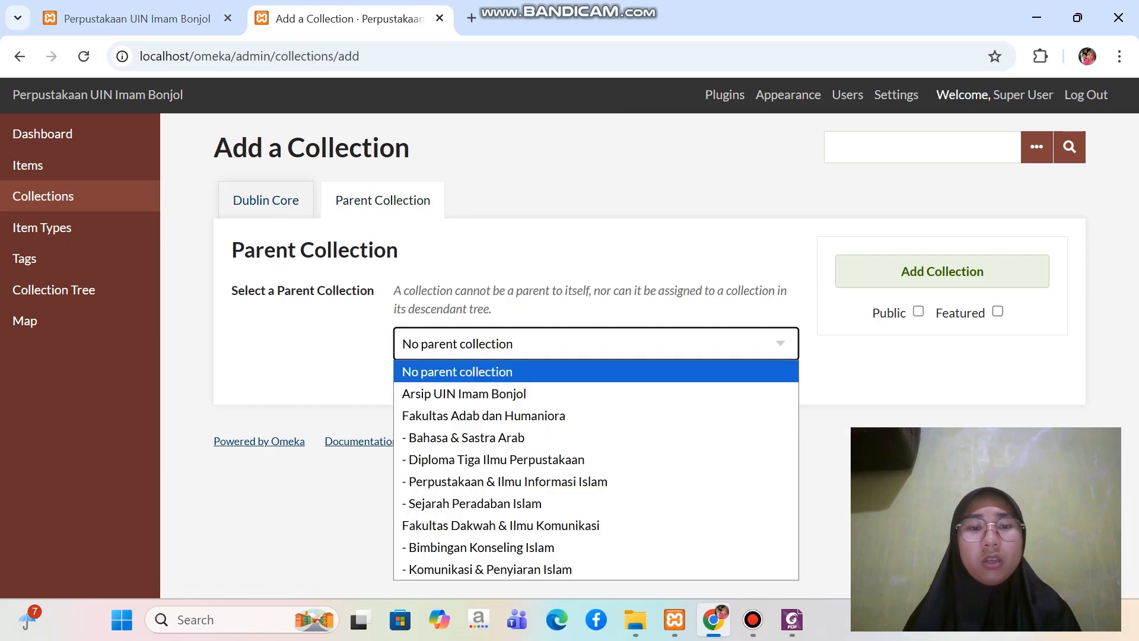
key("Return")
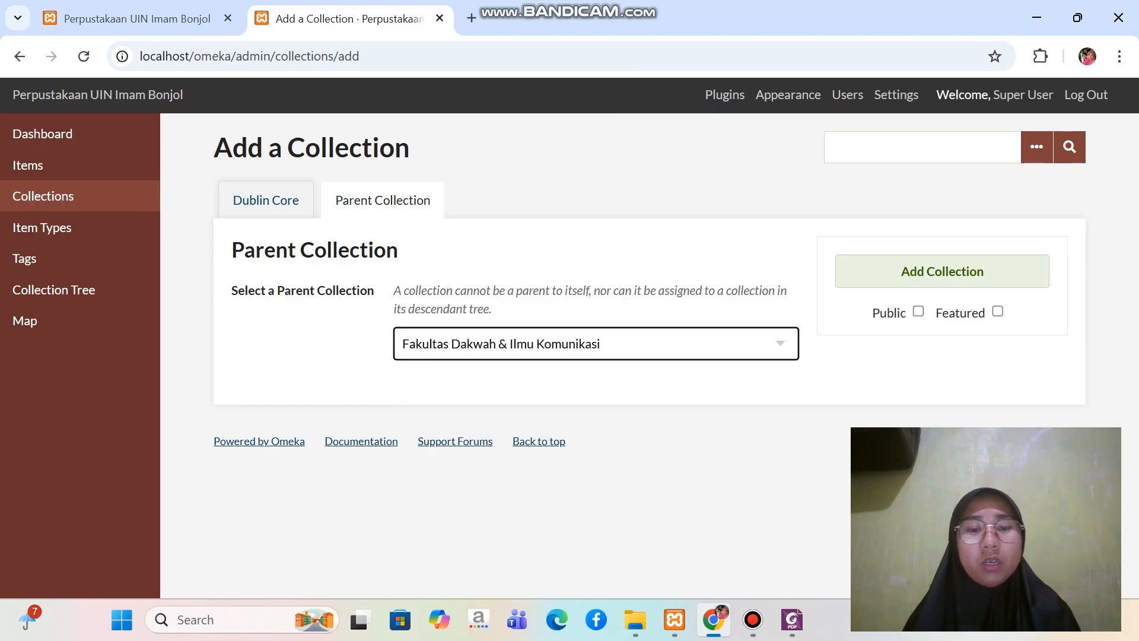
left_click(918, 312)
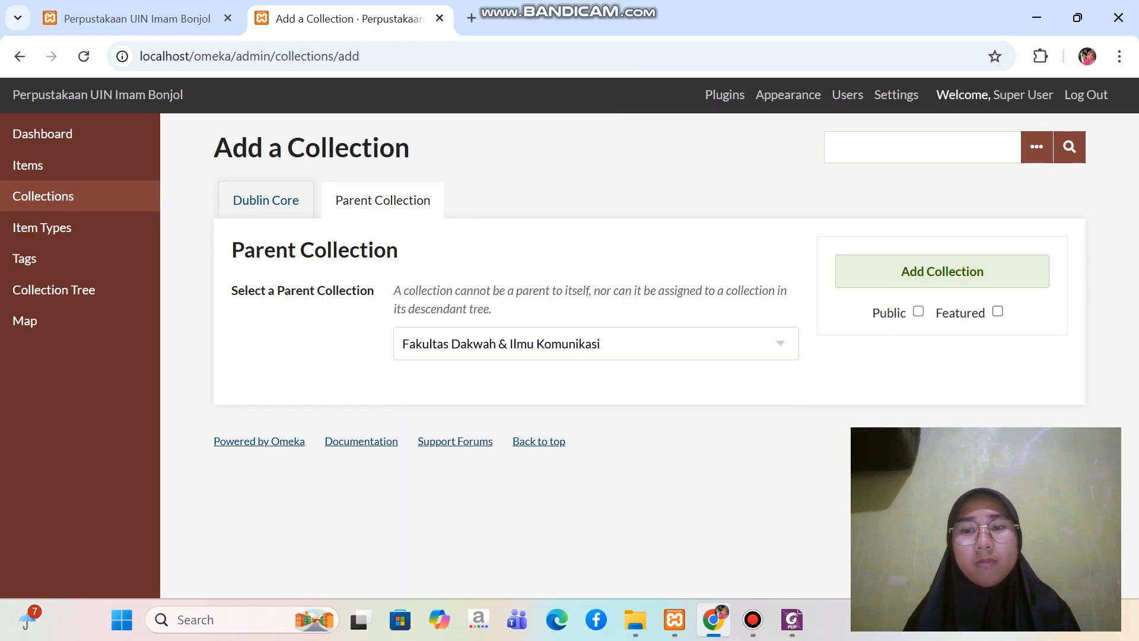
left_click(943, 271)
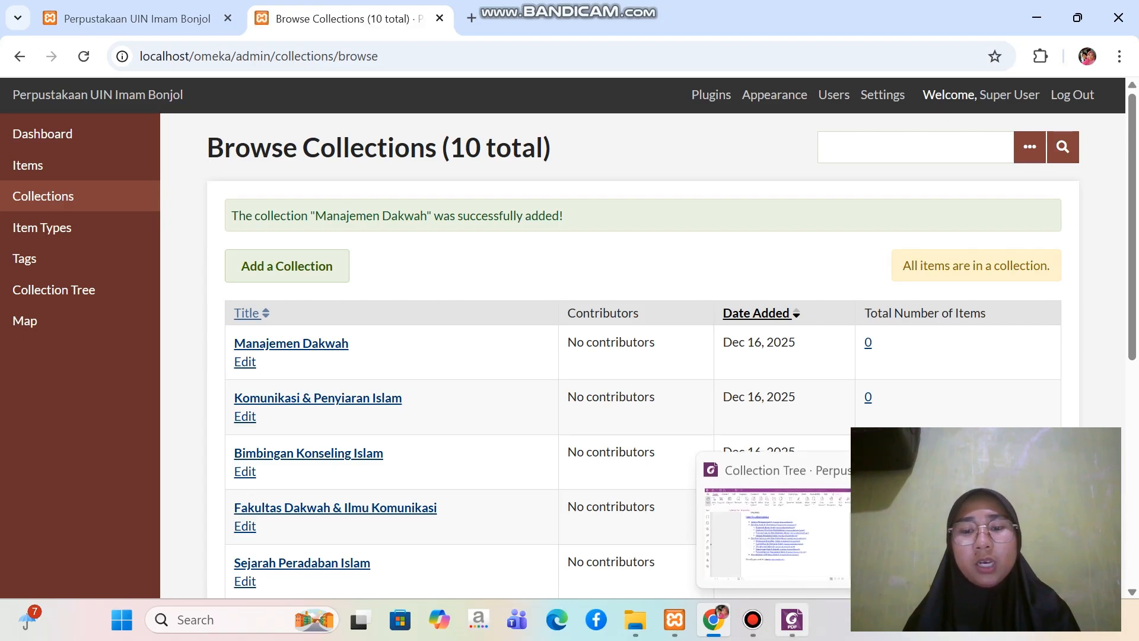
Consult the structure PDF in Foxit for the fourth Dakwah subcollection and start its new collection in Omeka in Chrome
left_click(792, 619)
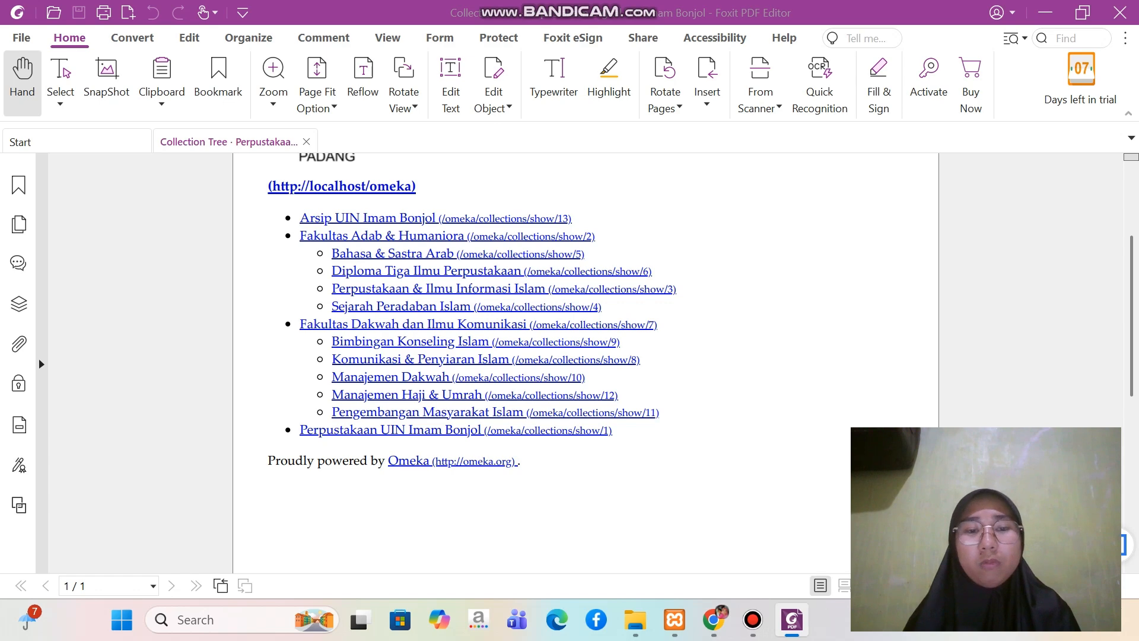
left_click(714, 619)
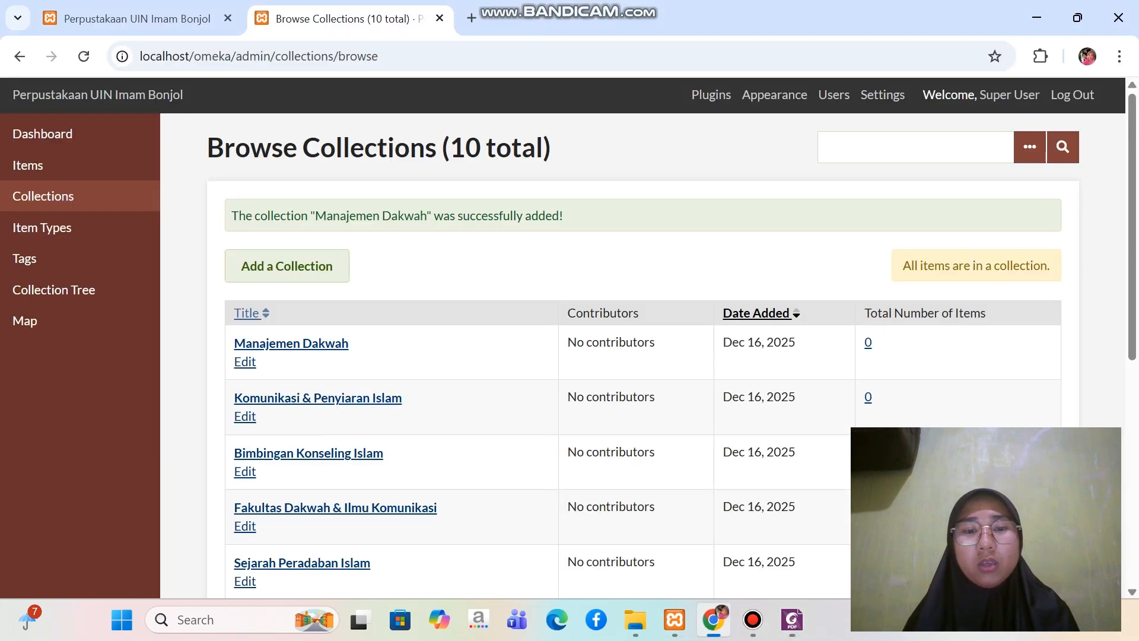
left_click(287, 266)
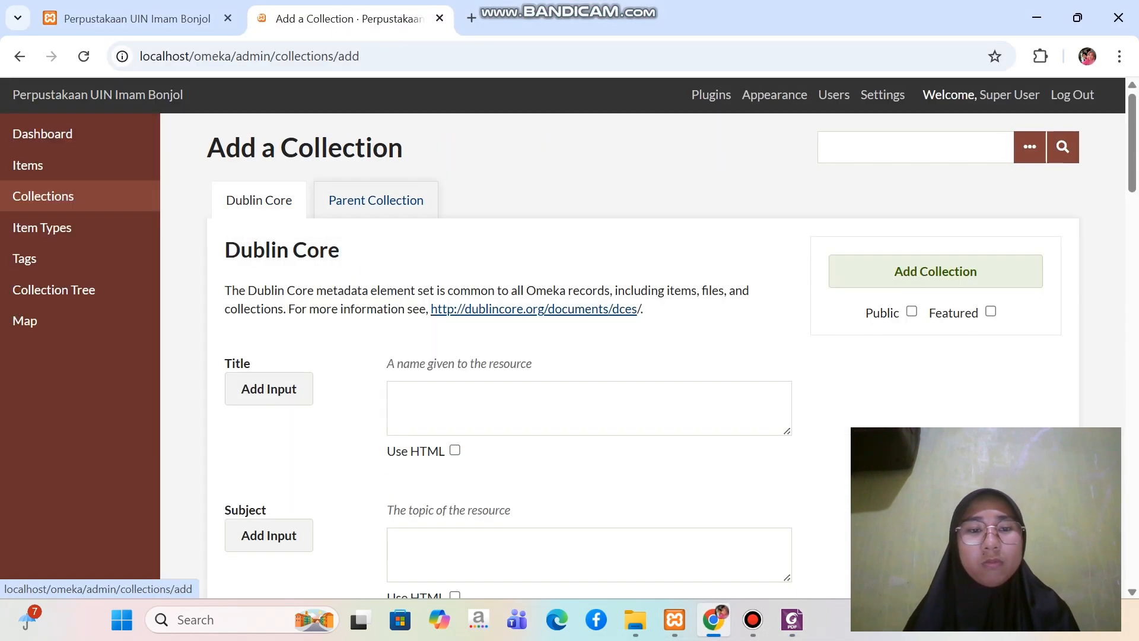
Title the new collection "Manajemen Haji & Umrah"
left_click(451, 403)
key("Caps_Lock")
type("M")
key("Caps_Lock")
type("a")
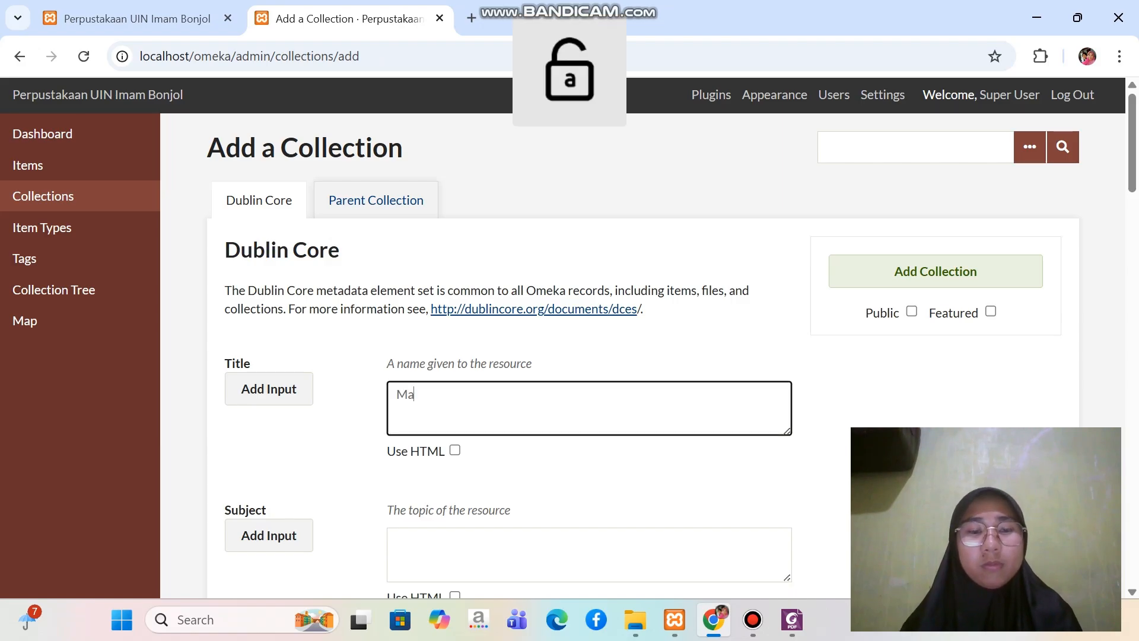
type("najemen")
key("Caps_Lock")
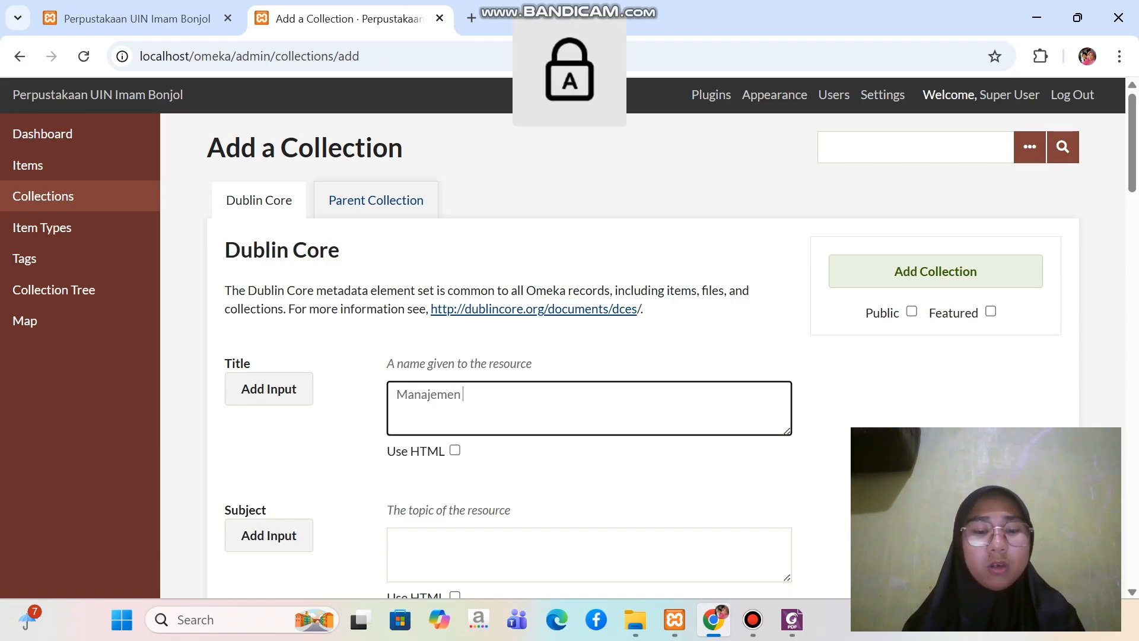
type("H")
key("Caps_Lock")
type("aji ")
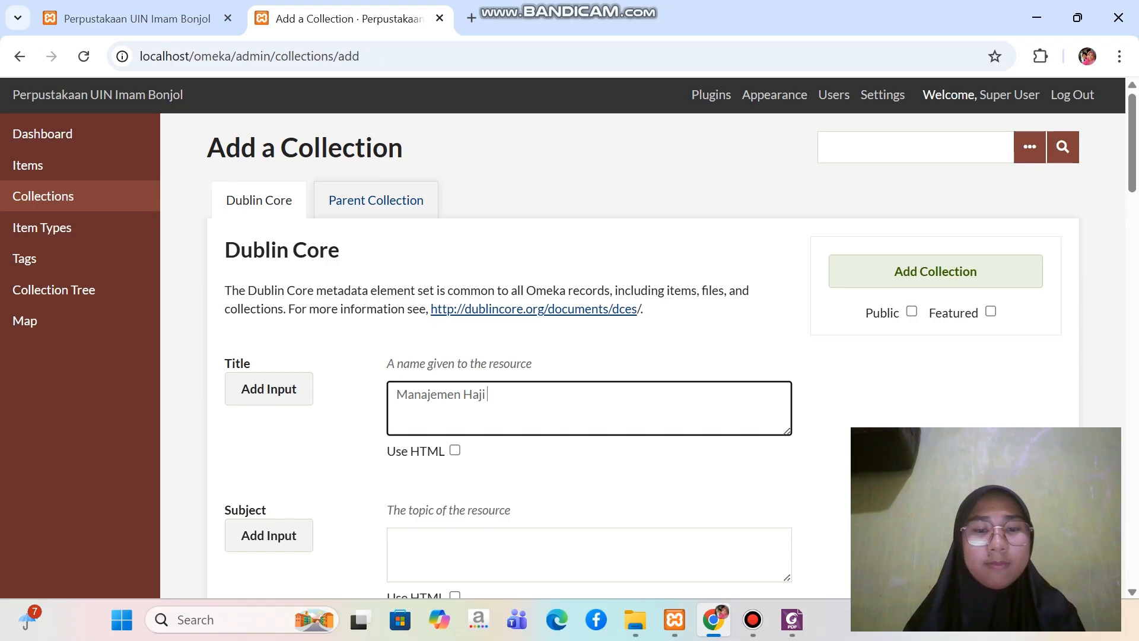
type("&")
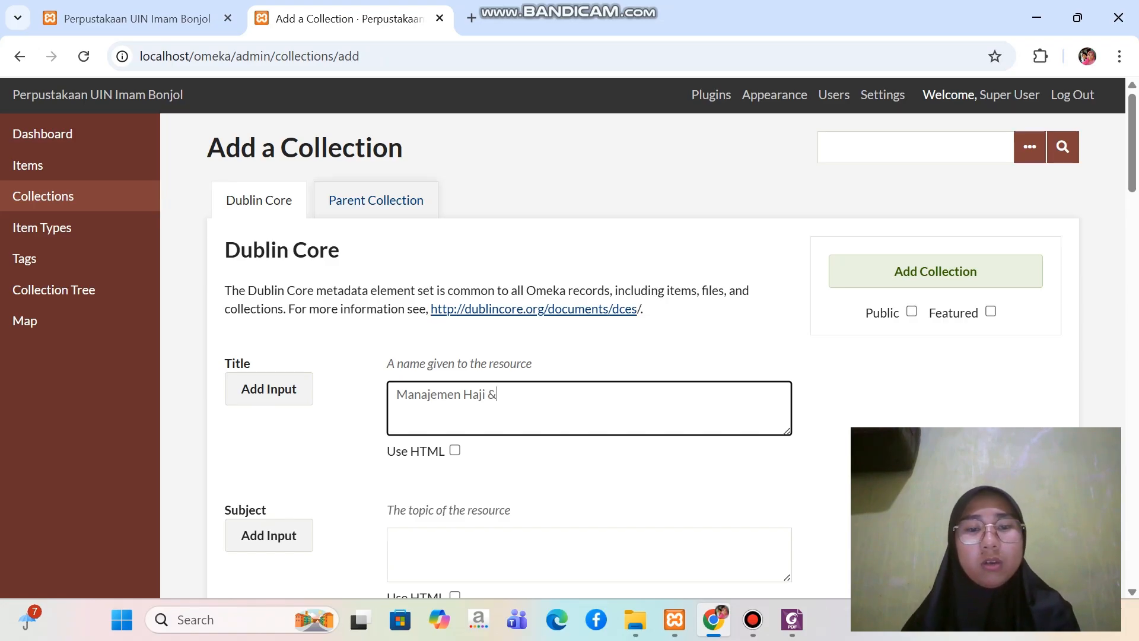
key("Caps_Lock")
type("U")
key("Caps_Lock")
type("ma")
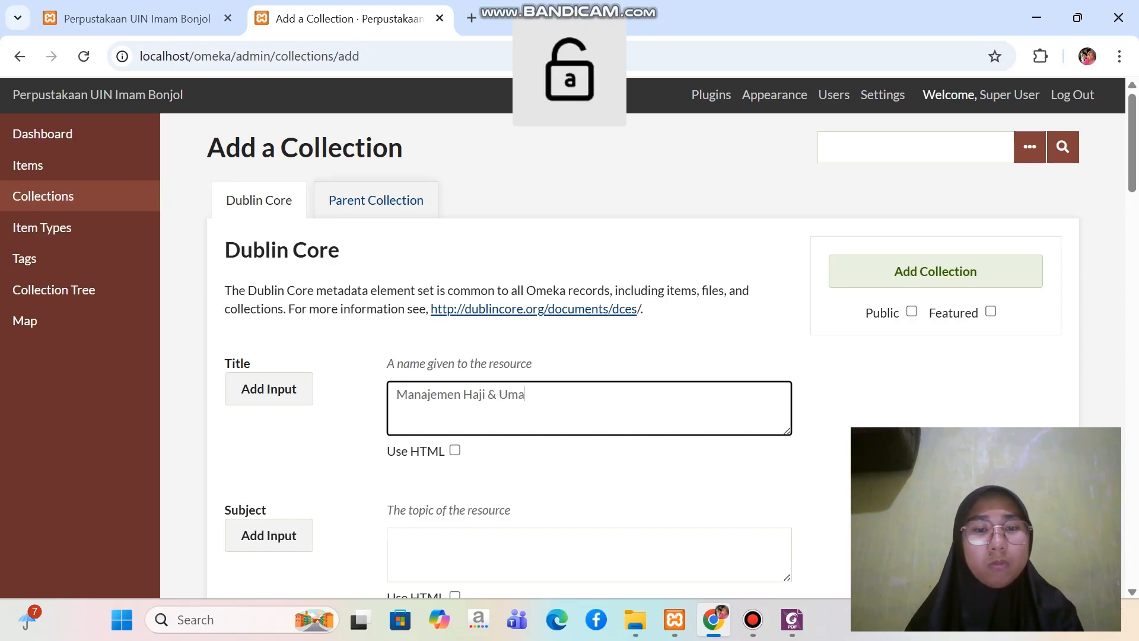
key("BackSpace")
type("rah")
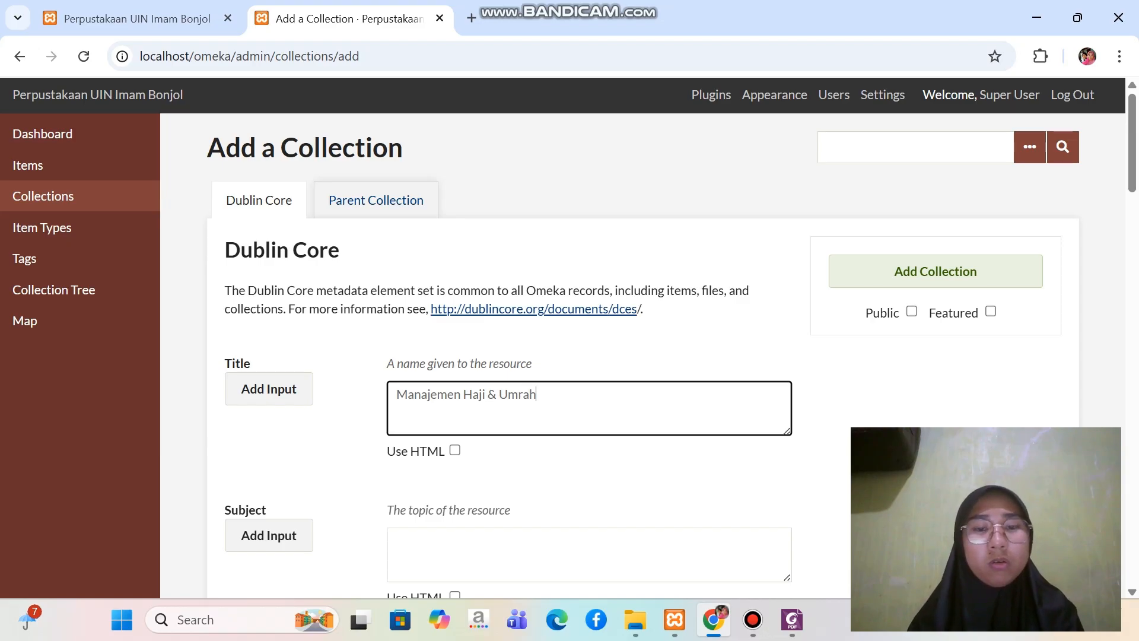
Assign Fakultas Dakwah & Ilmu Komunikasi as the parent of Manajemen Haji & Umrah and add it as a public collection
left_click(376, 200)
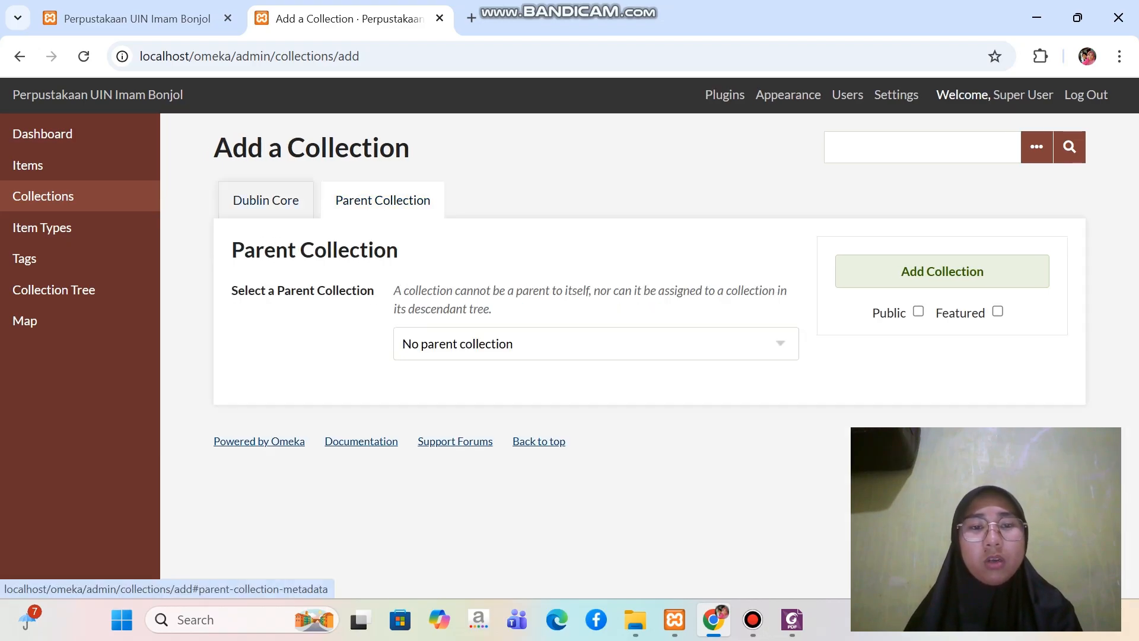
left_click(594, 344)
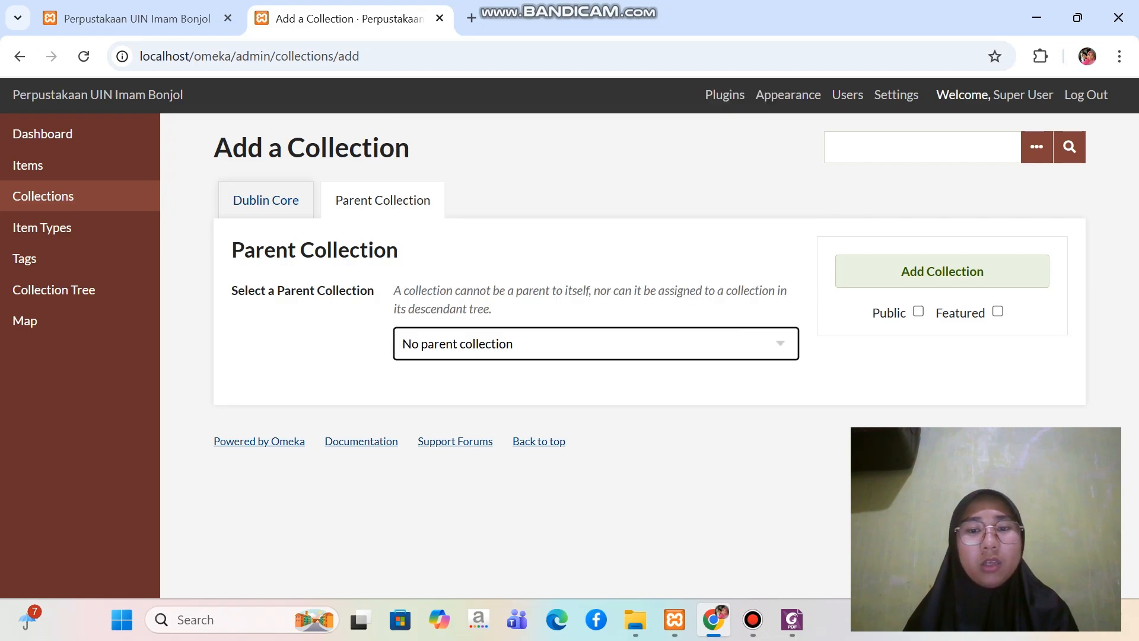
left_click(596, 343)
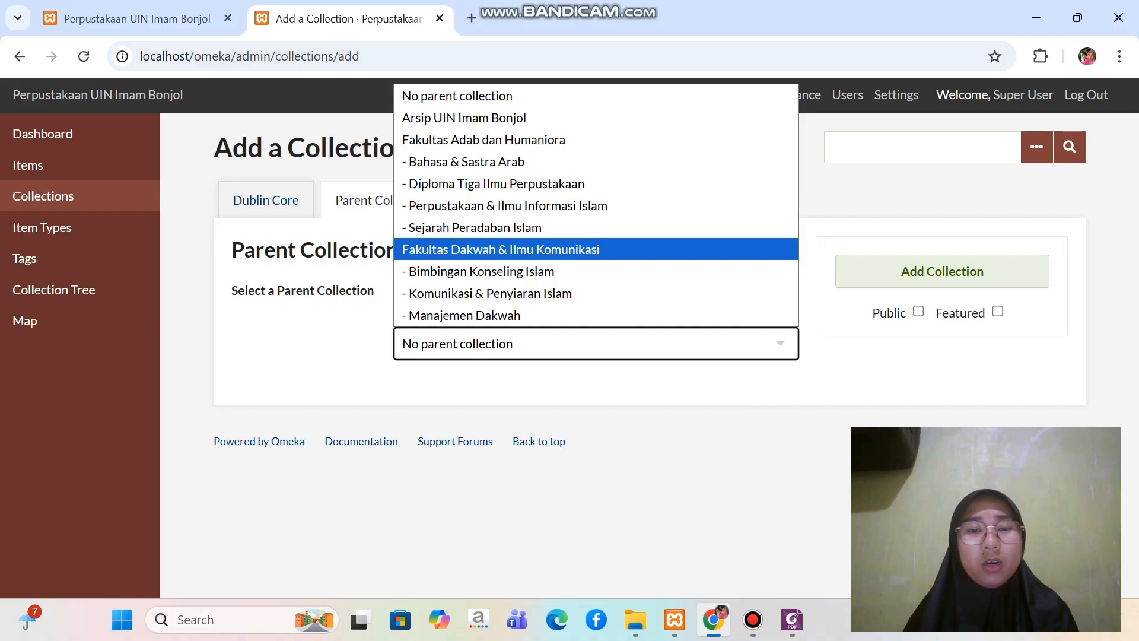
left_click(501, 250)
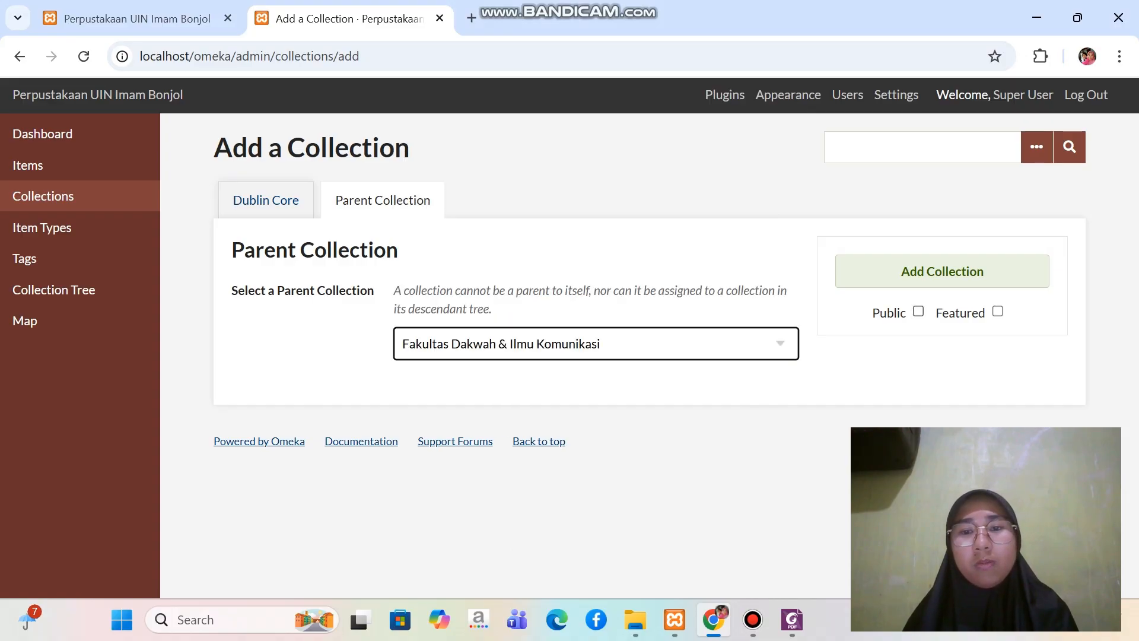
left_click(918, 311)
left_click(982, 271)
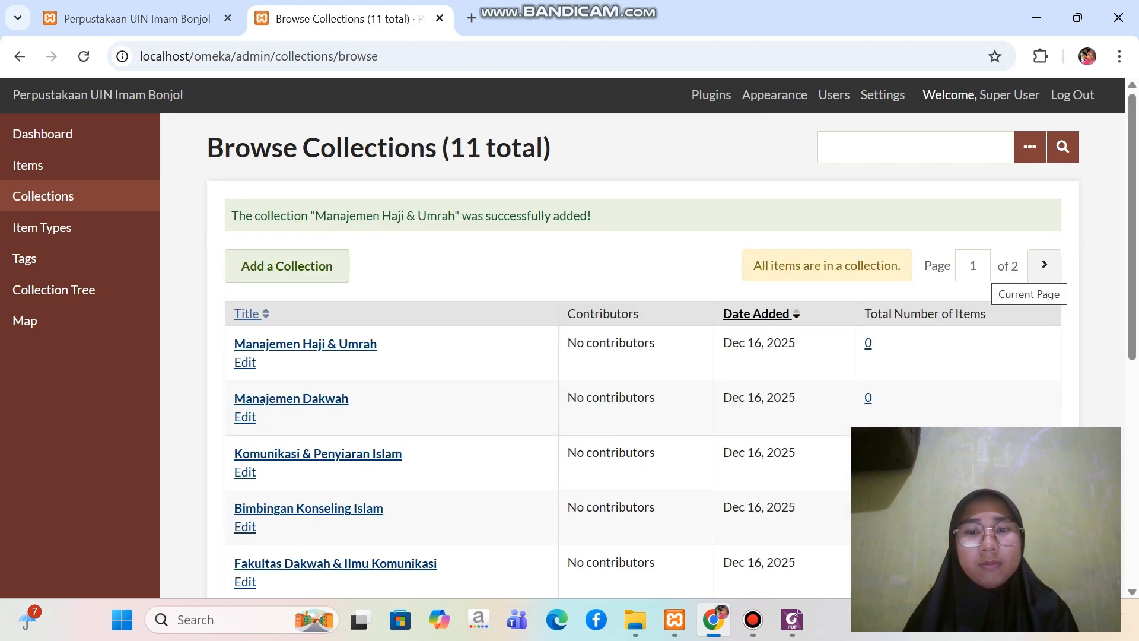
Consult the structure PDF in Foxit for the fifth Dakwah subcollection and start its new collection in Omeka in Chrome
left_click(792, 619)
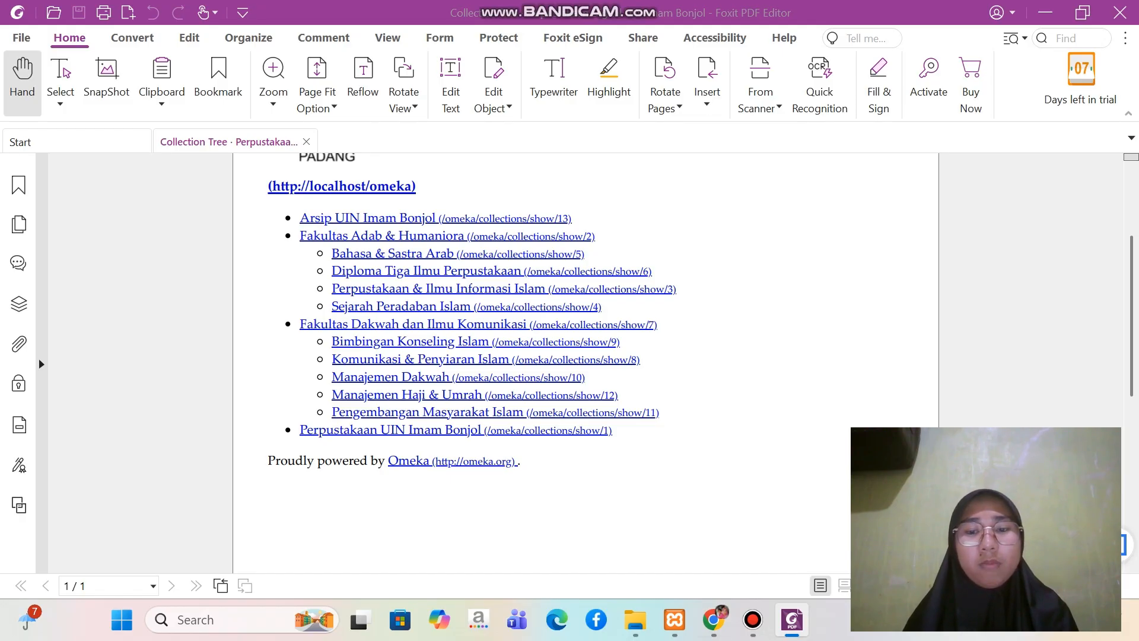
left_click(714, 620)
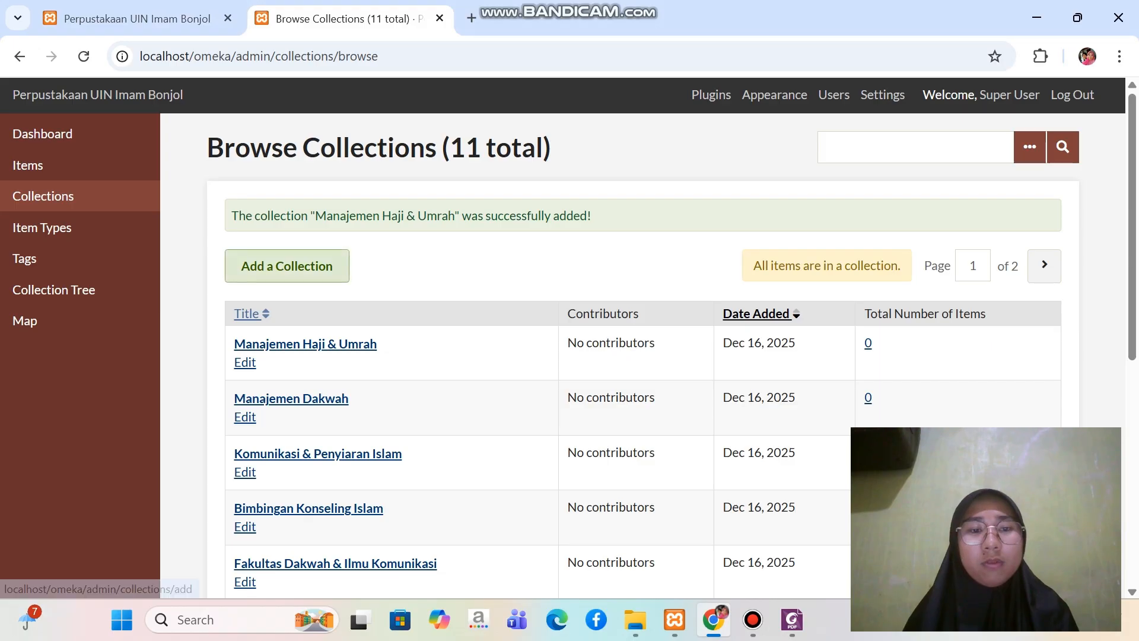
left_click(287, 266)
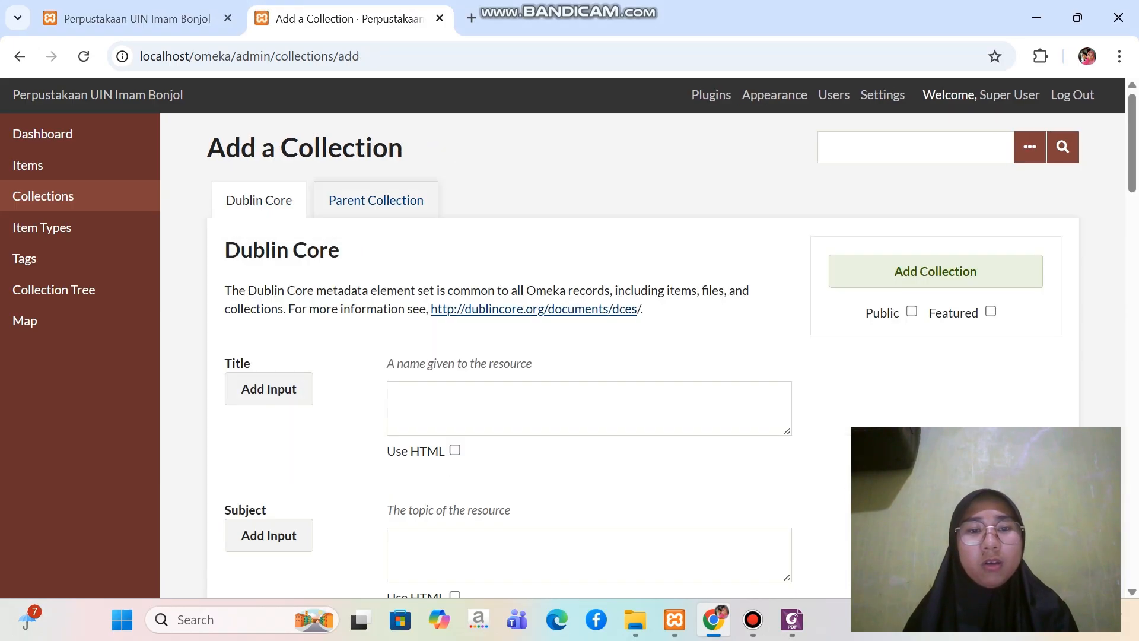
Title the new collection "Pengembangan Masyarakat Islam"
left_click(589, 408)
key("Caps_Lock")
type("P")
key("Caps_Lock")
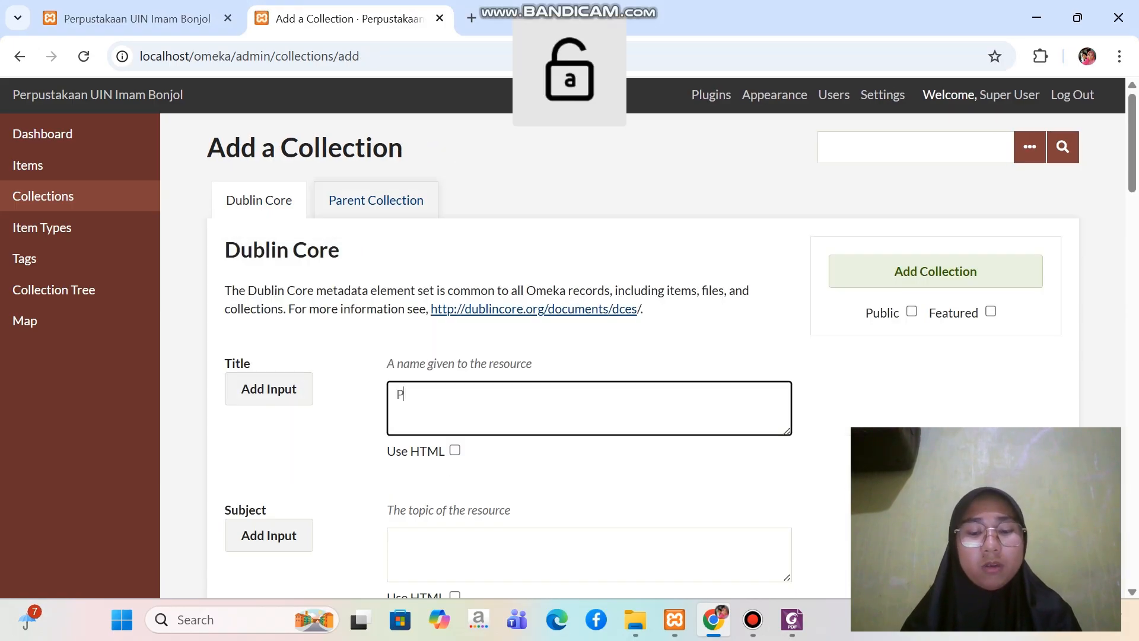
type("engembangan")
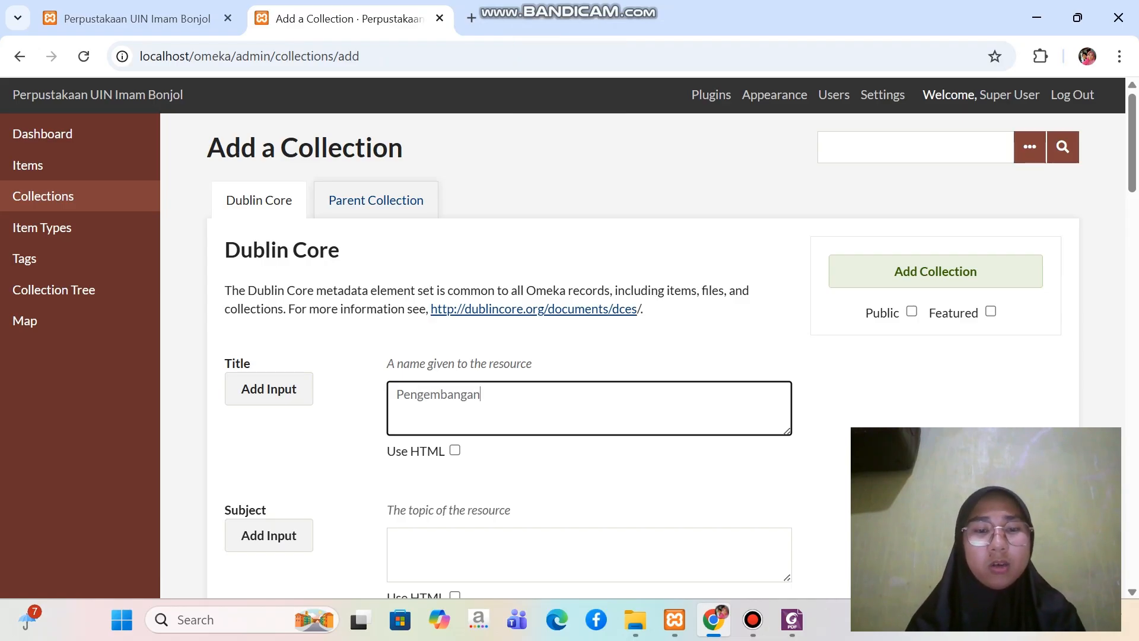
key("Caps_Lock")
type("I")
key("Caps_Lock")
type("an ,a")
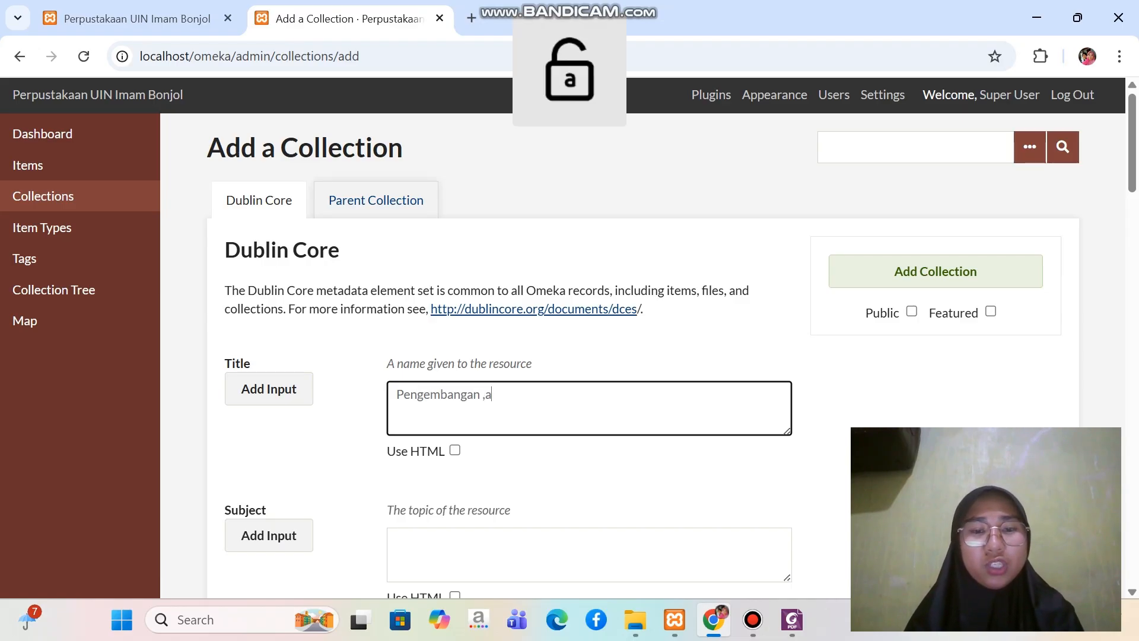
key("BackSpace")
key("Caps_Lock")
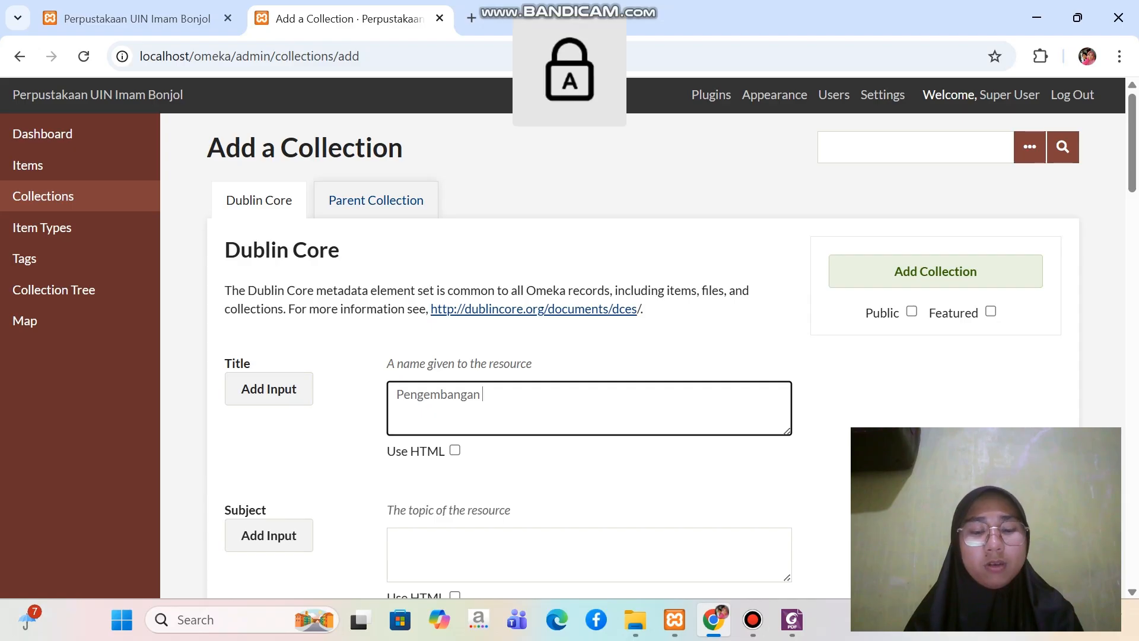
type("M")
key("Caps_Lock")
type("asyarakat")
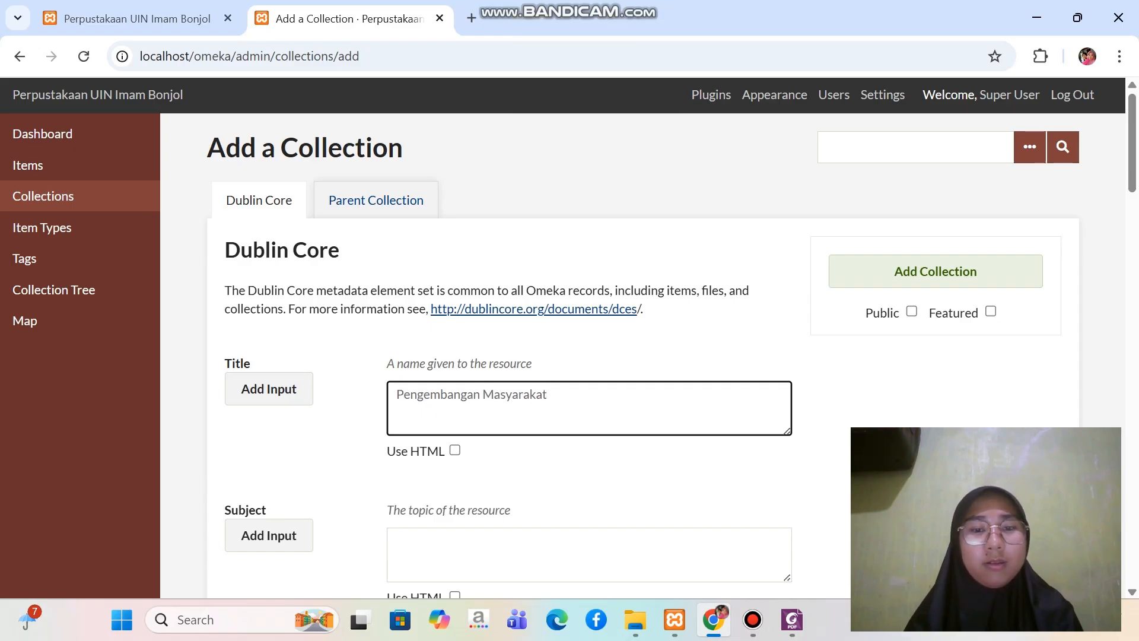
key("Caps_Lock")
type("I")
key("Caps_Lock")
type("slam")
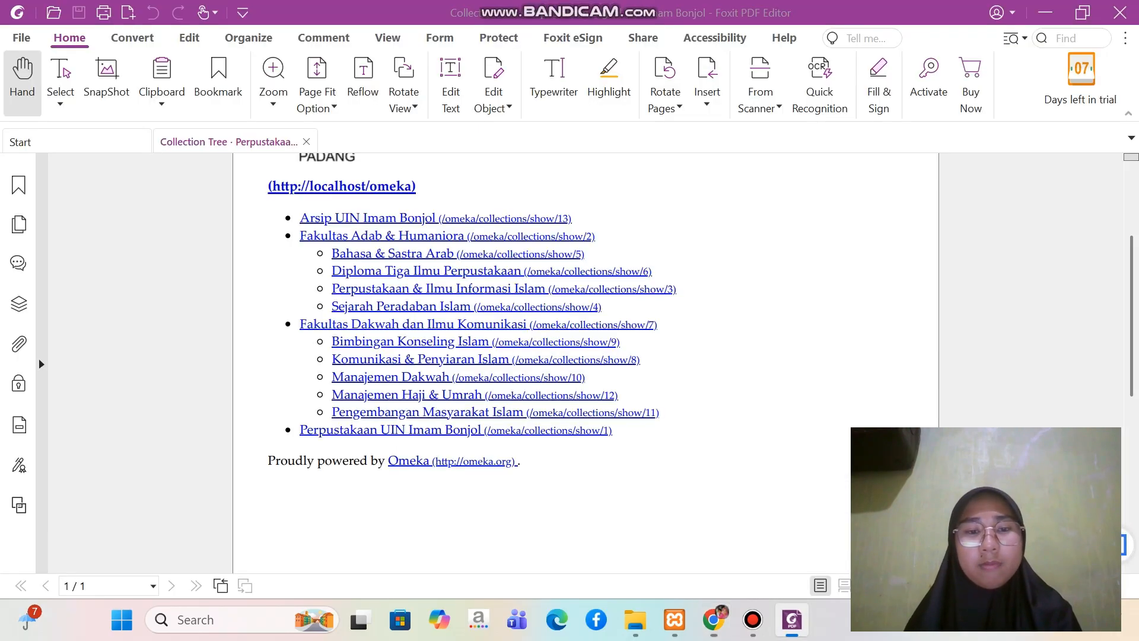
Check the Dakwah subcollections in the structure PDF in Foxit and return to the unsaved collection form in Chrome
left_click(793, 620)
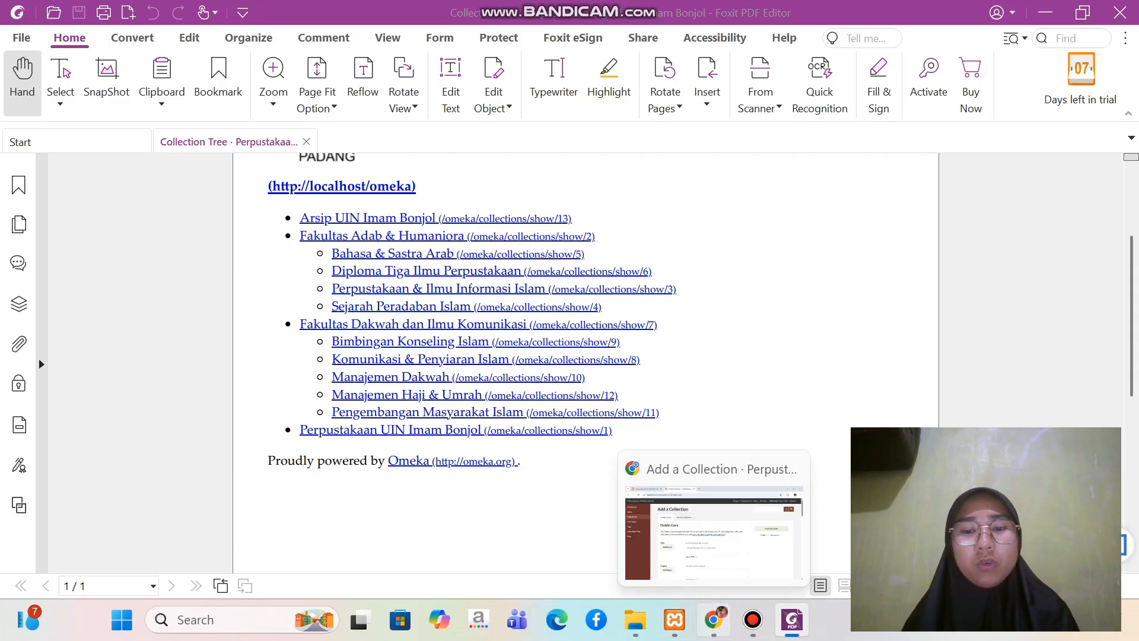
left_click(714, 620)
scroll(672, 351, "down", 2)
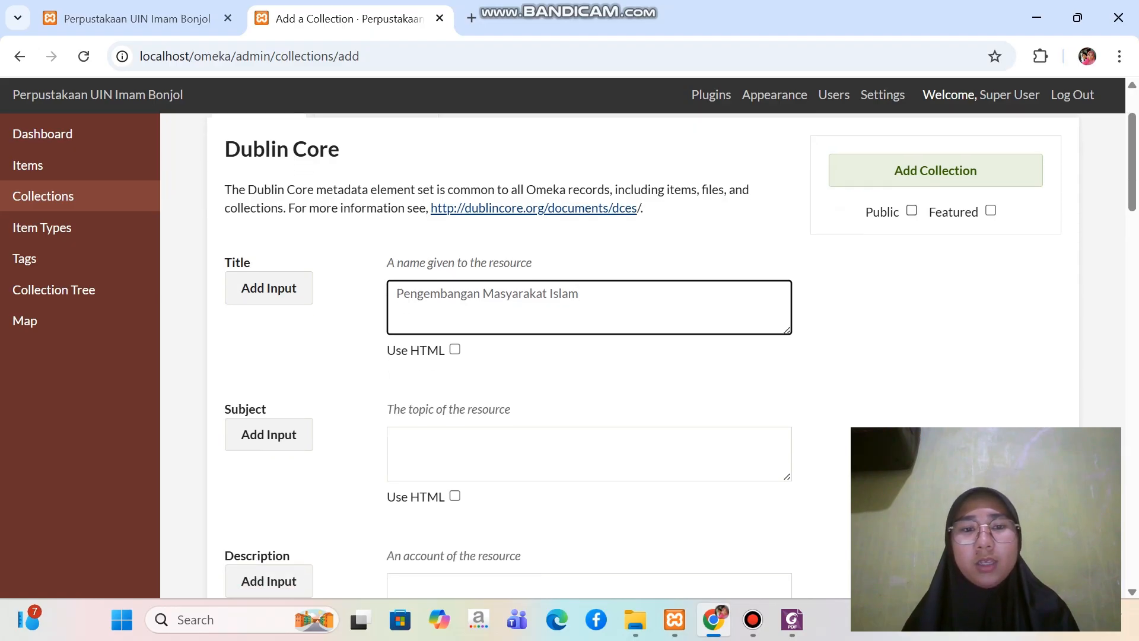
scroll(376, 200, "up", 2)
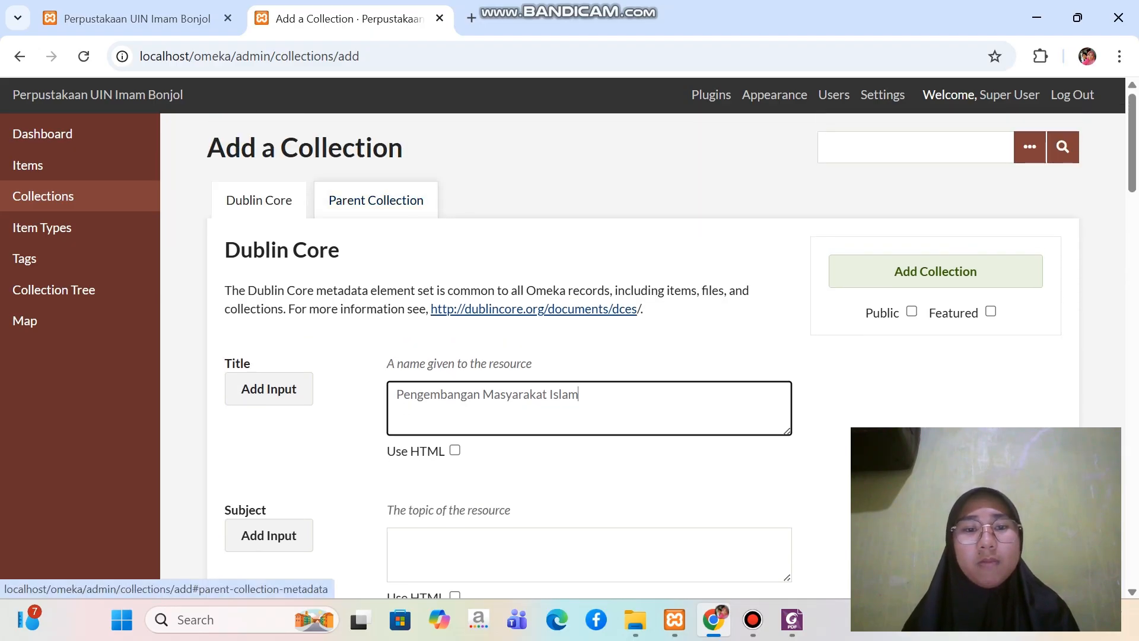
Assign Fakultas Dakwah & Ilmu Komunikasi as the parent of Pengembangan Masyarakat Islam and add it as a public collection
left_click(376, 200)
left_click(587, 342)
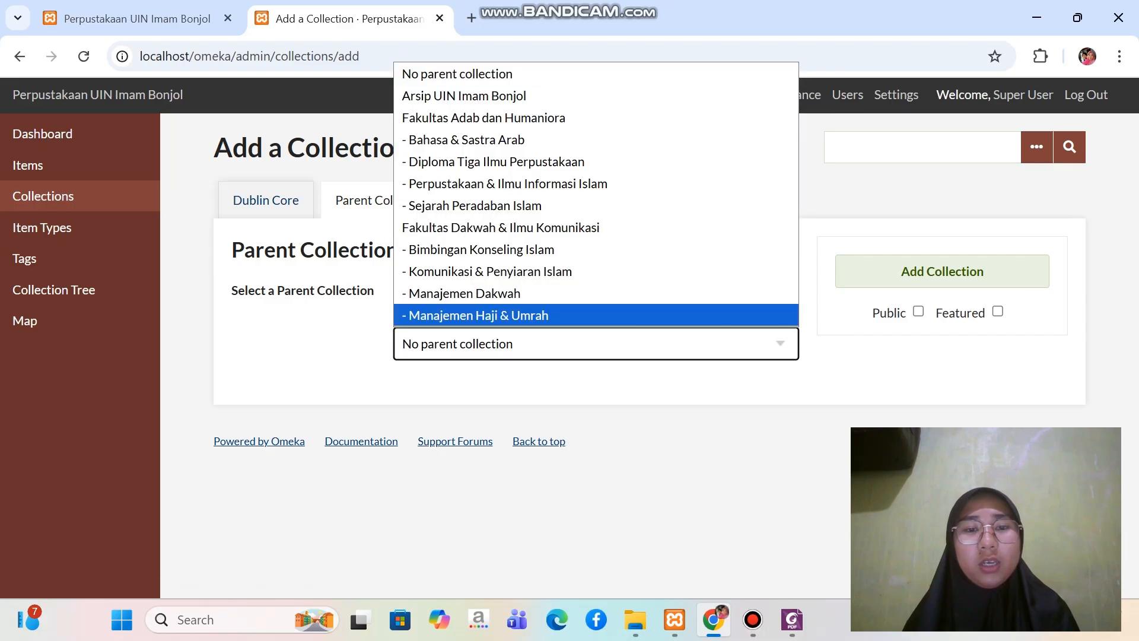
left_click(501, 228)
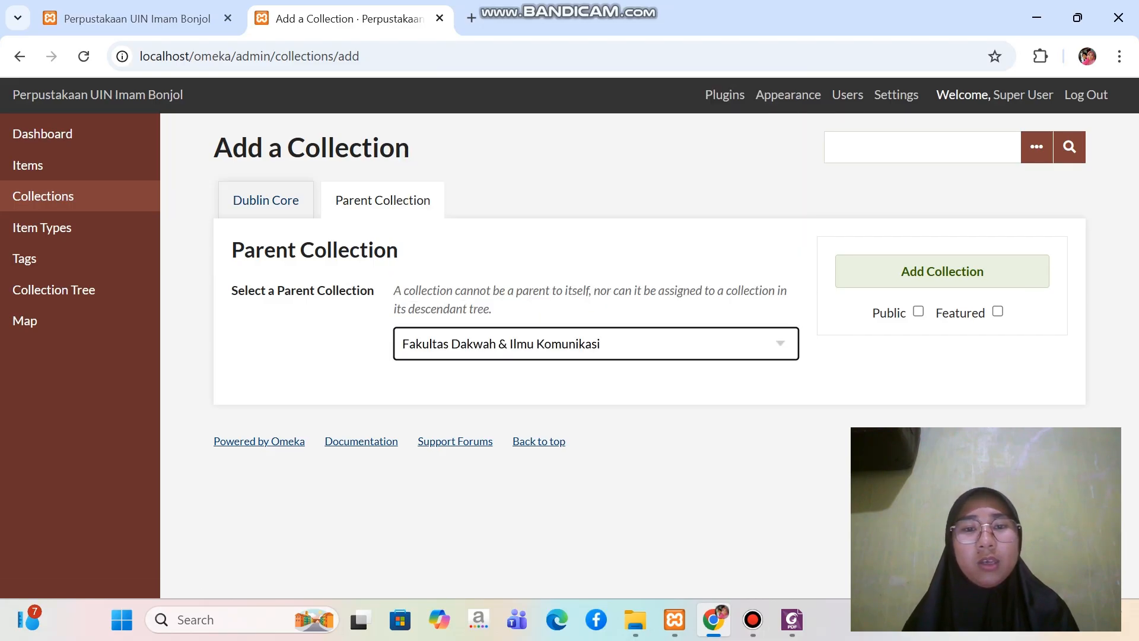
left_click(918, 311)
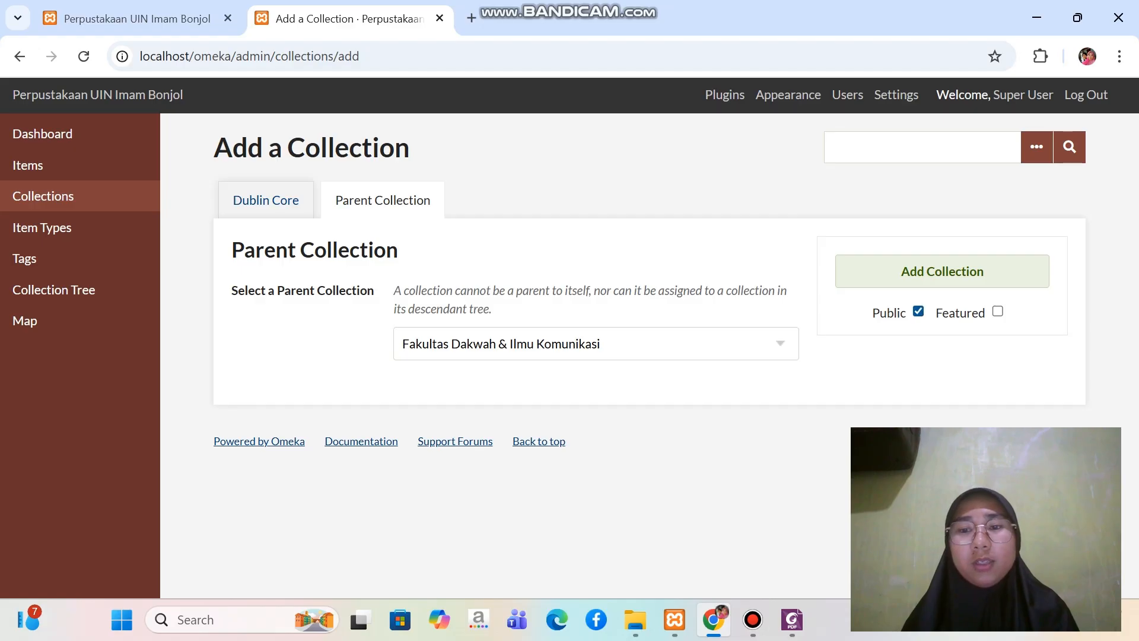
left_click(943, 272)
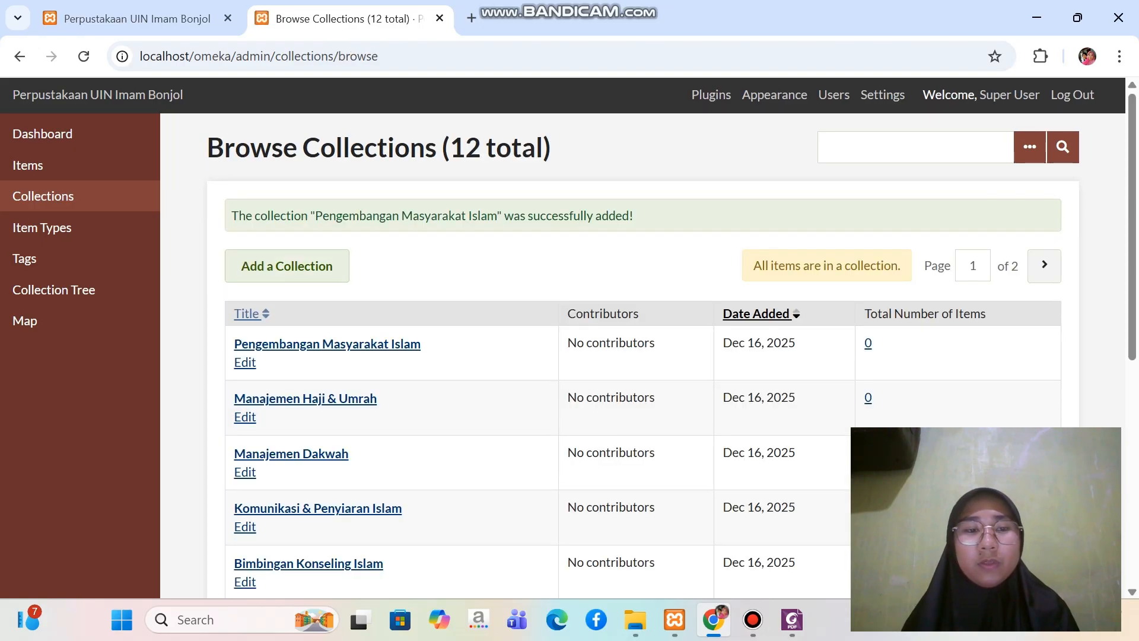
Start a new collection in Omeka, consult the structure PDF in Foxit for the last top-level collection, and return to the form in Chrome
left_click(287, 266)
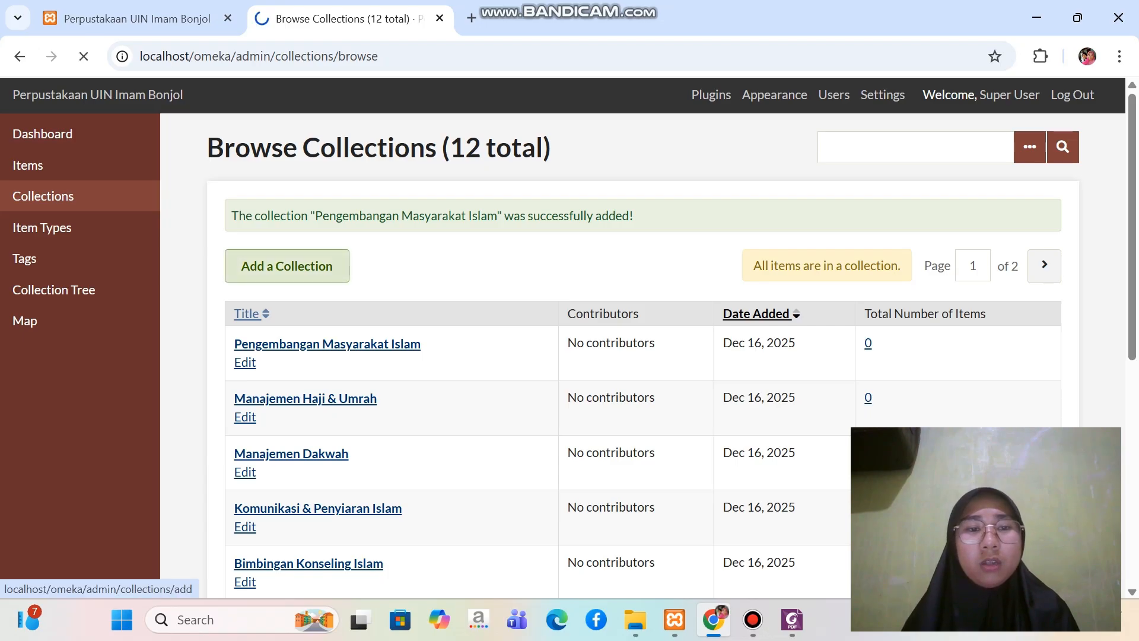
left_click(475, 407)
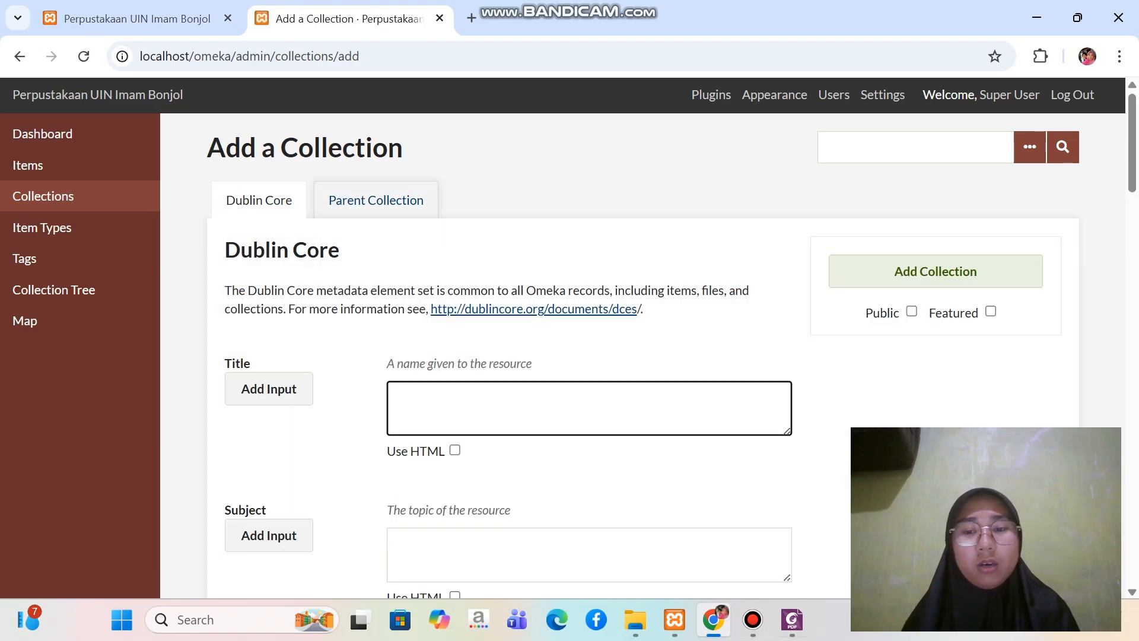
left_click(792, 619)
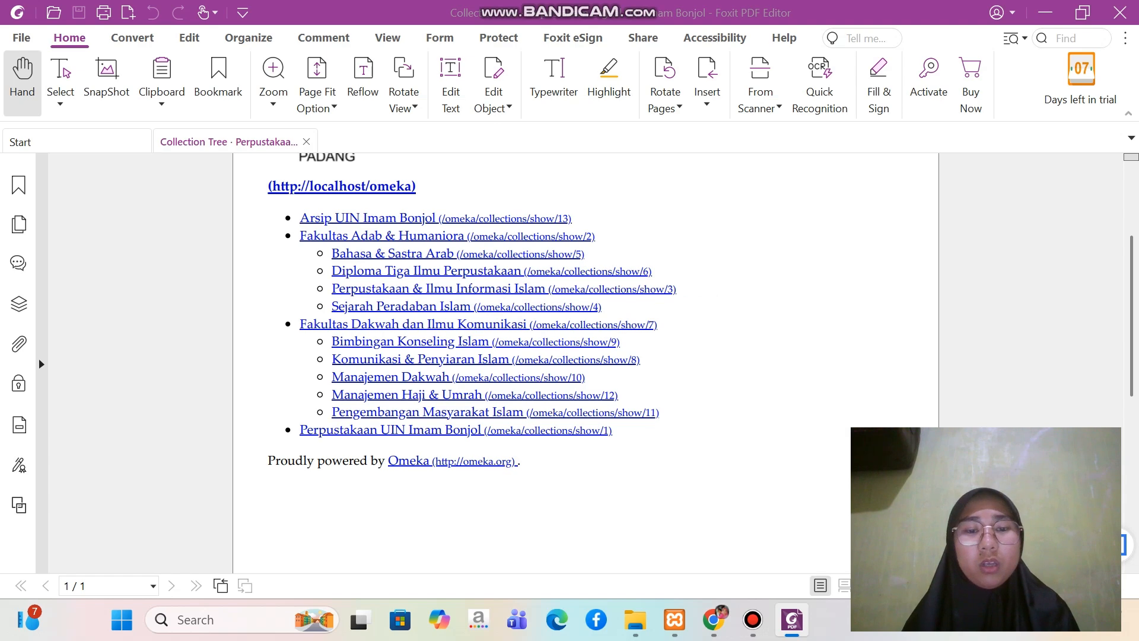
left_click(675, 619)
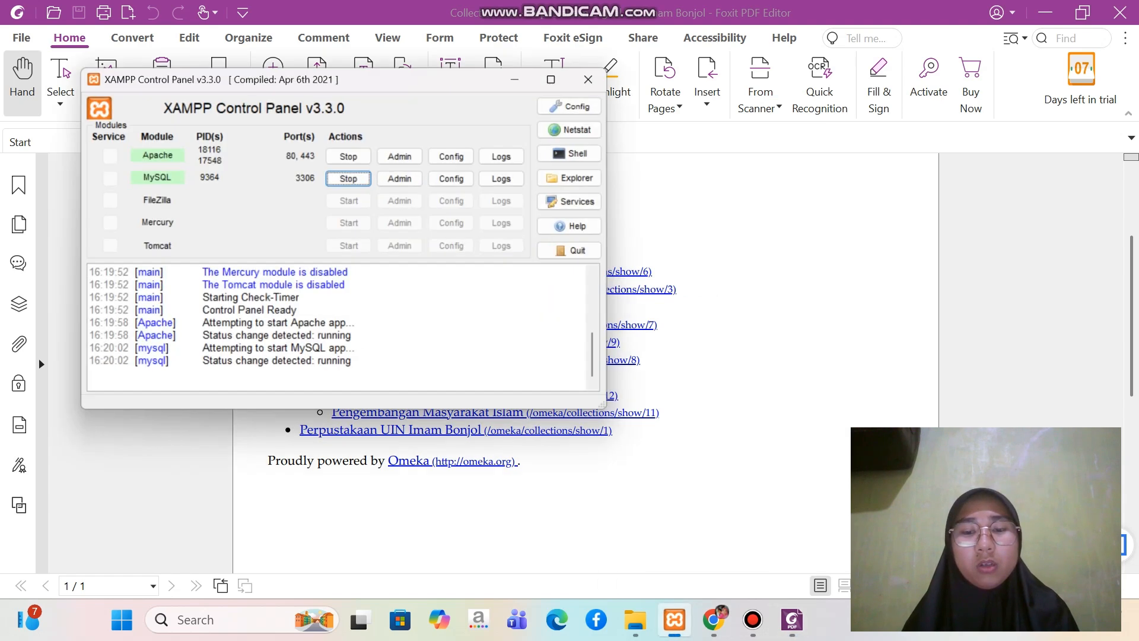
mouse_move(714, 619)
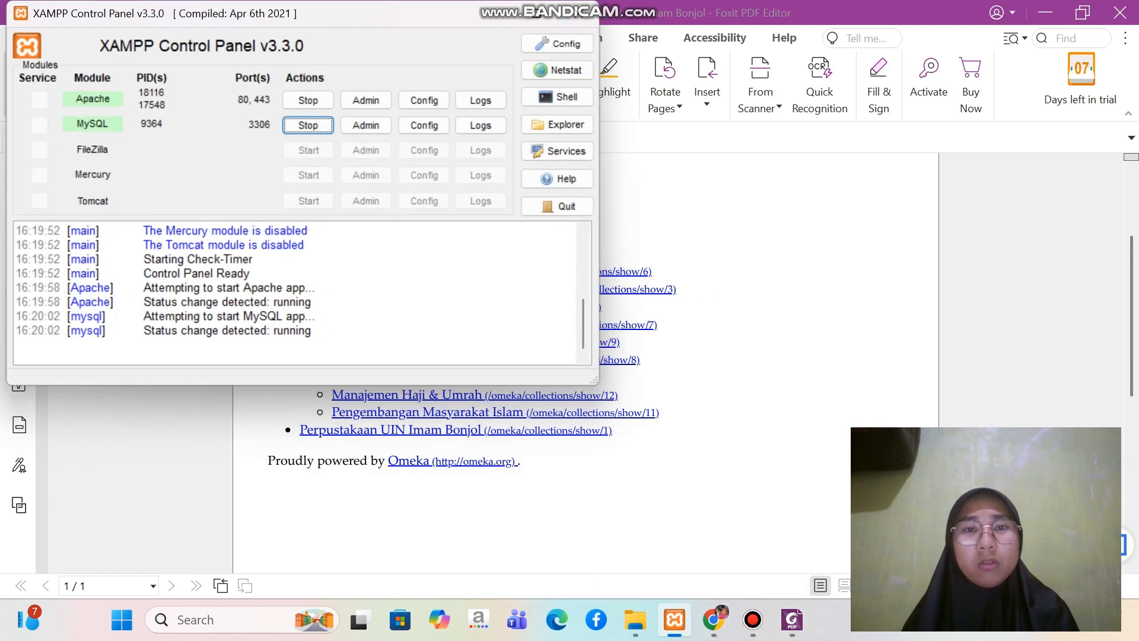
left_click(675, 620)
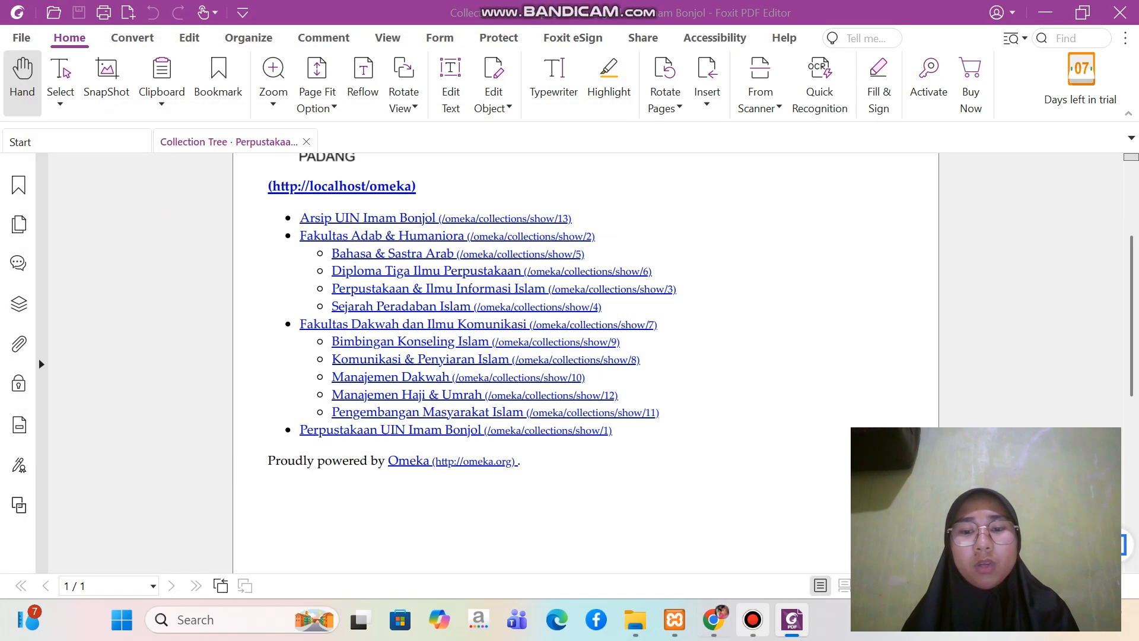
left_click(714, 620)
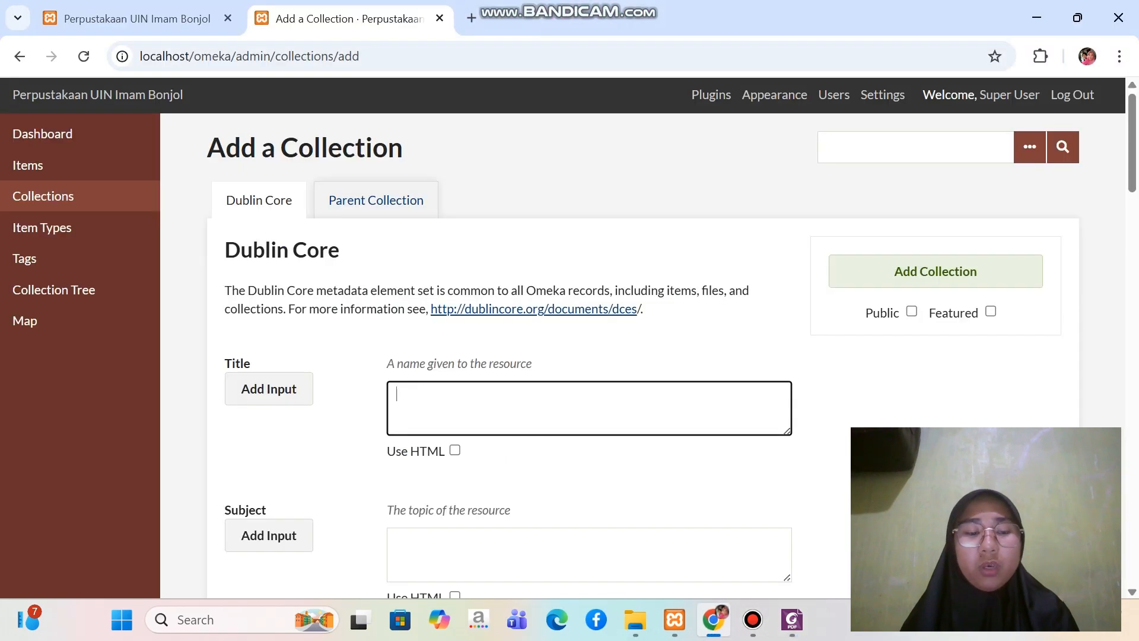
Title the new collection "Perpustakaan UIN Imam Bonjol" and add it as a public top-level collection
key("Caps_Lock")
type("P")
key("Caps_Lock")
type("e")
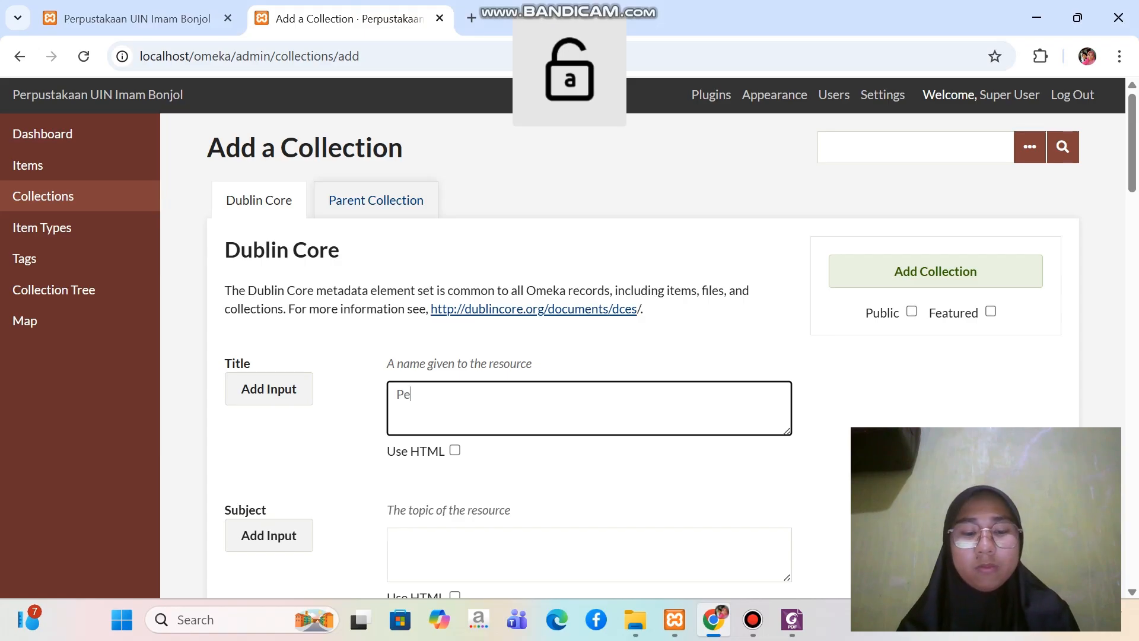
type("rpustakaan")
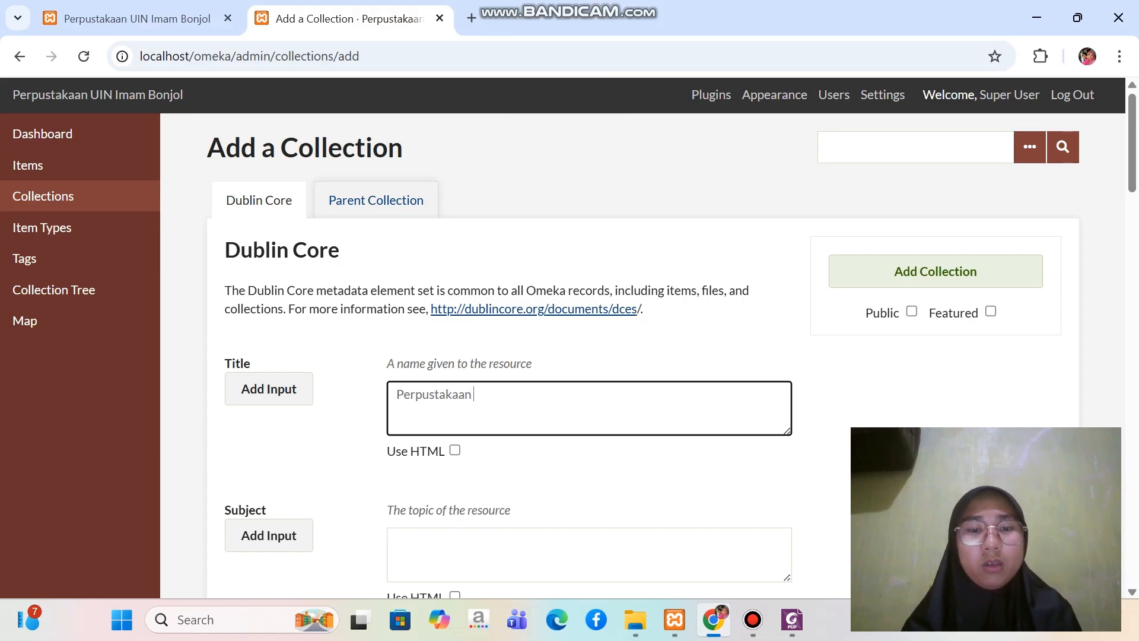
key("Caps_Lock")
type("U")
key("Caps_Lock")
type("in")
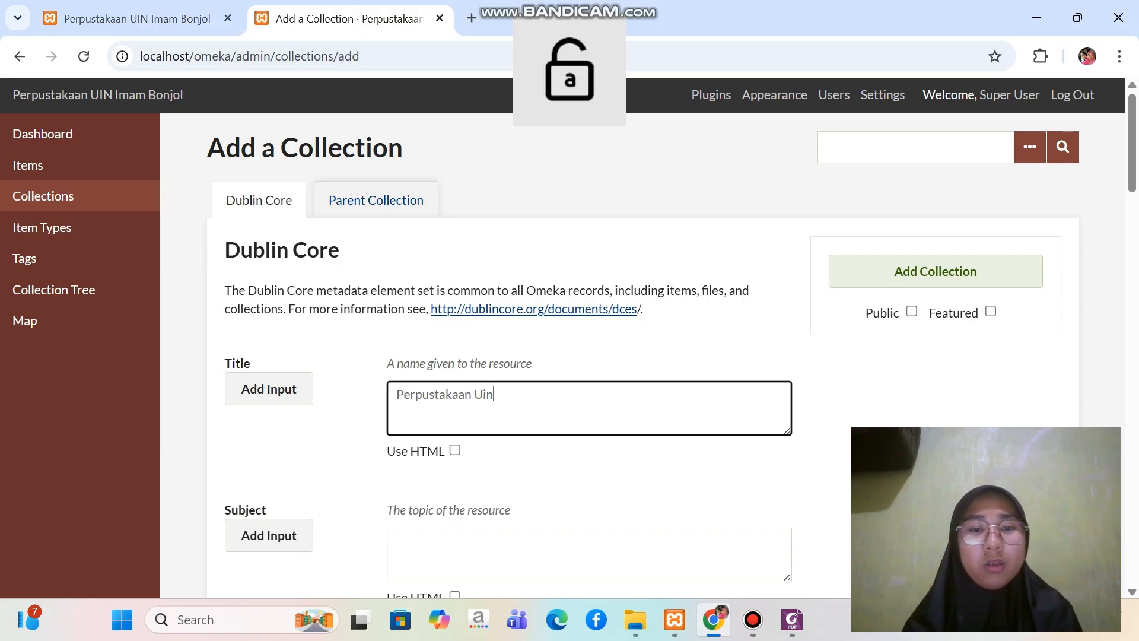
key("BackSpace")
key("BackSpace")
key("Caps_Lock")
type("IN I")
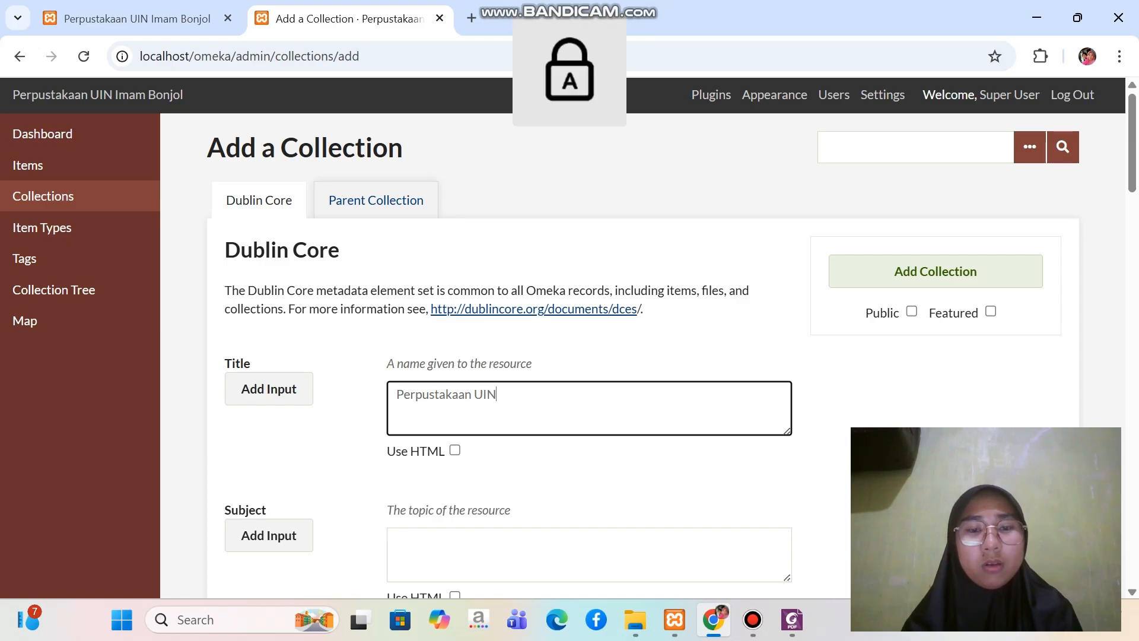
key("Caps_Lock")
type("mam")
key("Caps_Lock")
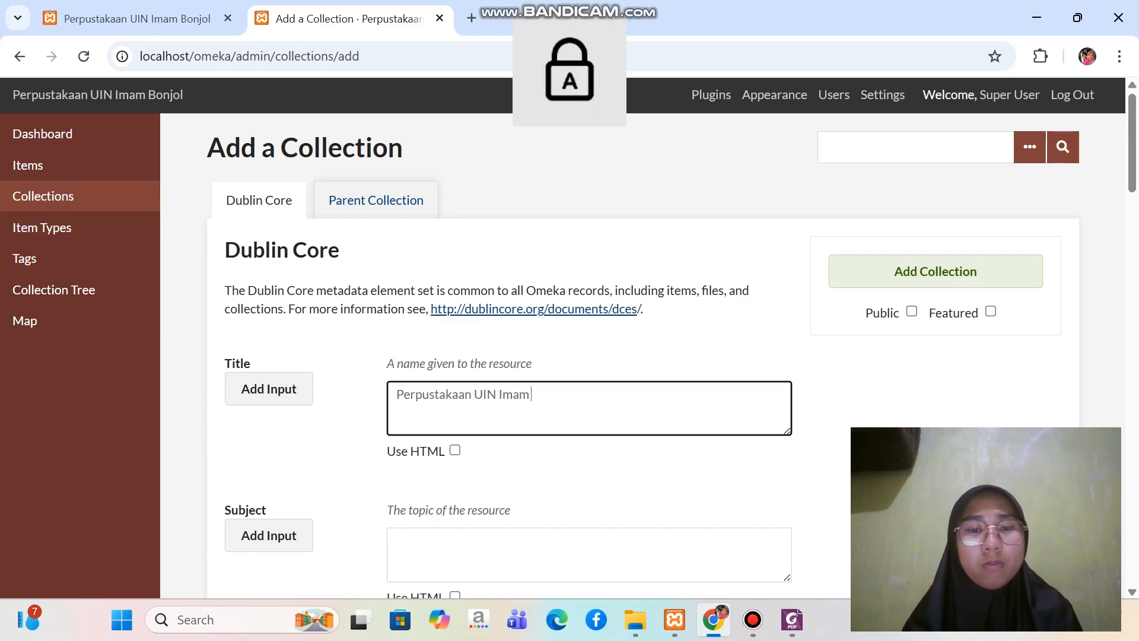
type("B")
key("Caps_Lock")
type("onjol")
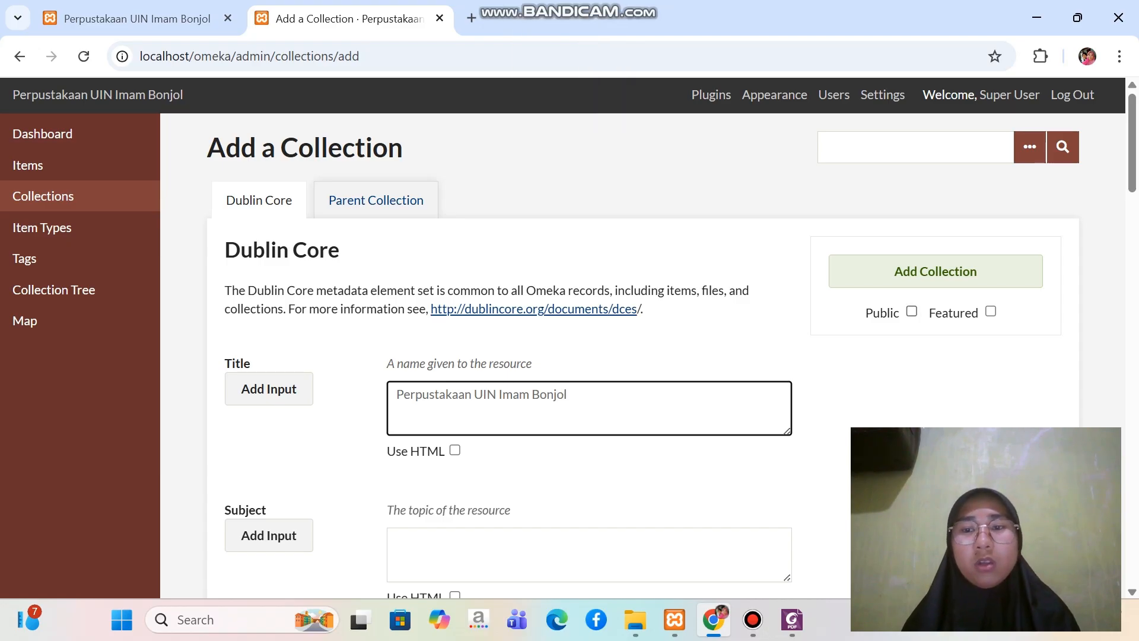
left_click(912, 311)
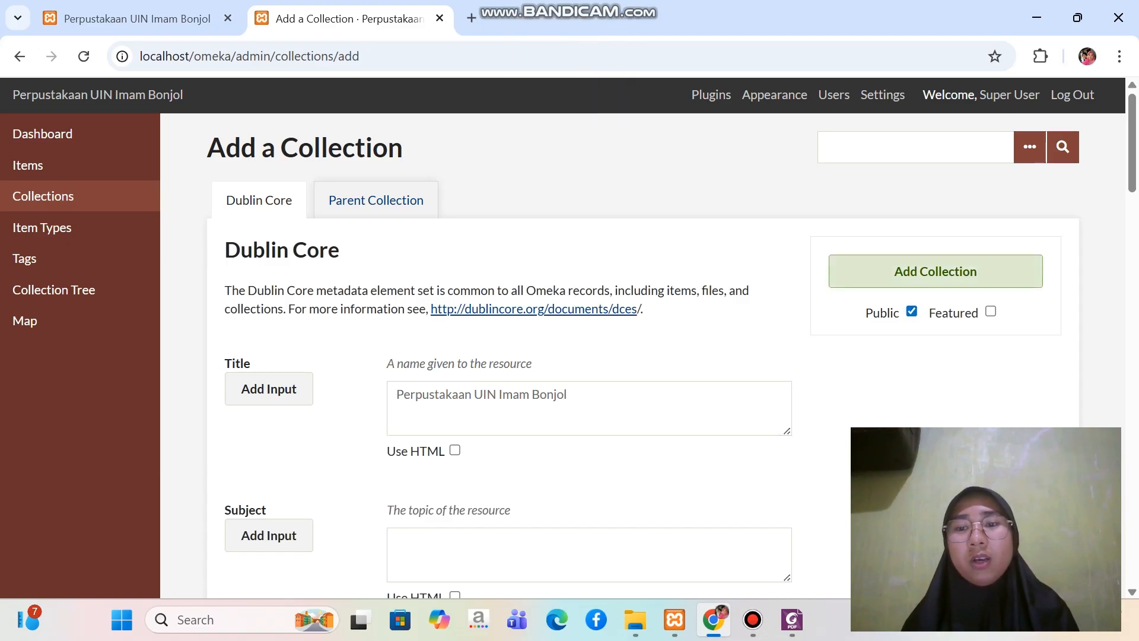
left_click(936, 272)
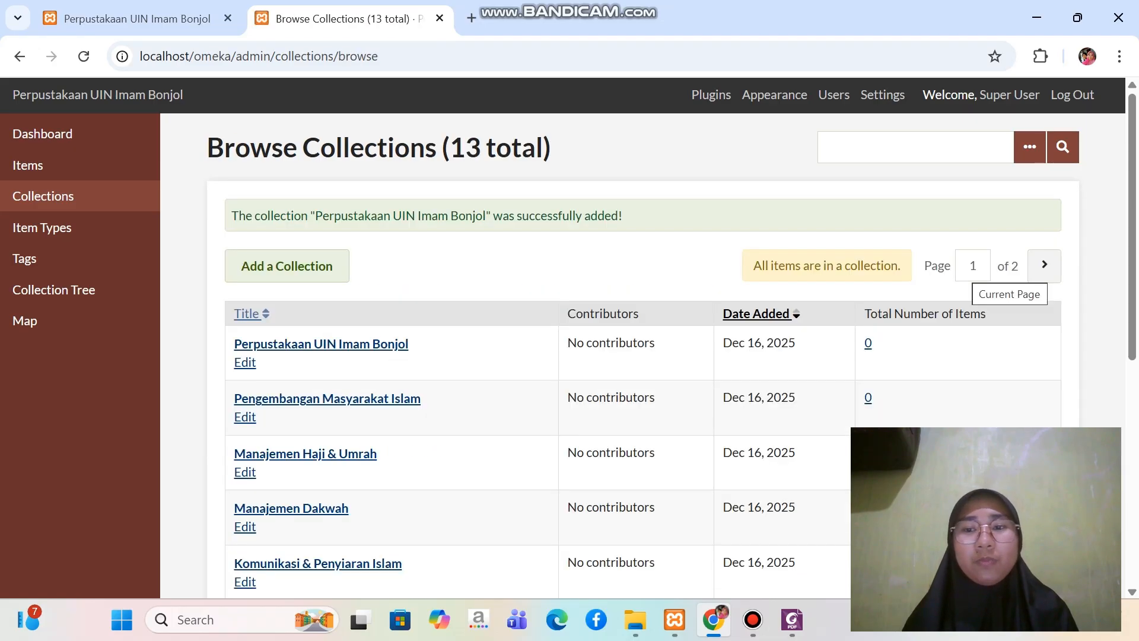
Look through the collections list and review the full hierarchy in Collection Tree
scroll(673, 356, "down", 5)
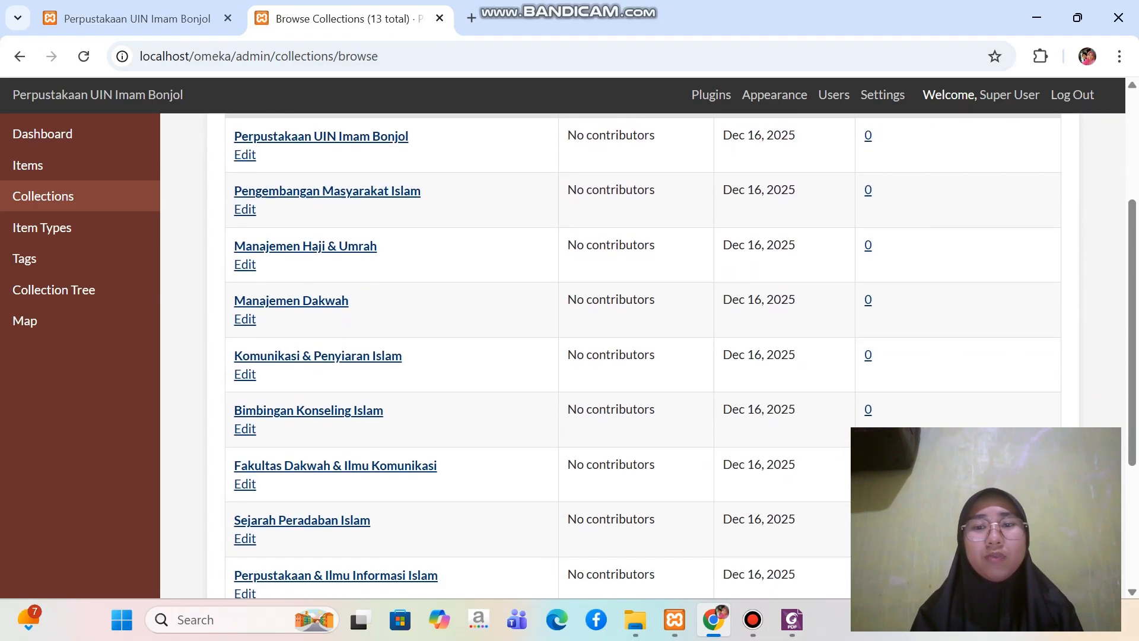
scroll(643, 356, "down", 2)
scroll(643, 356, "up", 7)
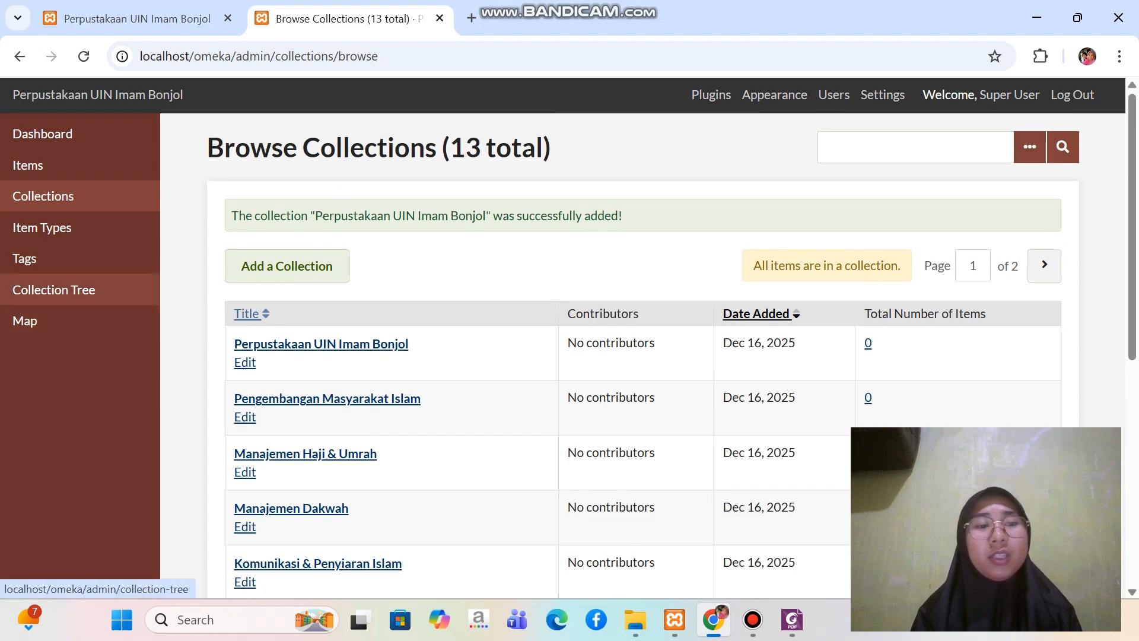
left_click(53, 290)
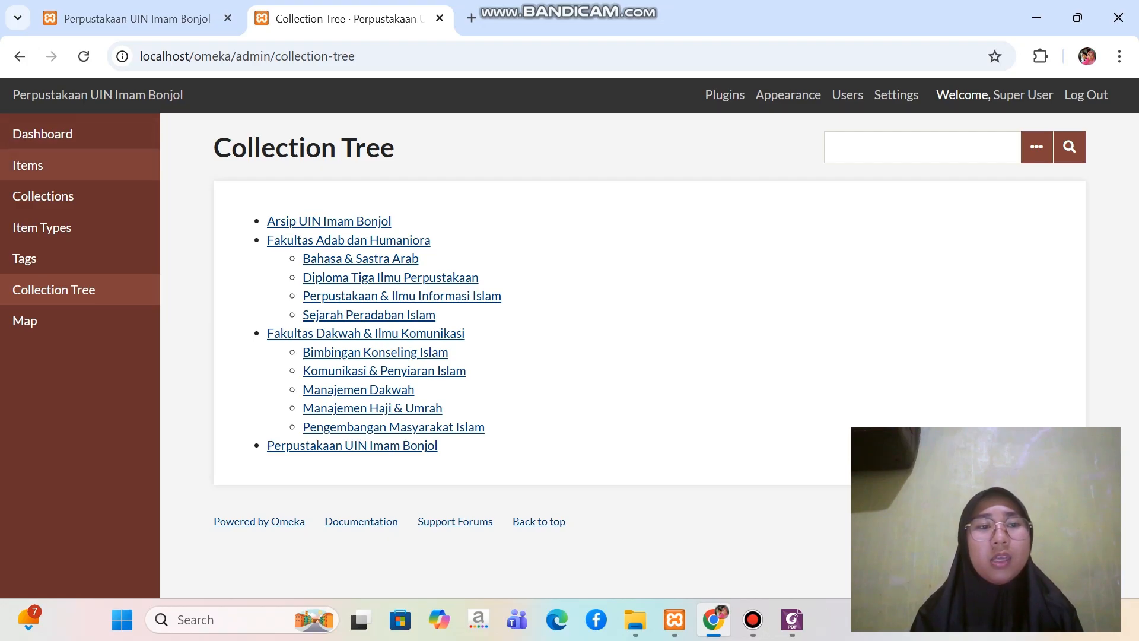
Show Omeka's items, then in File Explorer browse C: to Omeka Uas > Bahan Latihan Penggunaan Omeka Classic > File Item Digital > Photo
left_click(28, 165)
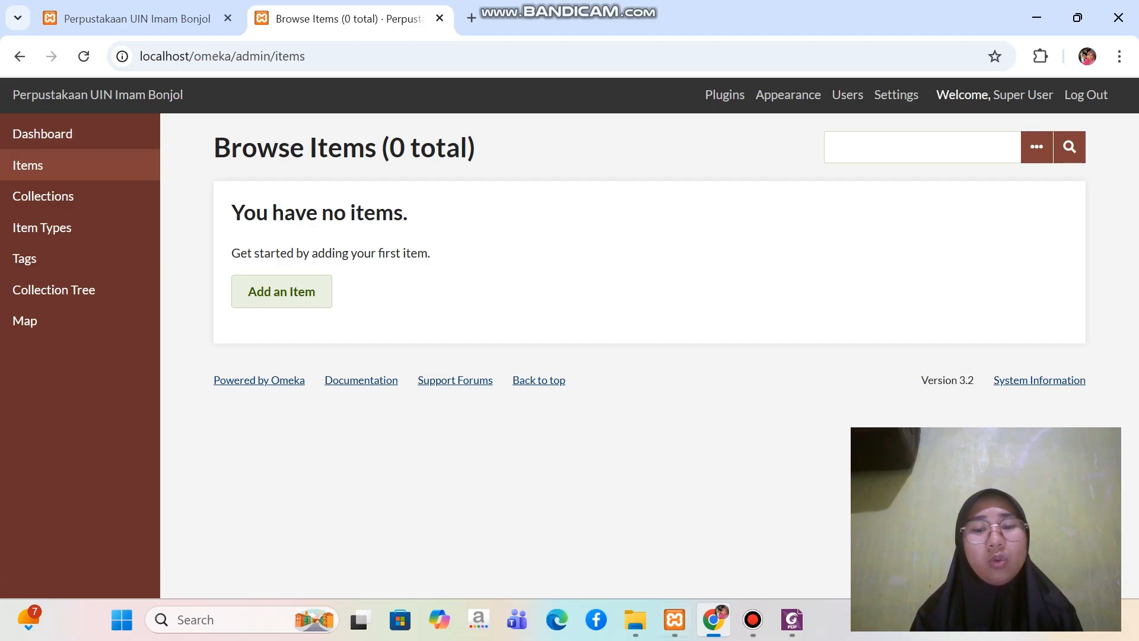
left_click(635, 620)
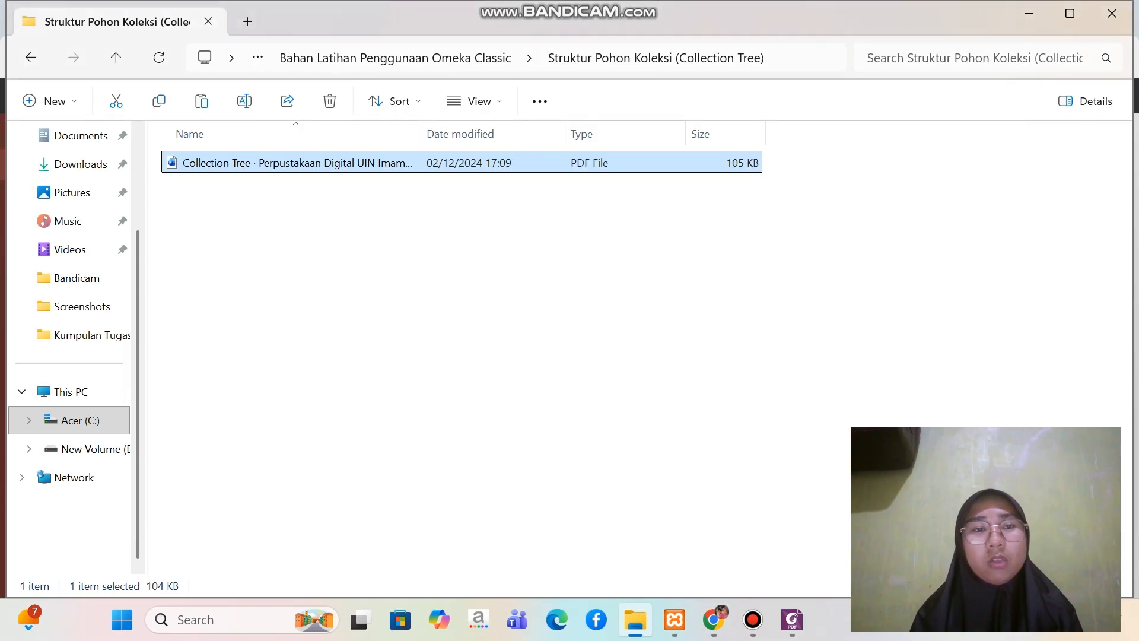
left_click(80, 421)
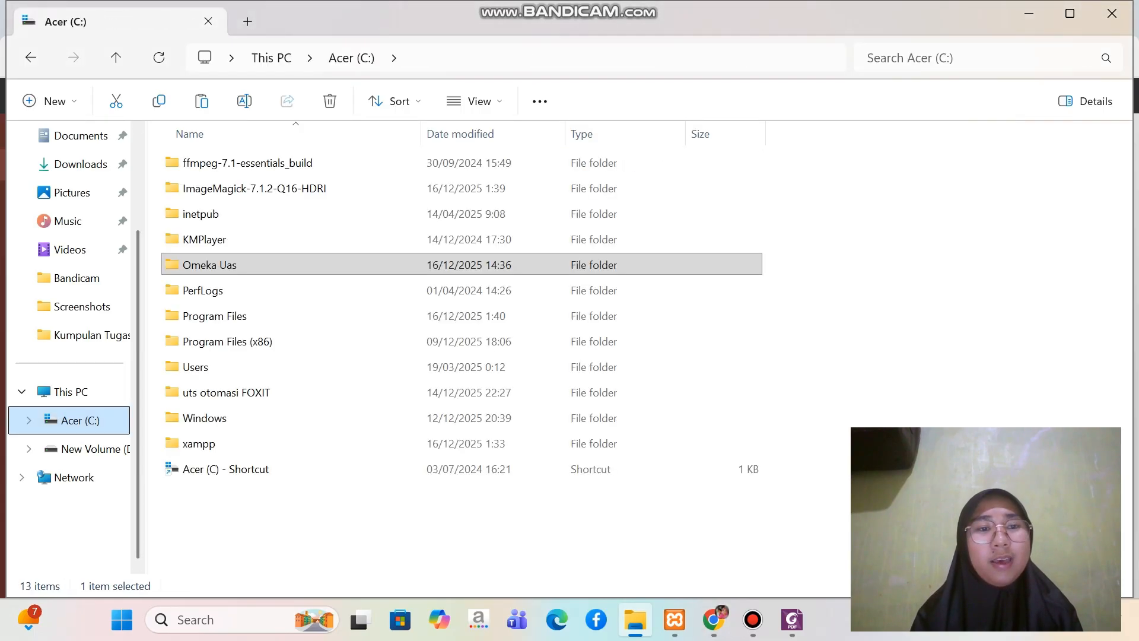
double_click(210, 260)
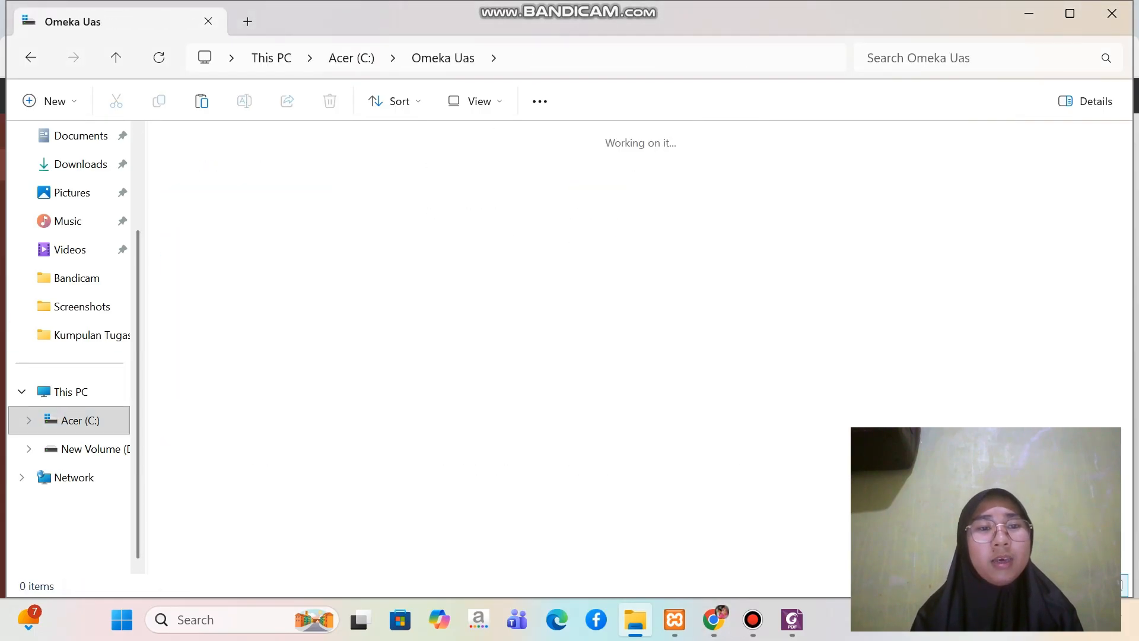
double_click(209, 216)
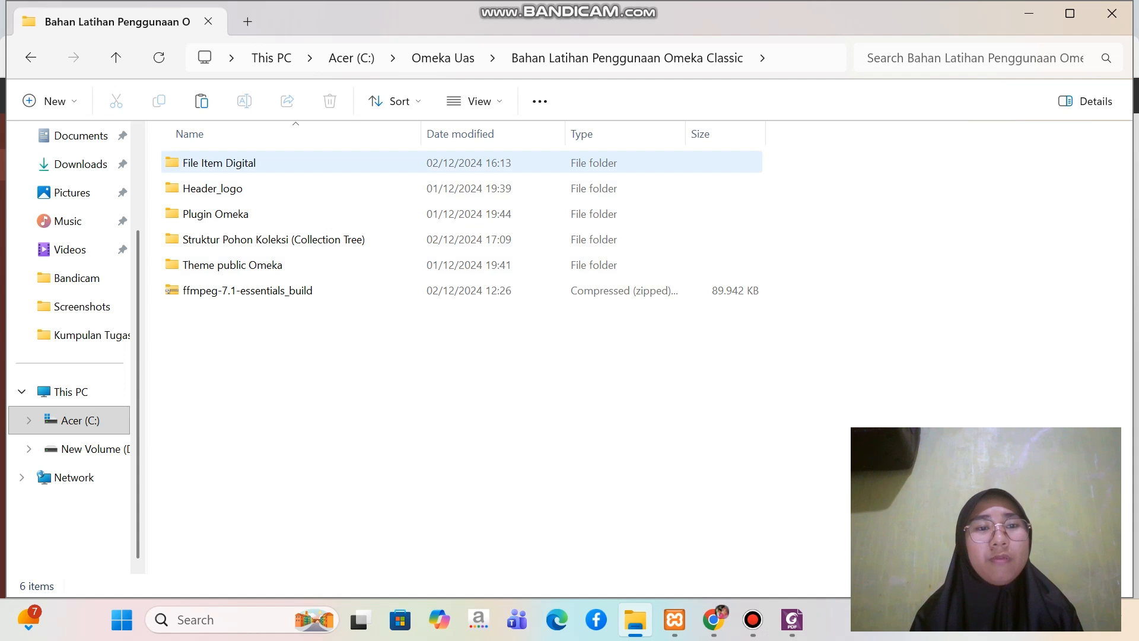
double_click(213, 163)
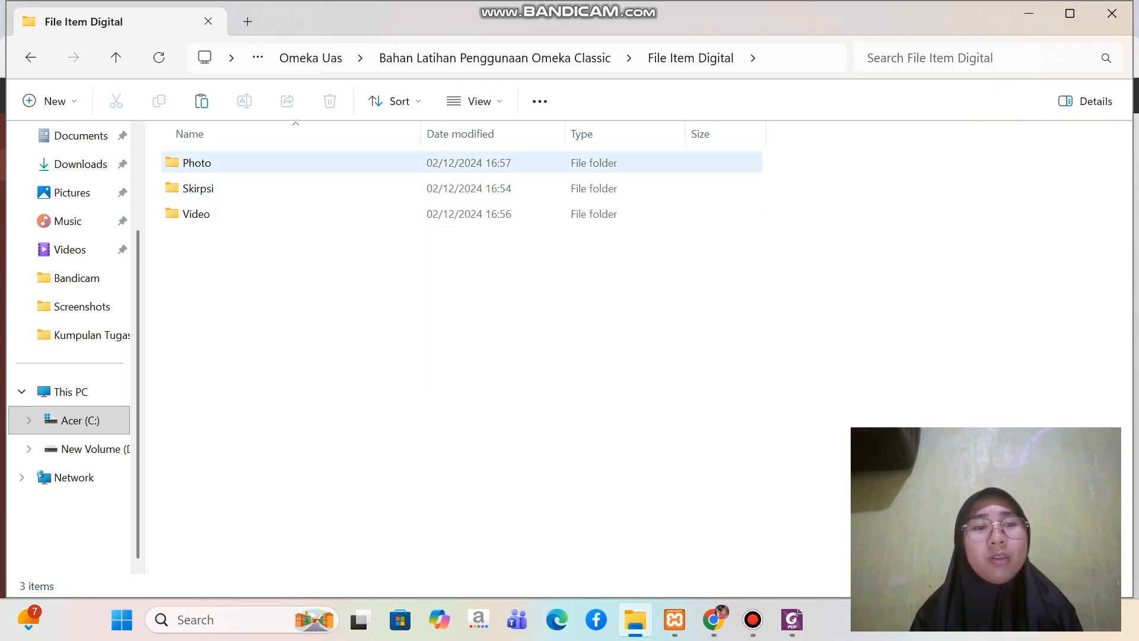
double_click(216, 164)
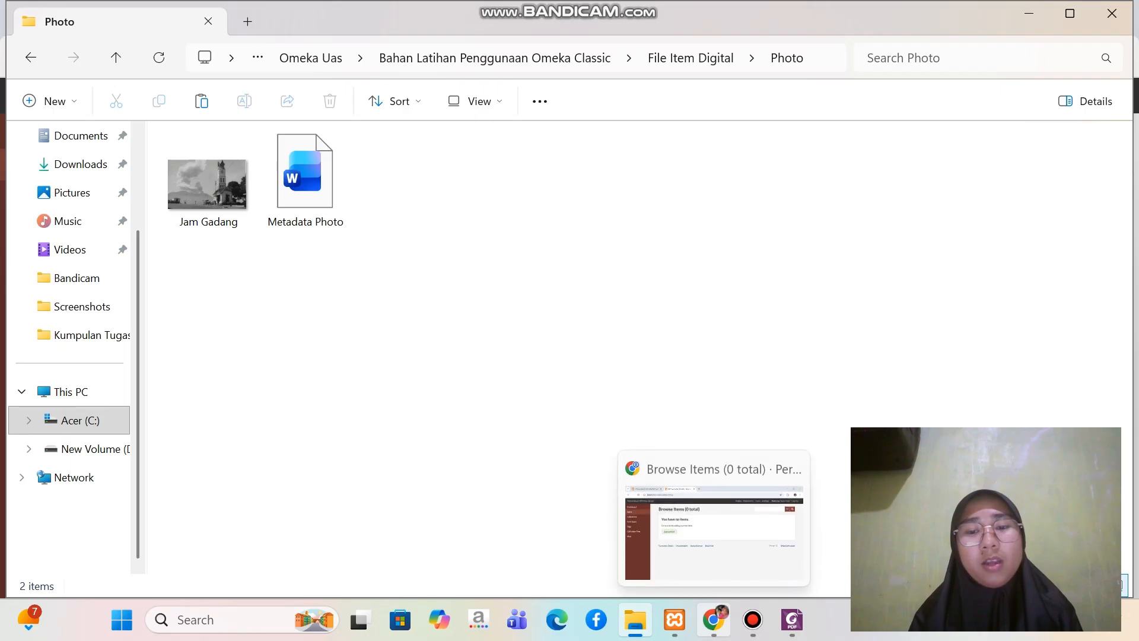
Switch back to Chrome, start a new Omeka item and look through its Dublin Core fields
left_click(714, 619)
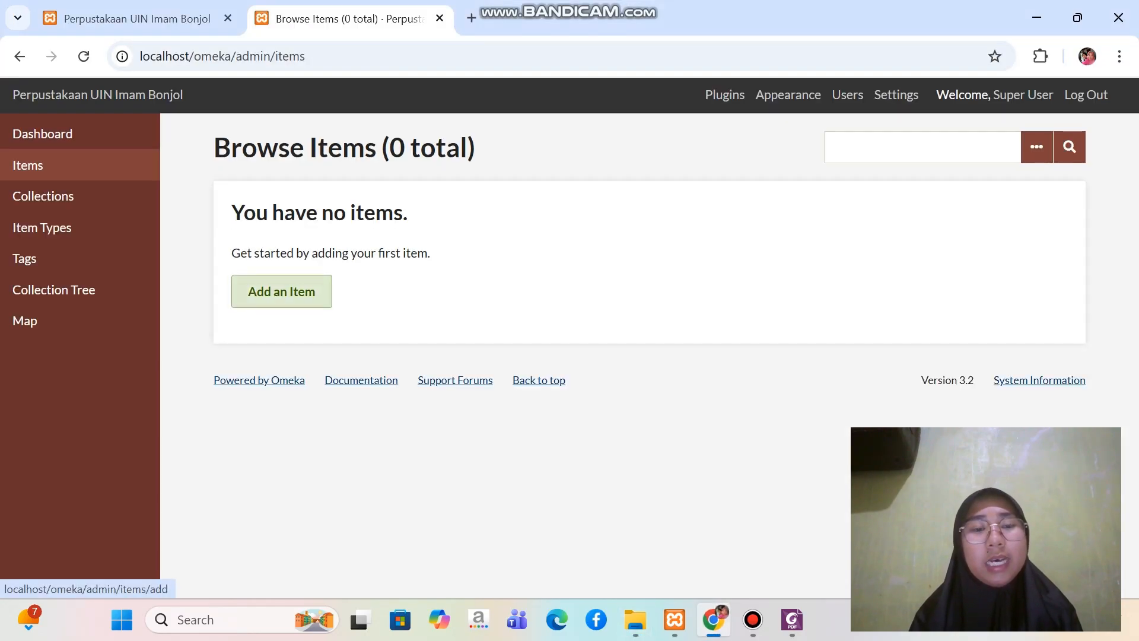
left_click(282, 291)
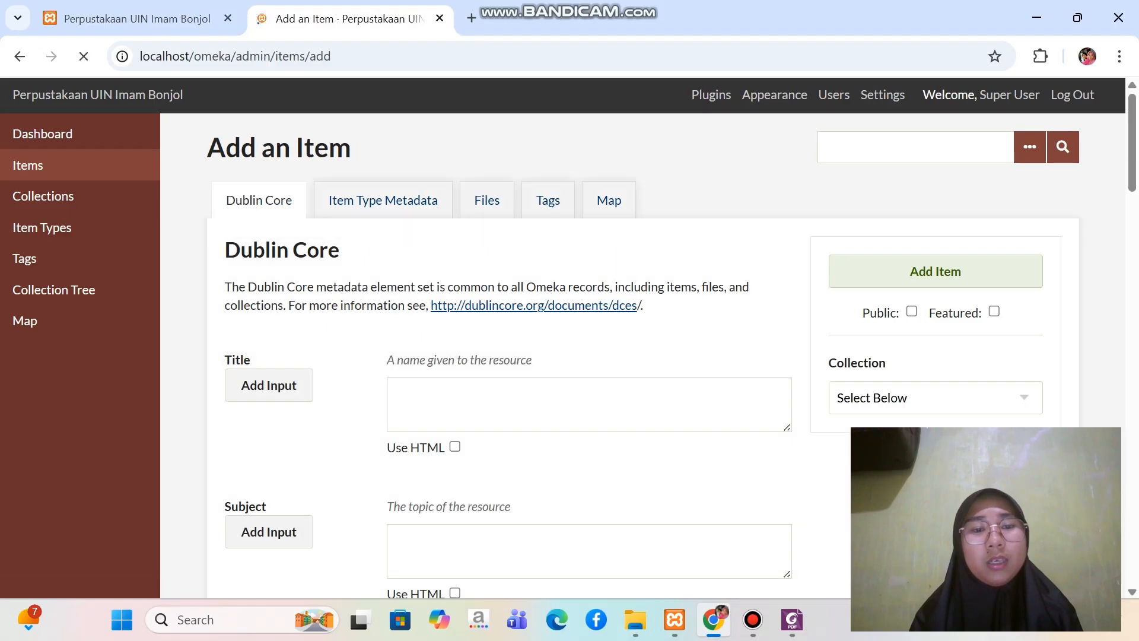
scroll(645, 356, "down", 2)
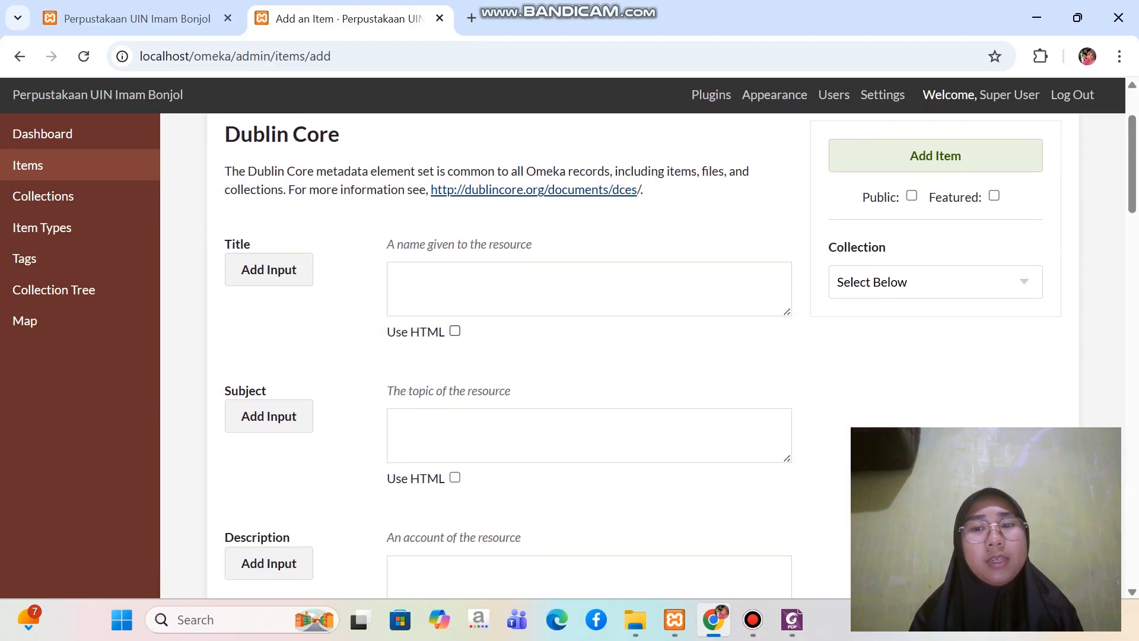
scroll(645, 356, "down", 8)
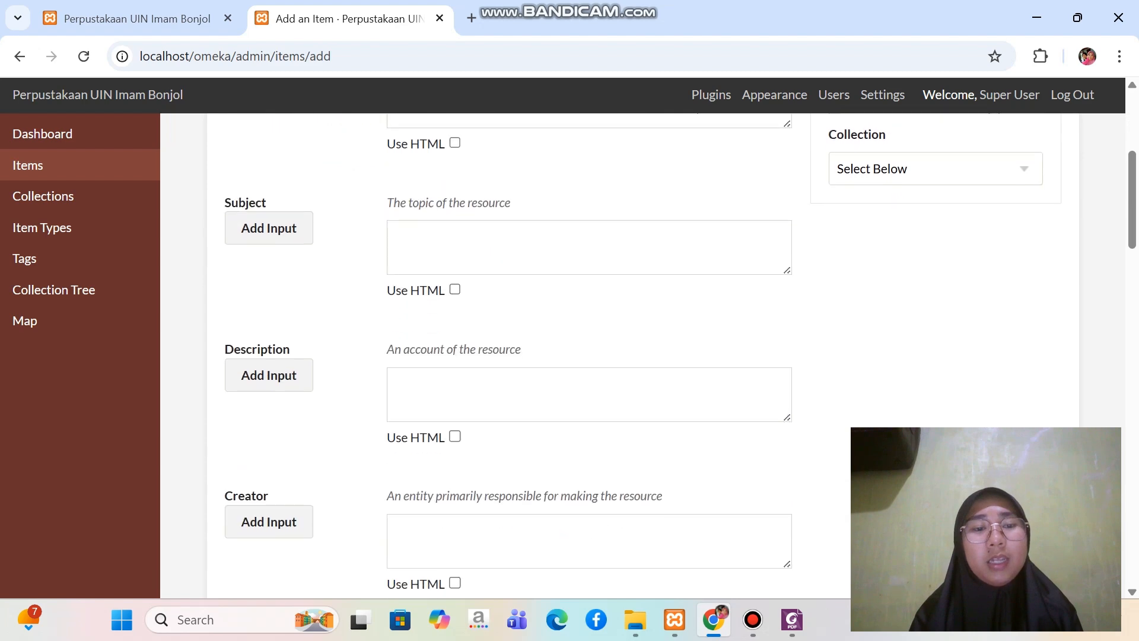
scroll(645, 356, "down", 17)
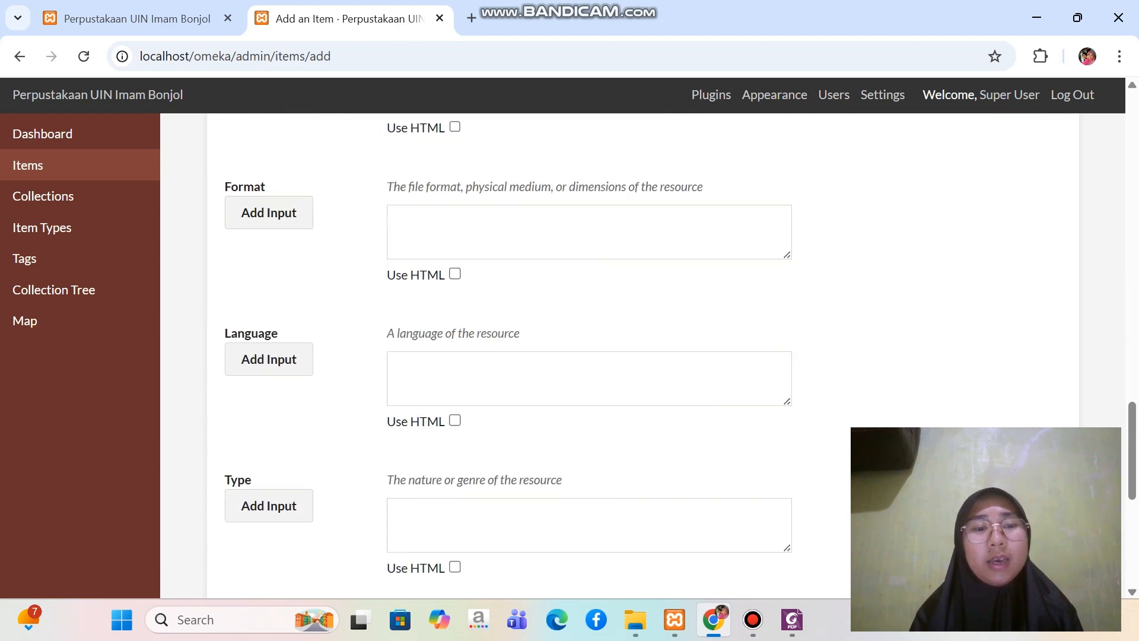
scroll(645, 356, "up", 5)
scroll(645, 356, "up", 20)
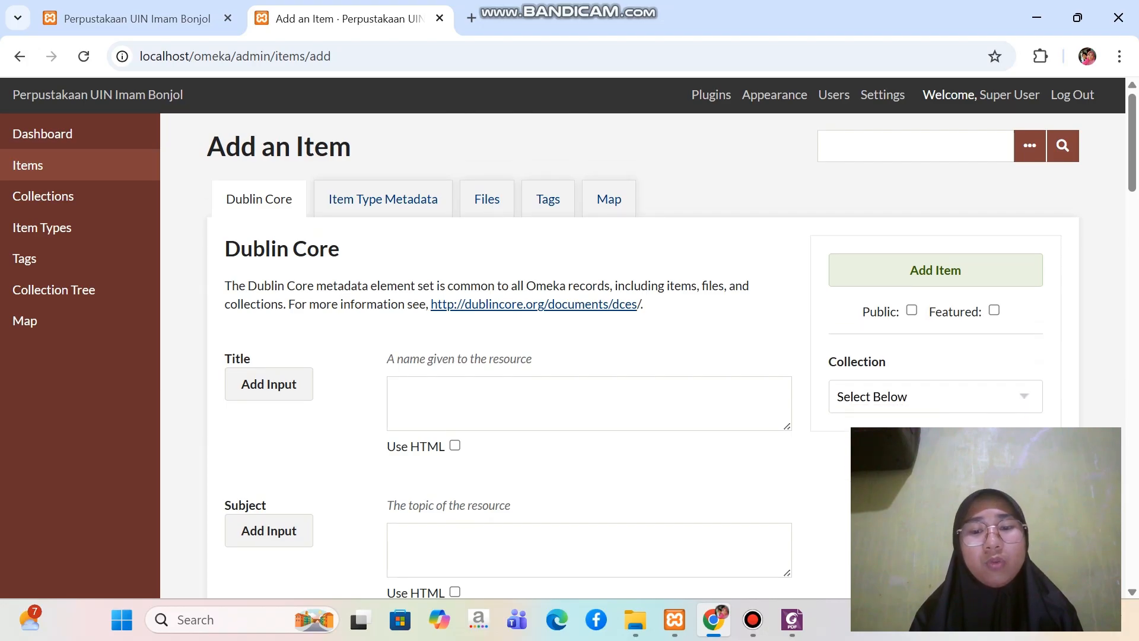
Switch to File Explorer and open the metadata PDF in the Photo folder with Foxit PDF Editor 12.0
left_click(635, 619)
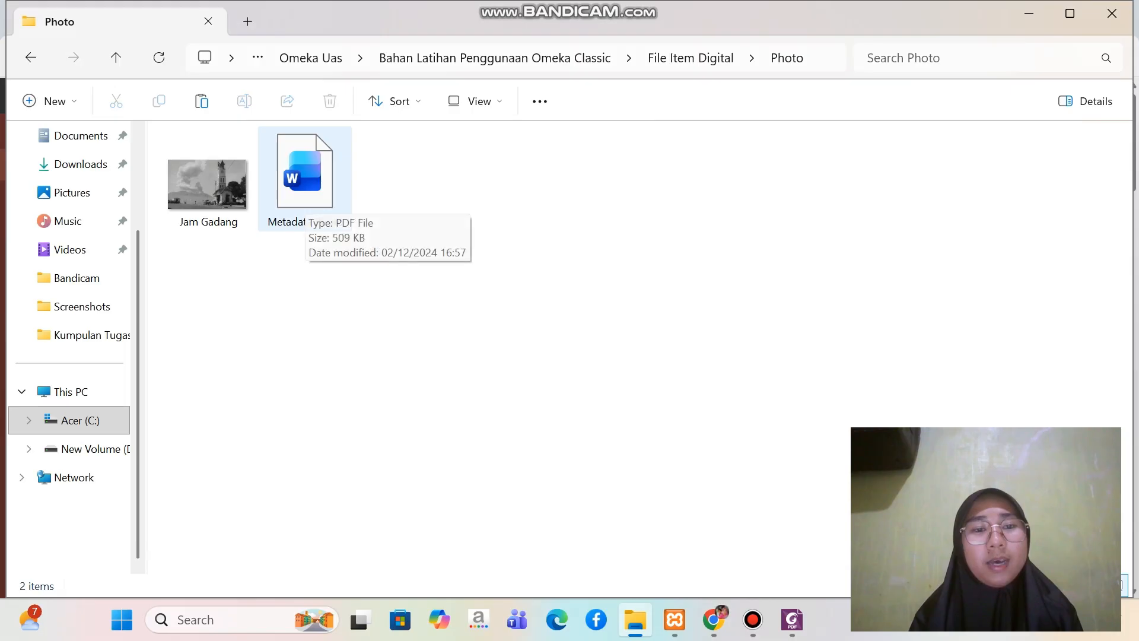
left_click(304, 207)
right_click(305, 207)
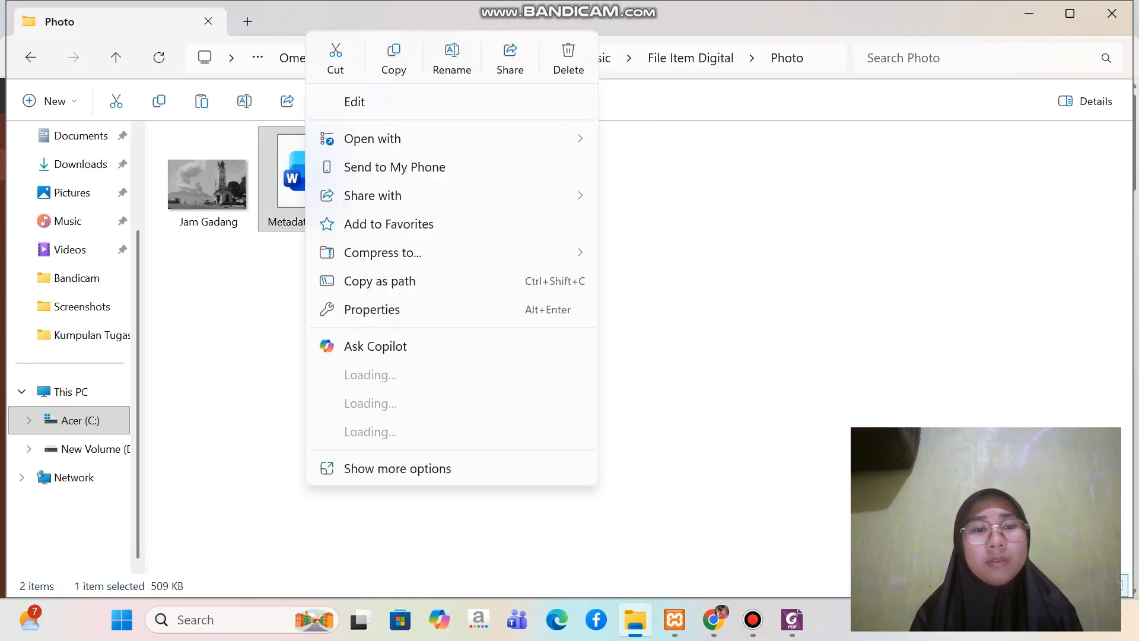
mouse_move(333, 196)
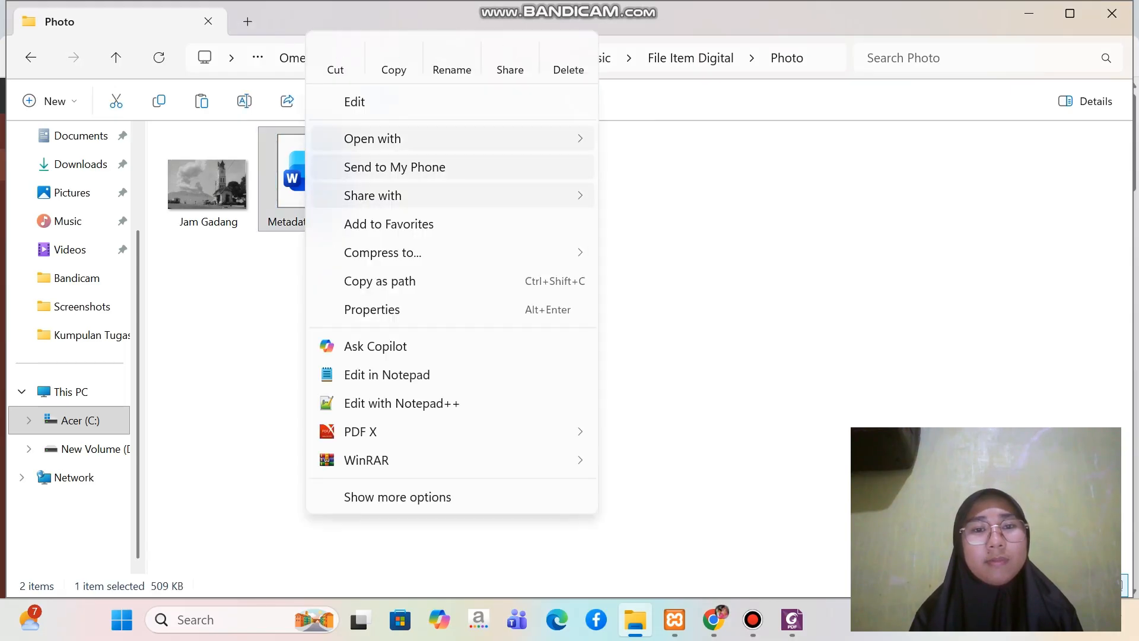
mouse_move(415, 138)
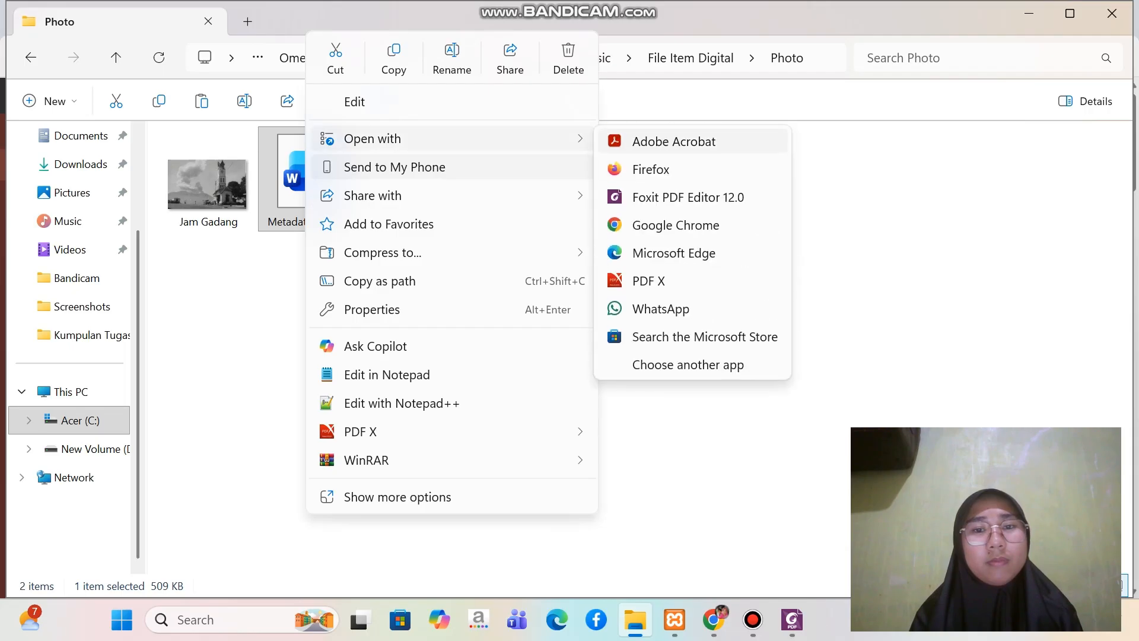
left_click(688, 197)
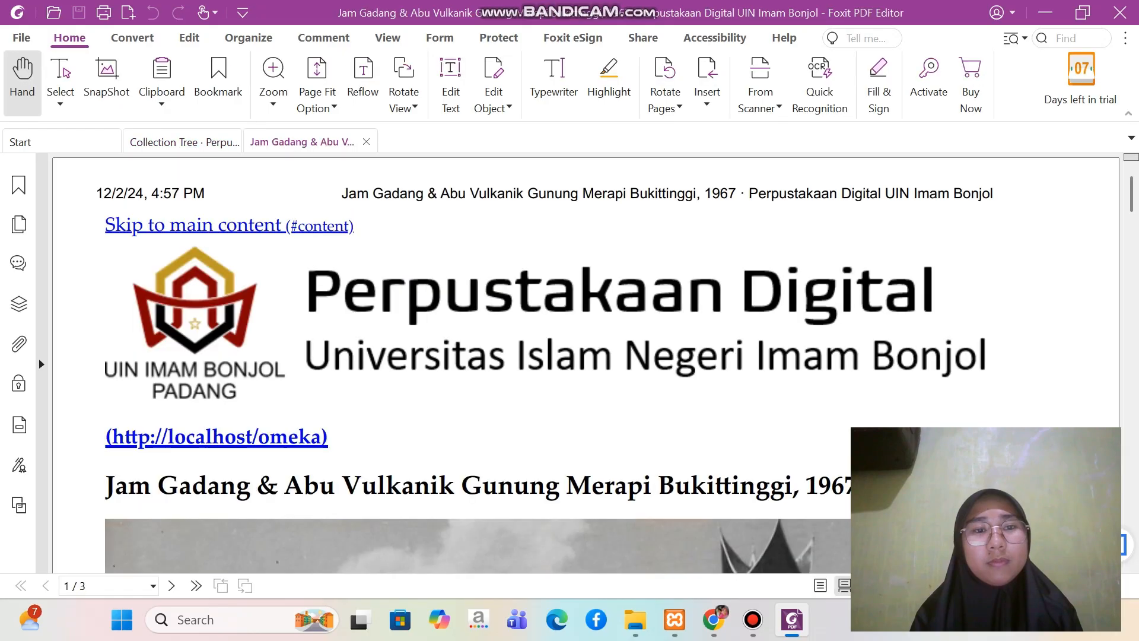
Copy the title "Jam Gadang & Abu Vulkanik Gunung Merapi Bukittinggi, 1967" from the PDF's Dublin Core section
scroll(585, 363, "down", 3)
scroll(586, 364, "down", 6)
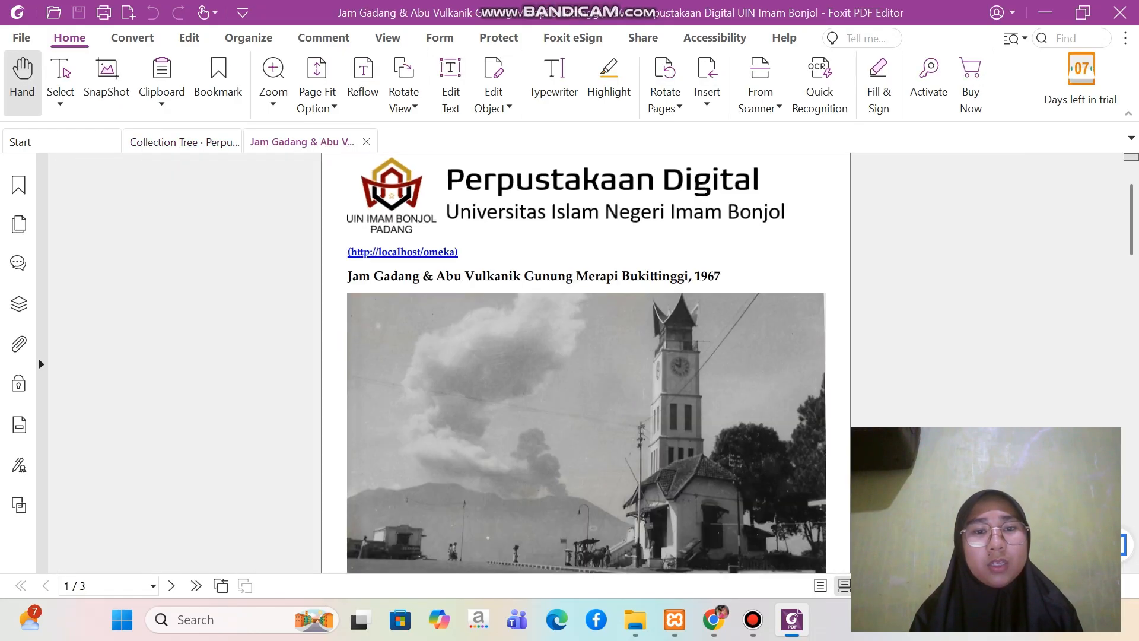
scroll(585, 363, "up", 6)
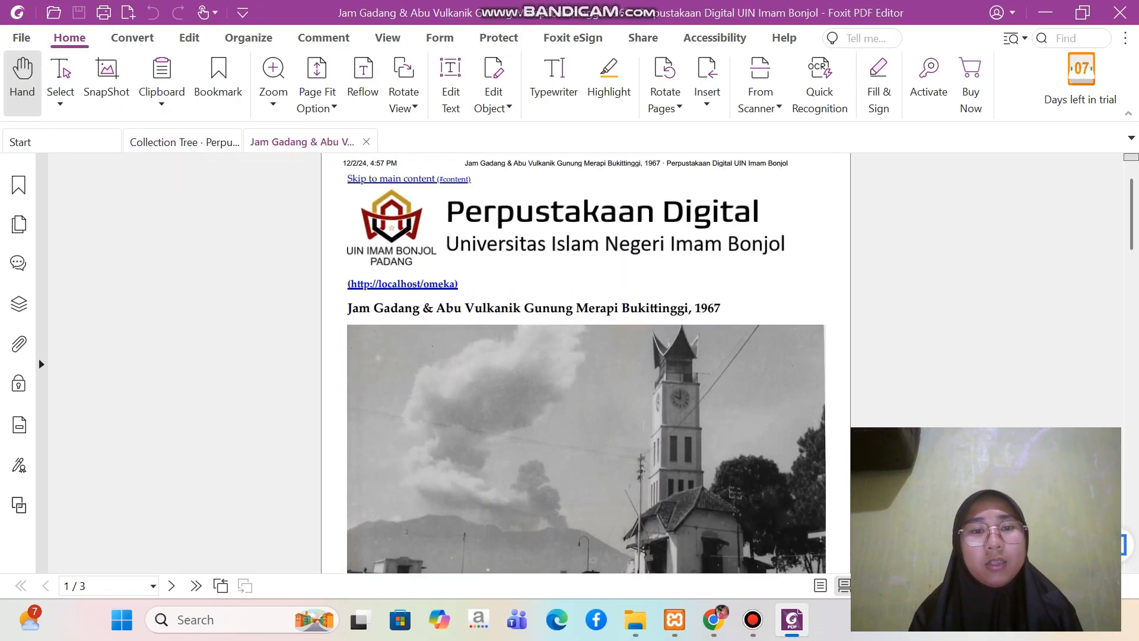
scroll(586, 363, "down", 2)
scroll(585, 363, "down", 5)
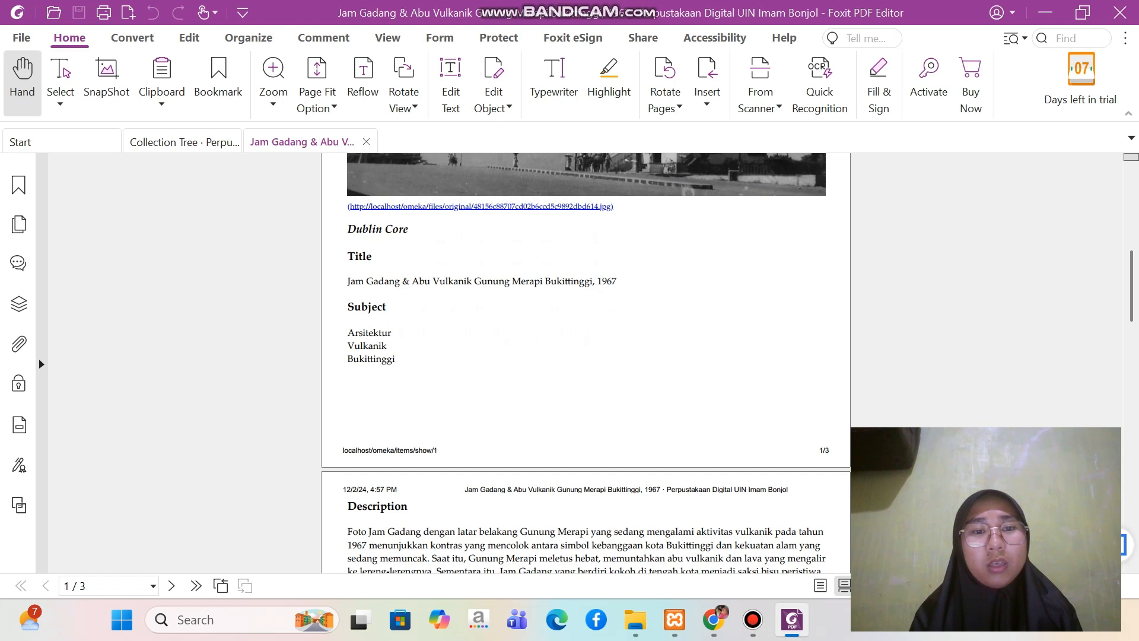
left_click_drag(348, 281, 617, 281)
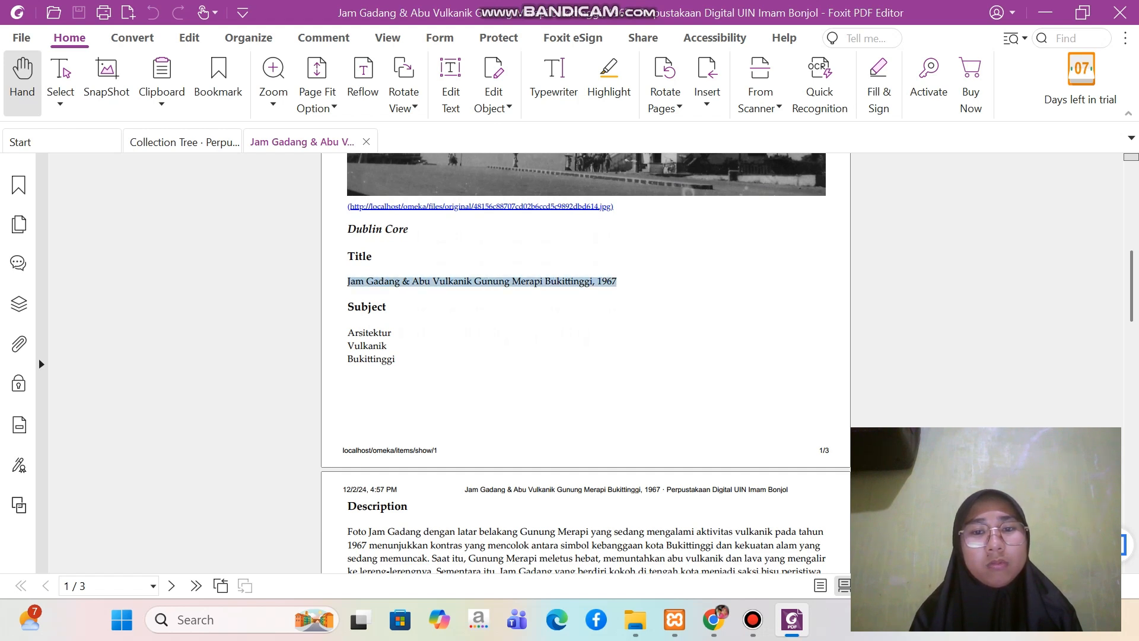
right_click(599, 315)
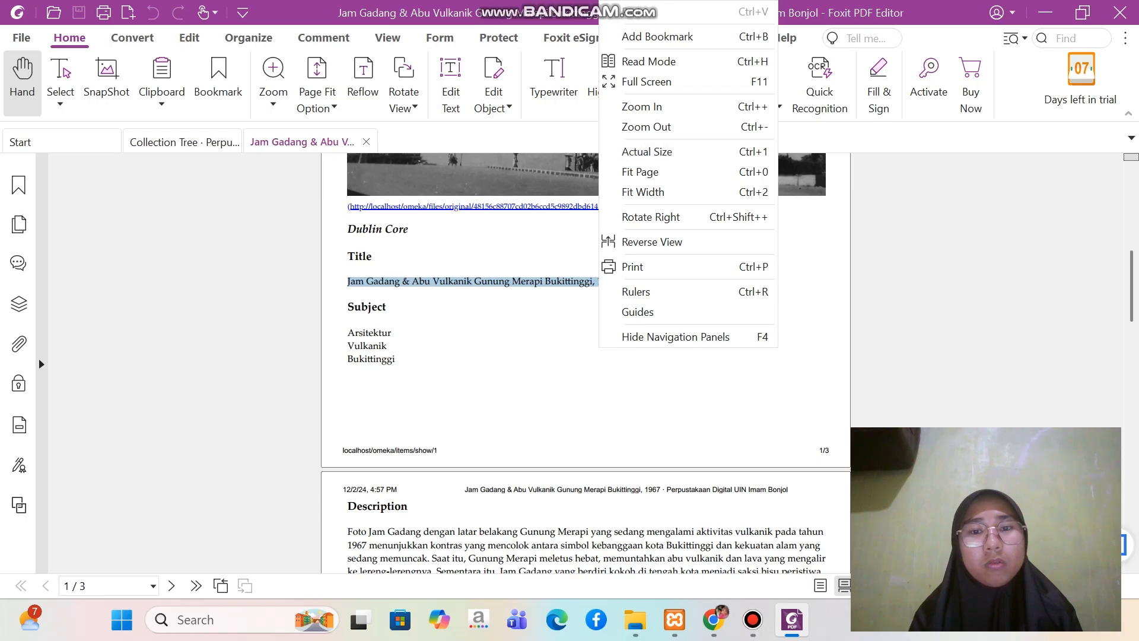
key("Escape")
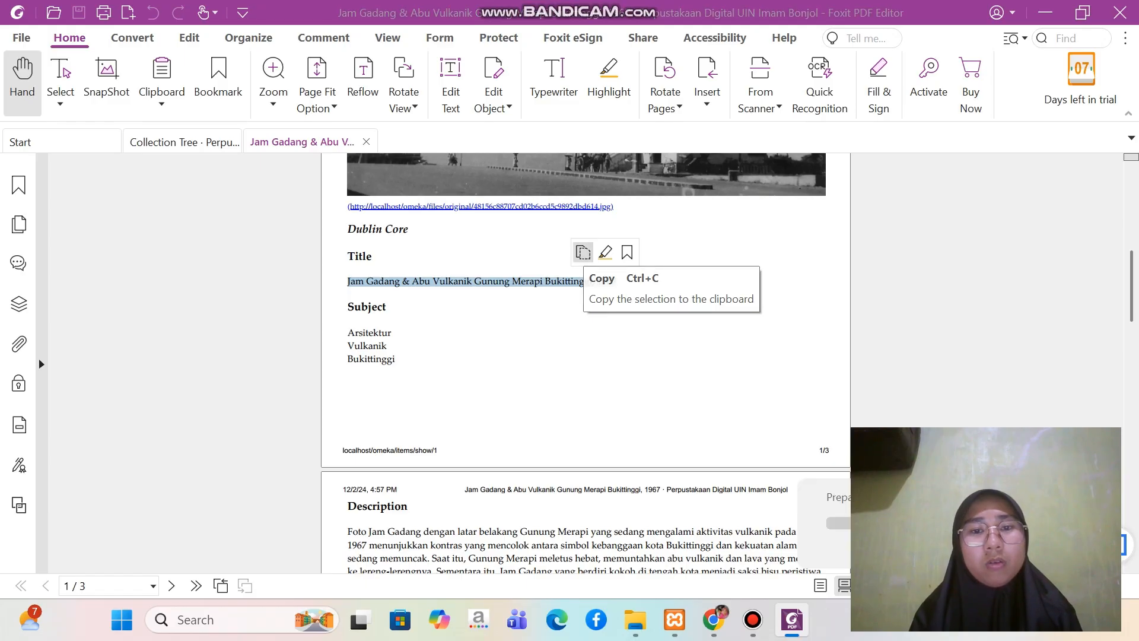
left_click(583, 252)
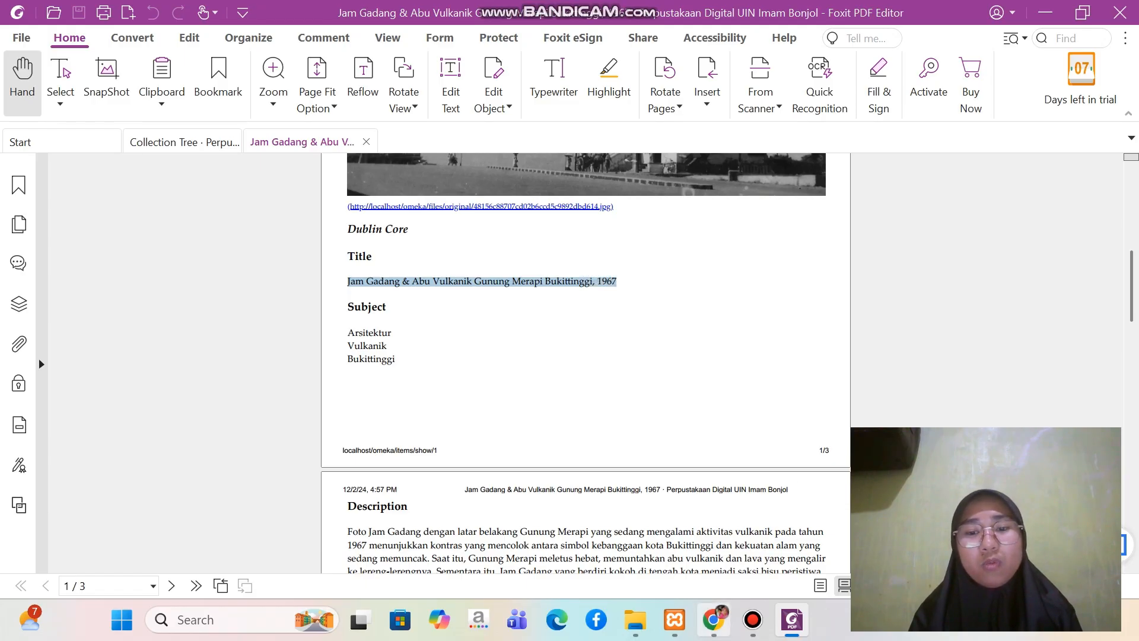
Switch to Chrome and paste the copied title into the new item's Title field
left_click(714, 620)
left_click(589, 403)
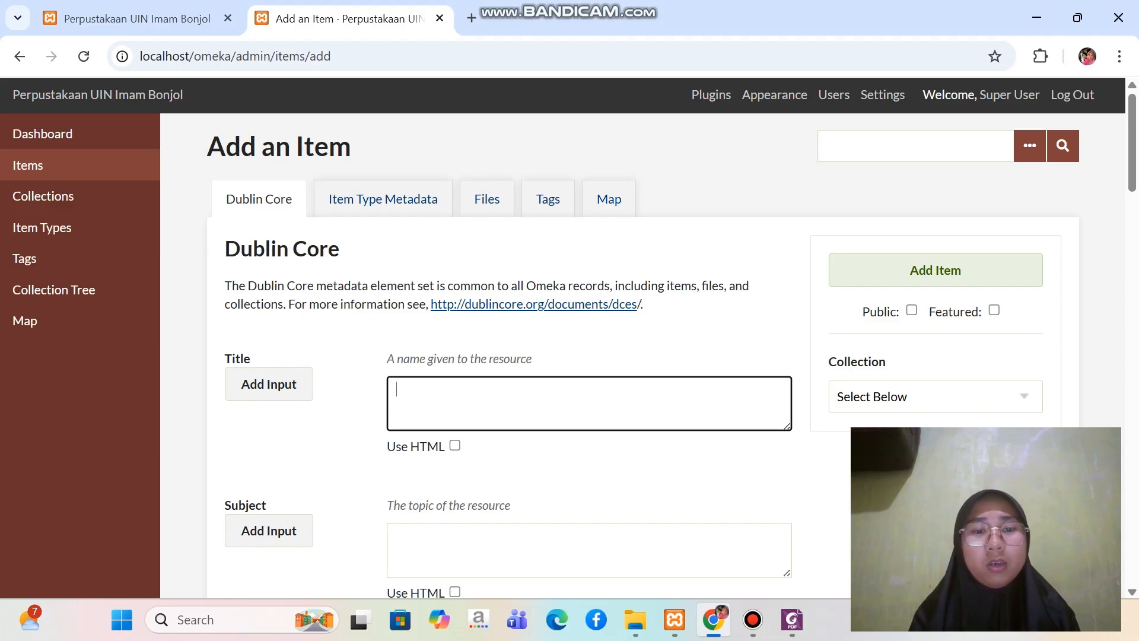
type("Jam Gadang & Abu Vulkanik Gunung Merapi BukiĴinggi, 1967")
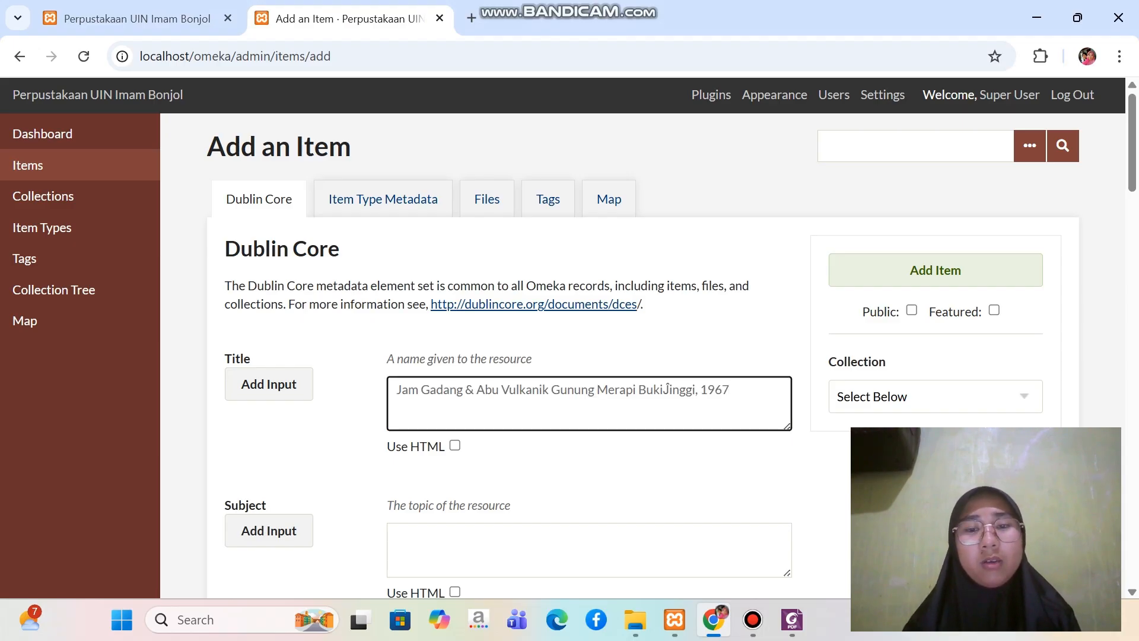
Copy the subjects Arsitektur, Vulkanik and Bukittinggi from the Foxit PDF and paste them into the item's Subject field in Chrome
scroll(643, 356, "down", 2)
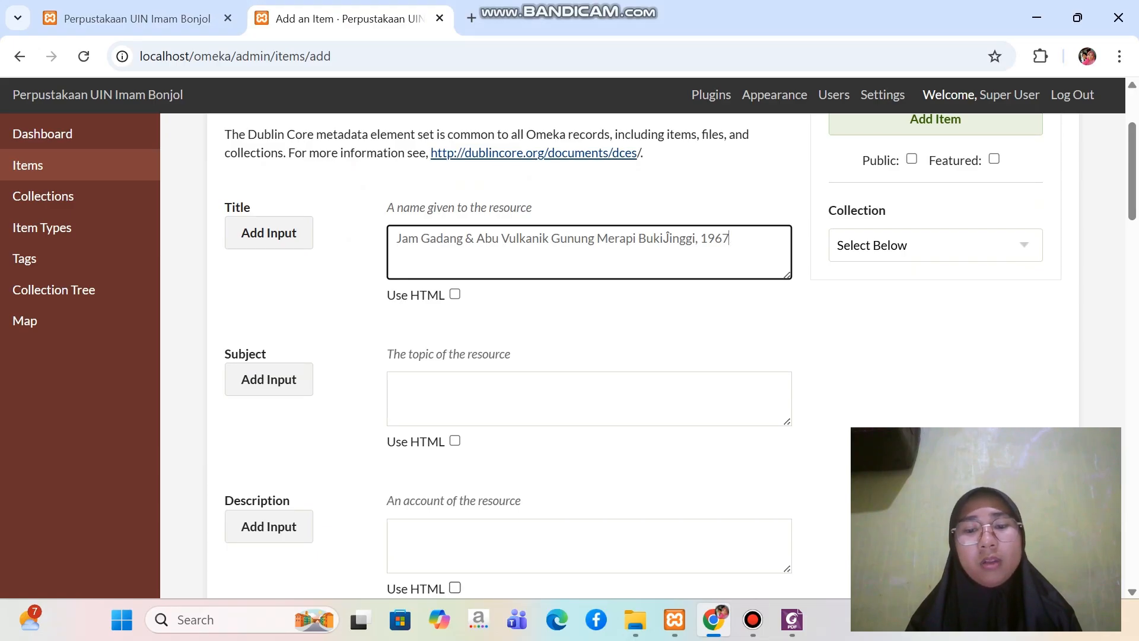
left_click(792, 620)
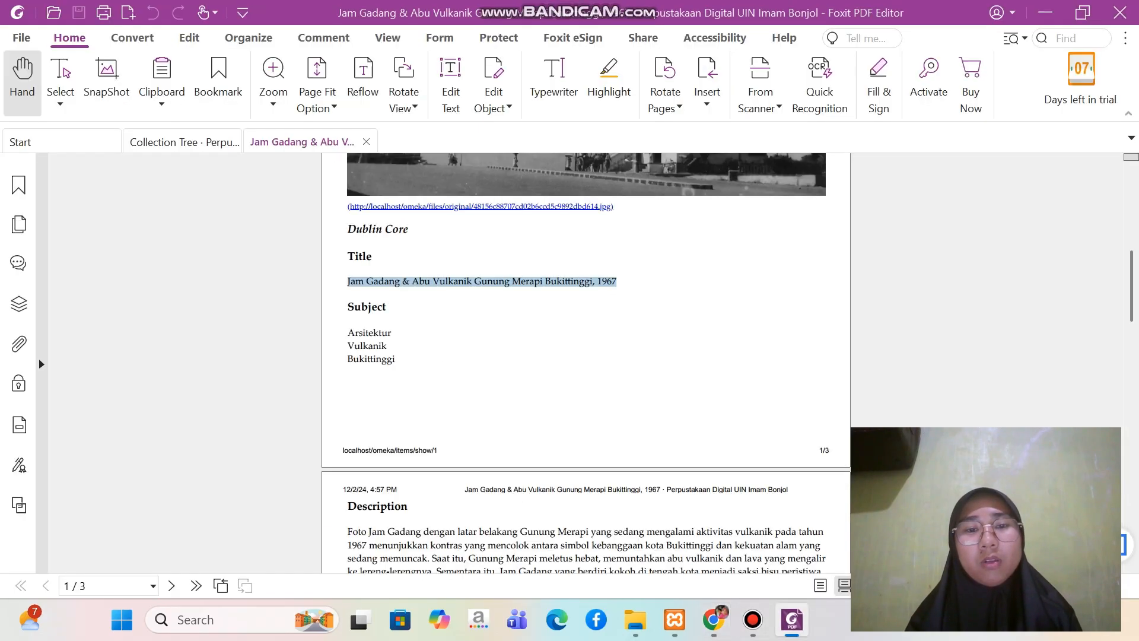
scroll(586, 356, "down", 2)
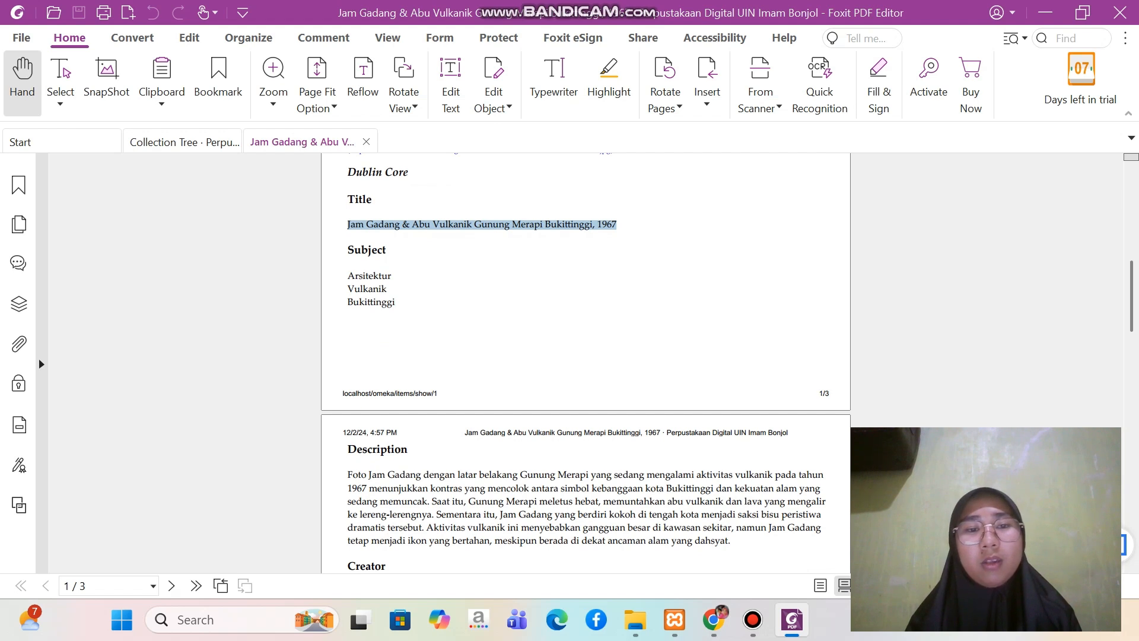
left_click_drag(347, 275, 396, 303)
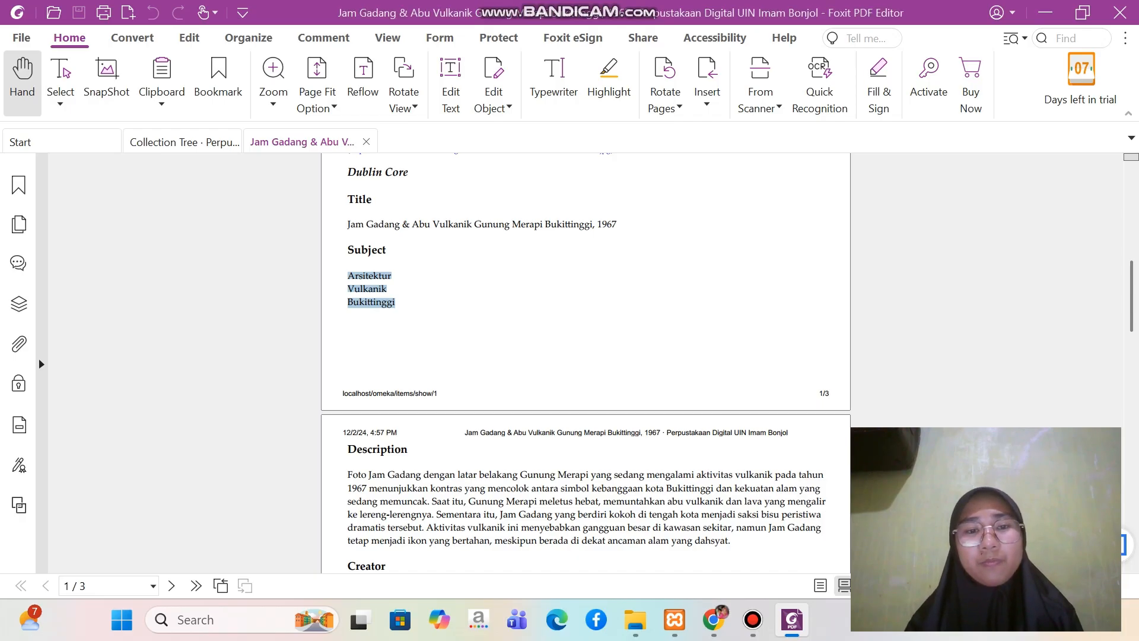
left_click(714, 619)
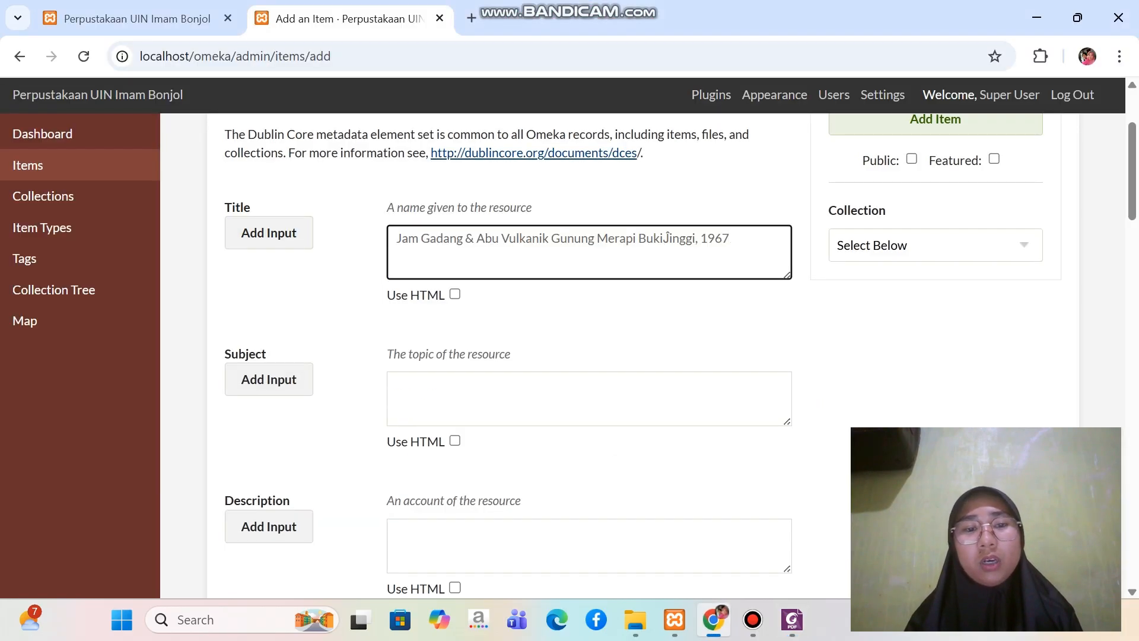
key("Tab")
key("Tab")
key("Tab")
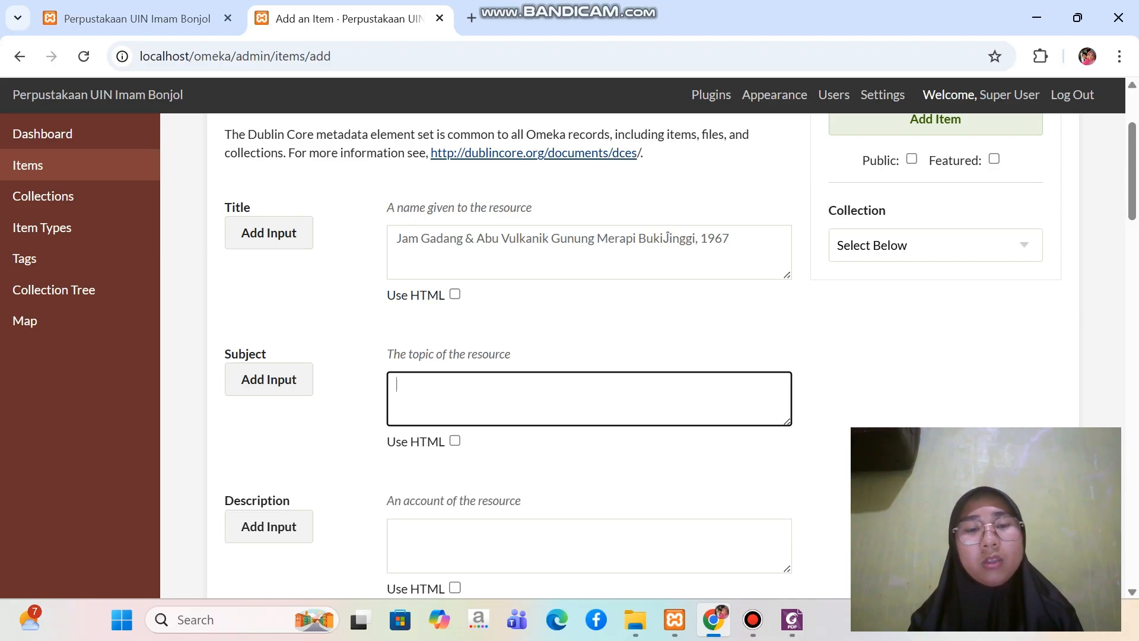
type("Arsitektur Vulkanik BukiĴinggi")
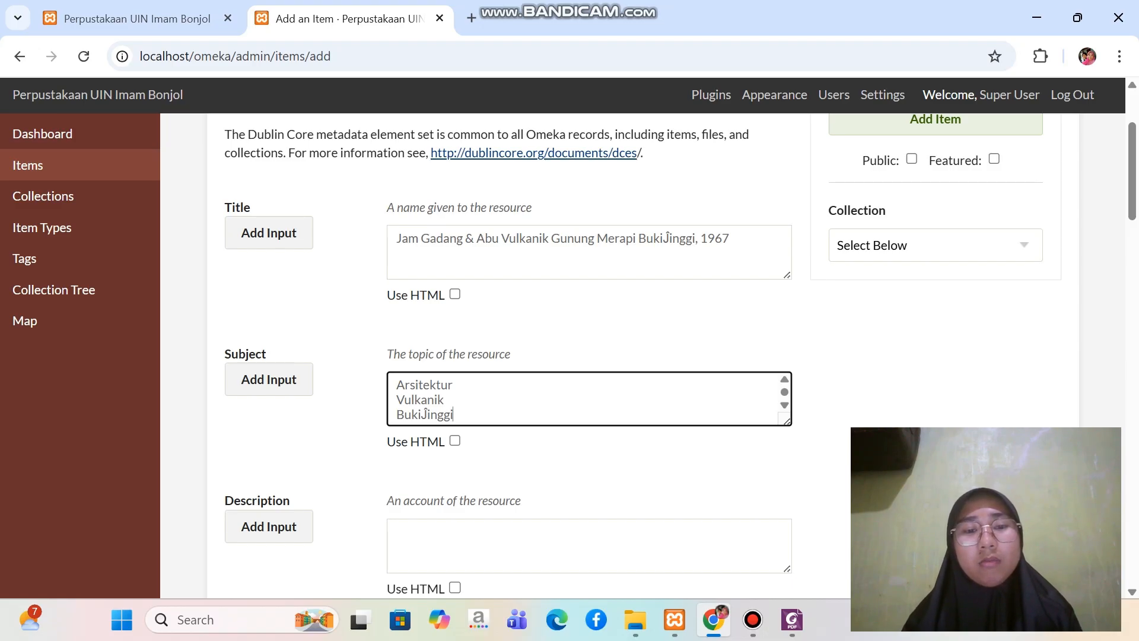
Add a second Subject input and move the term "Vulkanik" into it from the first one
left_click_drag(396, 400, 445, 399)
key("ctrl+c")
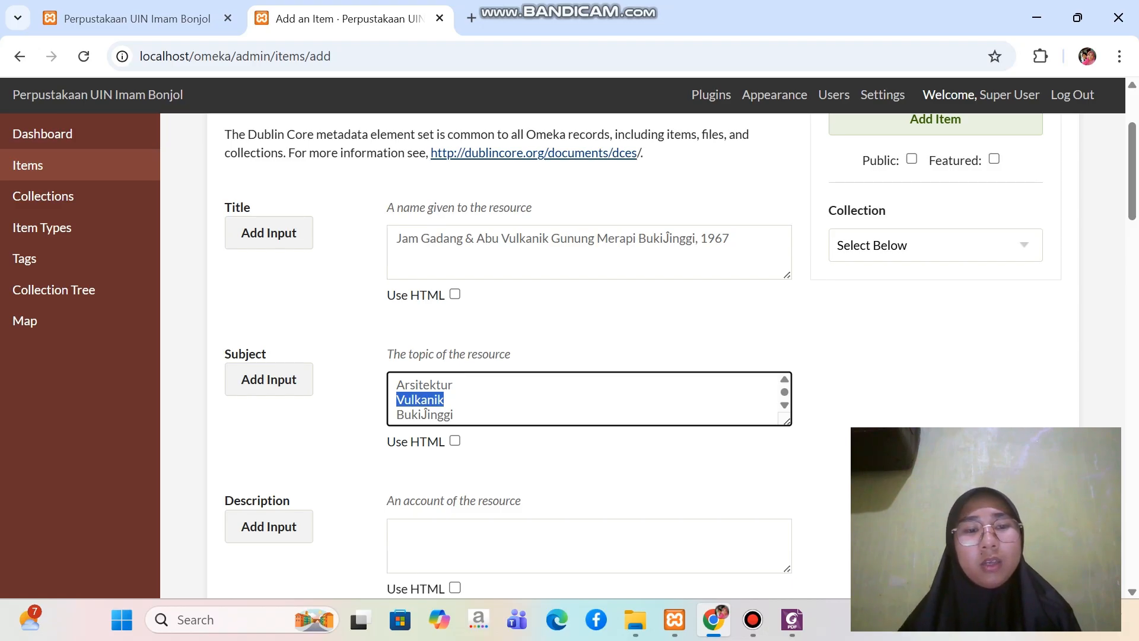
left_click(268, 379)
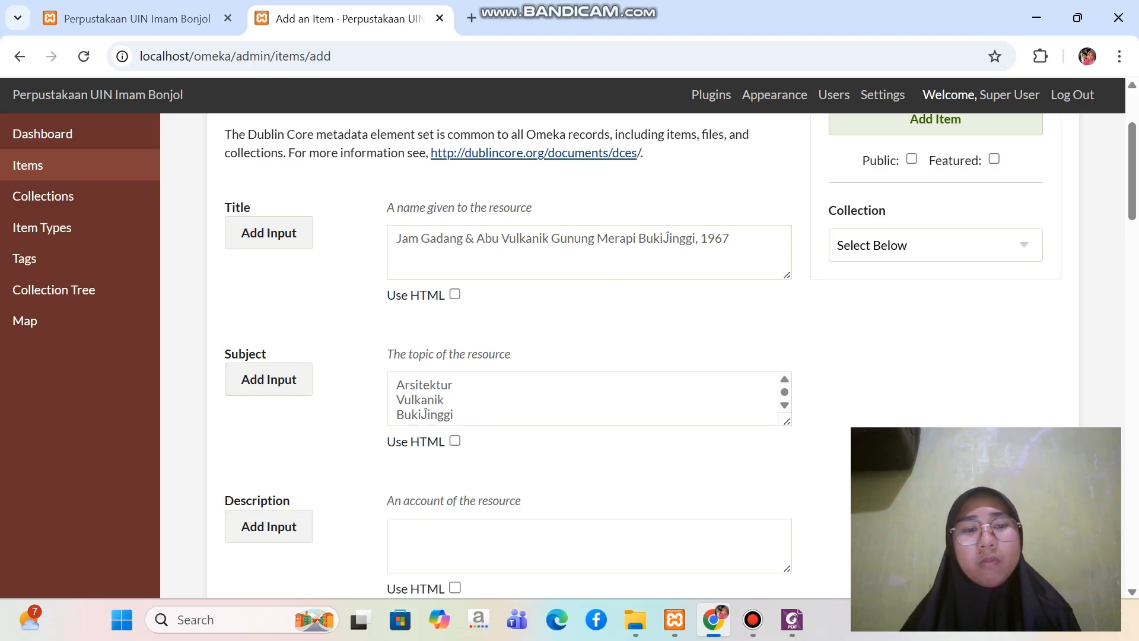
scroll(534, 504, "down", 1)
scroll(504, 391, "down", 2)
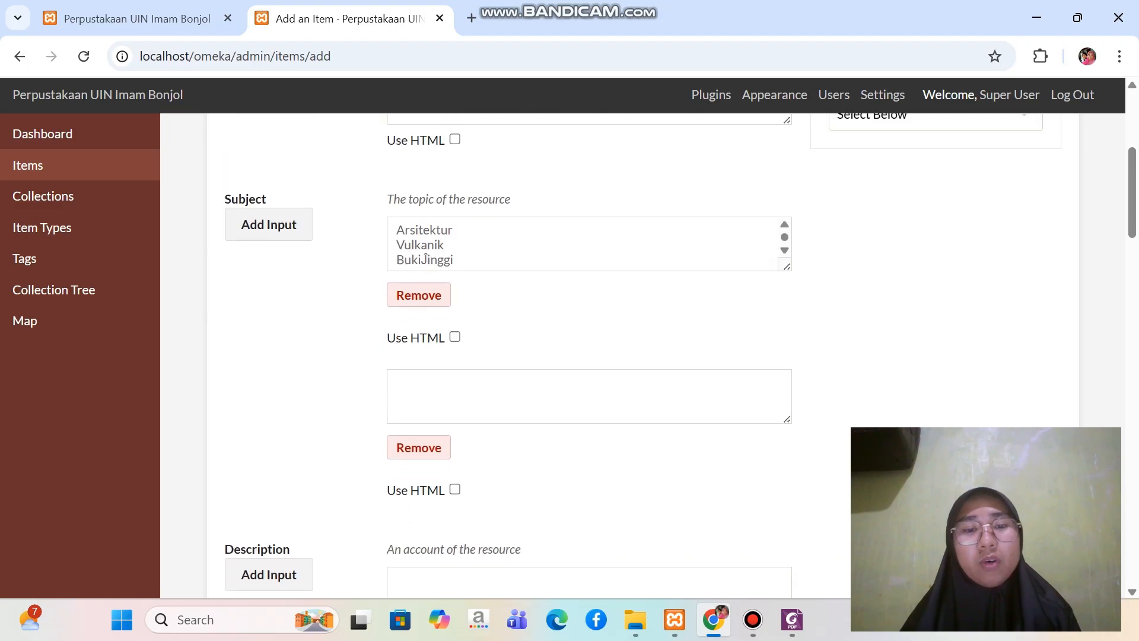
left_click(504, 391)
key("ctrl+v")
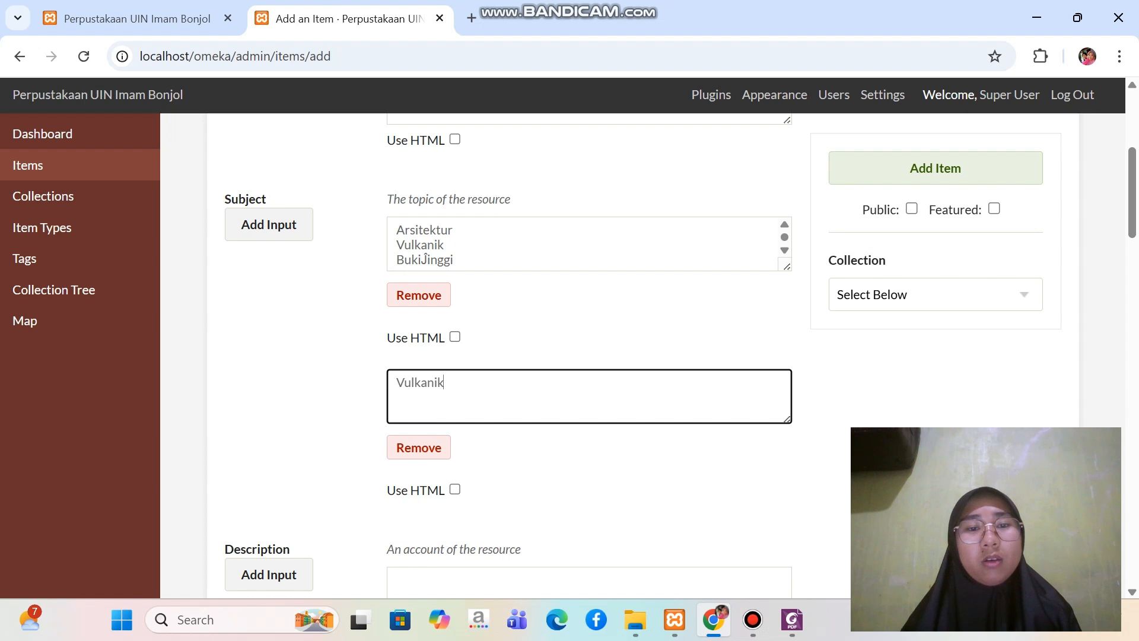
left_click_drag(444, 245, 395, 245)
key("BackSpace")
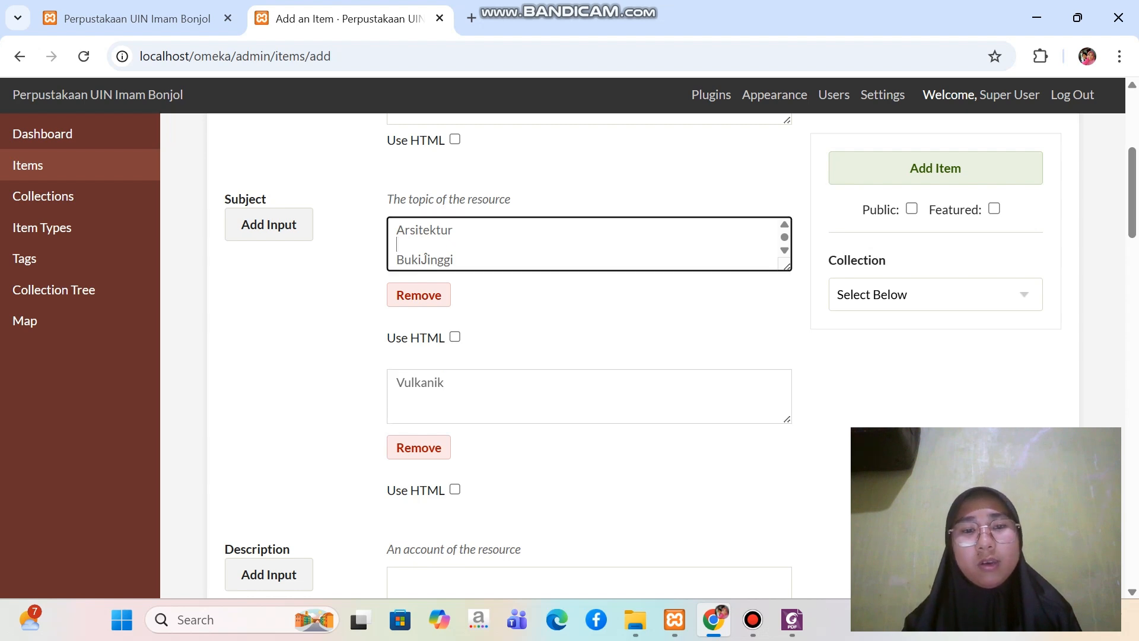
Add a third Subject input and move the pasted city name there, leaving only "Arsitektur" in the first
double_click(425, 260)
key("ctrl+c")
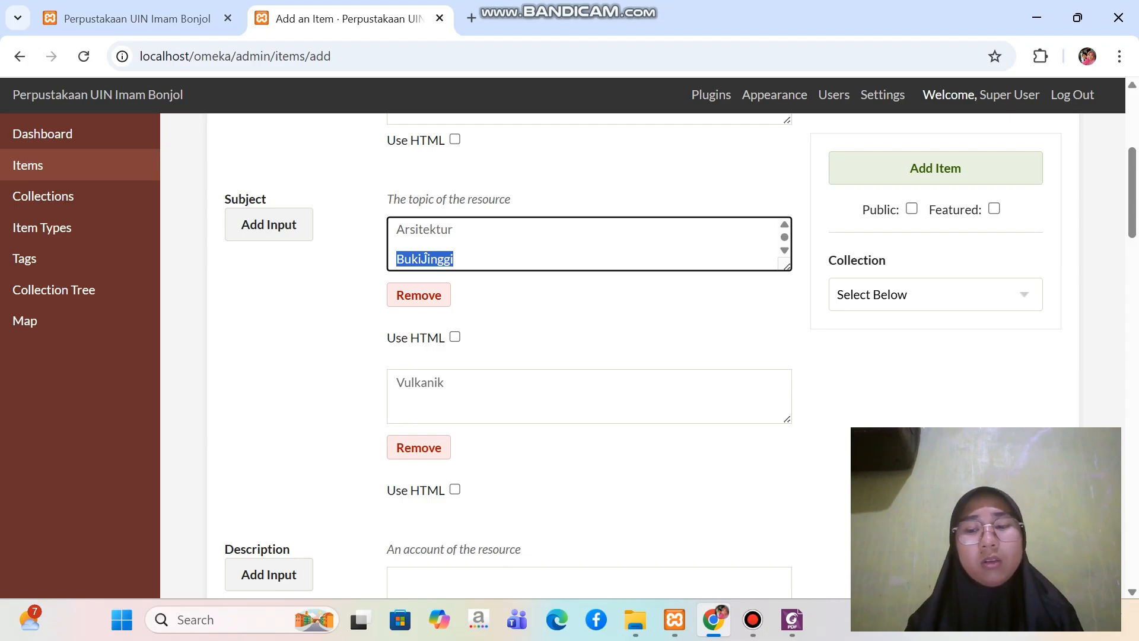
key("BackSpace")
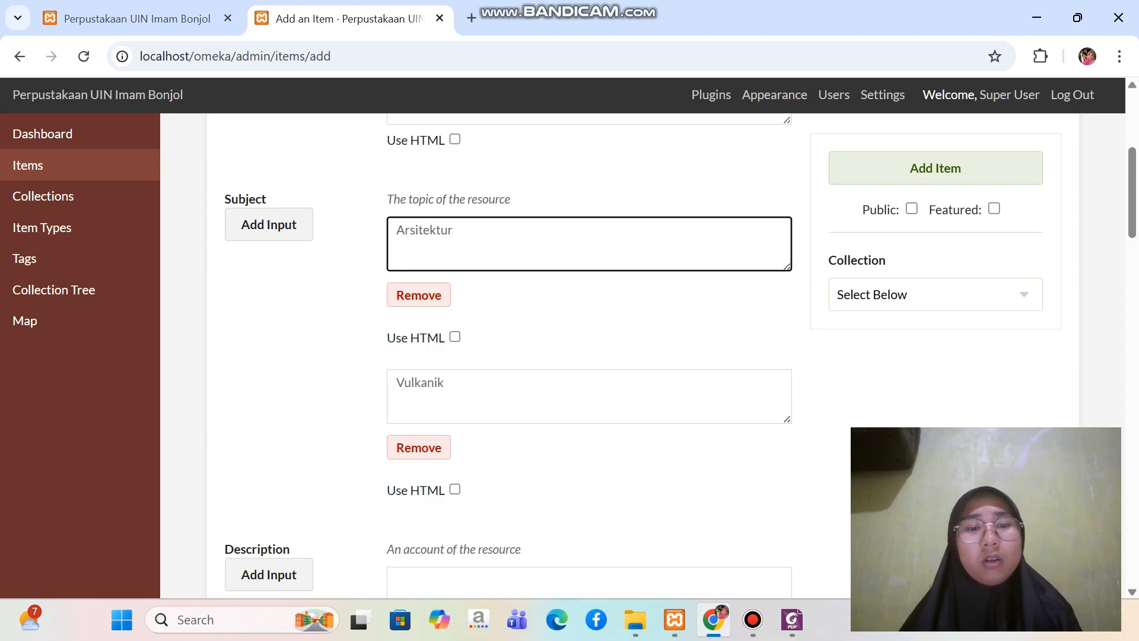
left_click(269, 225)
scroll(522, 374, "down", 3)
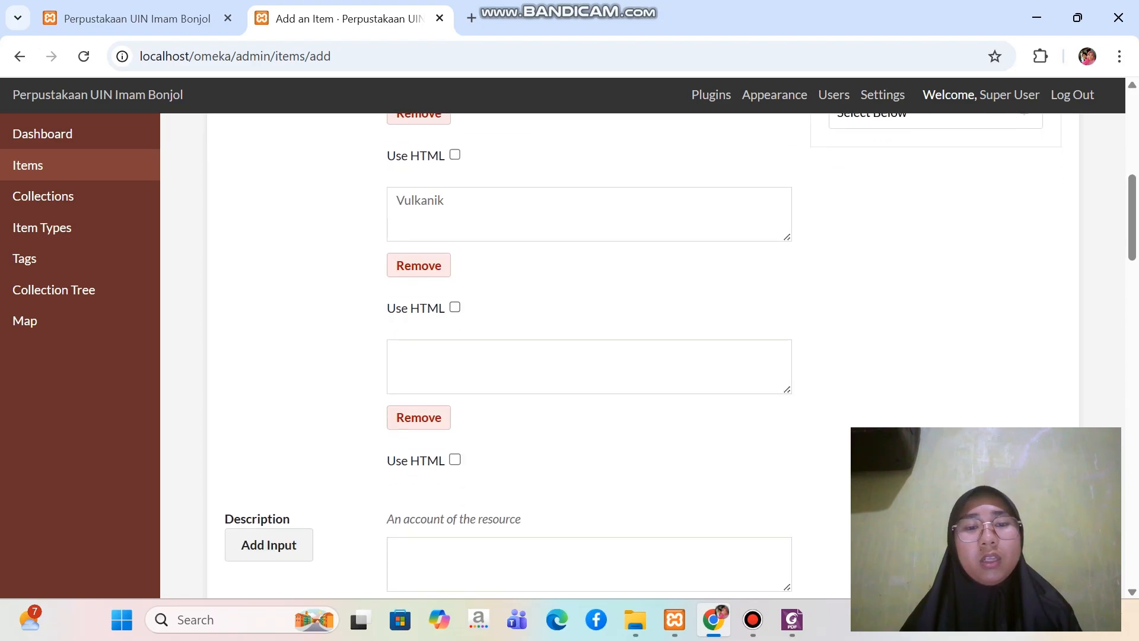
left_click(522, 367)
key("ctrl+v")
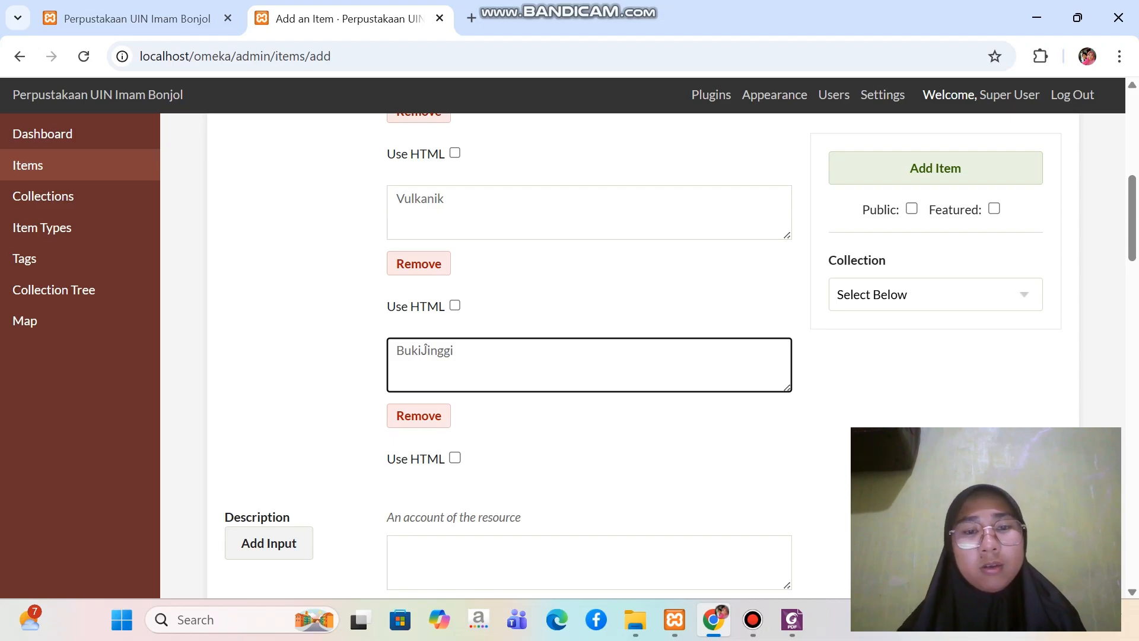
Correct the garbled letters in the third Subject input so that it reads "Bukittinggi"
key("BackSpace")
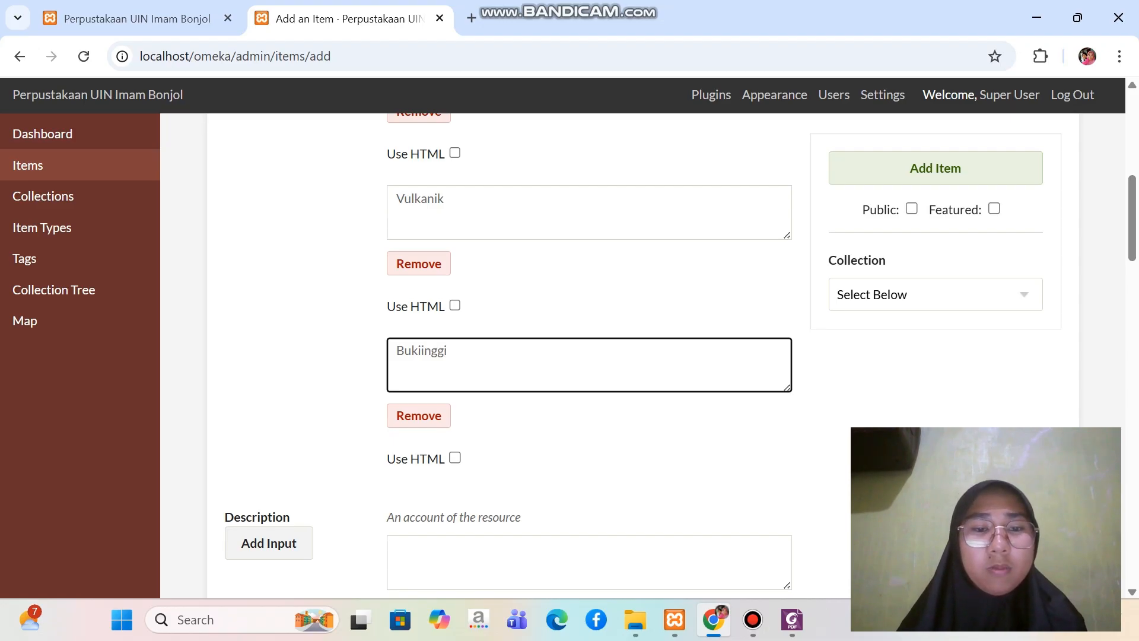
type("t")
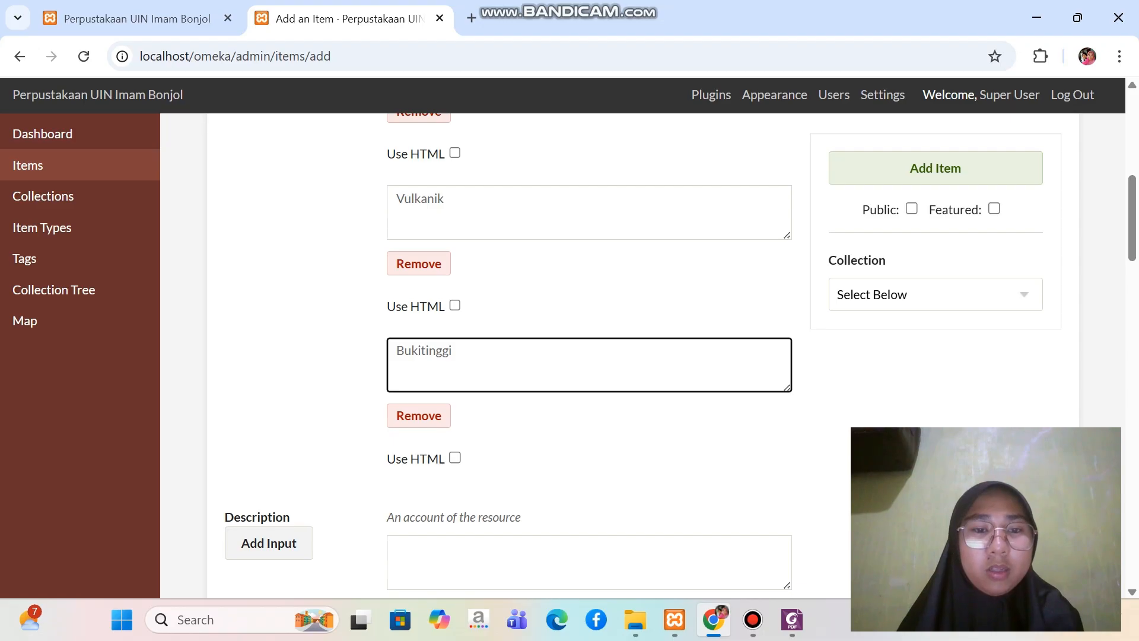
type("t")
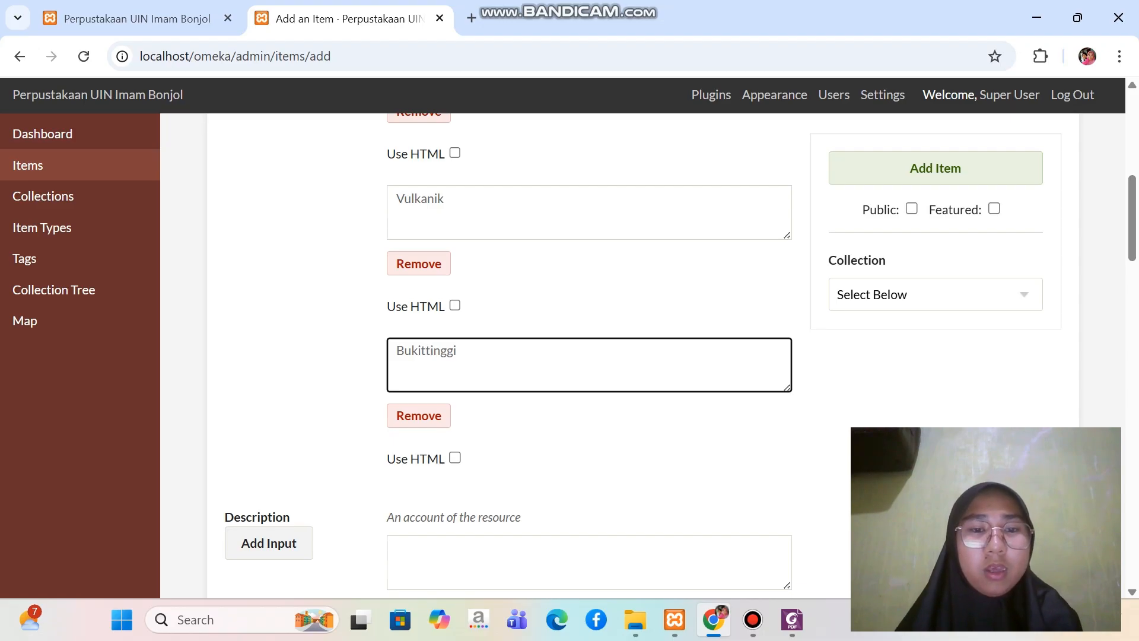
Copy the full Description paragraph about Jam Gadang from the Foxit PDF and paste it into the item's Description field in Chrome
scroll(589, 356, "down", 3)
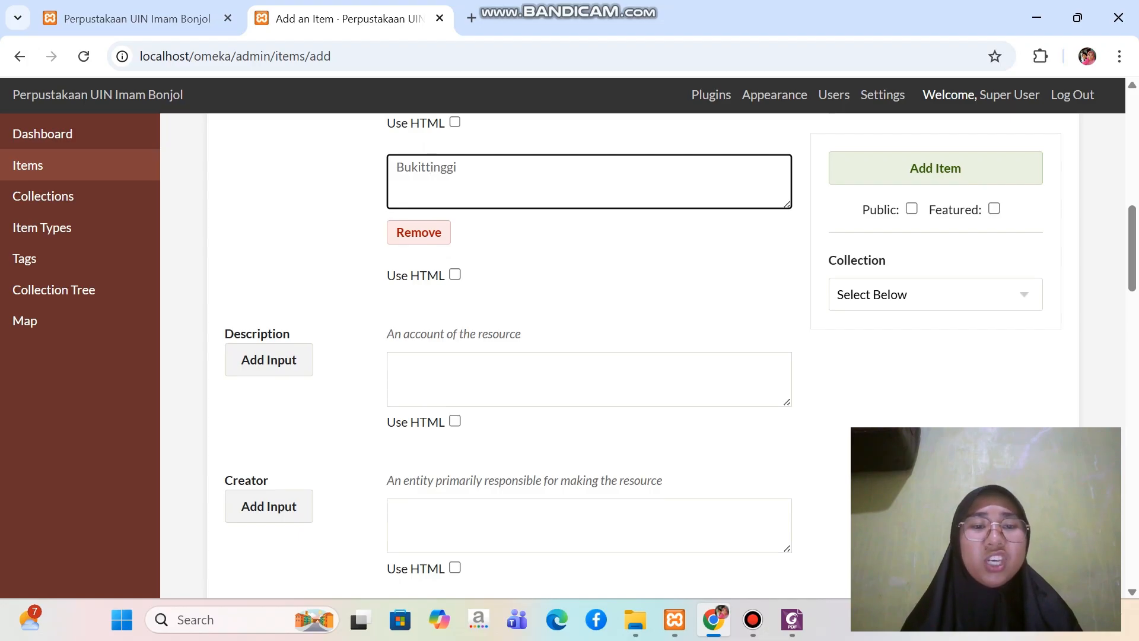
mouse_move(792, 619)
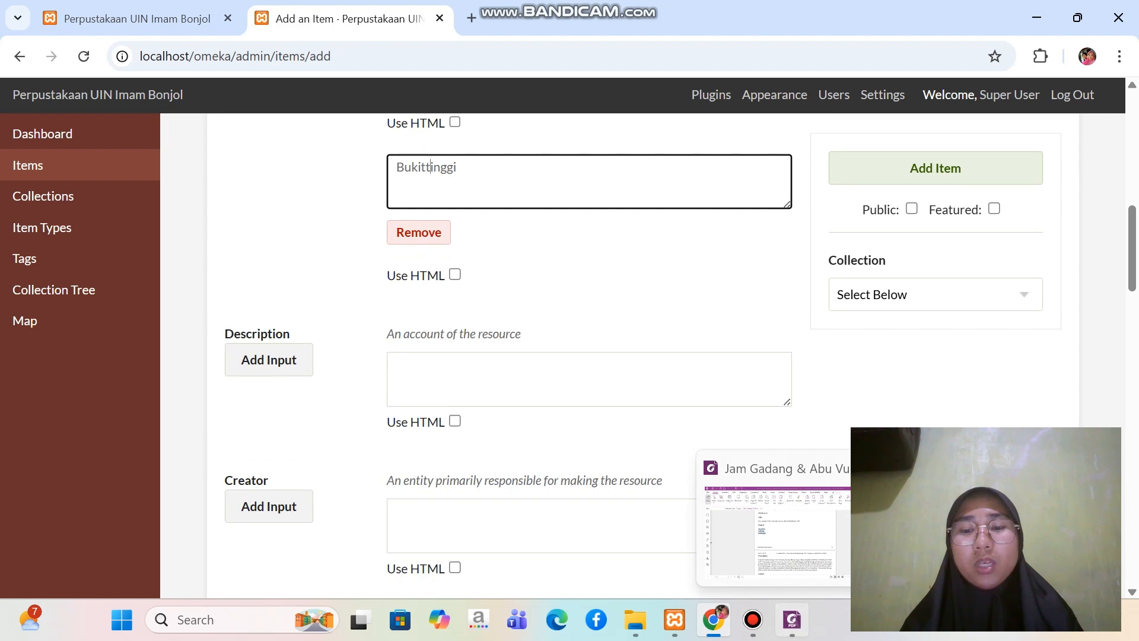
left_click(792, 619)
scroll(586, 362, "down", 4)
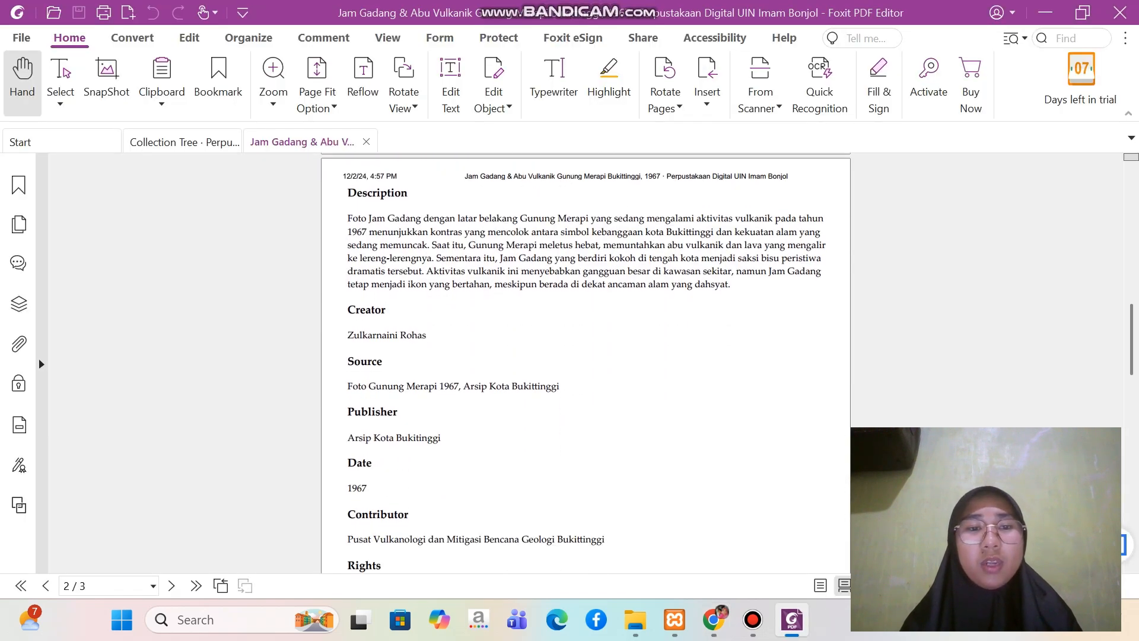
left_click_drag(348, 219, 731, 284)
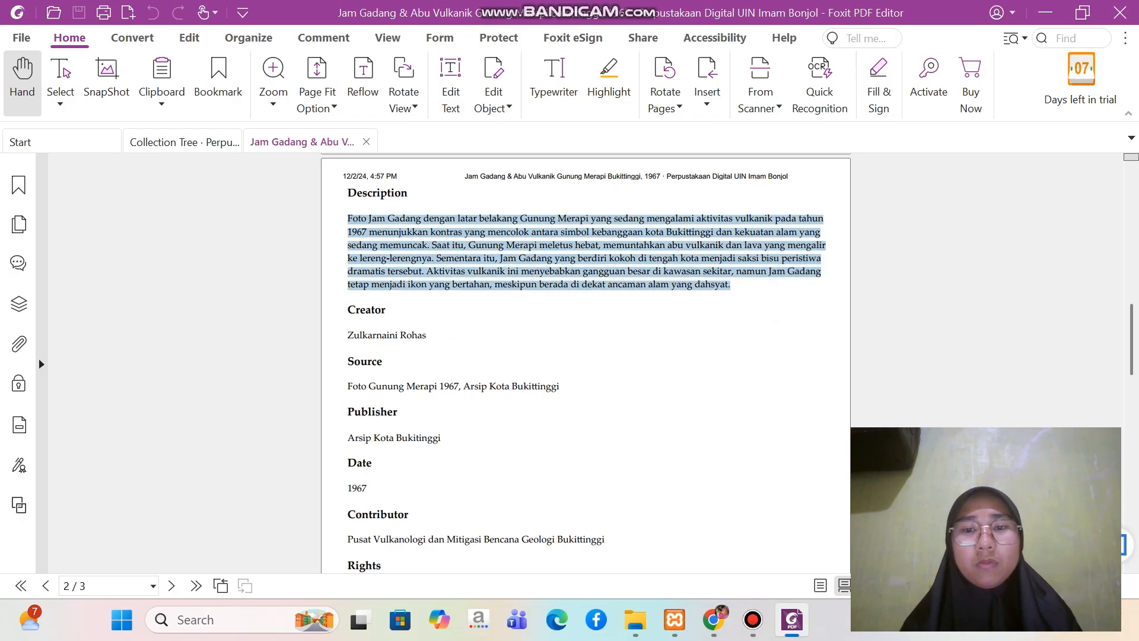
right_click(743, 263)
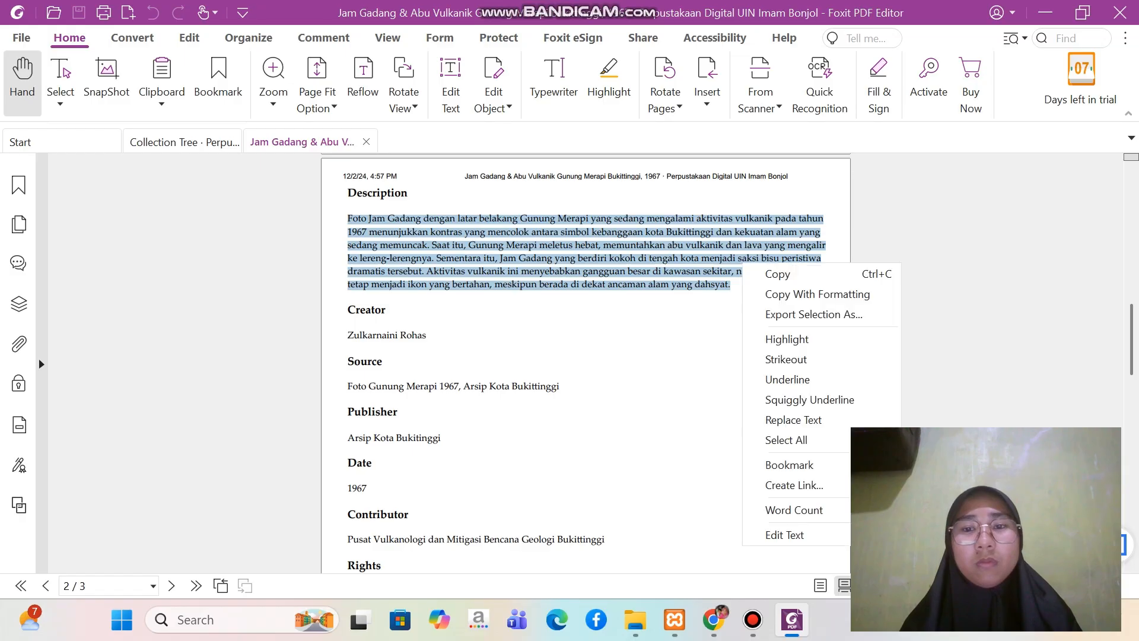
left_click(777, 273)
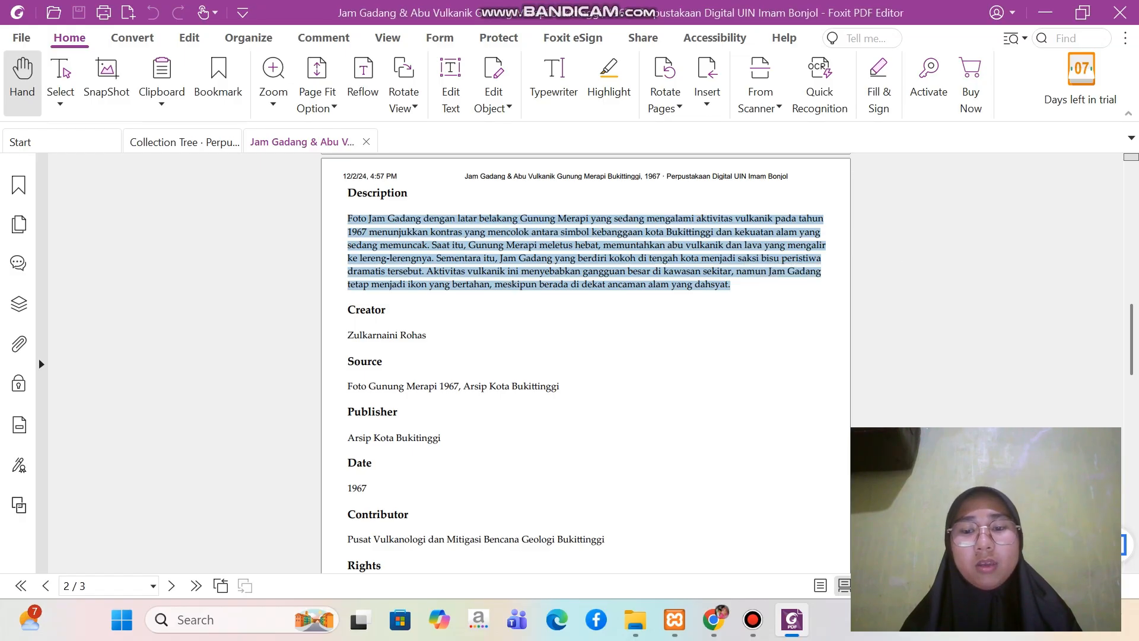
mouse_move(753, 619)
left_click(714, 620)
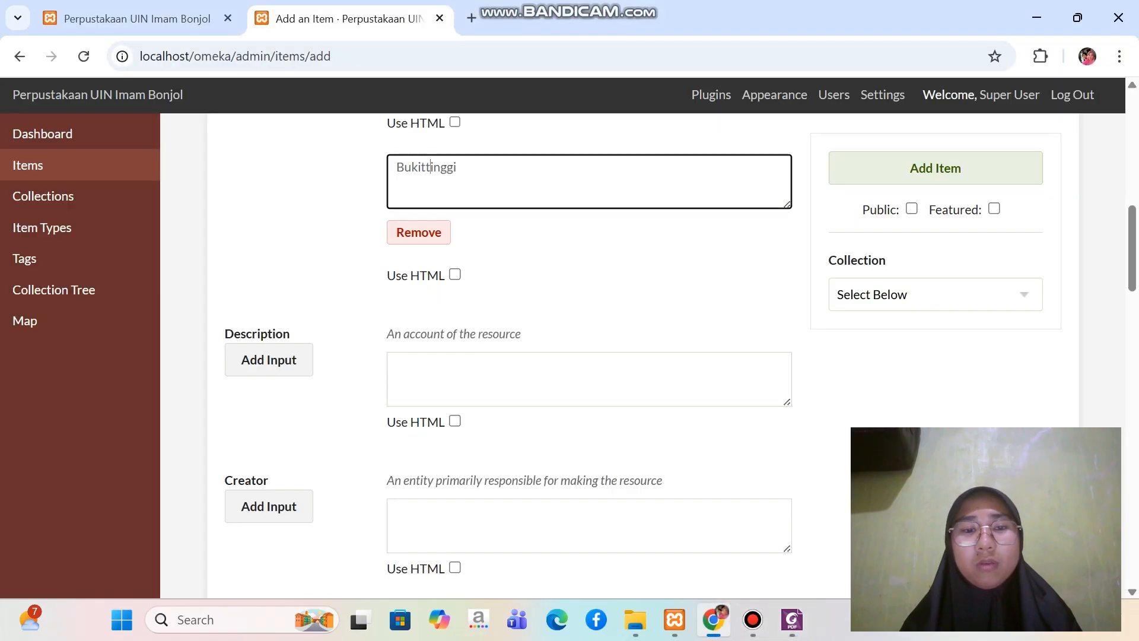
left_click(589, 379)
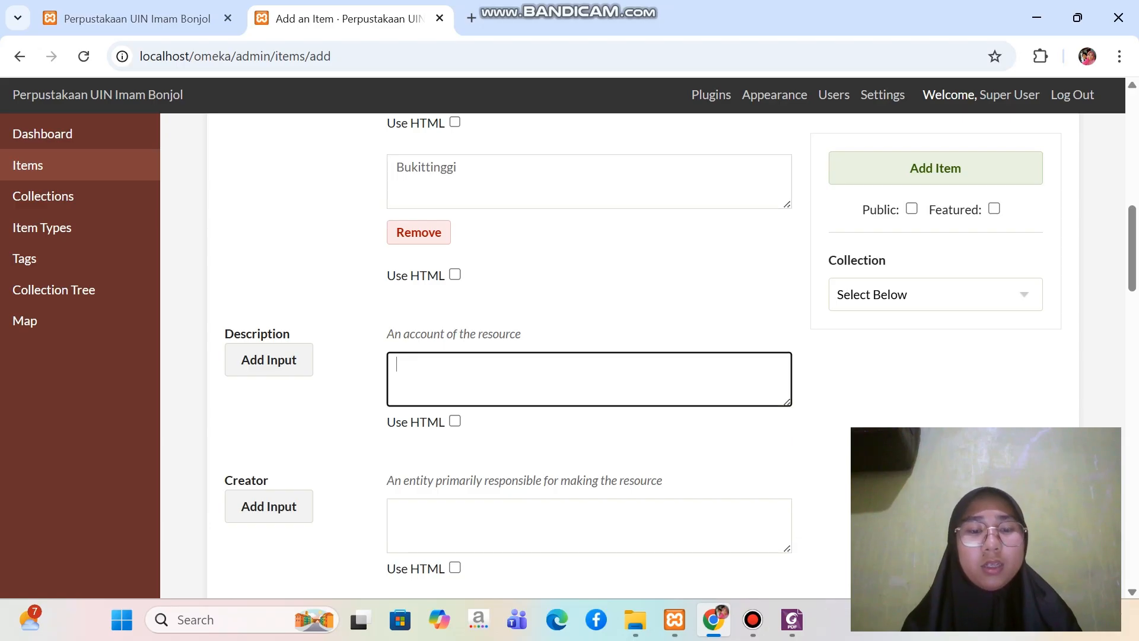
key("ctrl+v")
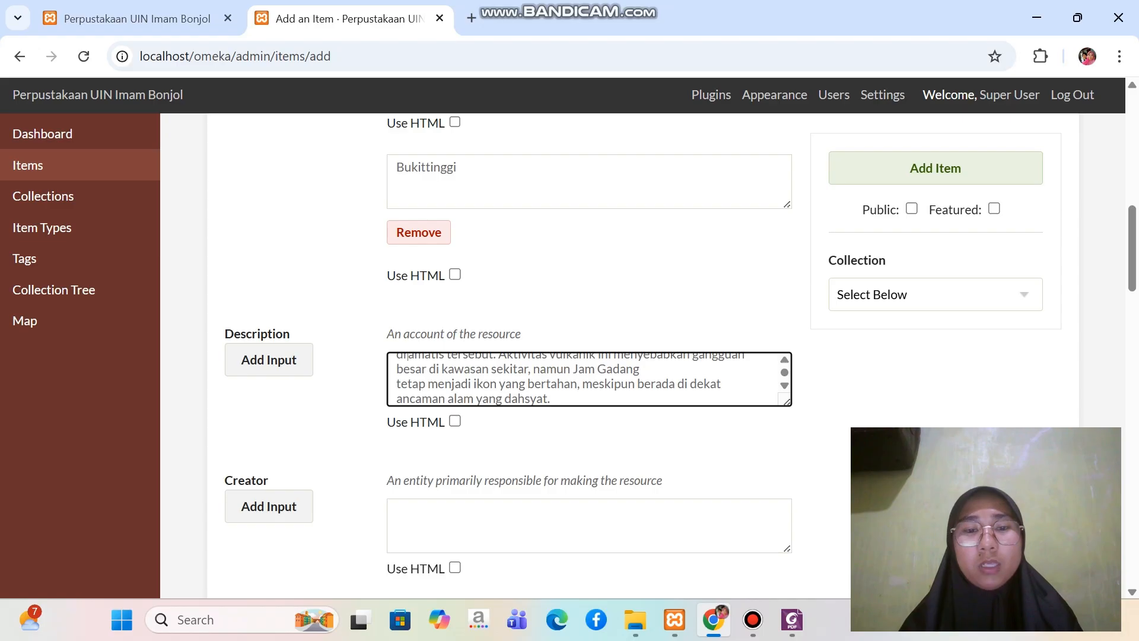
Enlarge the Description box to fit the whole text and remove the line breaks before "1967 menunjukkan" and "sedang memuncak"
left_click_drag(787, 402, 826, 541)
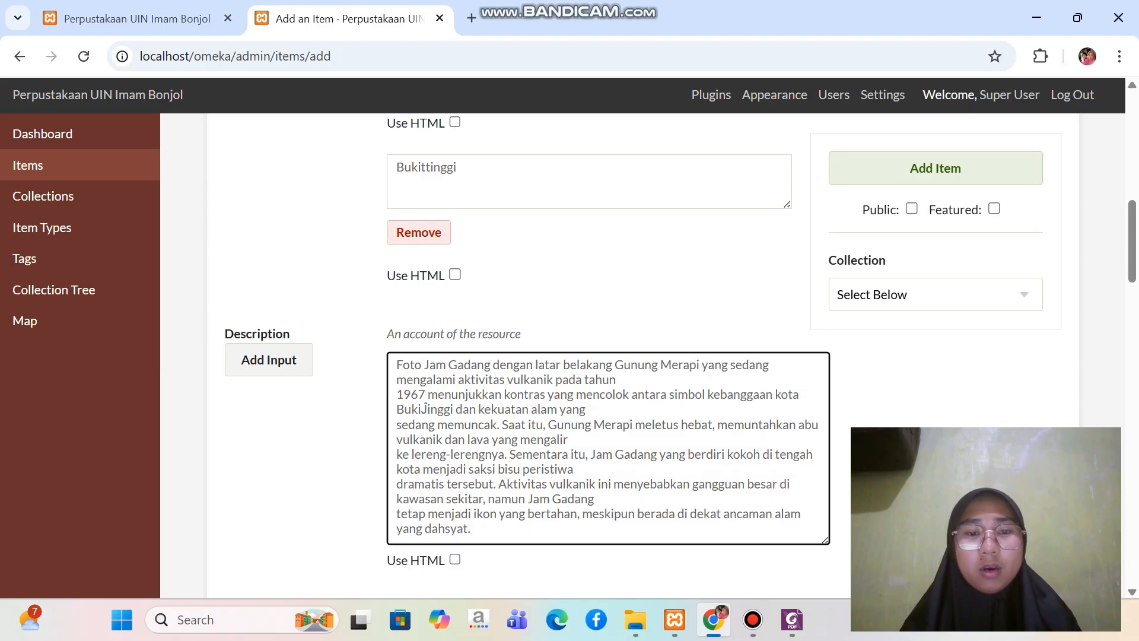
key("BackSpace")
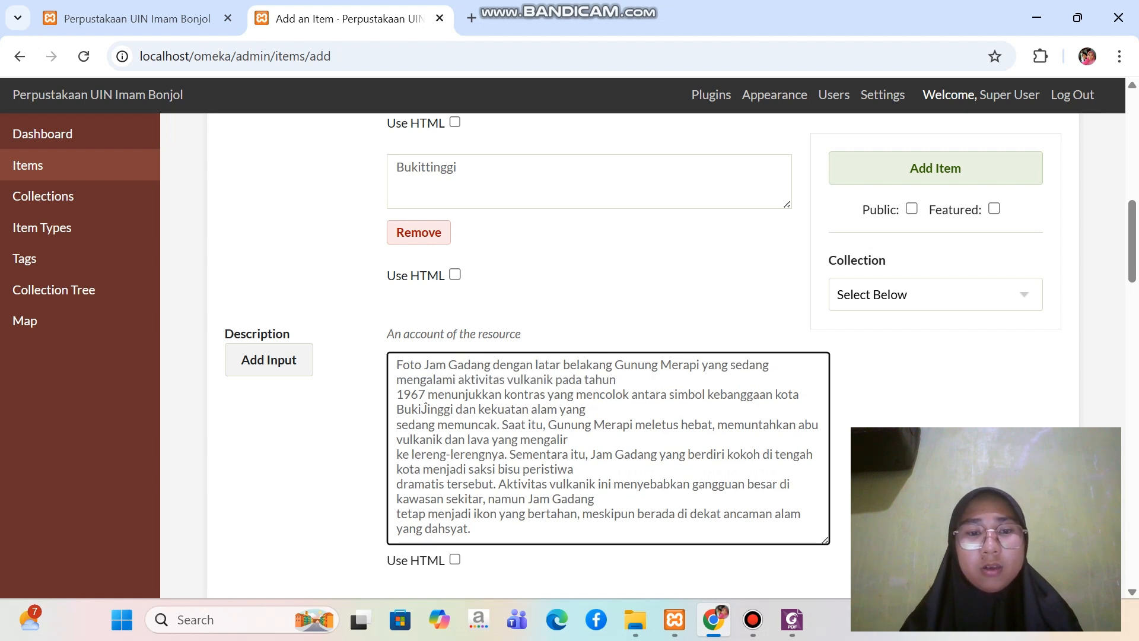
key("BackSpace")
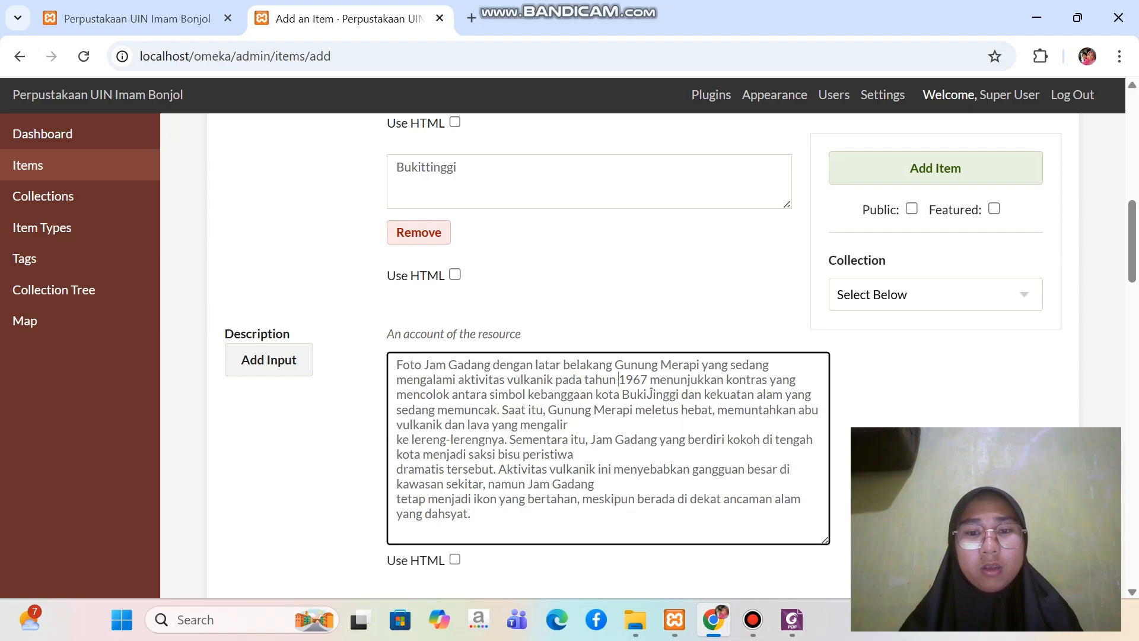
Correct the garbled city name in the Description so that it reads "Bukittinggi"
left_click(652, 394)
key("BackSpace")
key("BackSpace")
type("tt")
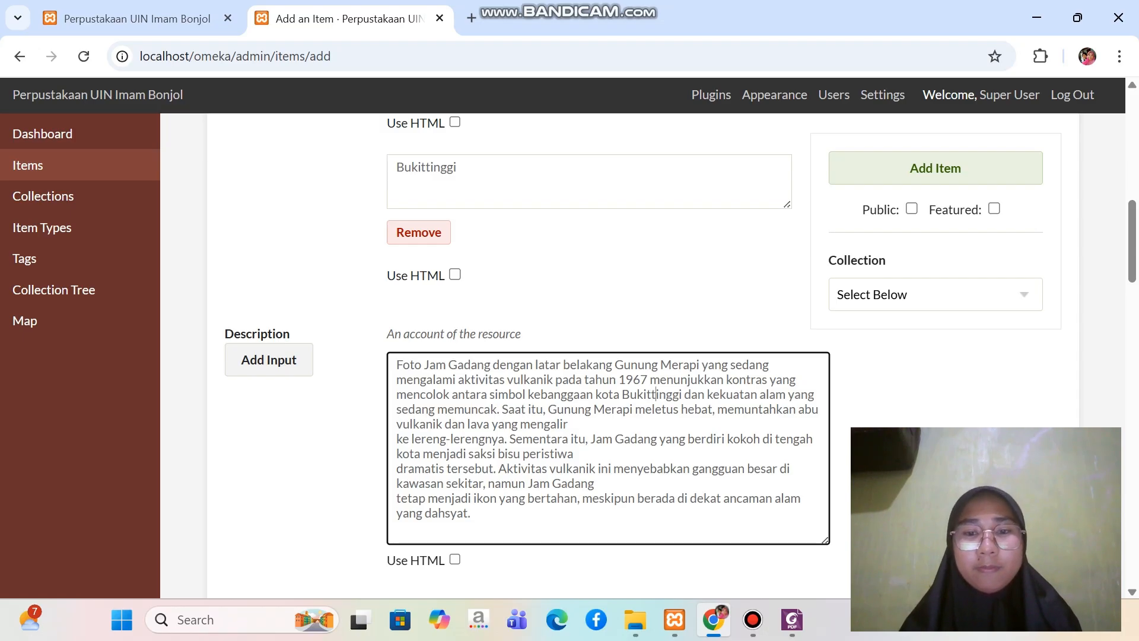
key("BackSpace")
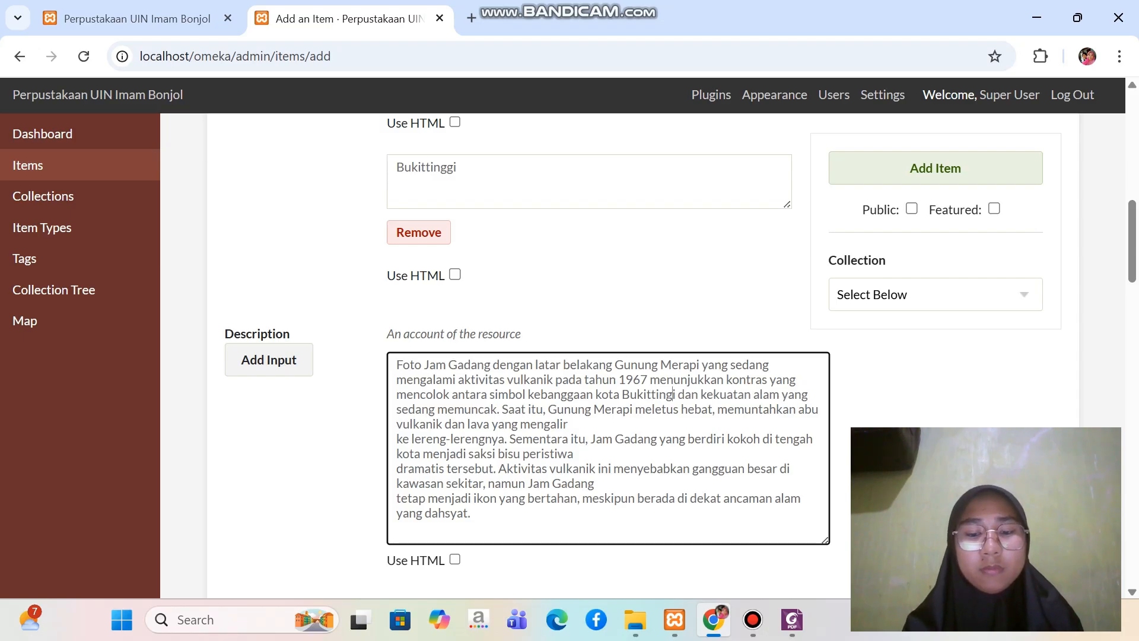
type("g")
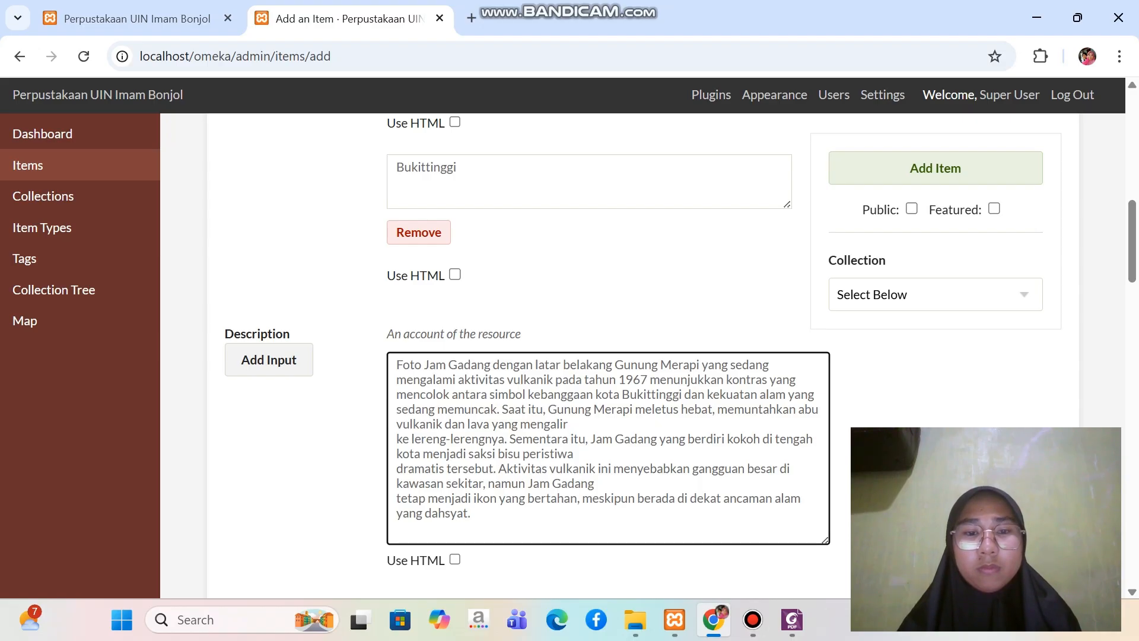
Remove the remaining line breaks in the Description, before "ke lereng-lerengnya", "dramatis tersebut" and "tetap menjadi ikon", to form one continuous paragraph
key("BackSpace")
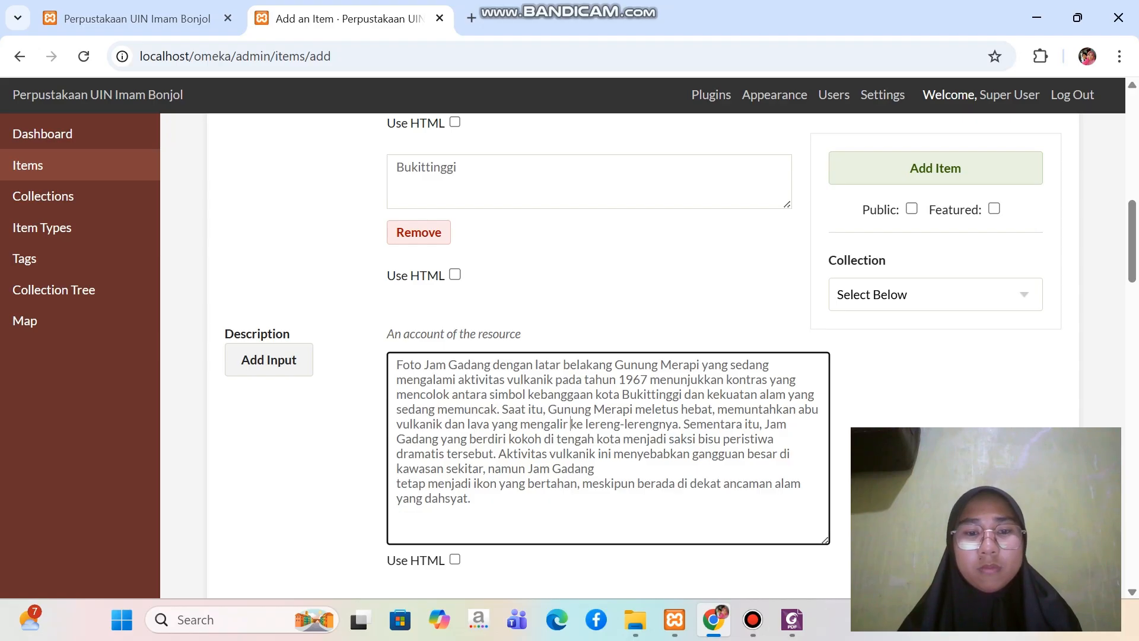
key("BackSpace")
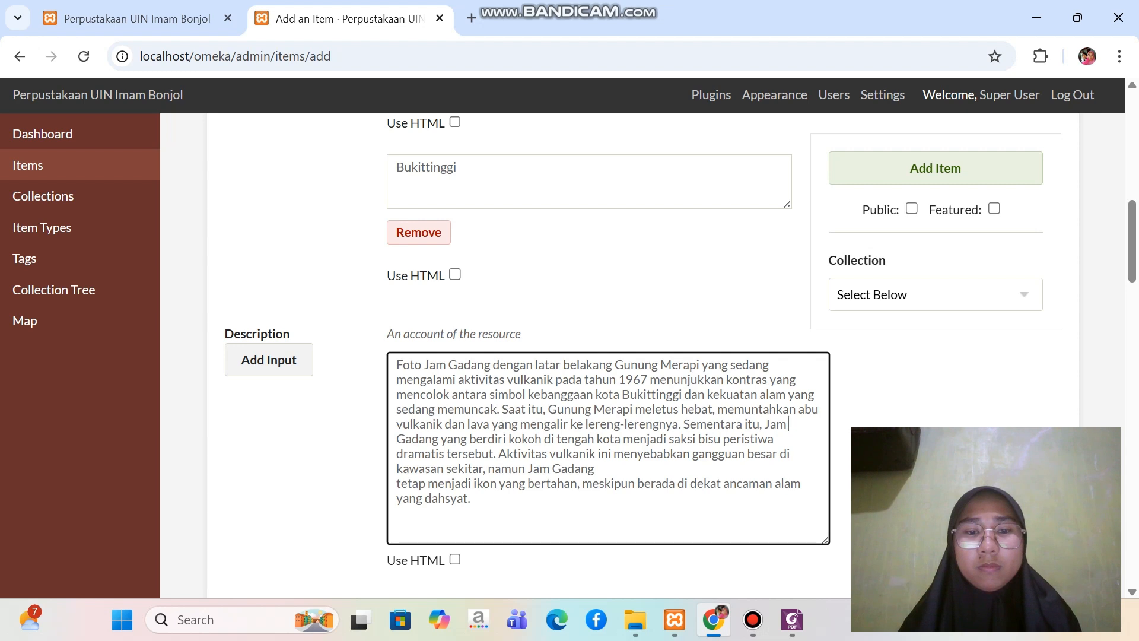
key("BackSpace")
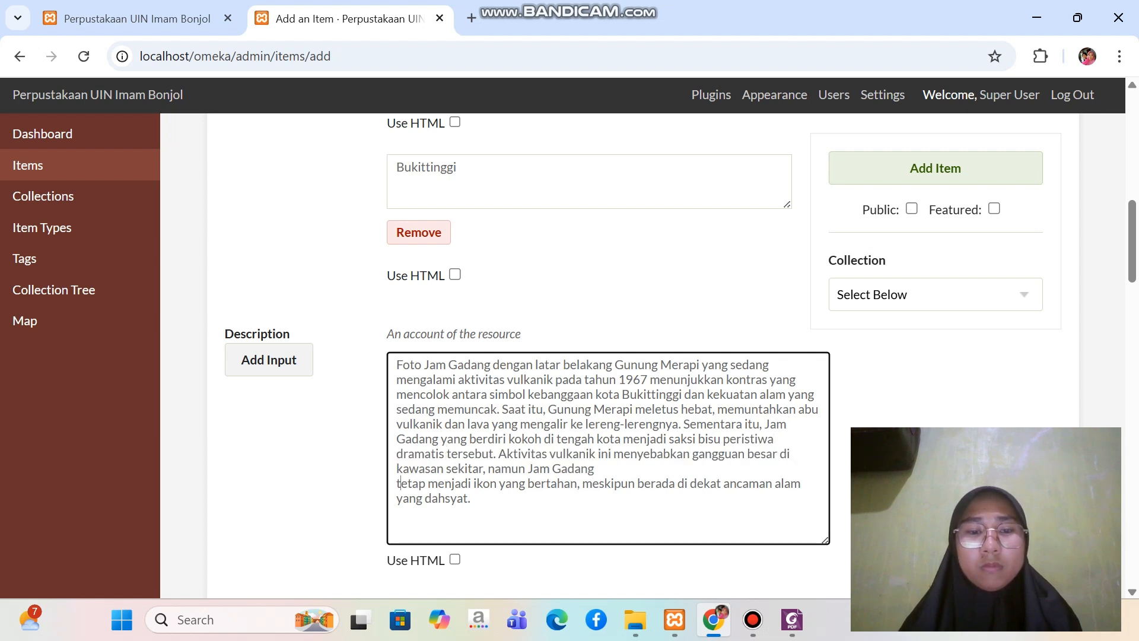
key("BackSpace")
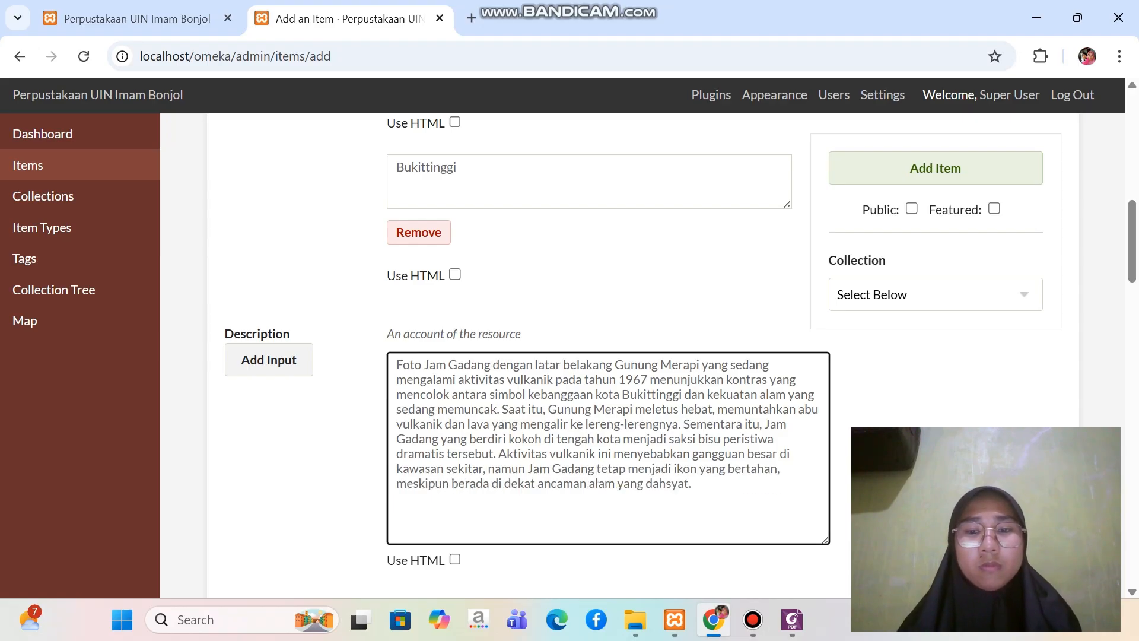
key("BackSpace")
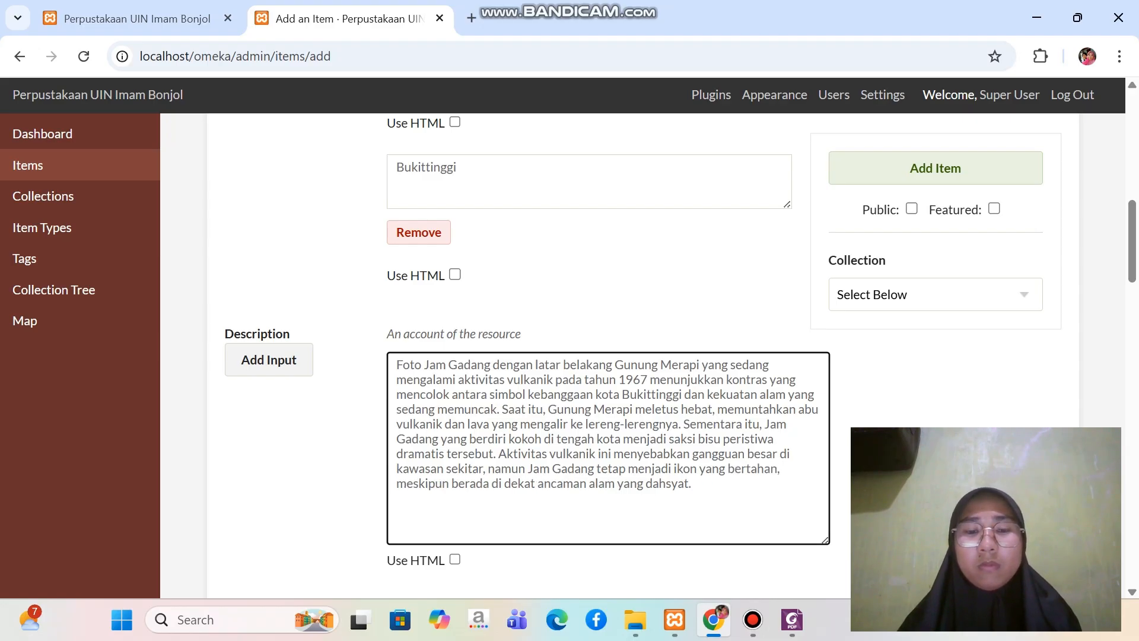
Copy the creator's full name from the Foxit PDF and paste it into the item's Creator field in Chrome
scroll(594, 356, "down", 1)
scroll(594, 356, "down", 1)
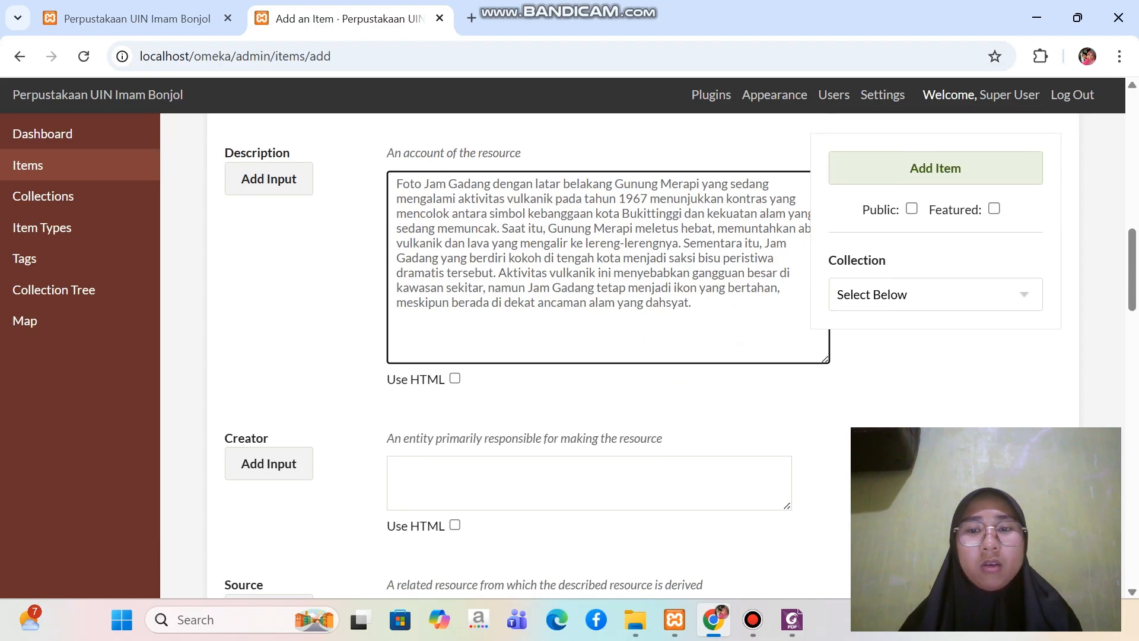
scroll(594, 356, "down", 2)
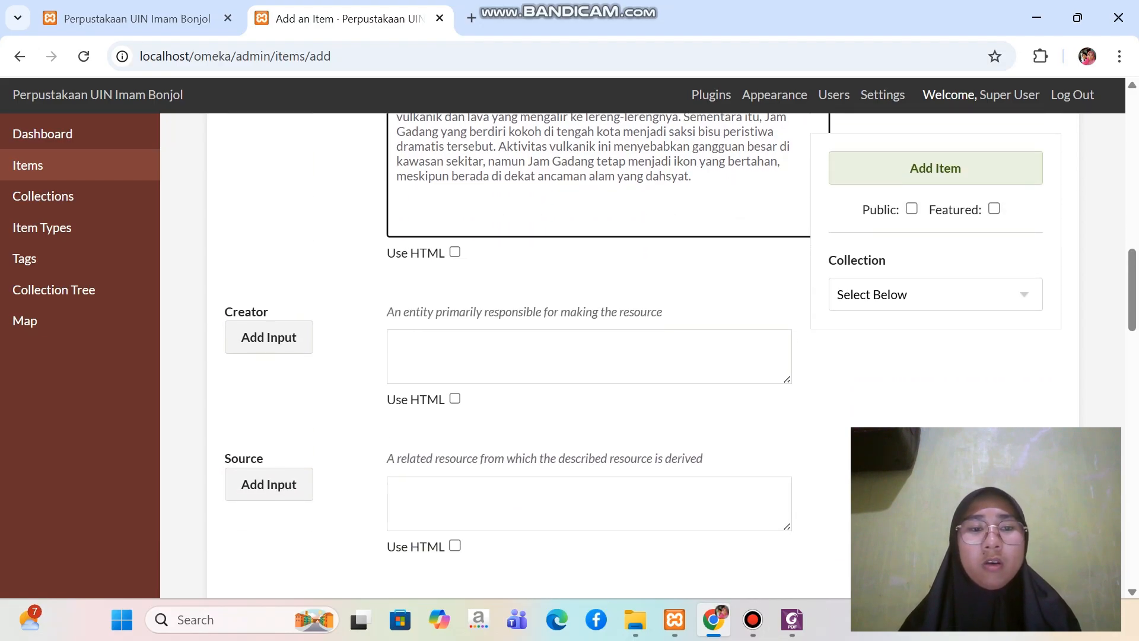
left_click(589, 357)
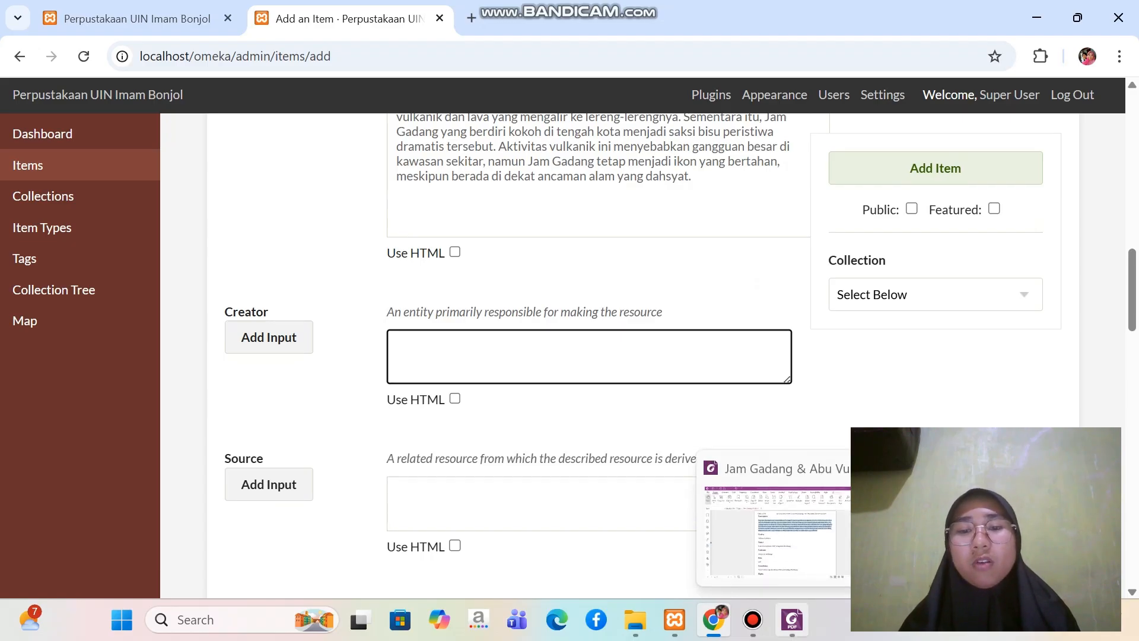
left_click(792, 619)
scroll(586, 356, "down", 2)
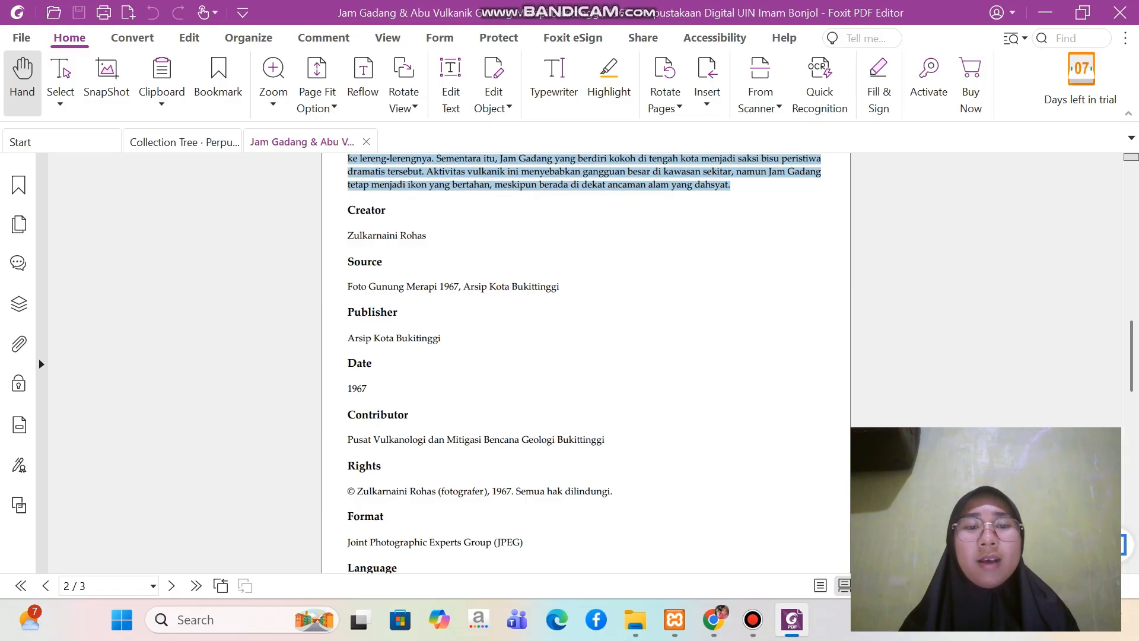
left_click_drag(348, 236, 426, 236)
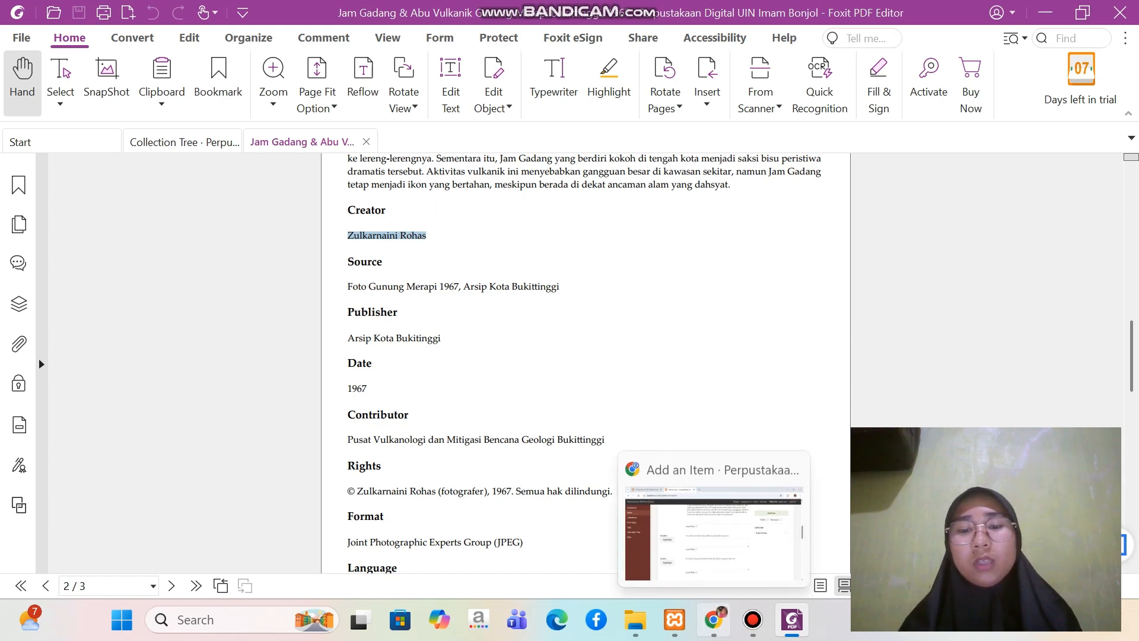
left_click(714, 619)
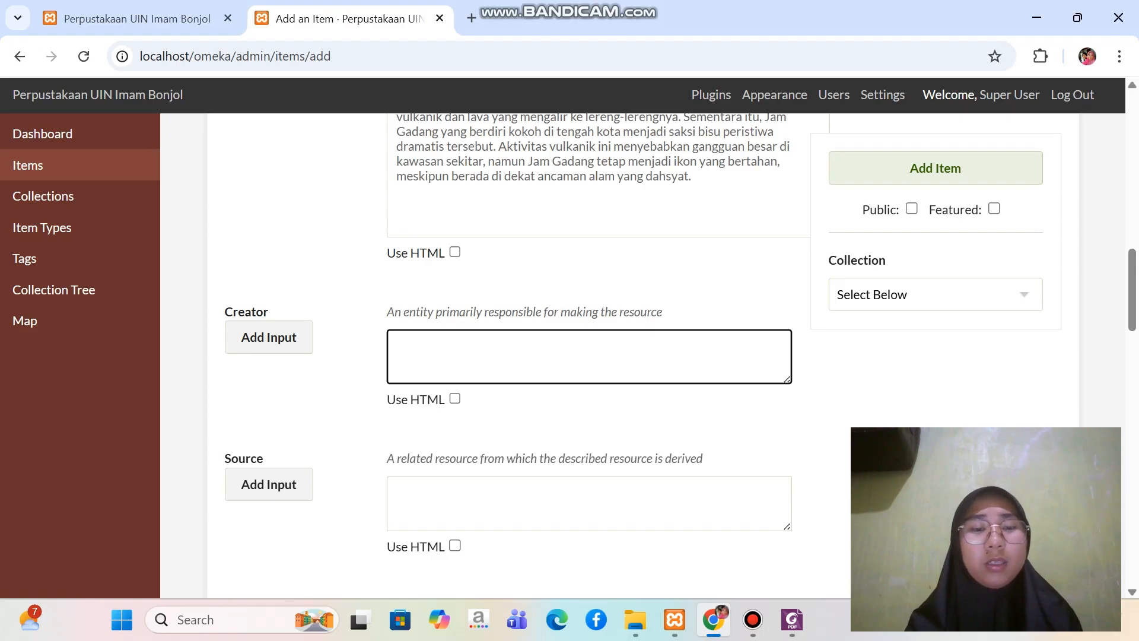
key("ctrl+v")
Copy the source "Foto Gunung Merapi 1967, Arsip Kota Bukittinggi" from the Foxit PDF into the item's Source field in Chrome
scroll(594, 356, "down", 2)
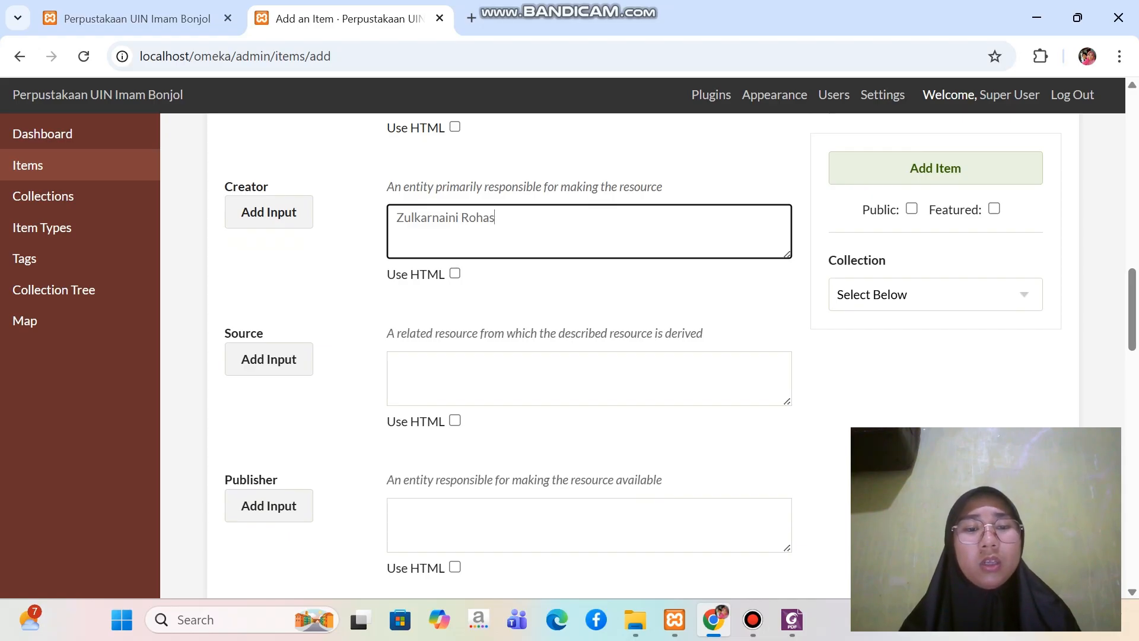
left_click(792, 620)
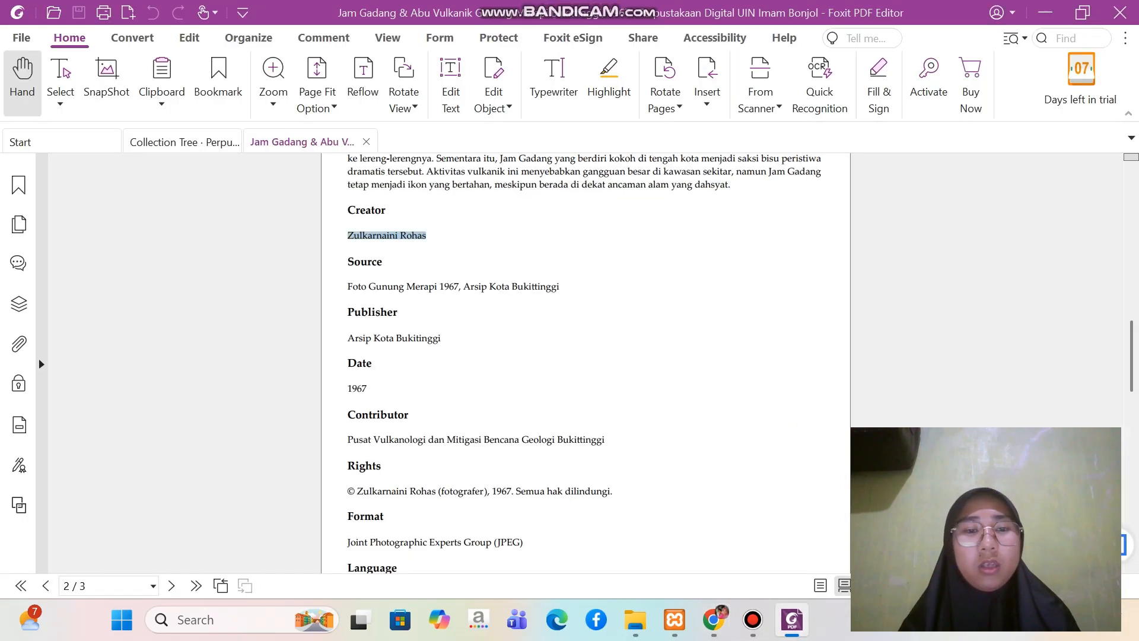
left_click_drag(348, 286, 560, 286)
key("ctrl+c")
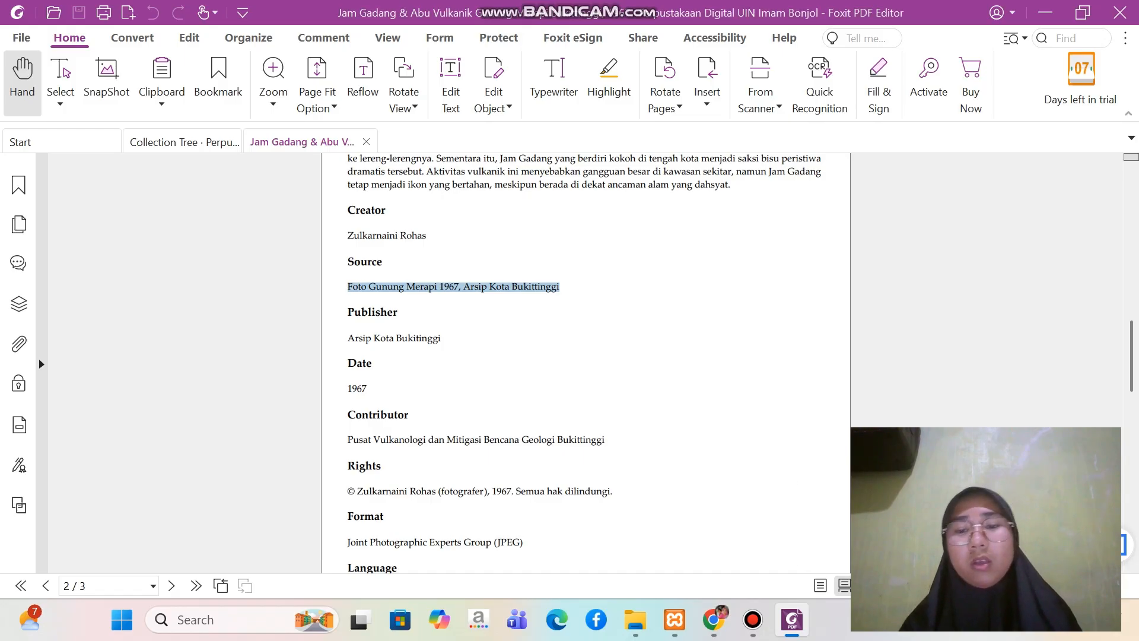
left_click(713, 619)
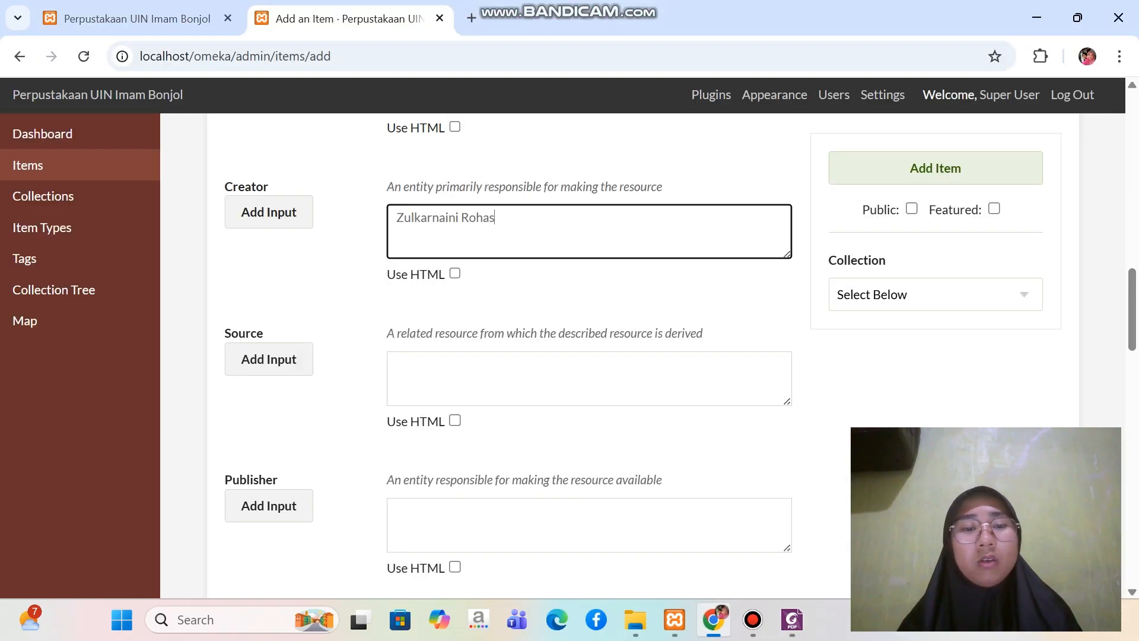
left_click(634, 365)
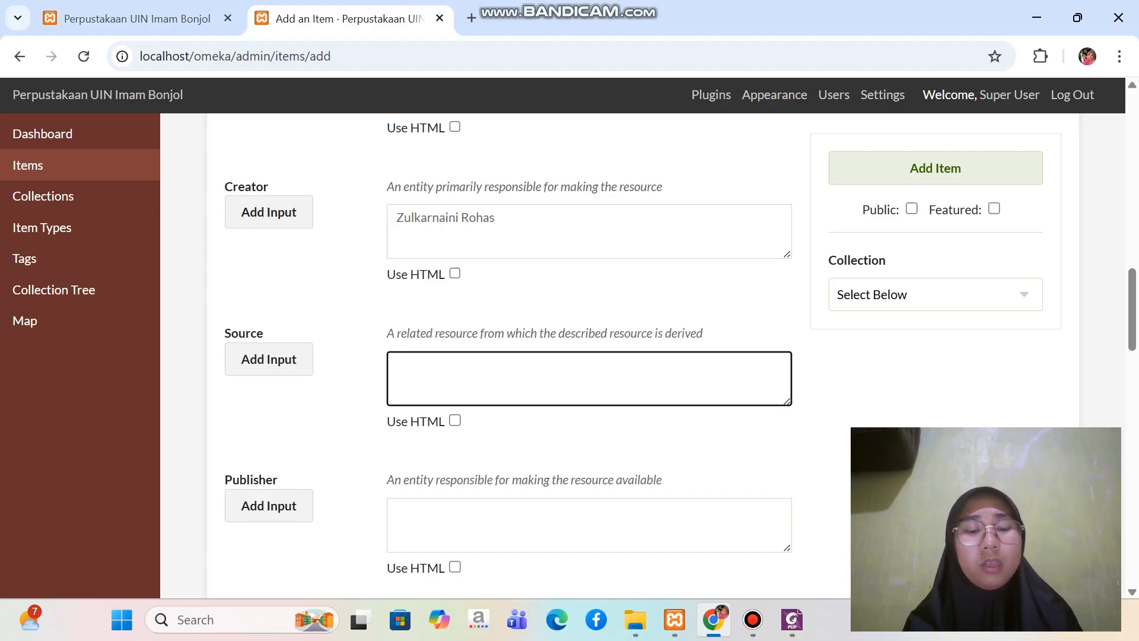
key("ctrl+v")
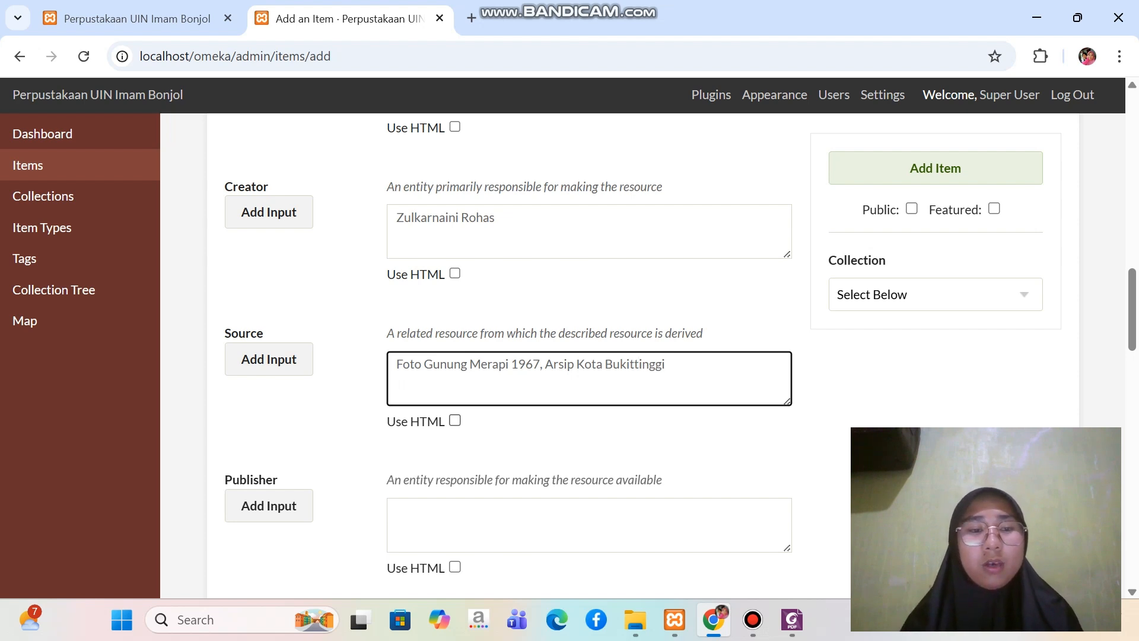
Copy the publisher from the Foxit PDF into the item's Publisher field in Chrome and correct it to "Arsip Kota Bukittinggi"
scroll(639, 363, "down", 2)
left_click(639, 368)
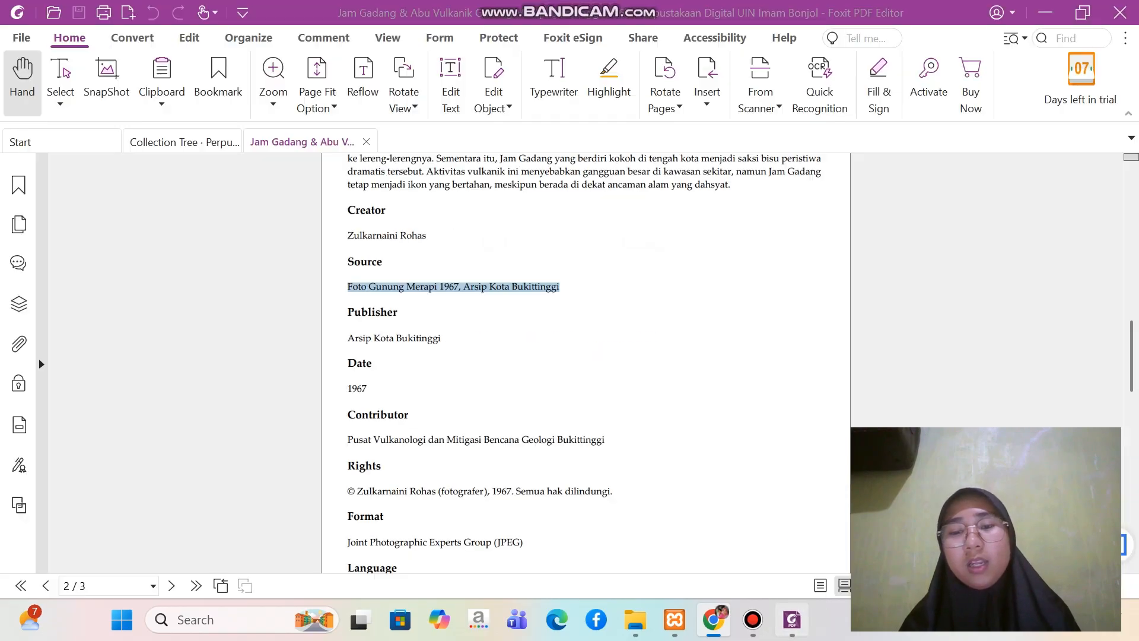
left_click(792, 620)
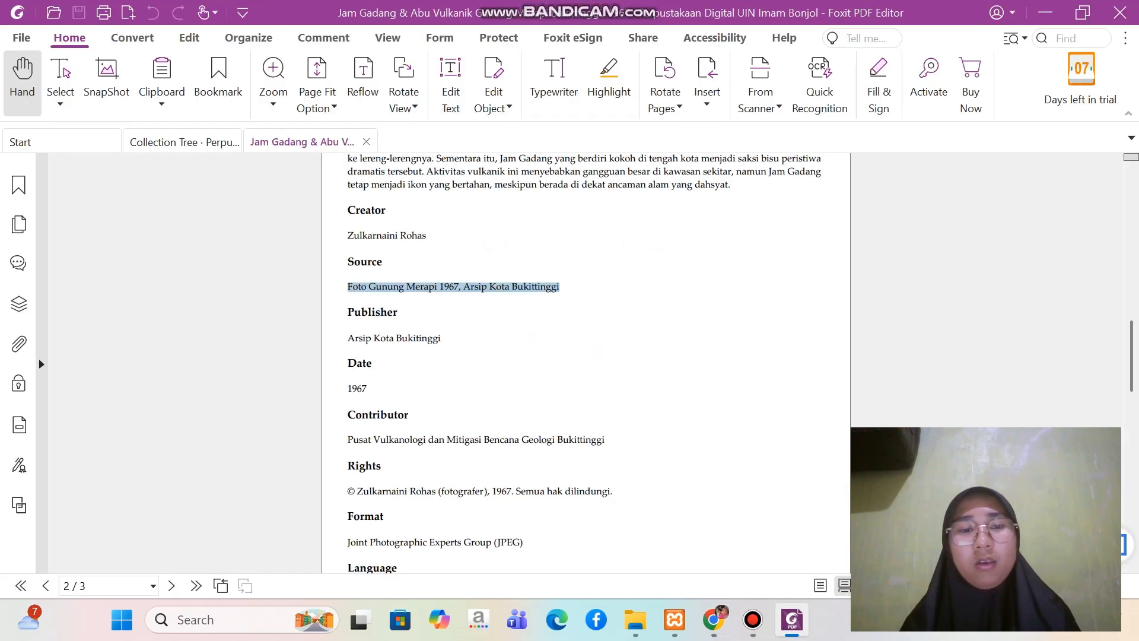
scroll(586, 363, "down", 1)
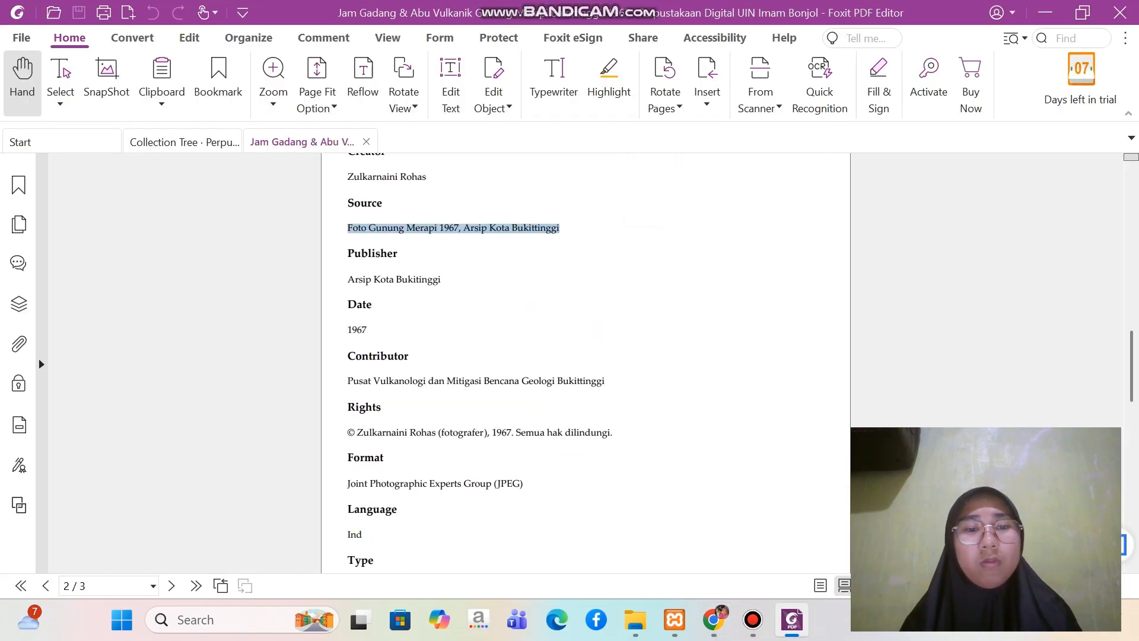
scroll(586, 363, "up", 1)
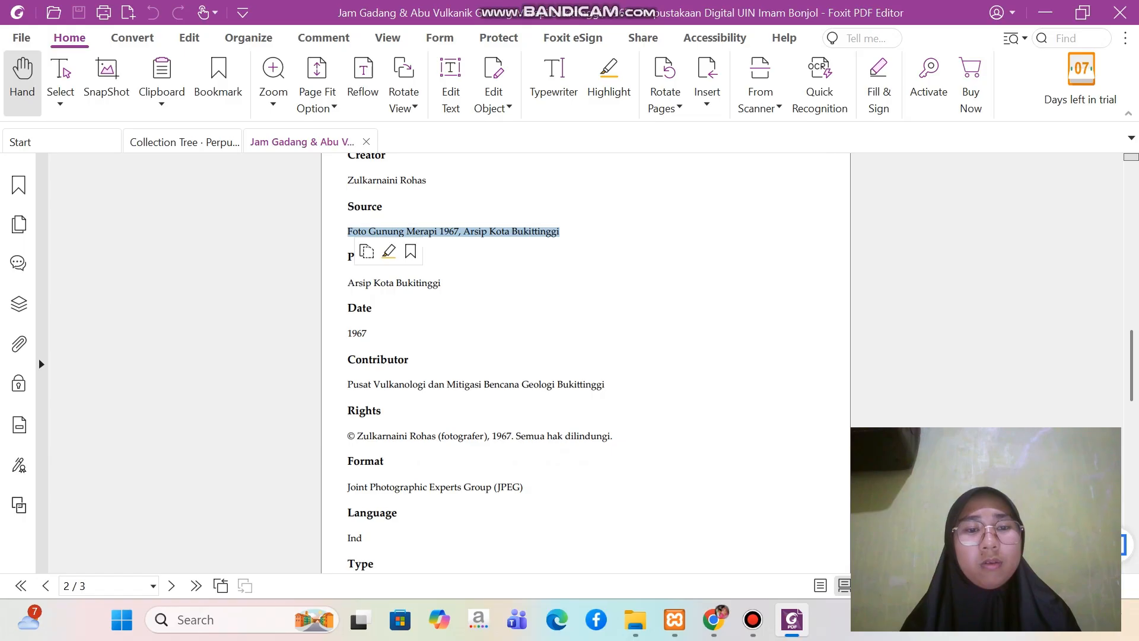
left_click(348, 232)
left_click_drag(348, 283, 440, 283)
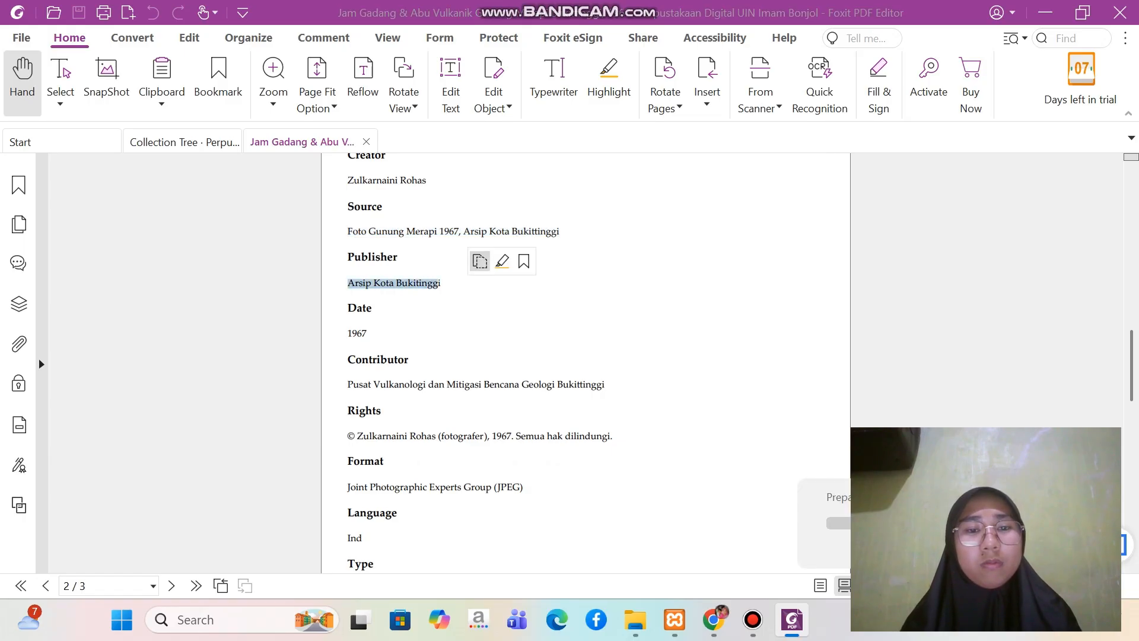
left_click(714, 620)
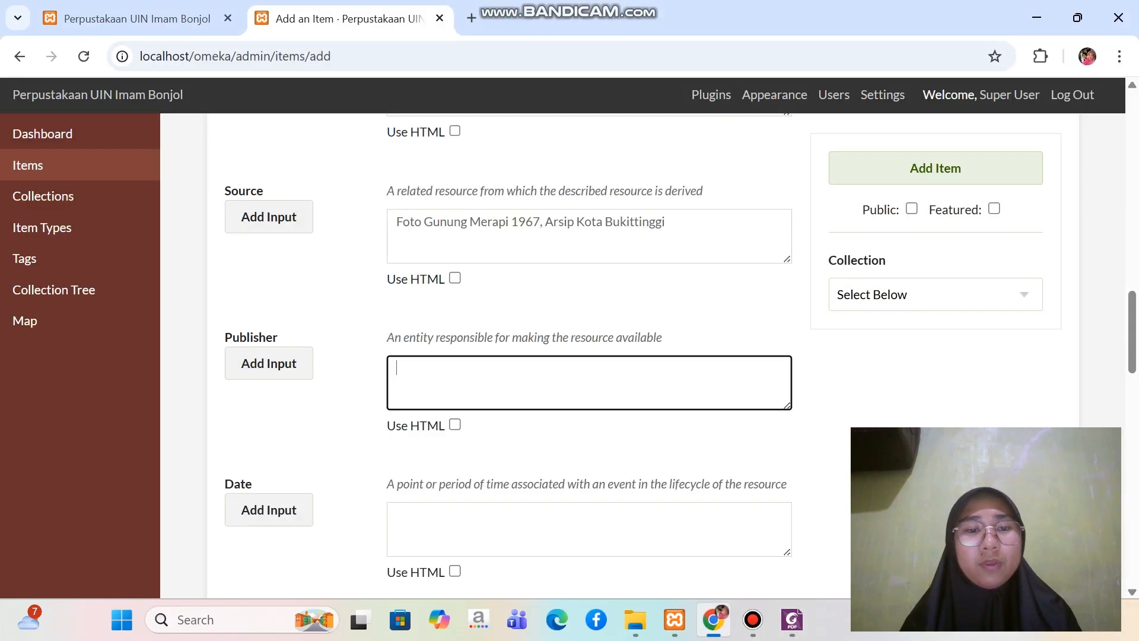
key("ctrl+v")
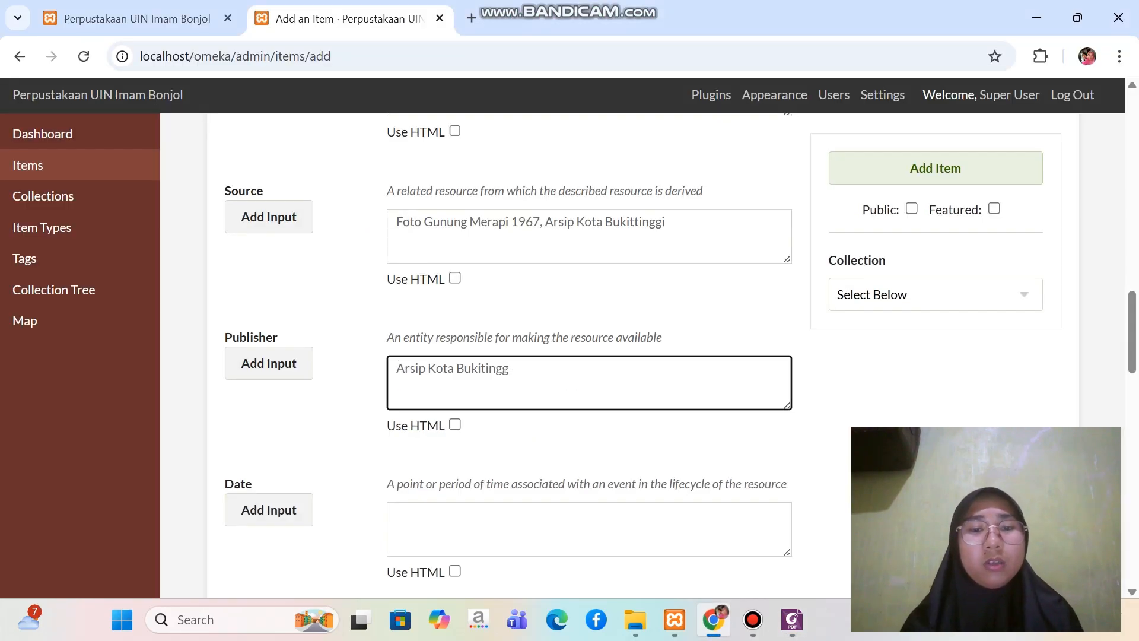
type("i")
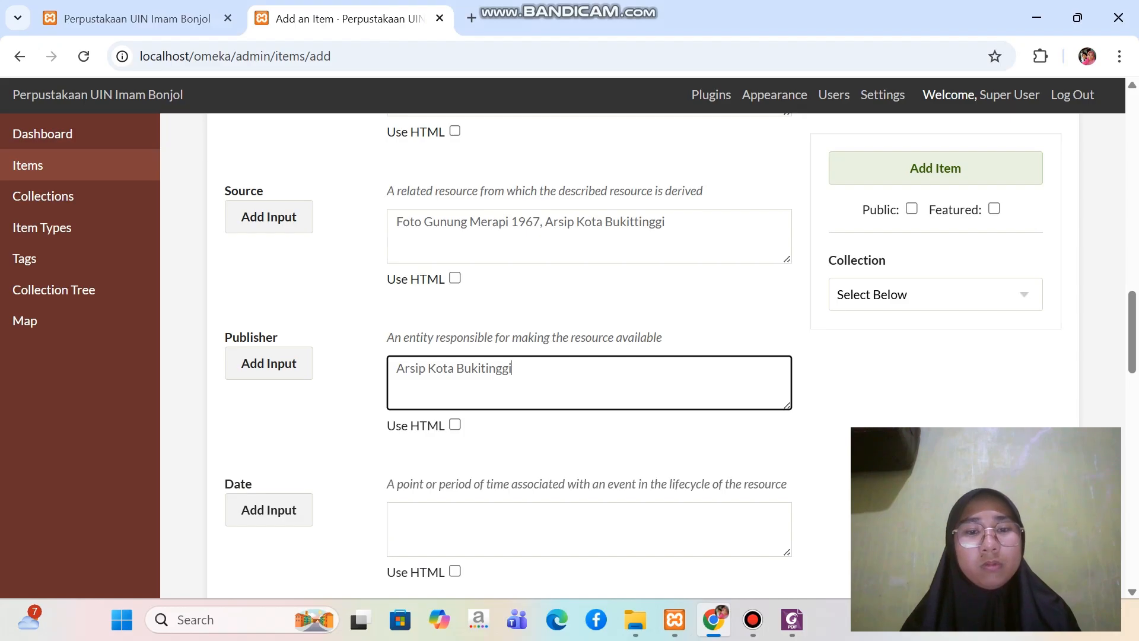
type("t")
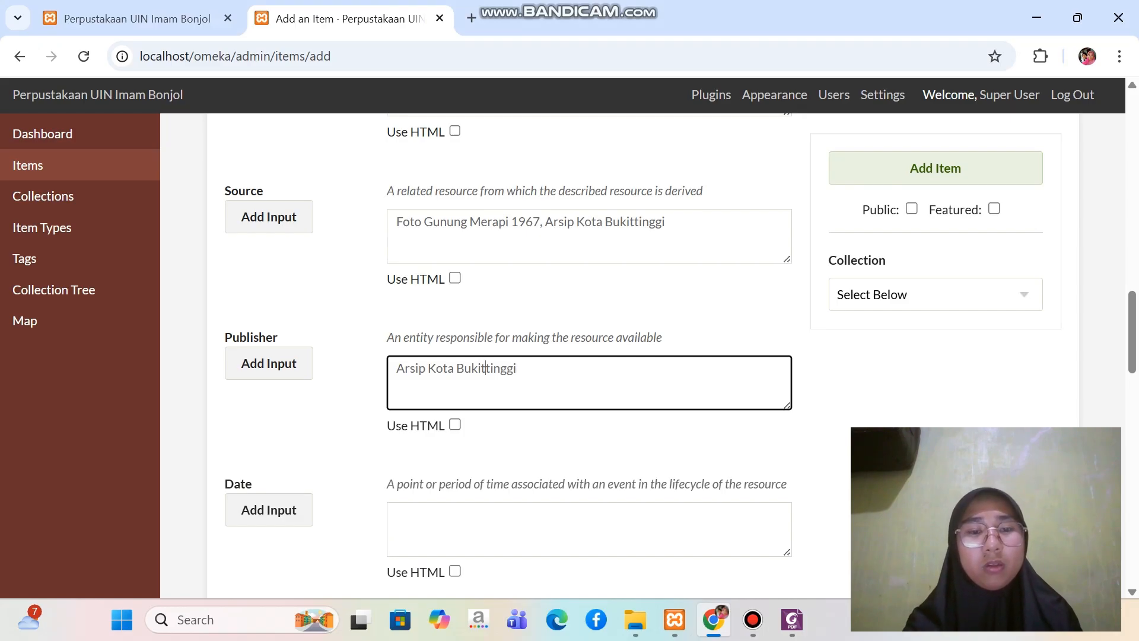
Copy the date "1967" from the Foxit PDF and paste it into the item's Date field in Chrome
scroll(593, 356, "down", 2)
left_click(534, 420)
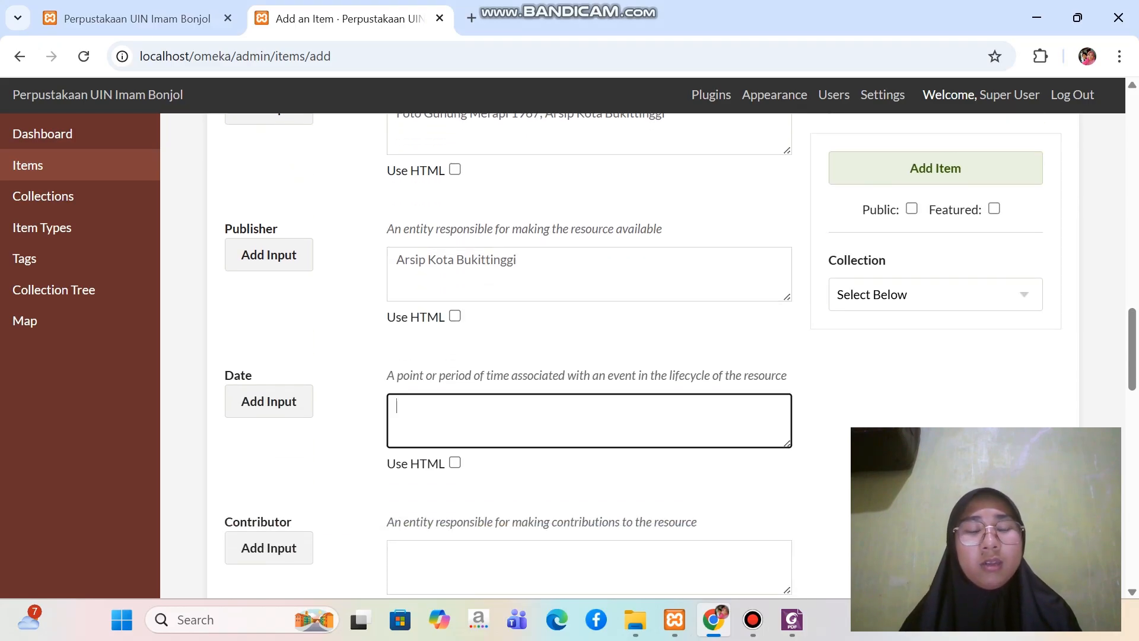
left_click(792, 620)
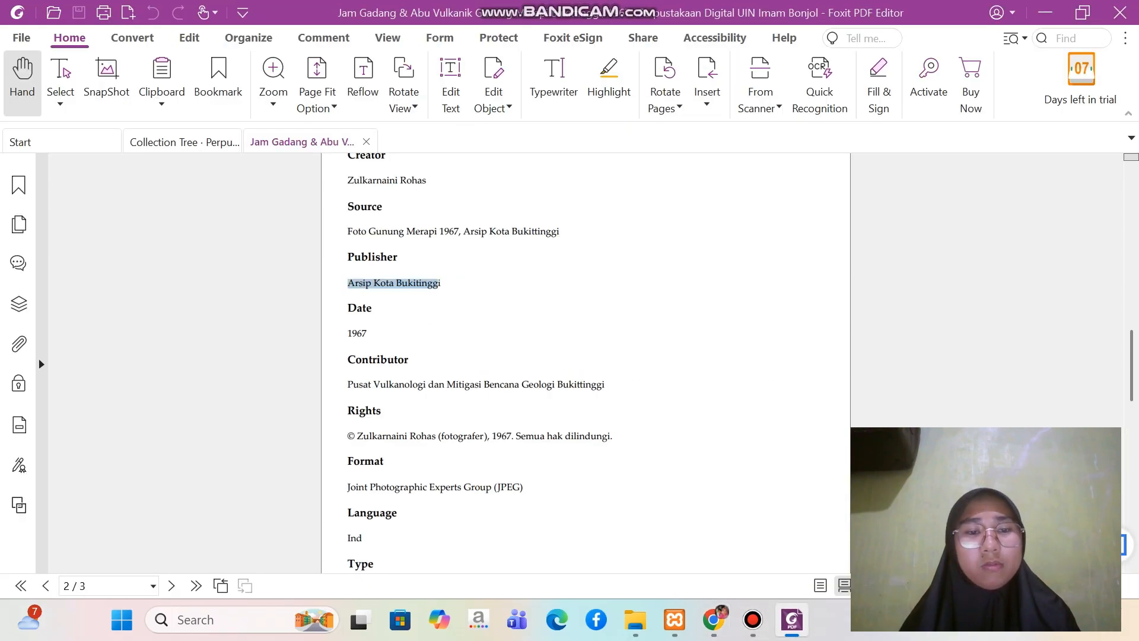
left_click(348, 334)
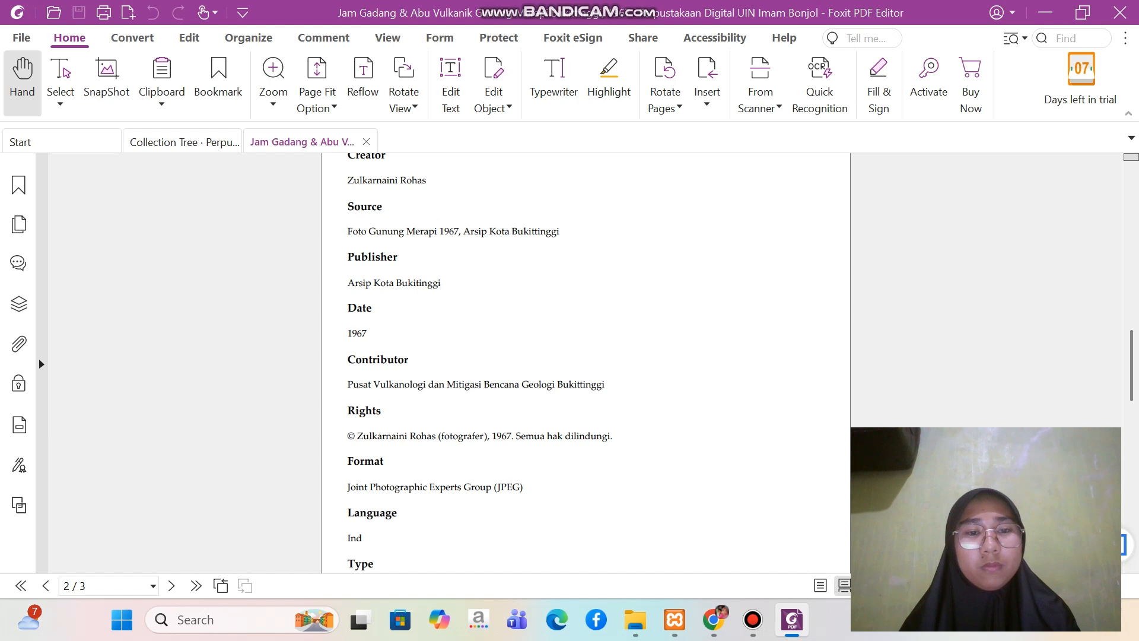
left_click_drag(347, 334, 367, 334)
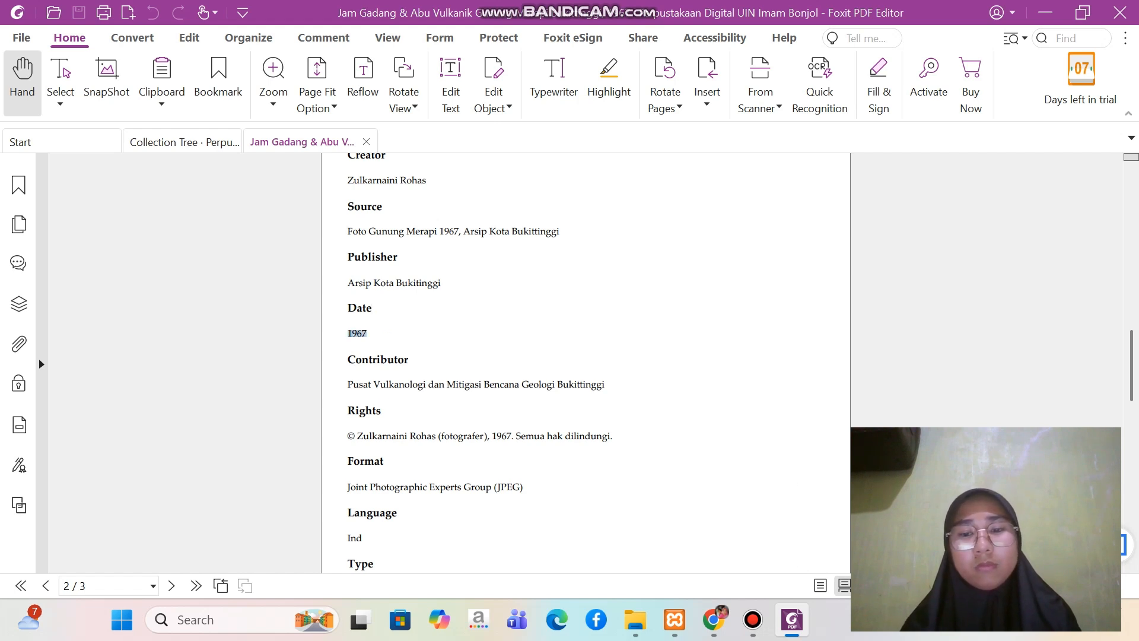
left_click(713, 620)
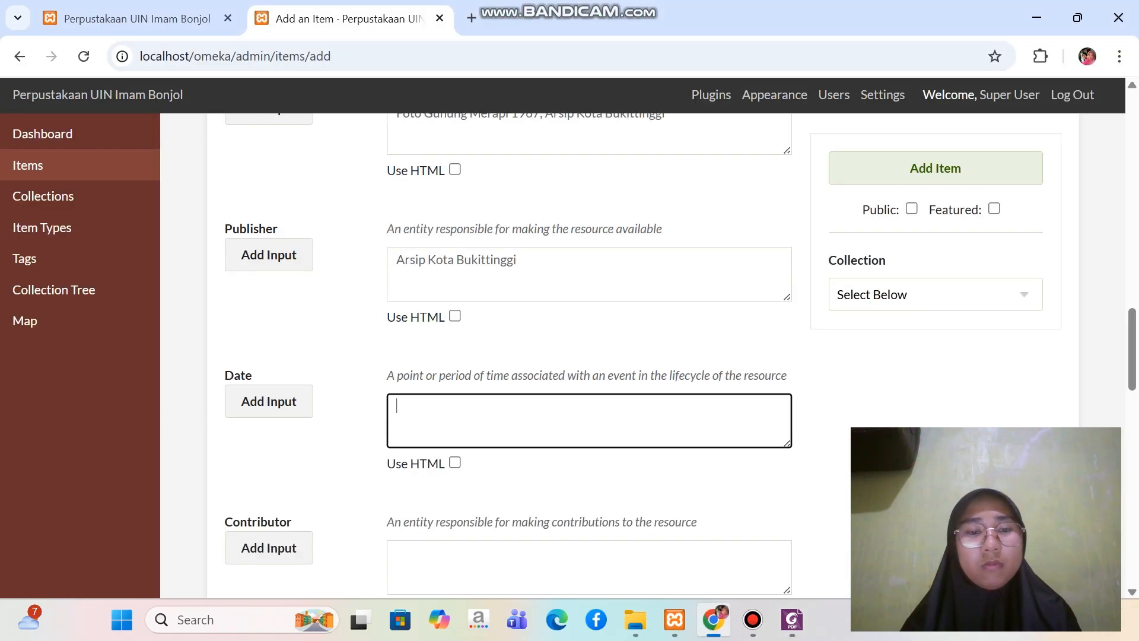
key("ctrl+v")
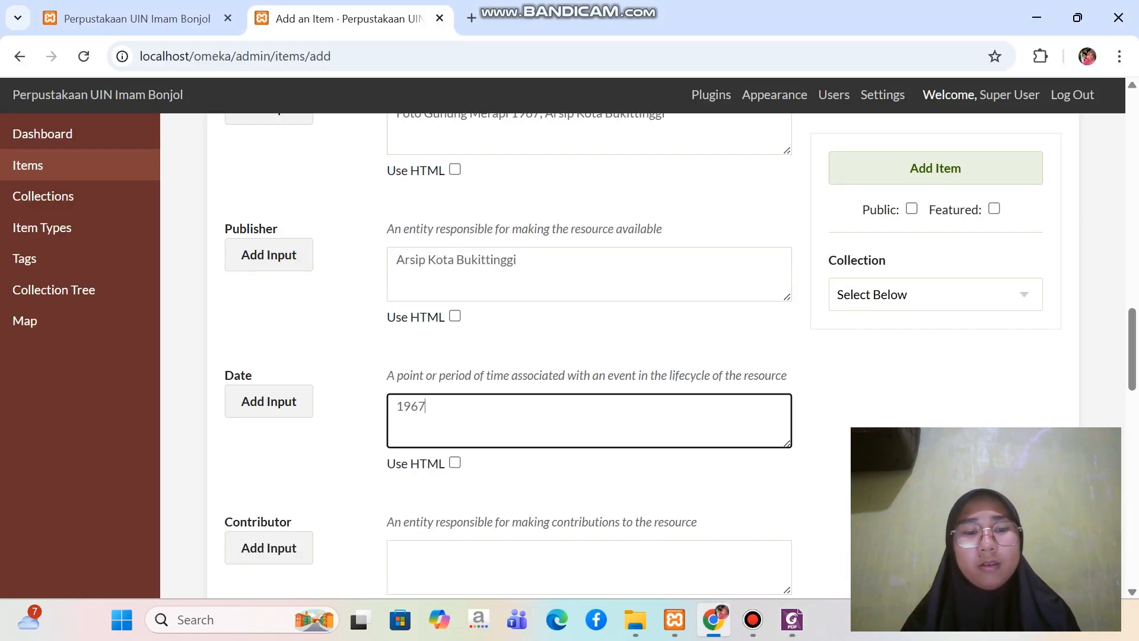
Copy the contributor "Pusat Vulkanologi dan Mitigasi Bencana Geologi Bukittinggi" from the Foxit PDF into the item's Contributor field in Chrome
scroll(587, 356, "down", 2)
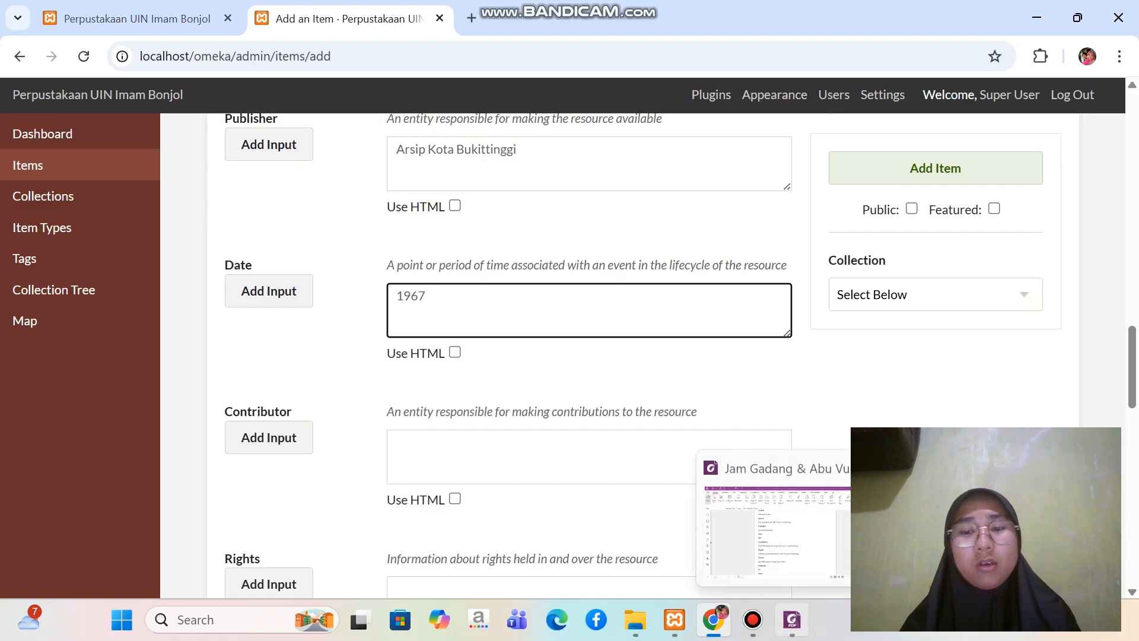
left_click(792, 619)
scroll(586, 356, "down", 2)
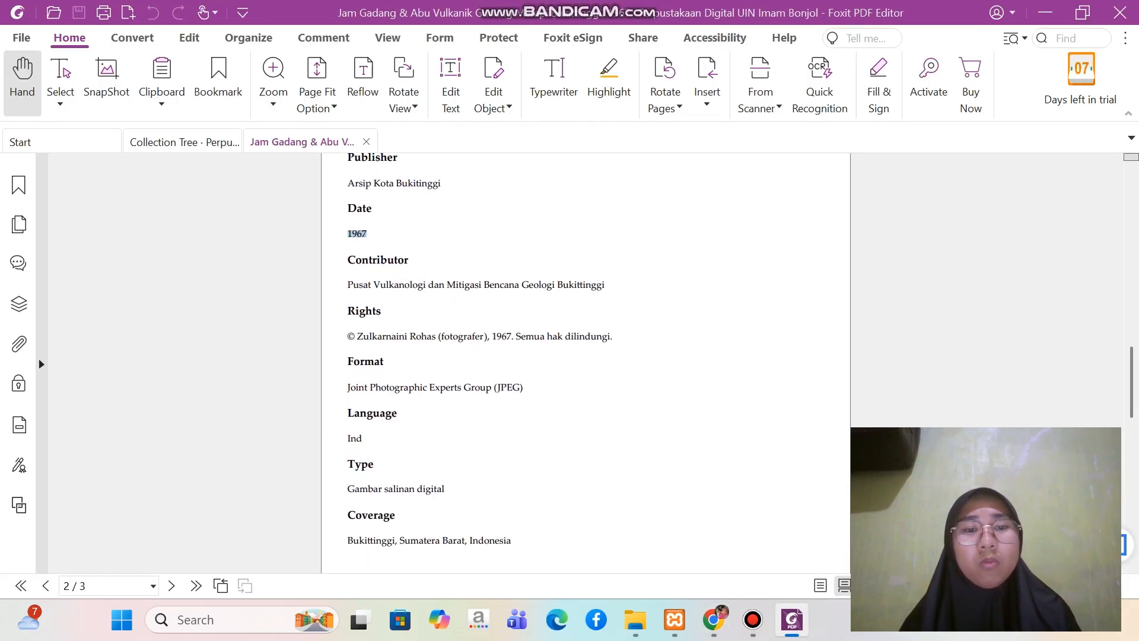
left_click_drag(348, 284, 605, 284)
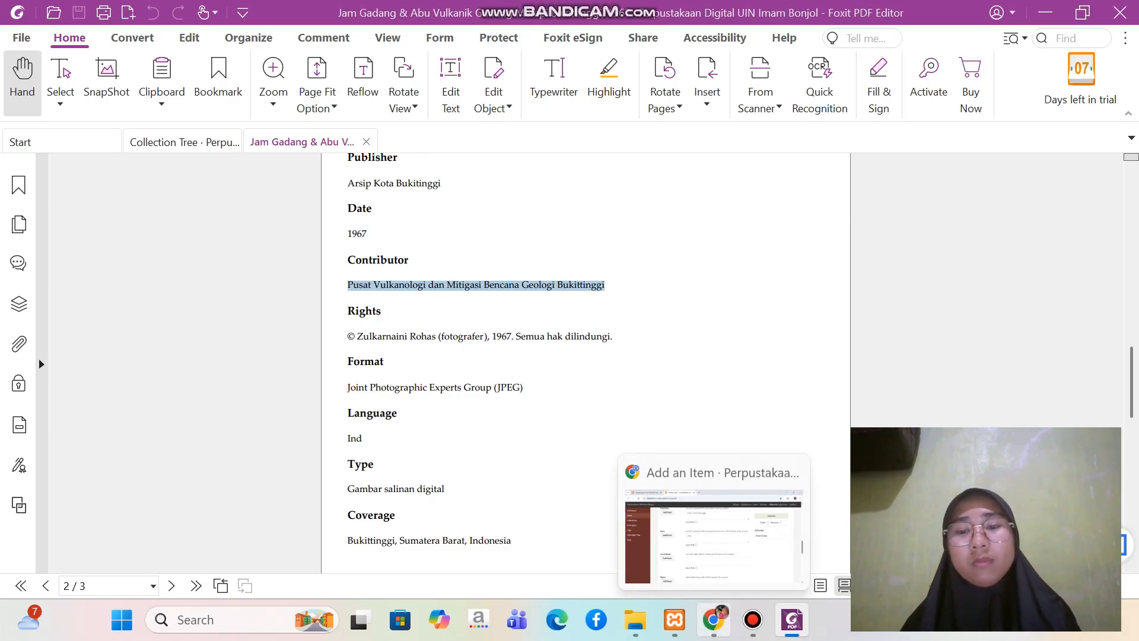
left_click(713, 620)
left_click(687, 437)
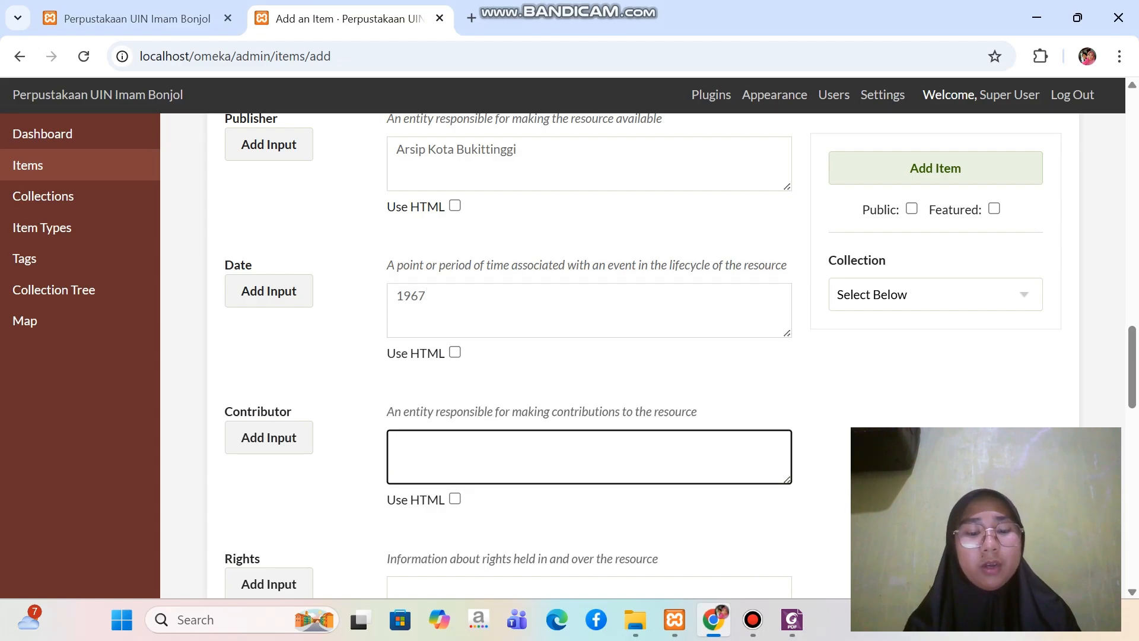
key("ctrl+v")
Copy the photographer's 1967 copyright statement from the Foxit PDF and paste it into the item's Rights field in Chrome
scroll(688, 437, "down", 1)
scroll(688, 436, "down", 3)
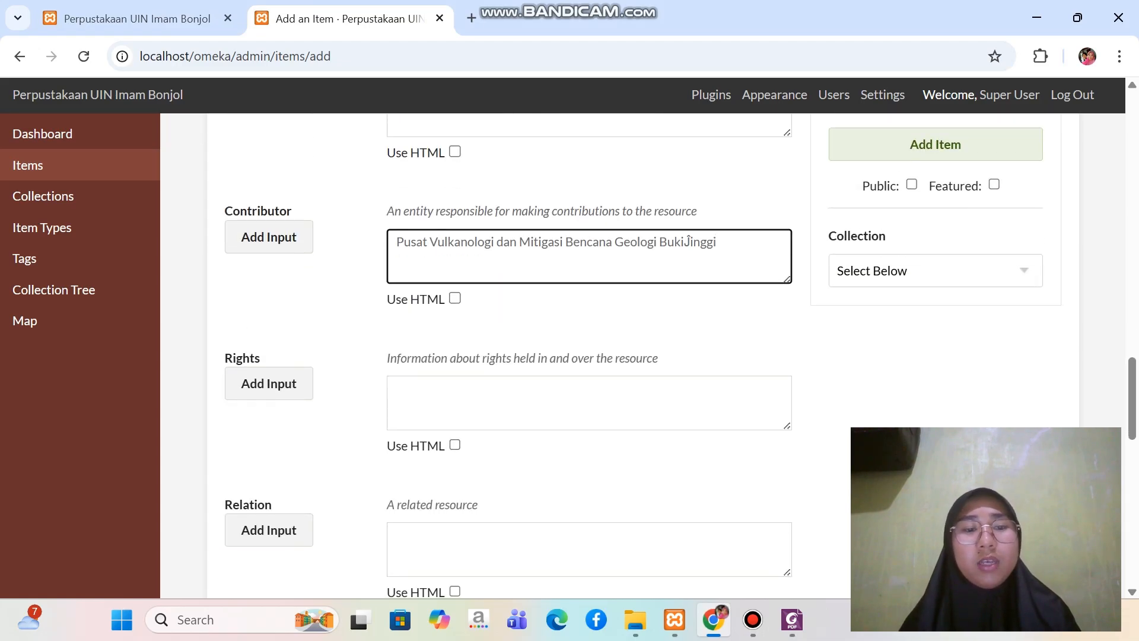
left_click(590, 403)
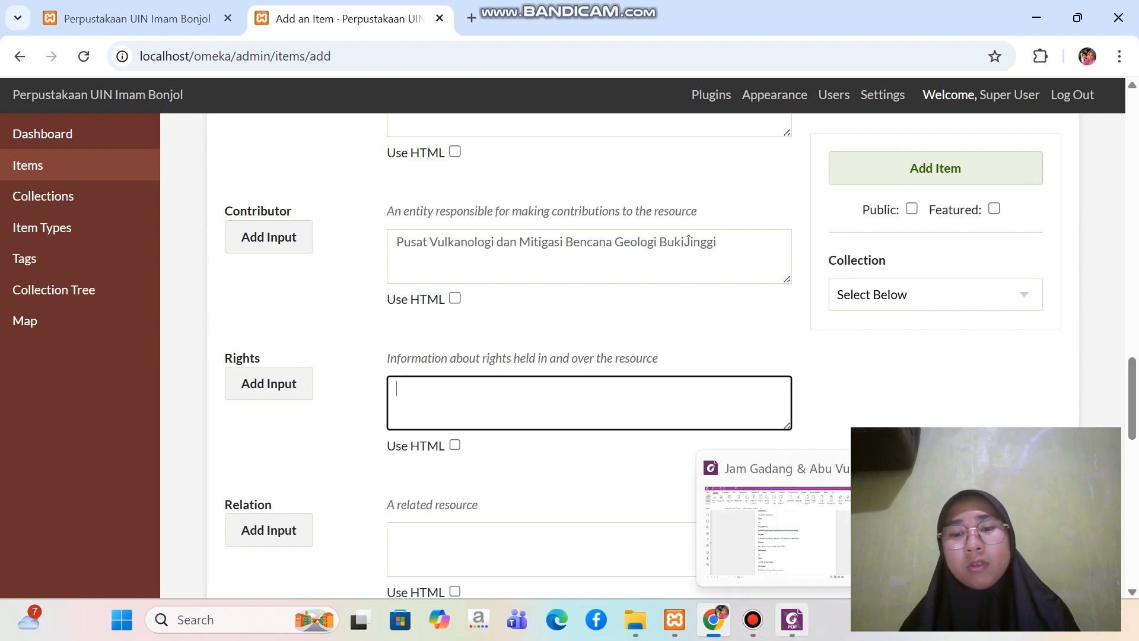
left_click(792, 619)
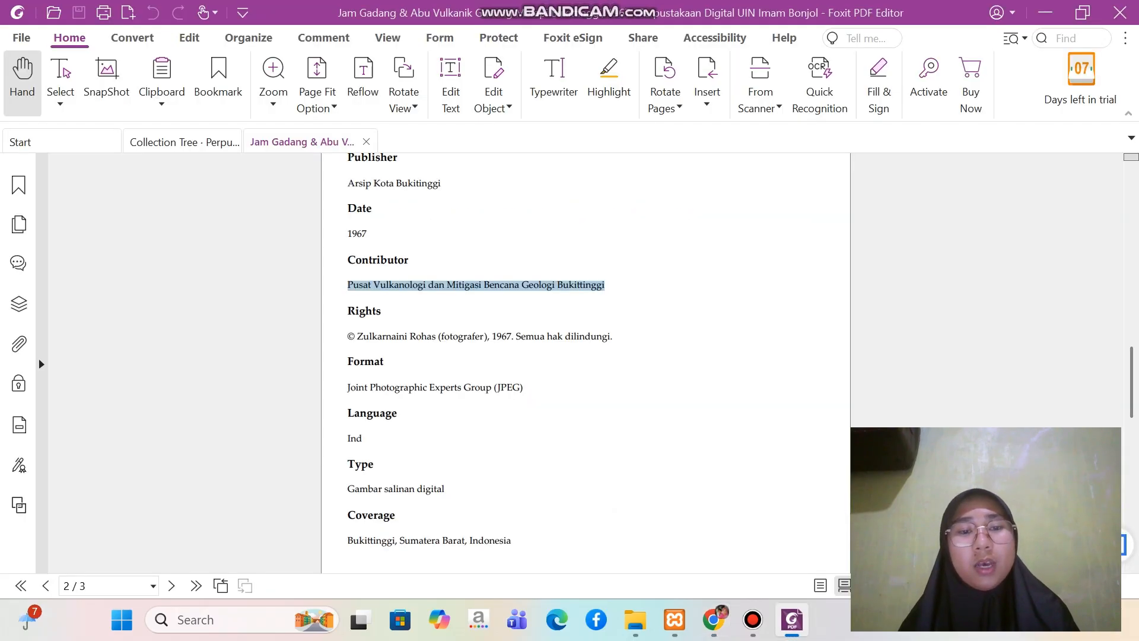
left_click_drag(347, 336, 613, 336)
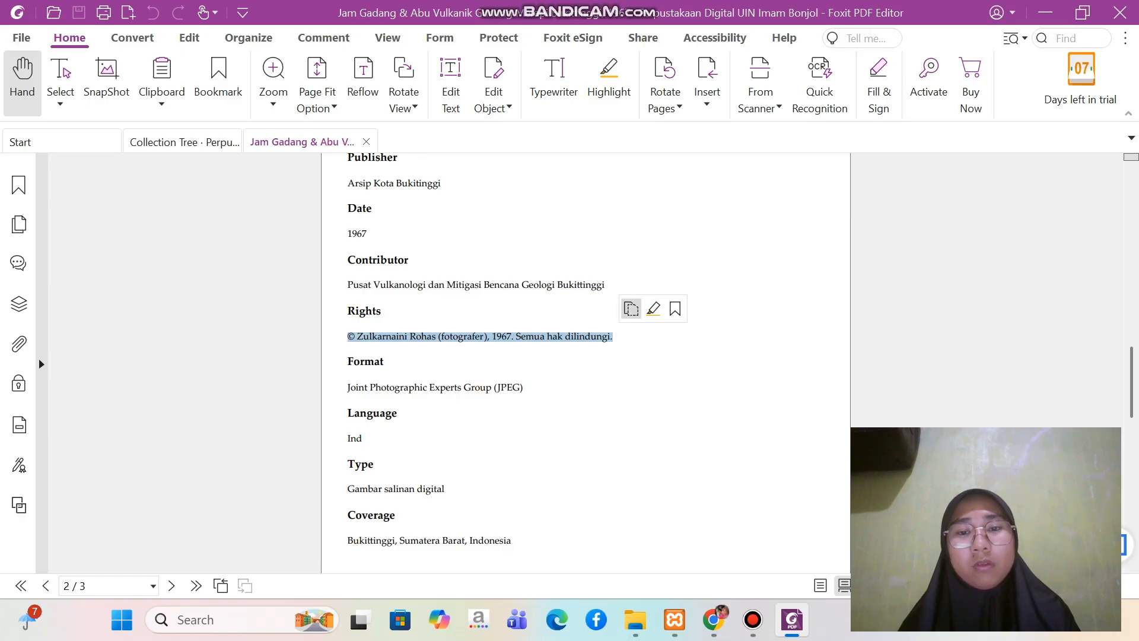
left_click(630, 309)
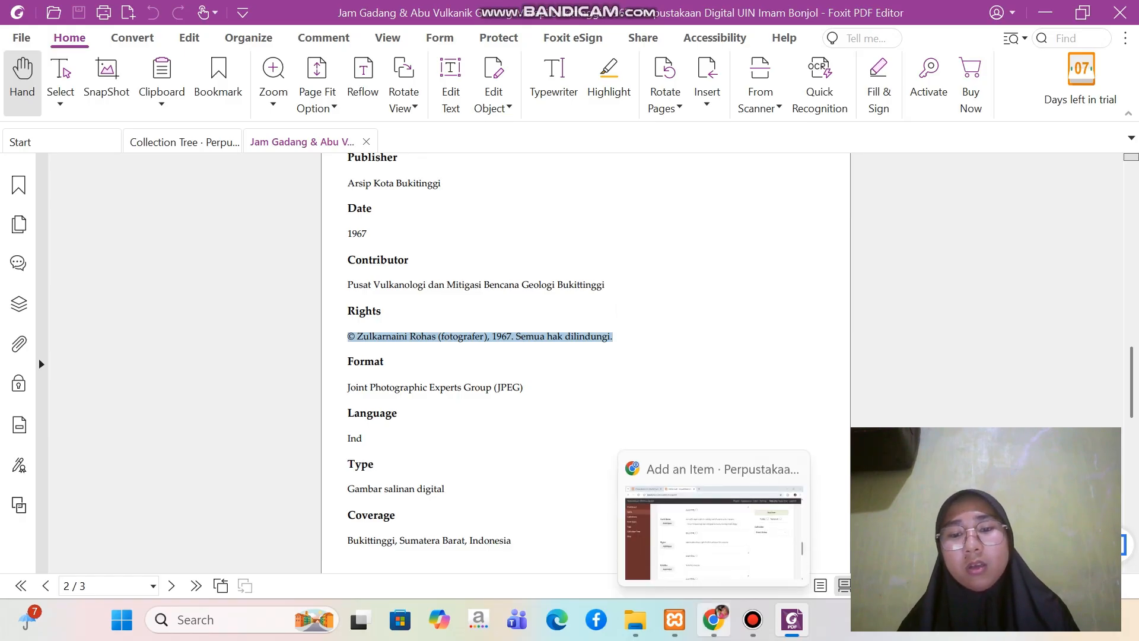
left_click(713, 619)
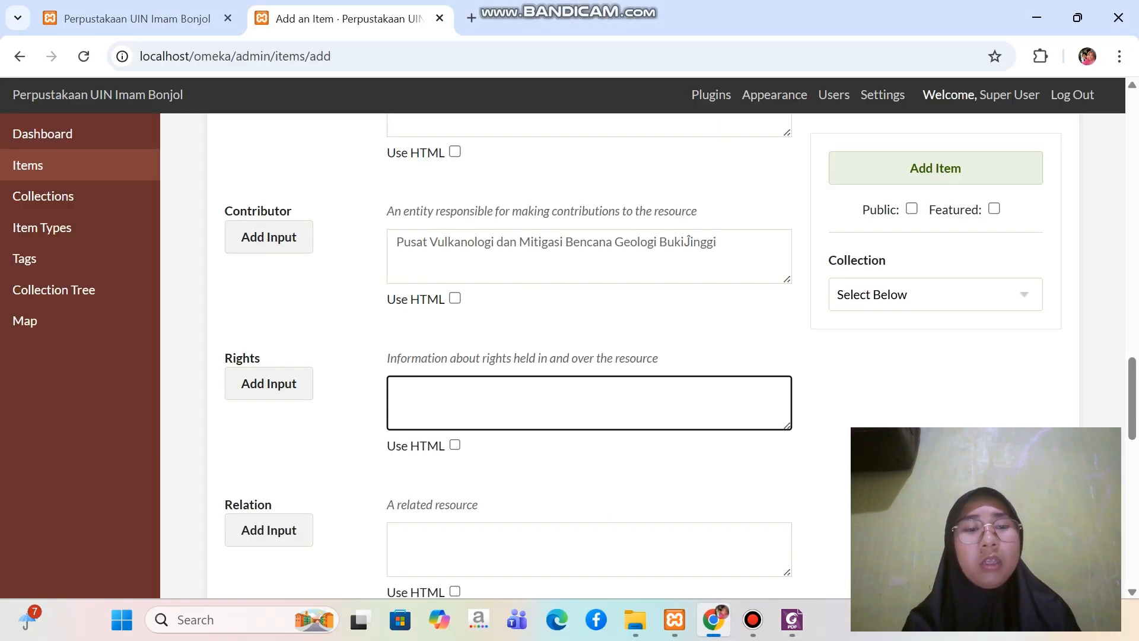
key("ctrl+v")
Copy the format "Joint Photographic Experts Group (JPEG)" from the Foxit PDF into the item's Format field in Chrome
scroll(589, 356, "down", 3)
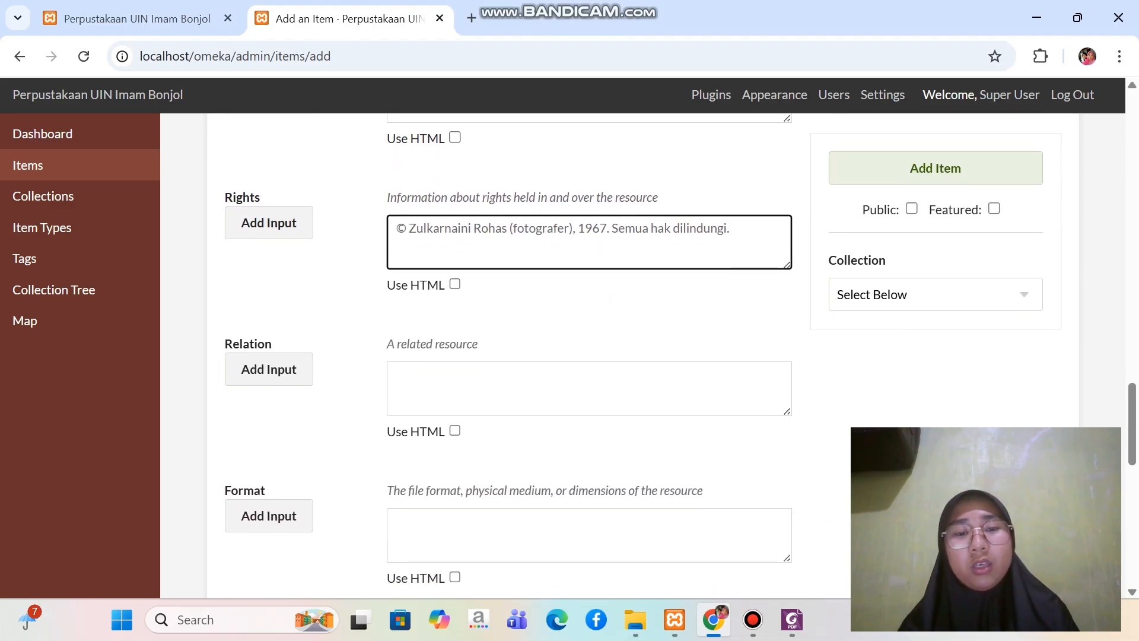
scroll(589, 356, "down", 3)
left_click(579, 320)
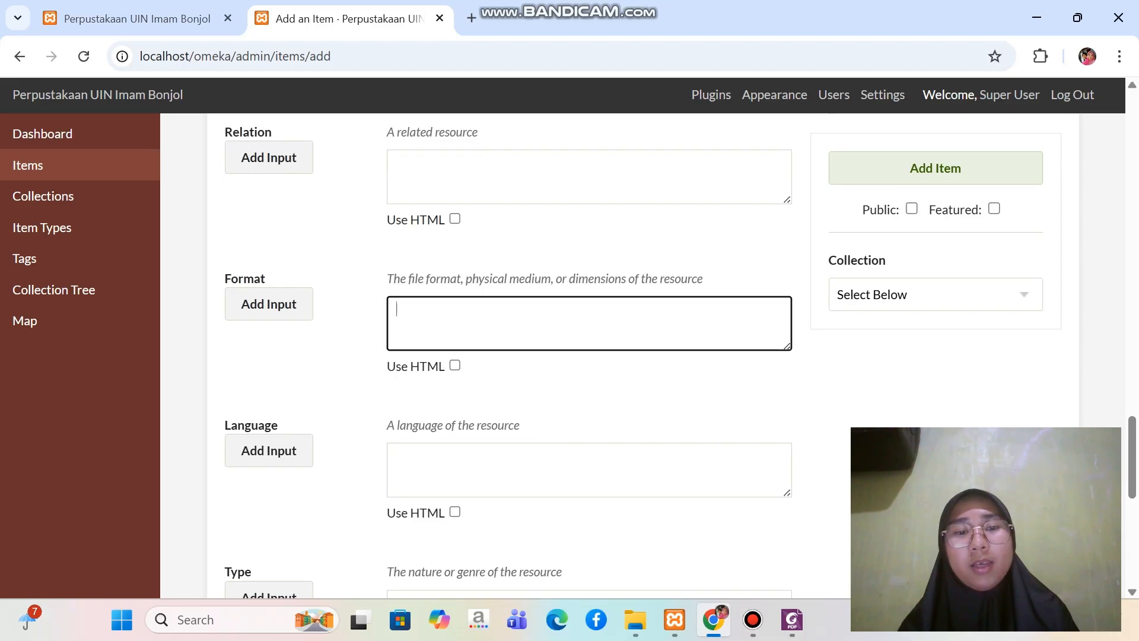
left_click(792, 619)
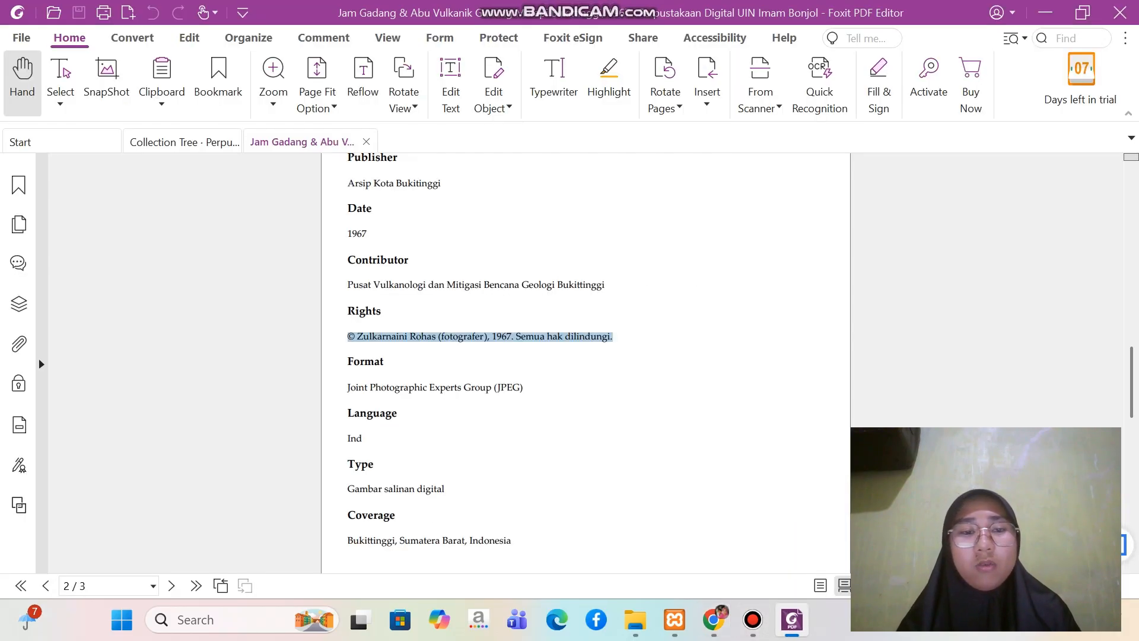
scroll(586, 356, "down", 2)
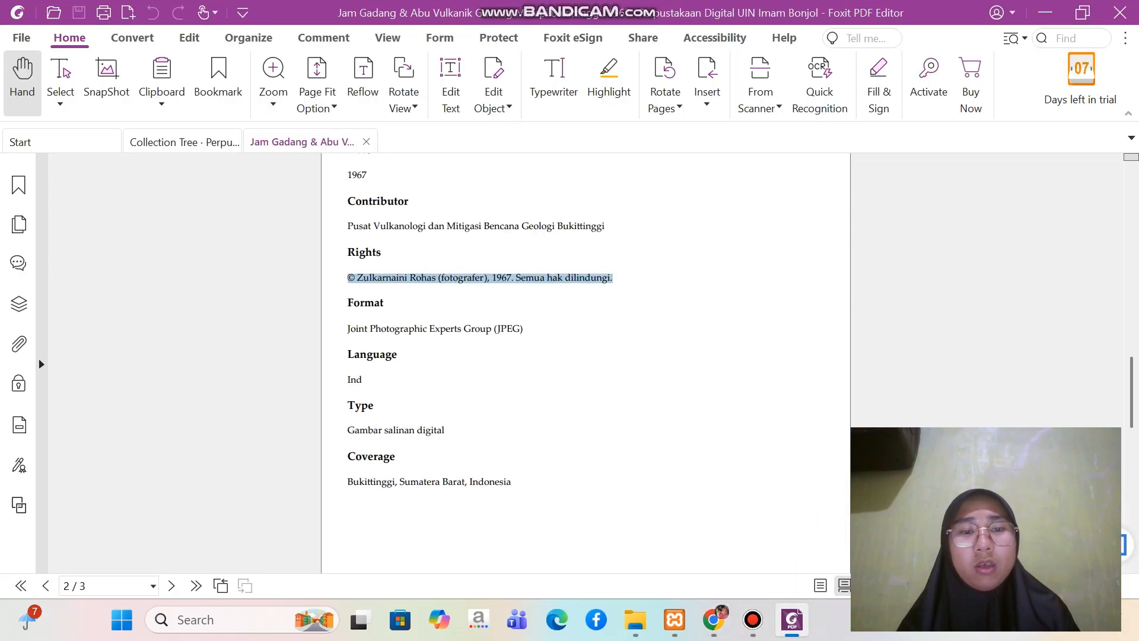
left_click_drag(347, 328, 524, 328)
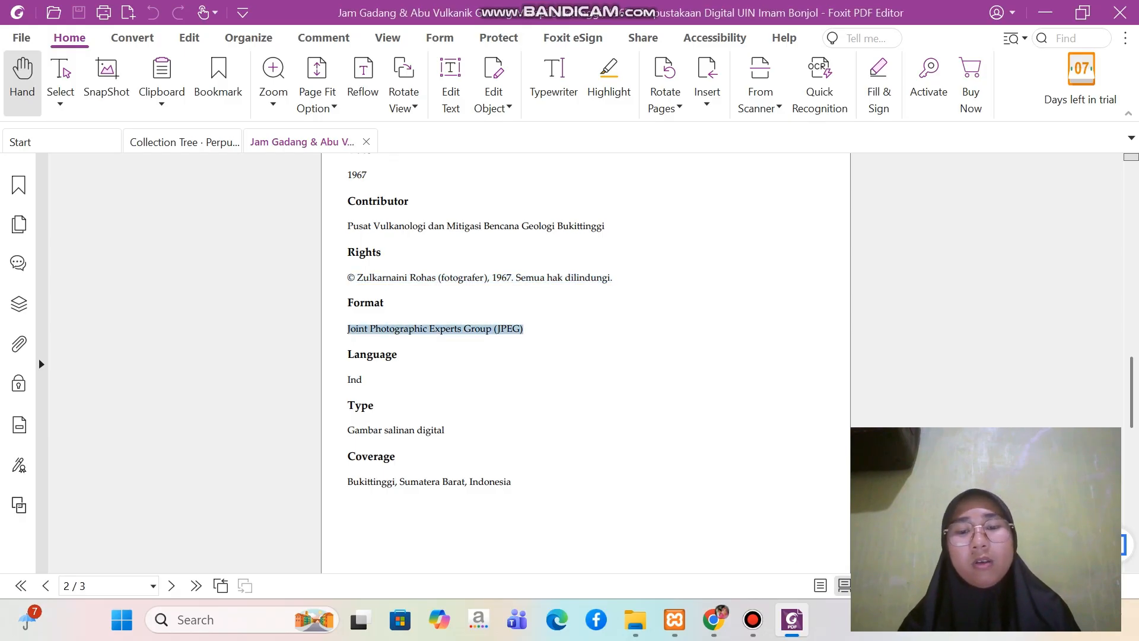
left_click(713, 620)
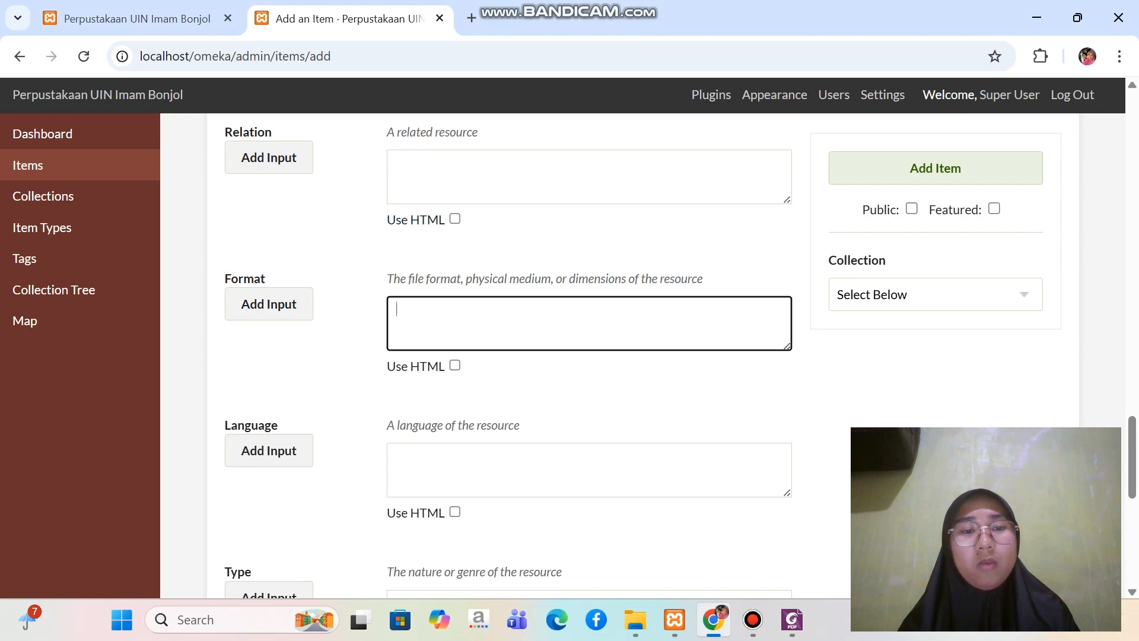
key("ctrl+v")
Enter "Ind" as the item's Language
scroll(590, 343, "down", 2)
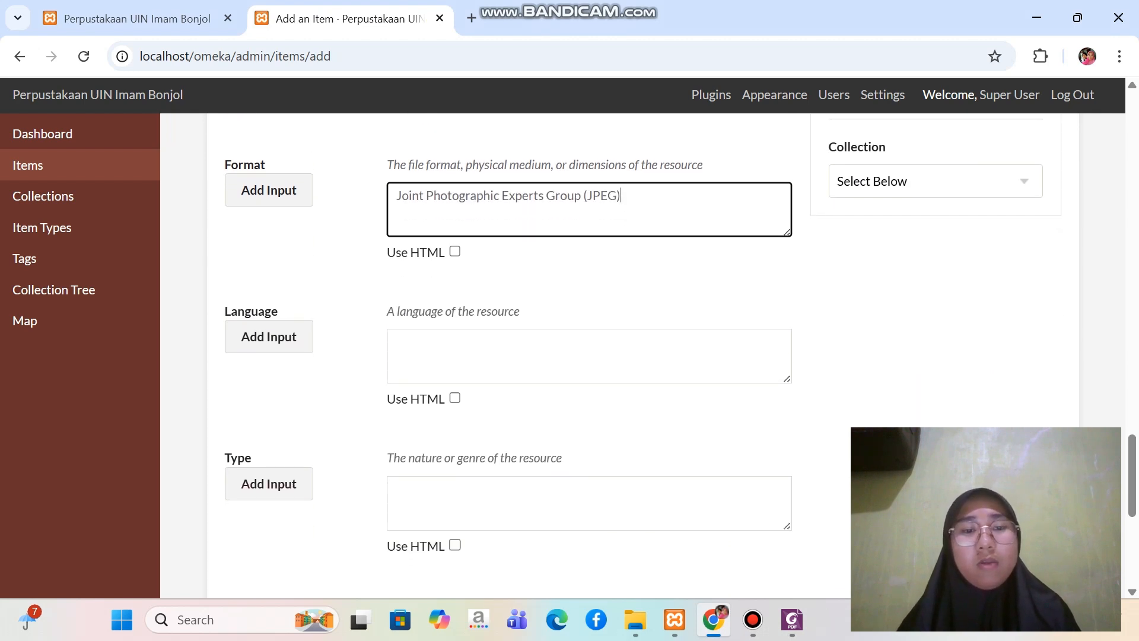
left_click(589, 343)
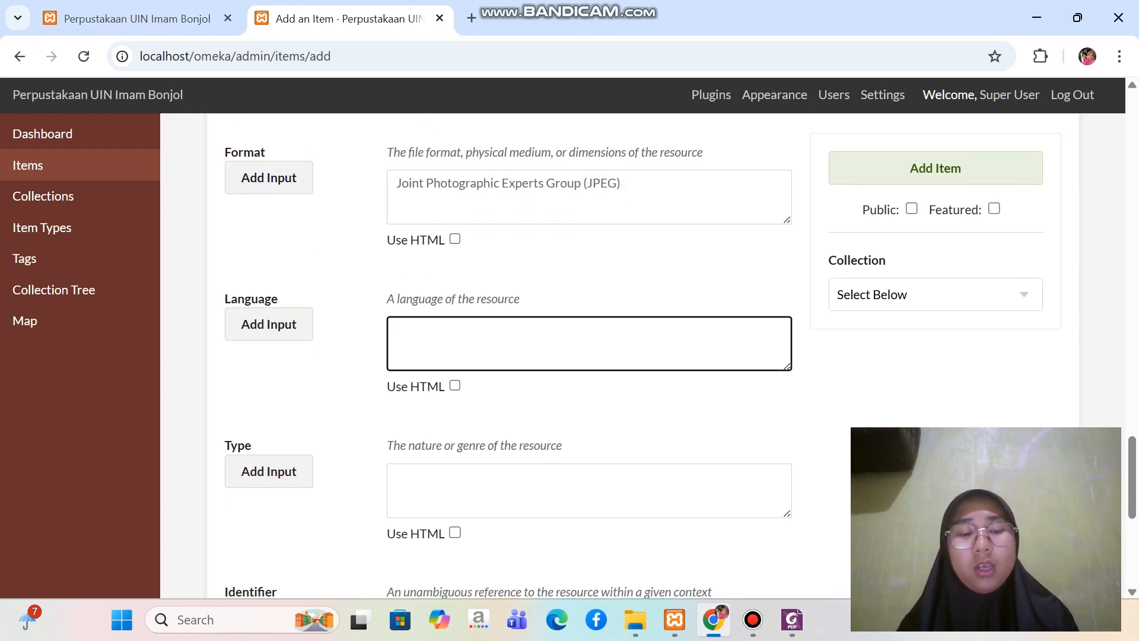
key("Caps_Lock")
type("I")
key("Caps_Lock")
type("n")
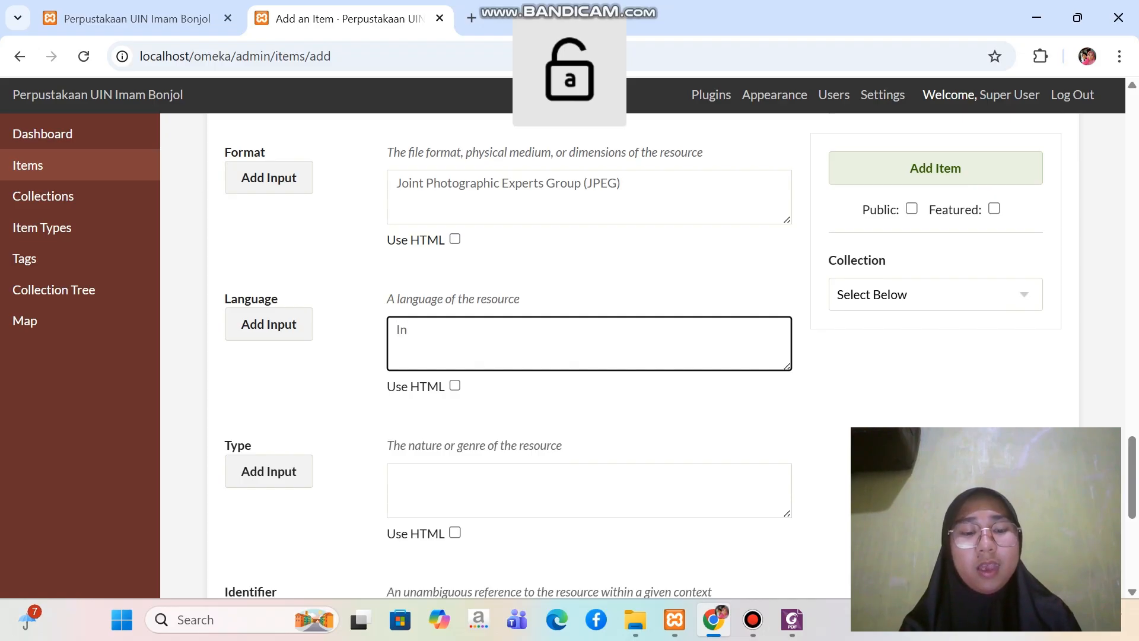
type("d")
scroll(589, 356, "down", 3)
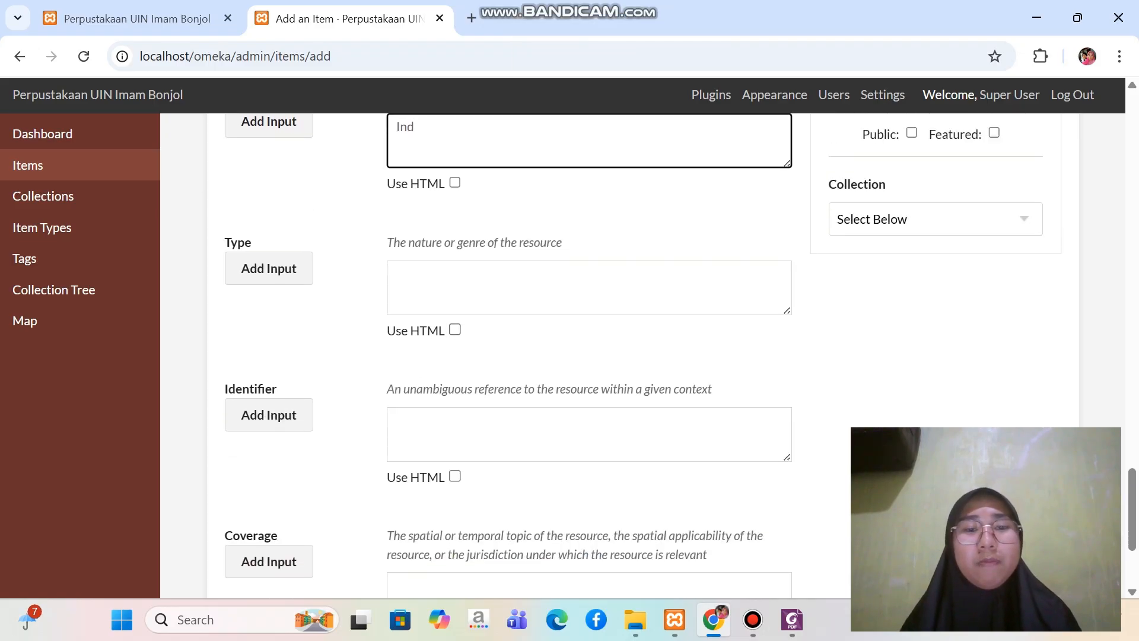
Copy the type "Gambar salinan digital" from the Foxit PDF into the item's Type field in Chrome
left_click(589, 288)
left_click(792, 619)
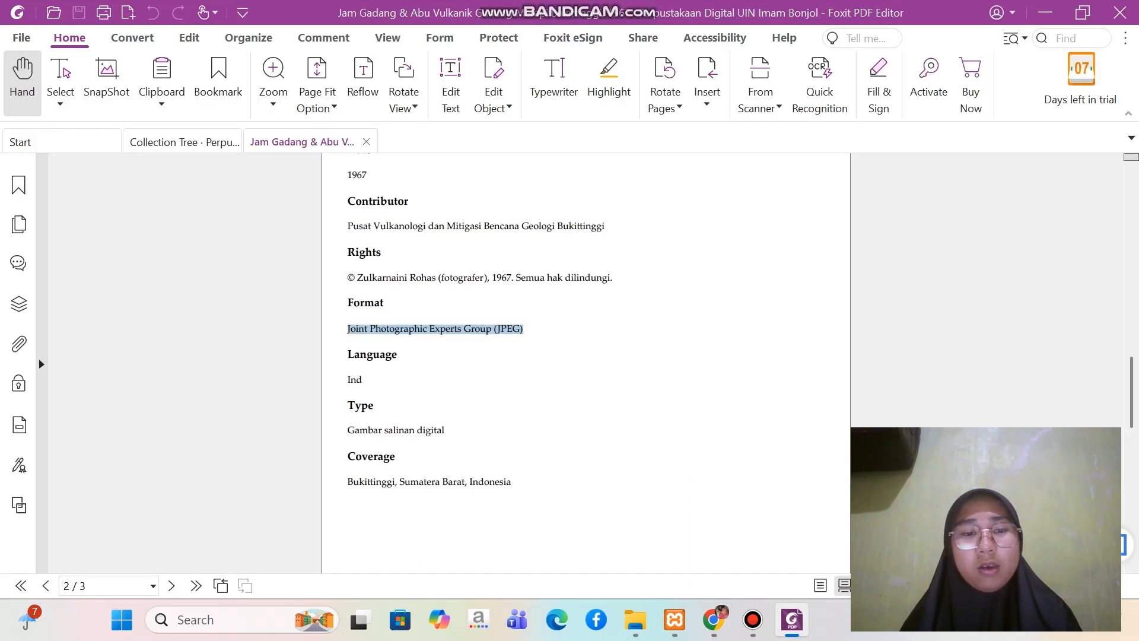
left_click(348, 430)
left_click_drag(348, 430, 445, 430)
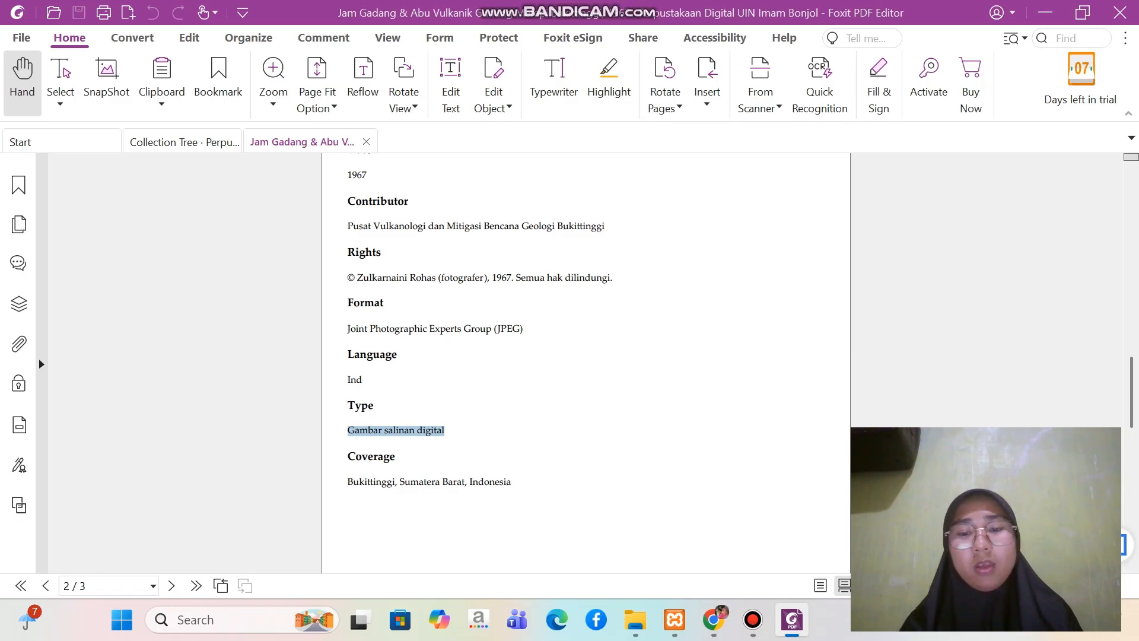
left_click(714, 620)
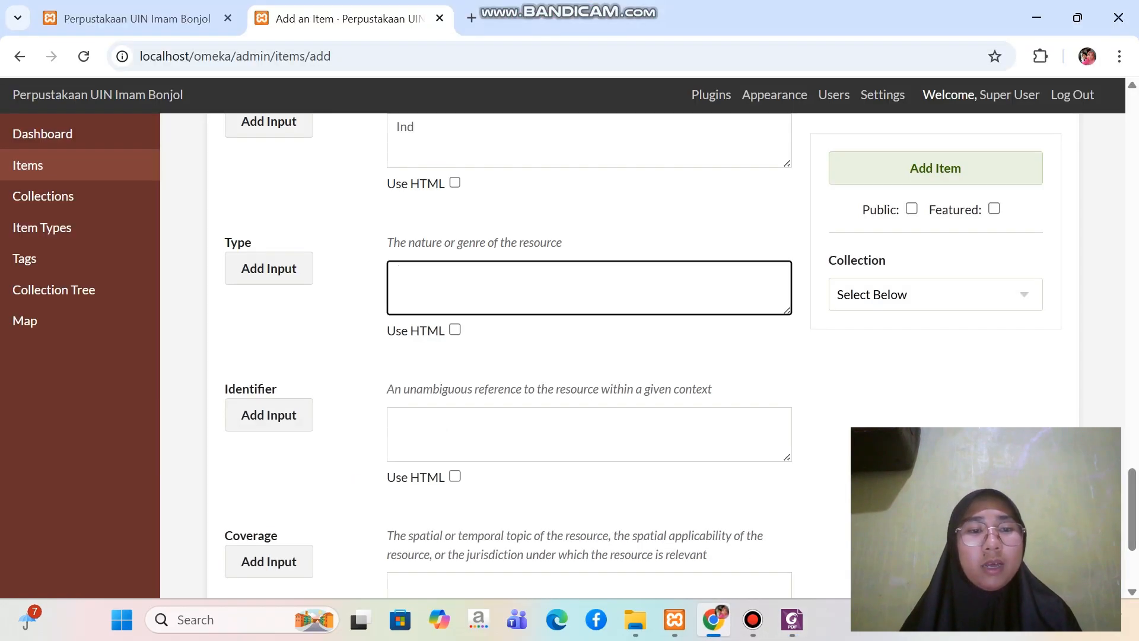
key("ctrl+v")
Copy the coverage "Bukittinggi, Sumatera Barat, Indonesia" from the Foxit PDF into the item's Coverage field in Chrome
scroll(681, 355, "down", 1)
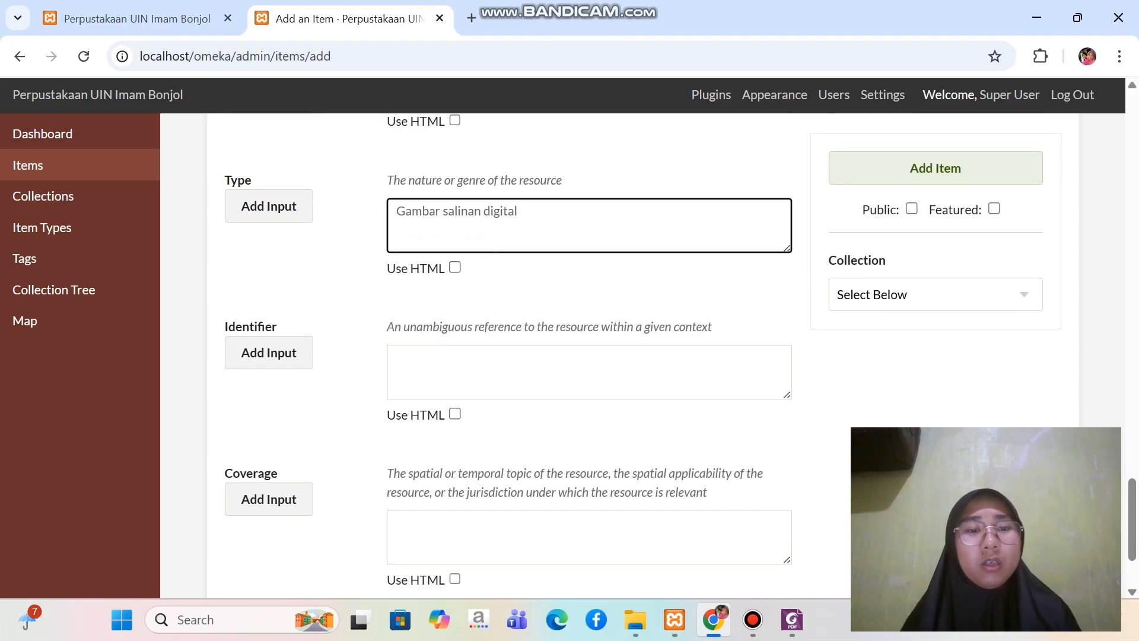
scroll(643, 355, "down", 2)
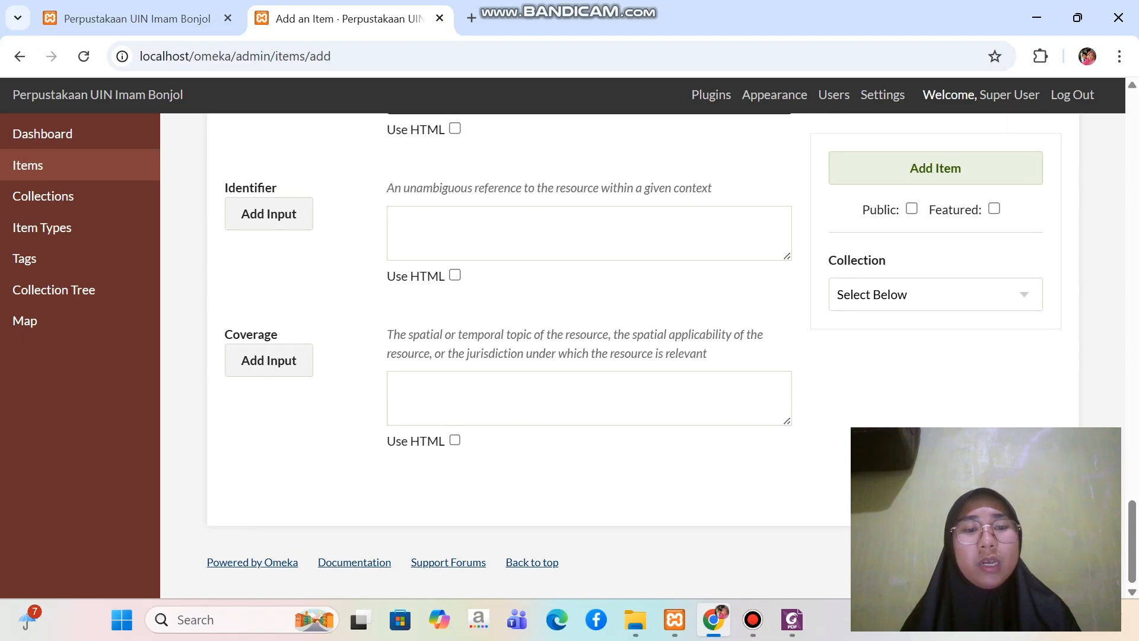
left_click(792, 619)
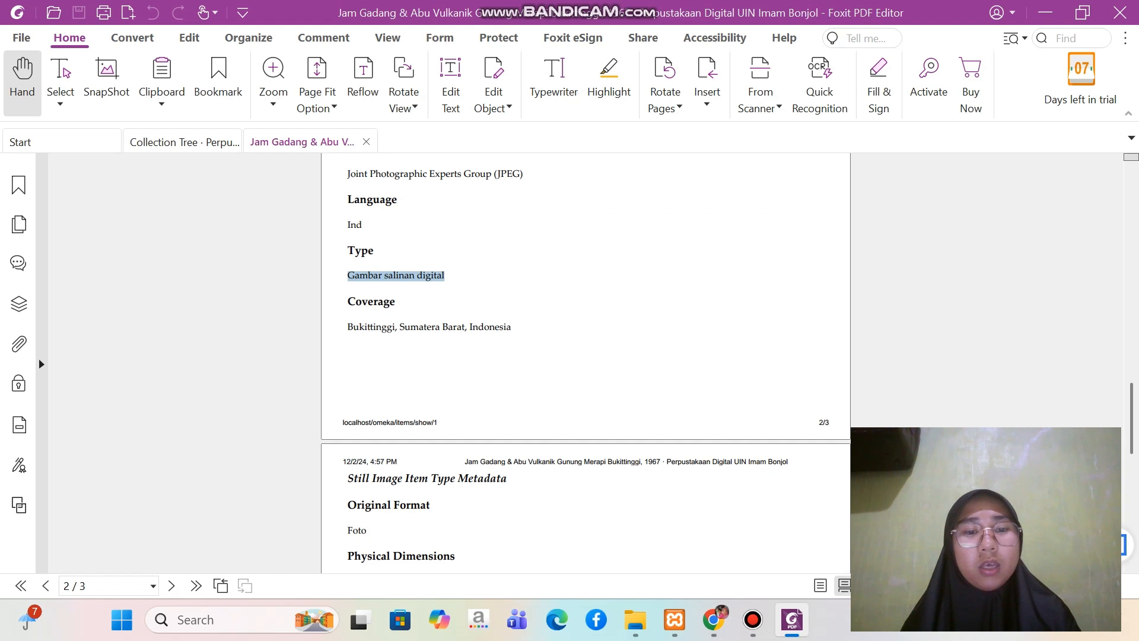
left_click(445, 276)
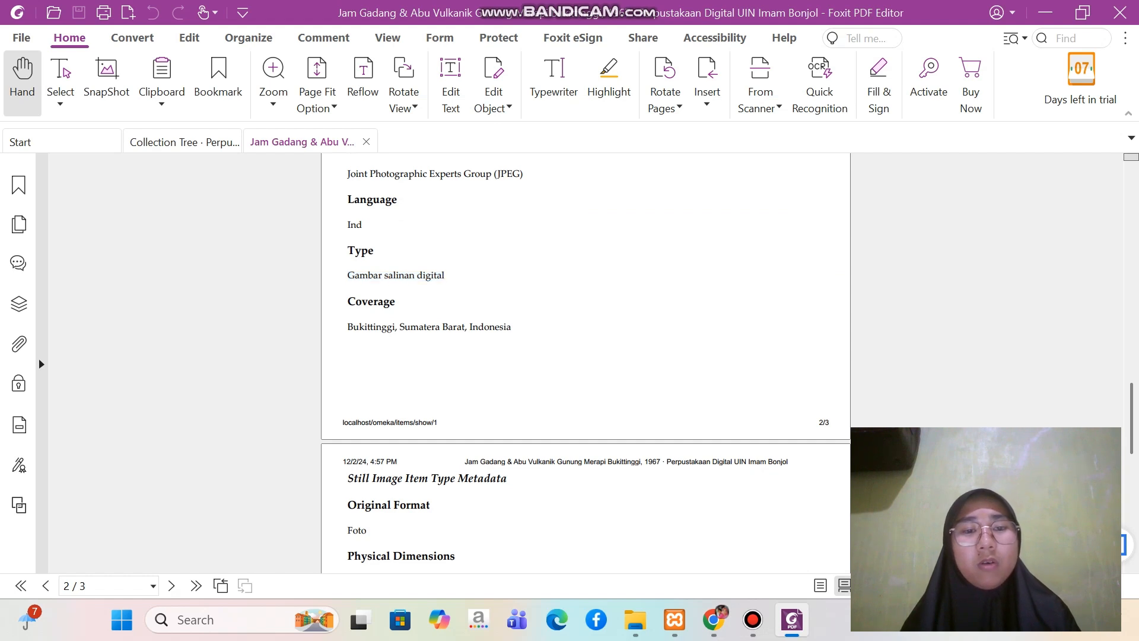
left_click_drag(347, 327, 511, 327)
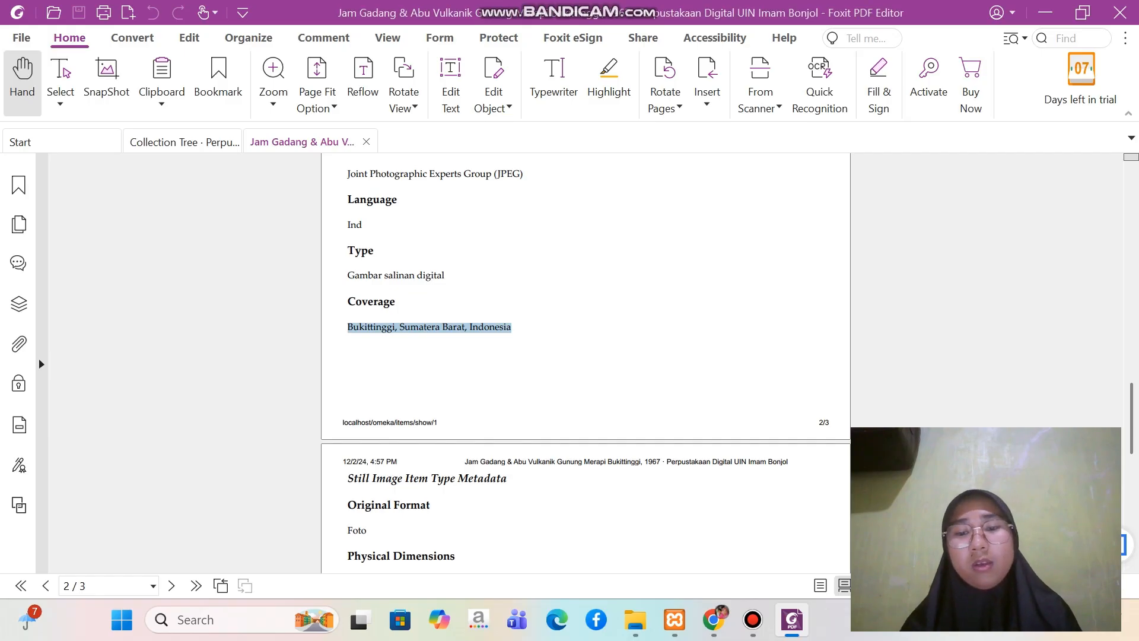
left_click(713, 620)
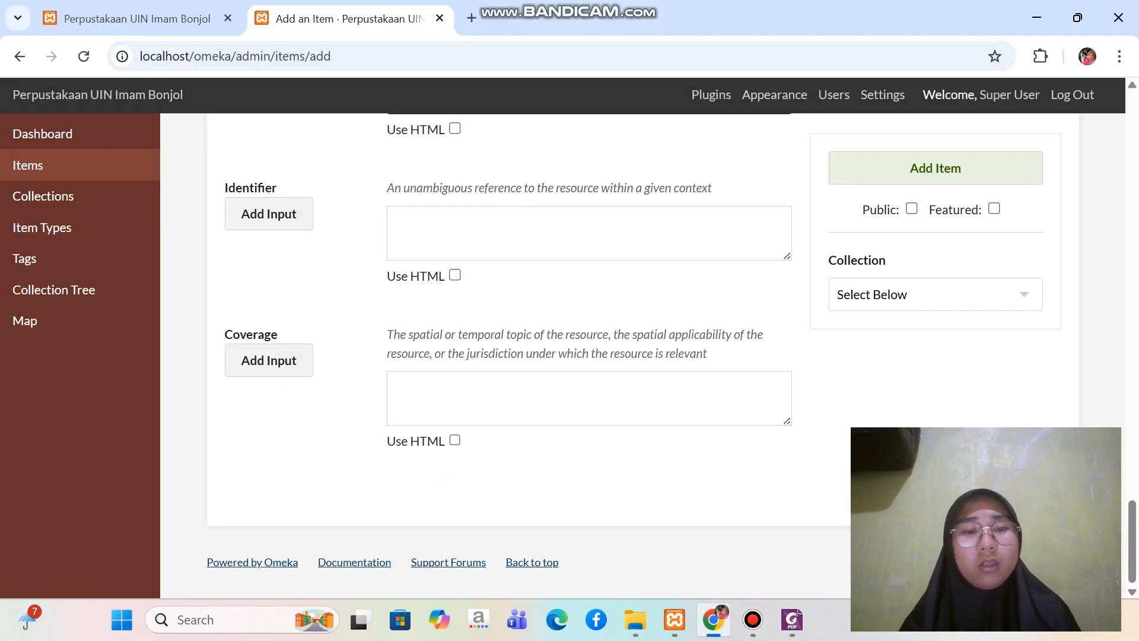
left_click(534, 396)
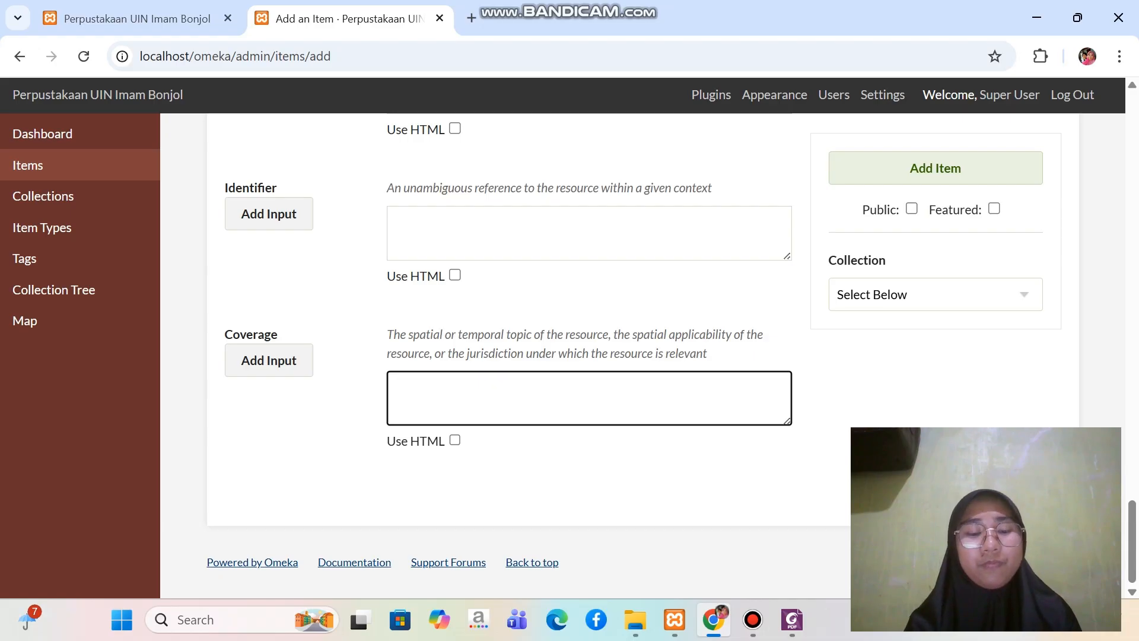
type("BukiĴinggi, Sumatera Barat, Indonesia")
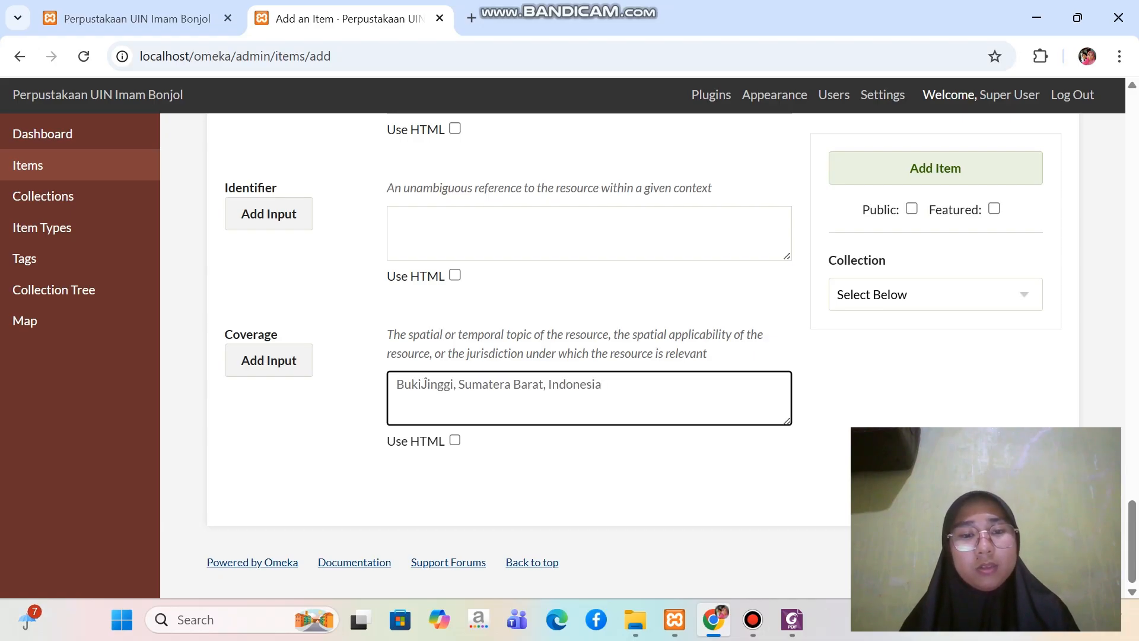
Replace the garbled character in the Coverage entry with "tt" to spell "Bukittinggi"
left_click(426, 384)
key("BackSpace")
type("tt")
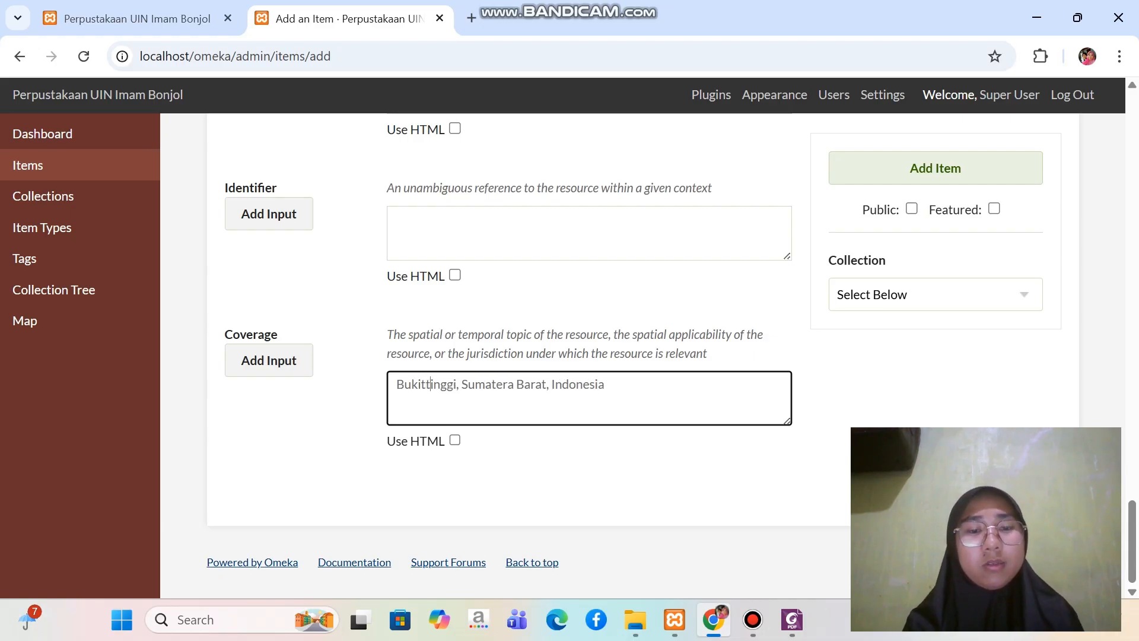
Set the item type to Still Image in the item's Item Type Metadata
scroll(589, 356, "up", 13)
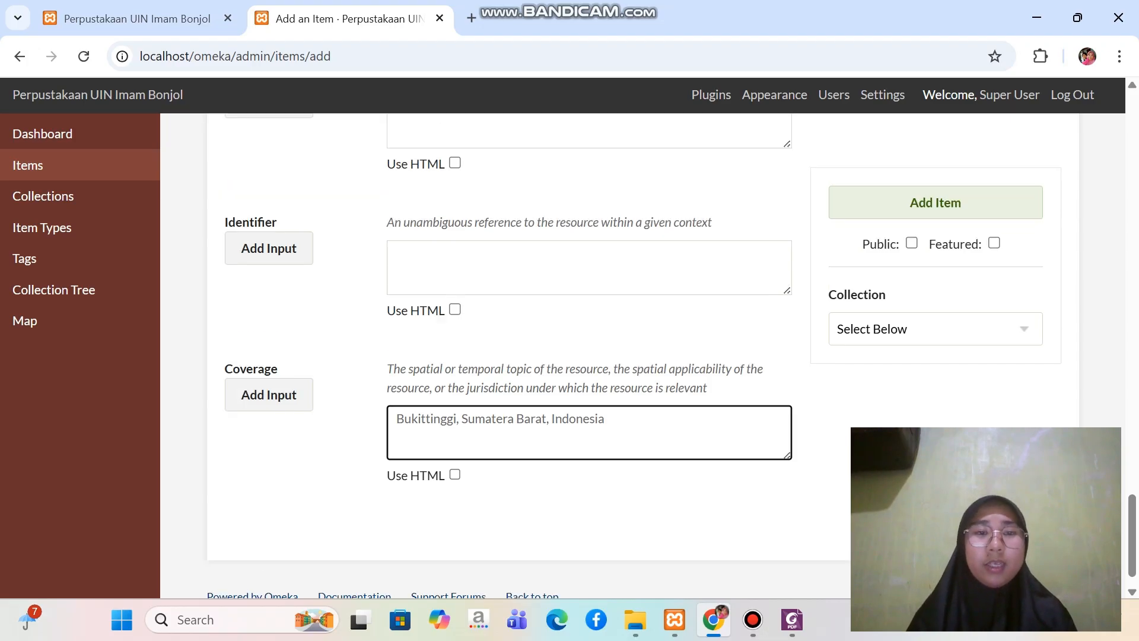
scroll(589, 356, "up", 15)
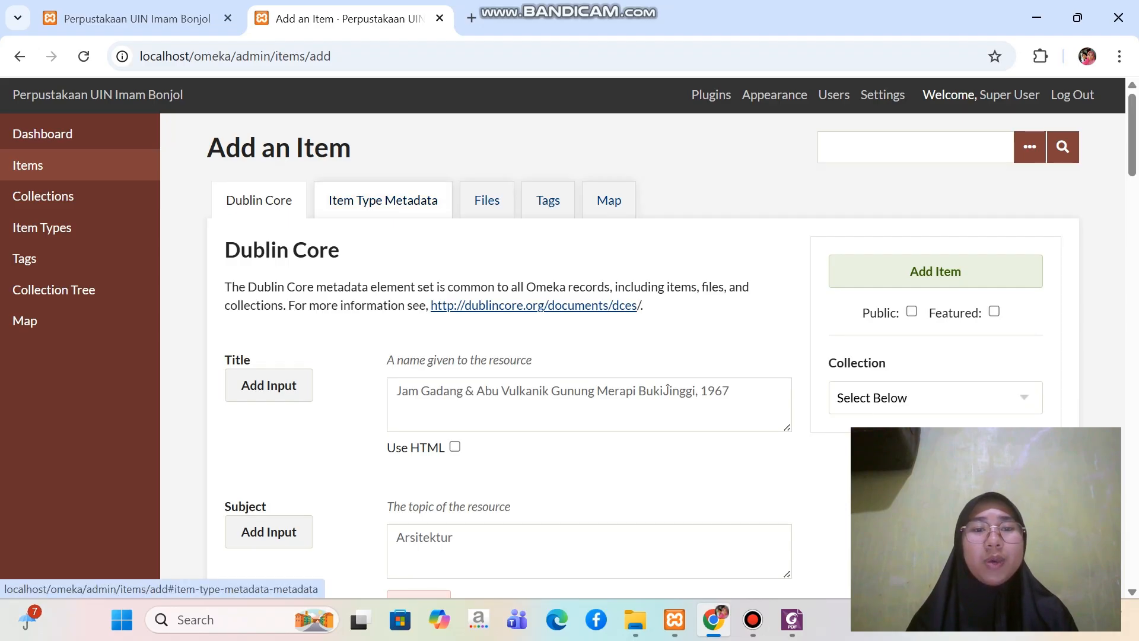
left_click(382, 200)
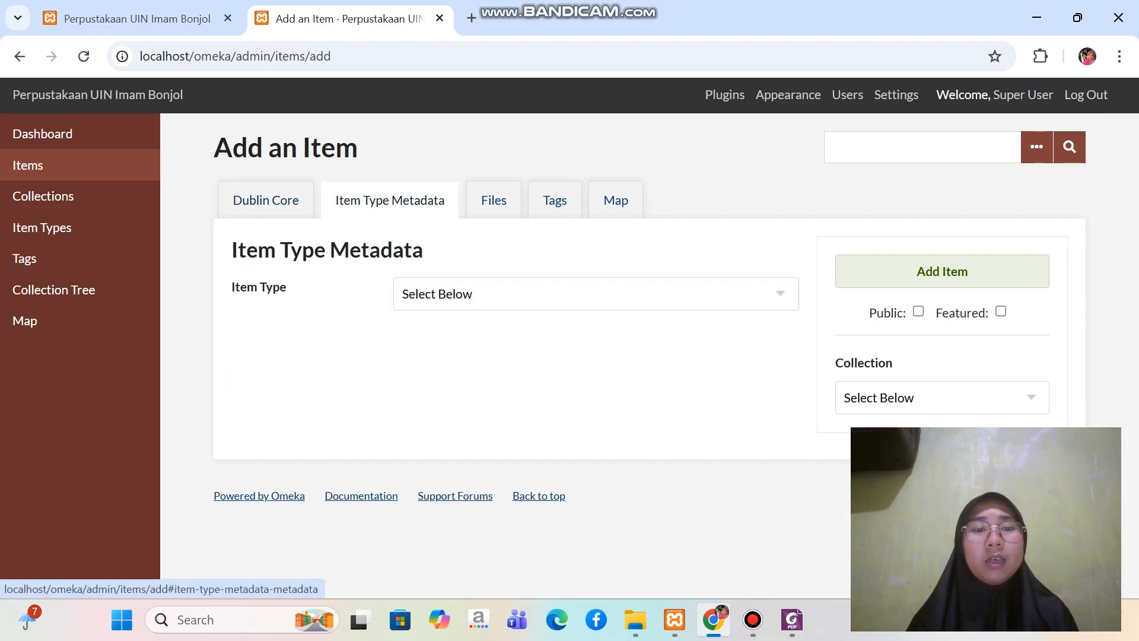
left_click(596, 294)
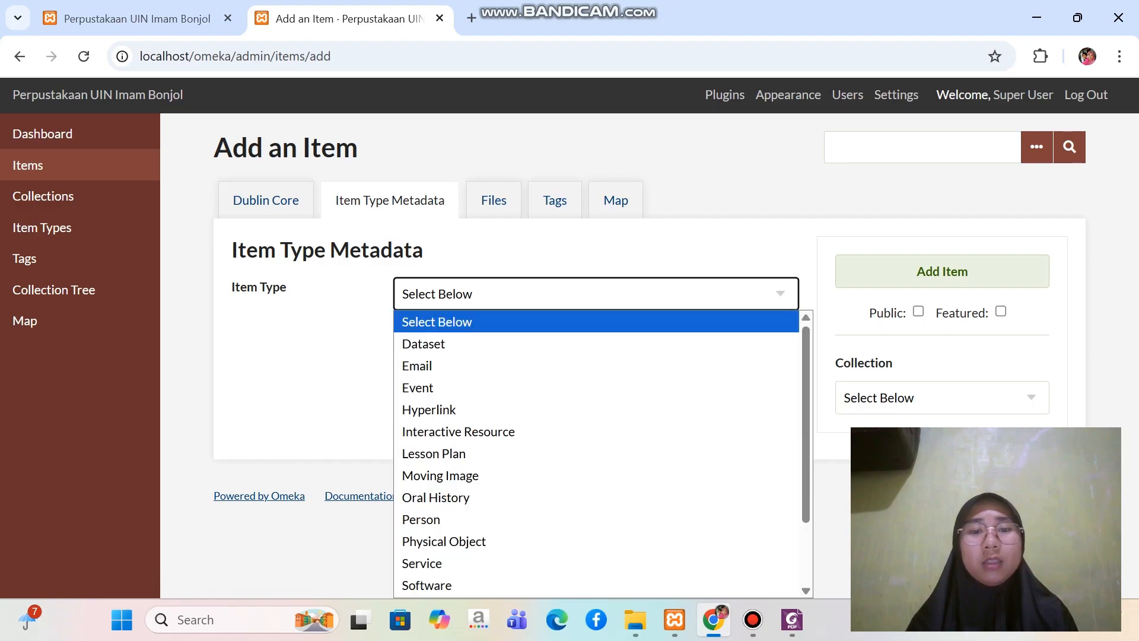
scroll(596, 453, "down", 3)
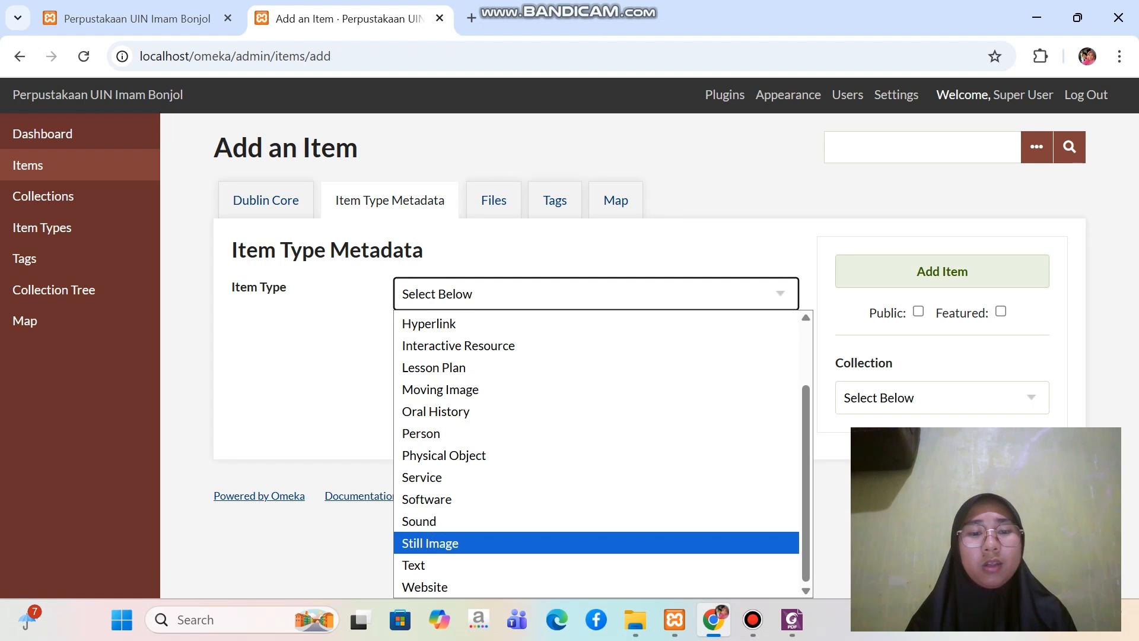
left_click(430, 543)
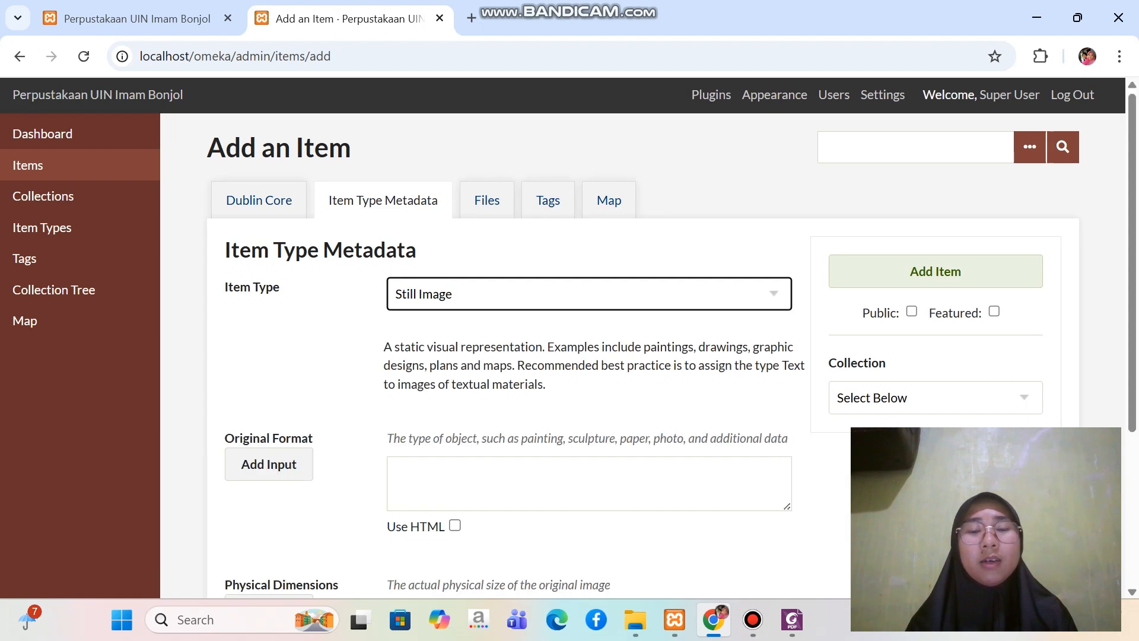
Check the Still Image metadata in the Foxit PDF and enter "Foto" as the item's Original Format in Chrome
scroll(653, 356, "down", 2)
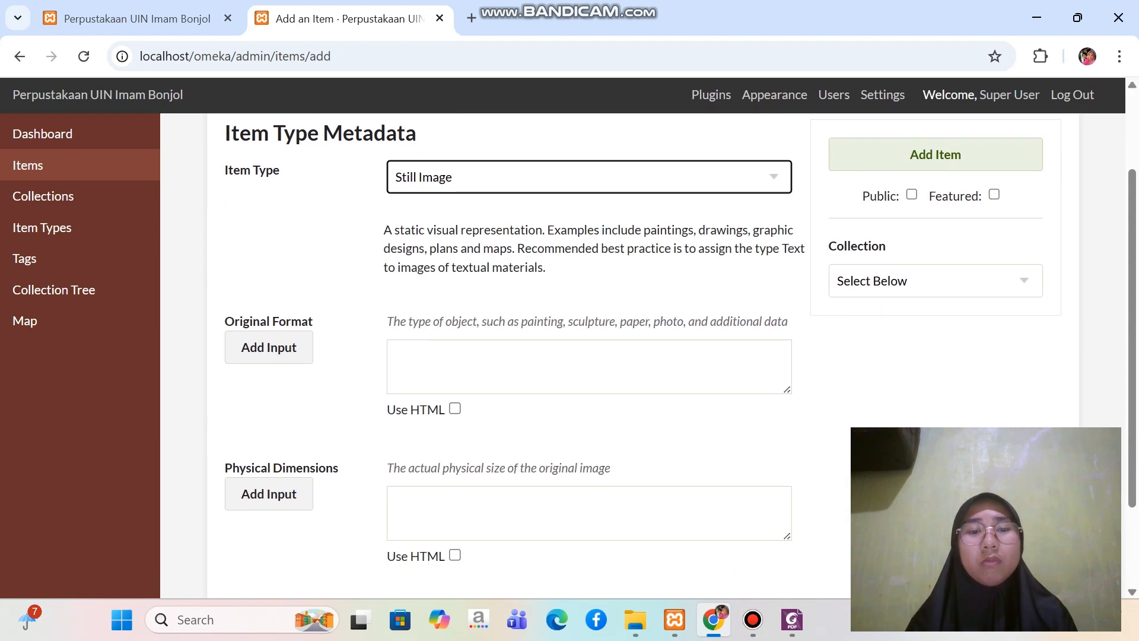
scroll(653, 356, "up", 1)
scroll(653, 356, "down", 3)
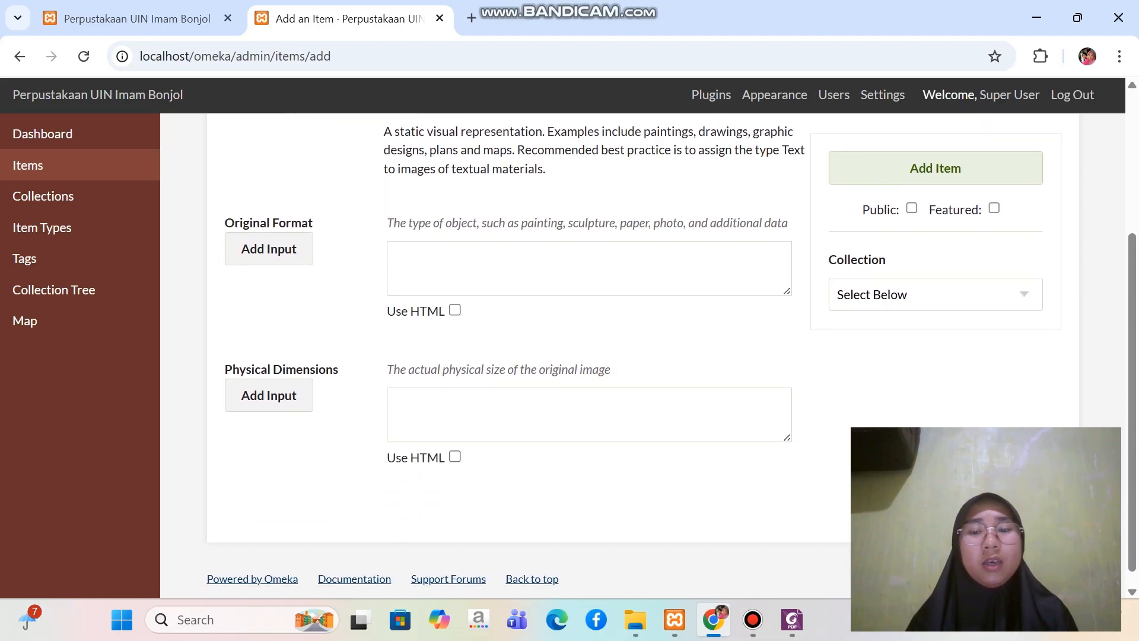
left_click(793, 620)
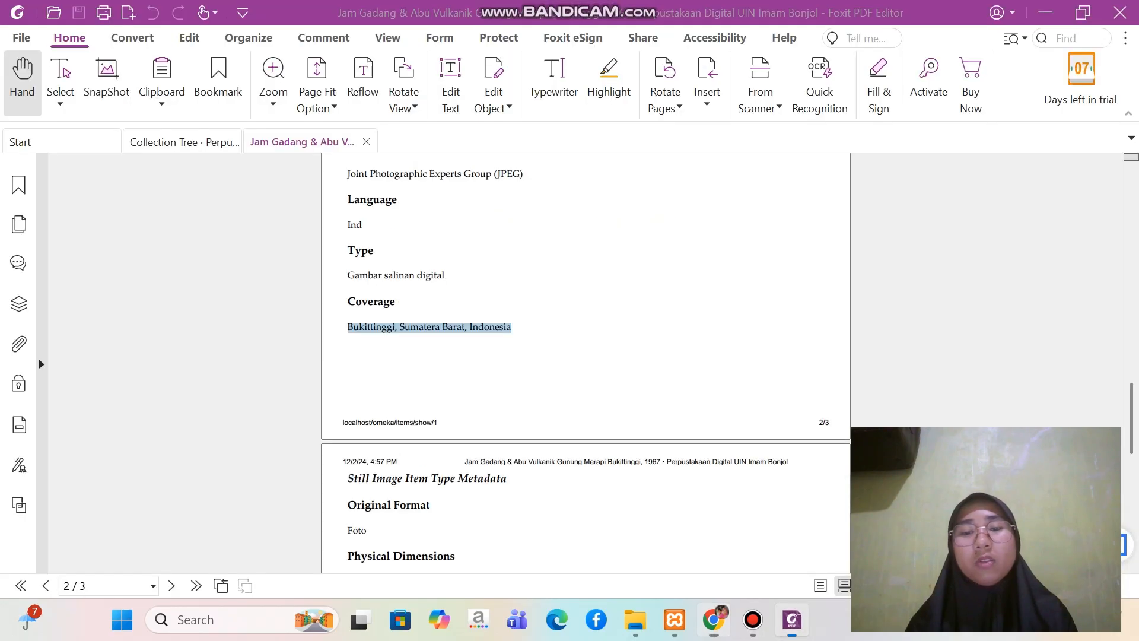
scroll(586, 363, "down", 2)
scroll(586, 363, "up", 2)
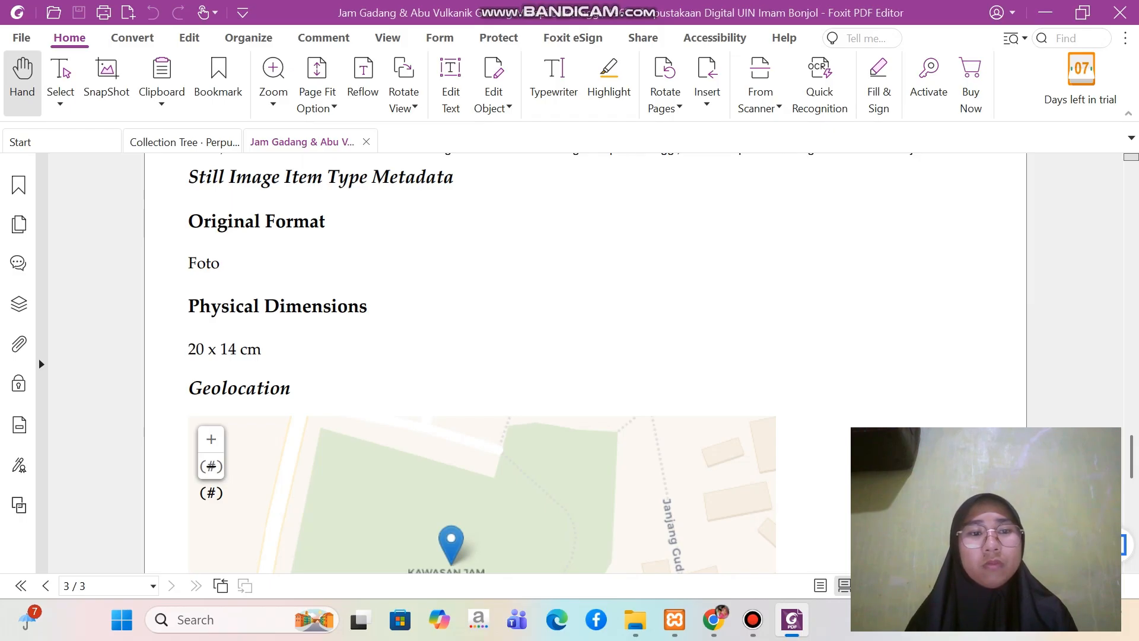
scroll(587, 364, "down", 1)
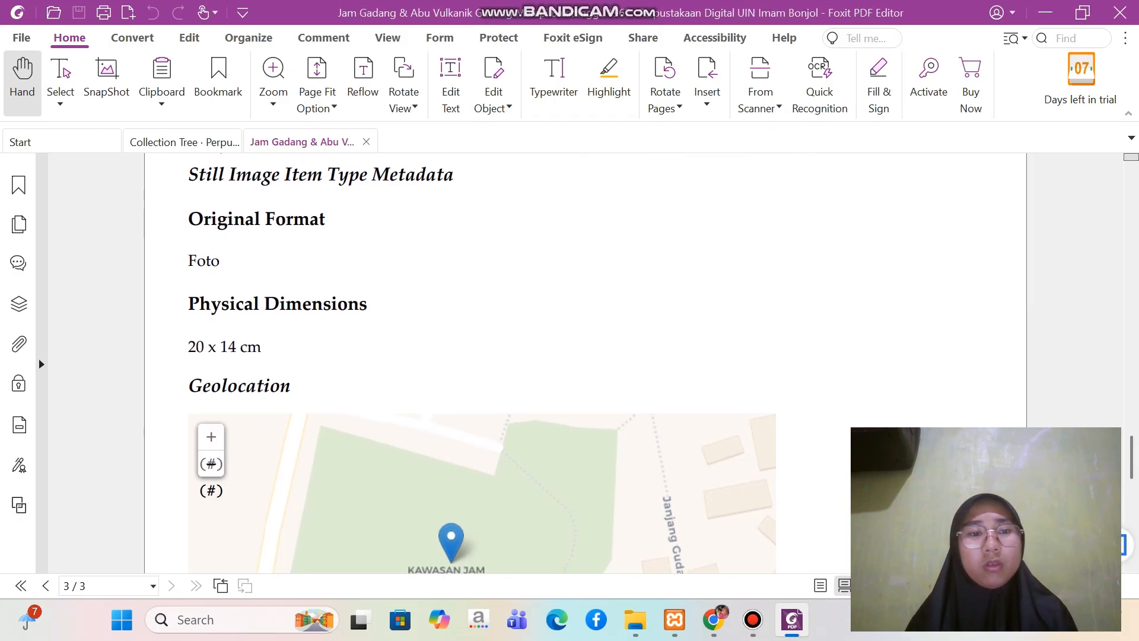
scroll(586, 363, "down", 2)
scroll(586, 363, "down", 1)
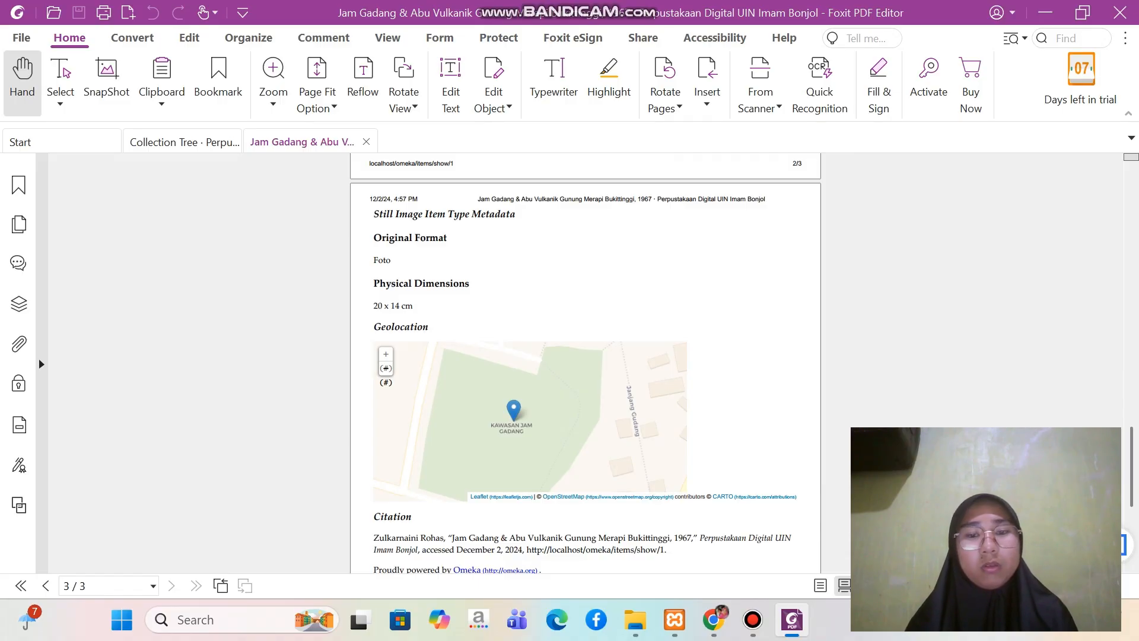
left_click(713, 619)
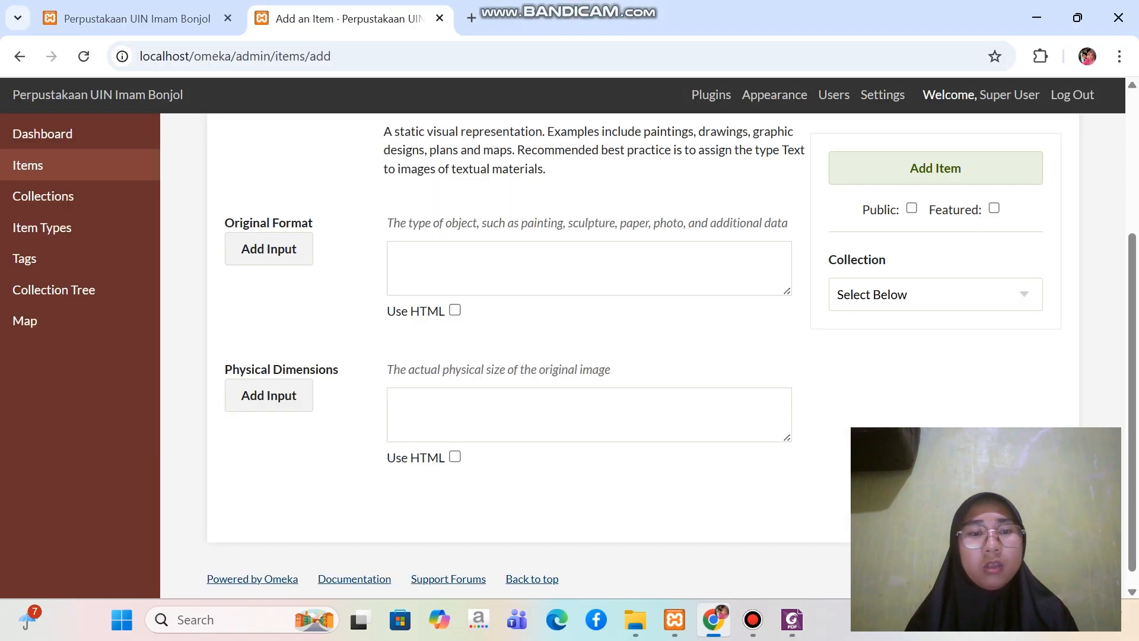
left_click(589, 268)
key("Caps_Lock")
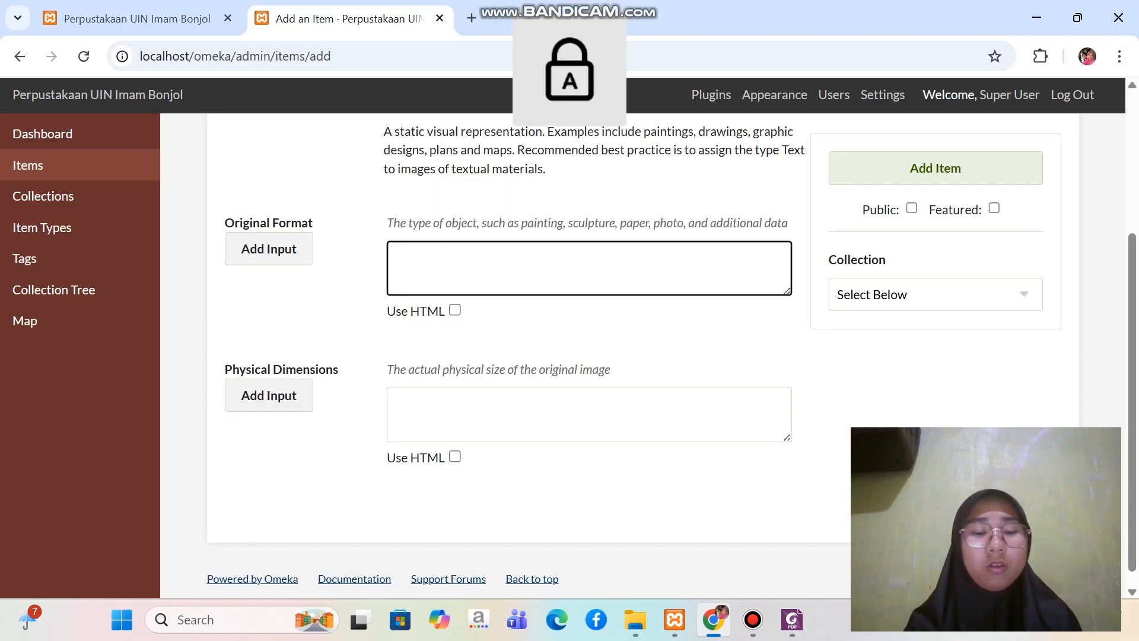
type("F")
key("Caps_Lock")
type("oto")
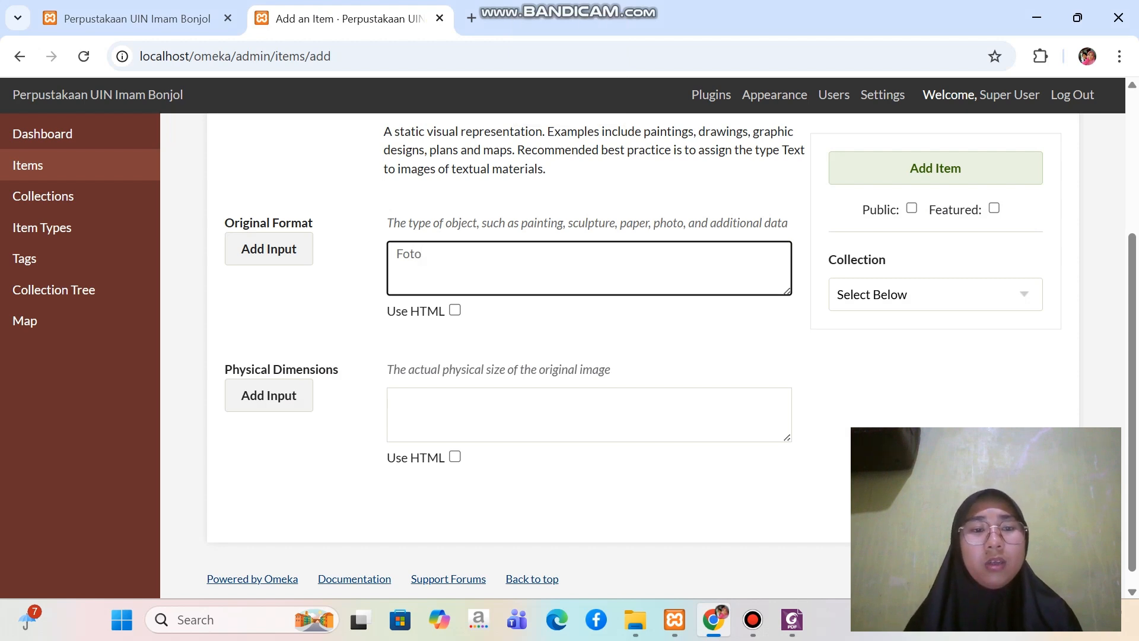
Check the physical dimensions in the Foxit PDF and enter "20 x 4" in the item's Physical Dimensions field in Chrome
left_click(589, 415)
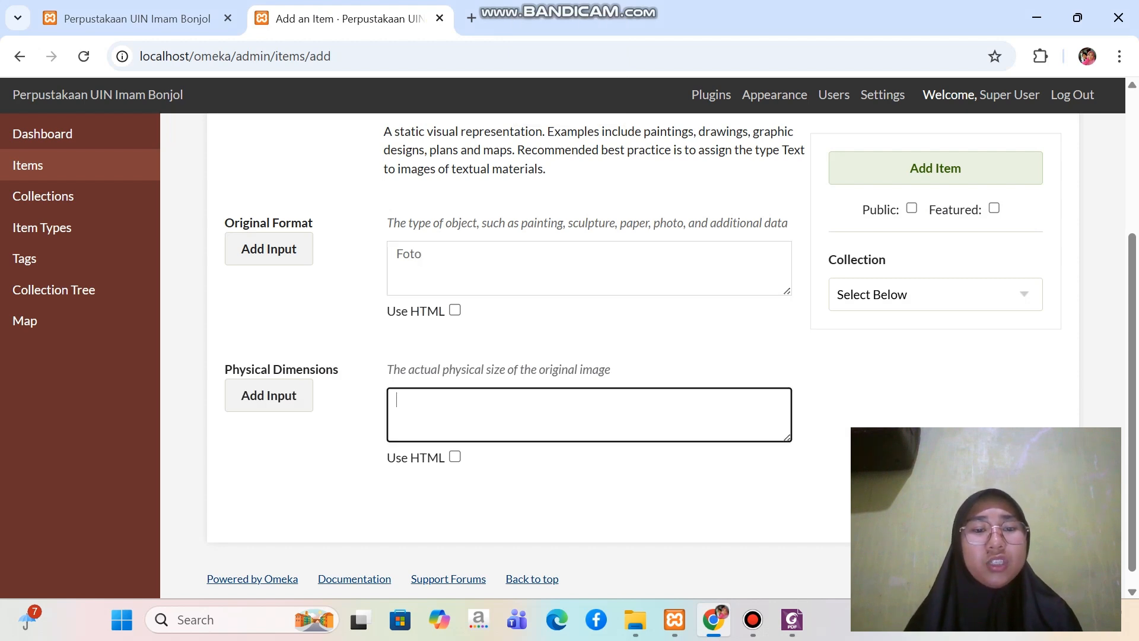
scroll(589, 415, "down", 1)
scroll(589, 414, "up", 1)
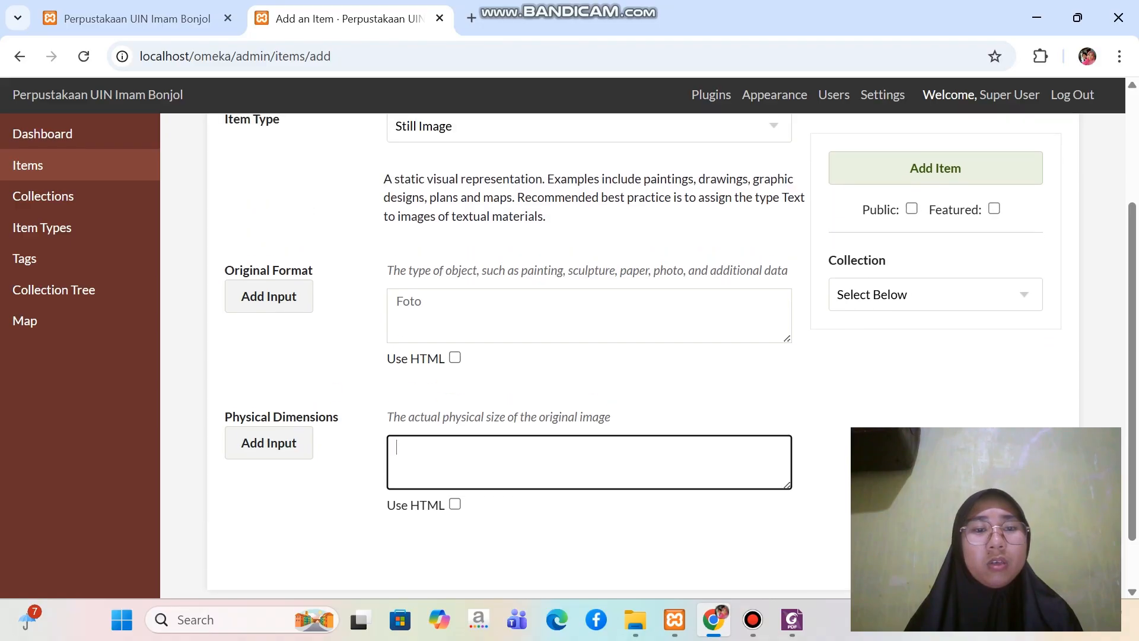
left_click(792, 619)
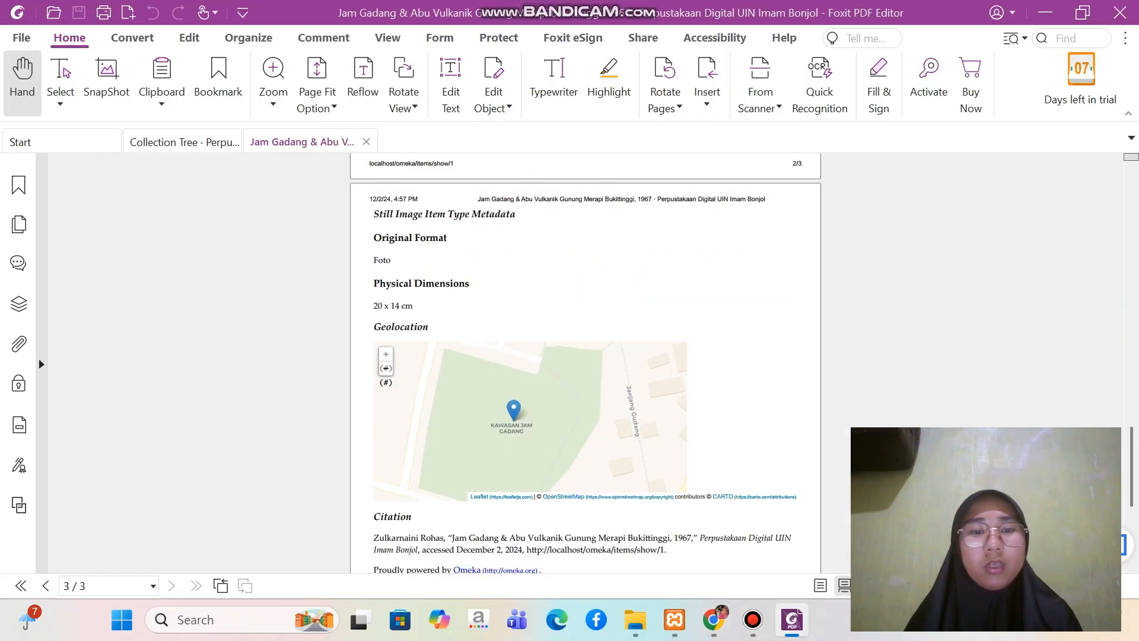
scroll(586, 367, "down", 1)
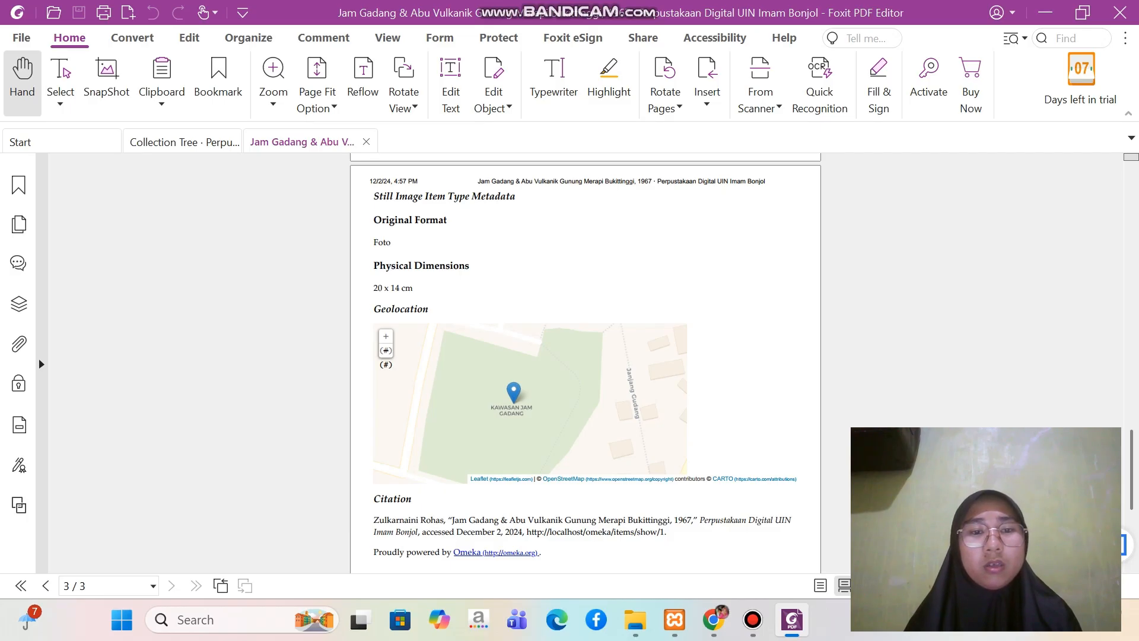
scroll(585, 363, "up", 1)
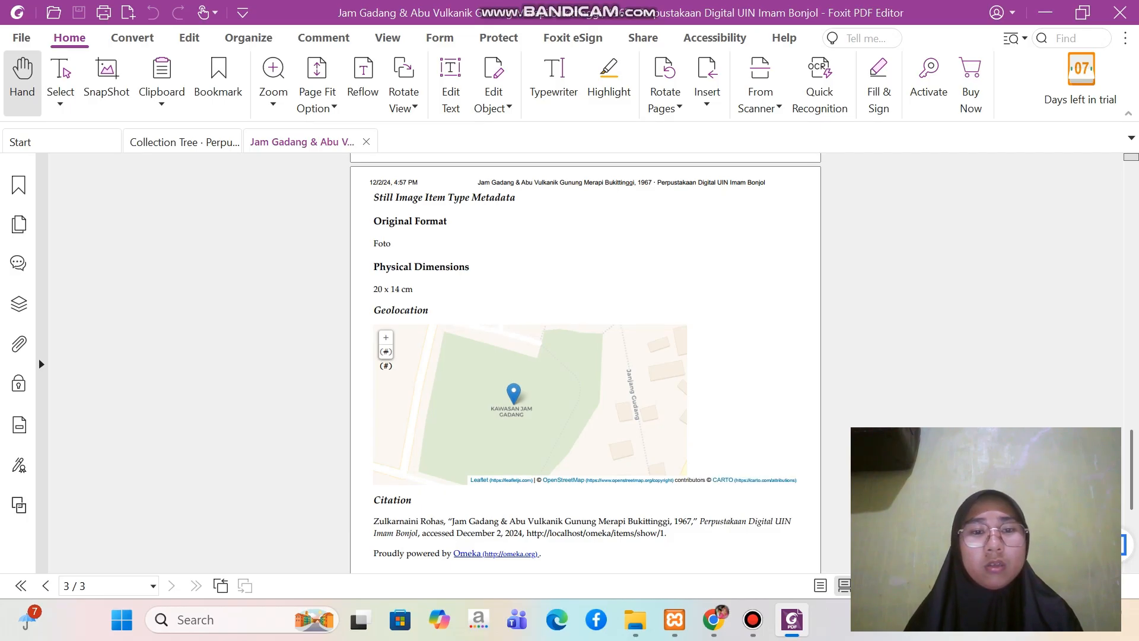
scroll(586, 363, "up", 1)
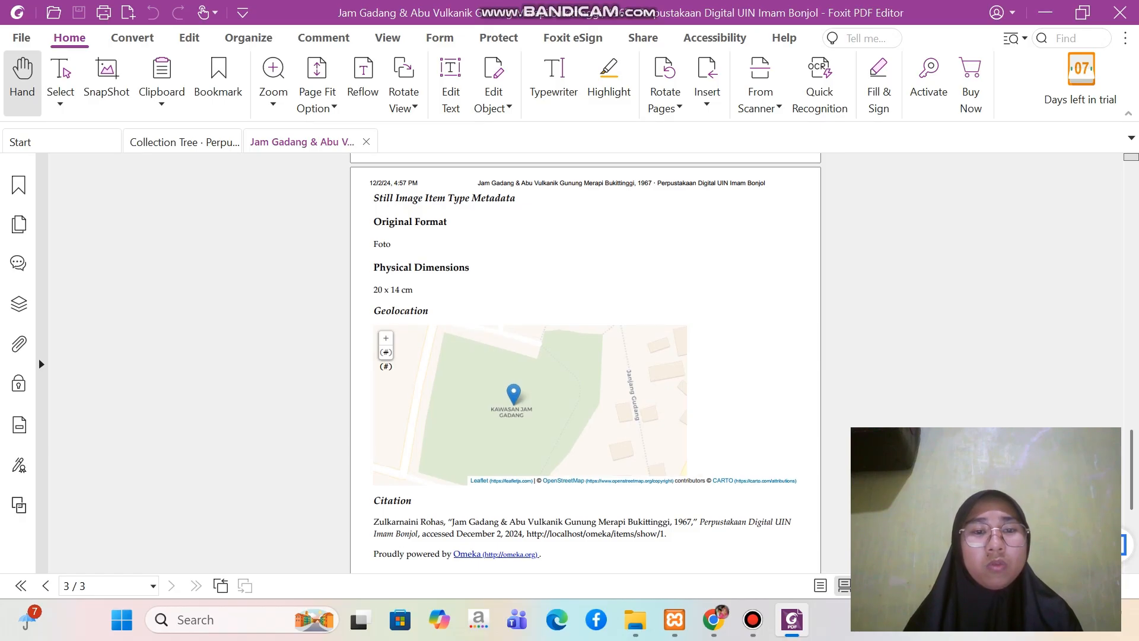
mouse_move(713, 619)
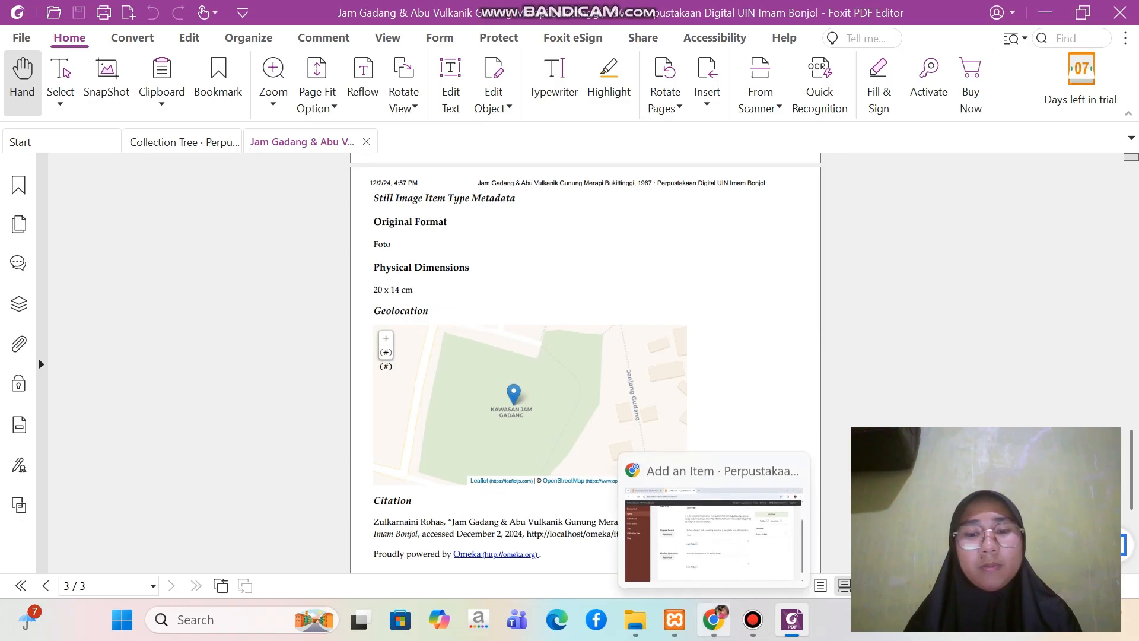
left_click(712, 522)
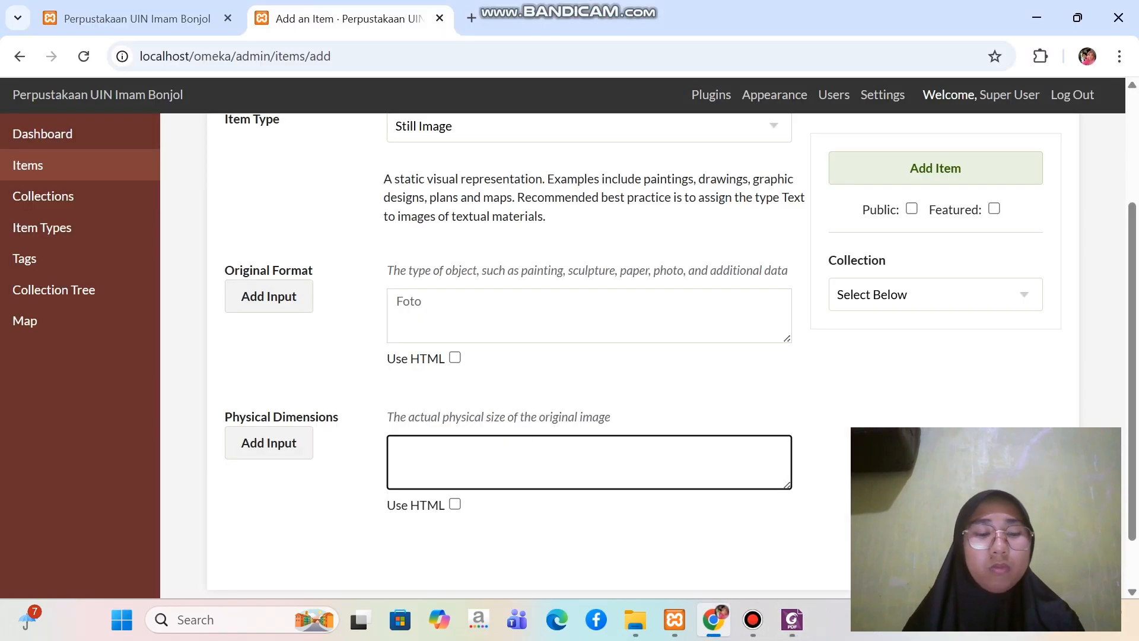
type("20")
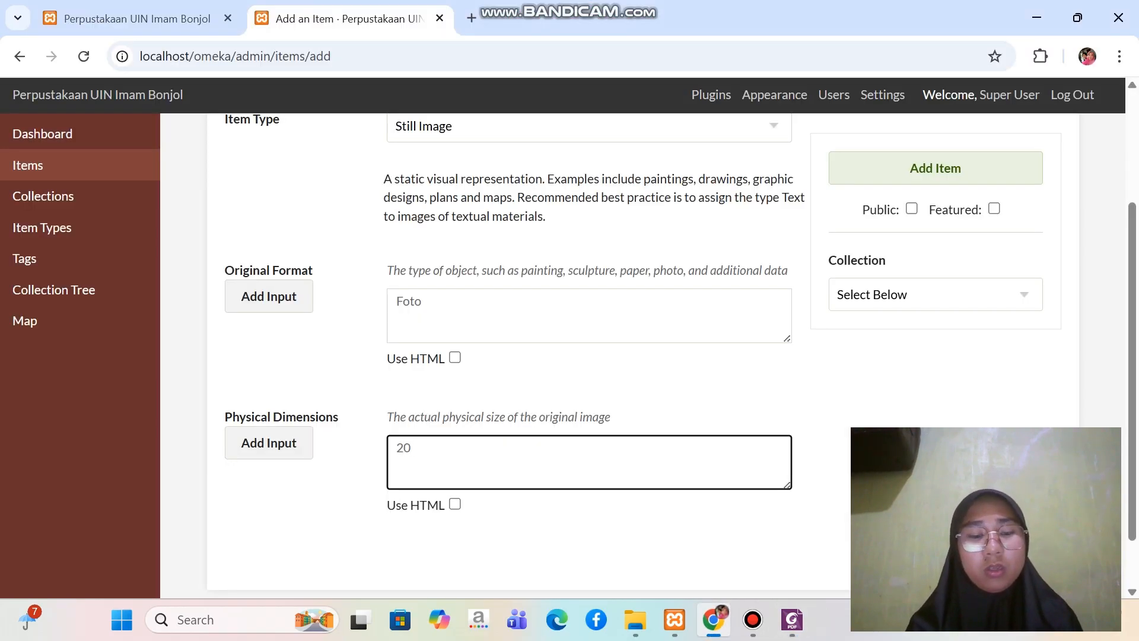
type(" x")
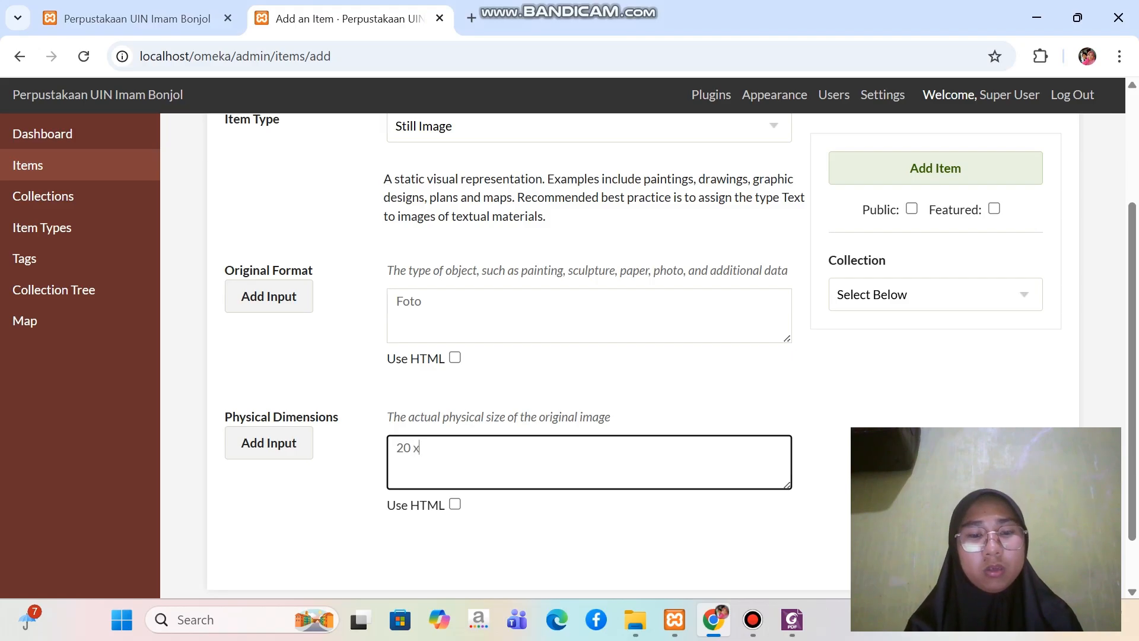
type(" 4")
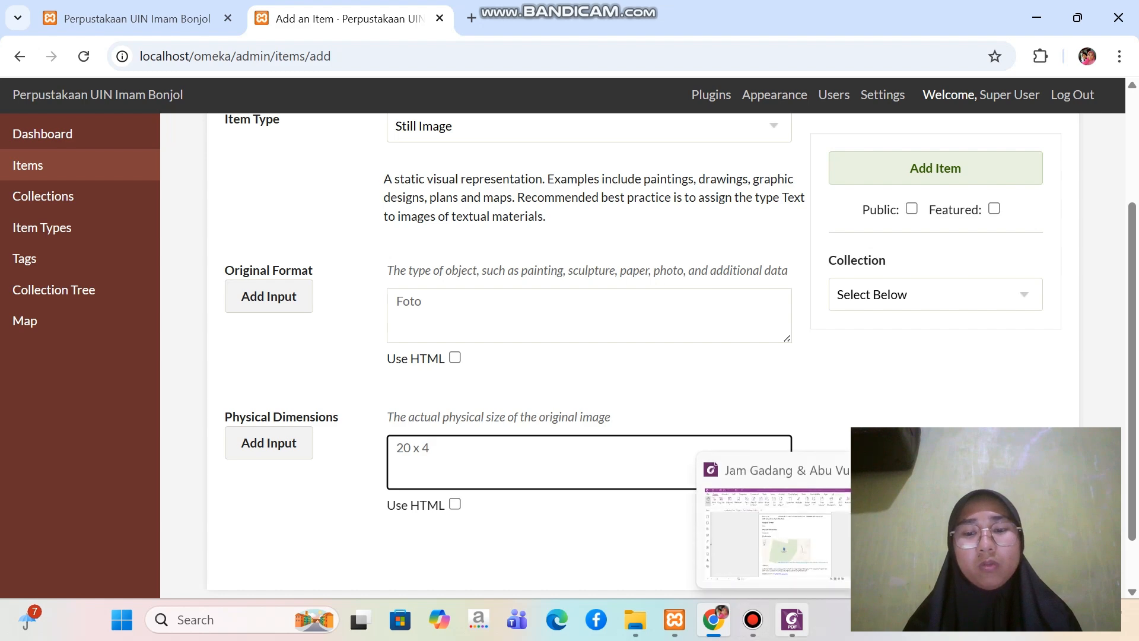
Recheck the dimensions in the Foxit PDF and correct the item's Physical Dimensions in Chrome to "20 x 14 cm"
left_click(792, 619)
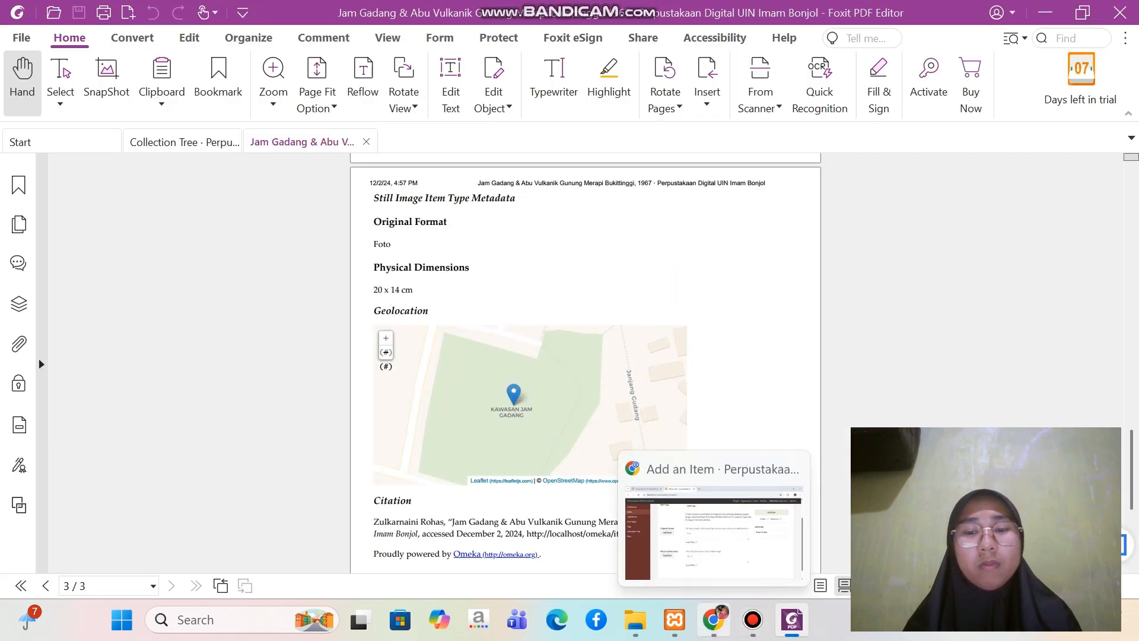
left_click(713, 619)
key("BackSpace")
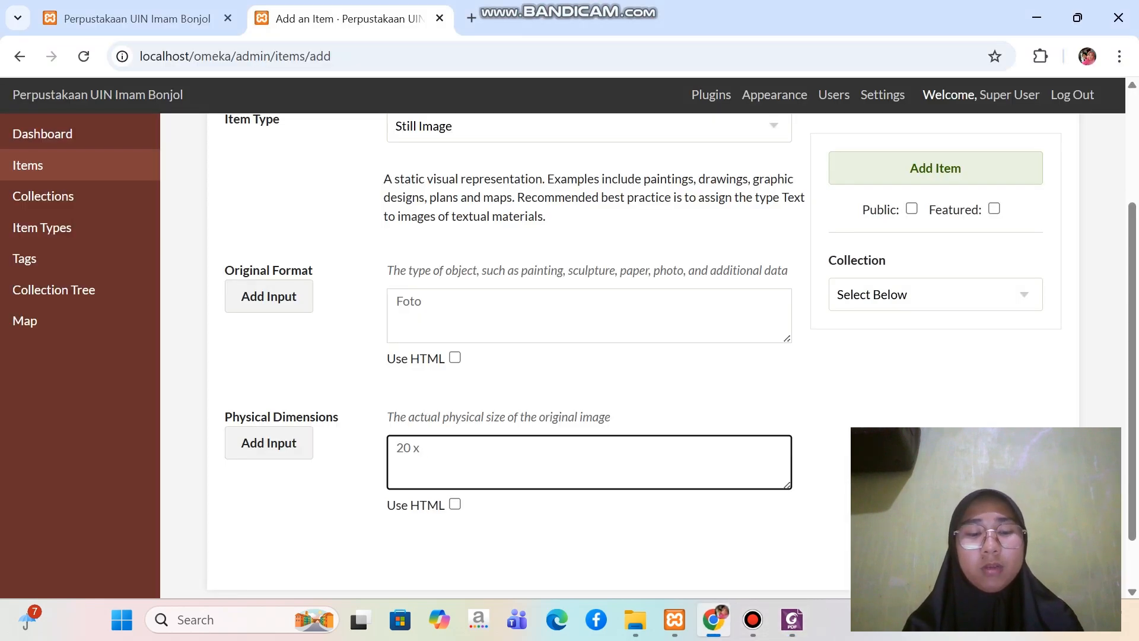
type("14")
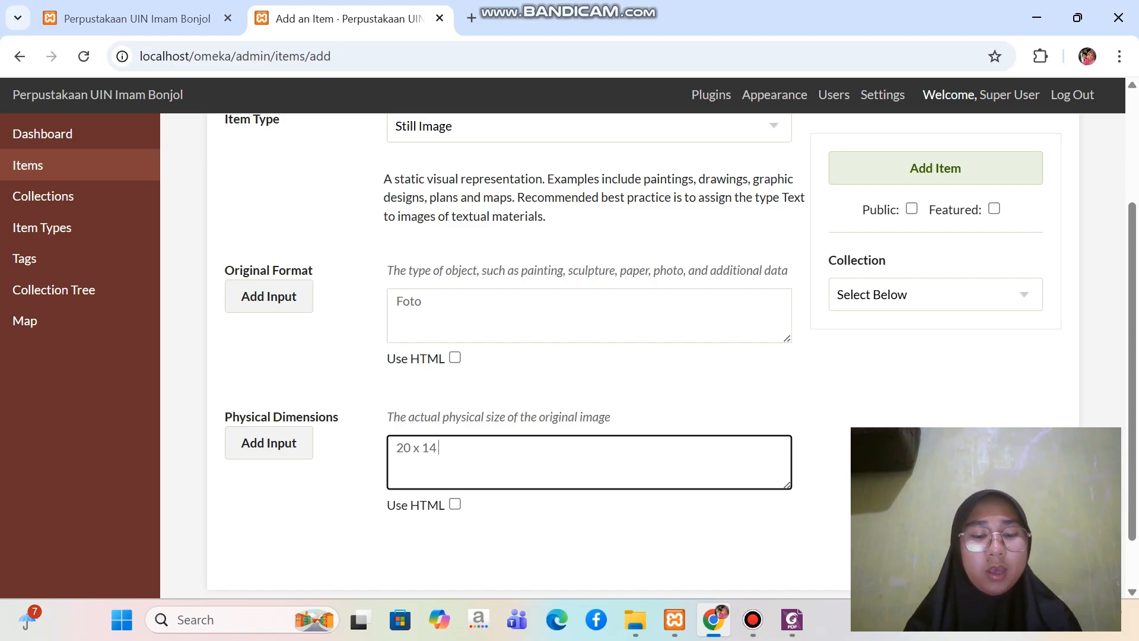
type(" cm")
scroll(673, 351, "down", 1)
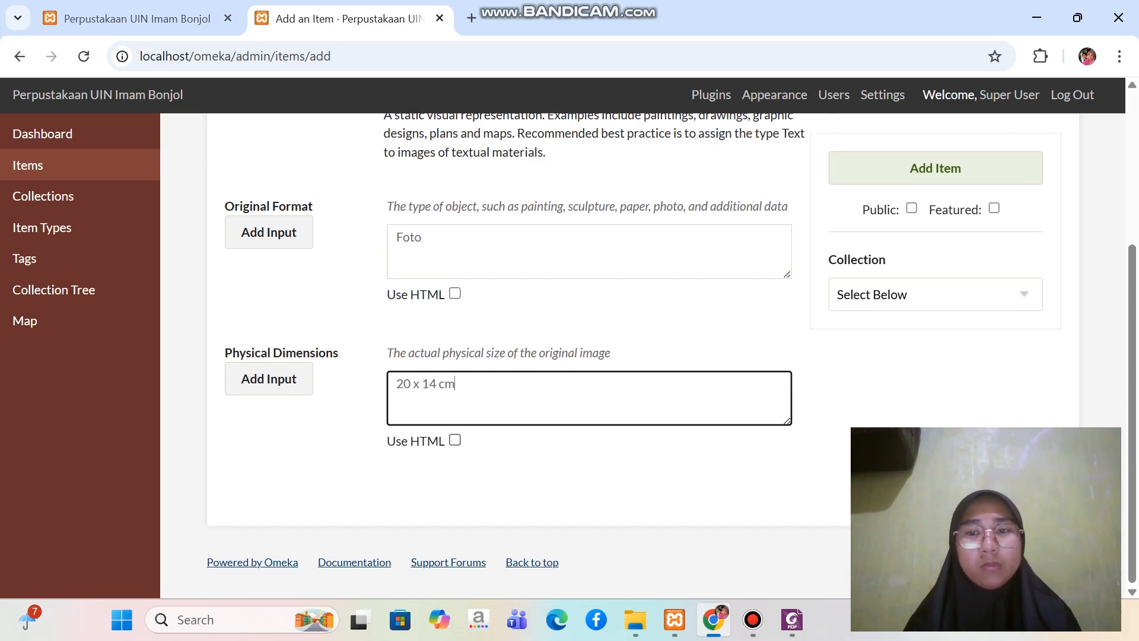
View the new item's Files section, open its Map section and find the location "bukittinggi"
scroll(644, 356, "up", 4)
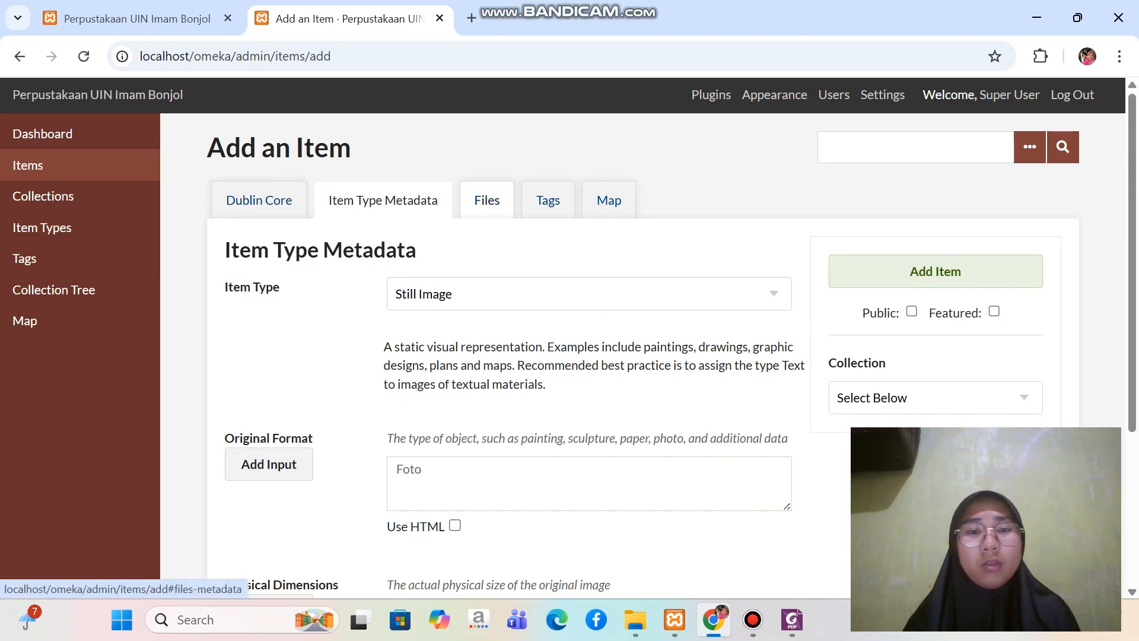
left_click(487, 200)
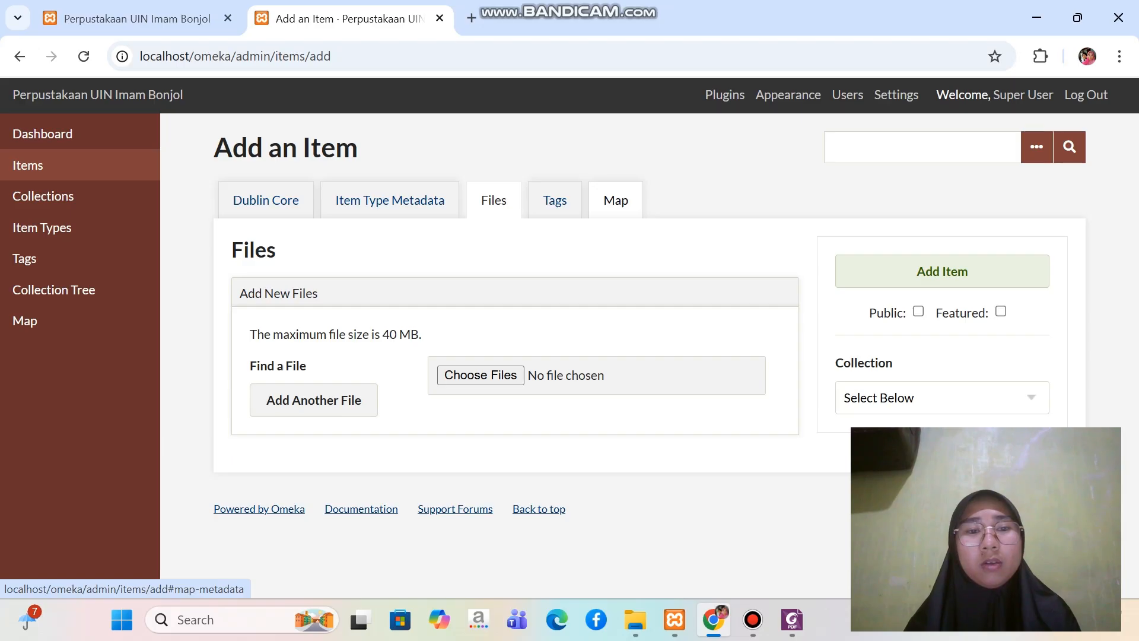
left_click(616, 200)
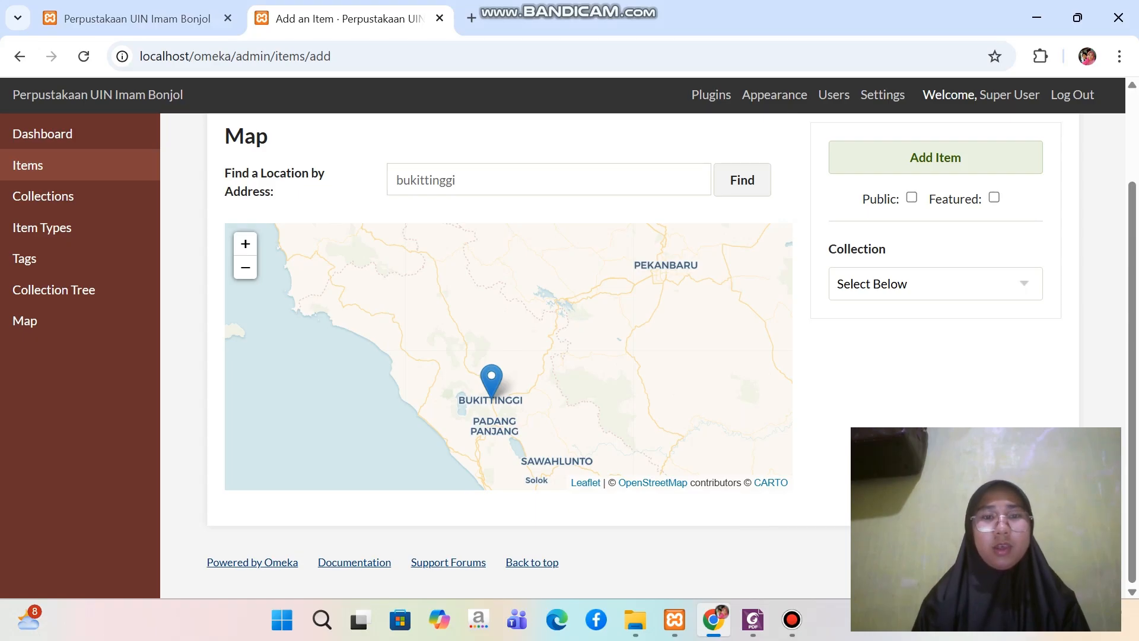
Examine the Bukittinggi marker's position on the item's map, from the surrounding region down to street level
scroll(488, 388, "up", 1)
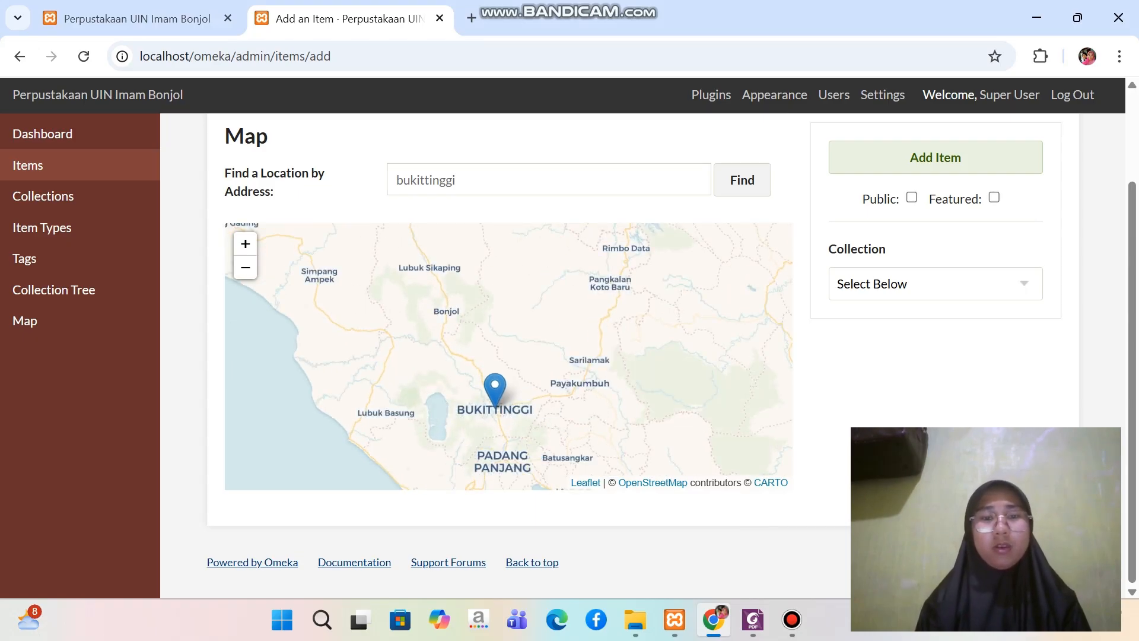
scroll(487, 389, "up", 1)
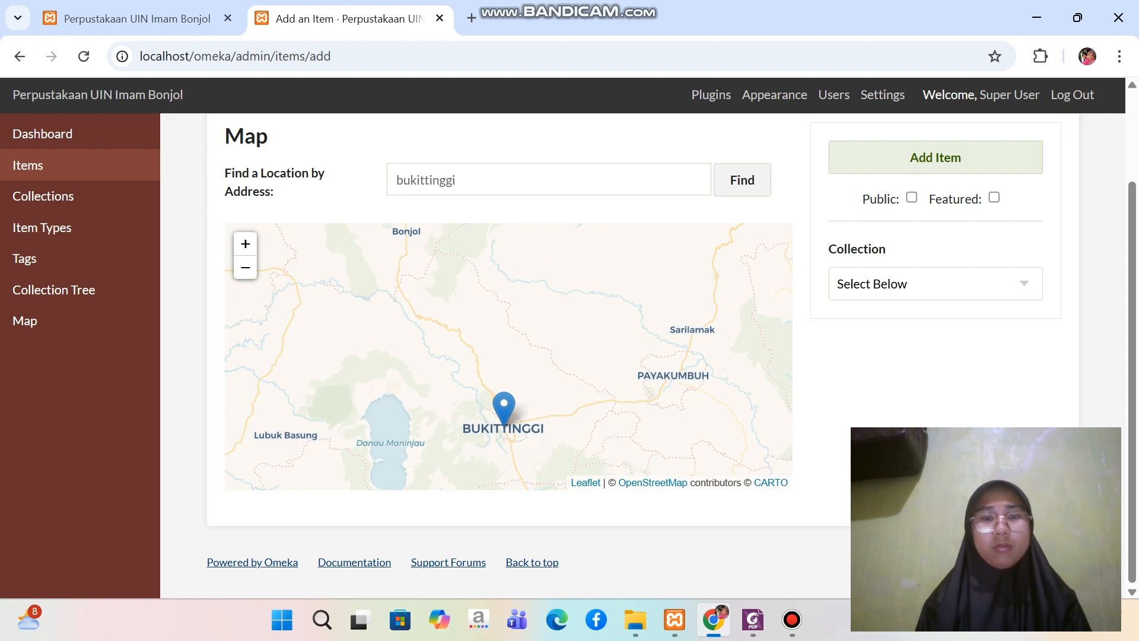
left_click_drag(486, 390, 485, 303)
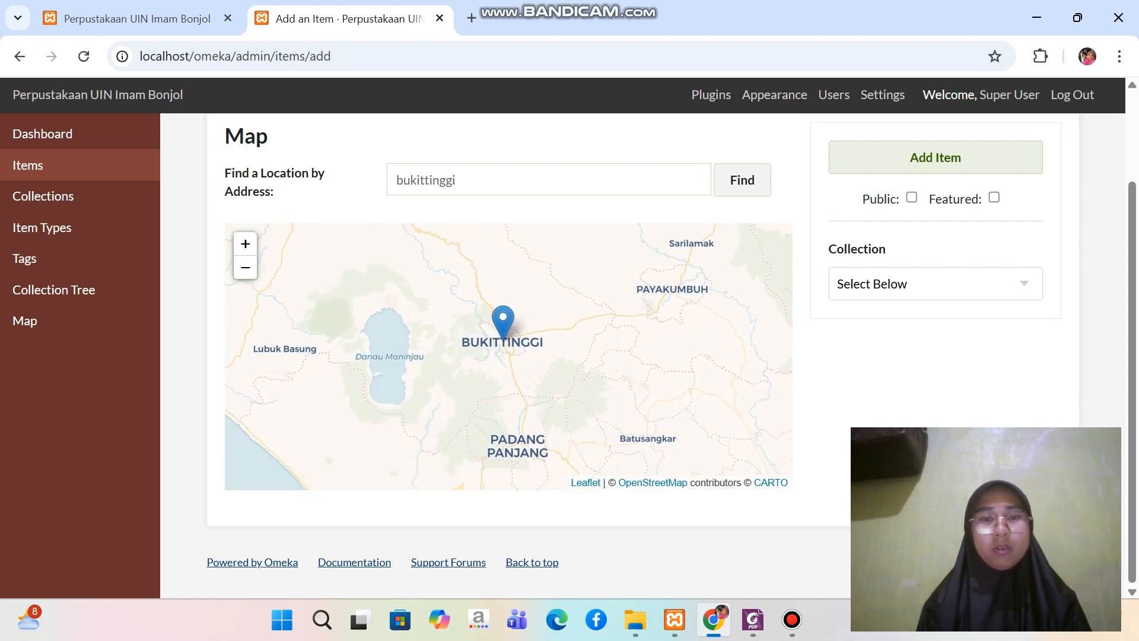
scroll(503, 323, "up", 1)
scroll(503, 324, "up", 1)
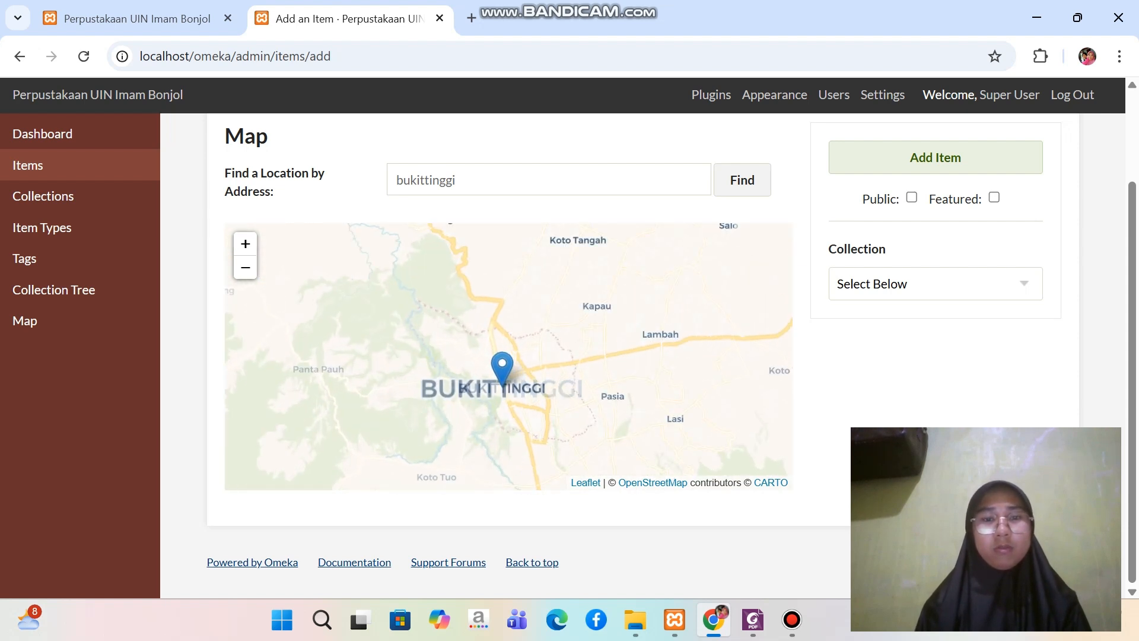
left_click_drag(504, 375, 499, 313)
scroll(499, 312, "up", 1)
scroll(499, 313, "up", 1)
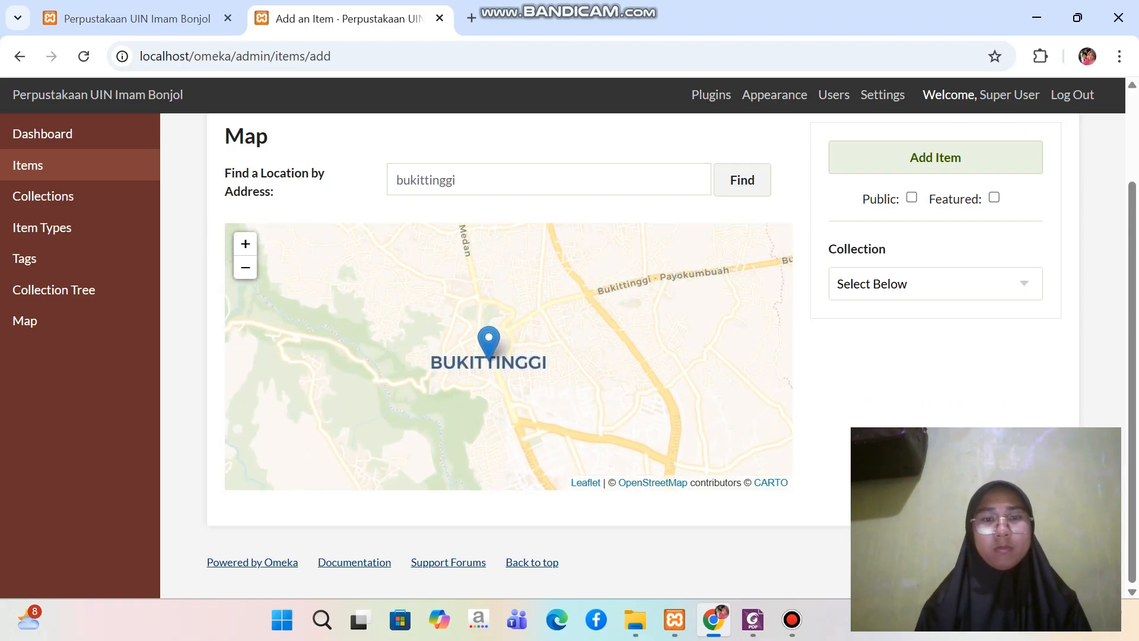
scroll(485, 336, "up", 1)
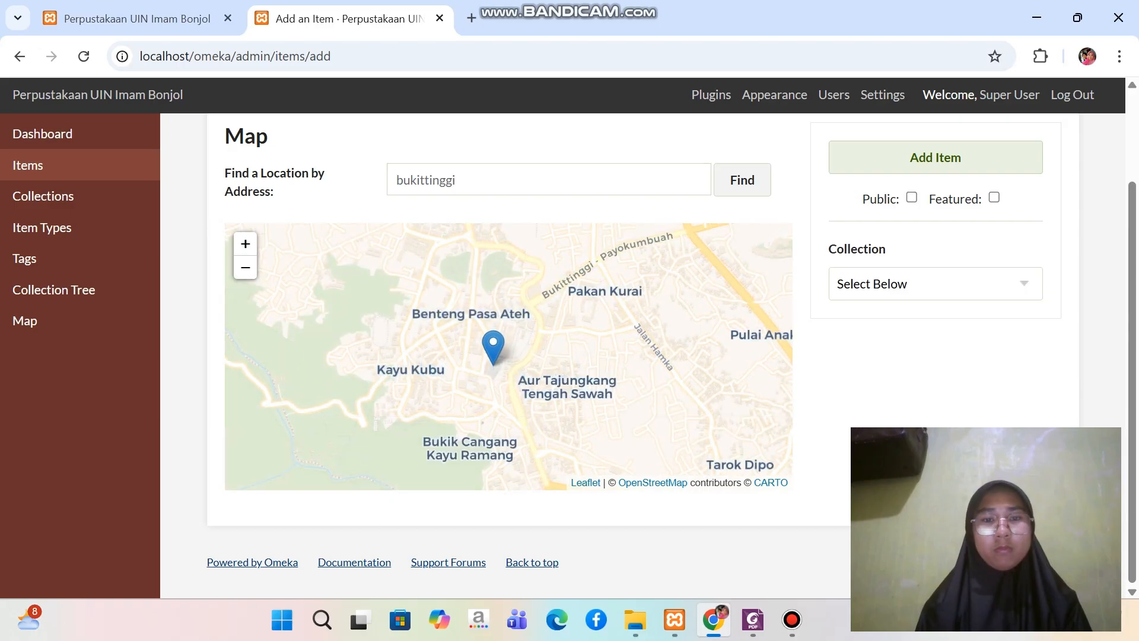
scroll(486, 339, "up", 1)
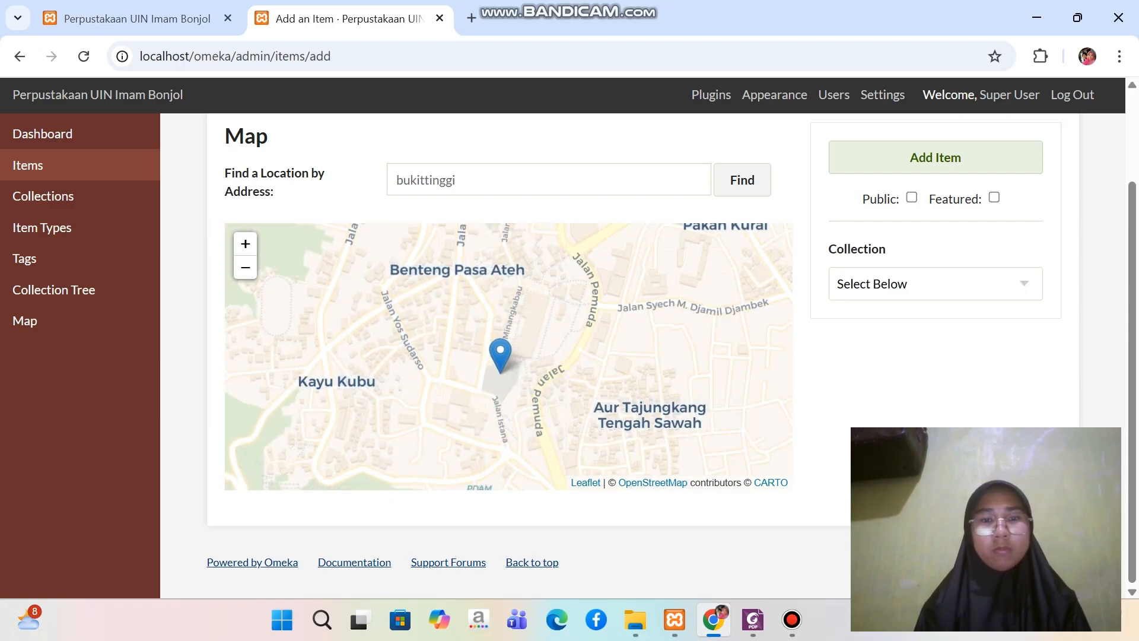
scroll(498, 350, "up", 1)
scroll(497, 350, "up", 1)
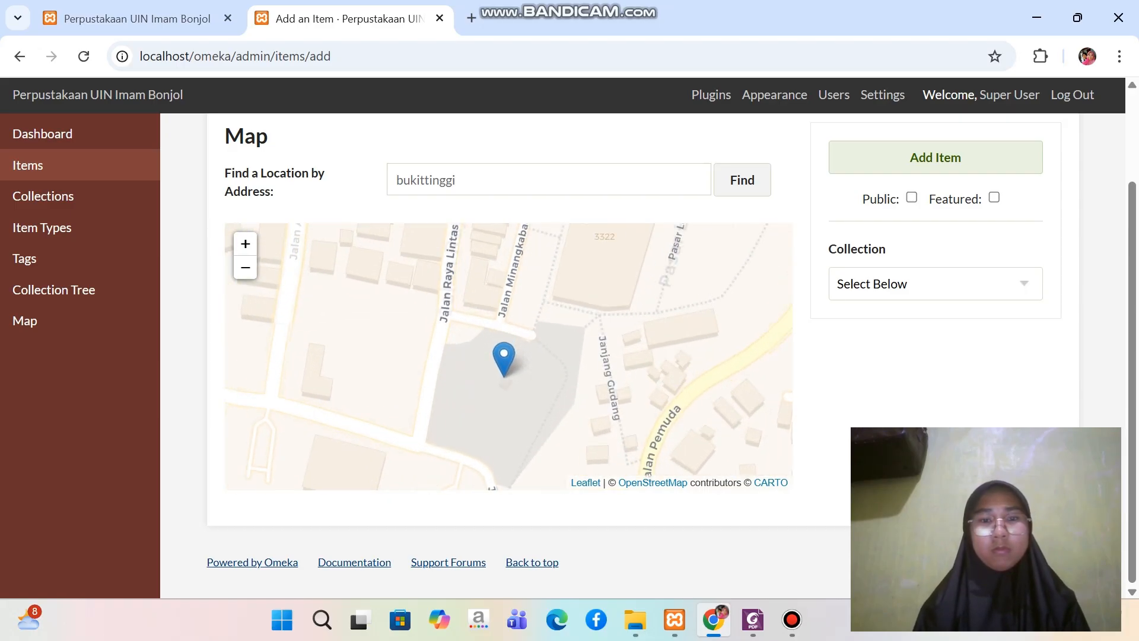
scroll(499, 369, "up", 1)
scroll(499, 369, "down", 1)
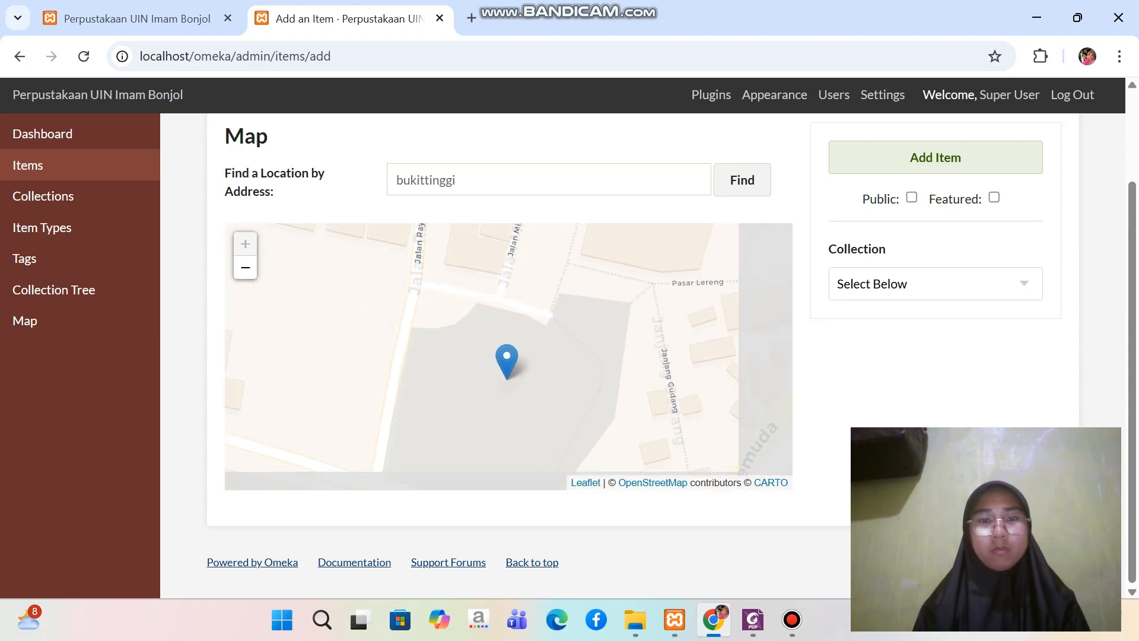
scroll(499, 369, "up", 1)
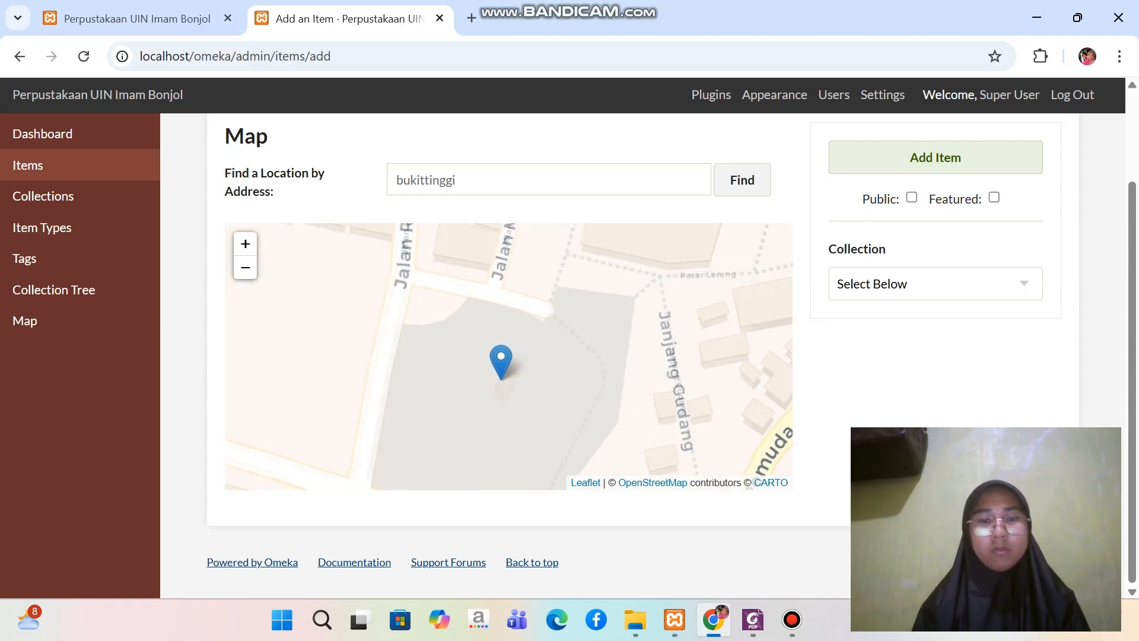
left_click_drag(500, 369, 515, 307)
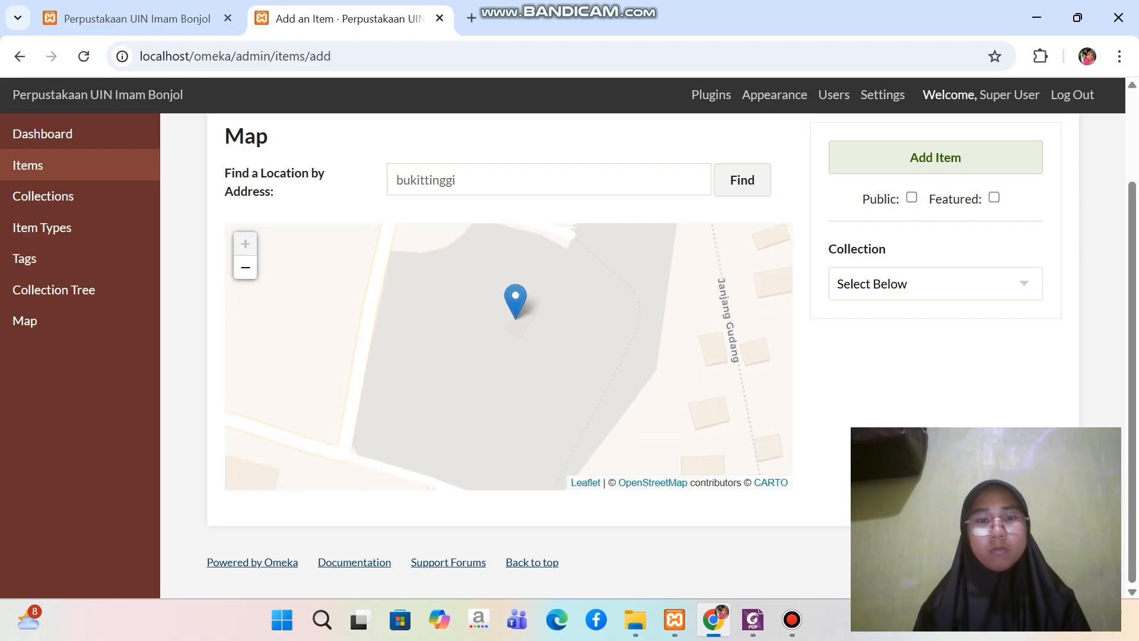
scroll(516, 307, "down", 3)
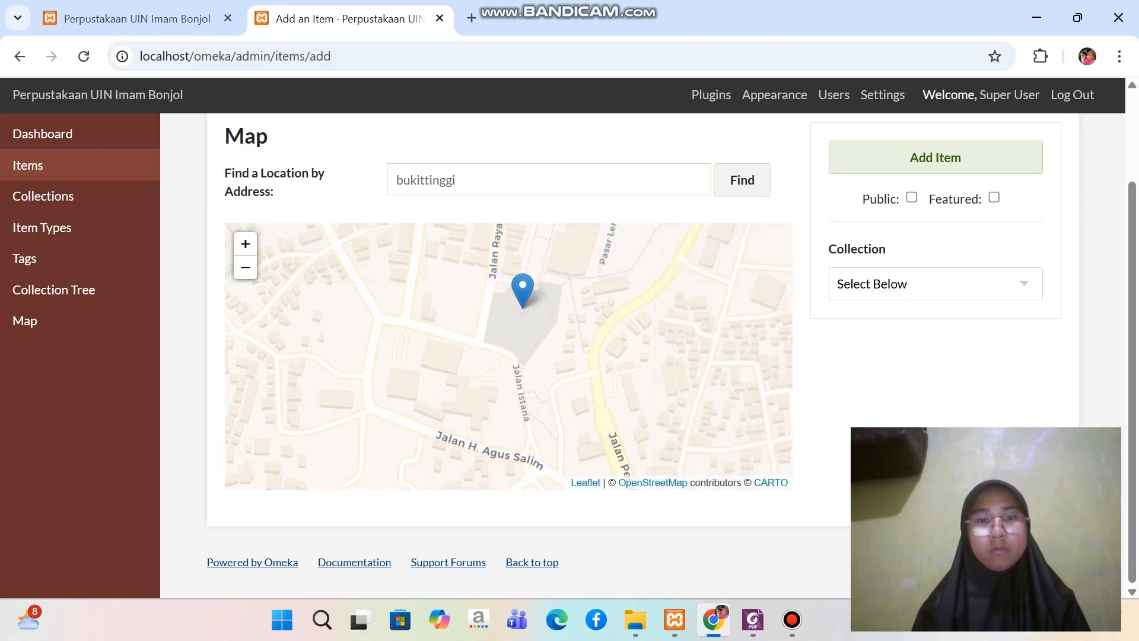
scroll(521, 294, "up", 1)
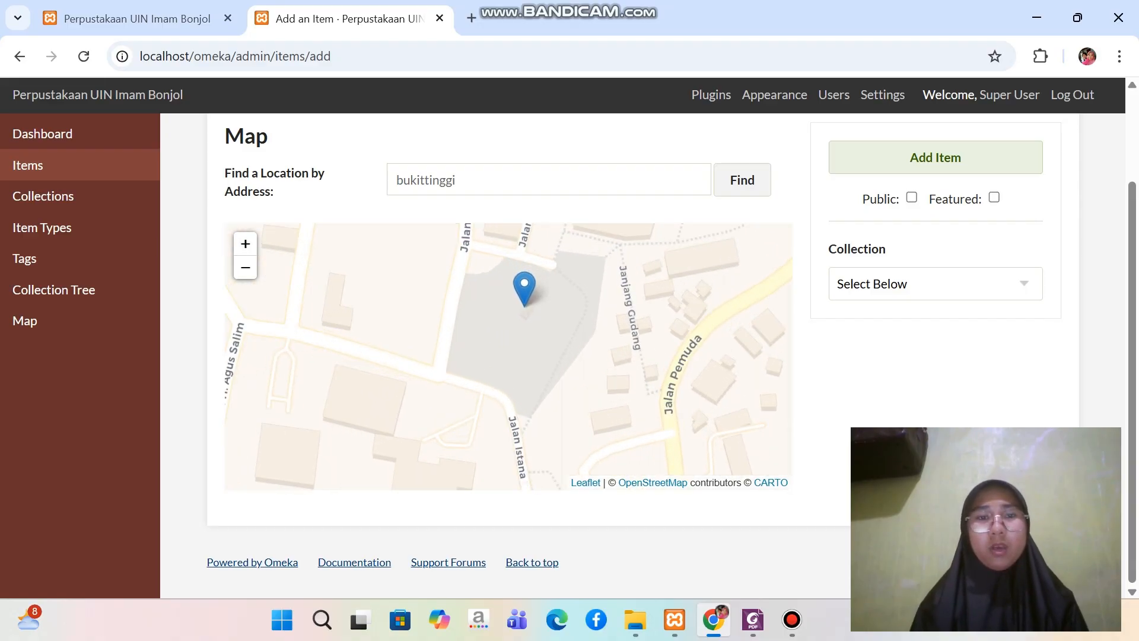
scroll(597, 250, "up", 1)
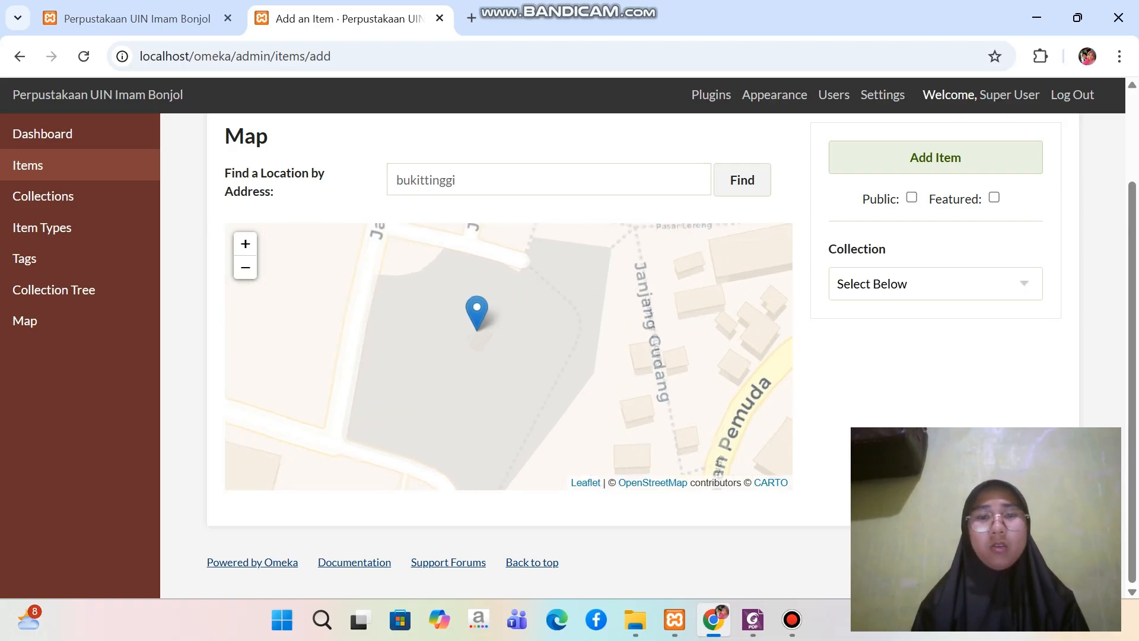
scroll(502, 298, "down", 1)
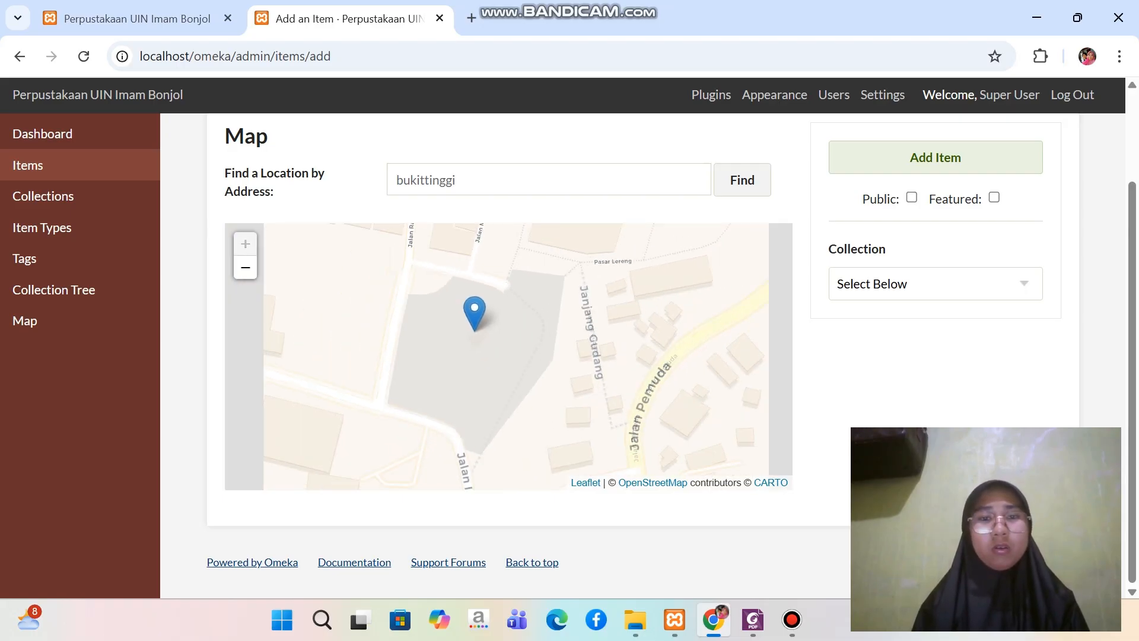
scroll(503, 300, "up", 1)
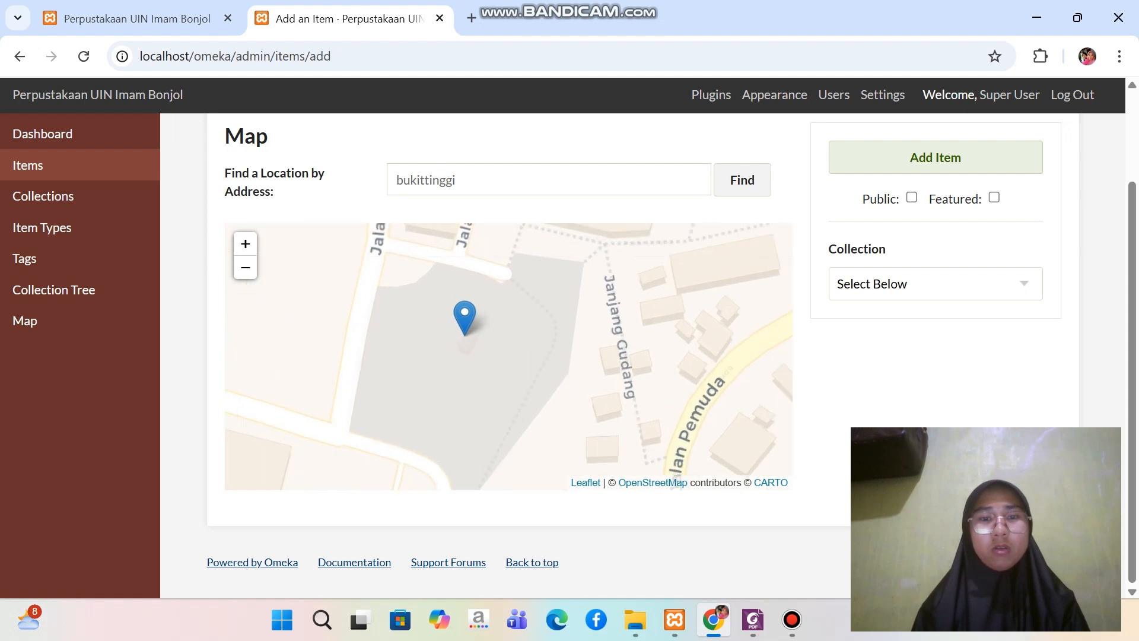
scroll(670, 356, "up", 2)
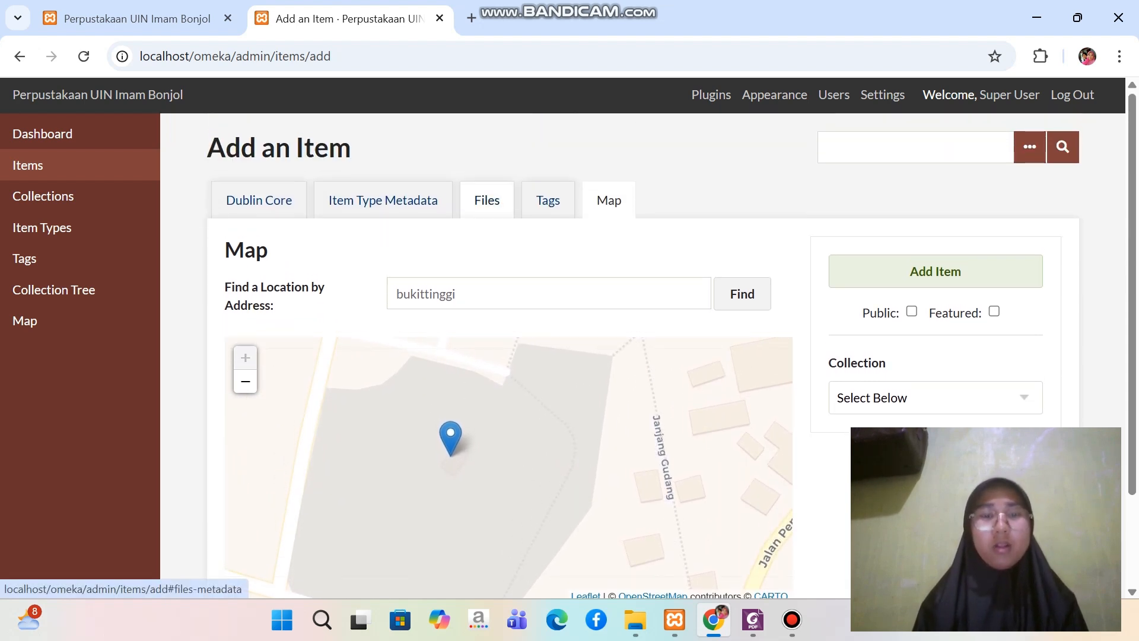
Attach Jam Gadang.jpg to the item's files from C:, Omeka Uas, Bahan Latihan Penggunaan Omeka Classic, File Item Digital, Photo
left_click(487, 200)
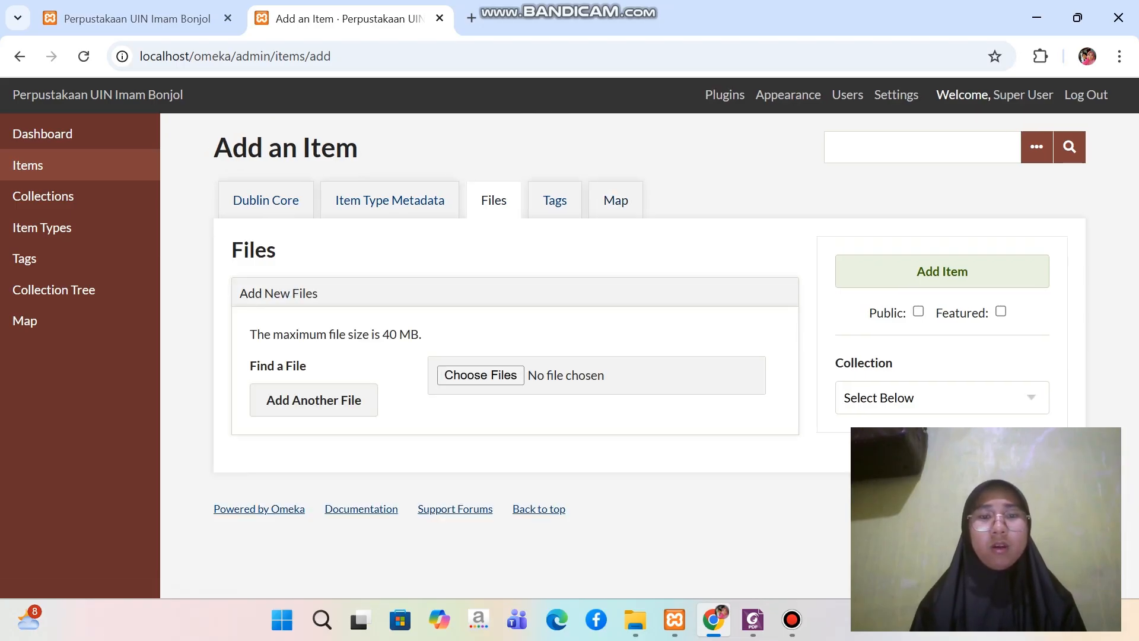
left_click(480, 375)
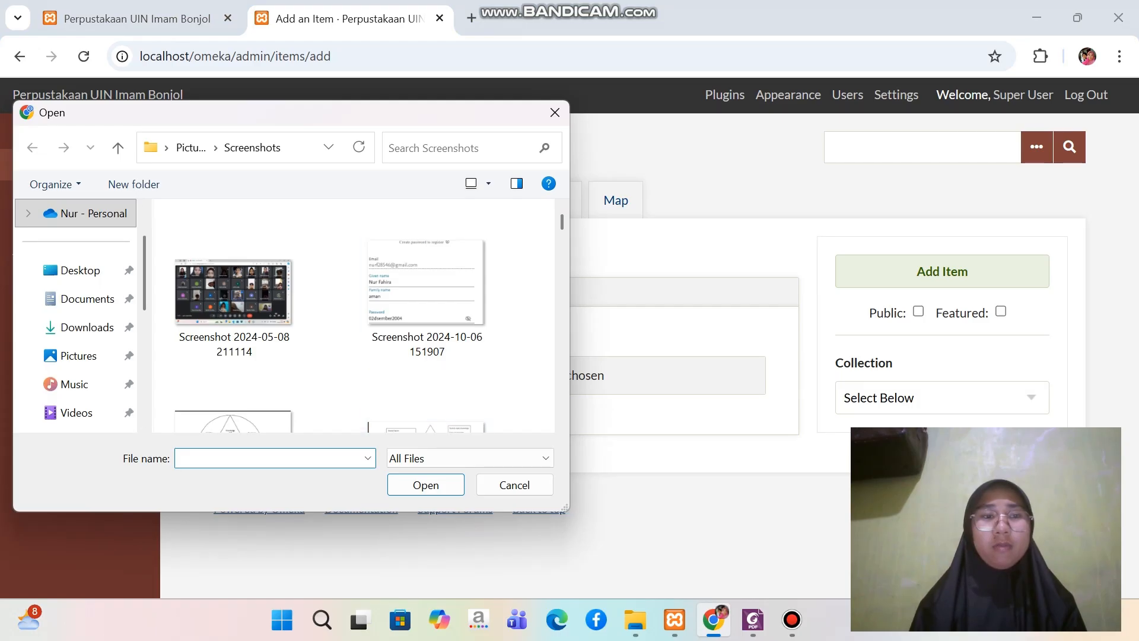
scroll(77, 327, "down", 2)
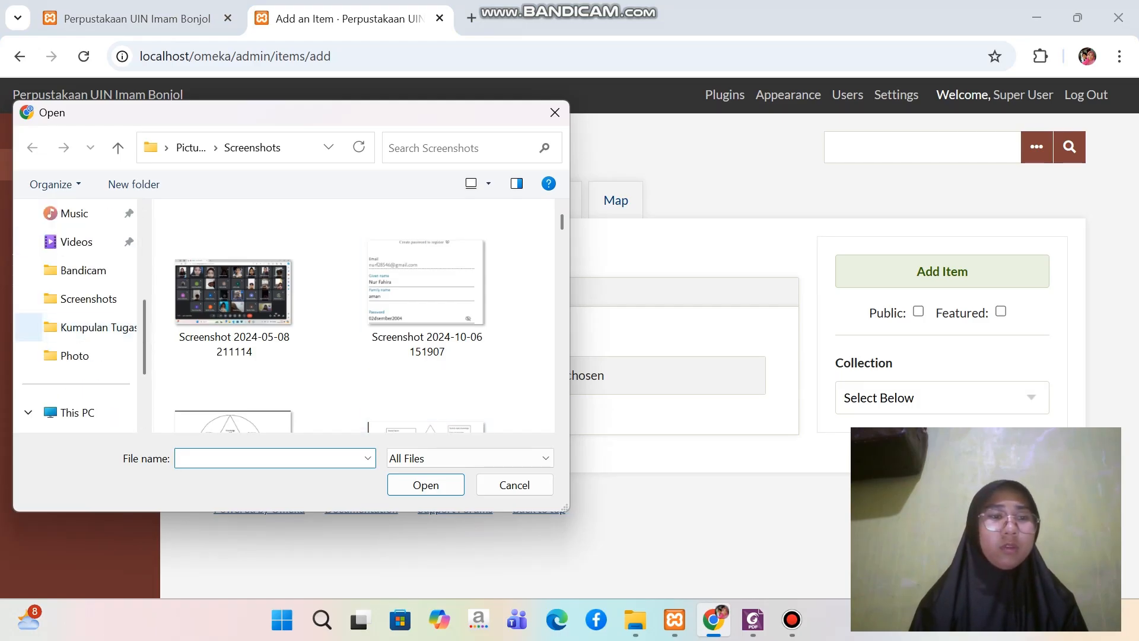
scroll(77, 356, "down", 2)
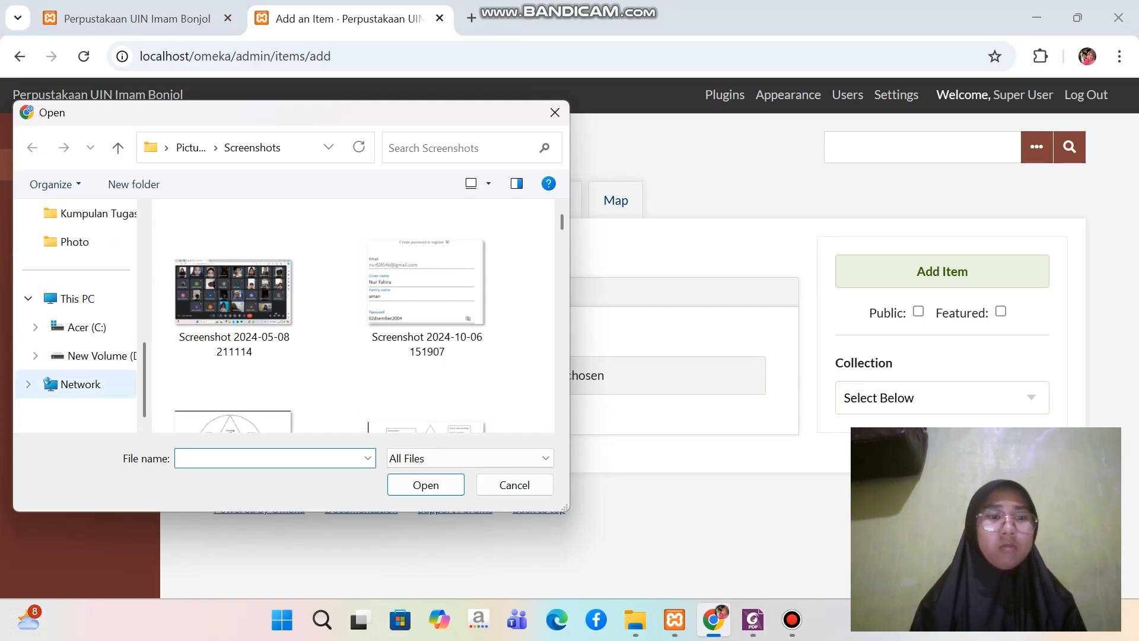
left_click(86, 327)
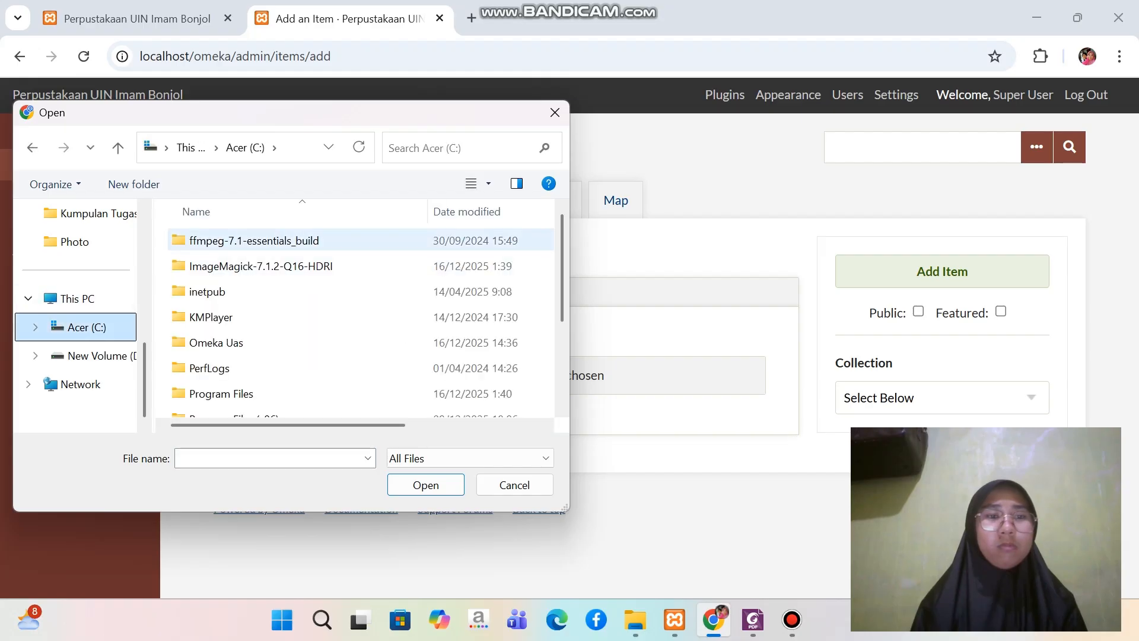
double_click(216, 342)
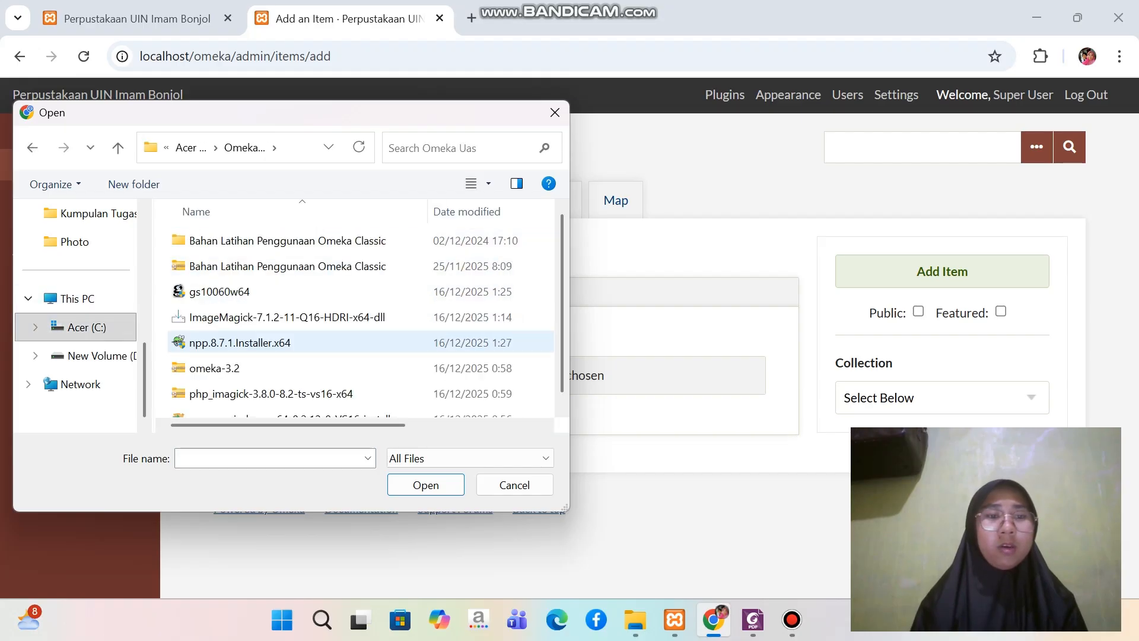
double_click(237, 240)
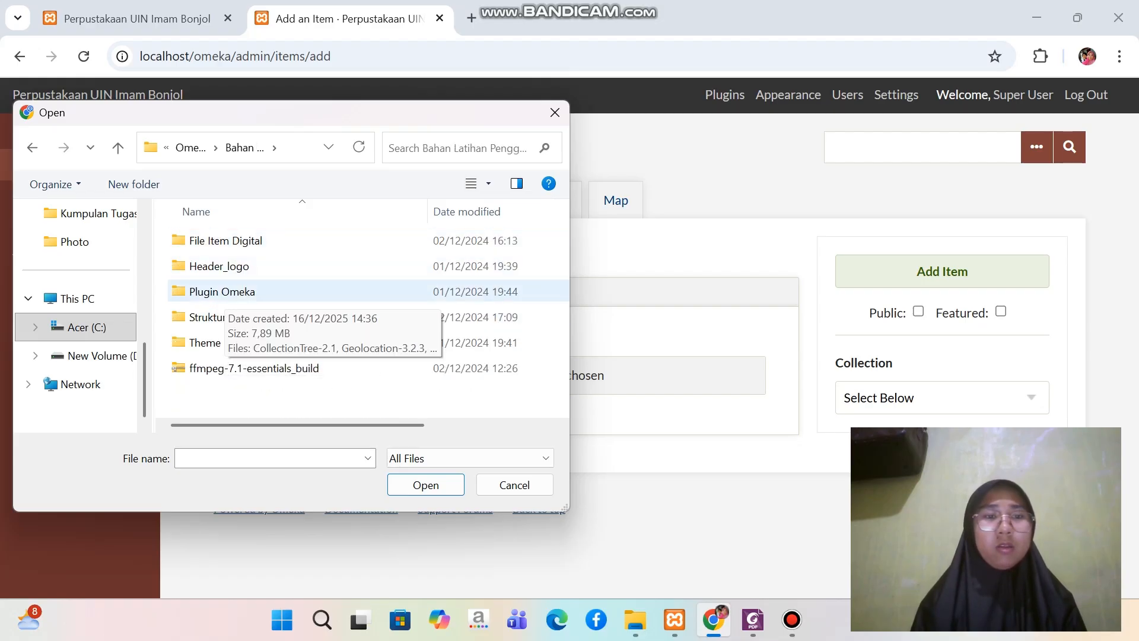
double_click(226, 241)
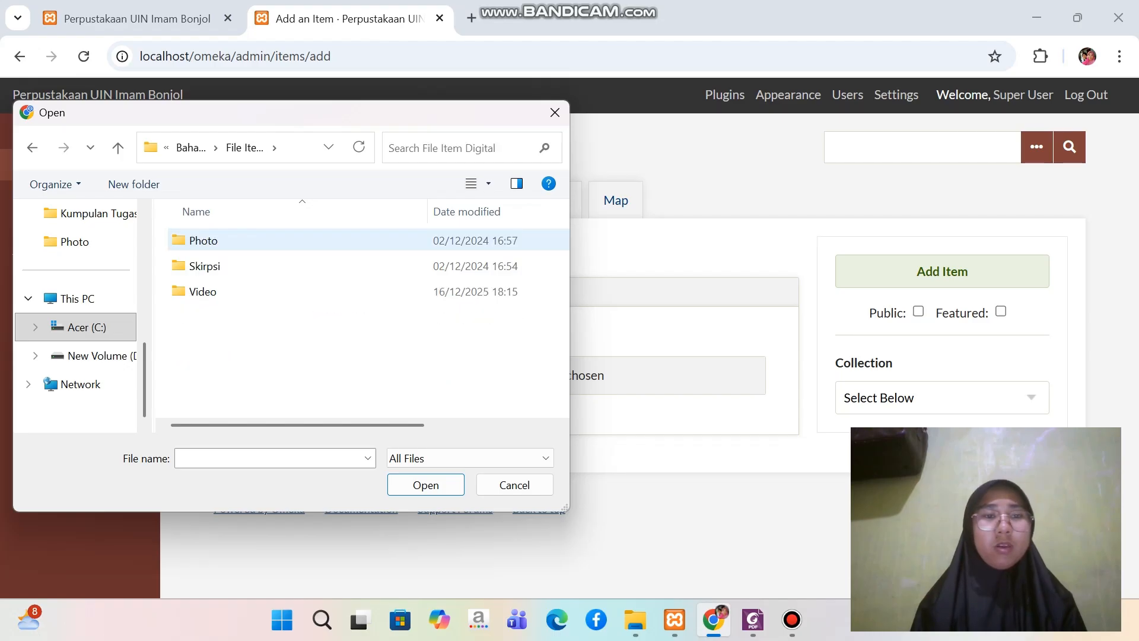
double_click(226, 240)
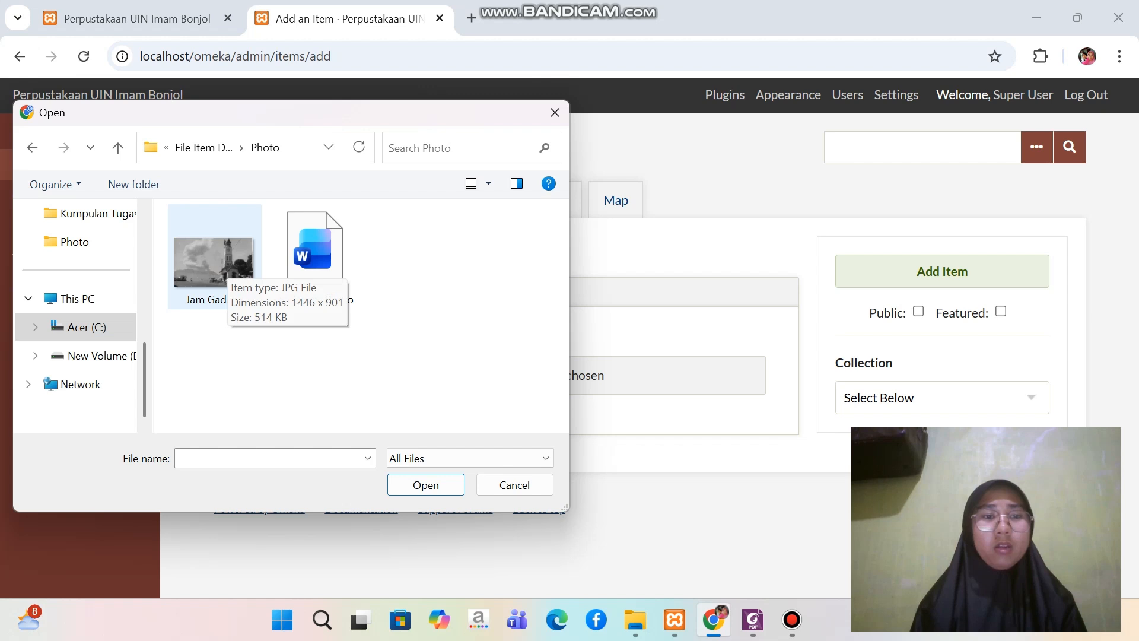
double_click(223, 267)
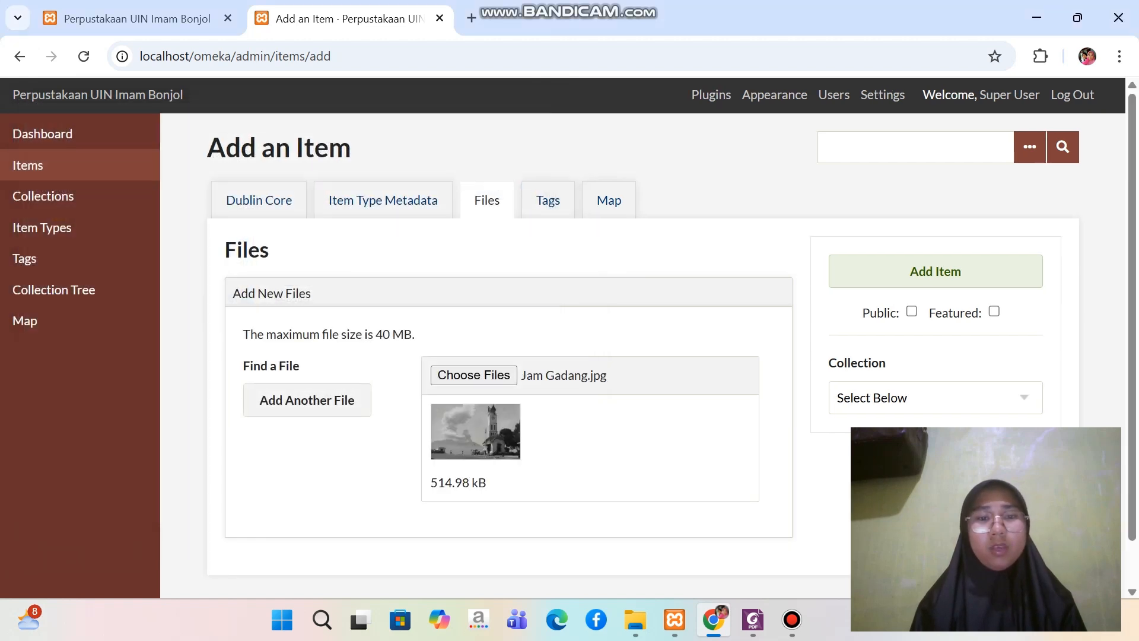
Assign the item to the collection Arsip UIN Imam Bonjol, make it public and add it to the archive
scroll(653, 356, "down", 1)
left_click(936, 348)
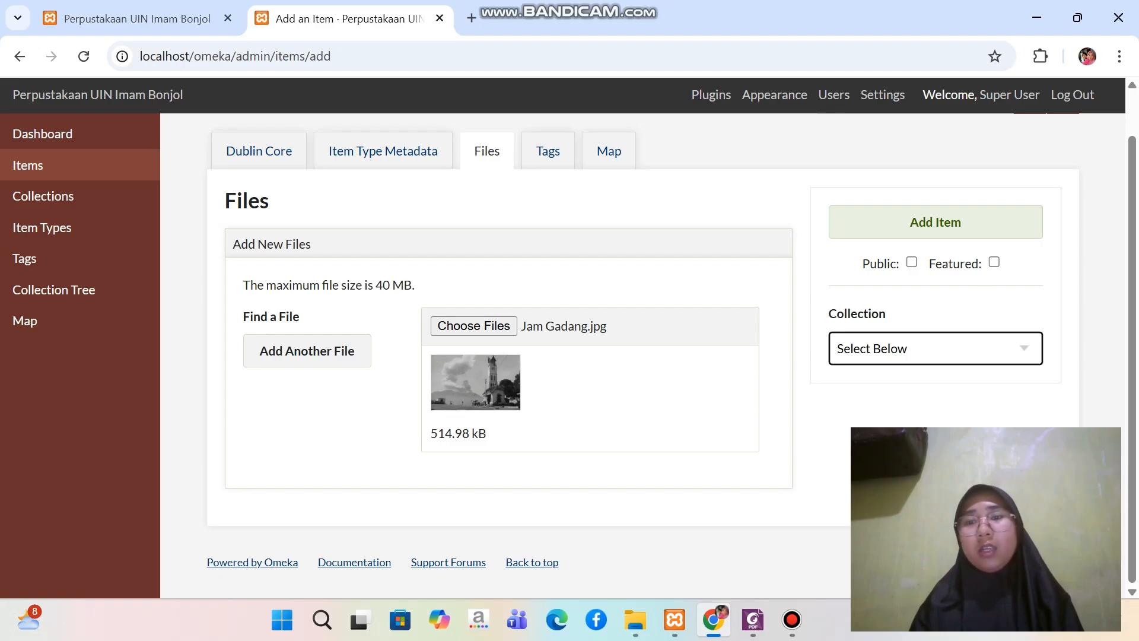
left_click(936, 348)
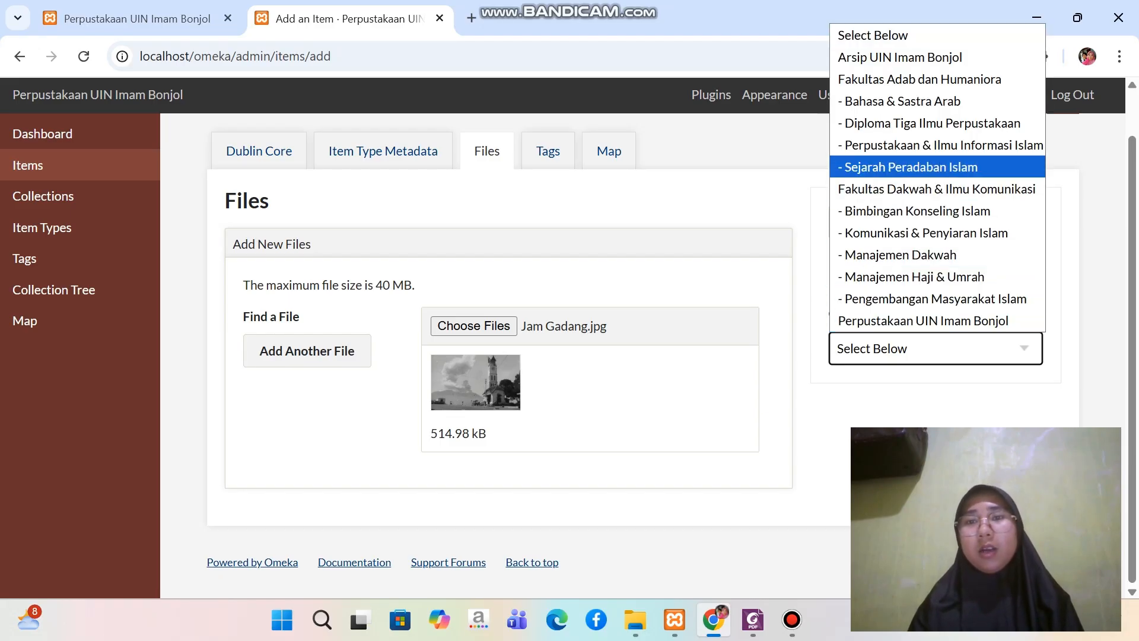
left_click(900, 57)
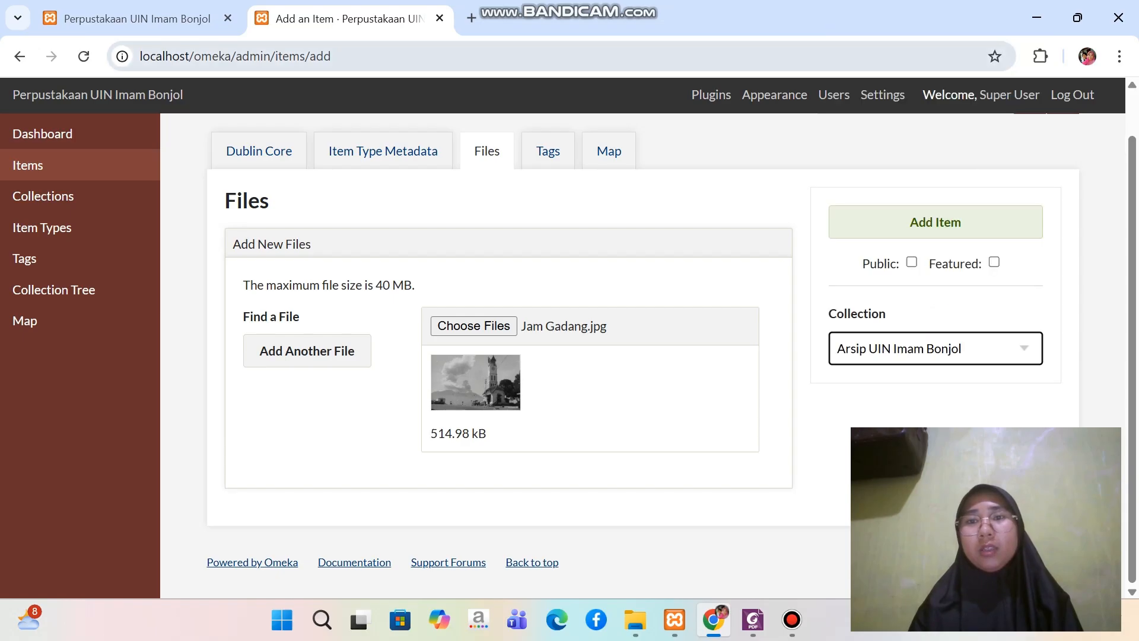
left_click(912, 262)
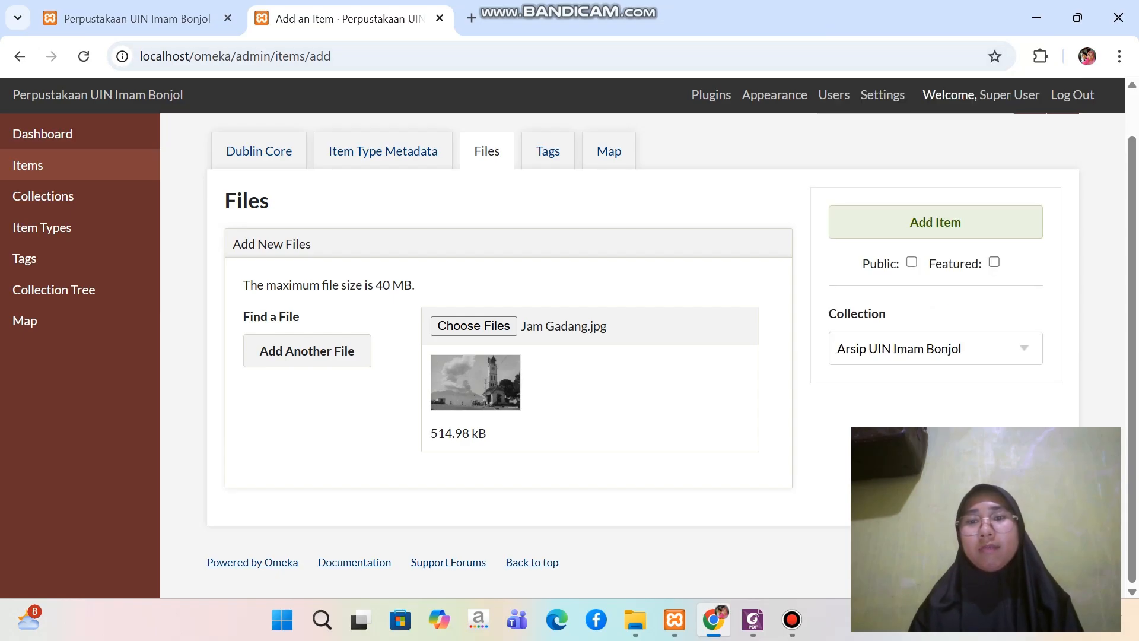
left_click(936, 222)
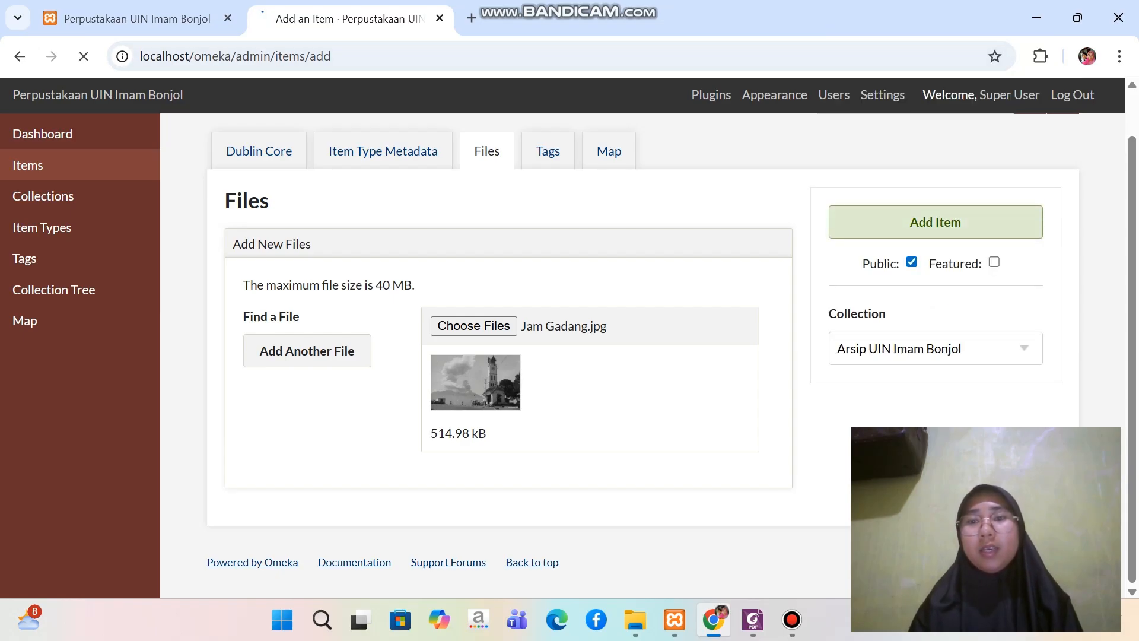
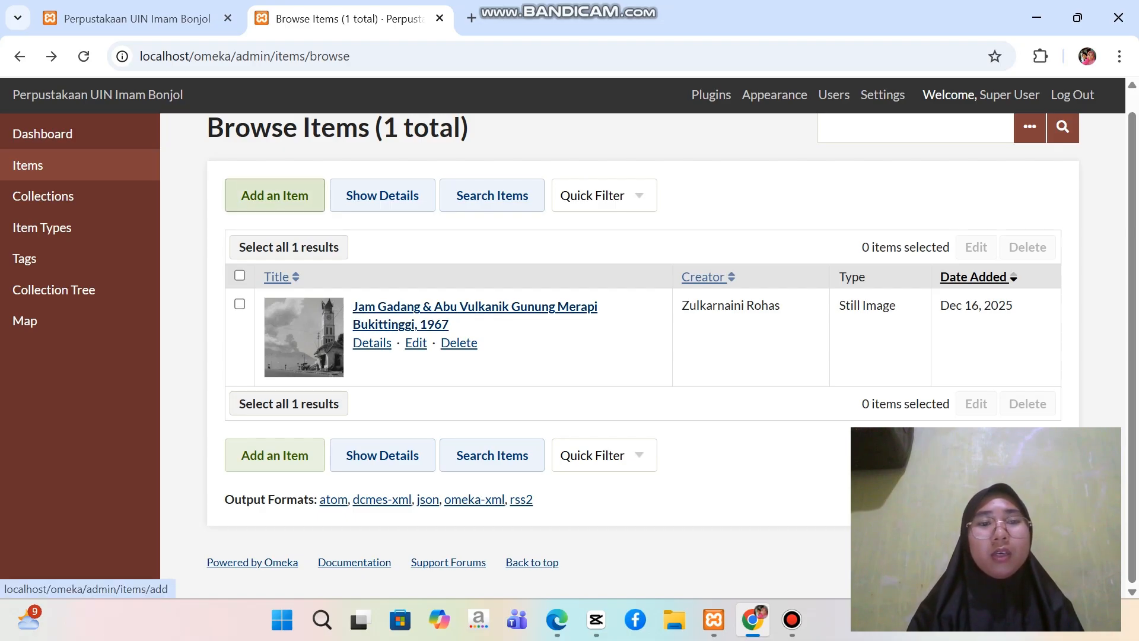
Start a new item from the Browse Items page
left_click(275, 195)
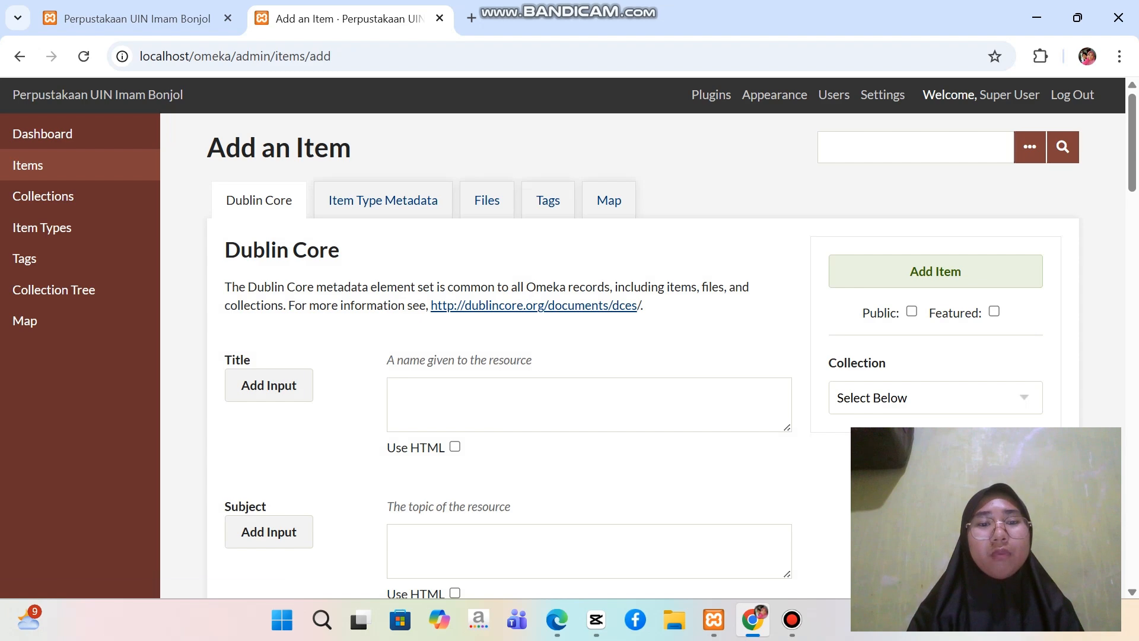
scroll(587, 356, "down", 3)
scroll(587, 356, "up", 1)
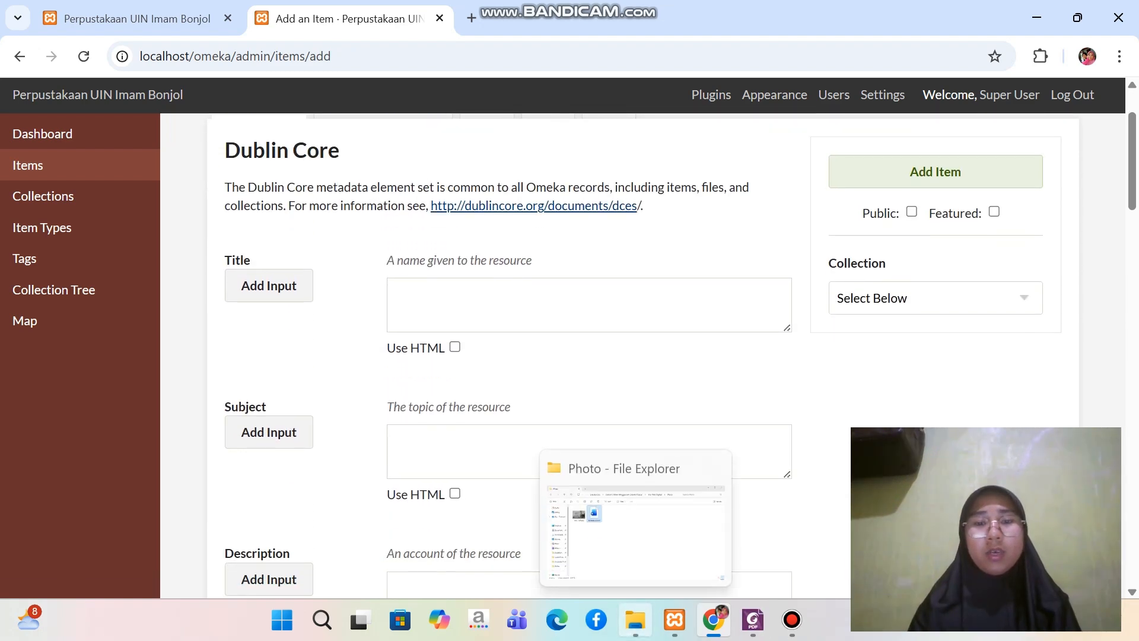
Switch to File Explorer and open the Metadata Skripsi document from the Skirpsi folder under File Item Digital
left_click(635, 618)
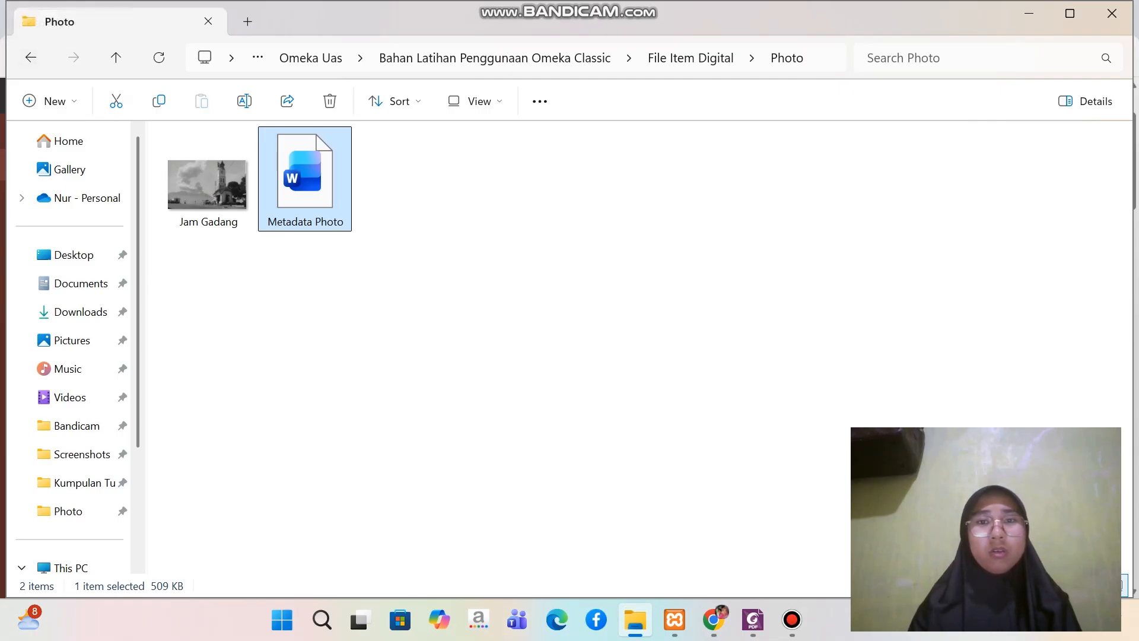
left_click(690, 58)
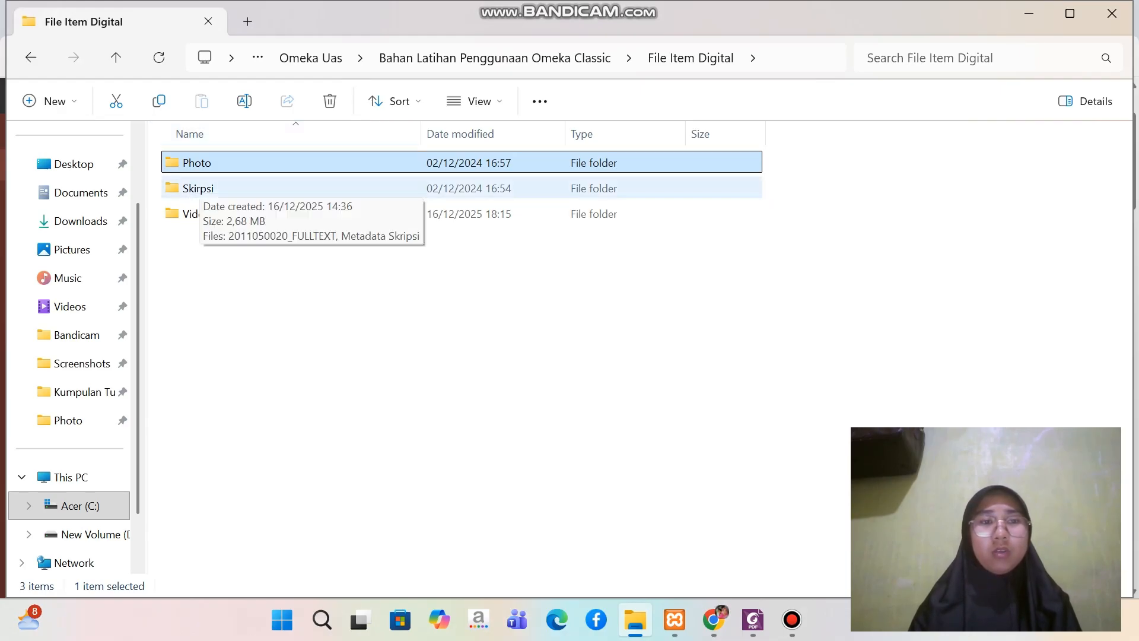
double_click(195, 188)
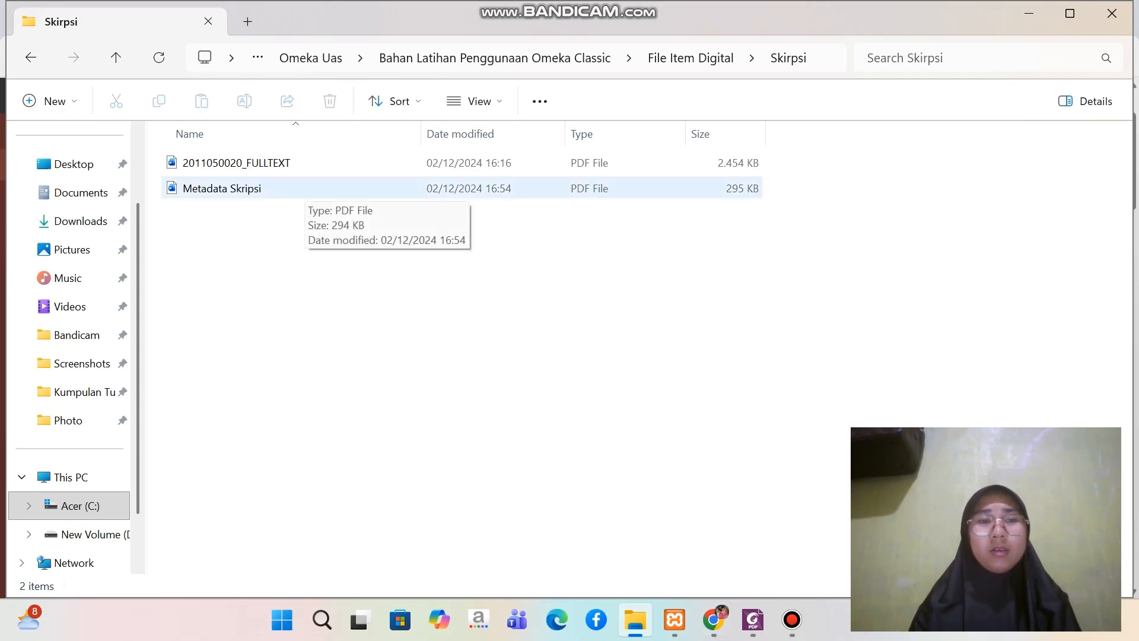
double_click(300, 188)
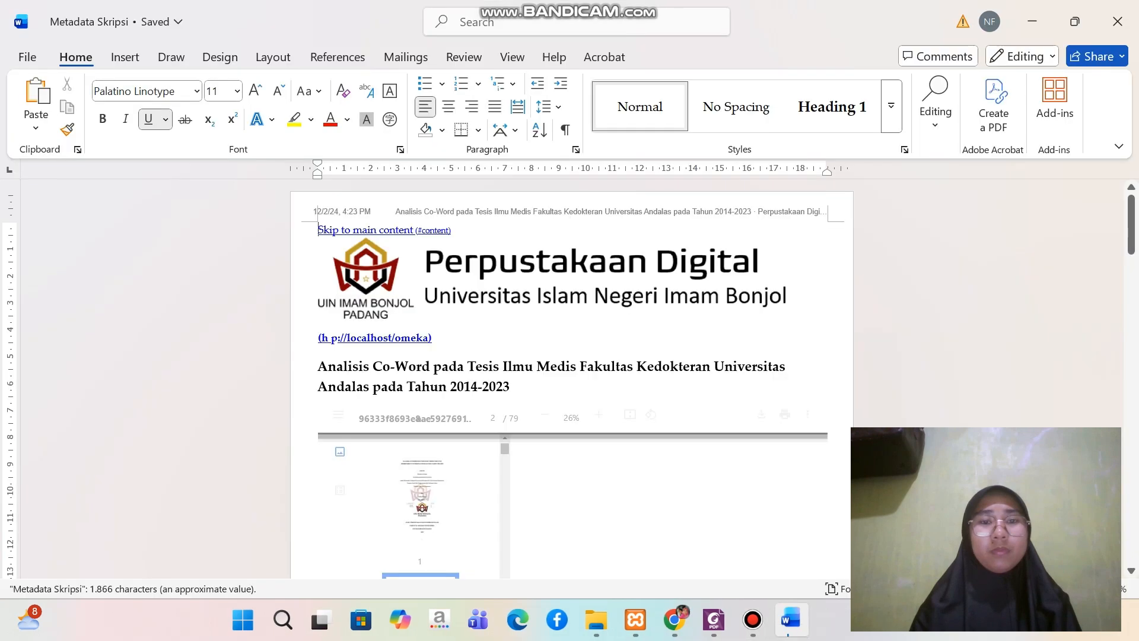
Copy the title "Analisis Co-Word pada Tesis Ilmu Medis Fakultas Kedokteran Universitas Andalas pada Tahun 2014-2023" from the document into the new item's Title field in Chrome
scroll(572, 380, "down", 3)
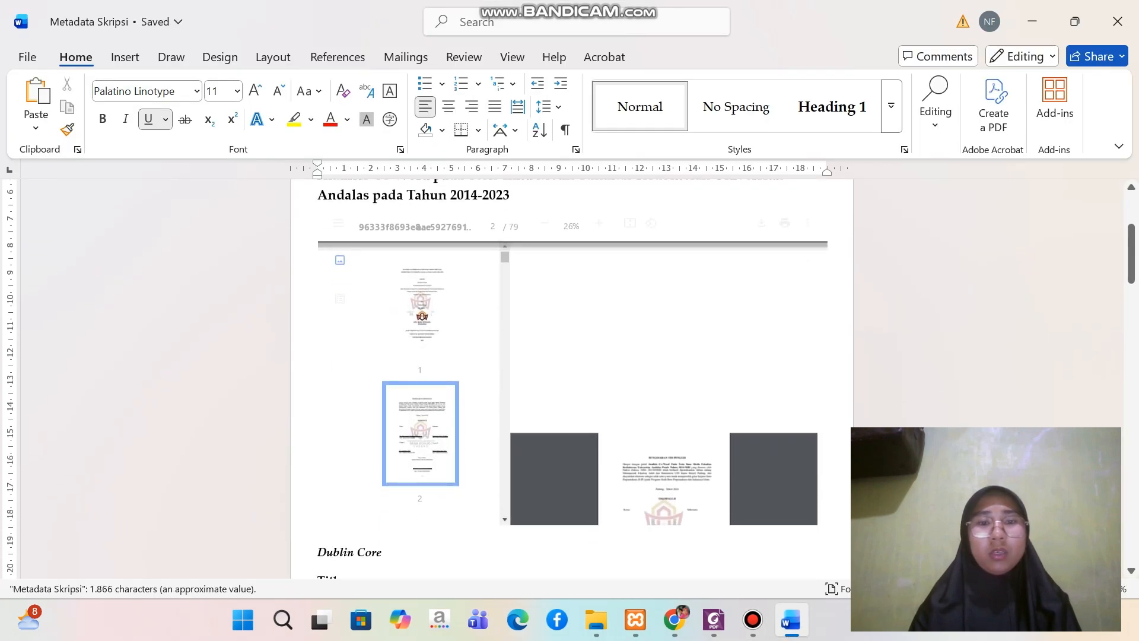
scroll(571, 379, "down", 7)
scroll(571, 379, "up", 2)
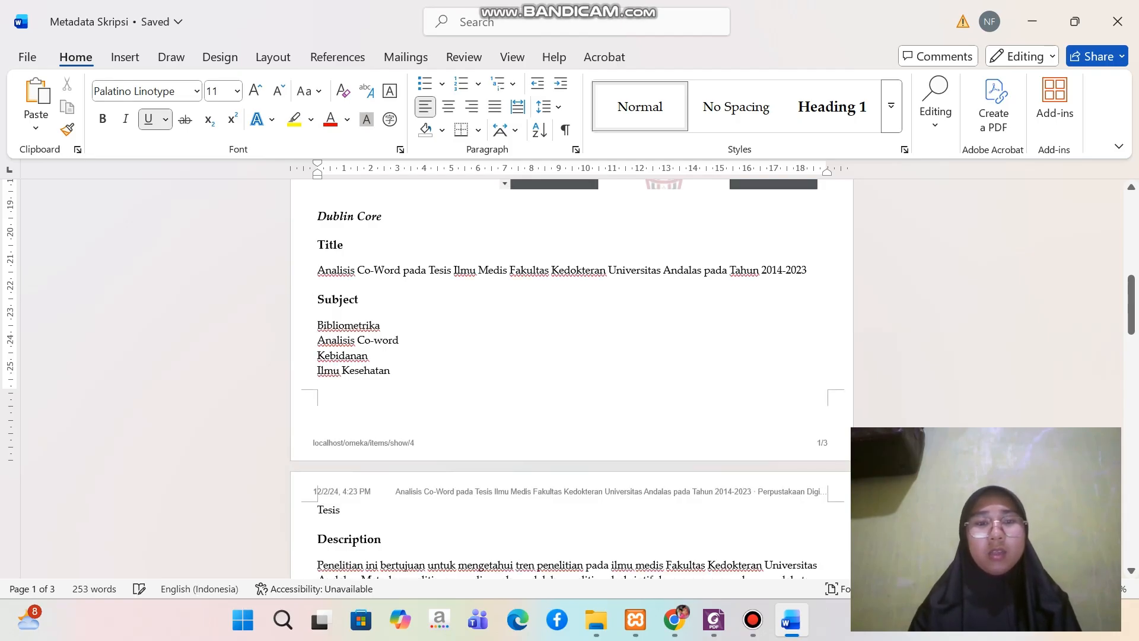
left_click_drag(317, 270, 813, 272)
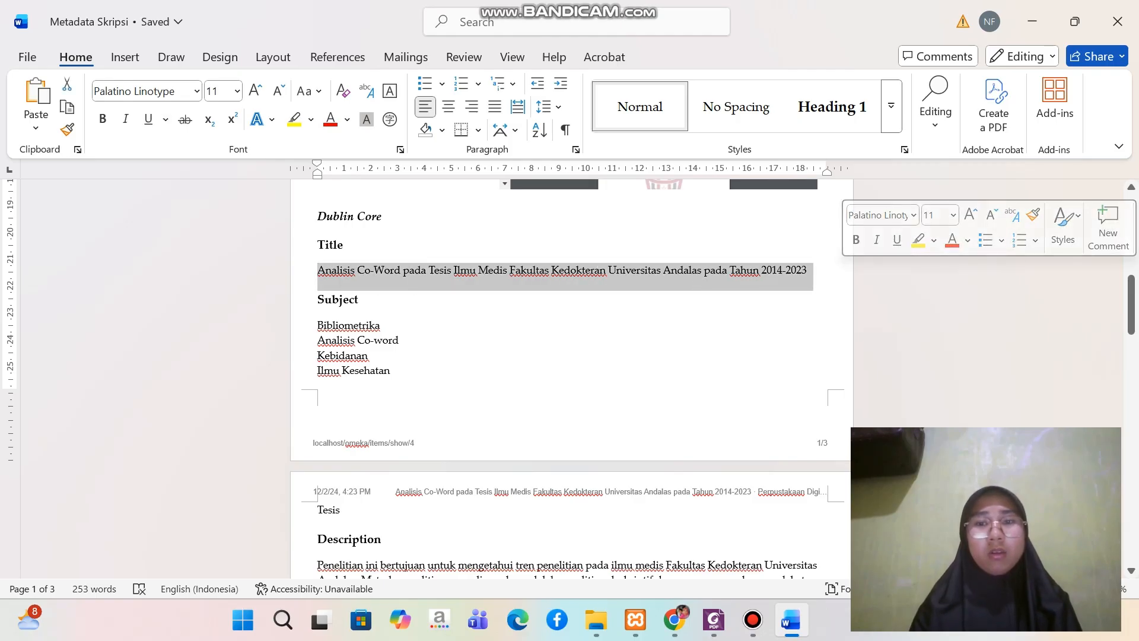
left_click(767, 270)
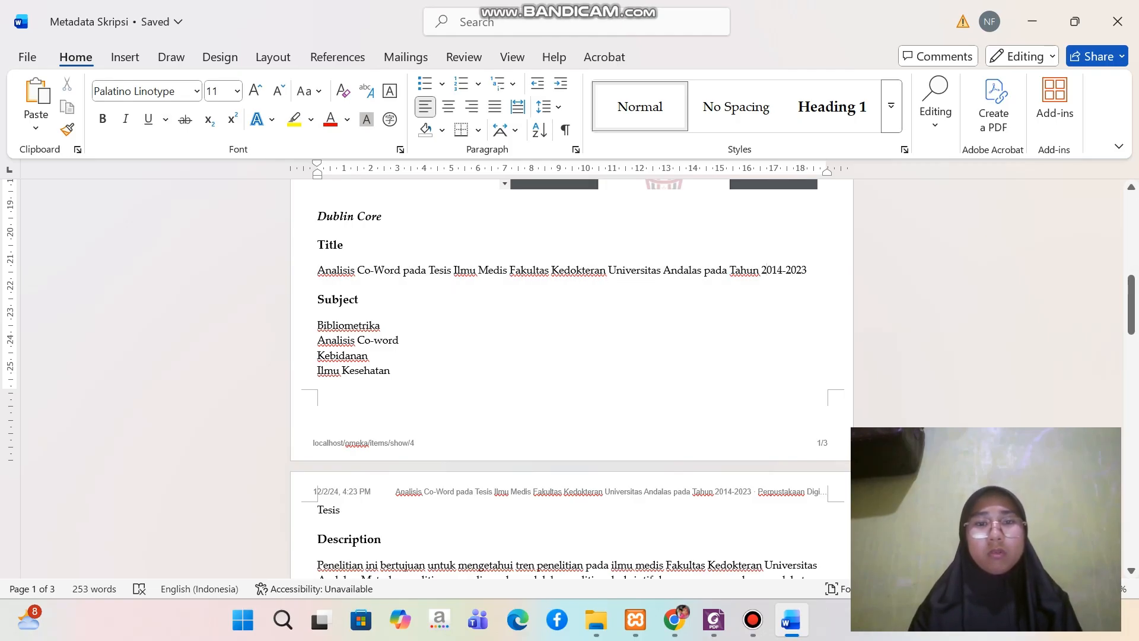
left_click_drag(317, 270, 813, 275)
key("ctrl+c")
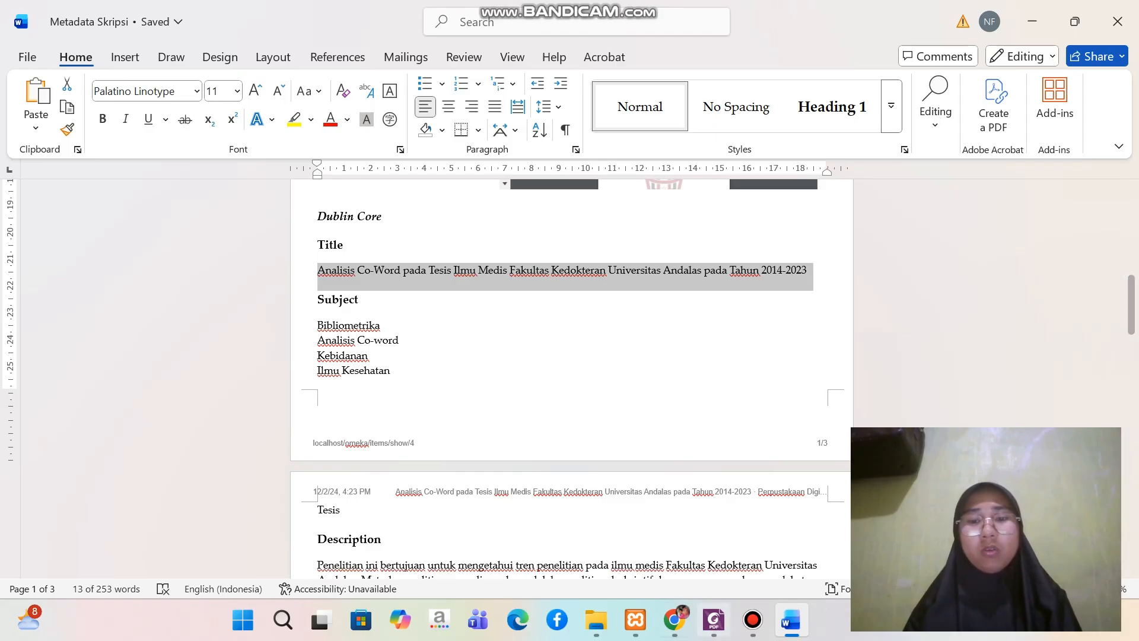
left_click(675, 619)
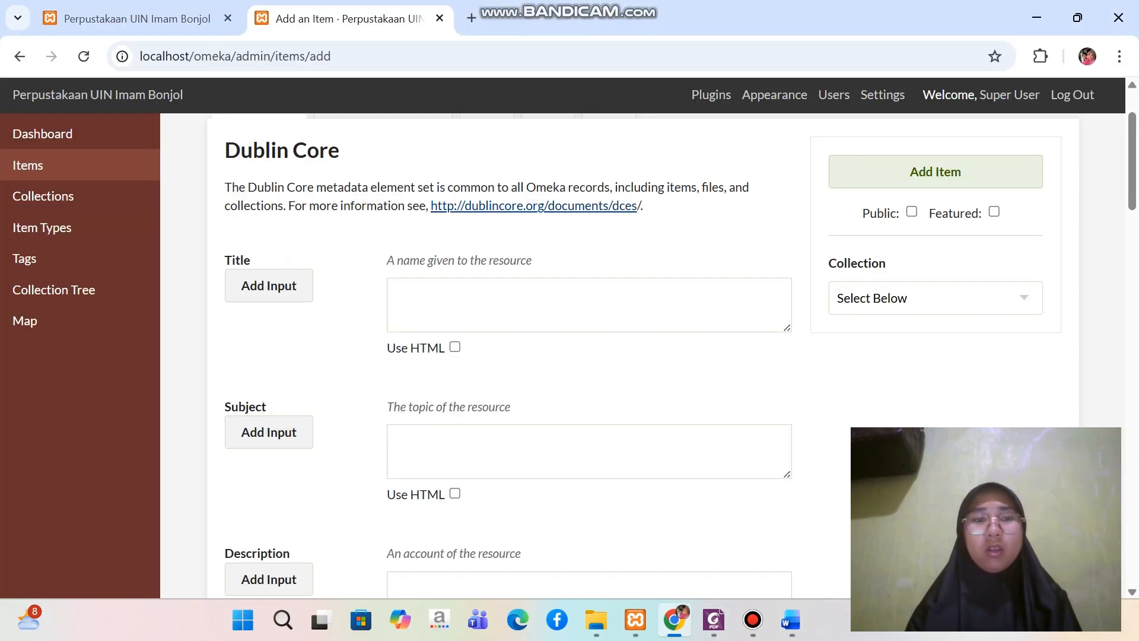
left_click(589, 305)
key("ctrl+v")
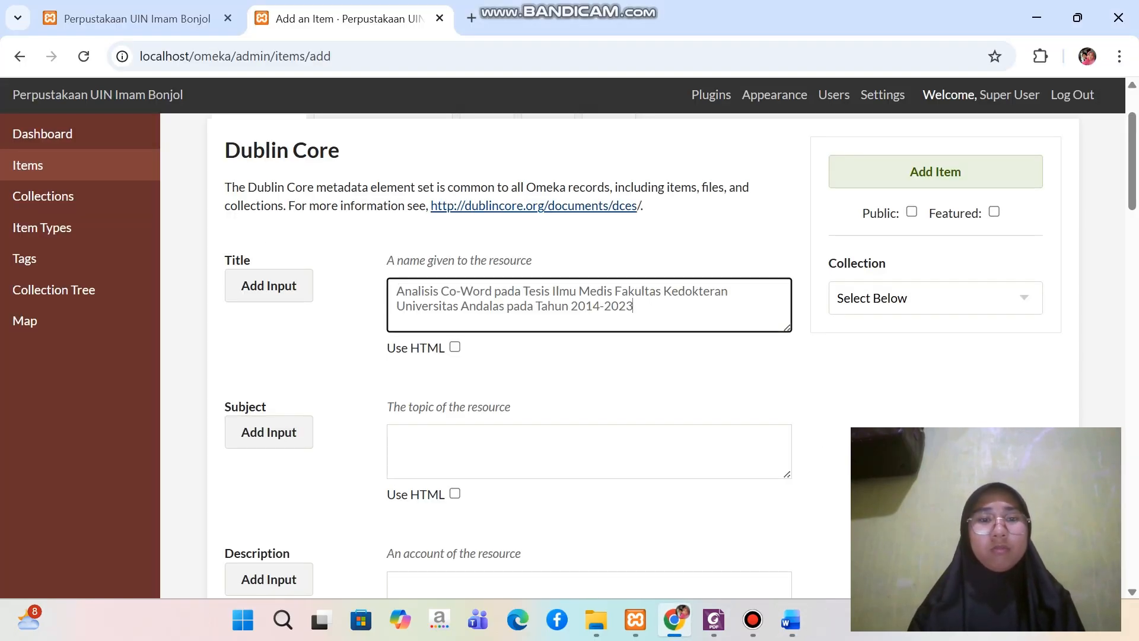
Copy the subject terms Bibliometrika, Analisis Co-word, Kebidanan and Ilmu Kesehatan from the Word document into the item's Subject field in Chrome
scroll(588, 315, "down", 2)
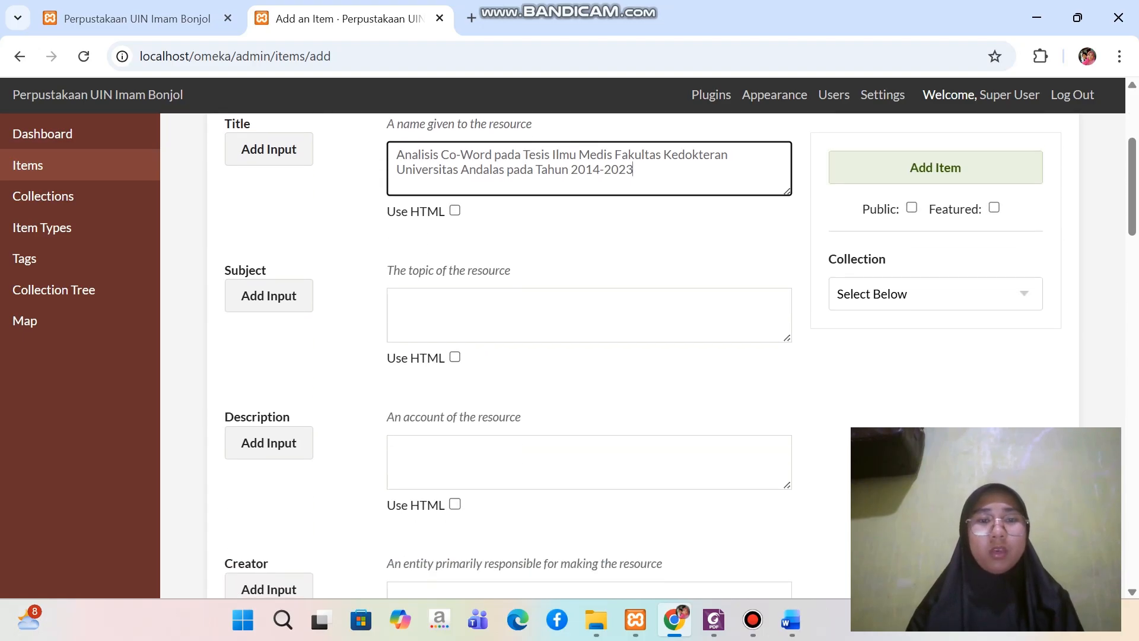
left_click(589, 315)
left_click(790, 619)
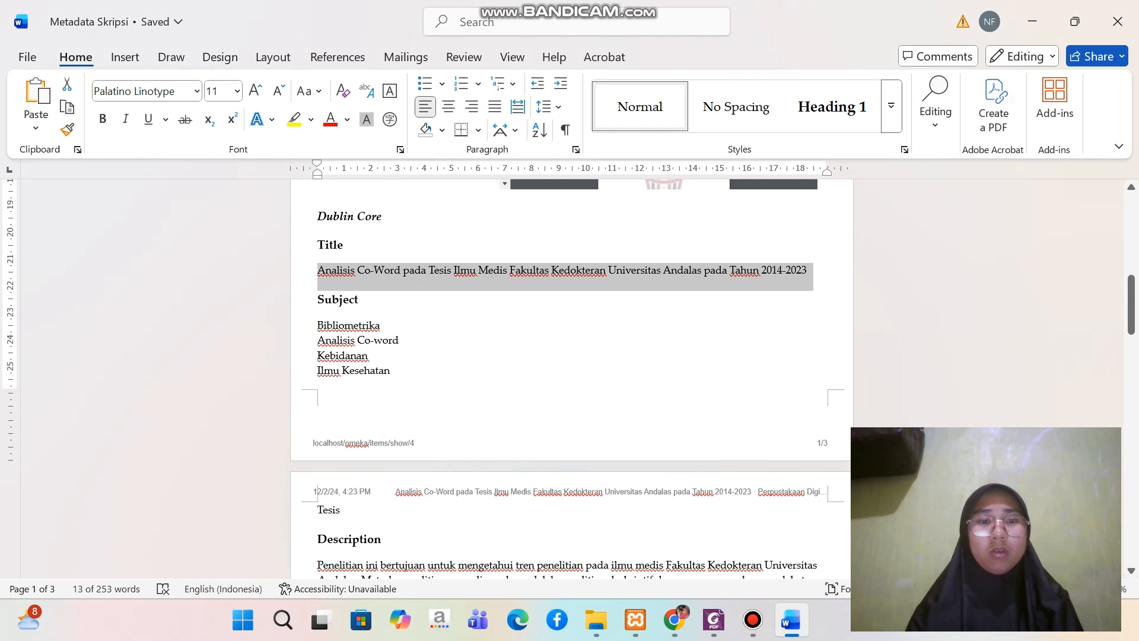
left_click_drag(318, 325, 396, 371)
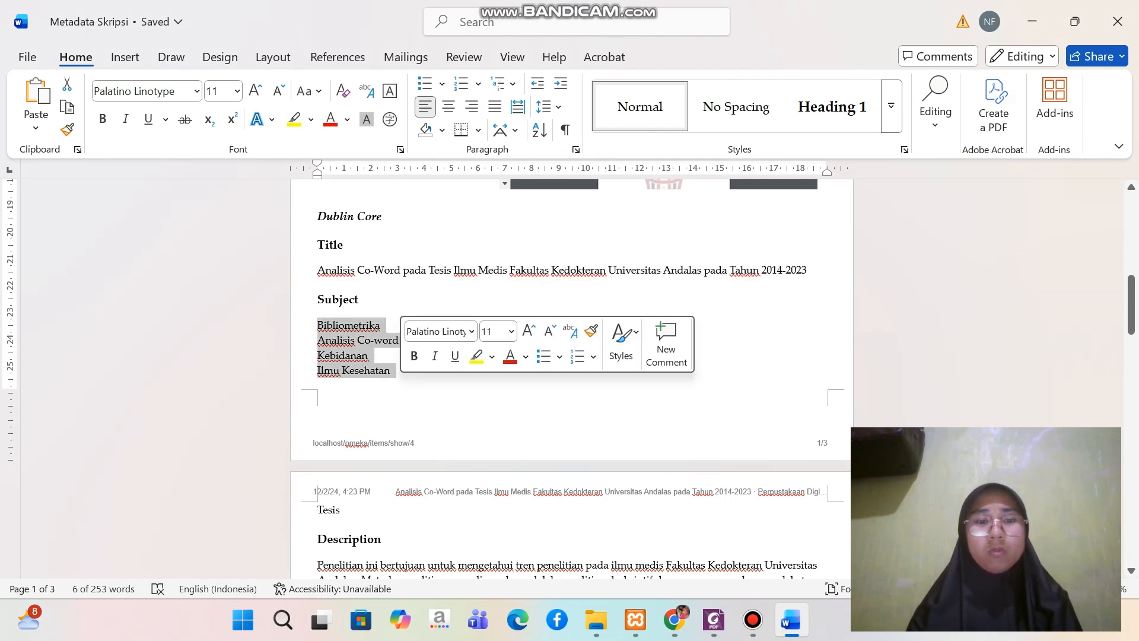
scroll(570, 356, "down", 2)
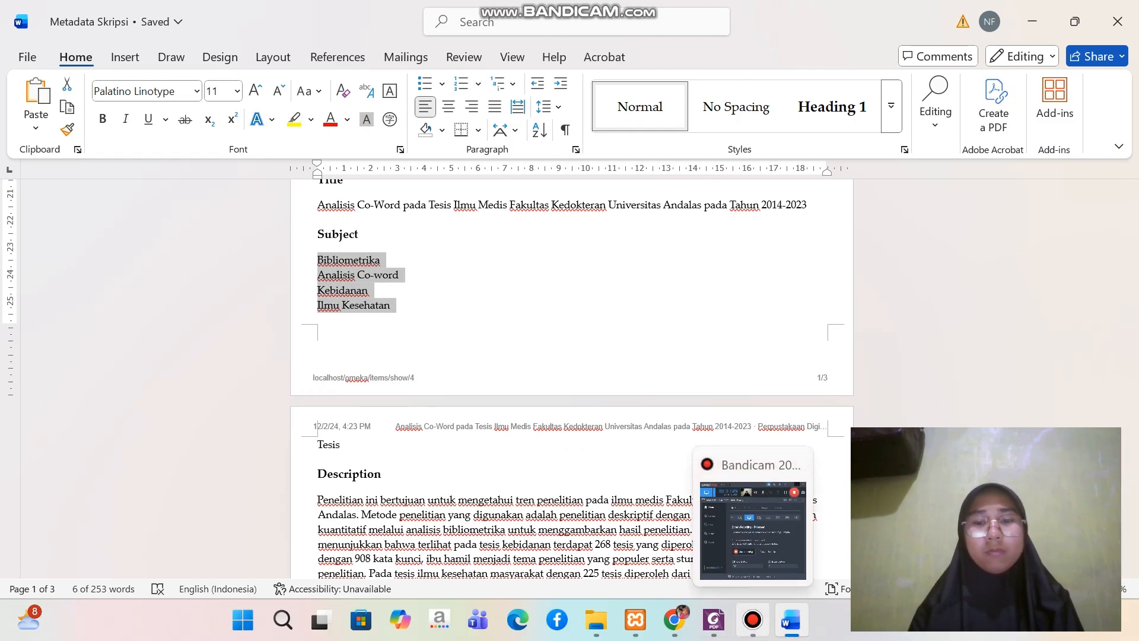
left_click(675, 620)
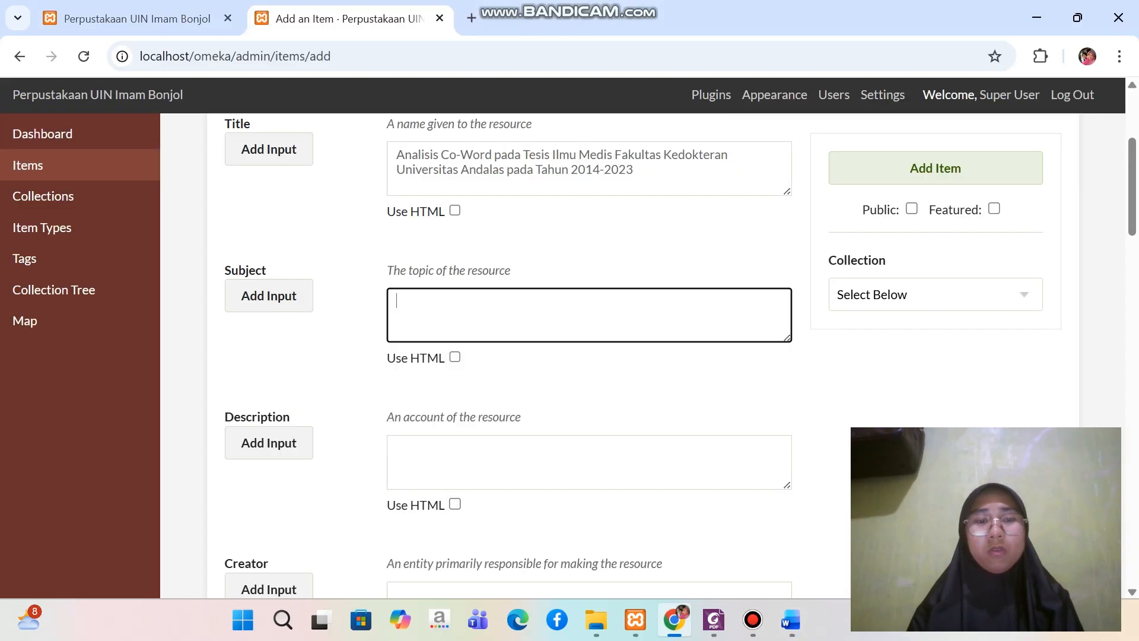
type("Bibliometrika Analisis Co-Word Kebidanan Ilmu Kesehatan")
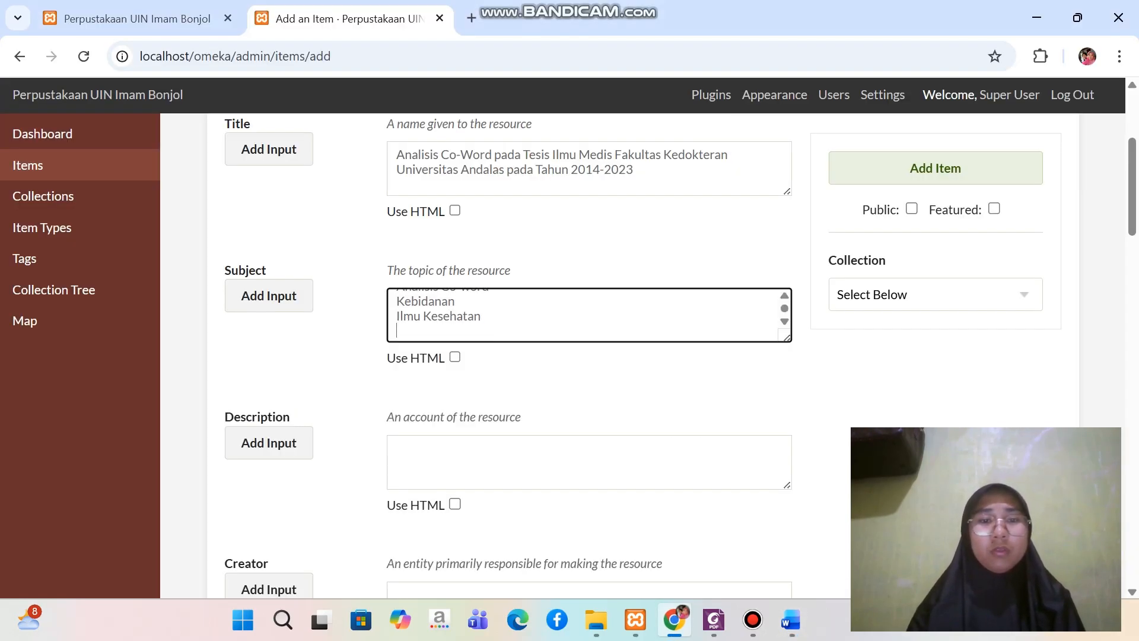
scroll(583, 315, "up", 1)
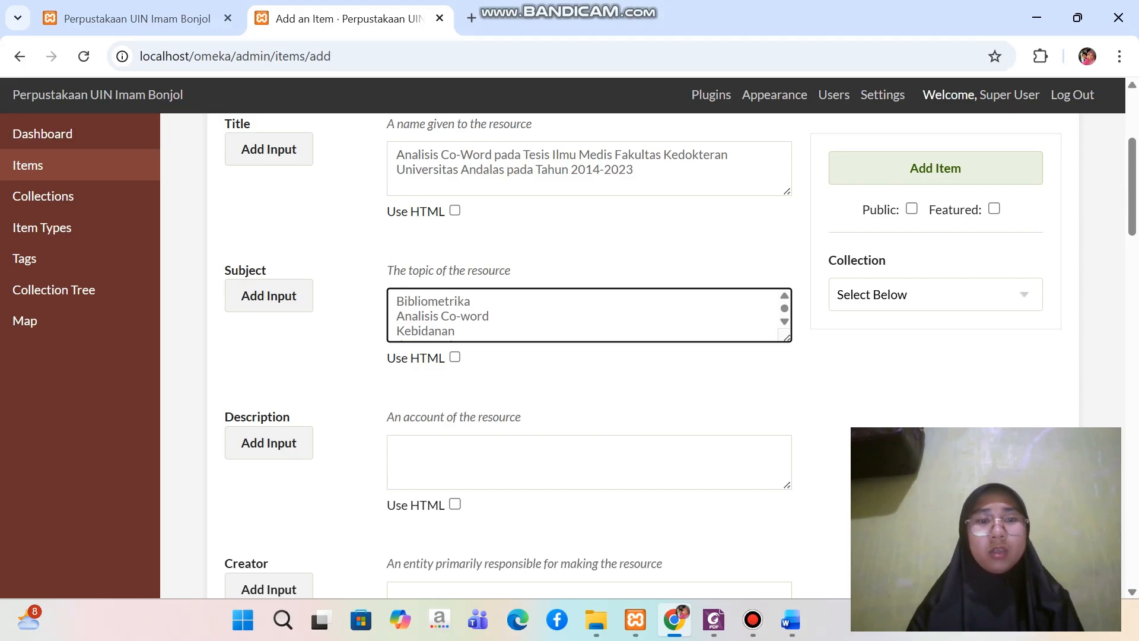
Add a second Subject entry and fill it with "Analisis Co-word" copied from the first entry
left_click(269, 296)
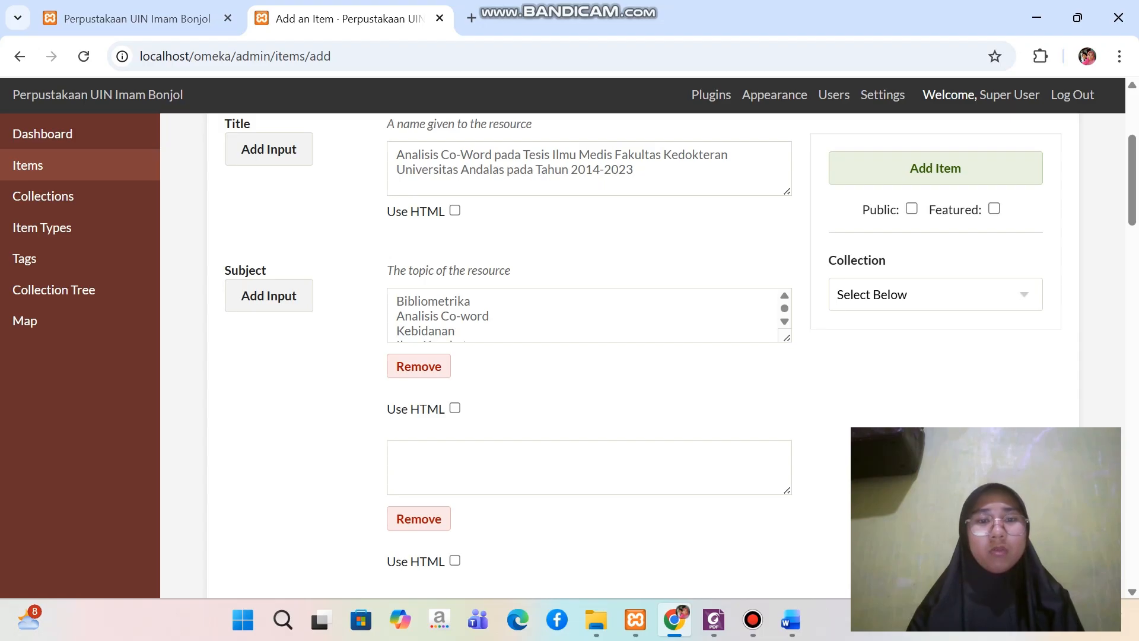
left_click_drag(396, 316, 489, 316)
key("ctrl+c")
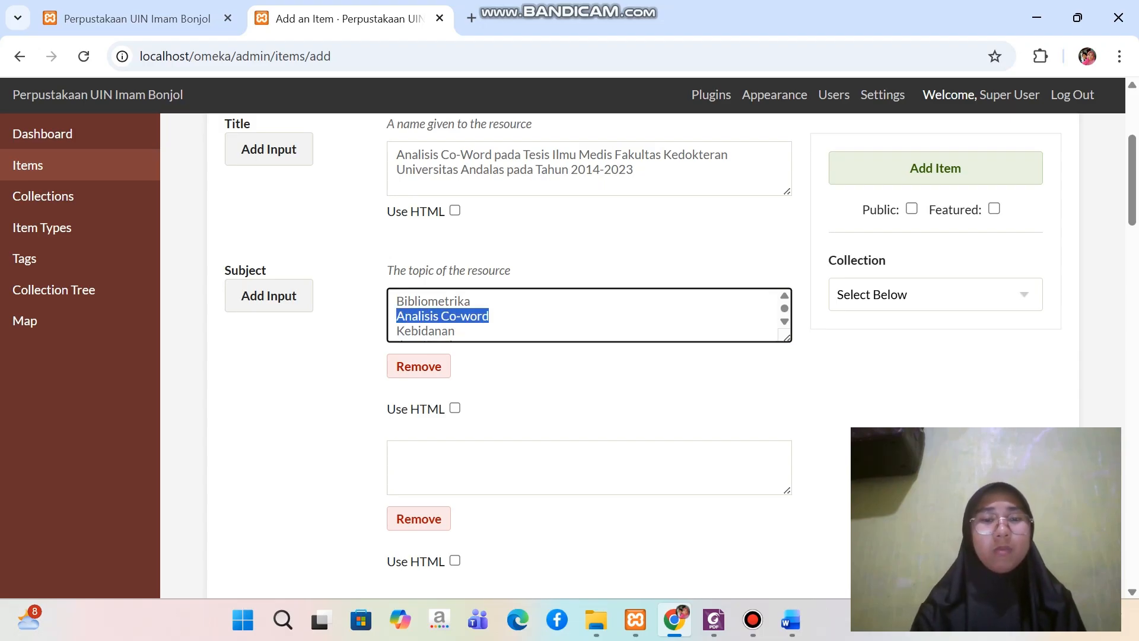
left_click(427, 460)
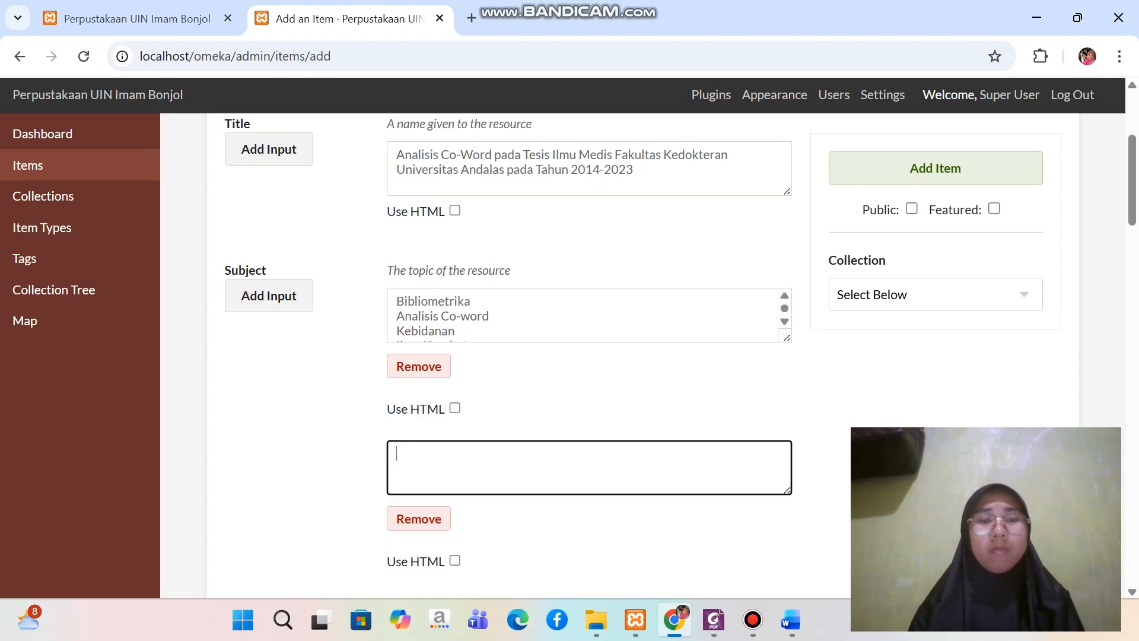
key("ctrl+v")
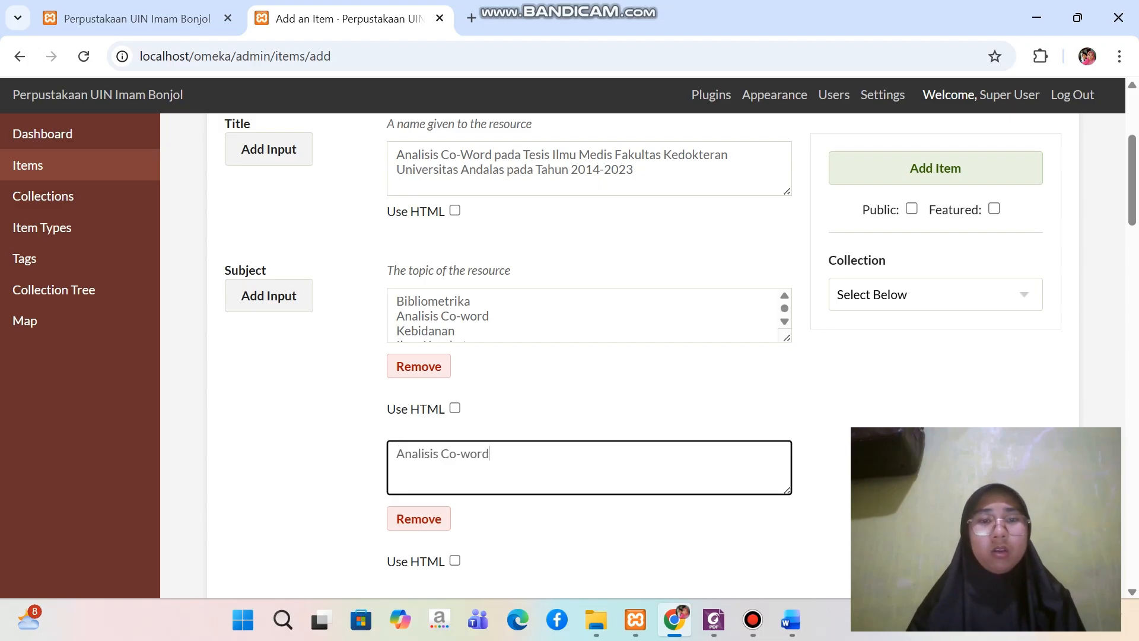
Add a third Subject entry containing "Kebidanan", copied from the first entry
left_click_drag(396, 331, 455, 303)
key("ctrl+c")
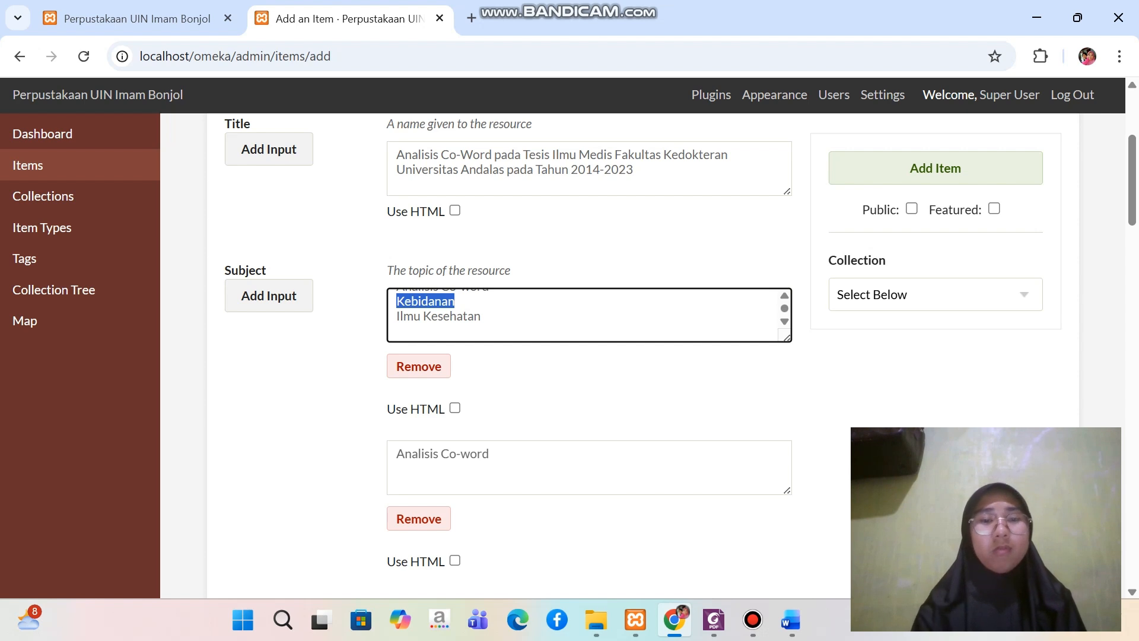
left_click(269, 295)
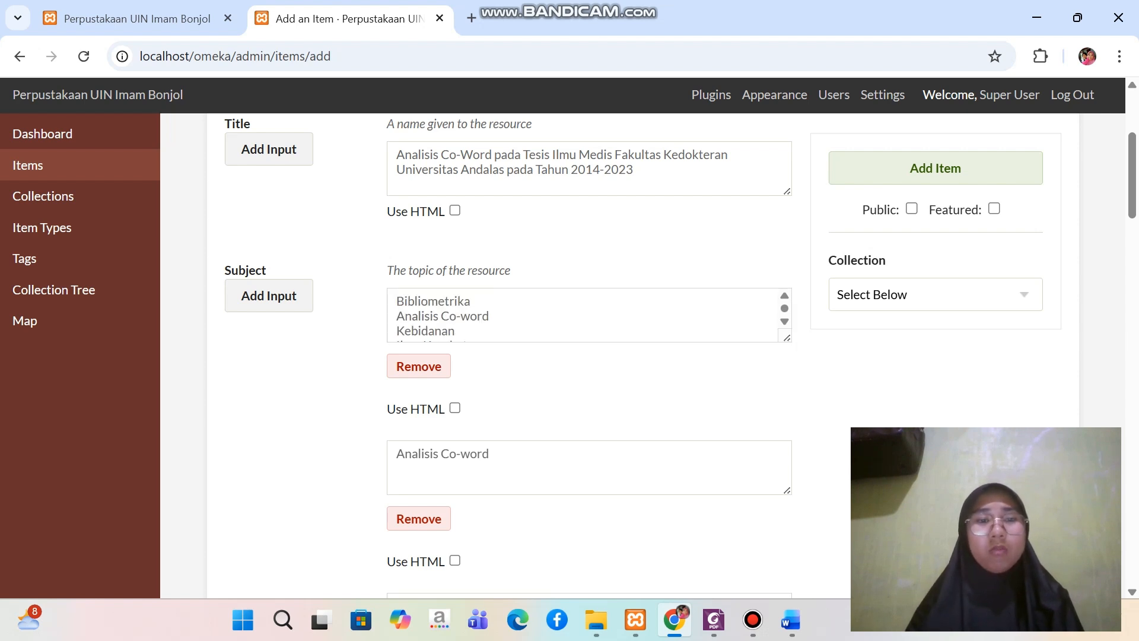
scroll(487, 316, "down", 1)
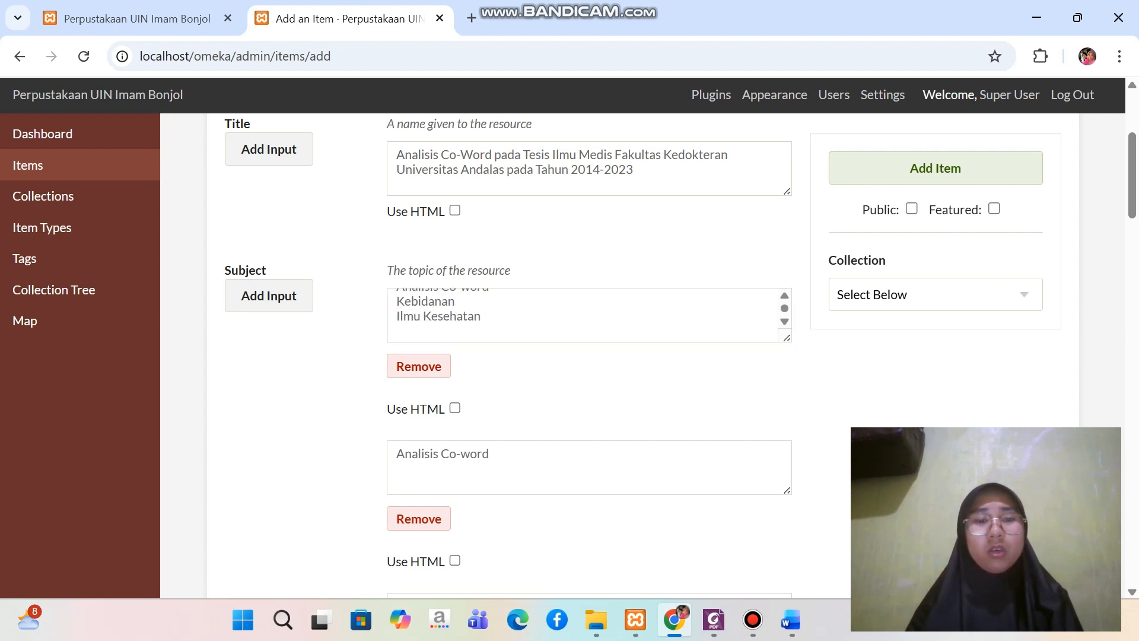
scroll(486, 380, "down", 3)
left_click(487, 448)
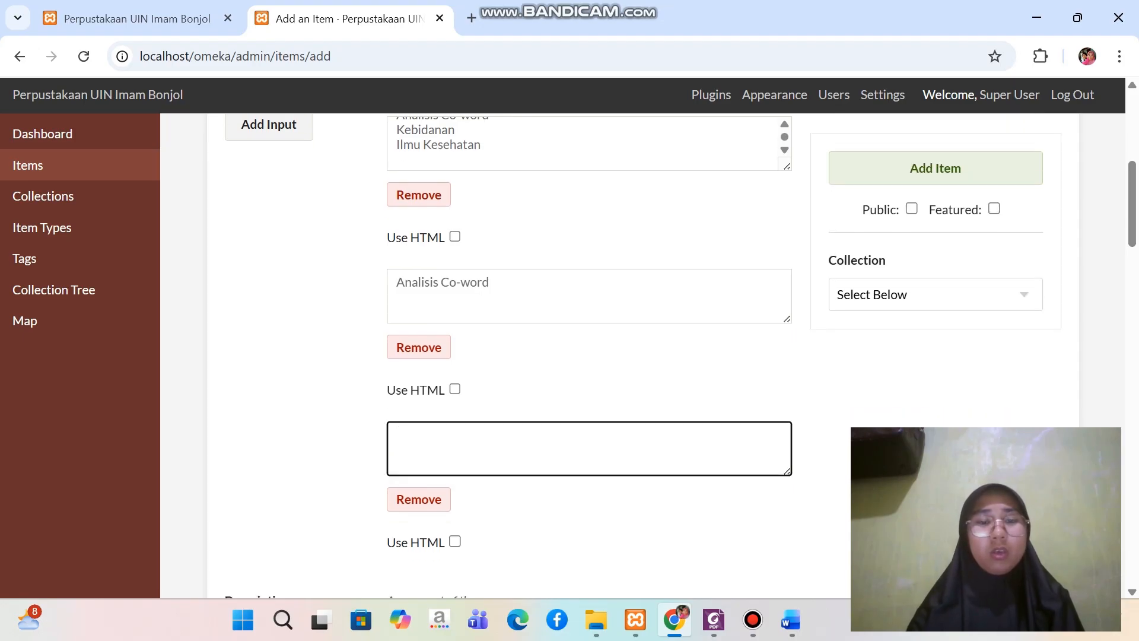
key("ctrl+v")
Add a fourth Subject entry containing "Ilmu Kesehatan", copied from the first entry
scroll(589, 356, "up", 2)
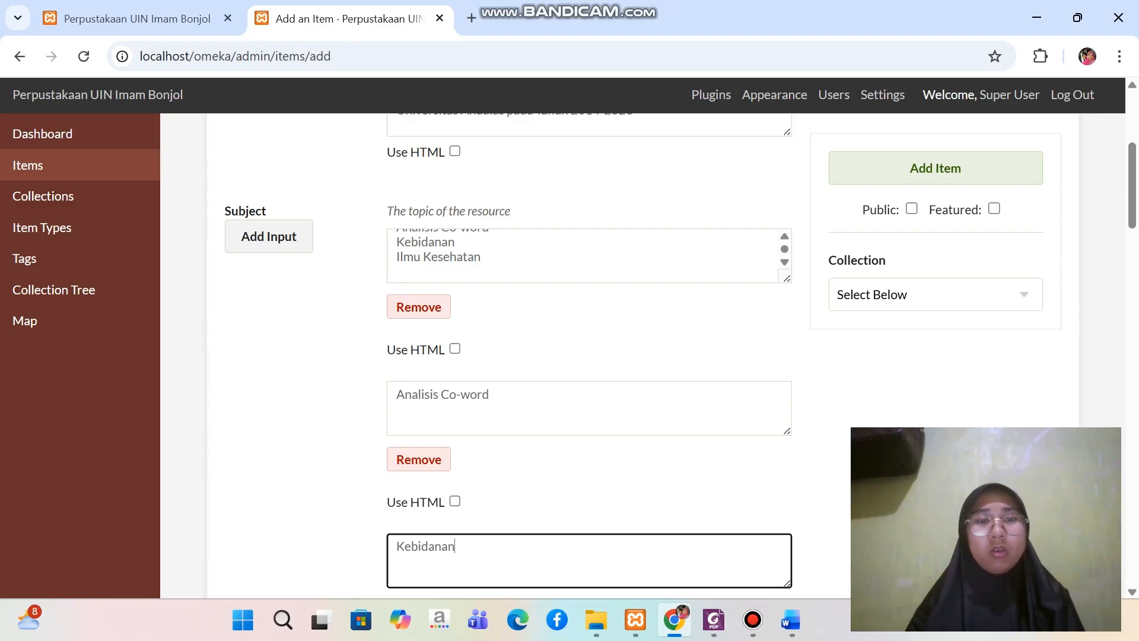
triple_click(439, 257)
key("ctrl+c")
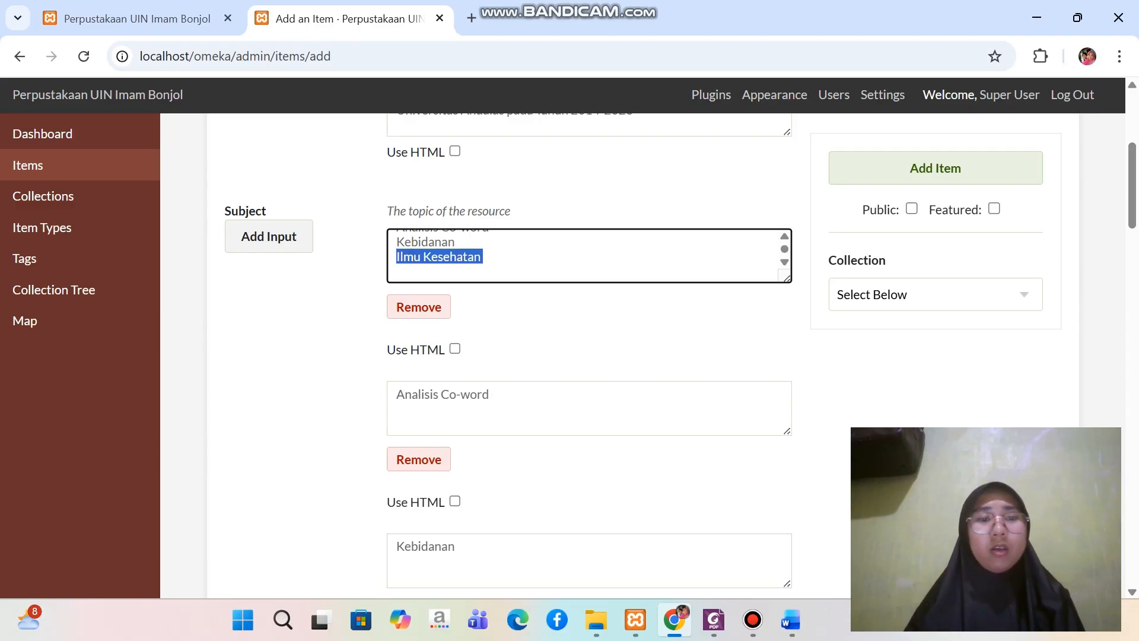
left_click(269, 236)
scroll(588, 255, "down", 7)
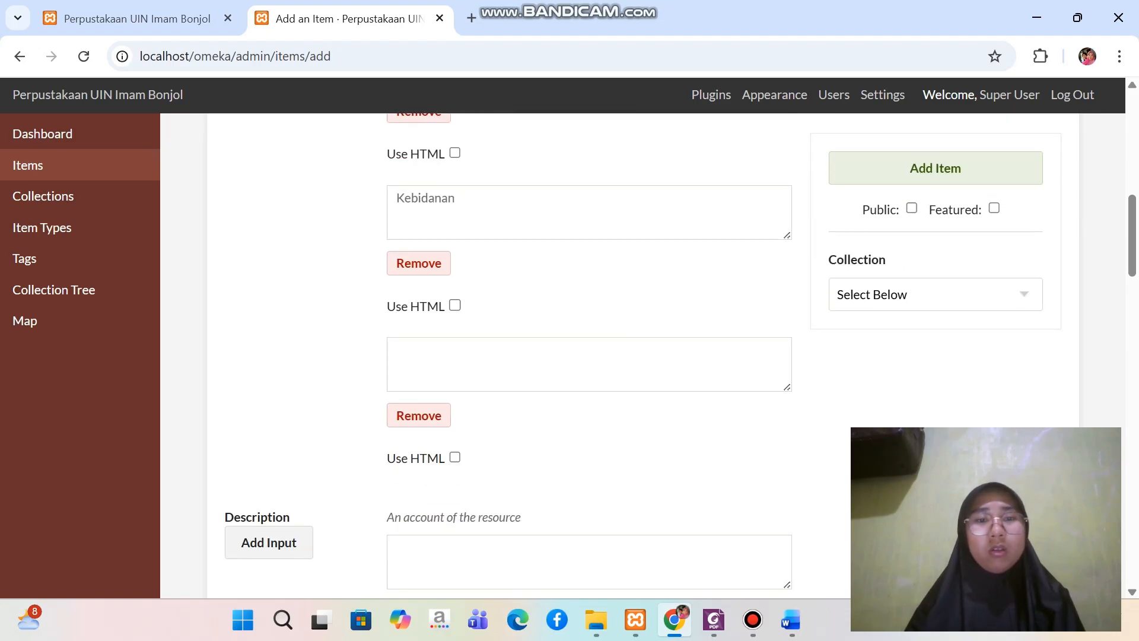
left_click(475, 363)
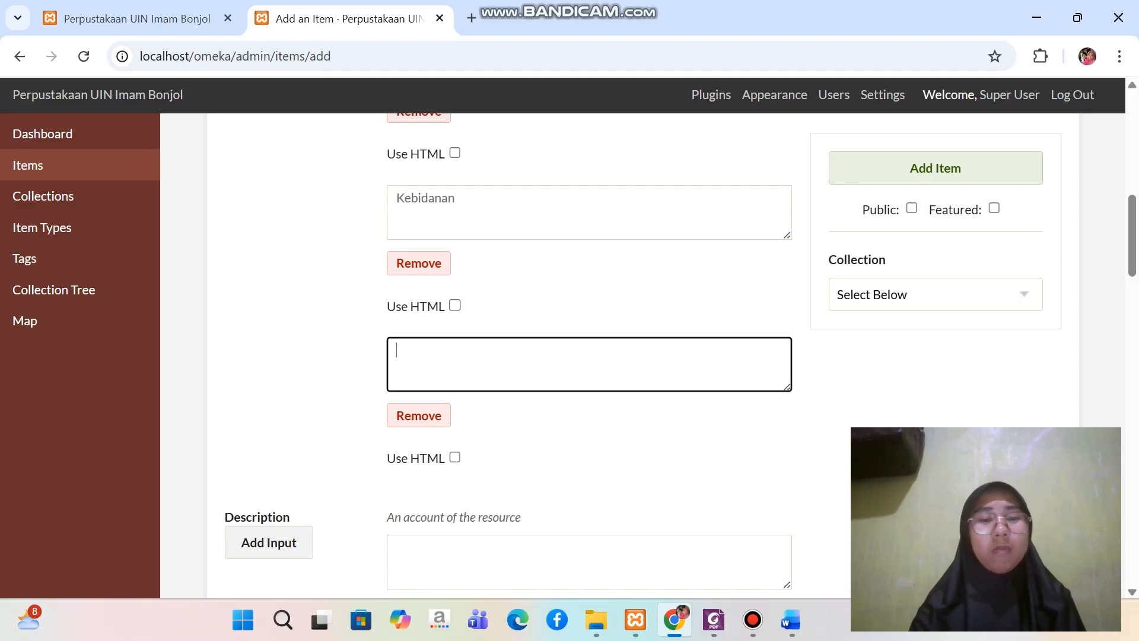
key("ctrl+v")
Delete the extra terms from the first Subject entry, leaving only "Bibliometrika"
scroll(587, 356, "up", 12)
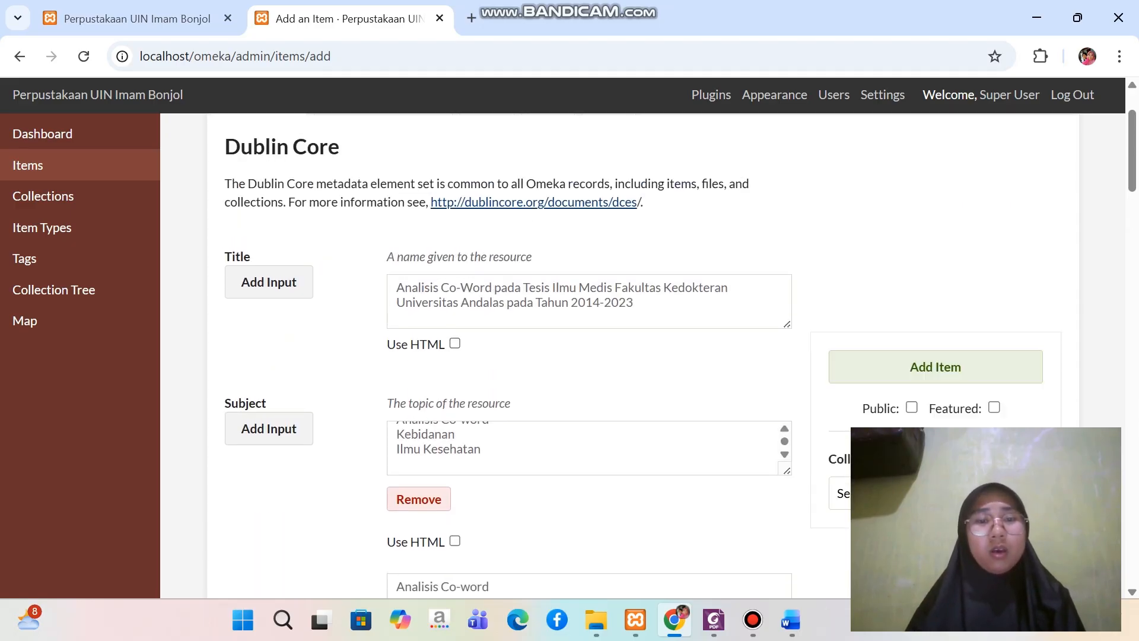
scroll(587, 448, "up", 1)
left_click_drag(396, 449, 438, 497)
key("BackSpace")
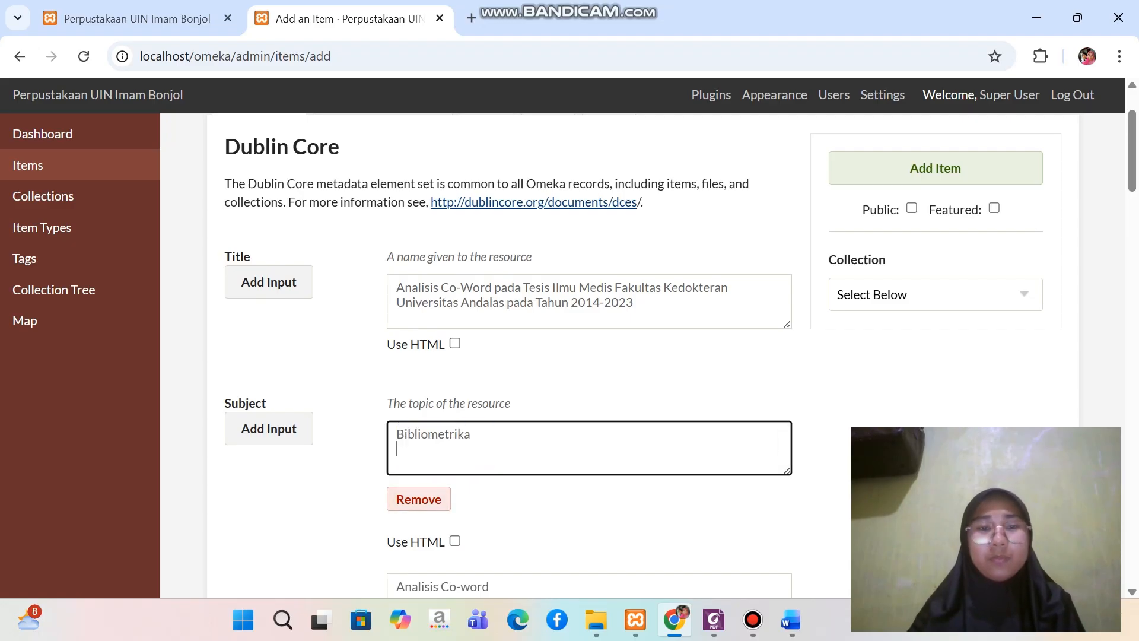
scroll(587, 356, "down", 1)
scroll(587, 356, "down", 5)
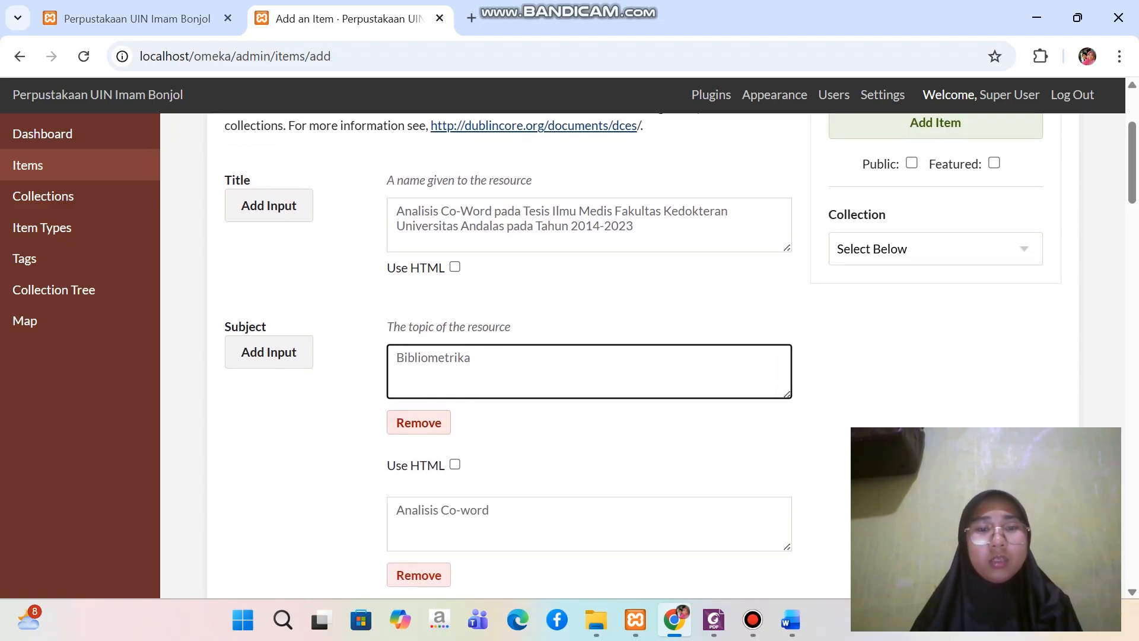
Copy the abstract paragraph under Description in the Metadata Skripsi Word document and paste it into the item's Description field in Omeka
scroll(587, 356, "down", 7)
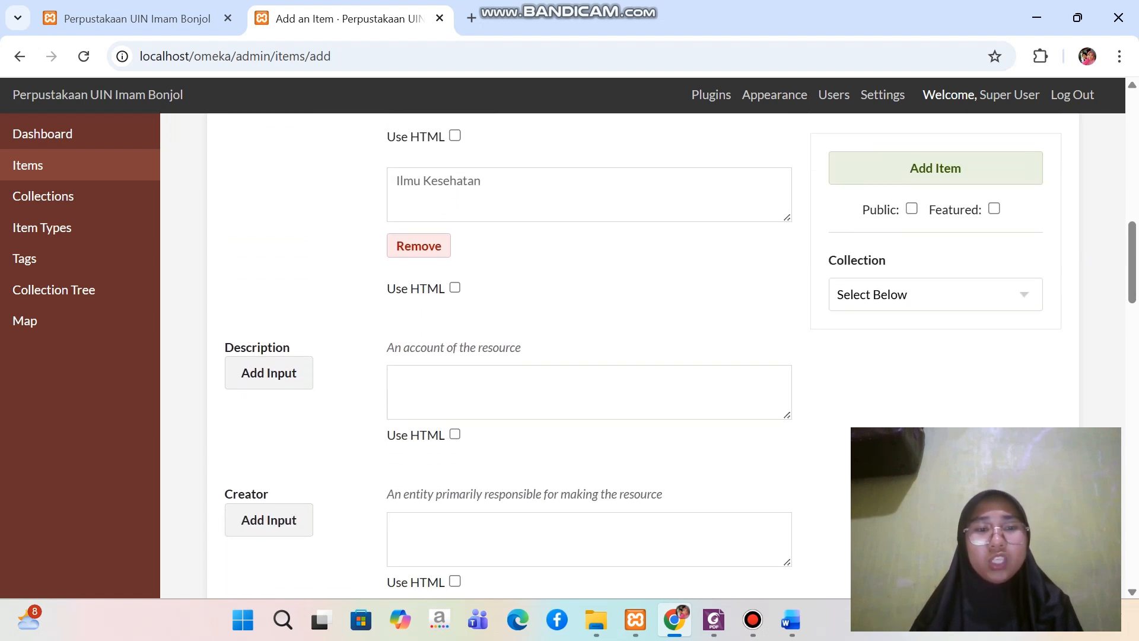
left_click(588, 392)
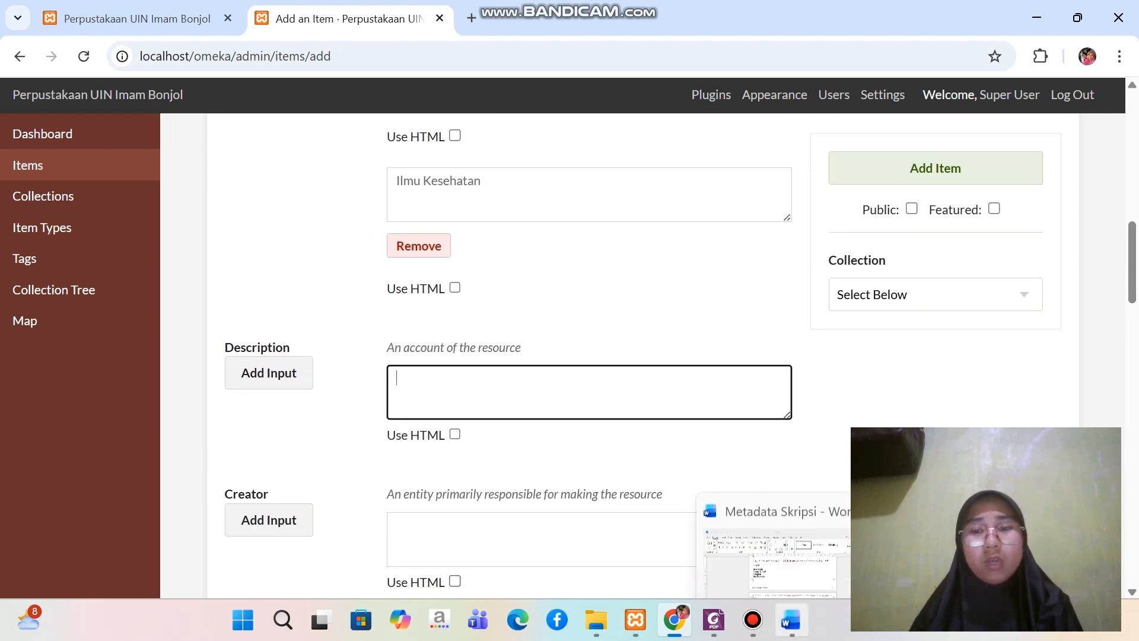
left_click(791, 620)
scroll(571, 380, "down", 2)
scroll(571, 379, "down", 4)
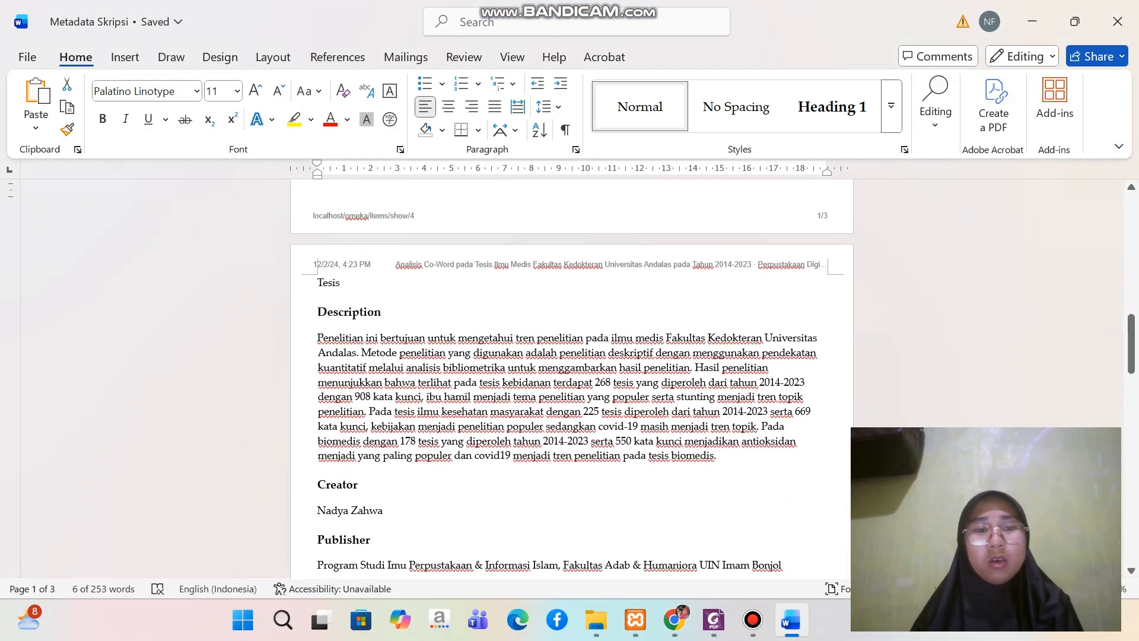
left_click_drag(318, 265, 718, 386)
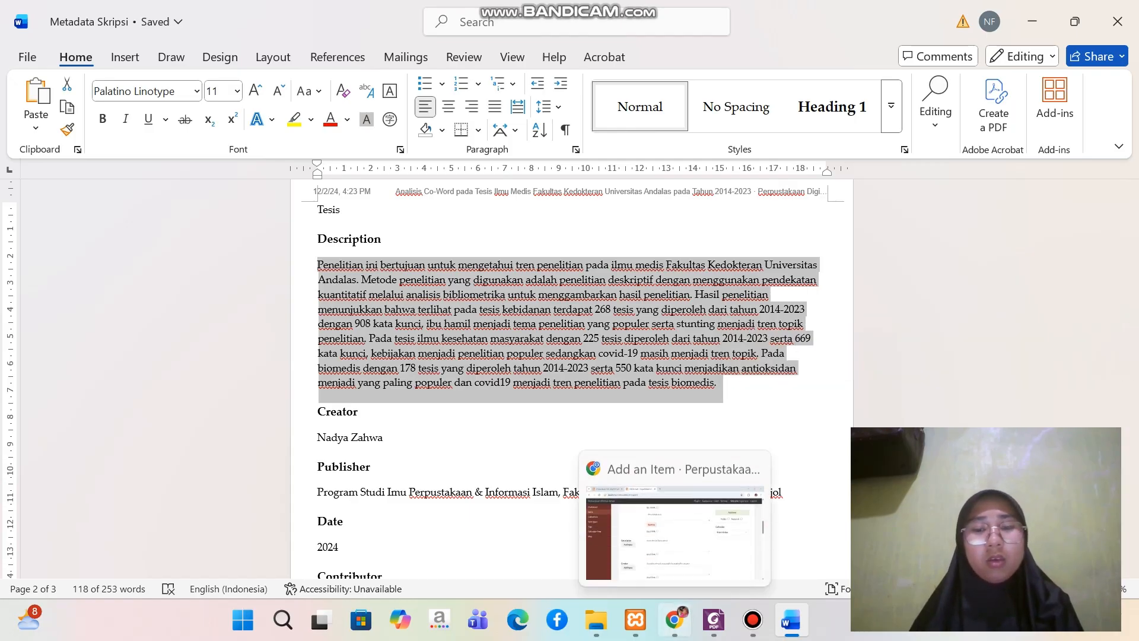
left_click(675, 620)
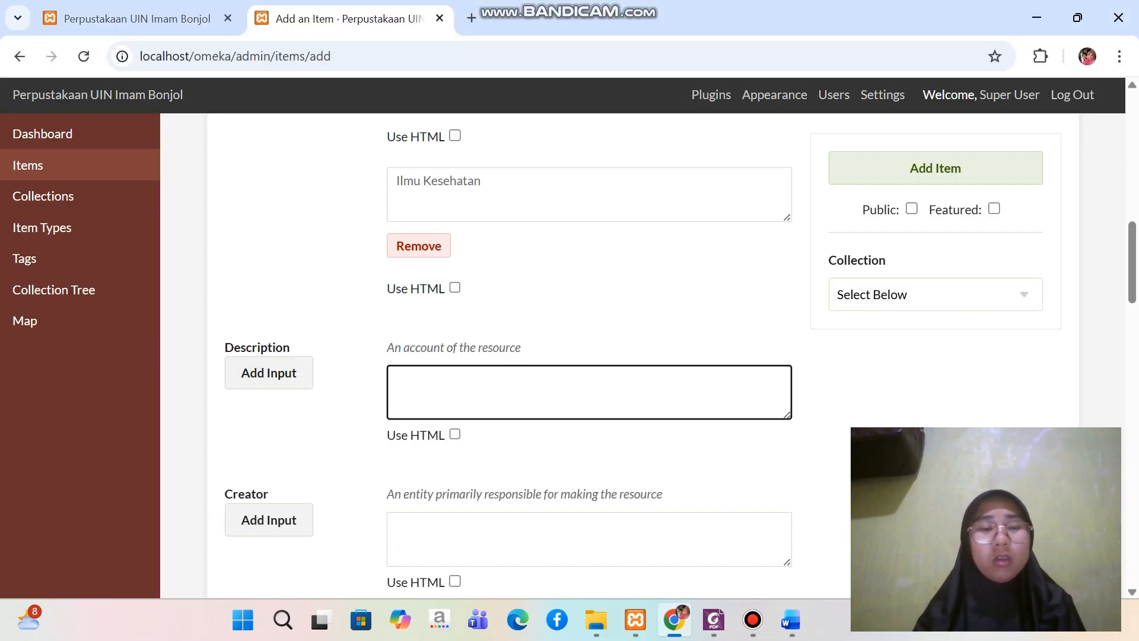
key("ctrl+v")
Enlarge the Description text box until the whole abstract fits inside it
scroll(589, 392, "up", 3)
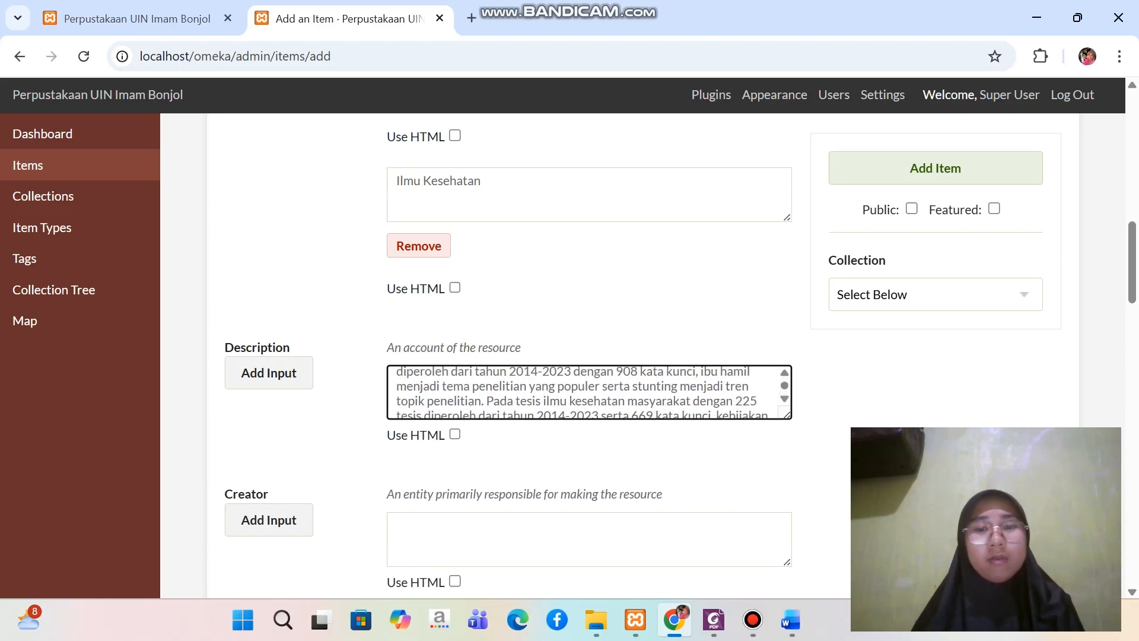
left_click_drag(787, 414, 876, 548)
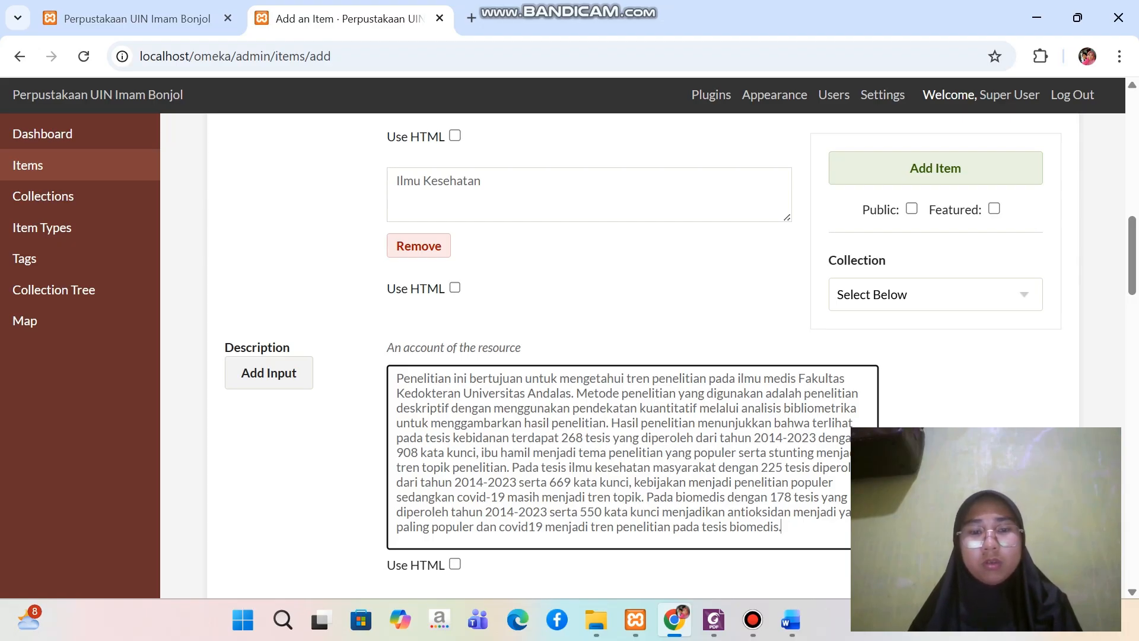
left_click(397, 497)
key("BackSpace")
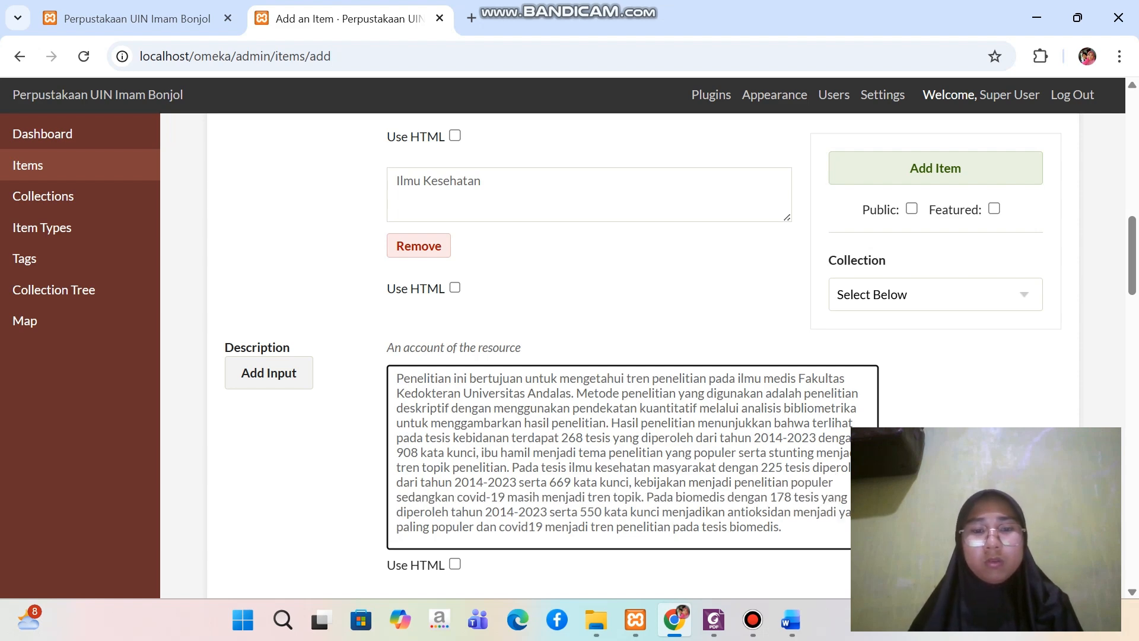
Fill the Creator field with the author's name copied from the Metadata Skripsi document
scroll(593, 356, "down", 5)
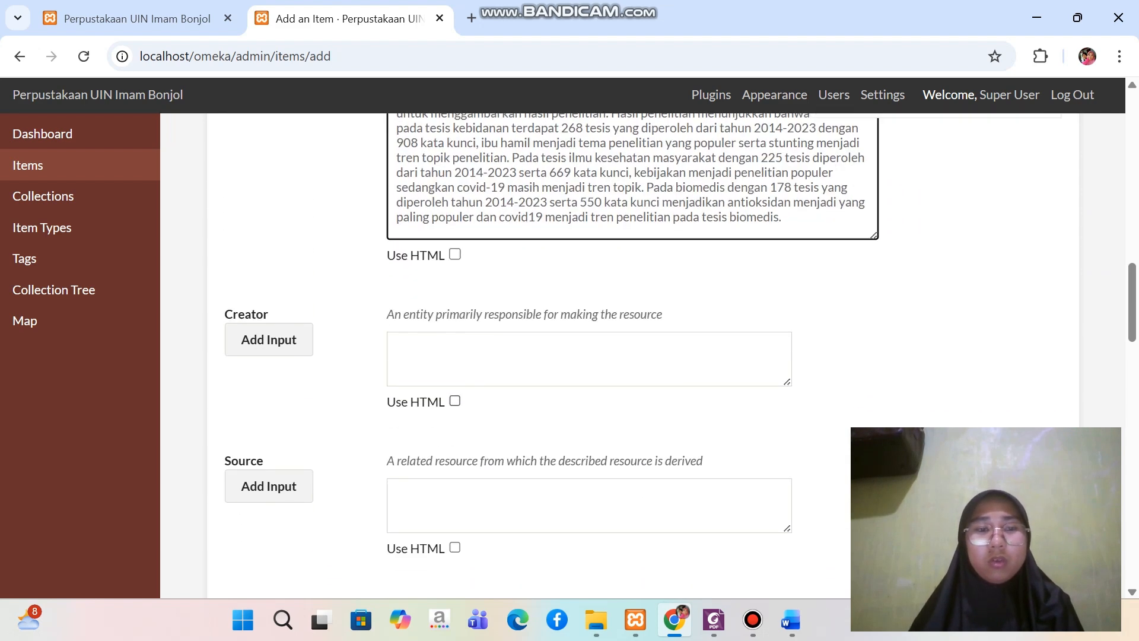
left_click(458, 361)
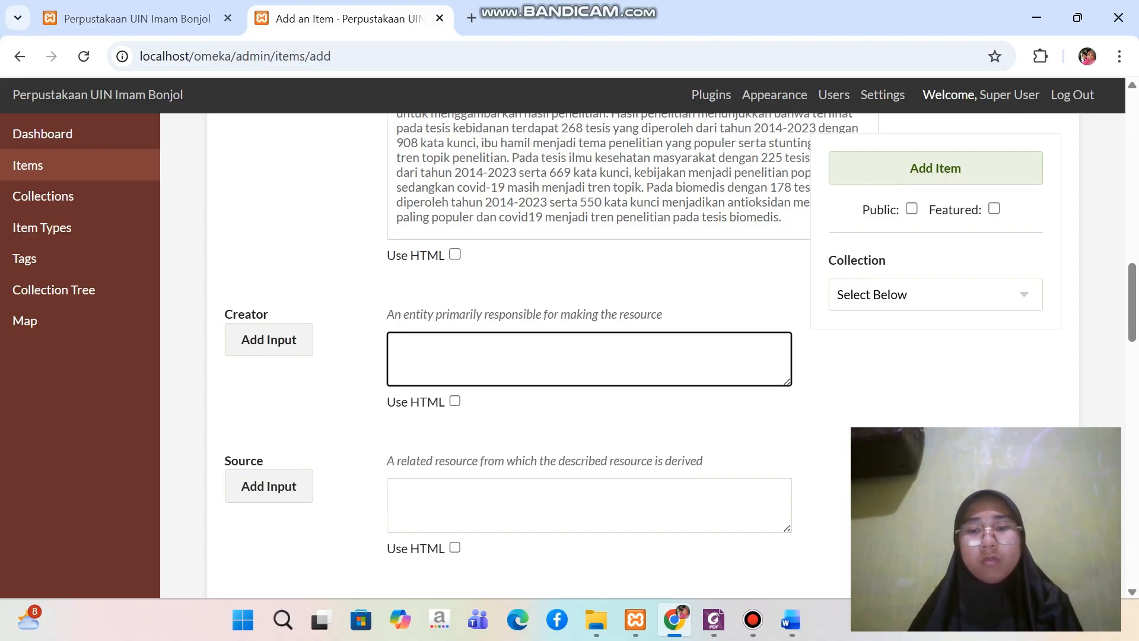
left_click(790, 619)
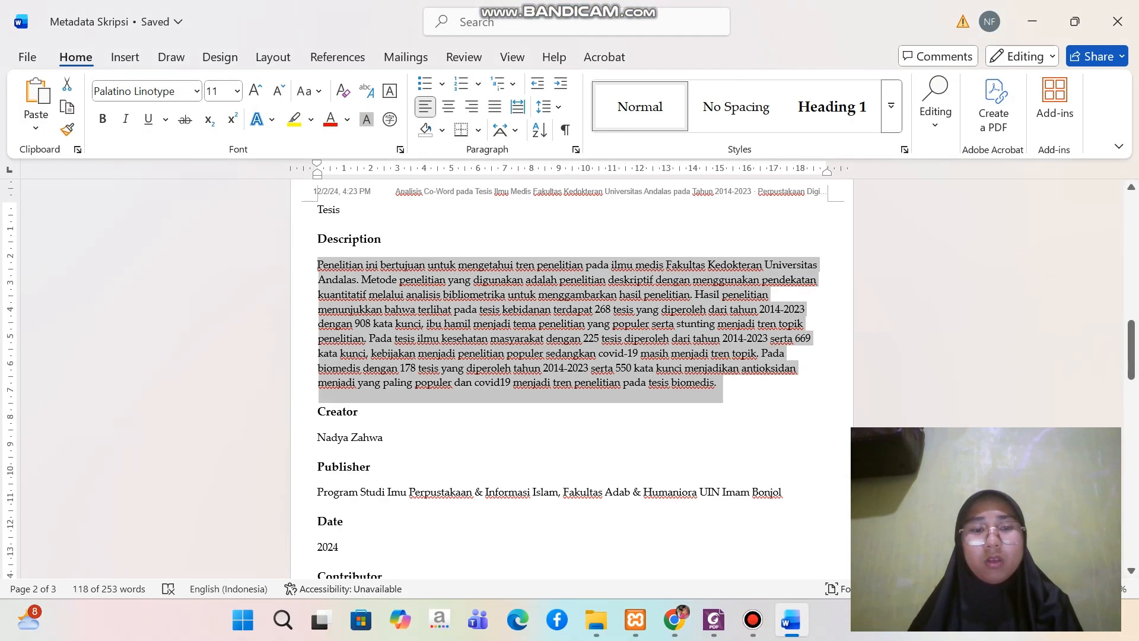
scroll(570, 356, "down", 2)
scroll(569, 356, "down", 1)
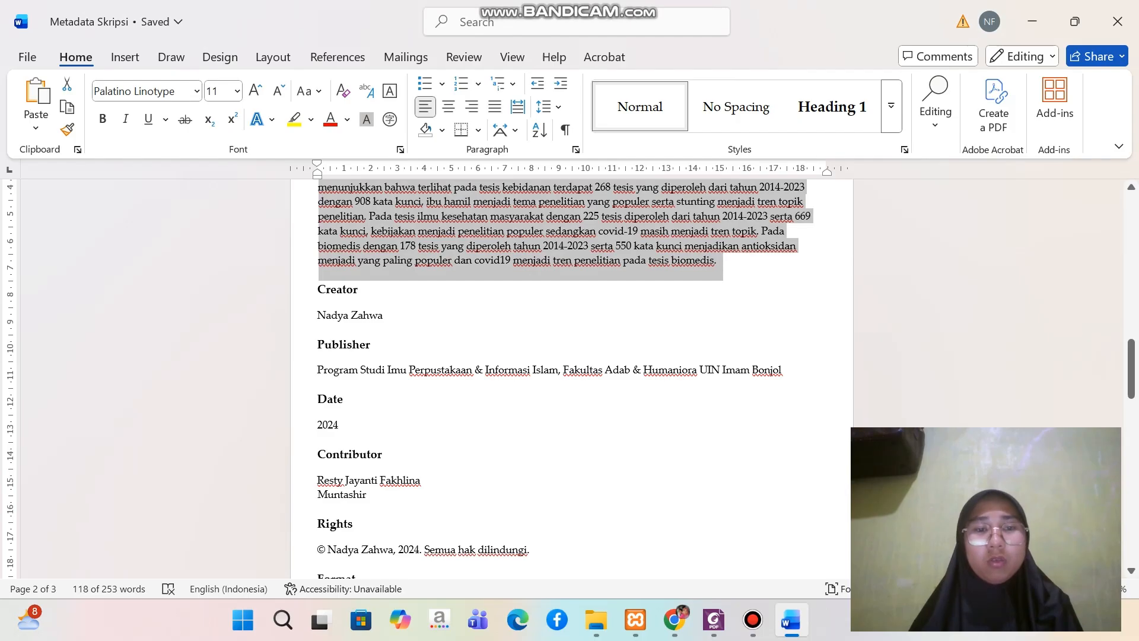
triple_click(380, 316)
key("ctrl+c")
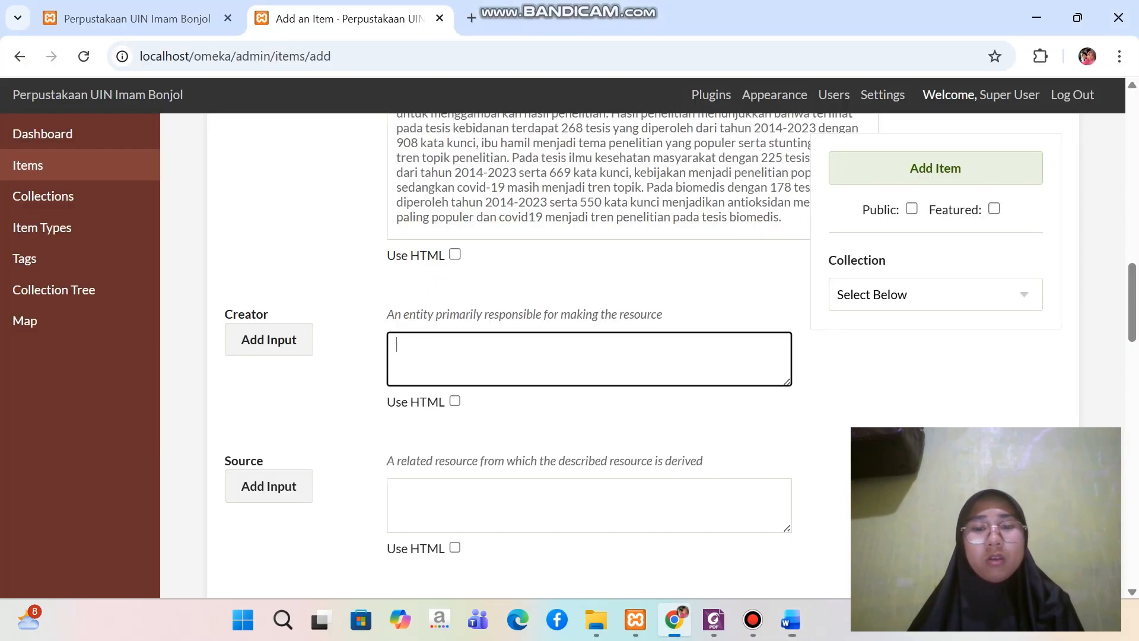
left_click(675, 620)
key("ctrl+v")
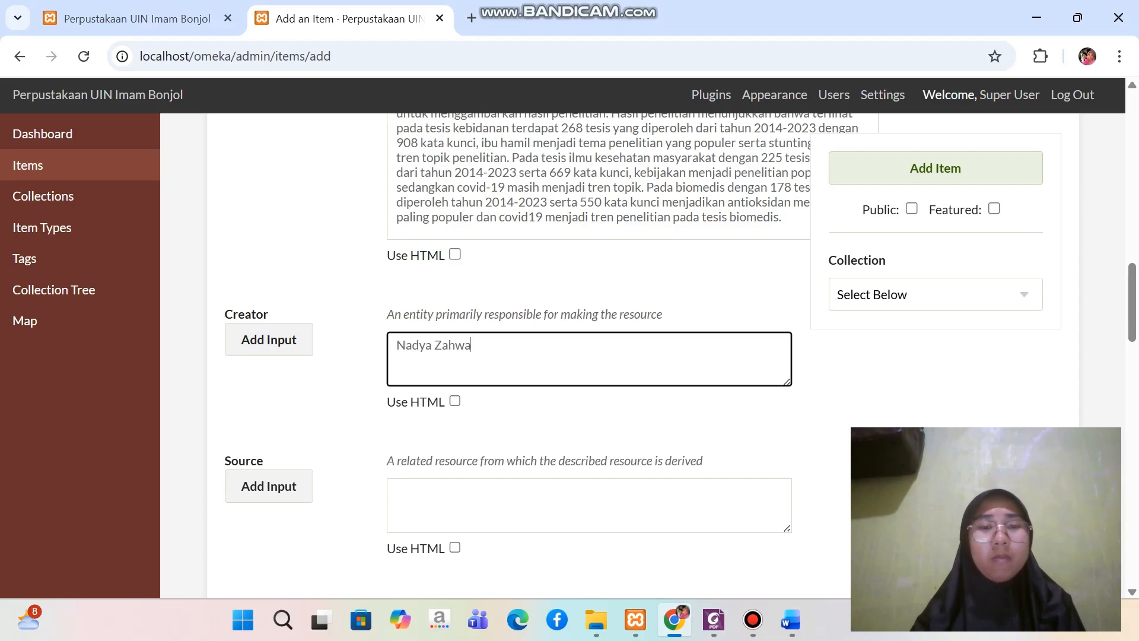
Check the Metadata Skripsi document for a value for the Source field and return to the item form
scroll(587, 356, "down", 2)
left_click(588, 369)
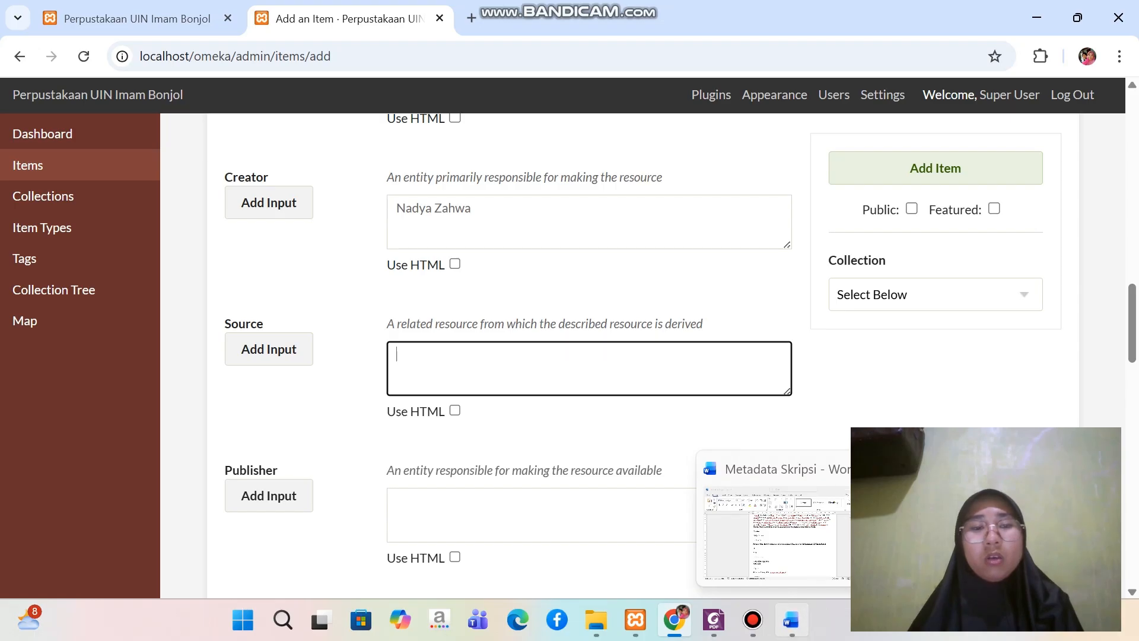
left_click(791, 619)
scroll(571, 378, "down", 1)
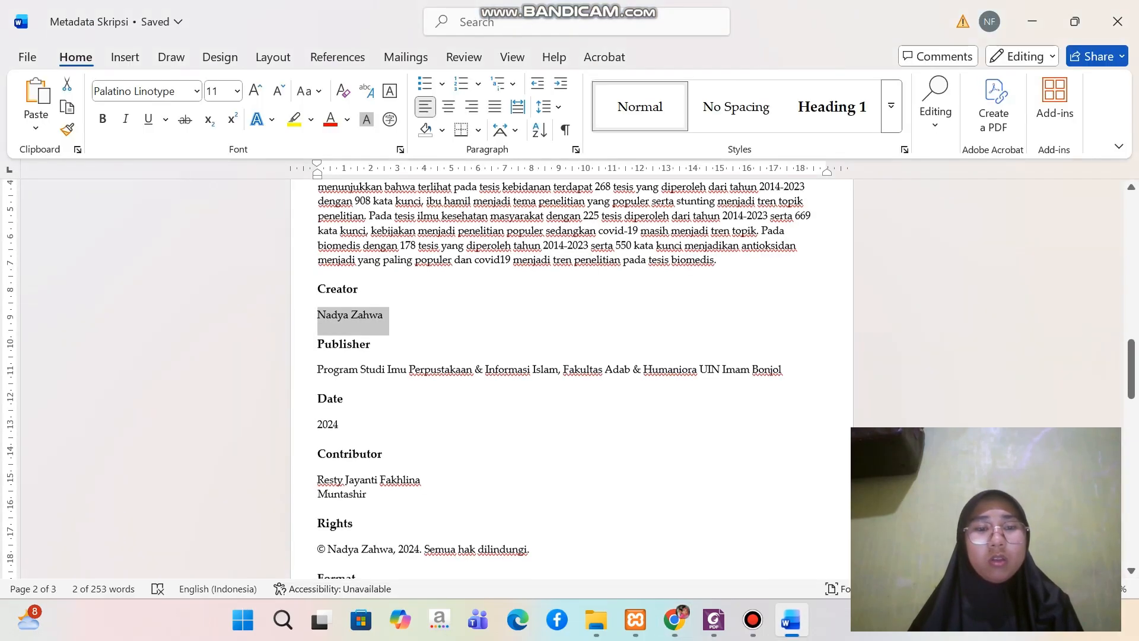
scroll(572, 378, "up", 1)
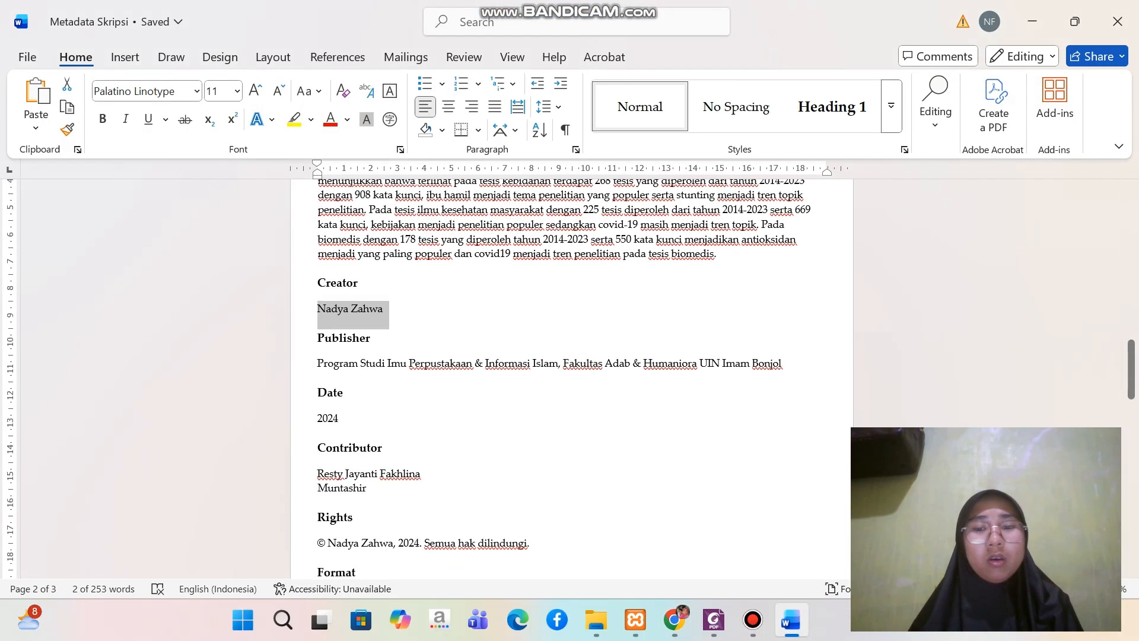
left_click(674, 620)
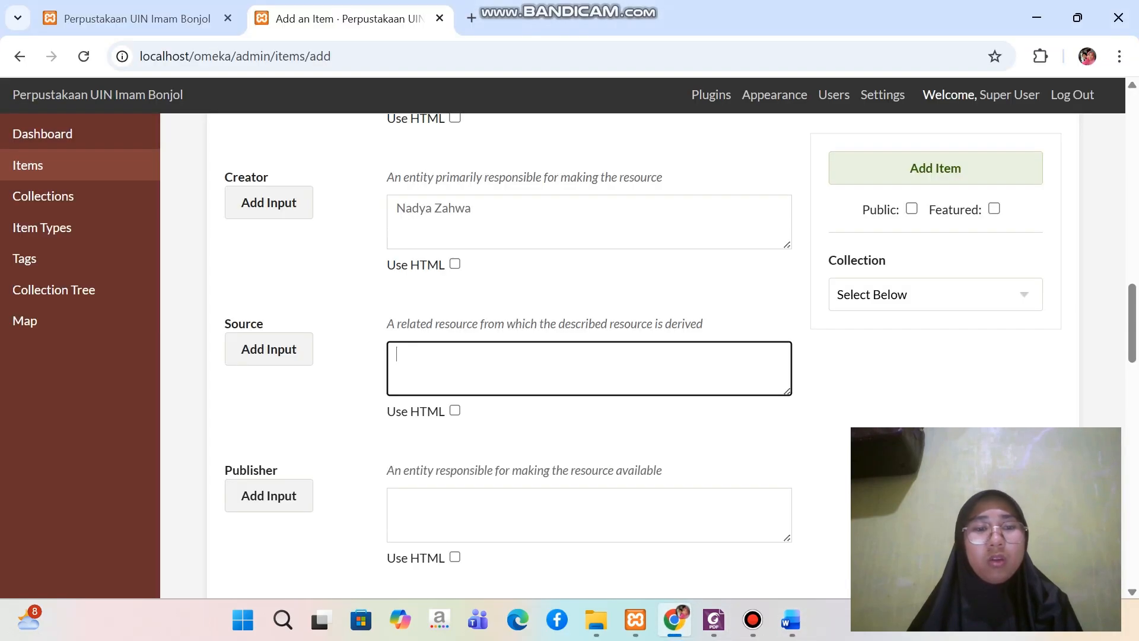
Fill the Publisher field with "Program Studi Imu Perpustakaan & Informasi Islam, Fakultas Adab & Humaniora UIN Imam Bonjol" copied from the Metadata Skripsi document
scroll(589, 356, "down", 3)
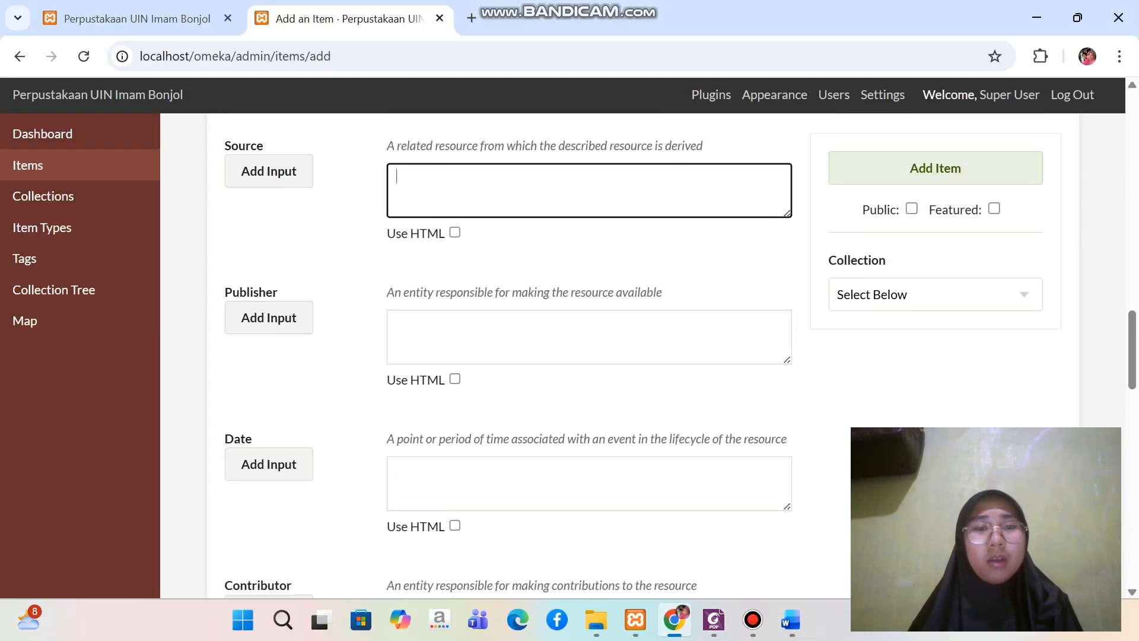
left_click(588, 336)
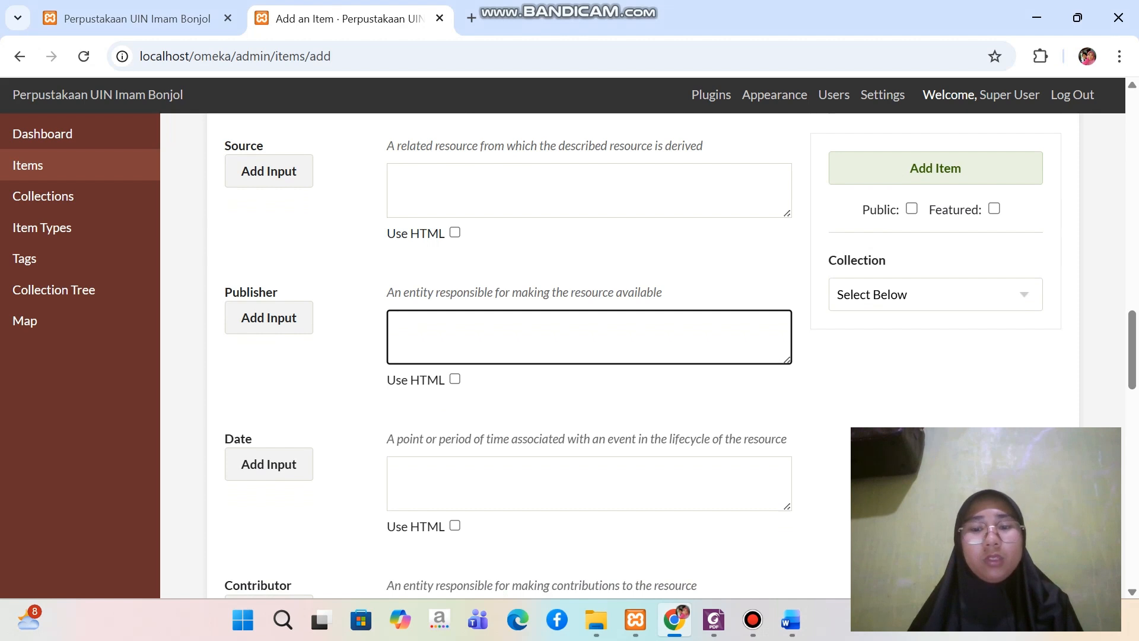
left_click(791, 619)
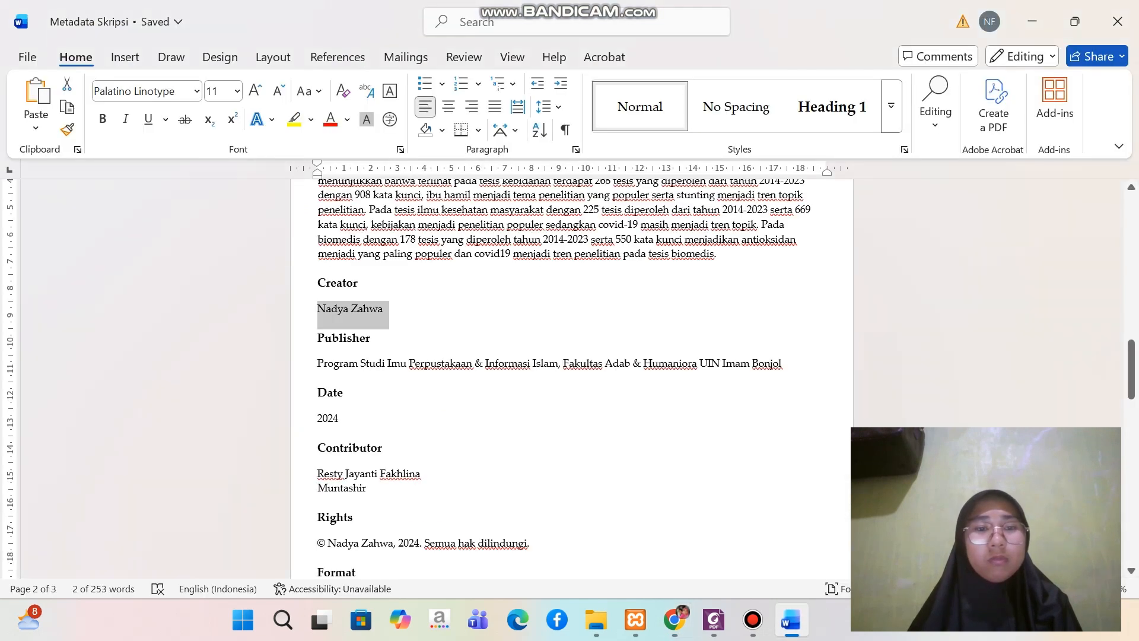
left_click_drag(318, 364, 784, 363)
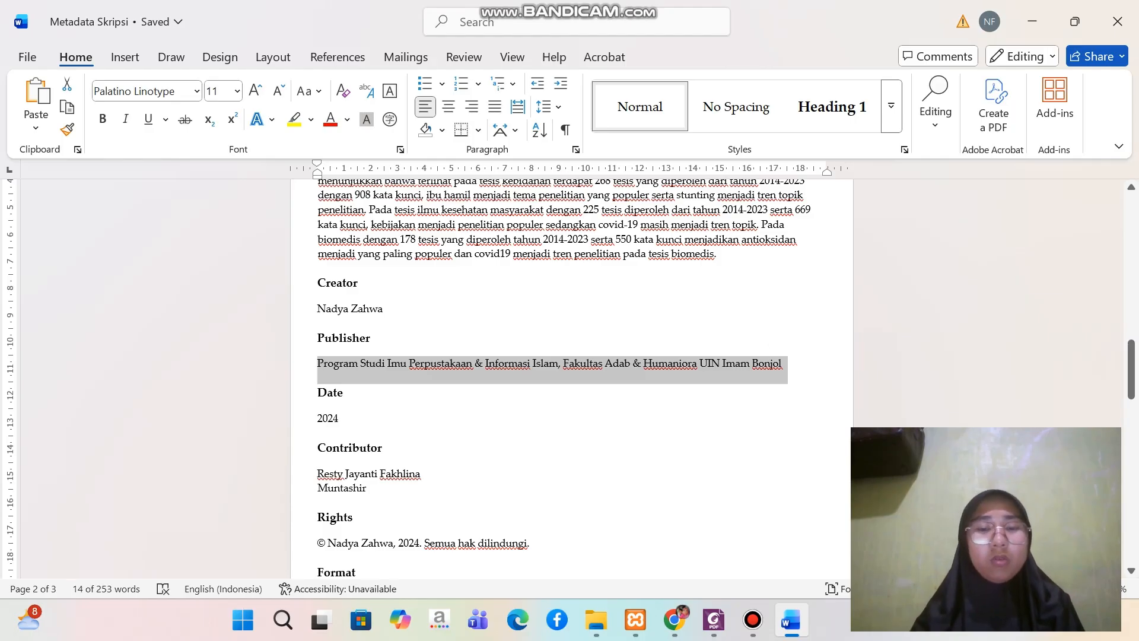
left_click(674, 619)
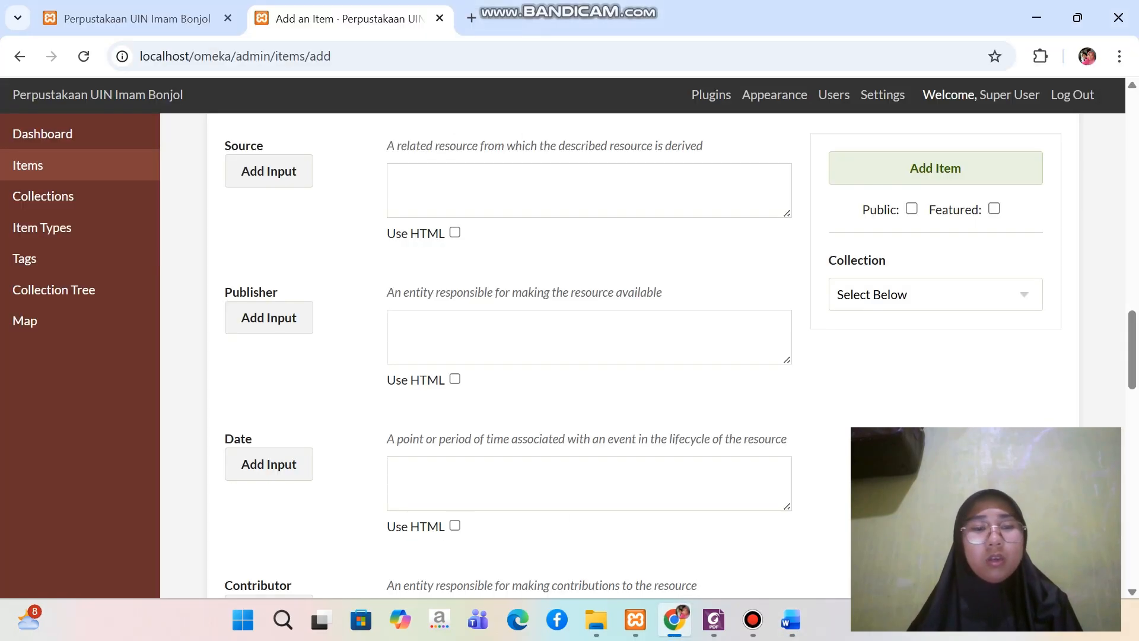
left_click(564, 336)
key("ctrl+v")
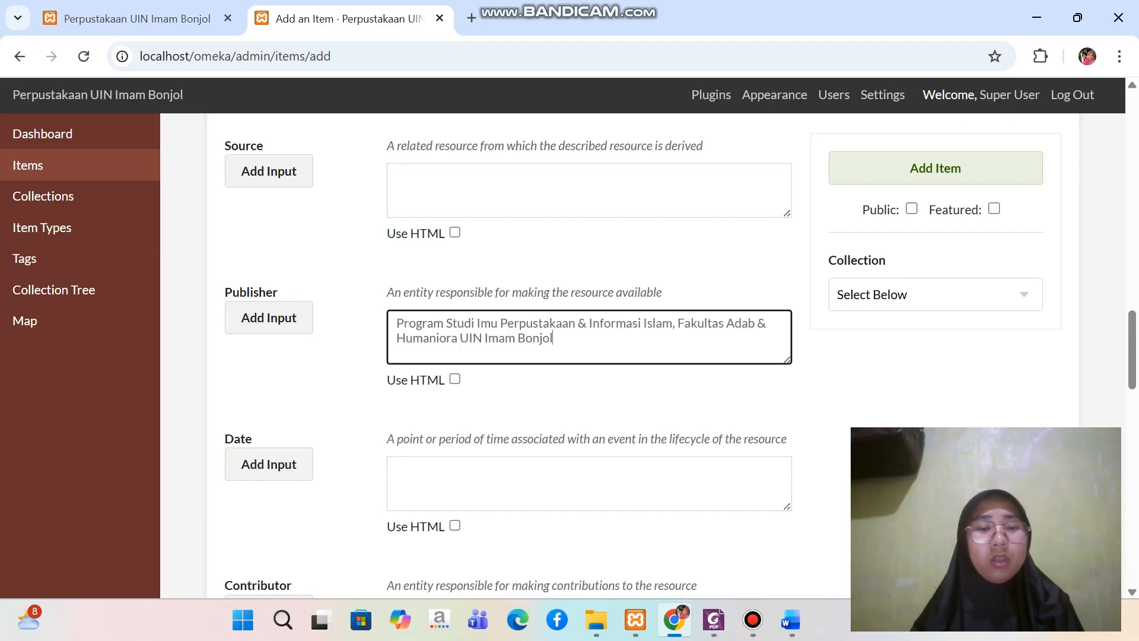
Fill the Date field with "2024" copied from the Metadata Skripsi document
scroll(564, 344, "down", 2)
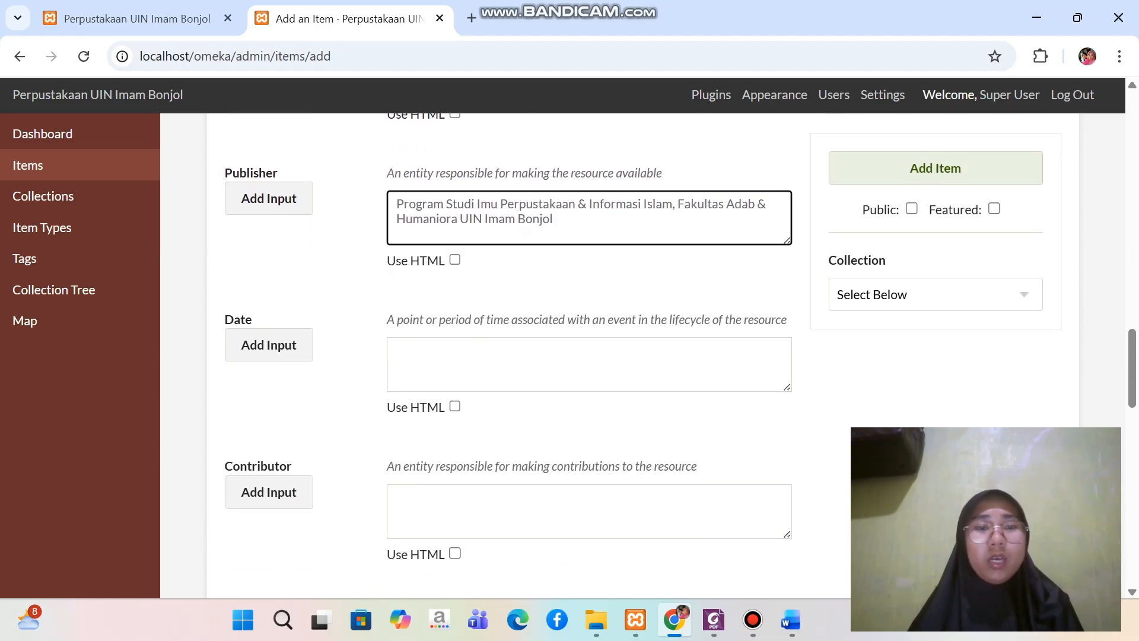
left_click(563, 363)
left_click(792, 619)
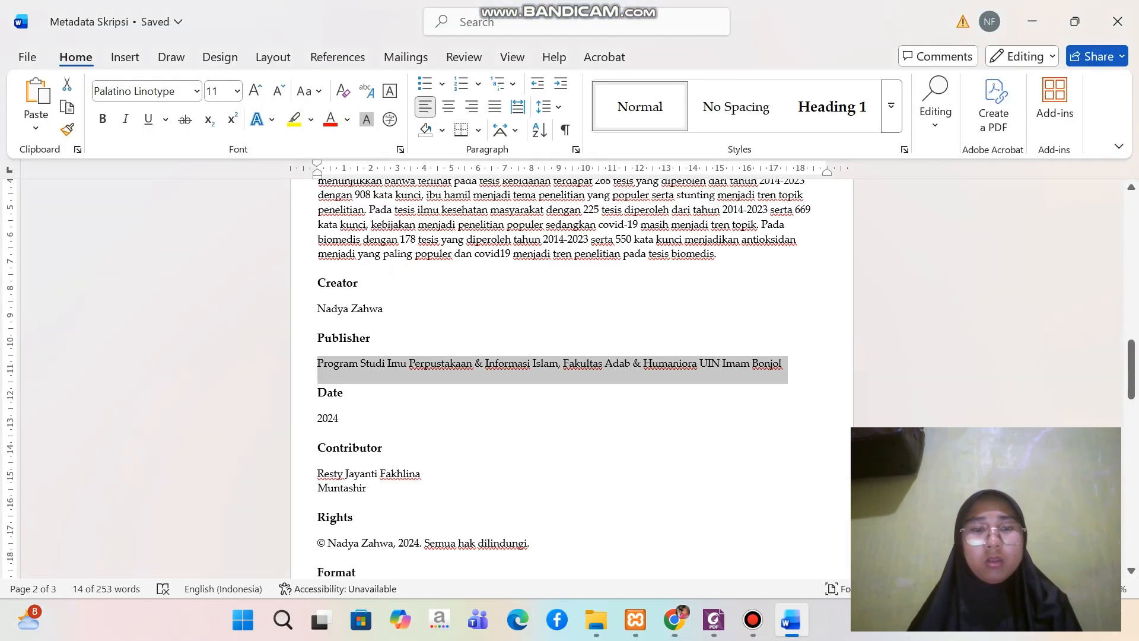
left_click_drag(318, 418, 346, 419)
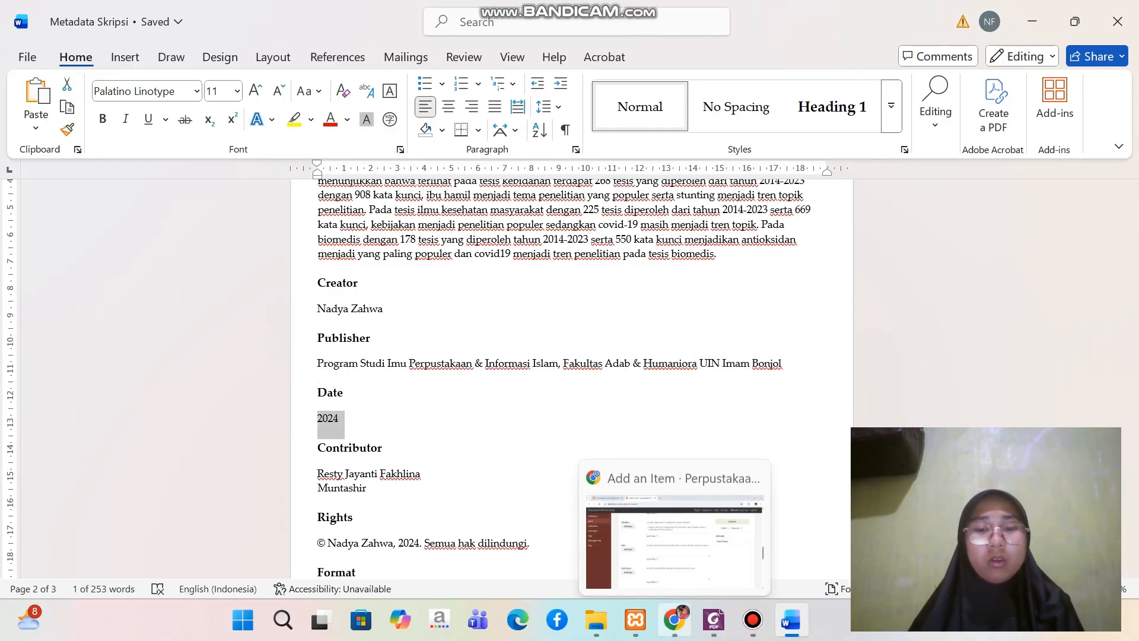
left_click(675, 620)
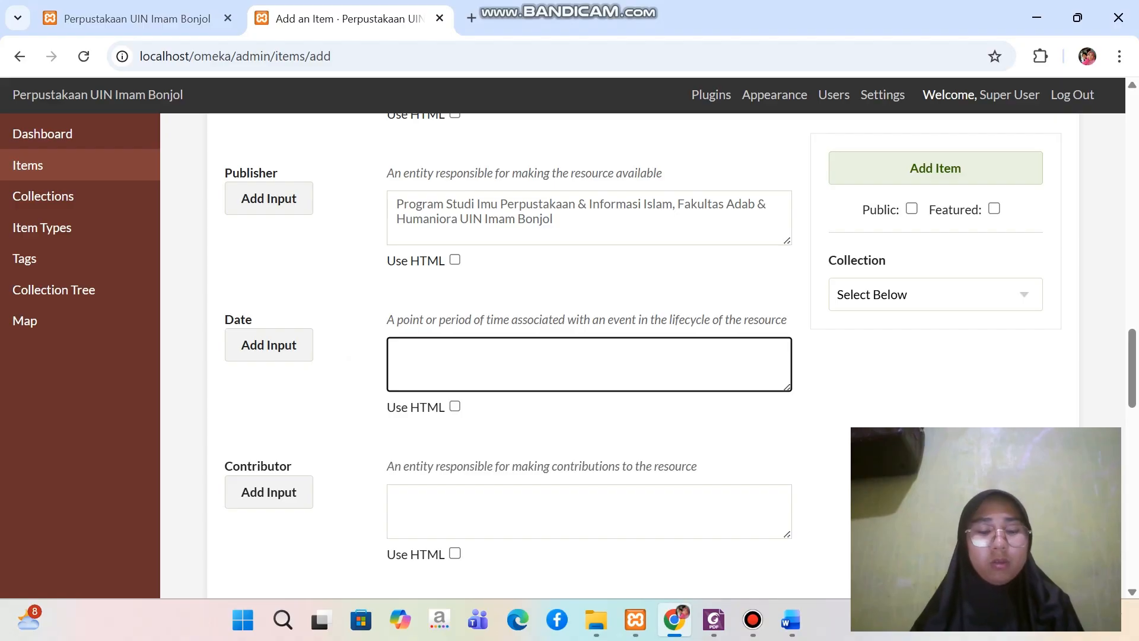
key("ctrl+v")
Copy both contributor names from the Metadata Skripsi document and paste them into the Contributor field
scroll(590, 356, "down", 2)
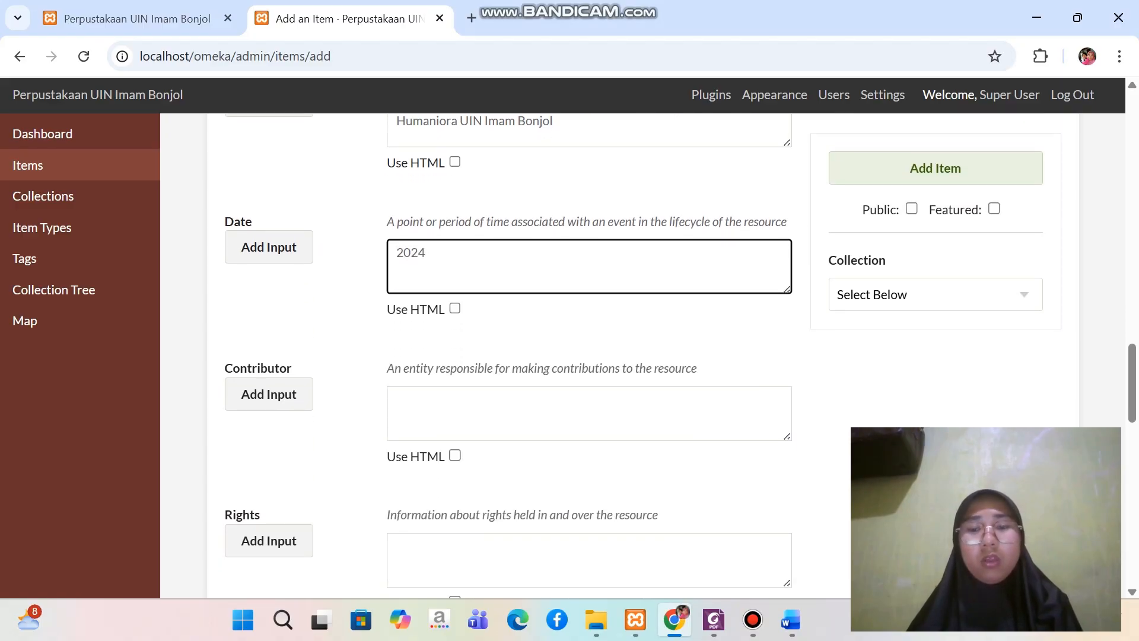
left_click(791, 619)
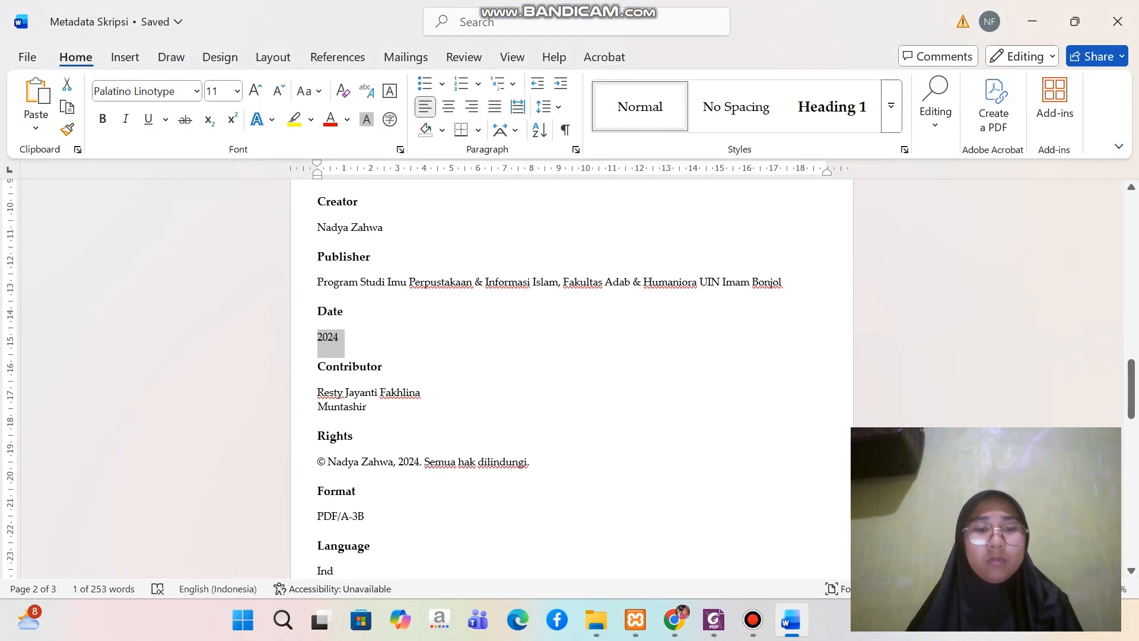
scroll(572, 380, "down", 1)
left_click_drag(318, 334, 373, 349)
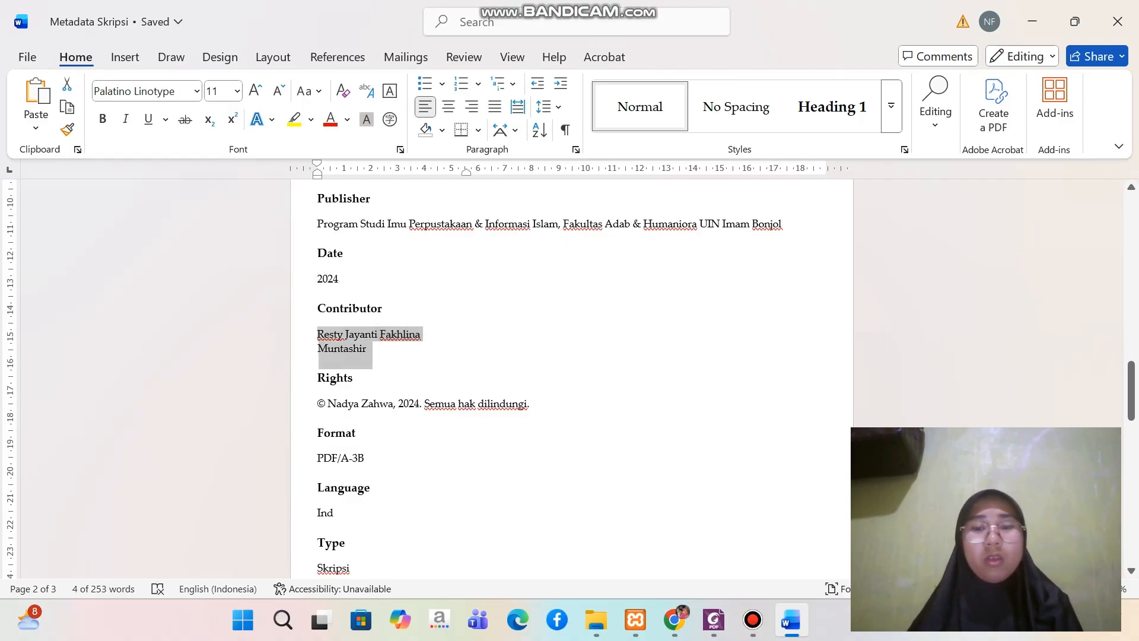
left_click(675, 620)
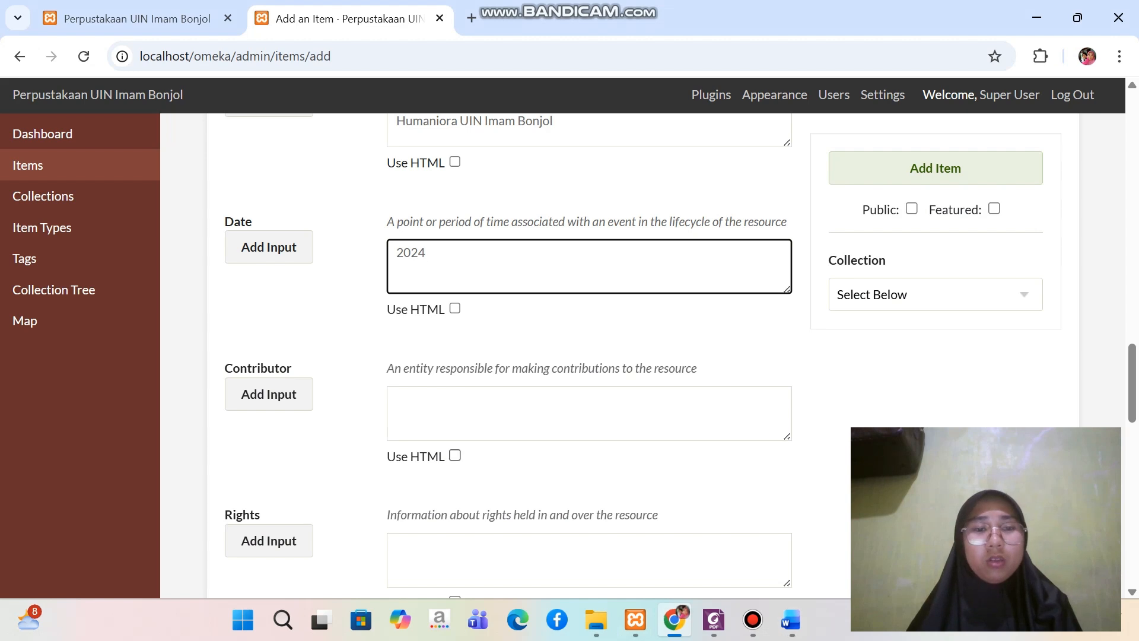
left_click(444, 411)
key("ctrl+v")
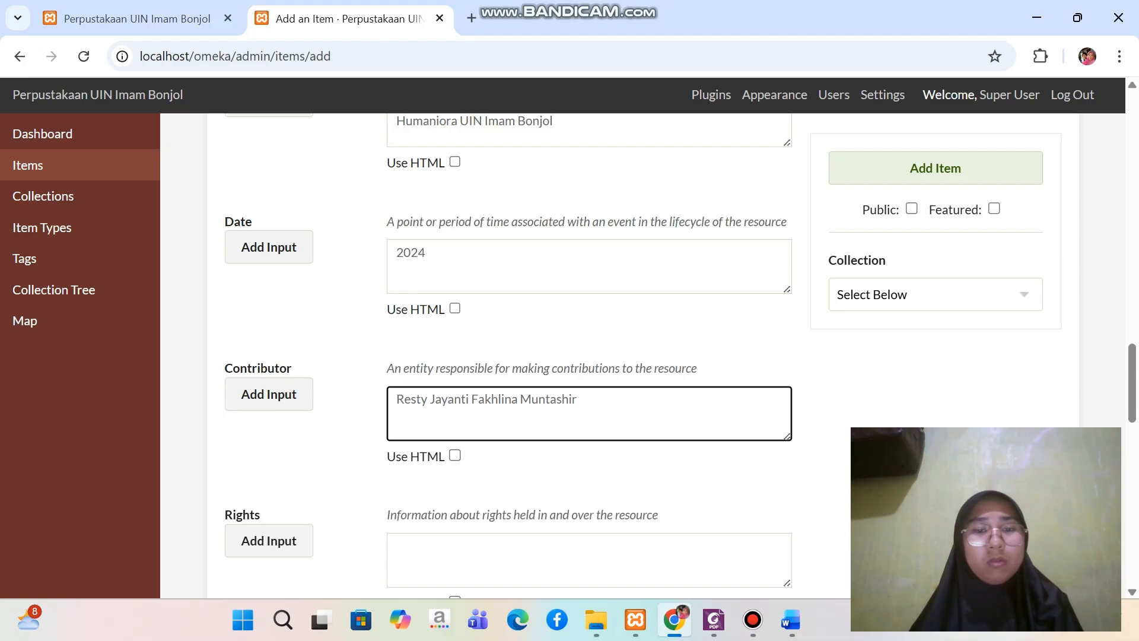
Split the Contributor entry by adding a second Contributor input, moving the second contributor's name into it and removing that name from the first
key("Return")
scroll(589, 356, "down", 2)
left_click(269, 230)
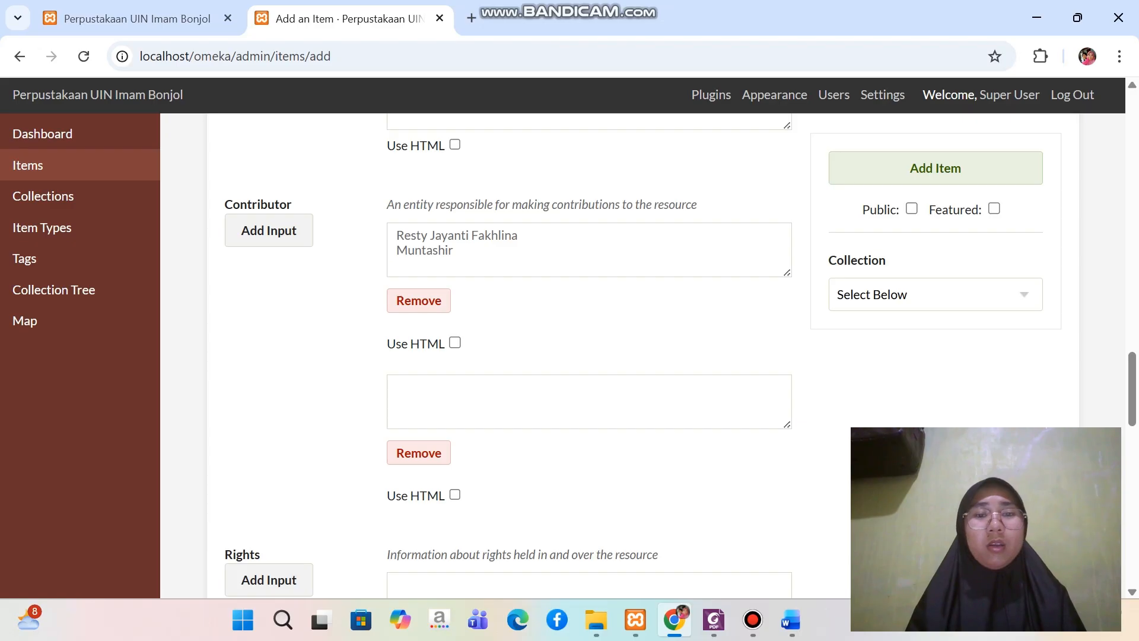
left_click_drag(396, 251, 455, 251)
key("ctrl+c")
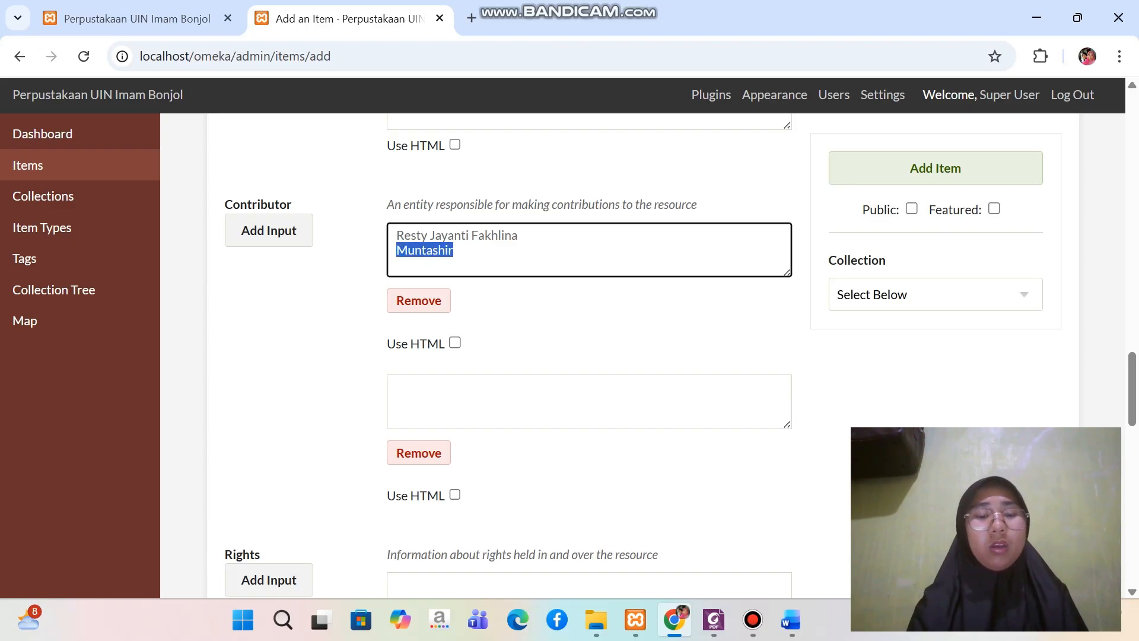
left_click(453, 396)
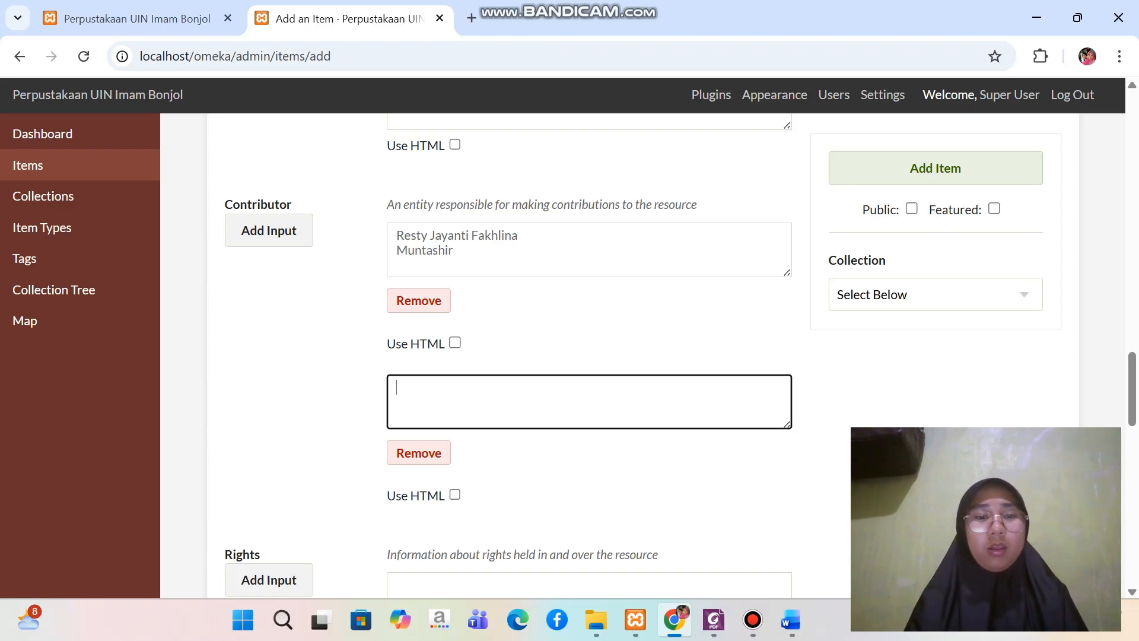
key("ctrl+v")
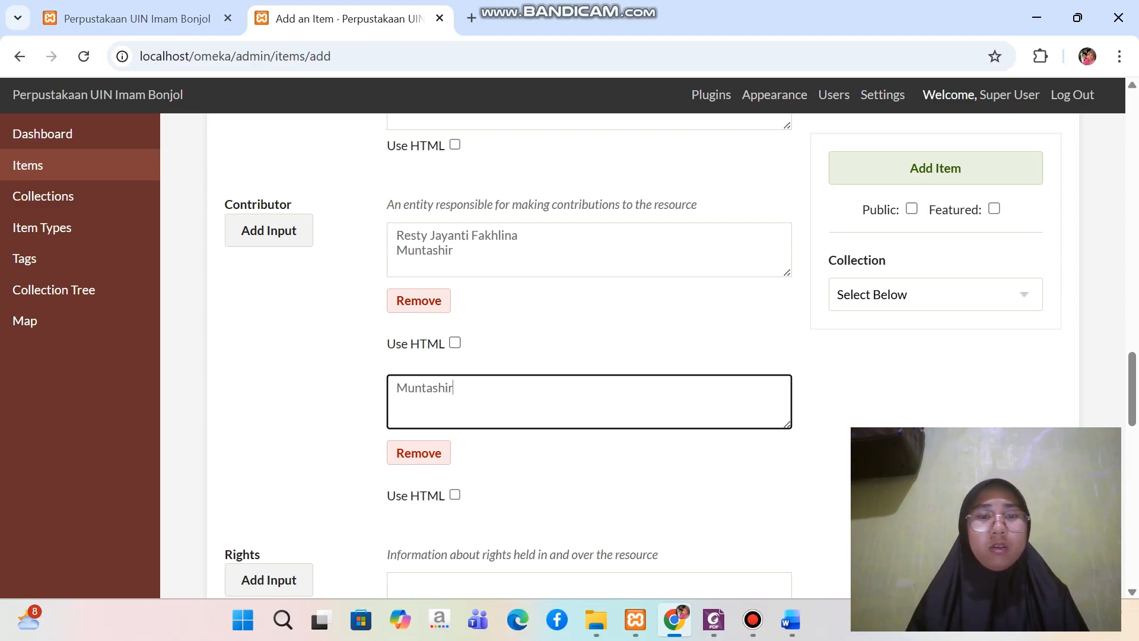
left_click_drag(455, 251, 395, 250)
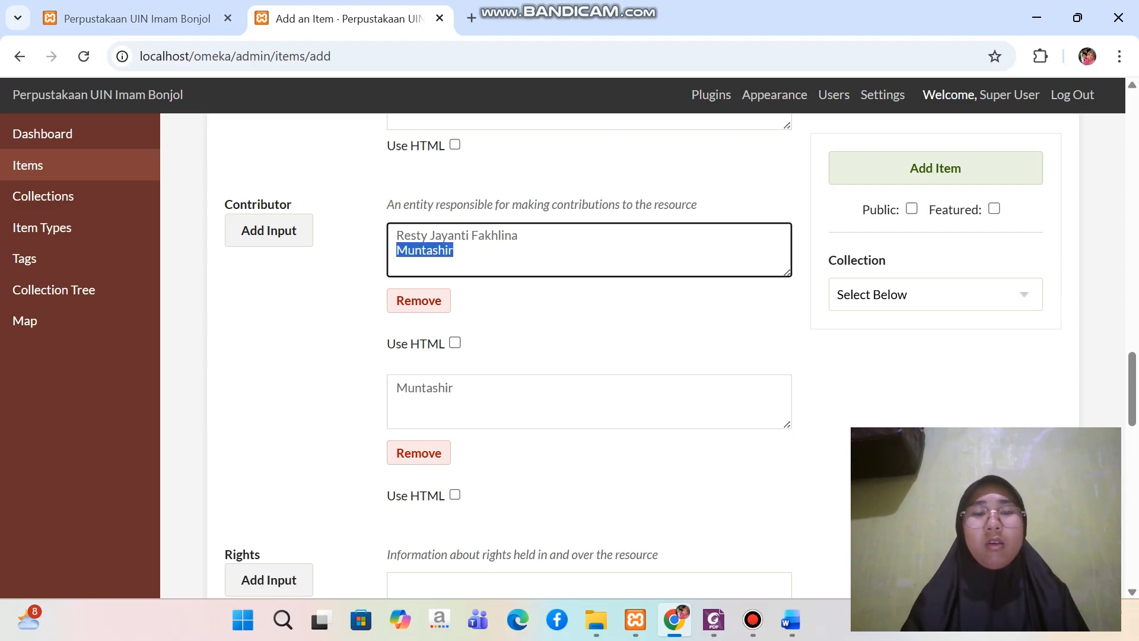
key("BackSpace")
Fill the Rights field with the 2024 copyright statement copied from the Metadata Skripsi document
scroll(589, 356, "down", 3)
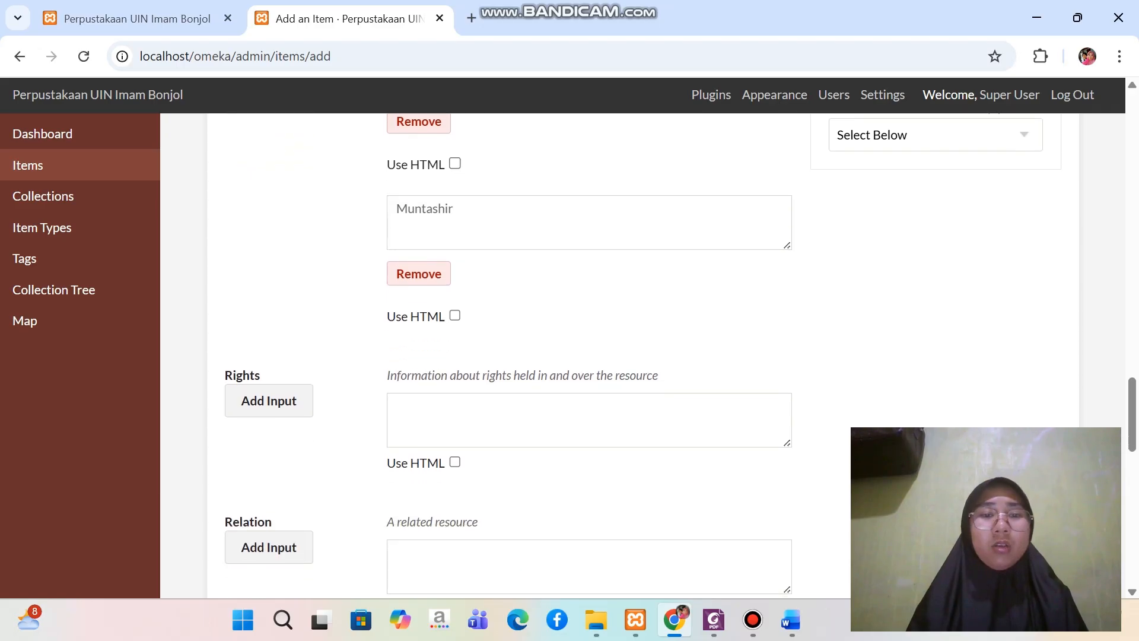
scroll(589, 356, "down", 2)
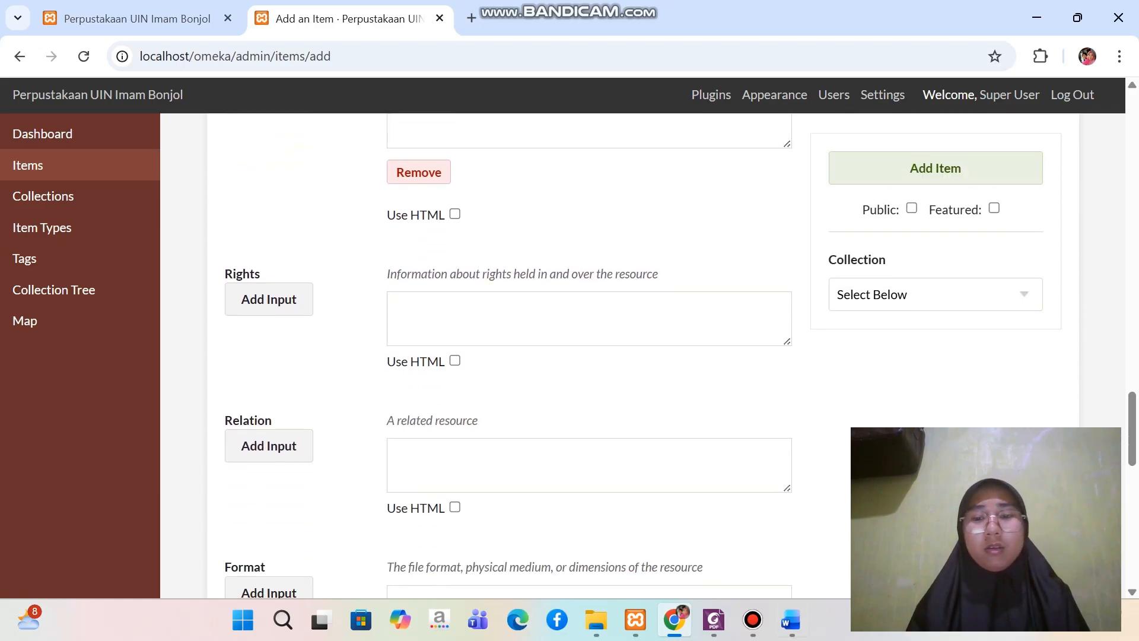
left_click(791, 620)
scroll(572, 378, "down", 1)
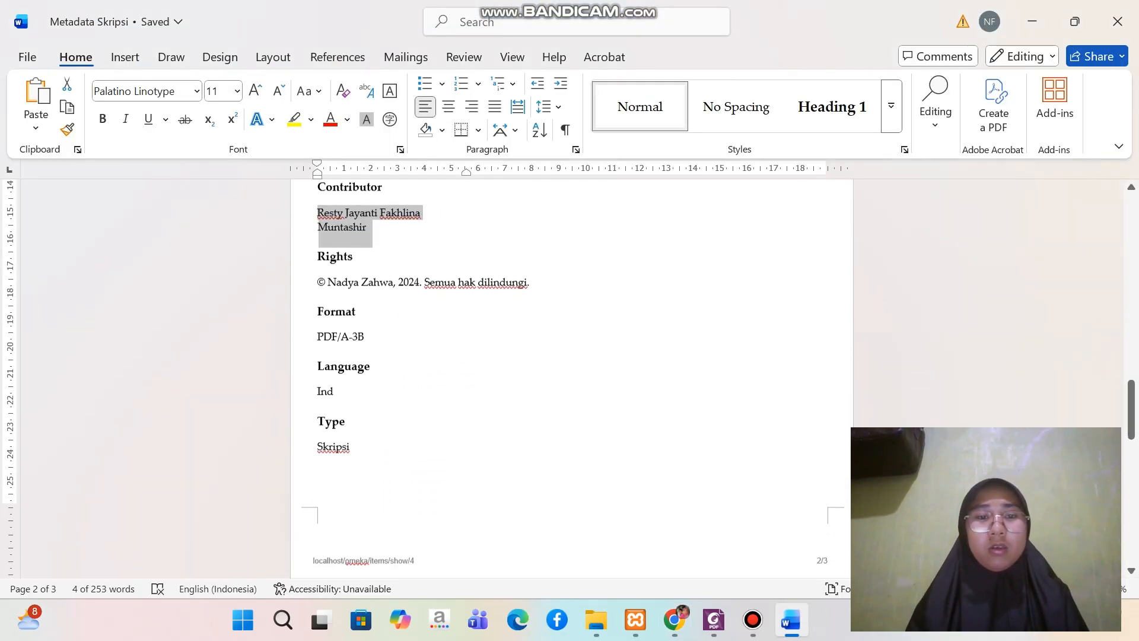
left_click_drag(318, 279, 535, 279)
key("ctrl+c")
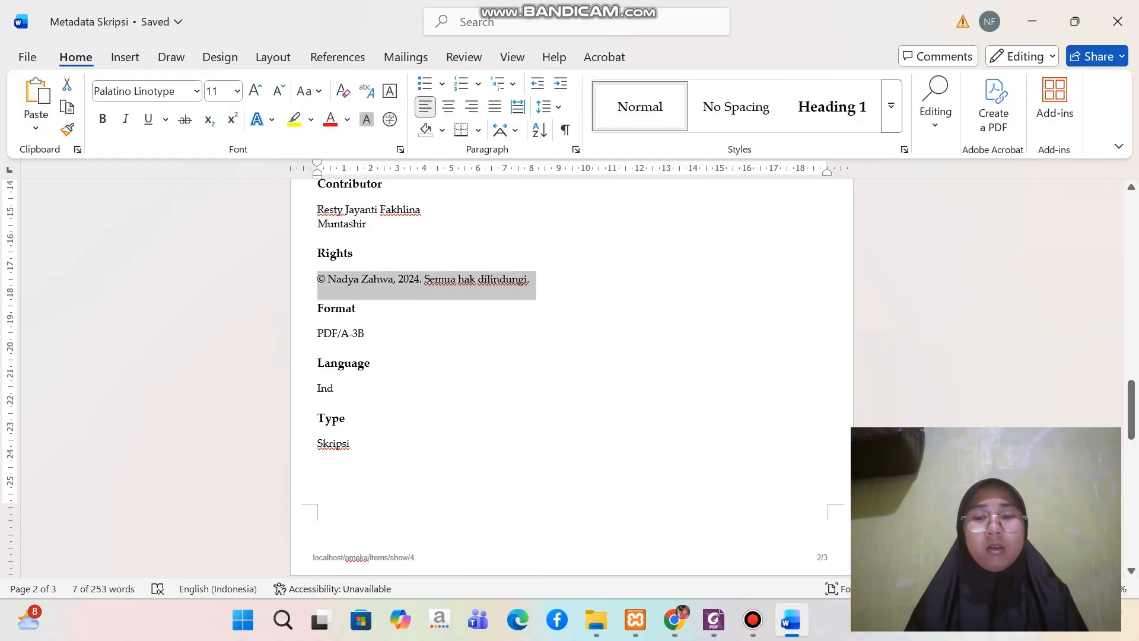
left_click(675, 620)
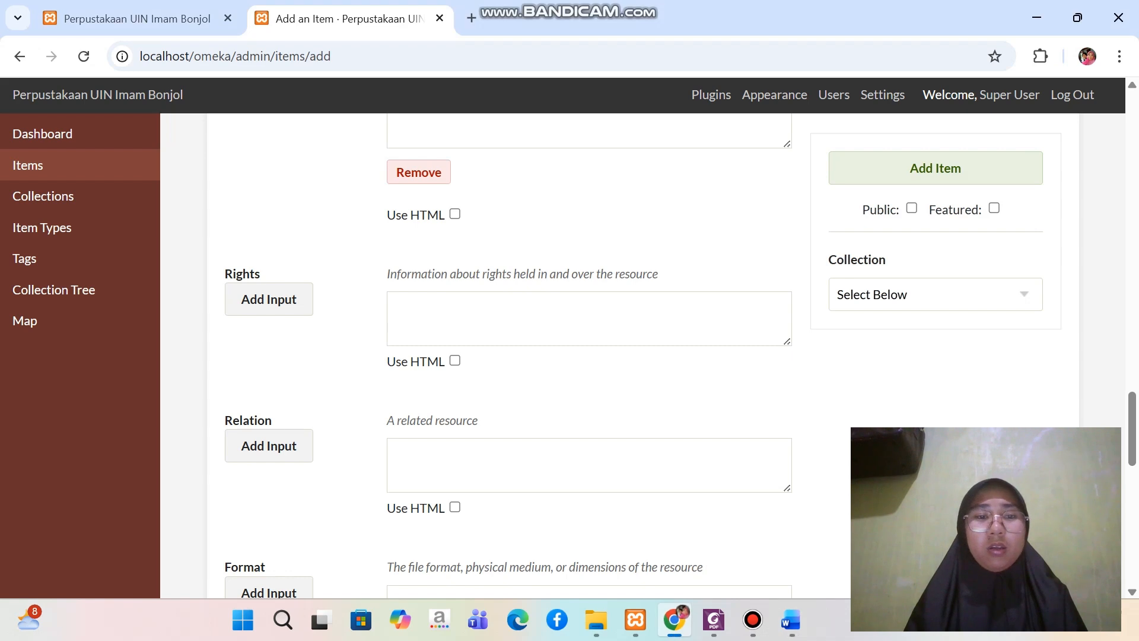
left_click(589, 319)
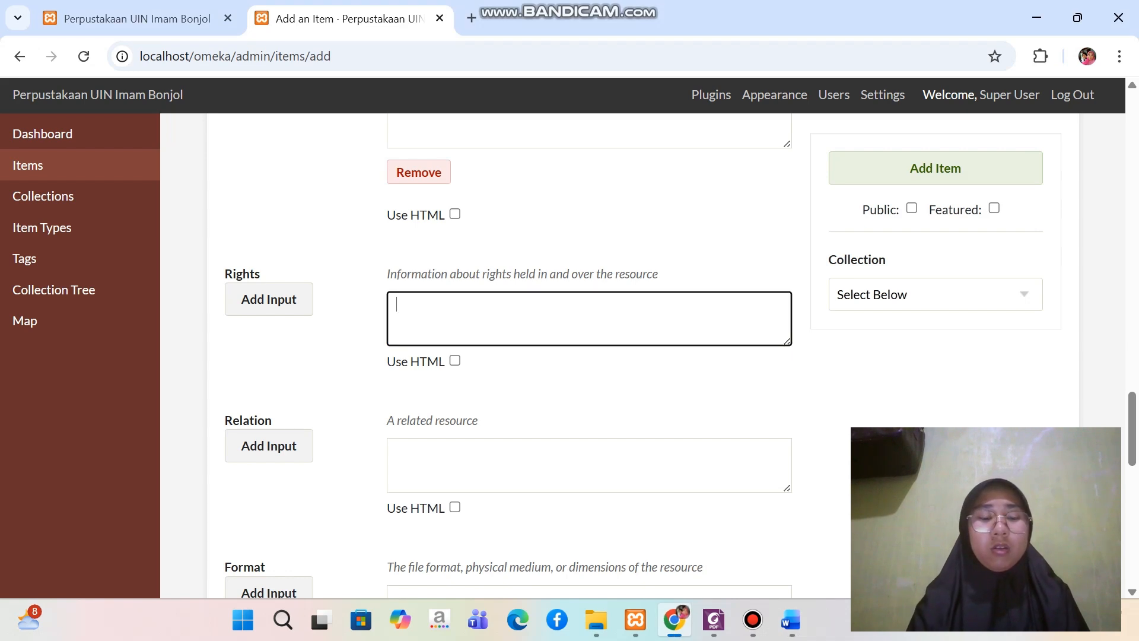
key("ctrl+v")
Fill the Format field with "PDF/A-3B" copied from the Metadata Skripsi document
scroll(589, 356, "down", 1)
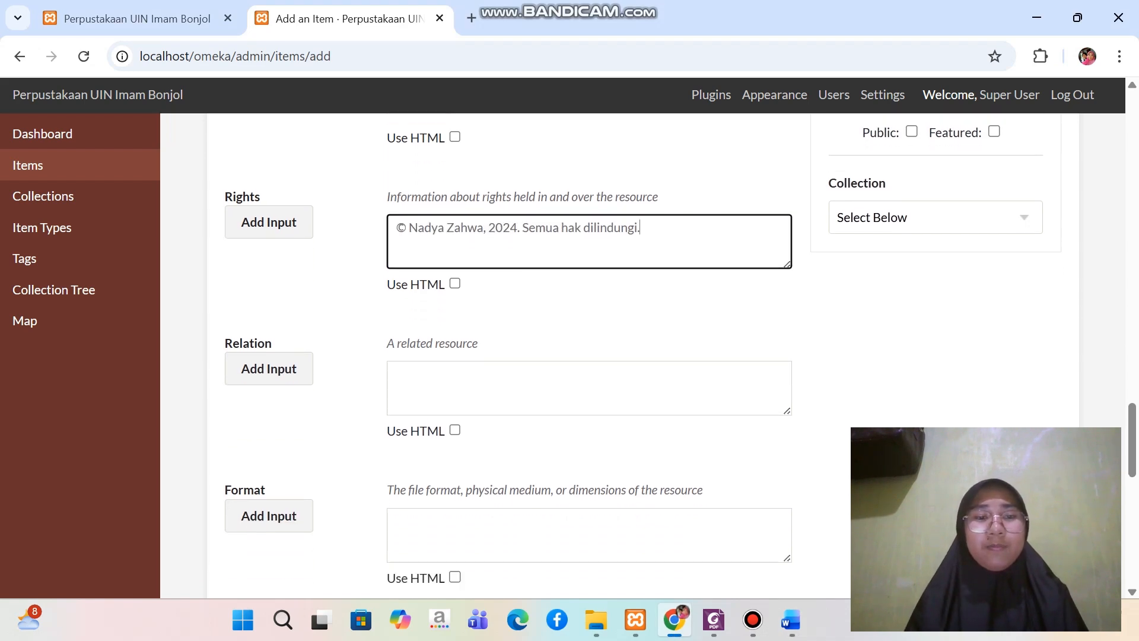
scroll(589, 356, "down", 4)
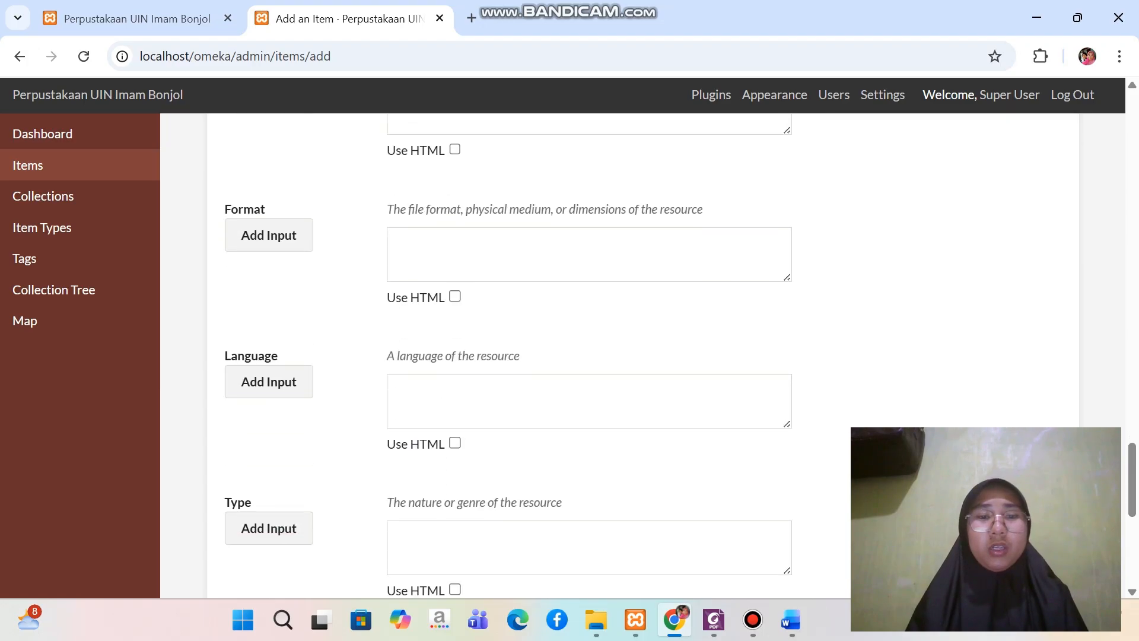
left_click(589, 222)
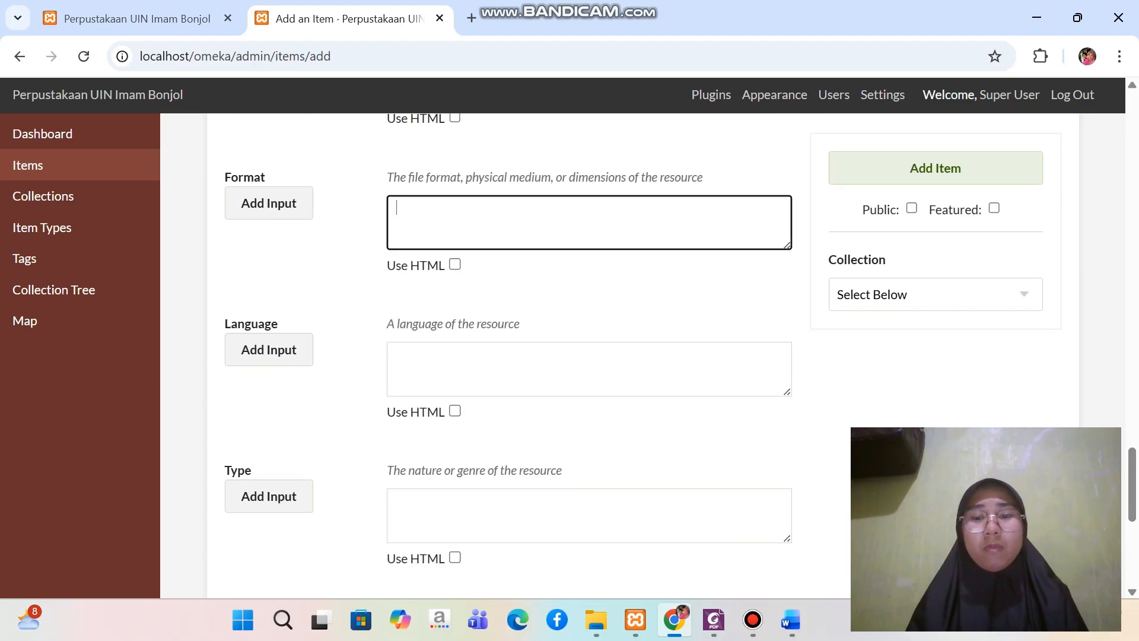
left_click(791, 620)
scroll(572, 380, "down", 2)
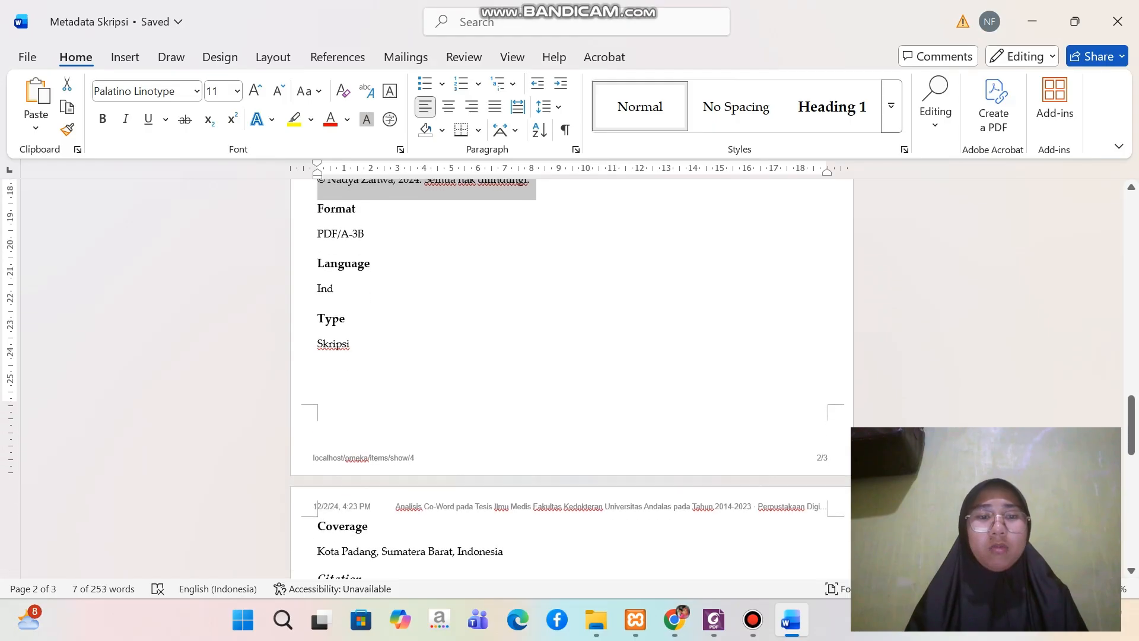
left_click_drag(318, 232, 369, 232)
key("ctrl+c")
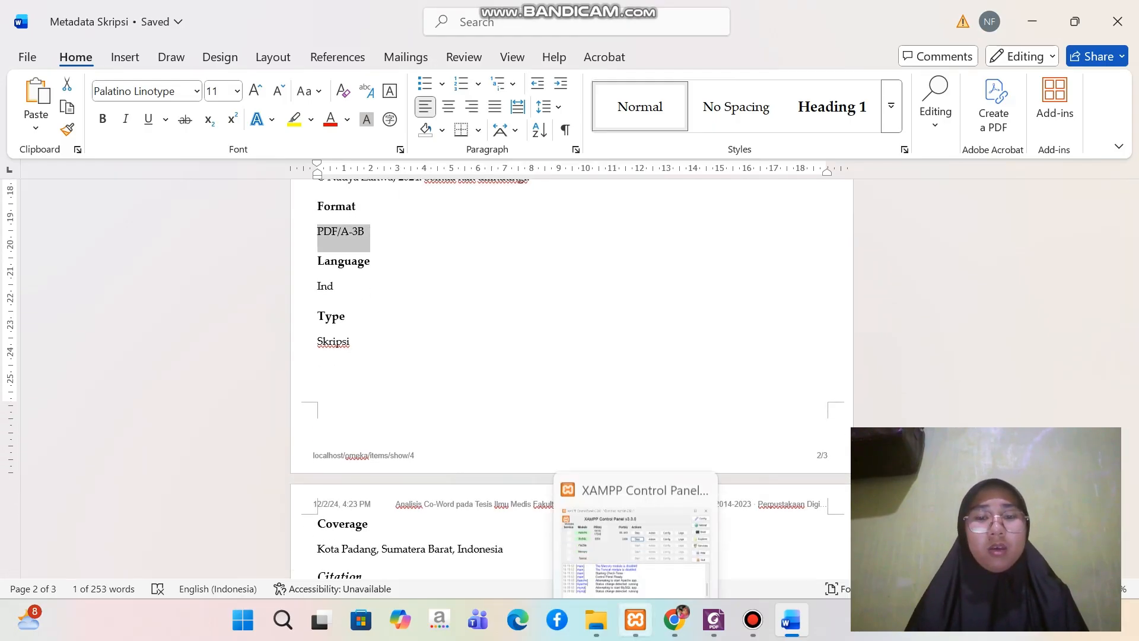
left_click(675, 620)
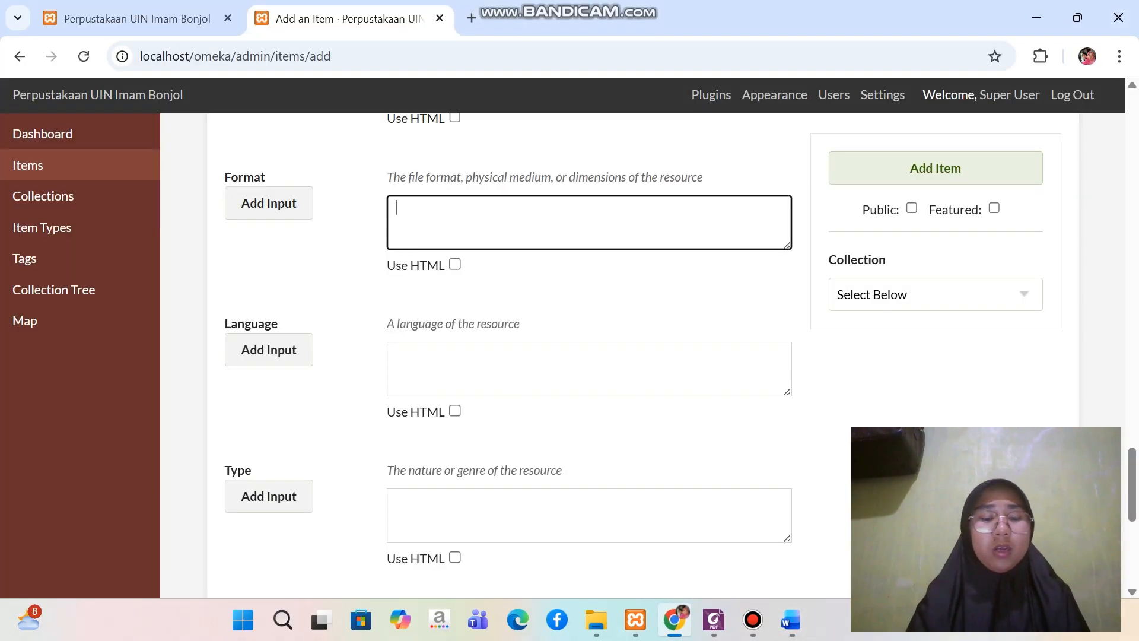
key("ctrl+v")
Enter "Ind" in the Language field of the item form
left_click(416, 356)
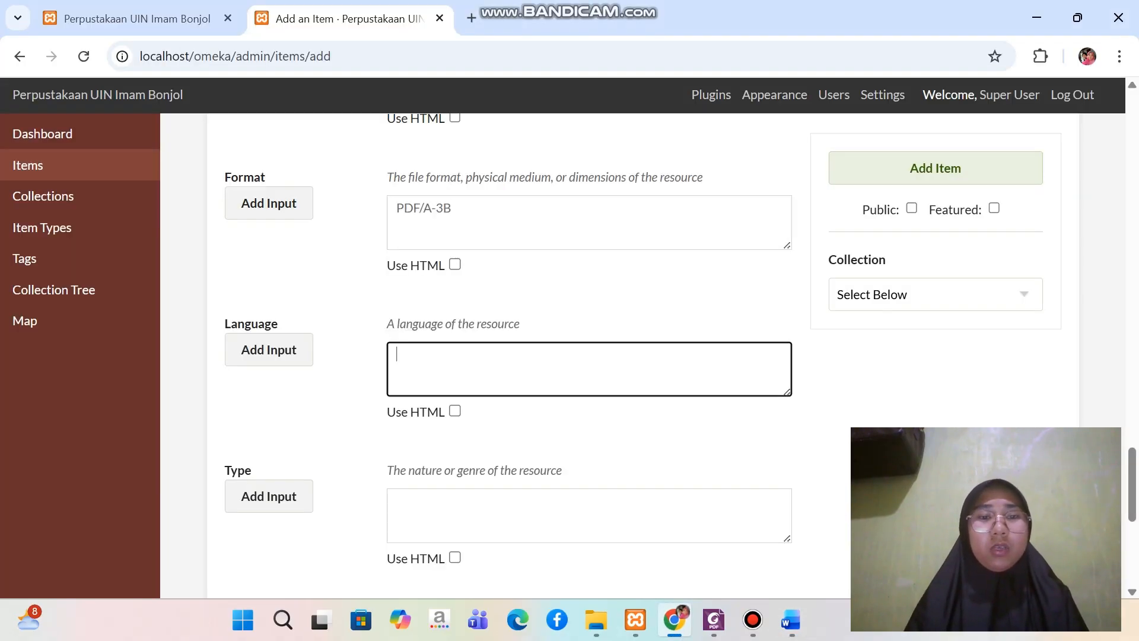
key("Caps_Lock")
type("I")
key("Caps_Lock")
type("n")
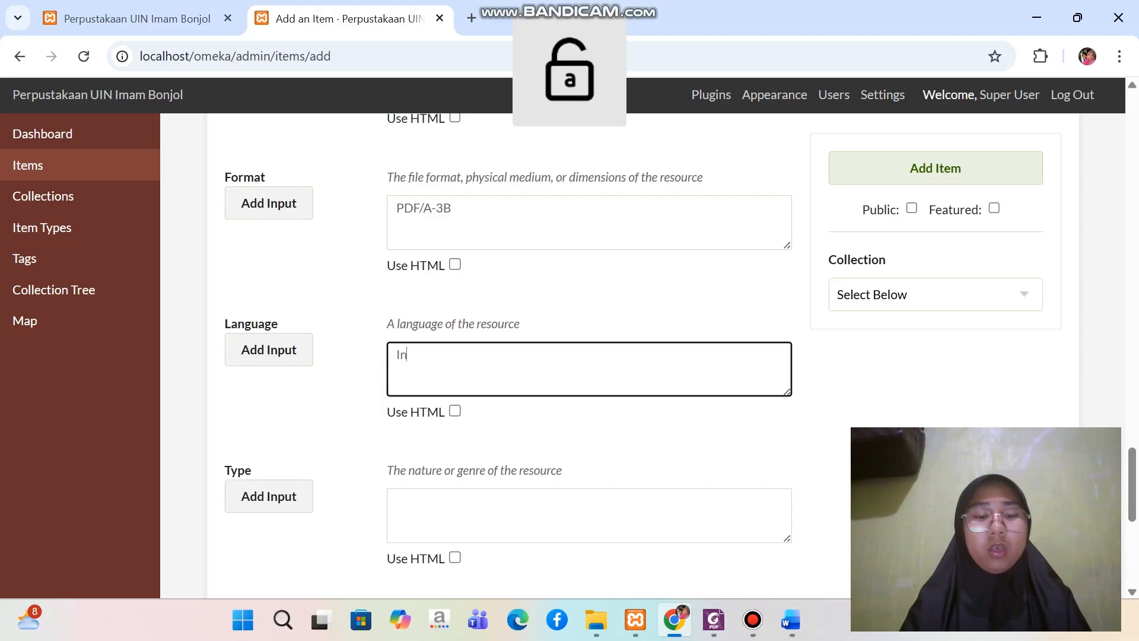
type("d")
Fill the Type field with "Skripsi" copied from the Metadata Skripsi document
scroll(587, 356, "down", 3)
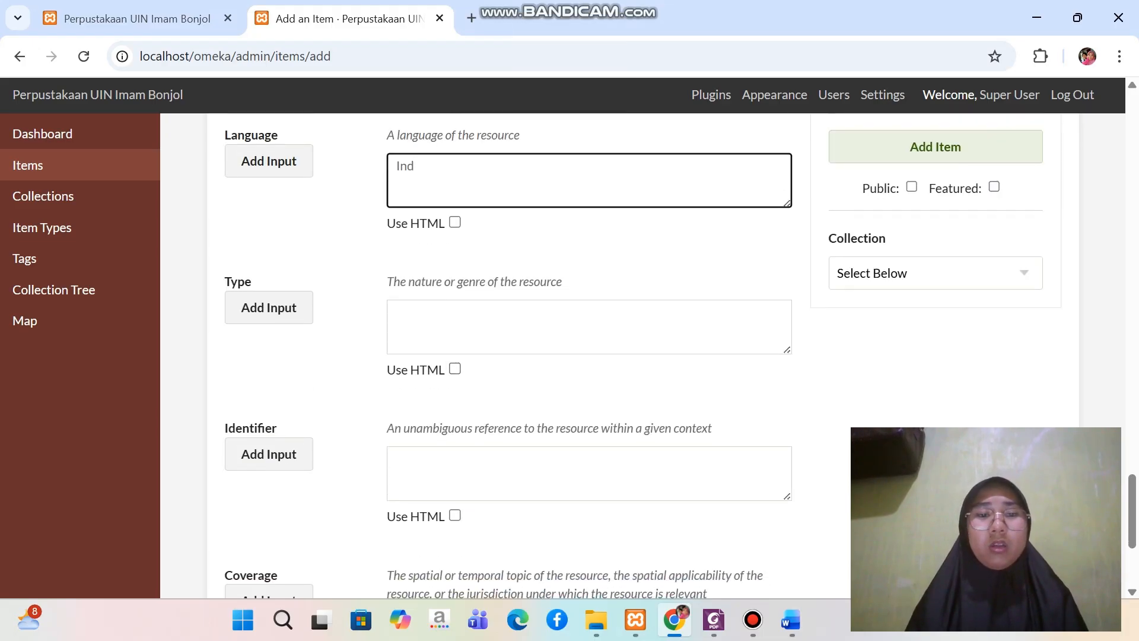
left_click(790, 620)
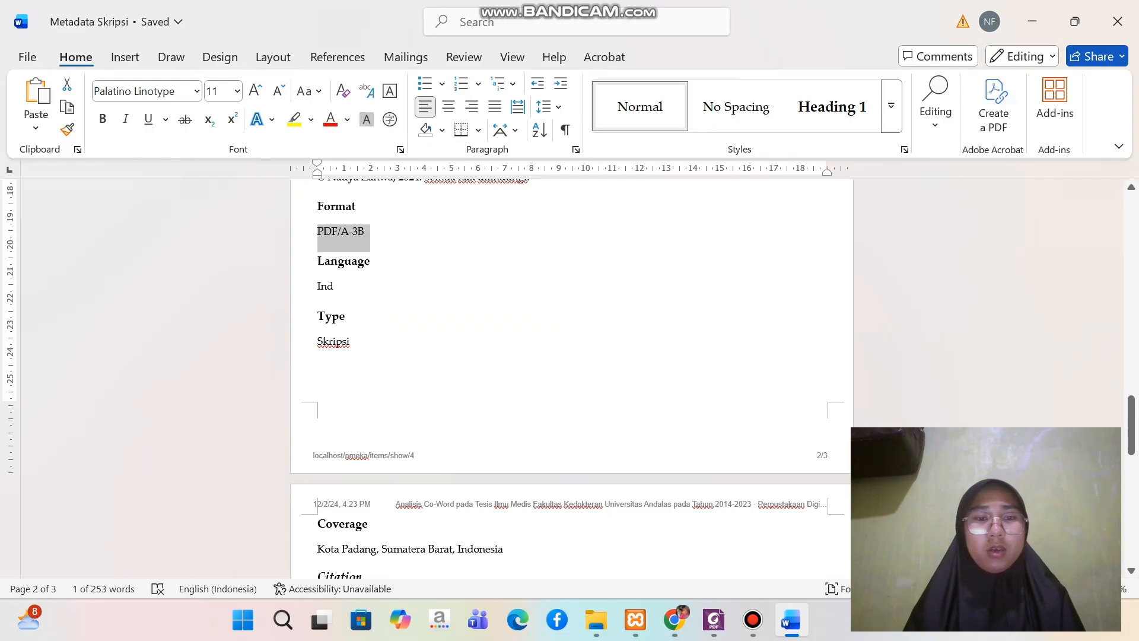
triple_click(333, 342)
key("ctrl+c")
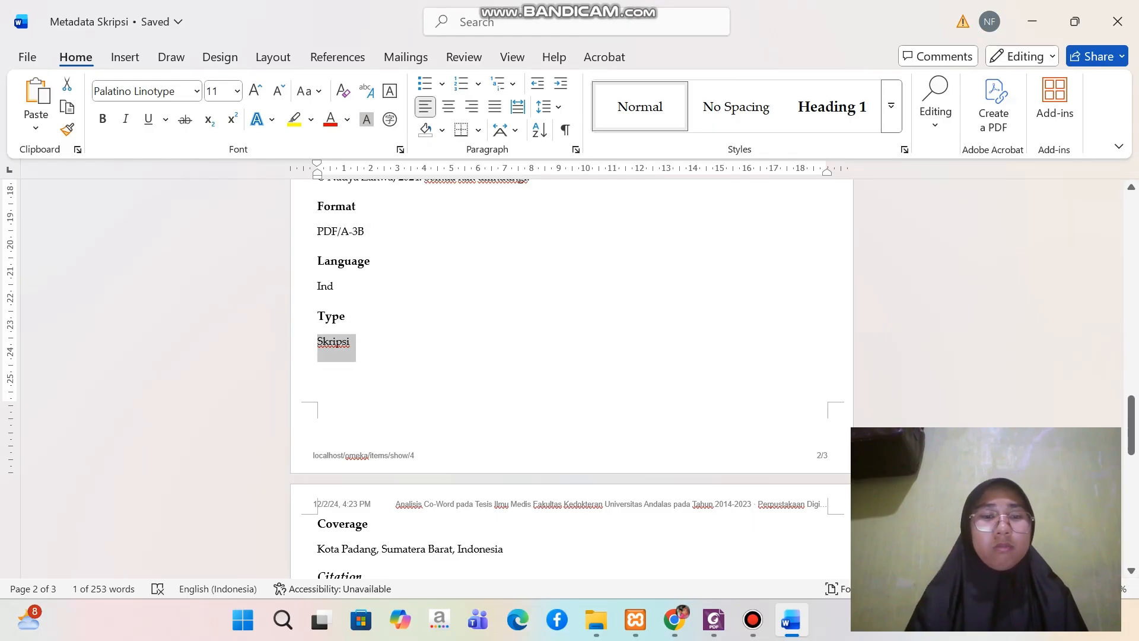
left_click(674, 619)
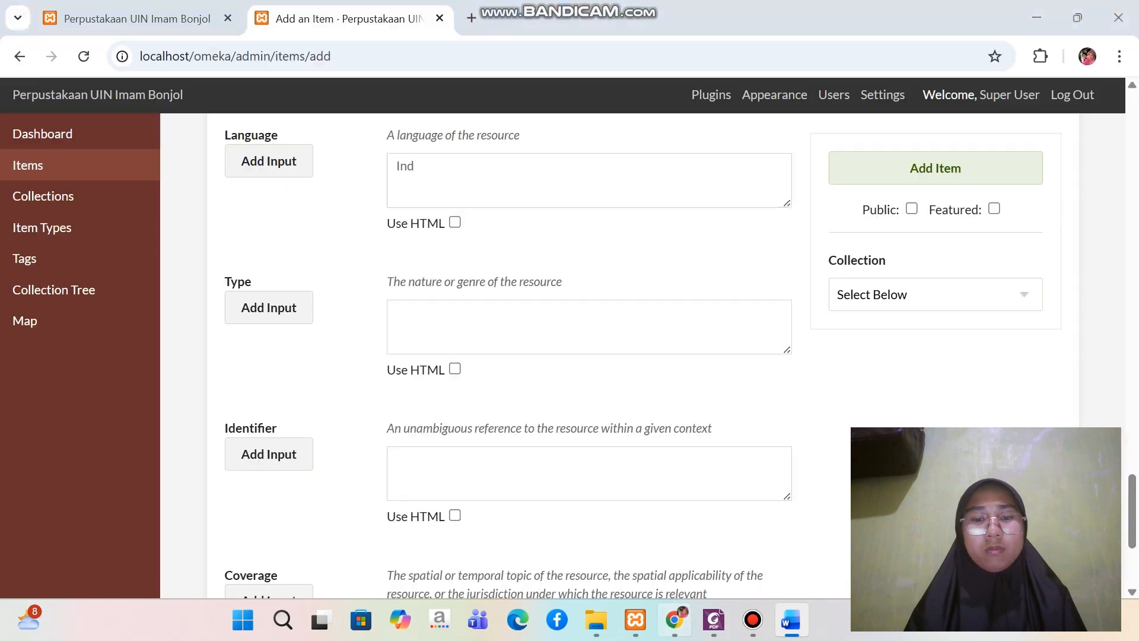
left_click(451, 323)
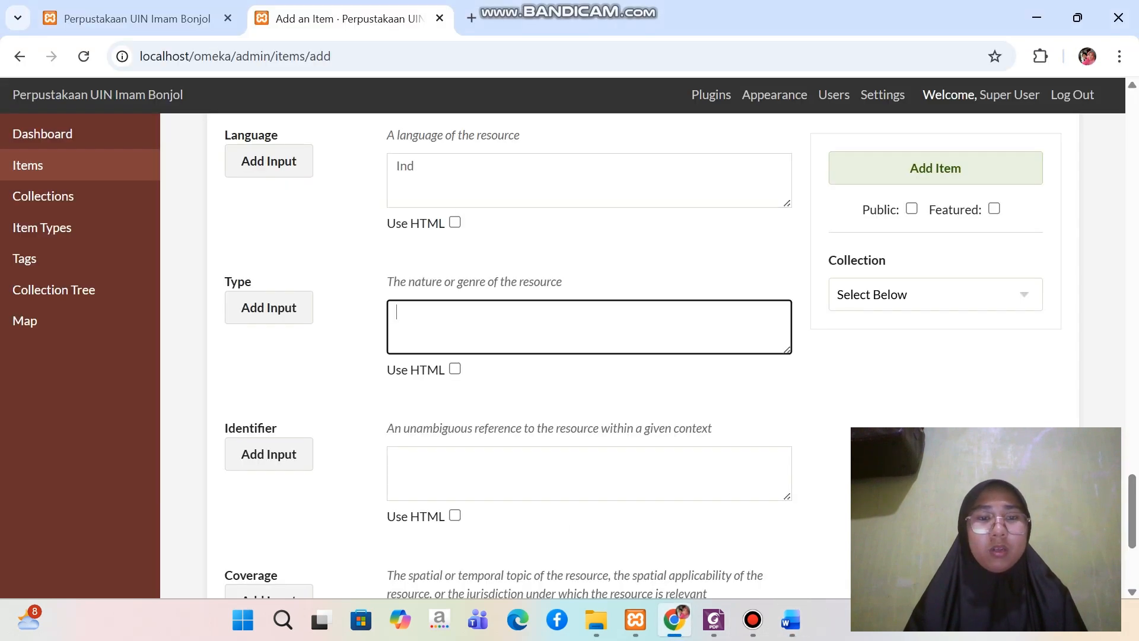
key("ctrl+v")
Fill the Coverage field with "Kota Padang, Sumatera Barat, Indonesia" copied from the Metadata Skripsi document
scroll(587, 356, "down", 3)
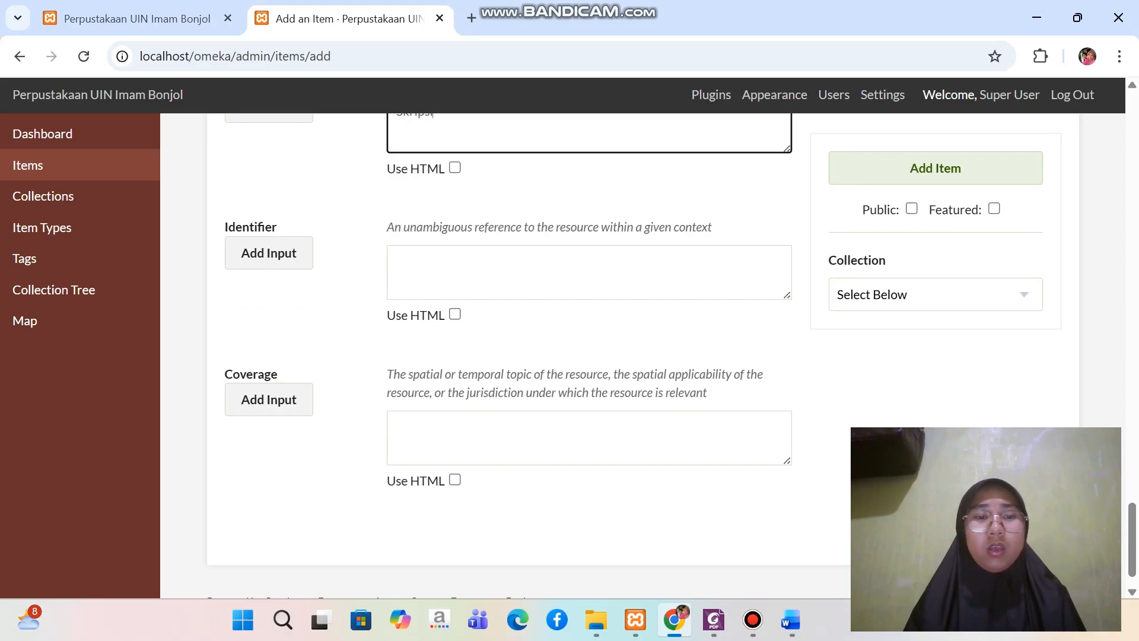
scroll(588, 356, "down", 1)
mouse_move(753, 620)
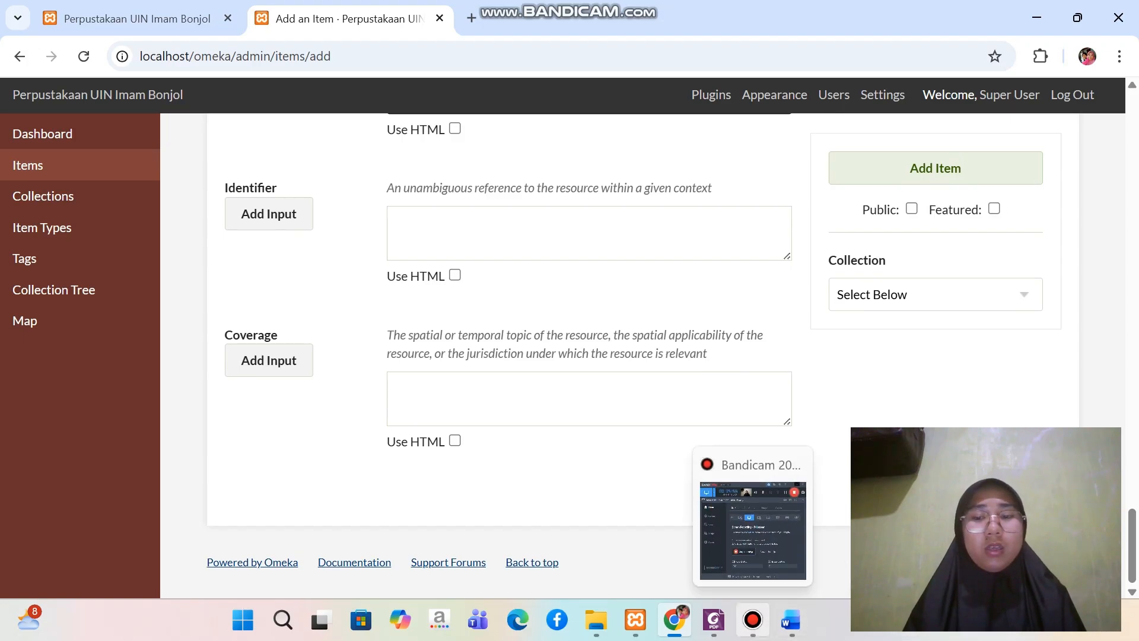
left_click(791, 619)
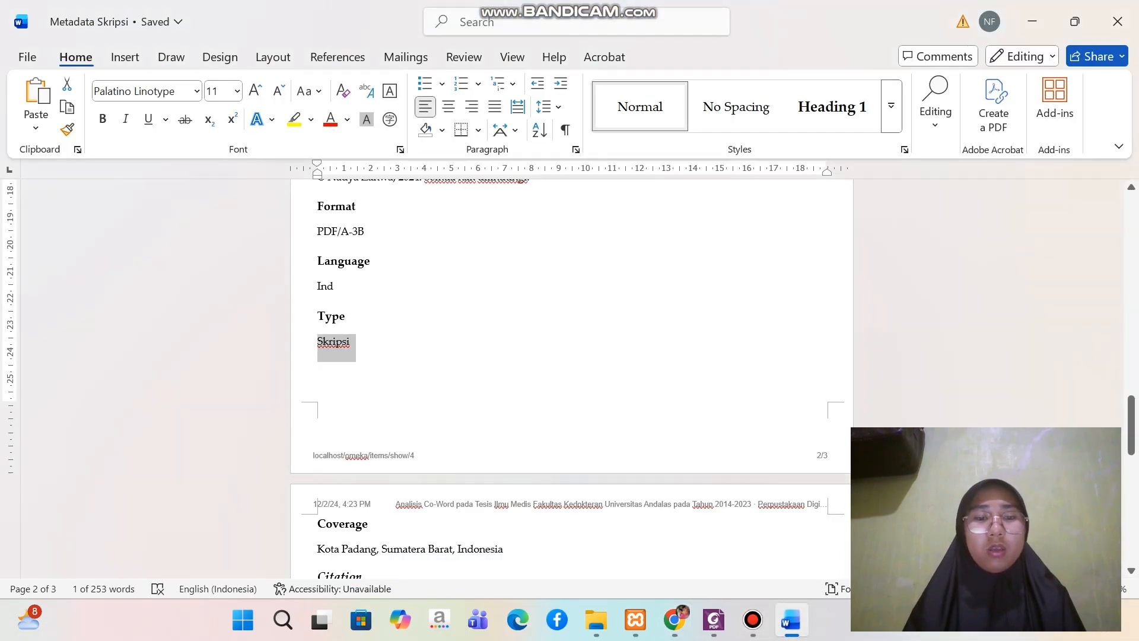
scroll(571, 380, "down", 3)
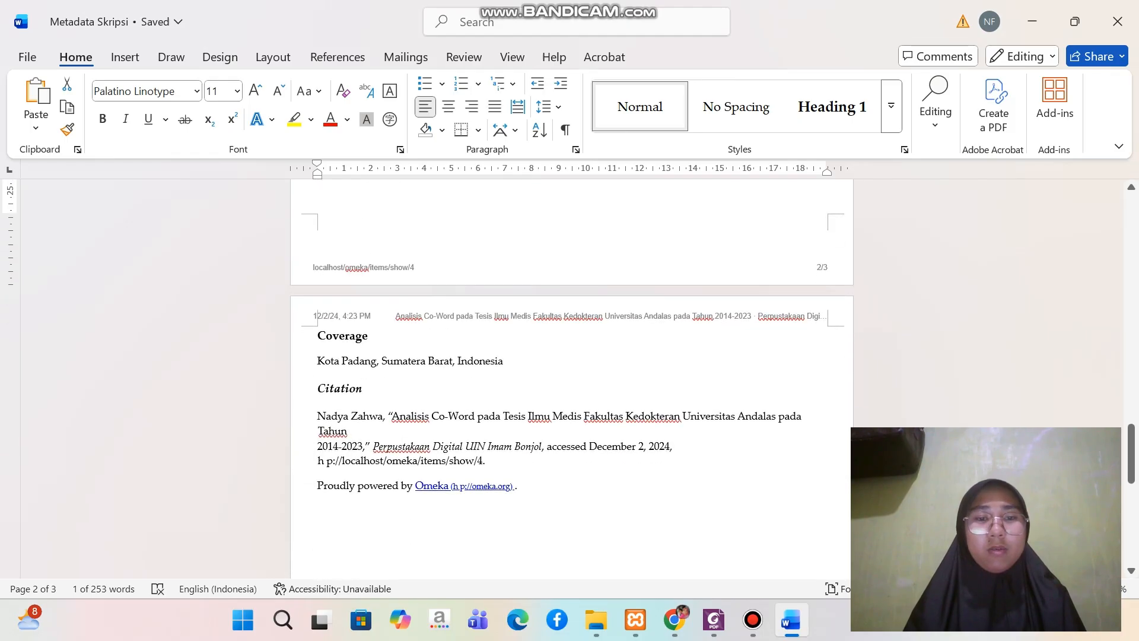
left_click_drag(318, 361, 509, 362)
key("ctrl+c")
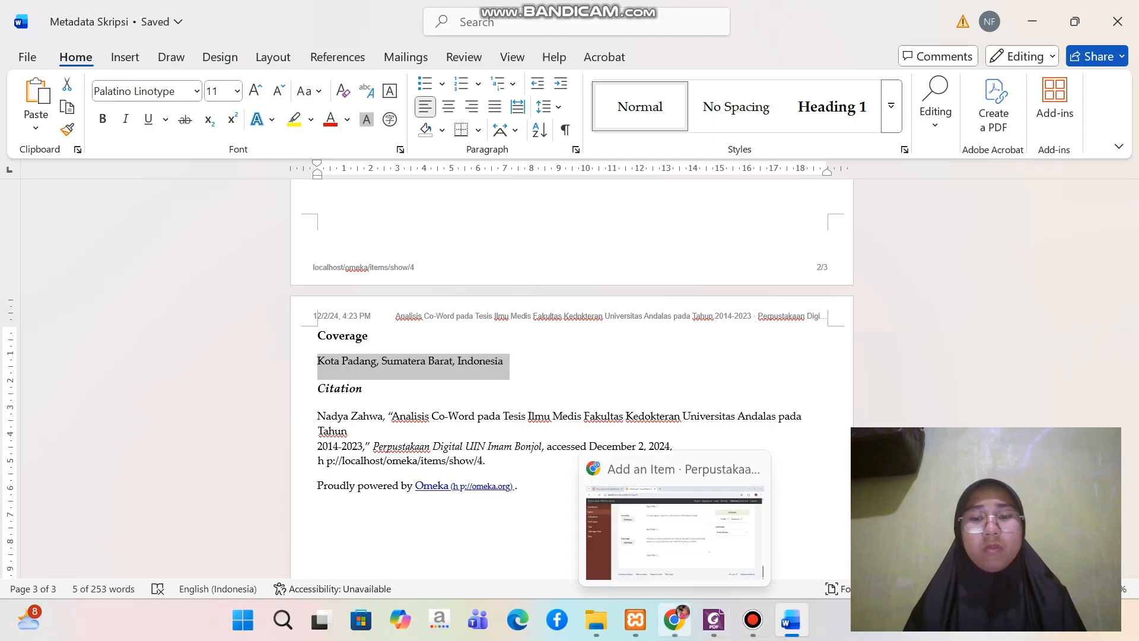
left_click(675, 620)
left_click(569, 396)
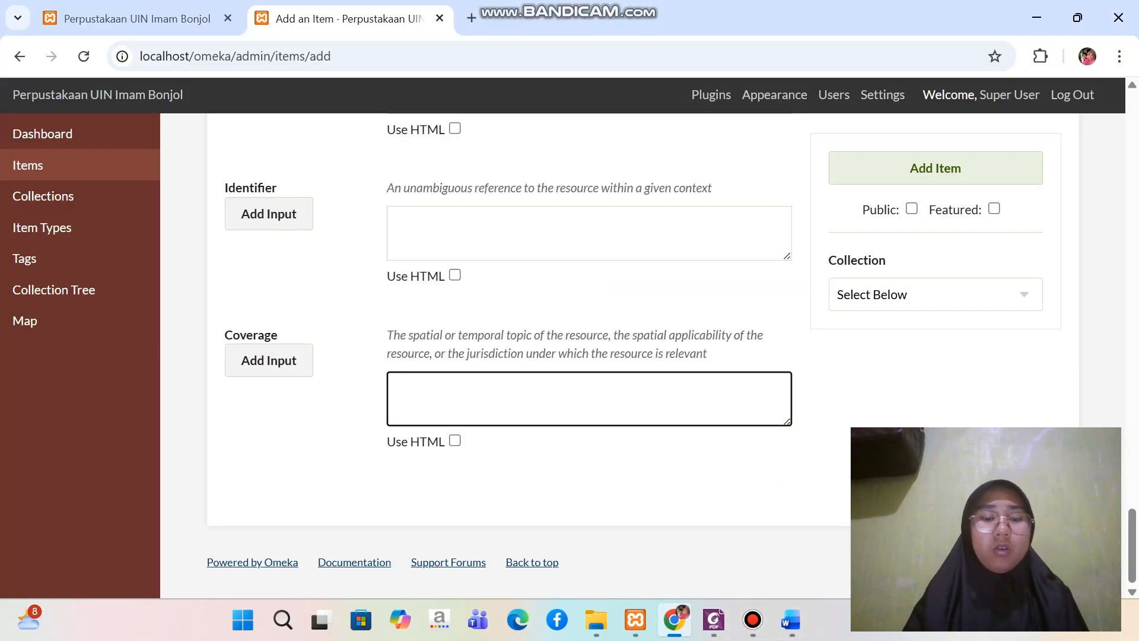
key("ctrl+v")
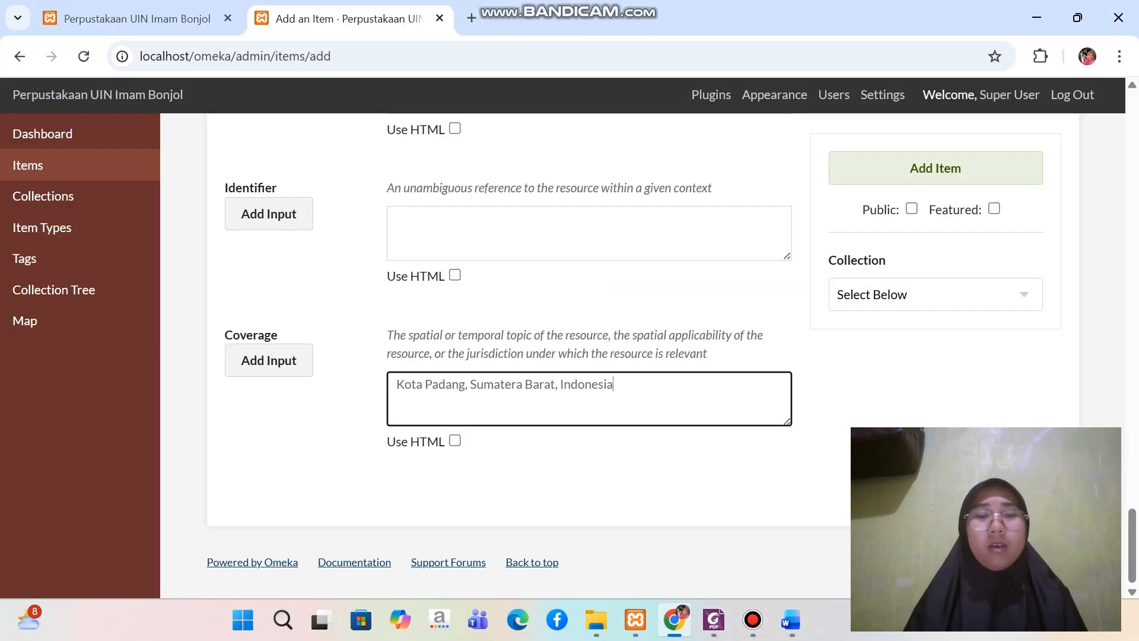
Set the new item's type to Text in its item type metadata
scroll(570, 355, "up", 15)
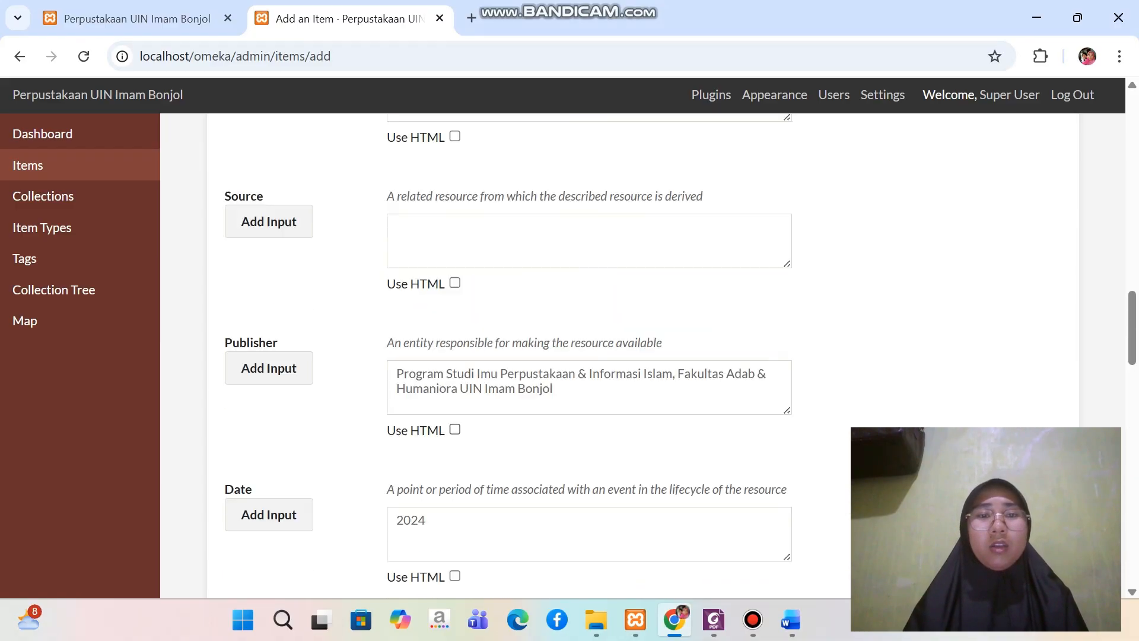
scroll(569, 356, "up", 5)
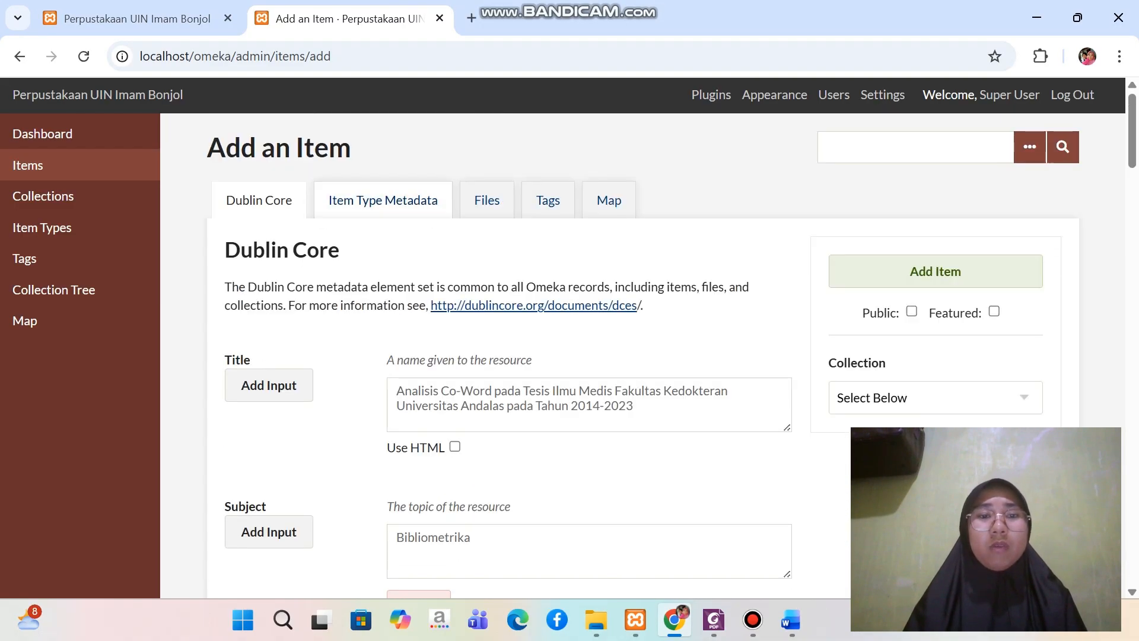
left_click(383, 200)
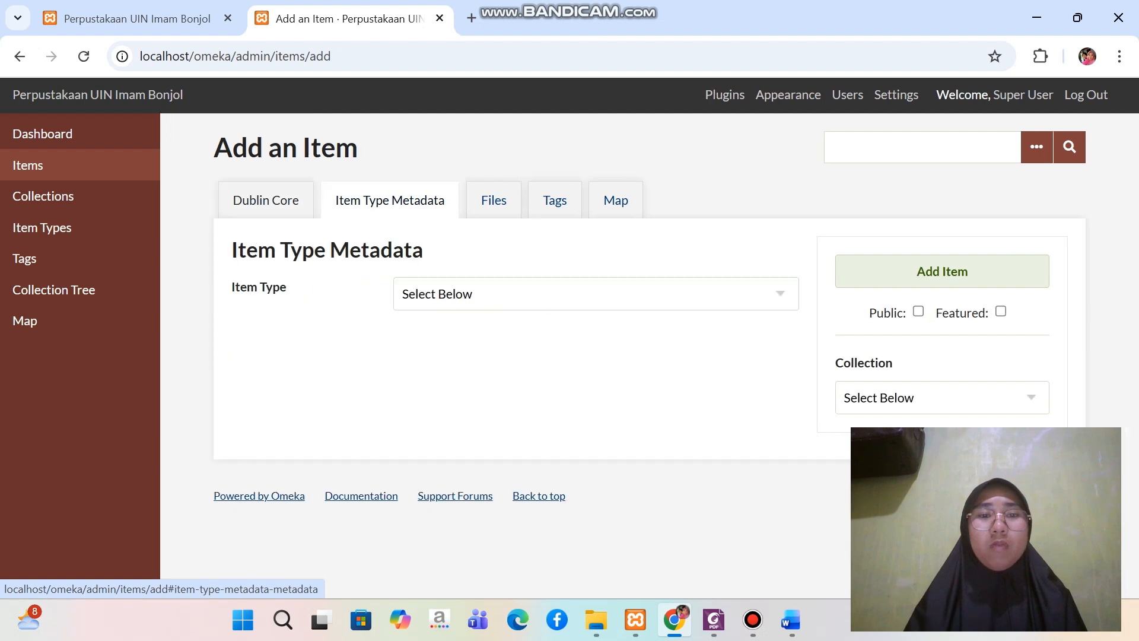
left_click(596, 294)
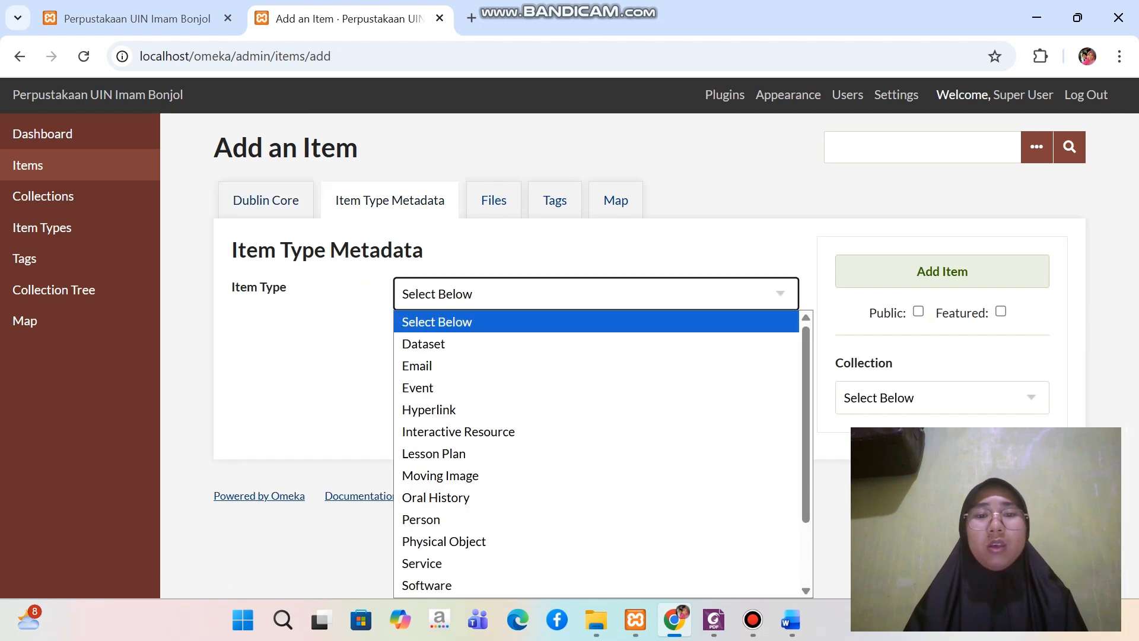
scroll(596, 432, "down", 2)
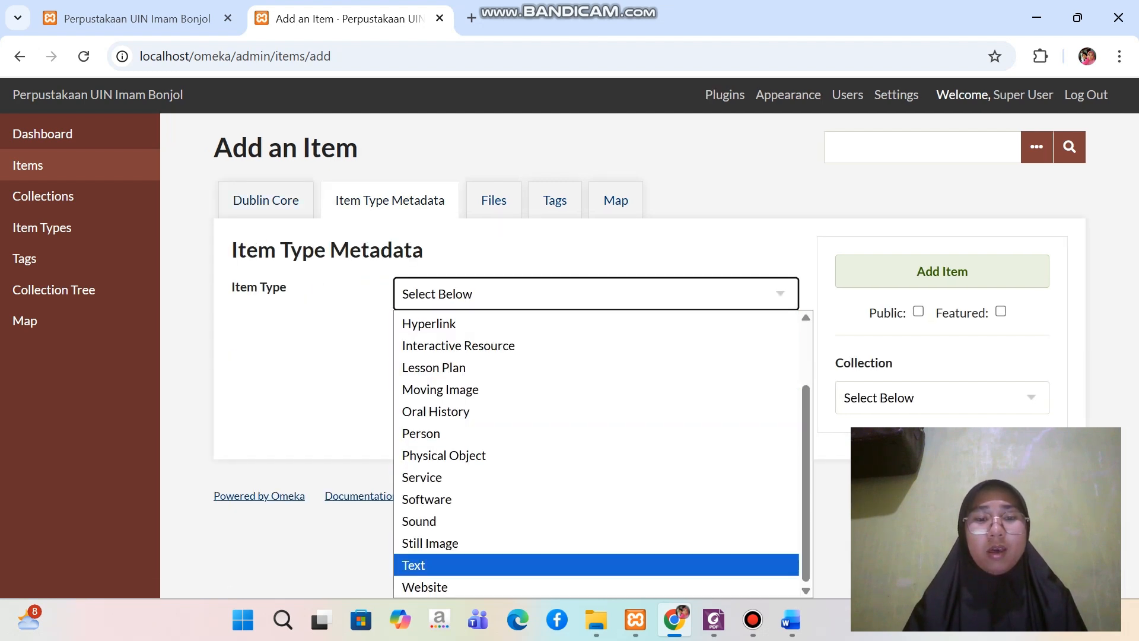
left_click(413, 565)
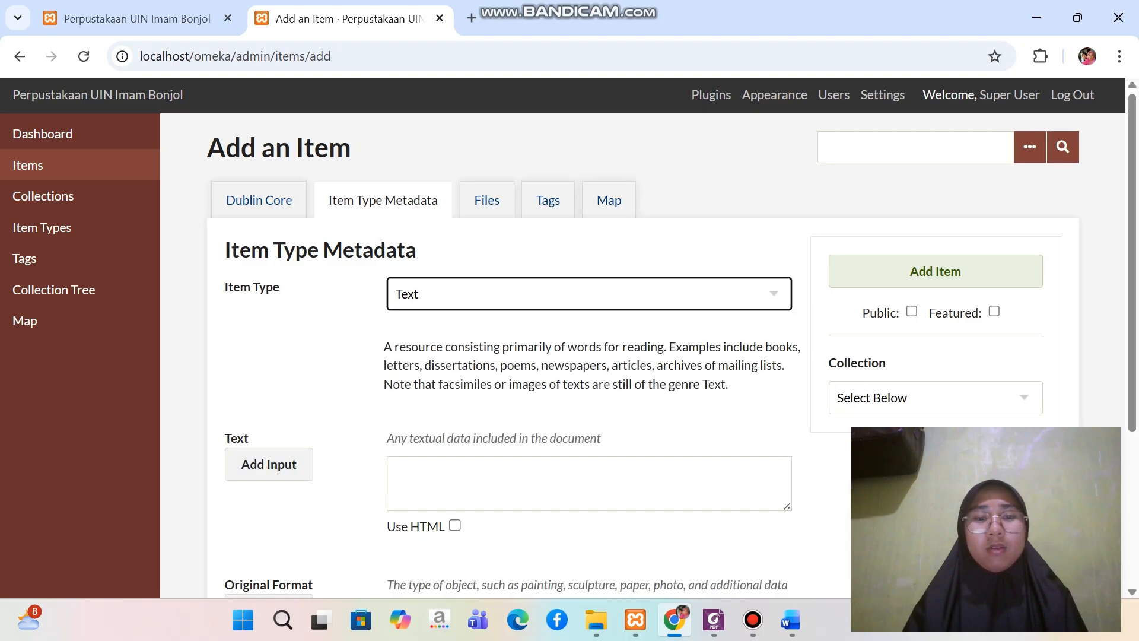
scroll(672, 355, "down", 3)
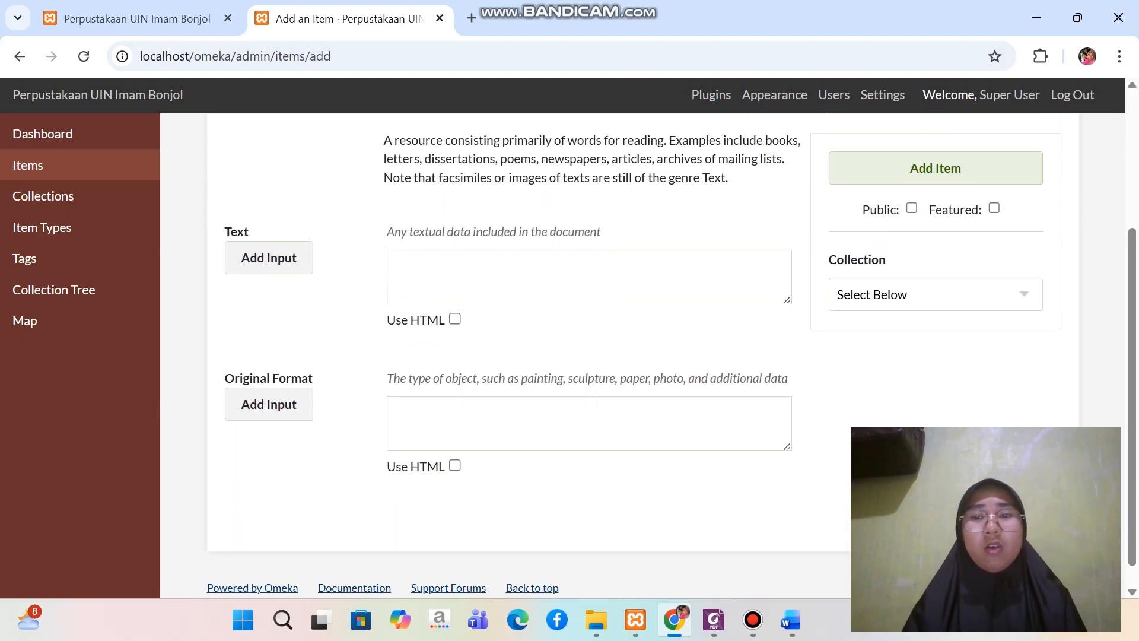
scroll(671, 355, "up", 3)
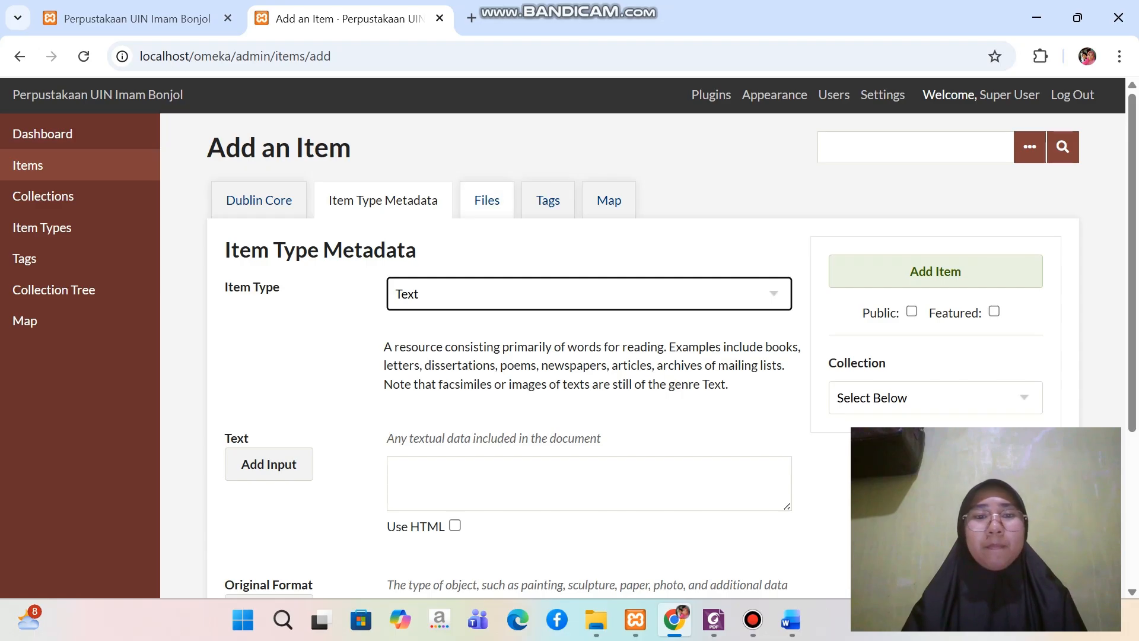
Attach the FULLTEXT PDF to the item from the Skirpsi folder in File Item Digital, under Omeka Uas on drive C
left_click(487, 201)
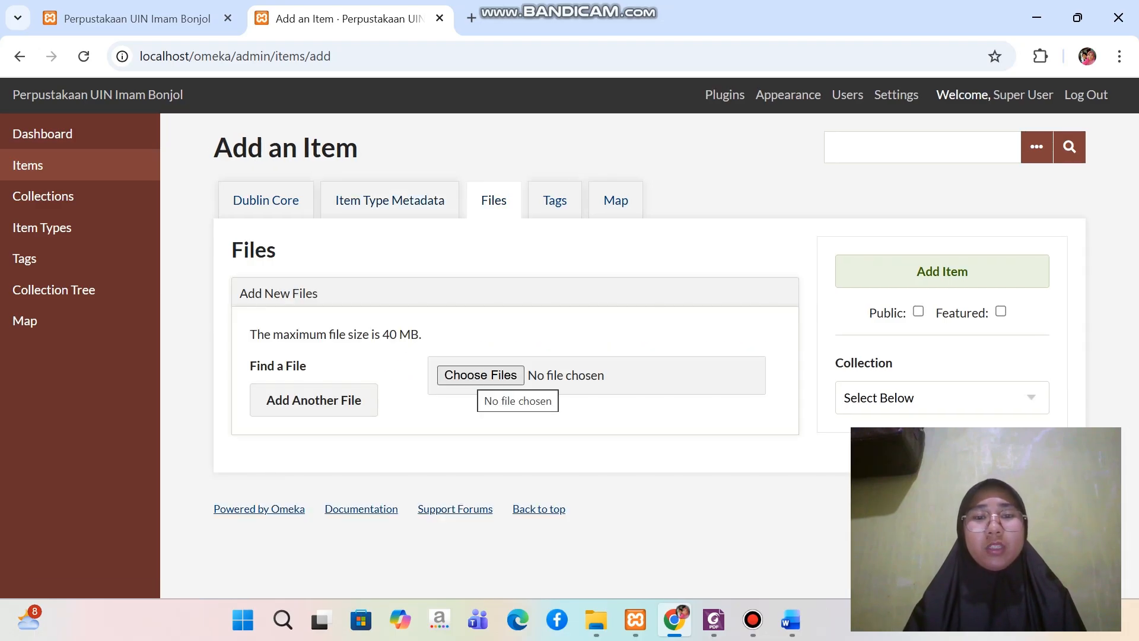
left_click(481, 375)
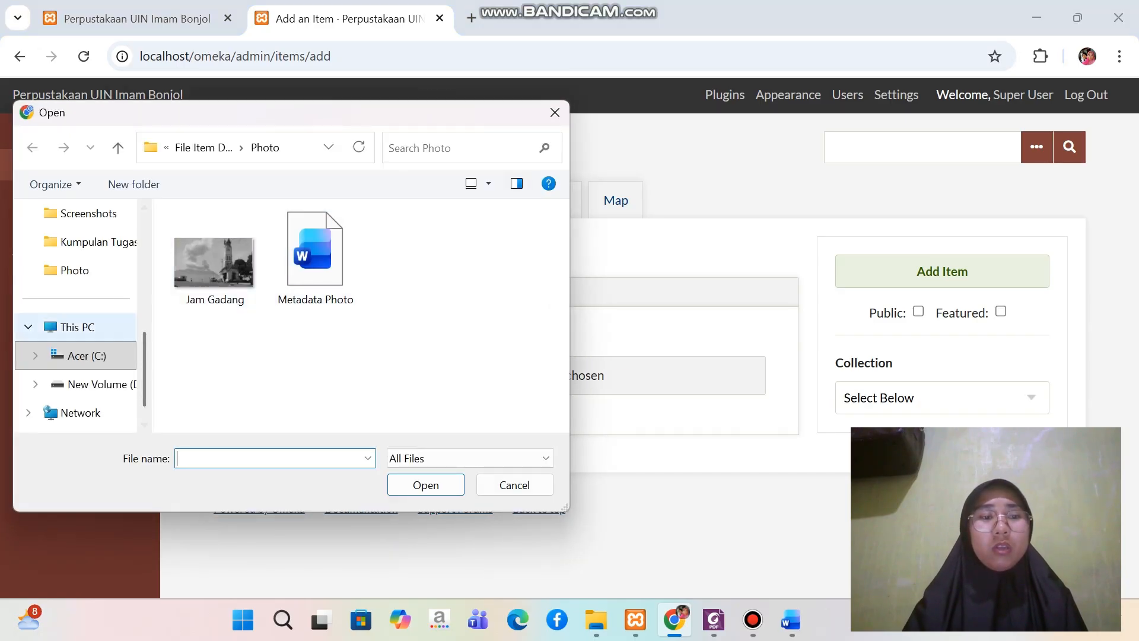
left_click(87, 356)
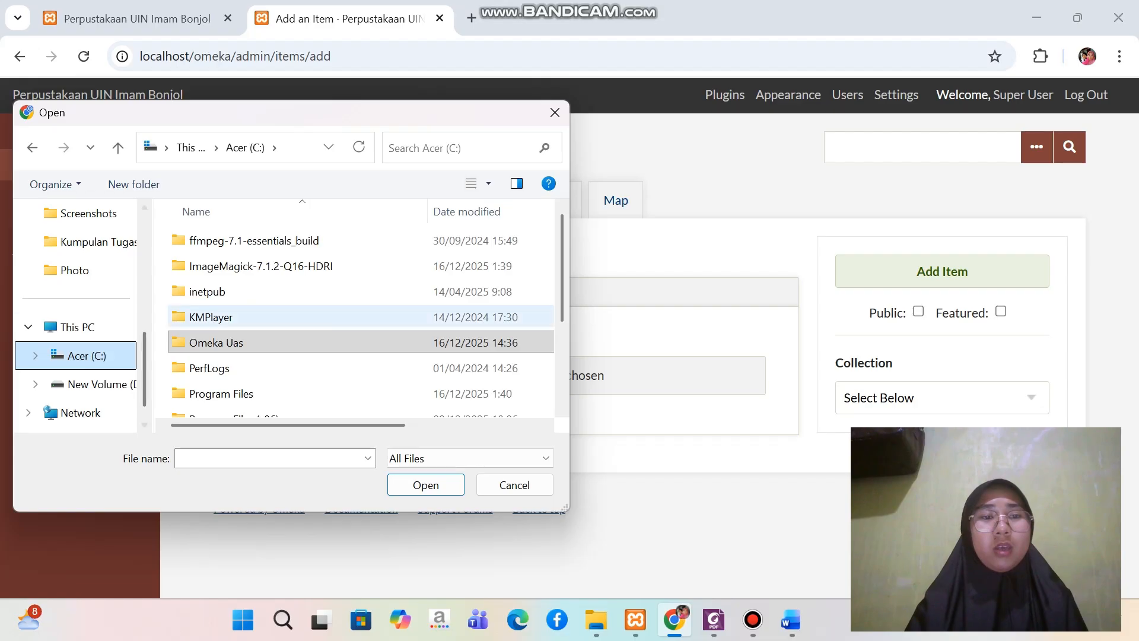
double_click(216, 342)
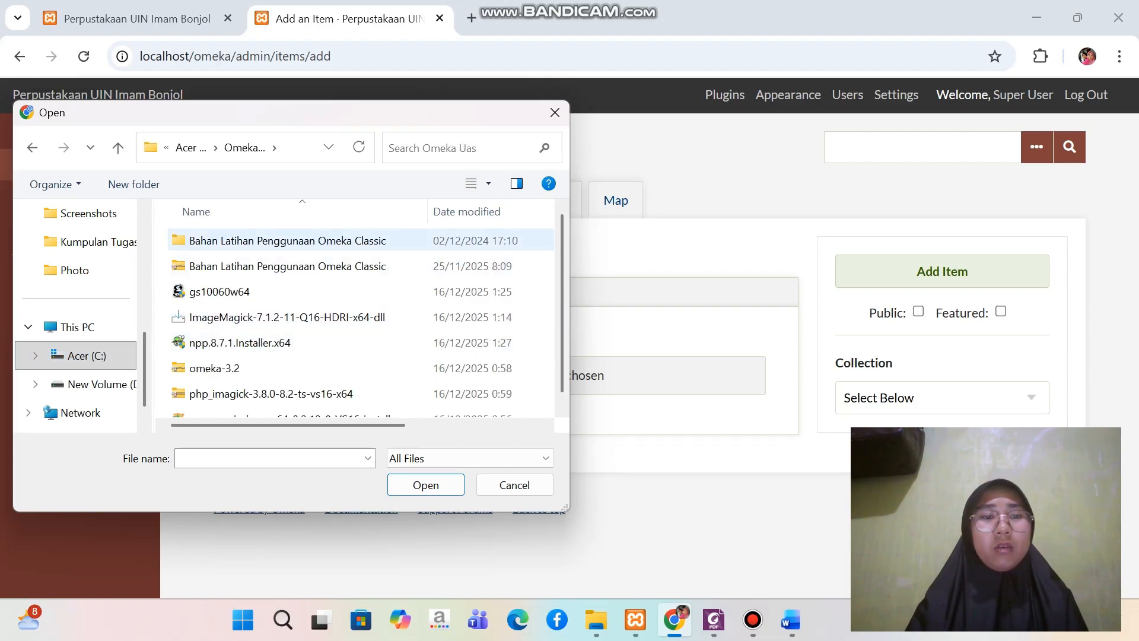
double_click(285, 240)
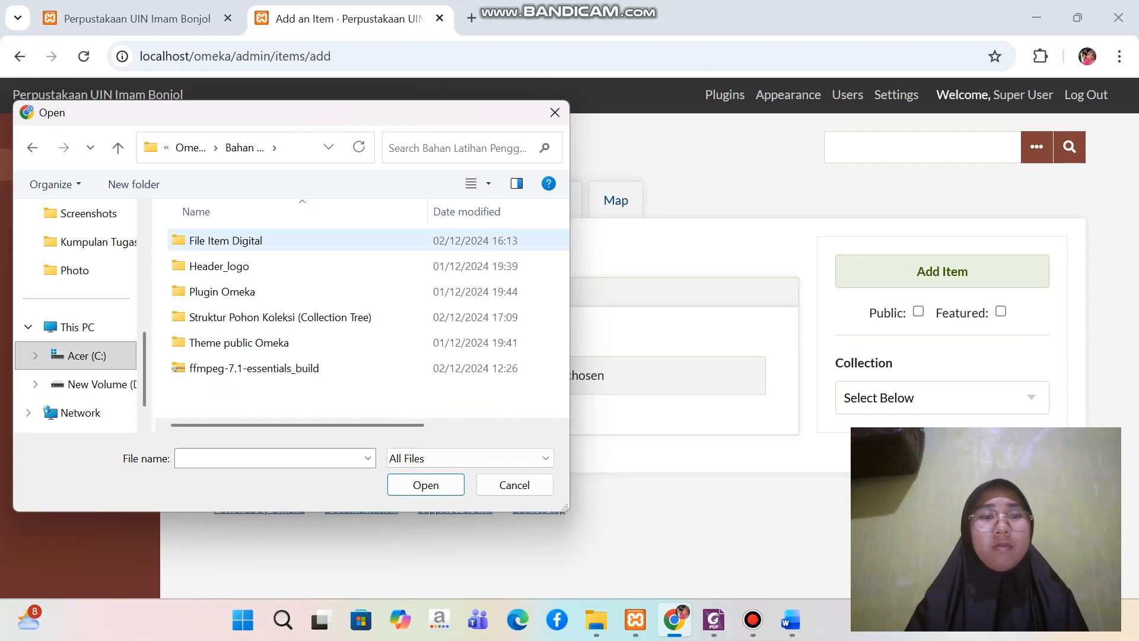
double_click(284, 240)
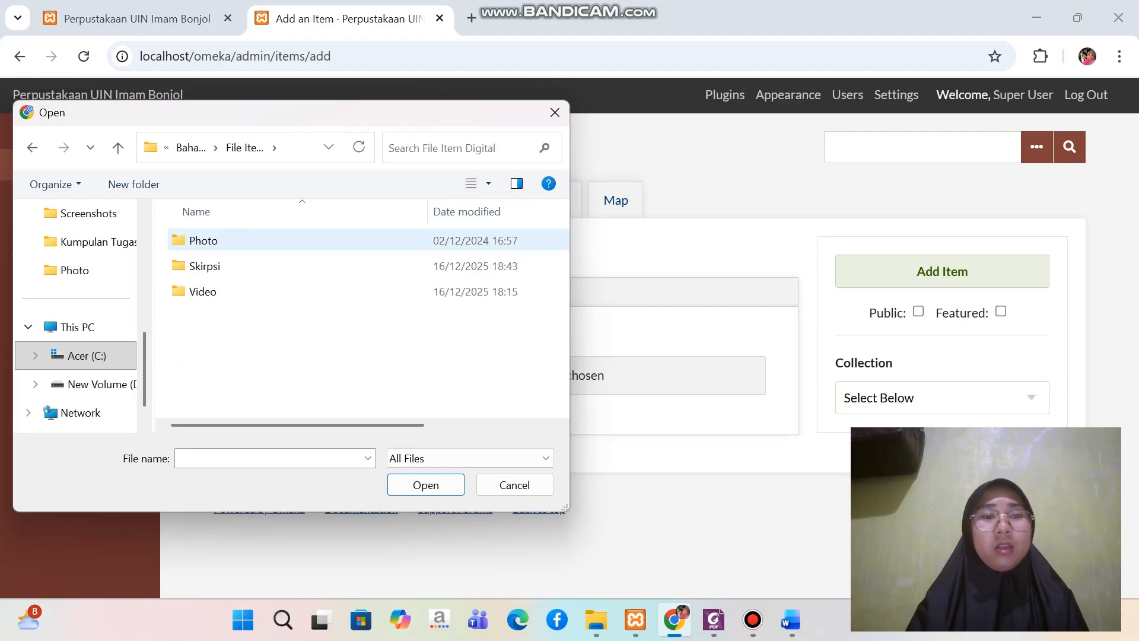
double_click(285, 266)
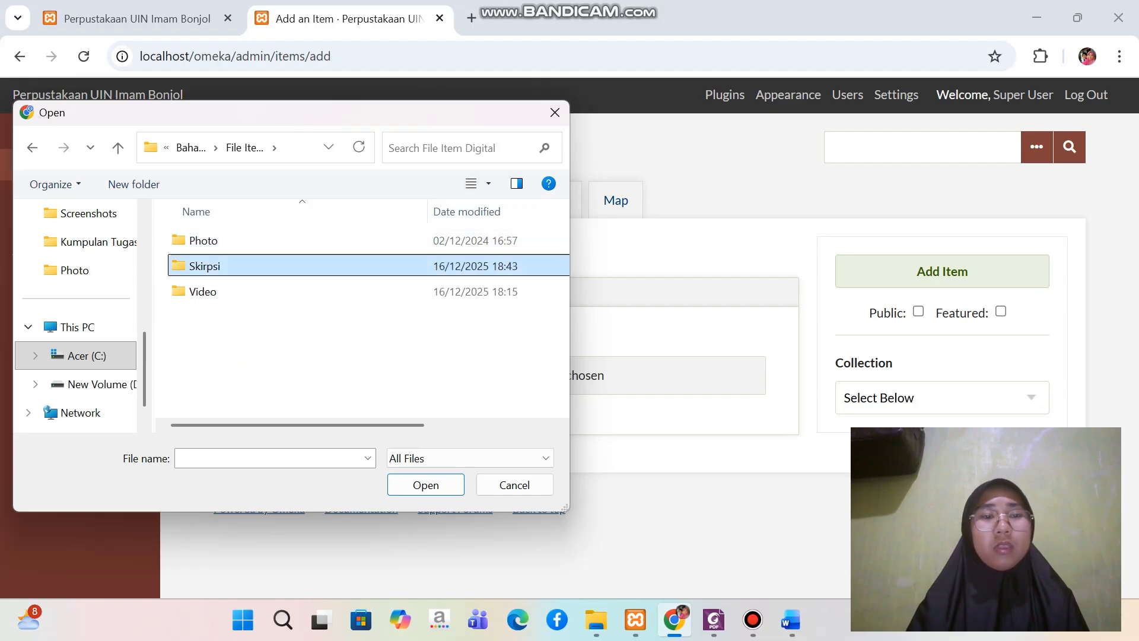
left_click(285, 241)
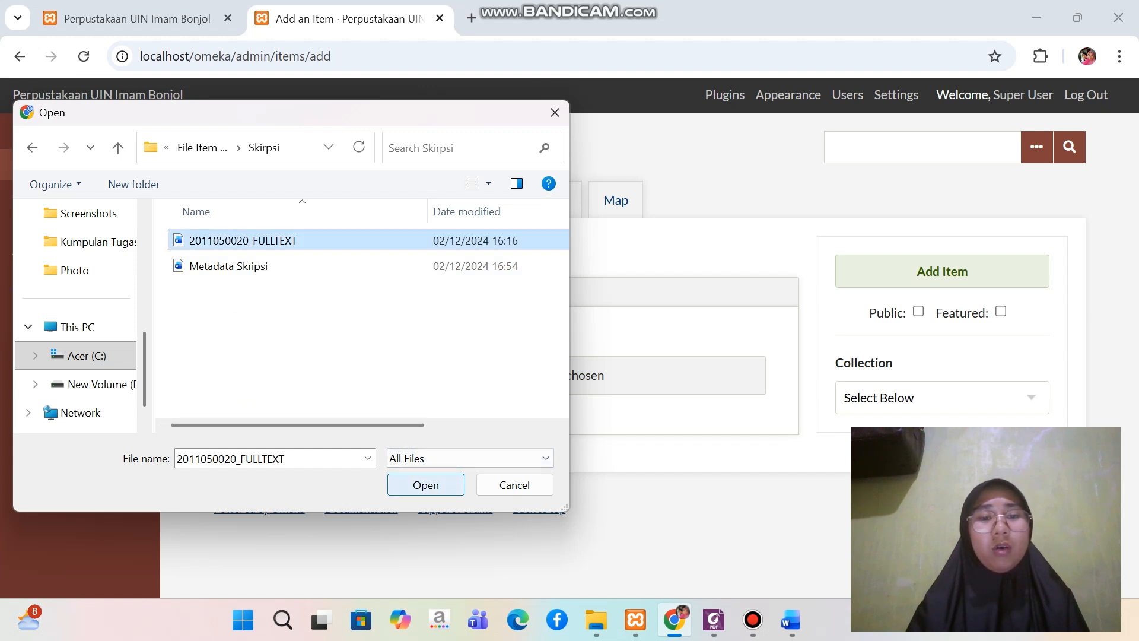
left_click(425, 484)
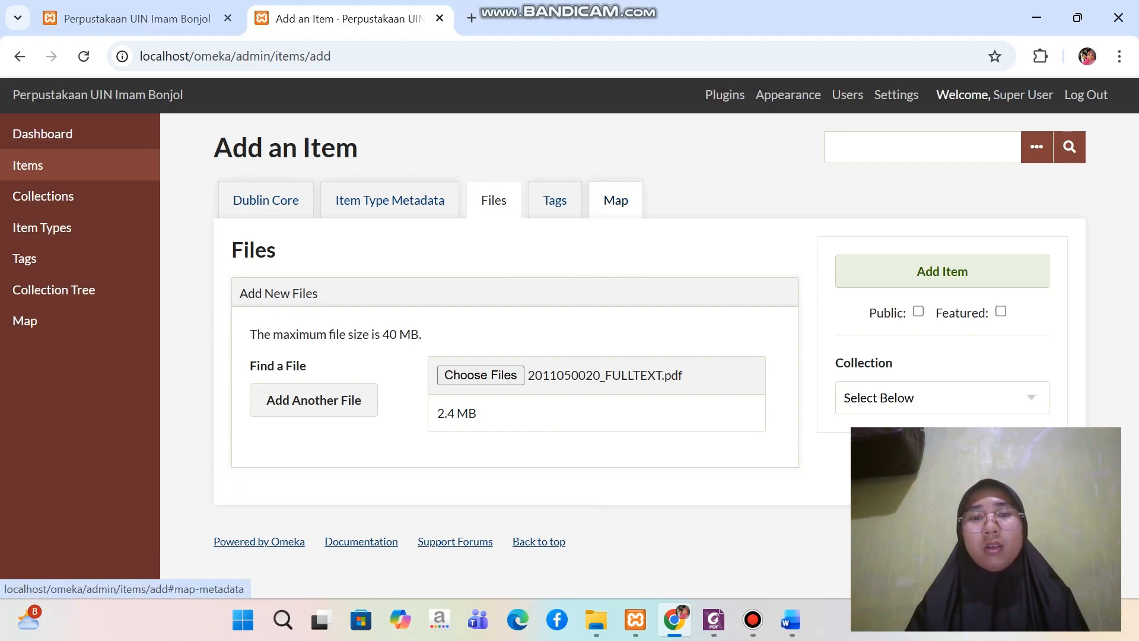
Assign the item to the "Perpustakaan & Ilmu Informasi Islam" collection and make it public
left_click(616, 200)
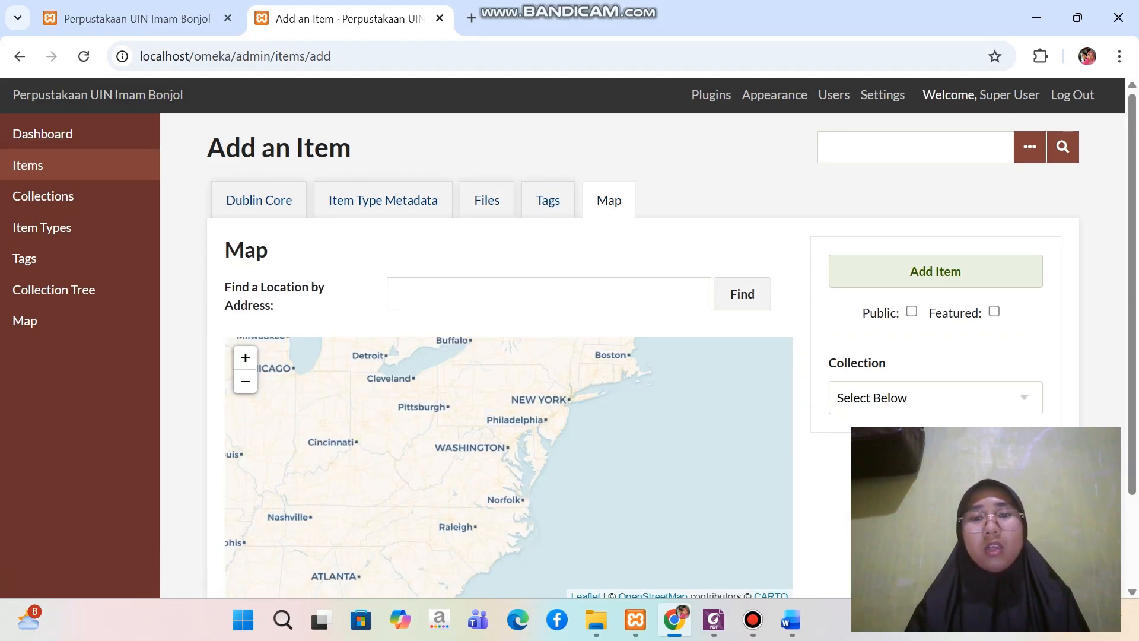
scroll(767, 237, "down", 2)
scroll(767, 237, "up", 1)
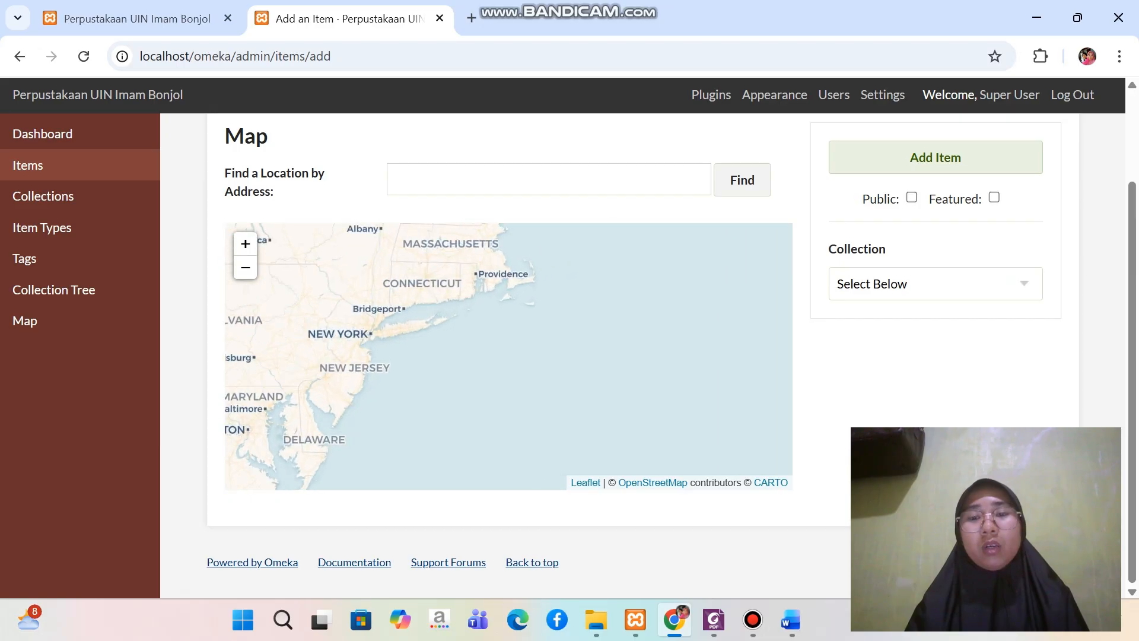
left_click(936, 284)
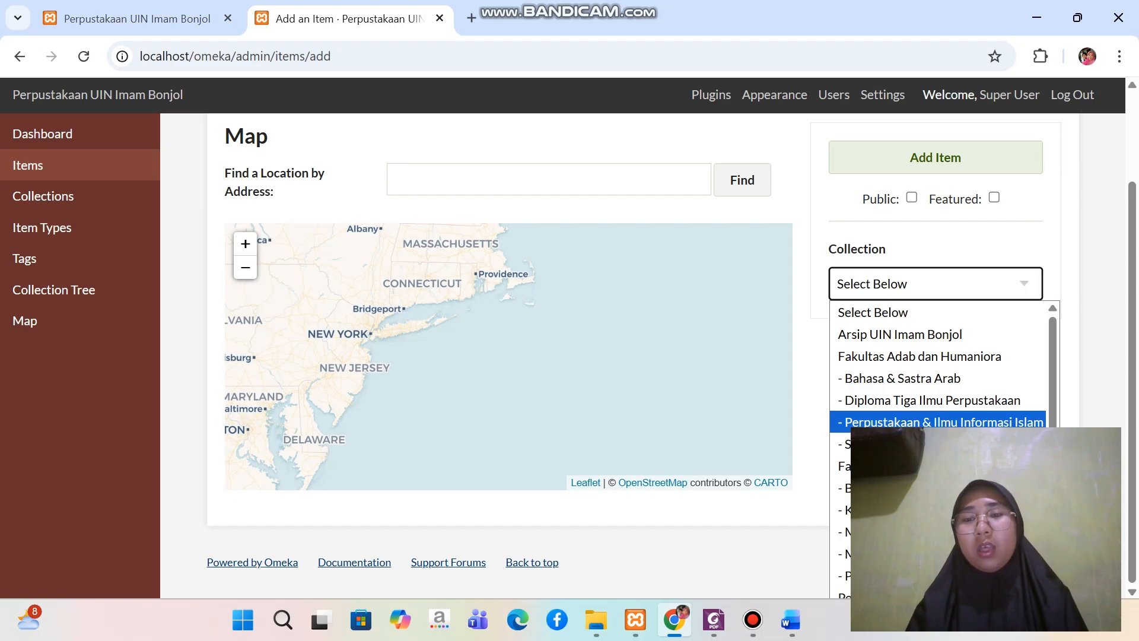
key("Return")
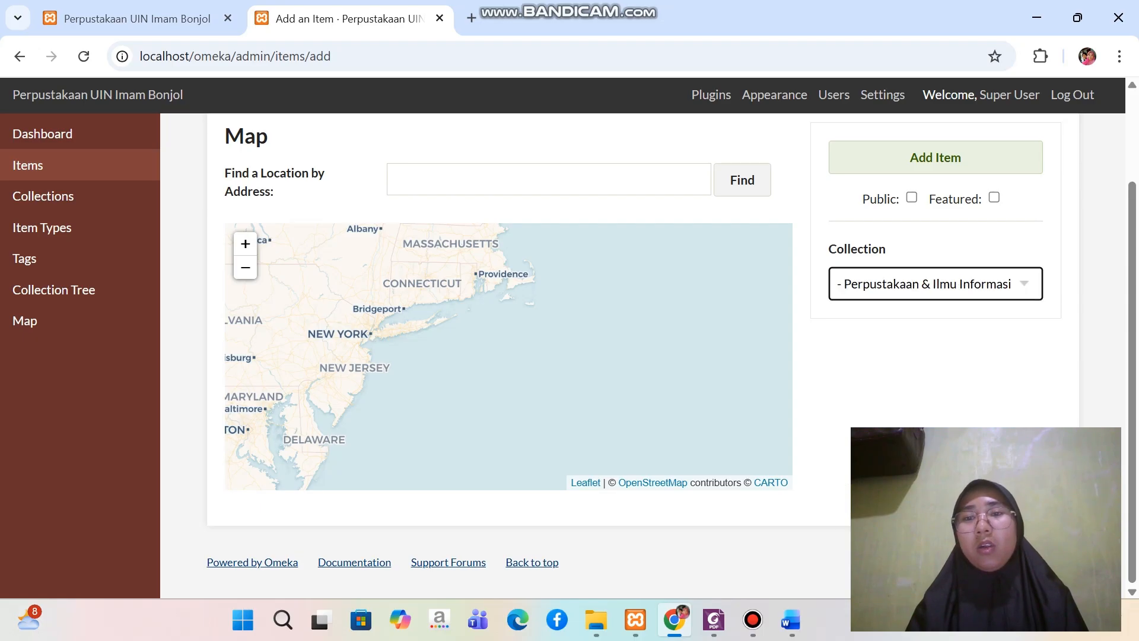
left_click(912, 198)
scroll(912, 198, "up", 1)
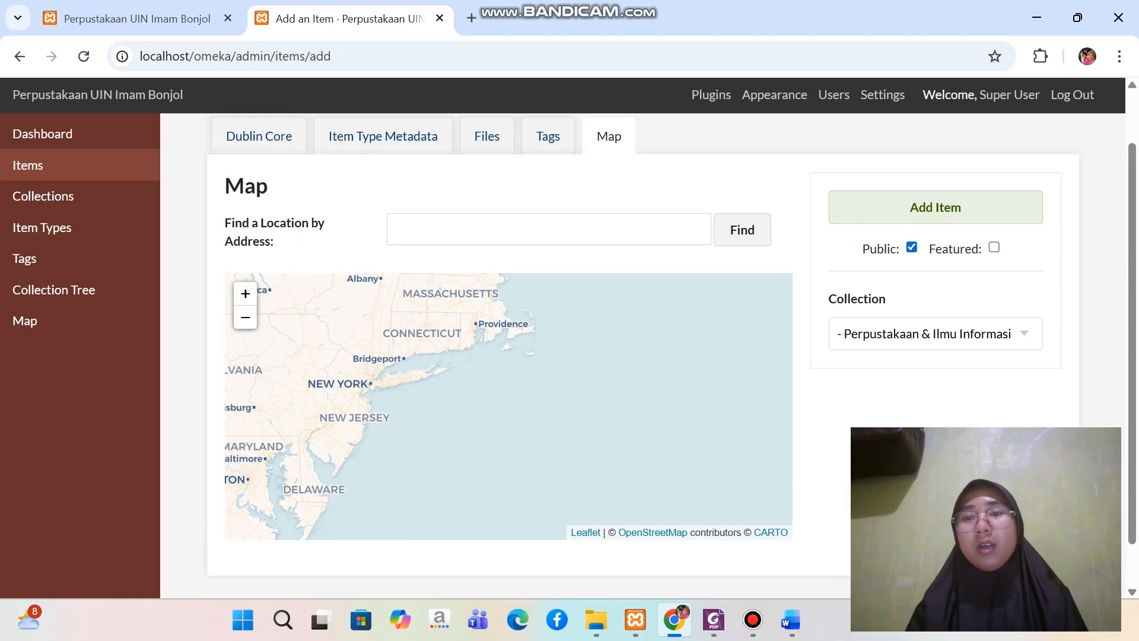
Add the completed thesis item to the library and review the list of items
left_click(935, 207)
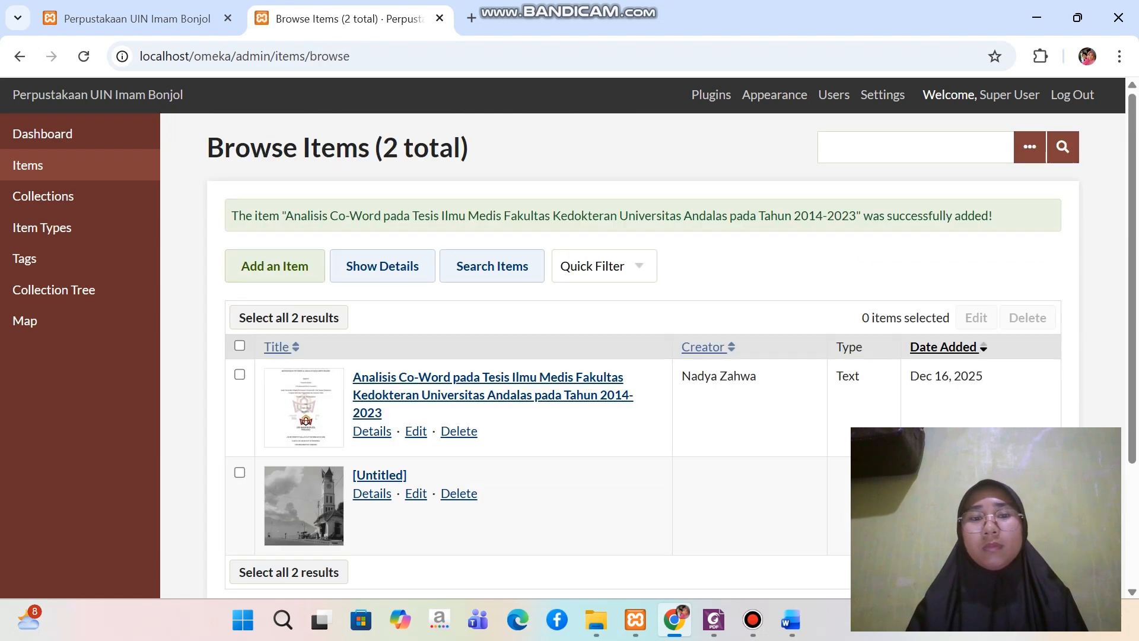
scroll(642, 356, "down", 2)
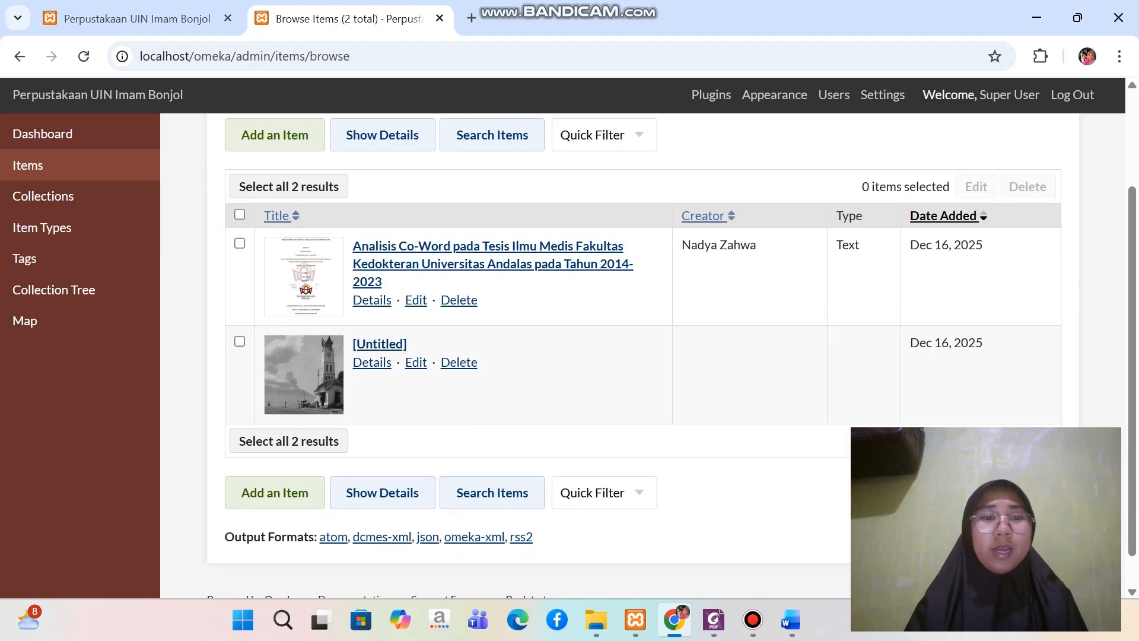
scroll(642, 356, "up", 2)
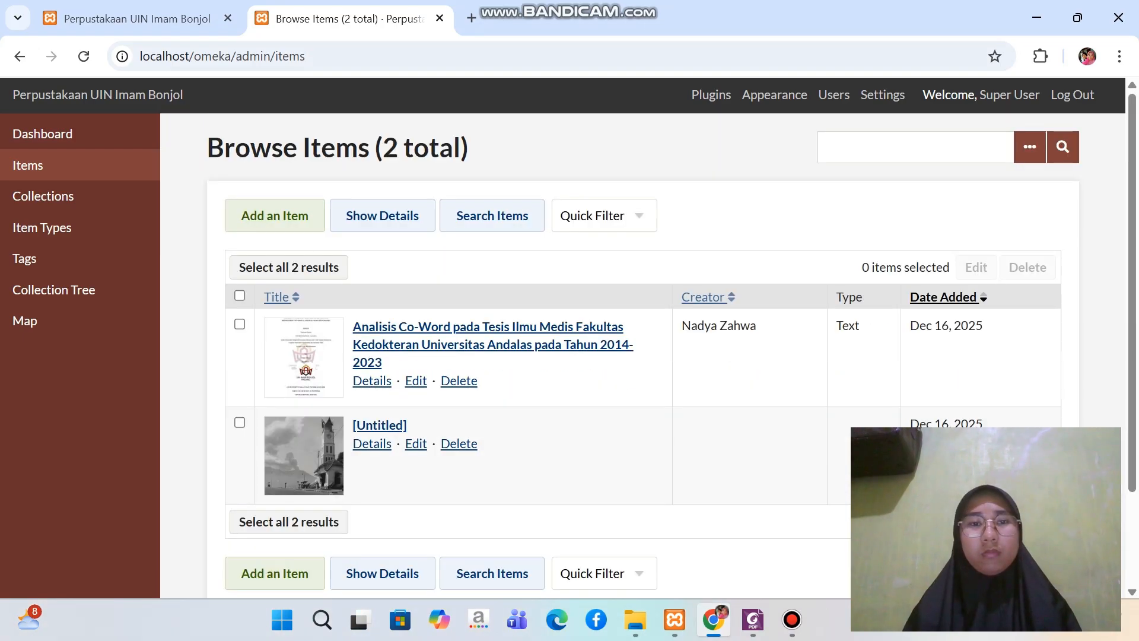
scroll(643, 356, "down", 2)
scroll(643, 356, "up", 1)
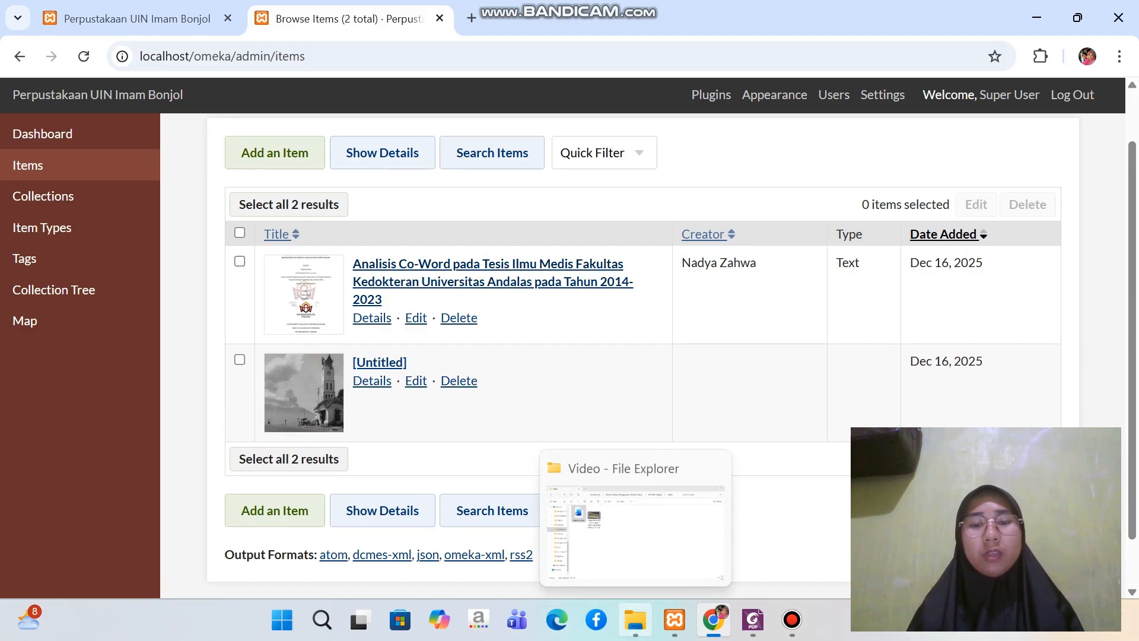
Switch to File Explorer and show the contents of the Video folder inside File Item Digital
left_click(635, 619)
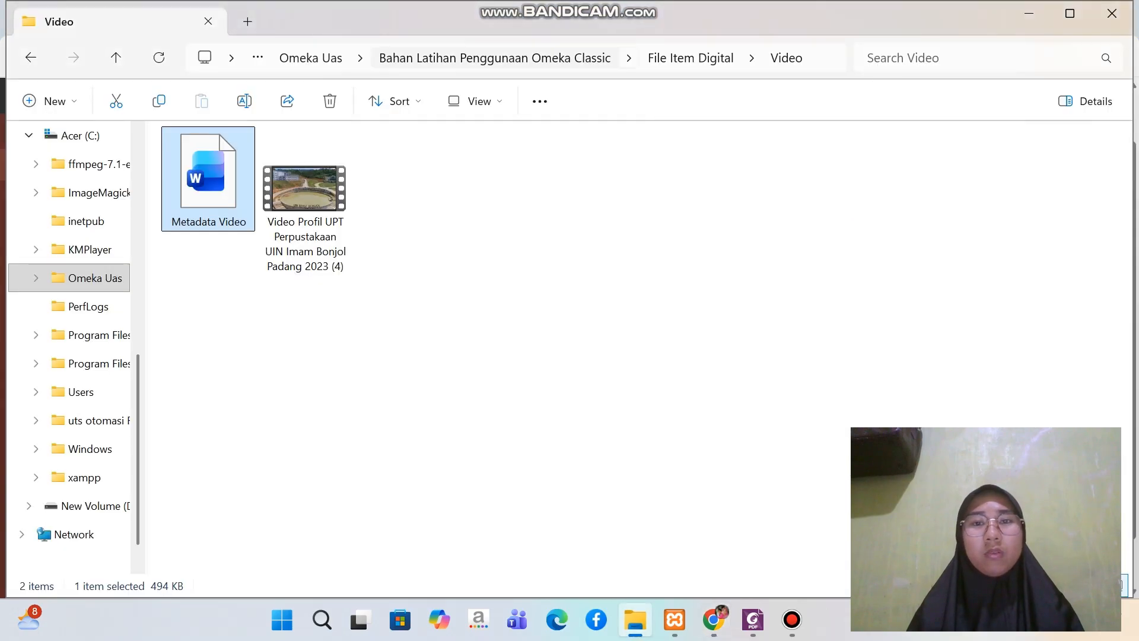
left_click(691, 59)
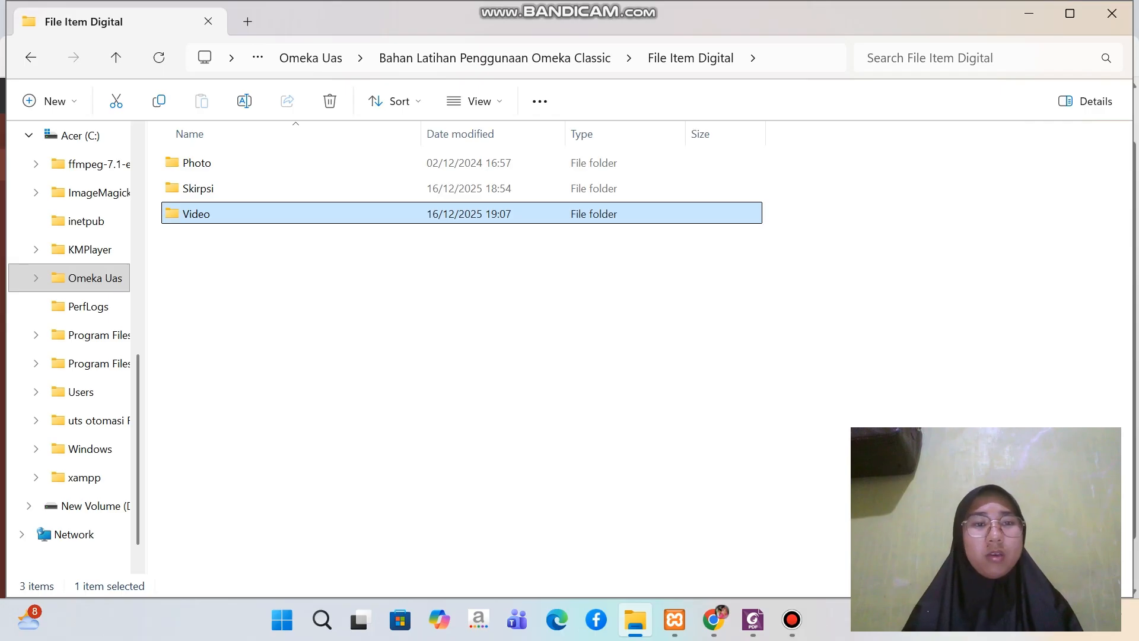
double_click(198, 214)
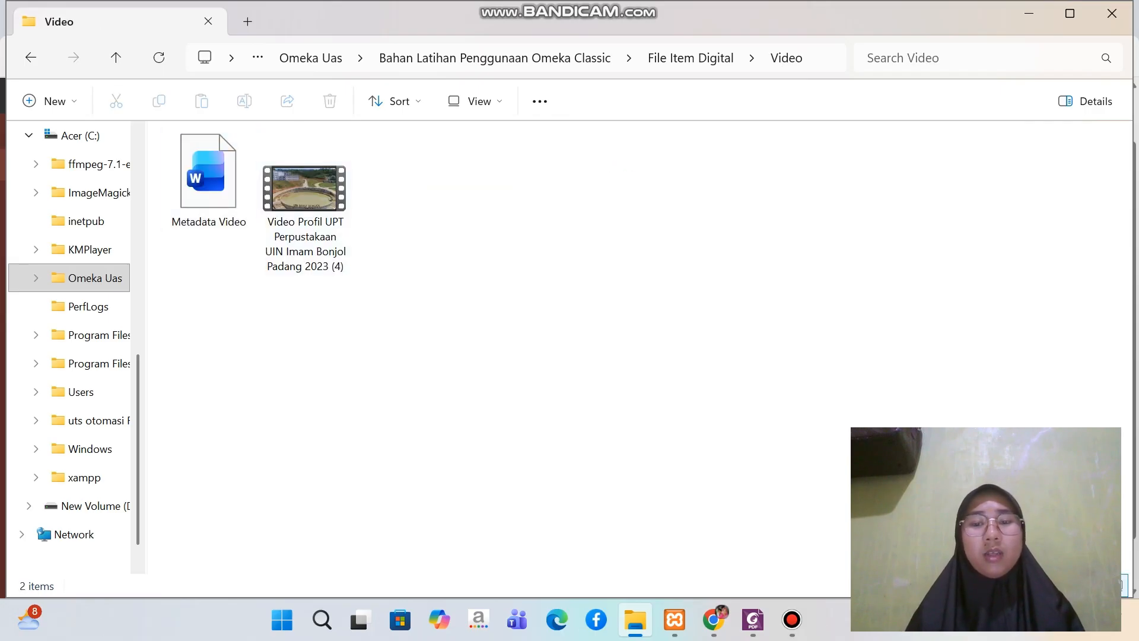
Switch back to Omeka in Chrome, start a new item and check the maximum file size allowed for its files
left_click(713, 620)
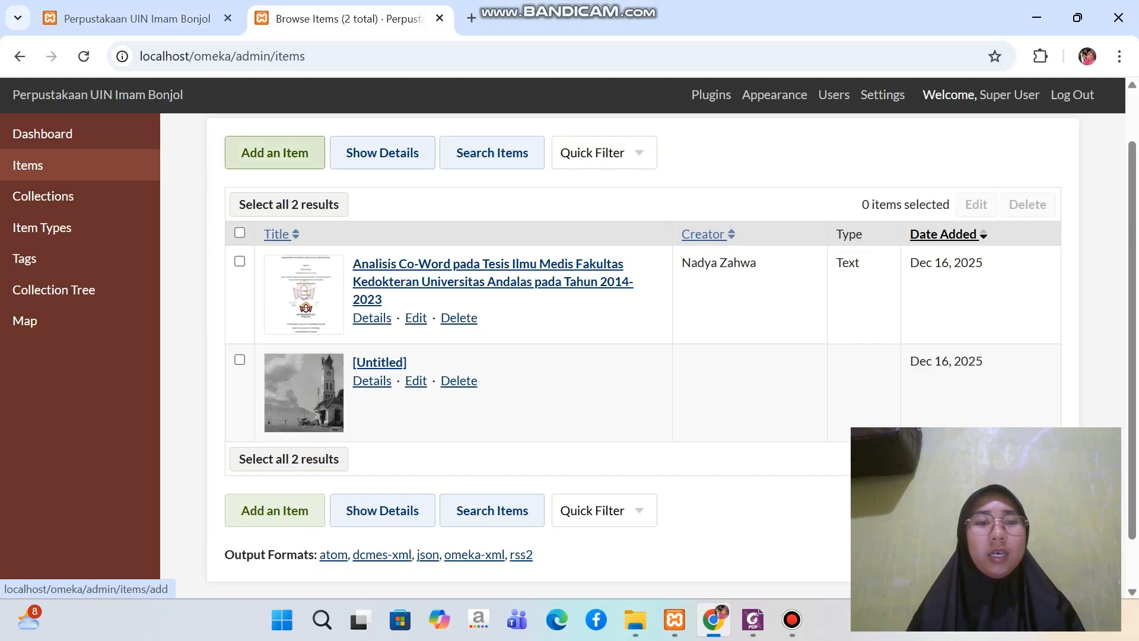
left_click(275, 152)
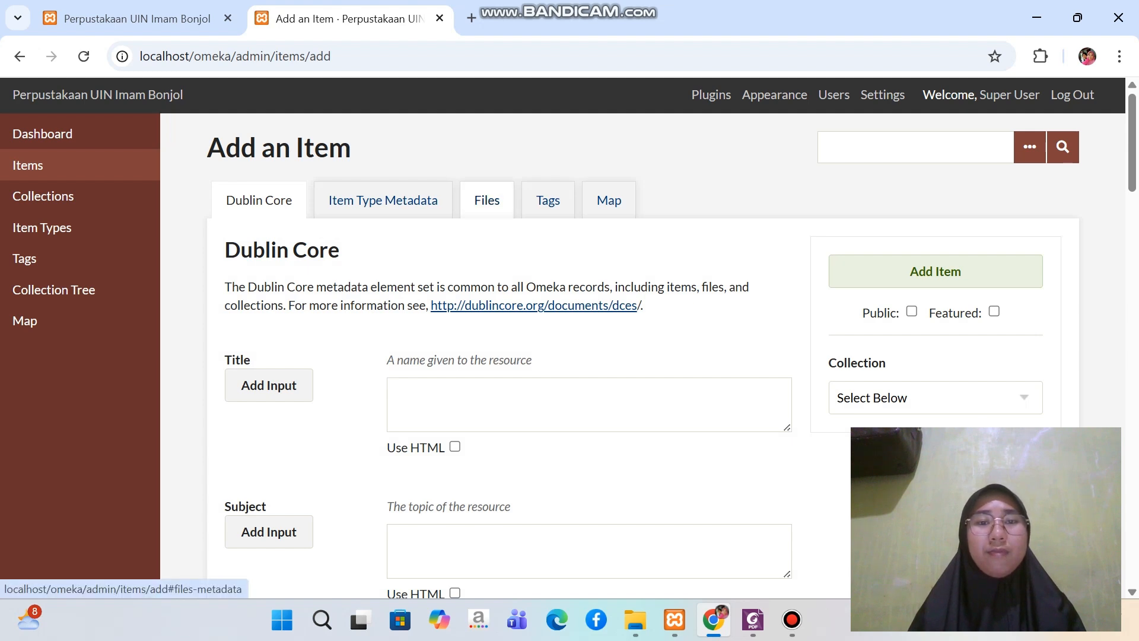
left_click(487, 200)
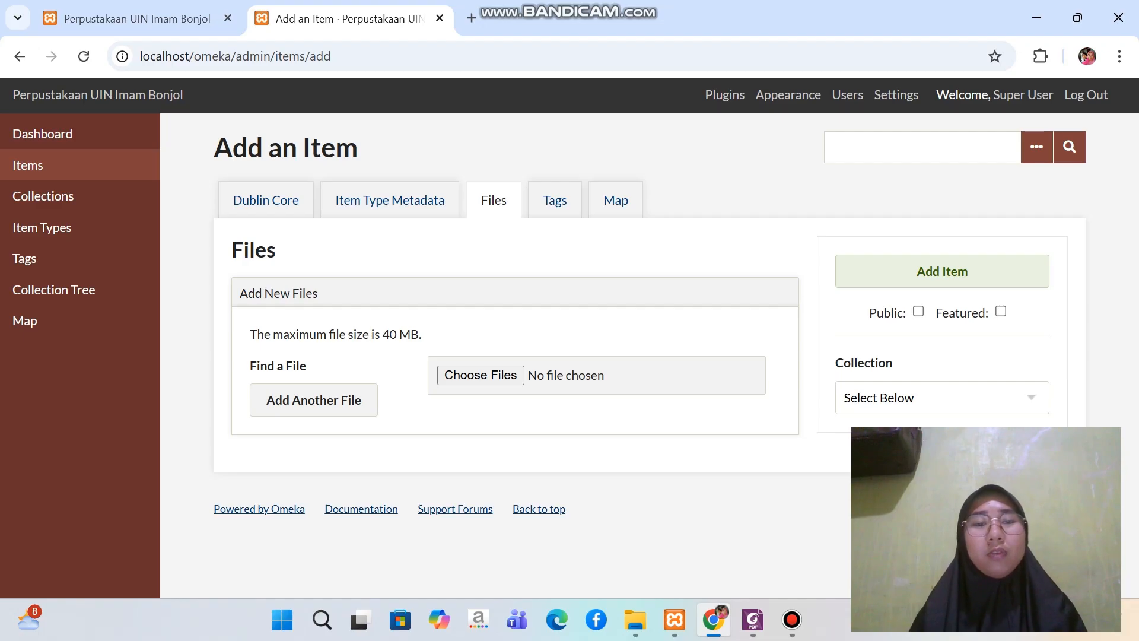
left_click_drag(382, 334, 421, 334)
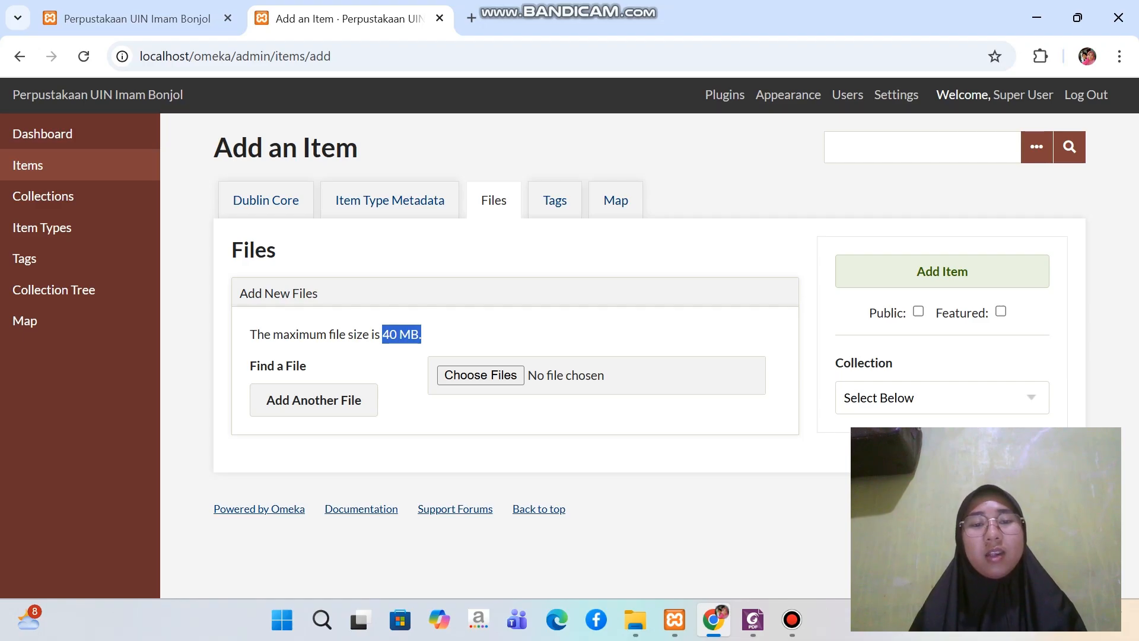
left_click(425, 336)
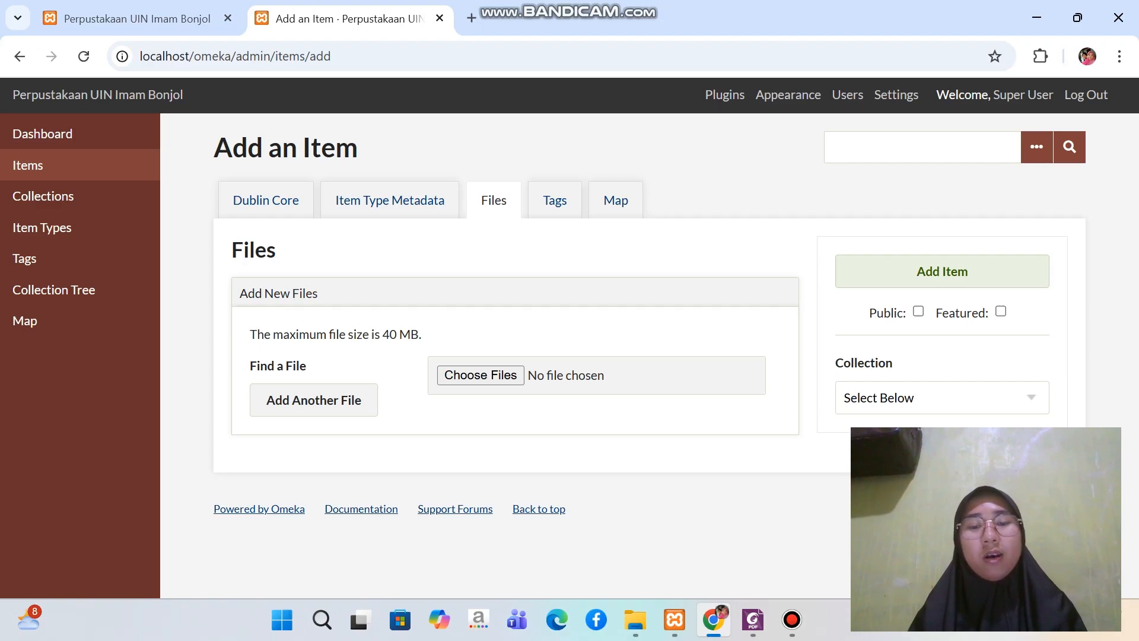
Switch to File Explorer and go to the php folder inside xampp on the Acer (C:) drive
left_click(635, 620)
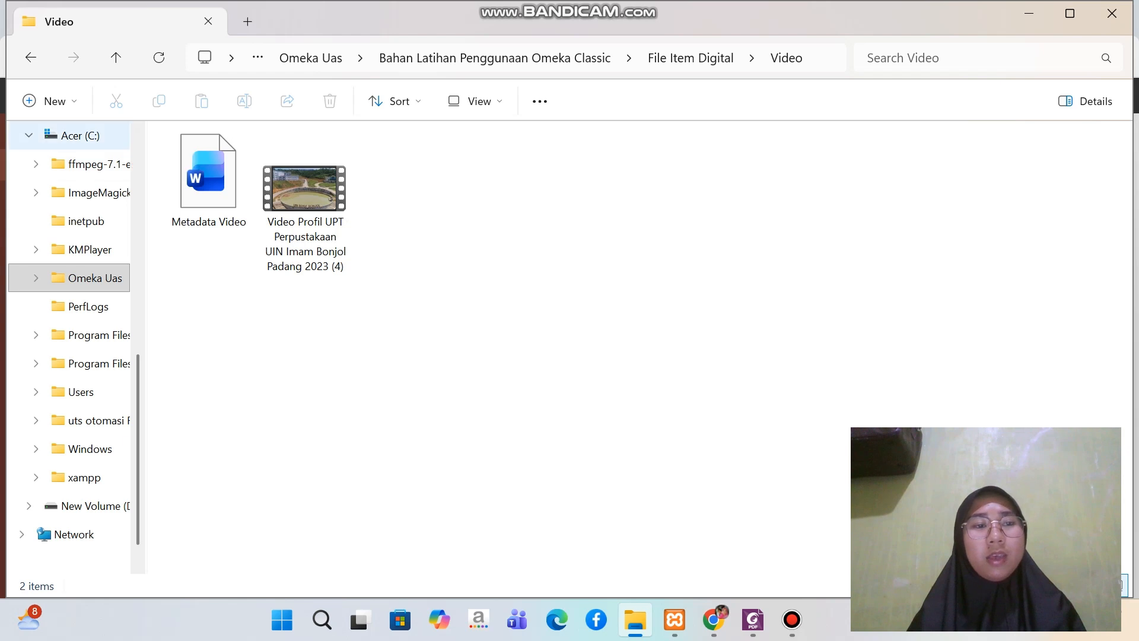
left_click(28, 135)
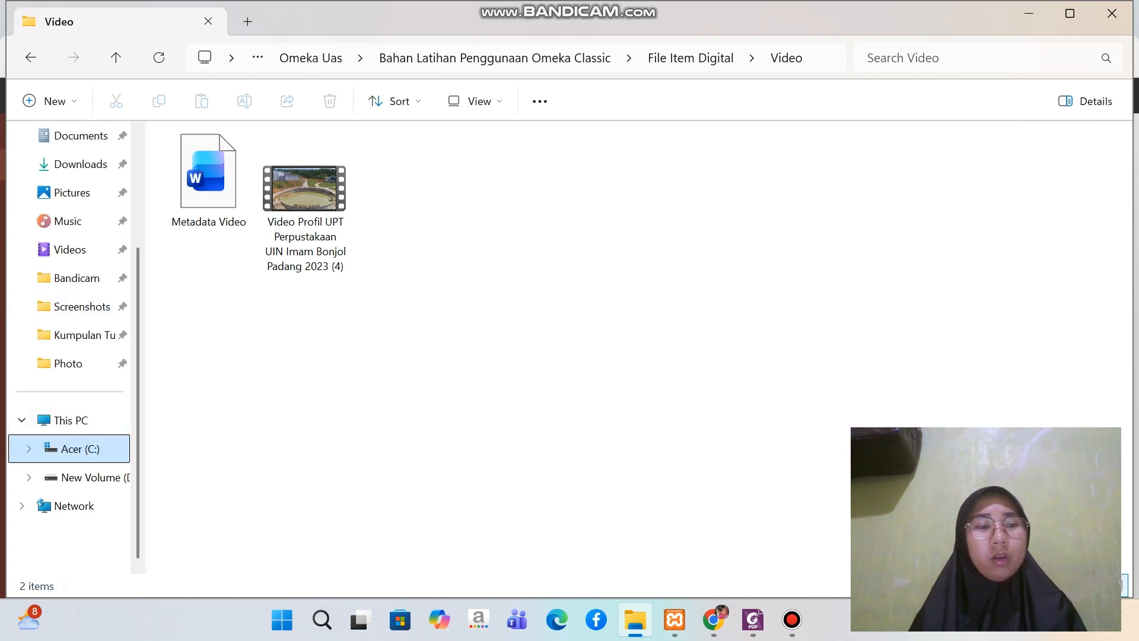
left_click(81, 449)
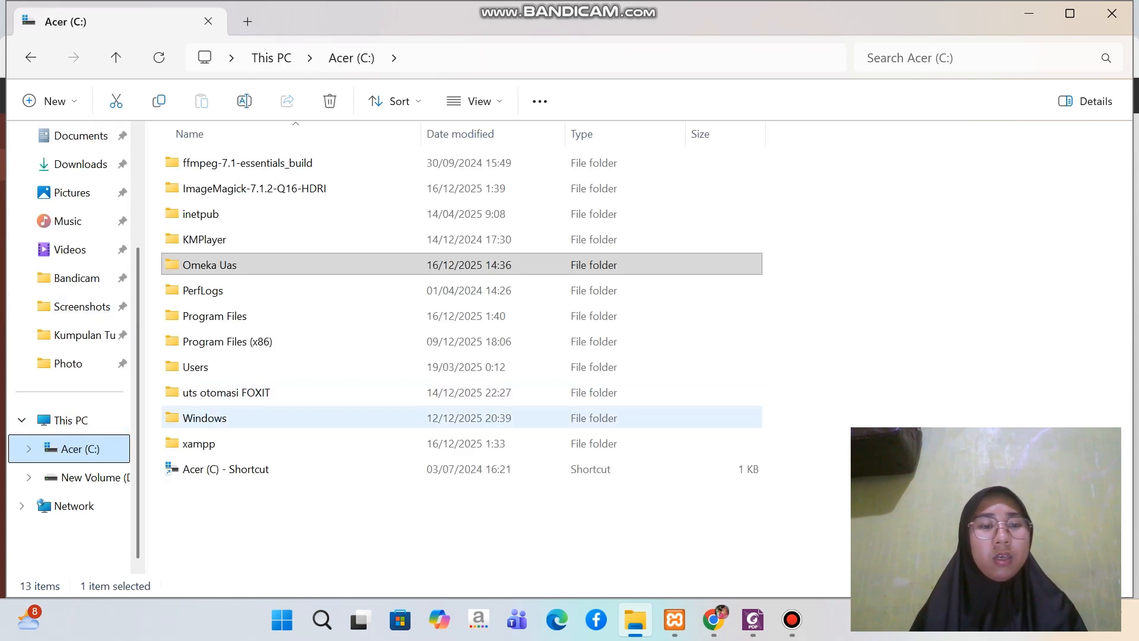
double_click(198, 443)
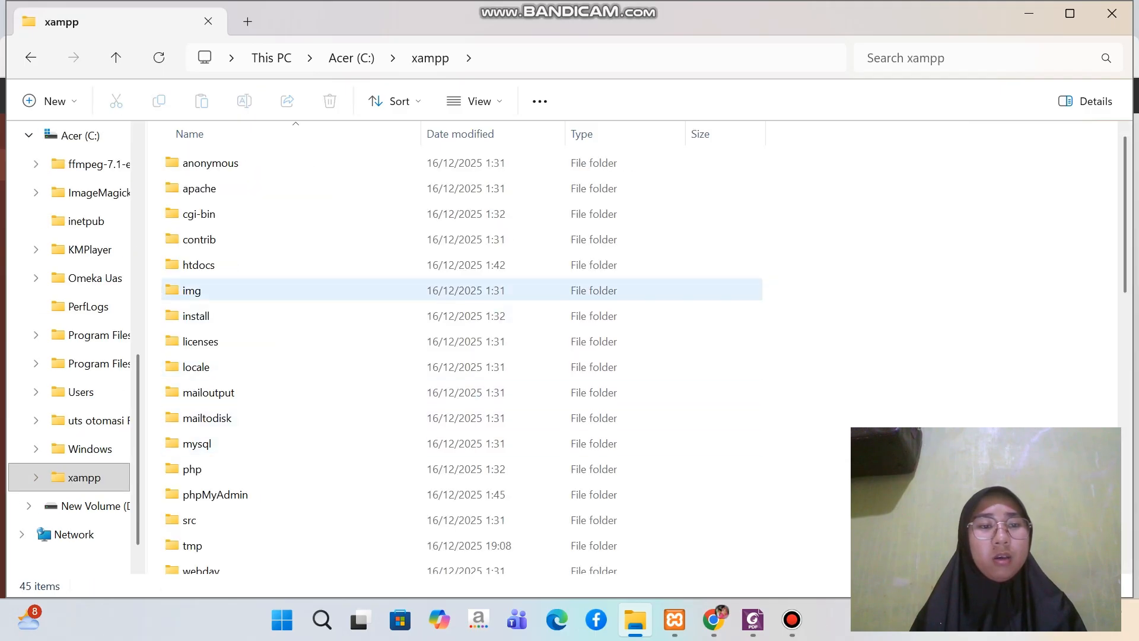
double_click(192, 468)
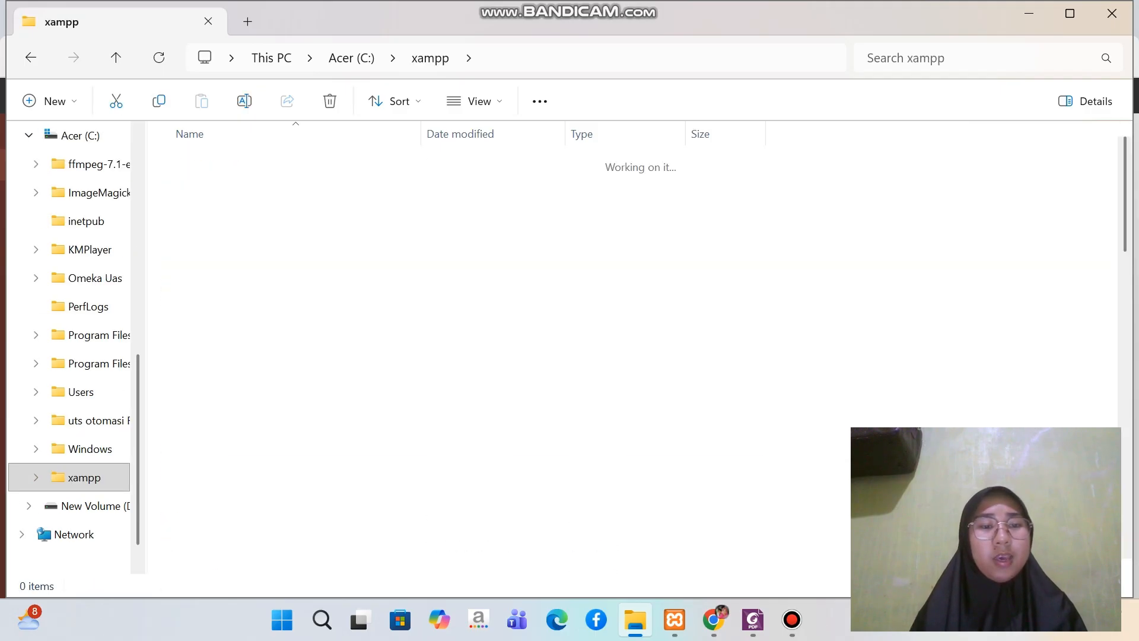
Open the php configuration settings file from the php folder in Notepad++ for editing
scroll(267, 238, "down", 12)
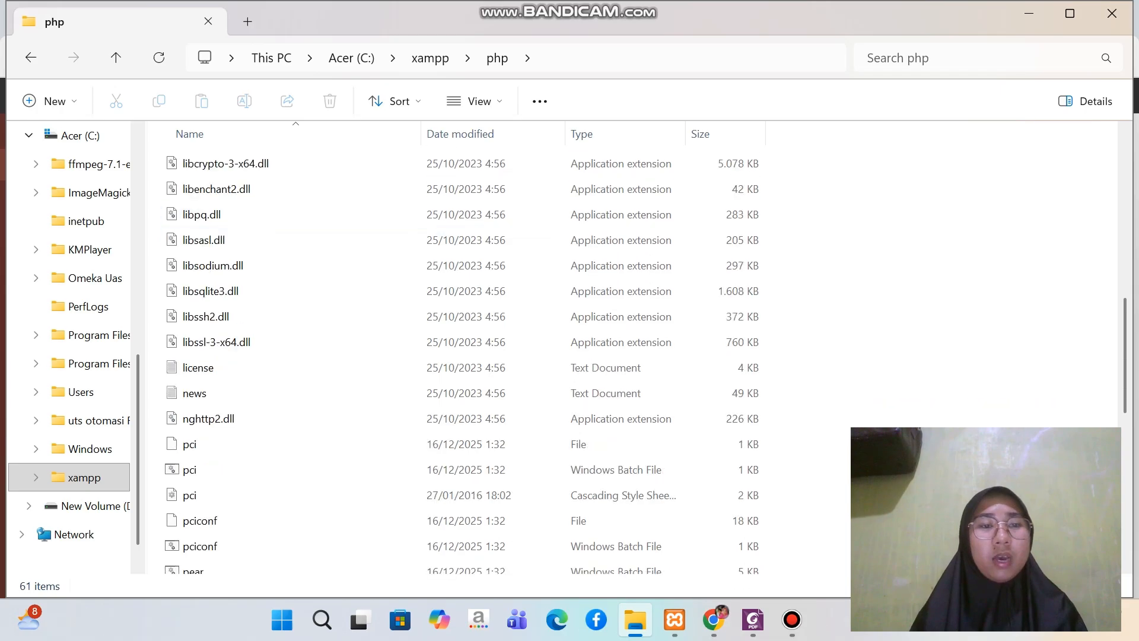
scroll(267, 219, "down", 3)
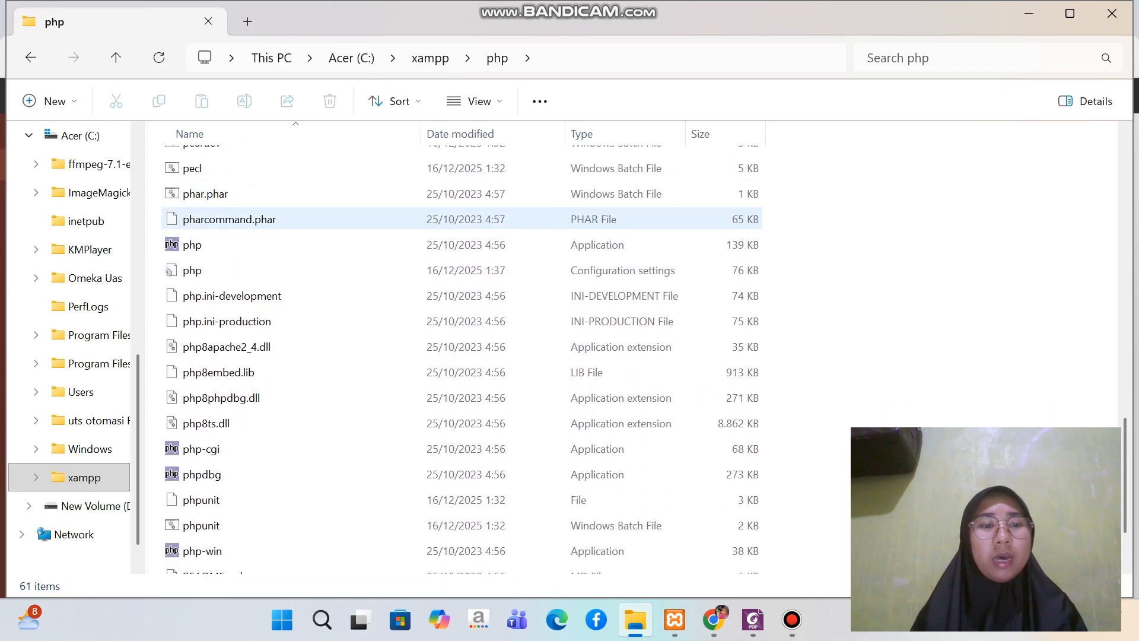
left_click(192, 271)
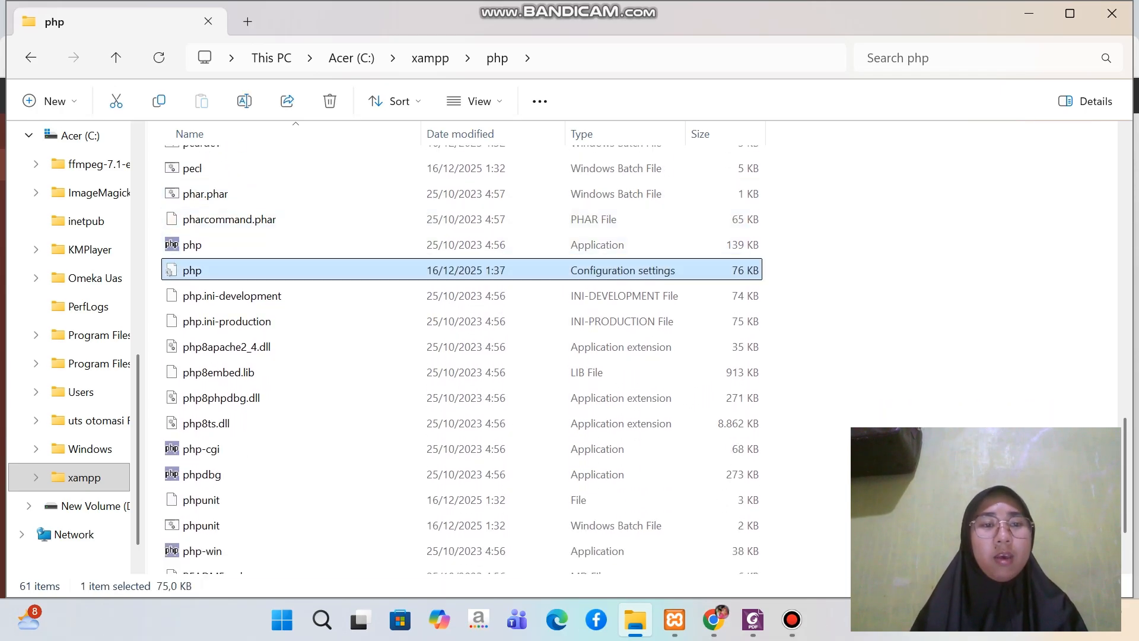
right_click(201, 271)
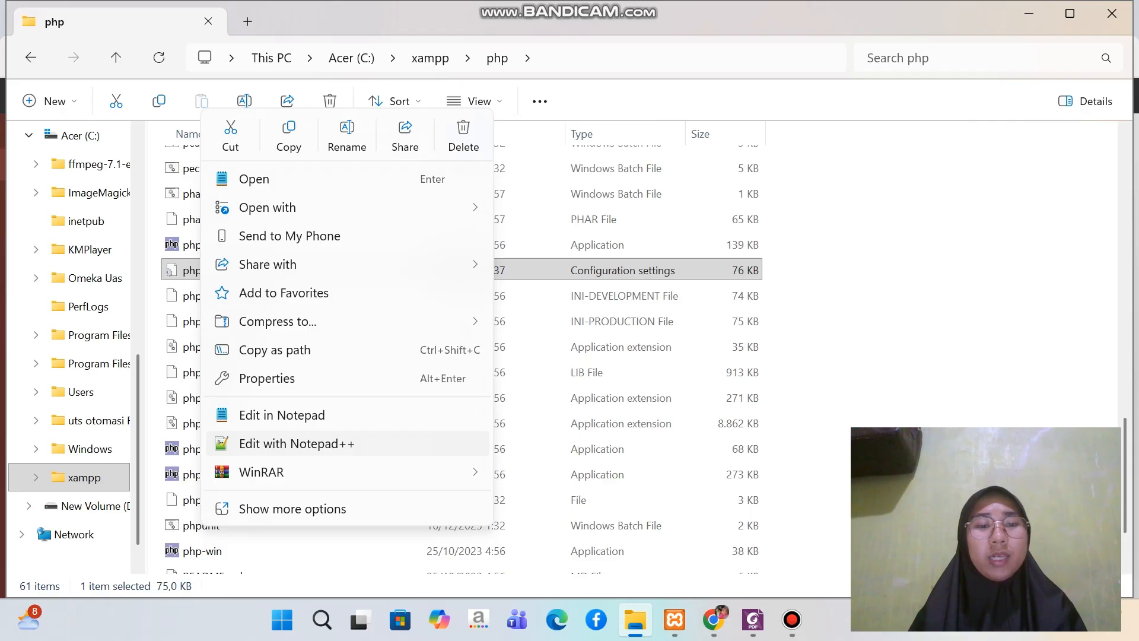
left_click(296, 443)
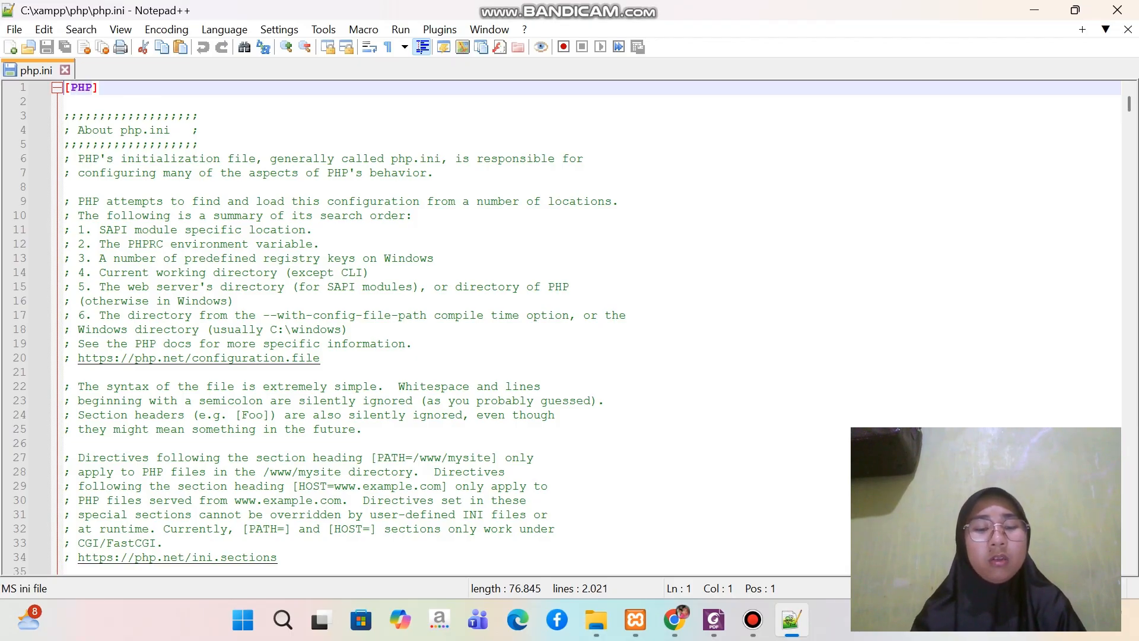
Search php.ini for "max" to locate the post_max_size setting and set it to 65M
key("ctrl+f")
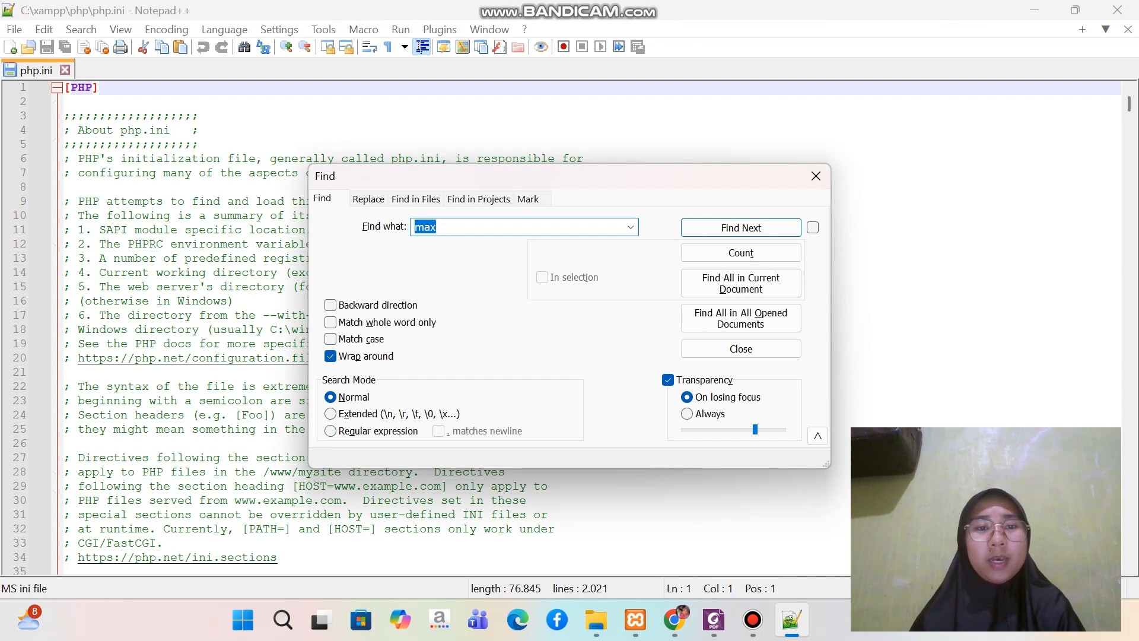
key("Right")
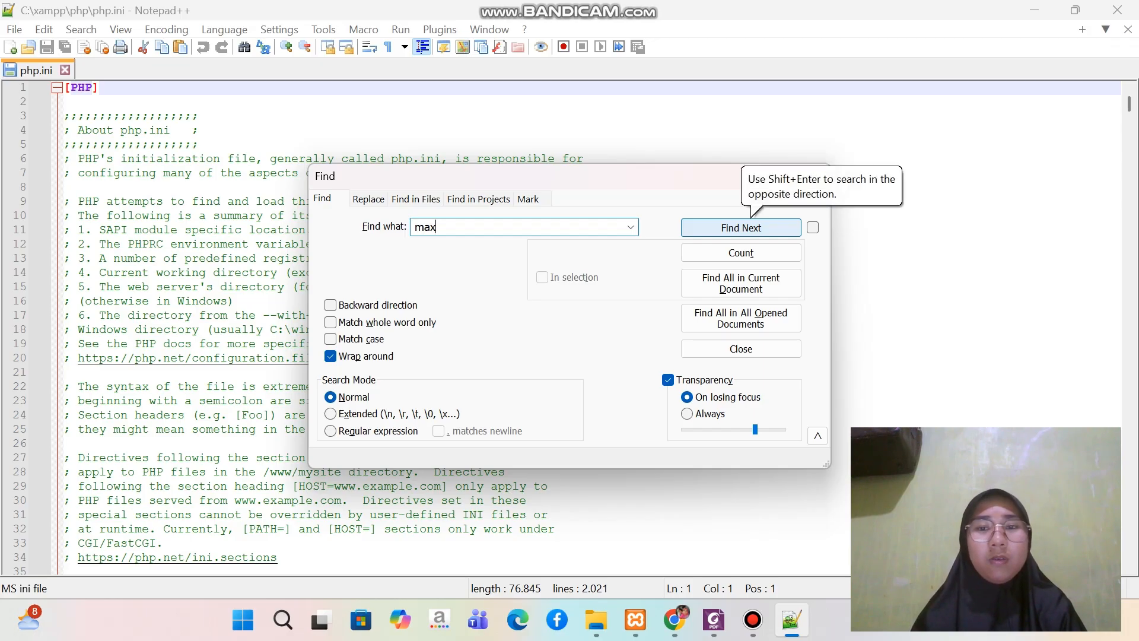
left_click(741, 228)
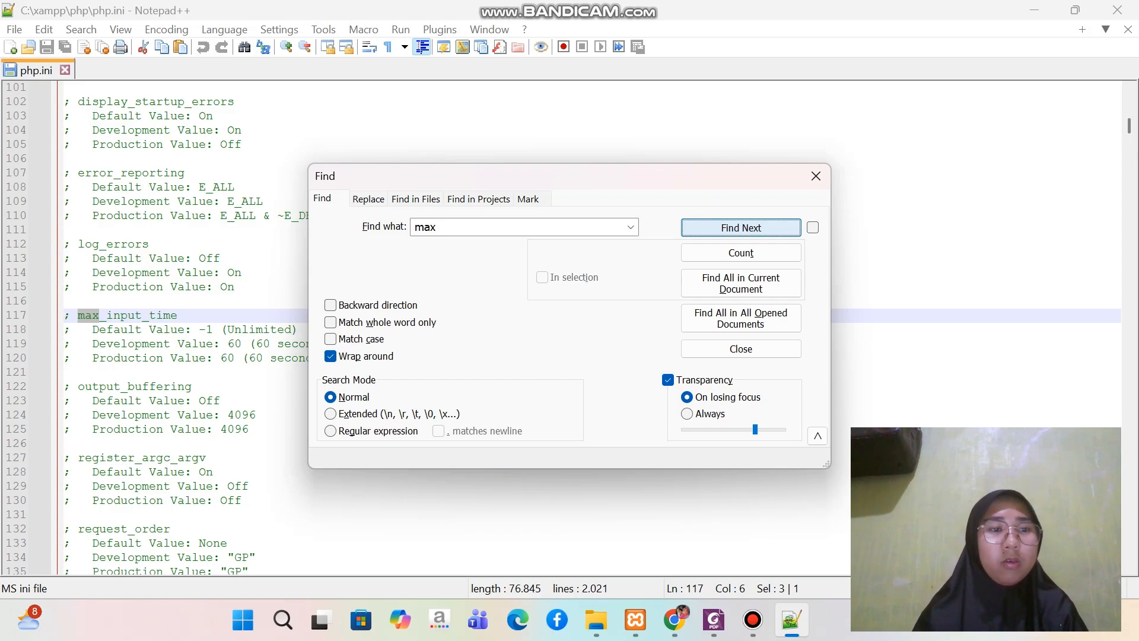
key("Return")
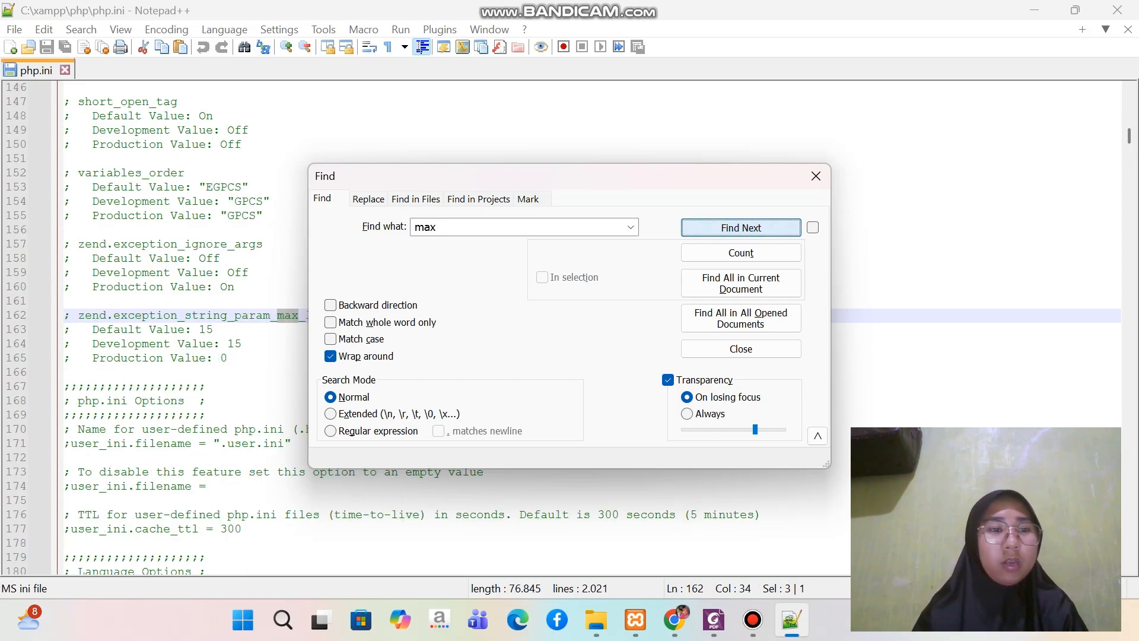
key("Return")
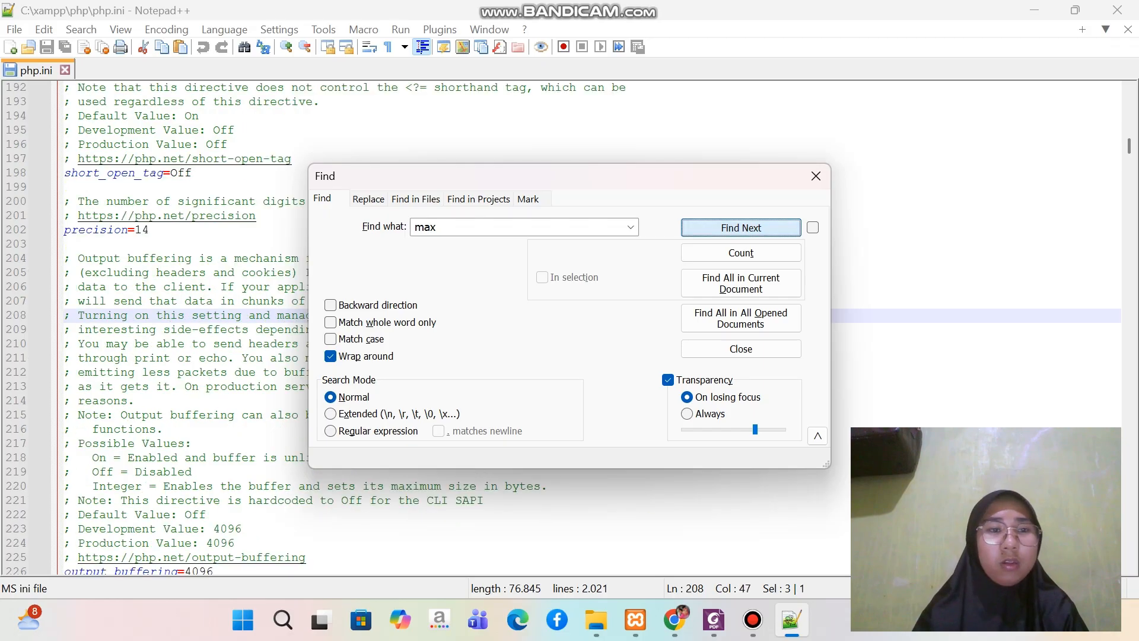
key("Return")
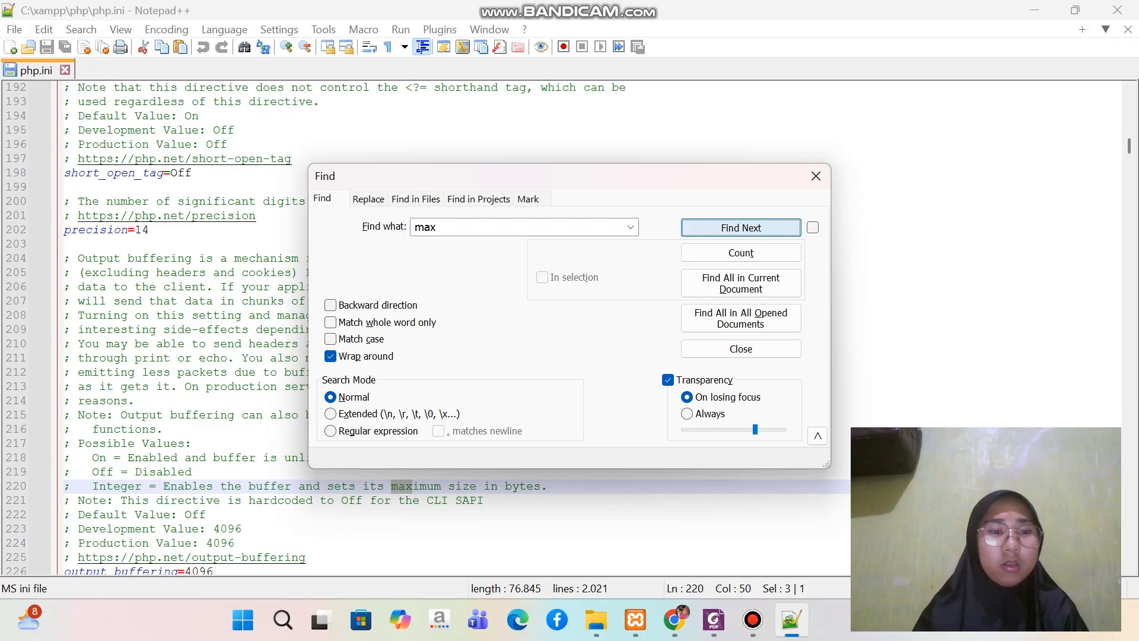
key("Return")
key("Return")
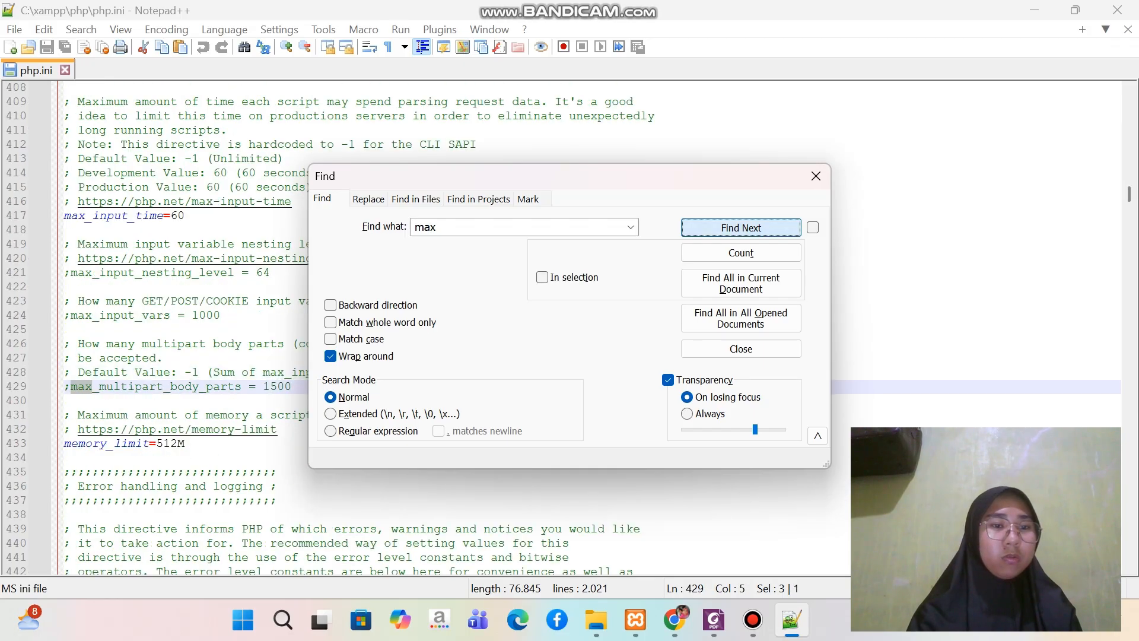
key("Return")
key("Return")
key("Return")
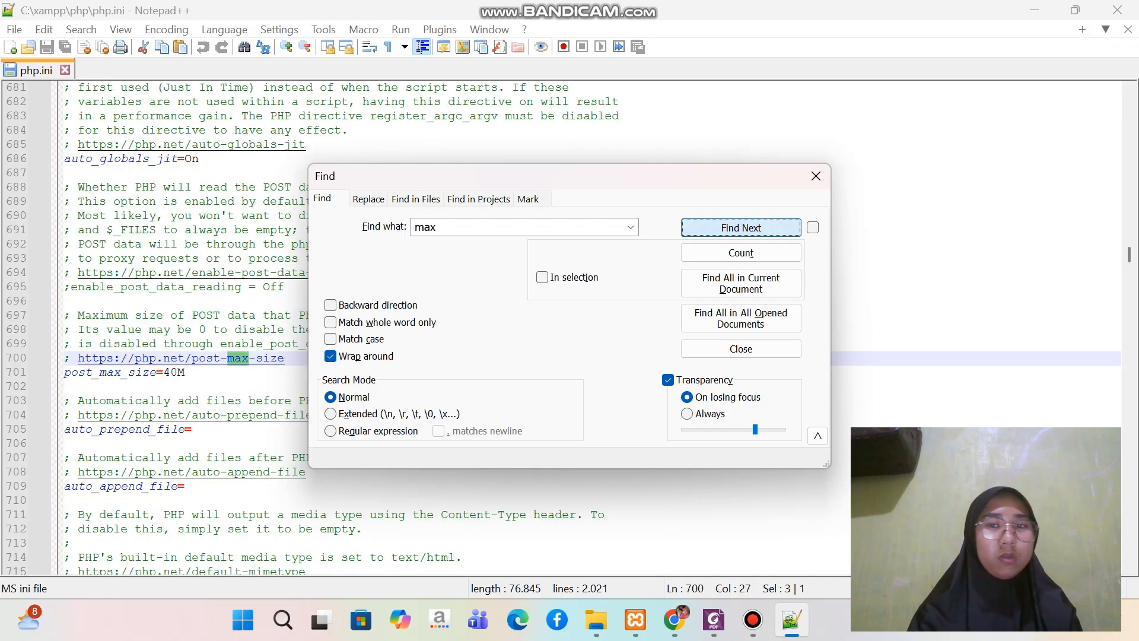
key("Return")
key("Return")
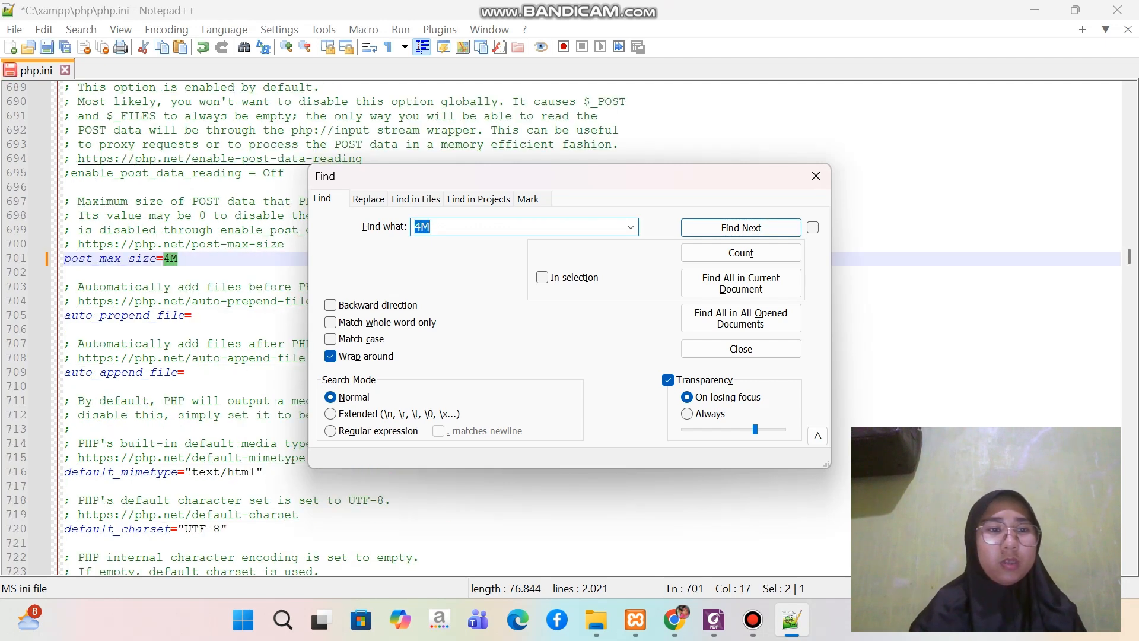
left_click(171, 259)
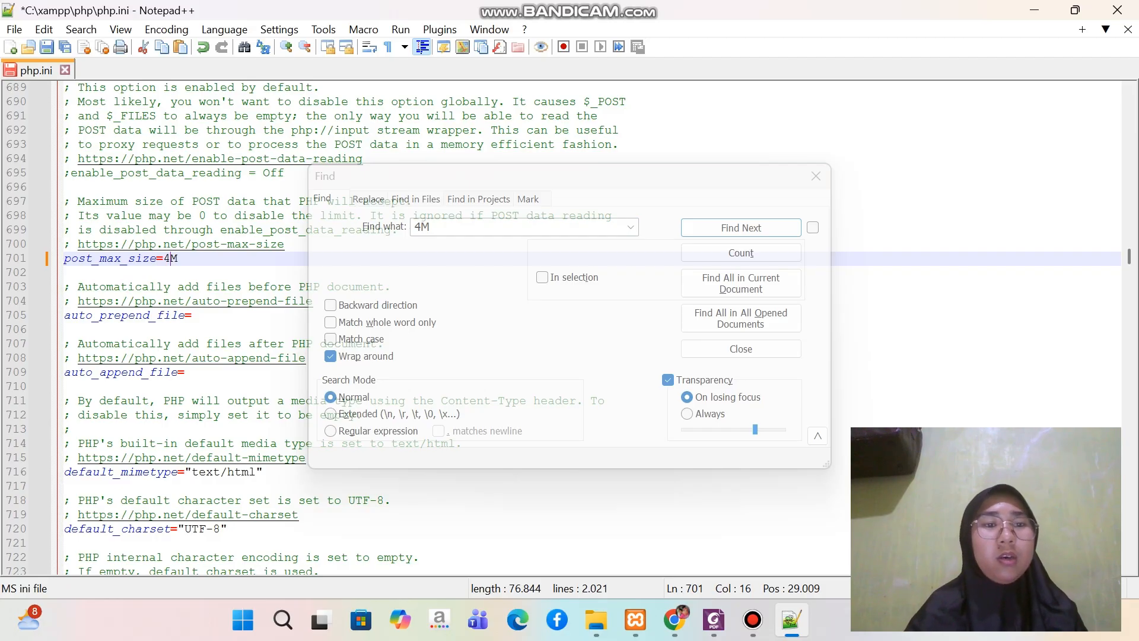
key("BackSpace")
type("65")
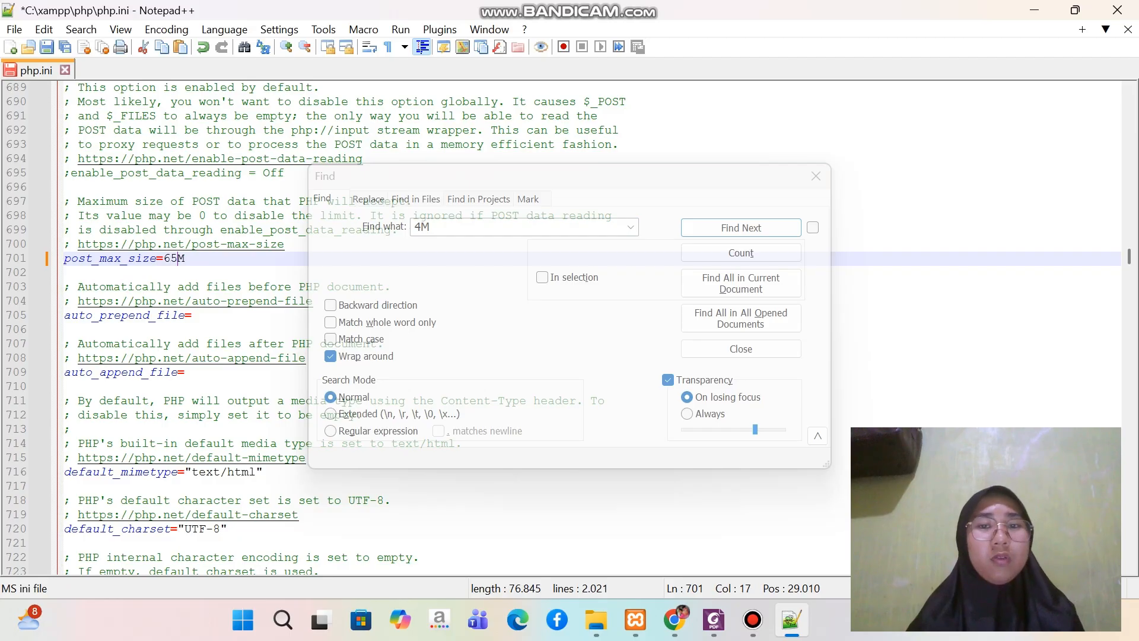
Search for "max" again to reach the File Uploads section and set upload_max_filesize to 65M
left_click(741, 228)
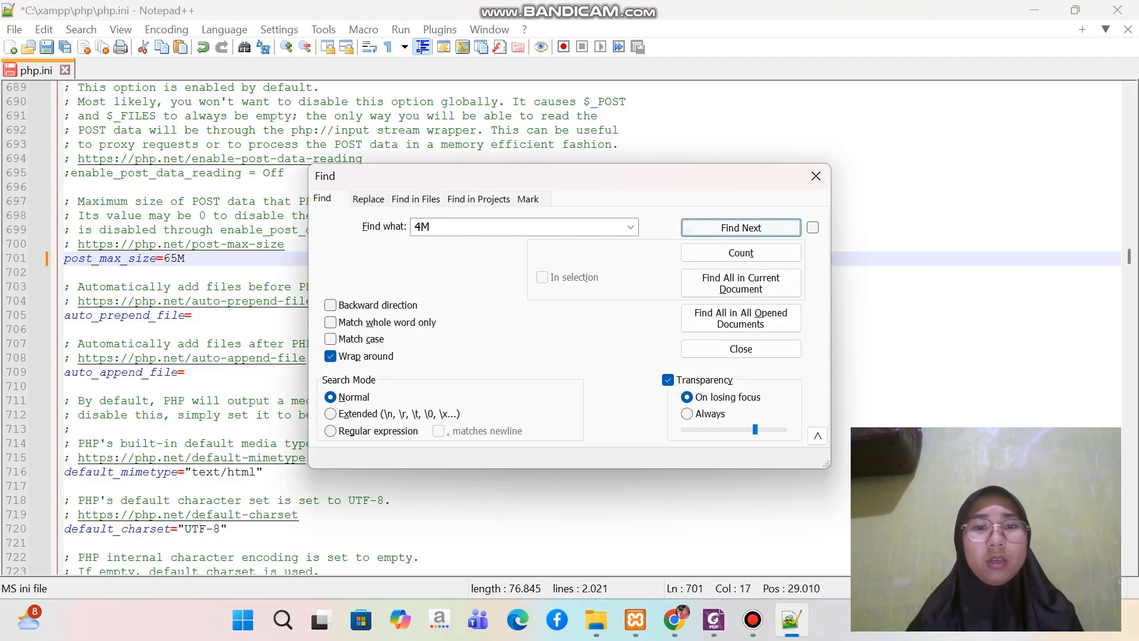
double_click(421, 227)
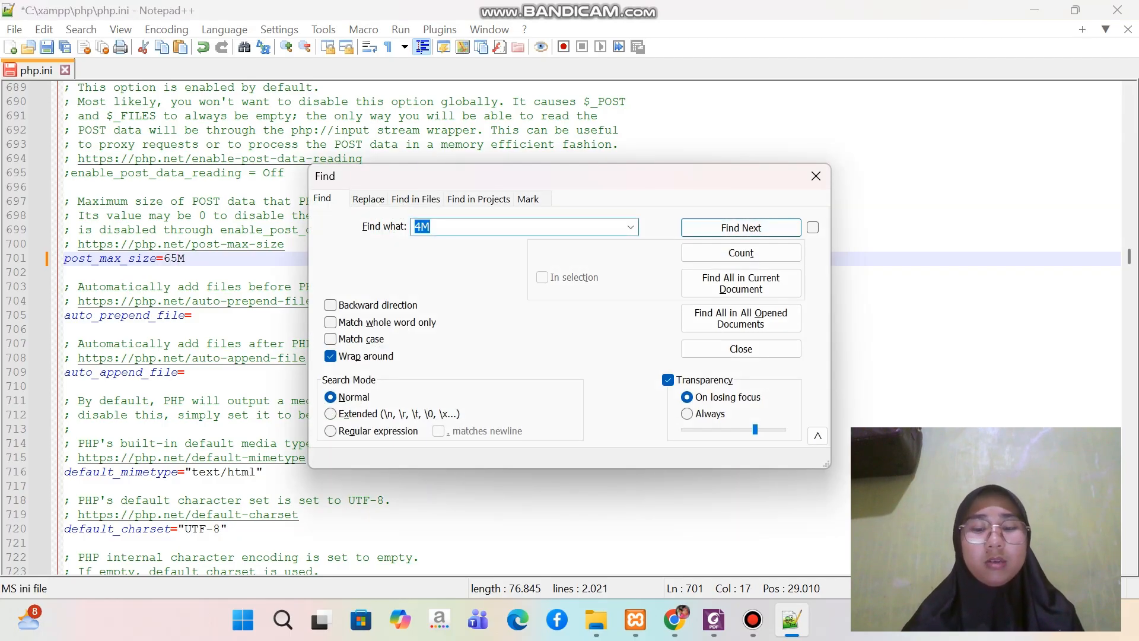
key("BackSpace")
type("max")
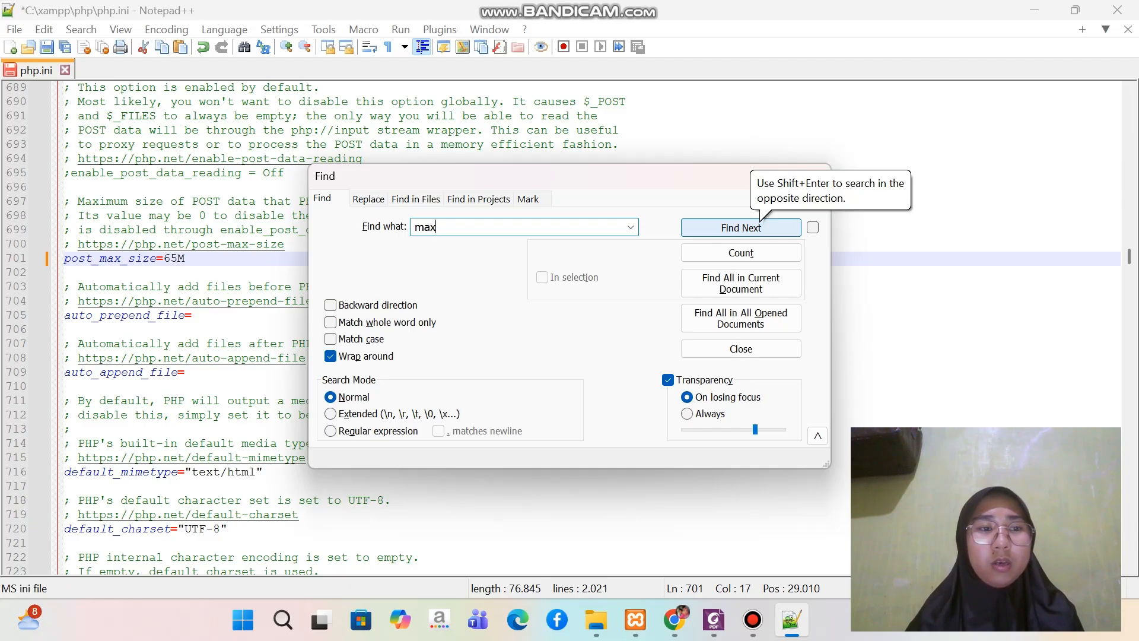
left_click(742, 227)
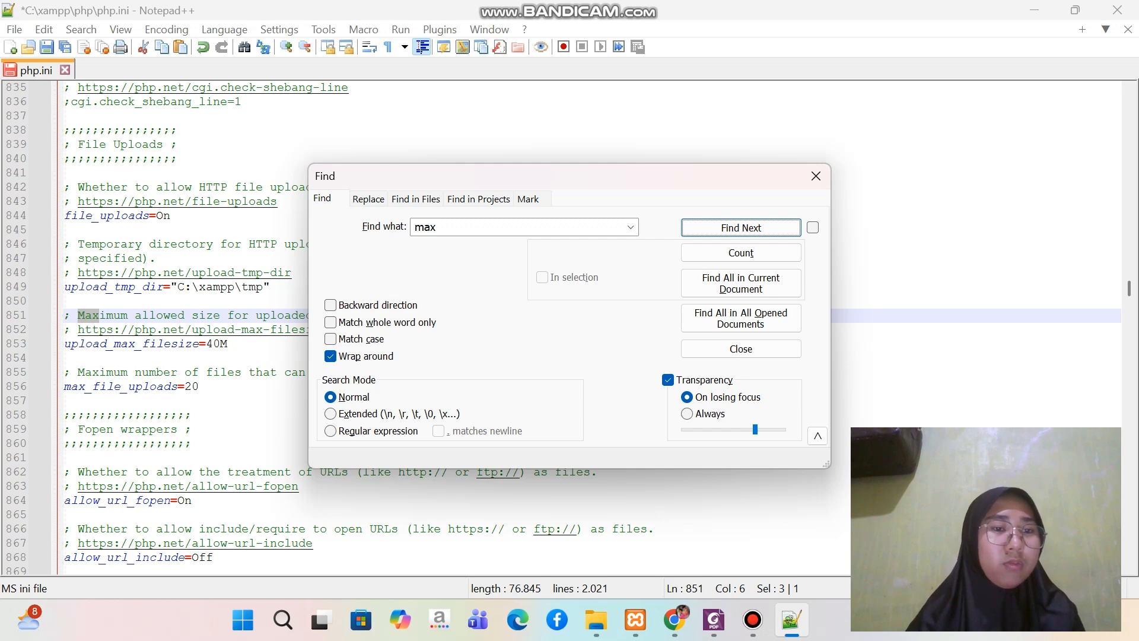
left_click(221, 344)
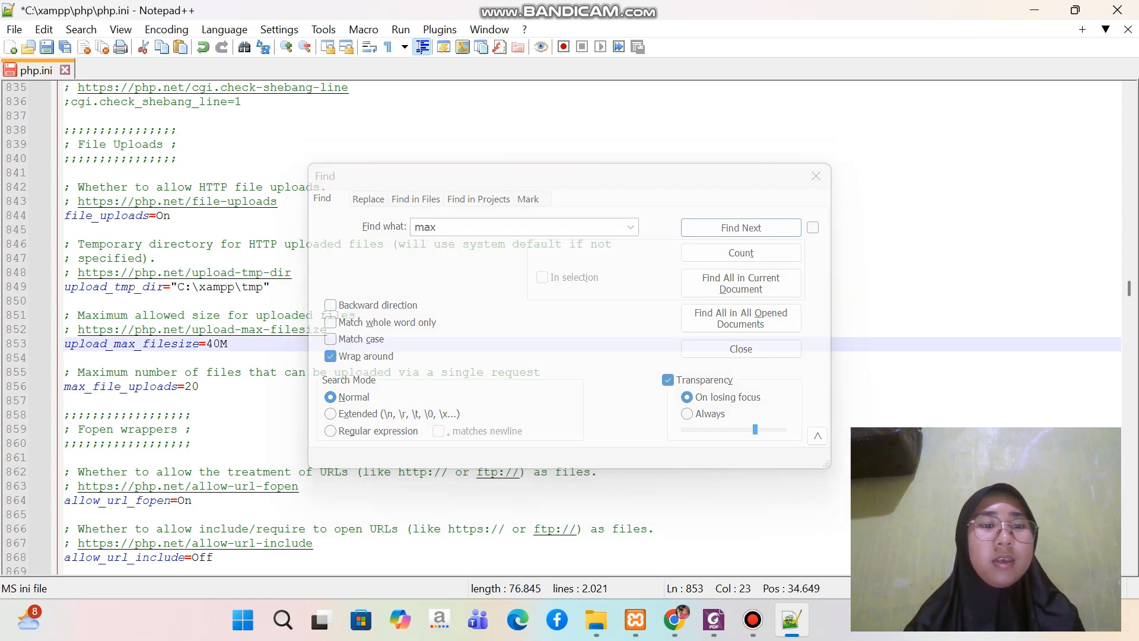
type("\\")
key("BackSpace")
key("BackSpace")
key("BackSpace")
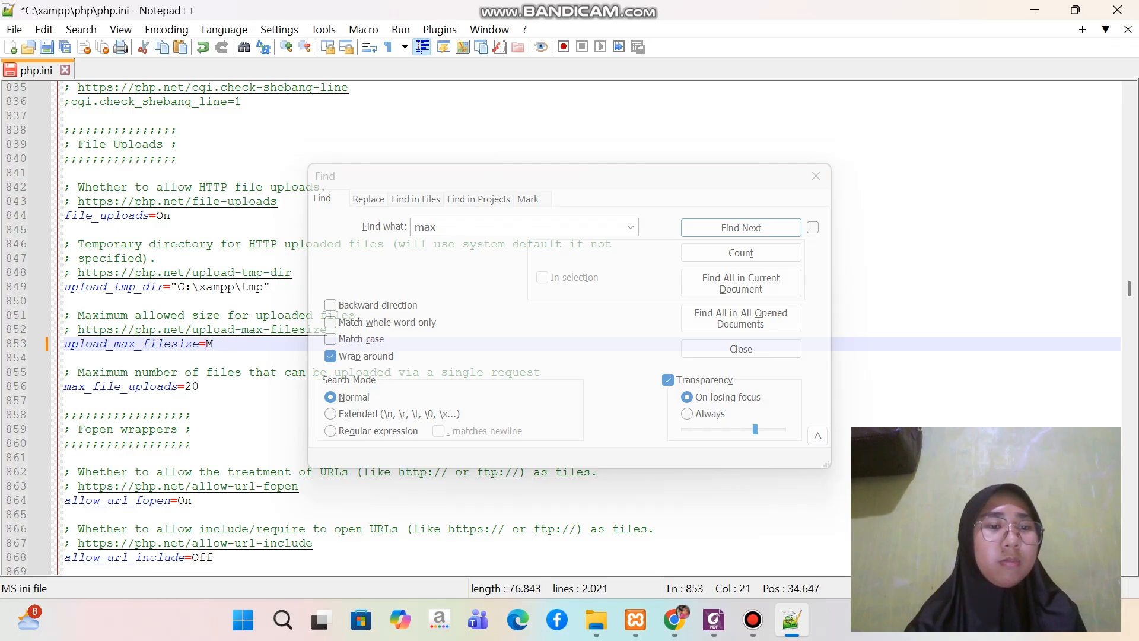
type("6")
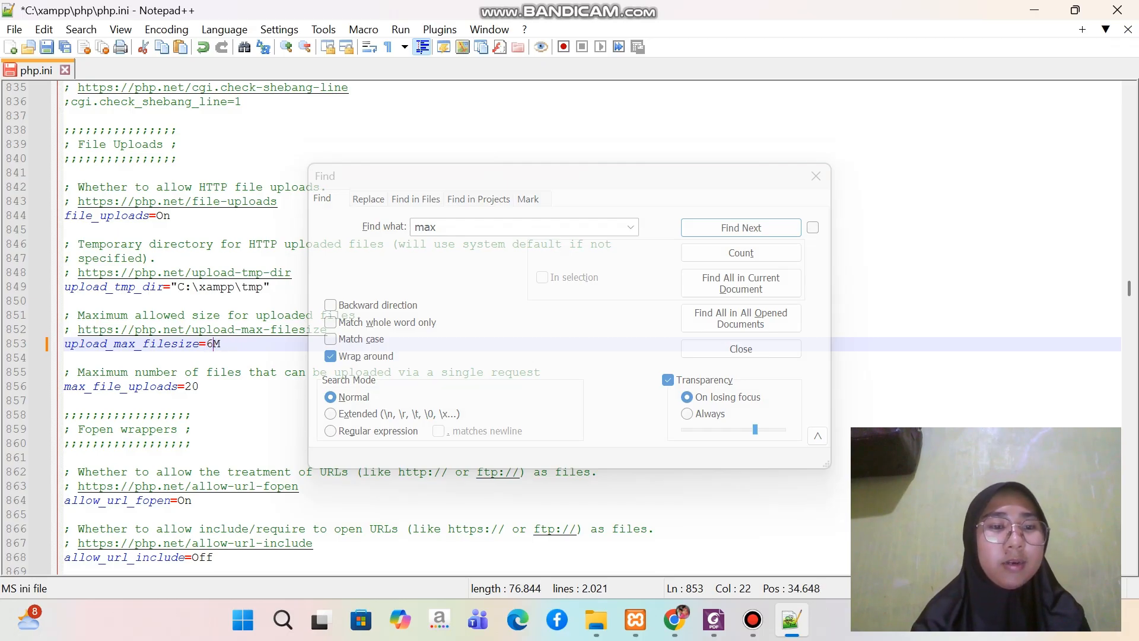
type("5")
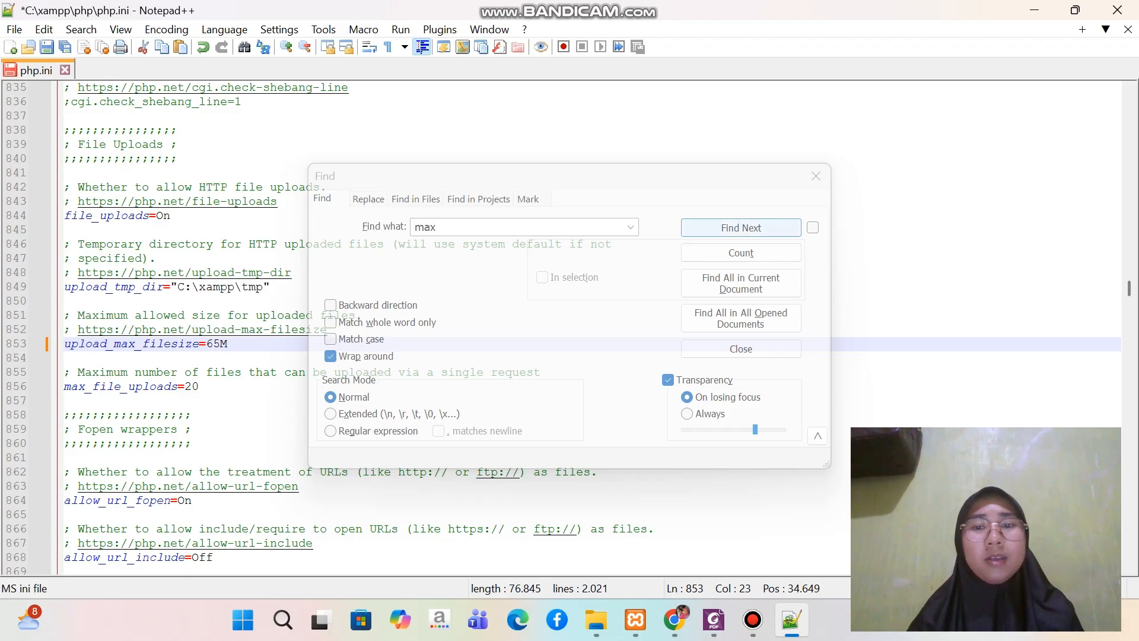
Close the search, save the edited php.ini file and minimize the editor
left_click(815, 175)
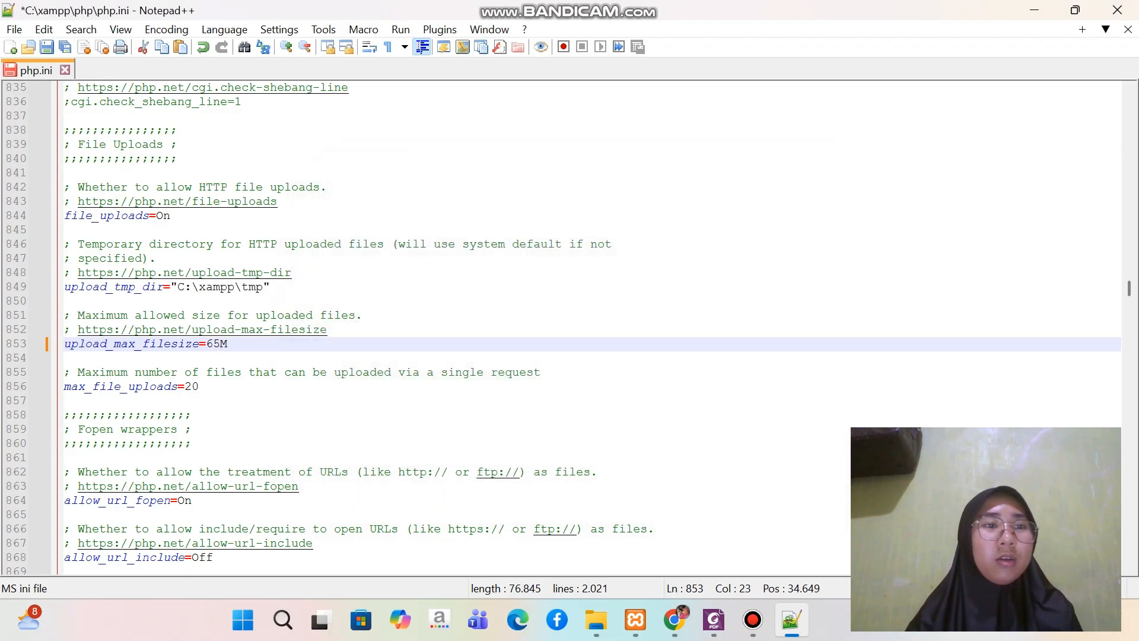
key("ctrl+s")
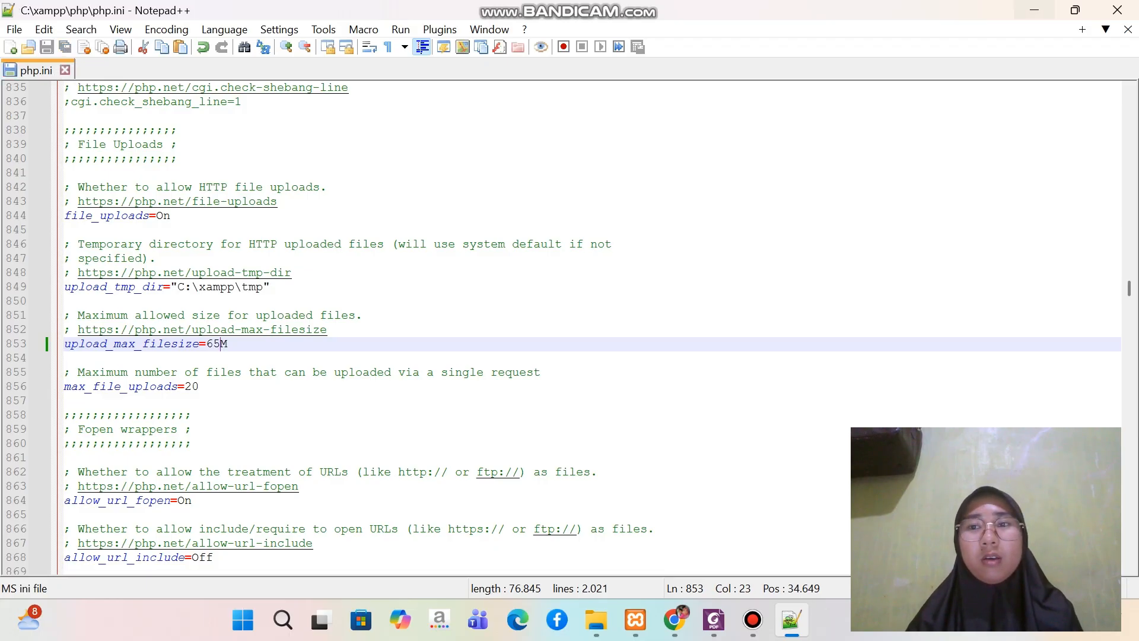
left_click(1034, 10)
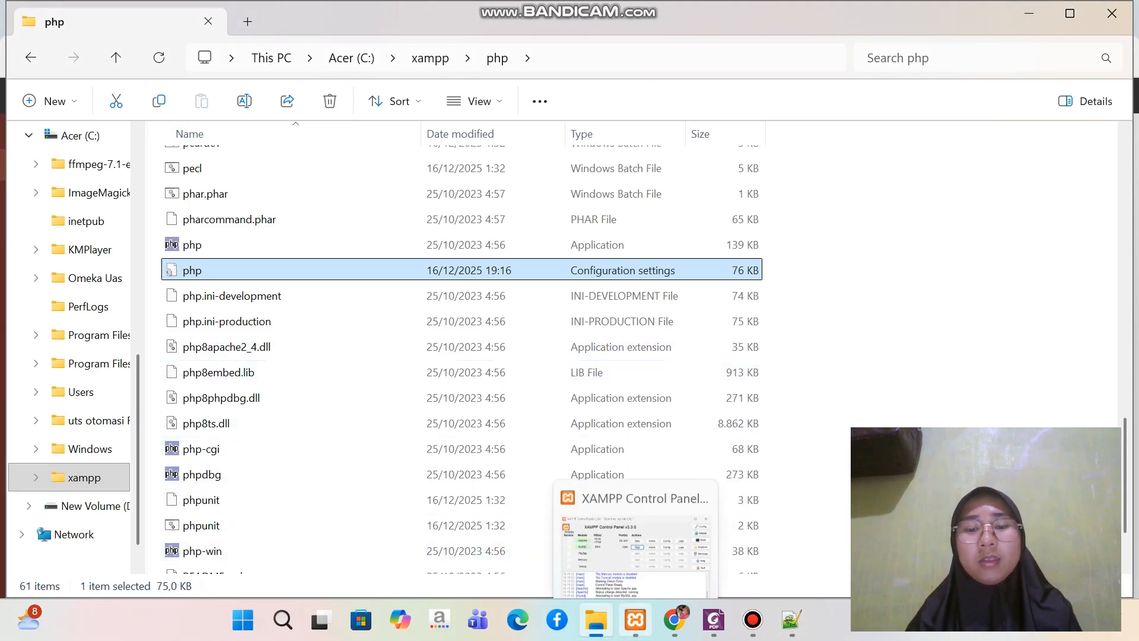
Switch to the XAMPP Control Panel and restart the Apache module by stopping and starting it
left_click(636, 619)
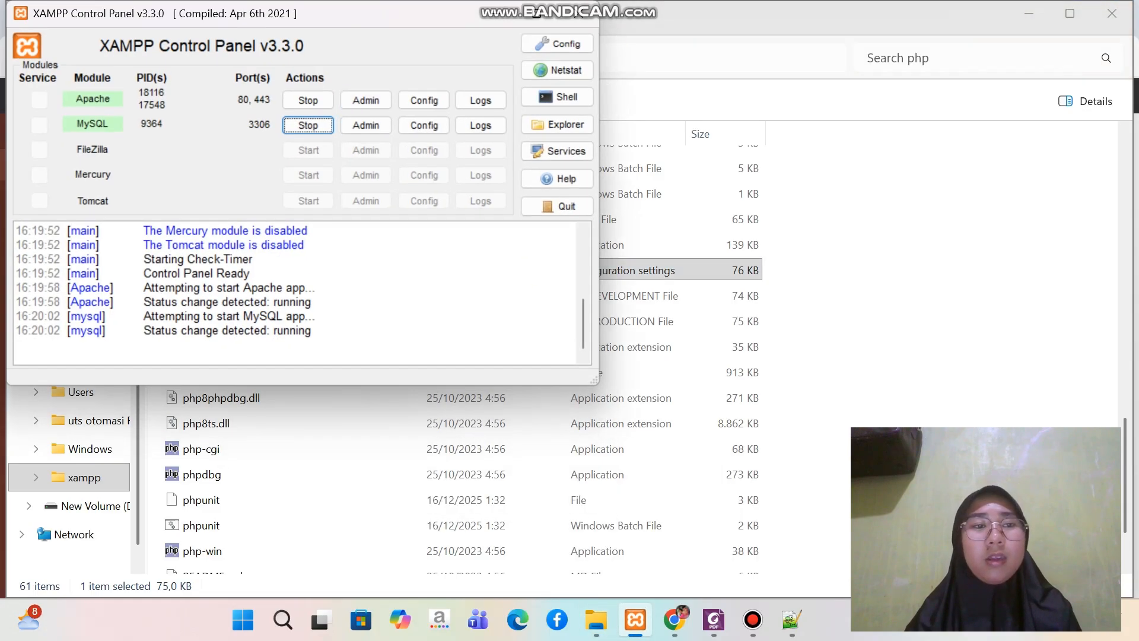
left_click(308, 100)
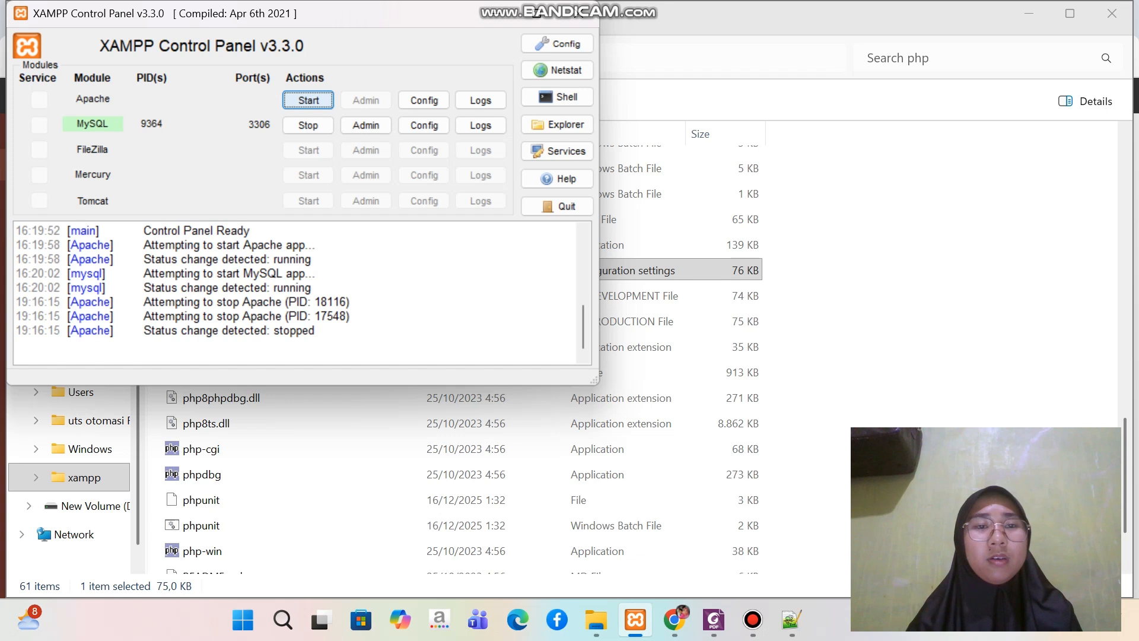
left_click(308, 100)
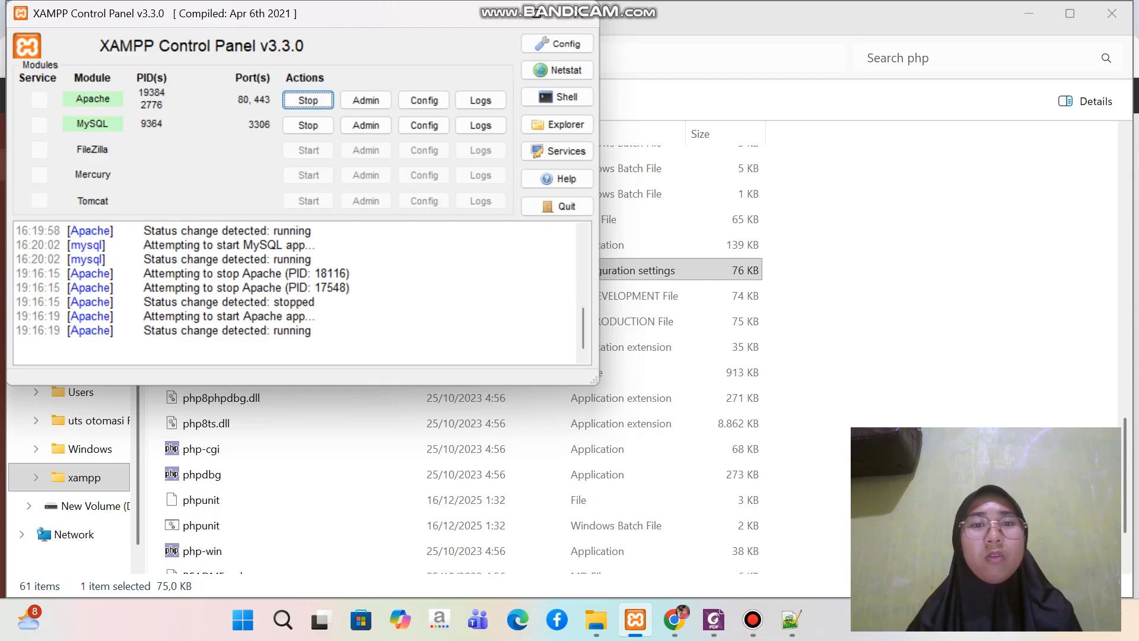
Return to the Omeka item form in Chrome, reload it and check the maximum file size in the Files section
left_click(497, 13)
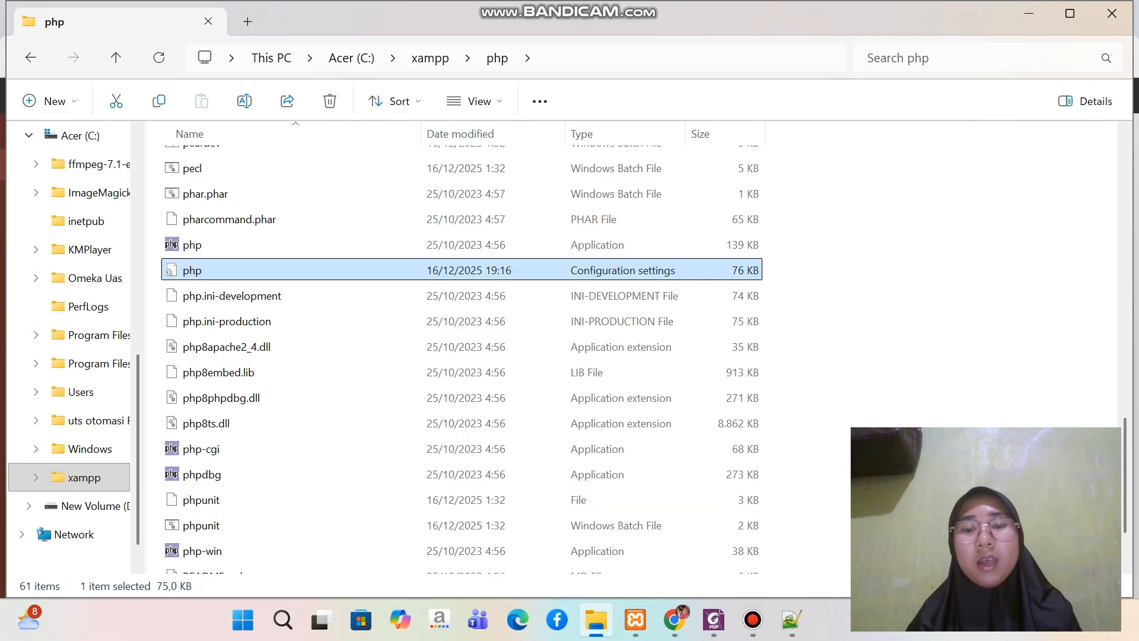
left_click(675, 619)
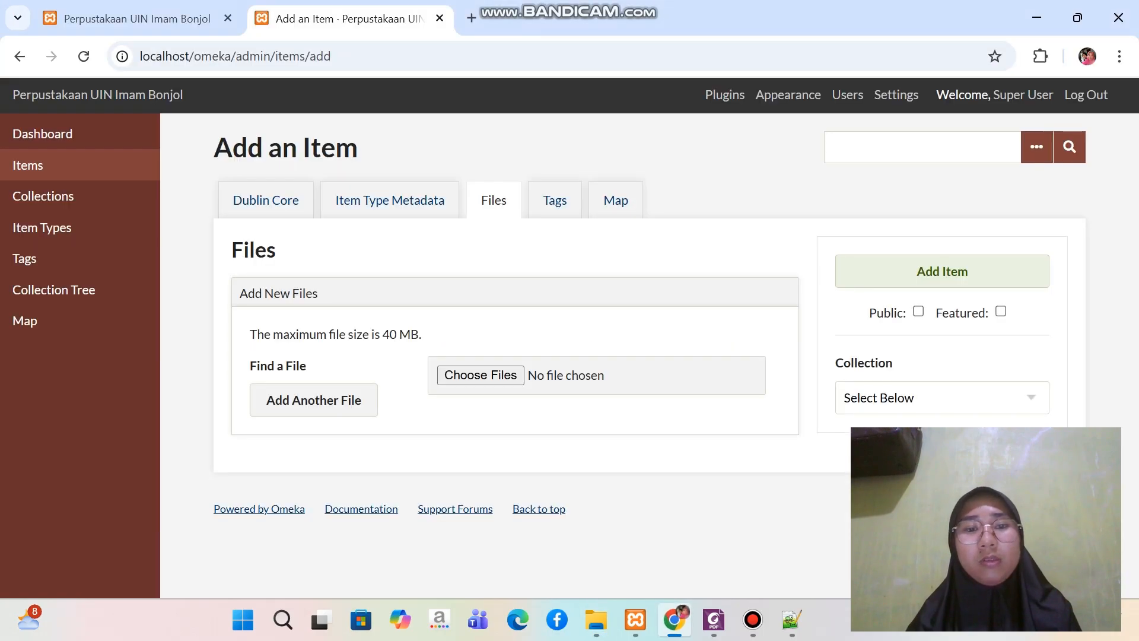
left_click(84, 57)
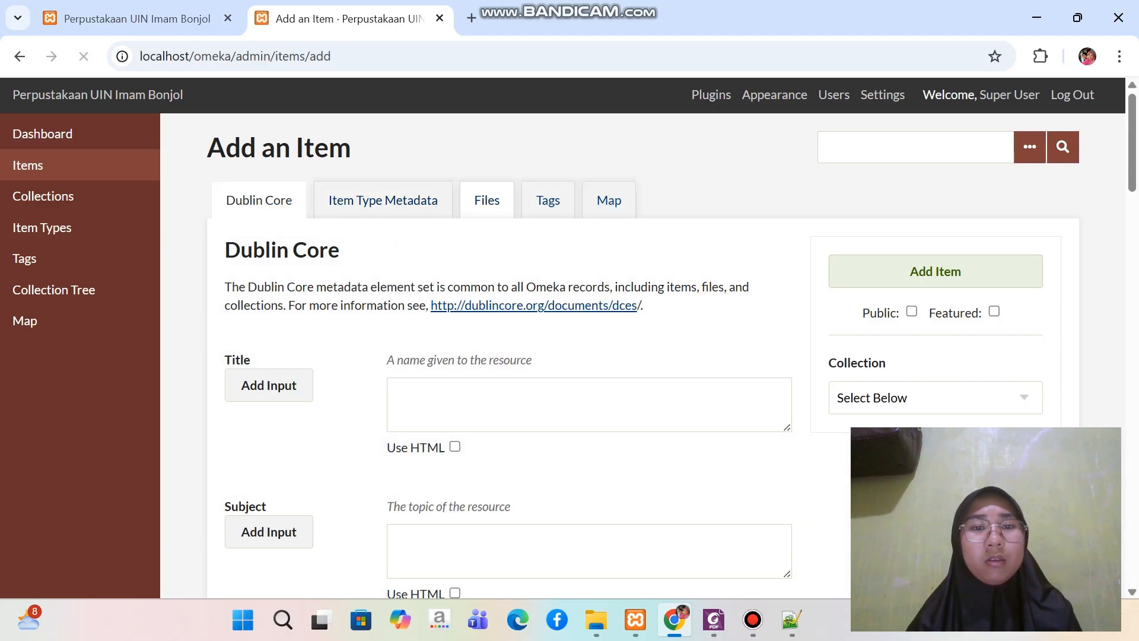
left_click(487, 200)
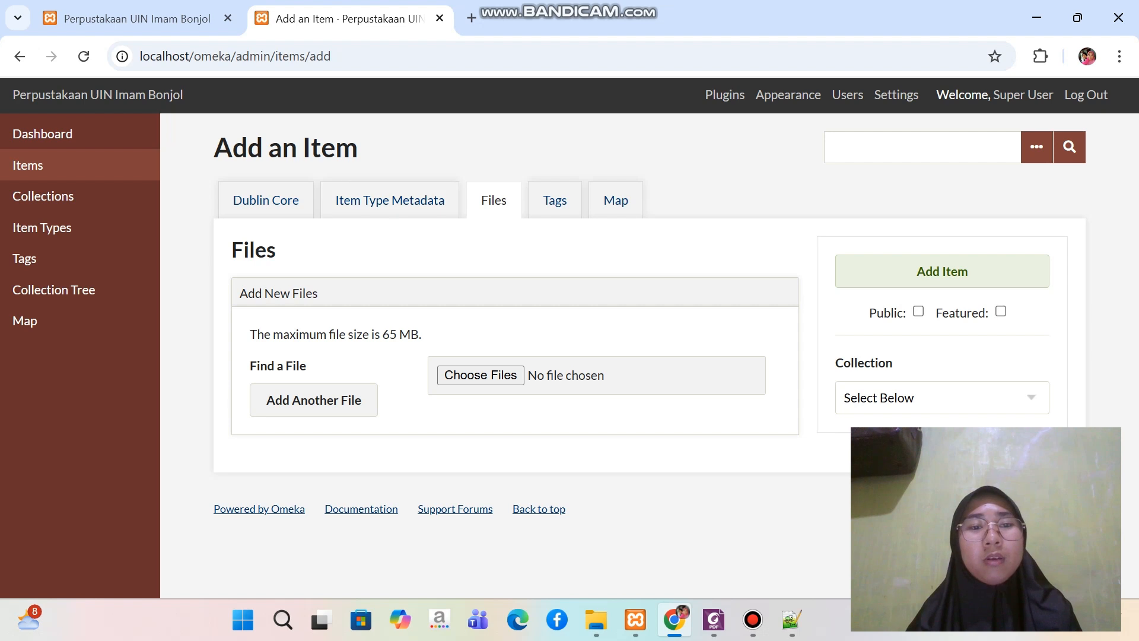
Go back to the Dublin Core section of the new item and place the cursor in the Title field
left_click(266, 200)
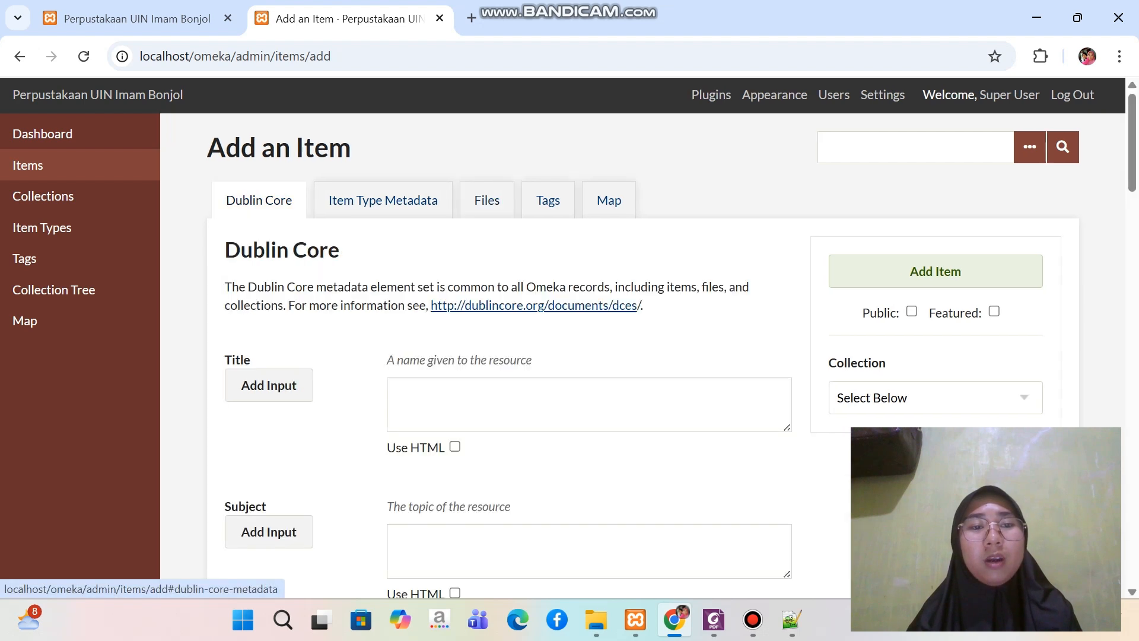
scroll(266, 200, "down", 3)
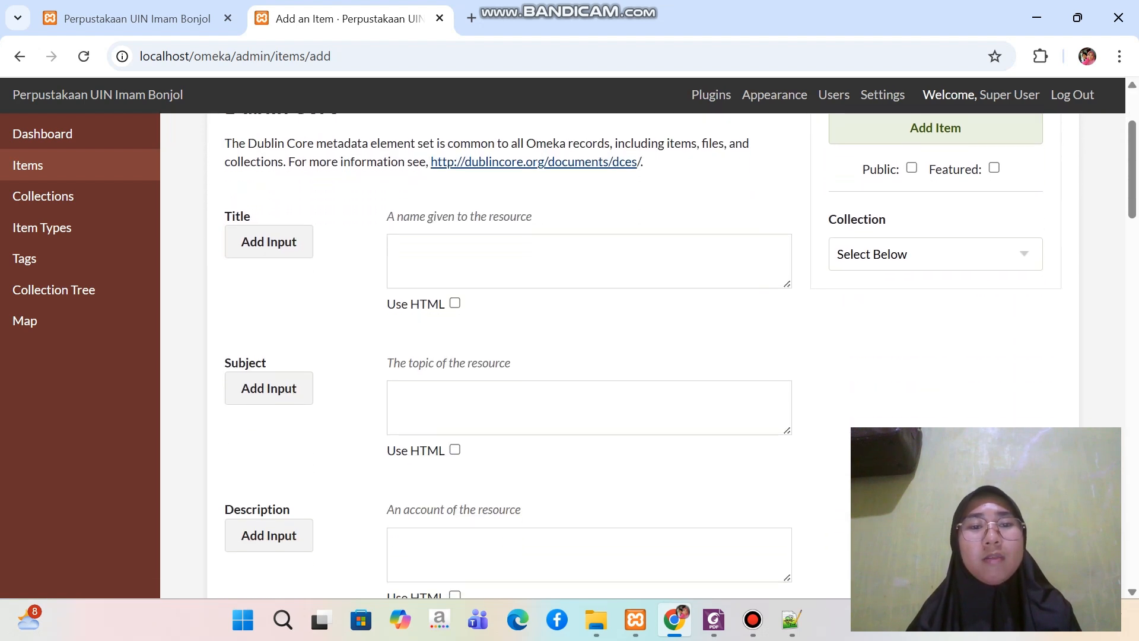
left_click(487, 260)
scroll(487, 260, "up", 1)
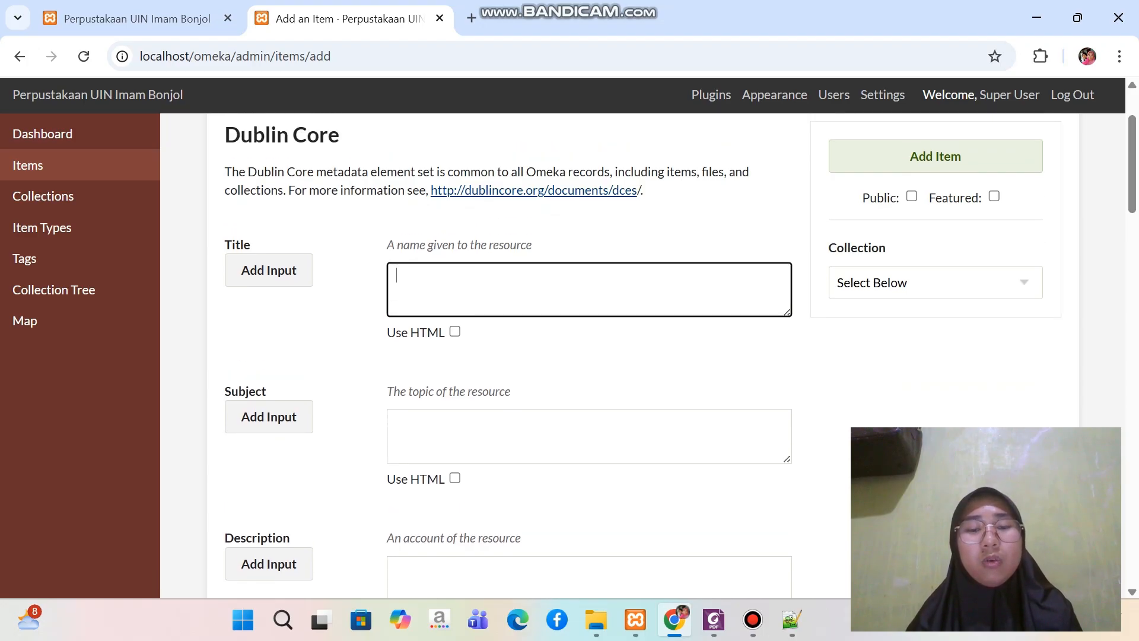
Switch to File Explorer and open the Metadata Video document from Omeka Uas > Bahan Latihan Penggunaan Omeka Classic > File Item Digital > Video
mouse_move(597, 620)
left_click(596, 534)
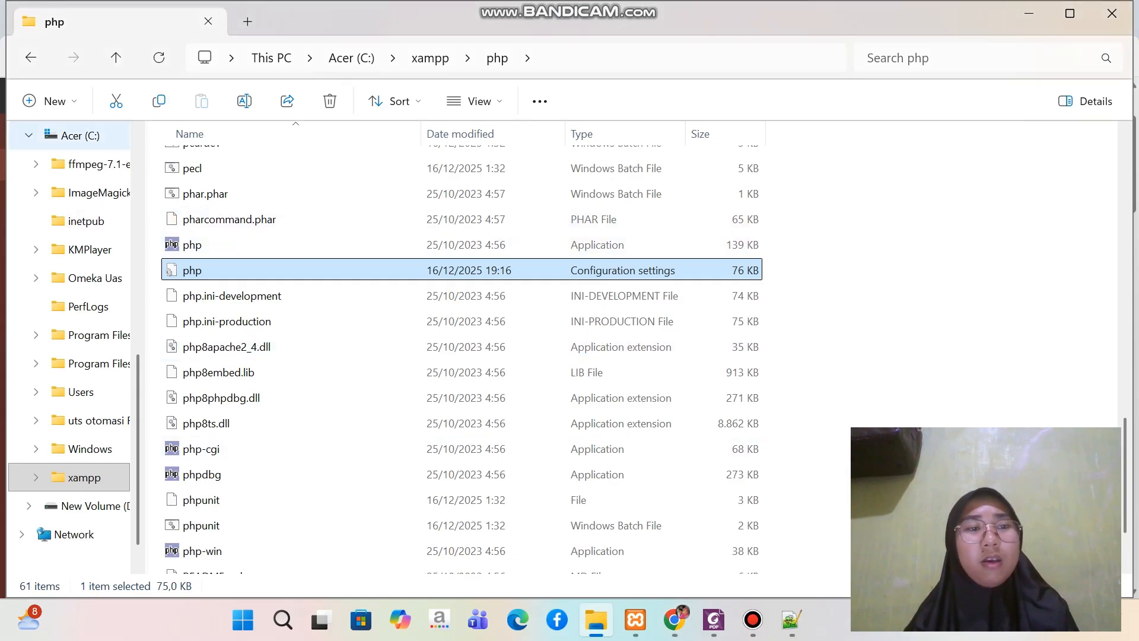
left_click(29, 136)
left_click(80, 450)
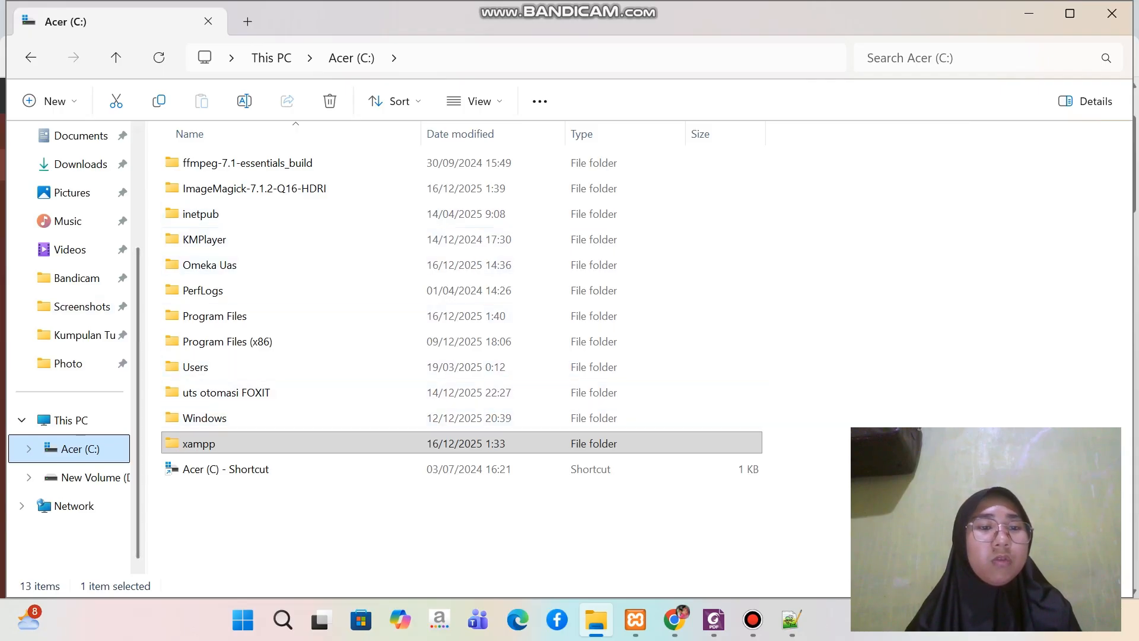
double_click(209, 265)
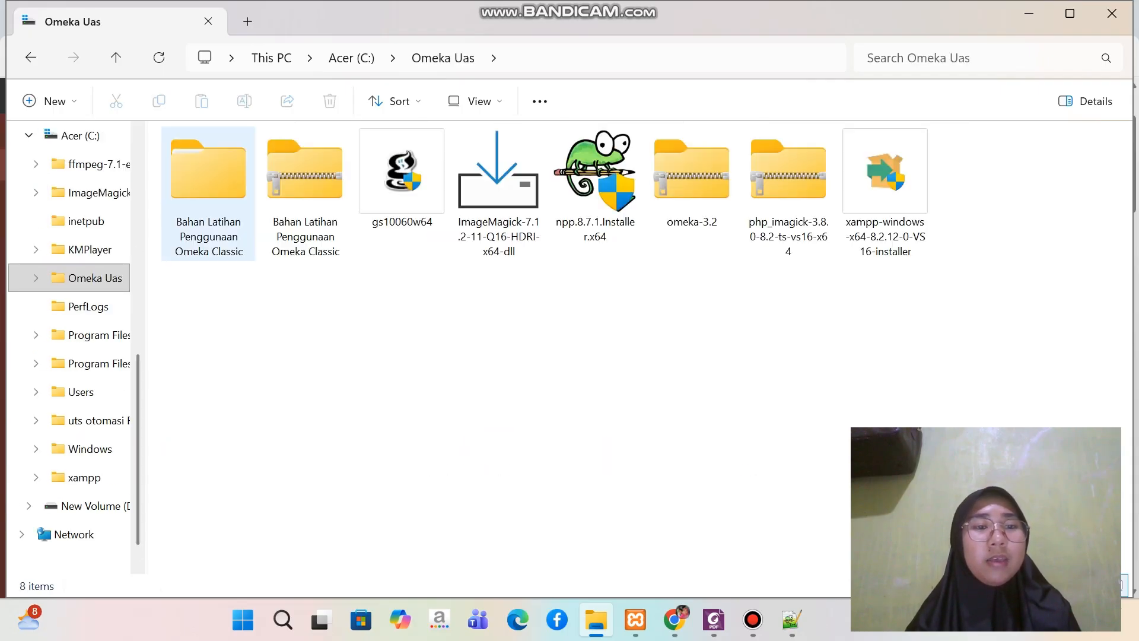
double_click(208, 214)
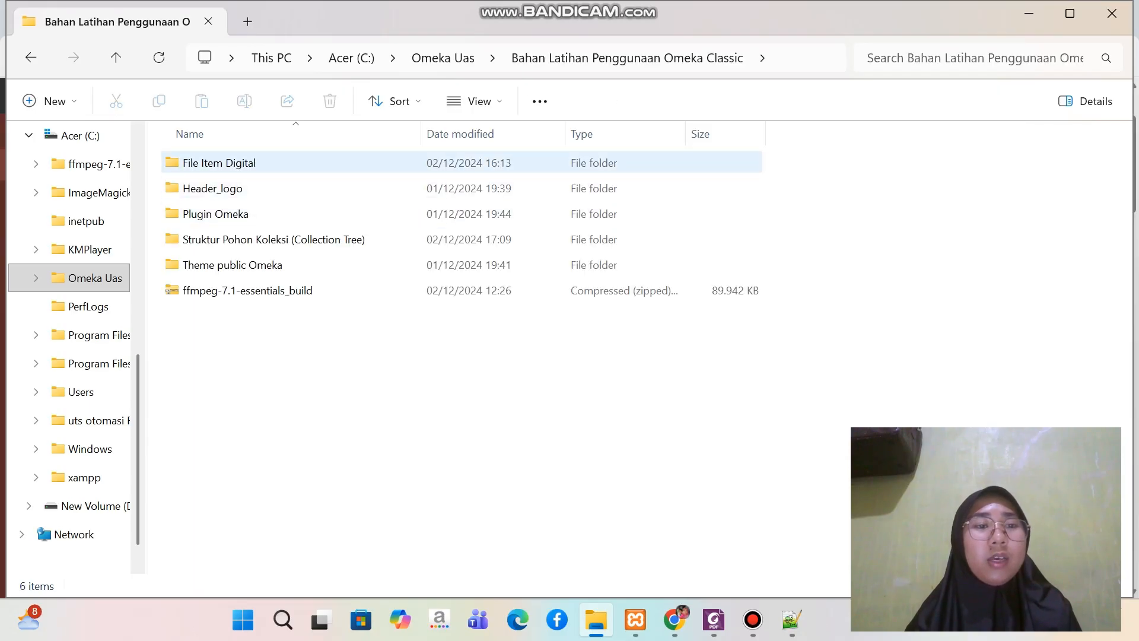
double_click(205, 164)
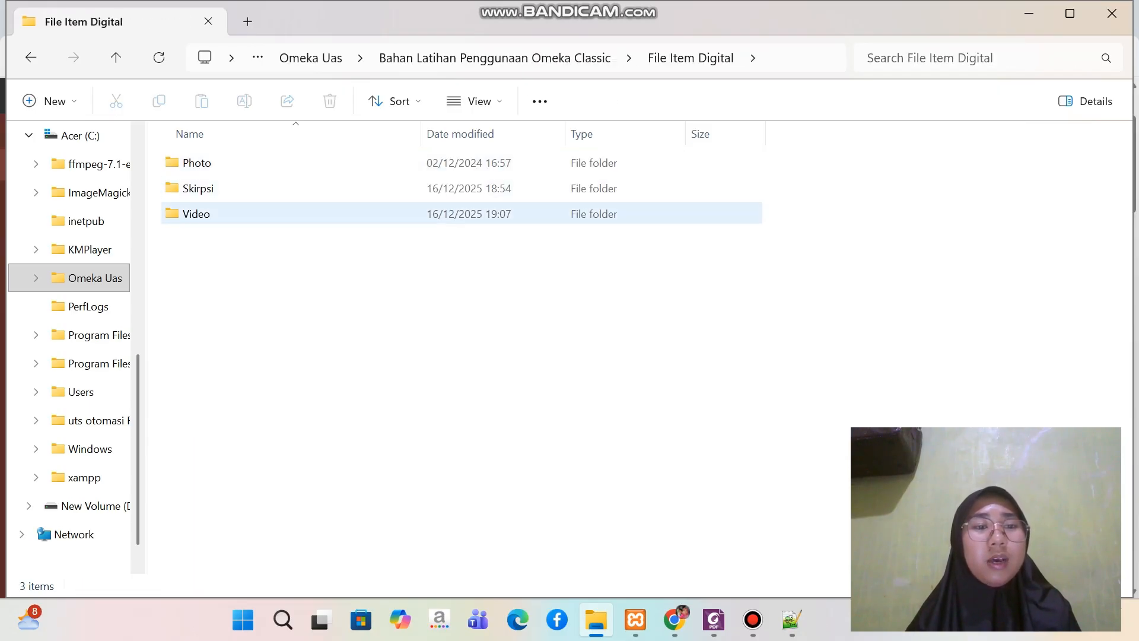
double_click(196, 214)
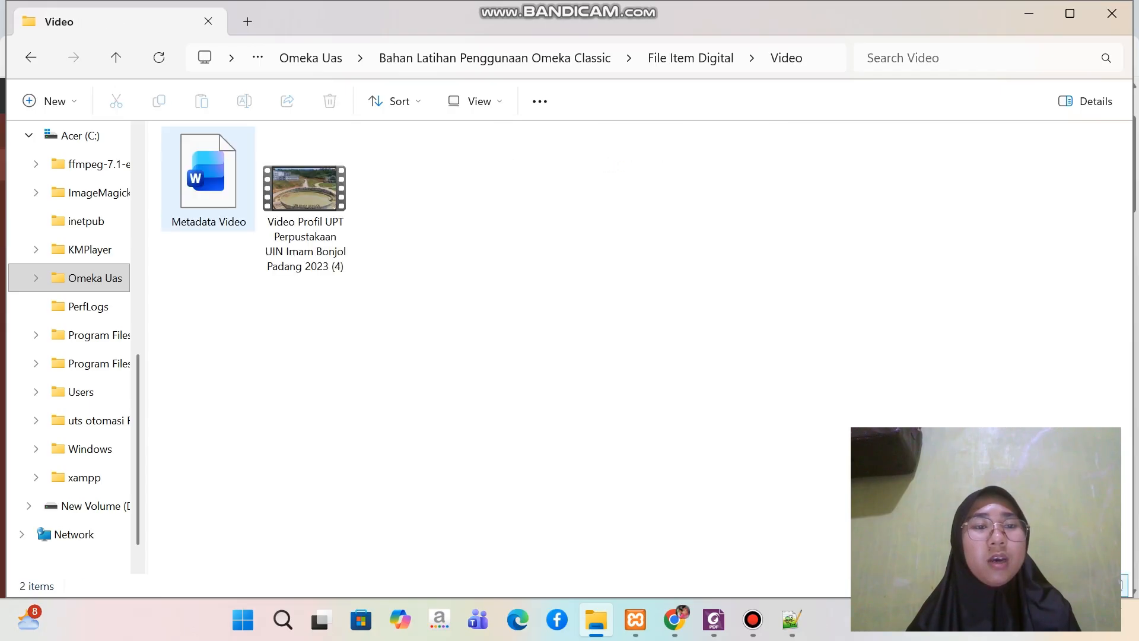
double_click(208, 178)
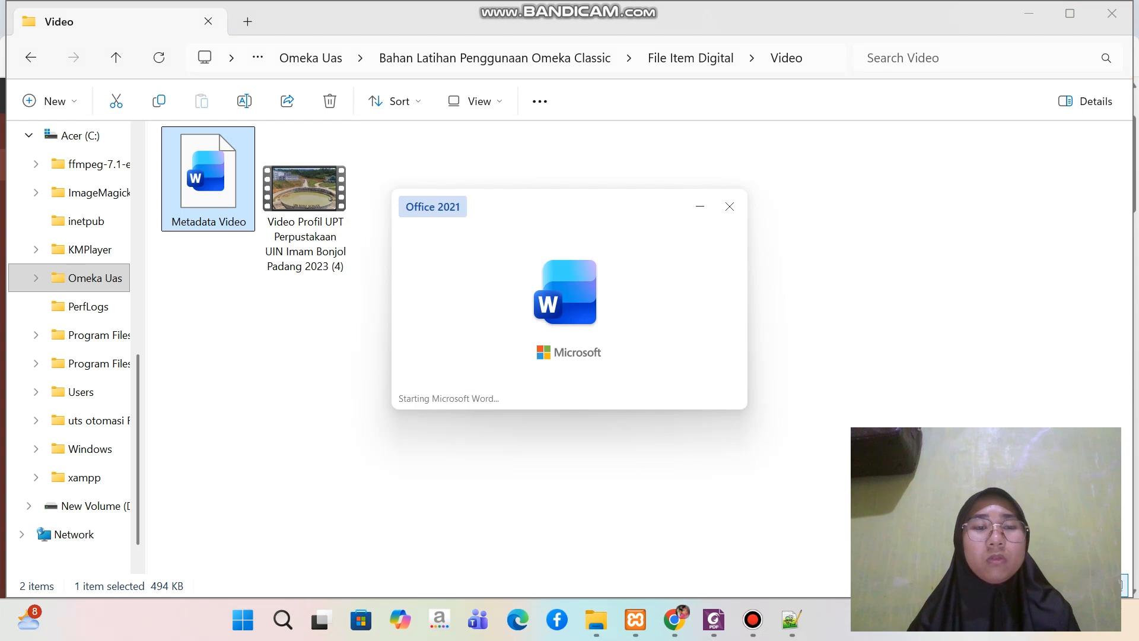
Copy the title "Profil UPT Perpustakaan UIN Imam Bonjol Padang 2023" from the Word document into the item's Title field in Chrome
scroll(570, 380, "down", 5)
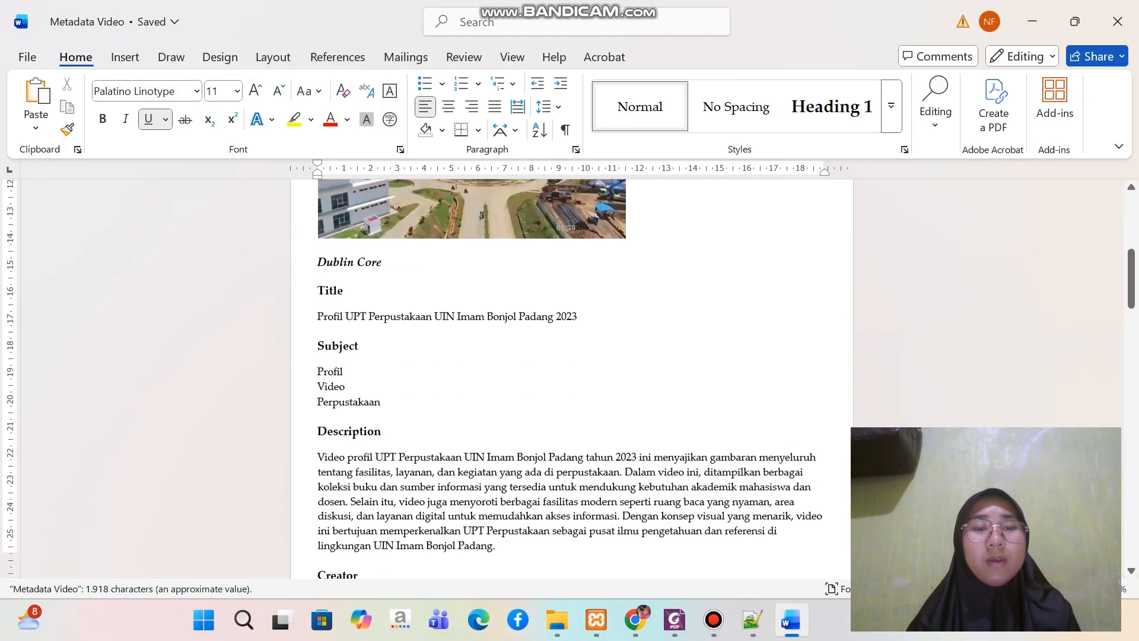
scroll(570, 380, "down", 2)
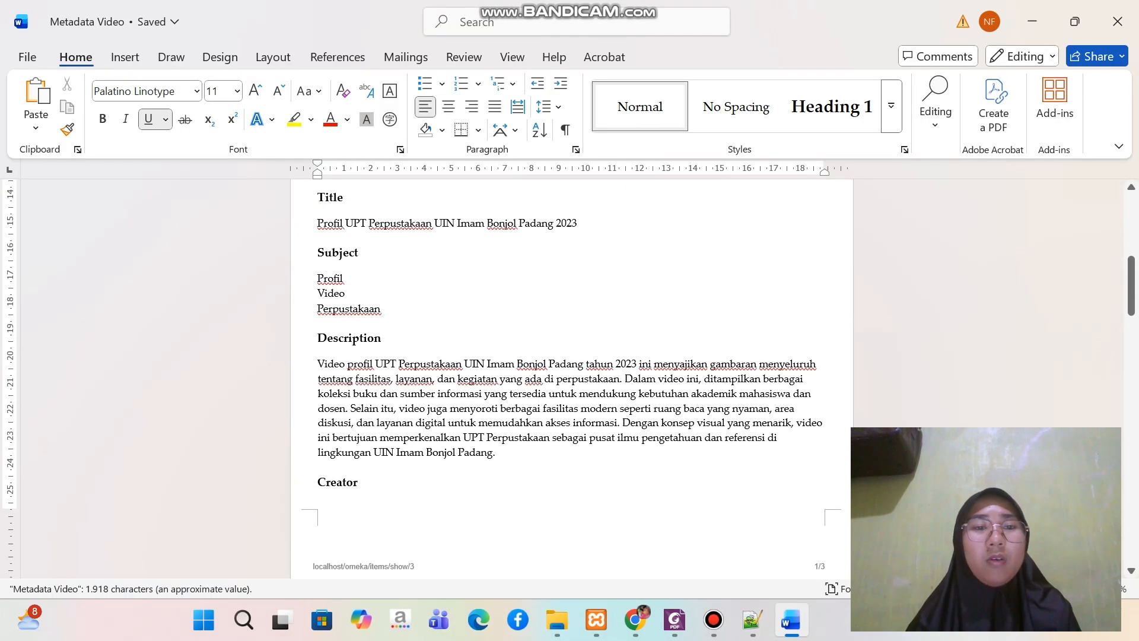
left_click_drag(318, 223, 583, 225)
key("ctrl+c")
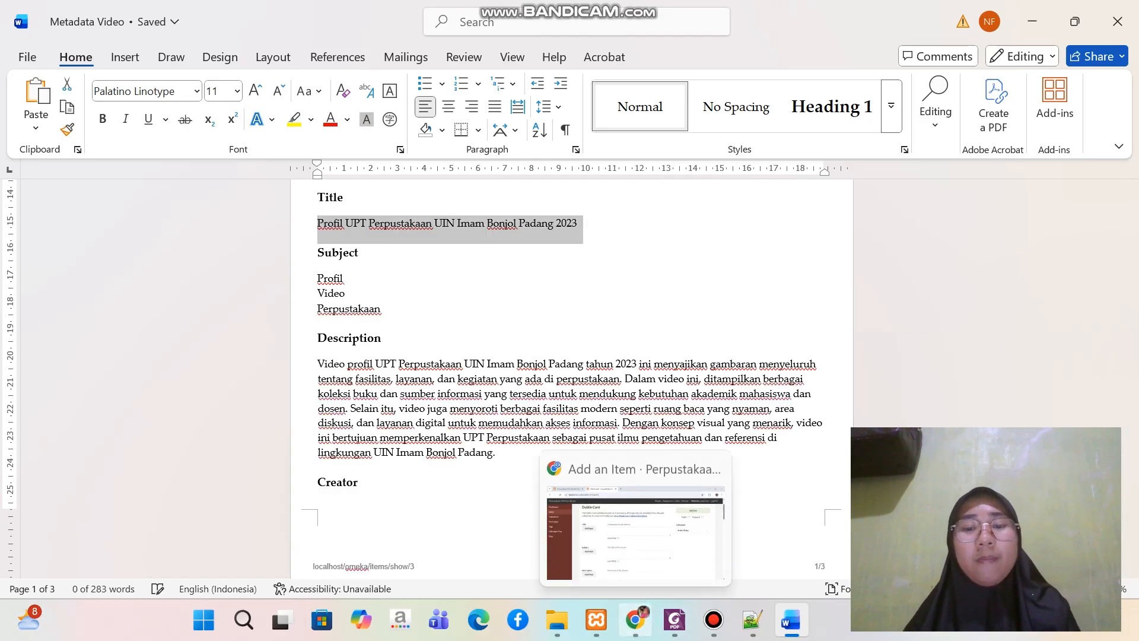
left_click(635, 620)
key("ctrl+v")
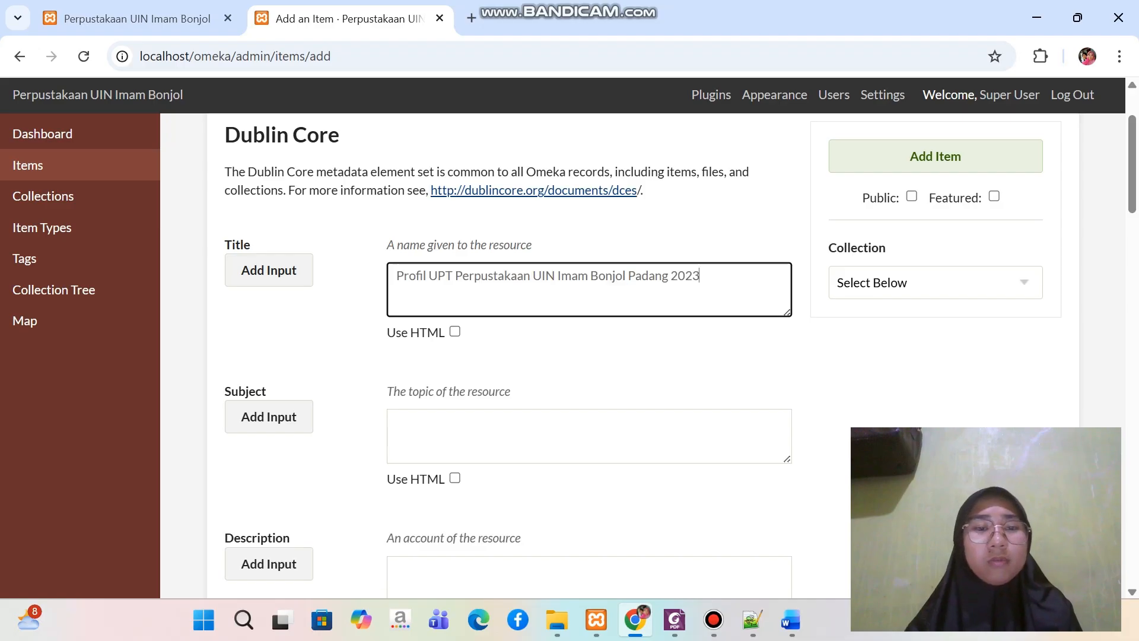
Copy the subject lines Profil, Video and Perpustakaan from the Word document into the item's Subject field
key("Tab")
key("Tab")
key("Tab")
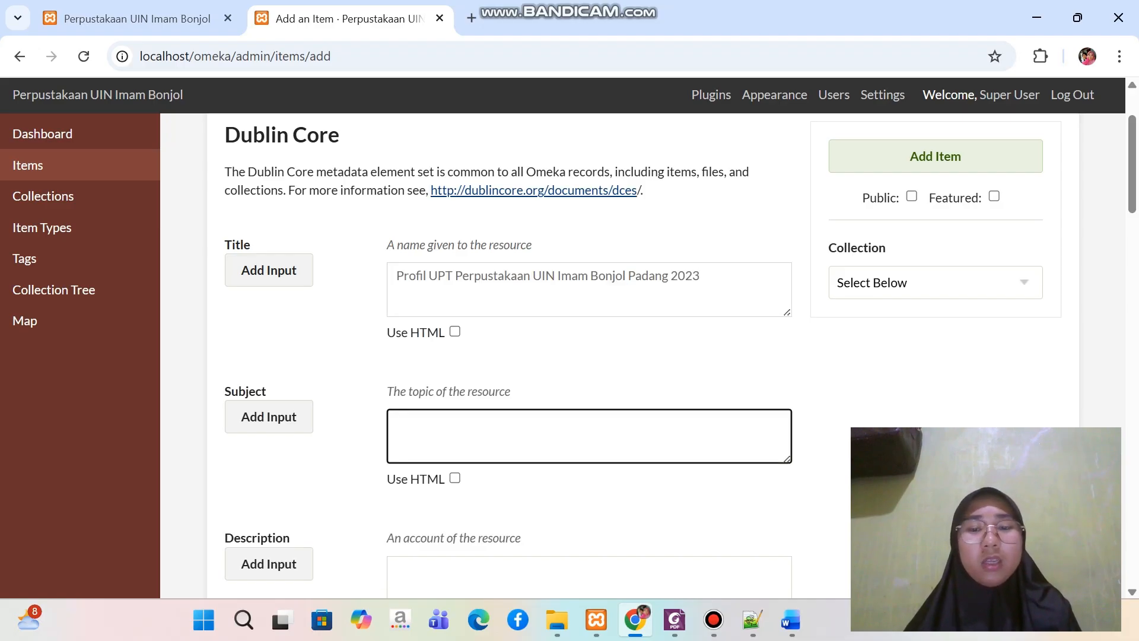
left_click(791, 620)
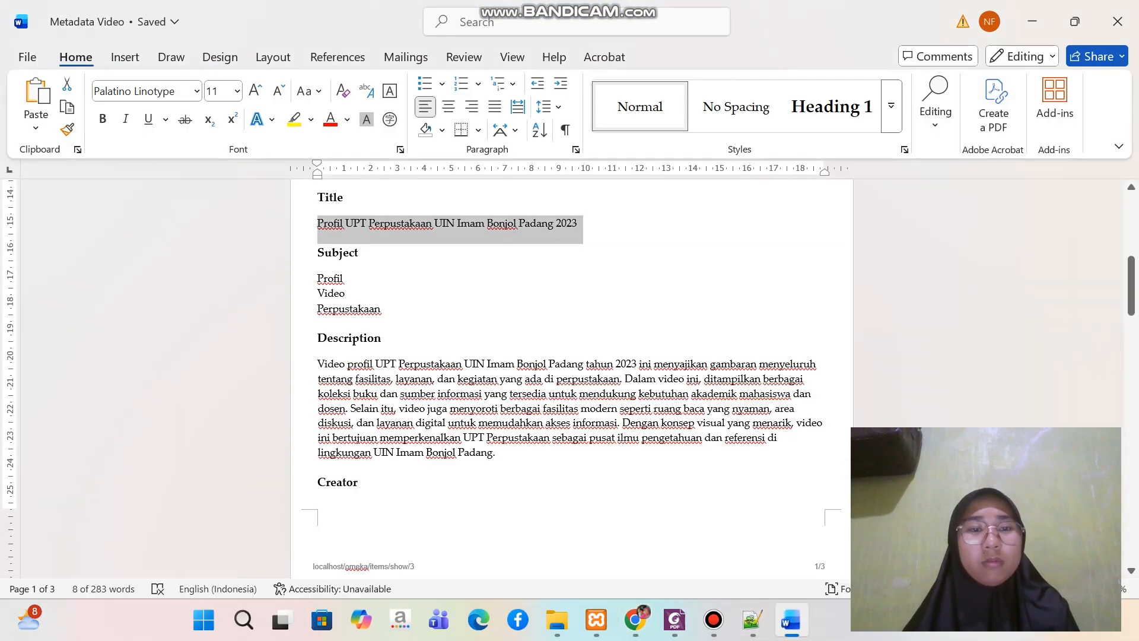
triple_click(365, 308)
key("ctrl+c")
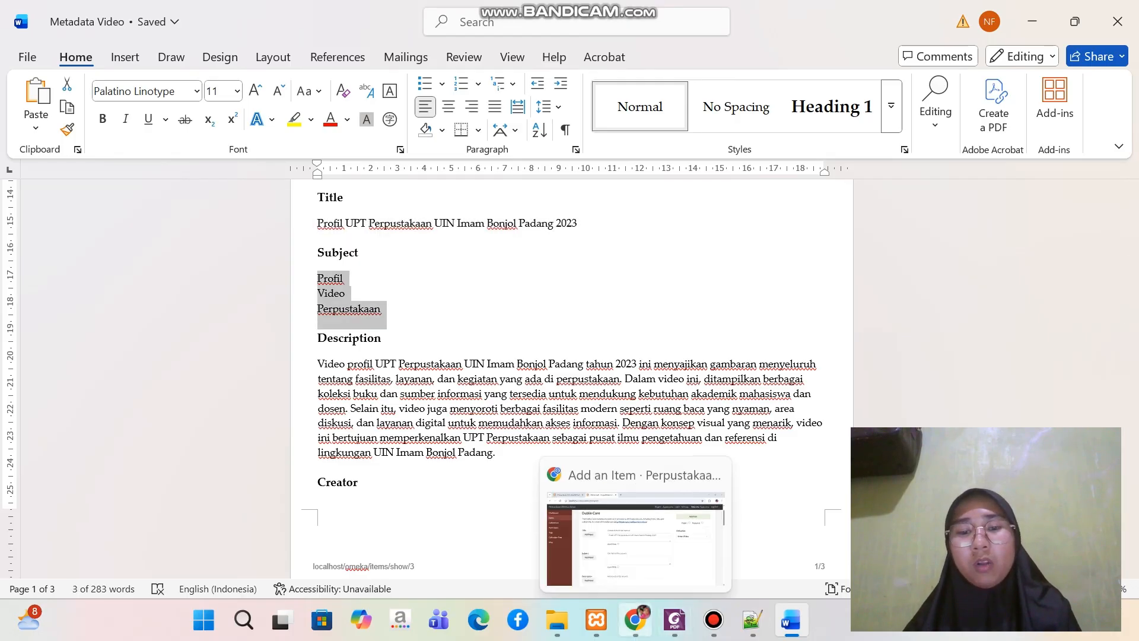
left_click(635, 620)
key("ctrl+v")
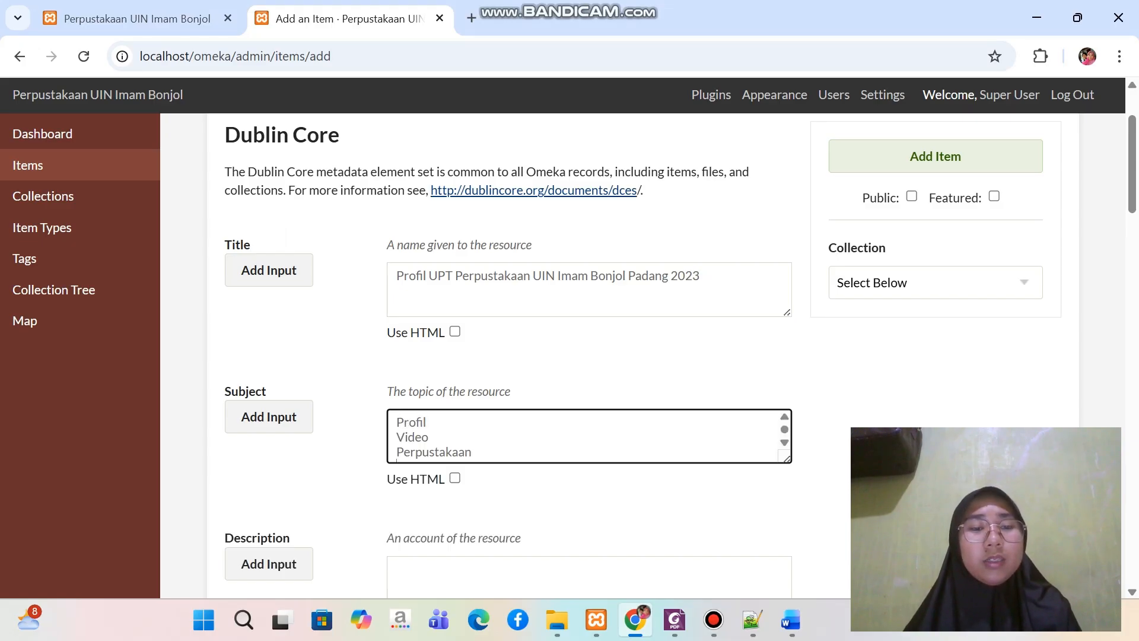
Add two more input boxes to the Subject element
scroll(680, 356, "down", 1)
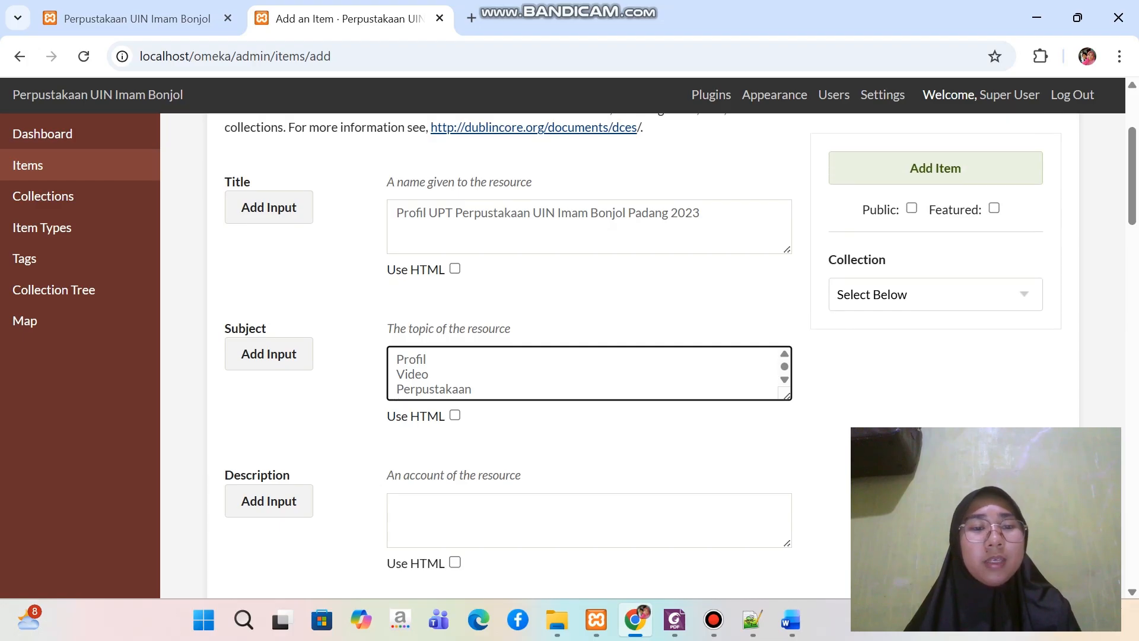
left_click(269, 354)
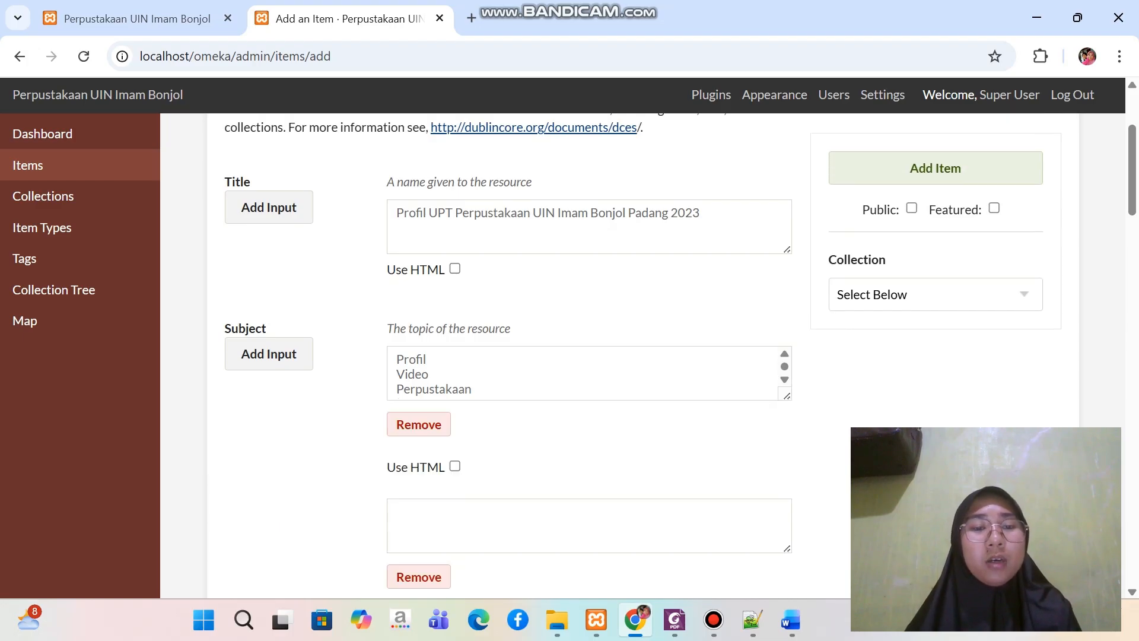
scroll(589, 356, "down", 3)
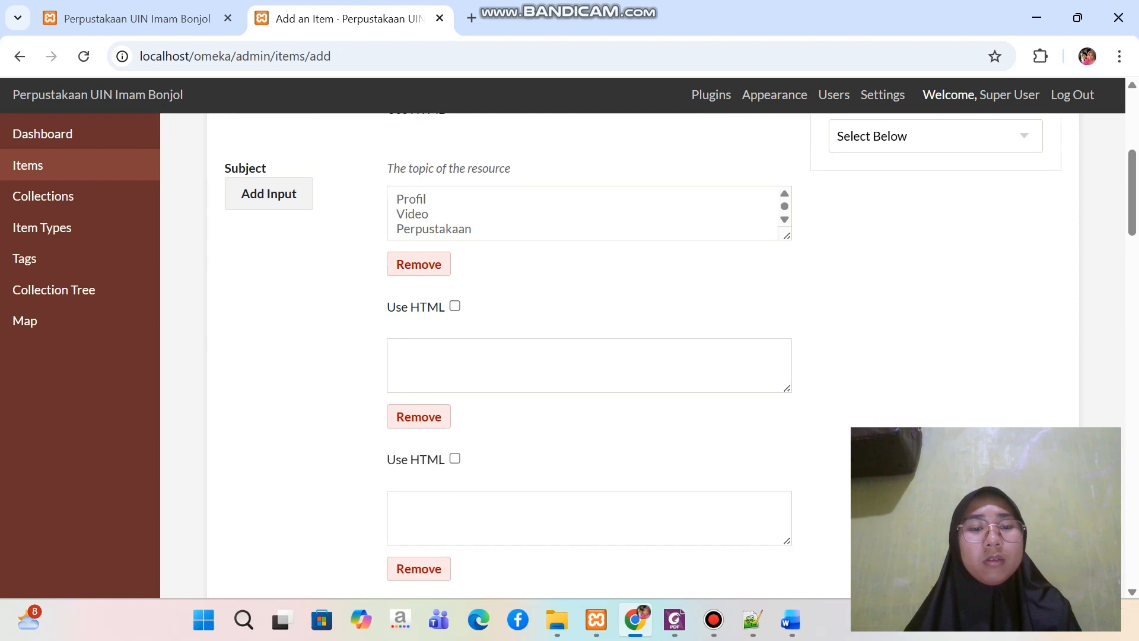
scroll(589, 356, "up", 1)
scroll(589, 356, "down", 3)
scroll(589, 356, "up", 1)
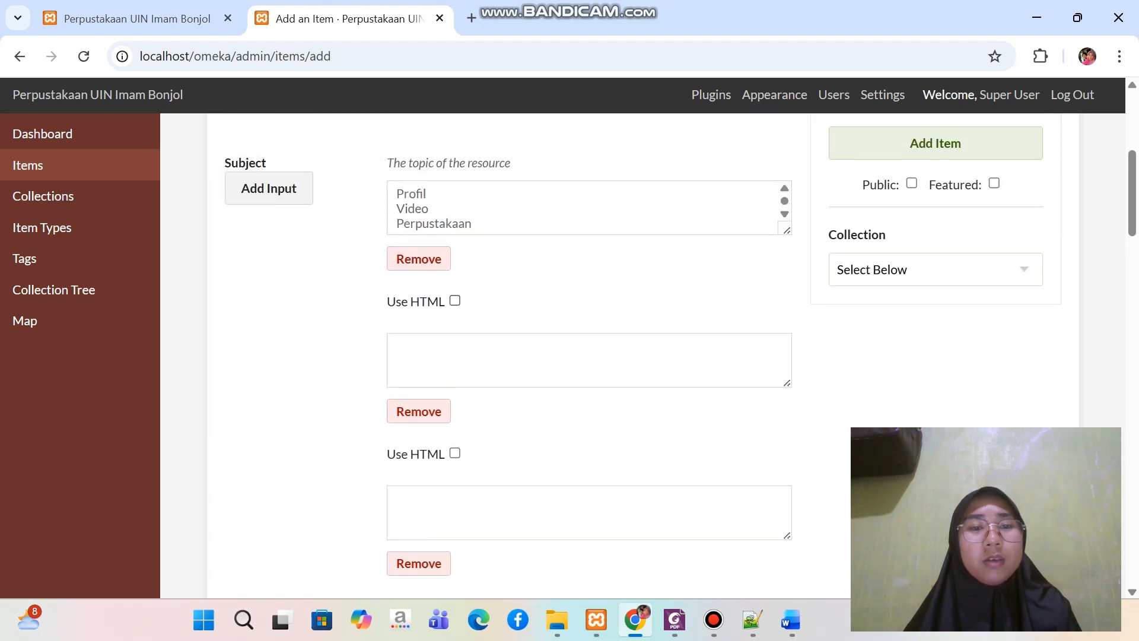
Move "Video" from the first Subject box into the second and "Perpustakaan" into the third, leaving only "Profil" in the first
double_click(413, 209)
key("ctrl+c")
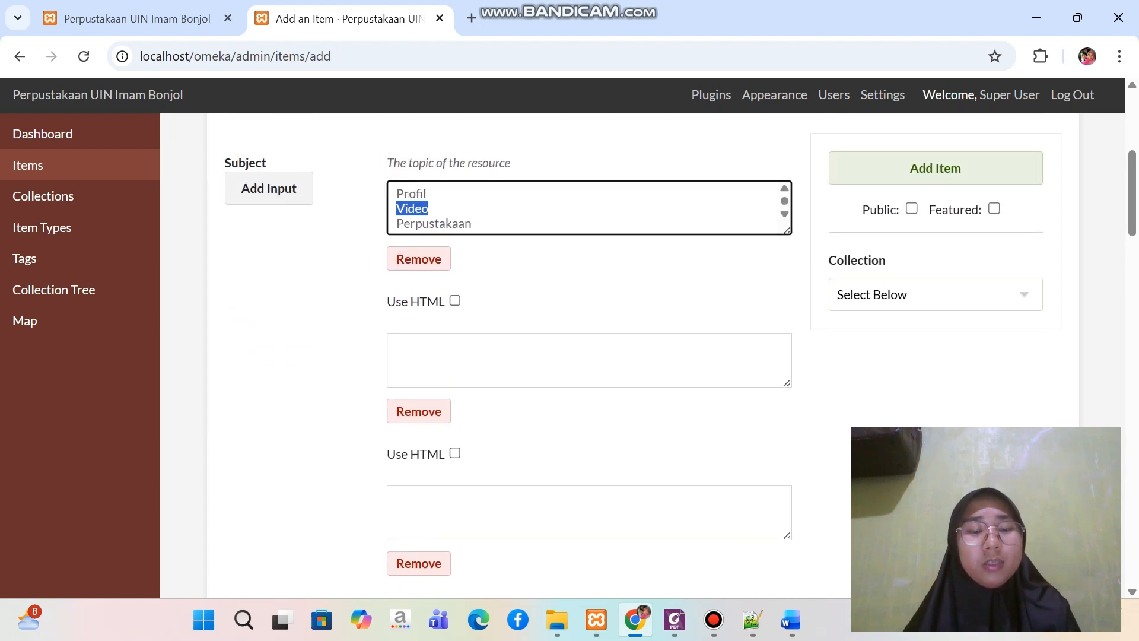
key("BackSpace")
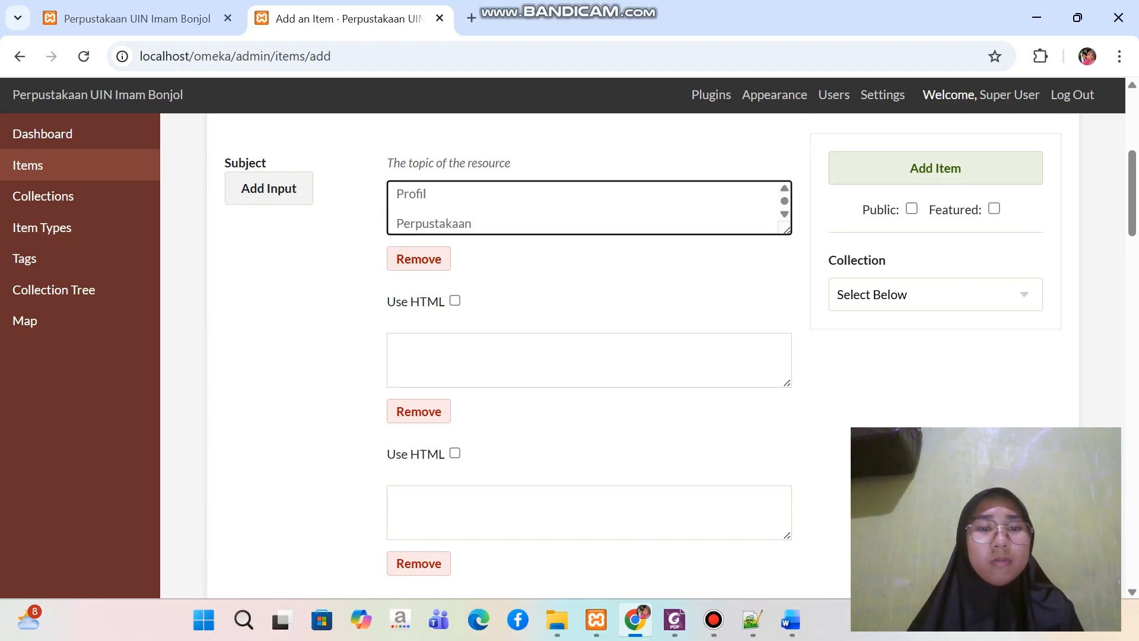
left_click(418, 353)
key("ctrl+v")
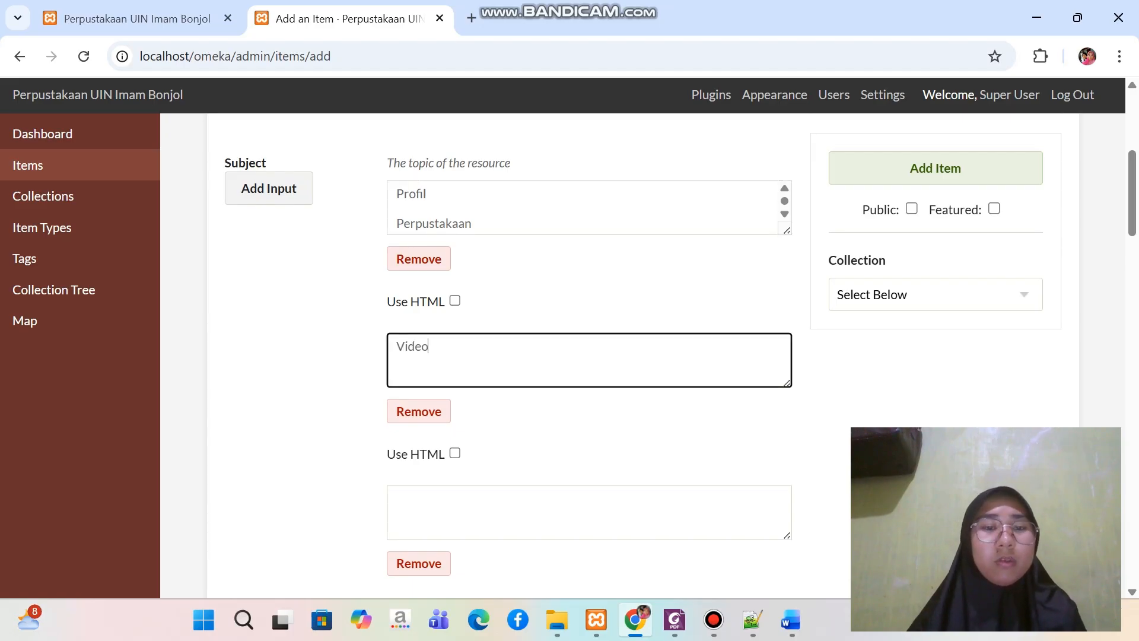
left_click_drag(396, 223, 476, 228)
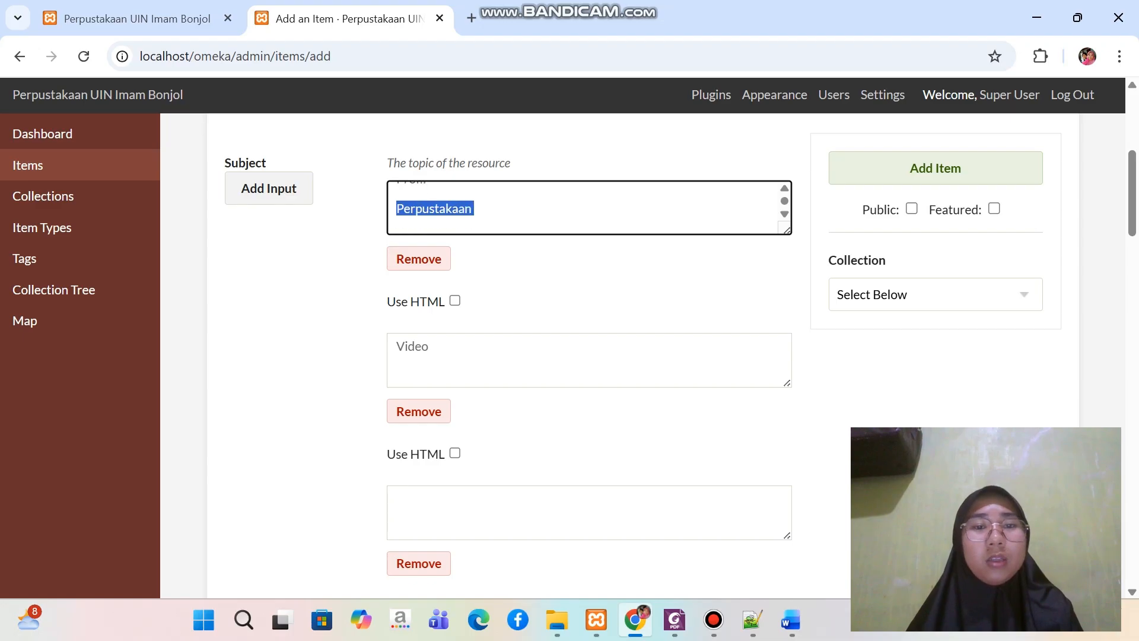
key("ctrl+x")
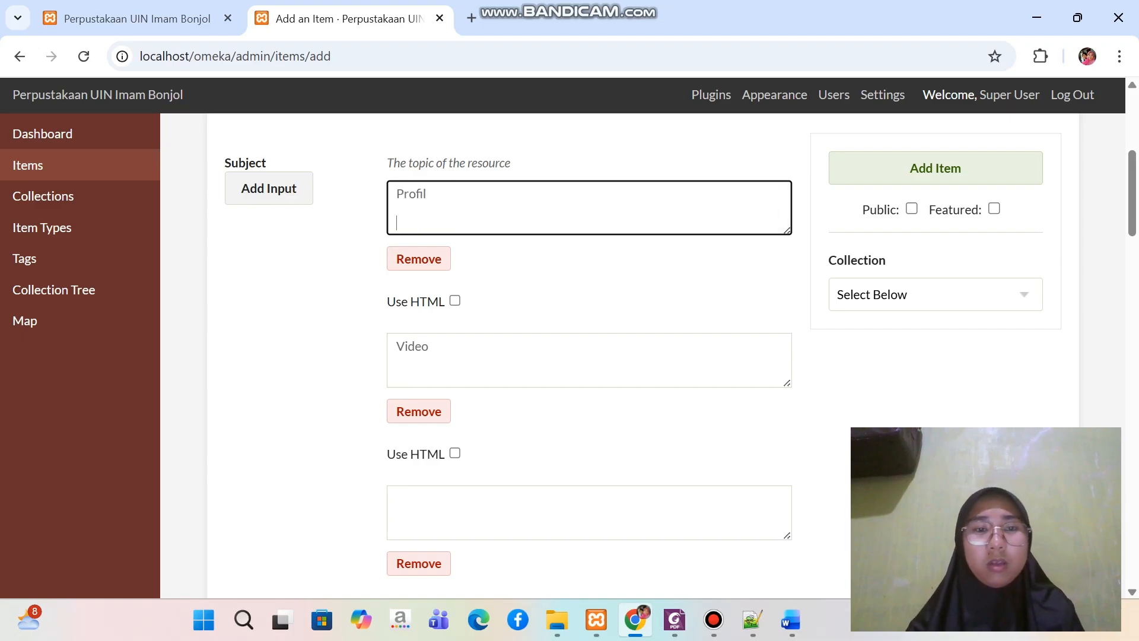
left_click(415, 503)
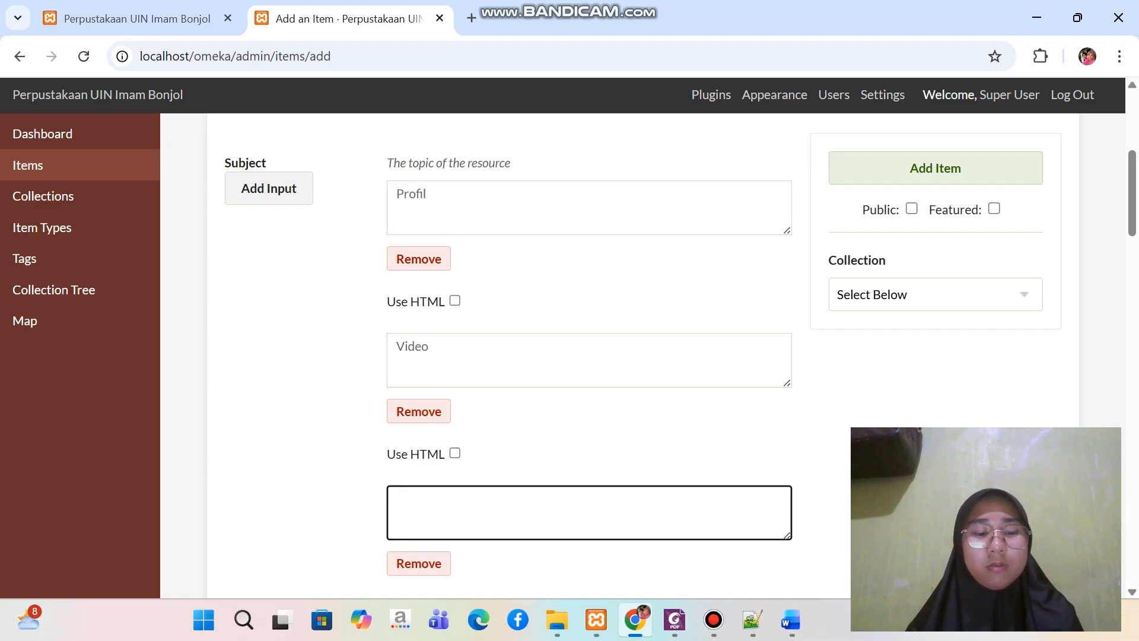
key("ctrl+v")
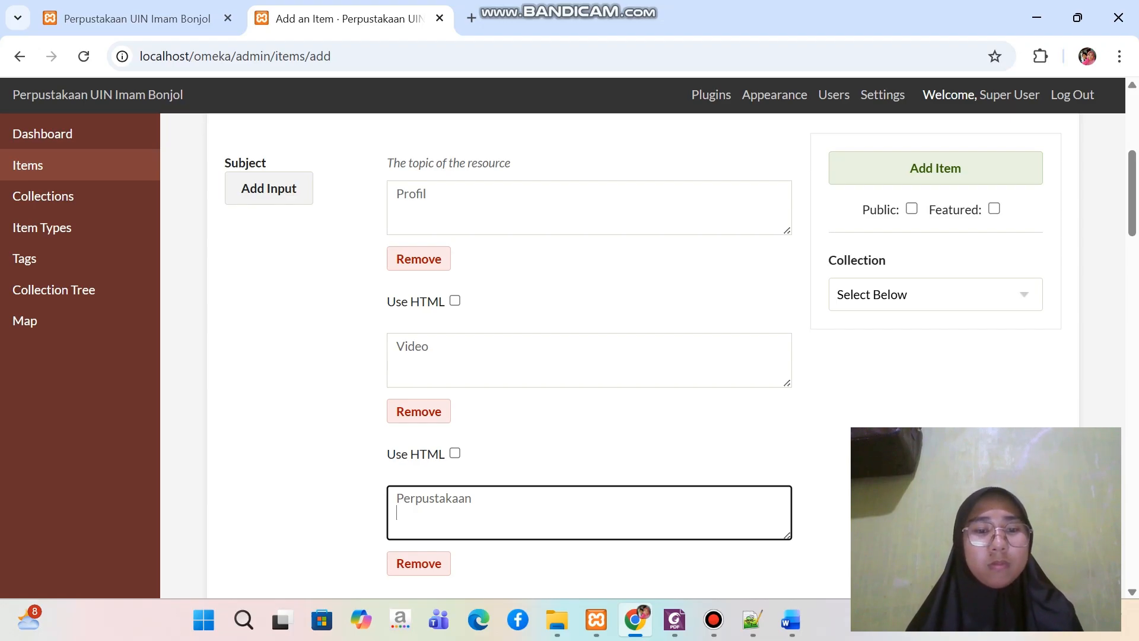
Copy the paragraph under Description in the Word document into the item's empty Description field in Chrome
scroll(590, 356, "down", 4)
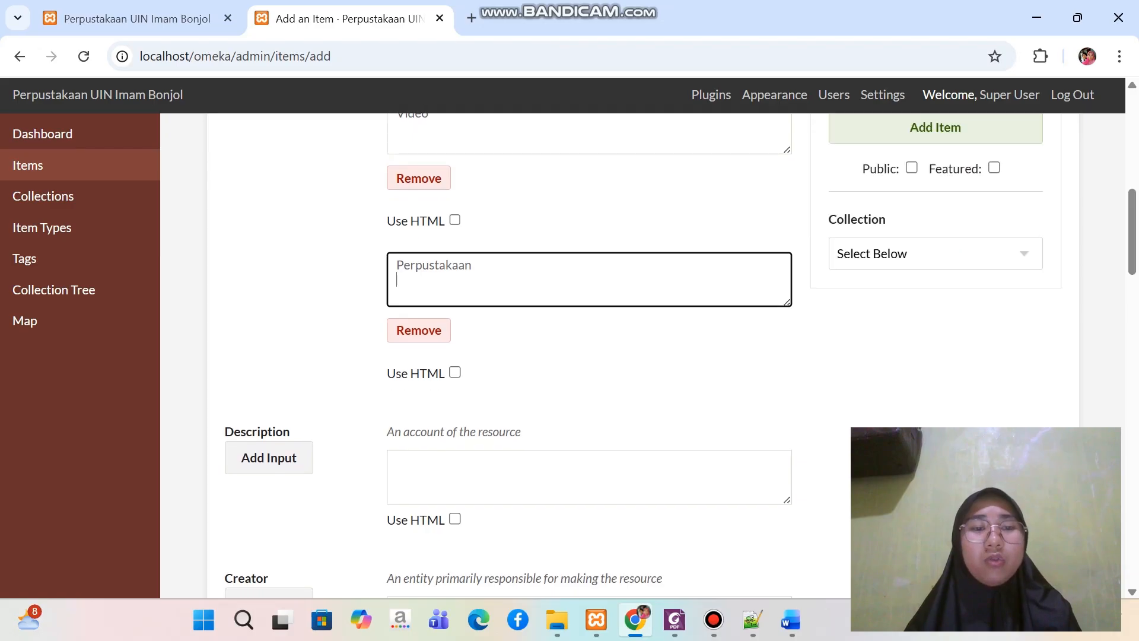
left_click(590, 477)
scroll(590, 477, "down", 2)
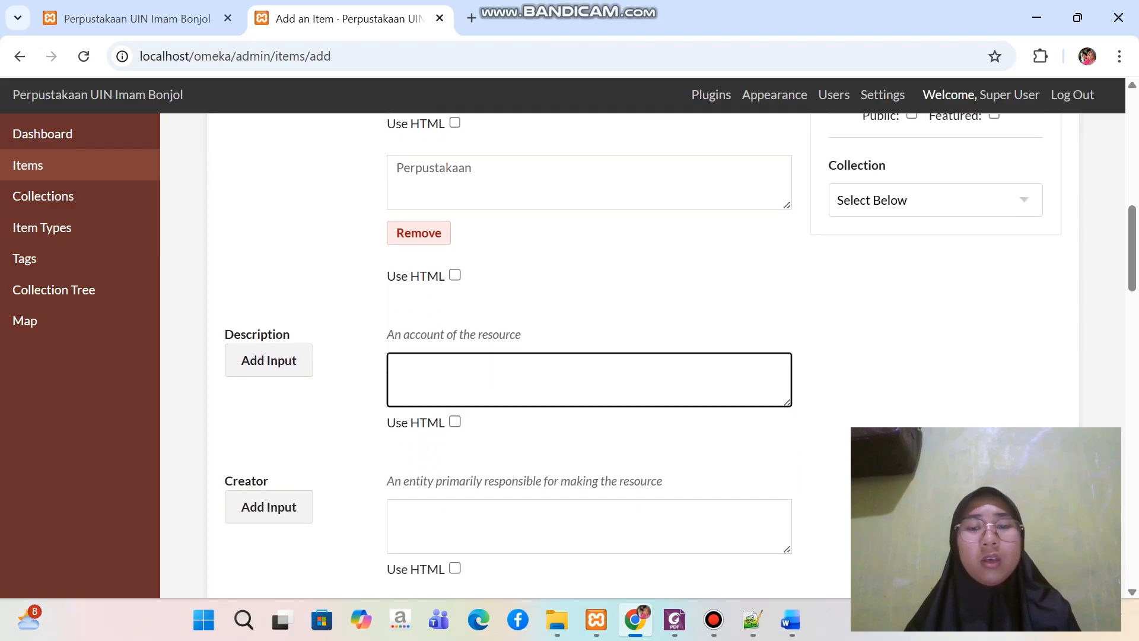
left_click(792, 620)
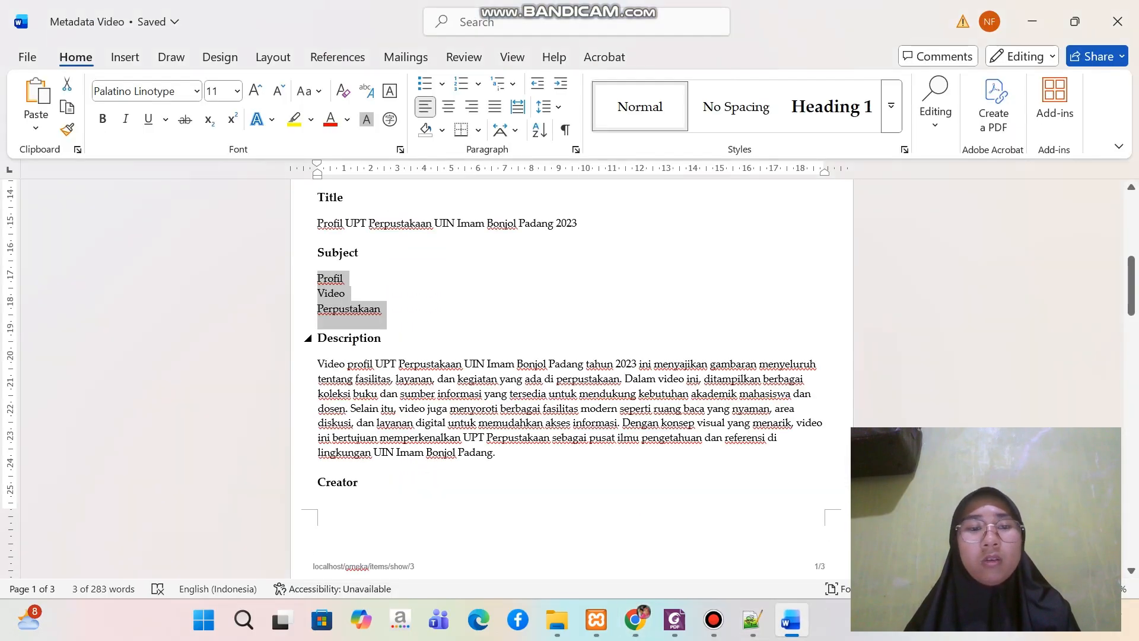
left_click_drag(318, 364, 502, 469)
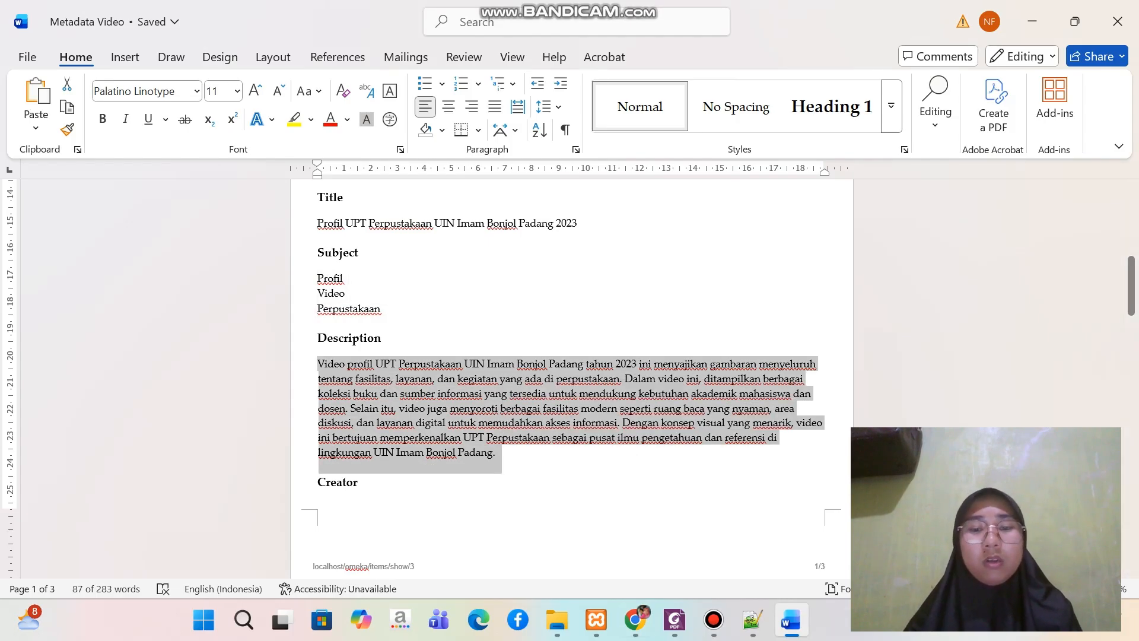
left_click(636, 620)
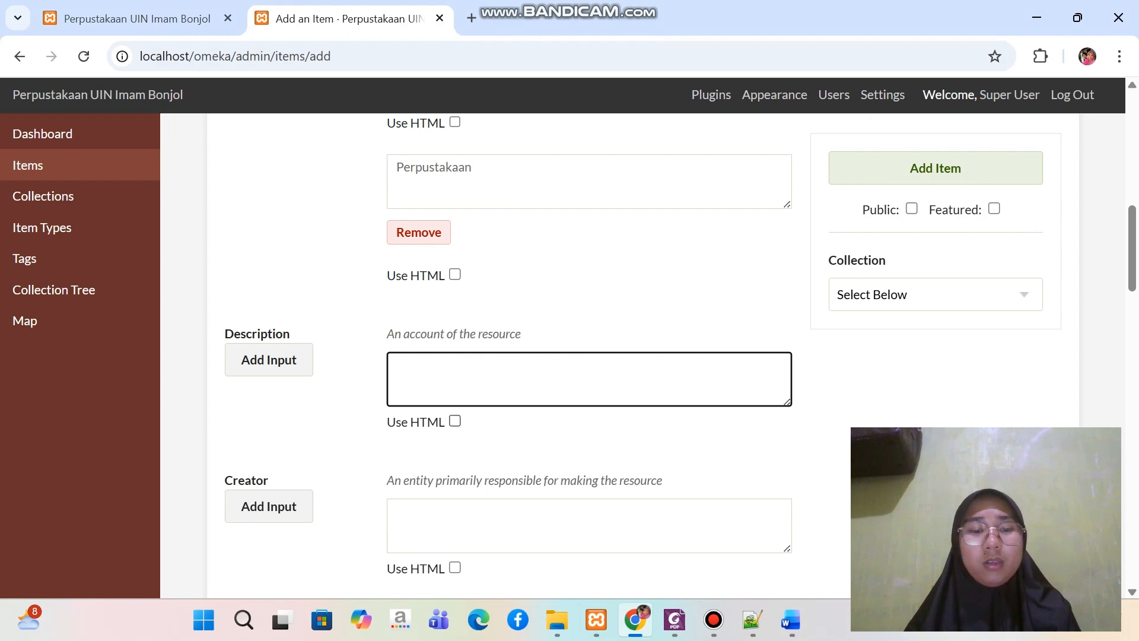
key("ctrl+v")
Copy the creator "Perpustakaan UIN Imam Bonjol Padang" from the Word document into the item's Creator field in Chrome
scroll(593, 356, "down", 1)
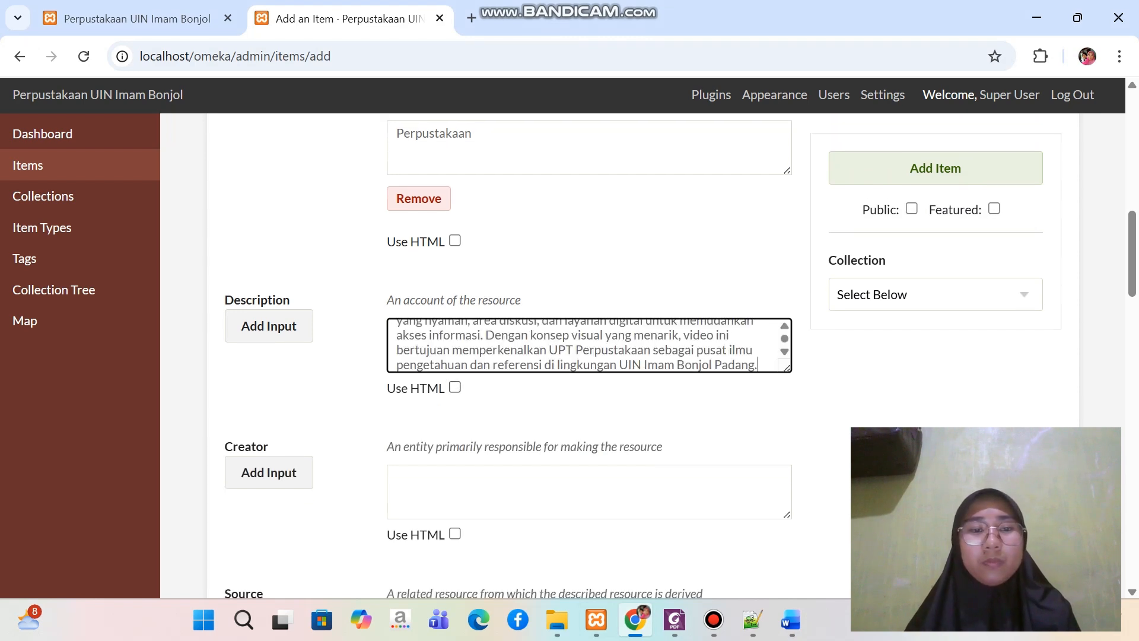
scroll(594, 356, "down", 2)
left_click(451, 388)
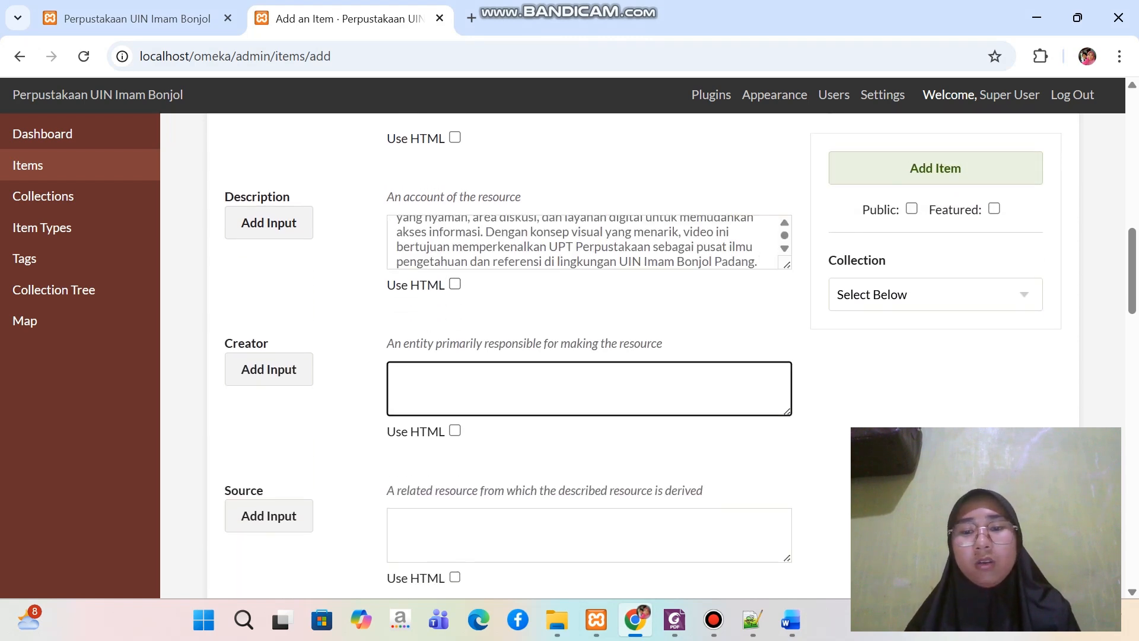
left_click(792, 620)
scroll(571, 380, "down", 4)
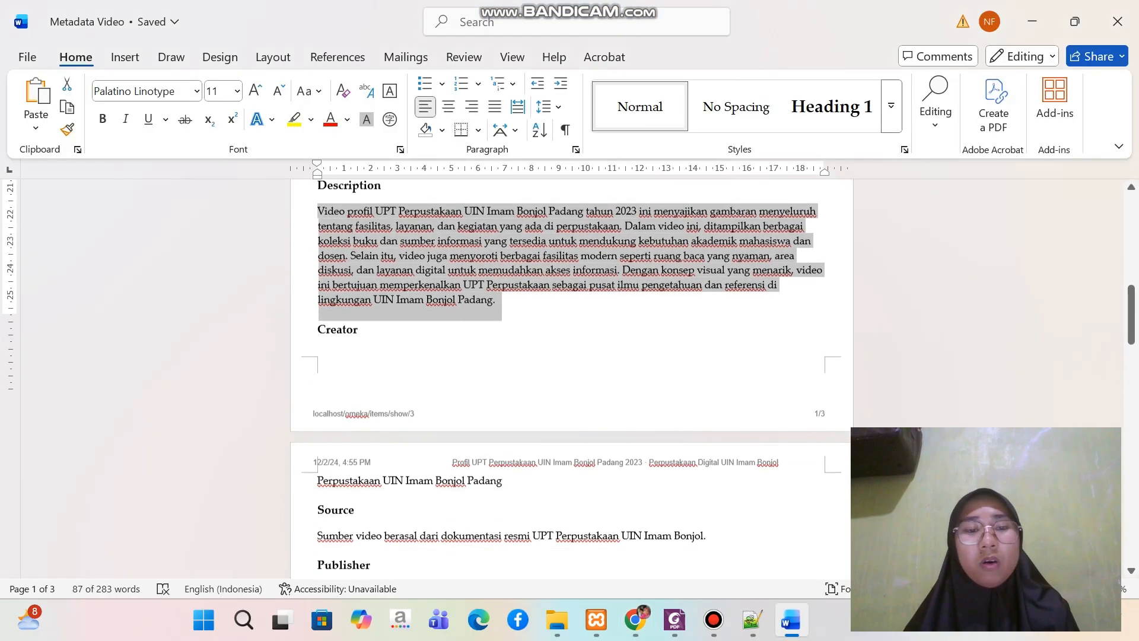
left_click_drag(318, 433, 505, 433)
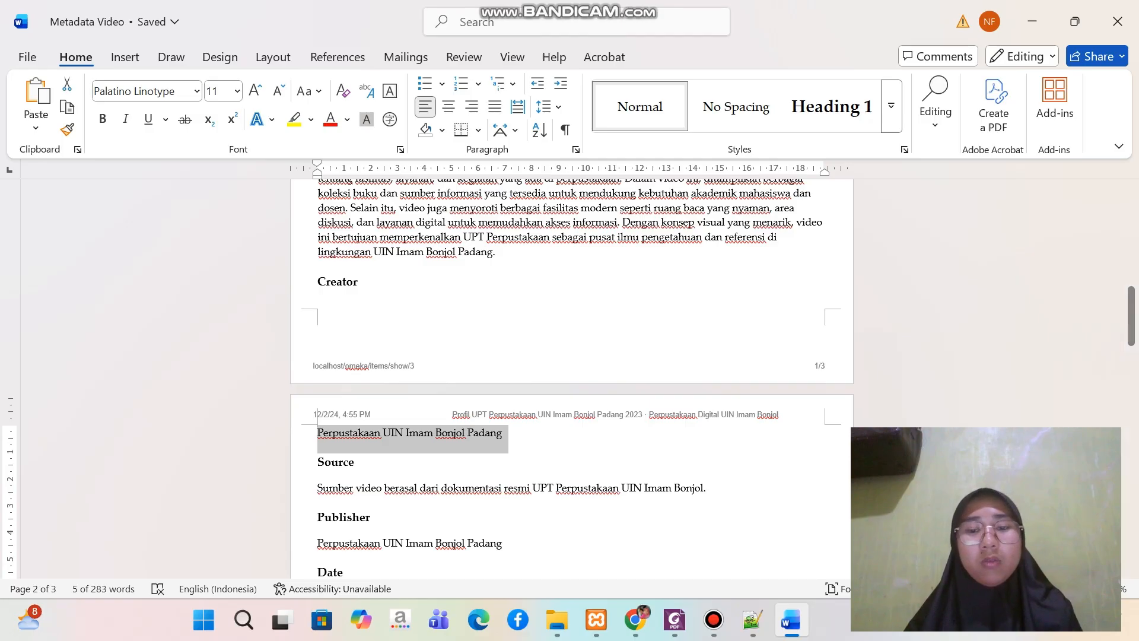
left_click(635, 620)
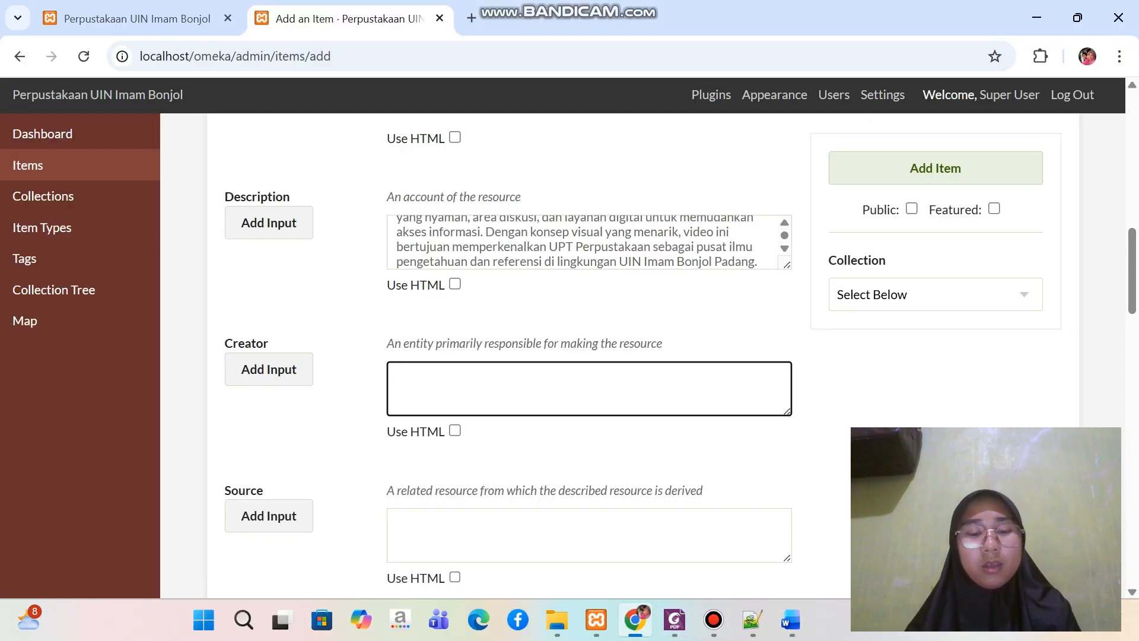
key("ctrl+v")
Copy "Sumber video berasal dari dokumentasi resmi UPT Perpustakaan UIN Imam Bonjol." from the Word document into the item's Source field in Chrome
scroll(644, 353, "down", 4)
scroll(681, 355, "up", 1)
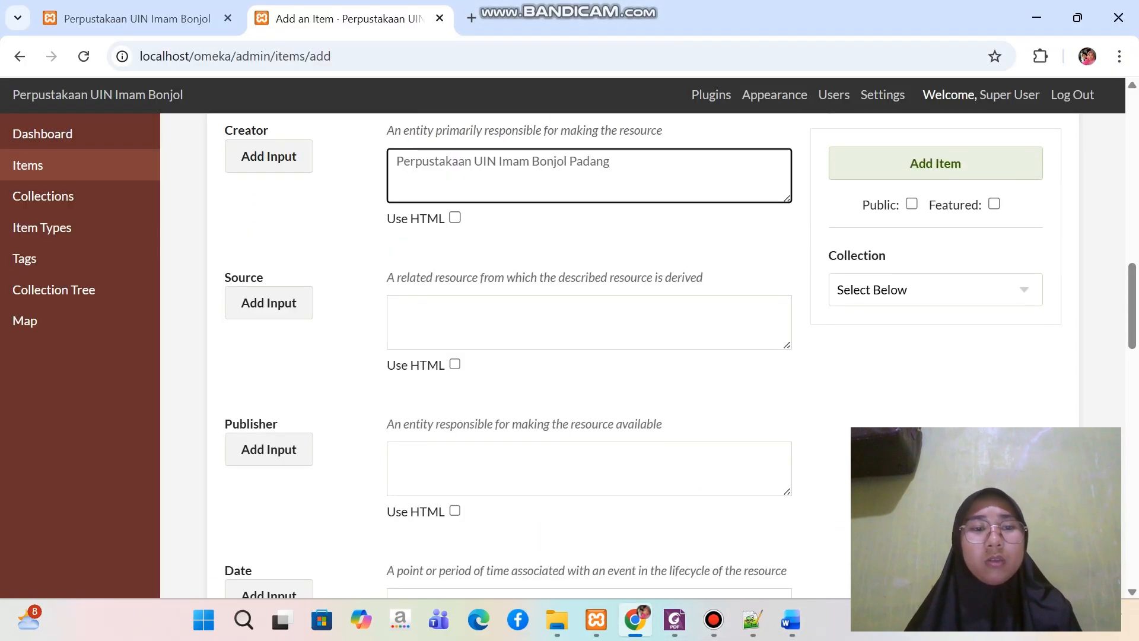
left_click(792, 620)
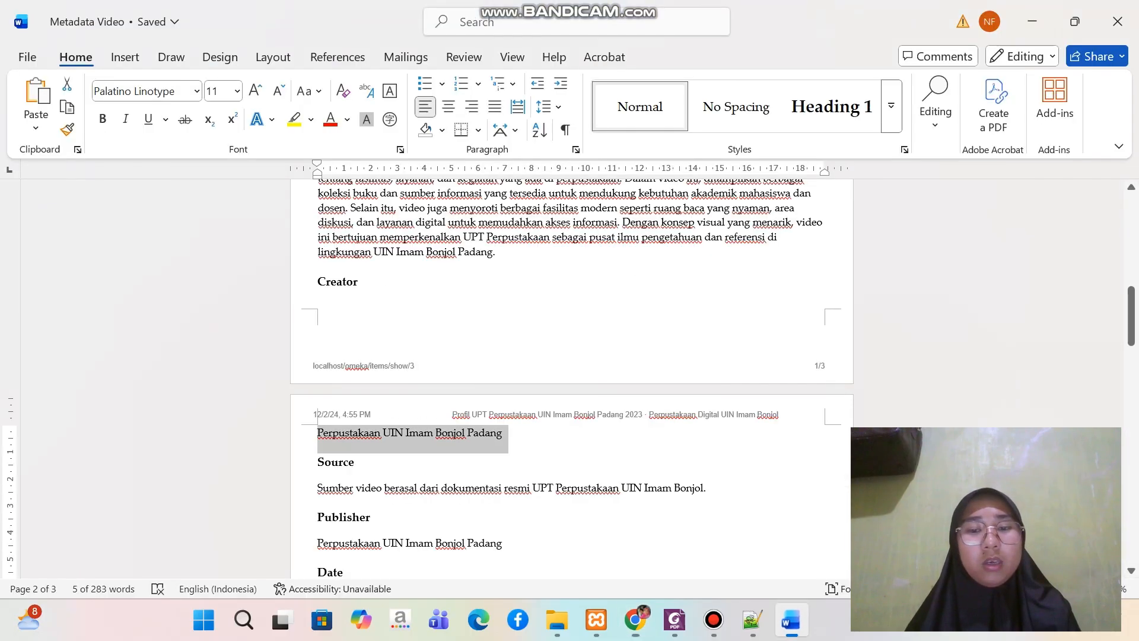
scroll(571, 379, "down", 3)
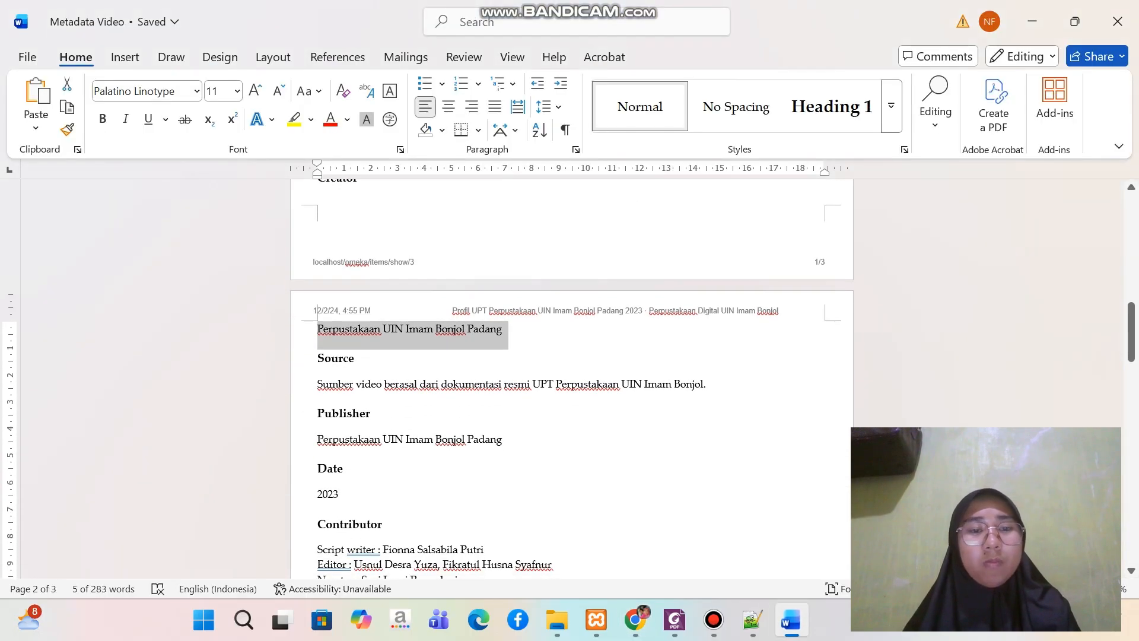
left_click_drag(318, 385, 712, 386)
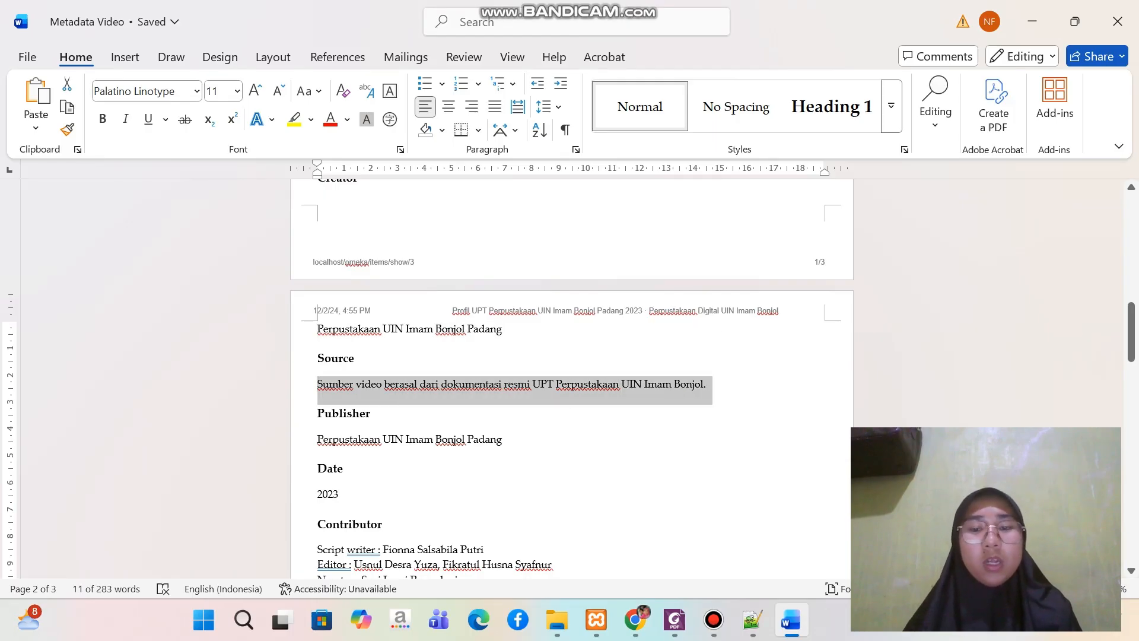
mouse_move(635, 620)
left_click(635, 534)
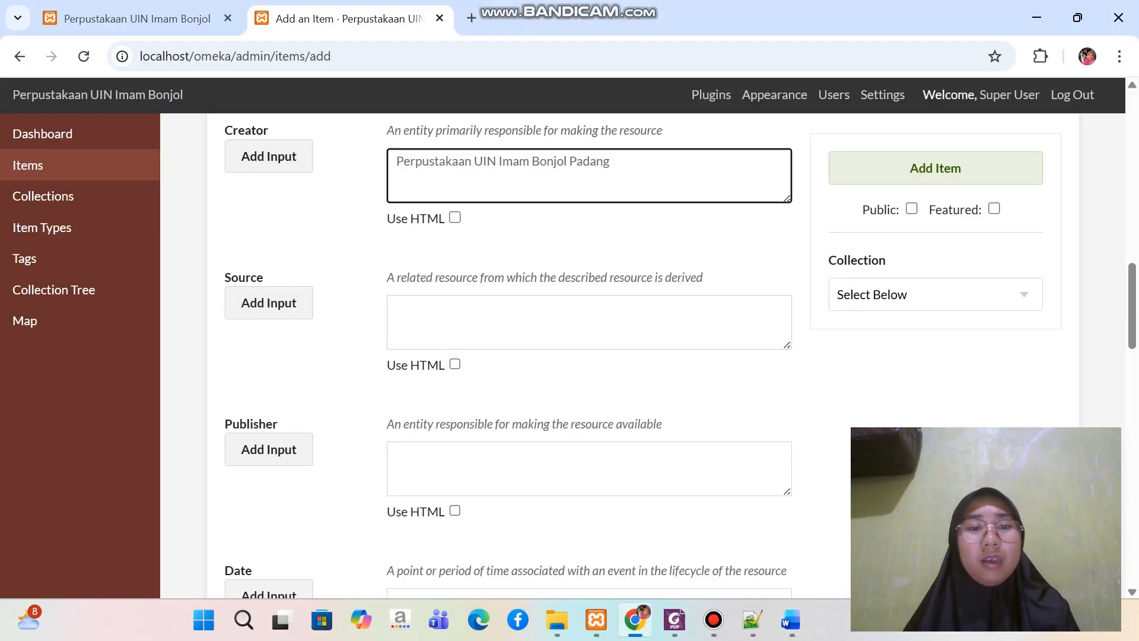
left_click(590, 323)
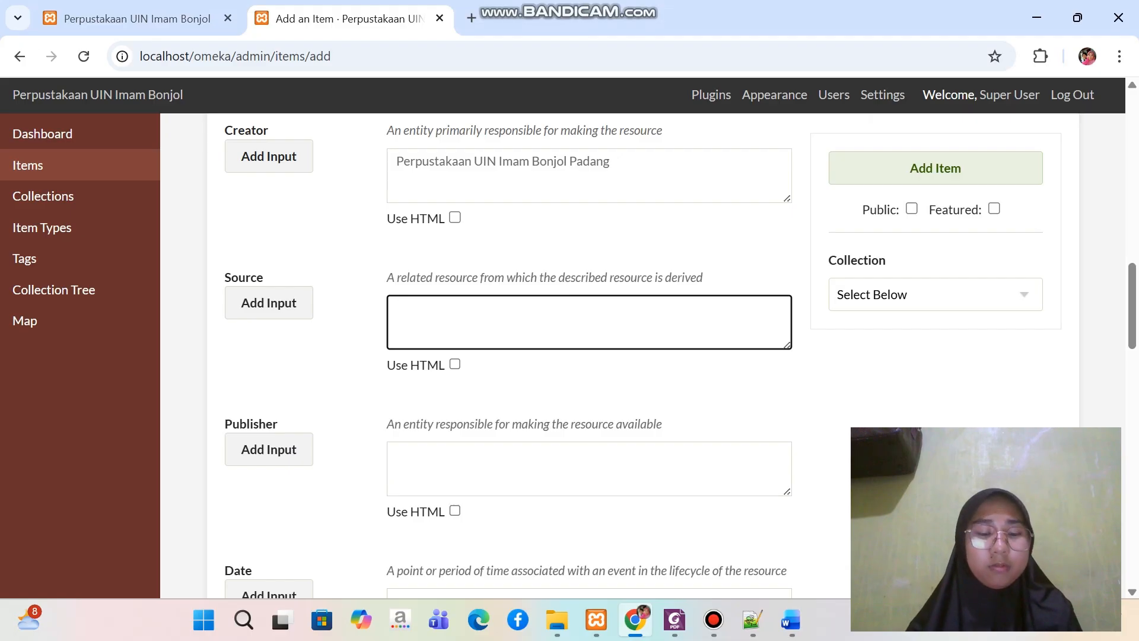
key("ctrl+v")
Copy the publisher "Perpustakaan UIN Imam Bonjol Padang" from the Word document into the item's Publisher field in Chrome
scroll(589, 356, "down", 1)
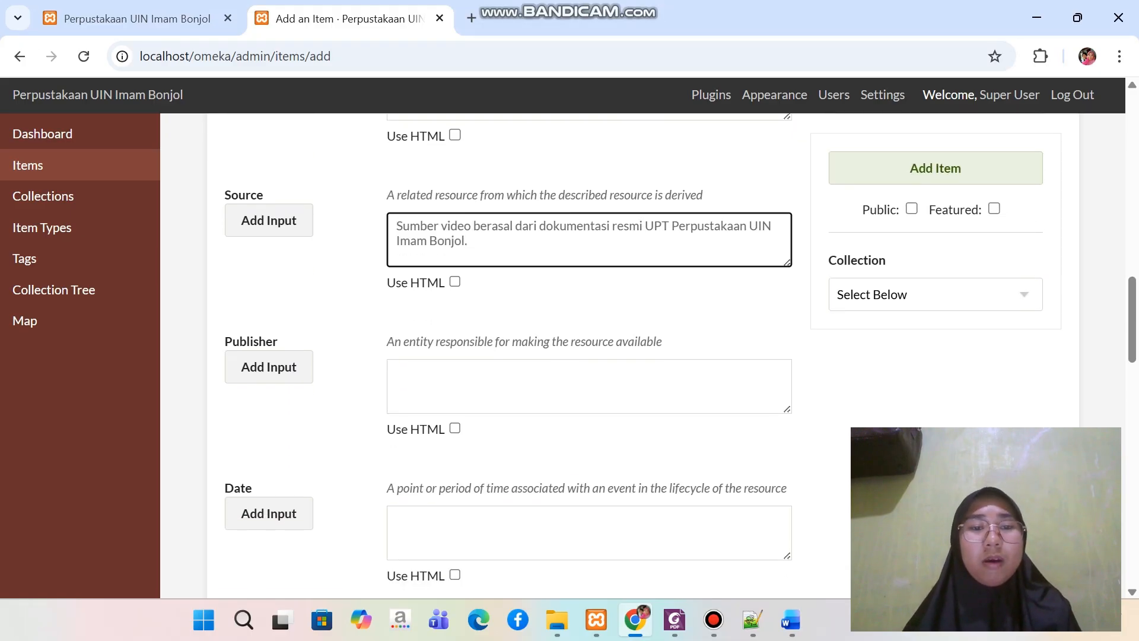
left_click(589, 386)
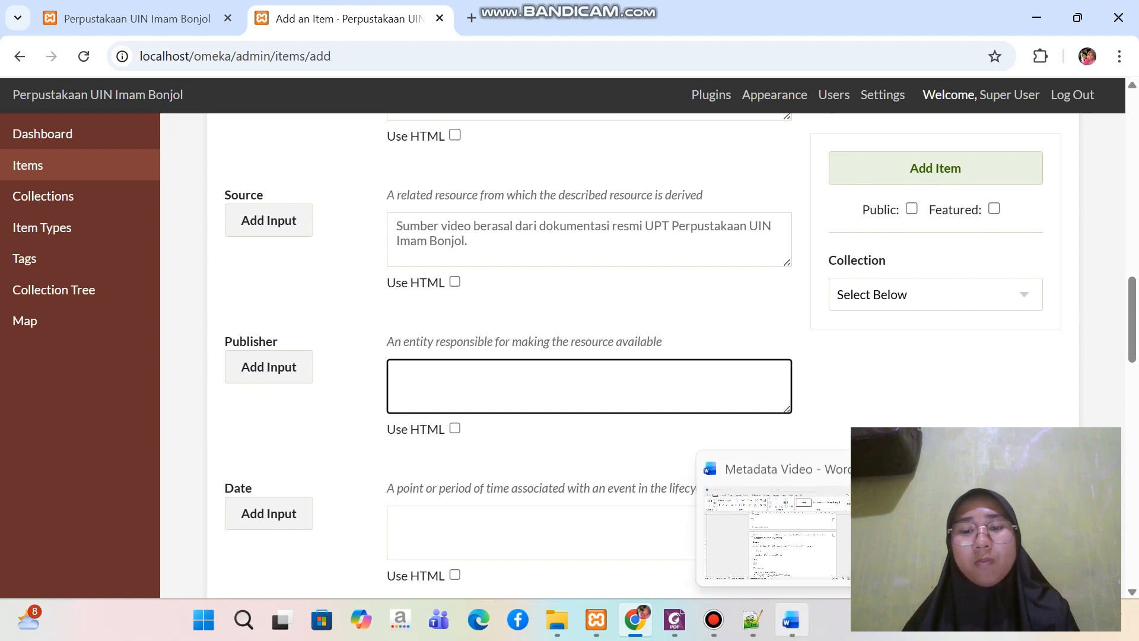
left_click(791, 620)
left_click_drag(318, 439, 511, 440)
key("ctrl+c")
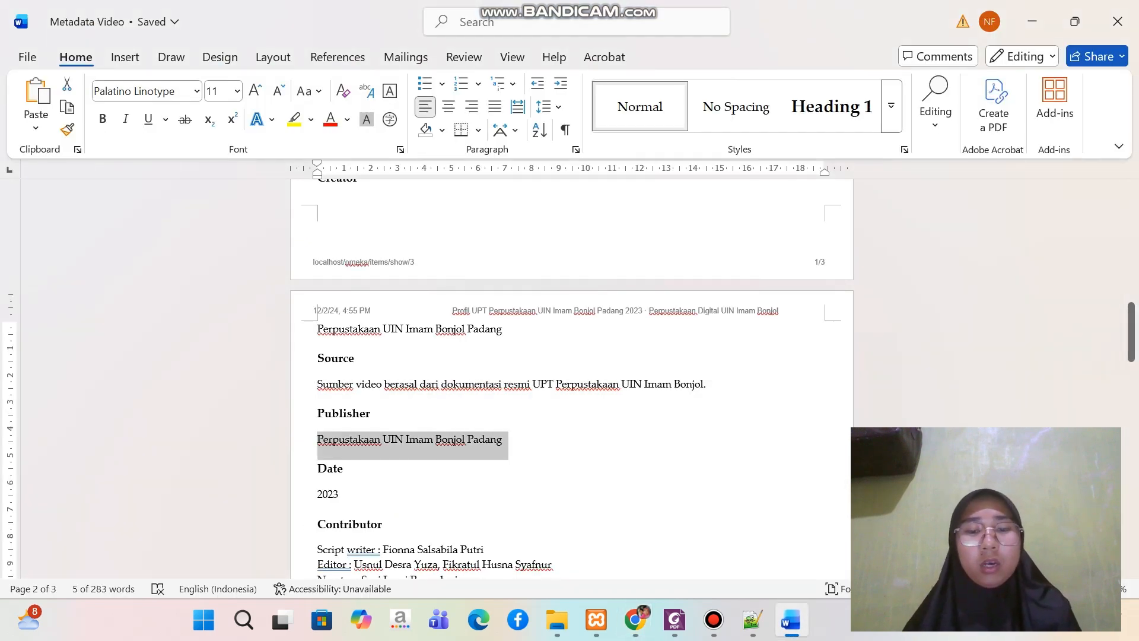
left_click(634, 620)
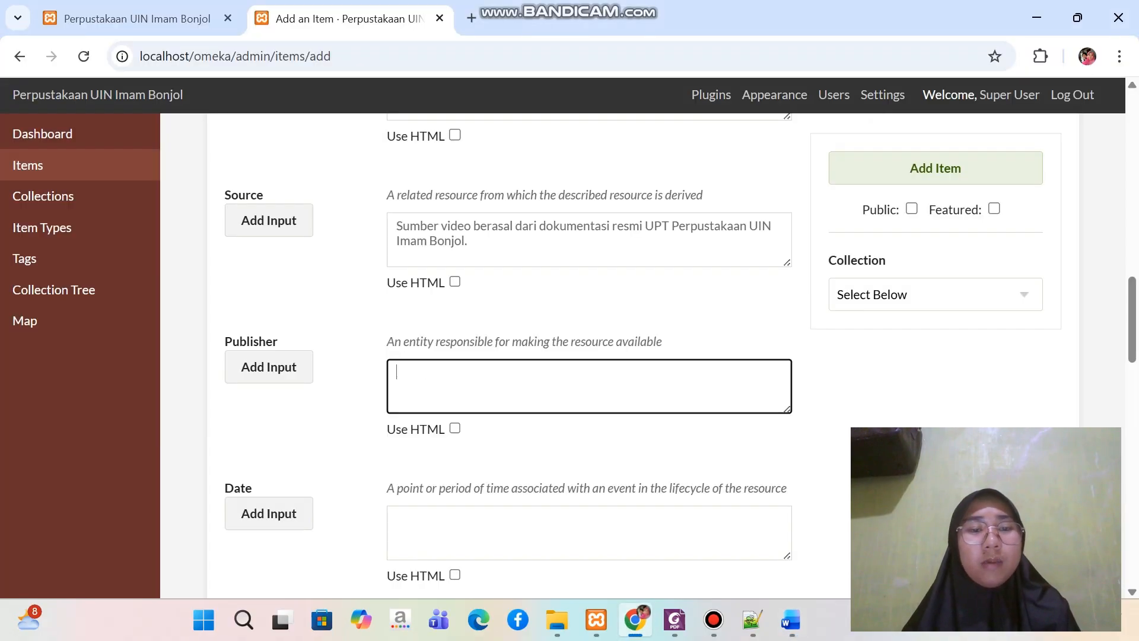
key("ctrl+v")
Copy the date 2023 from the Word document into the item's Date field in Chrome
scroll(594, 344, "down", 3)
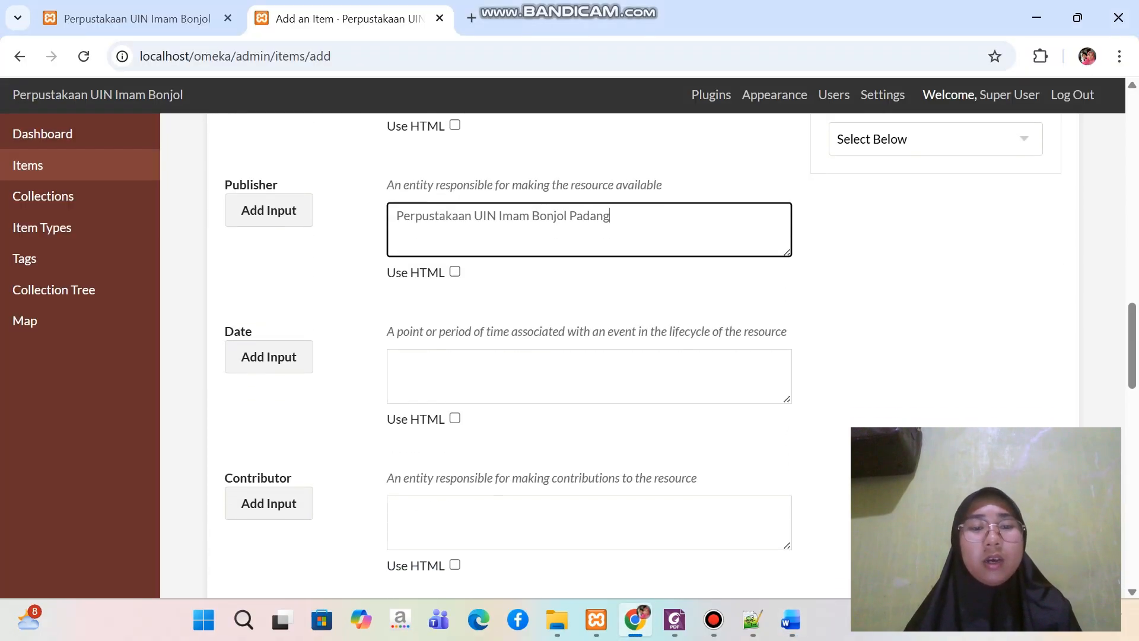
left_click(588, 372)
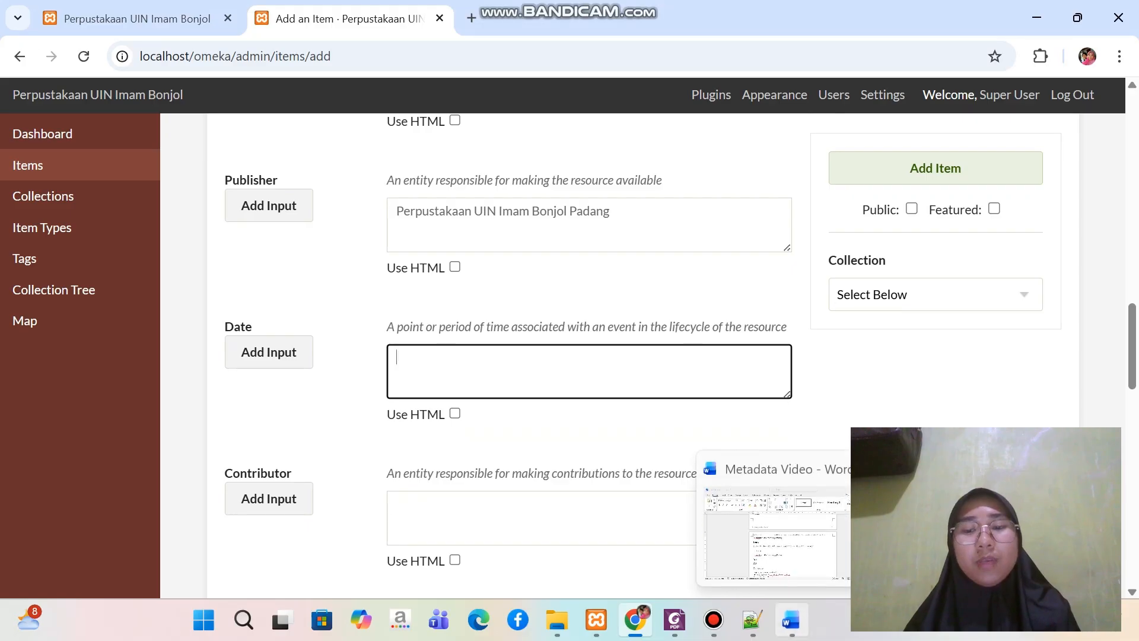
left_click(791, 620)
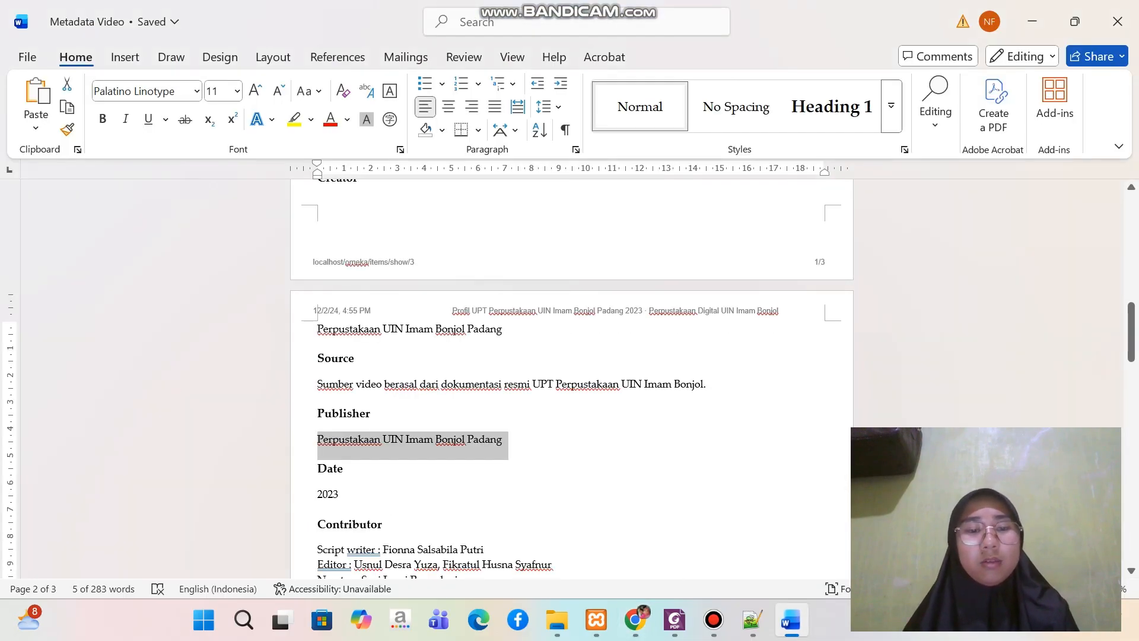
triple_click(327, 495)
key("ctrl+c")
scroll(572, 380, "down", 5)
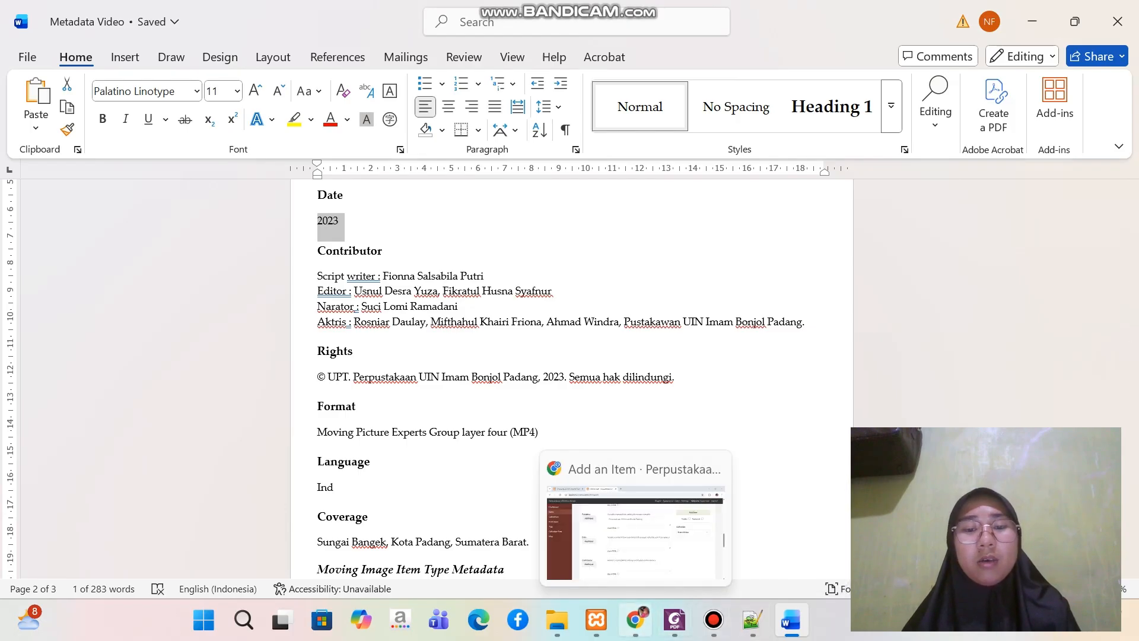
left_click(635, 620)
key("ctrl+v")
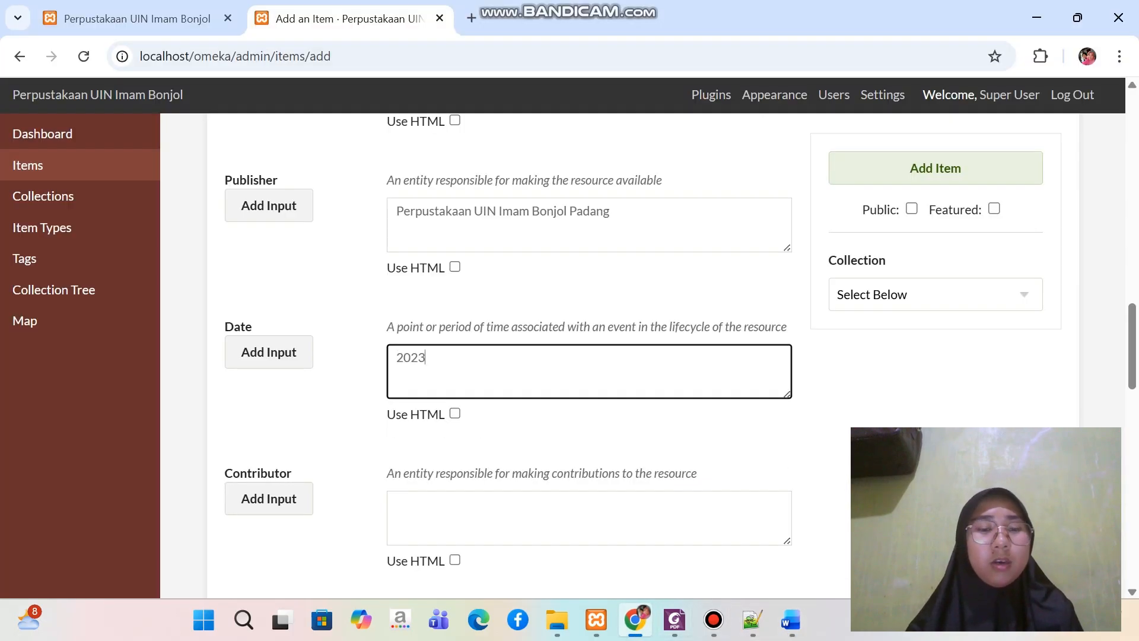
Copy the script writer, editor, narrator and actor credits from the Word document into the item's Contributor field, removing the trailing blank line
scroll(589, 379, "down", 2)
left_click(589, 399)
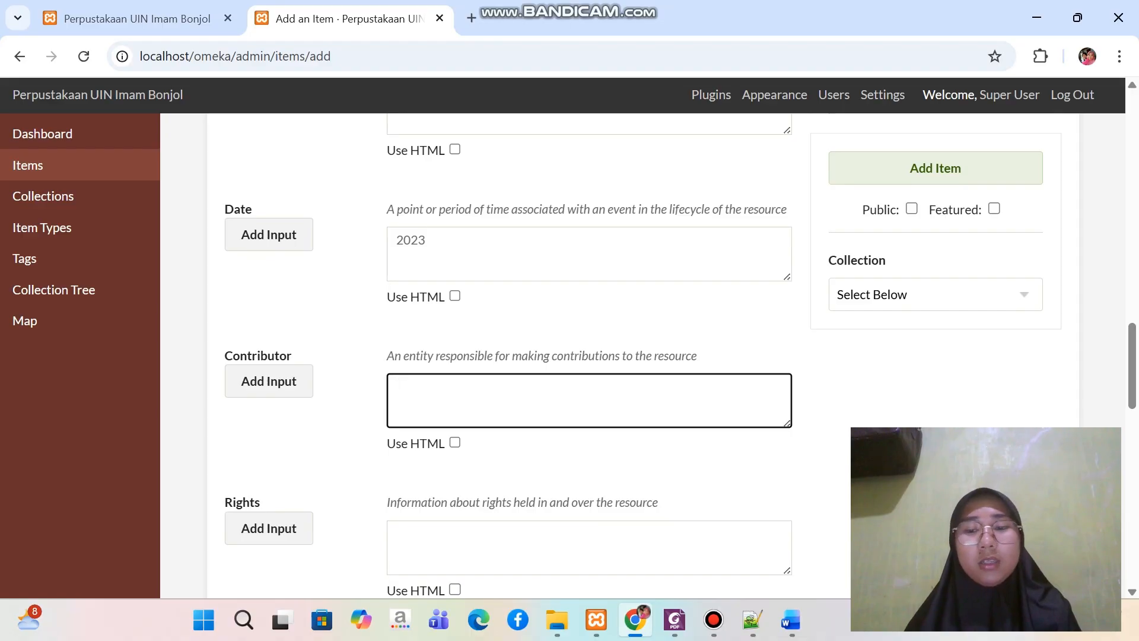
left_click(791, 620)
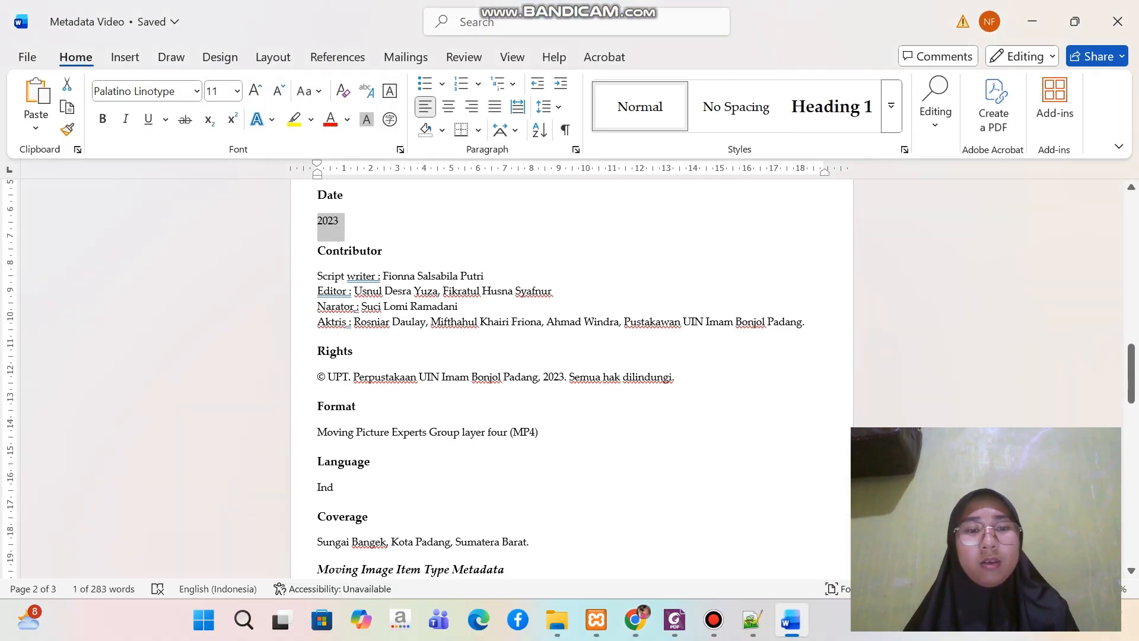
left_click_drag(317, 276, 810, 333)
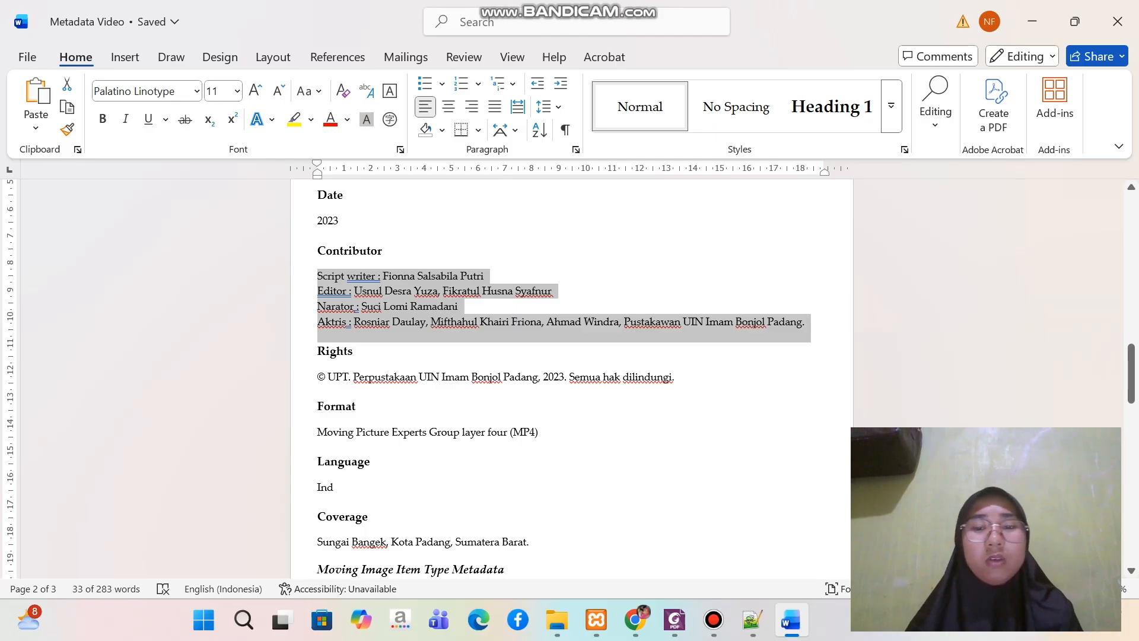
left_click(636, 620)
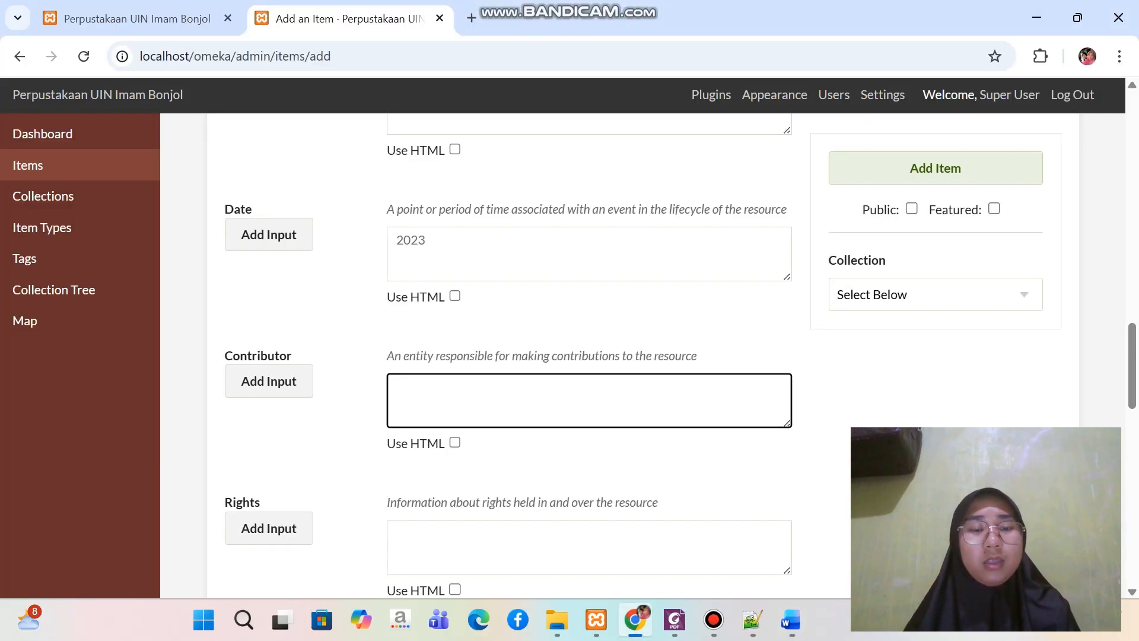
key("ctrl+v")
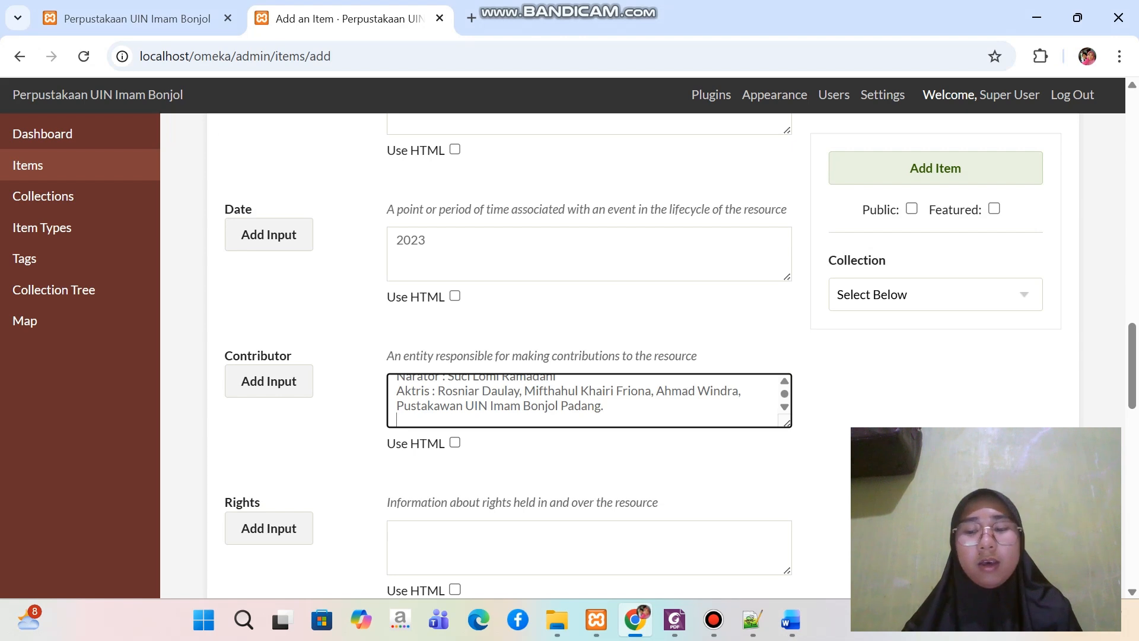
key("BackSpace")
Copy "© UPT. Perpustakaan UIN Imam Bonjol Padang, 2023. Semua hak dilindungi." from the Word document into the item's Rights field in Chrome
scroll(593, 356, "down", 3)
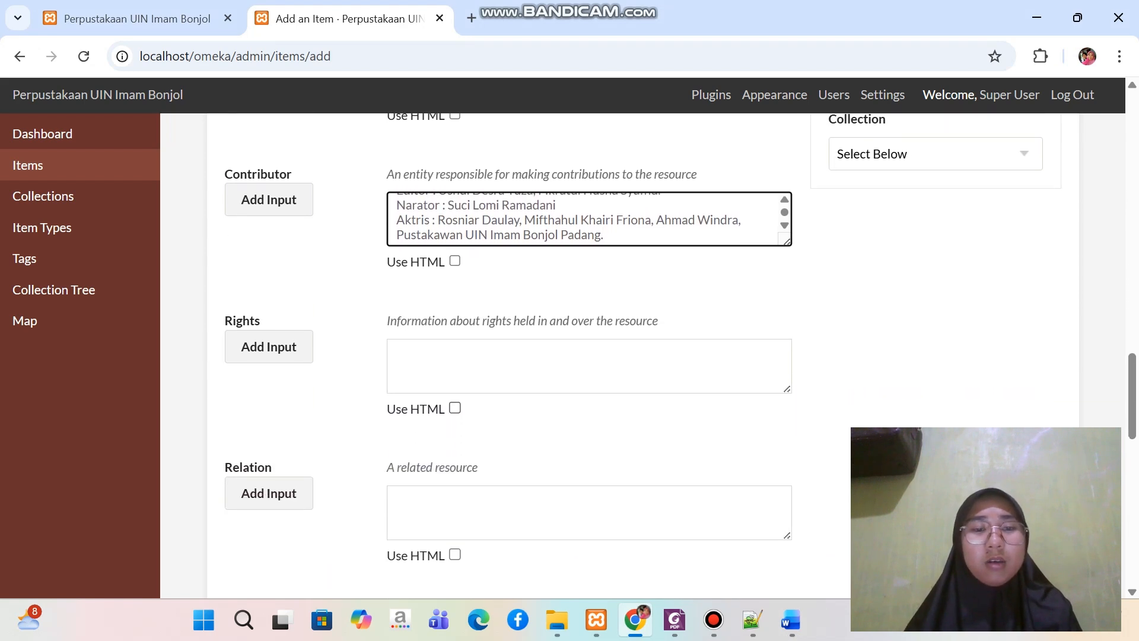
left_click(589, 366)
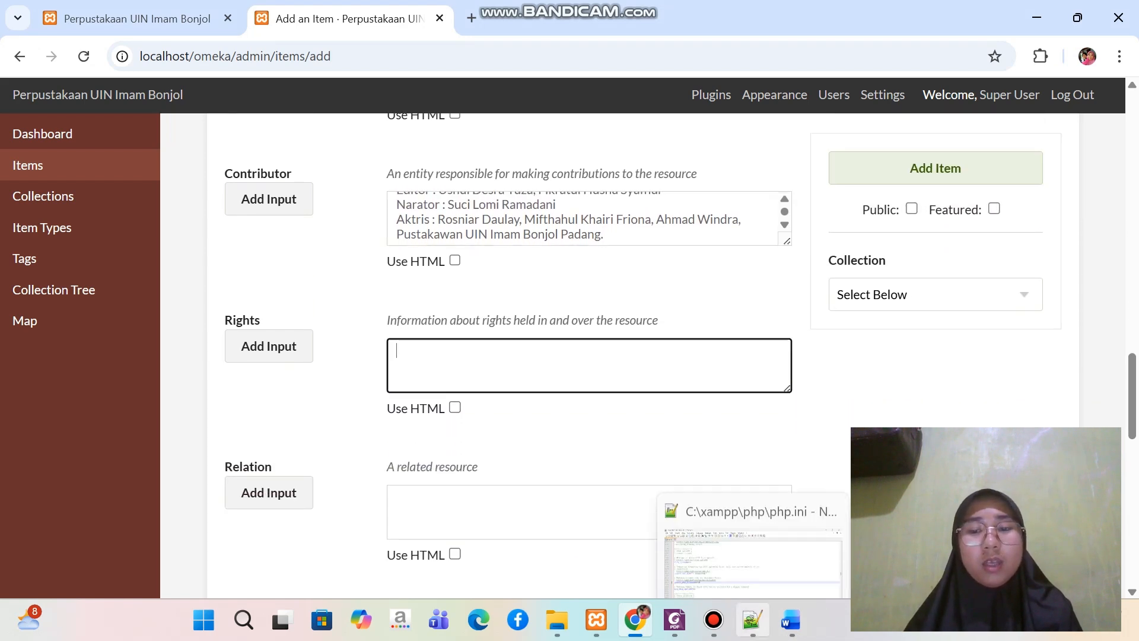
left_click(791, 620)
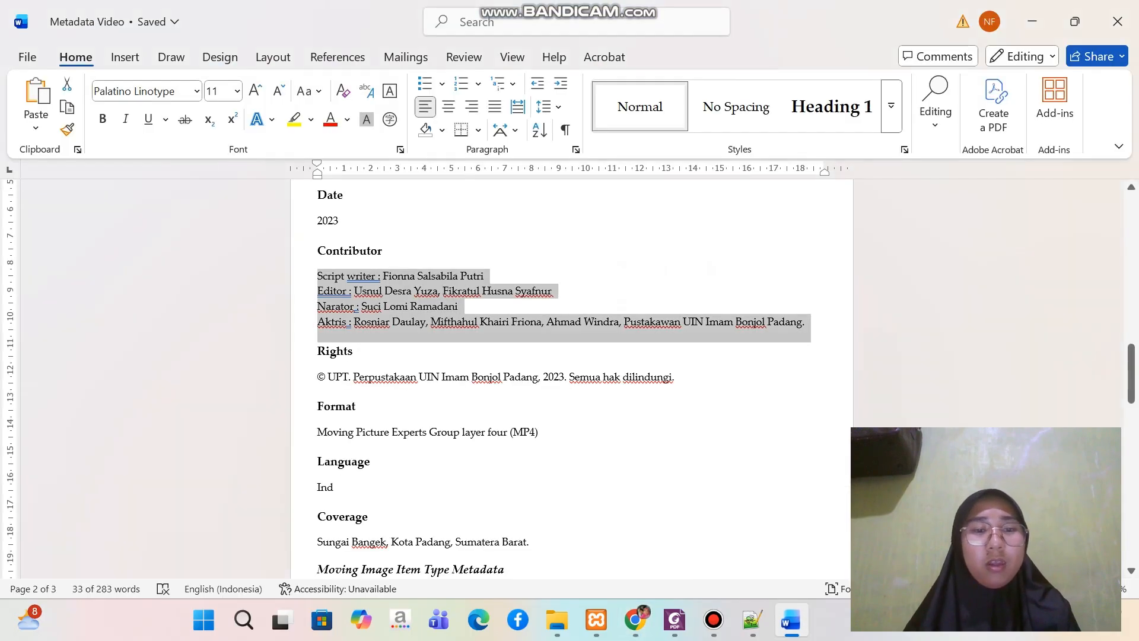
left_click_drag(318, 378, 681, 378)
key("ctrl+c")
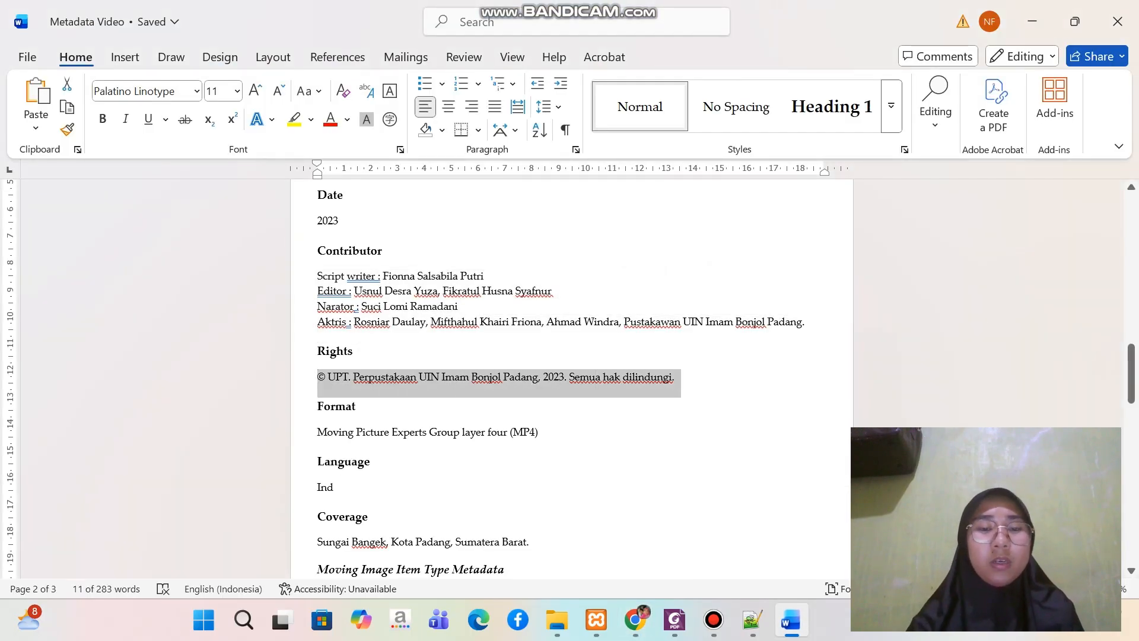
left_click(635, 620)
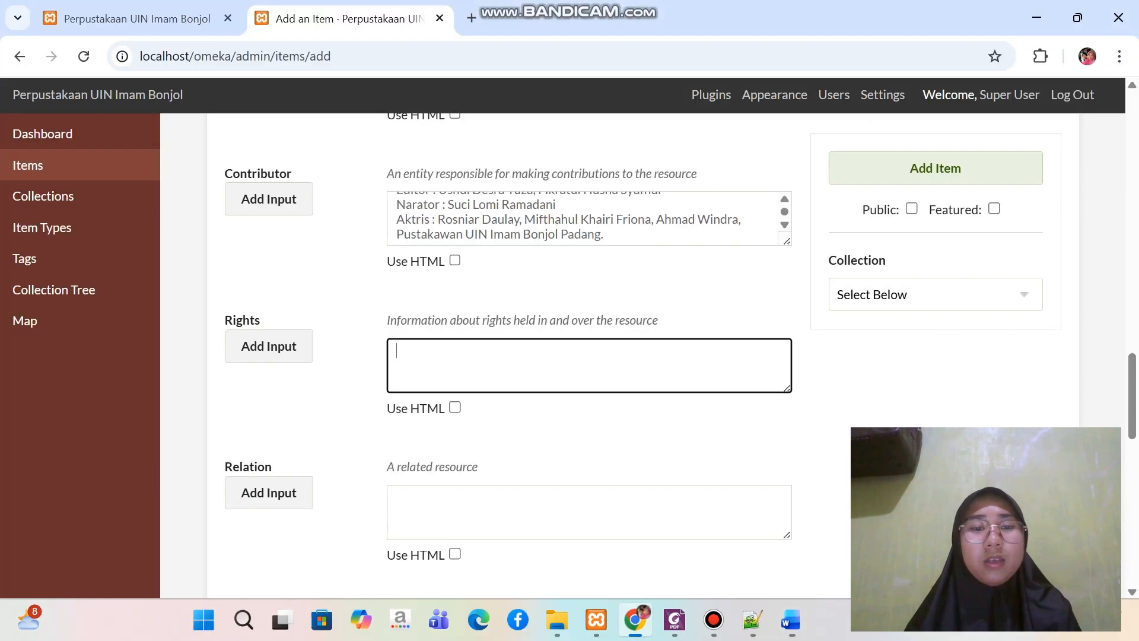
key("ctrl+v")
Skip the Relation element and copy the format "Moving Picture Experts Group layer four (MP4)" from the Word document for the item's Format field
scroll(593, 356, "down", 3)
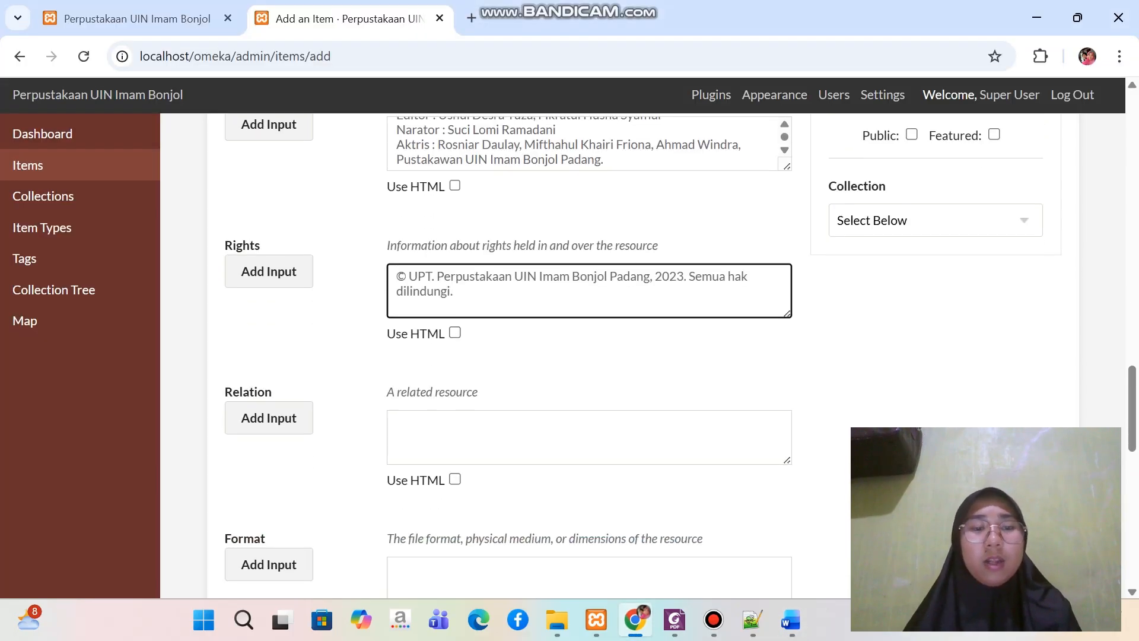
scroll(593, 356, "down", 2)
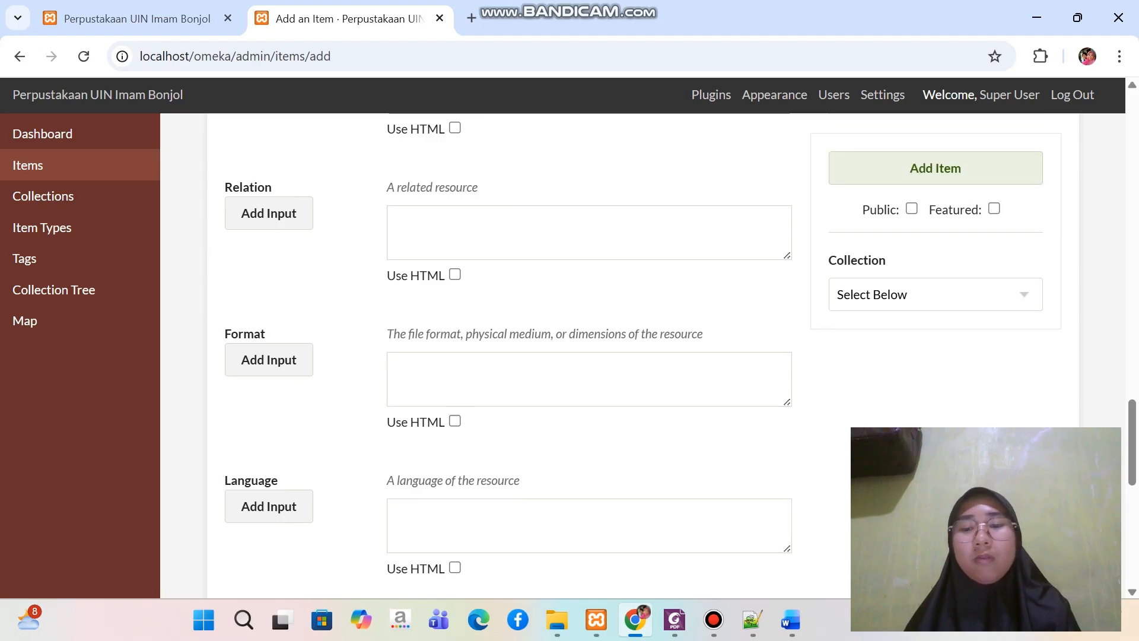
left_click(791, 620)
scroll(572, 379, "down", 2)
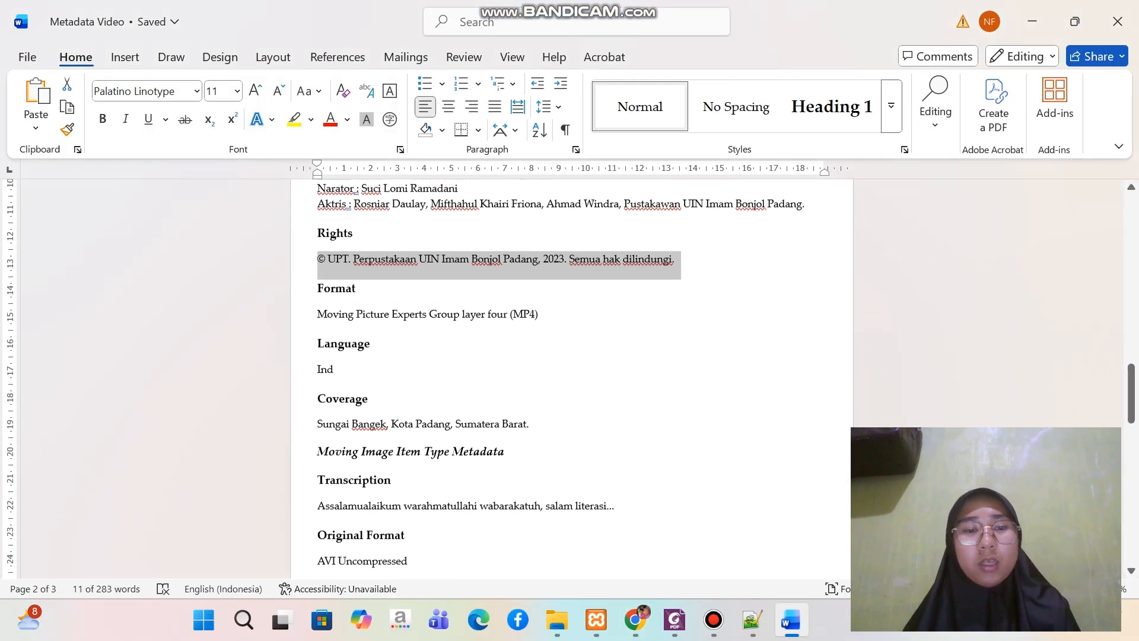
left_click_drag(318, 300, 544, 300)
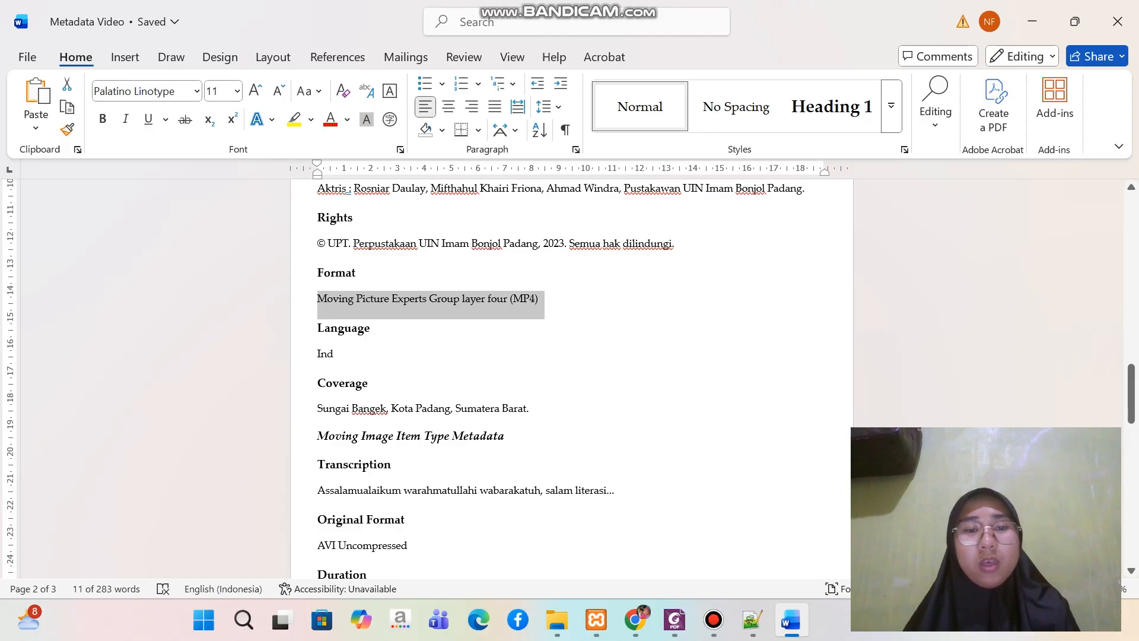
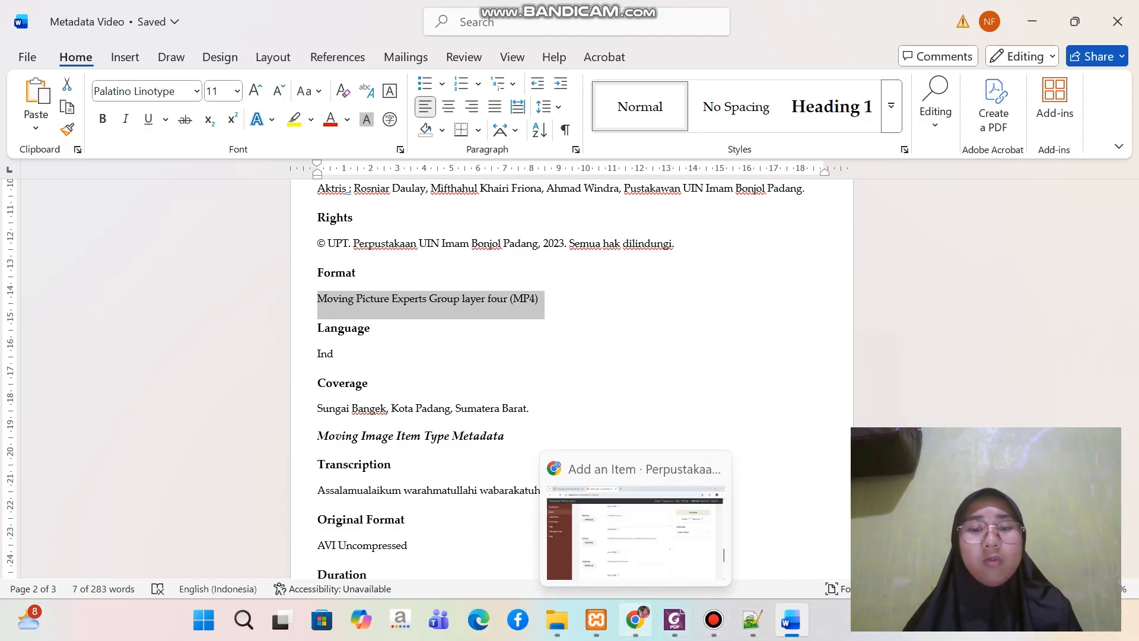
Paste the copied text "Moving Picture Experts Group layer four (MP4)" into the item's Format field in Chrome
left_click(635, 620)
left_click(460, 375)
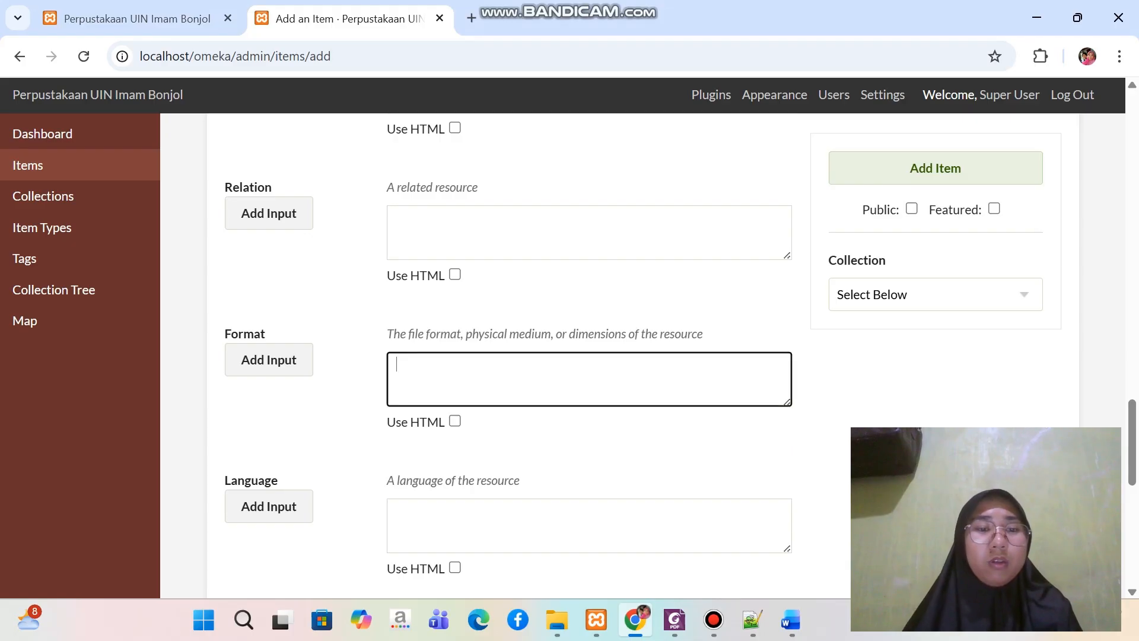
type("Moving Picture Experts Group layer four (MP4)")
Enter "Ind" in the item's Language field
scroll(589, 356, "down", 6)
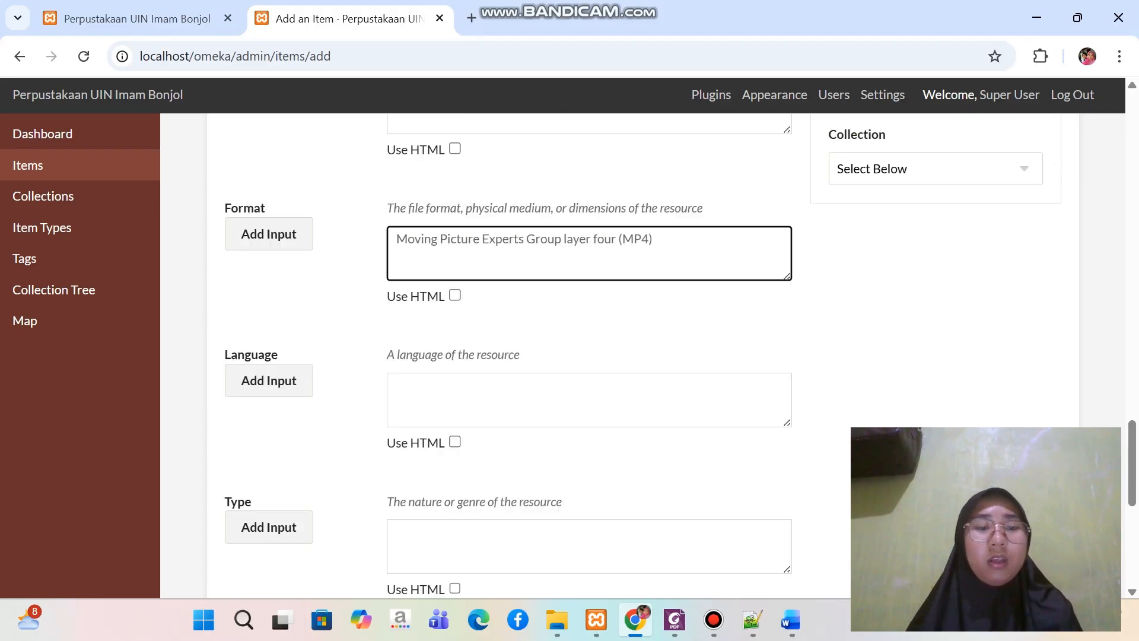
left_click(460, 172)
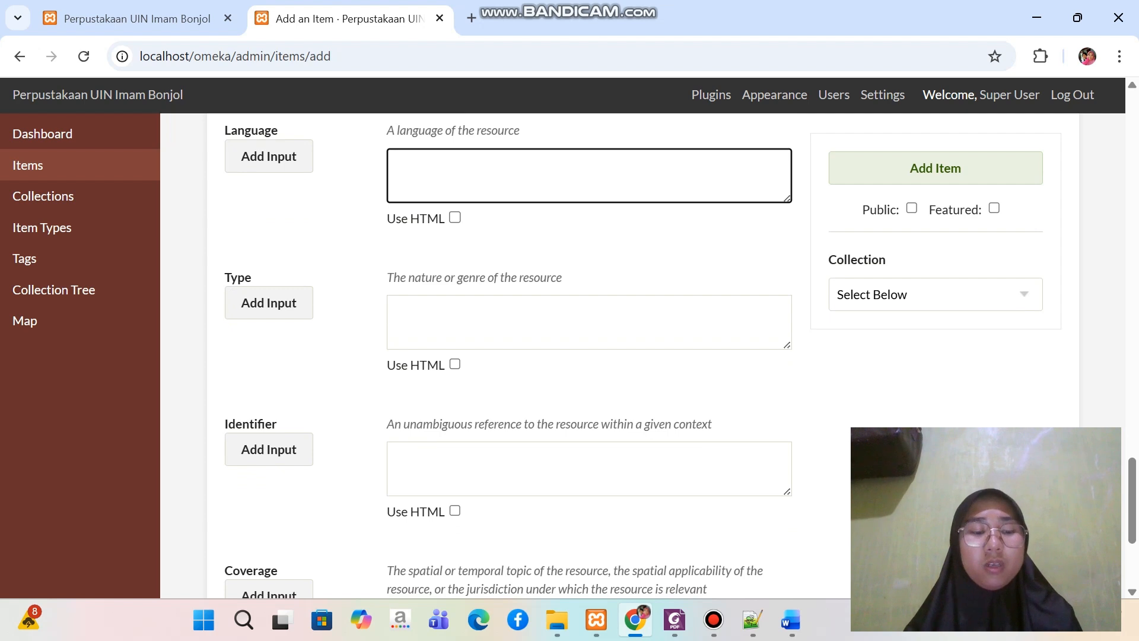
key("Caps_Lock")
type("I")
key("Caps_Lock")
type("nd")
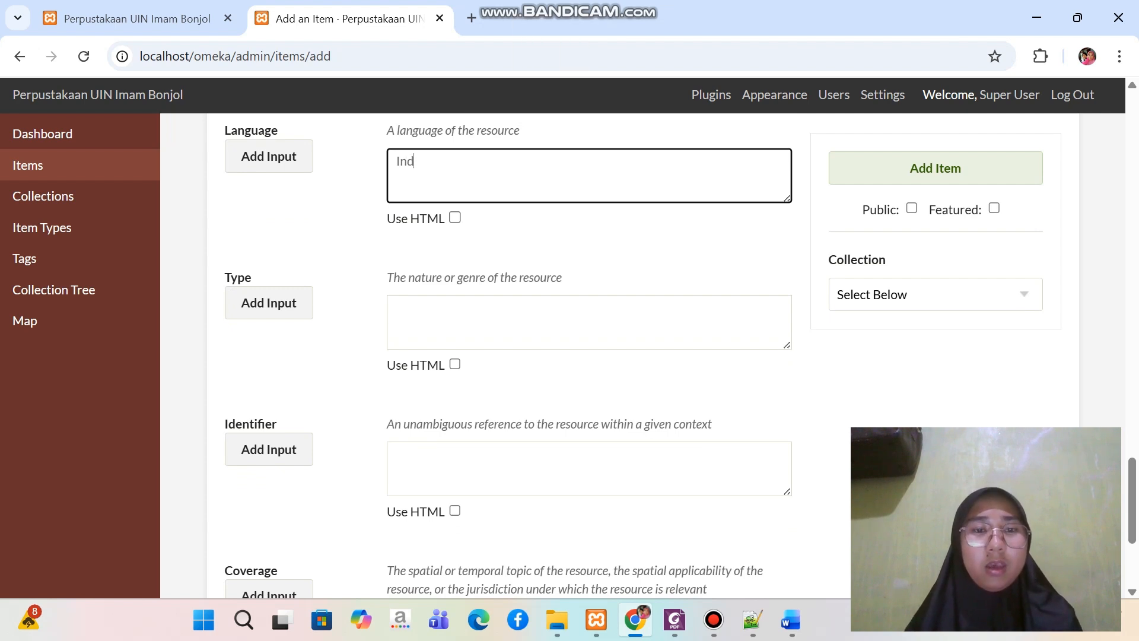
Leave Type and Identifier empty and copy "Sungai Bangek, Kota Padang, Sumatera Barat." from the Word document into the Coverage field in Chrome
left_click(460, 320)
scroll(460, 320, "down", 3)
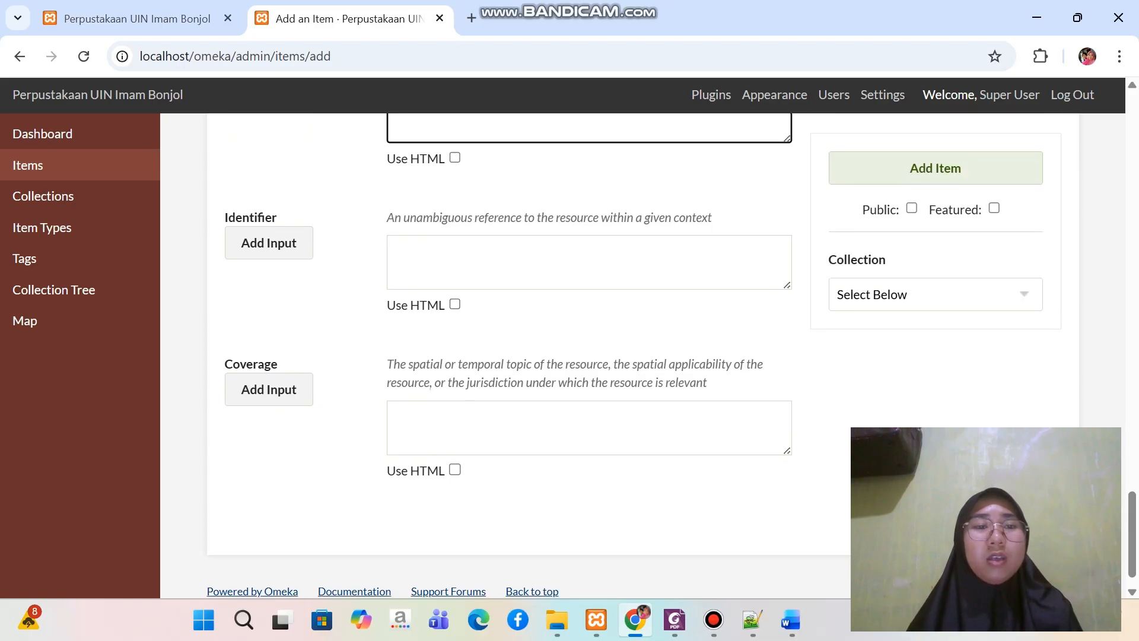
scroll(671, 353, "down", 1)
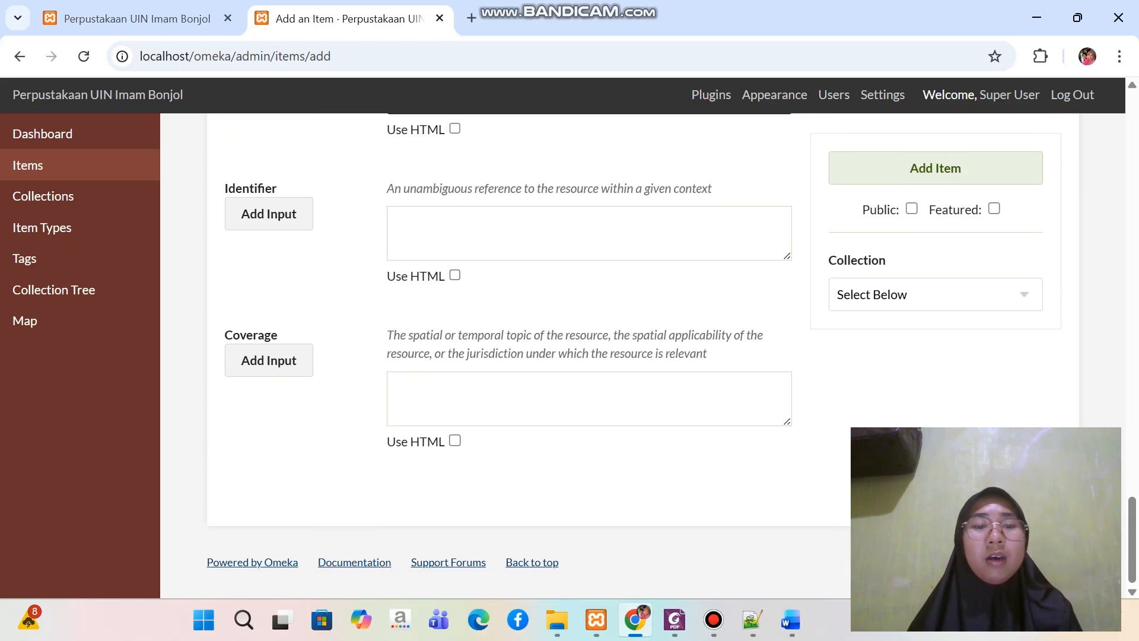
left_click(589, 398)
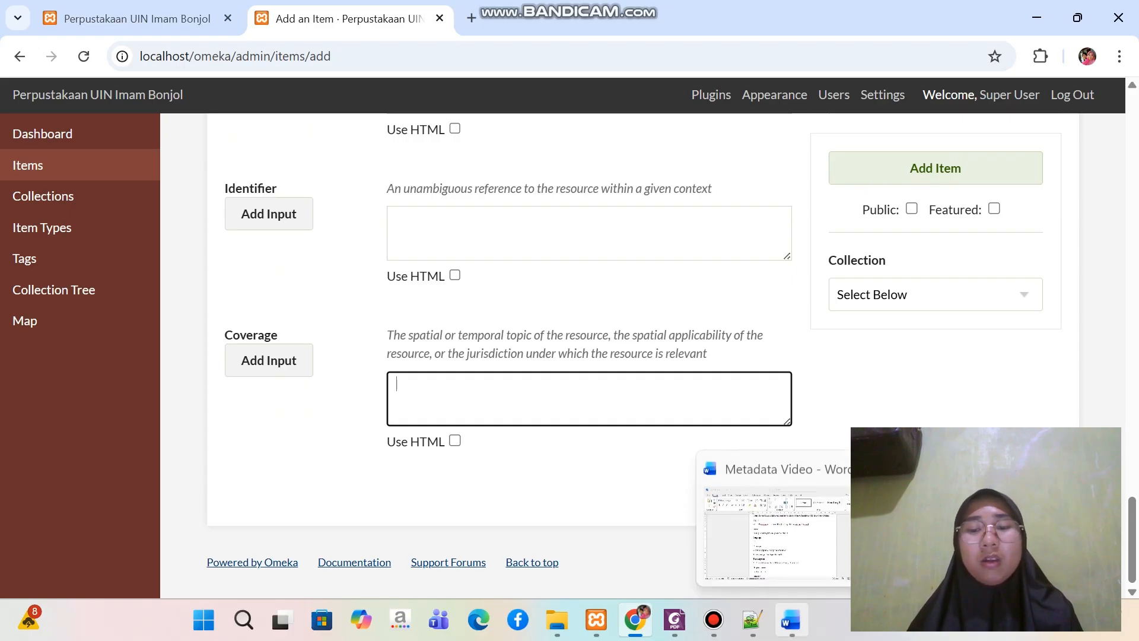
left_click(791, 620)
scroll(571, 378, "down", 3)
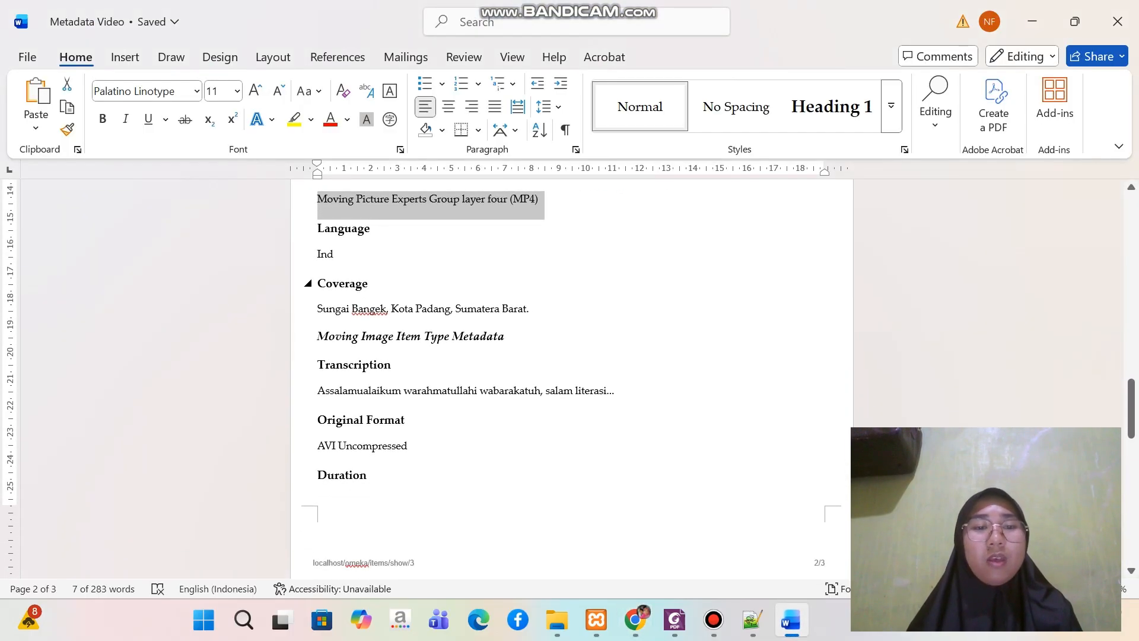
left_click_drag(318, 309, 536, 308)
key("ctrl+c")
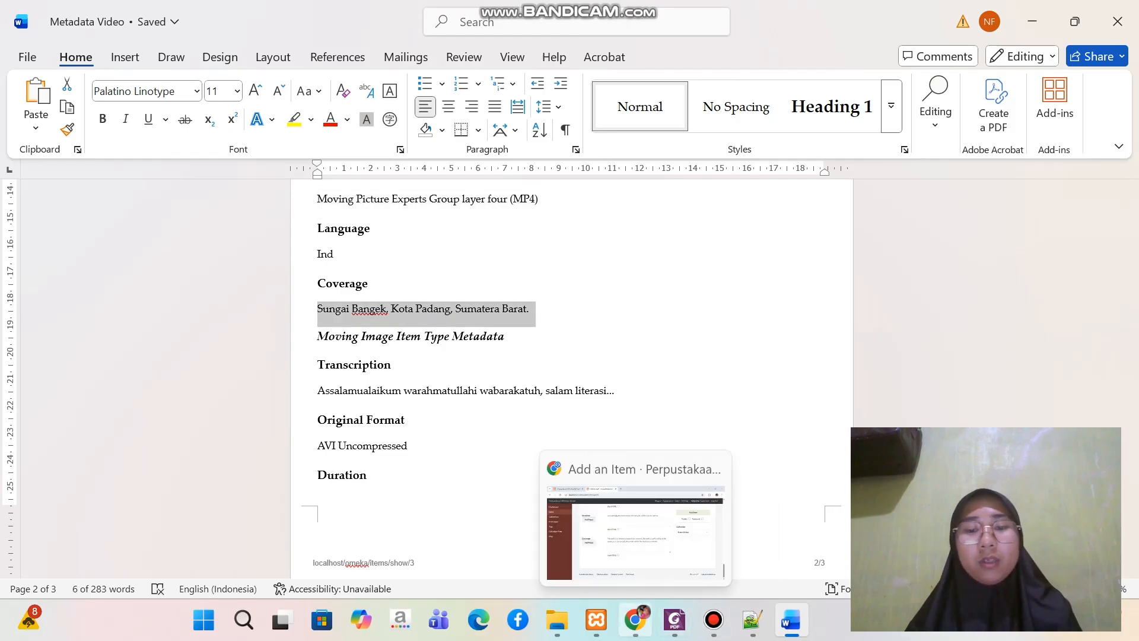
left_click(634, 620)
key("ctrl+v")
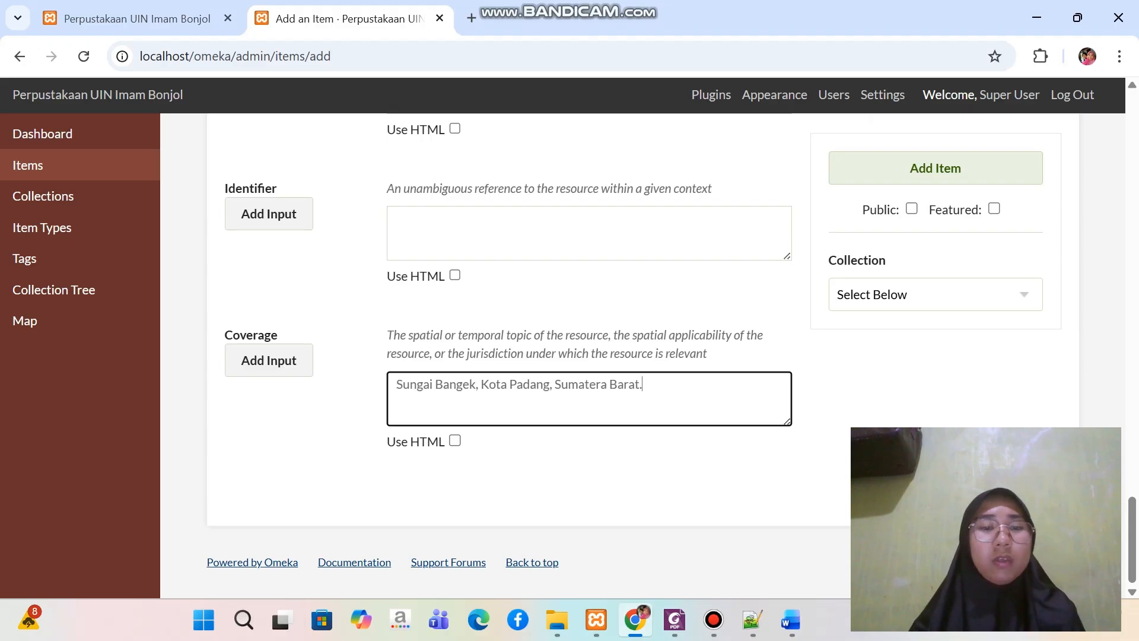
Set the item type to Moving Image in the item type metadata
scroll(589, 356, "up", 20)
scroll(589, 356, "up", 15)
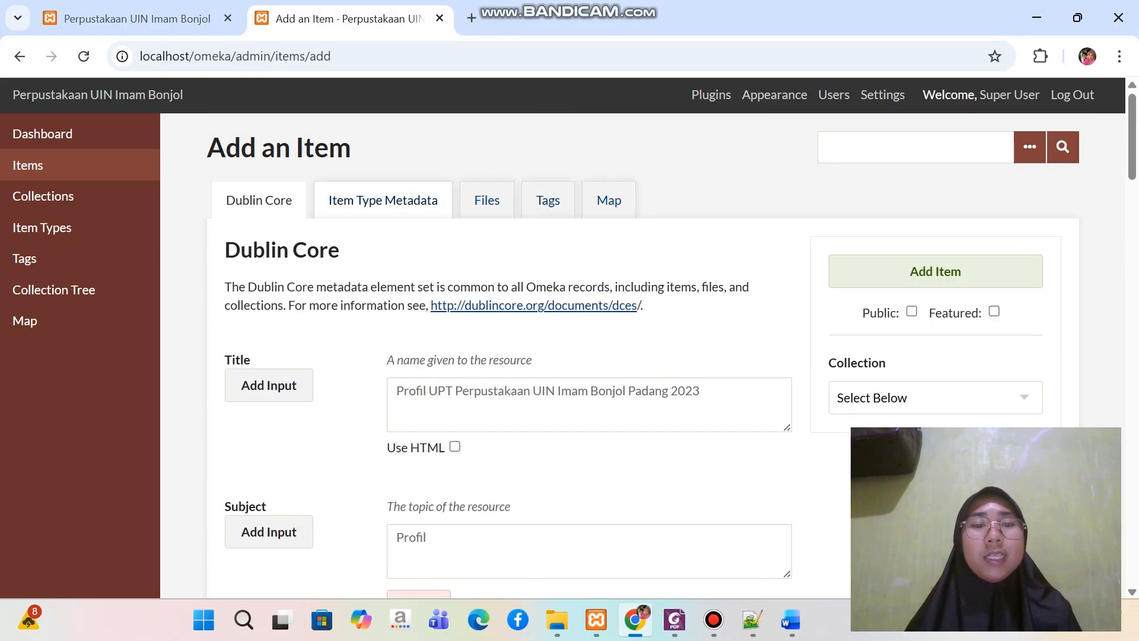
left_click(383, 200)
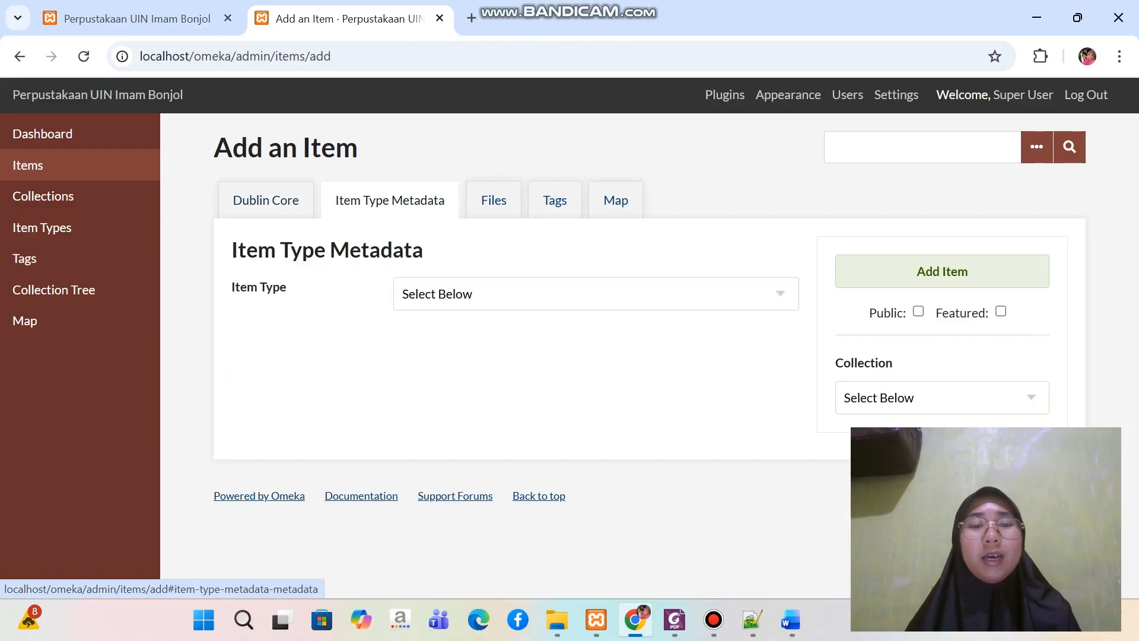
left_click(596, 294)
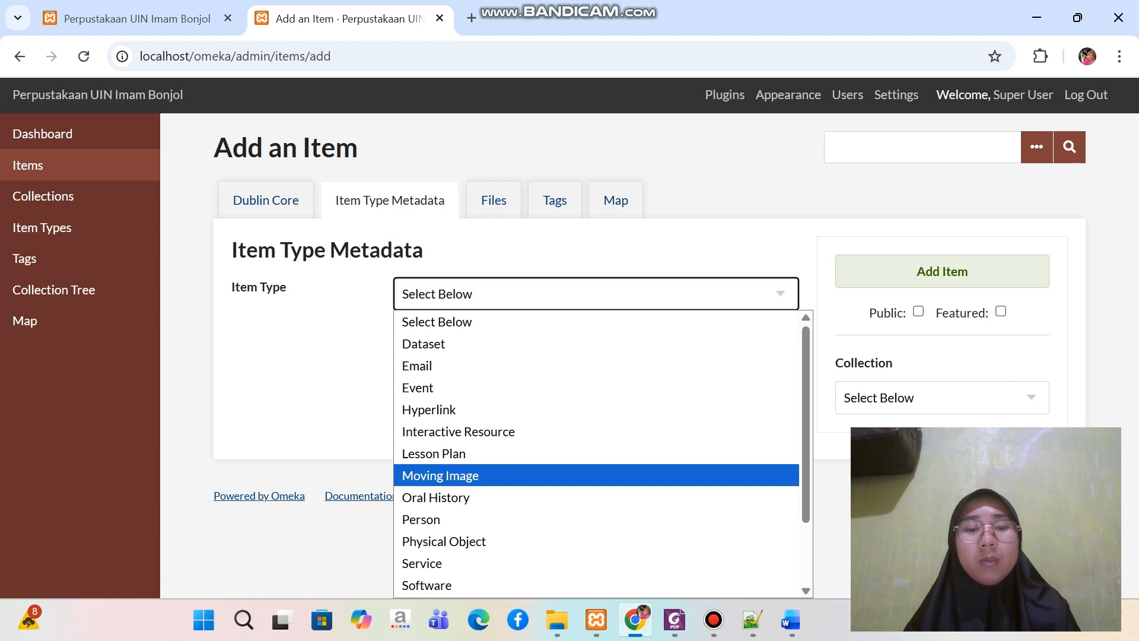
key("Return")
Copy "Assalamualaikum warahmatullahi wabarakatuh, salam literasi..." from the Word document into the item's Transcription field in Chrome
scroll(593, 356, "down", 3)
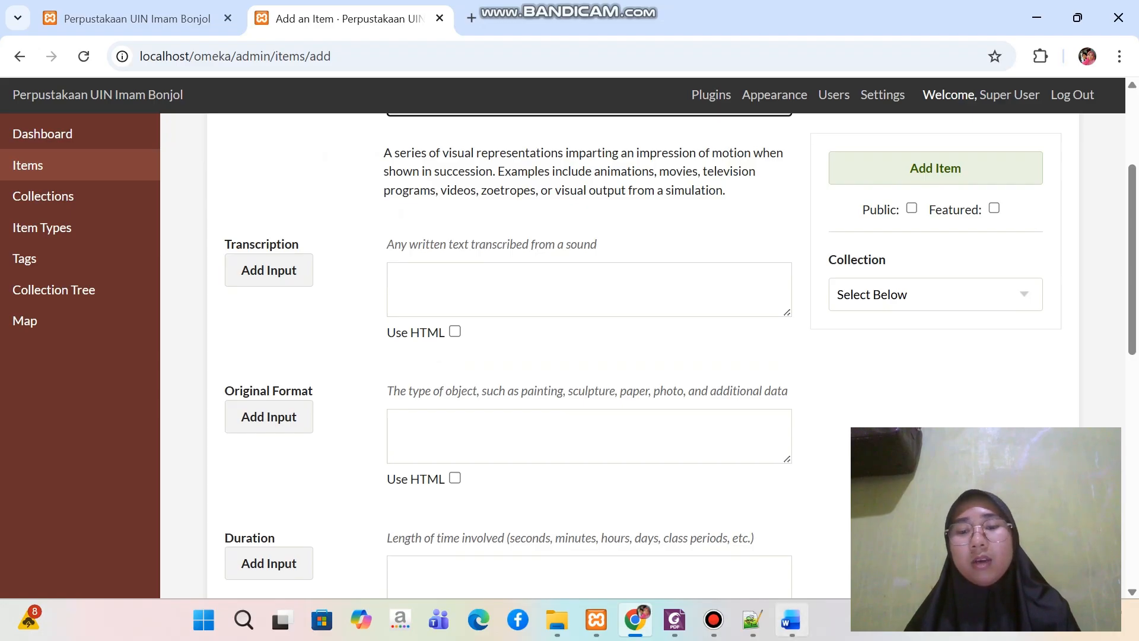
left_click(791, 620)
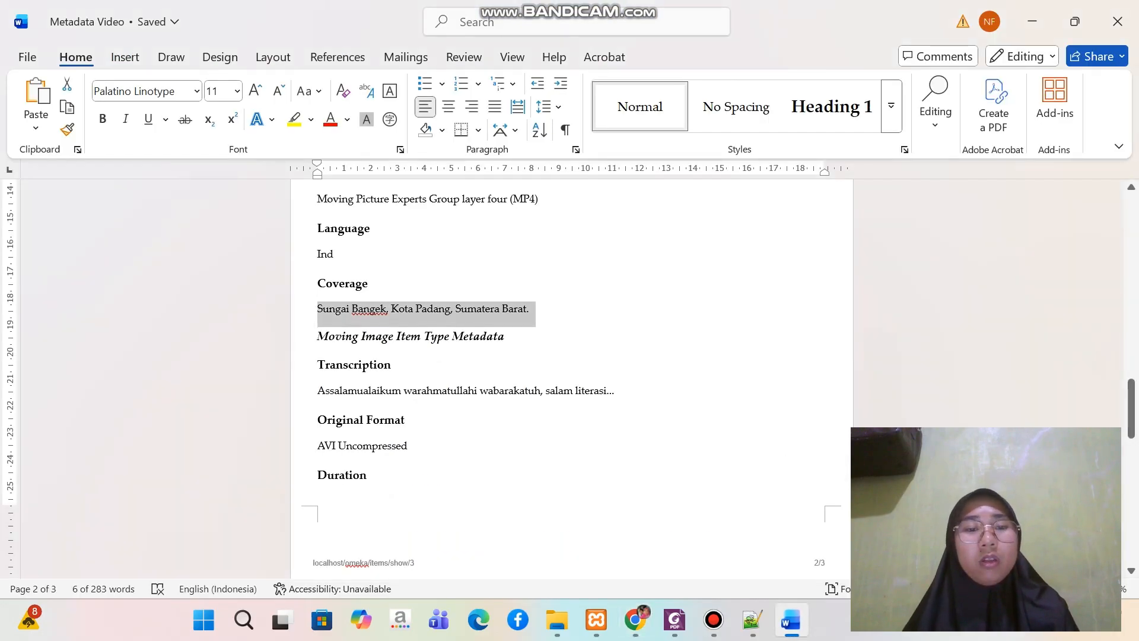
left_click_drag(318, 392, 620, 398)
key("ctrl+c")
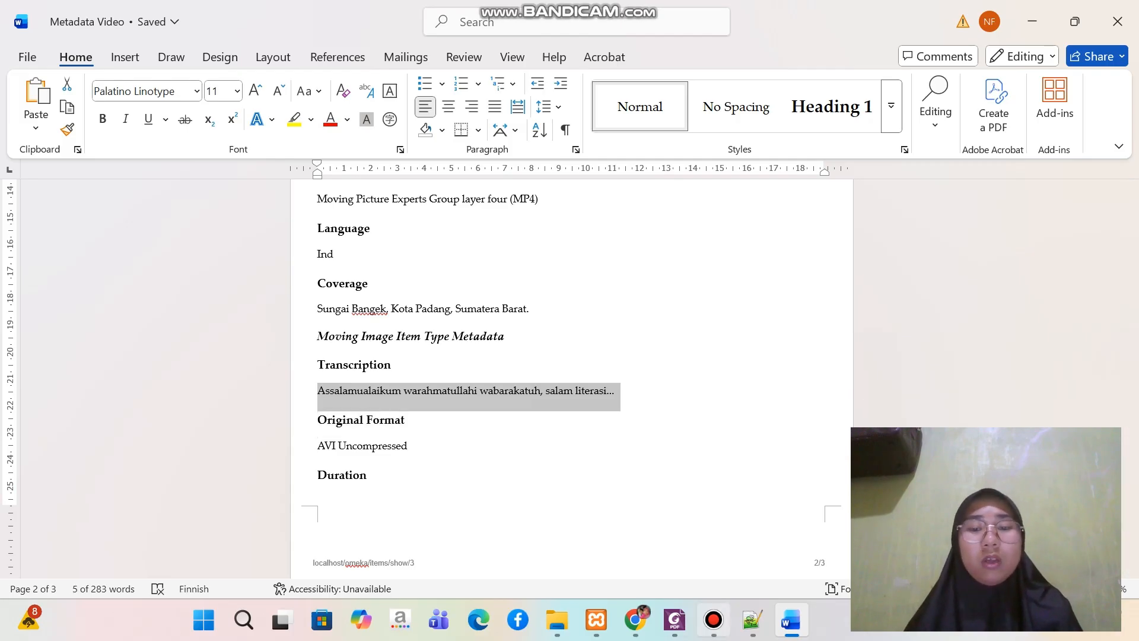
left_click(635, 534)
left_click(589, 290)
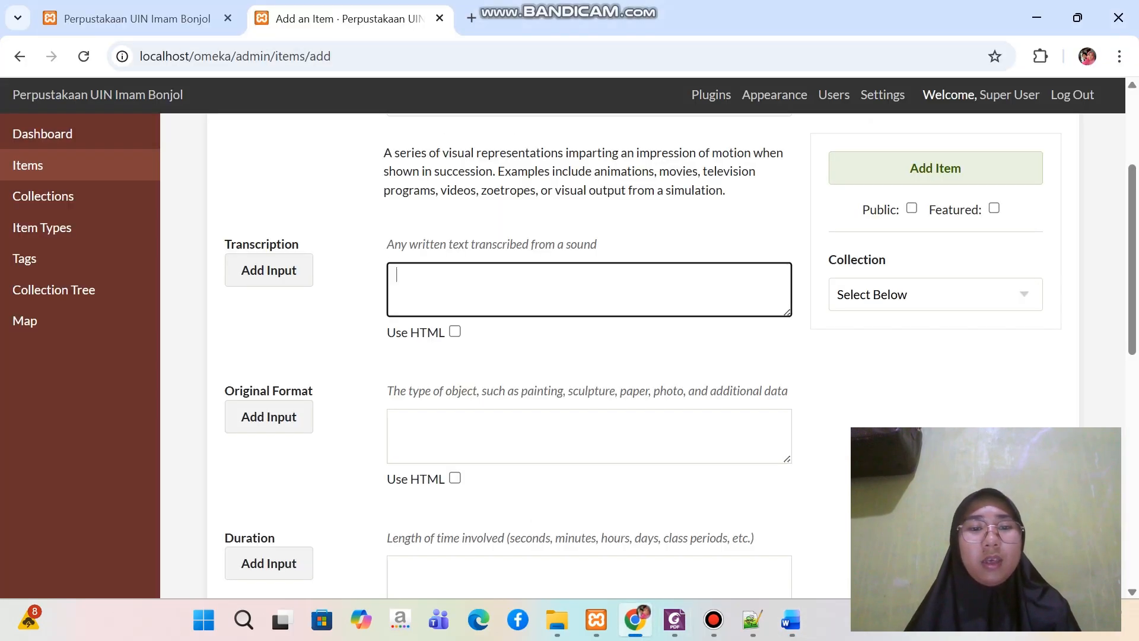
key("ctrl+v")
Copy "AVI Uncompressed" from the Word document into the item's Original Format field in Chrome
scroll(589, 356, "down", 1)
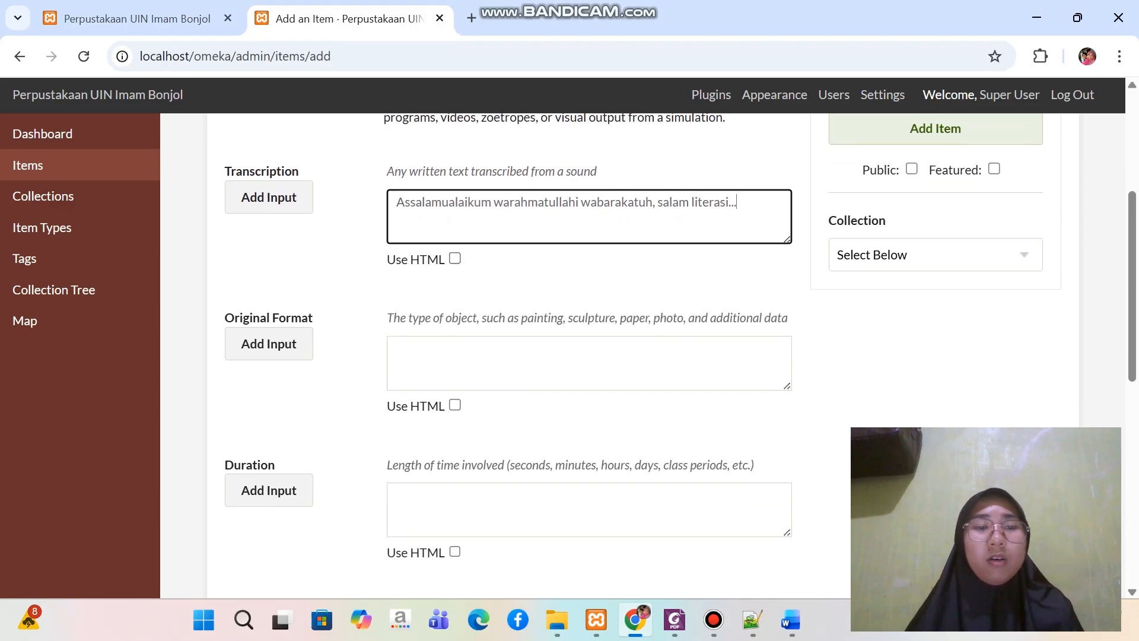
left_click(589, 363)
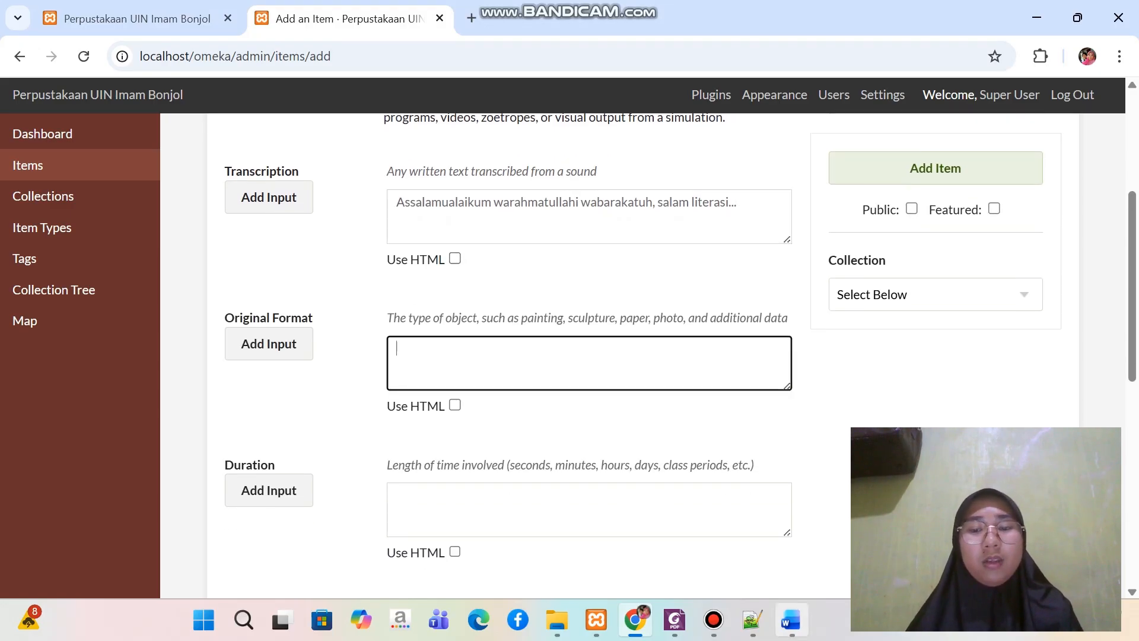
left_click(791, 620)
left_click_drag(318, 446, 433, 449)
key("ctrl+c")
scroll(569, 380, "down", 4)
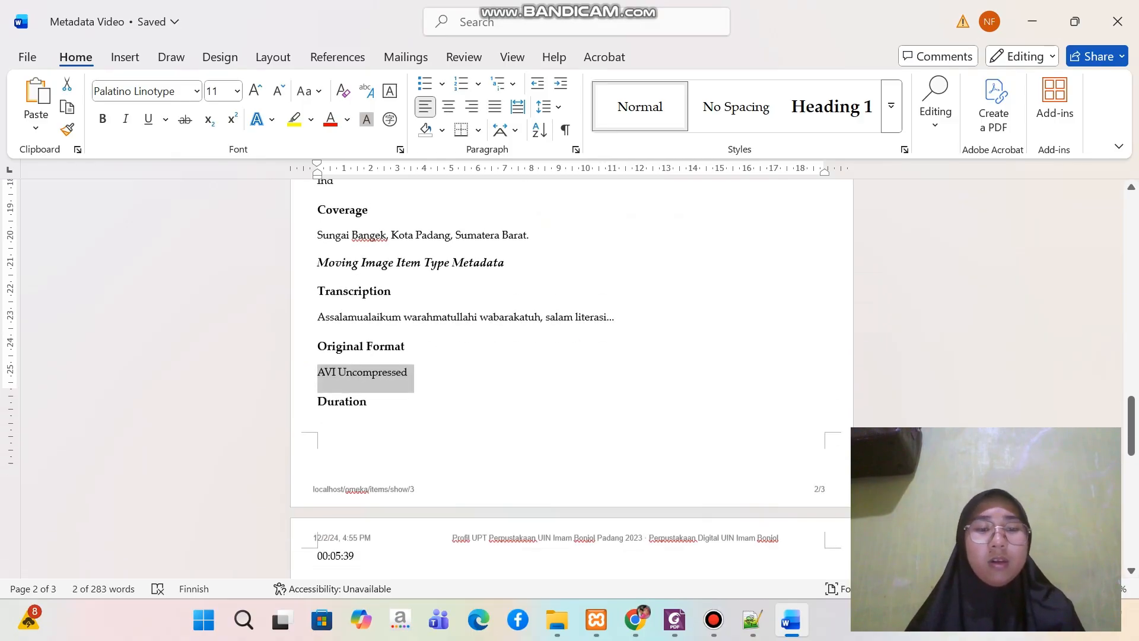
mouse_move(752, 620)
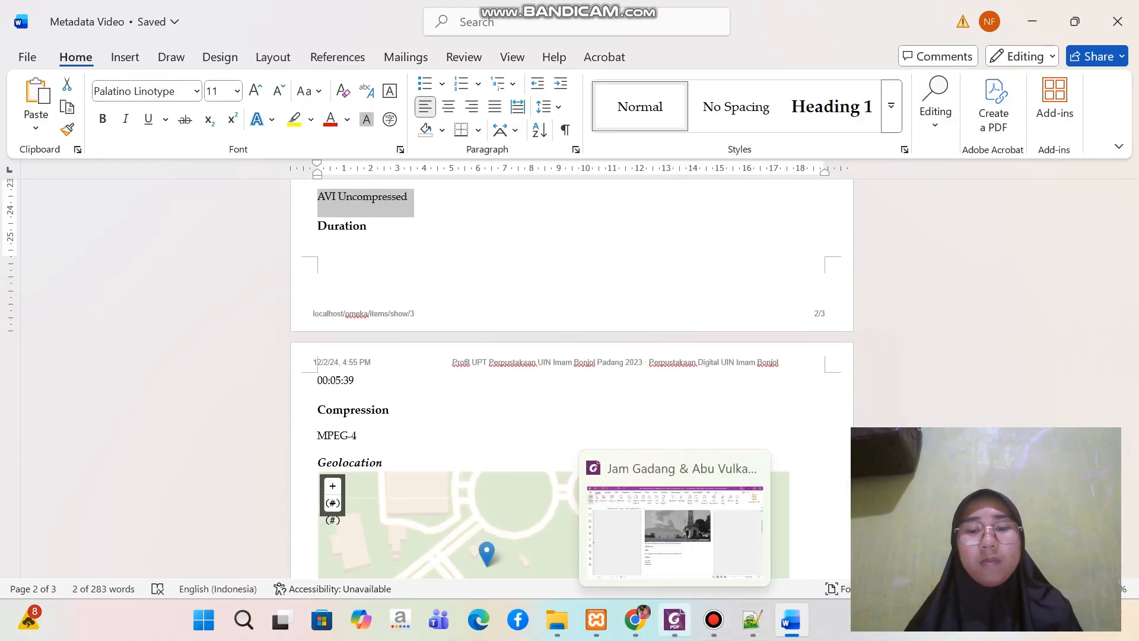
left_click(675, 620)
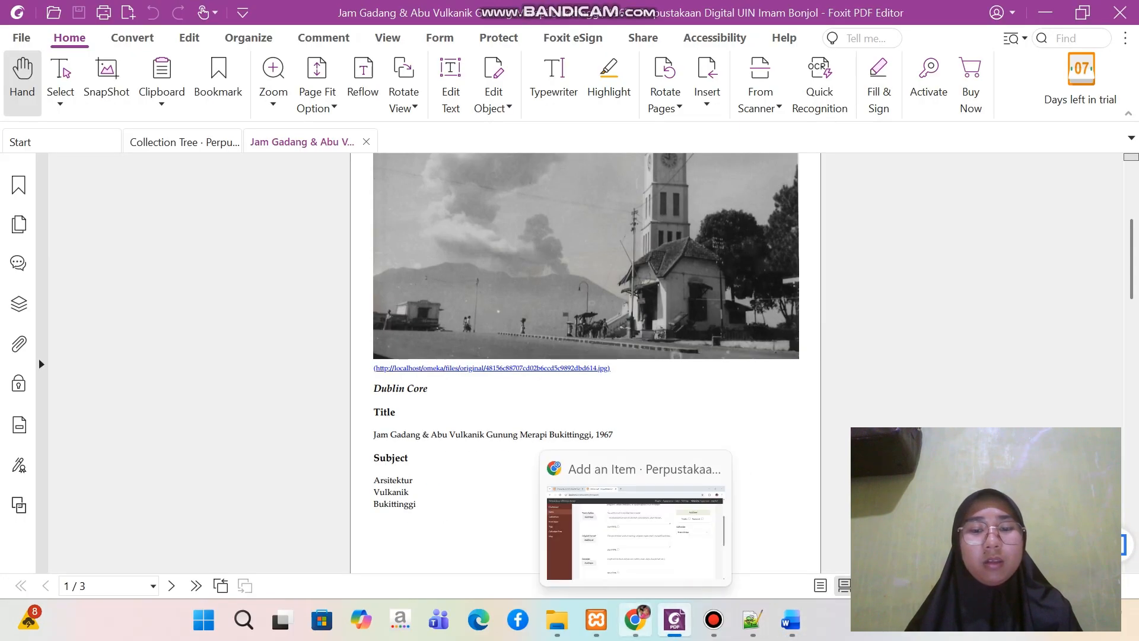
left_click(635, 620)
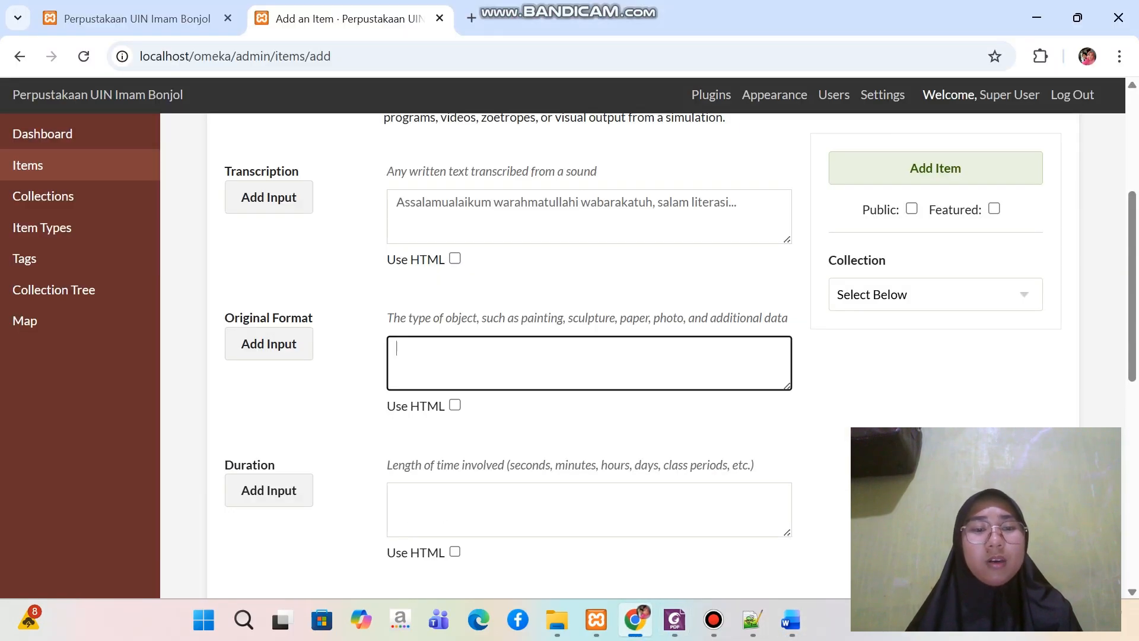
key("ctrl+v")
Copy the duration 00:05:39 from the Word document into the item's Duration field in Chrome
scroll(570, 356, "down", 3)
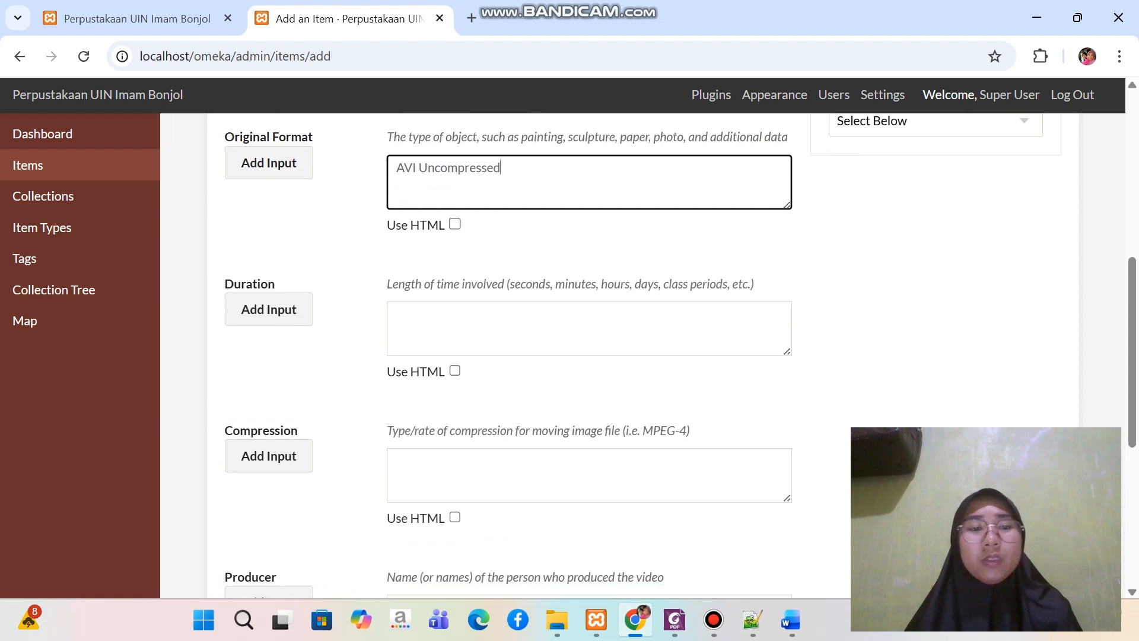
left_click(505, 325)
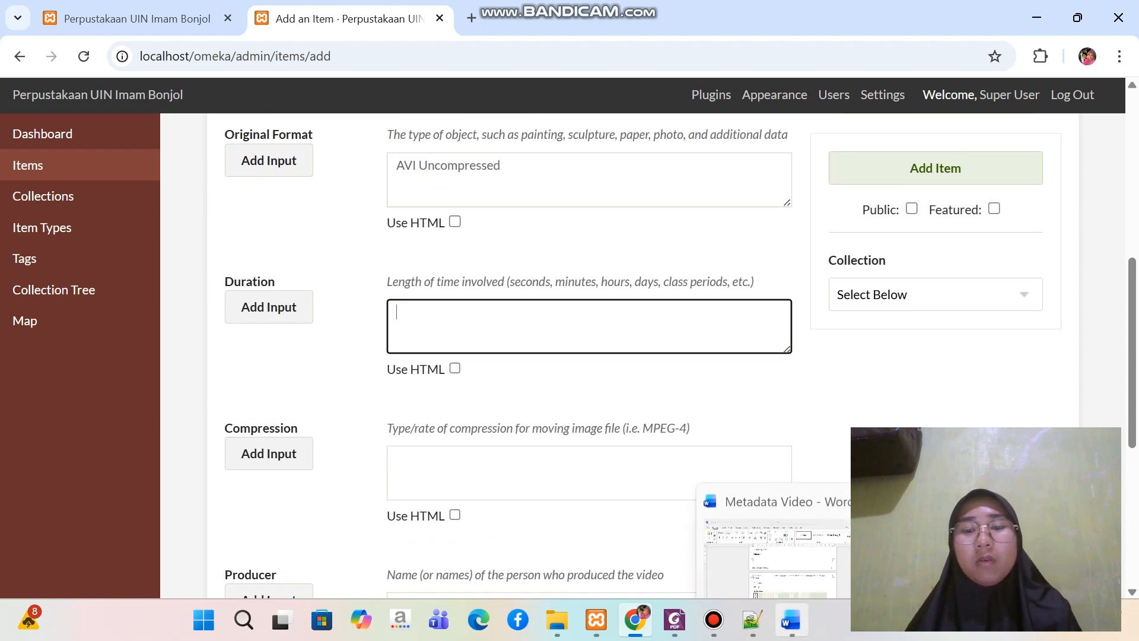
left_click(792, 620)
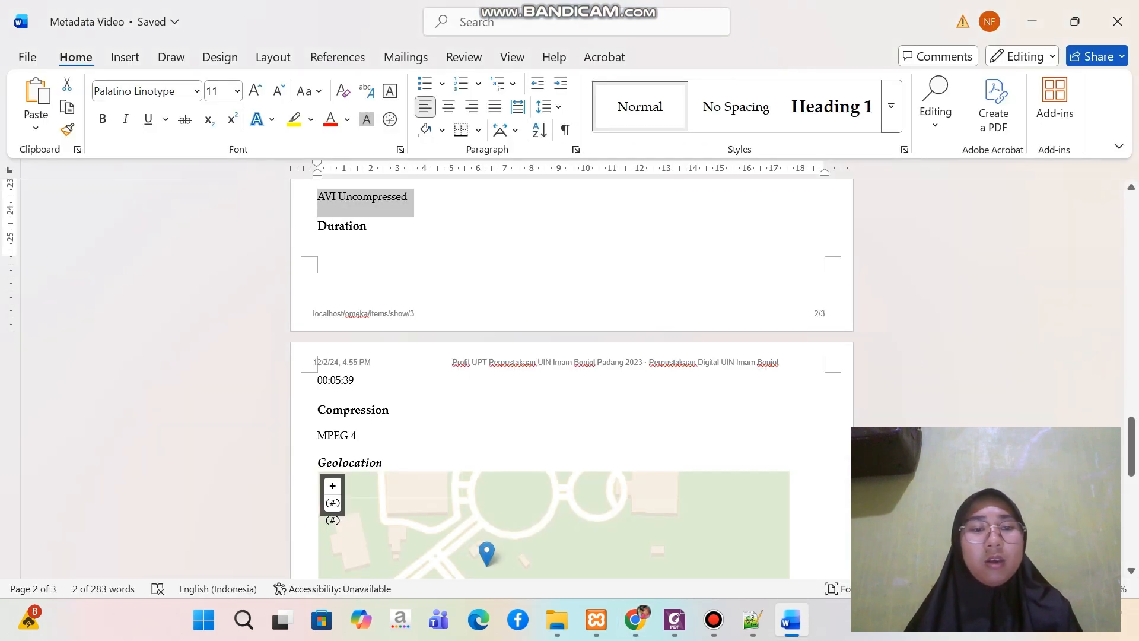
triple_click(336, 381)
key("ctrl+c")
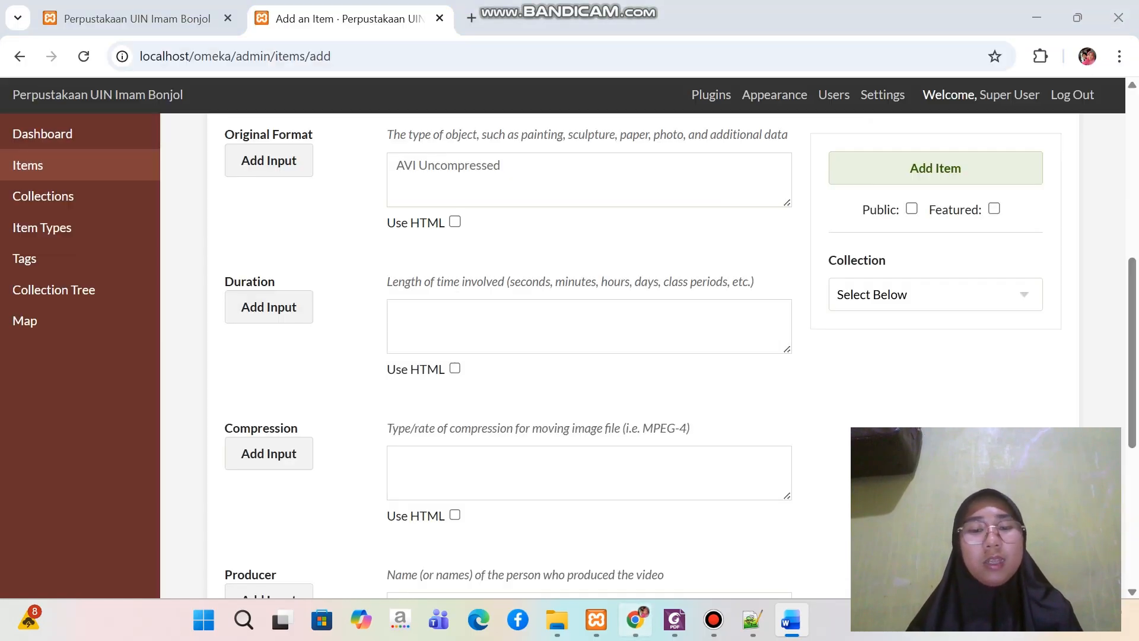
left_click(635, 620)
key("ctrl+v")
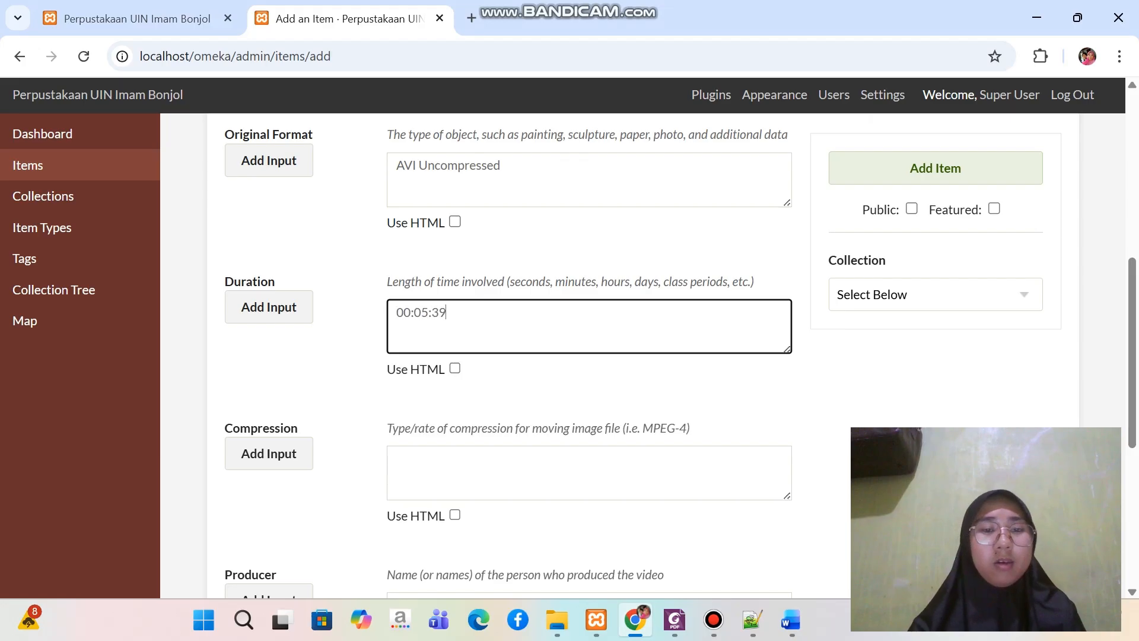
Copy the compression type MPEG-4 from the Word document into the item's Compression field in Chrome
scroll(589, 356, "down", 2)
left_click(451, 338)
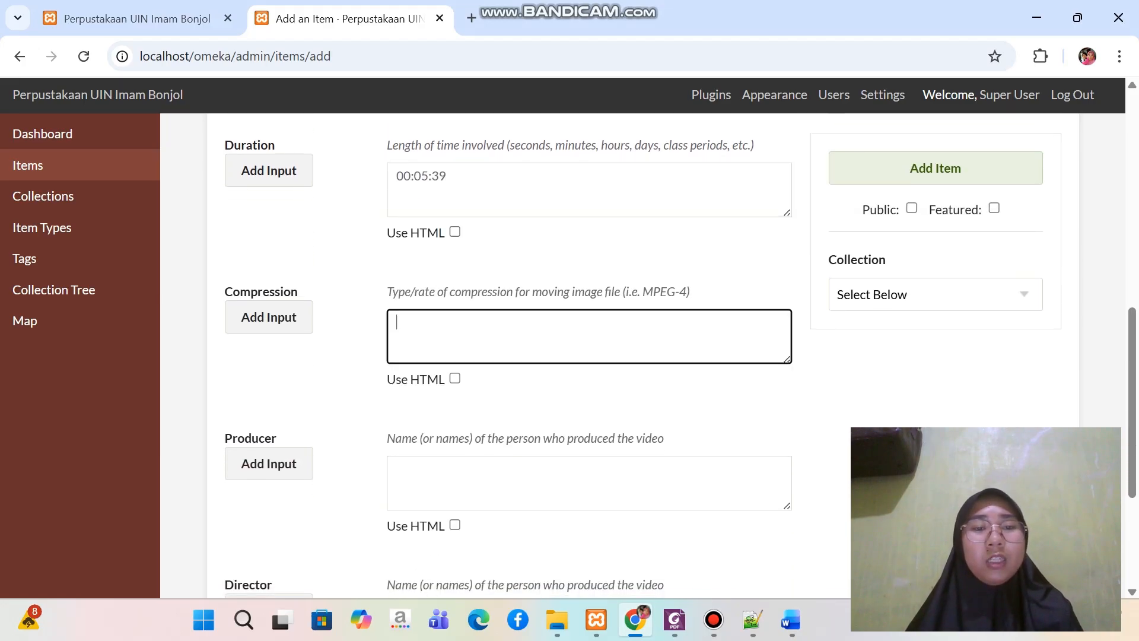
left_click(791, 620)
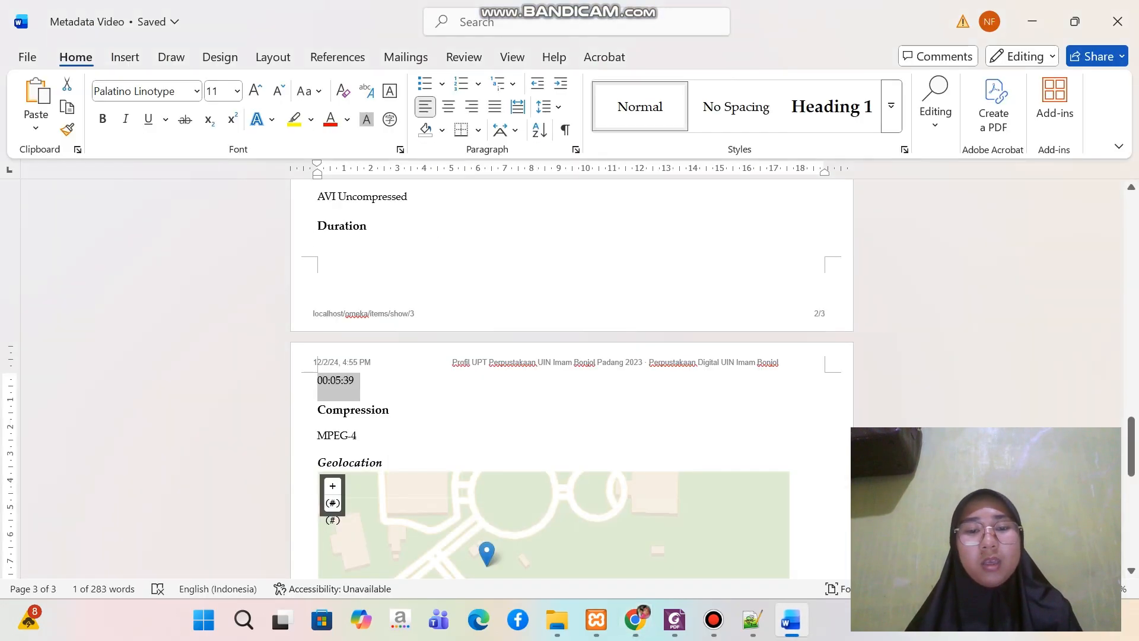
left_click_drag(318, 436, 363, 438)
key("ctrl+c")
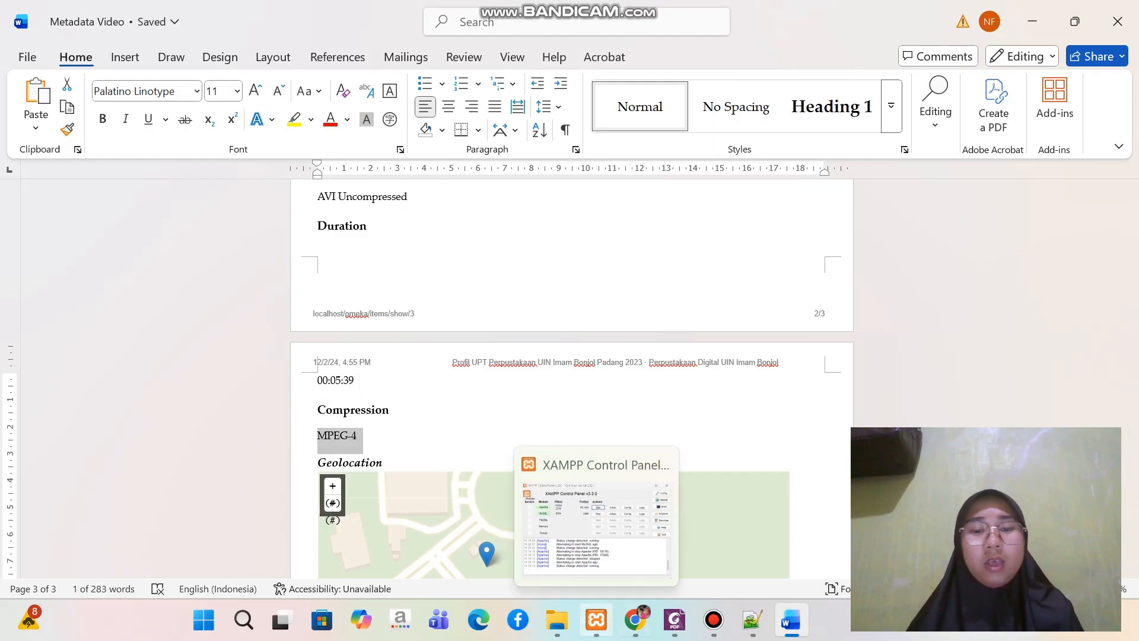
left_click(636, 620)
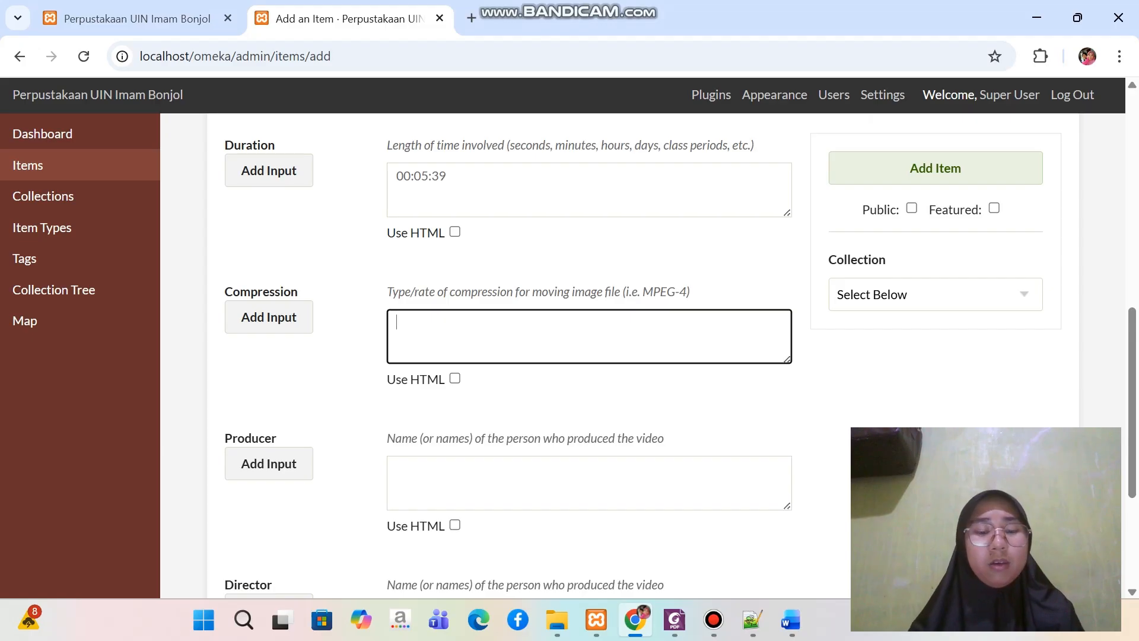
key("ctrl+v")
scroll(593, 356, "down", 2)
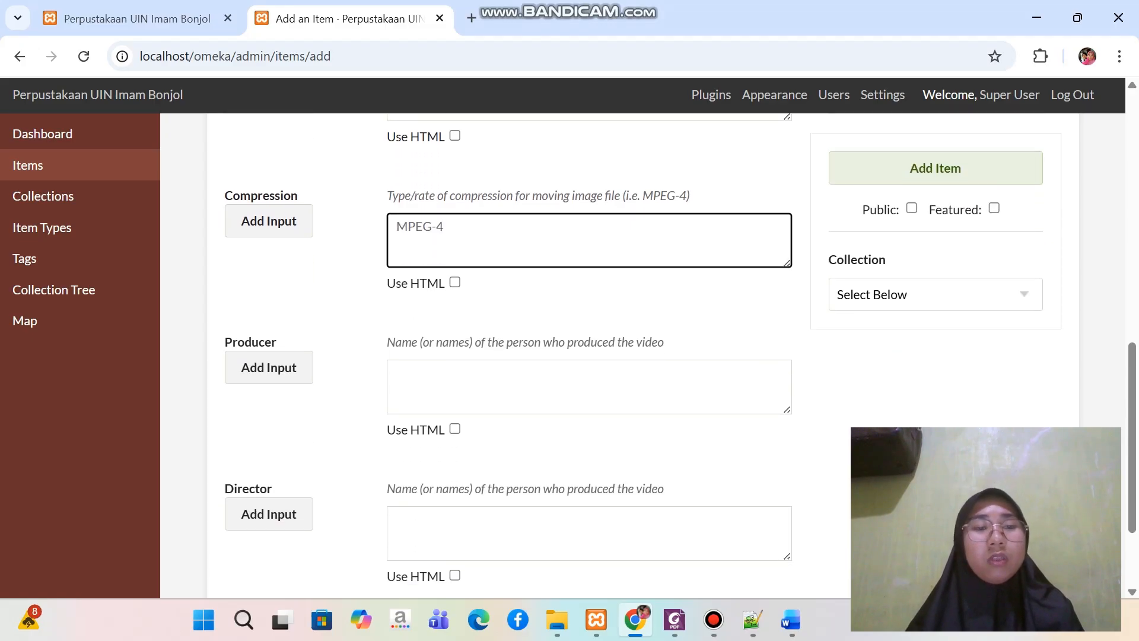
scroll(593, 356, "up", 10)
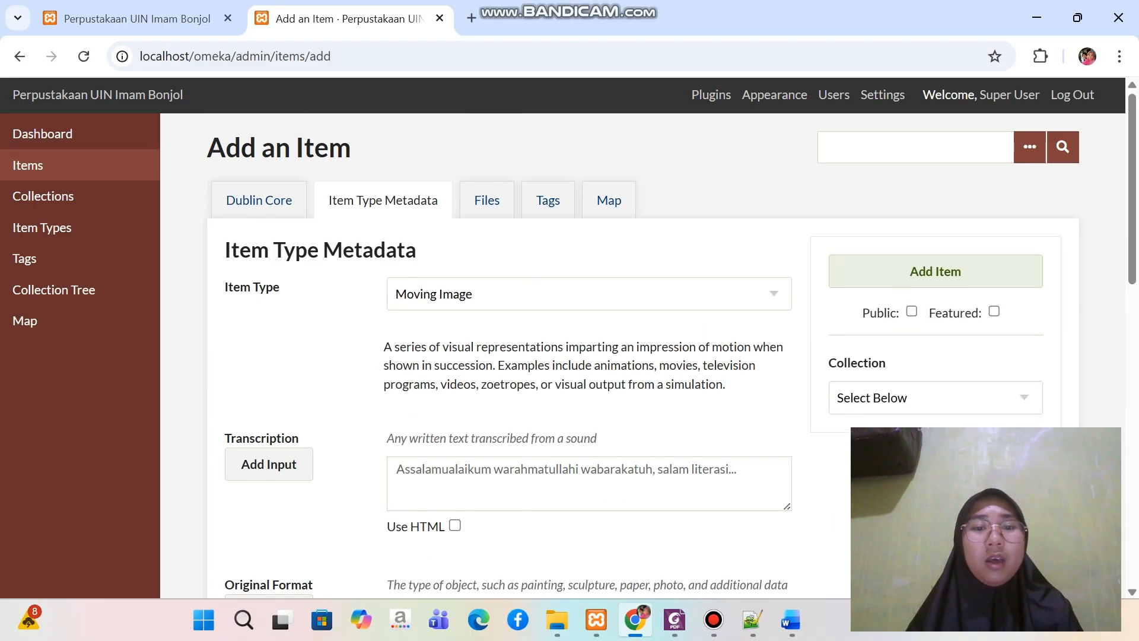
scroll(593, 356, "down", 1)
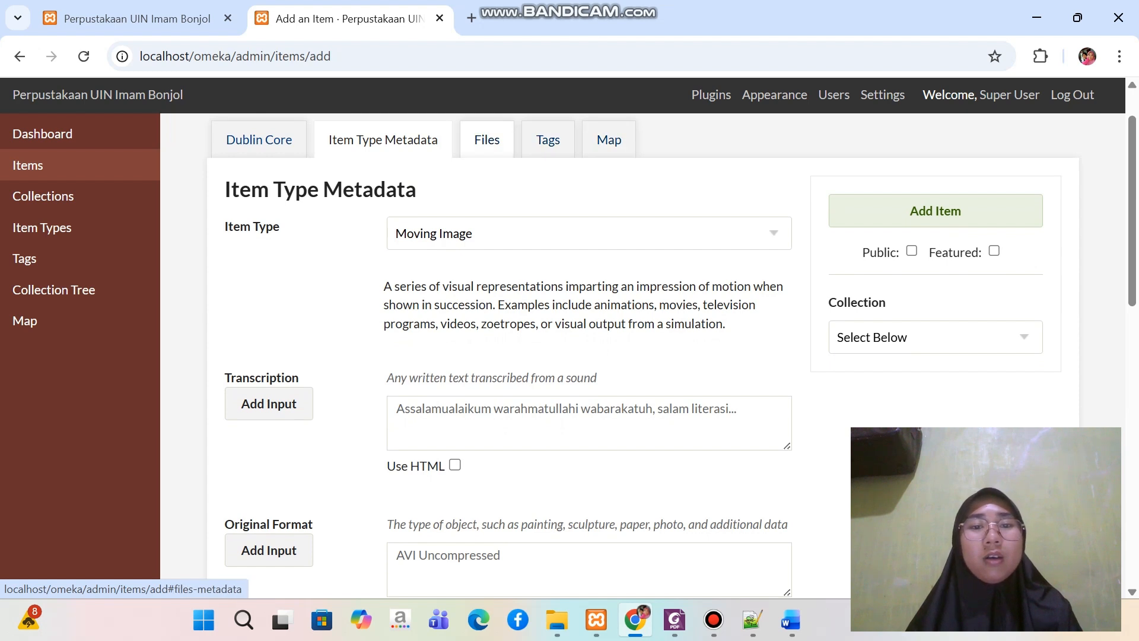
Set the item's map location by searching for the address "padang"
left_click(486, 139)
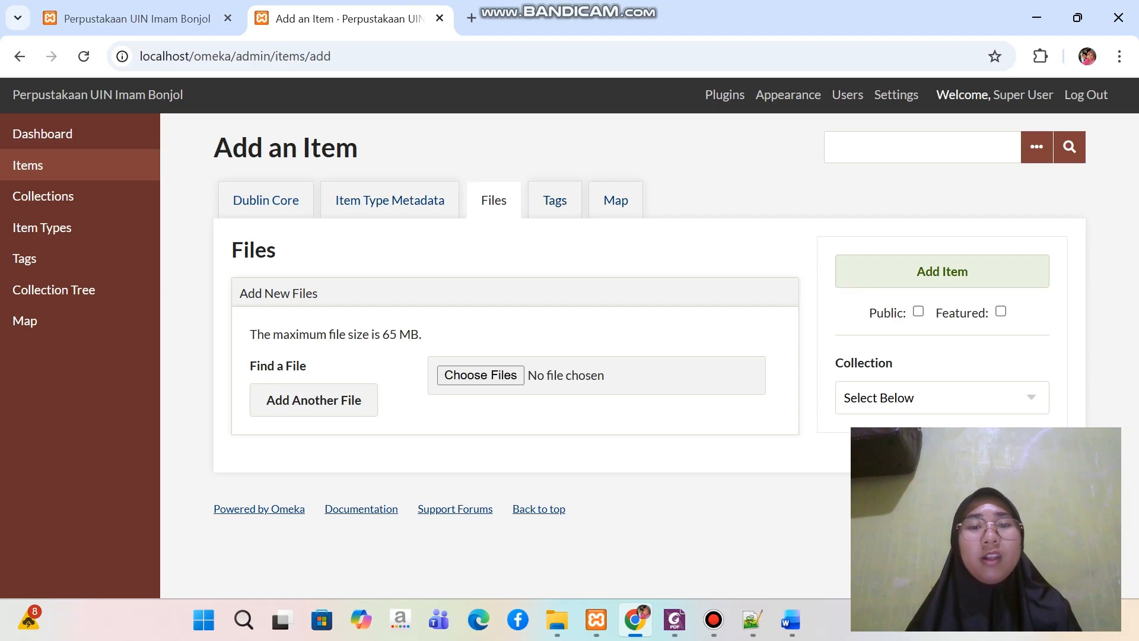
left_click(616, 200)
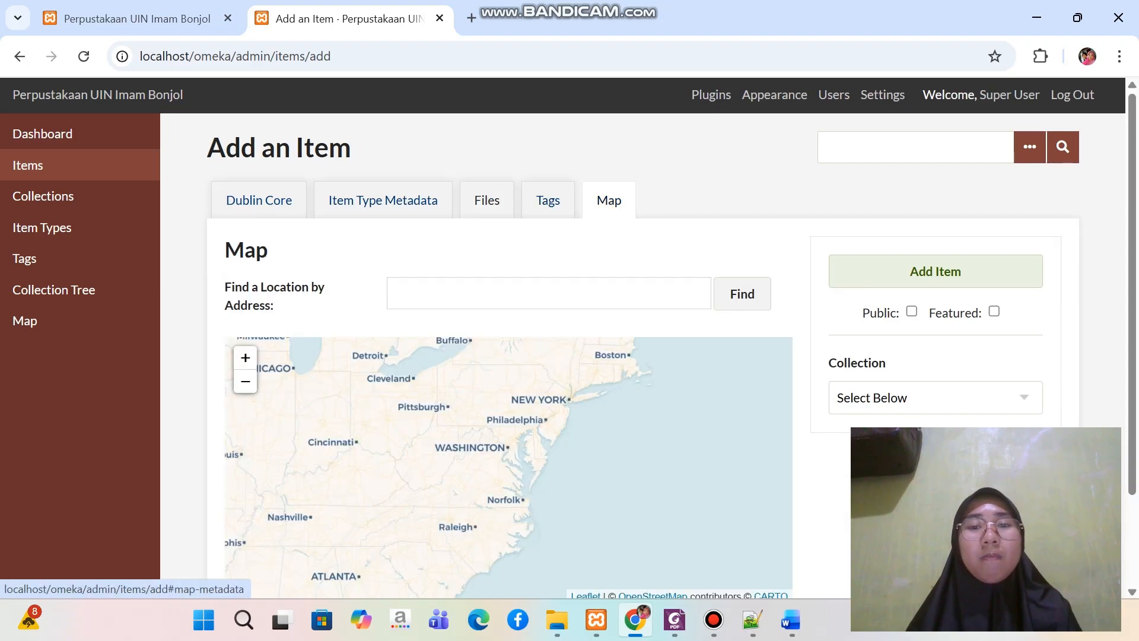
left_click(549, 293)
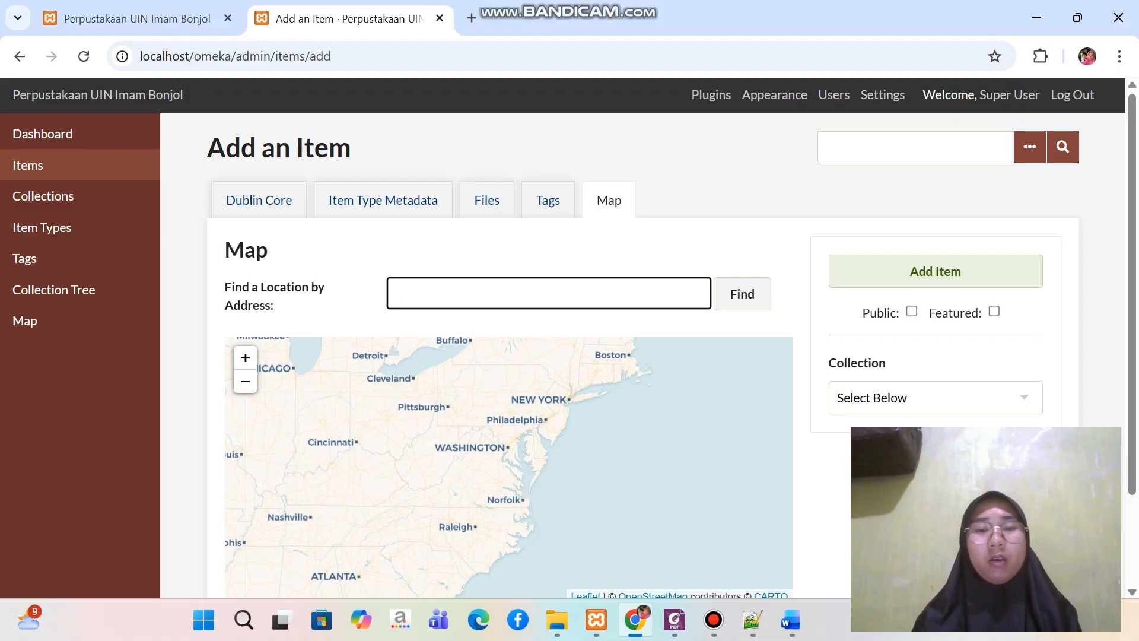
scroll(634, 238, "down", 2)
scroll(634, 238, "up", 1)
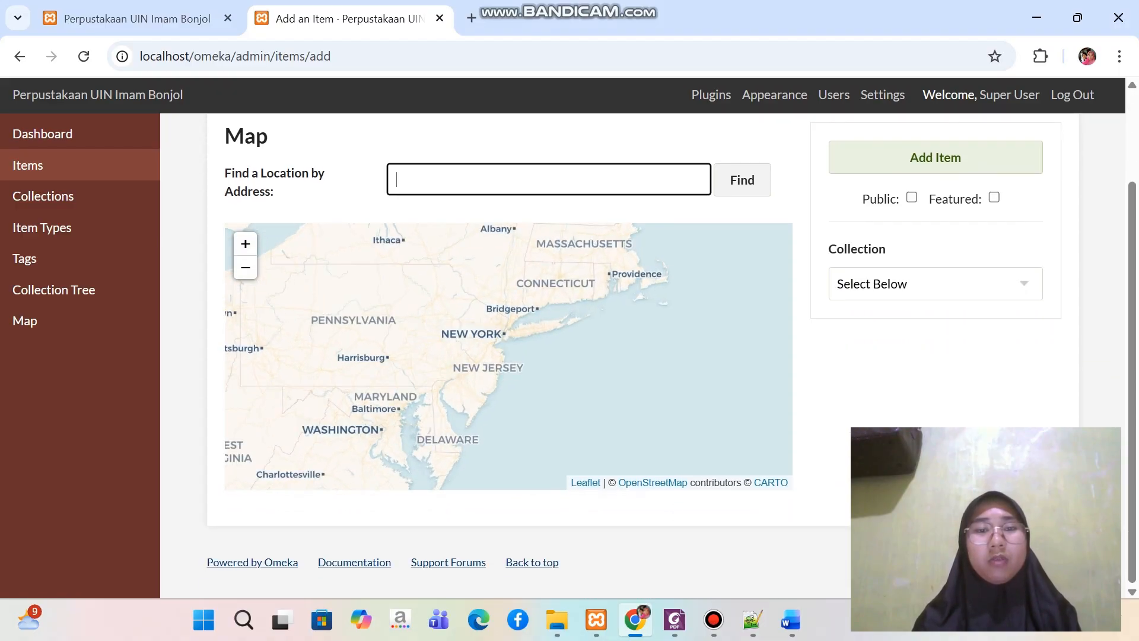
left_click(549, 179)
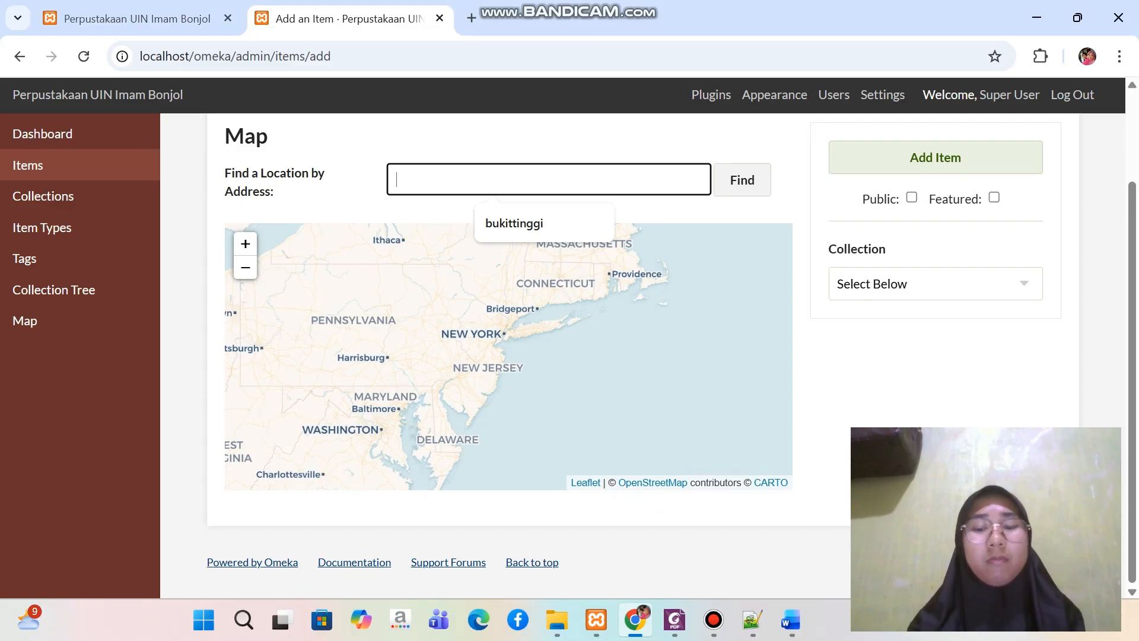
type("padang")
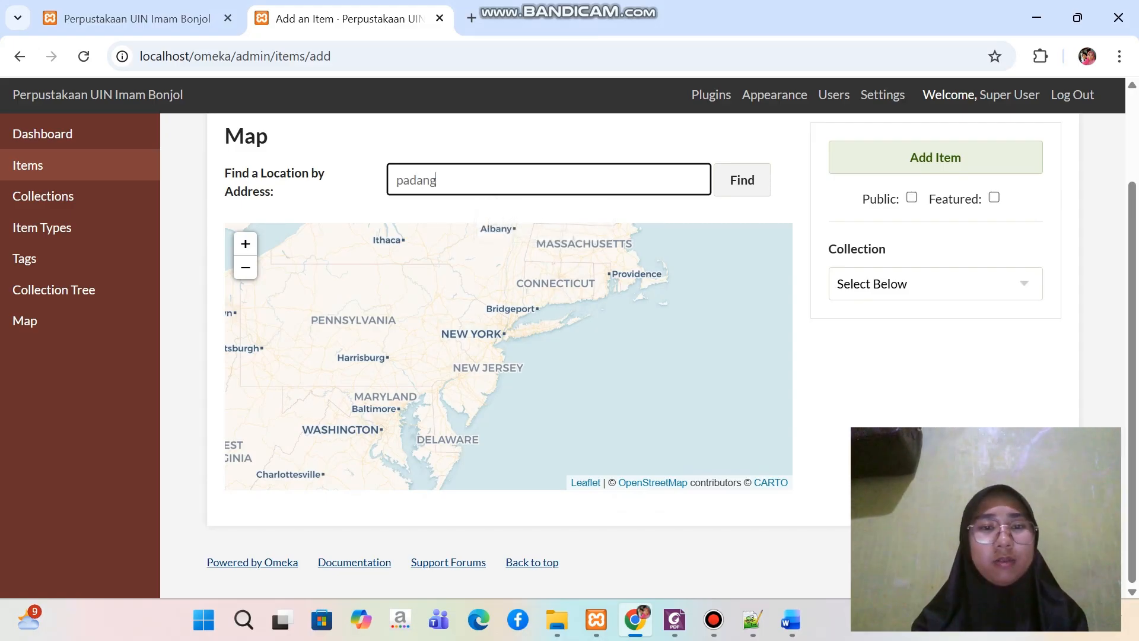
left_click(742, 180)
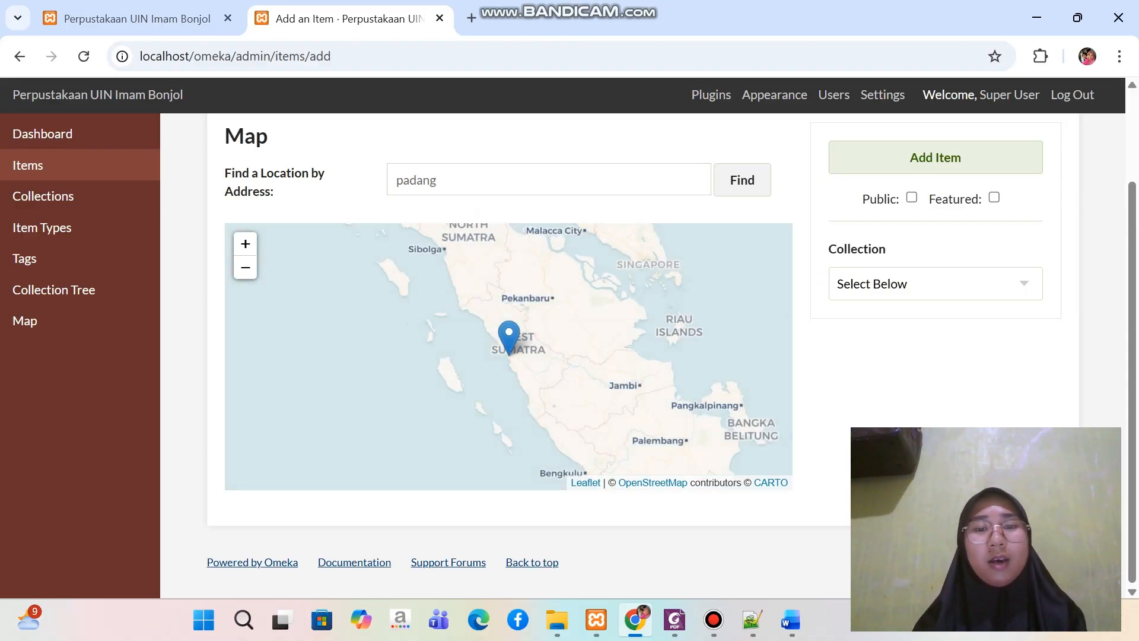
Examine the streets and places around the Padang marker on the item's map at close range
scroll(515, 334, "up", 3)
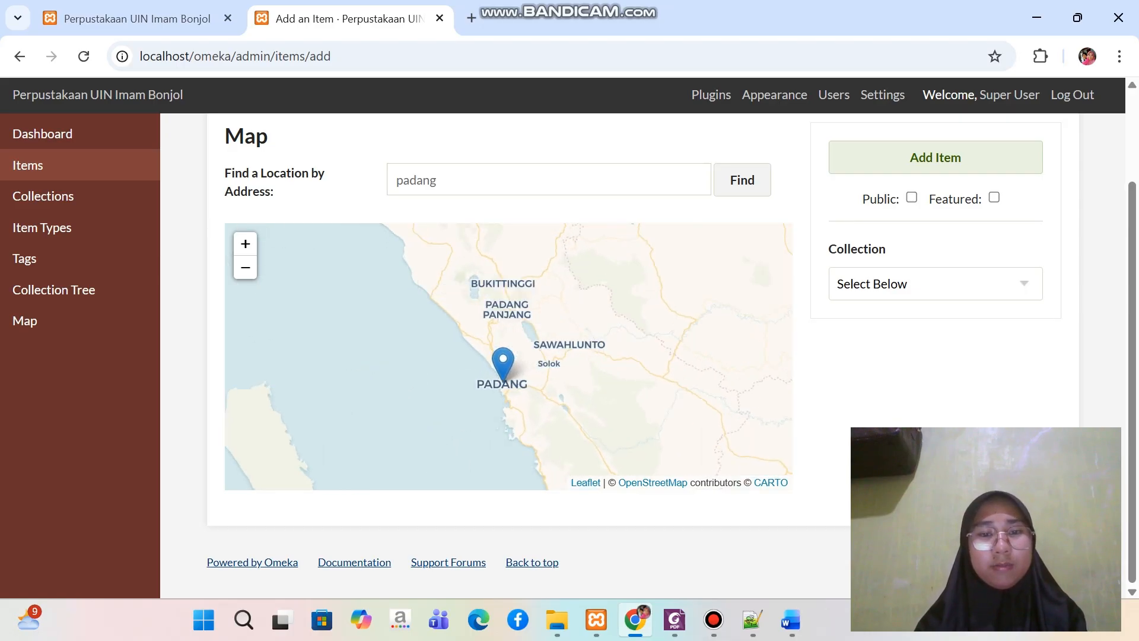
scroll(510, 360, "up", 1)
scroll(499, 392, "up", 1)
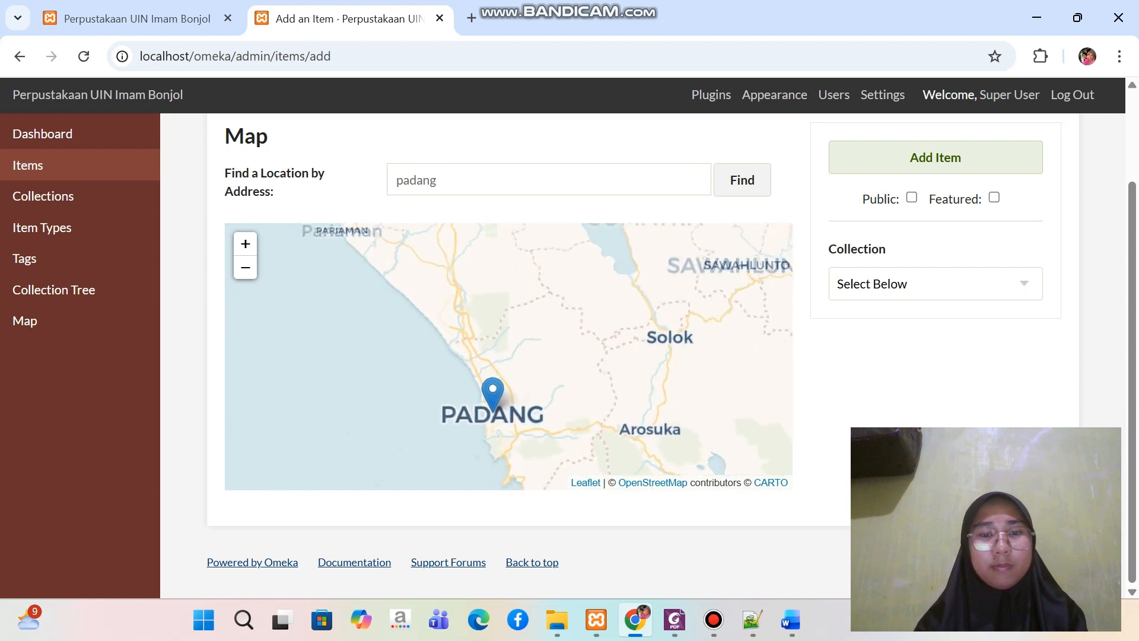
scroll(493, 378, "up", 1)
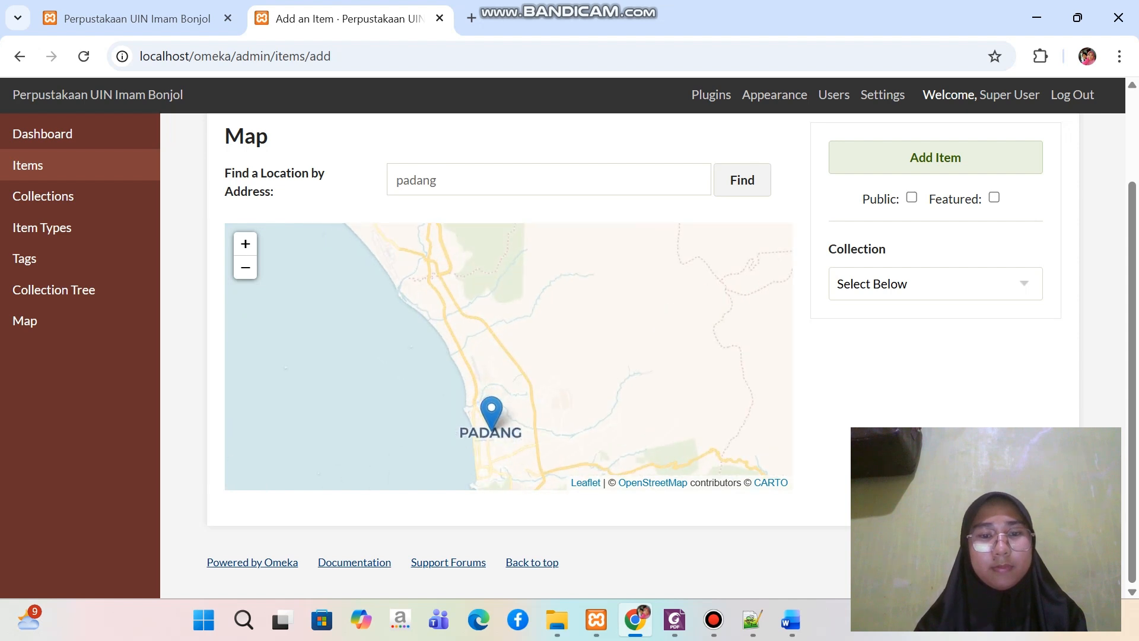
left_click_drag(493, 398, 494, 309)
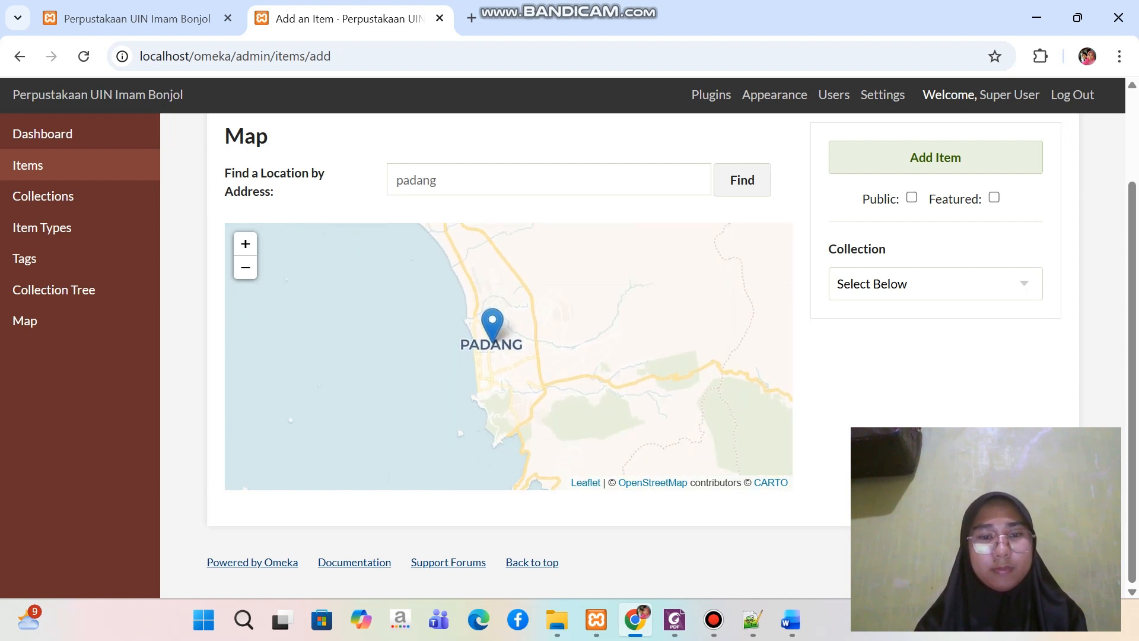
scroll(494, 308, "up", 1)
scroll(491, 339, "up", 1)
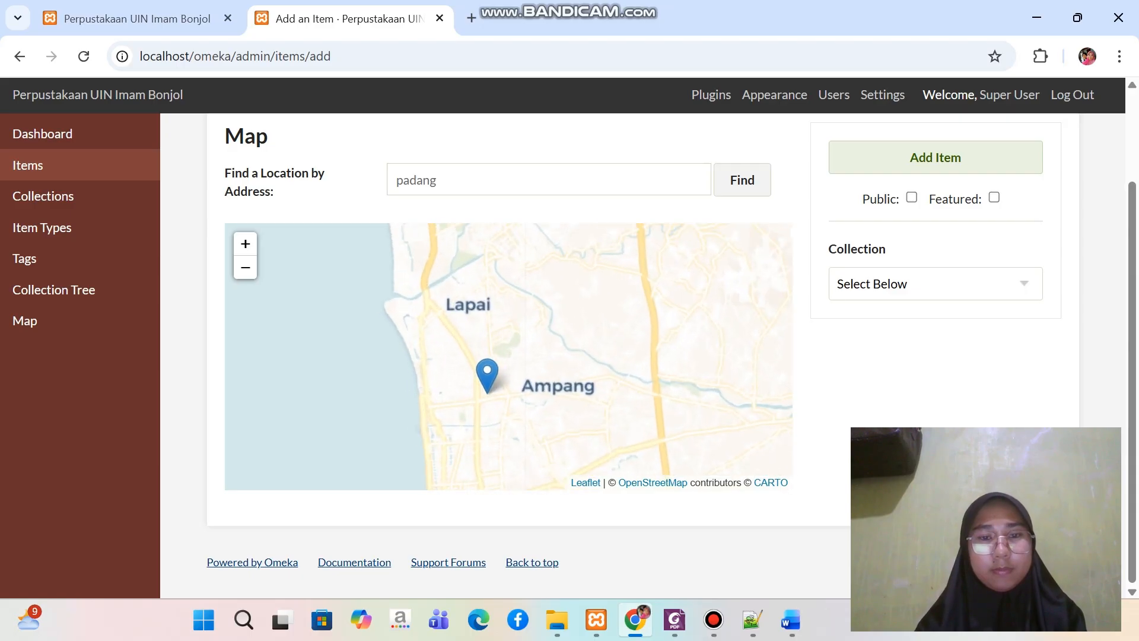
scroll(484, 363, "up", 2)
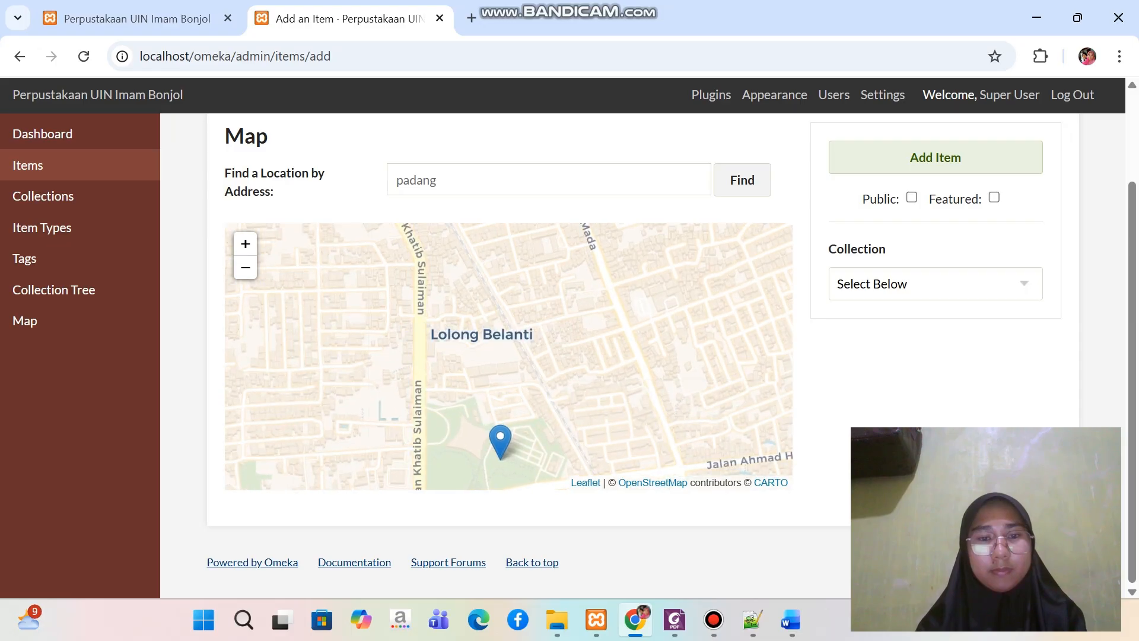
scroll(498, 416, "down", 2)
scroll(503, 406, "up", 3)
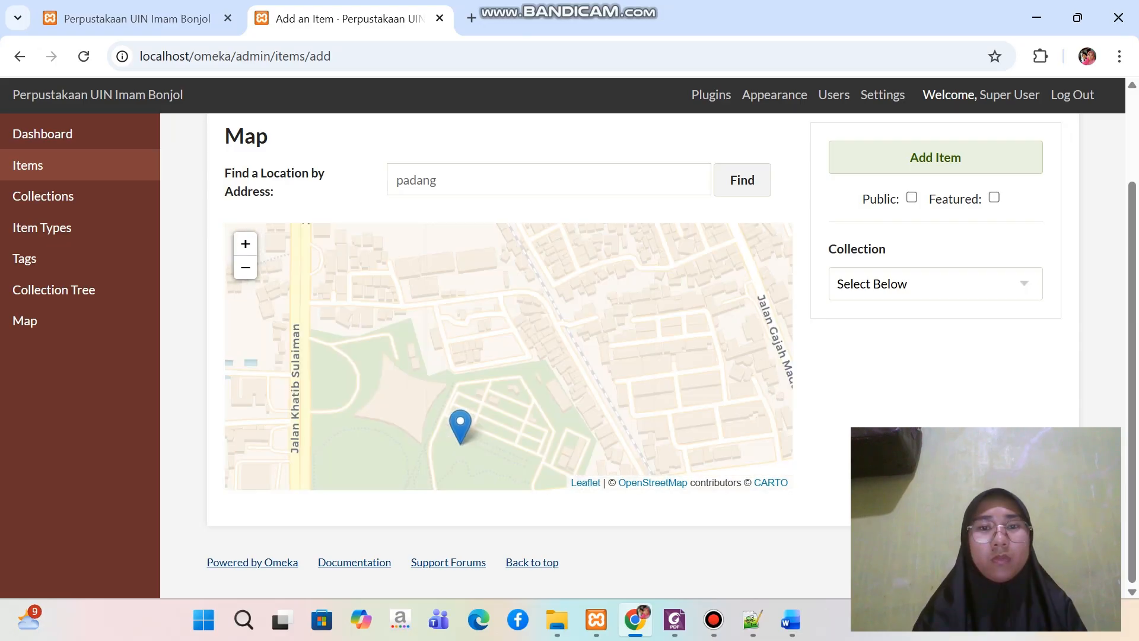
scroll(466, 377, "up", 1)
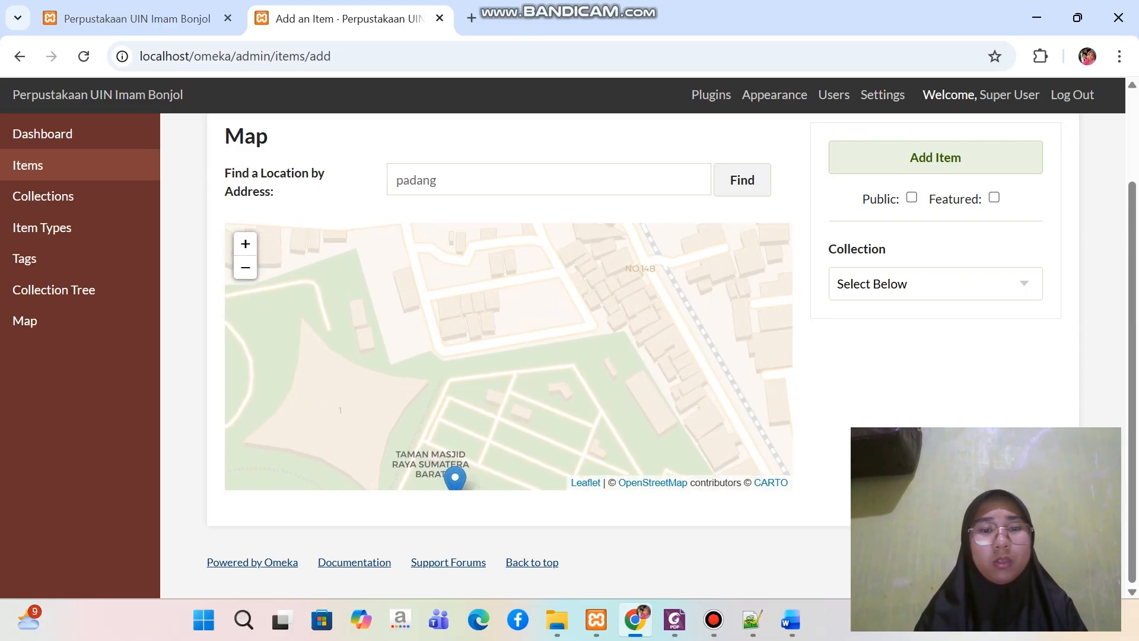
scroll(466, 375, "down", 1)
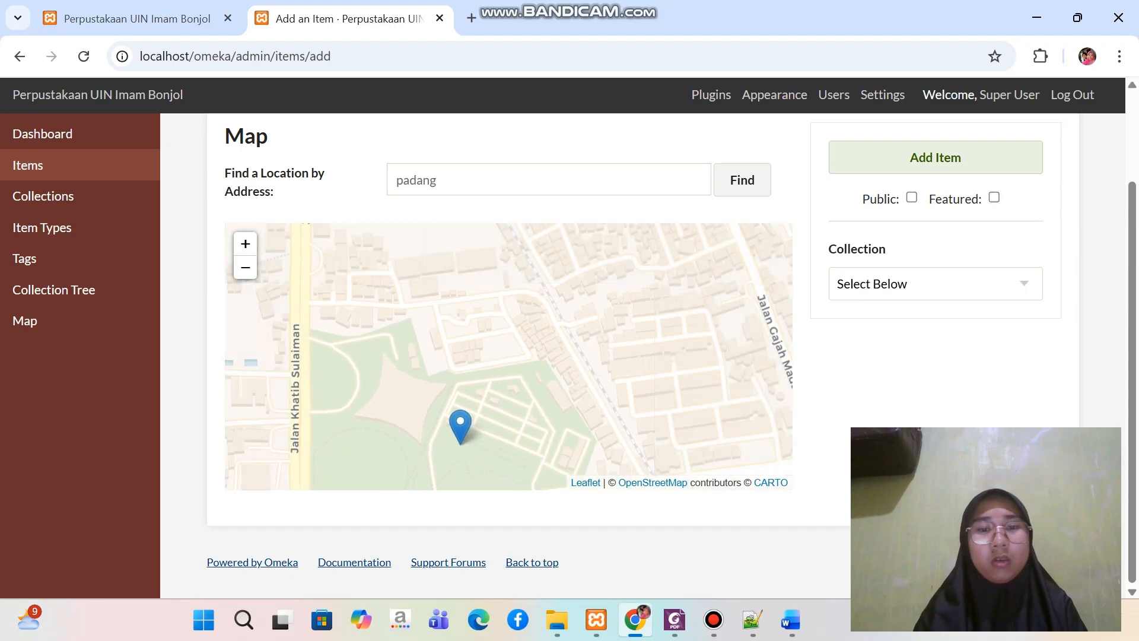
Change the item's map location to the address "uin imam bonjol" and confirm the change
left_click(439, 180)
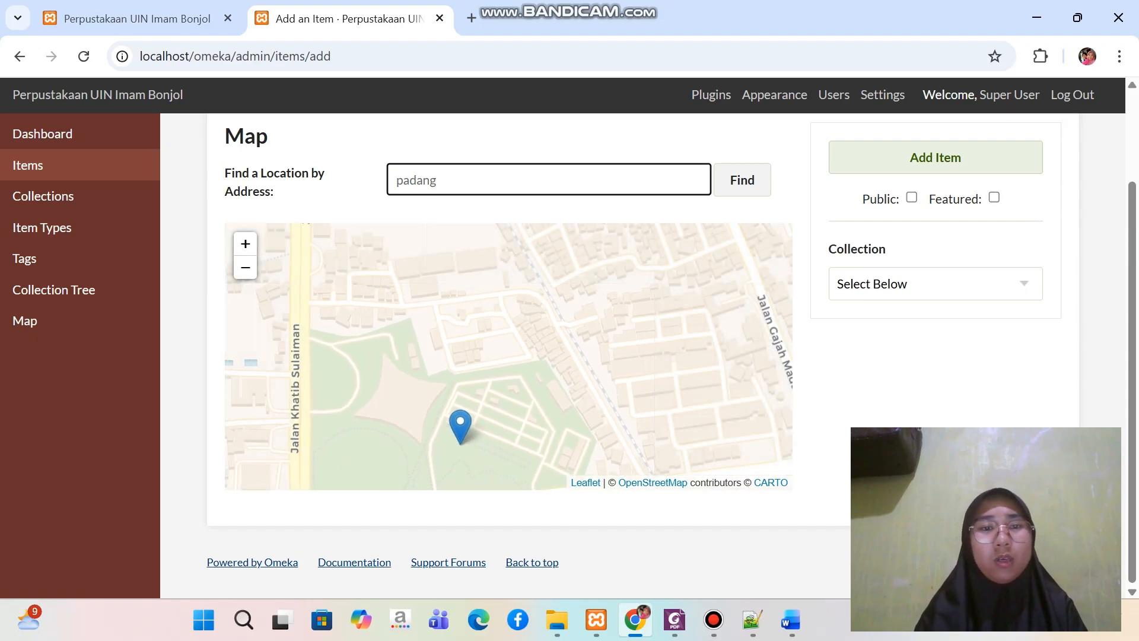
key("ctrl+a")
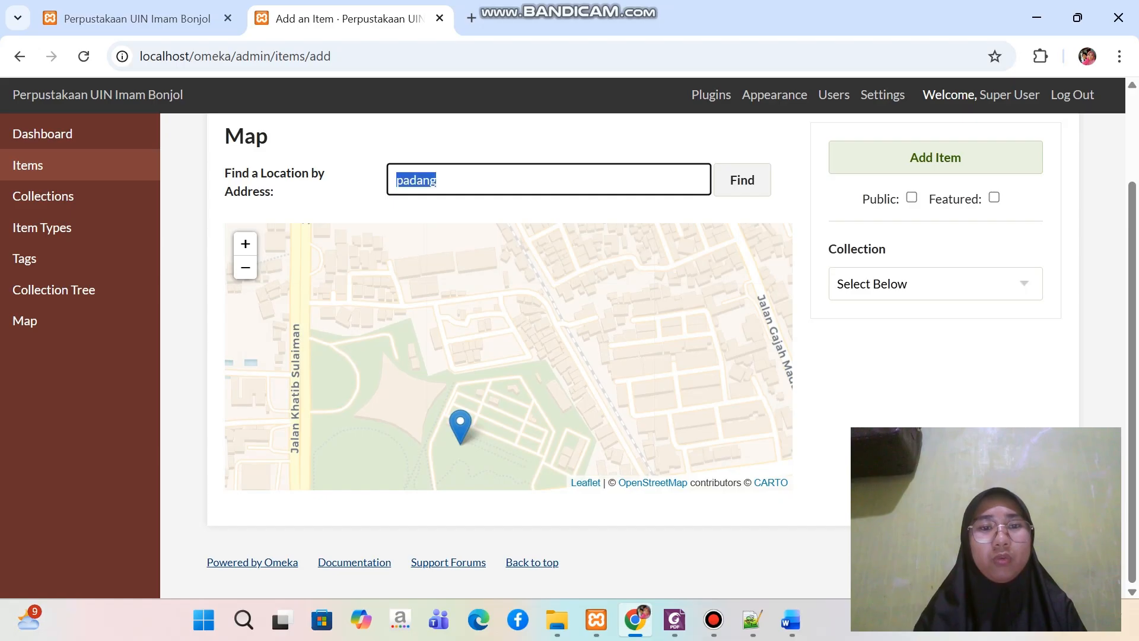
key("BackSpace")
type("ui")
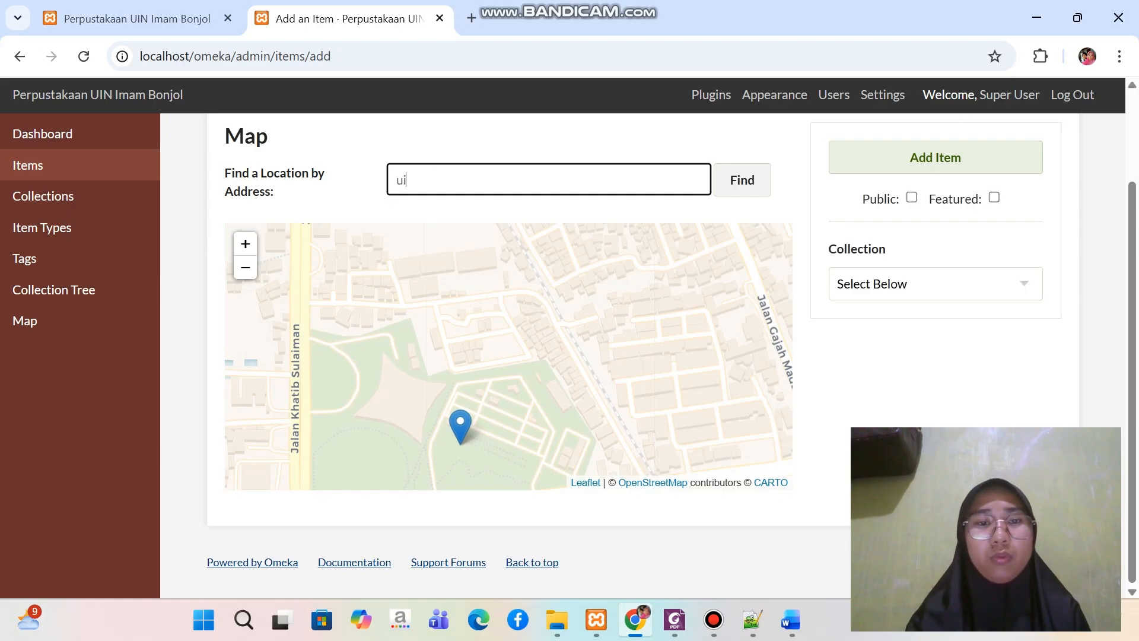
type("n imam ")
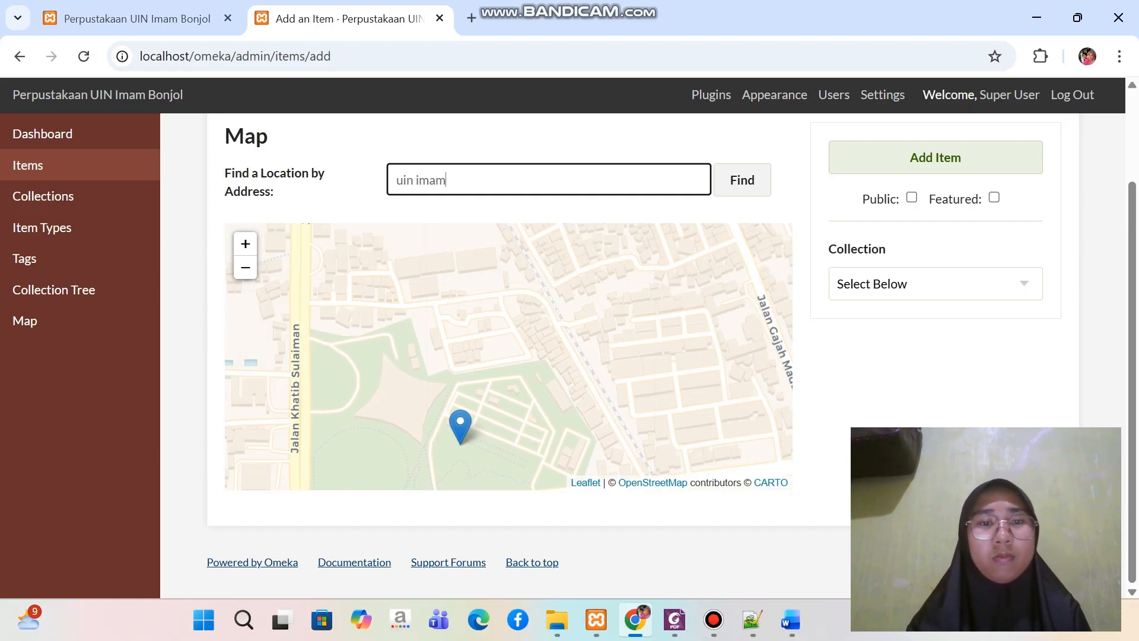
type("bonjol")
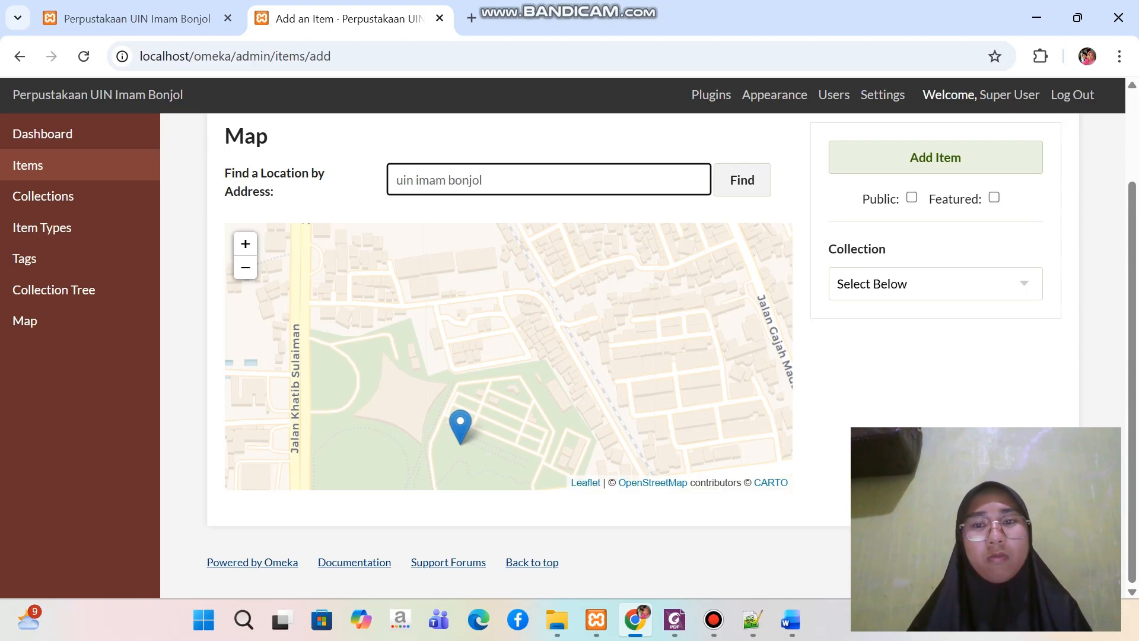
key("Return")
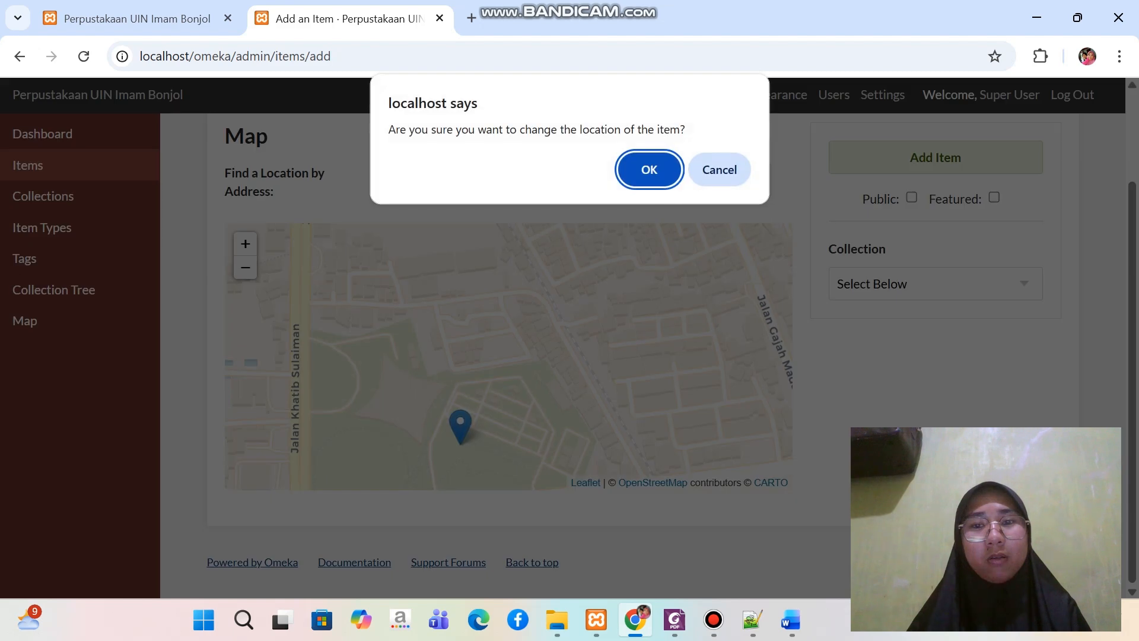
key("Return")
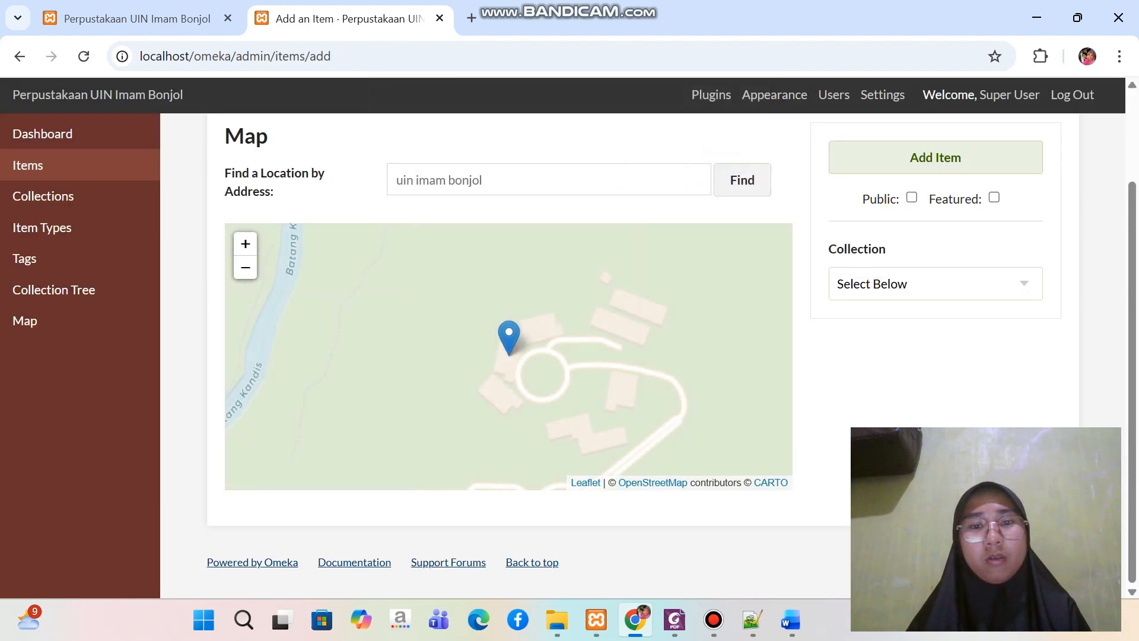
mouse_move(510, 380)
left_mouse_down()
mouse_move(483, 332)
mouse_move(505, 270)
mouse_move(516, 304)
left_mouse_up()
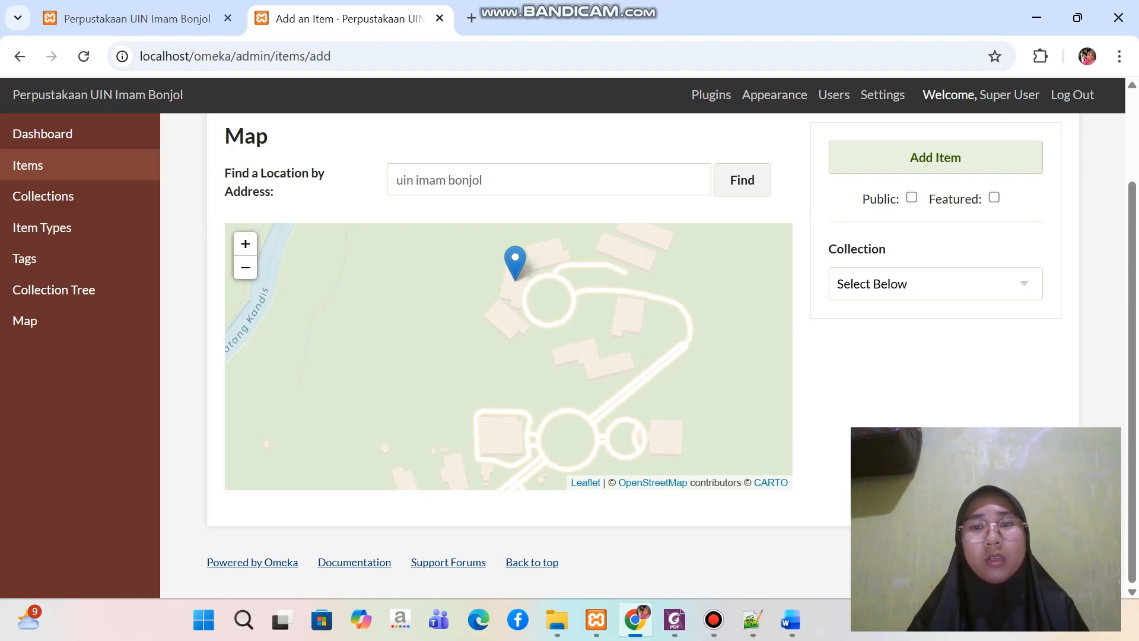
left_click_drag(224, 172, 756, 181)
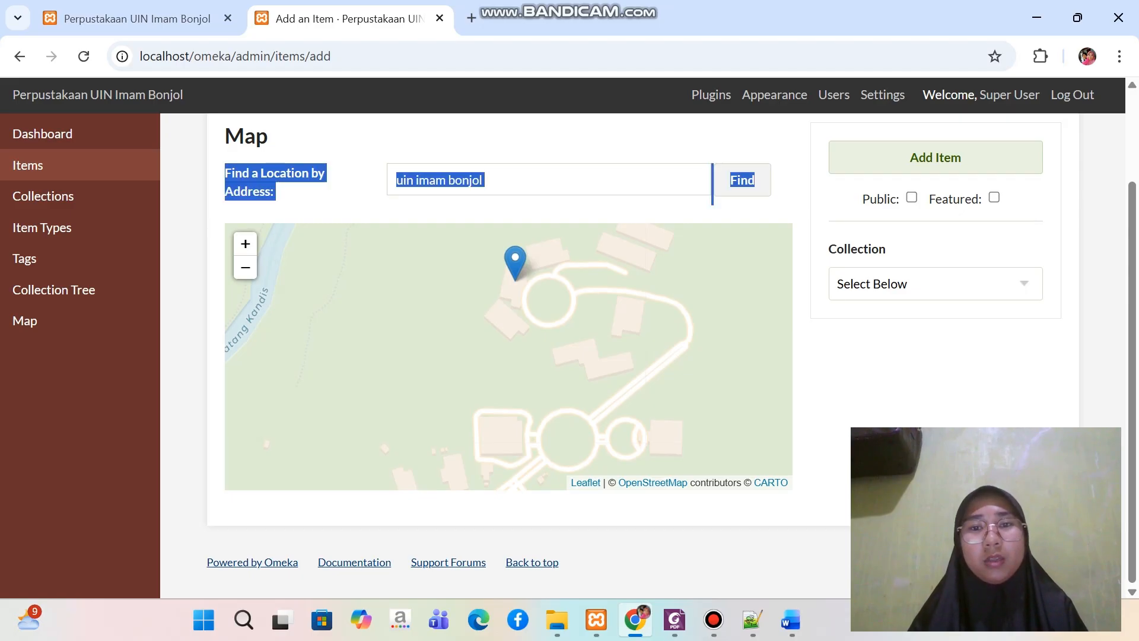
left_click(782, 204)
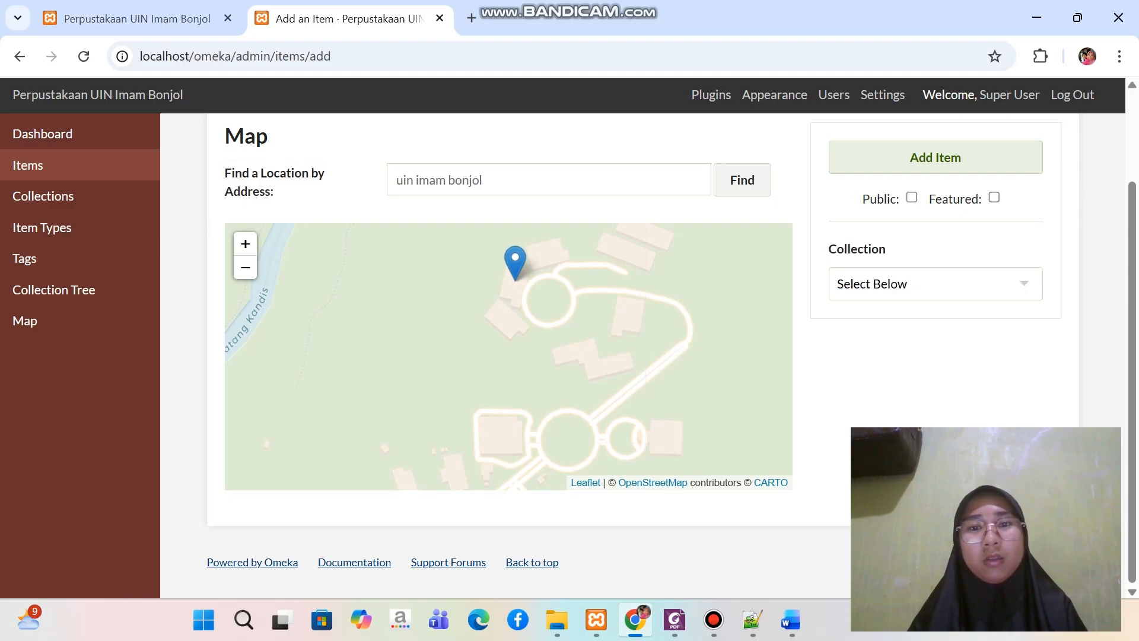
Attach the video "Video Profil UPT Perpustakaan UIN Imam Bonjol Padang 2023 (4)" from File Item Digital's Video folder to the item
scroll(504, 356, "up", 2)
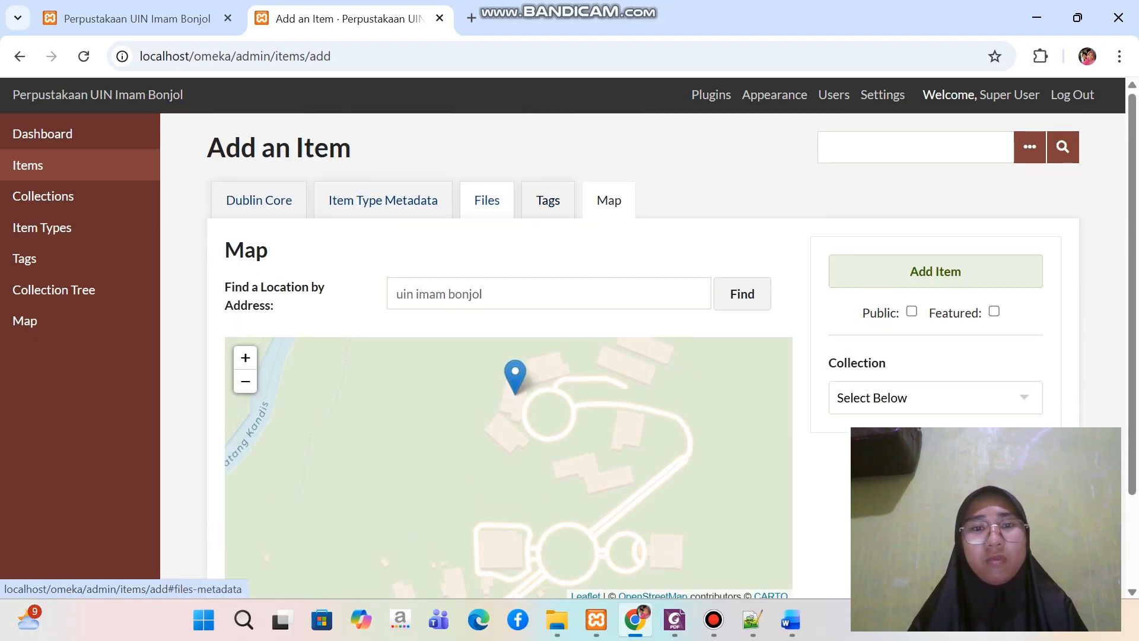
left_click(487, 200)
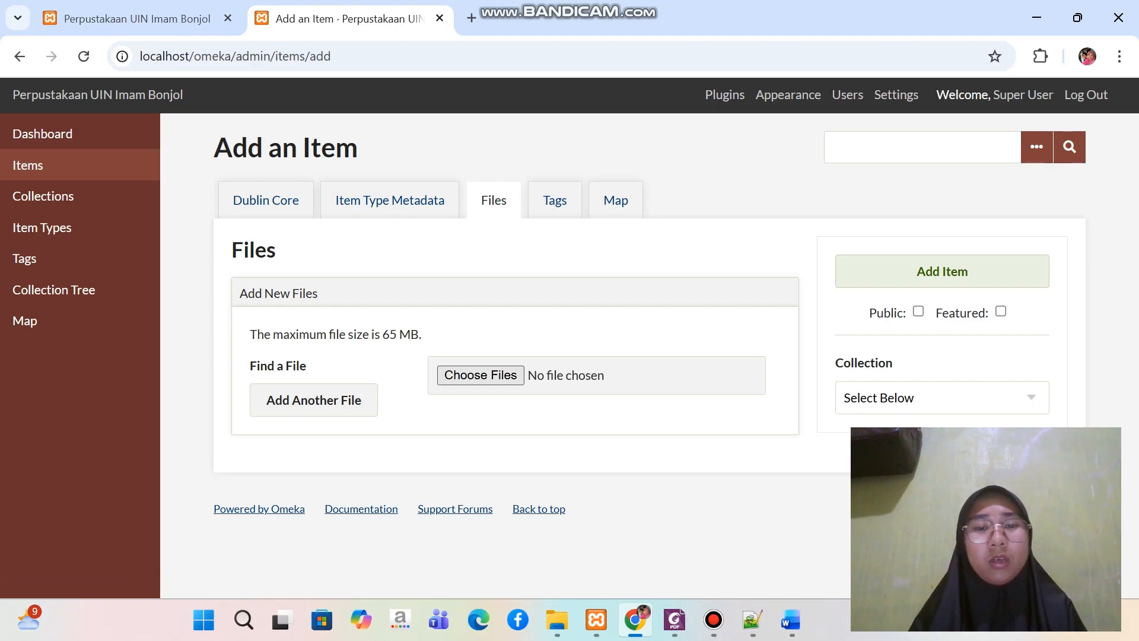
left_click(481, 375)
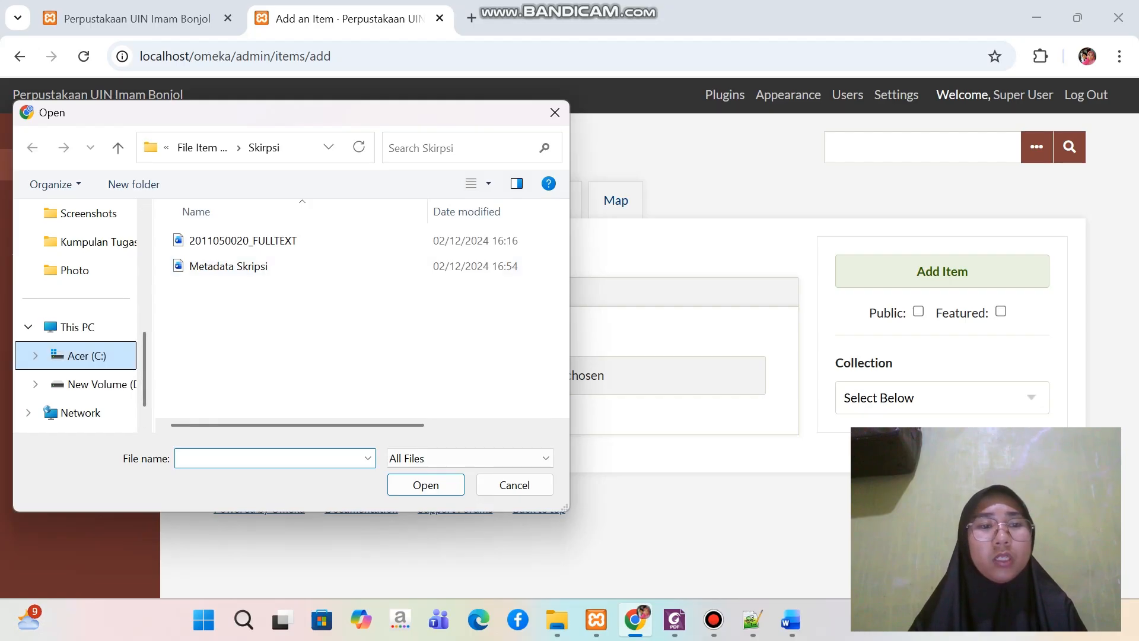
left_click(77, 355)
double_click(226, 342)
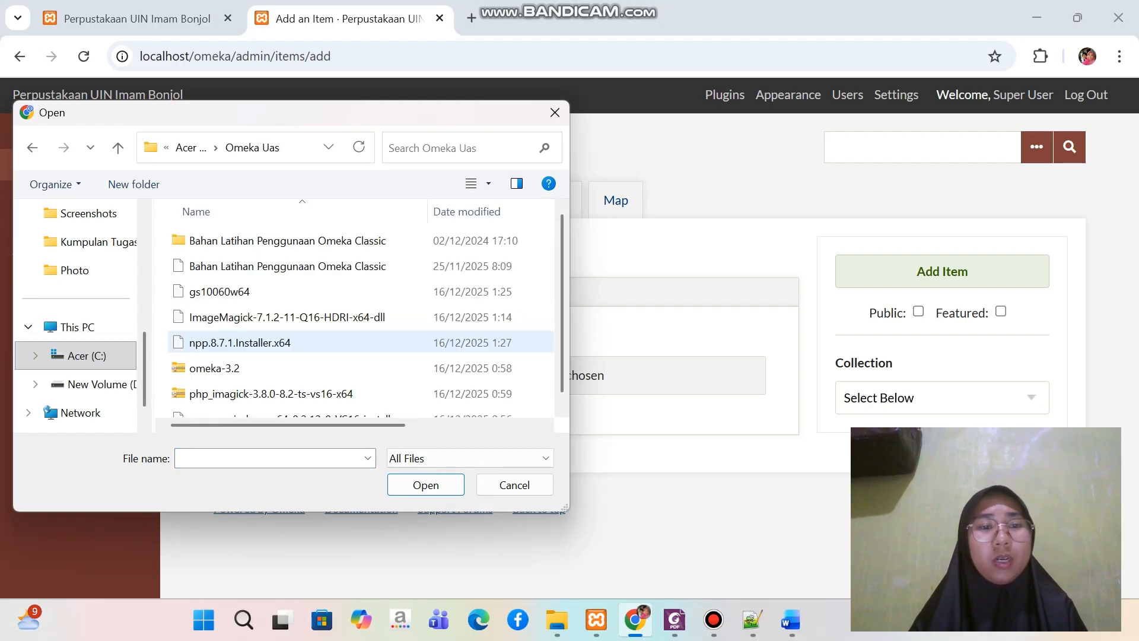
double_click(267, 241)
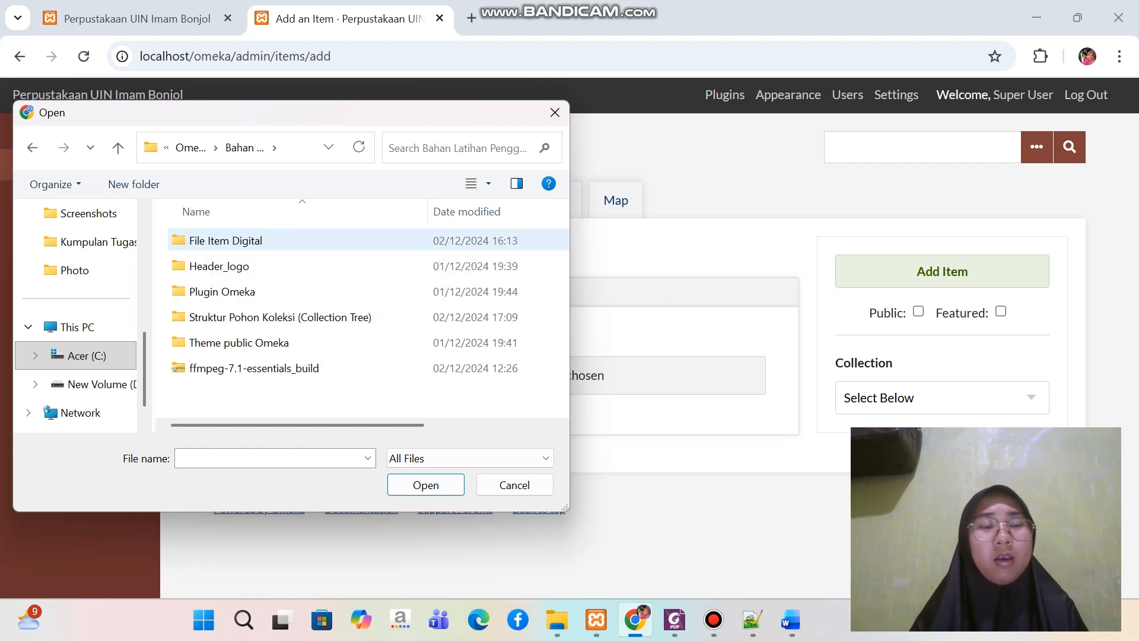
double_click(219, 240)
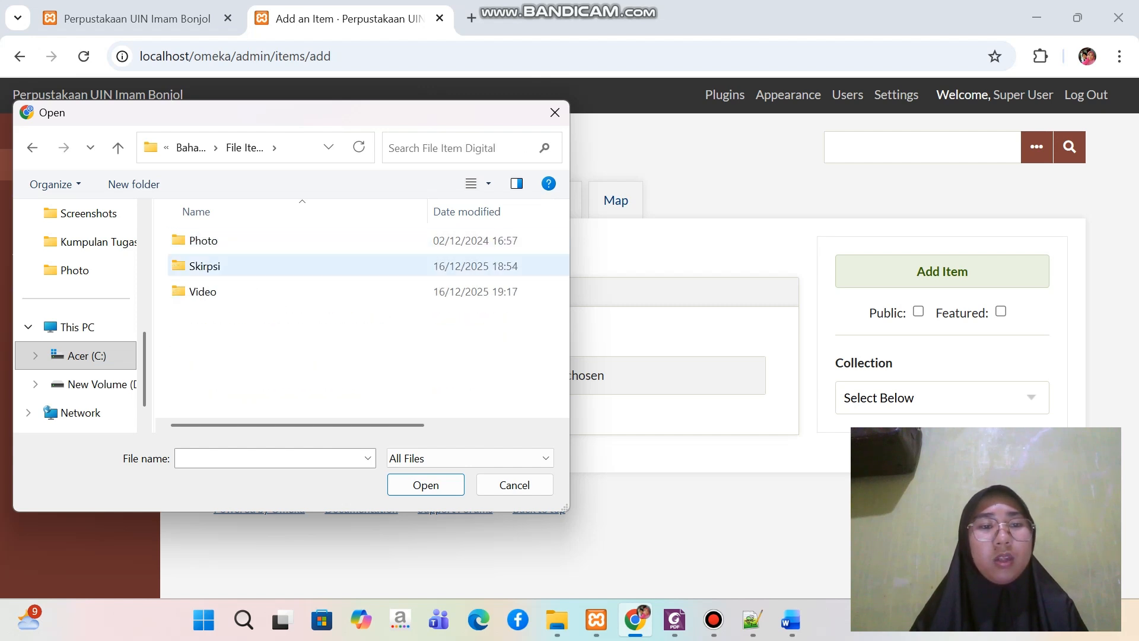
double_click(203, 291)
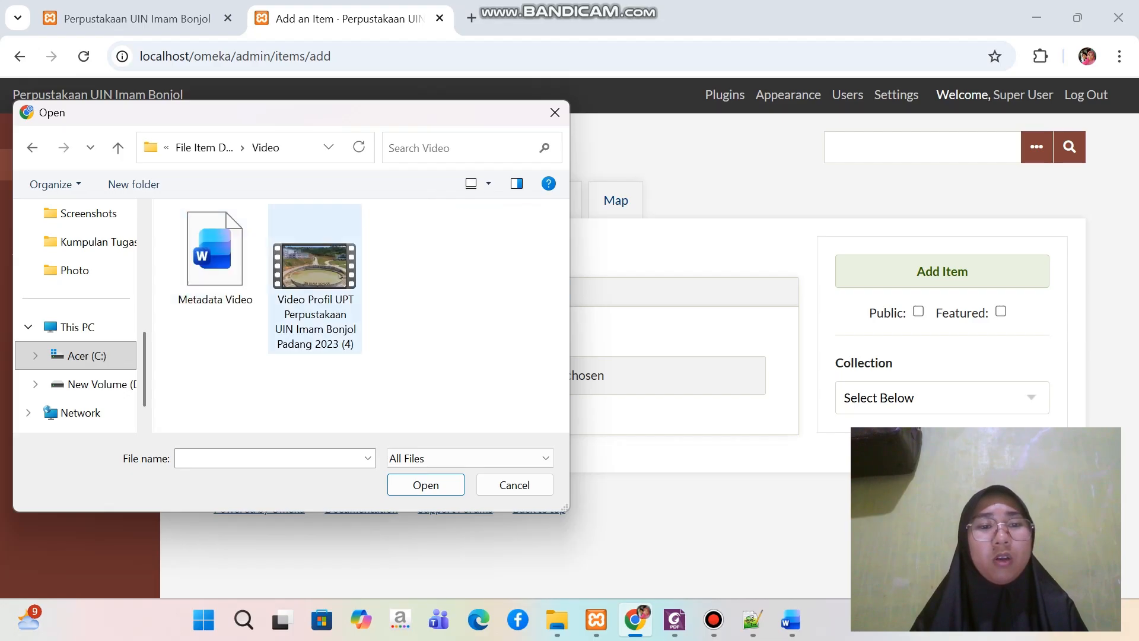
left_click(314, 279)
key("Return")
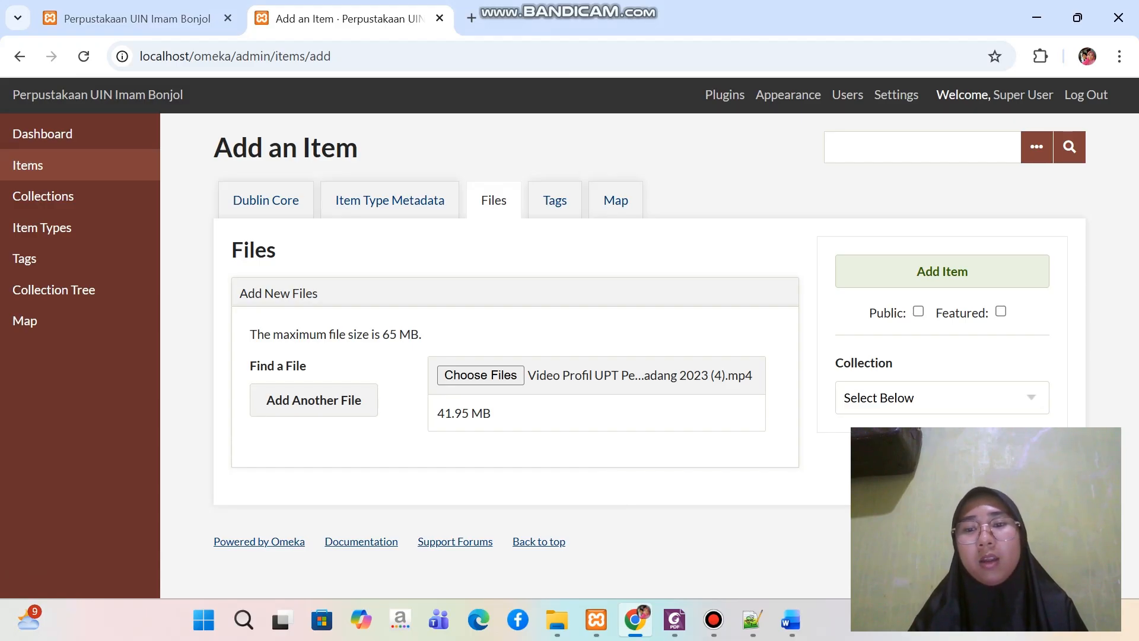
Assign the item to the Perpustakaan UIN Imam Bonjol collection, make it public and add it to the library
left_click(942, 397)
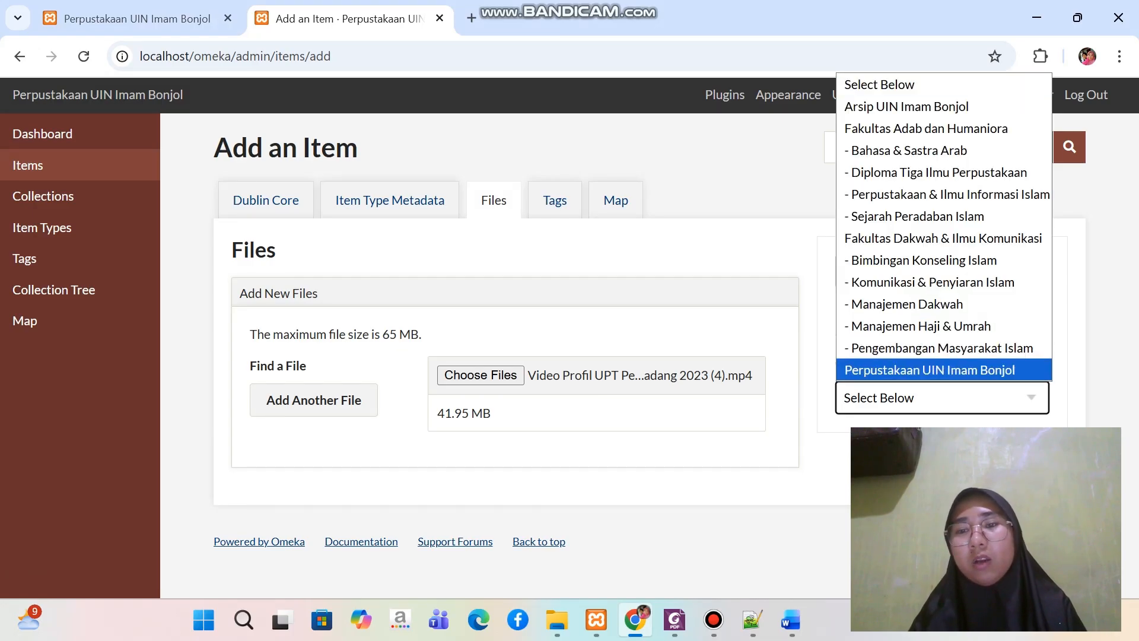
left_click(929, 370)
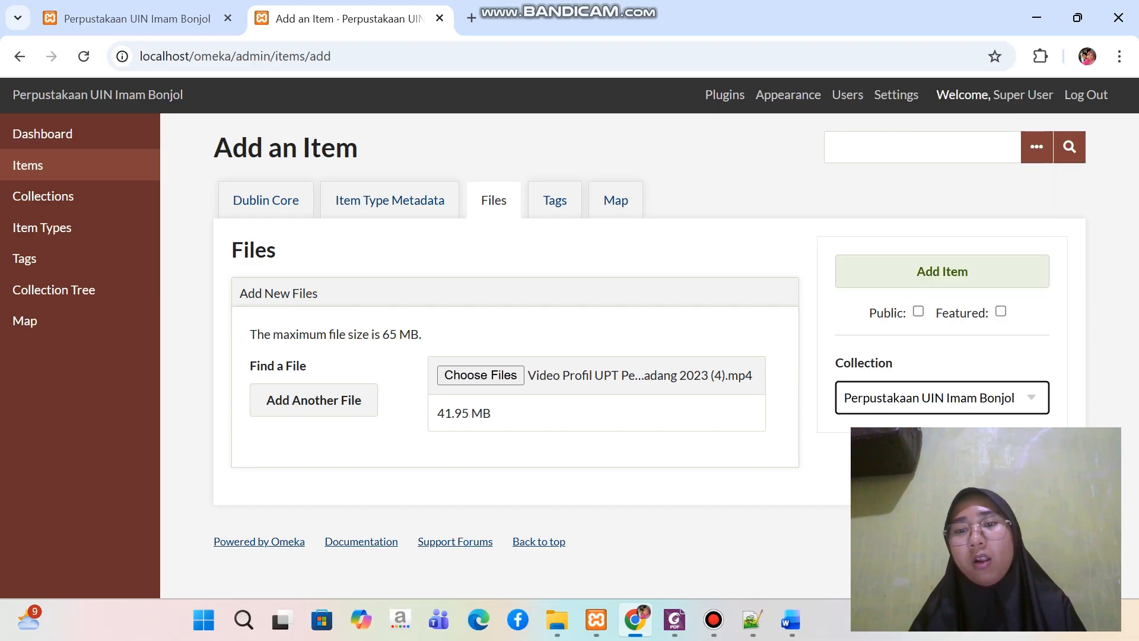
left_click(918, 311)
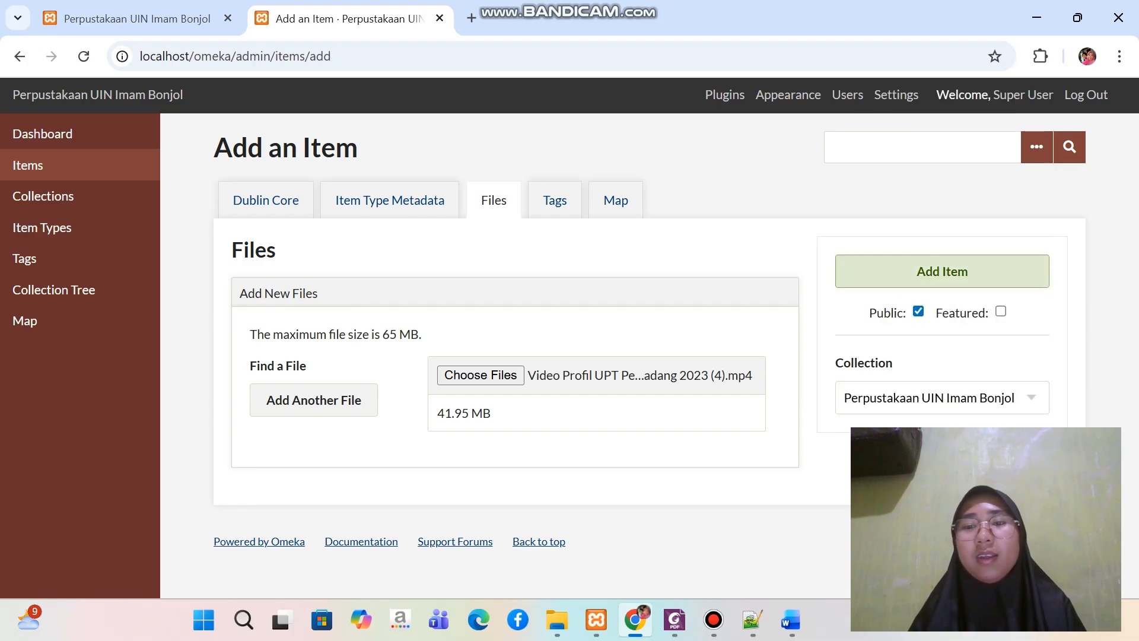
left_click(943, 272)
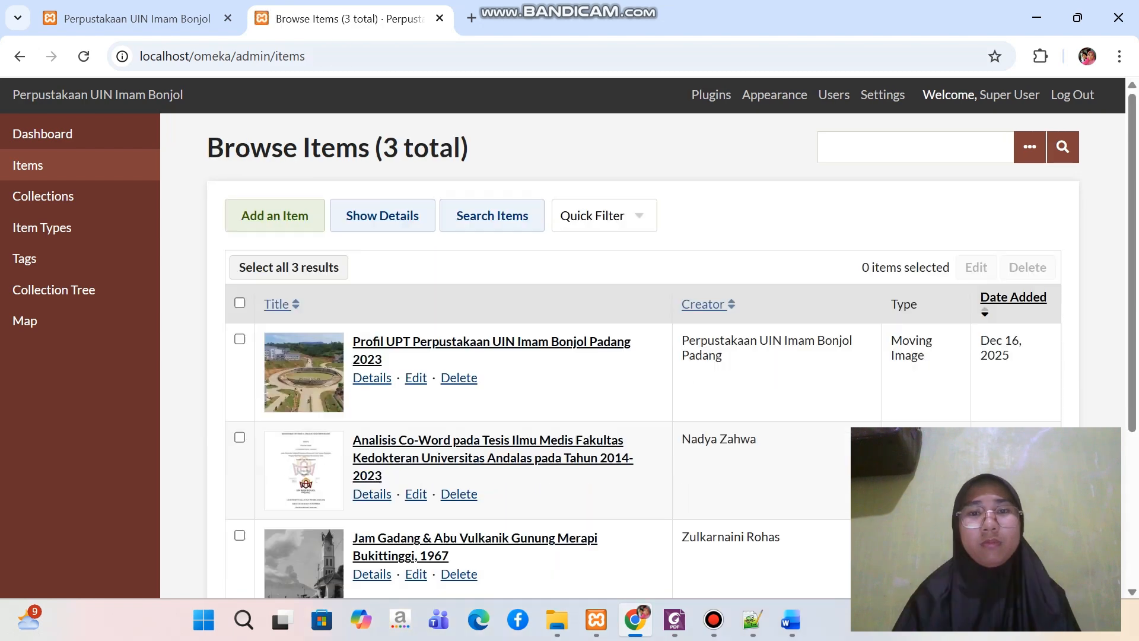
Look over the admin item list to check the newly added video item and the earlier entries
scroll(643, 356, "down", 1)
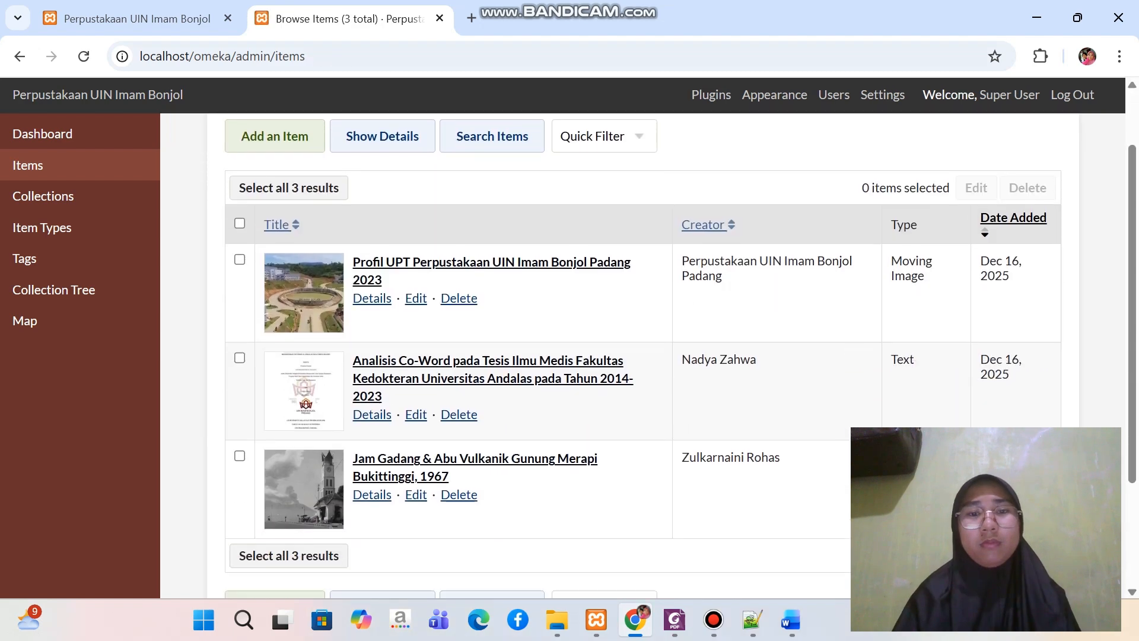
scroll(644, 356, "down", 2)
scroll(643, 356, "up", 2)
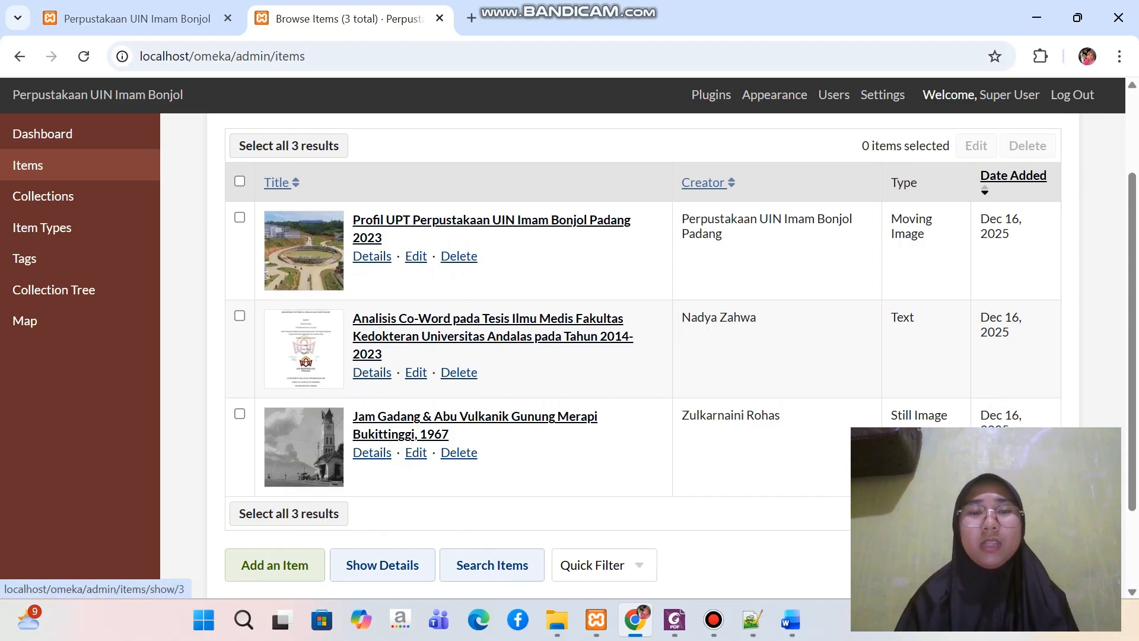
scroll(643, 356, "down", 2)
scroll(643, 356, "up", 2)
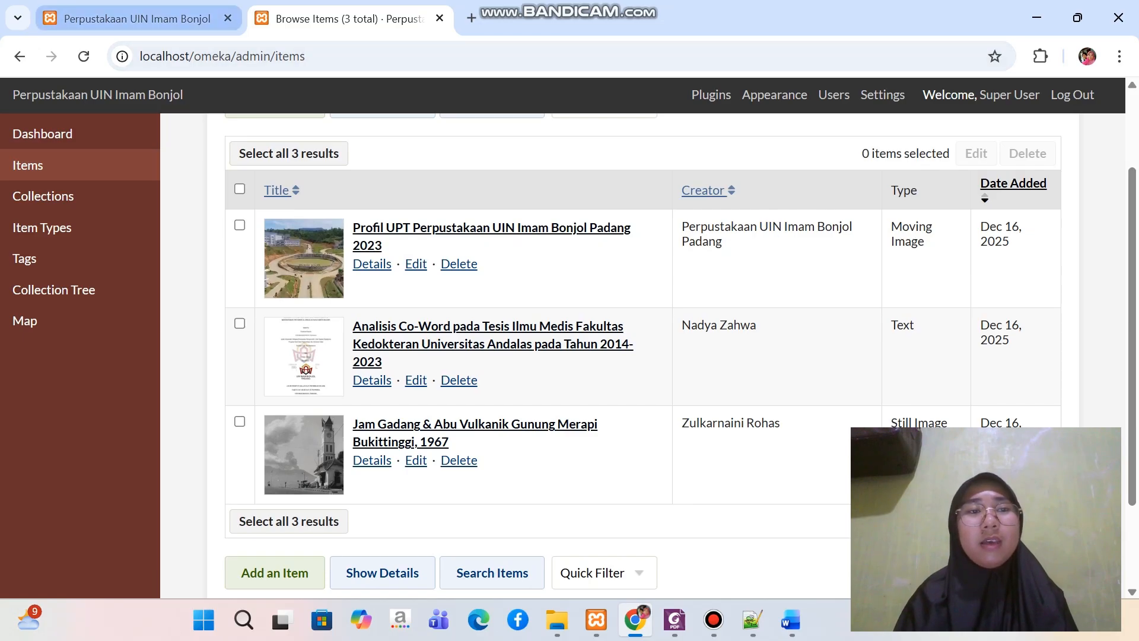
Reload the public library home page and review its recently added items
left_click(136, 19)
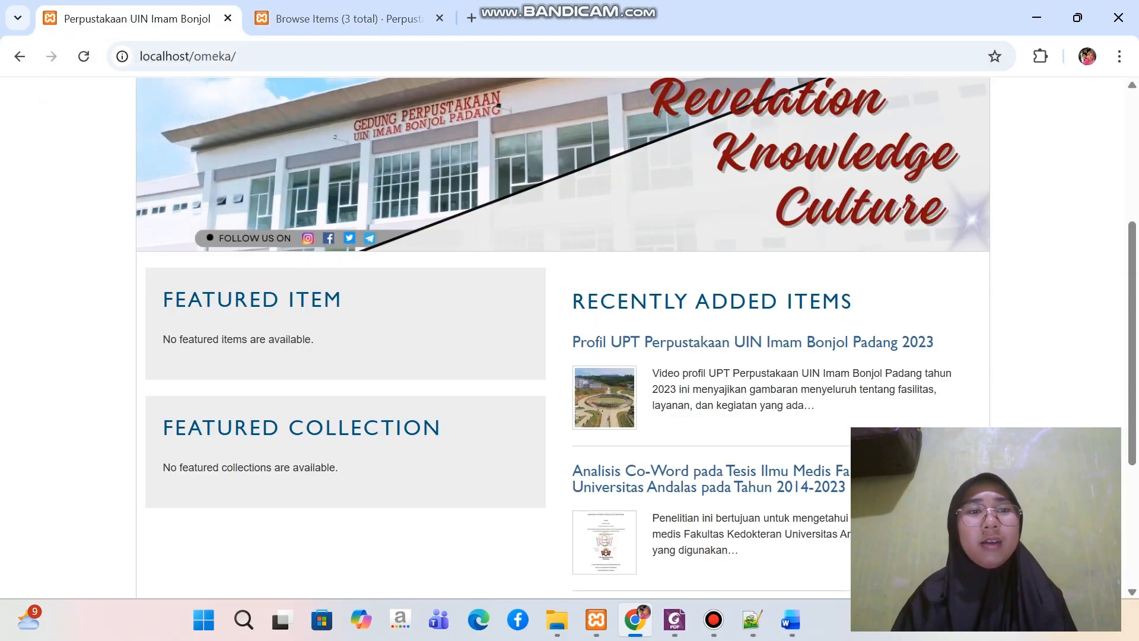
left_click(84, 57)
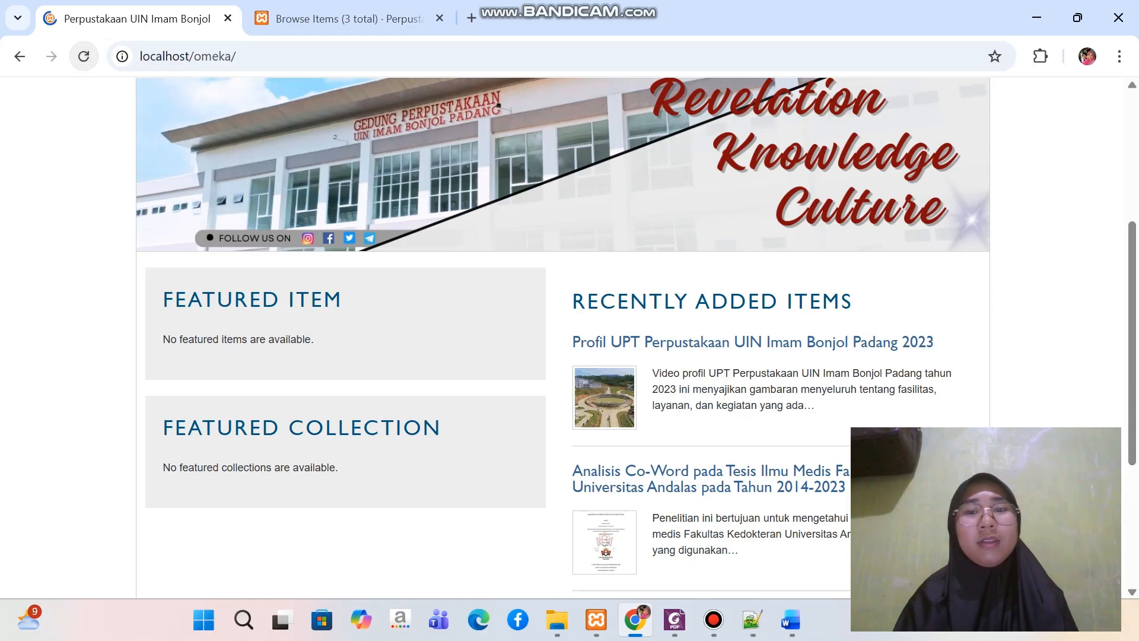
scroll(712, 231, "down", 4)
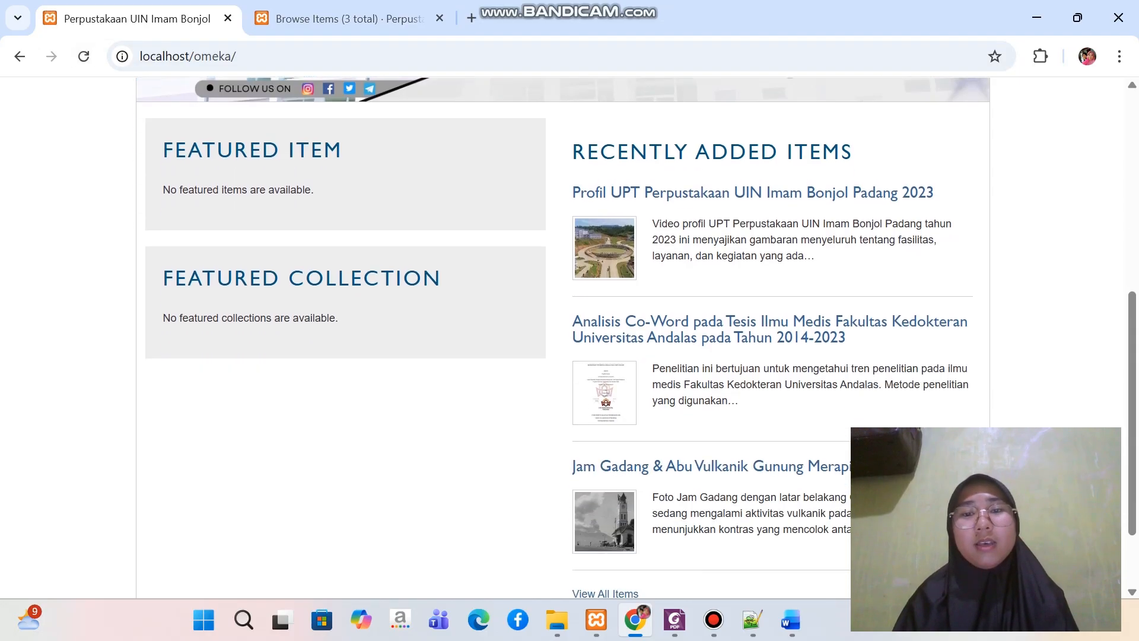
scroll(712, 231, "up", 1)
scroll(712, 231, "down", 1)
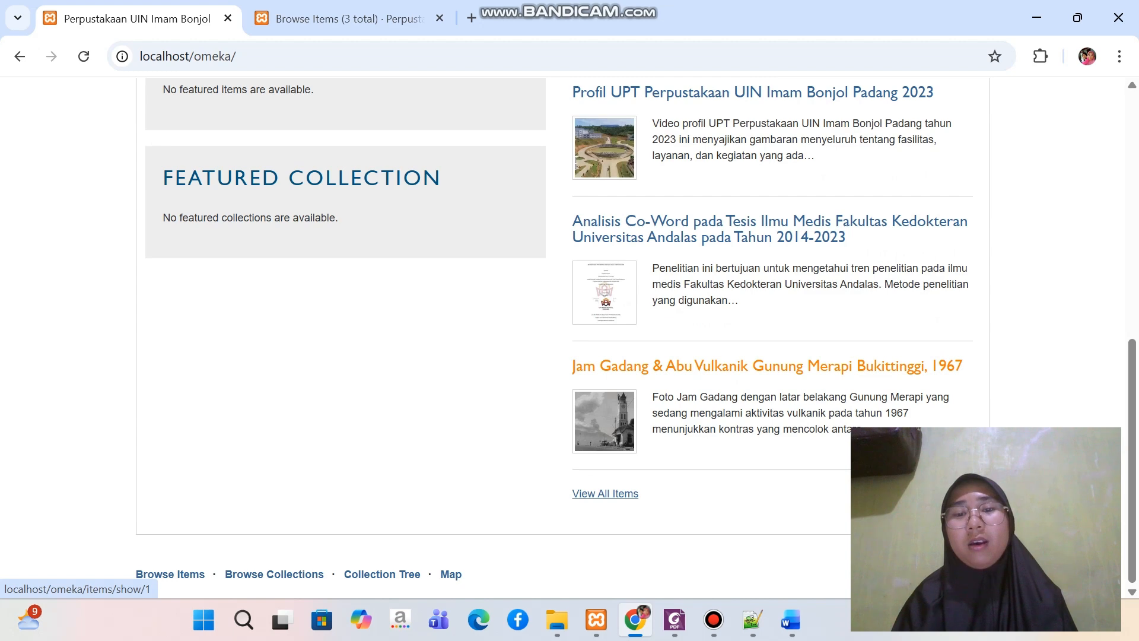
Review the public page of "Jam Gadang & Abu Vulkanik Gunung Merapi Bukittinggi, 1967" from metadata to geolocation, and return to the home page
left_click(766, 365)
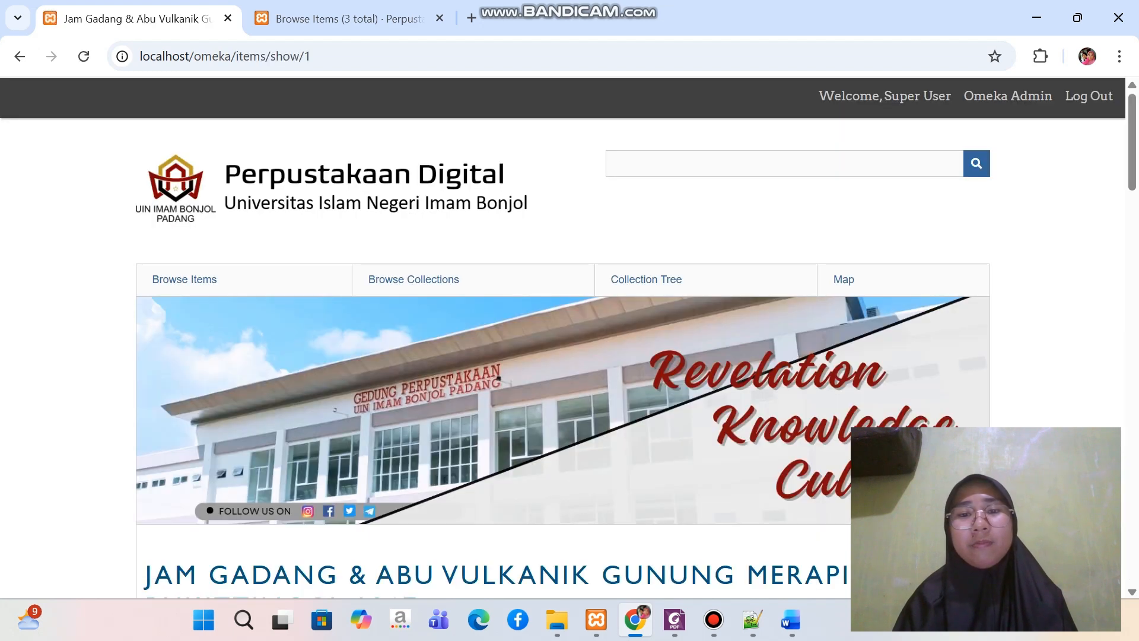
scroll(765, 366, "down", 3)
scroll(563, 337, "down", 4)
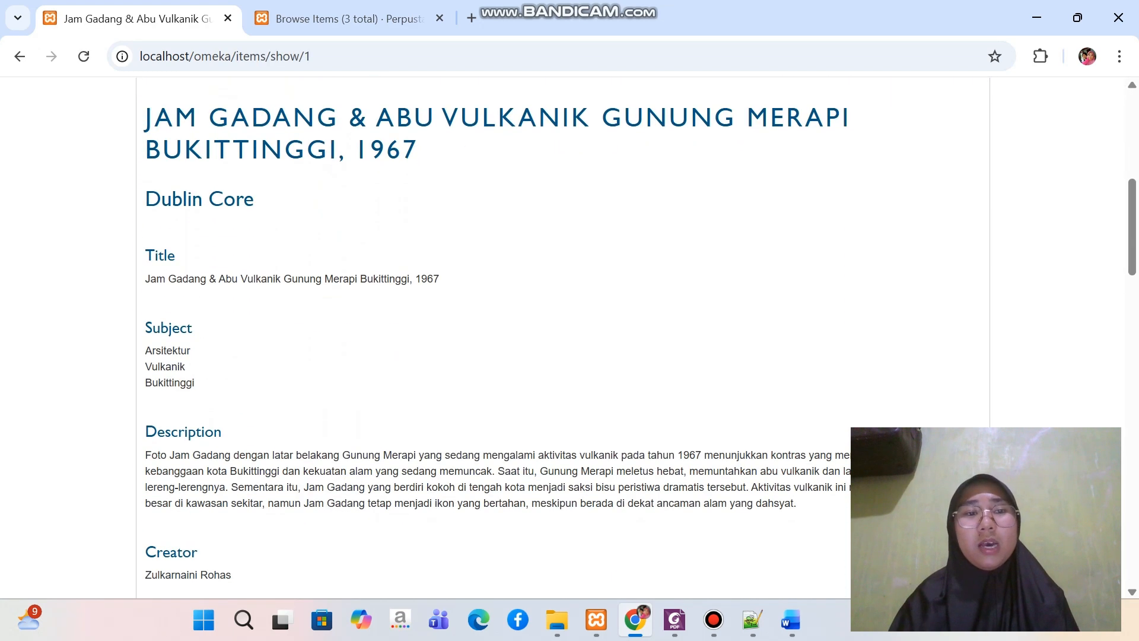
scroll(563, 337, "down", 6)
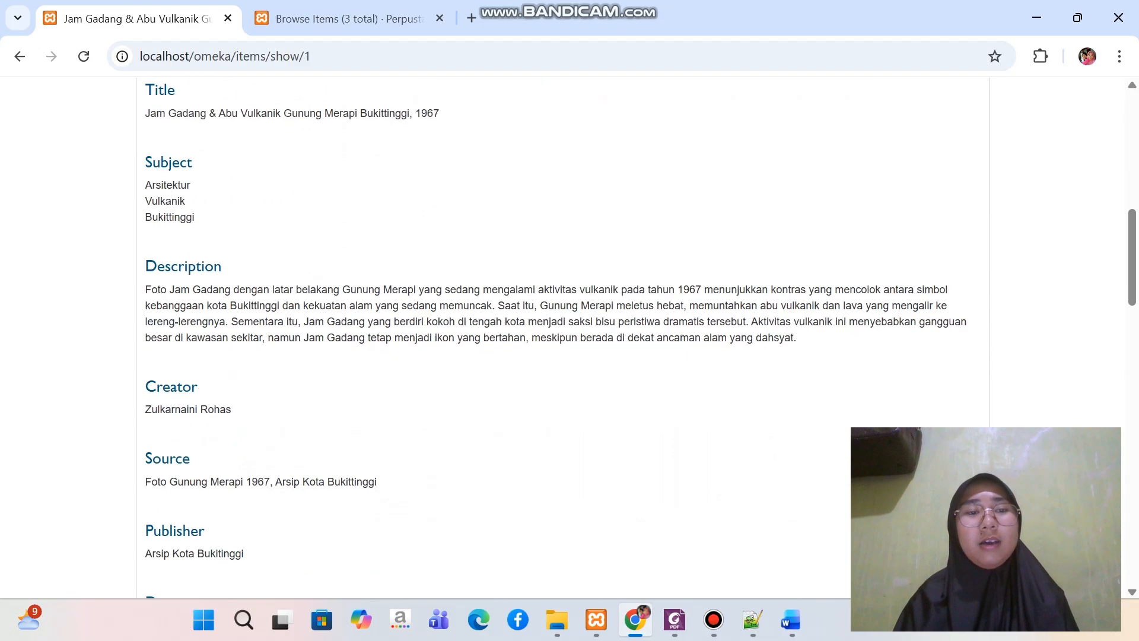
scroll(562, 337, "down", 15)
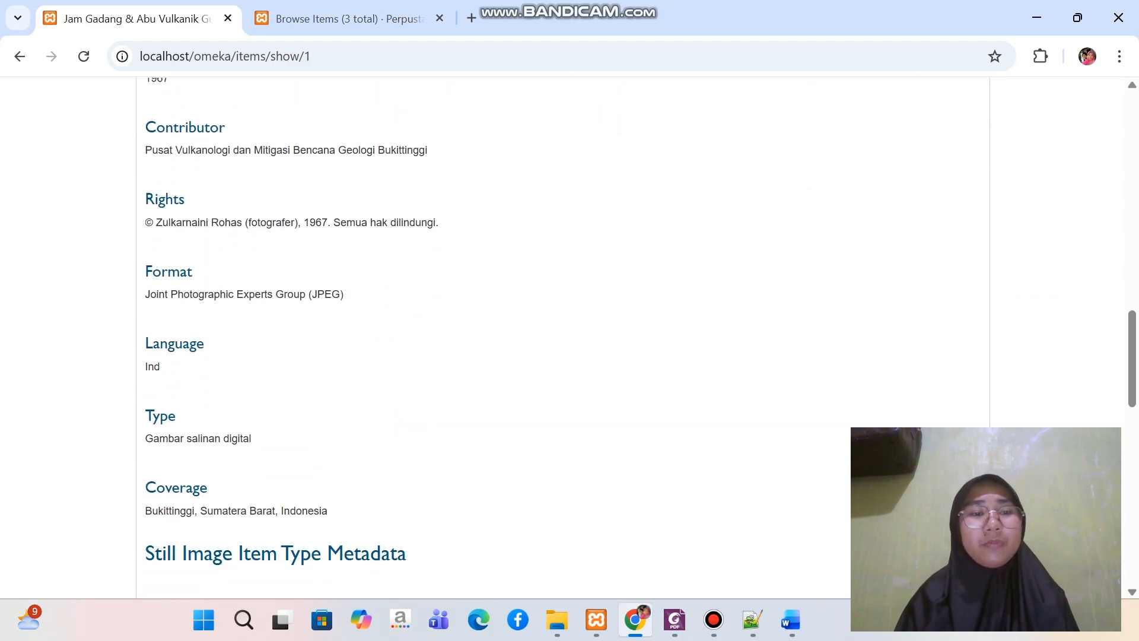
scroll(563, 337, "down", 7)
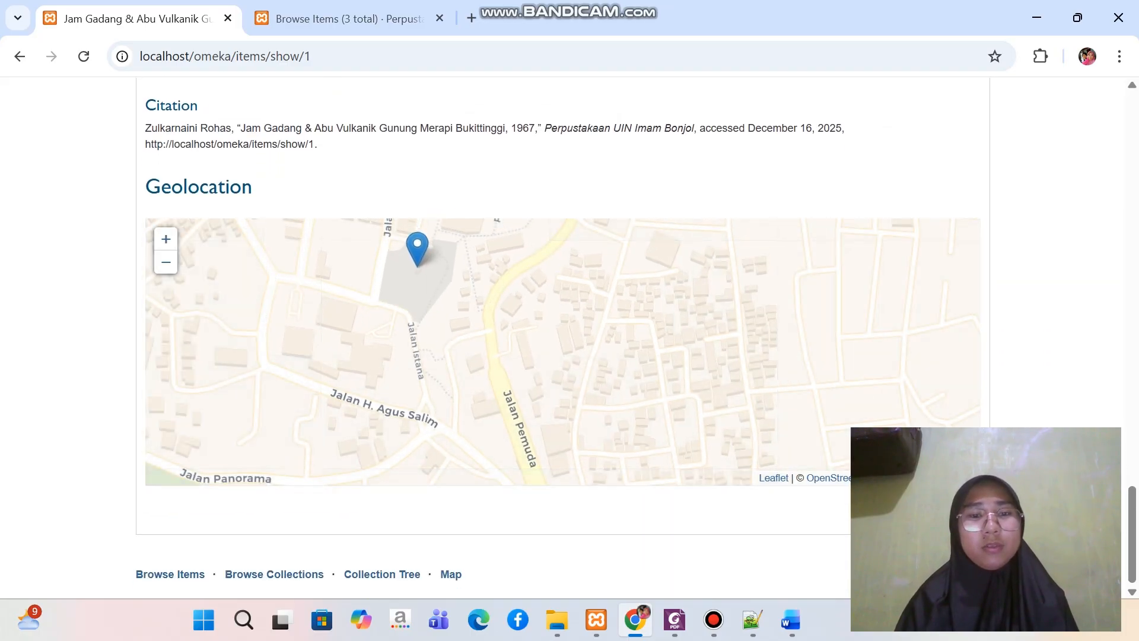
scroll(562, 337, "up", 20)
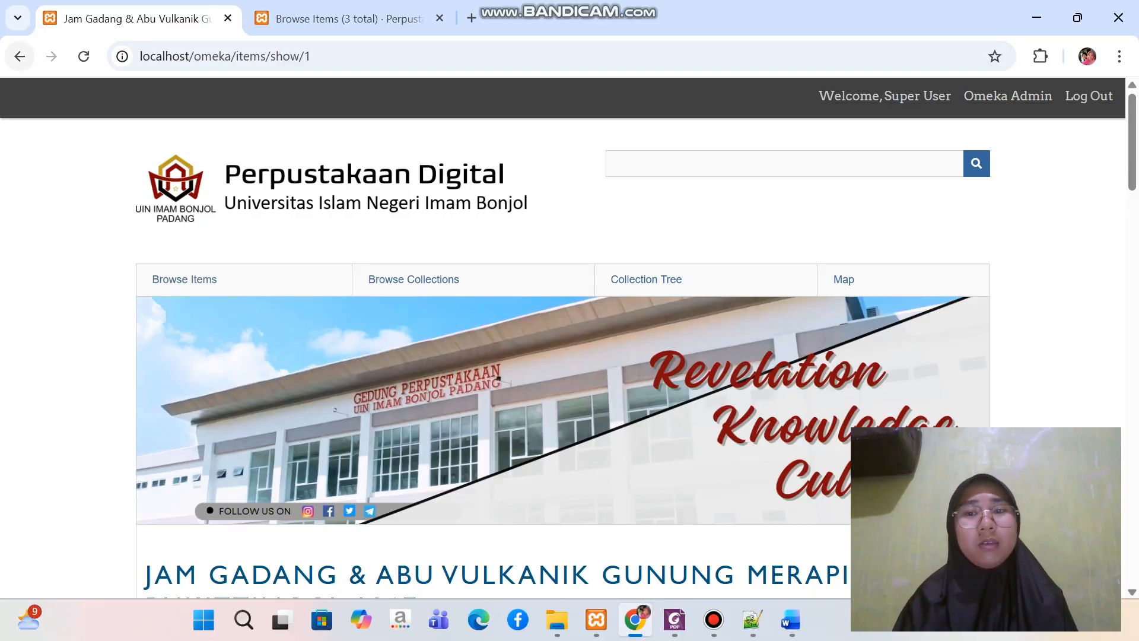
left_click(20, 56)
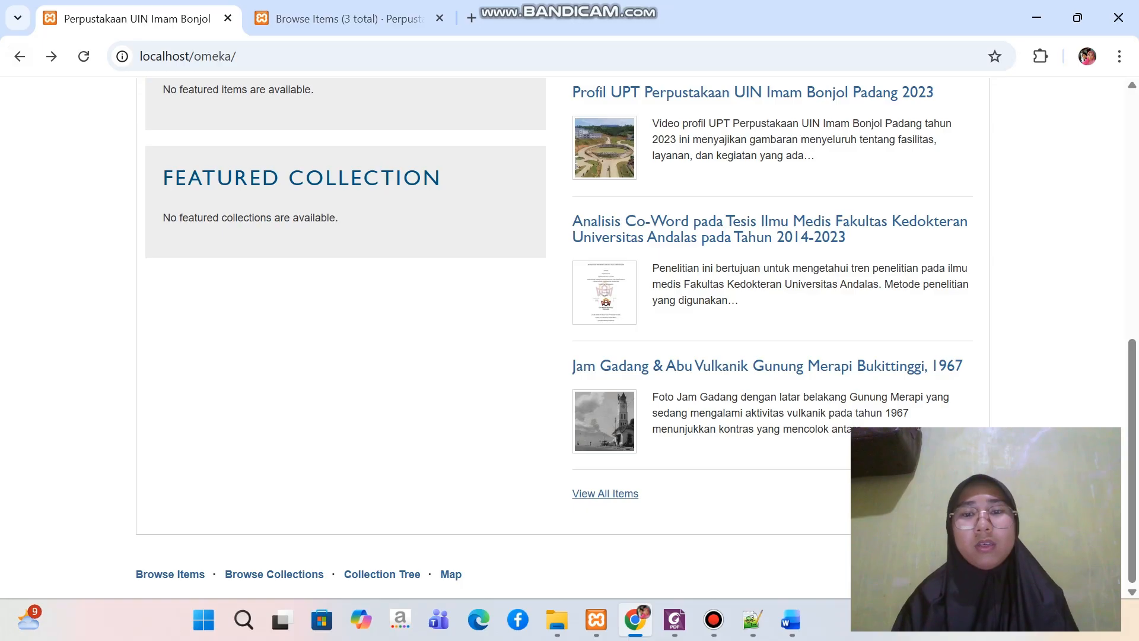
Open the public page of the "Analisis Co-Word" thesis item and read its Dublin Core metadata
scroll(563, 332, "up", 1)
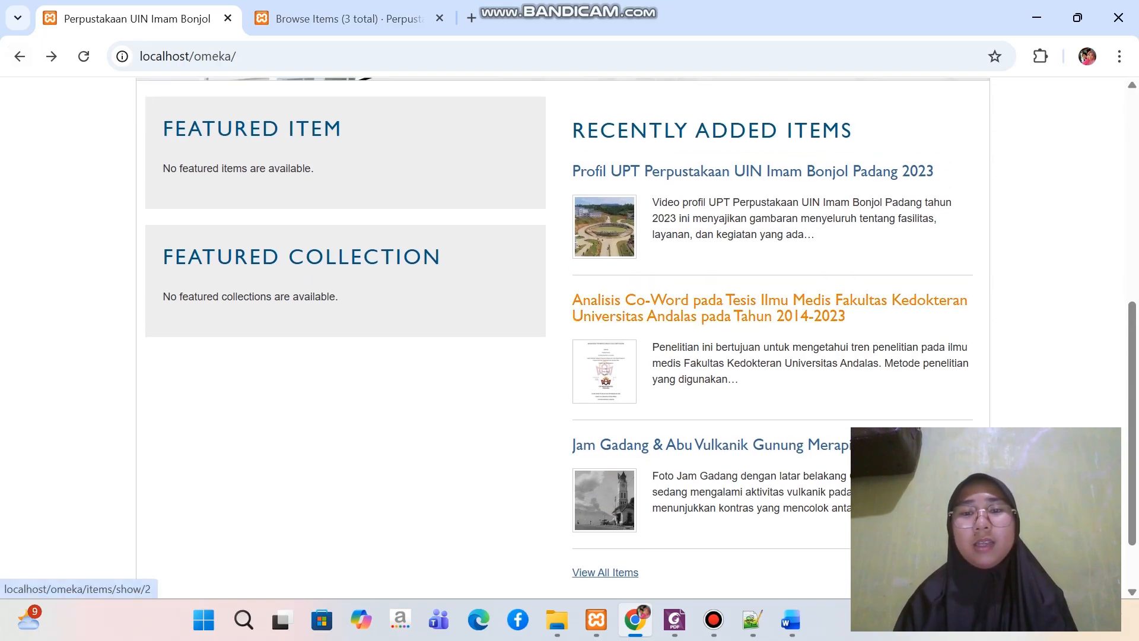
left_click(653, 308)
scroll(563, 332, "down", 10)
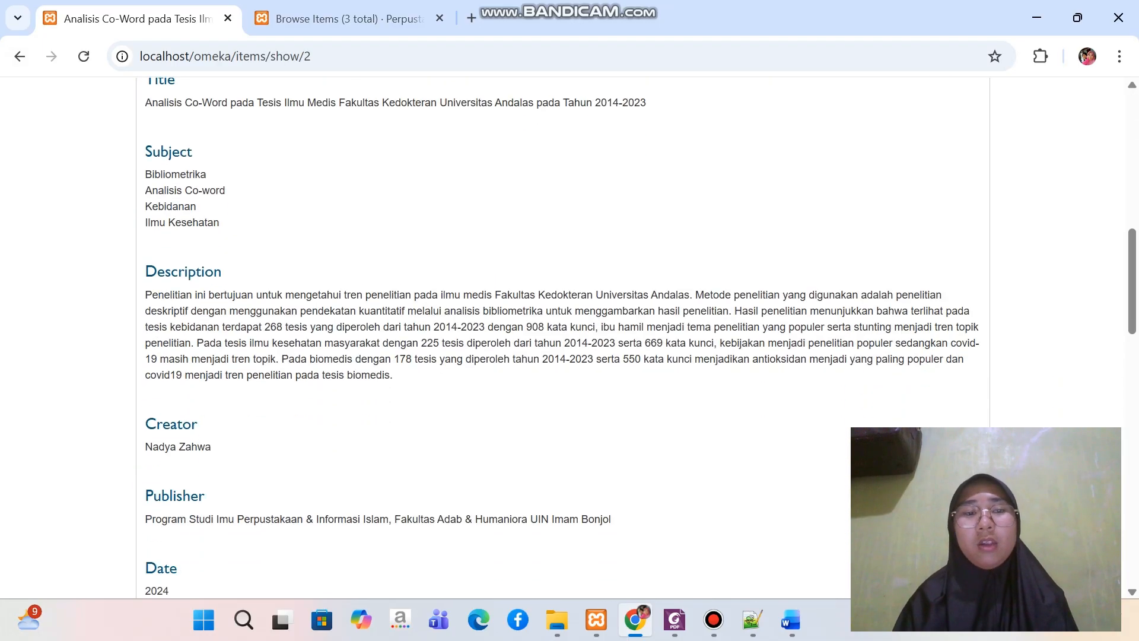
scroll(563, 332, "up", 4)
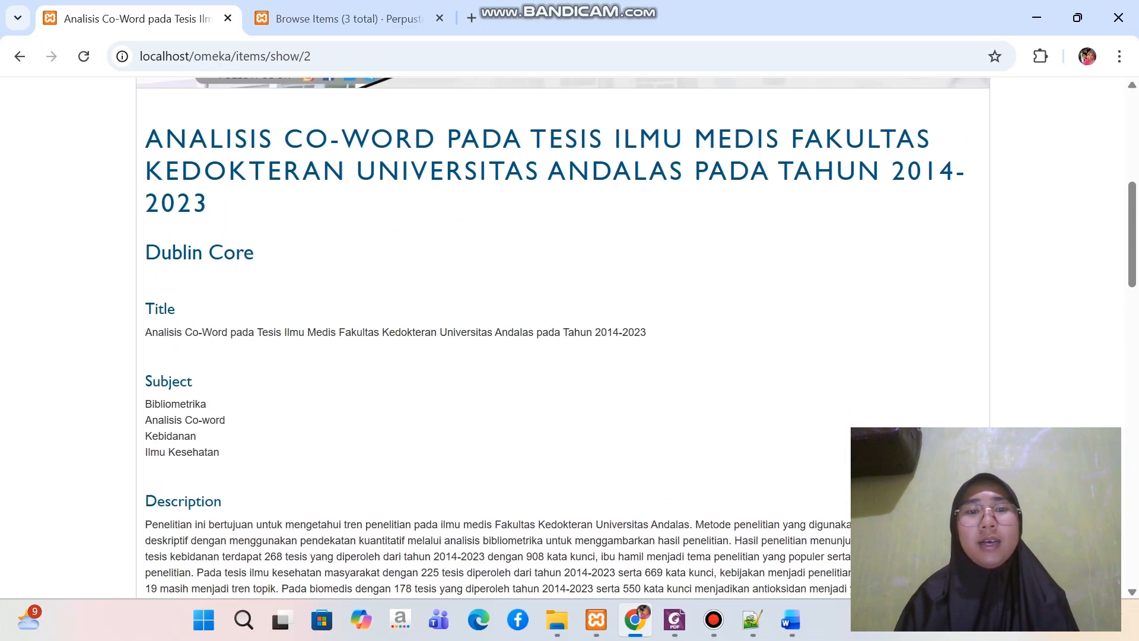
scroll(563, 332, "down", 6)
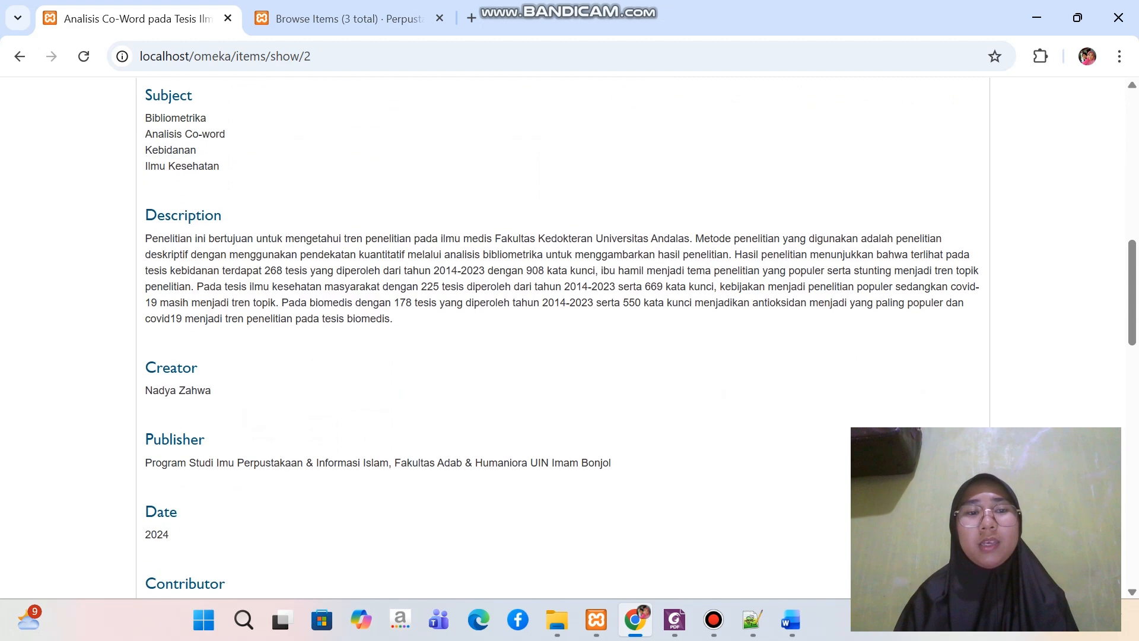
Examine the thesis item's embedded PDF, collection and citation, and return to the home page
scroll(564, 332, "down", 12)
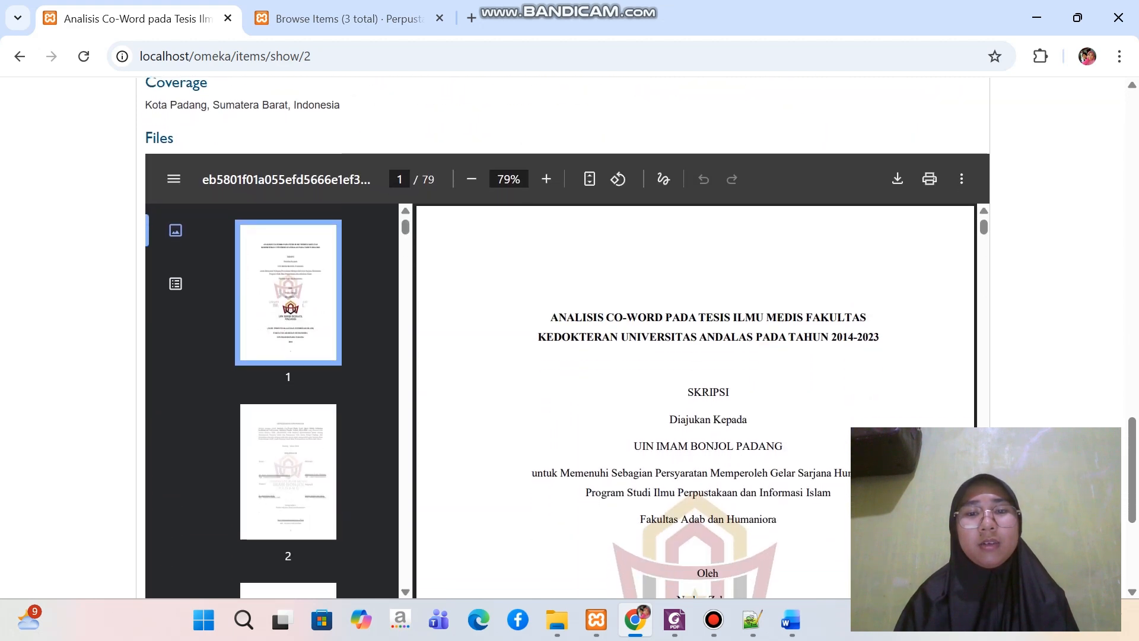
scroll(695, 326, "down", 2)
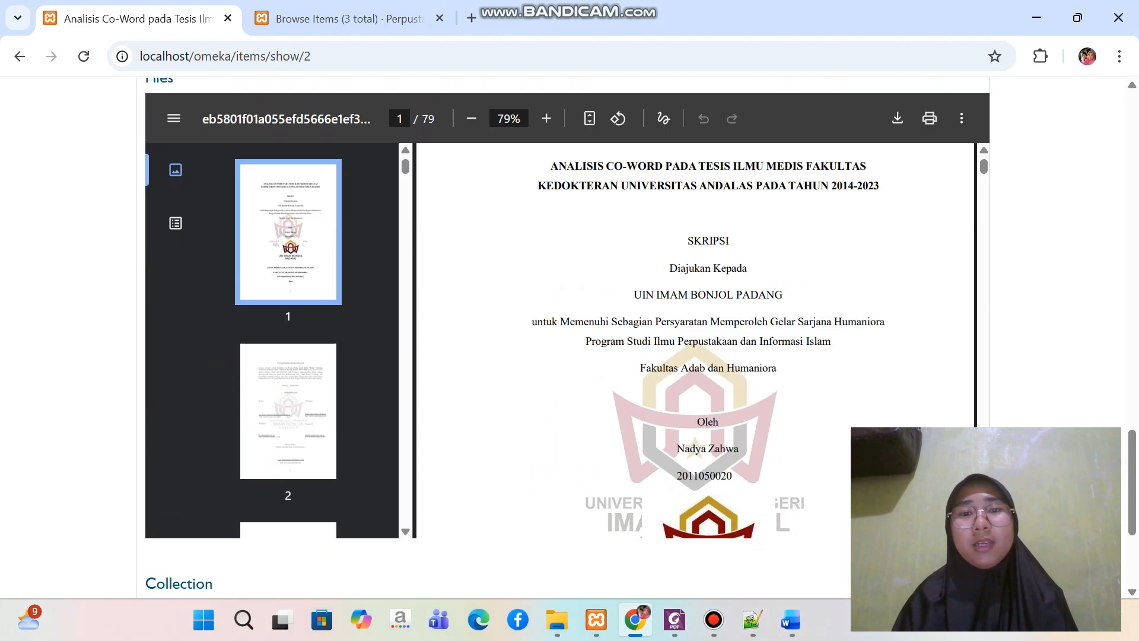
scroll(696, 327, "down", 1)
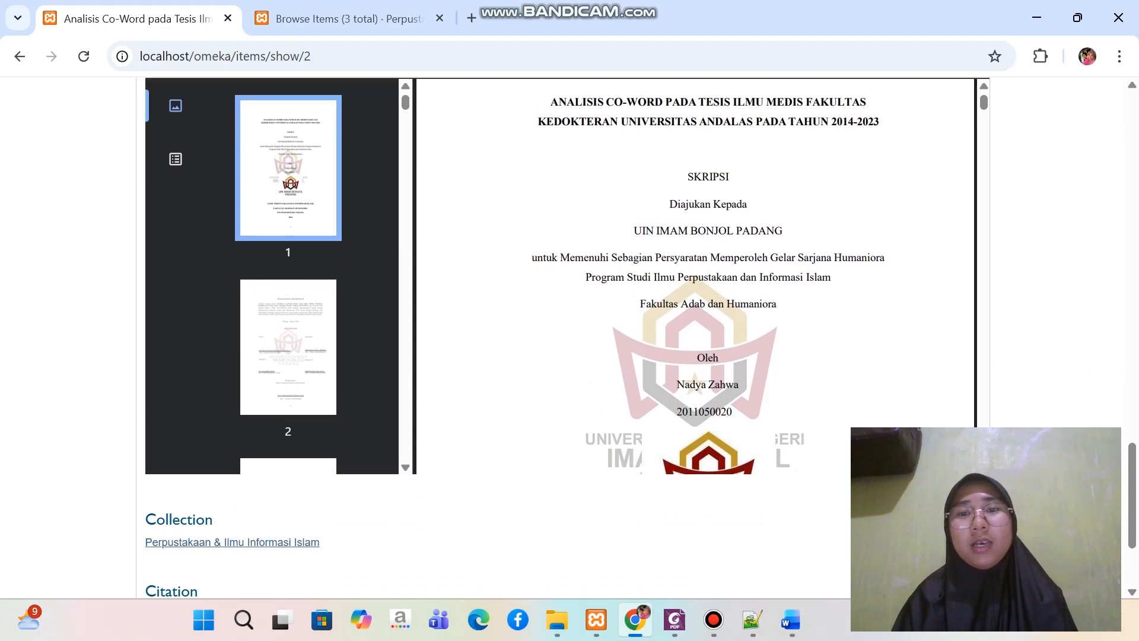
scroll(563, 332, "up", 1)
scroll(696, 326, "down", 3)
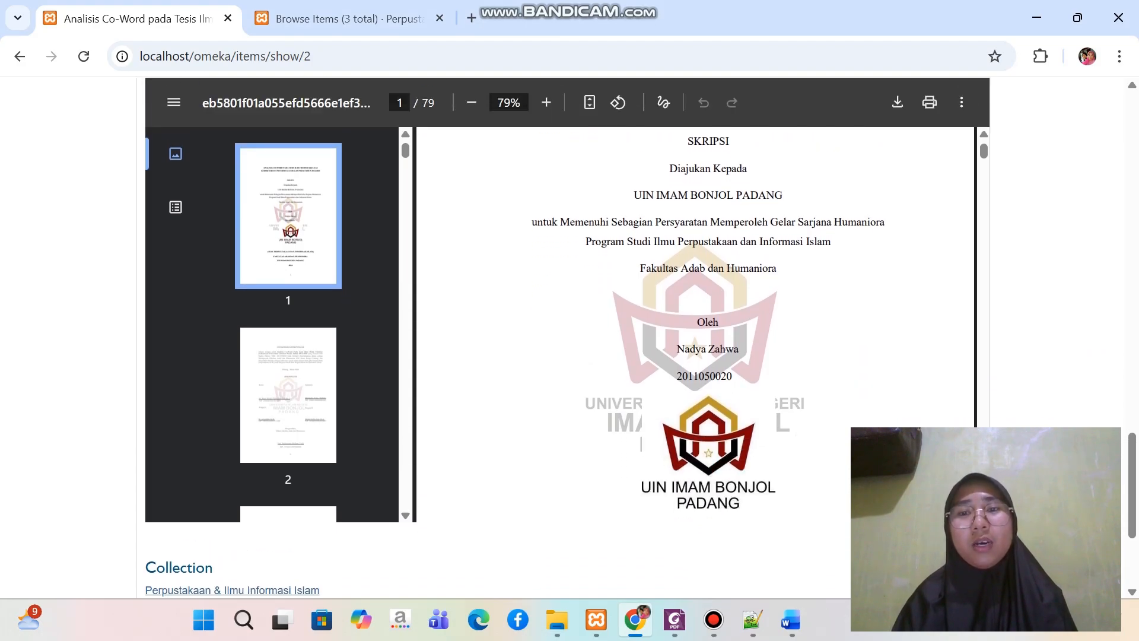
scroll(695, 327, "up", 4)
scroll(696, 327, "down", 2)
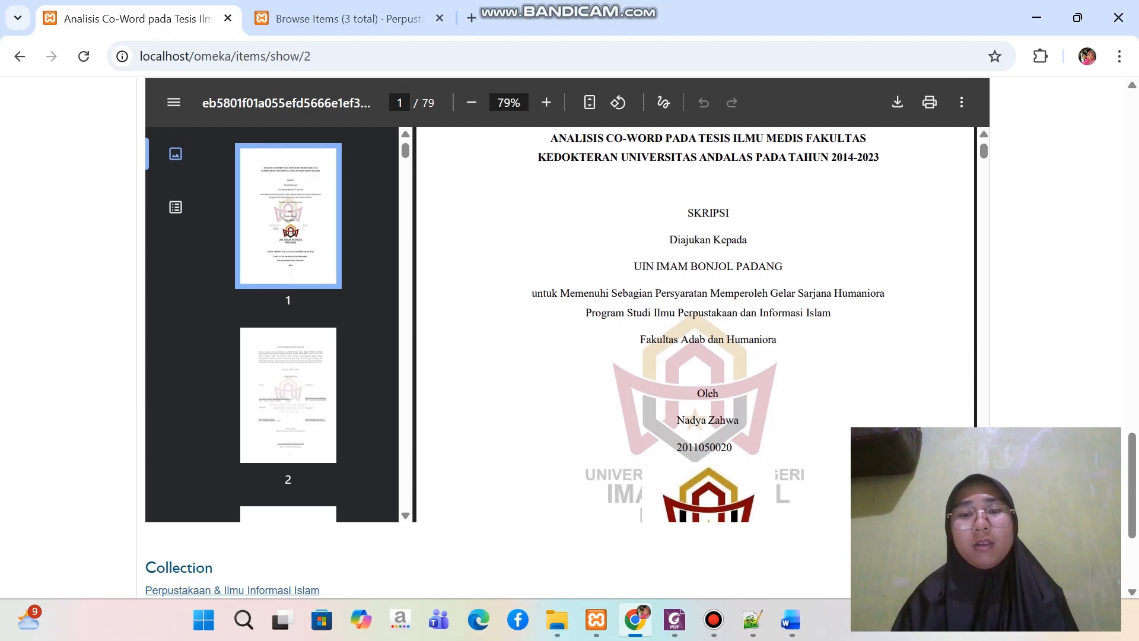
scroll(570, 333, "down", 3)
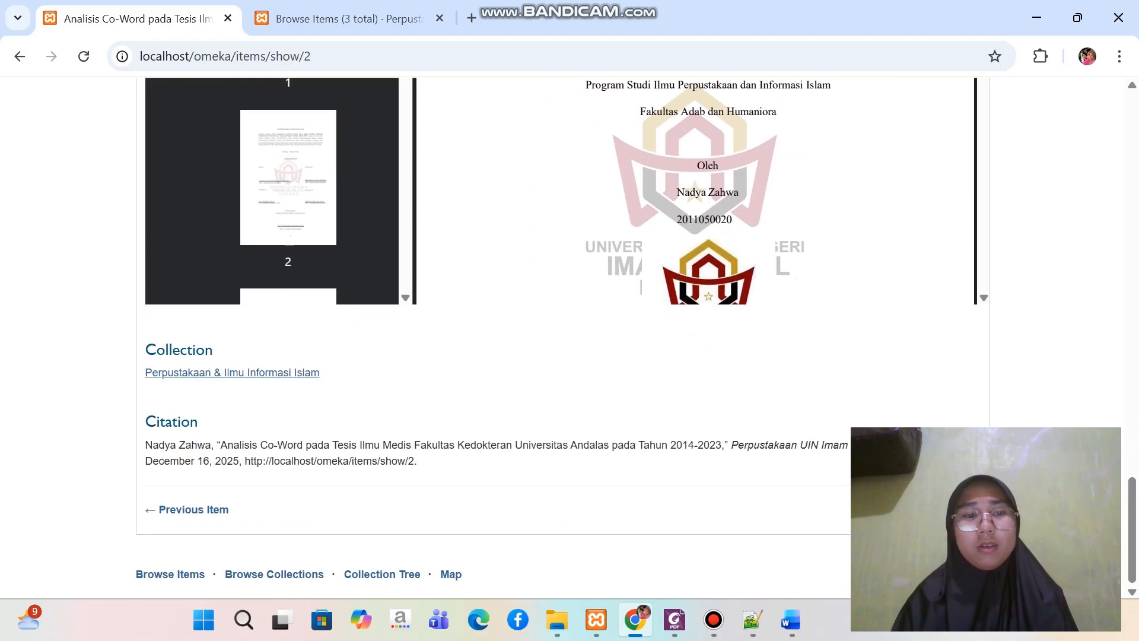
scroll(570, 332, "up", 15)
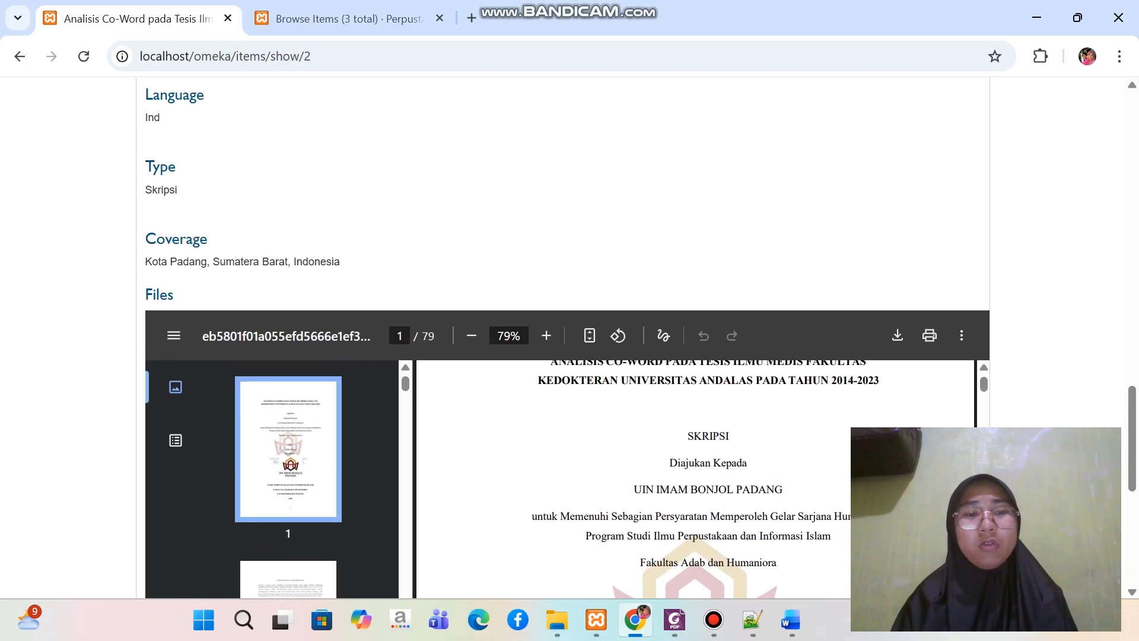
scroll(570, 332, "up", 8)
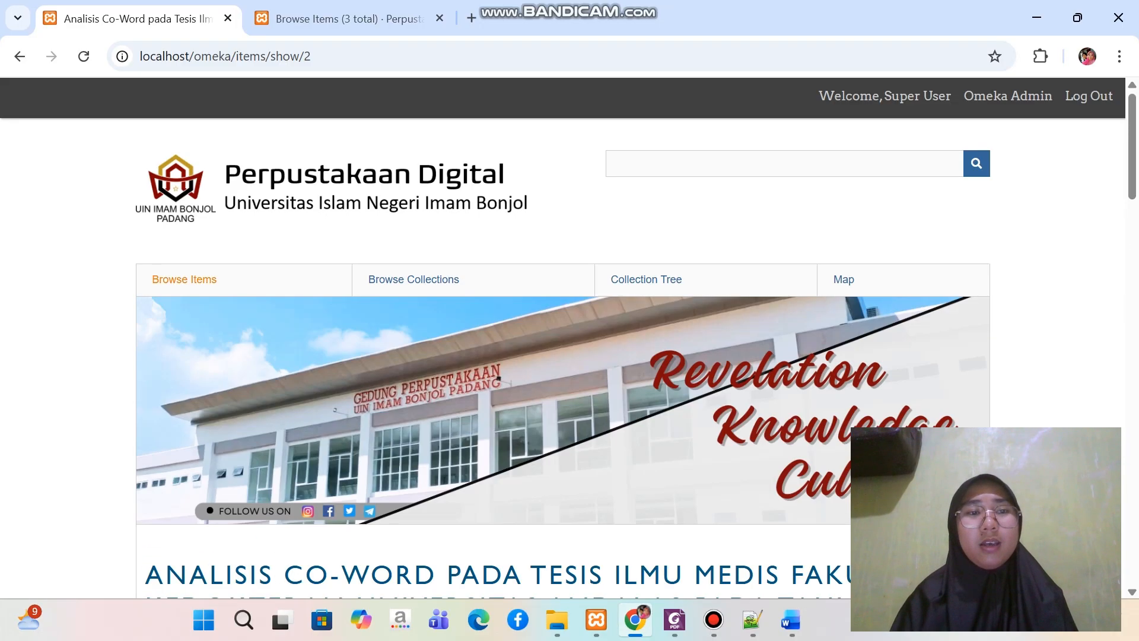
left_click(19, 56)
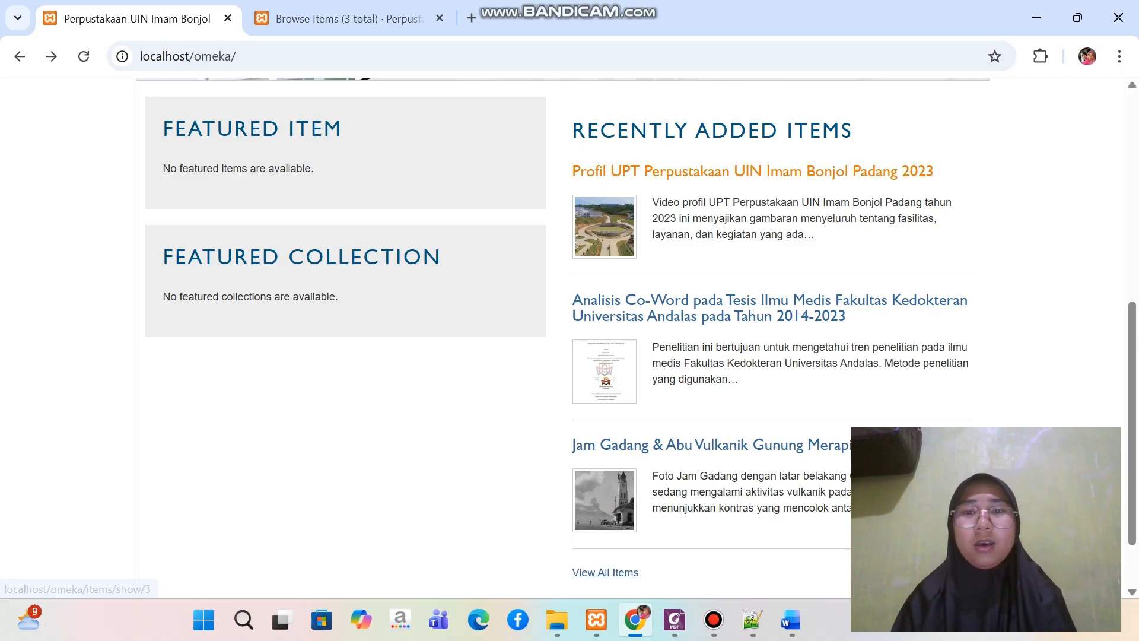
Open the public page of "Profil UPT Perpustakaan UIN Imam Bonjol Padang 2023" and read its Dublin Core metadata
left_click(752, 171)
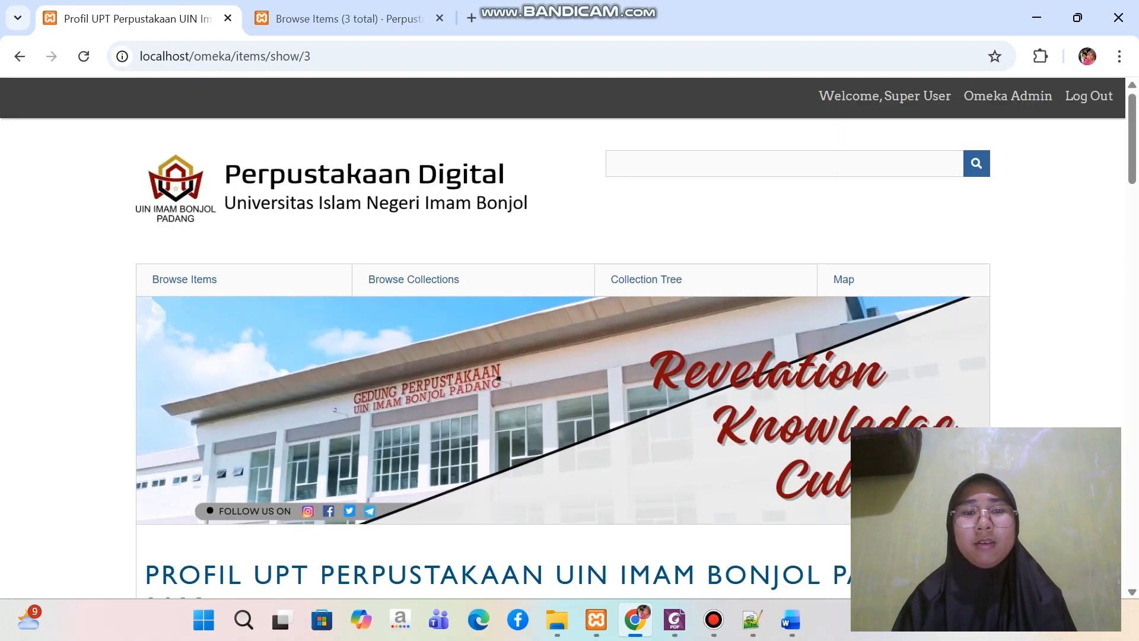
scroll(570, 333, "down", 6)
scroll(570, 332, "down", 4)
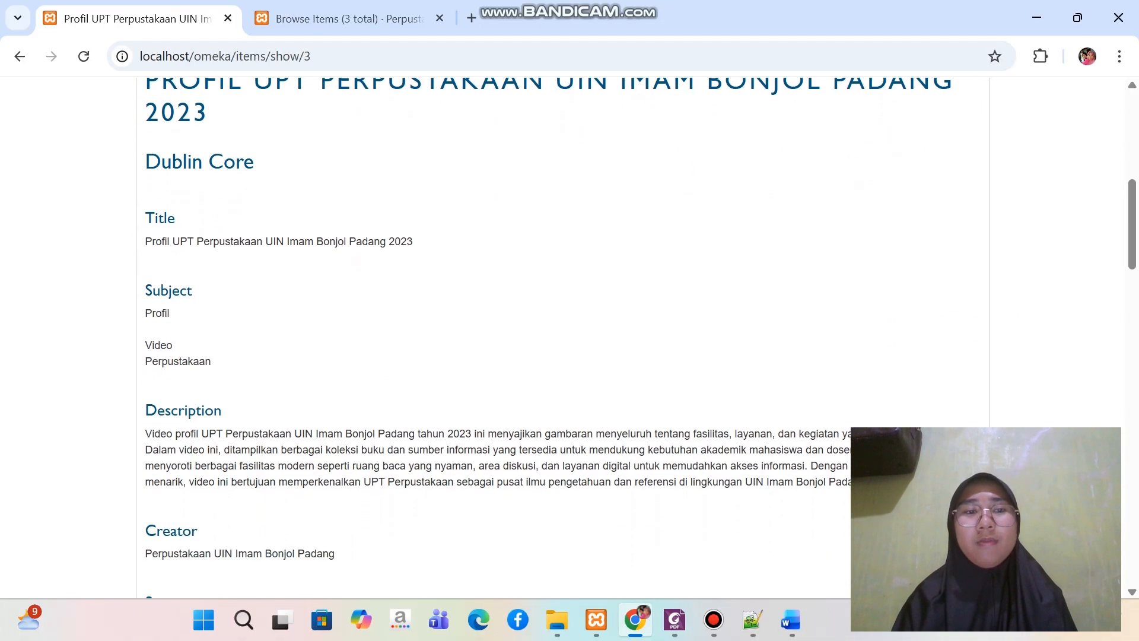
scroll(569, 332, "up", 5)
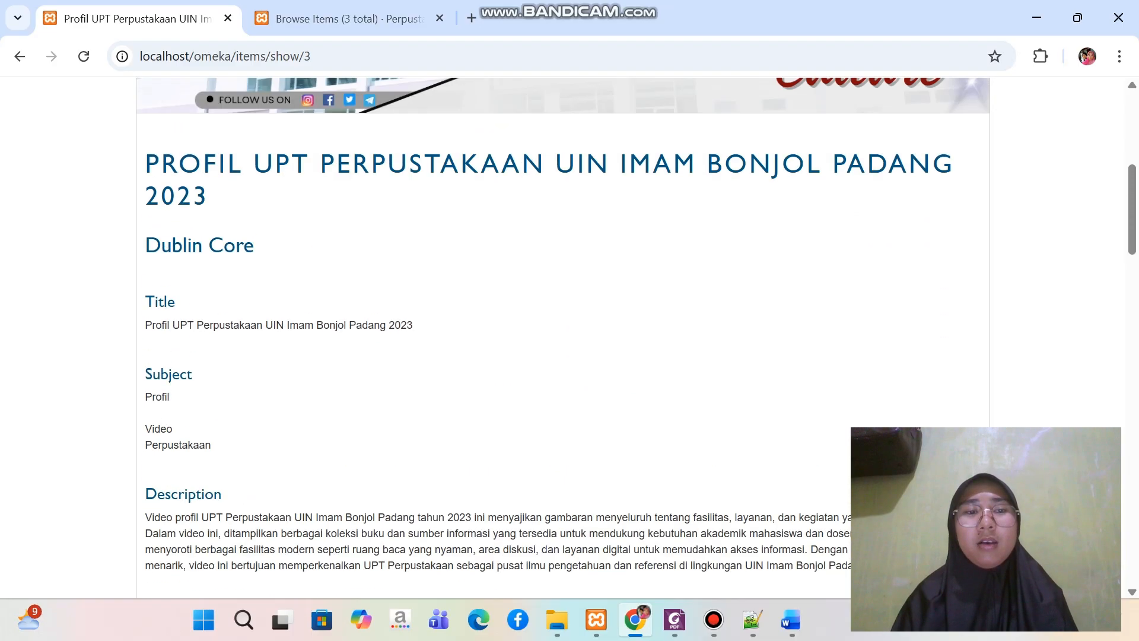
scroll(570, 332, "down", 2)
scroll(569, 332, "down", 15)
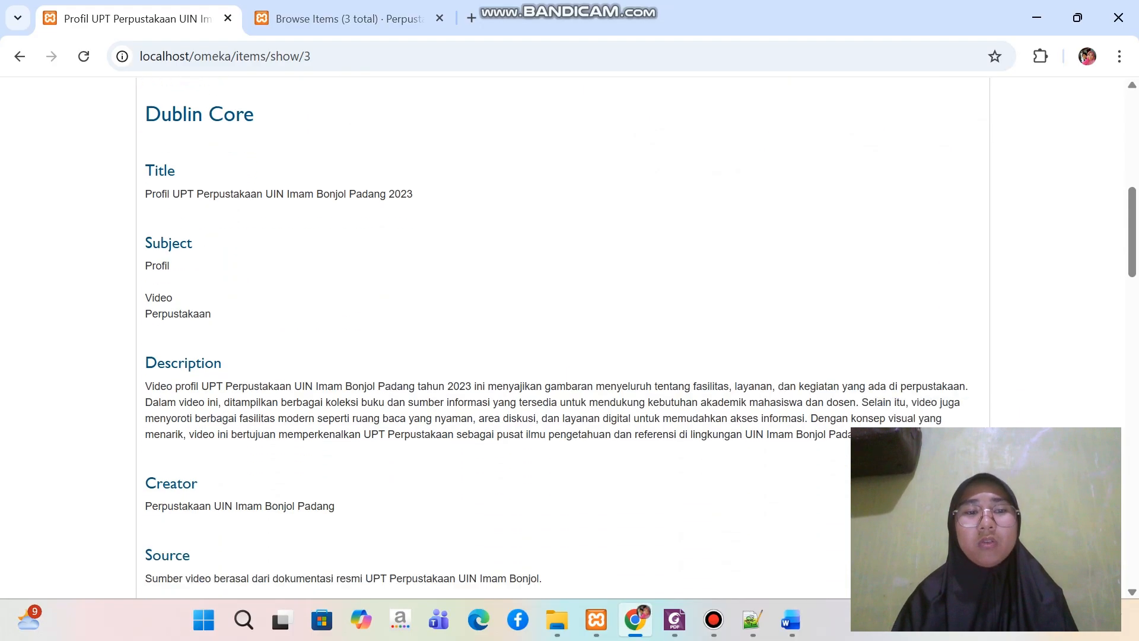
scroll(570, 332, "down", 10)
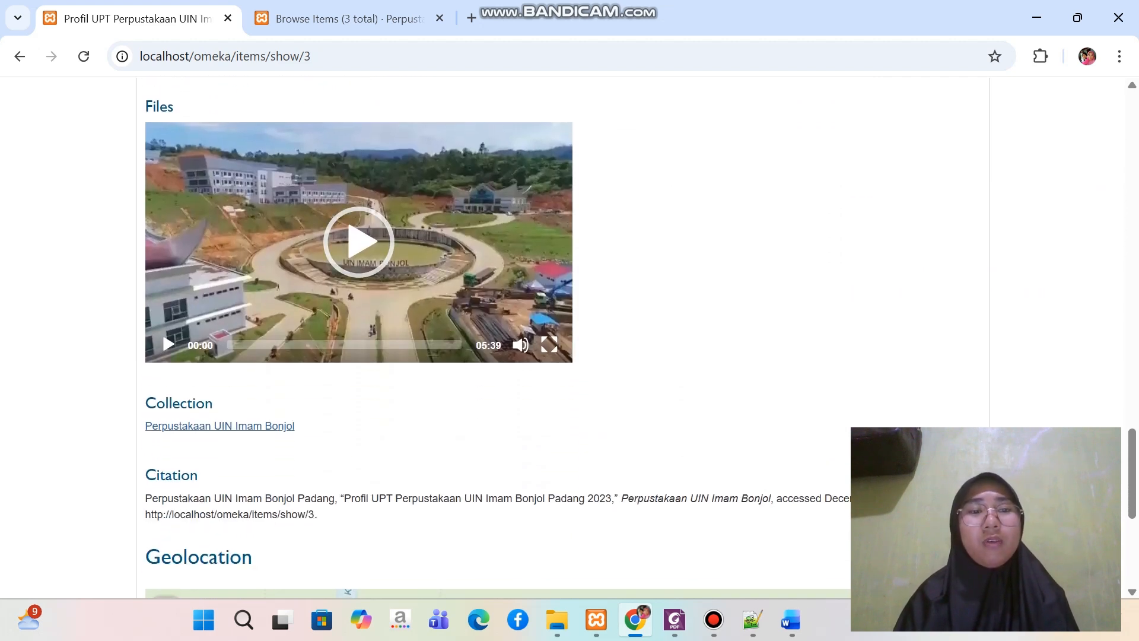
Play the library profile item's embedded video briefly to check it, and pause it
left_click(359, 242)
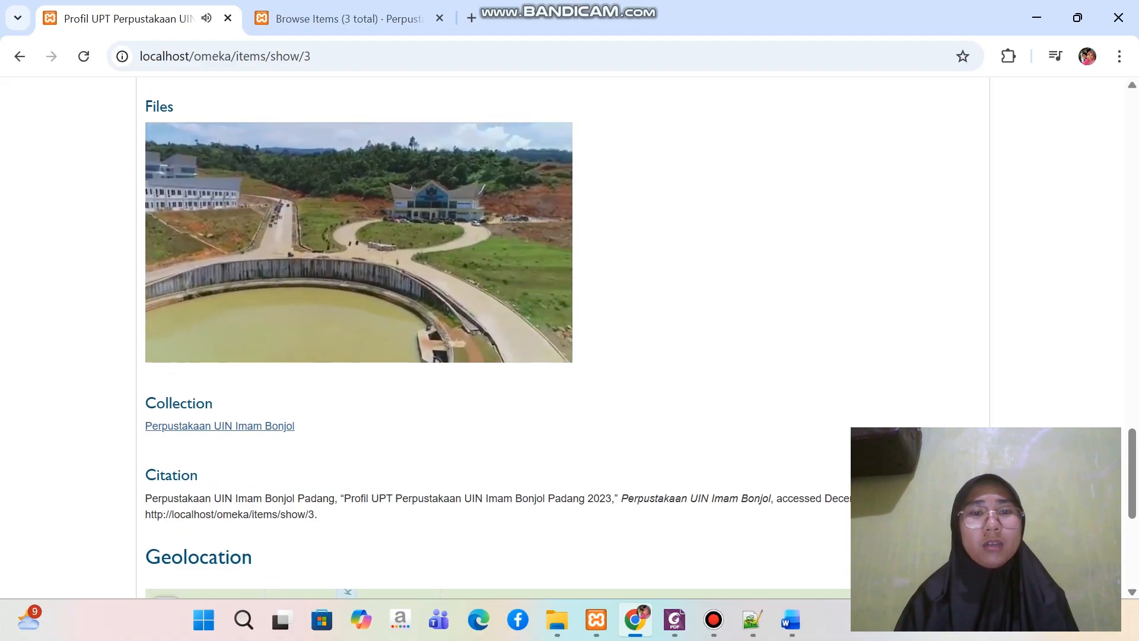
scroll(359, 267, "up", 1)
scroll(359, 267, "down", 1)
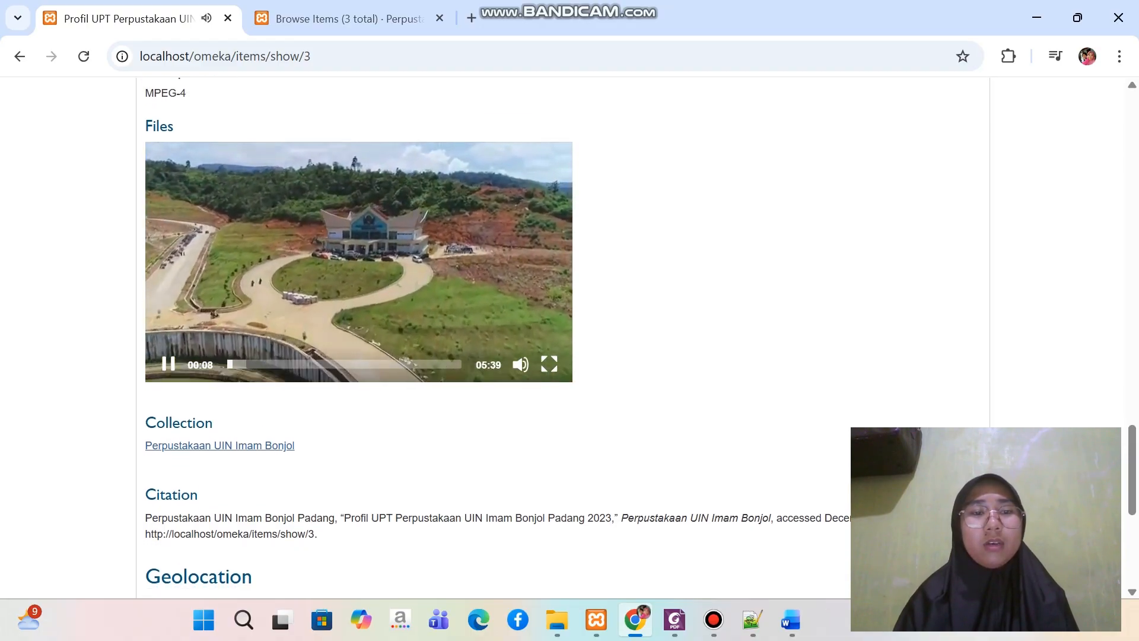
left_click(168, 364)
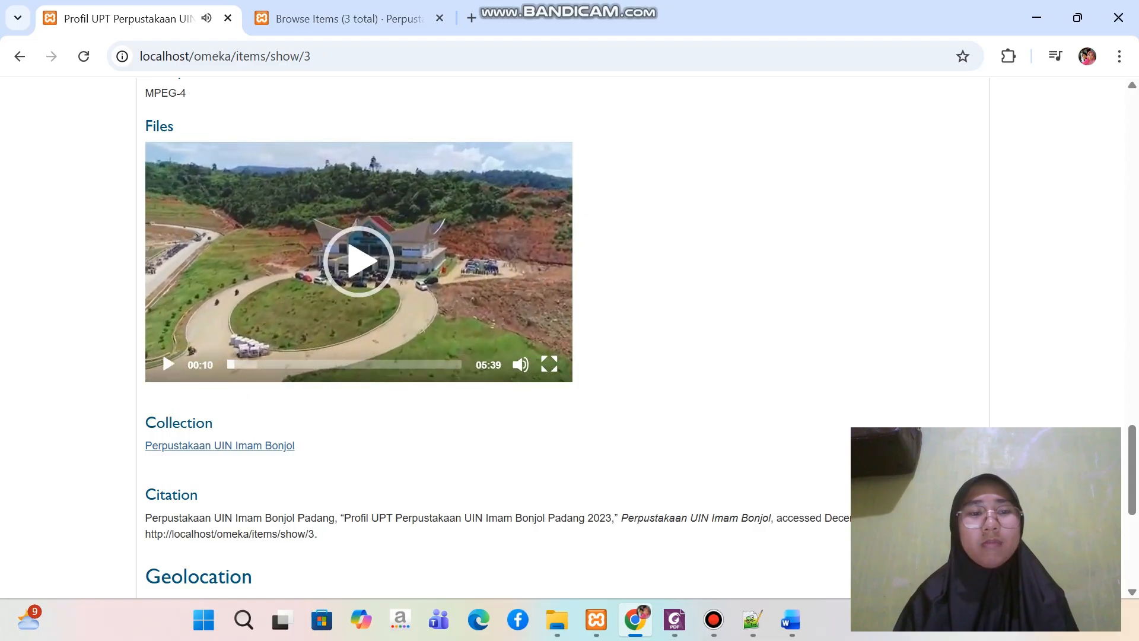
Examine the video item's collection, citation and geolocation map, and return to the top of the home page
scroll(641, 338, "down", 4)
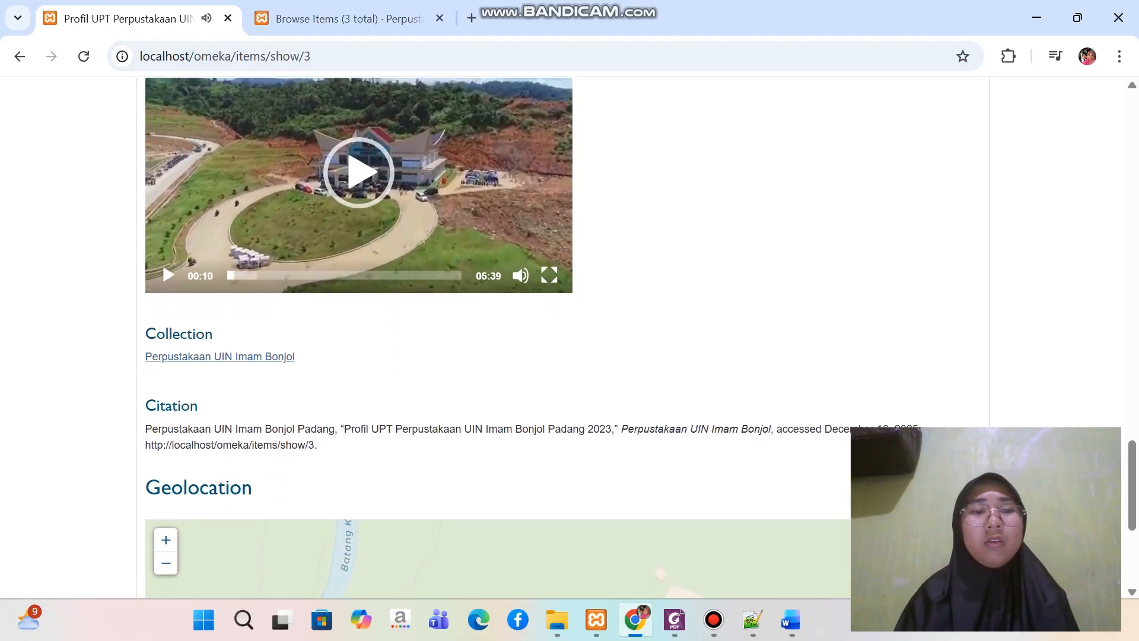
scroll(351, 350, "down", 3)
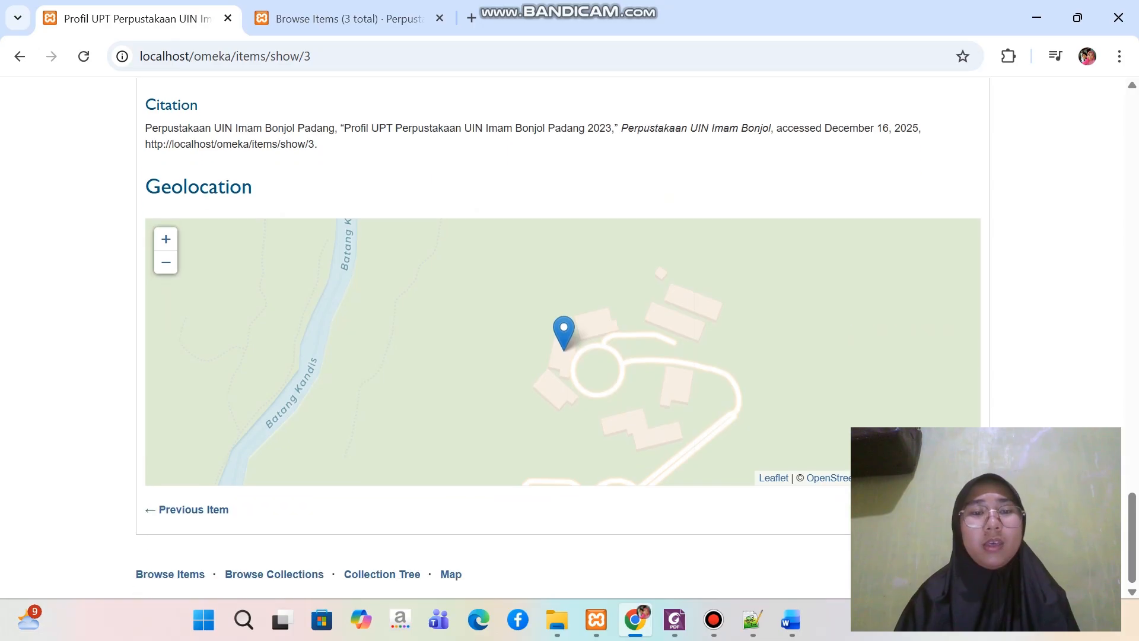
scroll(351, 349, "down", 3)
scroll(569, 339, "up", 12)
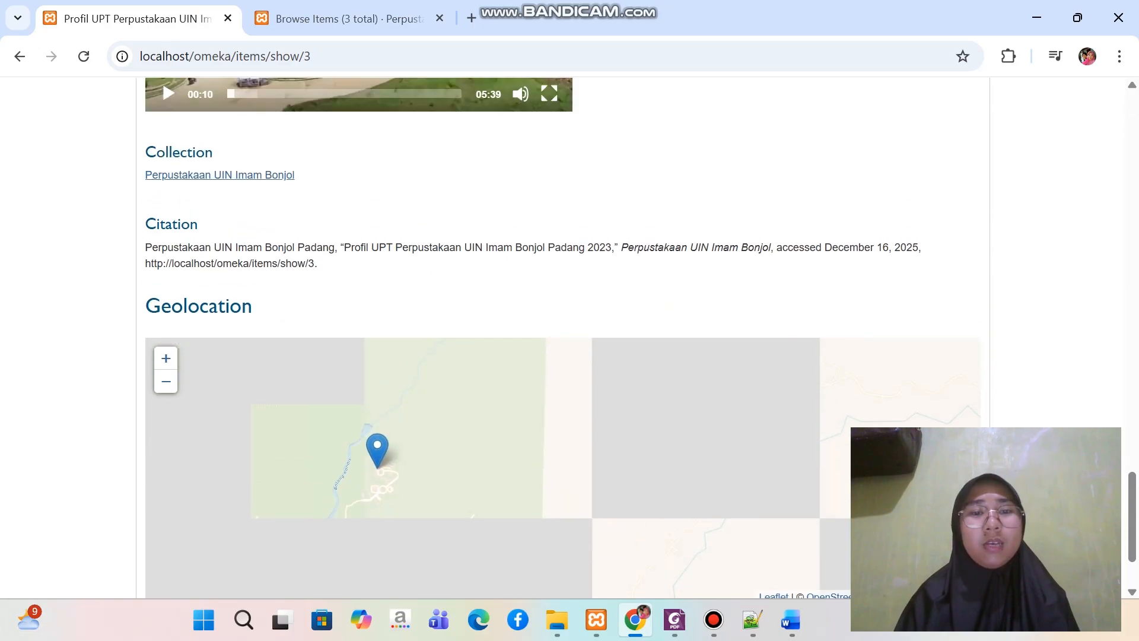
scroll(569, 335, "up", 15)
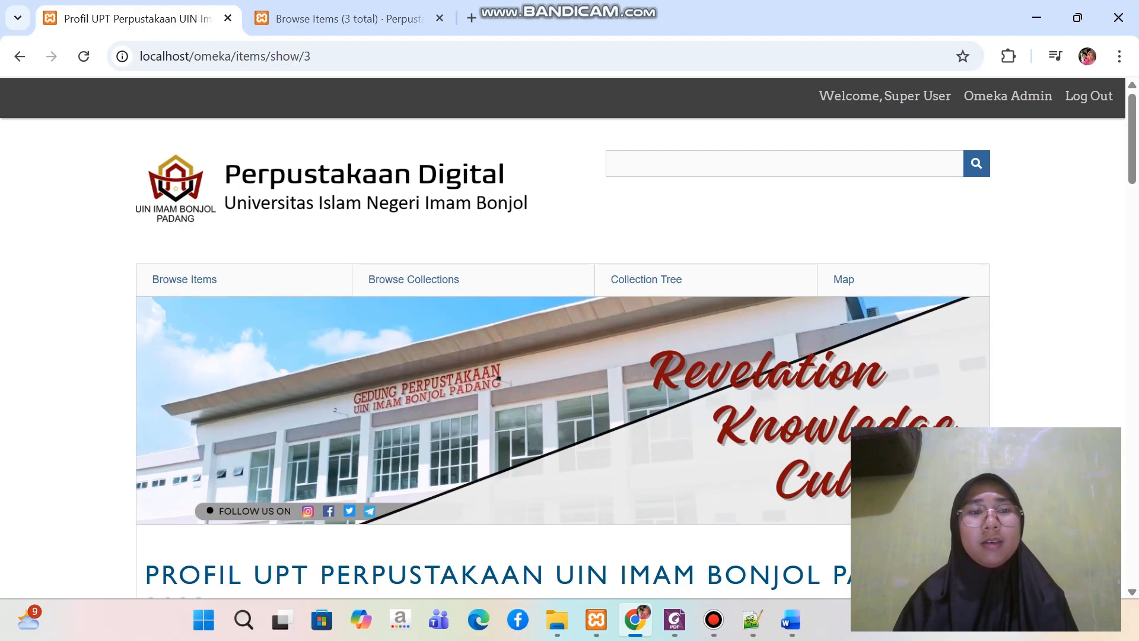
left_click(19, 55)
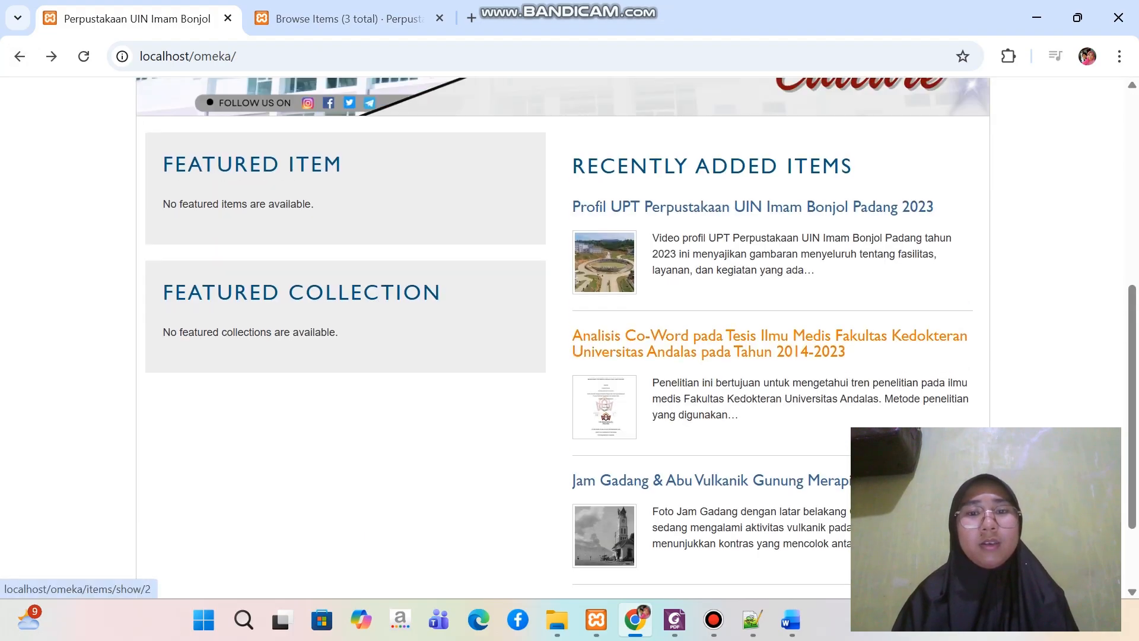
scroll(769, 343, "up", 7)
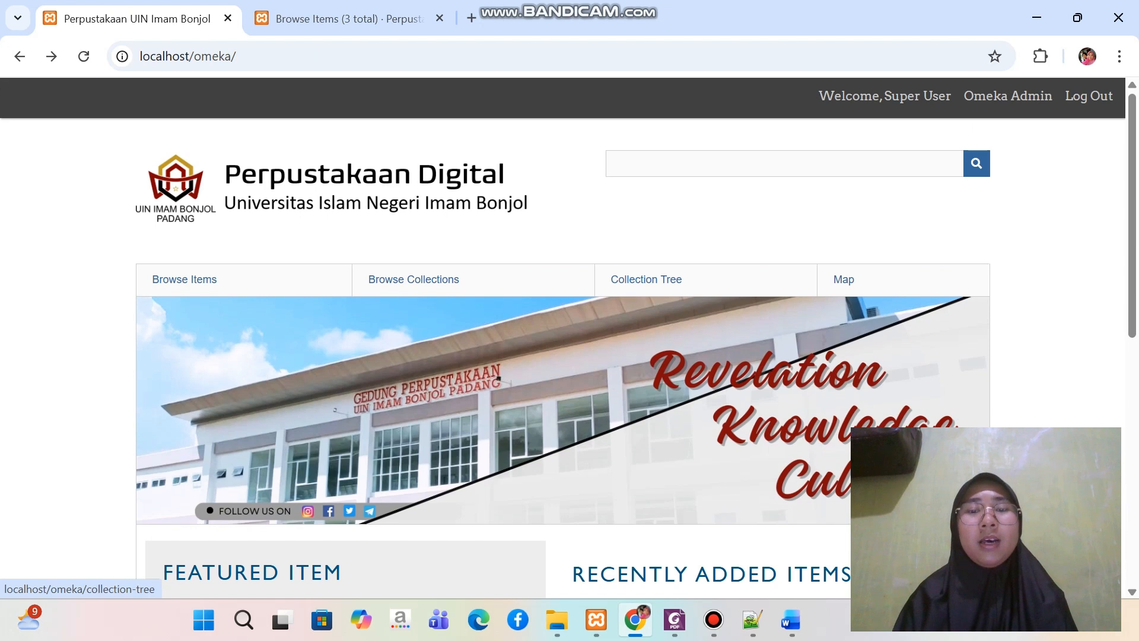